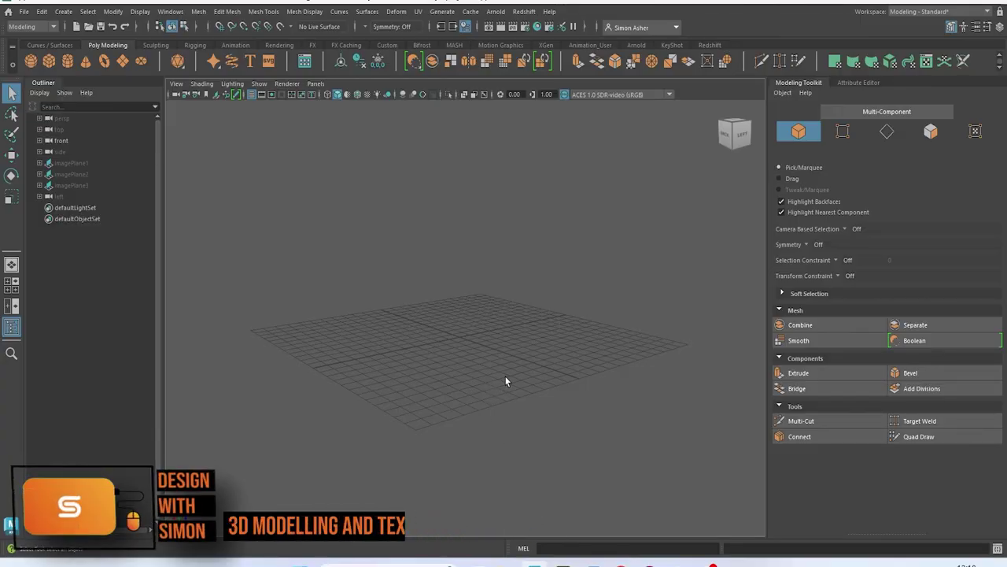
Show the hidden imagePlane1 watch reference and examine it in the perspective view
{"action": "left_click", "coordinate": [66, 165]}
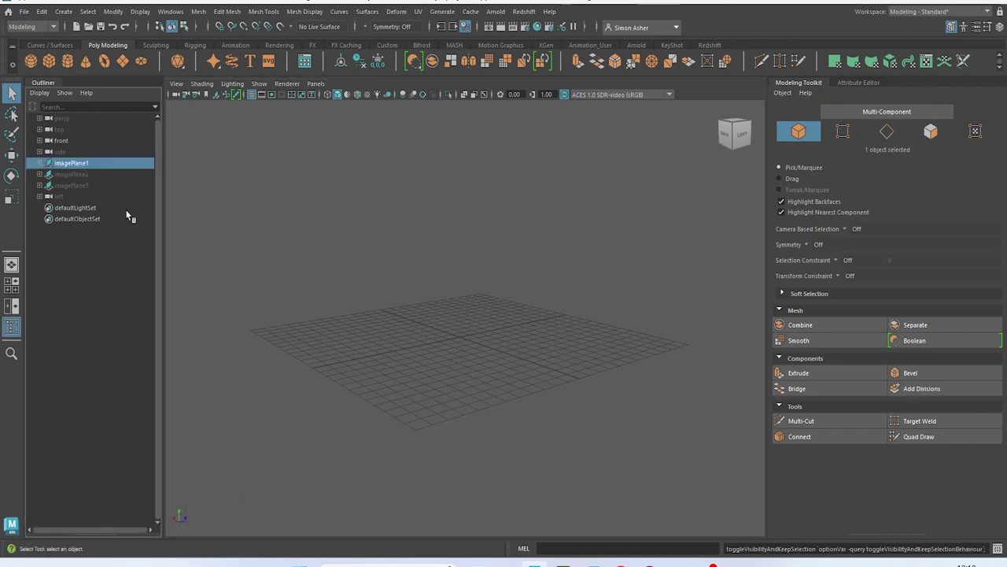
{"action": "left_click", "coordinate": [212, 220]}
{"action": "scroll", "coordinate": [173, 214], "scroll_direction": "down", "scroll_amount": 5}
{"action": "left_click_drag", "start_coordinate": [472, 381], "coordinate": [340, 386], "text": "alt"}
{"action": "scroll", "coordinate": [433, 332], "scroll_direction": "up", "scroll_amount": 5}
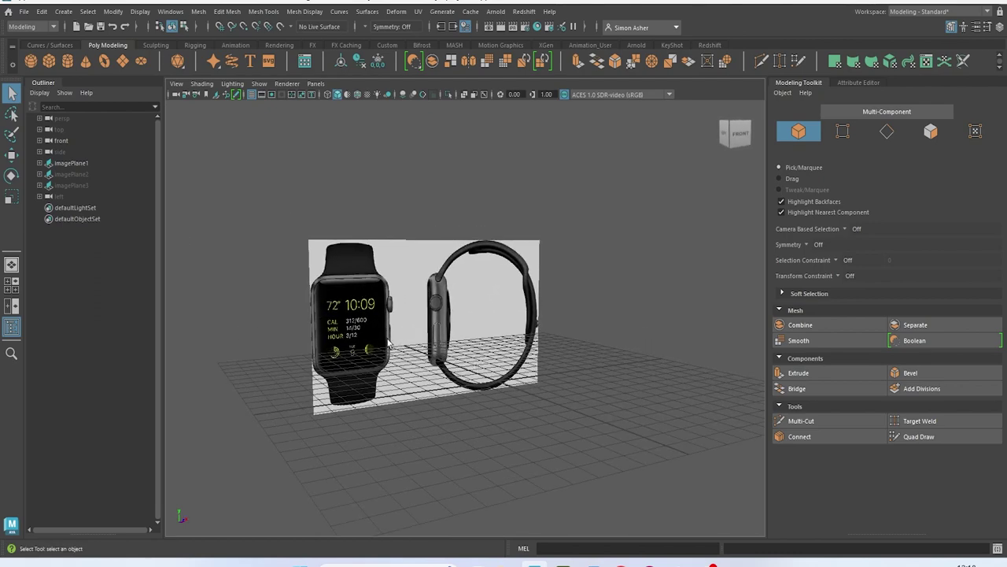
{"action": "left_click_drag", "start_coordinate": [312, 370], "coordinate": [389, 257], "text": "alt"}
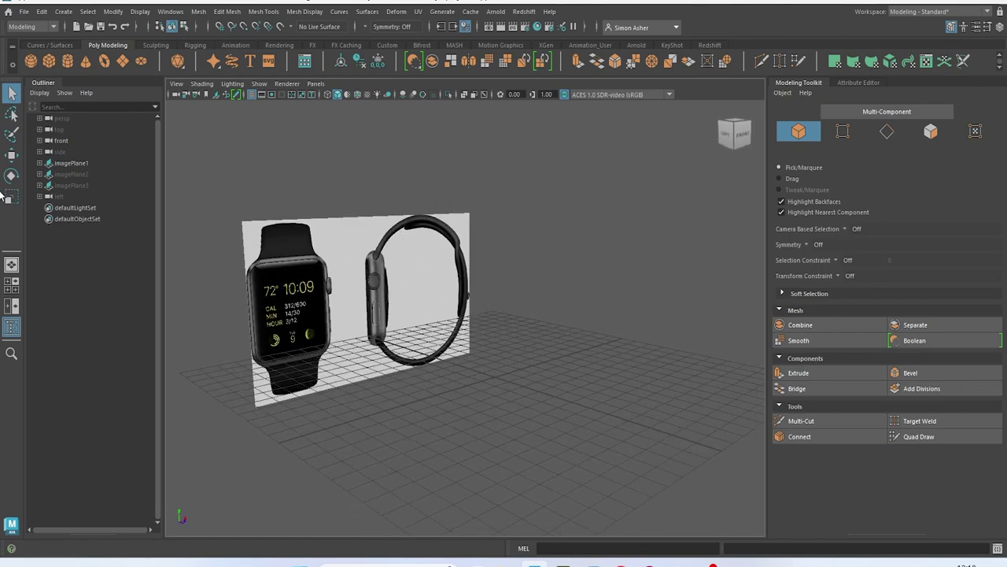
Show imagePlane2 and frame it, hide it again, and show imagePlane3 alongside imagePlane1
{"action": "left_click", "coordinate": [76, 174]}
{"action": "key", "text": "f"}
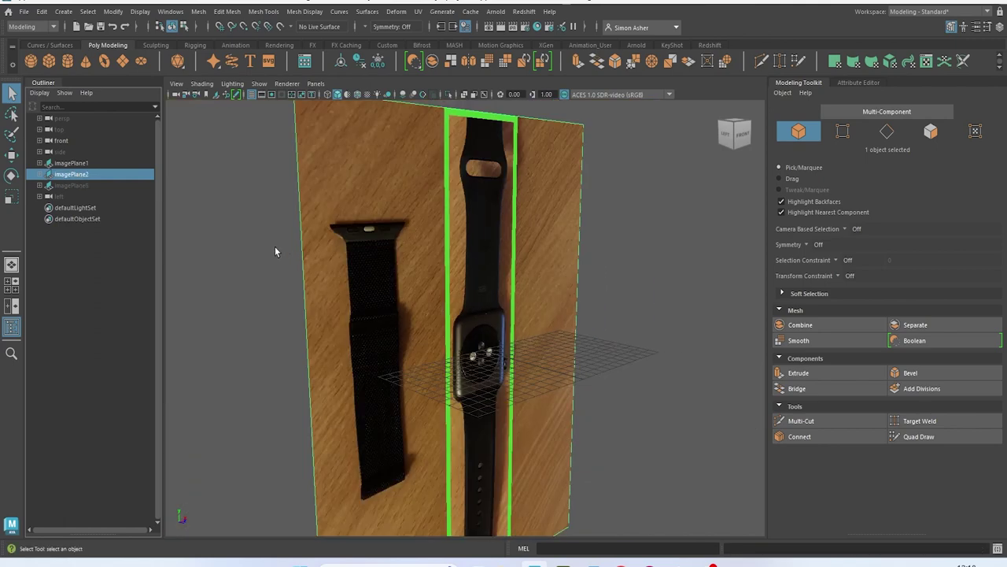
{"action": "key", "text": "h"}
{"action": "left_click", "coordinate": [61, 187]}
{"action": "key", "text": "h"}
{"action": "left_click", "coordinate": [360, 210]}
{"action": "left_click_drag", "start_coordinate": [359, 210], "coordinate": [644, 311], "text": "alt"}
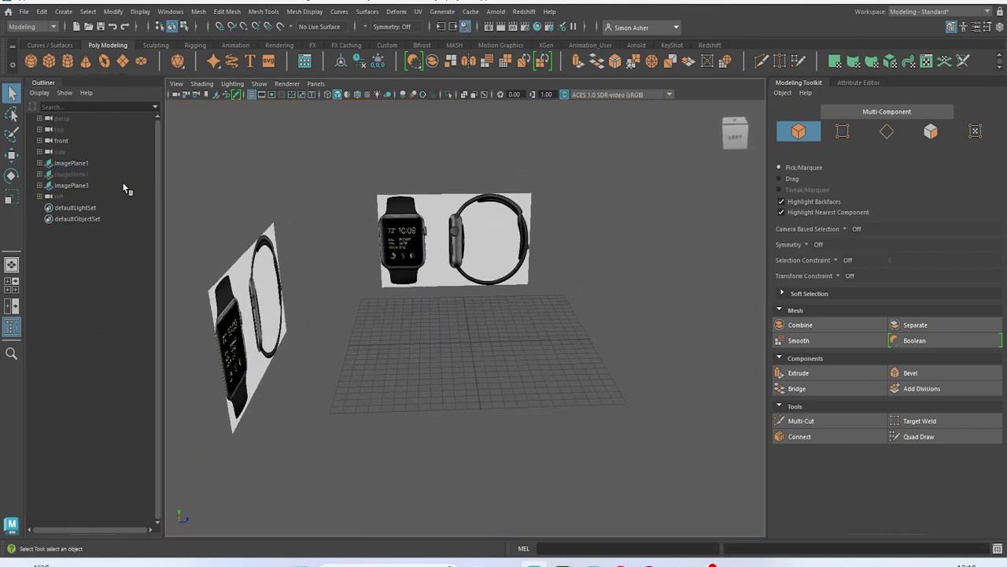
Show imagePlane2 with the other two references and examine how the three planes are arranged
{"action": "left_click", "coordinate": [79, 175]}
{"action": "key", "text": "shift+h"}
{"action": "left_click_drag", "start_coordinate": [181, 230], "coordinate": [351, 240], "text": "alt"}
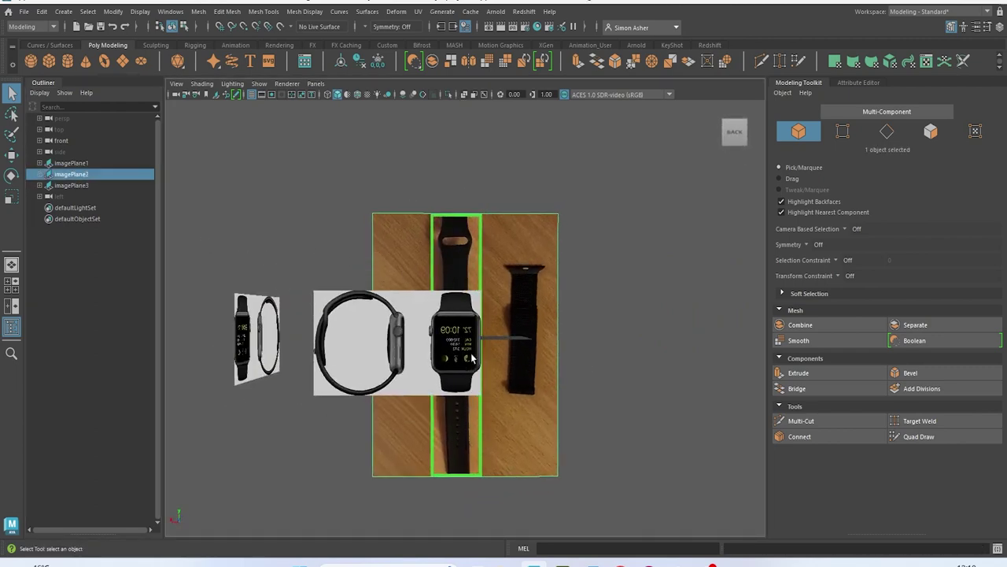
{"action": "left_click_drag", "start_coordinate": [462, 353], "coordinate": [289, 372], "text": "alt"}
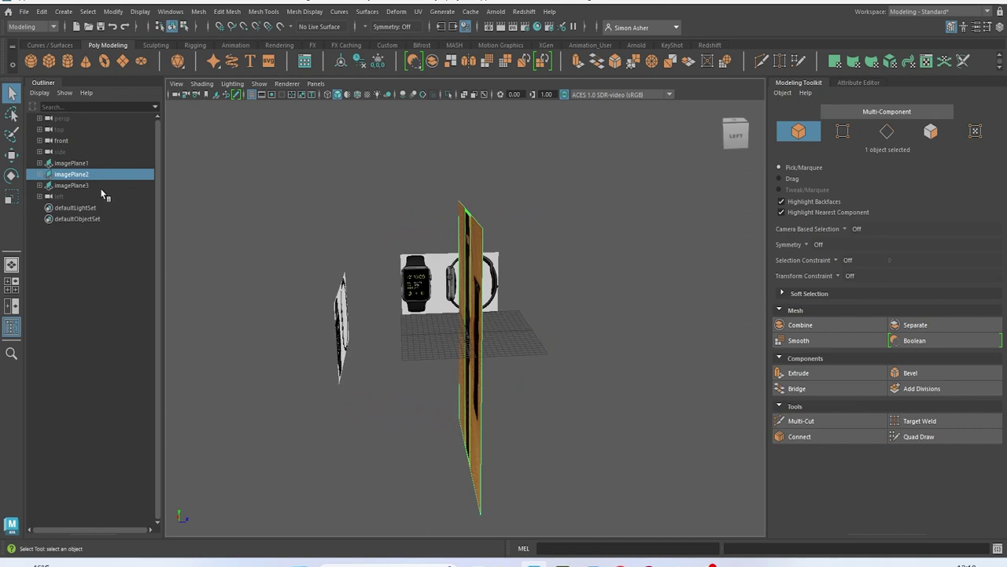
Hide imagePlane2 and imagePlane3, leaving only the imagePlane1 reference displayed in the perspective view
{"action": "key", "text": "h"}
{"action": "left_click", "coordinate": [451, 284]}
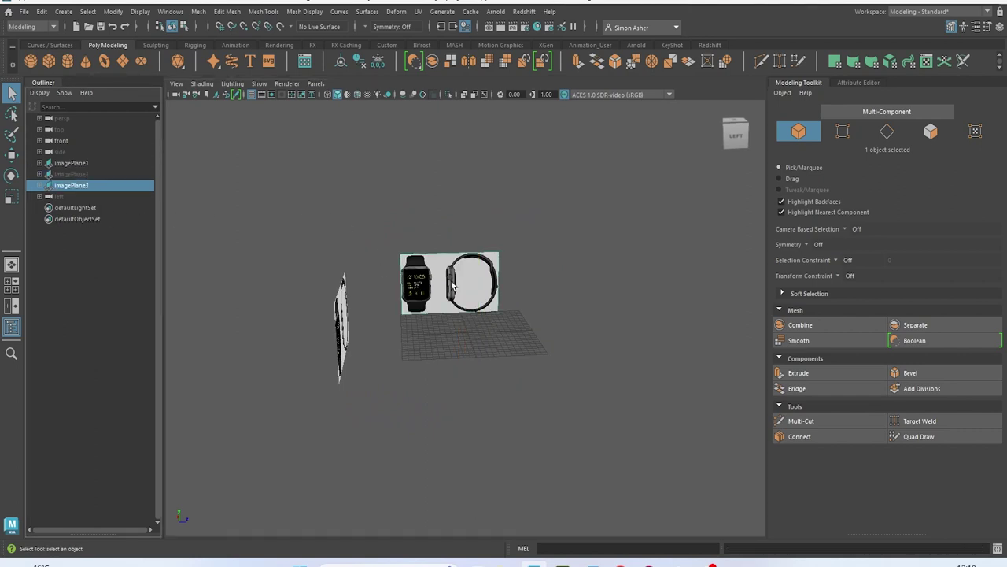
{"action": "key", "text": "h"}
{"action": "left_click", "coordinate": [414, 248]}
{"action": "left_click_drag", "start_coordinate": [447, 266], "coordinate": [343, 269], "text": "alt"}
{"action": "scroll", "coordinate": [457, 336], "scroll_direction": "up", "scroll_amount": 3}
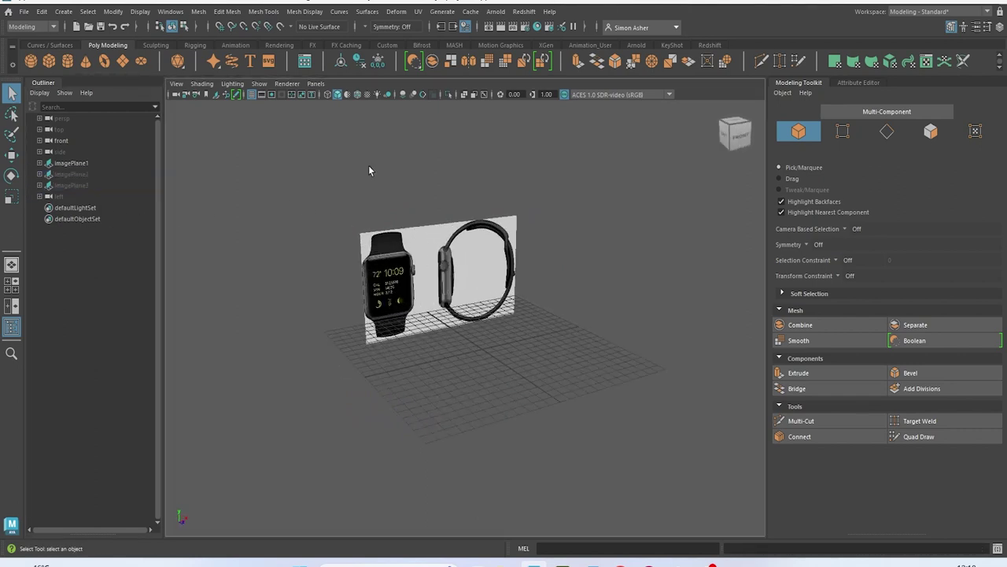
Switch the viewport to the front orthographic view of the watch reference
{"action": "key", "text": "space"}
{"action": "left_click_drag", "start_coordinate": [284, 180], "coordinate": [281, 202]}
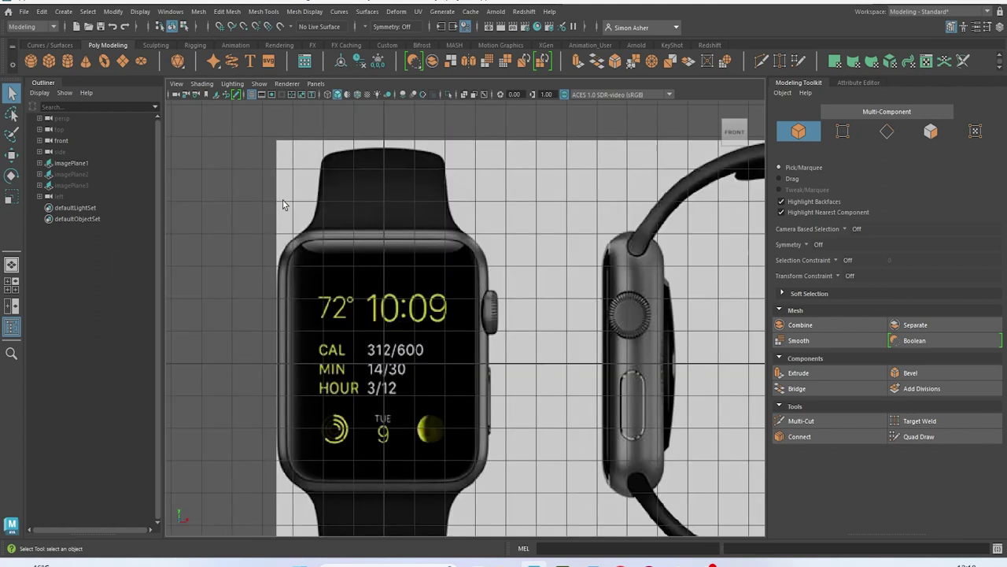
{"action": "left_click", "coordinate": [176, 83]}
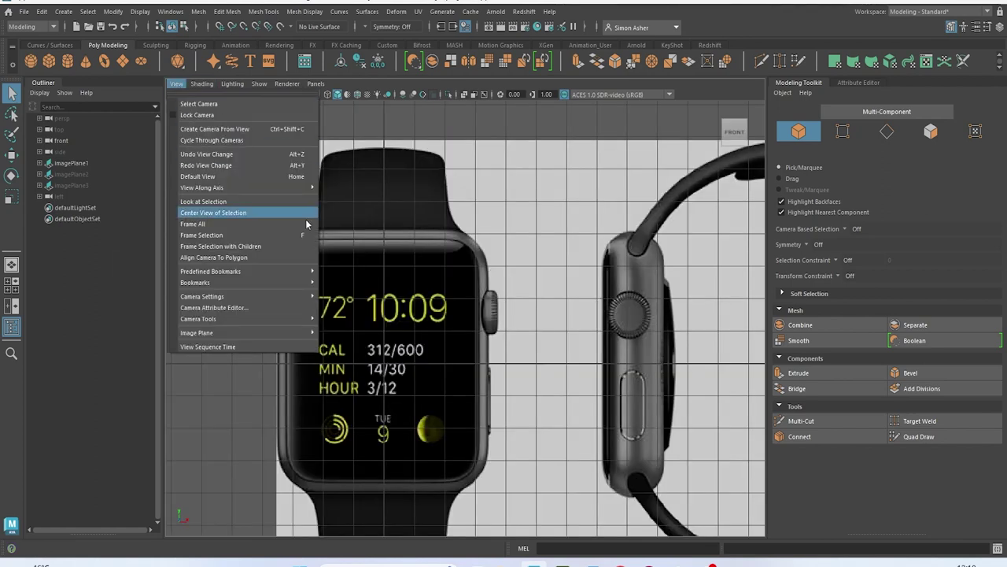
{"action": "mouse_move", "coordinate": [263, 335]}
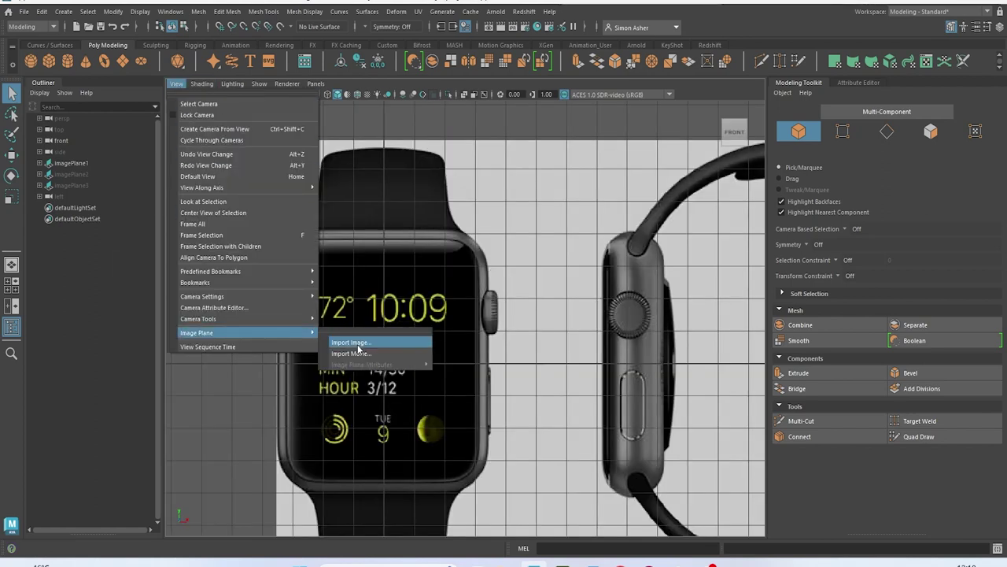
{"action": "left_click", "coordinate": [433, 384]}
{"action": "scroll", "coordinate": [433, 383], "scroll_direction": "down", "scroll_amount": 3}
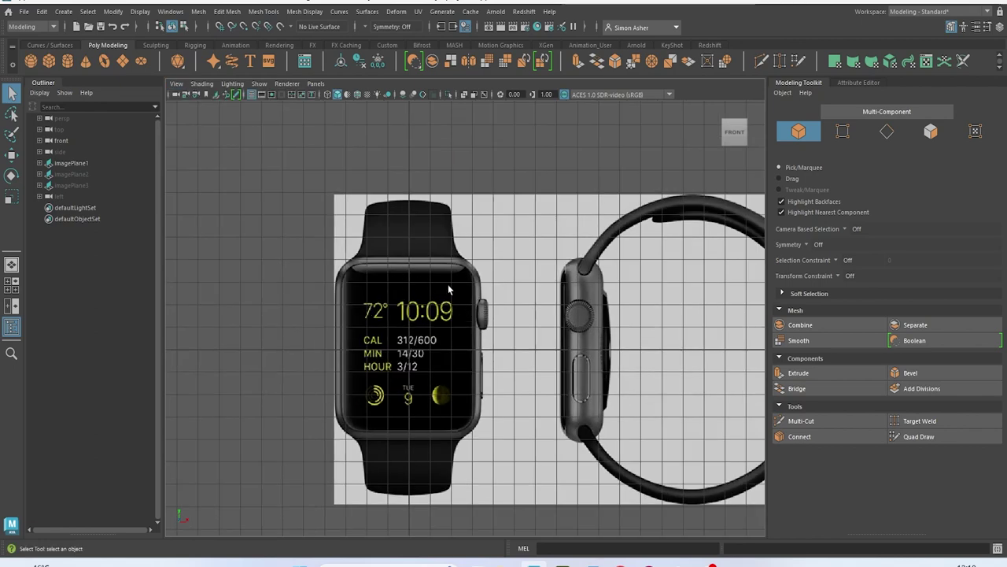
{"action": "scroll", "coordinate": [571, 240], "scroll_direction": "down", "scroll_amount": 1}
{"action": "middle_click_drag", "start_coordinate": [672, 236], "coordinate": [597, 216], "text": "alt"}
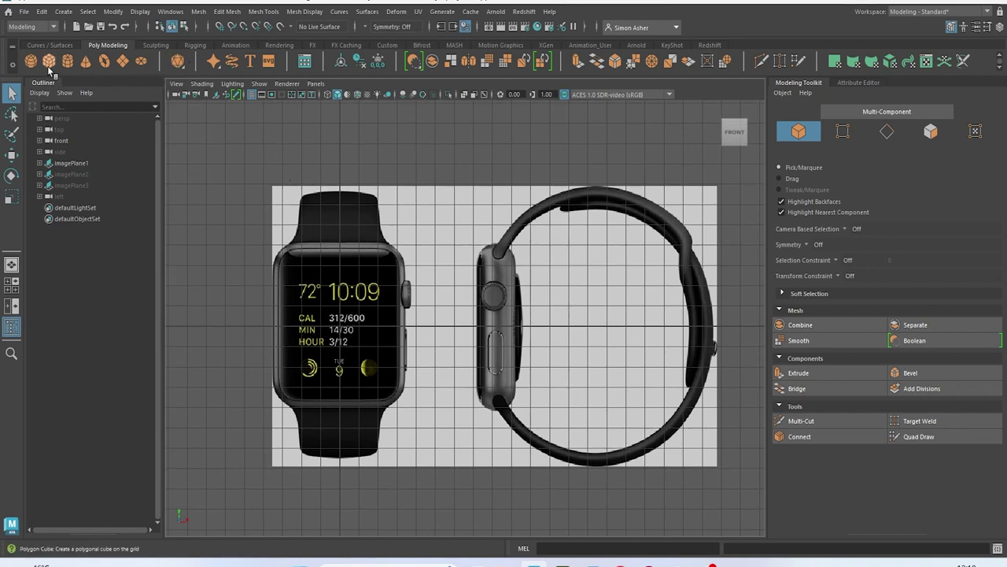
{"action": "left_click", "coordinate": [63, 11]}
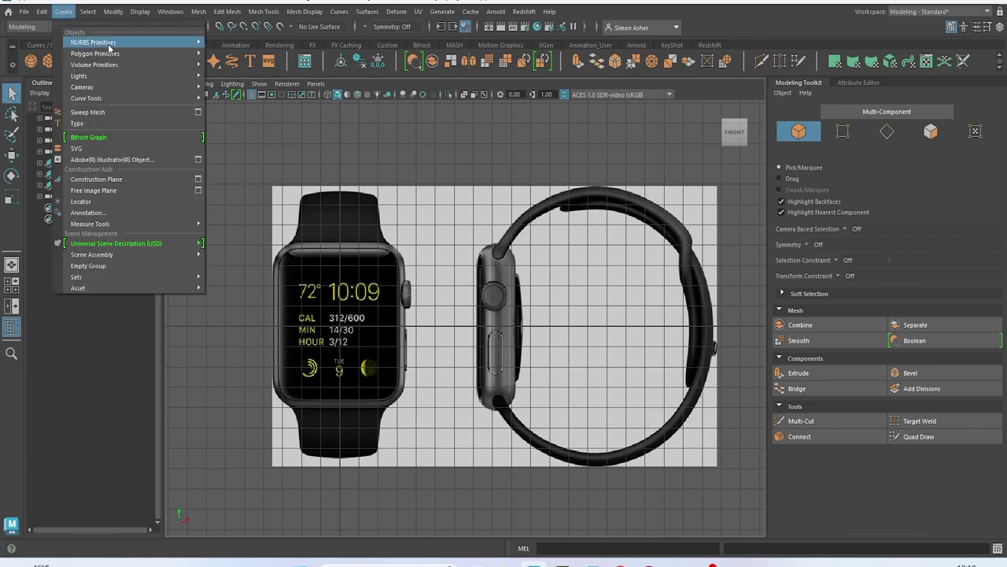
{"action": "mouse_move", "coordinate": [110, 54]}
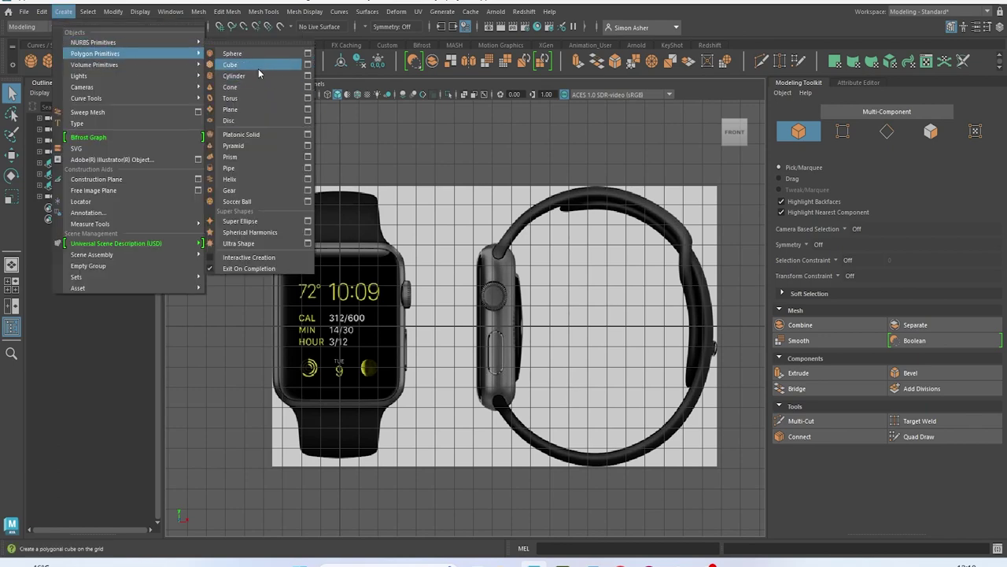
{"action": "left_click", "coordinate": [376, 151]}
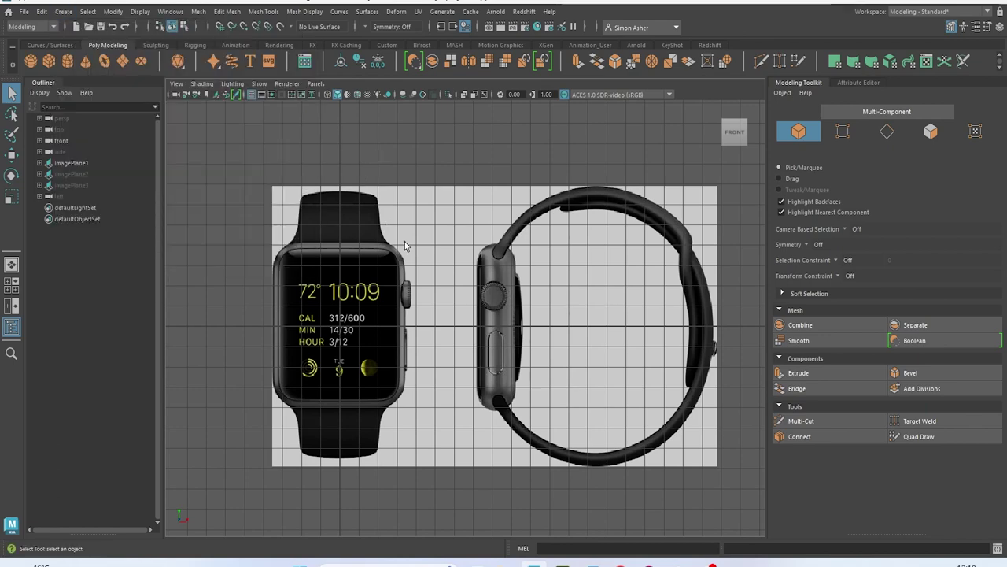
Create a polygon cube primitive at the origin over the watch screen
{"action": "key", "text": "space"}
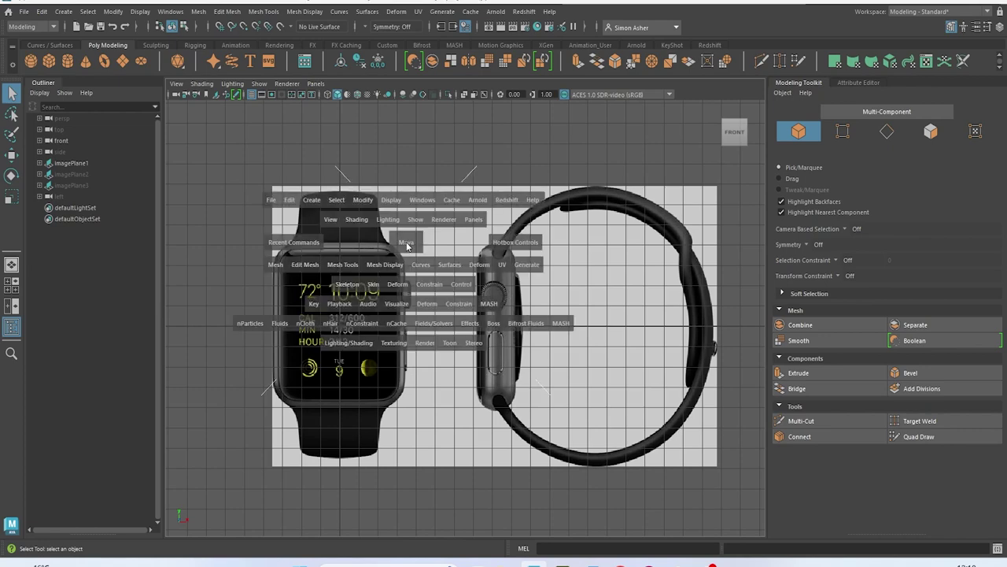
{"action": "left_click", "coordinate": [310, 202]}
{"action": "mouse_move", "coordinate": [368, 244]}
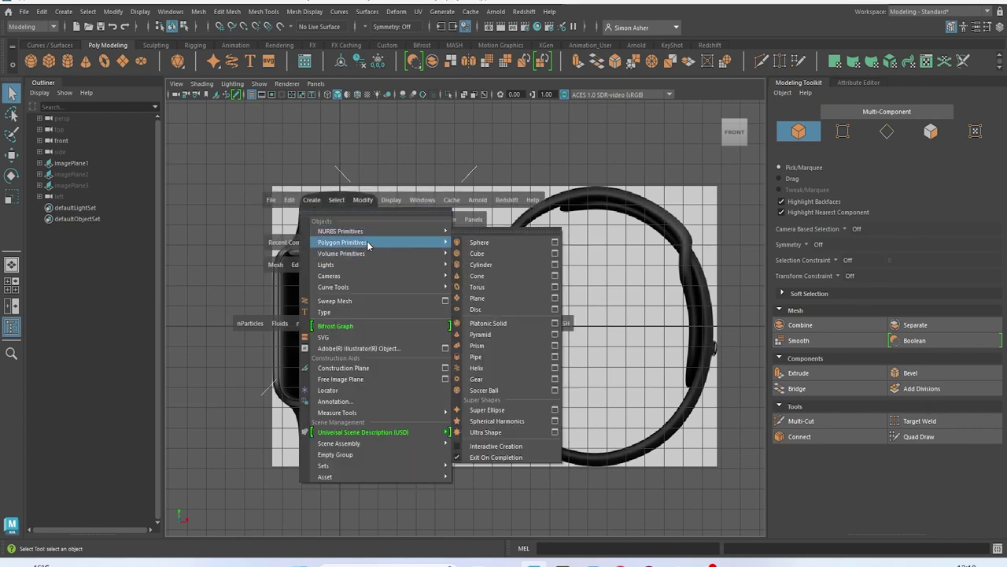
{"action": "left_click", "coordinate": [513, 252]}
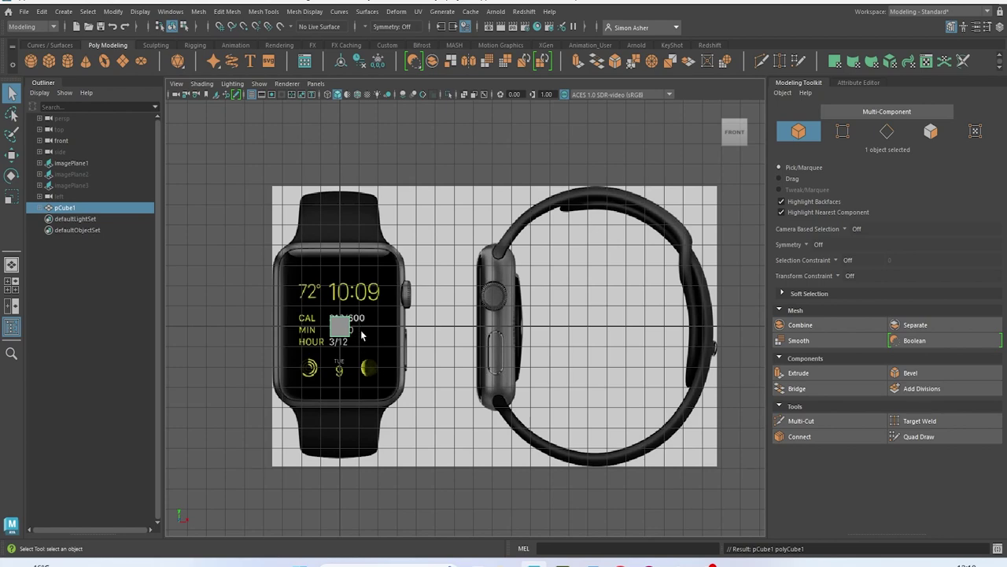
Turn on X-Ray shading in the front view to see the reference through the cube
{"action": "scroll", "coordinate": [362, 335], "scroll_direction": "up", "scroll_amount": 5}
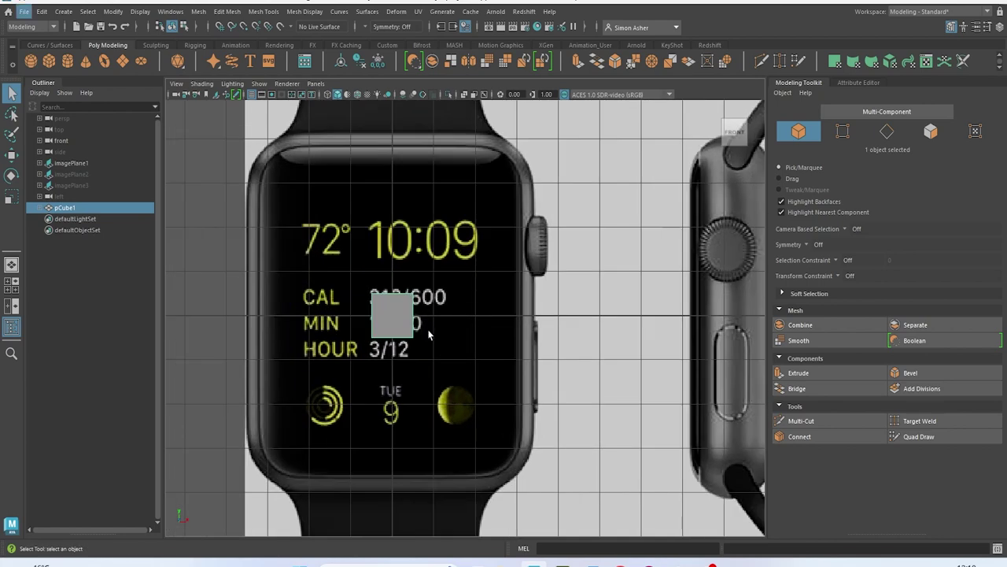
{"action": "scroll", "coordinate": [428, 336], "scroll_direction": "down", "scroll_amount": 3}
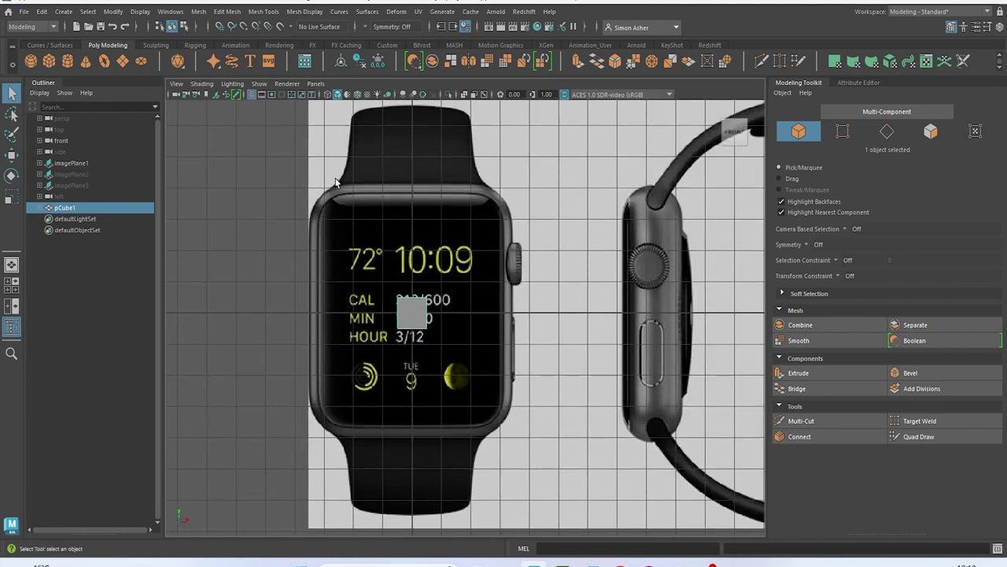
{"action": "left_click", "coordinate": [201, 83]}
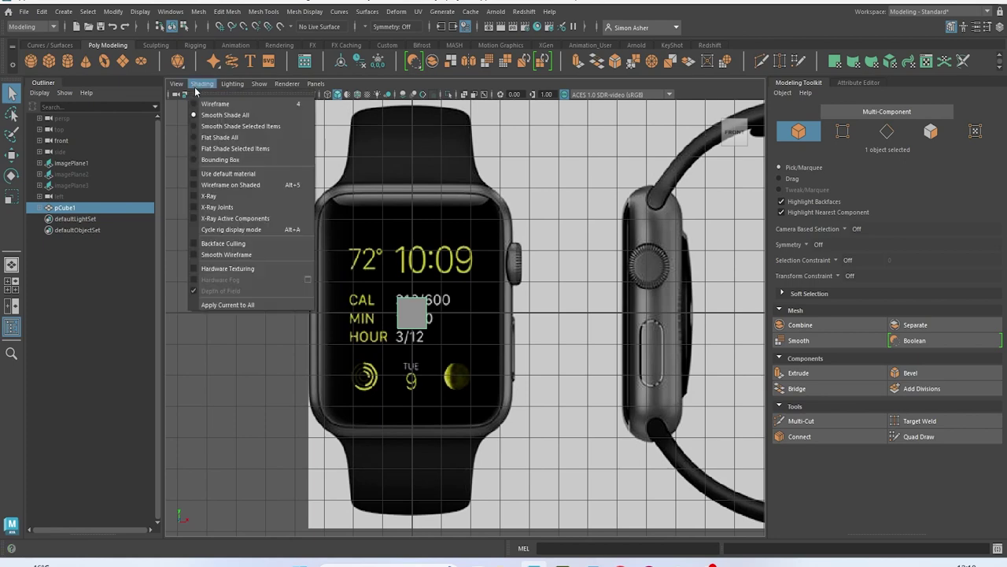
{"action": "left_click", "coordinate": [231, 196]}
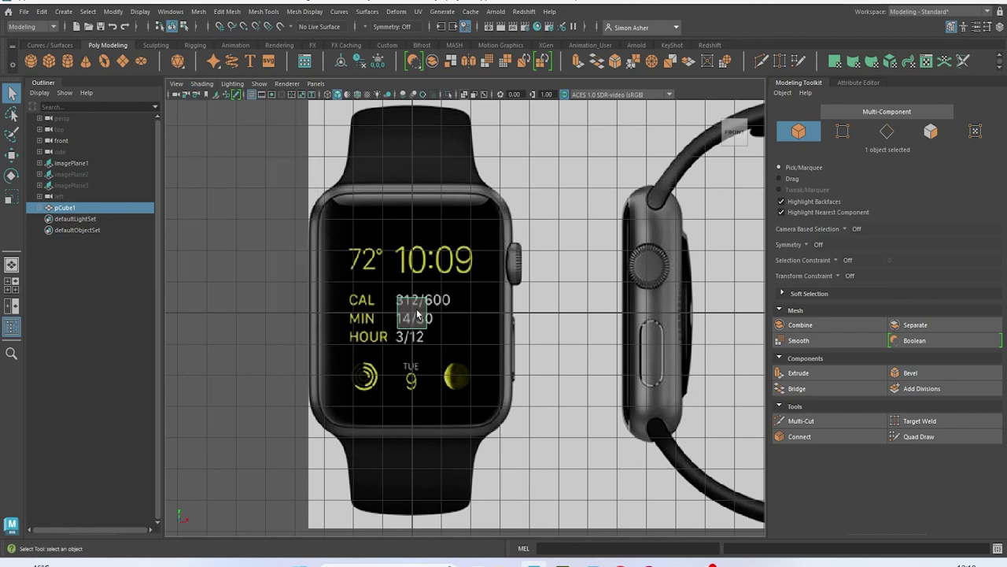
Move the cube's top, bottom and left vertices to the watch case outline, with the top at about Y 4.08 and left at about X -3.49
{"action": "right_click_drag", "start_coordinate": [417, 312], "coordinate": [400, 295]}
{"action": "left_click_drag", "start_coordinate": [400, 294], "coordinate": [408, 164]}
{"action": "key", "text": "w"}
{"action": "left_click_drag", "start_coordinate": [366, 308], "coordinate": [471, 353]}
{"action": "left_click_drag", "start_coordinate": [416, 301], "coordinate": [415, 404]}
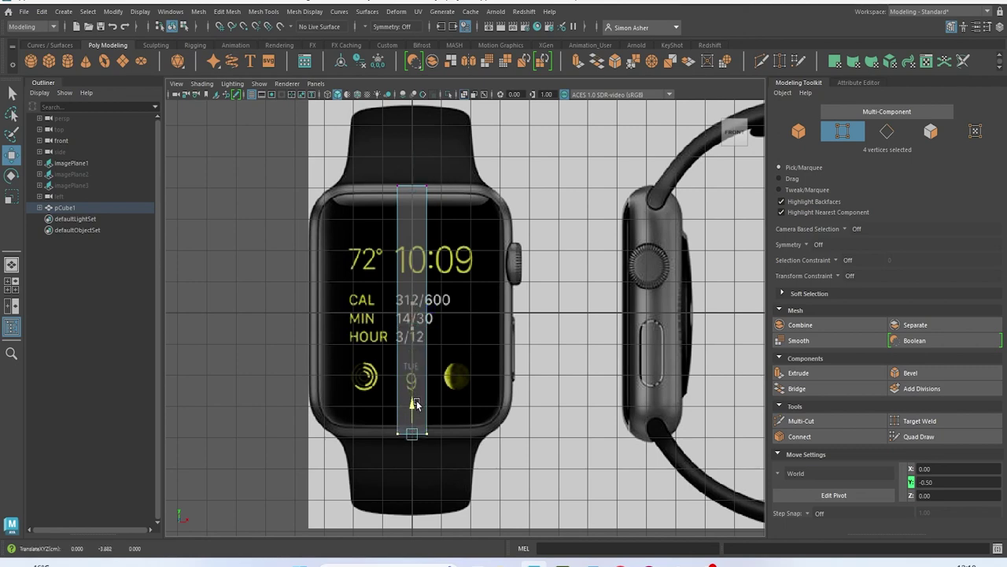
{"action": "left_click_drag", "start_coordinate": [378, 171], "coordinate": [418, 445]}
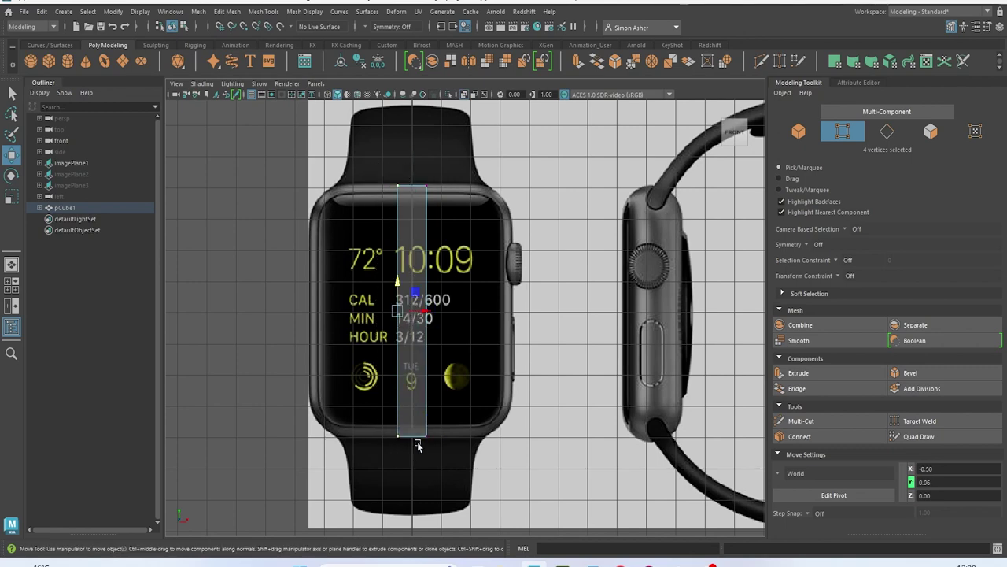
{"action": "left_click_drag", "start_coordinate": [430, 324], "coordinate": [338, 333]}
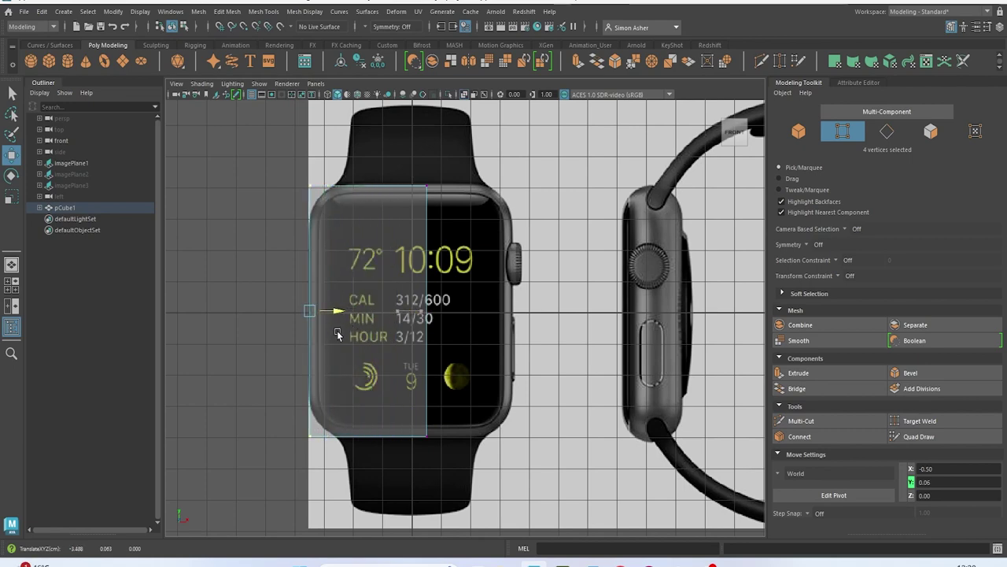
Try moving only a single upper-right vertex of the cube outward, inspect the shape in perspective, and undo the move
{"action": "left_click", "coordinate": [431, 189]}
{"action": "left_click_drag", "start_coordinate": [453, 188], "coordinate": [497, 284]}
{"action": "key", "text": "space"}
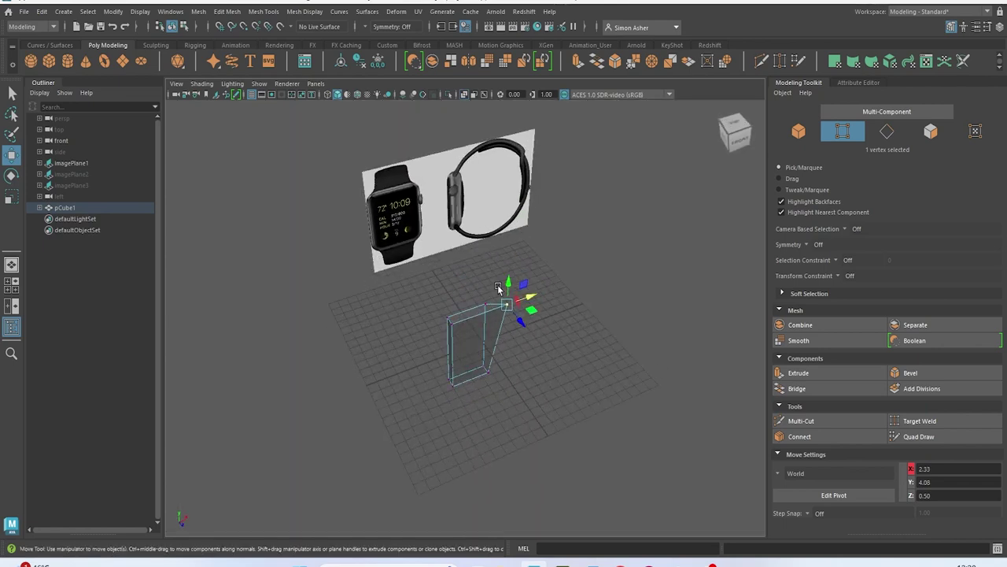
{"action": "scroll", "coordinate": [496, 319], "scroll_direction": "up", "scroll_amount": 6}
{"action": "middle_click_drag", "start_coordinate": [524, 312], "coordinate": [448, 316], "text": "alt"}
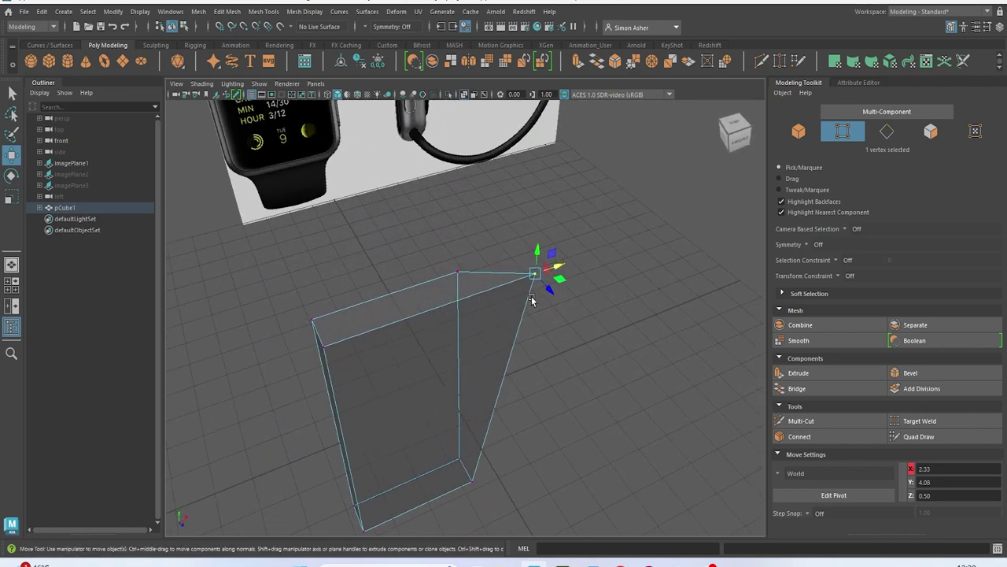
{"action": "key", "text": "ctrl+z"}
Back in the front view, try moving only the two upper-right vertices of the cube outward, and undo the move
{"action": "key", "text": "space"}
{"action": "left_click", "coordinate": [525, 270]}
{"action": "left_click_drag", "start_coordinate": [391, 148], "coordinate": [475, 236]}
{"action": "left_click_drag", "start_coordinate": [449, 185], "coordinate": [491, 206]}
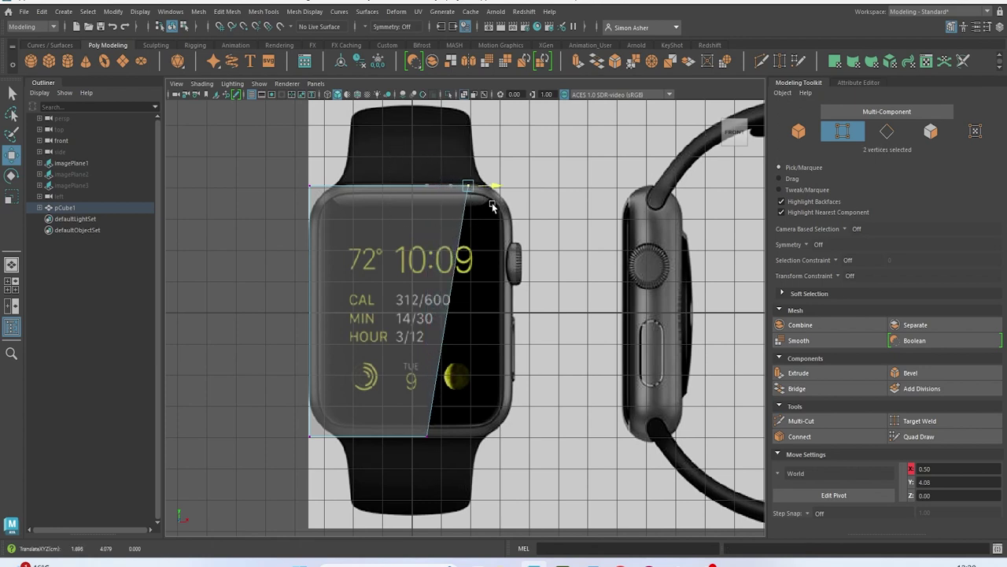
{"action": "key", "text": "ctrl+z"}
Move all four right-side vertices of the cube to the watch case's right edge, at about X 3.42
{"action": "left_click_drag", "start_coordinate": [391, 161], "coordinate": [474, 456]}
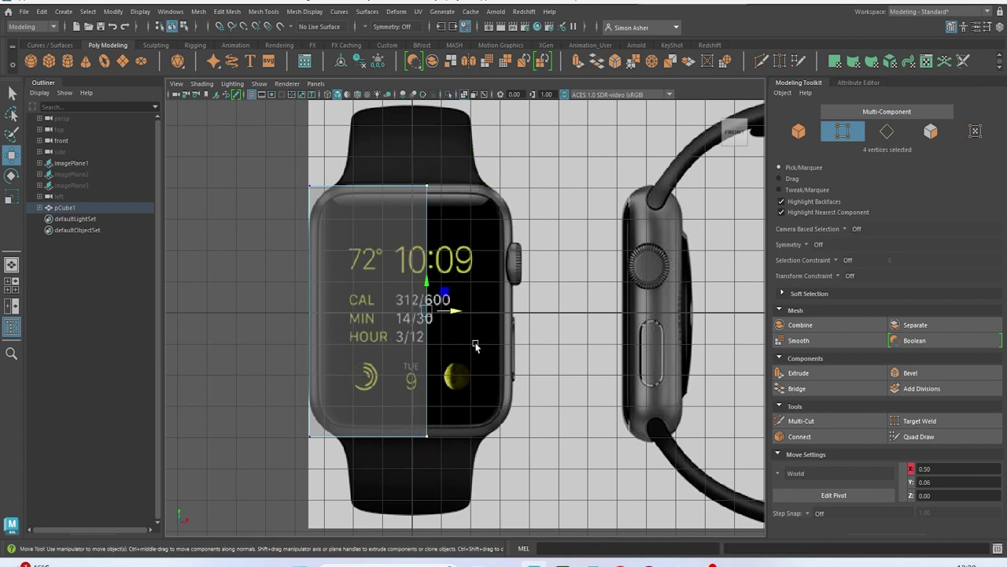
{"action": "left_click_drag", "start_coordinate": [455, 315], "coordinate": [540, 336]}
Switch to the right side view and show the hidden imagePlane3 side reference
{"action": "key", "text": "space"}
{"action": "left_click_drag", "start_coordinate": [242, 207], "coordinate": [209, 197]}
{"action": "scroll", "coordinate": [259, 231], "scroll_direction": "down", "scroll_amount": 5}
{"action": "key", "text": "space"}
{"action": "left_click_drag", "start_coordinate": [260, 232], "coordinate": [288, 234]}
{"action": "scroll", "coordinate": [286, 240], "scroll_direction": "up", "scroll_amount": 1}
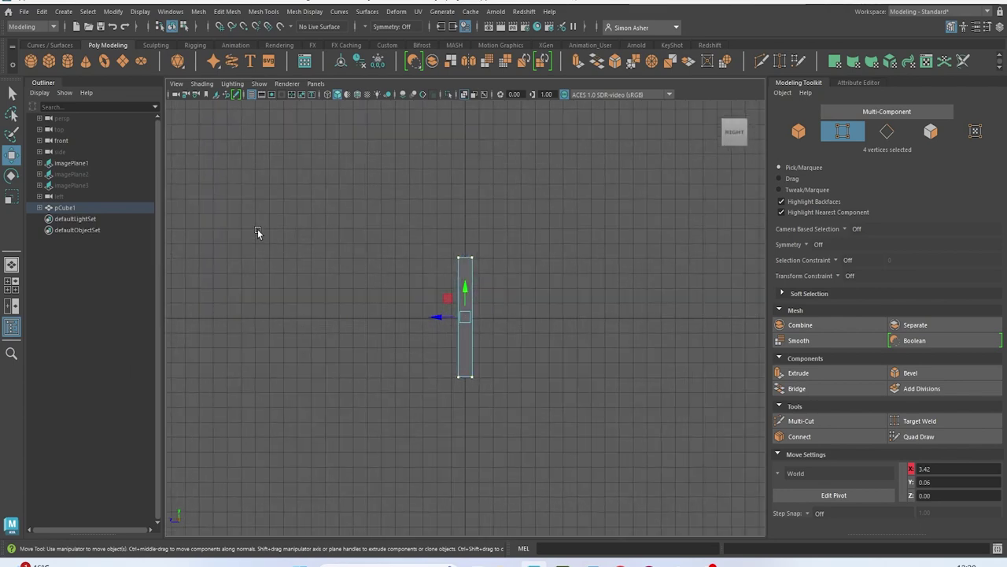
{"action": "left_click", "coordinate": [74, 185]}
{"action": "key", "text": "h"}
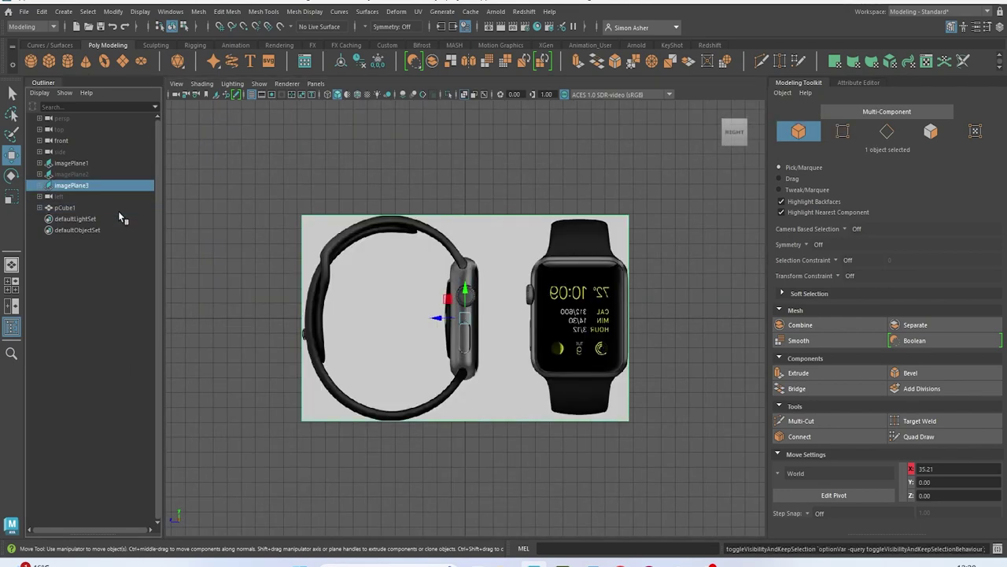
Switch the viewport to the left side view and fit the whole imagePlane3 reference in it
{"action": "key", "text": "space"}
{"action": "left_click_drag", "start_coordinate": [433, 193], "coordinate": [360, 164]}
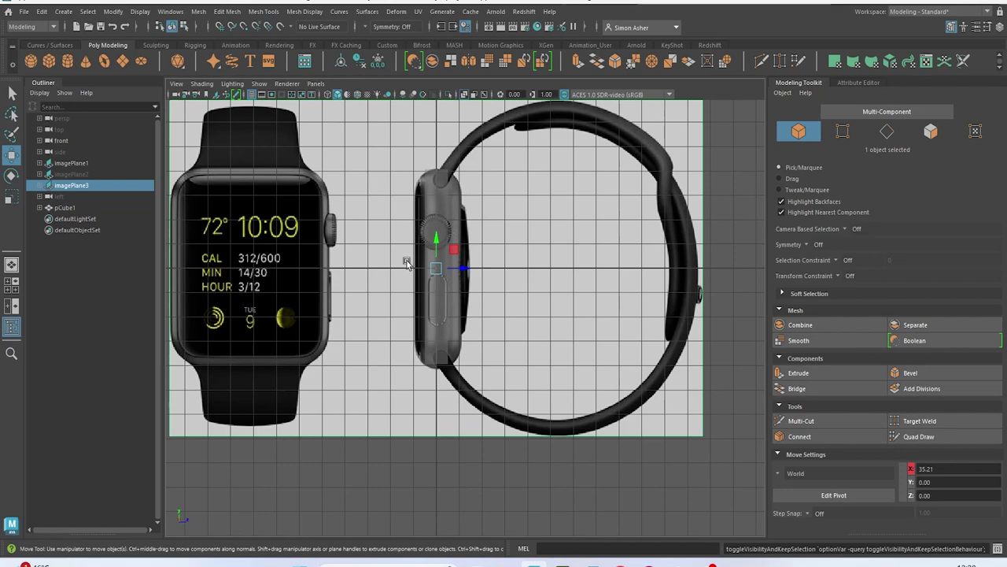
{"action": "scroll", "coordinate": [415, 285], "scroll_direction": "down", "scroll_amount": 5}
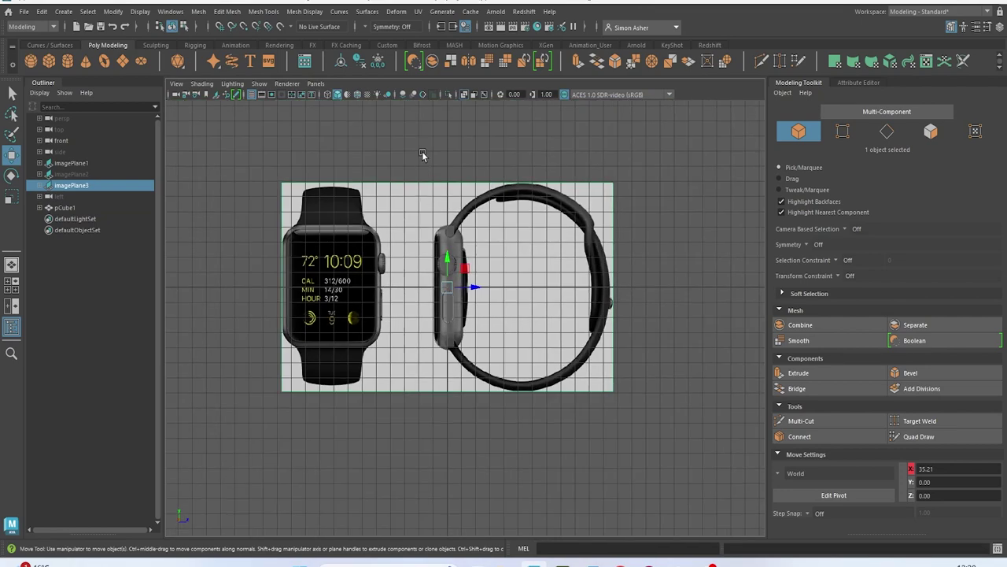
In the left view, move the cube's four right-side vertices to the right edge of the watch case in the side reference
{"action": "left_click_drag", "start_coordinate": [422, 135], "coordinate": [499, 191], "text": "alt"}
{"action": "key", "text": "space"}
{"action": "scroll", "coordinate": [449, 281], "scroll_direction": "up", "scroll_amount": 5}
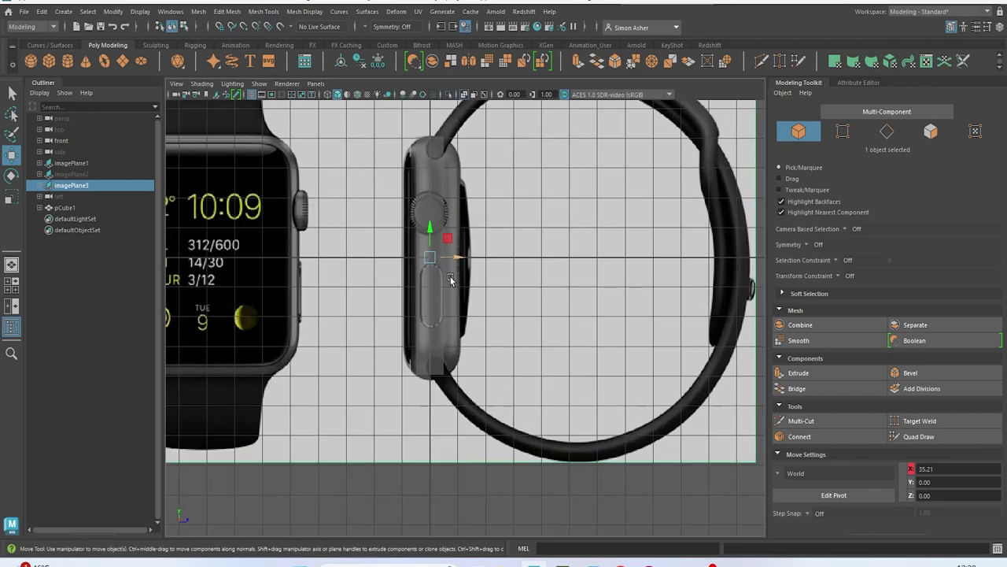
{"action": "left_click", "coordinate": [441, 181]}
{"action": "right_click_drag", "start_coordinate": [433, 170], "coordinate": [398, 170]}
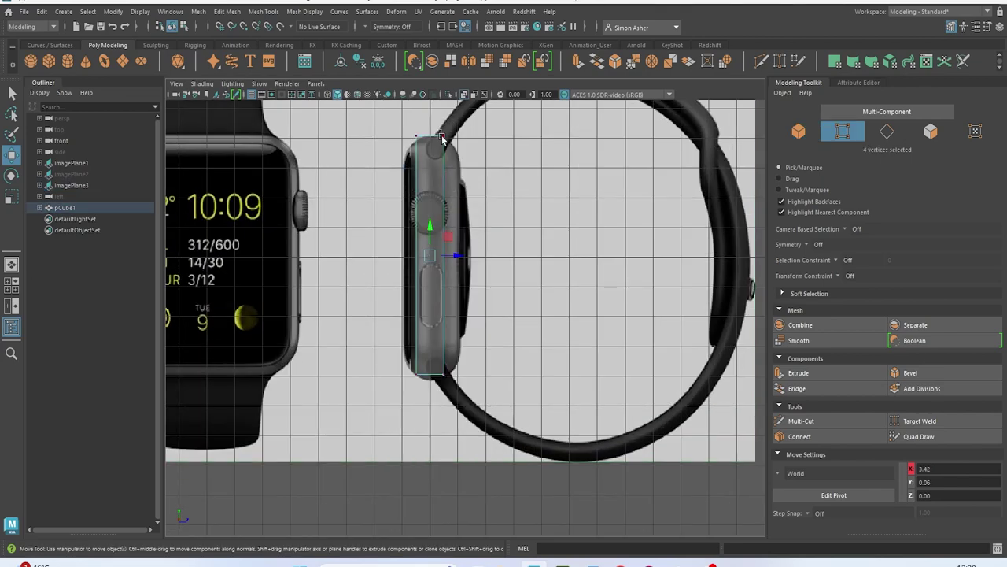
{"action": "left_click_drag", "start_coordinate": [476, 384], "coordinate": [475, 384]}
{"action": "scroll", "coordinate": [476, 323], "scroll_direction": "up", "scroll_amount": 2}
{"action": "left_click_drag", "start_coordinate": [464, 227], "coordinate": [485, 232]}
Move the cube's four left-side vertices to the case's left edge at about Z -0.93, and save the scene
{"action": "scroll", "coordinate": [487, 244], "scroll_direction": "down", "scroll_amount": 3}
{"action": "left_click_drag", "start_coordinate": [437, 333], "coordinate": [441, 404]}
{"action": "left_click_drag", "start_coordinate": [454, 279], "coordinate": [441, 287]}
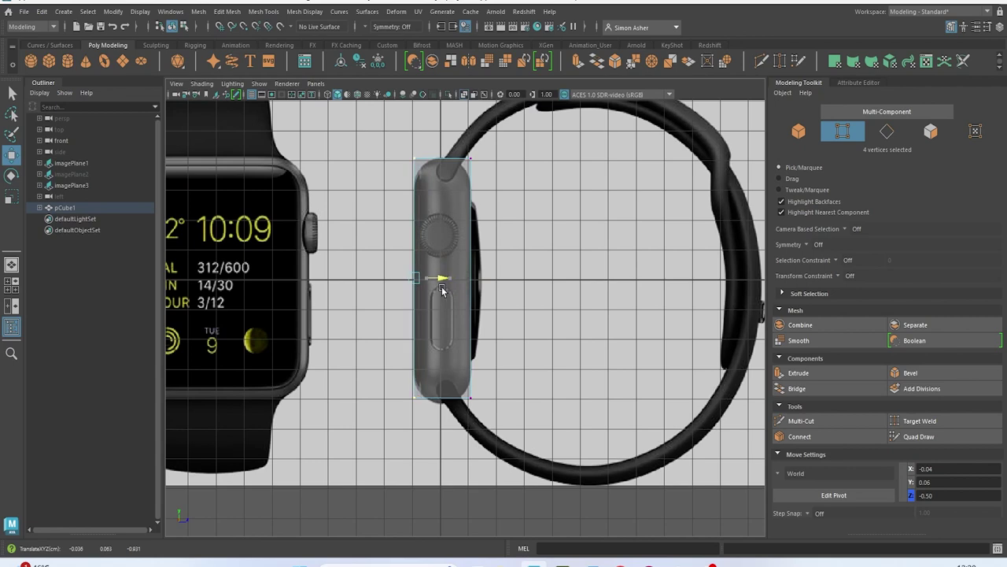
{"action": "left_click", "coordinate": [24, 11]}
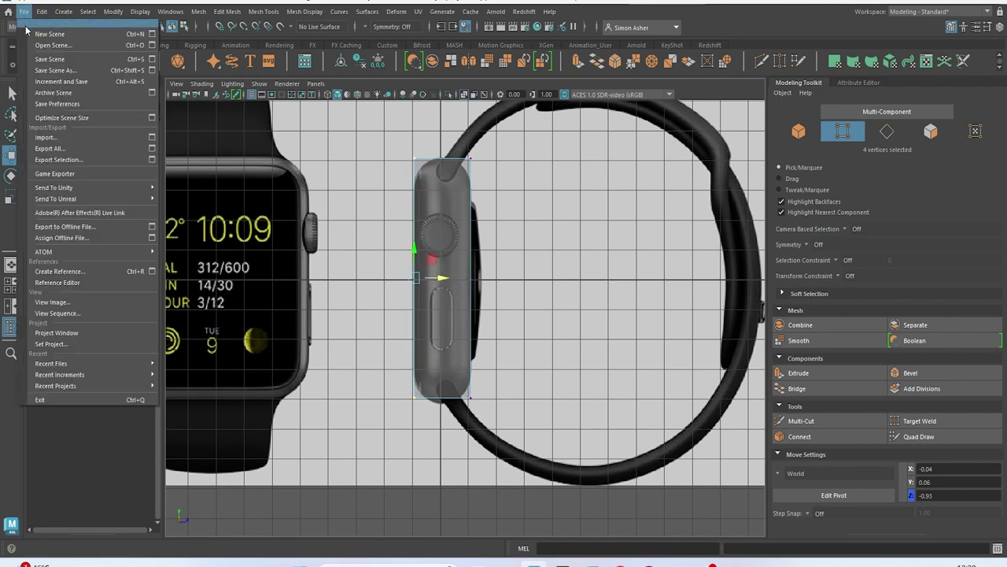
{"action": "left_click", "coordinate": [52, 58]}
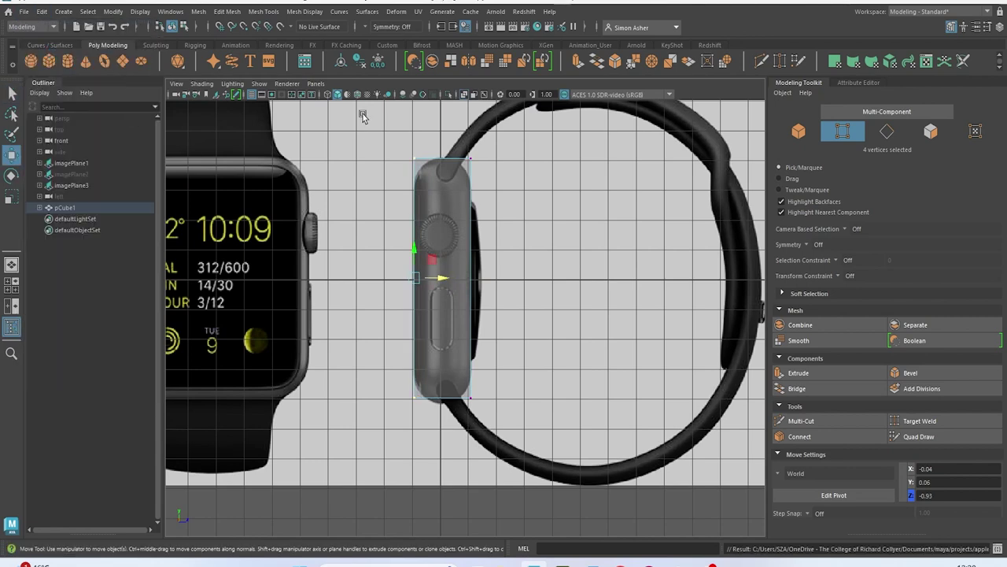
Turn off X-ray shading and switch to the perspective view
{"action": "left_click", "coordinate": [202, 83]}
{"action": "left_click", "coordinate": [295, 196]}
{"action": "key", "text": "space"}
{"action": "left_click_drag", "start_coordinate": [356, 176], "coordinate": [404, 315]}
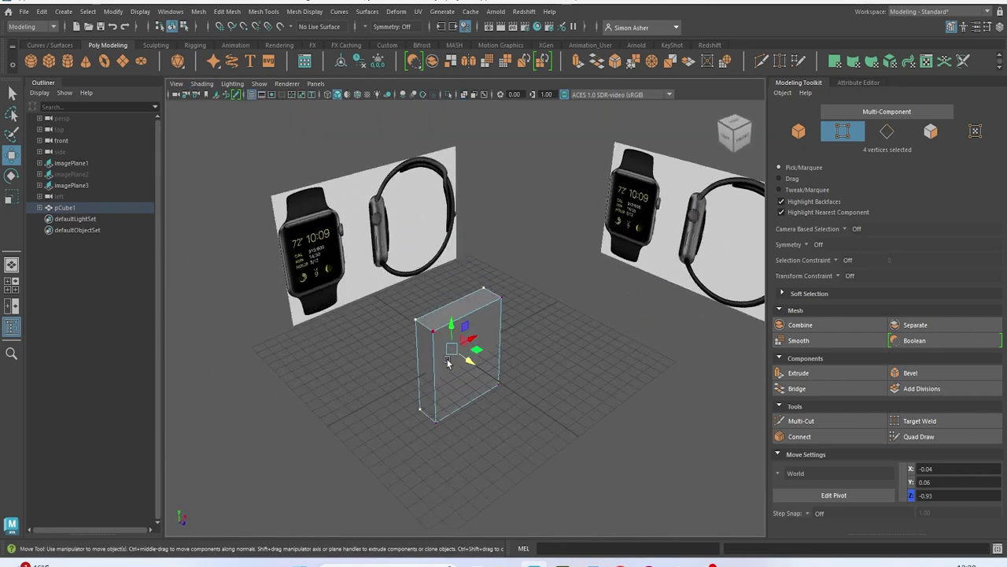
Select the cube's four short corner edges running front to back and bevel them in the front view
{"action": "middle_click_drag", "start_coordinate": [478, 333], "coordinate": [512, 288], "text": "alt"}
{"action": "right_click_drag", "start_coordinate": [446, 306], "coordinate": [506, 181], "text": "alt"}
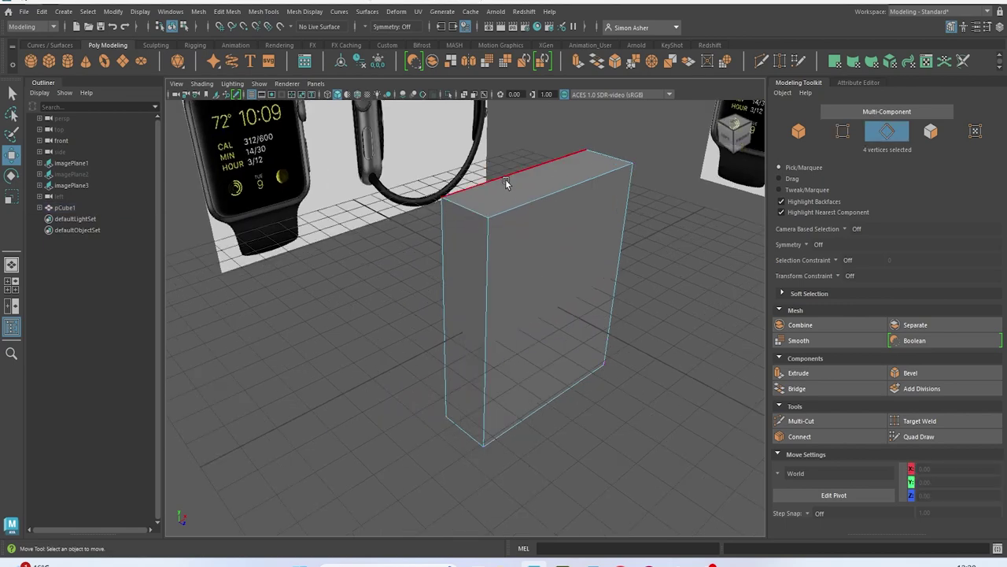
{"action": "left_click", "coordinate": [456, 215]}
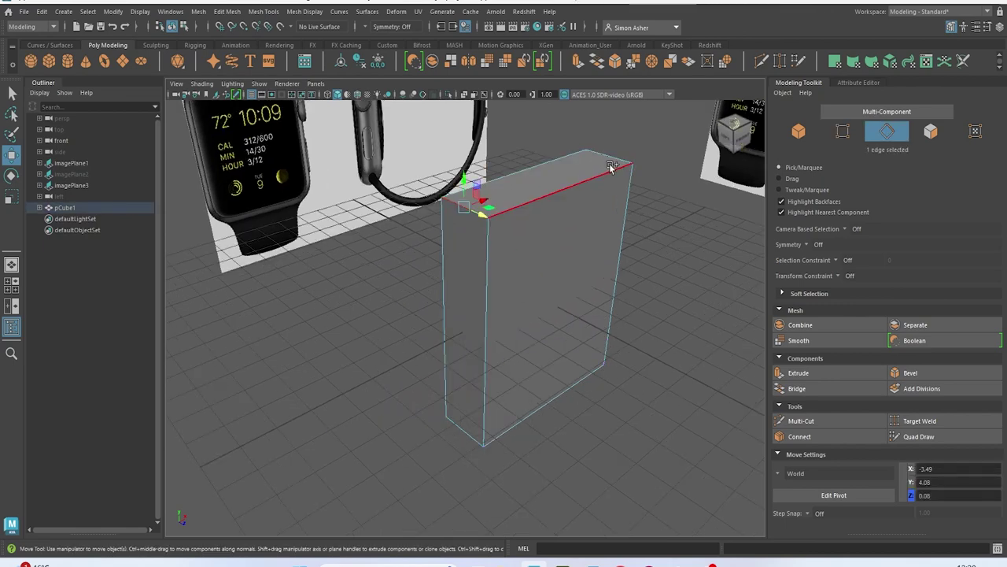
{"action": "double_click", "coordinate": [608, 160], "text": "shift"}
{"action": "left_click_drag", "start_coordinate": [542, 328], "coordinate": [465, 268], "text": "alt"}
{"action": "key", "text": "space"}
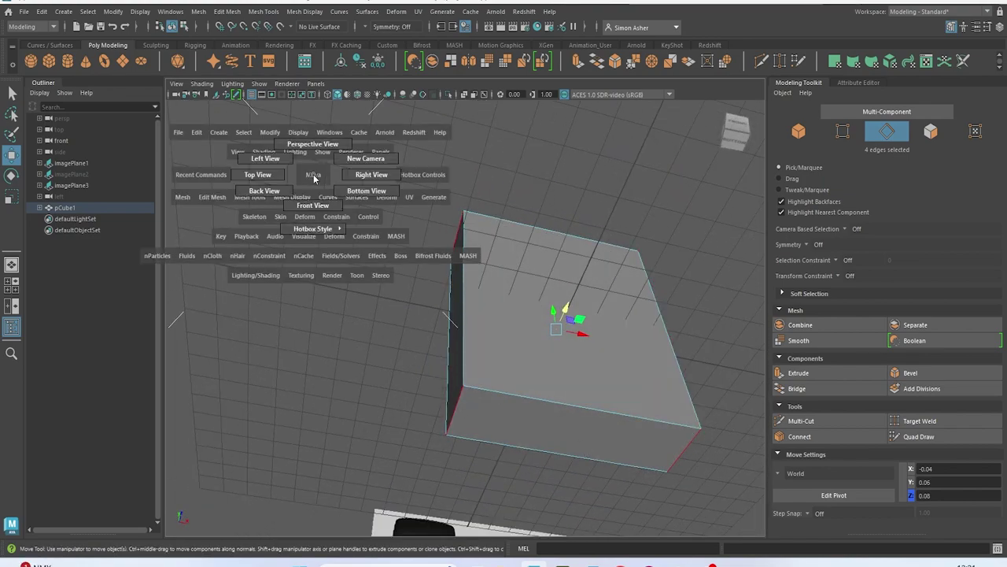
{"action": "left_click_drag", "start_coordinate": [314, 193], "coordinate": [315, 199]}
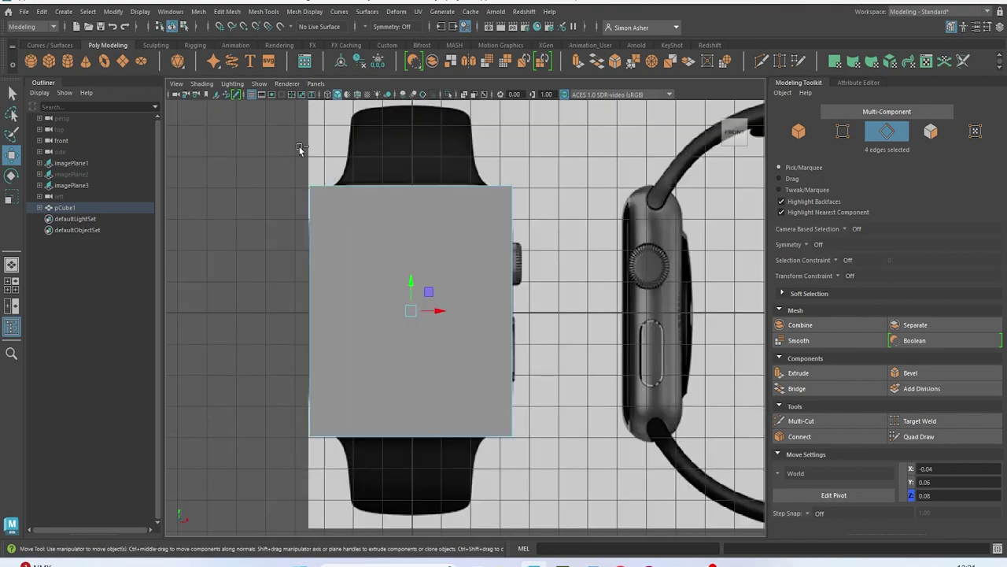
{"action": "key", "text": "ctrl+b"}
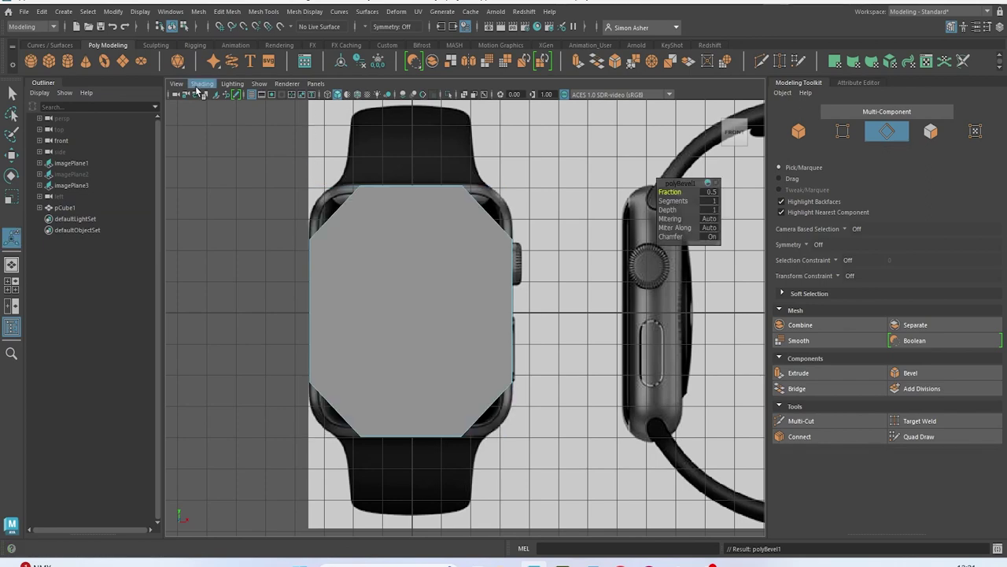
Turn on X-ray shading and set the corner bevel to 3 segments and a fraction of 0.35, checking it with the smooth preview
{"action": "left_click", "coordinate": [201, 83]}
{"action": "left_click", "coordinate": [226, 196]}
{"action": "scroll", "coordinate": [330, 209], "scroll_direction": "up", "scroll_amount": 4}
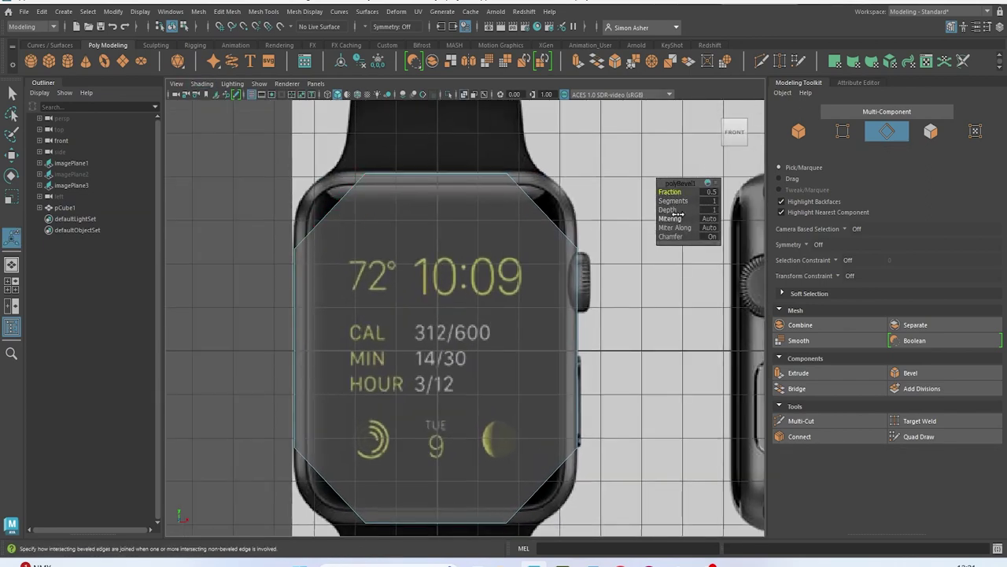
{"action": "mouse_move", "coordinate": [673, 201]}
{"action": "middle_mouse_down"}
{"action": "mouse_move", "coordinate": [682, 201]}
{"action": "mouse_move", "coordinate": [664, 191]}
{"action": "middle_mouse_up"}
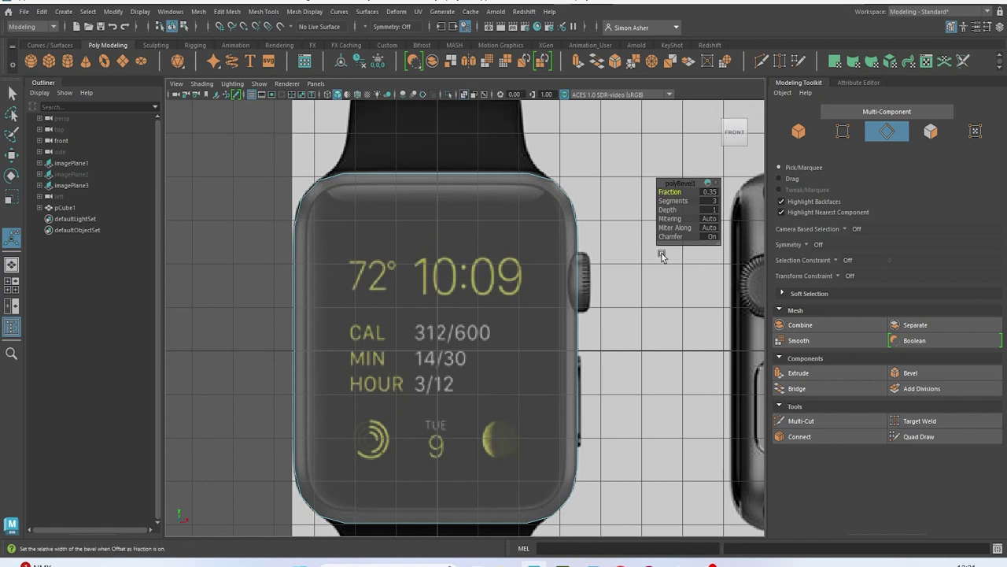
{"action": "key", "text": "3"}
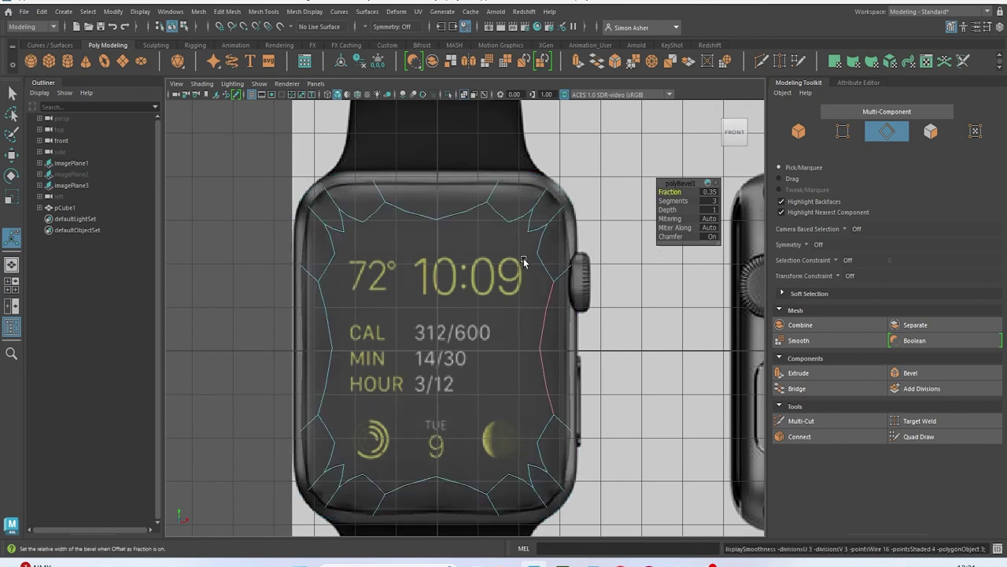
{"action": "key", "text": "1"}
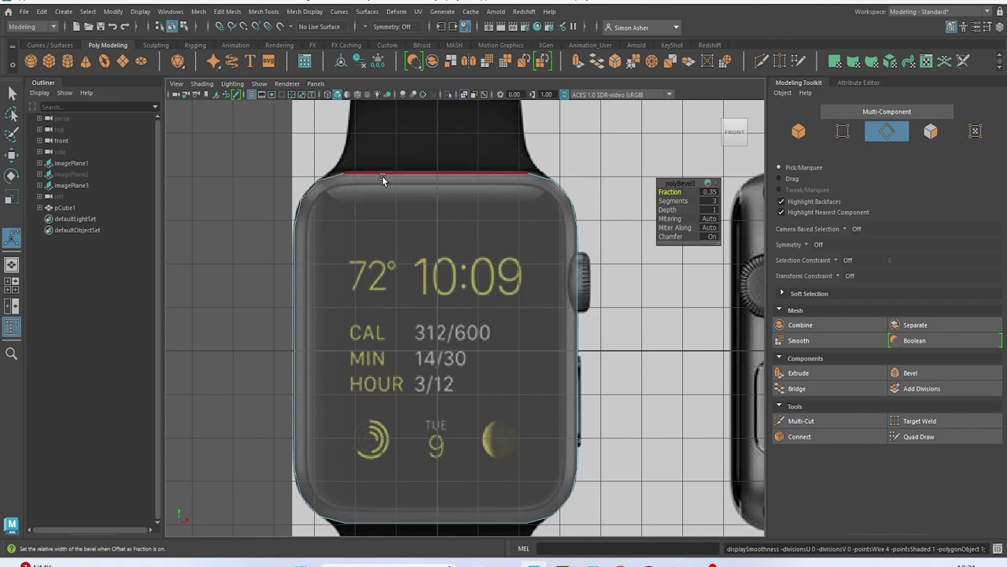
In the left view, bevel the edges around the case's front and back outlines, leaving out the edges that cross its thickness
{"action": "key", "text": "space"}
{"action": "left_click_drag", "start_coordinate": [197, 203], "coordinate": [182, 189]}
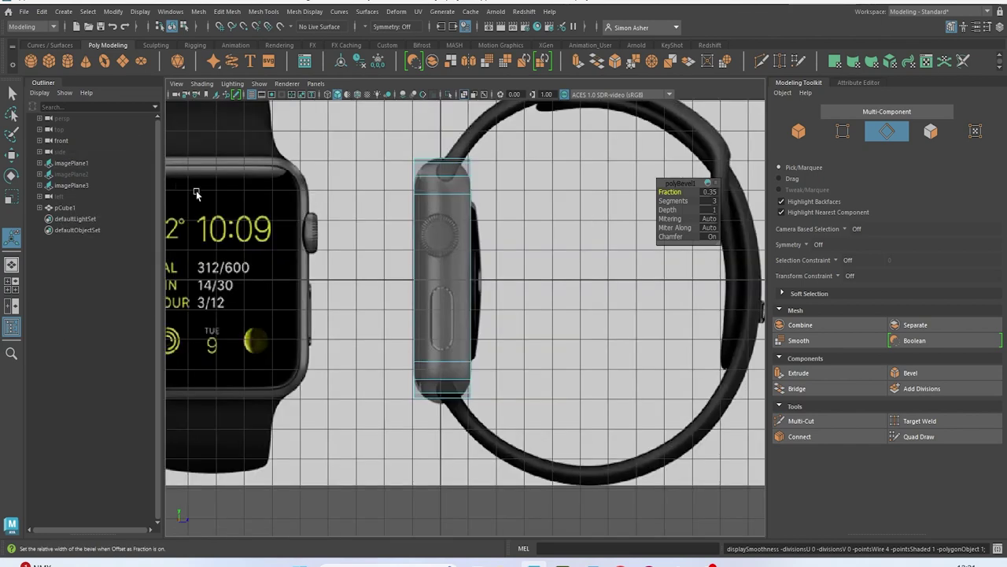
{"action": "middle_click_drag", "start_coordinate": [437, 178], "coordinate": [465, 207], "text": "alt"}
{"action": "left_click_drag", "start_coordinate": [386, 149], "coordinate": [548, 309]}
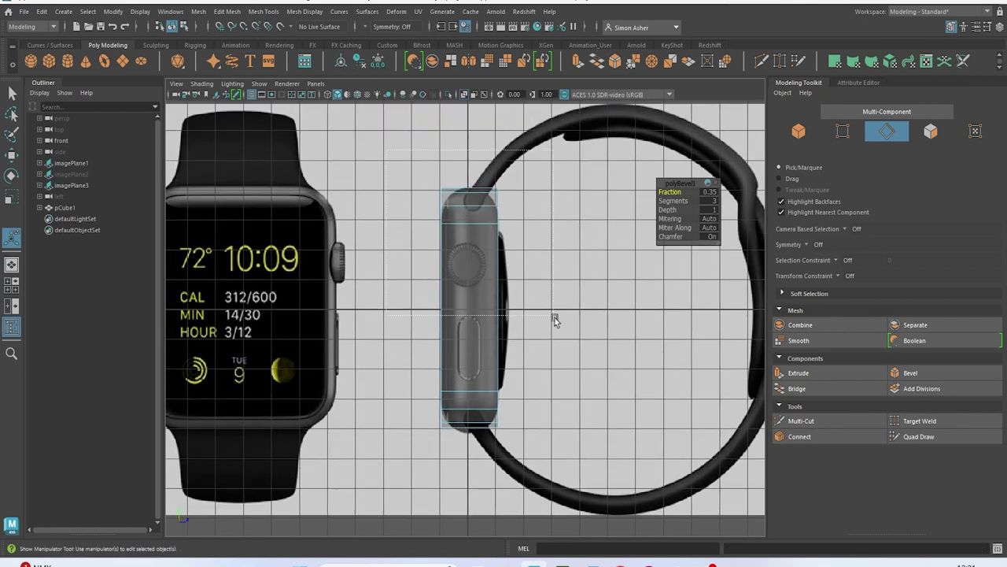
{"action": "left_click_drag", "start_coordinate": [597, 464], "coordinate": [597, 466]}
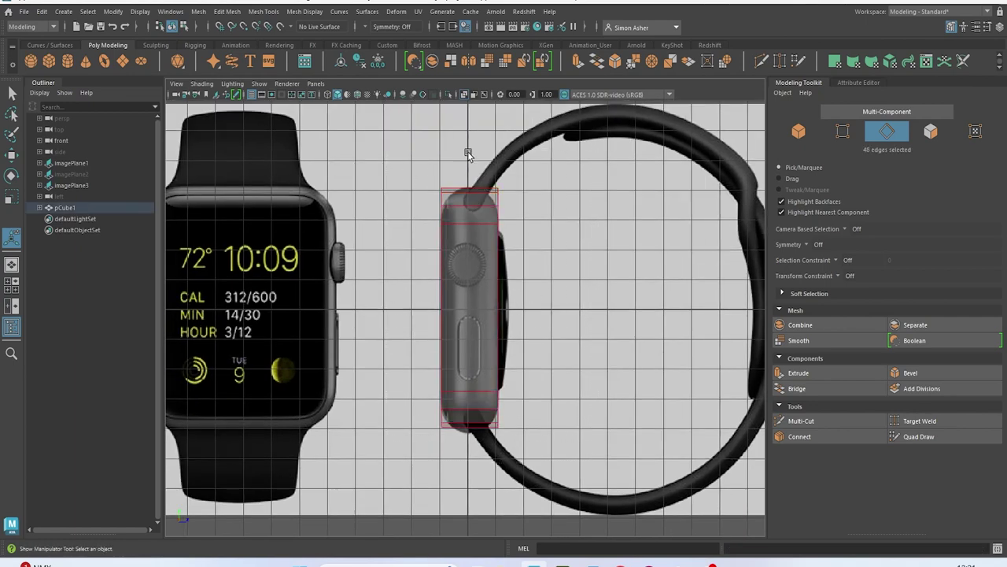
{"action": "left_click_drag", "start_coordinate": [466, 165], "coordinate": [501, 475], "text": "ctrl"}
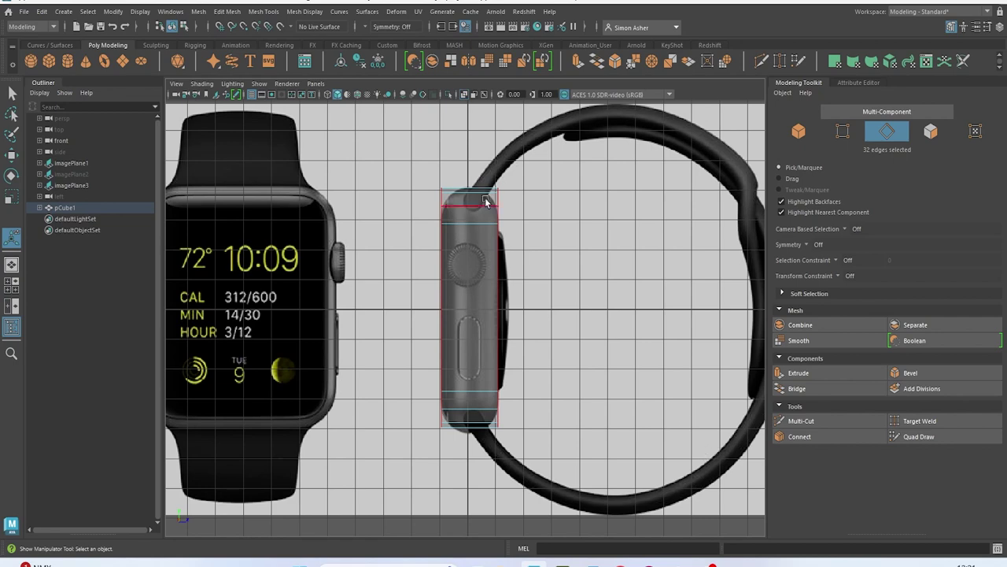
{"action": "key", "text": "ctrl+b"}
{"action": "scroll", "coordinate": [583, 189], "scroll_direction": "up", "scroll_amount": 3}
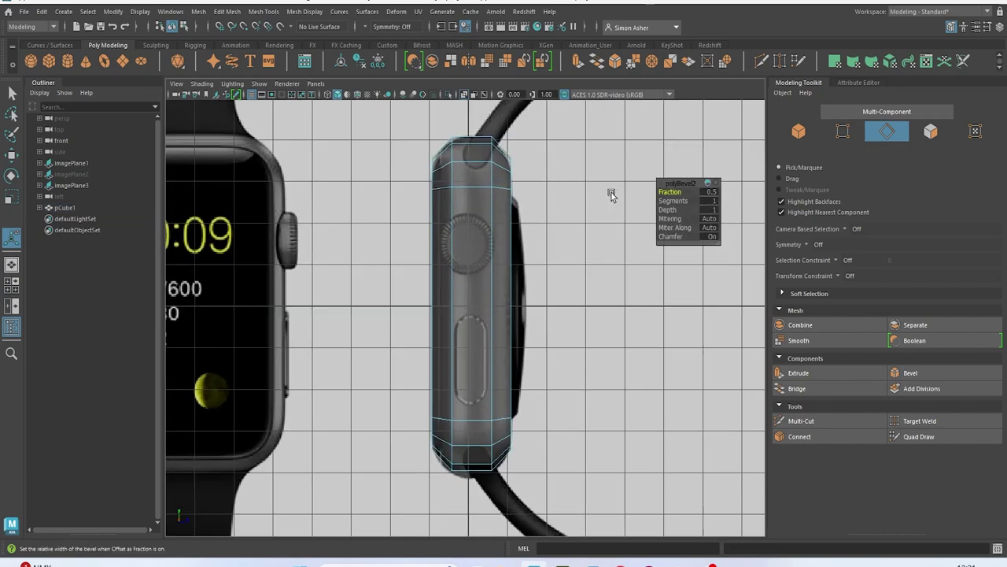
Set the outline bevel to 3 segments and a fraction of 1, checking it with the smooth preview
{"action": "left_click_drag", "start_coordinate": [661, 201], "coordinate": [668, 200]}
{"action": "middle_click_drag", "start_coordinate": [665, 202], "coordinate": [690, 192]}
{"action": "left_click", "coordinate": [669, 192]}
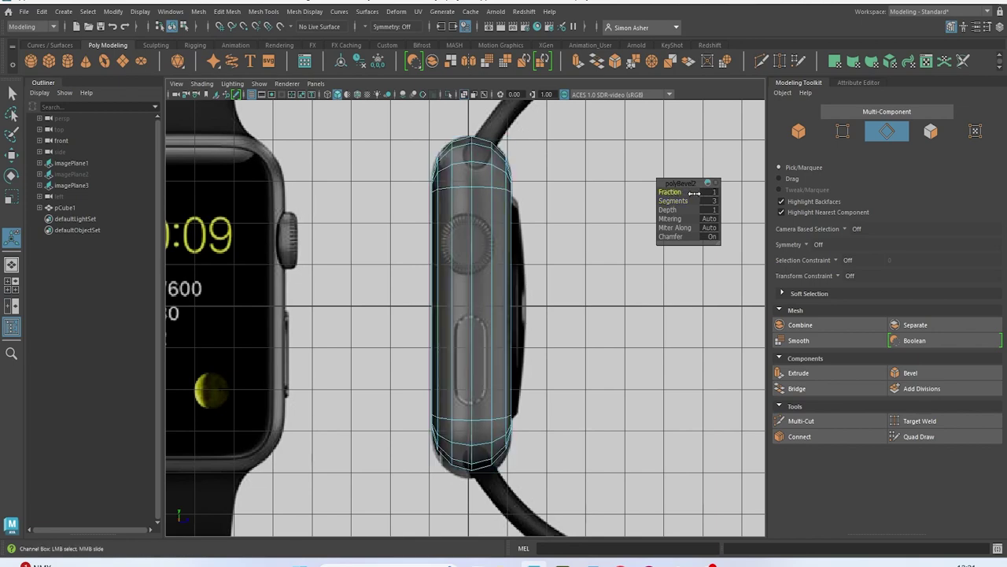
{"action": "scroll", "coordinate": [561, 173], "scroll_direction": "up", "scroll_amount": 3}
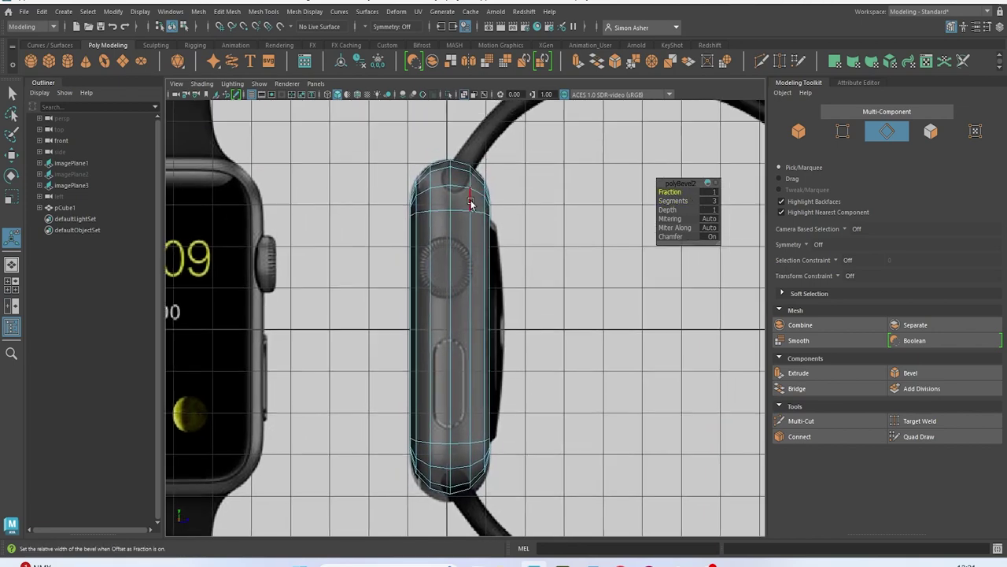
{"action": "mouse_move", "coordinate": [675, 191]}
{"action": "left_mouse_down"}
{"action": "mouse_move", "coordinate": [661, 192]}
{"action": "mouse_move", "coordinate": [693, 191]}
{"action": "left_mouse_up"}
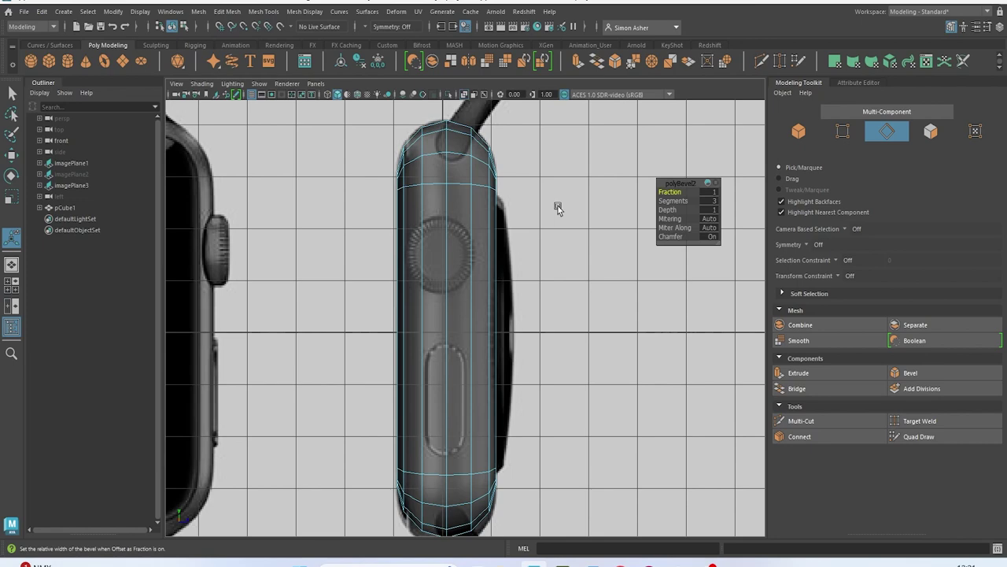
{"action": "key", "text": "3"}
{"action": "key", "text": "1"}
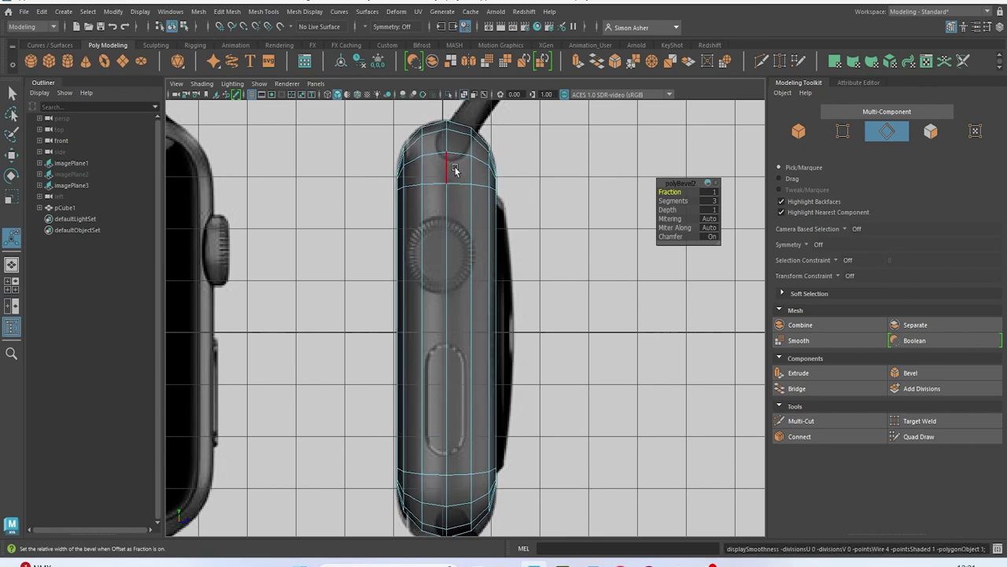
Select the vertices along the middle line of the case's thickness and merge the overlapping ones
{"action": "scroll", "coordinate": [455, 171], "scroll_direction": "down", "scroll_amount": 3}
{"action": "scroll", "coordinate": [455, 171], "scroll_direction": "up", "scroll_amount": 2}
{"action": "right_click_drag", "start_coordinate": [448, 223], "coordinate": [440, 221]}
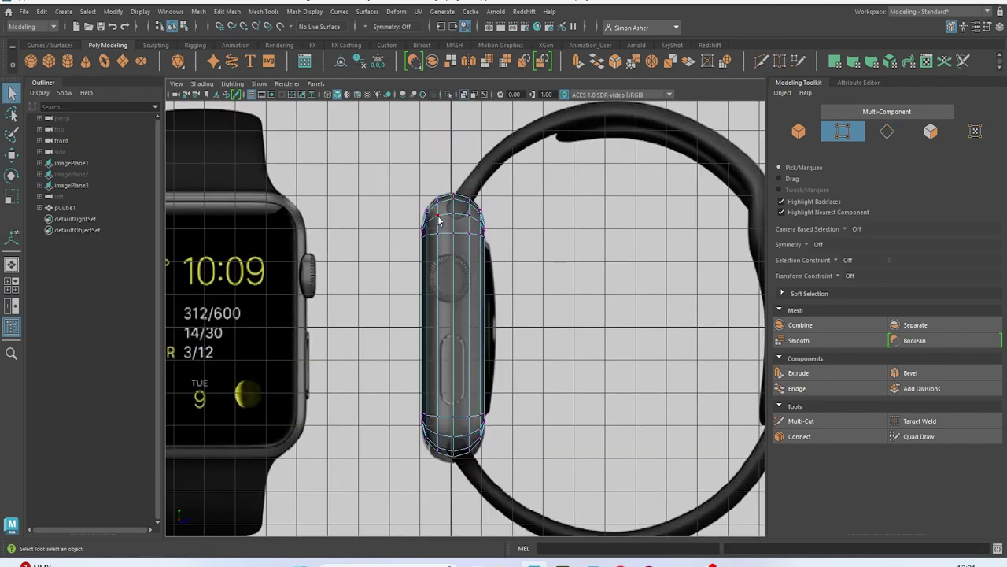
{"action": "left_click_drag", "start_coordinate": [472, 315], "coordinate": [463, 474]}
{"action": "left_click", "coordinate": [226, 12]}
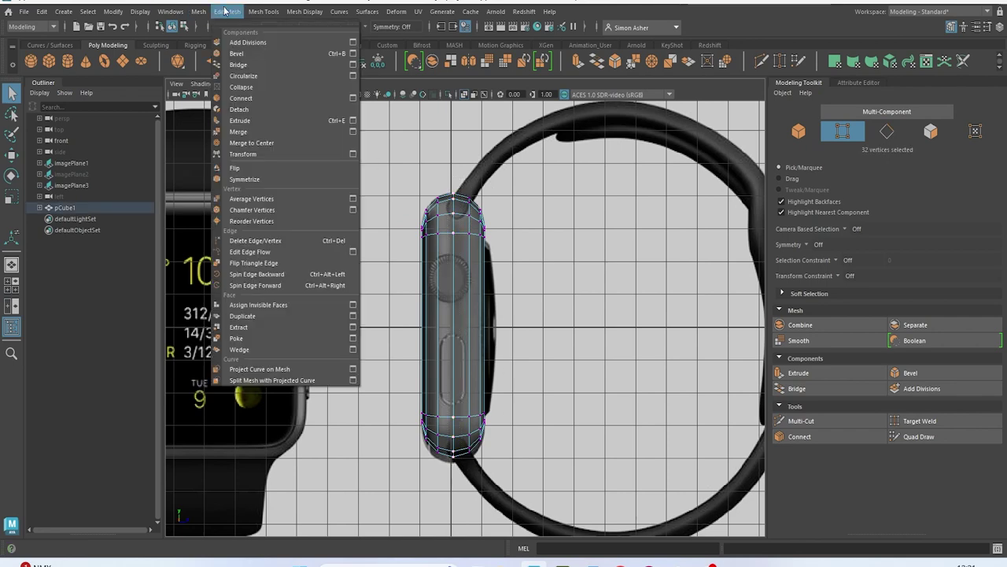
{"action": "left_click", "coordinate": [294, 128]}
Compare the smoothed case with the side reference and turn off X-ray shading
{"action": "key", "text": "3"}
{"action": "scroll", "coordinate": [486, 223], "scroll_direction": "up", "scroll_amount": 3}
{"action": "left_click", "coordinate": [550, 188]}
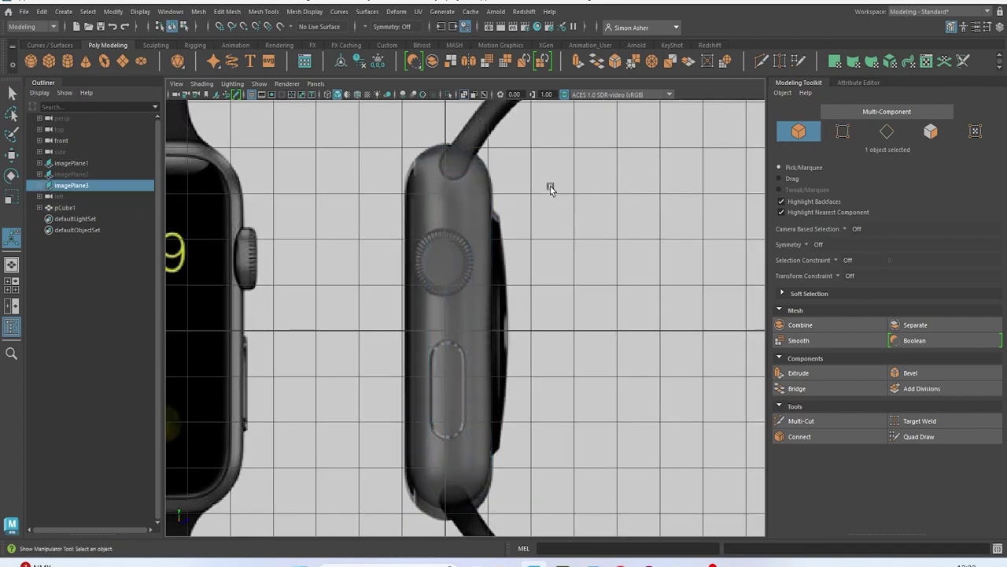
{"action": "left_click", "coordinate": [468, 217]}
{"action": "left_click", "coordinate": [201, 84]}
{"action": "left_click", "coordinate": [236, 194]}
Switch to the perspective view, return to object selection and examine the smoothed case from the side
{"action": "key", "text": "space"}
{"action": "left_click_drag", "start_coordinate": [367, 180], "coordinate": [393, 207]}
{"action": "right_click_drag", "start_coordinate": [606, 132], "coordinate": [658, 113]}
{"action": "left_click", "coordinate": [625, 128]}
{"action": "left_click_drag", "start_coordinate": [625, 128], "coordinate": [600, 178], "text": "alt"}
{"action": "left_click", "coordinate": [600, 292]}
{"action": "left_click_drag", "start_coordinate": [587, 306], "coordinate": [647, 270], "text": "alt"}
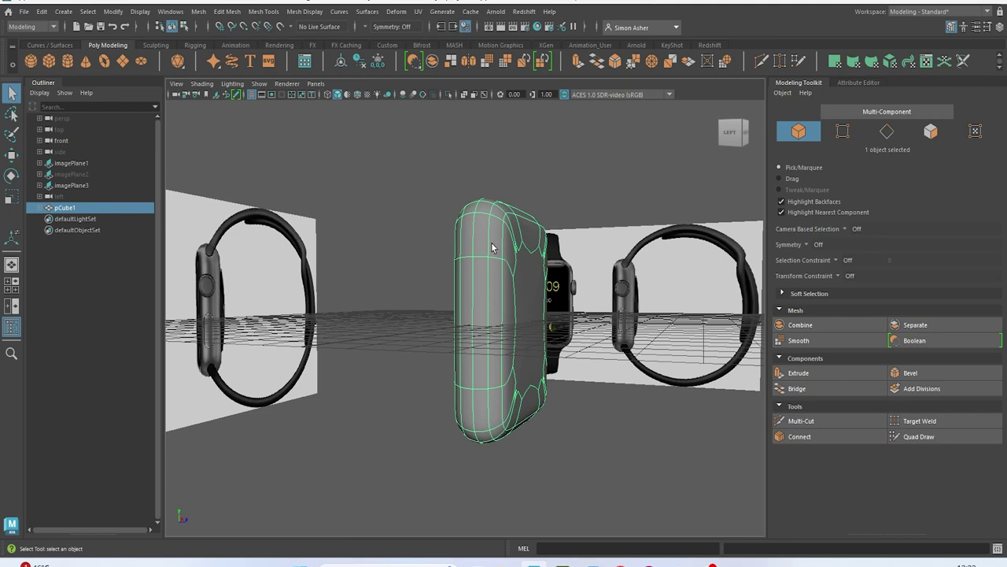
Compare the case's unsmoothed, smoothed and cage display modes in the perspective view
{"action": "key", "text": "1"}
{"action": "left_click_drag", "start_coordinate": [537, 230], "coordinate": [526, 264], "text": "alt"}
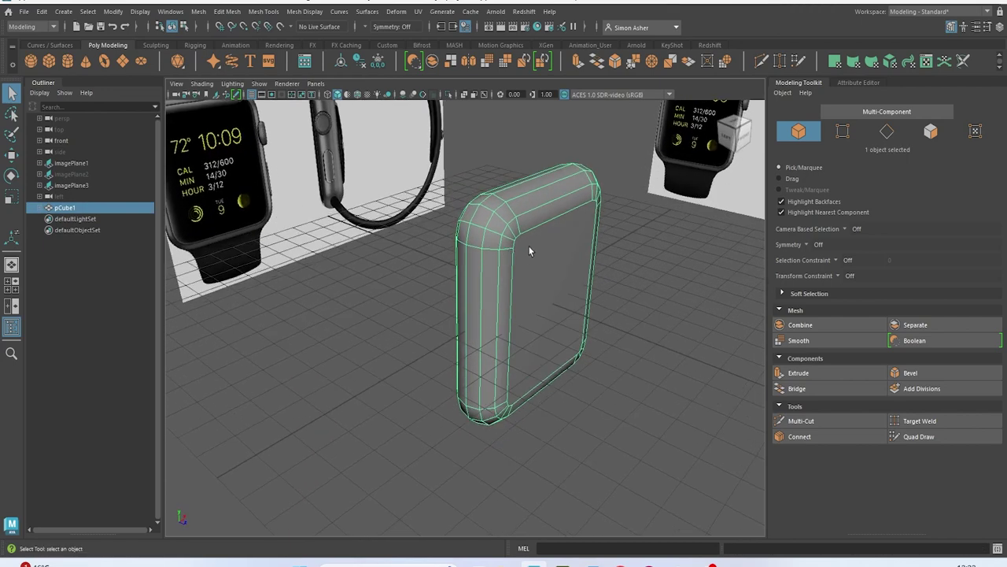
{"action": "key", "text": "3"}
{"action": "left_click", "coordinate": [517, 127]}
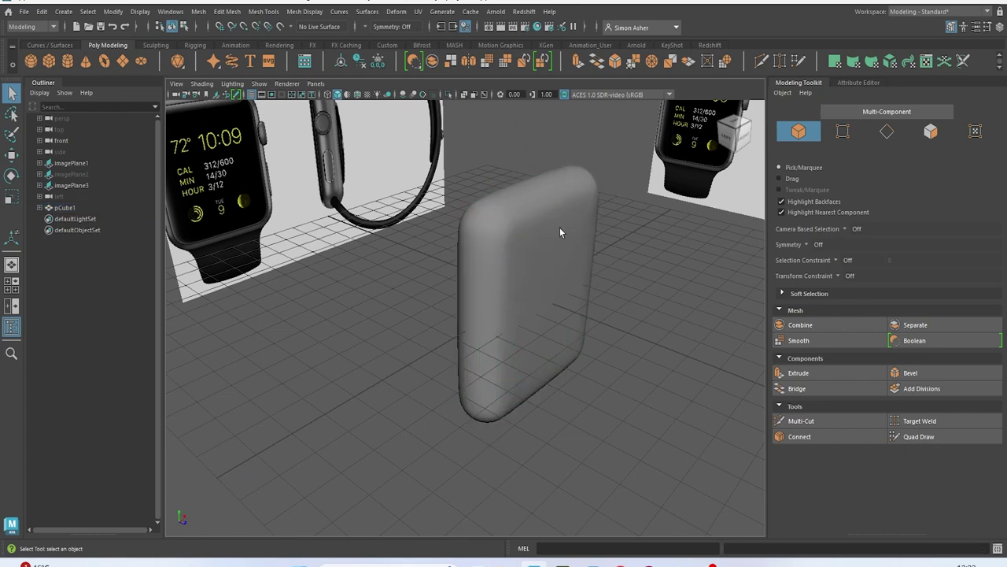
{"action": "left_click", "coordinate": [559, 227]}
{"action": "key", "text": "2"}
{"action": "left_click", "coordinate": [507, 147]}
{"action": "scroll", "coordinate": [541, 225], "scroll_direction": "up", "scroll_amount": 3}
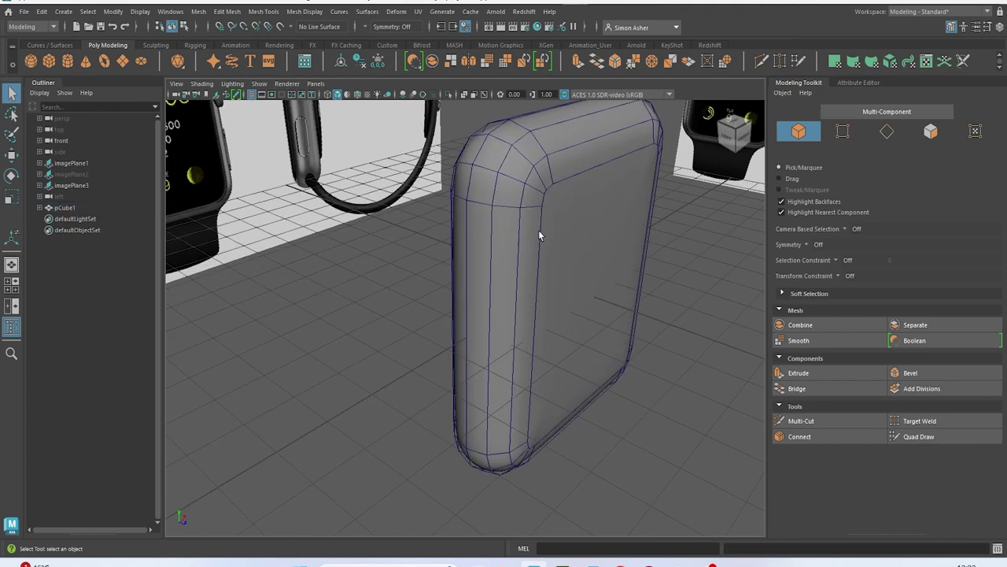
{"action": "key", "text": "F8"}
{"action": "key", "text": "1"}
{"action": "key", "text": "3"}
{"action": "key", "text": "1"}
Examine the rounded case from its side, front and back against the reference images
{"action": "left_click", "coordinate": [682, 294]}
{"action": "scroll", "coordinate": [682, 292], "scroll_direction": "down", "scroll_amount": 3}
{"action": "left_click_drag", "start_coordinate": [665, 285], "coordinate": [591, 286], "text": "alt"}
{"action": "left_click", "coordinate": [494, 274]}
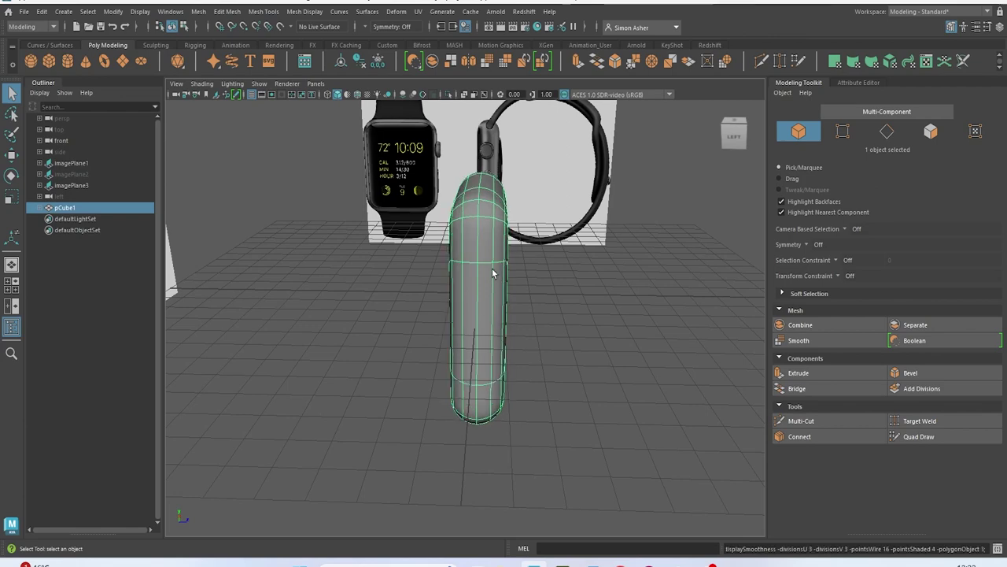
{"action": "left_click", "coordinate": [542, 271]}
{"action": "left_click_drag", "start_coordinate": [542, 271], "coordinate": [519, 253], "text": "alt"}
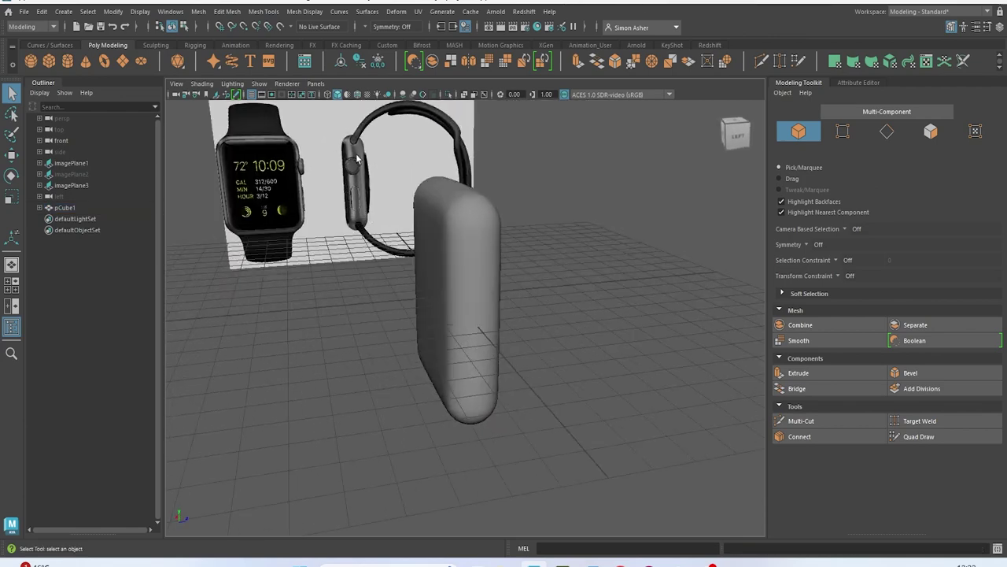
{"action": "left_click_drag", "start_coordinate": [370, 149], "coordinate": [340, 183], "text": "alt"}
{"action": "left_click_drag", "start_coordinate": [346, 223], "coordinate": [396, 272], "text": "alt"}
{"action": "left_click_drag", "start_coordinate": [329, 270], "coordinate": [373, 209], "text": "alt"}
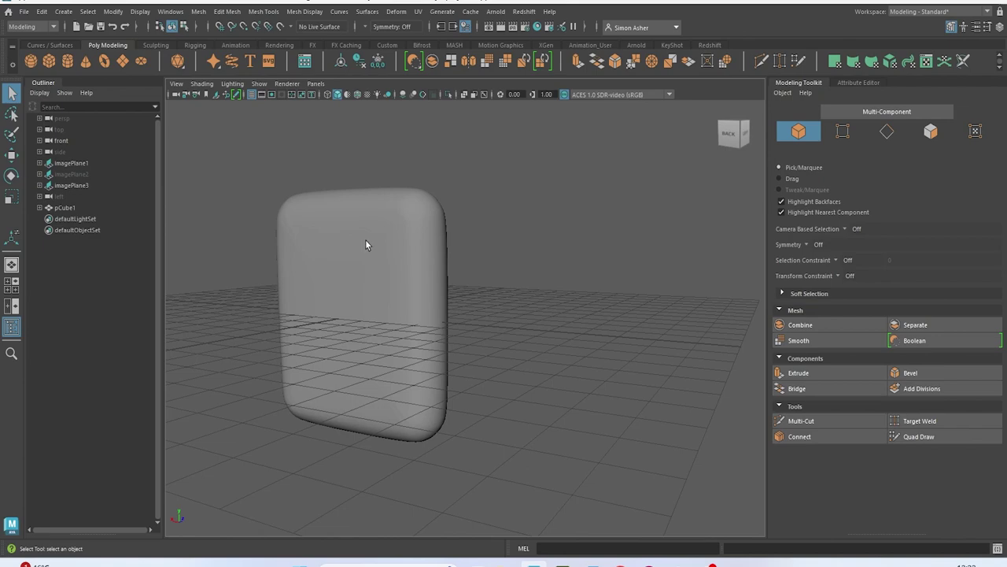
Turn off the case's smooth preview and return to an angled perspective view beside the reference images
{"action": "left_click", "coordinate": [366, 240]}
{"action": "key", "text": "1"}
{"action": "left_click", "coordinate": [524, 194]}
{"action": "key", "text": "space"}
{"action": "left_click_drag", "start_coordinate": [523, 194], "coordinate": [476, 181]}
{"action": "key", "text": "space"}
{"action": "left_click_drag", "start_coordinate": [557, 223], "coordinate": [508, 264]}
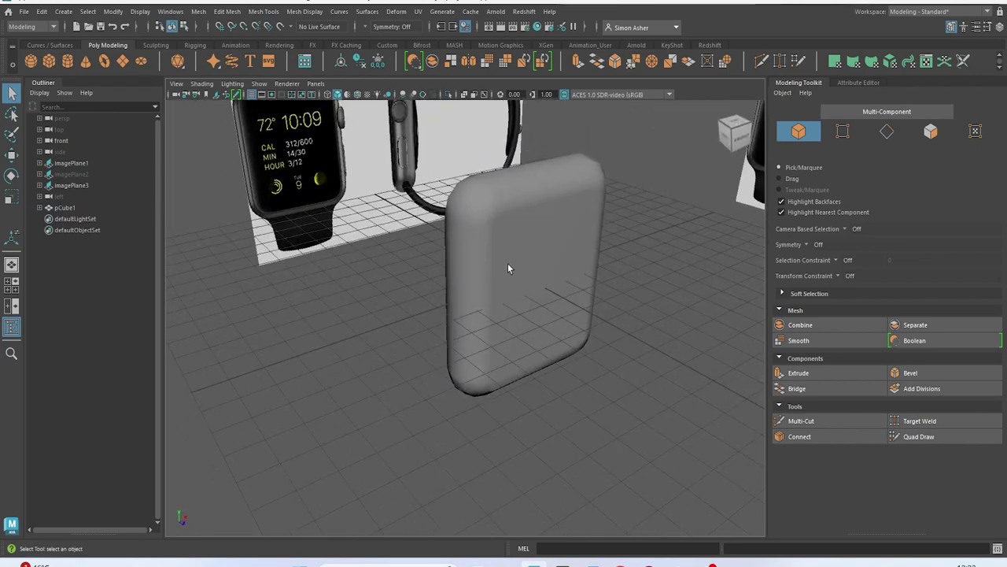
Insert a centred vertical and a centred horizontal edge loop around the case's rim with the Multi-Cut tool
{"action": "left_click", "coordinate": [508, 263]}
{"action": "middle_click_drag", "start_coordinate": [508, 263], "coordinate": [368, 268], "text": "alt"}
{"action": "left_click", "coordinate": [841, 419]}
{"action": "scroll", "coordinate": [378, 221], "scroll_direction": "up", "scroll_amount": 2}
{"action": "left_click", "coordinate": [308, 189]}
{"action": "middle_click", "coordinate": [366, 140], "text": "ctrl"}
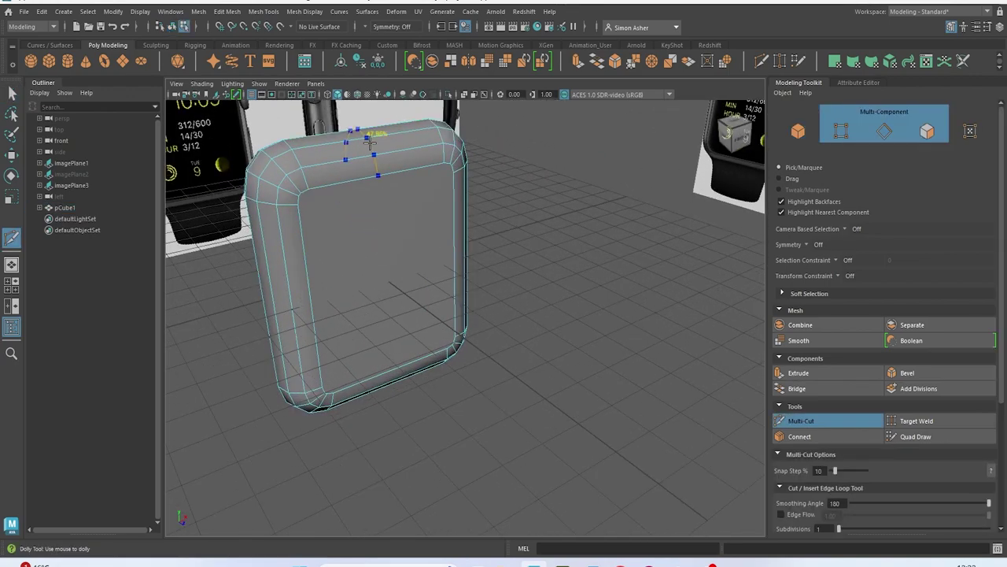
{"action": "left_click_drag", "start_coordinate": [504, 299], "coordinate": [358, 260], "text": "alt"}
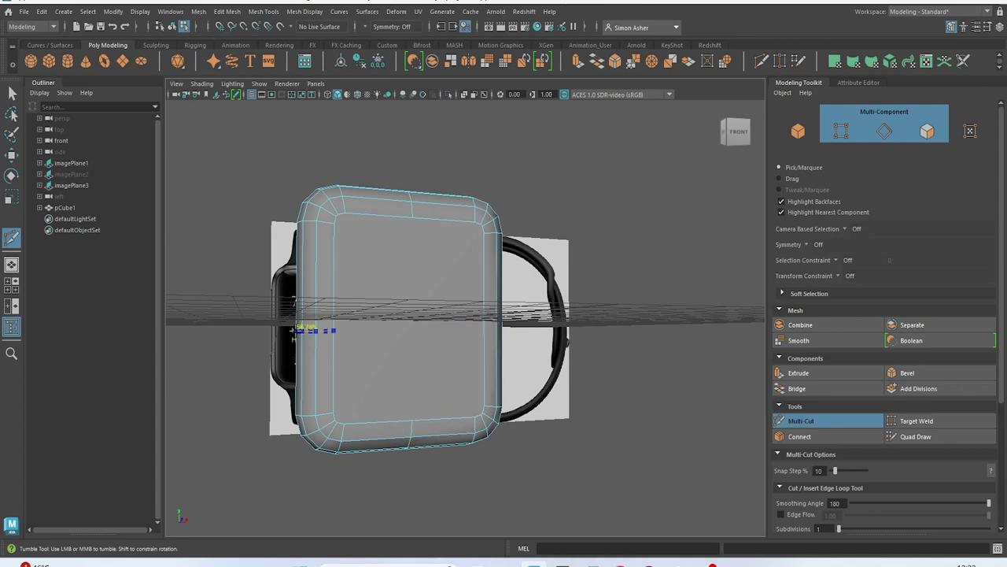
{"action": "left_click_drag", "start_coordinate": [392, 363], "coordinate": [356, 352], "text": "alt"}
{"action": "scroll", "coordinate": [355, 352], "scroll_direction": "up", "scroll_amount": 3}
Cut the case's front face horizontally and vertically between the midpoints of its opposite edges
{"action": "left_click", "coordinate": [289, 284]}
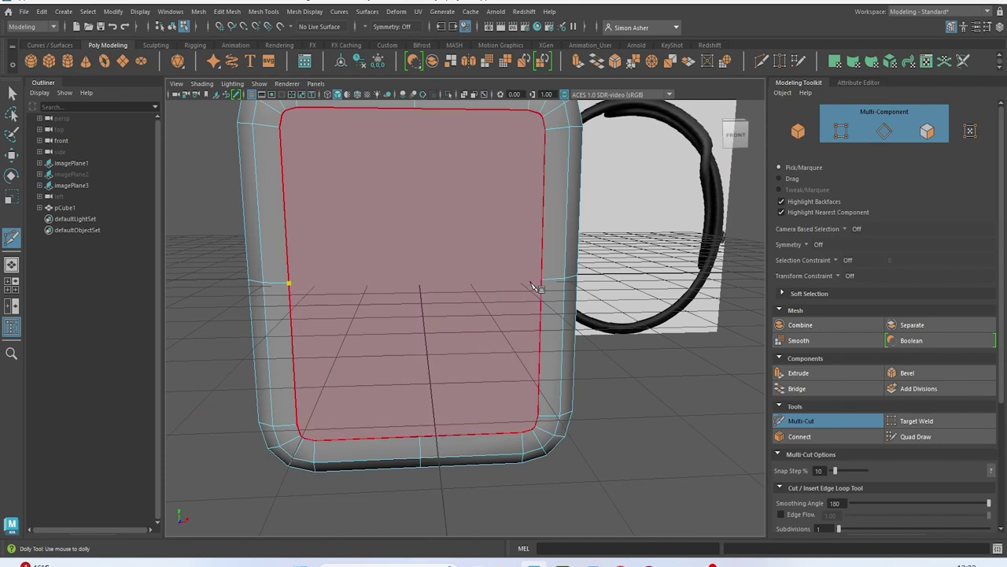
{"action": "left_click", "coordinate": [541, 281]}
{"action": "key", "text": "Return"}
{"action": "middle_click_drag", "start_coordinate": [419, 192], "coordinate": [418, 266], "text": "alt"}
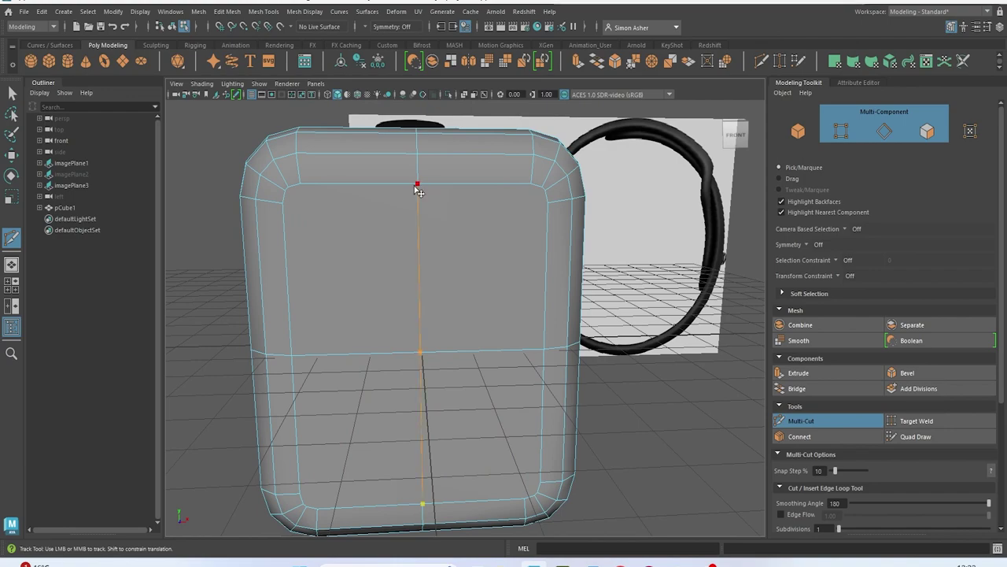
Cut the case's back face vertically and horizontally through its centre, joining the midpoints of its opposite edges
{"action": "left_click_drag", "start_coordinate": [450, 299], "coordinate": [640, 312], "text": "alt"}
{"action": "right_click_drag", "start_coordinate": [640, 313], "coordinate": [551, 270], "text": "alt"}
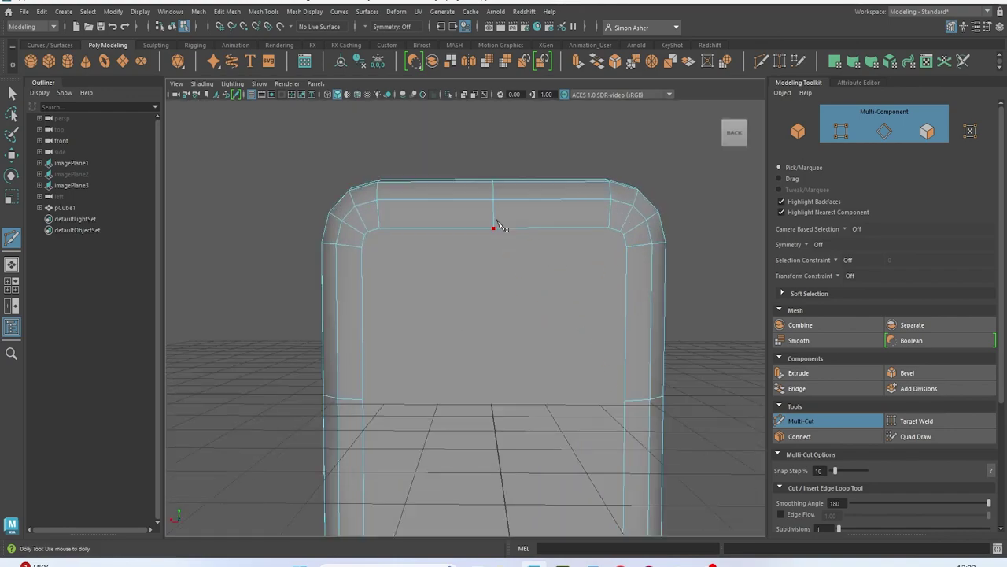
{"action": "middle_click_drag", "start_coordinate": [499, 232], "coordinate": [524, 203], "text": "alt"}
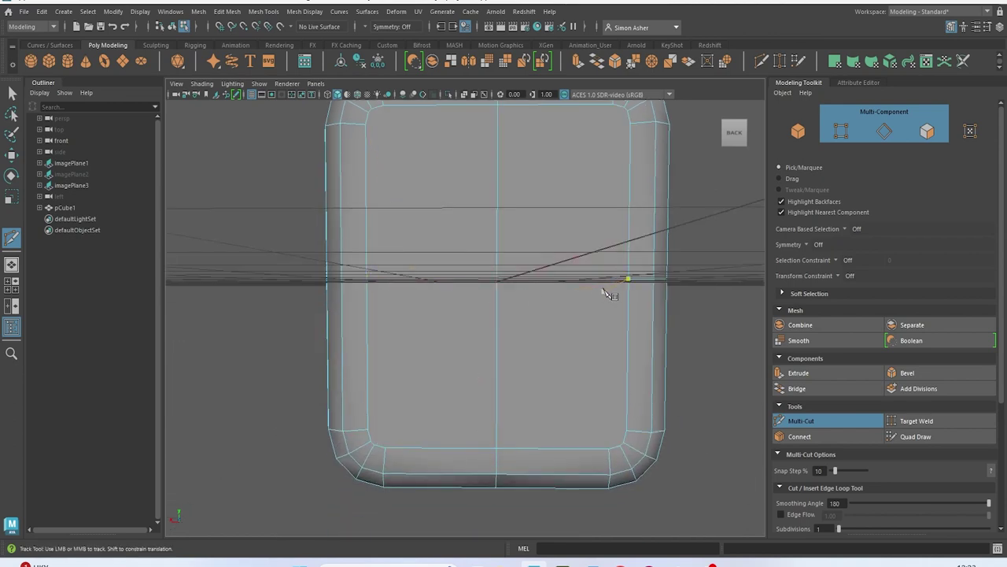
{"action": "left_click", "coordinate": [368, 278]}
{"action": "left_click_drag", "start_coordinate": [367, 279], "coordinate": [401, 316], "text": "alt"}
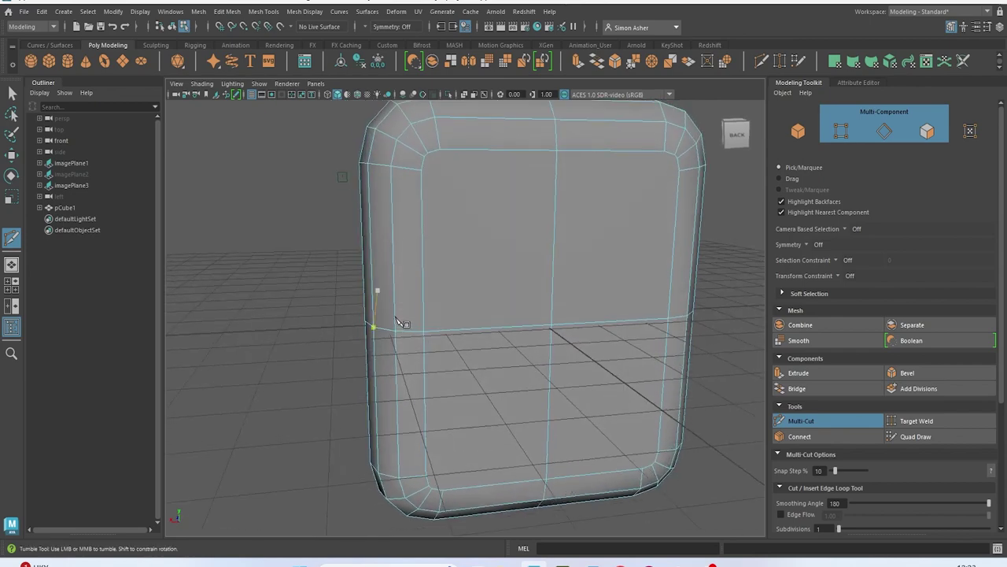
Delete the faces of the case's lower half and of one side half, keeping only one upper quarter
{"action": "key", "text": "w"}
{"action": "right_click_drag", "start_coordinate": [467, 238], "coordinate": [468, 266]}
{"action": "scroll", "coordinate": [465, 263], "scroll_direction": "down", "scroll_amount": 3}
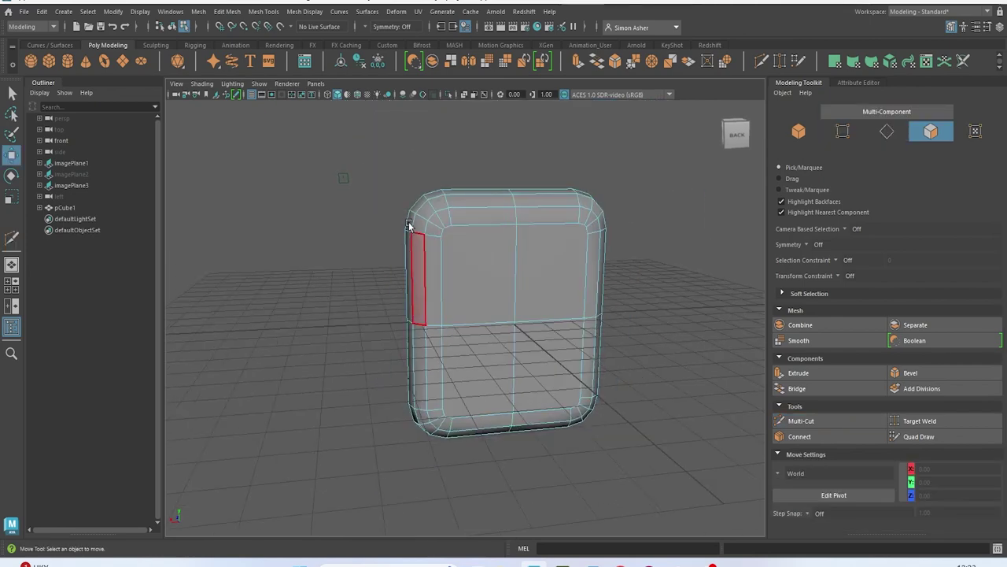
{"action": "left_click_drag", "start_coordinate": [437, 339], "coordinate": [385, 239]}
{"action": "key", "text": "Delete"}
{"action": "key", "text": "Delete"}
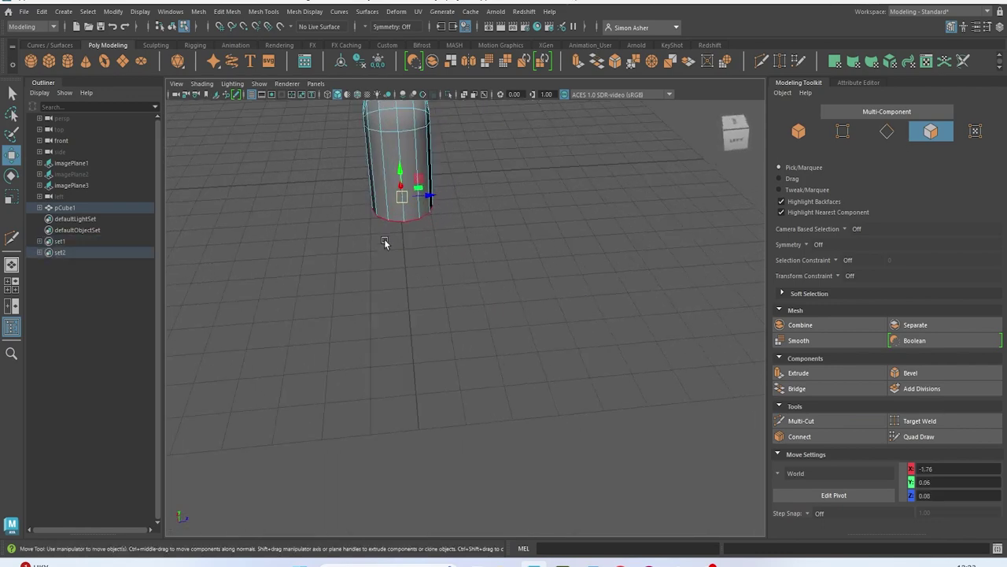
Select the quarter case as an object in the side view and turn on X-Ray shading over the reference image
{"action": "middle_click_drag", "start_coordinate": [385, 239], "coordinate": [395, 370], "text": "alt"}
{"action": "right_click_drag", "start_coordinate": [496, 211], "coordinate": [505, 199]}
{"action": "left_click_drag", "start_coordinate": [506, 204], "coordinate": [482, 273], "text": "alt"}
{"action": "key", "text": "space"}
{"action": "left_click_drag", "start_coordinate": [380, 206], "coordinate": [354, 194]}
{"action": "left_click", "coordinate": [461, 260]}
{"action": "middle_click_drag", "start_coordinate": [463, 217], "coordinate": [471, 292], "text": "alt"}
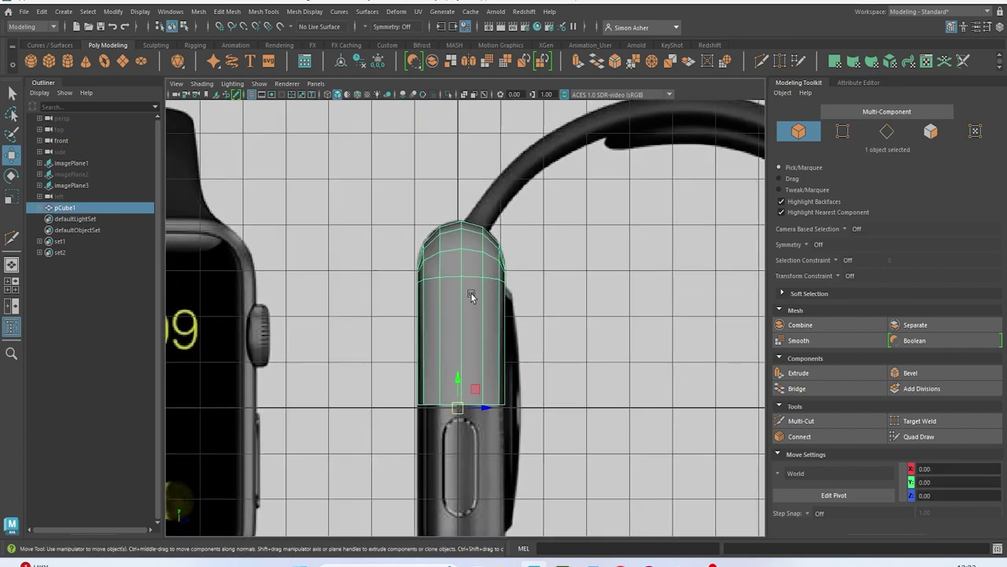
{"action": "left_click", "coordinate": [201, 84]}
{"action": "left_click", "coordinate": [240, 195]}
{"action": "scroll", "coordinate": [330, 217], "scroll_direction": "up", "scroll_amount": 3}
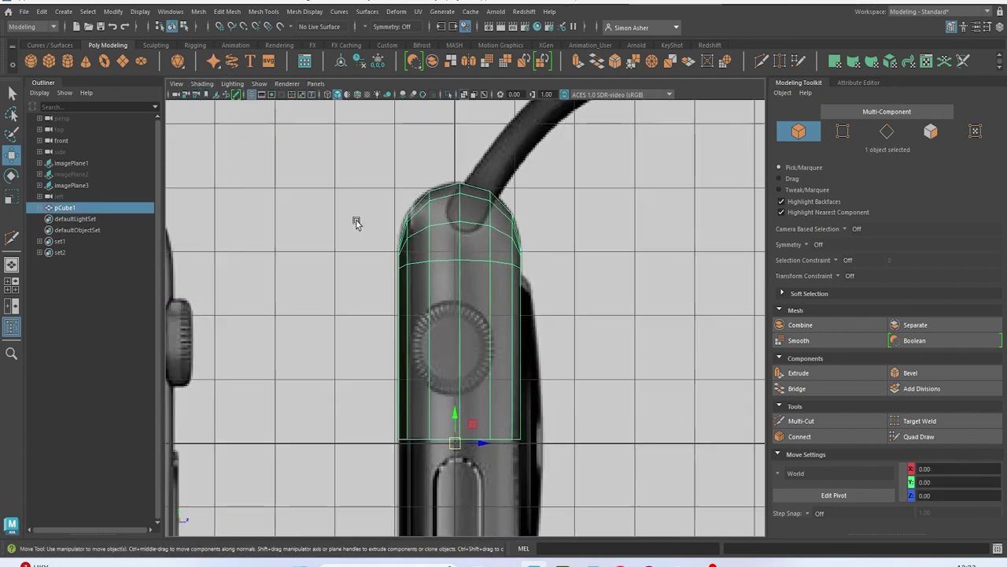
Extrude the four side faces over the reference's round strap detail near the case's top with an offset of 0.09
{"action": "middle_click_drag", "start_coordinate": [438, 230], "coordinate": [439, 310], "text": "alt"}
{"action": "scroll", "coordinate": [439, 310], "scroll_direction": "up", "scroll_amount": 2}
{"action": "right_click_drag", "start_coordinate": [455, 237], "coordinate": [454, 268]}
{"action": "left_click_drag", "start_coordinate": [430, 266], "coordinate": [477, 312]}
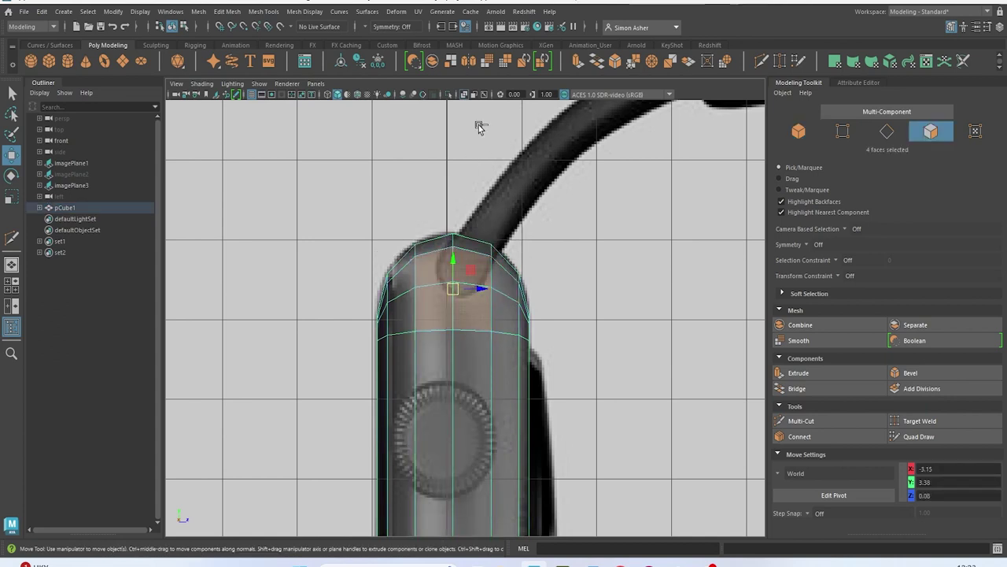
{"action": "key", "text": "ctrl+e"}
{"action": "left_click_drag", "start_coordinate": [666, 210], "coordinate": [671, 209]}
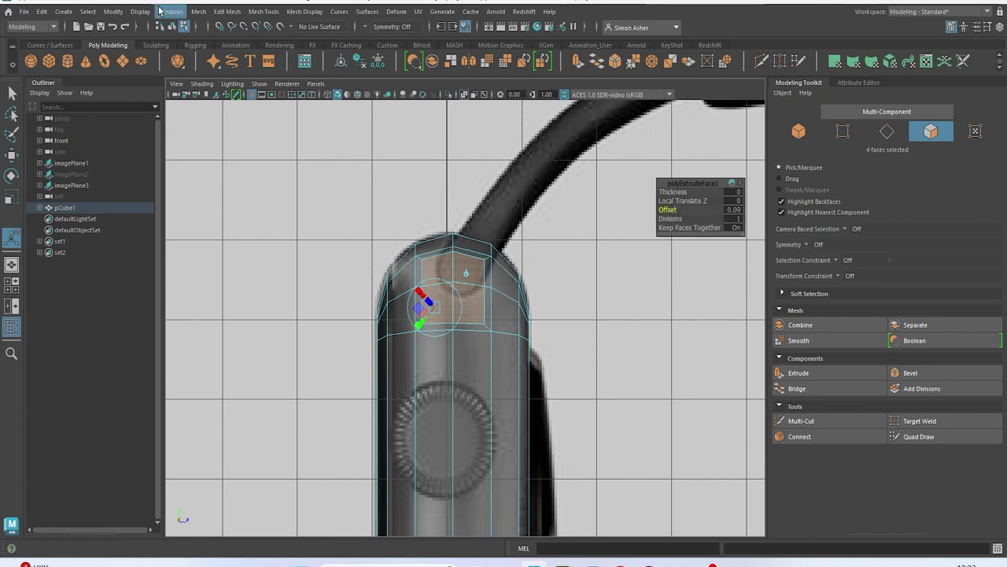
Circularize the four extruded faces and set the radial offset to -0.12
{"action": "left_click", "coordinate": [193, 14]}
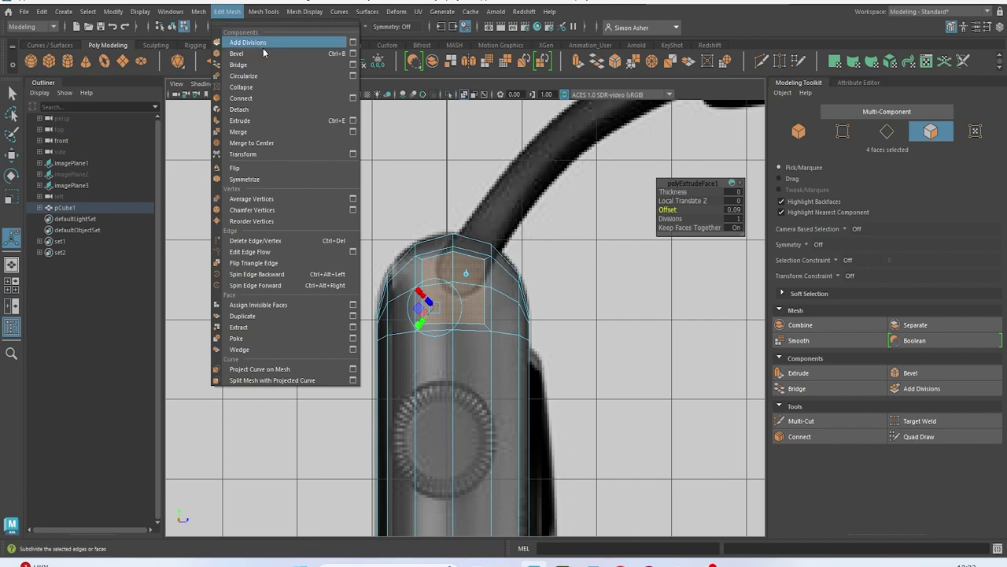
{"action": "left_click", "coordinate": [259, 75]}
{"action": "scroll", "coordinate": [357, 206], "scroll_direction": "up", "scroll_amount": 3}
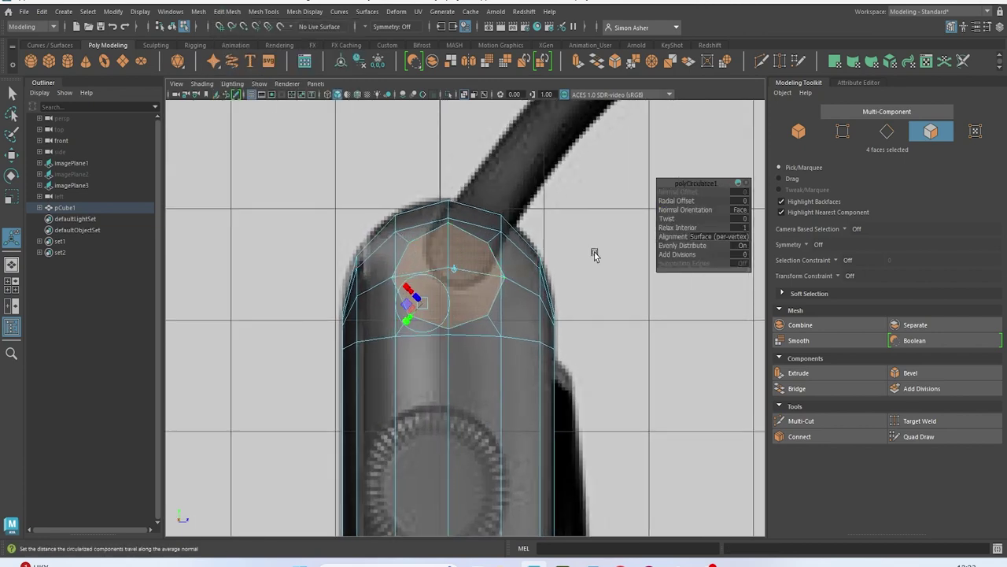
{"action": "left_click_drag", "start_coordinate": [693, 200], "coordinate": [689, 201]}
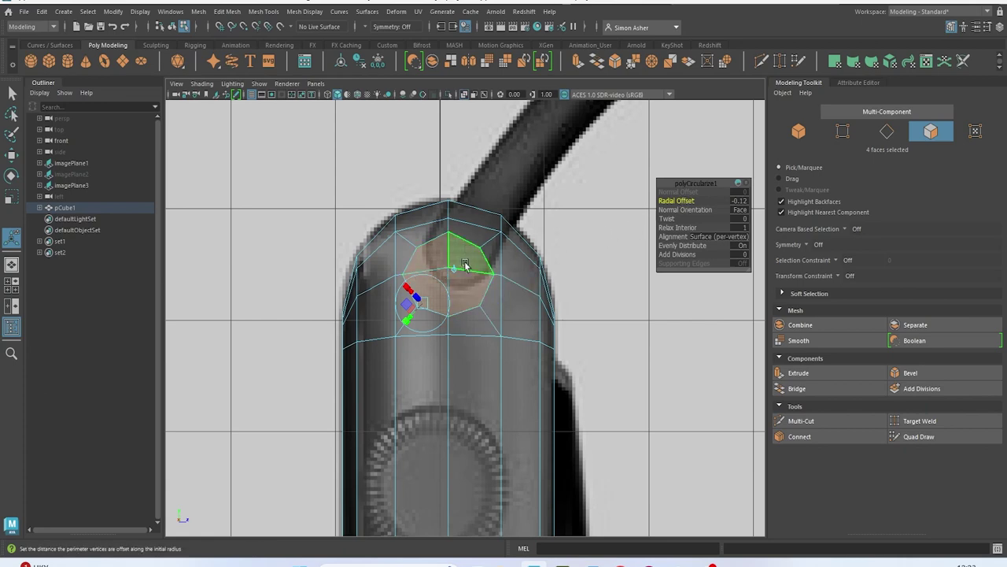
{"action": "scroll", "coordinate": [458, 297], "scroll_direction": "up", "scroll_amount": 5}
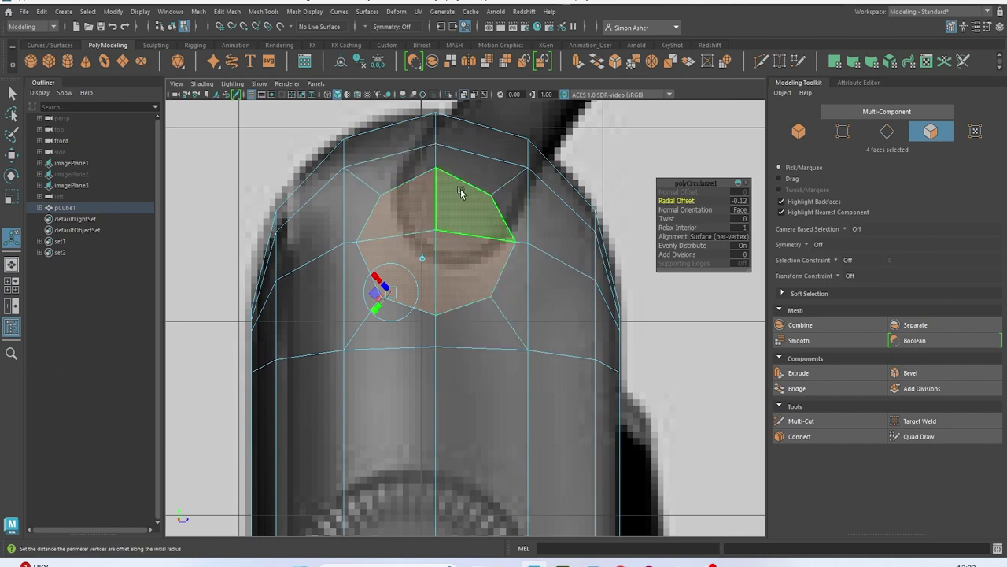
Turn off X-Ray shading, return to the perspective view and deselect the circularized faces
{"action": "left_click", "coordinate": [202, 84]}
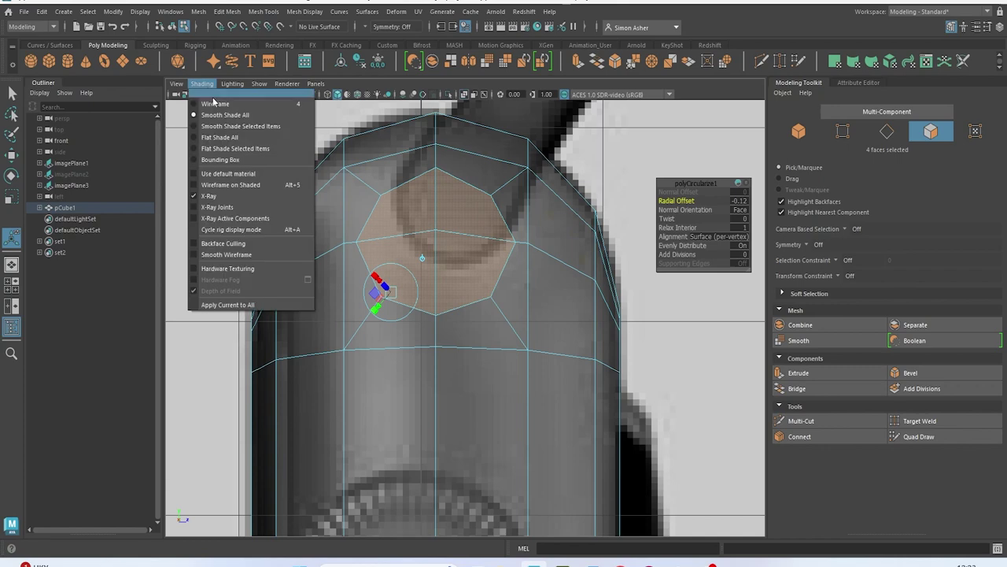
{"action": "left_click", "coordinate": [239, 199]}
{"action": "key", "text": "space"}
{"action": "left_click", "coordinate": [226, 125]}
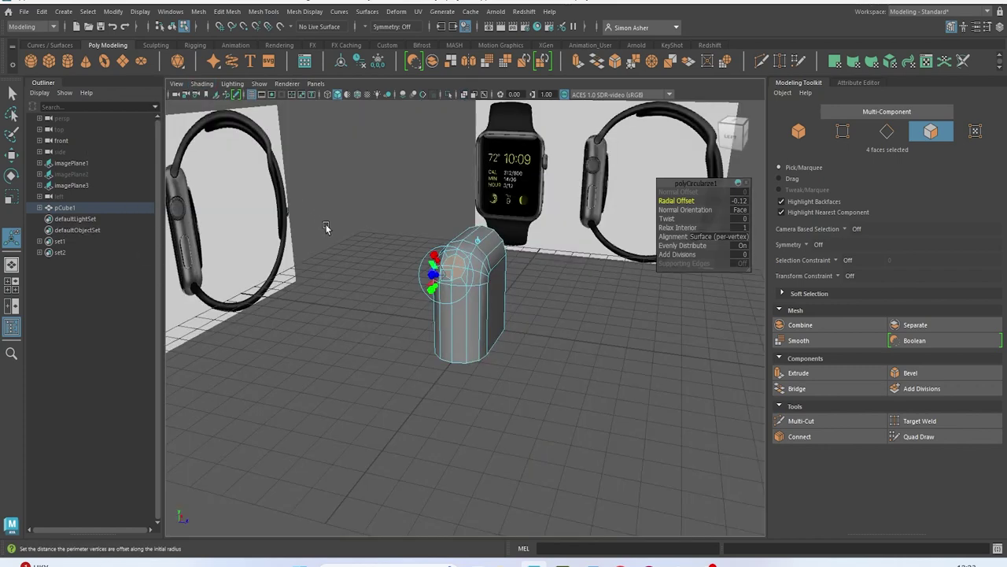
{"action": "left_click", "coordinate": [370, 215]}
{"action": "scroll", "coordinate": [400, 228], "scroll_direction": "up", "scroll_amount": 5}
{"action": "left_click_drag", "start_coordinate": [405, 232], "coordinate": [538, 315], "text": "alt"}
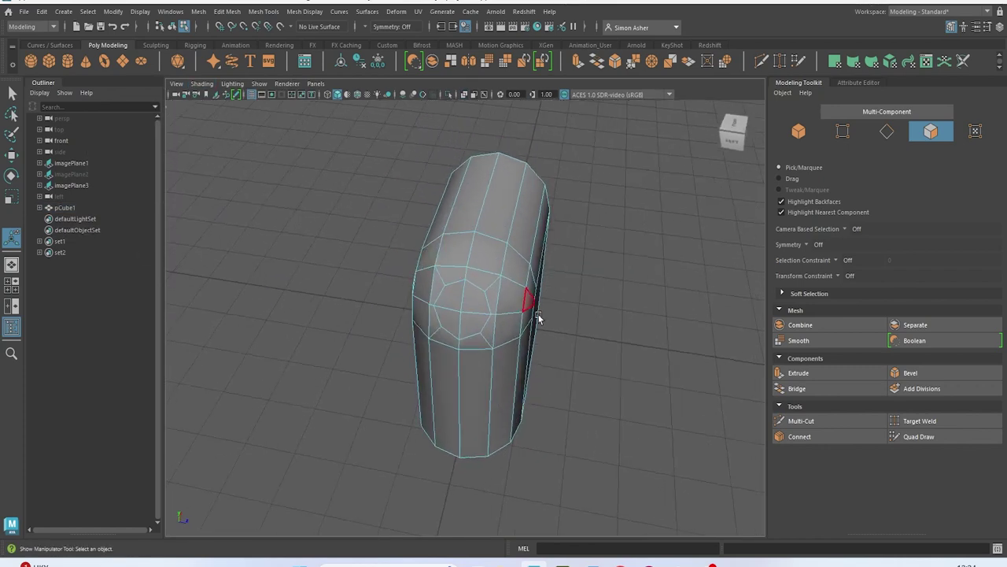
{"action": "left_click", "coordinate": [829, 420]}
{"action": "left_click_drag", "start_coordinate": [461, 329], "coordinate": [501, 321], "text": "alt"}
{"action": "middle_click_drag", "start_coordinate": [501, 321], "coordinate": [479, 349], "text": "alt"}
{"action": "scroll", "coordinate": [479, 349], "scroll_direction": "up", "scroll_amount": 3}
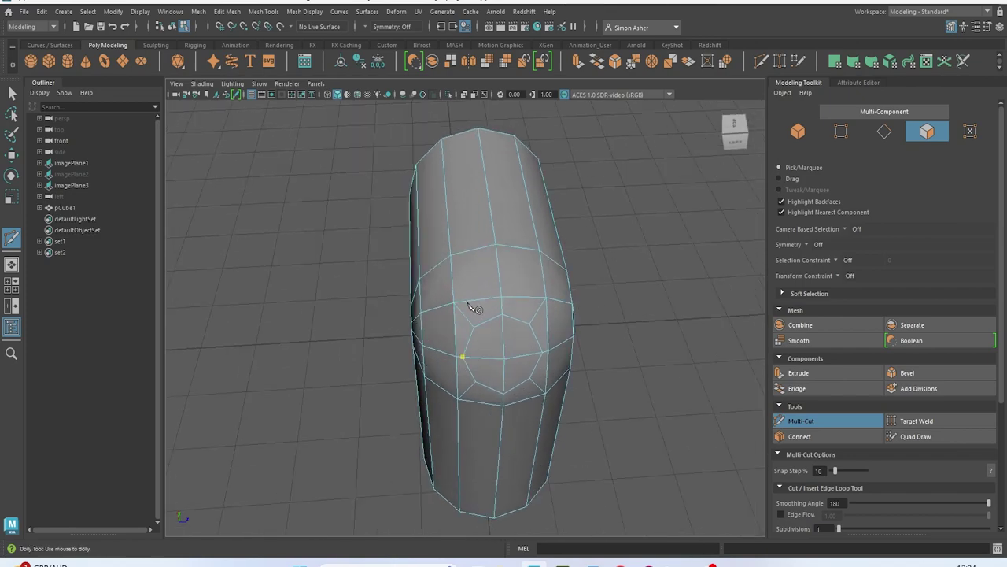
{"action": "left_click_drag", "start_coordinate": [464, 304], "coordinate": [463, 302], "text": "alt"}
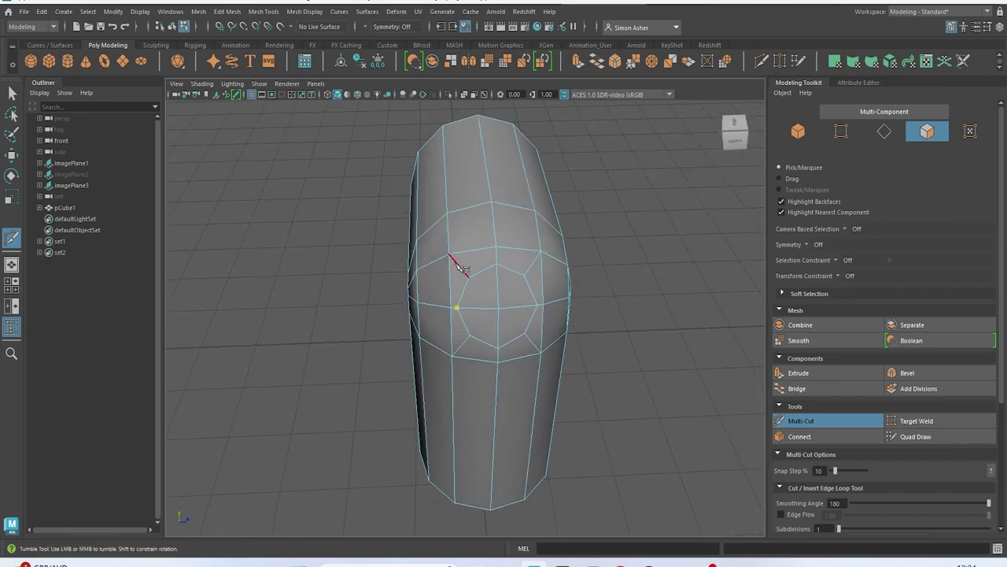
{"action": "right_click_drag", "start_coordinate": [463, 267], "coordinate": [492, 277], "text": "alt"}
{"action": "key", "text": "q"}
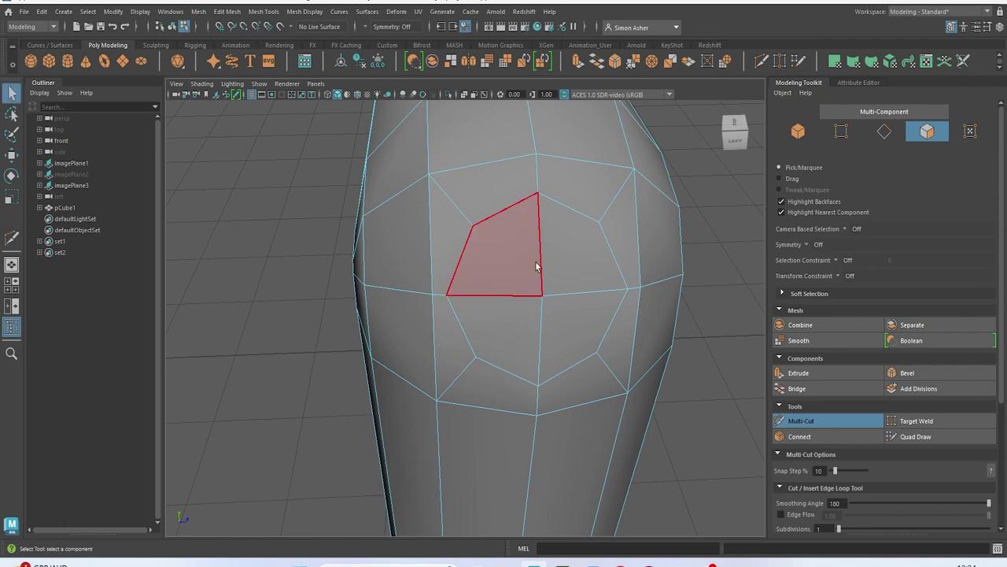
Delete the upper edges of the circular outline on the case's side, keeping only its lower half
{"action": "key", "text": "F10"}
{"action": "left_click", "coordinate": [512, 205]}
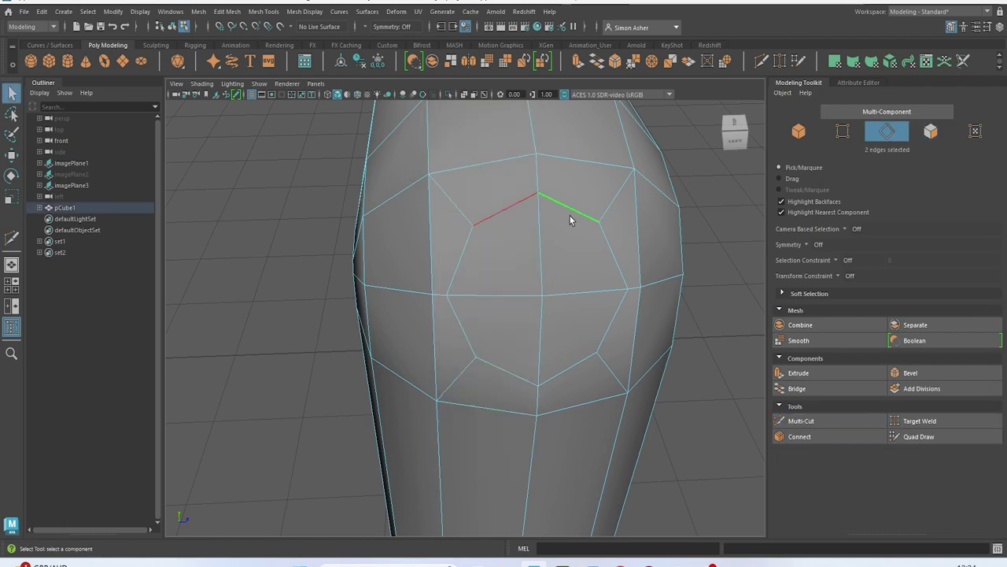
{"action": "key", "text": "Delete"}
{"action": "key", "text": "w"}
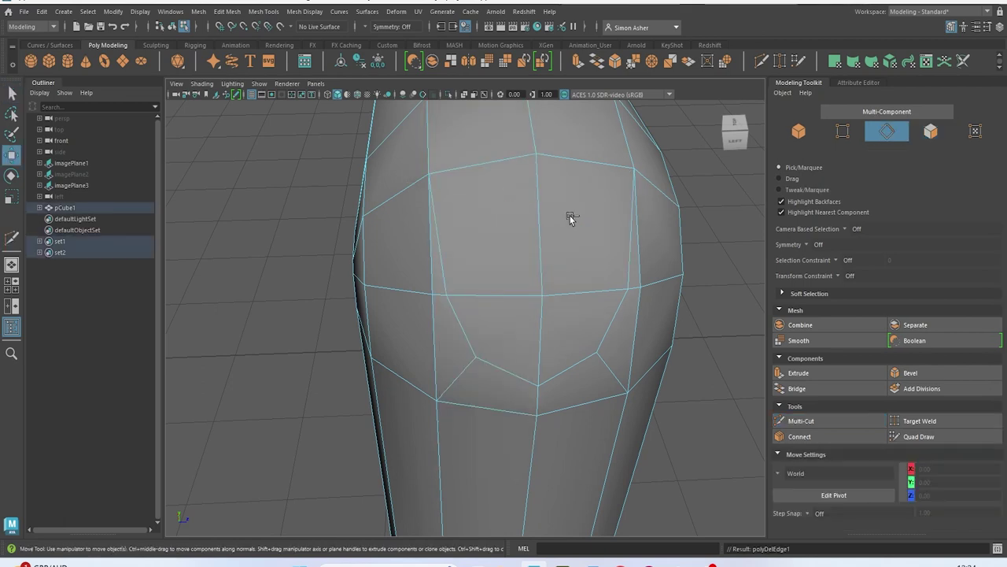
{"action": "left_click", "coordinate": [468, 232]}
{"action": "key", "text": "Delete"}
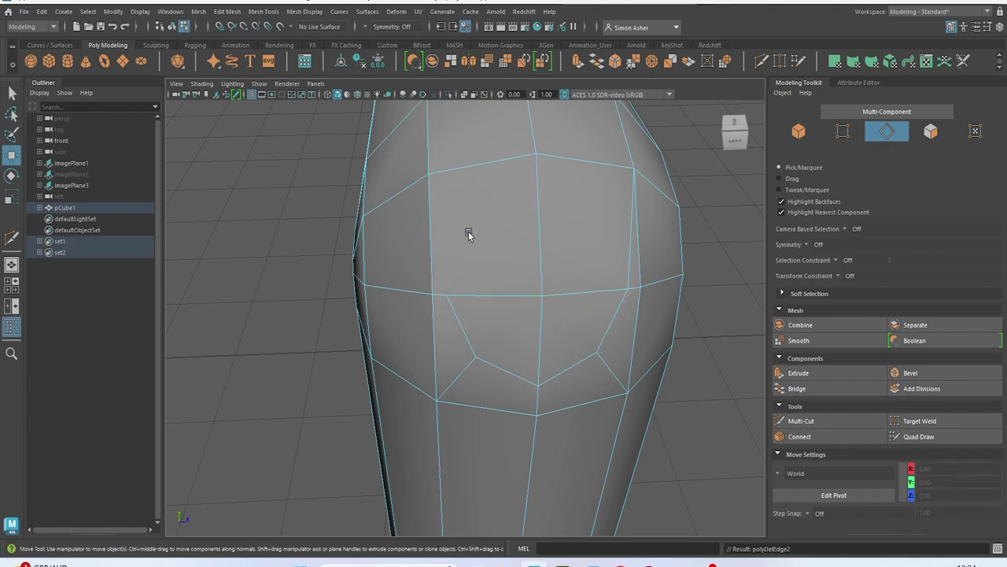
{"action": "left_click", "coordinate": [606, 228]}
{"action": "key", "text": "Delete"}
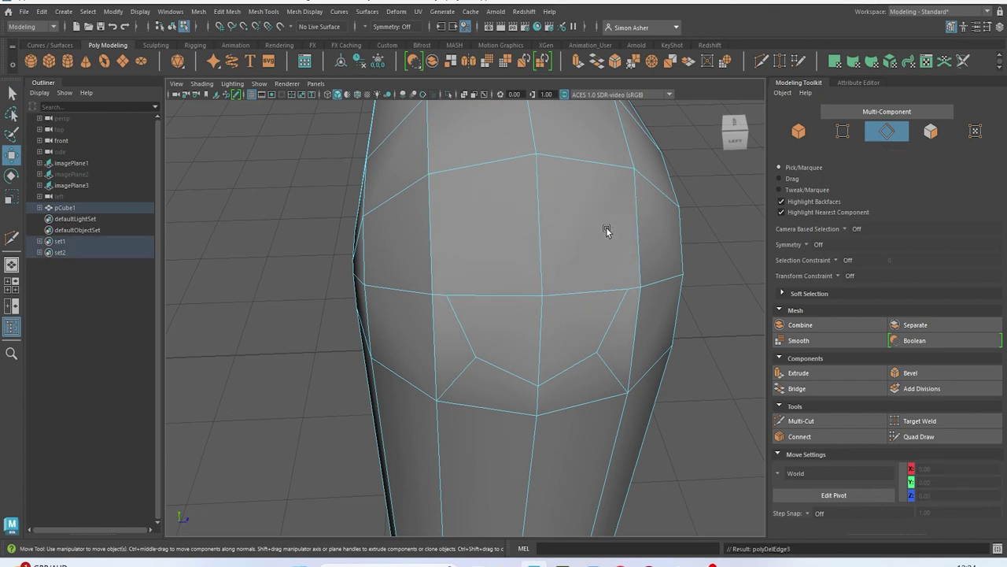
Cut a new edge from each end of the half-circle straight up to the next horizontal edge with the Multi-Cut tool
{"action": "left_click", "coordinate": [801, 420]}
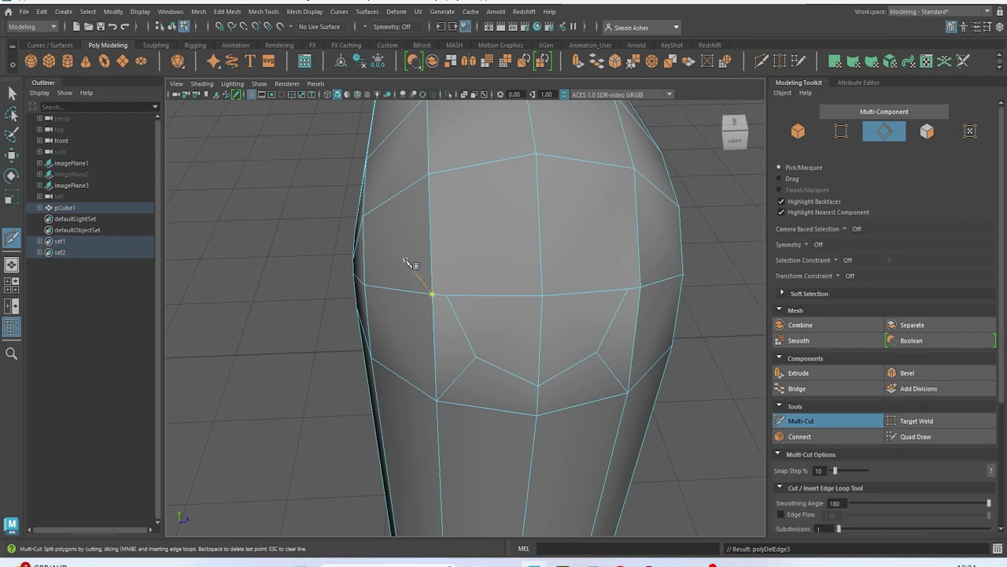
{"action": "left_click", "coordinate": [447, 297]}
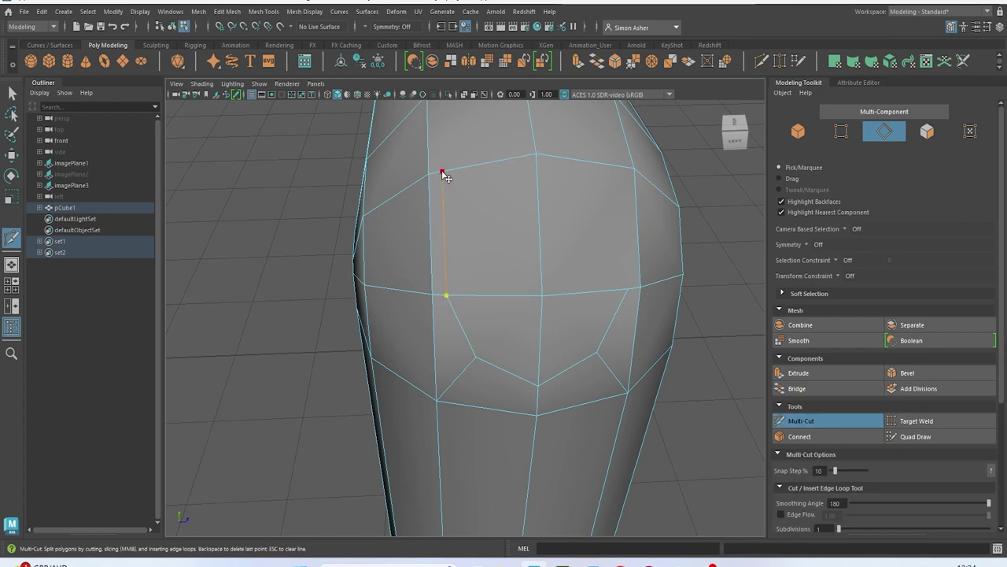
{"action": "left_click", "coordinate": [442, 171]}
{"action": "key", "text": "Return"}
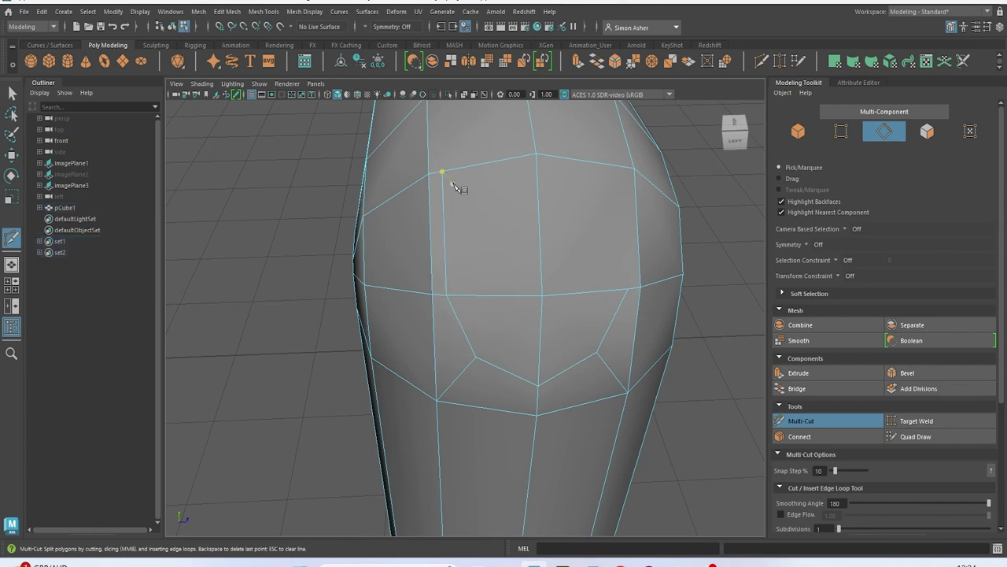
{"action": "left_click_drag", "start_coordinate": [512, 287], "coordinate": [506, 288], "text": "alt"}
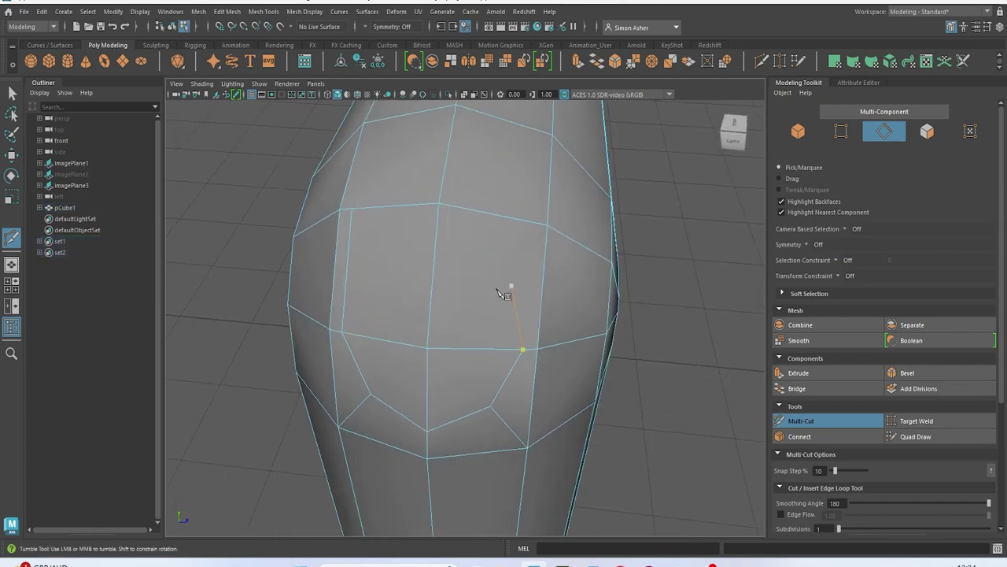
{"action": "left_click", "coordinate": [523, 350]}
{"action": "scroll", "coordinate": [528, 230], "scroll_direction": "down", "scroll_amount": 5}
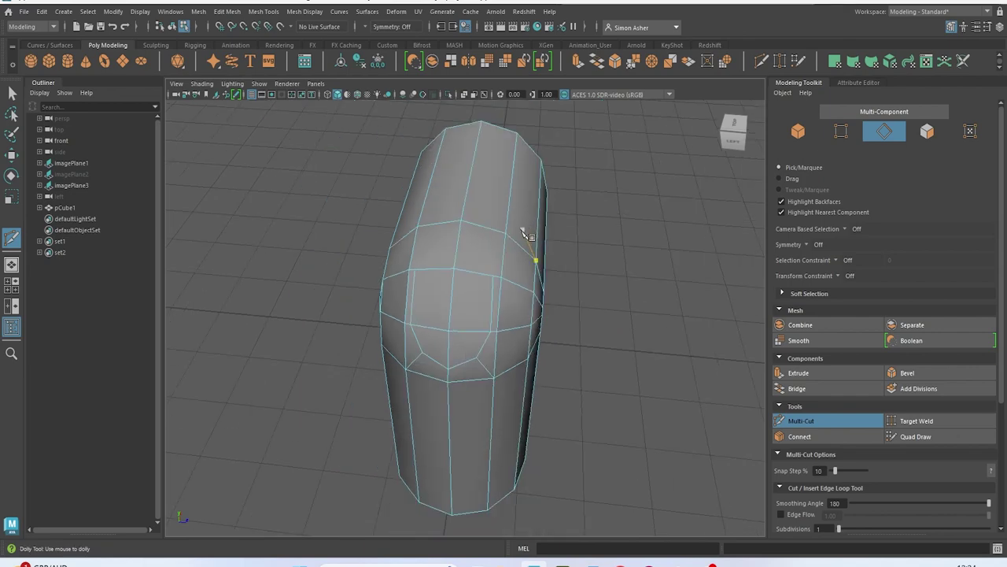
Extend the left-hand cut upward across the next row of faces, ending just beside the existing corner vertex
{"action": "left_click_drag", "start_coordinate": [528, 234], "coordinate": [446, 270], "text": "alt"}
{"action": "middle_click_drag", "start_coordinate": [446, 270], "coordinate": [539, 248], "text": "alt"}
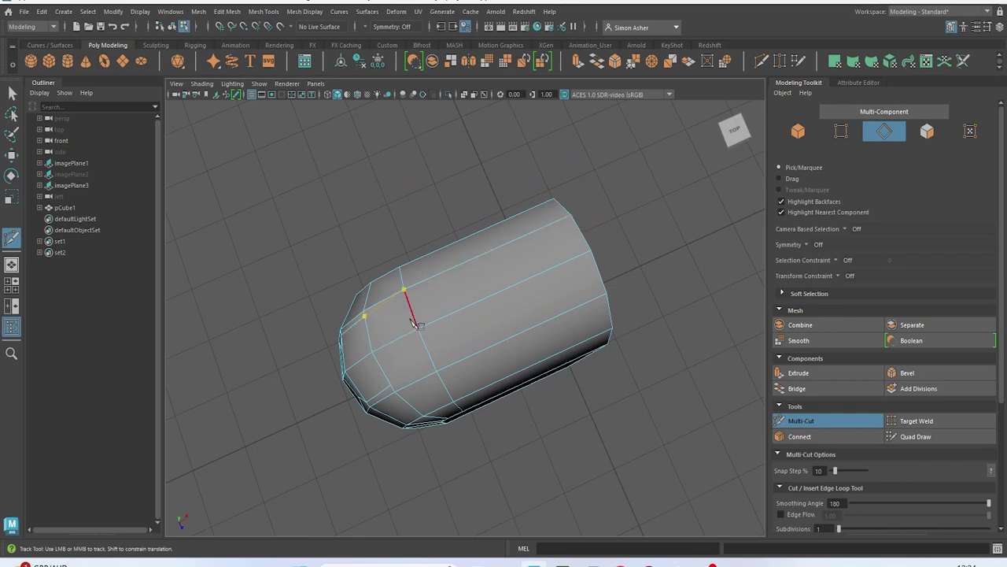
{"action": "left_click_drag", "start_coordinate": [410, 320], "coordinate": [514, 295], "text": "alt"}
{"action": "middle_click_drag", "start_coordinate": [515, 295], "coordinate": [454, 369], "text": "alt"}
{"action": "left_click_drag", "start_coordinate": [454, 370], "coordinate": [440, 355], "text": "alt"}
{"action": "scroll", "coordinate": [417, 333], "scroll_direction": "up", "scroll_amount": 5}
{"action": "left_click_drag", "start_coordinate": [404, 320], "coordinate": [425, 303], "text": "alt"}
{"action": "scroll", "coordinate": [414, 295], "scroll_direction": "up", "scroll_amount": 3}
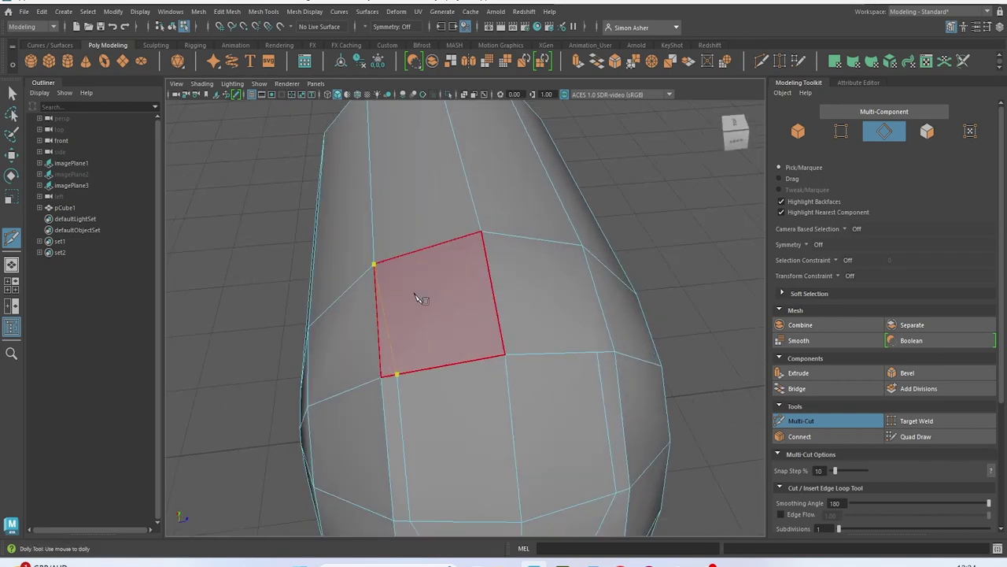
{"action": "scroll", "coordinate": [417, 298], "scroll_direction": "up", "scroll_amount": 2}
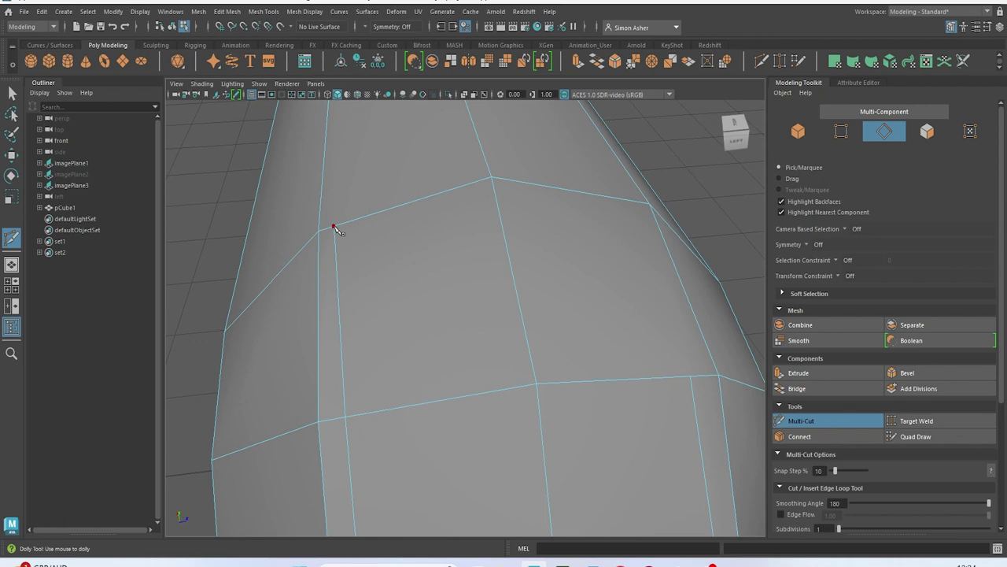
Extend the right-hand cut upward across the next row of faces, ending just beside the existing corner vertex
{"action": "middle_click_drag", "start_coordinate": [380, 234], "coordinate": [346, 244], "text": "alt"}
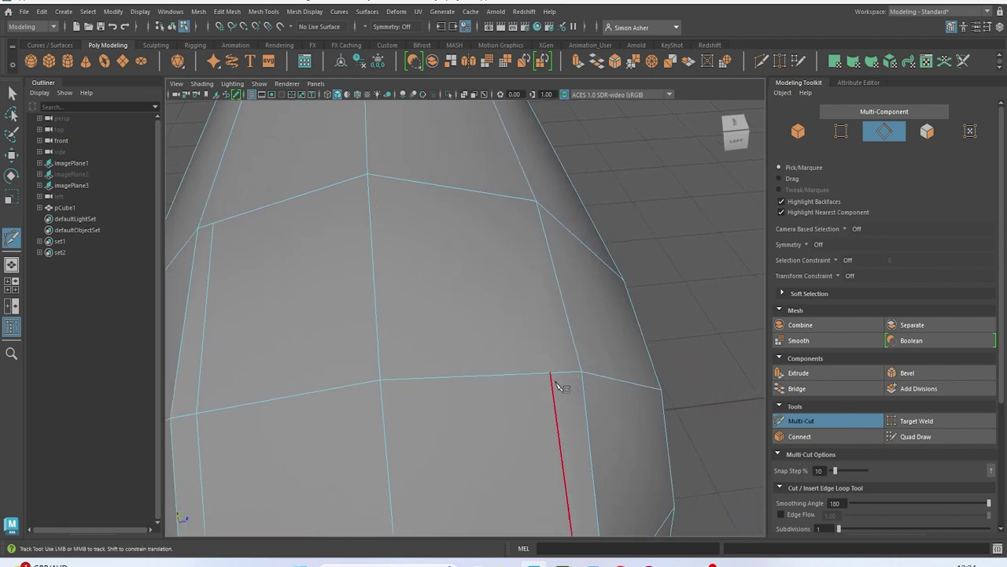
{"action": "left_click", "coordinate": [520, 199]}
{"action": "right_click", "coordinate": [519, 202]}
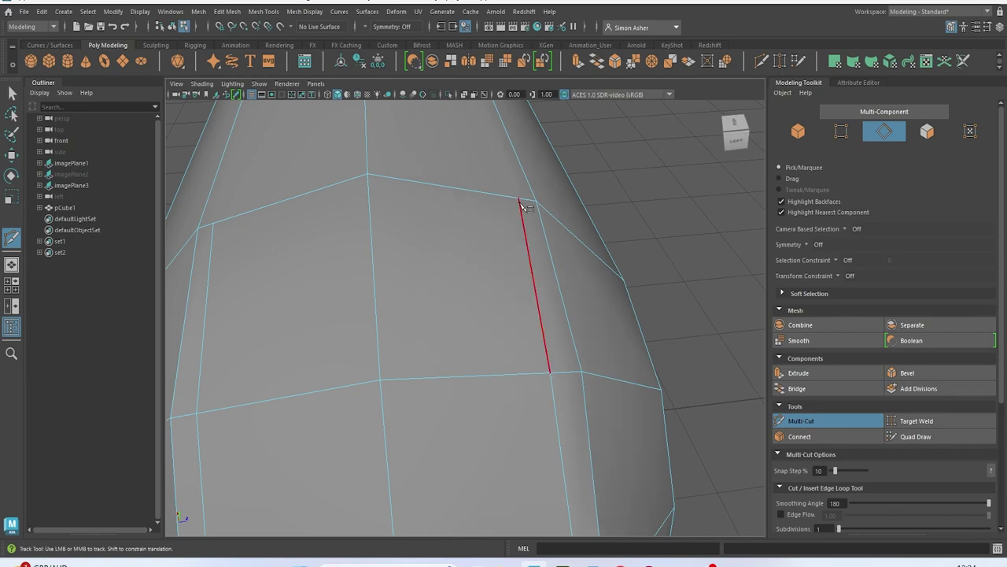
Continue one of the slot cuts lengthwise along the top of the case to its open edge with the Multi-Cut tool
{"action": "left_click_drag", "start_coordinate": [474, 171], "coordinate": [350, 241], "text": "alt"}
{"action": "scroll", "coordinate": [427, 189], "scroll_direction": "down", "scroll_amount": 5}
{"action": "middle_click_drag", "start_coordinate": [350, 241], "coordinate": [447, 196], "text": "alt"}
{"action": "middle_click_drag", "start_coordinate": [425, 281], "coordinate": [457, 287], "text": "alt"}
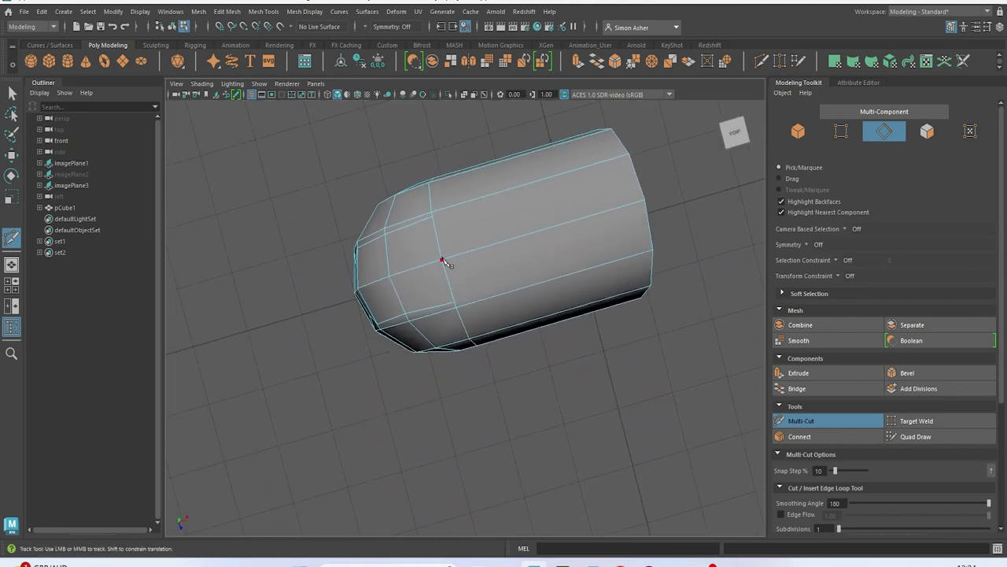
{"action": "scroll", "coordinate": [434, 234], "scroll_direction": "up", "scroll_amount": 3}
{"action": "middle_click_drag", "start_coordinate": [454, 213], "coordinate": [418, 226], "text": "alt"}
{"action": "scroll", "coordinate": [648, 123], "scroll_direction": "up", "scroll_amount": 5}
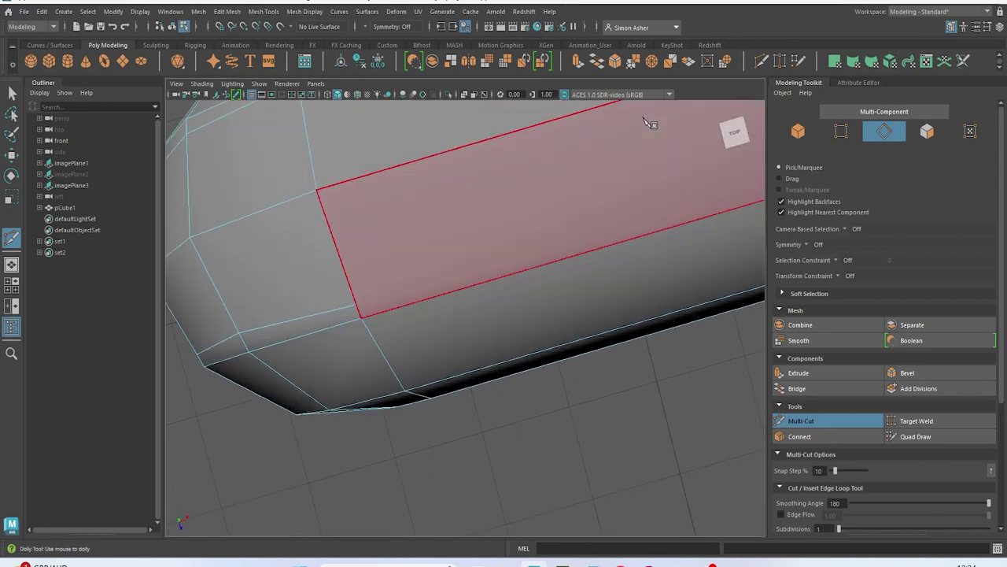
{"action": "left_click_drag", "start_coordinate": [651, 124], "coordinate": [636, 151], "text": "alt"}
{"action": "scroll", "coordinate": [661, 161], "scroll_direction": "down", "scroll_amount": 5}
{"action": "middle_click_drag", "start_coordinate": [652, 158], "coordinate": [643, 163], "text": "alt"}
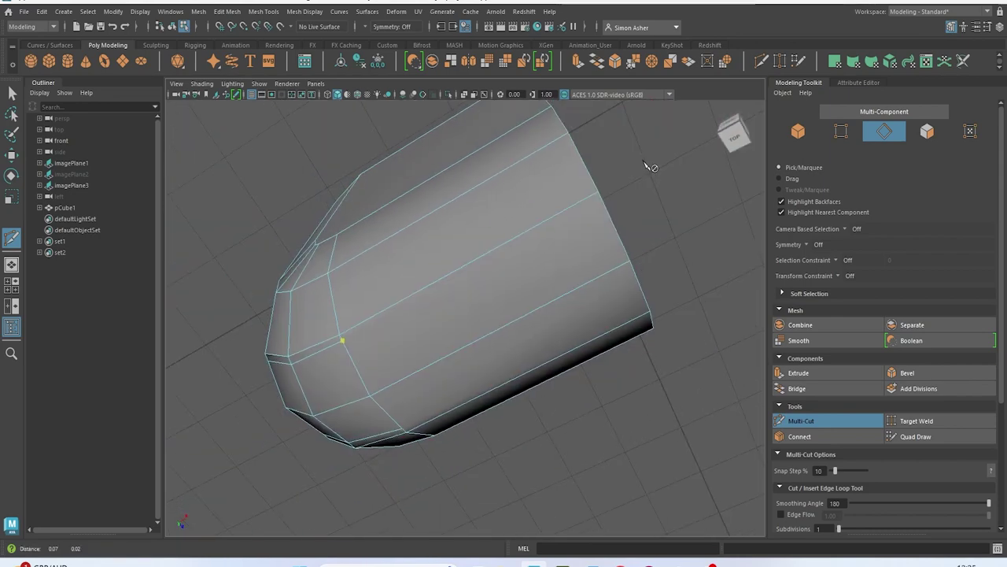
{"action": "right_click", "coordinate": [623, 210]}
Cut the matching edge along the other side of the case's top, running out to the open edge
{"action": "left_click_drag", "start_coordinate": [594, 245], "coordinate": [573, 211], "text": "alt"}
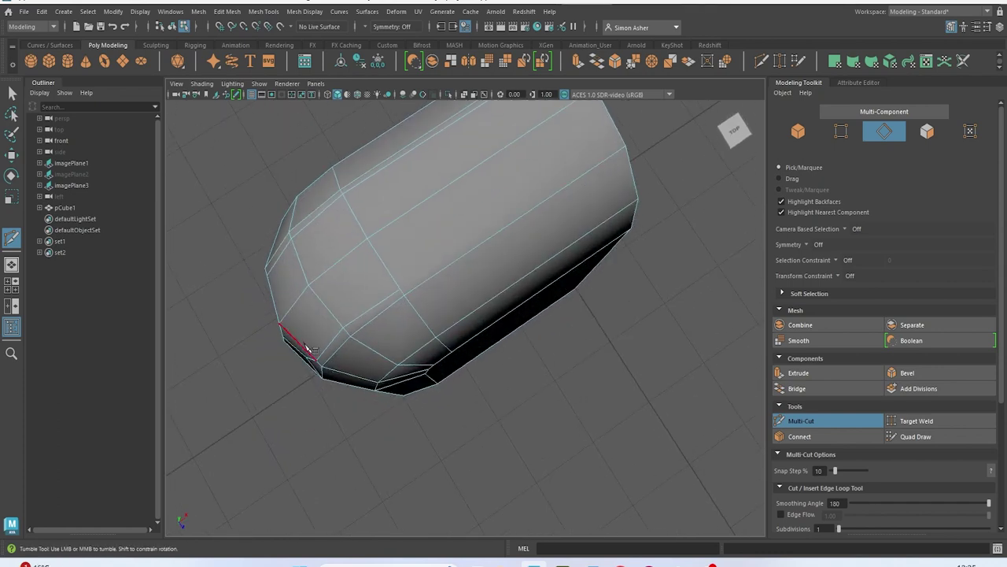
{"action": "left_click", "coordinate": [400, 291]}
{"action": "key", "text": "Return"}
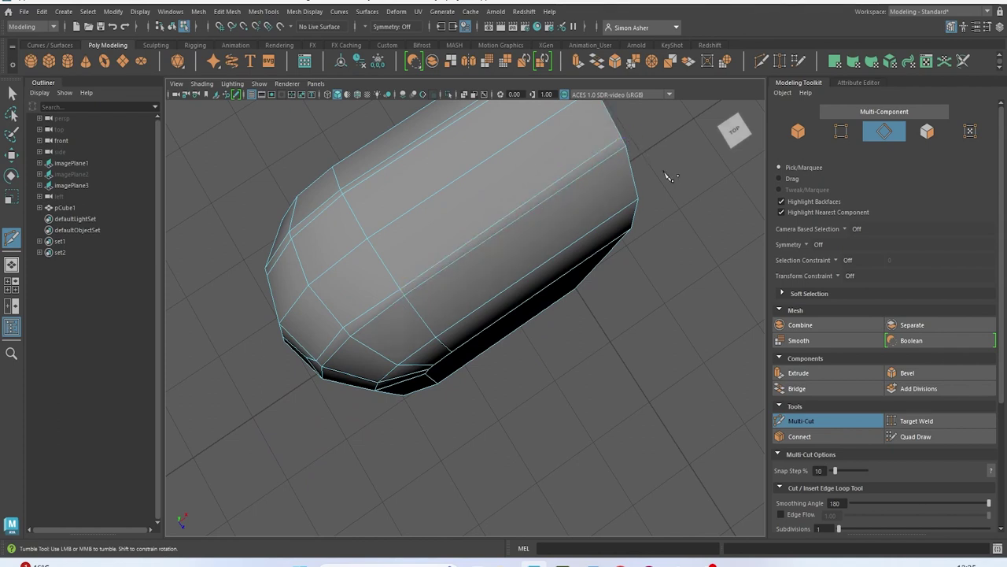
{"action": "left_click_drag", "start_coordinate": [622, 147], "coordinate": [659, 315], "text": "alt"}
{"action": "middle_click_drag", "start_coordinate": [659, 315], "coordinate": [584, 330], "text": "alt"}
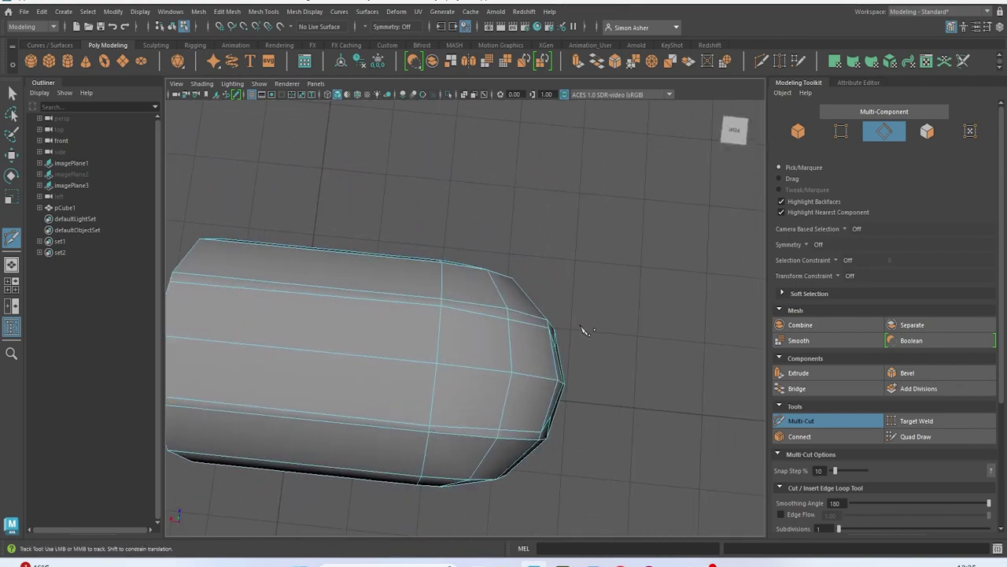
{"action": "key", "text": "q"}
{"action": "scroll", "coordinate": [461, 320], "scroll_direction": "up", "scroll_amount": 2}
{"action": "right_click_drag", "start_coordinate": [430, 288], "coordinate": [392, 237]}
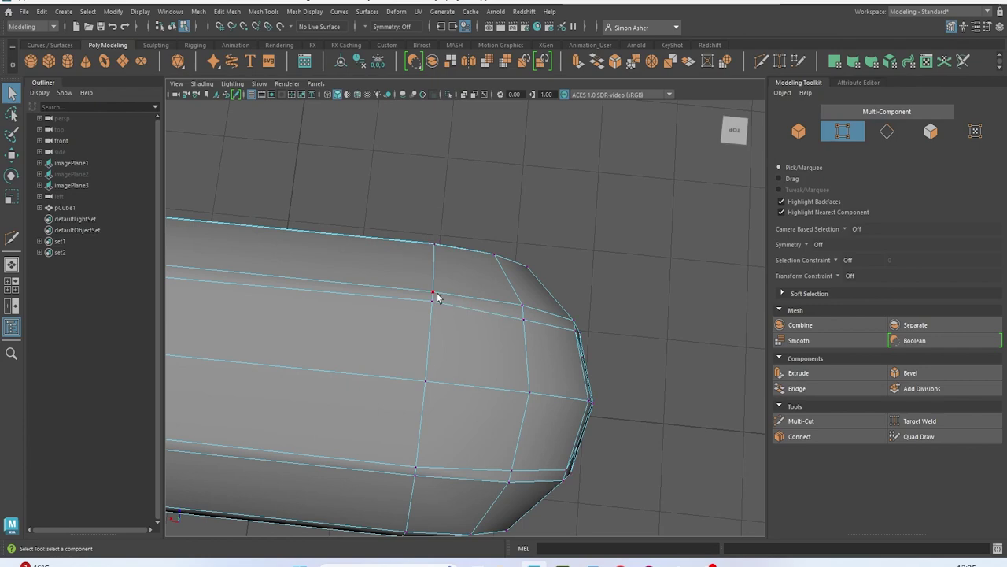
{"action": "left_click", "coordinate": [432, 303]}
{"action": "key", "text": "w"}
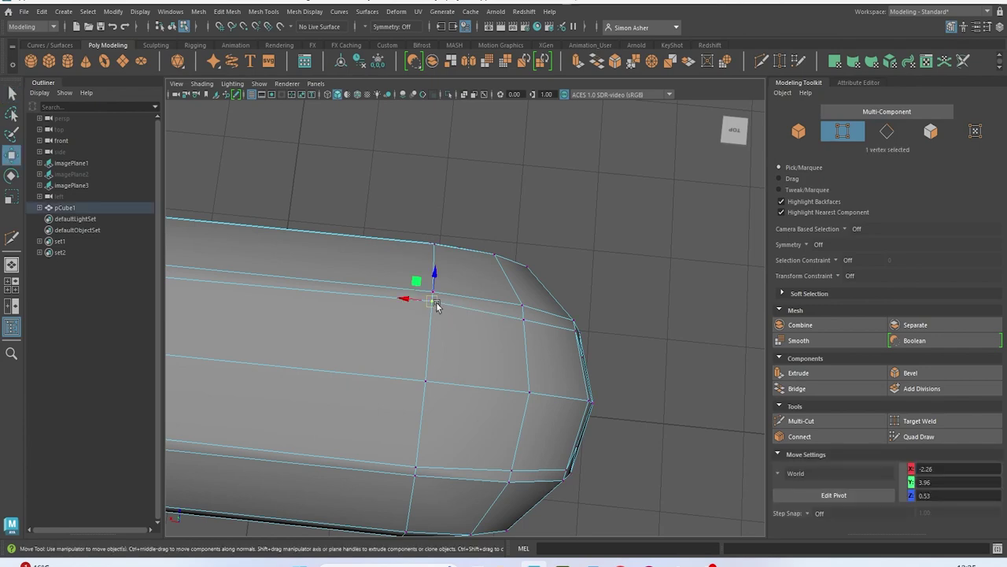
{"action": "left_click_drag", "start_coordinate": [434, 278], "coordinate": [276, 148]}
{"action": "key", "text": "ctrl+z"}
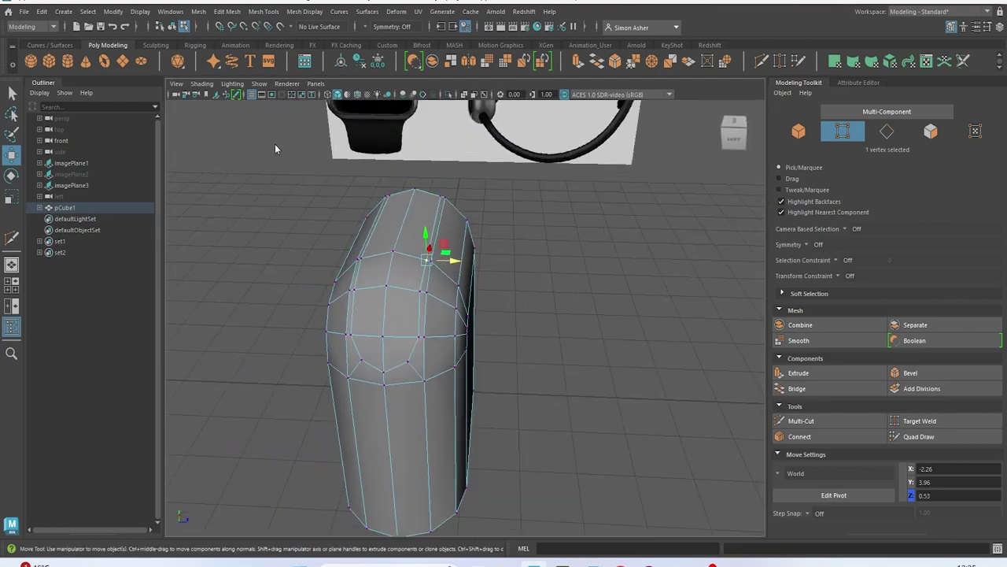
Select the whole case in object mode and move its pivot onto the vertical open edge at the centre
{"action": "right_click_drag", "start_coordinate": [276, 145], "coordinate": [290, 134]}
{"action": "left_click", "coordinate": [518, 357]}
{"action": "left_click", "coordinate": [438, 362]}
{"action": "left_click_drag", "start_coordinate": [449, 376], "coordinate": [465, 363], "text": "alt"}
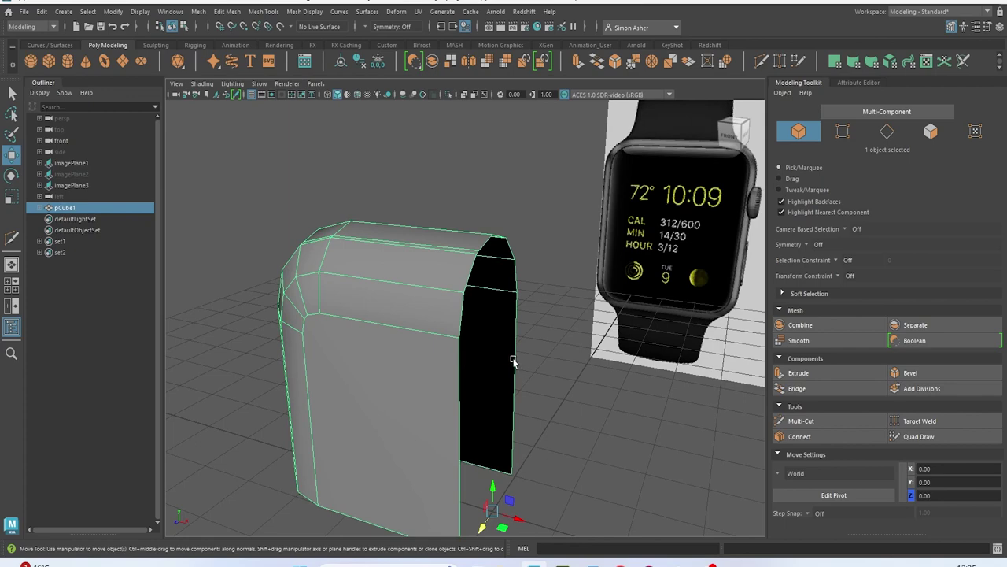
{"action": "right_click_drag", "start_coordinate": [395, 309], "coordinate": [450, 207]}
{"action": "middle_click_drag", "start_coordinate": [447, 326], "coordinate": [436, 231], "text": "alt"}
{"action": "key", "text": "d"}
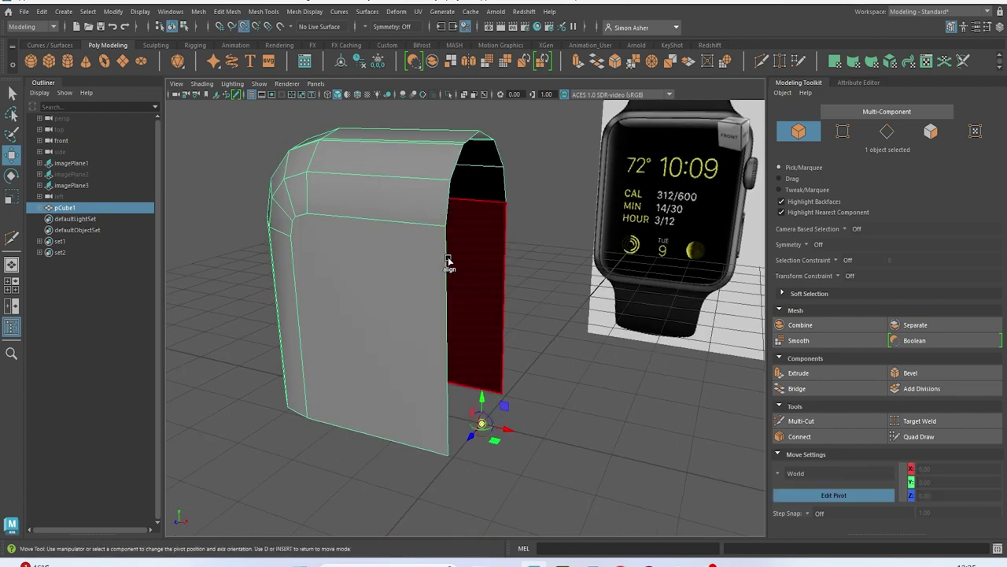
{"action": "left_click", "coordinate": [448, 273]}
{"action": "left_click_drag", "start_coordinate": [508, 338], "coordinate": [346, 233], "text": "alt"}
Mirror the case along X with the axis position set to Object
{"action": "right_click", "coordinate": [263, 162], "text": "shift"}
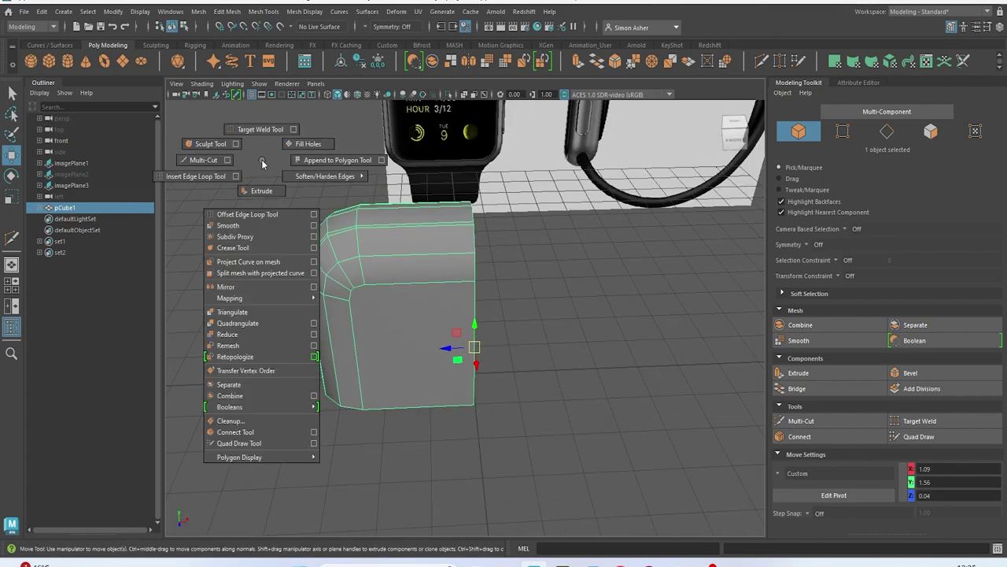
{"action": "left_click", "coordinate": [279, 284]}
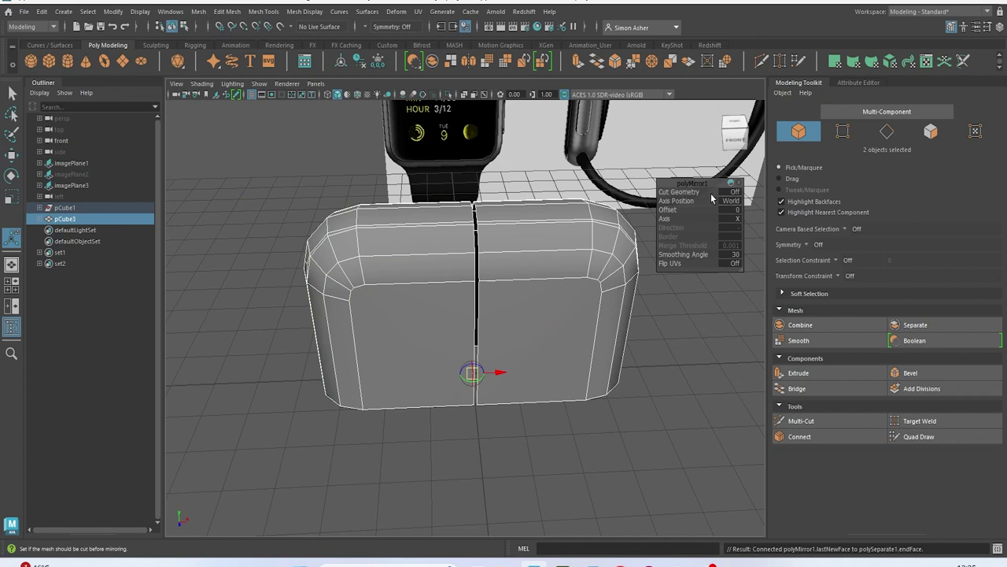
{"action": "left_click", "coordinate": [717, 200]}
{"action": "left_click", "coordinate": [743, 221]}
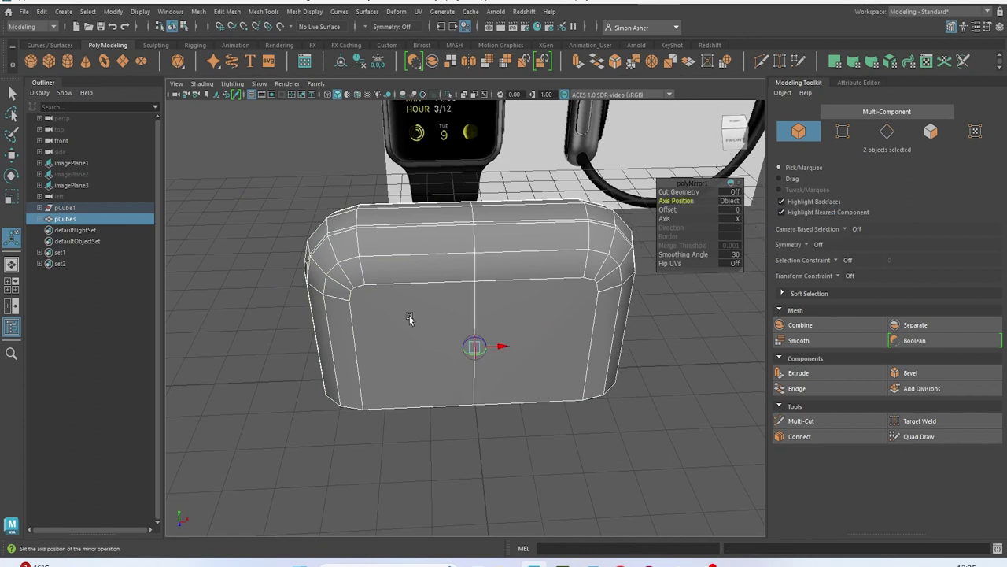
Combine the original and mirrored halves of the case into one mesh
{"action": "left_click", "coordinate": [445, 321]}
{"action": "left_click", "coordinate": [484, 278], "text": "shift"}
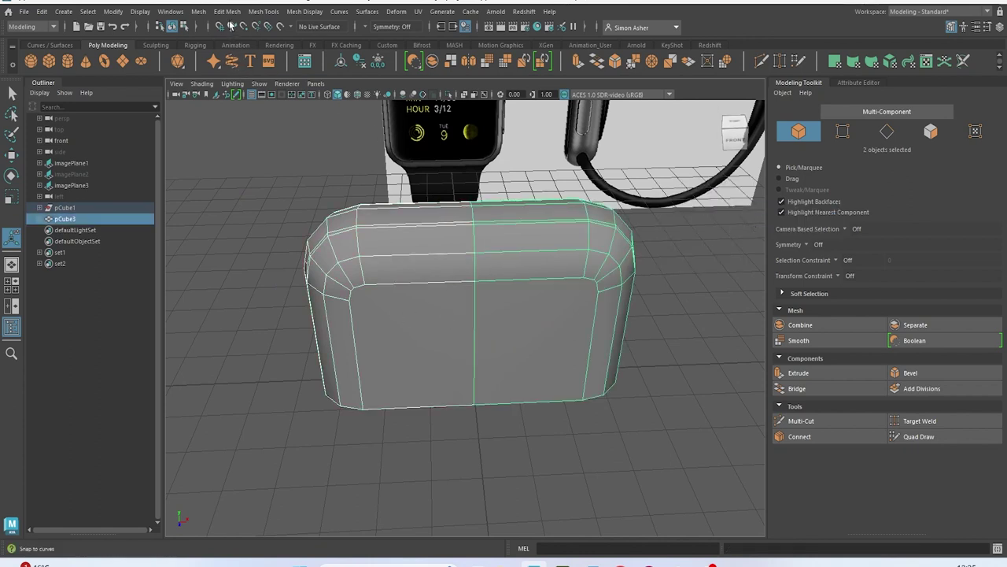
{"action": "left_click", "coordinate": [196, 11]}
{"action": "left_click", "coordinate": [219, 53]}
Merge the overlapping vertices along the centre seam between the two halves
{"action": "right_click_drag", "start_coordinate": [521, 238], "coordinate": [483, 241]}
{"action": "left_click_drag", "start_coordinate": [483, 241], "coordinate": [477, 235], "text": "alt"}
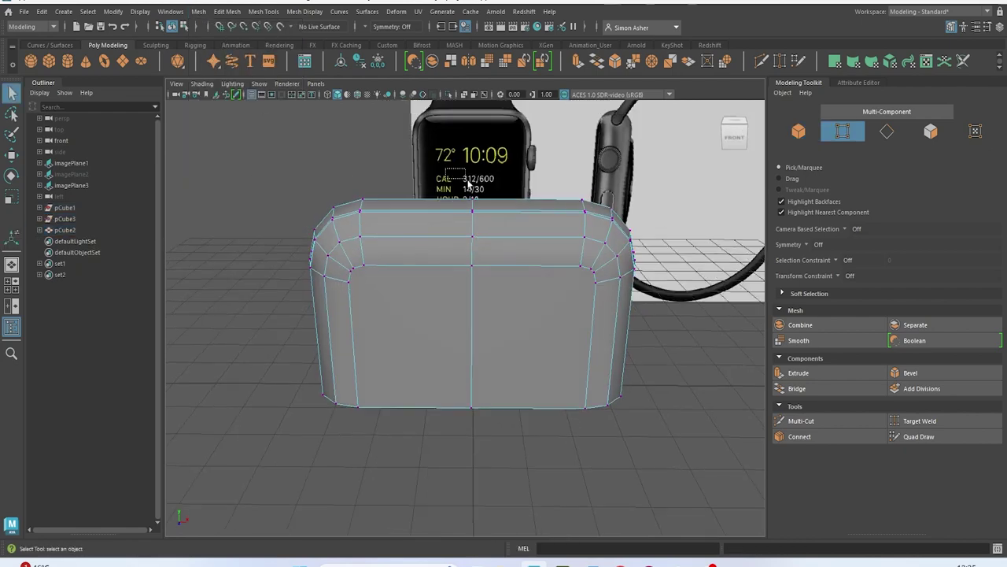
{"action": "left_click_drag", "start_coordinate": [511, 455], "coordinate": [510, 455]}
{"action": "left_click", "coordinate": [226, 11]}
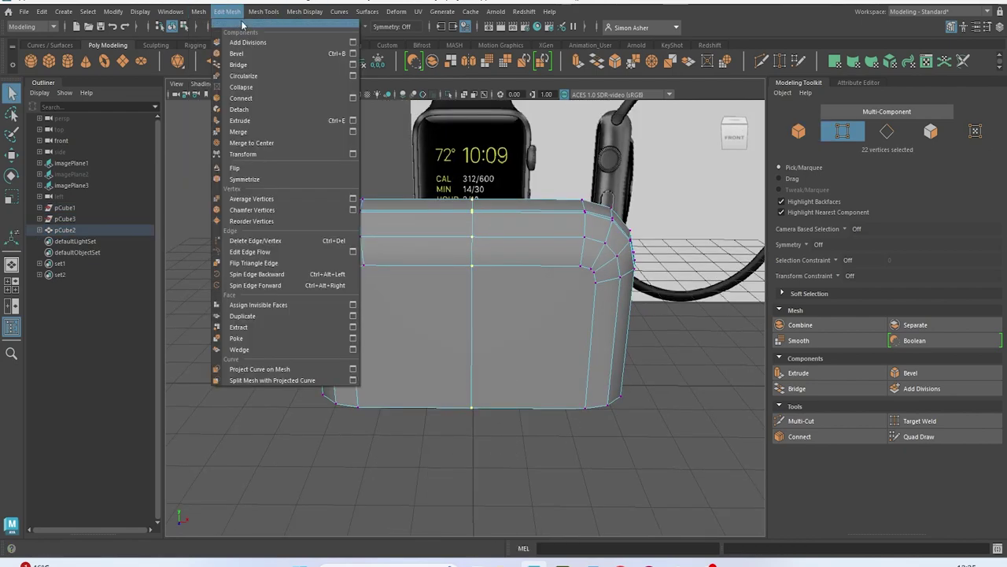
{"action": "left_click", "coordinate": [270, 131]}
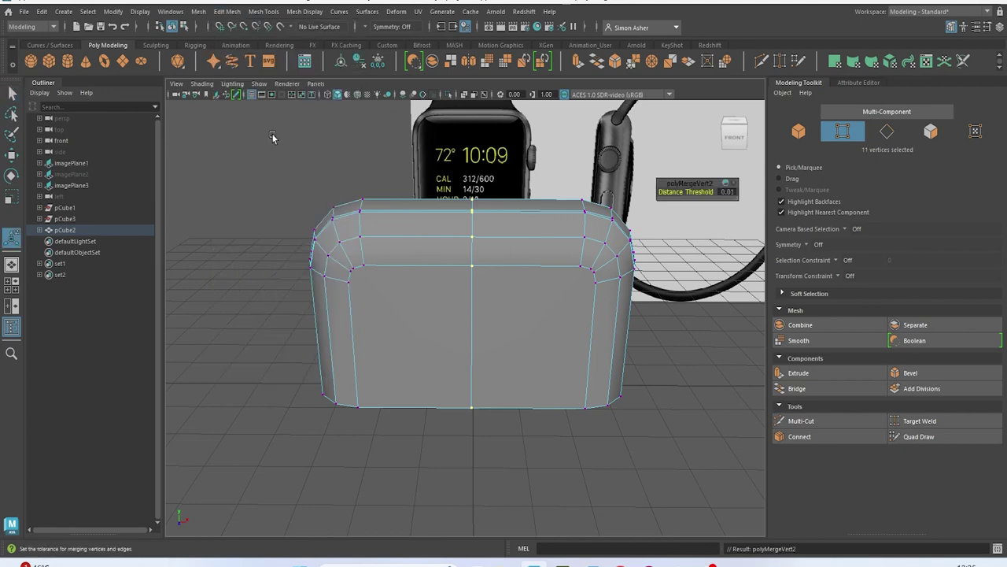
Delete the edge loop running along the case's centre seam
{"action": "right_click_drag", "start_coordinate": [516, 243], "coordinate": [516, 207]}
{"action": "double_click", "coordinate": [482, 308]}
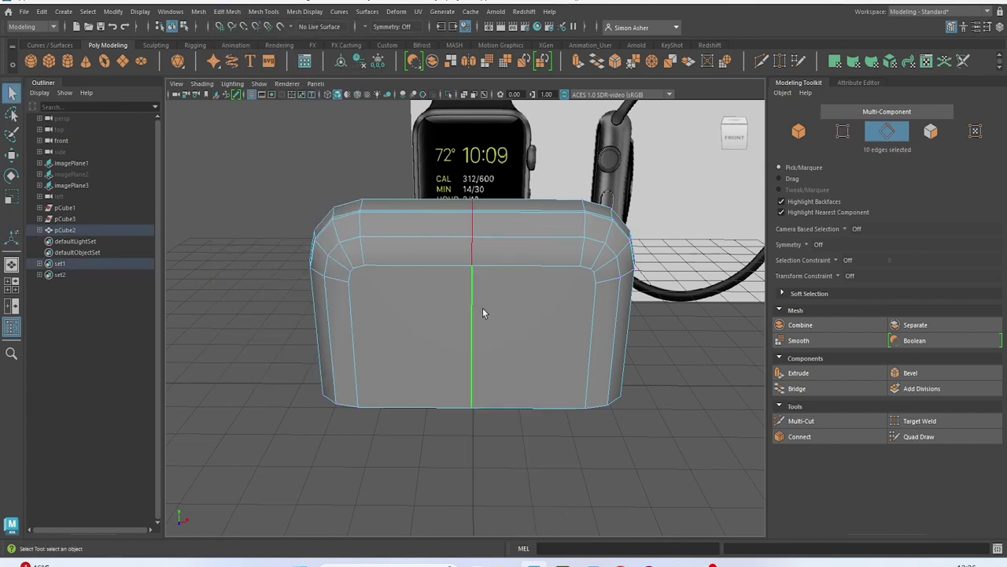
{"action": "key", "text": "ctrl+Delete"}
Select the strap slot faces inside the rounded outline at one end of the case and along its top
{"action": "left_click_drag", "start_coordinate": [467, 315], "coordinate": [498, 329], "text": "alt"}
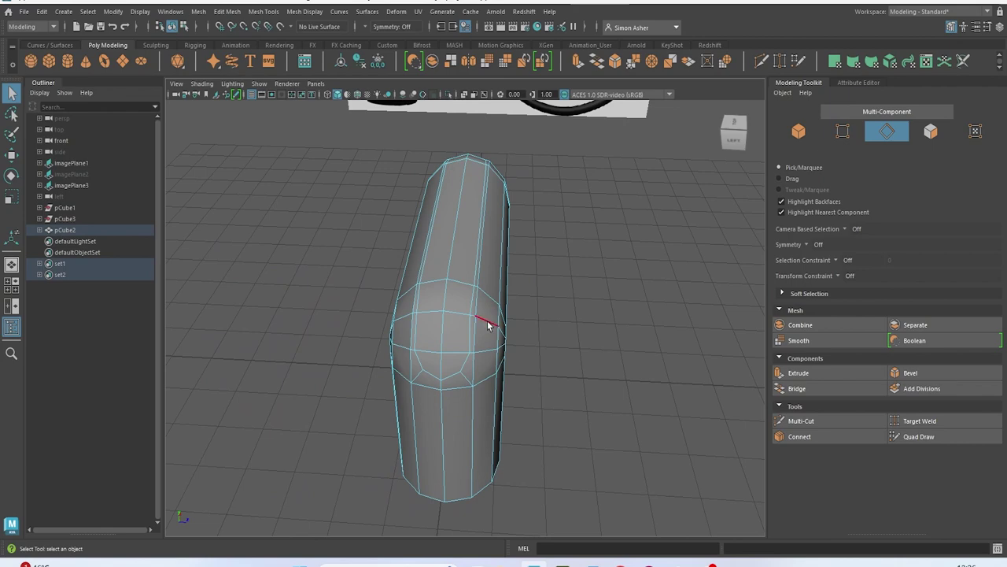
{"action": "right_click_drag", "start_coordinate": [454, 238], "coordinate": [453, 265]}
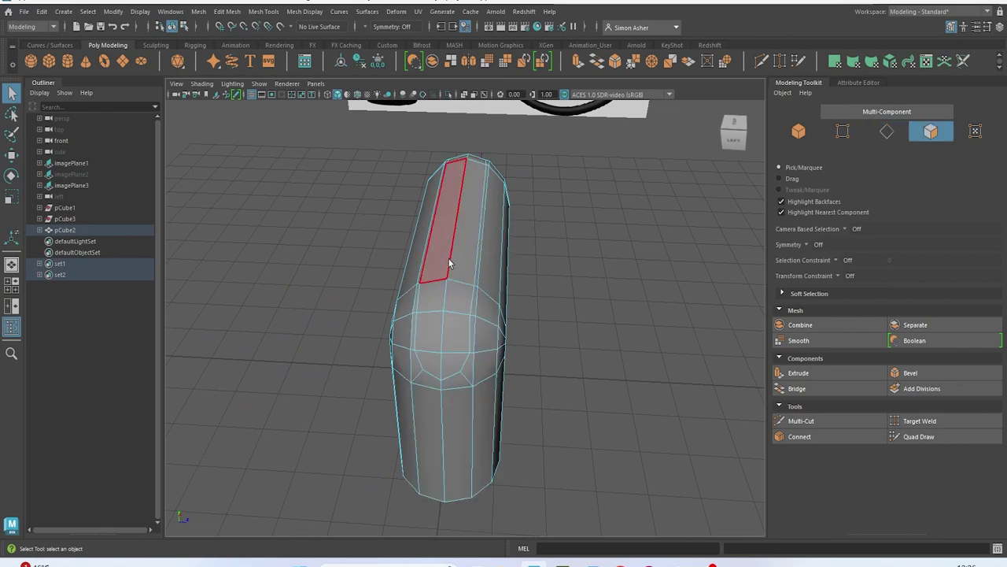
{"action": "left_click", "coordinate": [454, 363]}
{"action": "left_click", "coordinate": [453, 363], "text": "shift"}
{"action": "left_click", "coordinate": [455, 334], "text": "shift"}
{"action": "left_click", "coordinate": [432, 333], "text": "shift"}
{"action": "left_click", "coordinate": [434, 307], "text": "shift"}
{"action": "left_click", "coordinate": [460, 298], "text": "shift"}
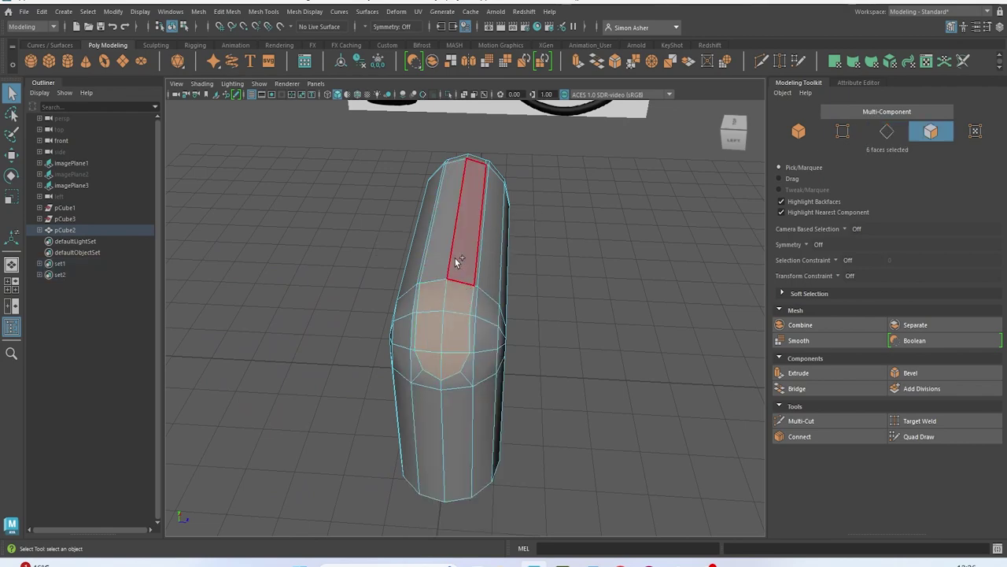
{"action": "left_click", "coordinate": [457, 263], "text": "shift"}
{"action": "left_click", "coordinate": [440, 264], "text": "shift"}
Add the matching slot faces at the opposite end to the selection and extrude them all inward with a thickness of -0.19
{"action": "left_click_drag", "start_coordinate": [484, 277], "coordinate": [267, 303], "text": "alt"}
{"action": "scroll", "coordinate": [362, 370], "scroll_direction": "up", "scroll_amount": 5}
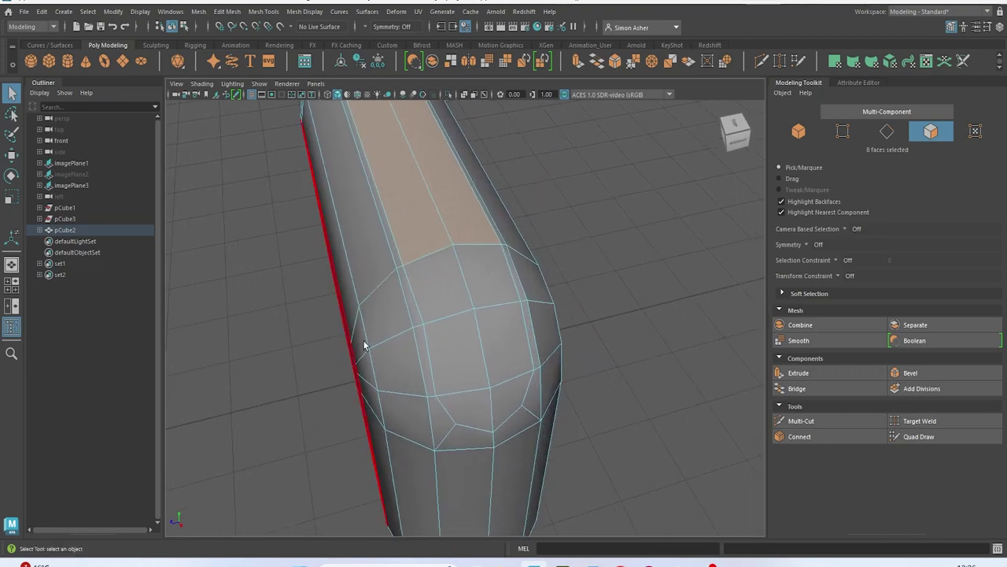
{"action": "left_click", "coordinate": [466, 299], "text": "shift"}
{"action": "left_click", "coordinate": [489, 288], "text": "shift"}
{"action": "left_click", "coordinate": [459, 376], "text": "shift"}
{"action": "left_click", "coordinate": [504, 350], "text": "shift"}
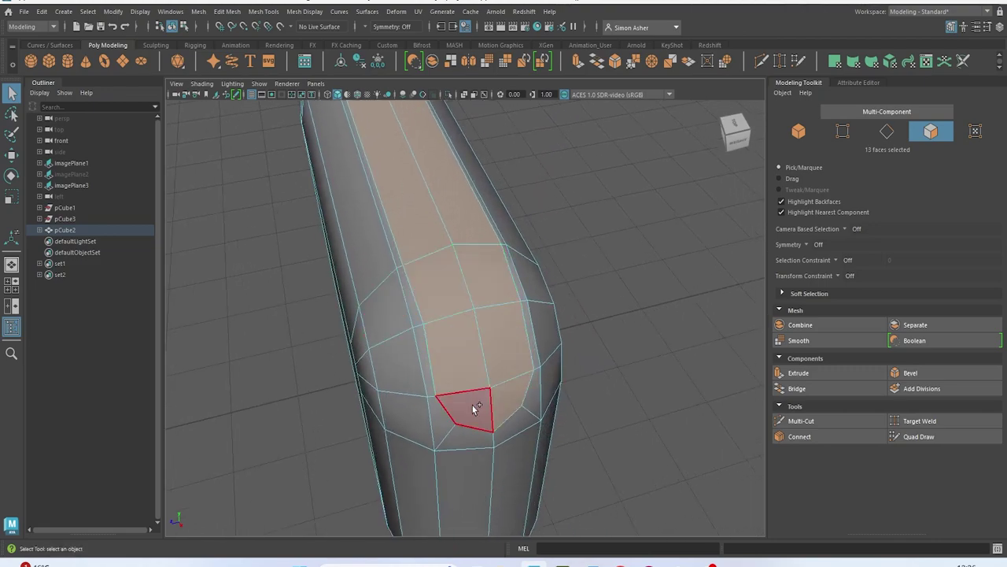
{"action": "left_click", "coordinate": [472, 405], "text": "shift"}
{"action": "scroll", "coordinate": [466, 401], "scroll_direction": "down", "scroll_amount": 5}
{"action": "left_click_drag", "start_coordinate": [466, 401], "coordinate": [664, 380], "text": "alt"}
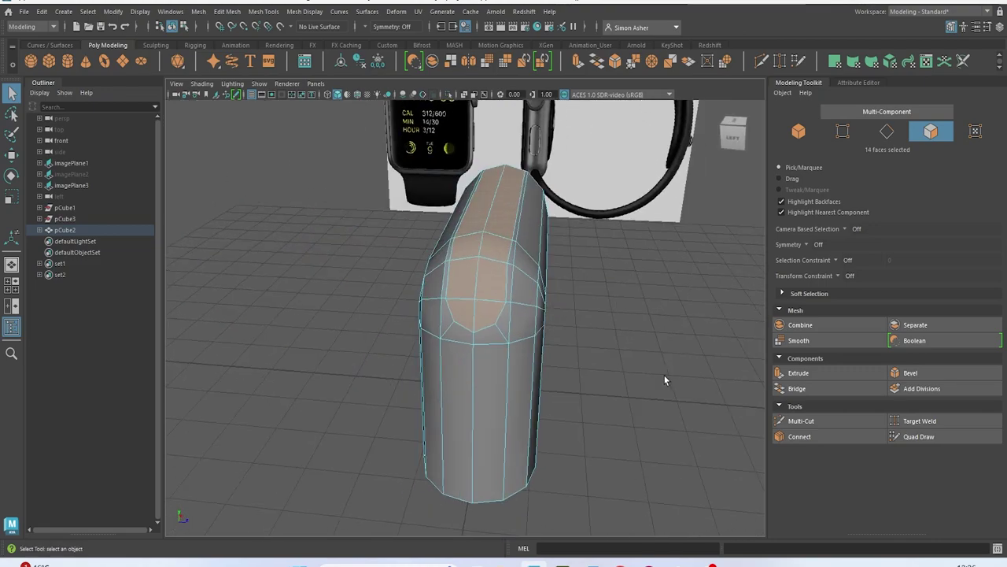
{"action": "key", "text": "ctrl+e"}
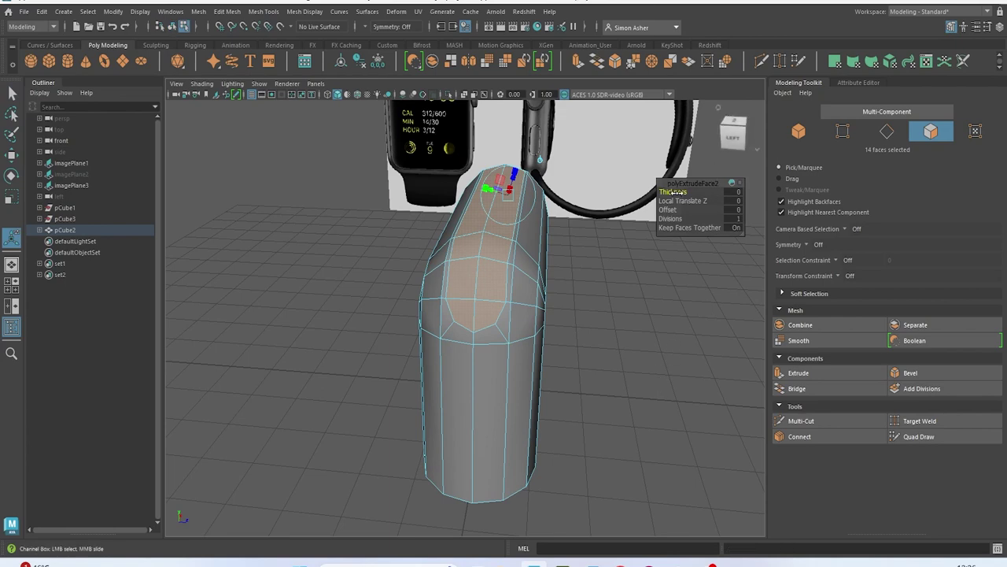
{"action": "left_click_drag", "start_coordinate": [673, 191], "coordinate": [614, 271]}
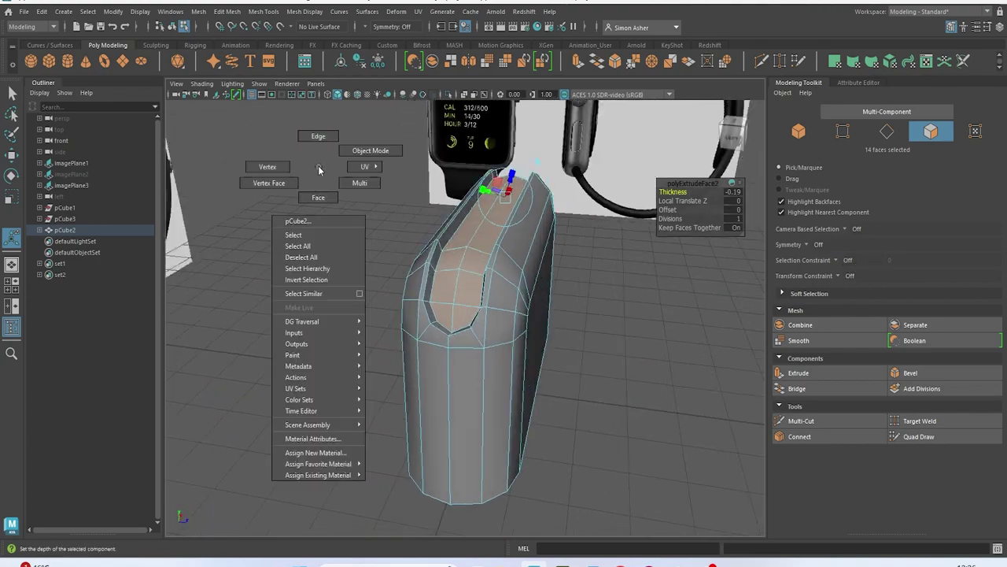
Bevel the strap slot's inner and outer border edges around both ends with 2 segments
{"action": "right_click_drag", "start_coordinate": [319, 170], "coordinate": [321, 142]}
{"action": "scroll", "coordinate": [335, 206], "scroll_direction": "up", "scroll_amount": 4}
{"action": "middle_click_drag", "start_coordinate": [335, 205], "coordinate": [315, 285], "text": "alt"}
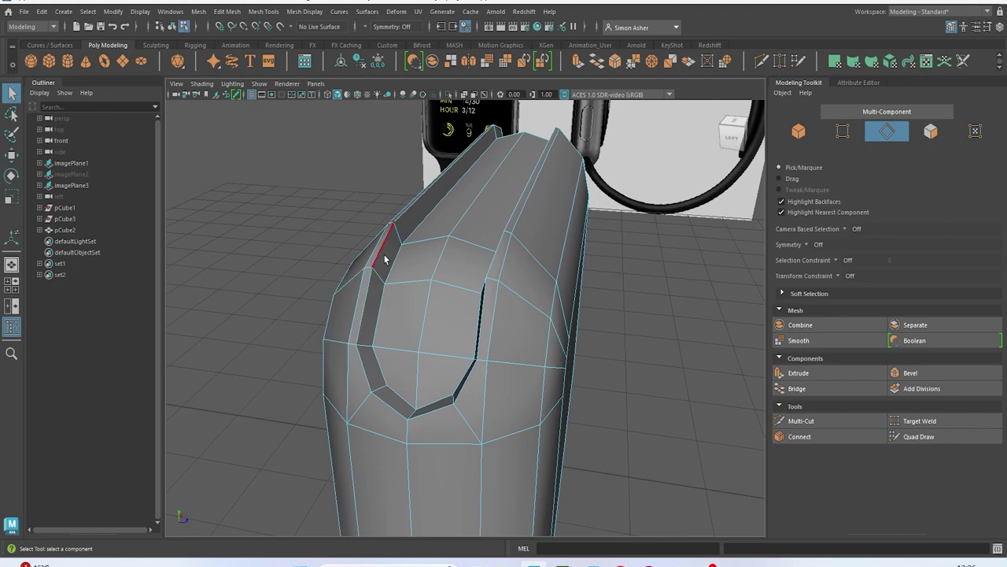
{"action": "double_click", "coordinate": [385, 260]}
{"action": "left_click_drag", "start_coordinate": [385, 254], "coordinate": [414, 303], "text": "alt"}
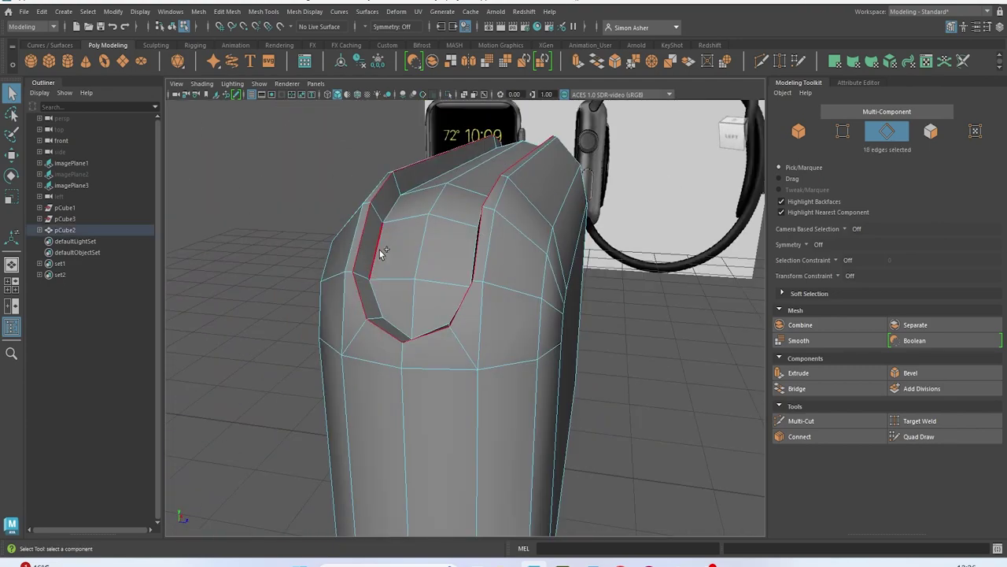
{"action": "left_click_drag", "start_coordinate": [381, 252], "coordinate": [487, 423], "text": "alt"}
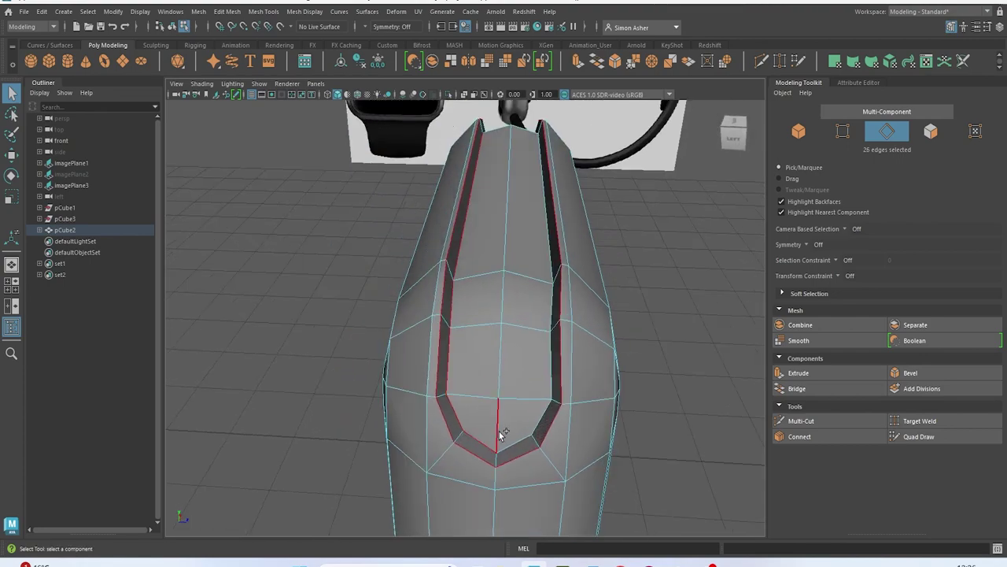
{"action": "left_click_drag", "start_coordinate": [524, 346], "coordinate": [288, 312], "text": "alt"}
{"action": "middle_click_drag", "start_coordinate": [288, 313], "coordinate": [359, 346], "text": "alt"}
{"action": "left_click_drag", "start_coordinate": [359, 347], "coordinate": [415, 362], "text": "alt"}
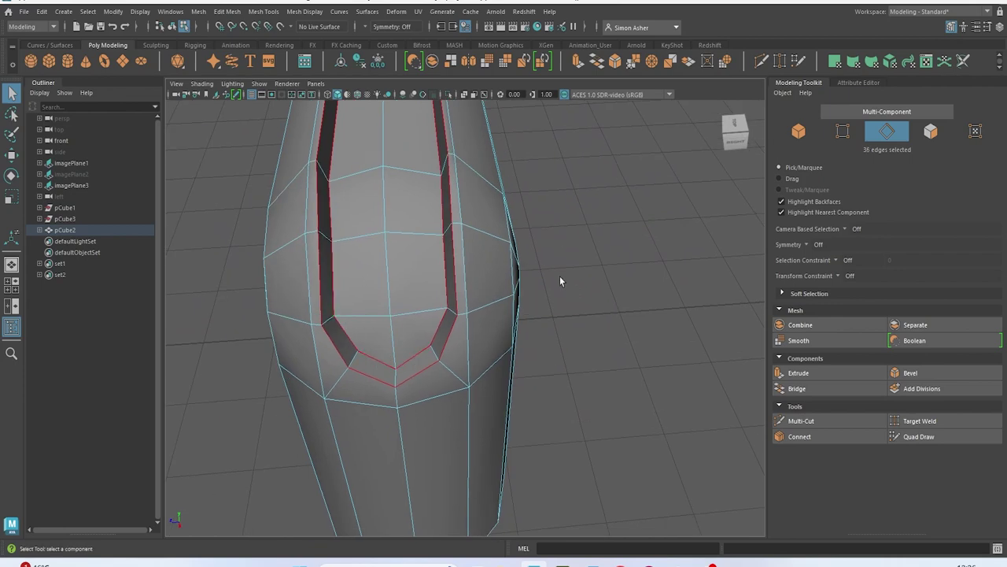
{"action": "key", "text": "ctrl+b"}
{"action": "left_click_drag", "start_coordinate": [528, 286], "coordinate": [602, 234], "text": "alt"}
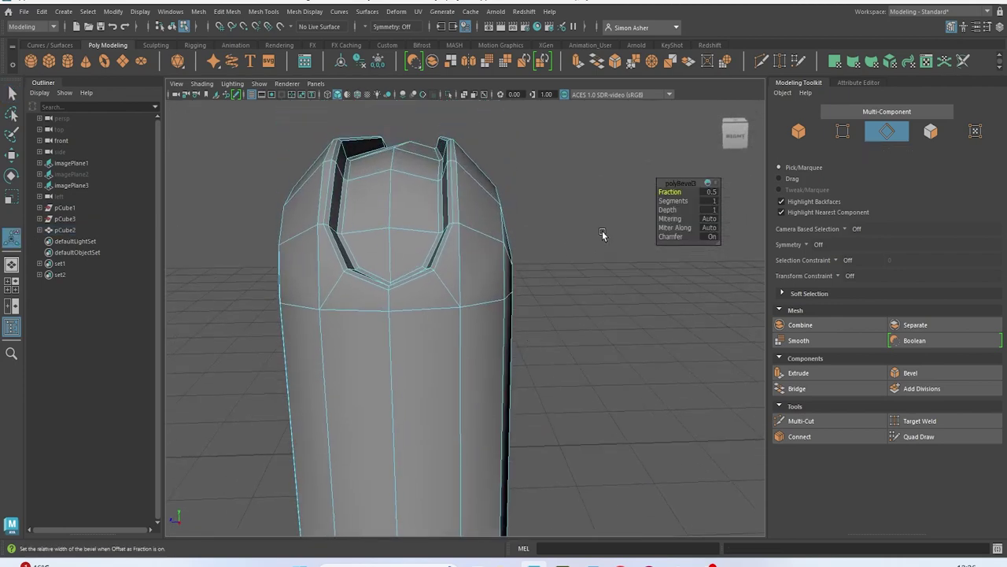
{"action": "left_click_drag", "start_coordinate": [673, 202], "coordinate": [675, 201]}
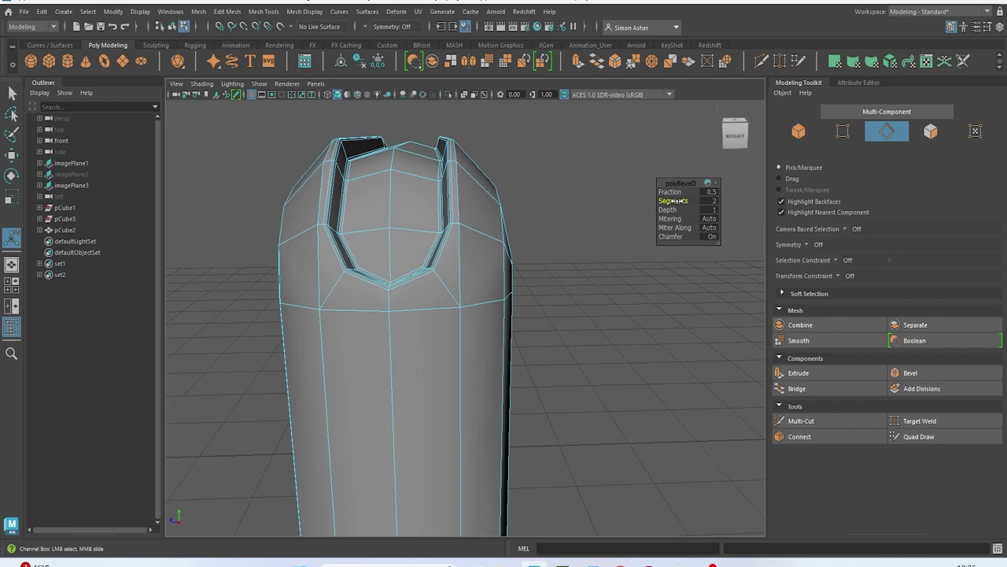
Preview the bevelled case smoothed, select the whole case object, and save the scene
{"action": "key", "text": "3"}
{"action": "scroll", "coordinate": [564, 189], "scroll_direction": "down", "scroll_amount": 3}
{"action": "right_click_drag", "start_coordinate": [540, 171], "coordinate": [574, 156]}
{"action": "left_click_drag", "start_coordinate": [464, 224], "coordinate": [573, 339], "text": "alt"}
{"action": "left_click", "coordinate": [573, 337]}
{"action": "scroll", "coordinate": [573, 336], "scroll_direction": "down", "scroll_amount": 3}
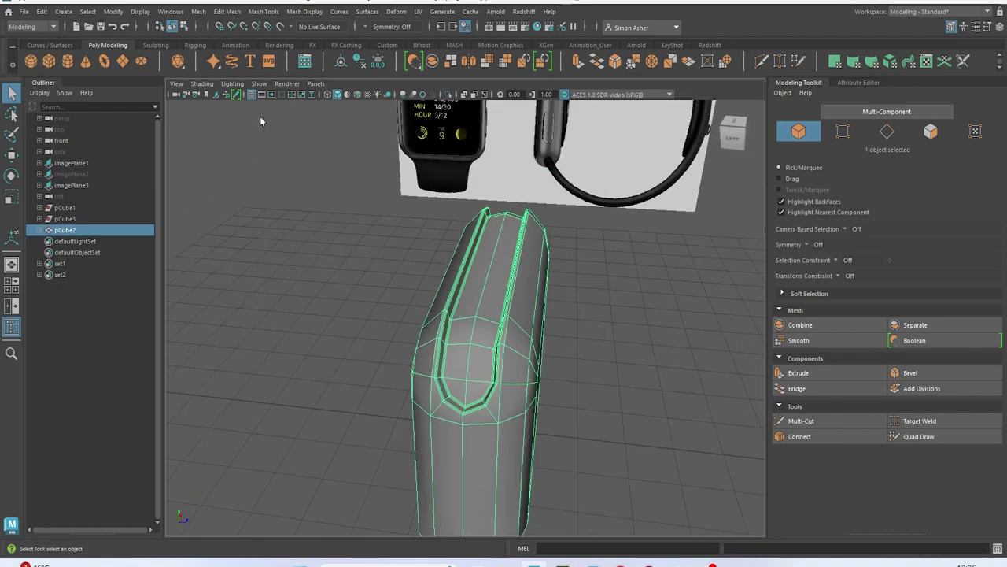
{"action": "left_click", "coordinate": [25, 15]}
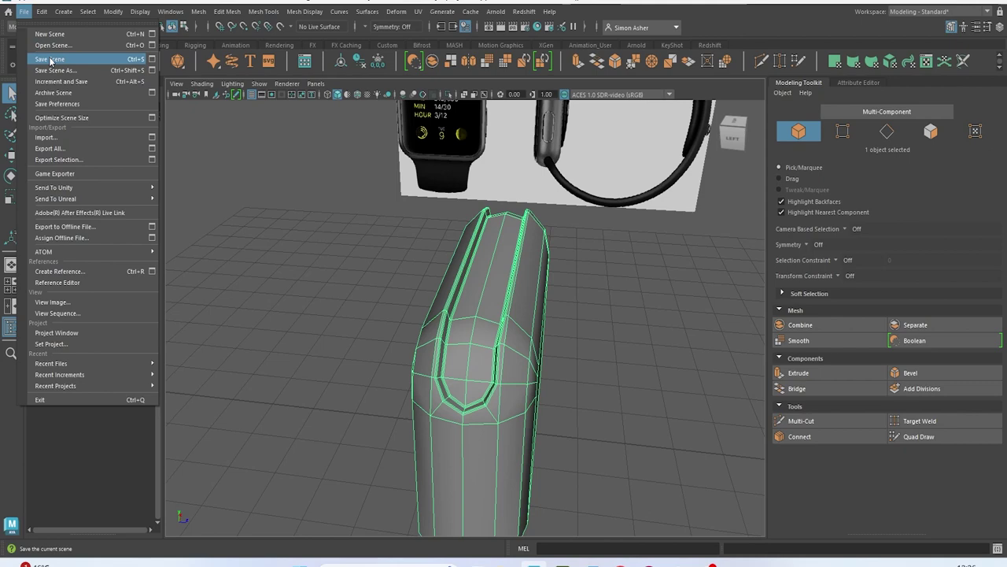
{"action": "left_click", "coordinate": [49, 59]}
Snap the half case's pivot to a vertex on its open lower edge
{"action": "scroll", "coordinate": [304, 283], "scroll_direction": "down", "scroll_amount": 3}
{"action": "left_click_drag", "start_coordinate": [304, 284], "coordinate": [388, 329], "text": "alt"}
{"action": "middle_click_drag", "start_coordinate": [436, 324], "coordinate": [432, 274], "text": "alt"}
{"action": "right_click_drag", "start_coordinate": [432, 239], "coordinate": [490, 224]}
{"action": "left_click_drag", "start_coordinate": [508, 313], "coordinate": [443, 324], "text": "alt"}
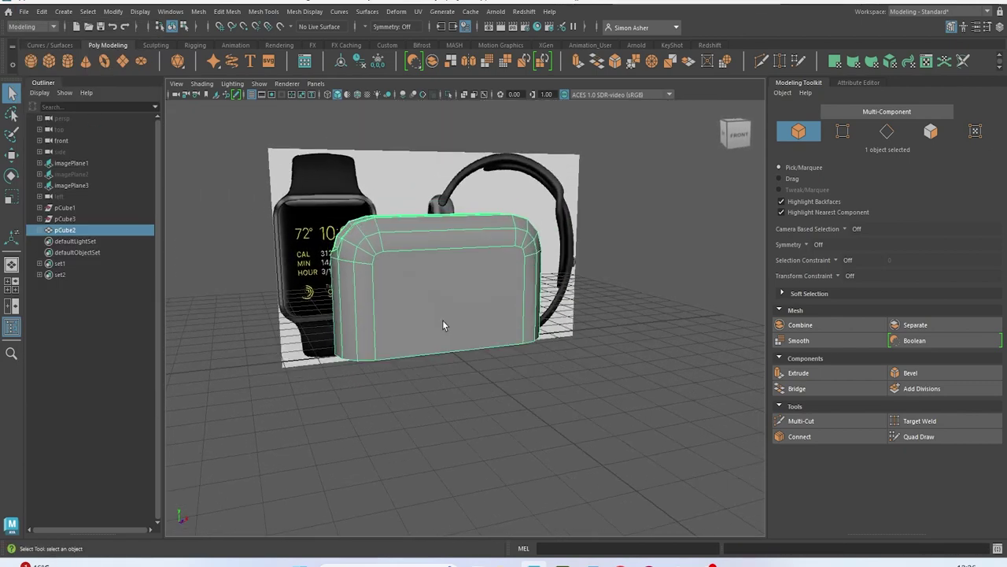
{"action": "key", "text": "w"}
{"action": "middle_click_drag", "start_coordinate": [443, 324], "coordinate": [440, 299], "text": "alt"}
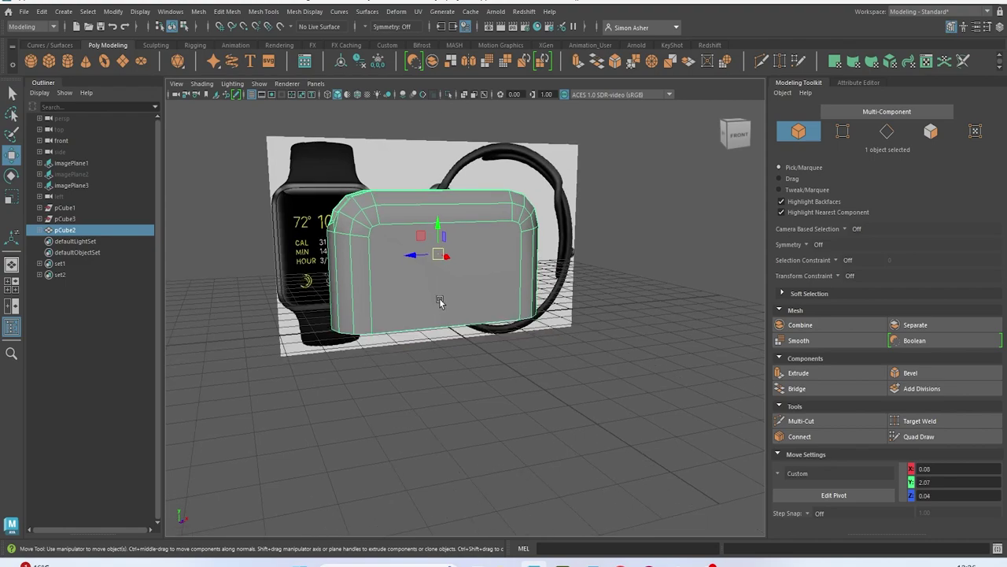
{"action": "key", "text": "d"}
{"action": "key", "text": "v"}
{"action": "key", "text": "d"}
{"action": "left_click_drag", "start_coordinate": [447, 329], "coordinate": [503, 360], "text": "alt"}
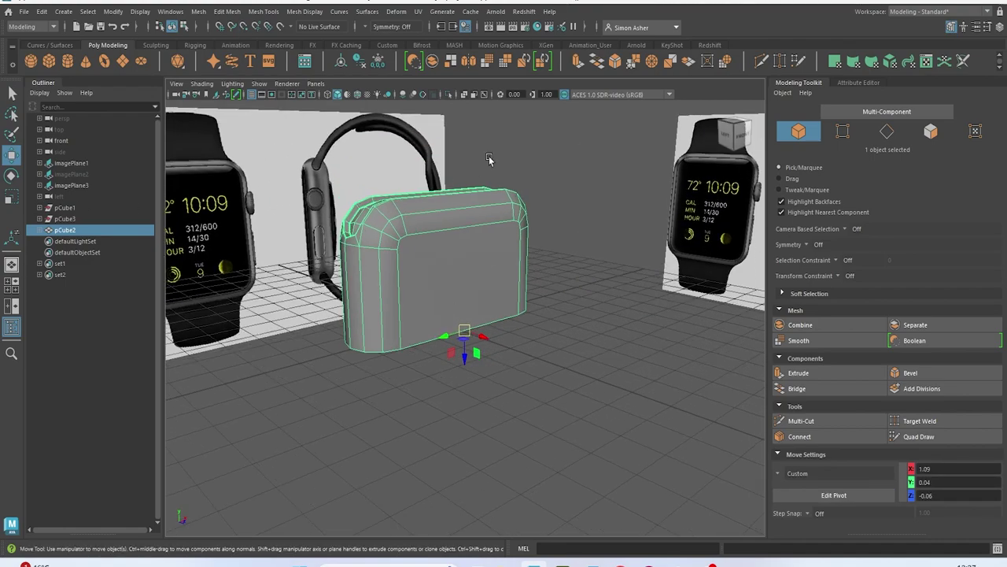
Mirror the half case downward with Cut Geometry off, Axis Position set to Object and the axis set to Y
{"action": "right_click_drag", "start_coordinate": [584, 155], "coordinate": [607, 292], "text": "shift"}
{"action": "left_click", "coordinate": [728, 204]}
{"action": "left_click", "coordinate": [744, 216]}
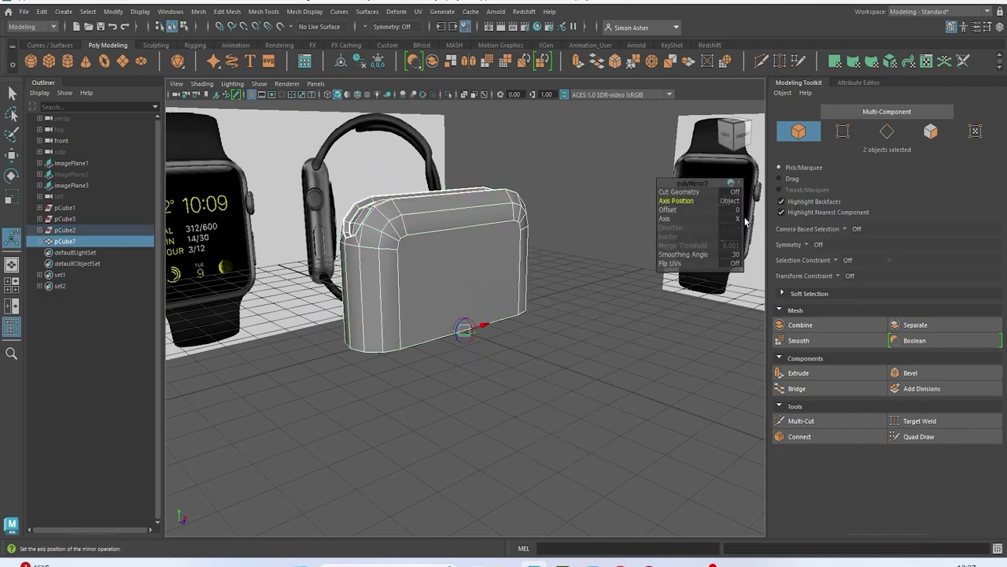
{"action": "left_click", "coordinate": [737, 219]}
{"action": "left_click", "coordinate": [750, 239]}
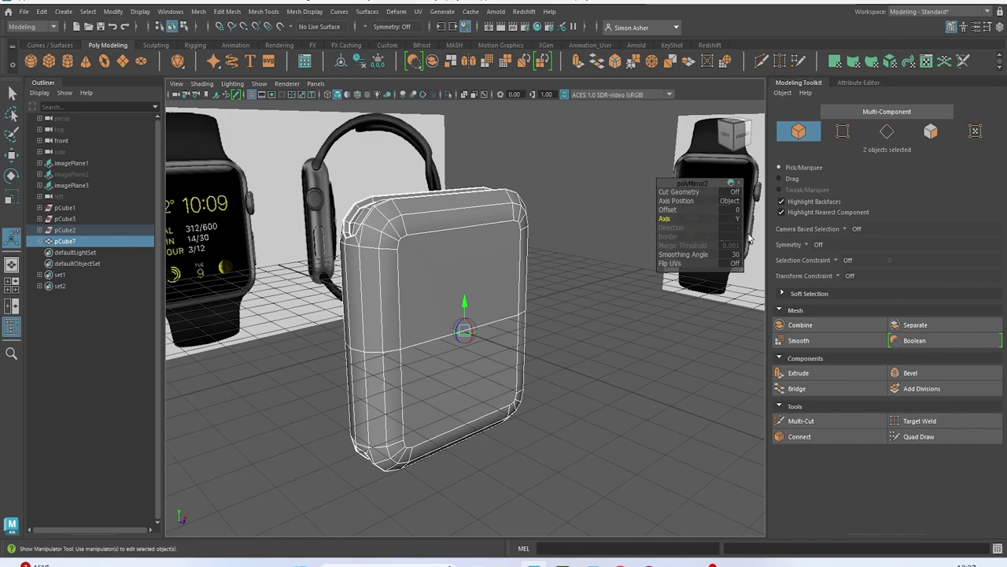
{"action": "left_click_drag", "start_coordinate": [630, 318], "coordinate": [635, 298], "text": "alt"}
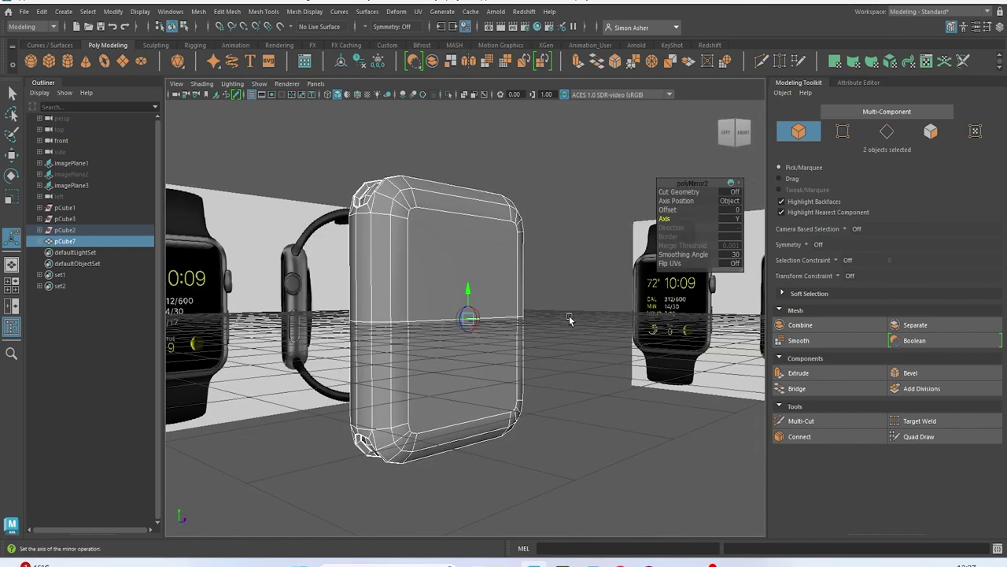
{"action": "left_click_drag", "start_coordinate": [476, 402], "coordinate": [491, 284], "text": "alt"}
Combine the two case halves into one mesh and merge the overlapping vertices along their middle seam
{"action": "right_click_drag", "start_coordinate": [436, 218], "coordinate": [508, 204]}
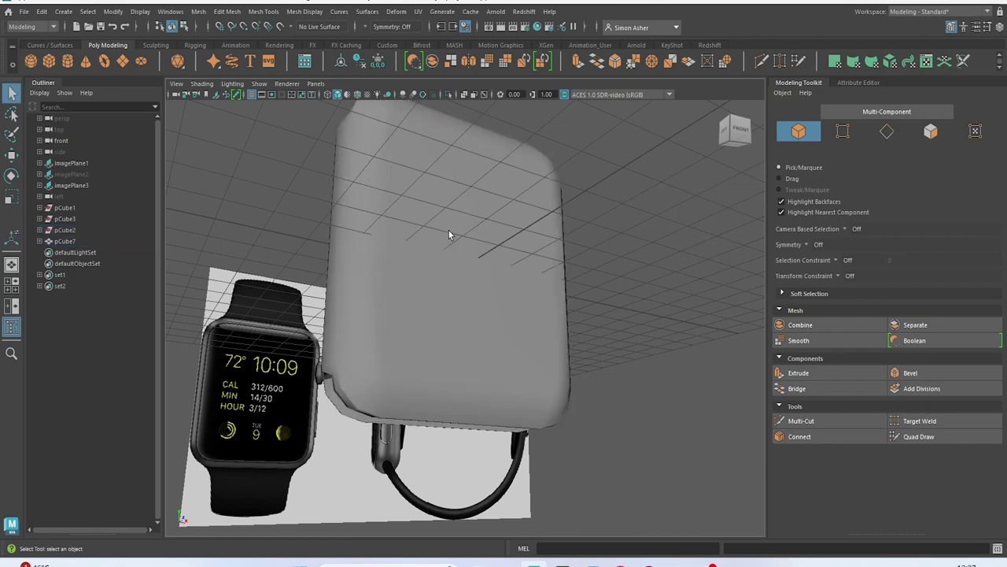
{"action": "left_click", "coordinate": [198, 11]}
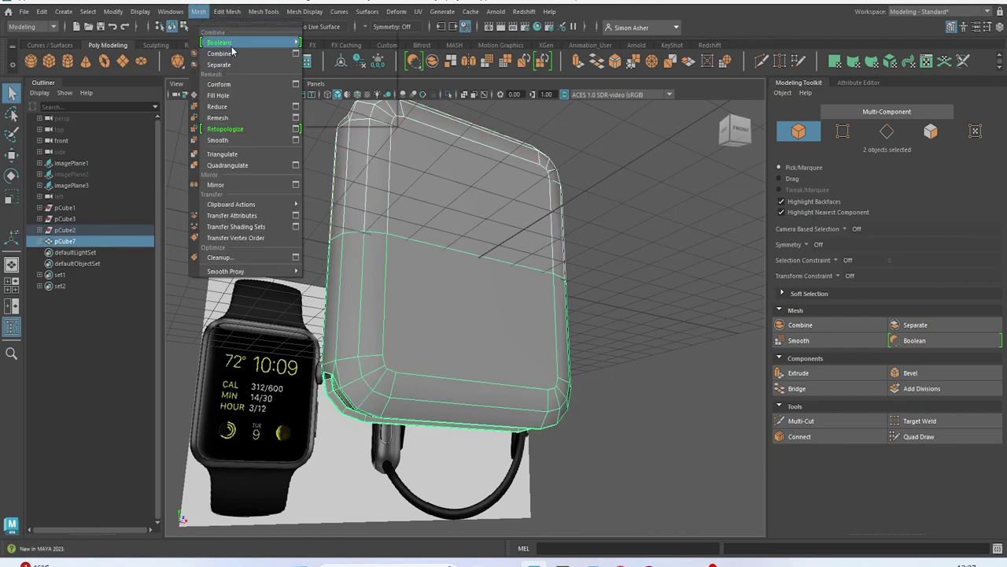
{"action": "left_click", "coordinate": [218, 39]}
{"action": "right_click_drag", "start_coordinate": [421, 211], "coordinate": [375, 212]}
{"action": "left_click_drag", "start_coordinate": [391, 217], "coordinate": [344, 240], "text": "alt"}
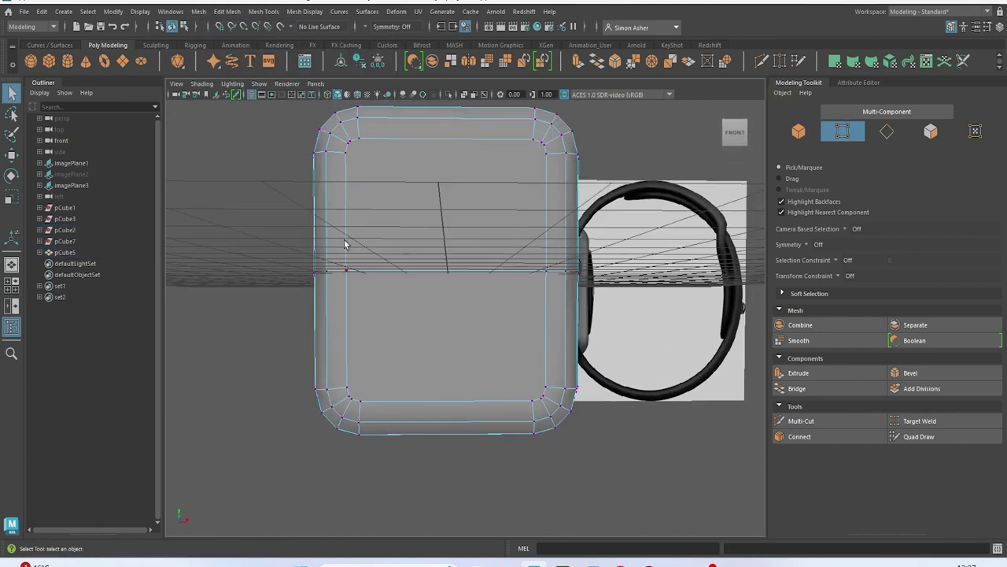
{"action": "left_click_drag", "start_coordinate": [421, 257], "coordinate": [544, 295]}
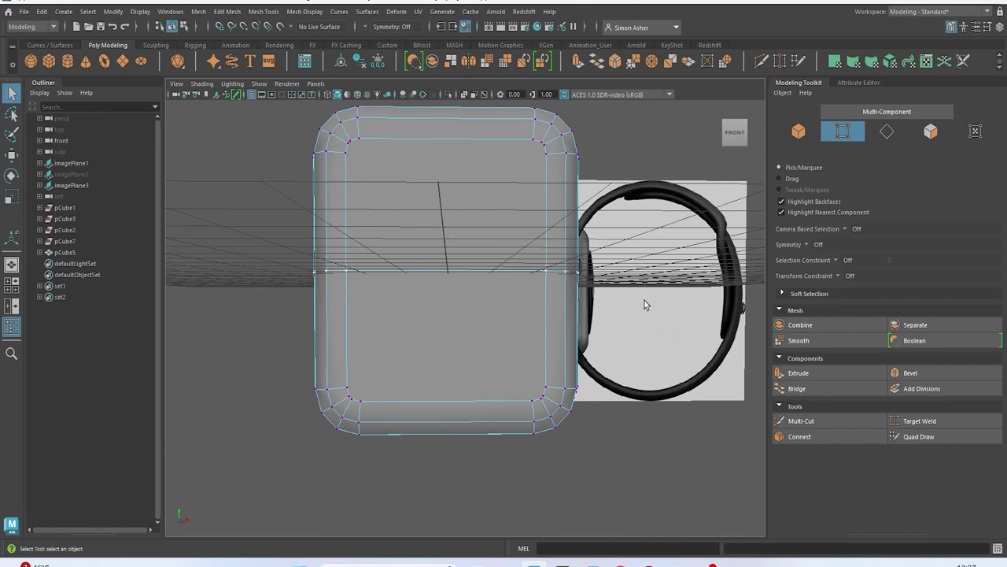
{"action": "left_click", "coordinate": [229, 16]}
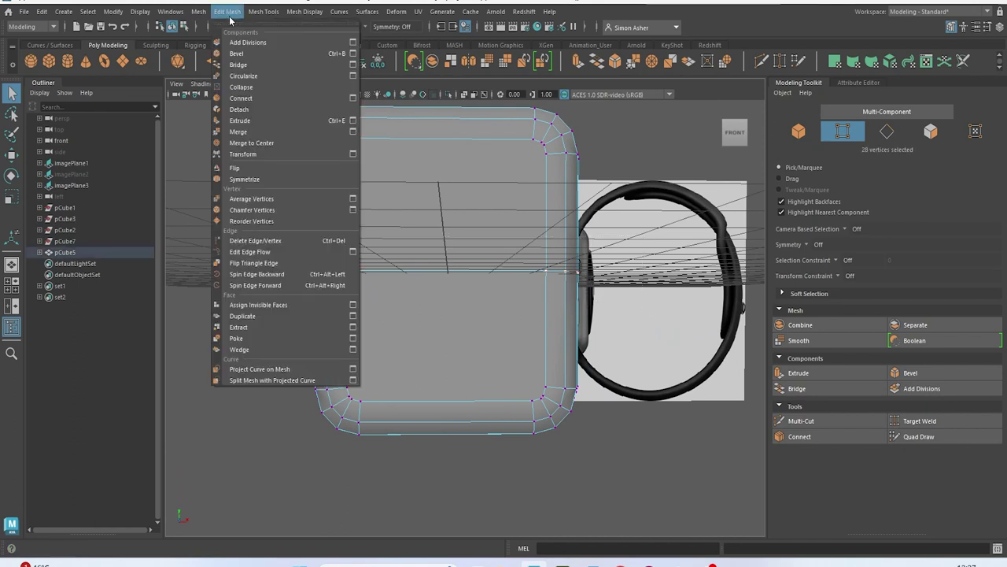
{"action": "left_click", "coordinate": [268, 132]}
Delete the horizontal edge loop along the seam around the case's middle
{"action": "right_click_drag", "start_coordinate": [425, 232], "coordinate": [425, 201]}
{"action": "double_click", "coordinate": [427, 259]}
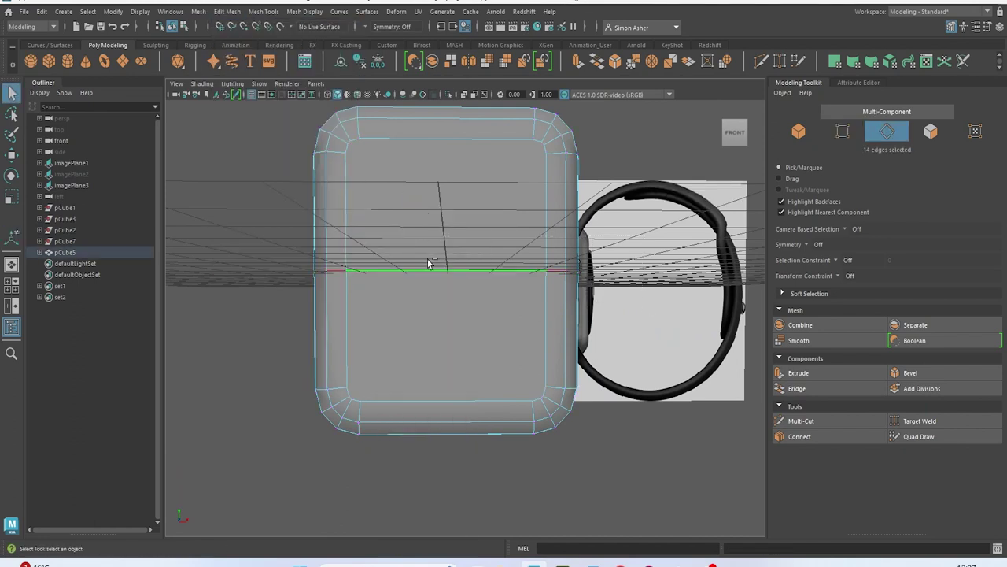
{"action": "key", "text": "ctrl+Delete"}
Examine the full case in smooth preview from several angles, including the strap slots, and restore the unsmoothed display
{"action": "left_click_drag", "start_coordinate": [427, 258], "coordinate": [634, 368], "text": "alt"}
{"action": "right_click_drag", "start_coordinate": [629, 229], "coordinate": [650, 217]}
{"action": "left_click_drag", "start_coordinate": [649, 218], "coordinate": [507, 295], "text": "alt"}
{"action": "left_click", "coordinate": [488, 307]}
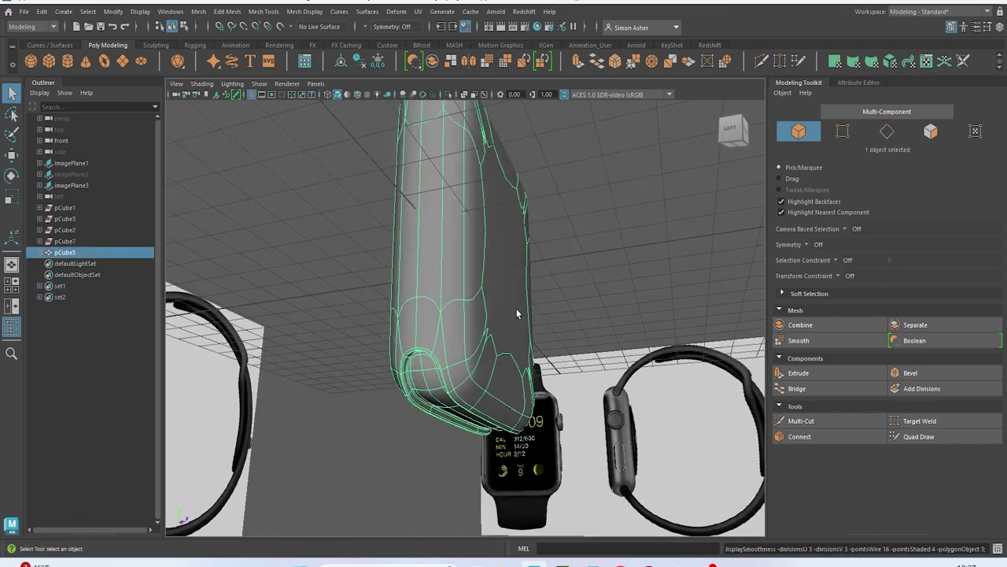
{"action": "left_click", "coordinate": [579, 271]}
{"action": "left_click_drag", "start_coordinate": [578, 272], "coordinate": [509, 288], "text": "alt"}
{"action": "left_click", "coordinate": [513, 300]}
{"action": "key", "text": "1"}
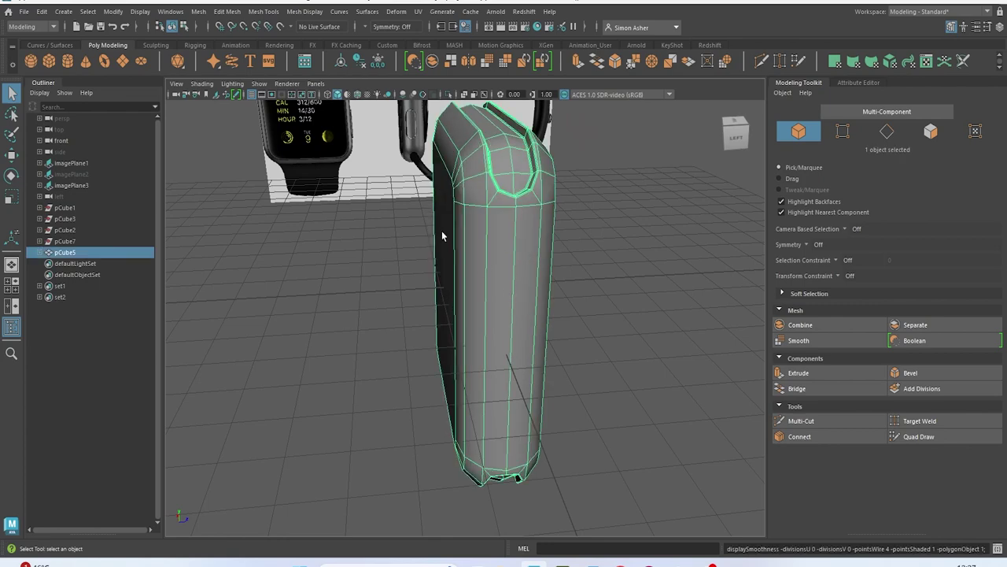
{"action": "left_click_drag", "start_coordinate": [648, 167], "coordinate": [638, 309], "text": "alt"}
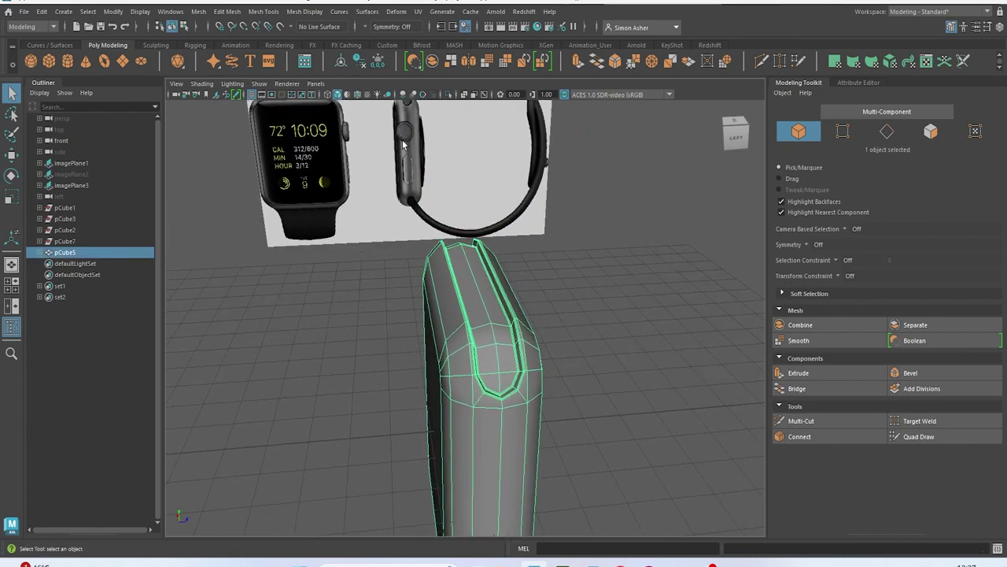
Switch to the side view with X-Ray shading over the reference image, and frame the selected case
{"action": "left_click", "coordinate": [661, 225]}
{"action": "key", "text": "space"}
{"action": "left_click_drag", "start_coordinate": [660, 226], "coordinate": [618, 214]}
{"action": "scroll", "coordinate": [609, 225], "scroll_direction": "down", "scroll_amount": 8}
{"action": "middle_click_drag", "start_coordinate": [460, 385], "coordinate": [440, 313], "text": "alt"}
{"action": "scroll", "coordinate": [440, 313], "scroll_direction": "up", "scroll_amount": 6}
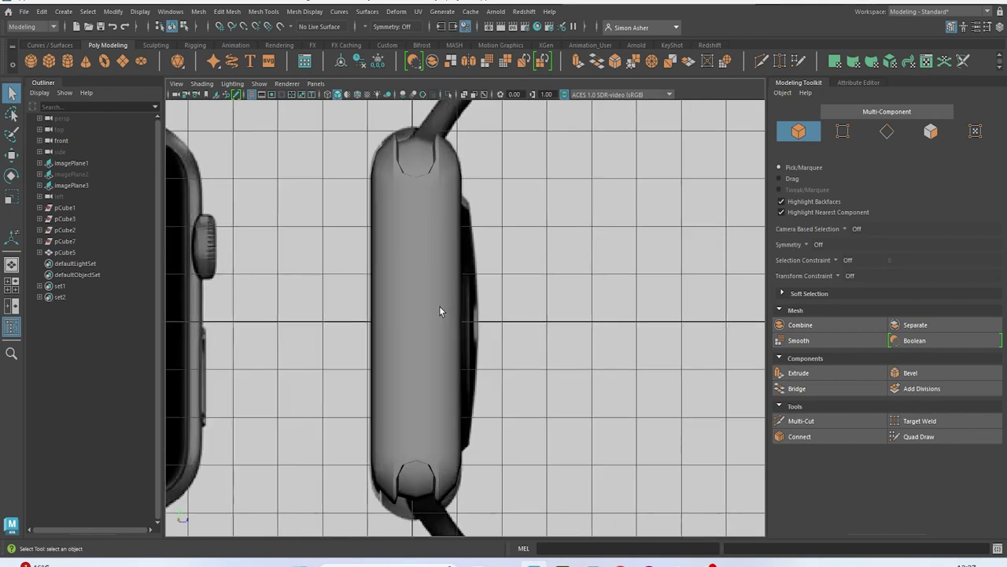
{"action": "left_click", "coordinate": [206, 84]}
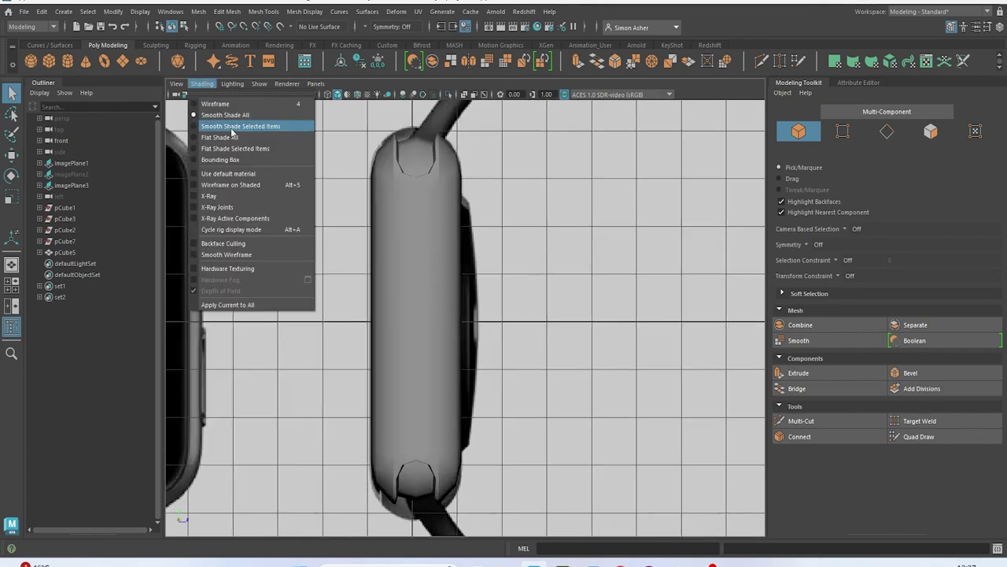
{"action": "left_click", "coordinate": [238, 190]}
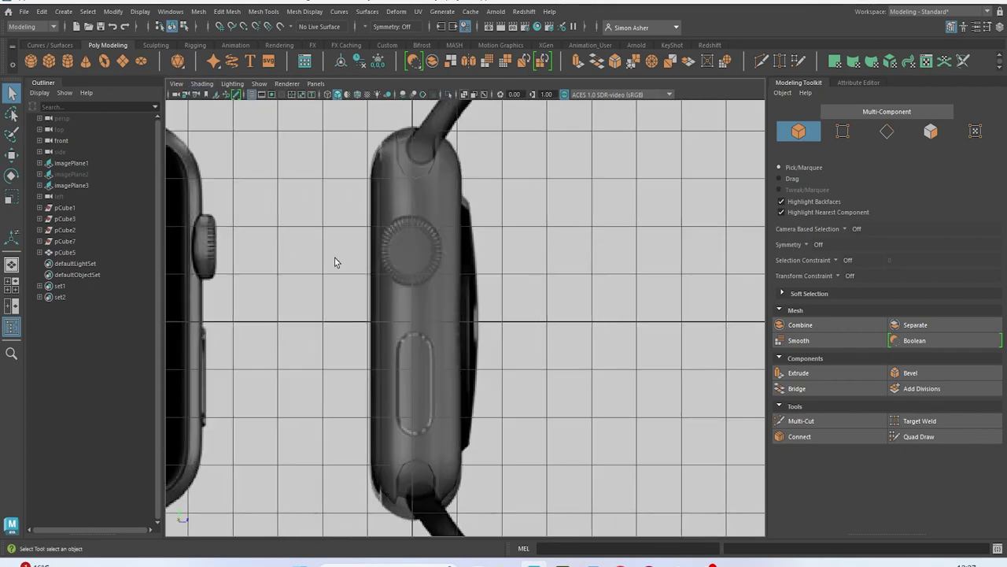
{"action": "left_click", "coordinate": [432, 383]}
{"action": "key", "text": "f"}
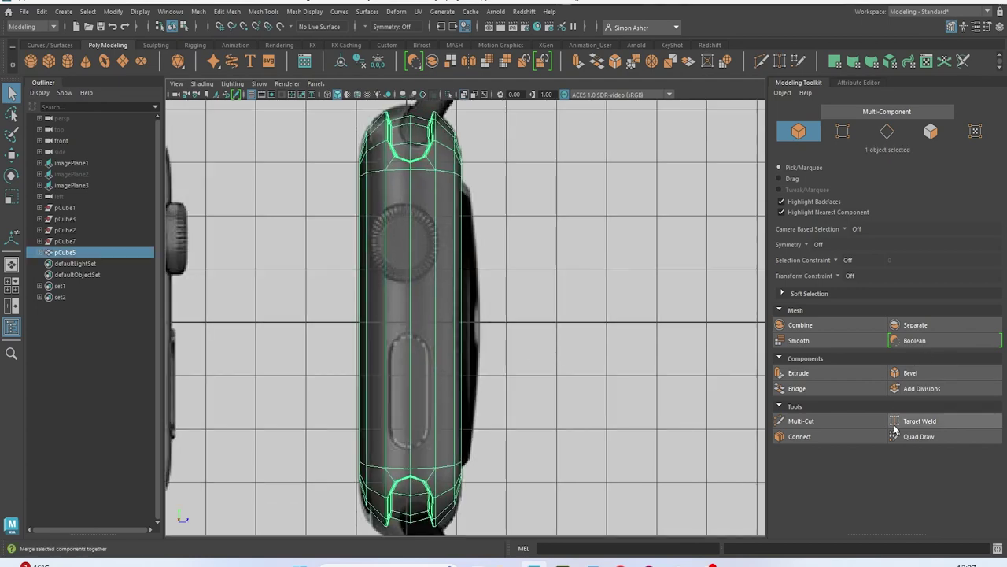
Insert edge loops across the case with Multi-Cut at the side button's top, middle and bottom and just above and below the crown
{"action": "left_click", "coordinate": [829, 424]}
{"action": "middle_click_drag", "start_coordinate": [524, 384], "coordinate": [574, 334], "text": "alt"}
{"action": "scroll", "coordinate": [574, 335], "scroll_direction": "up", "scroll_amount": 3}
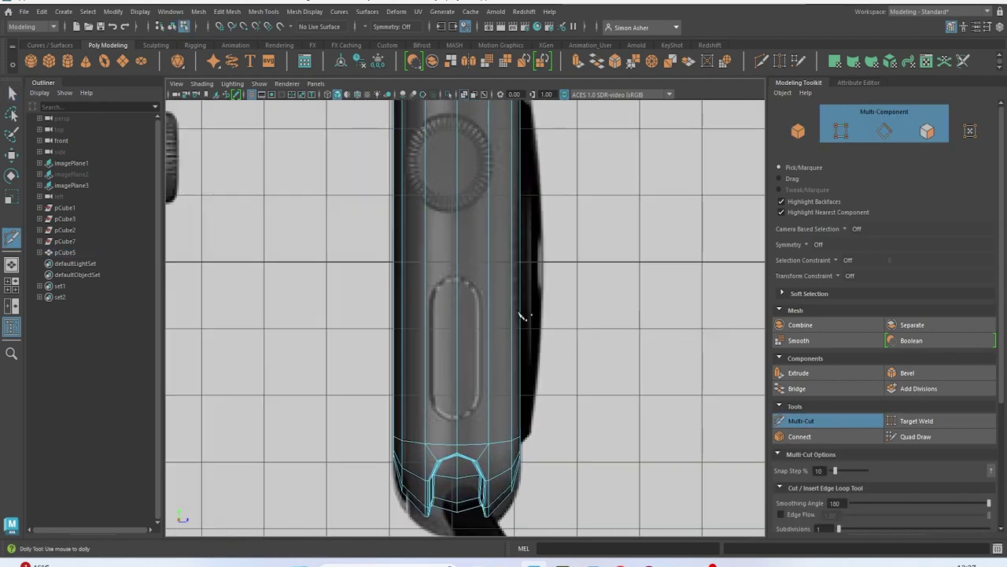
{"action": "left_click", "coordinate": [477, 271], "text": "ctrl"}
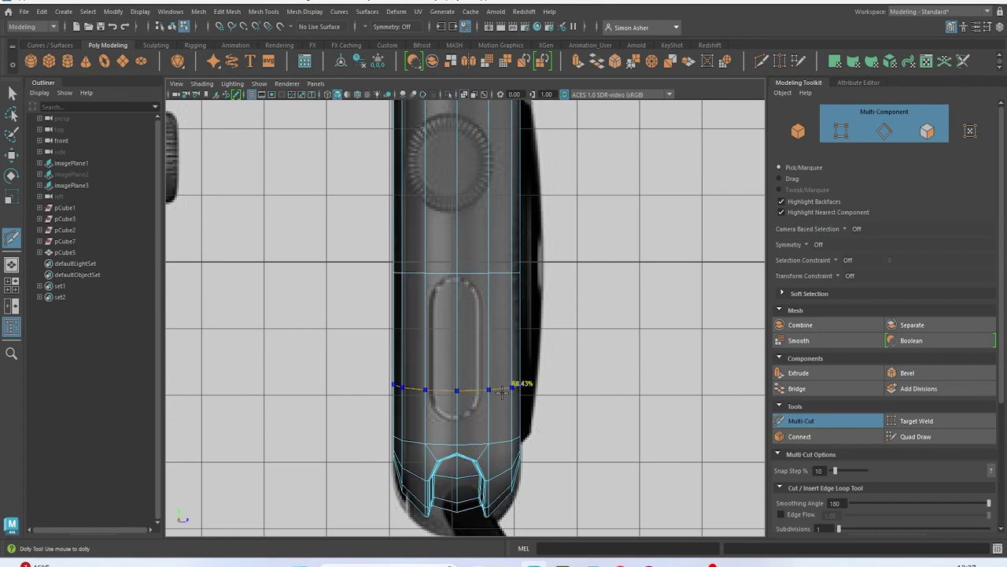
{"action": "left_click", "coordinate": [461, 347], "text": "ctrl"}
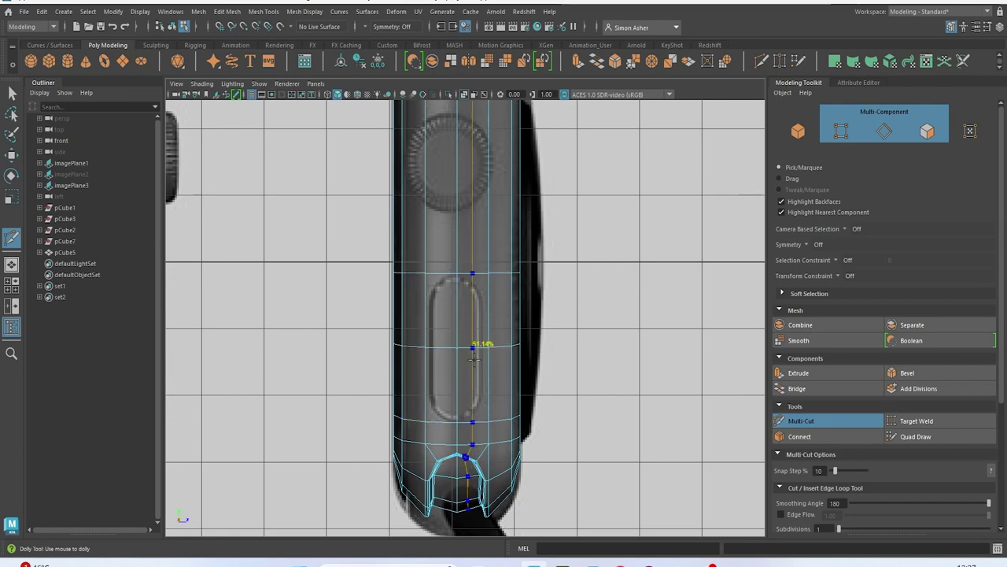
{"action": "middle_click_drag", "start_coordinate": [540, 292], "coordinate": [569, 433], "text": "alt"}
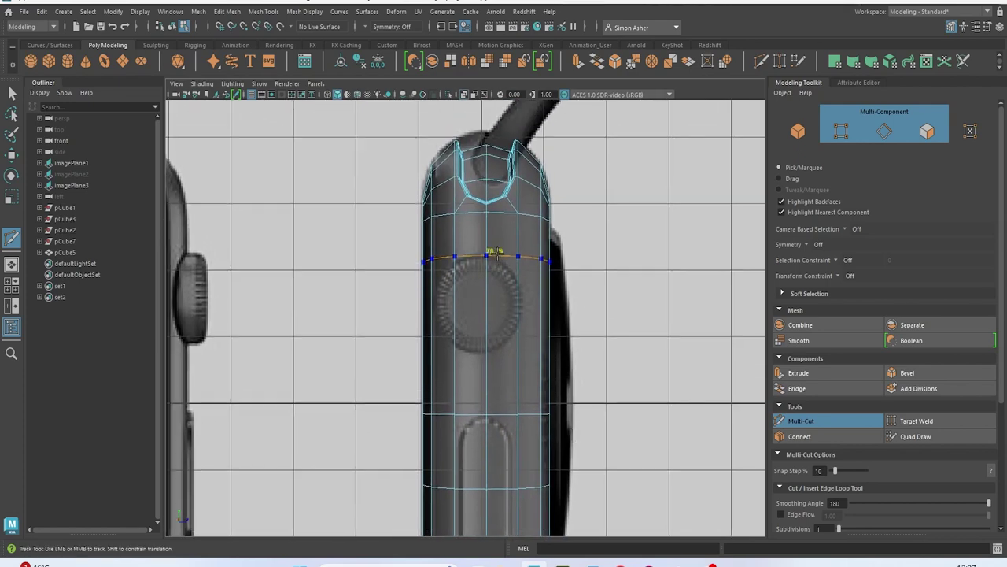
{"action": "left_click", "coordinate": [497, 250], "text": "ctrl"}
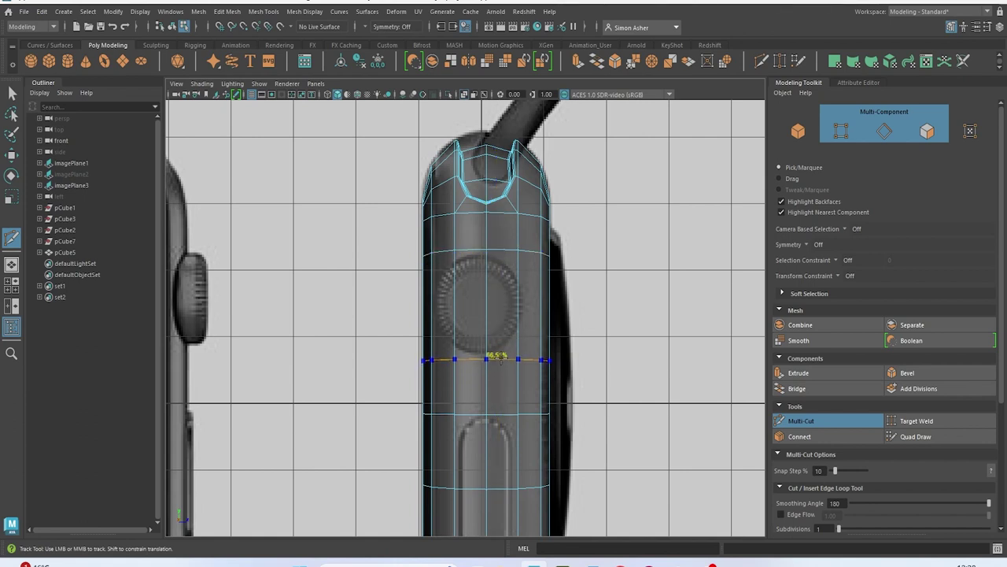
Extrude the two faces over the side button's upper half with an offset of 0.05
{"action": "middle_click_drag", "start_coordinate": [529, 399], "coordinate": [540, 194], "text": "alt"}
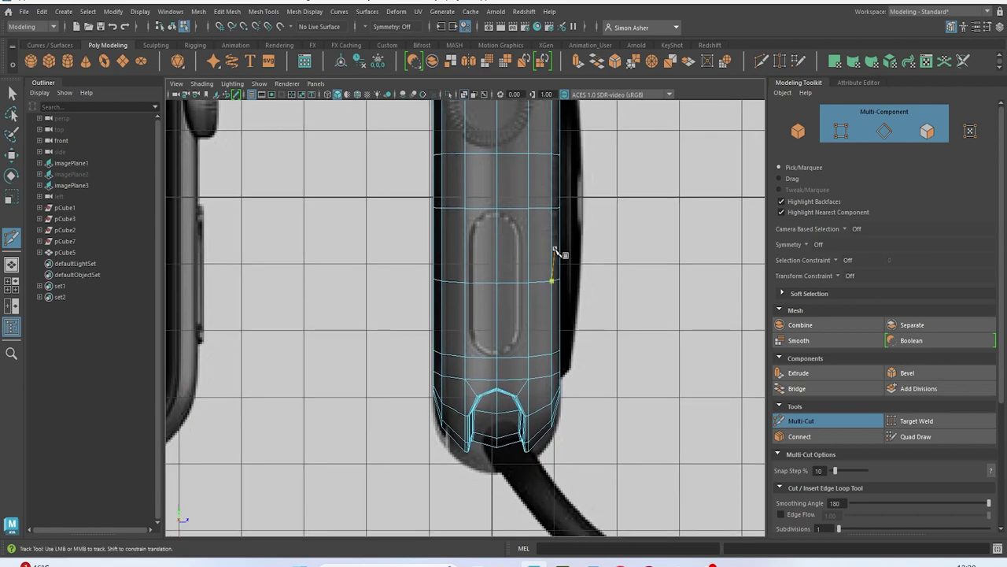
{"action": "key", "text": "w"}
{"action": "right_click_drag", "start_coordinate": [486, 239], "coordinate": [487, 257]}
{"action": "left_click", "coordinate": [521, 252]}
{"action": "left_click", "coordinate": [555, 233], "text": "shift"}
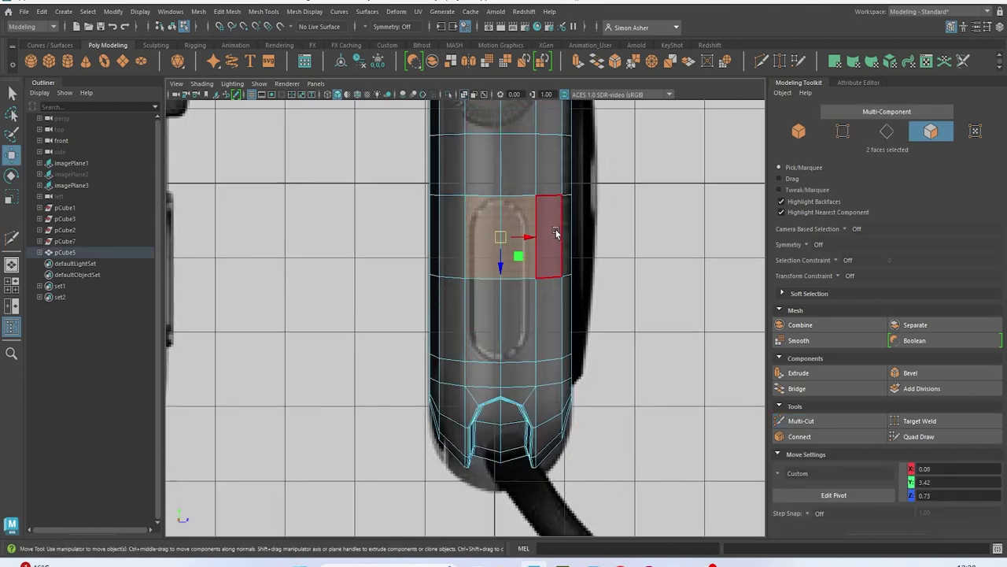
{"action": "key", "text": "ctrl+e"}
{"action": "left_click_drag", "start_coordinate": [670, 210], "coordinate": [675, 210]}
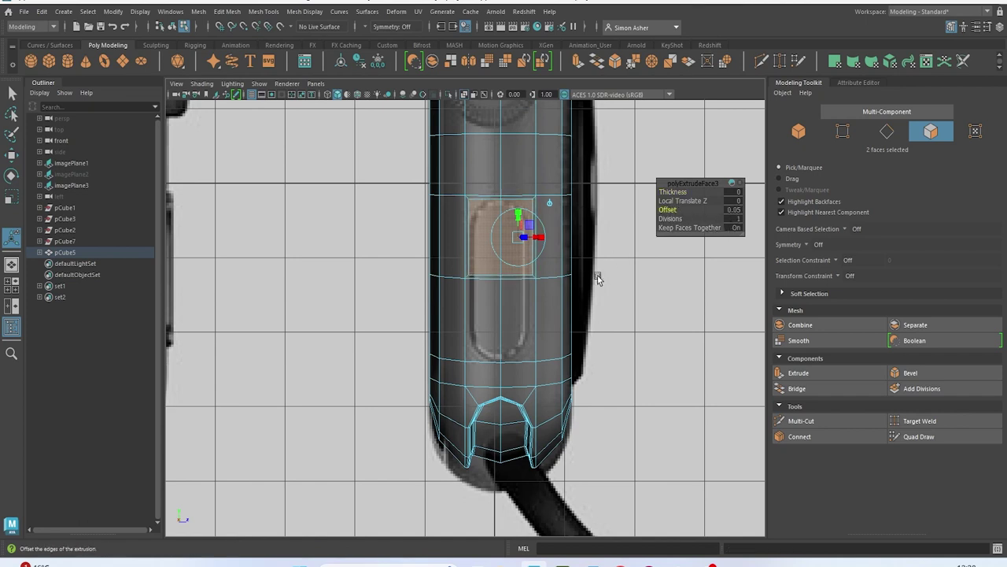
Extrude the two faces over the side button's lower half with an offset of 0.05
{"action": "left_click", "coordinate": [493, 328]}
{"action": "left_click", "coordinate": [519, 335], "text": "shift"}
{"action": "key", "text": "ctrl+e"}
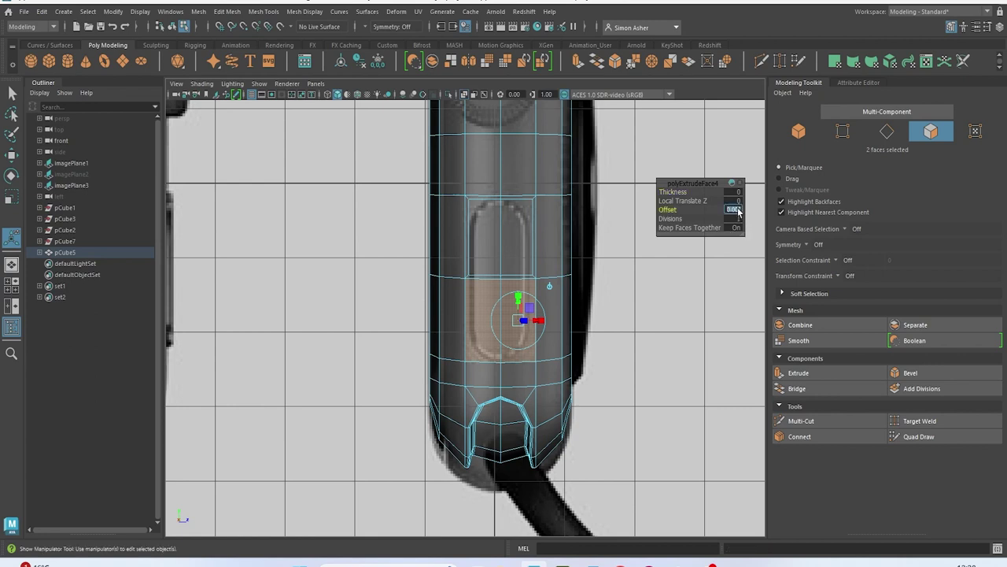
{"action": "key", "text": "Return"}
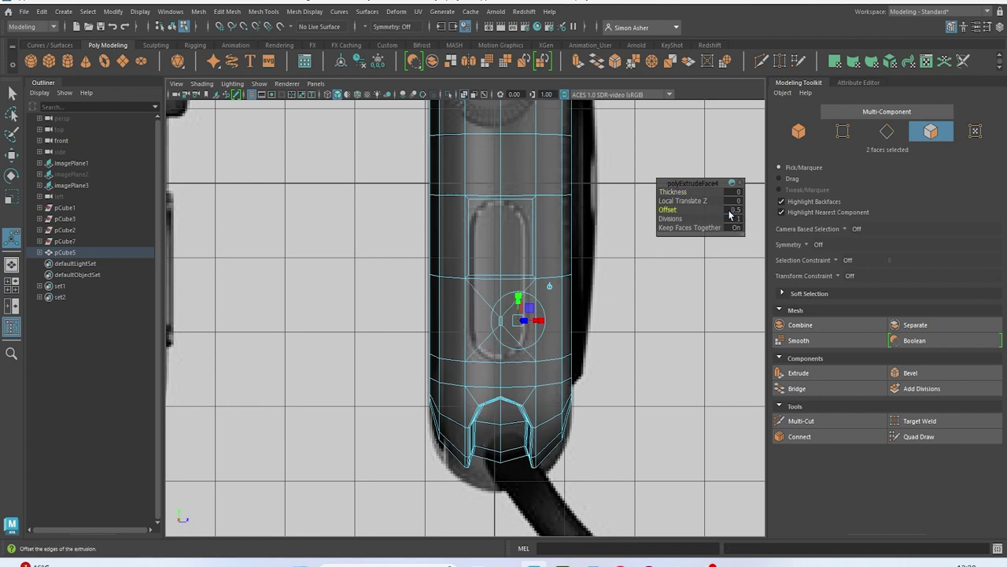
{"action": "key", "text": "Return"}
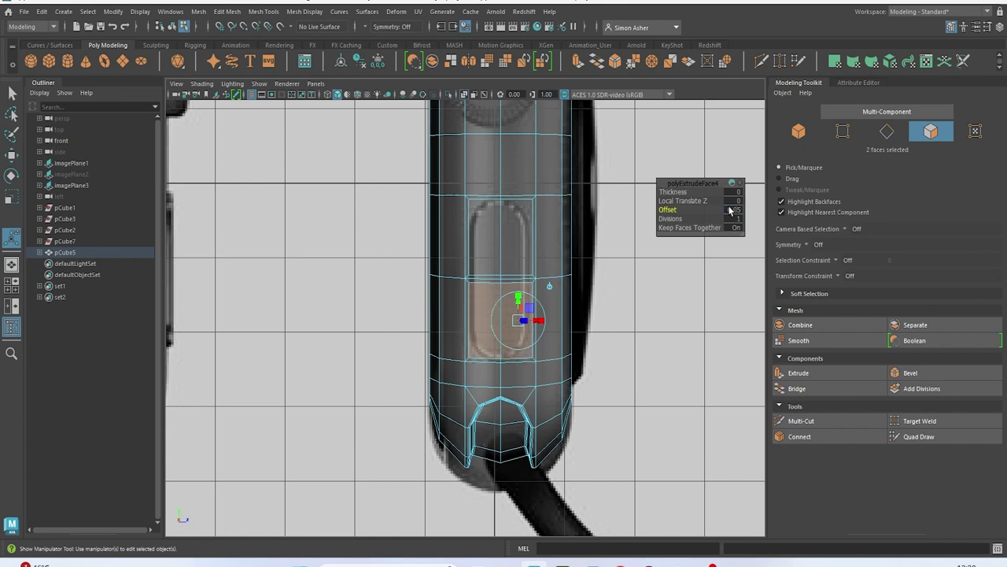
Select all four inset faces over the side button and apply Circularize to them
{"action": "left_click", "coordinate": [493, 259]}
{"action": "left_click", "coordinate": [514, 238], "text": "shift"}
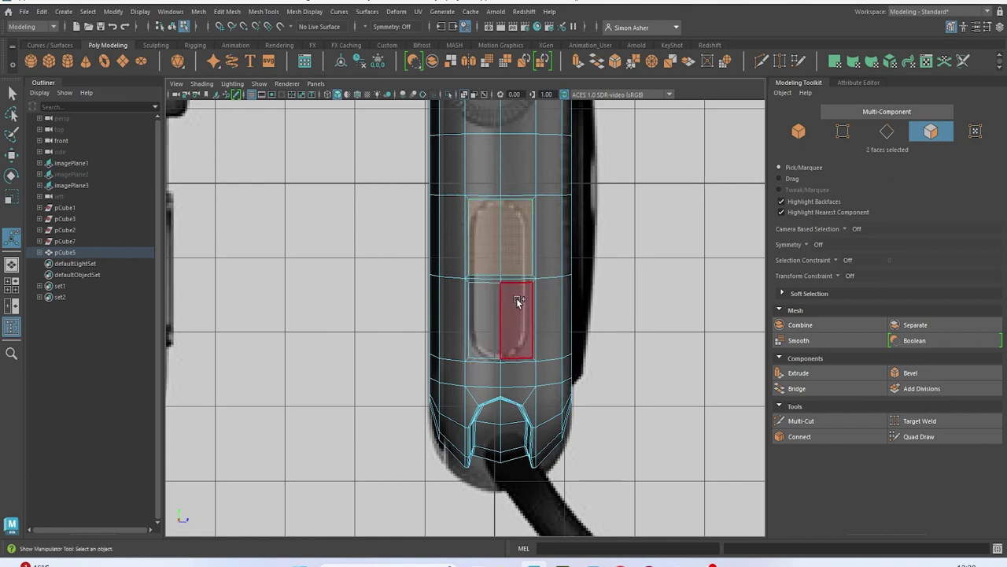
{"action": "left_click", "coordinate": [516, 297], "text": "shift"}
{"action": "left_click", "coordinate": [486, 308], "text": "shift"}
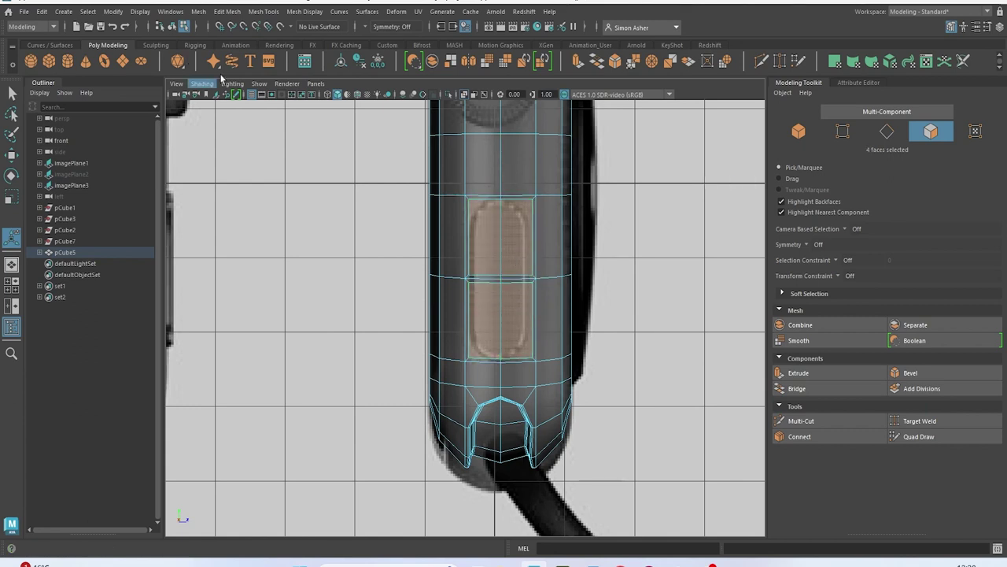
{"action": "left_click", "coordinate": [226, 11]}
{"action": "left_click", "coordinate": [256, 77]}
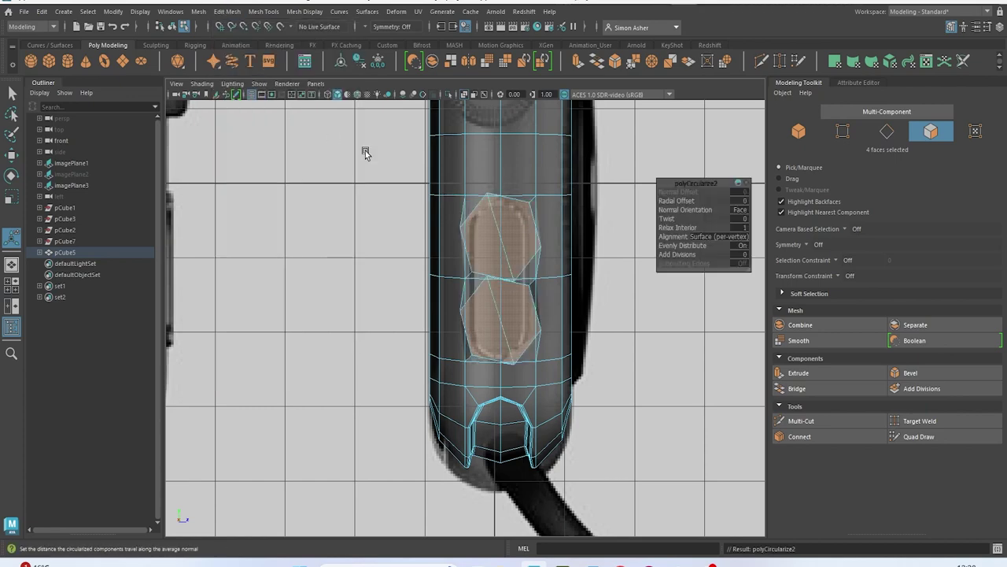
Set the Circularize radial offset to -0.13 and twist to -17.6 on the side button insets, and turn off X-ray shading
{"action": "middle_click_drag", "start_coordinate": [457, 192], "coordinate": [409, 190], "text": "alt"}
{"action": "right_click_drag", "start_coordinate": [408, 191], "coordinate": [607, 207], "text": "alt"}
{"action": "left_click_drag", "start_coordinate": [677, 201], "coordinate": [669, 203]}
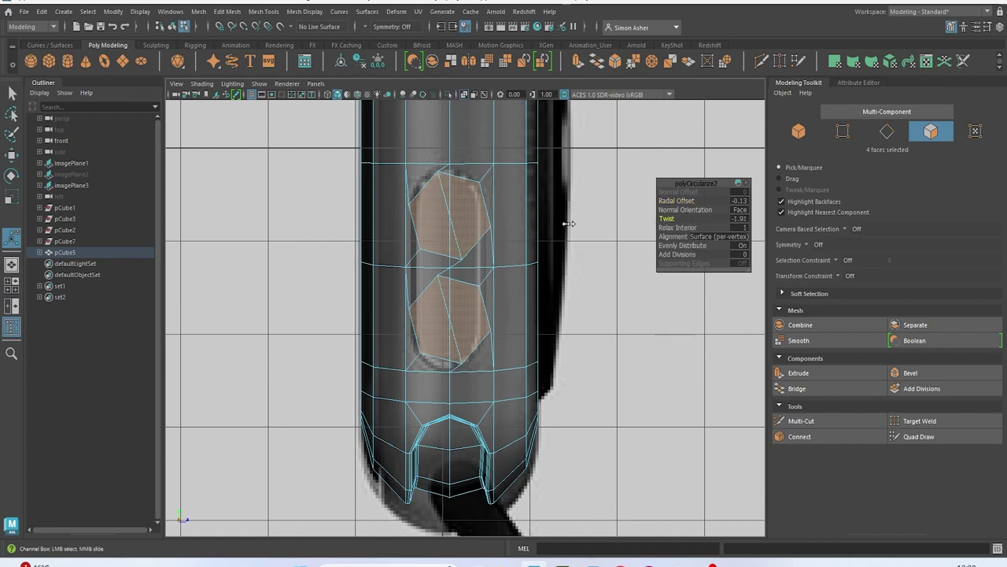
{"action": "middle_click_drag", "start_coordinate": [454, 229], "coordinate": [59, 251]}
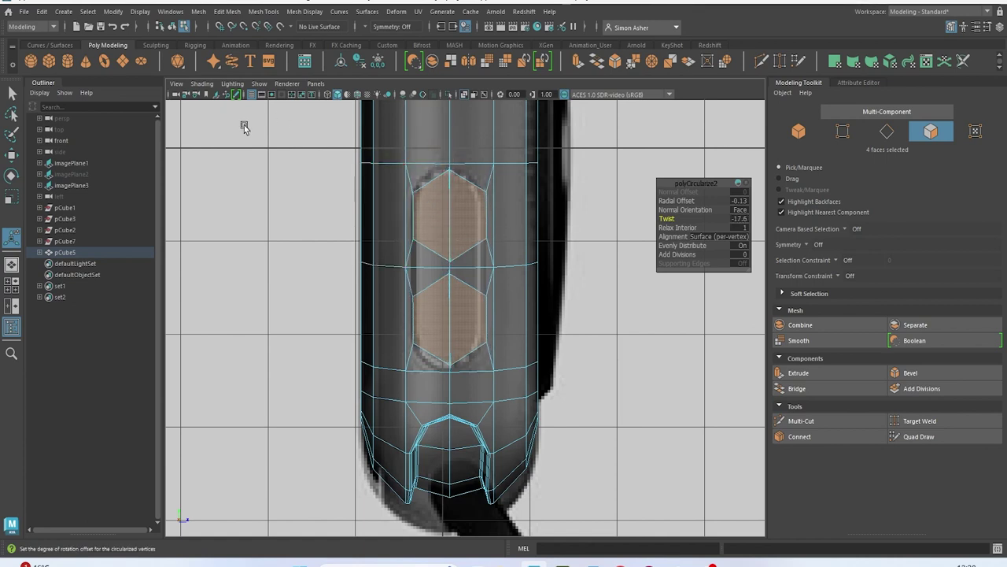
{"action": "left_click", "coordinate": [202, 84]}
{"action": "left_click", "coordinate": [241, 196]}
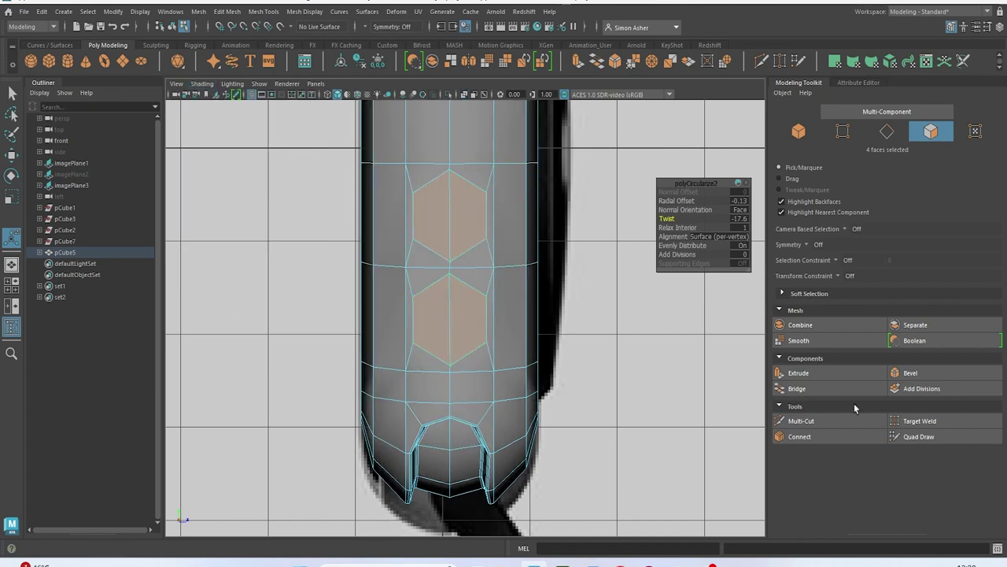
Cut straight edges with Multi-Cut joining the facing side corners of the two side button hexagons on both sides
{"action": "left_click", "coordinate": [802, 420]}
{"action": "right_click_drag", "start_coordinate": [457, 302], "coordinate": [477, 305], "text": "alt"}
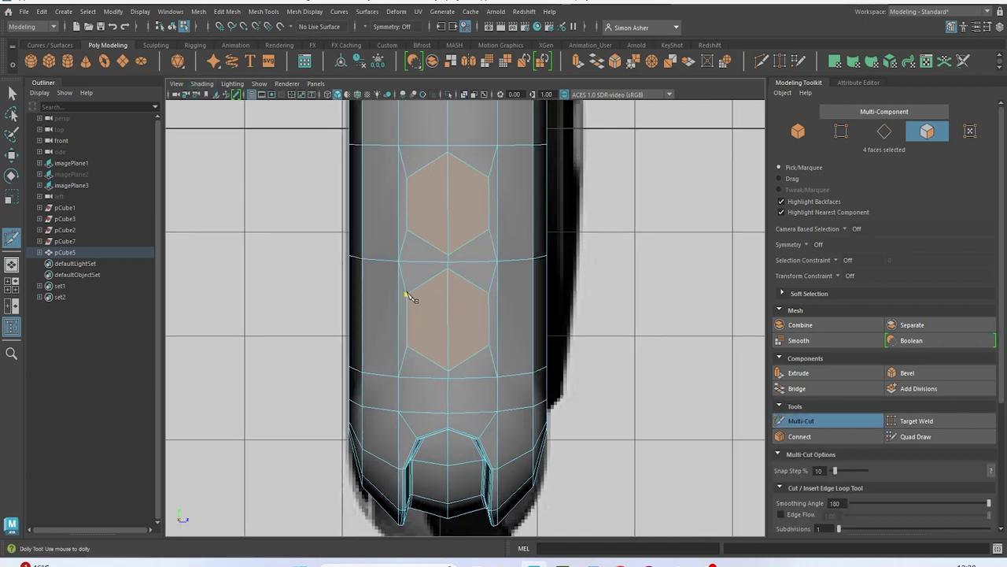
{"action": "right_click", "coordinate": [409, 234]}
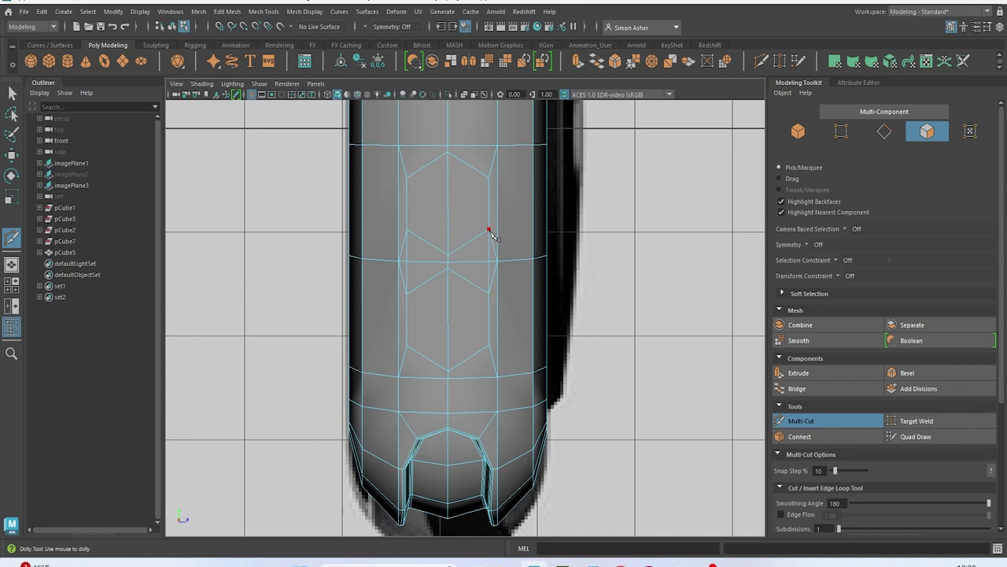
Delete the four slanted edges where the two side button hexagons face each other across the middle edge loop
{"action": "key", "text": "w"}
{"action": "right_click_drag", "start_coordinate": [467, 199], "coordinate": [457, 170]}
{"action": "scroll", "coordinate": [445, 236], "scroll_direction": "up", "scroll_amount": 3}
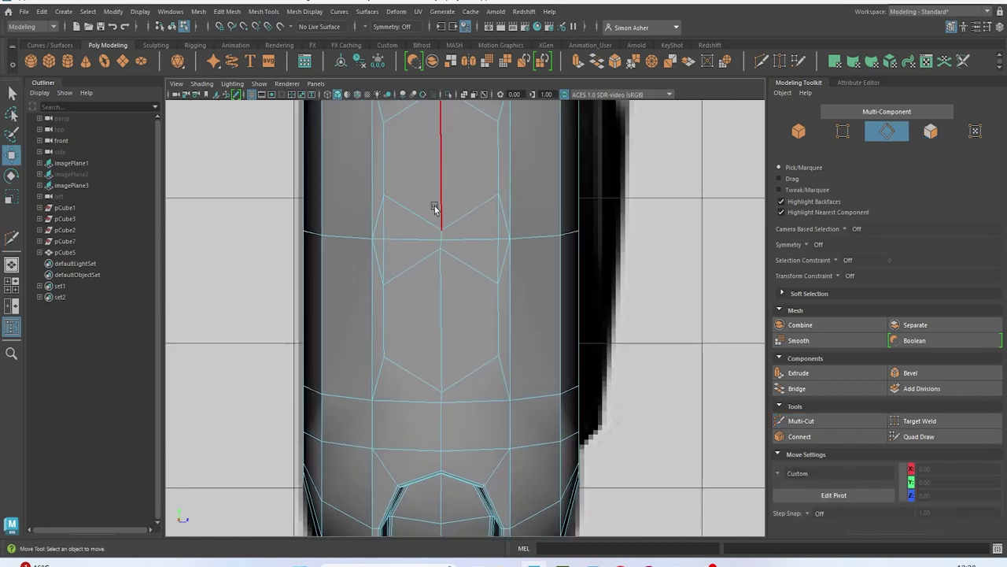
{"action": "left_click", "coordinate": [425, 220]}
{"action": "left_click", "coordinate": [458, 220], "text": "shift"}
{"action": "left_click", "coordinate": [466, 263], "text": "shift"}
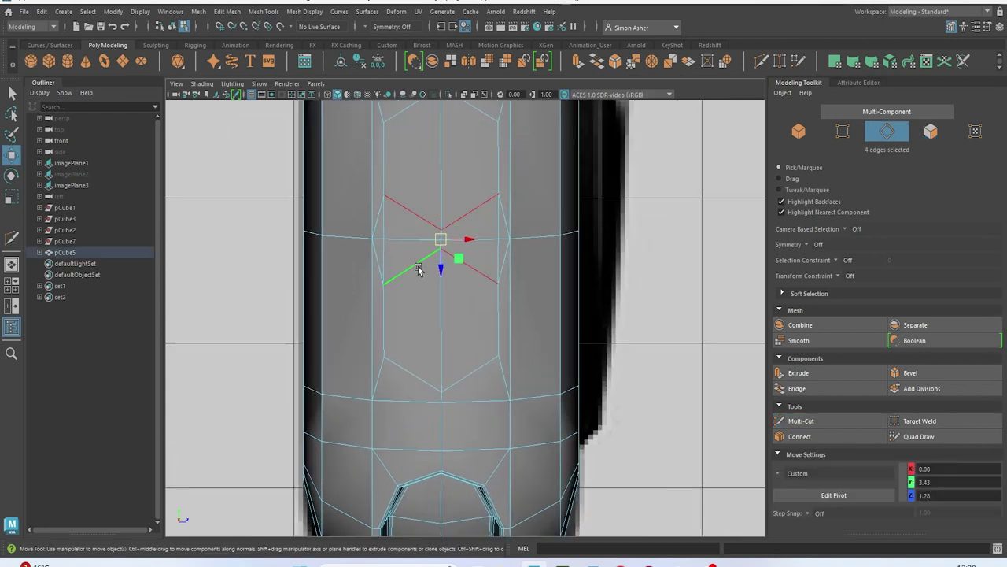
{"action": "key", "text": "ctrl+Delete"}
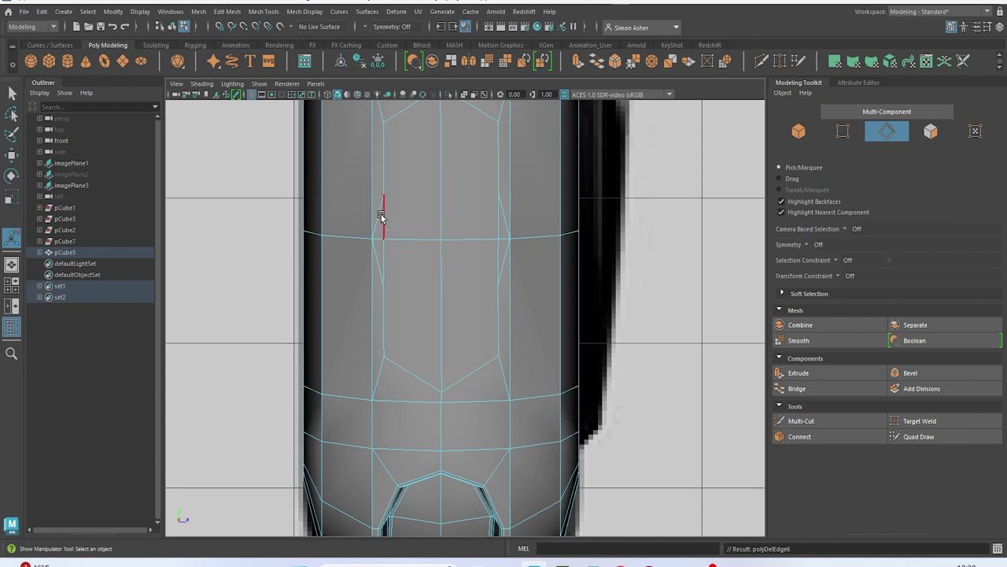
Delete the short slanted edges on both sides of the side button outline at its middle loop
{"action": "left_click", "coordinate": [381, 216]}
{"action": "key", "text": "ctrl+Delete"}
{"action": "left_click", "coordinate": [503, 212]}
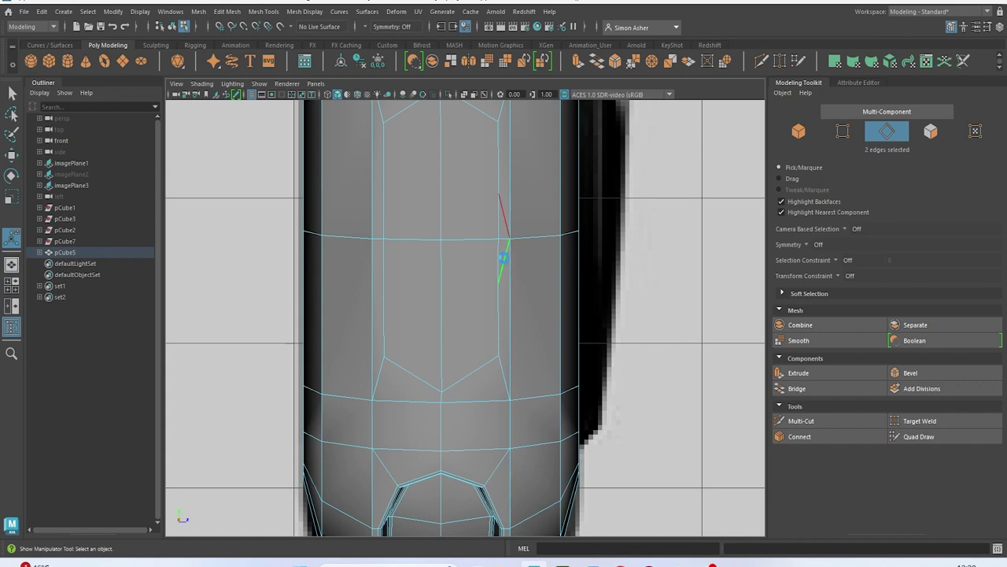
{"action": "key", "text": "ctrl+Delete"}
Turn on X-ray shading and switch to face selection around the crown
{"action": "right_click_drag", "start_coordinate": [452, 167], "coordinate": [403, 169]}
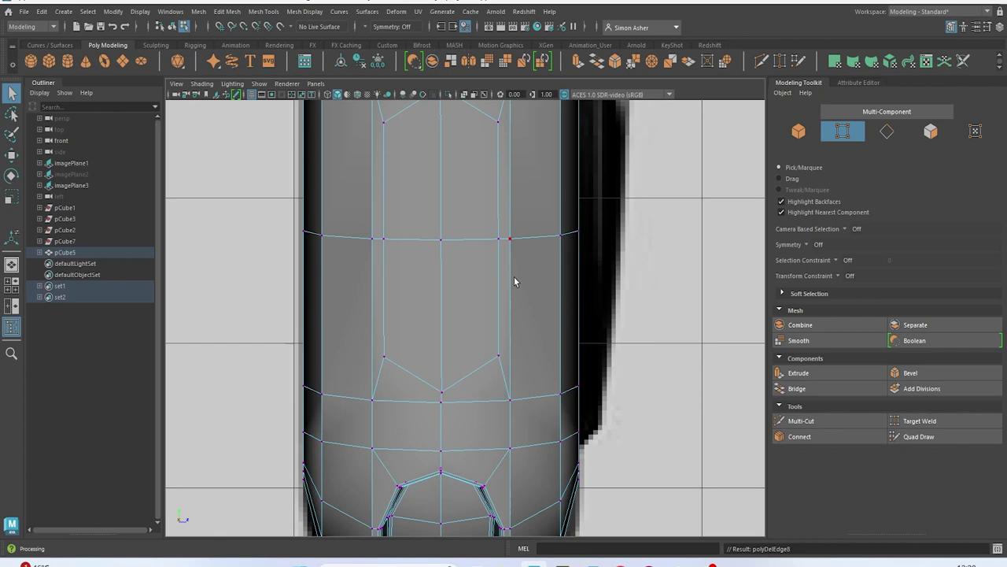
{"action": "scroll", "coordinate": [508, 278], "scroll_direction": "down", "scroll_amount": 6}
{"action": "scroll", "coordinate": [501, 279], "scroll_direction": "up", "scroll_amount": 3}
{"action": "middle_click_drag", "start_coordinate": [471, 260], "coordinate": [461, 404], "text": "alt"}
{"action": "left_click", "coordinate": [196, 85]}
{"action": "left_click", "coordinate": [225, 196]}
{"action": "middle_click_drag", "start_coordinate": [394, 245], "coordinate": [404, 323], "text": "alt"}
{"action": "scroll", "coordinate": [441, 299], "scroll_direction": "up", "scroll_amount": 1}
{"action": "right_click_drag", "start_coordinate": [445, 250], "coordinate": [443, 266]}
Extrude the four case faces over the crown with an offset of 0.15
{"action": "left_click_drag", "start_coordinate": [410, 279], "coordinate": [438, 297]}
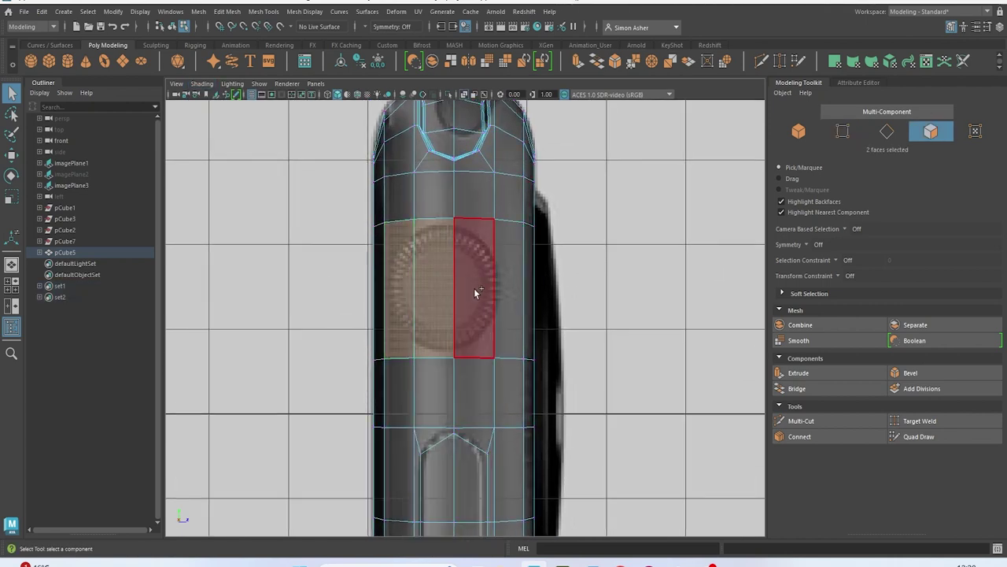
{"action": "left_click", "coordinate": [476, 292], "text": "shift"}
{"action": "left_click", "coordinate": [507, 287], "text": "shift"}
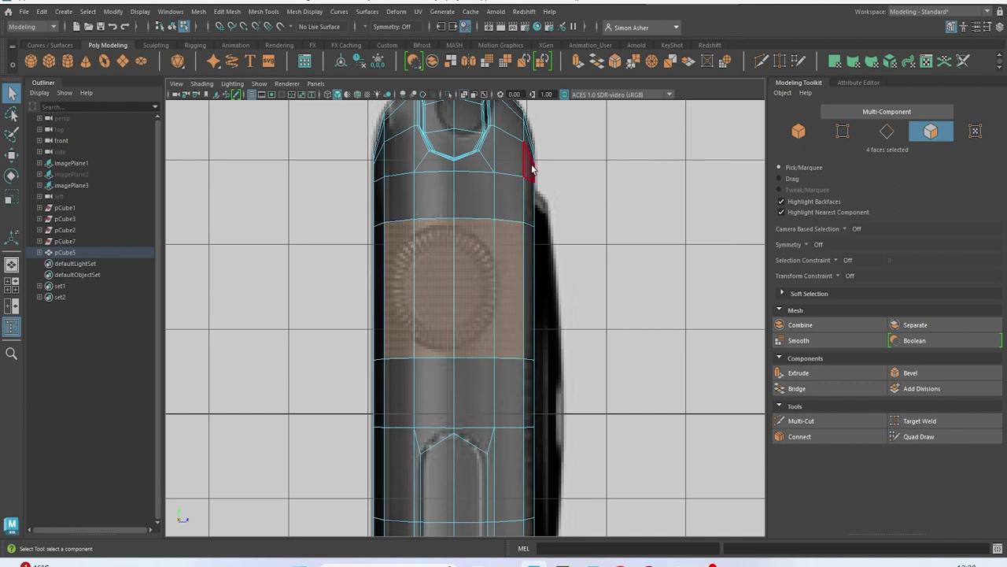
{"action": "key", "text": "ctrl+e"}
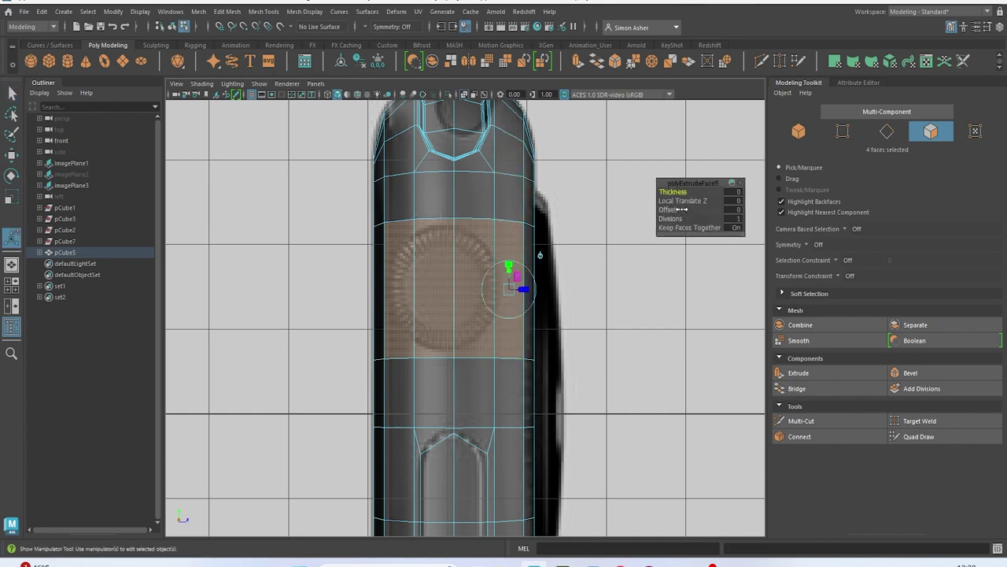
{"action": "left_click_drag", "start_coordinate": [675, 209], "coordinate": [680, 212]}
Try Circularize on the four inset crown faces with a radial offset of -0.45, and undo it along with the inset offset
{"action": "left_click", "coordinate": [228, 11]}
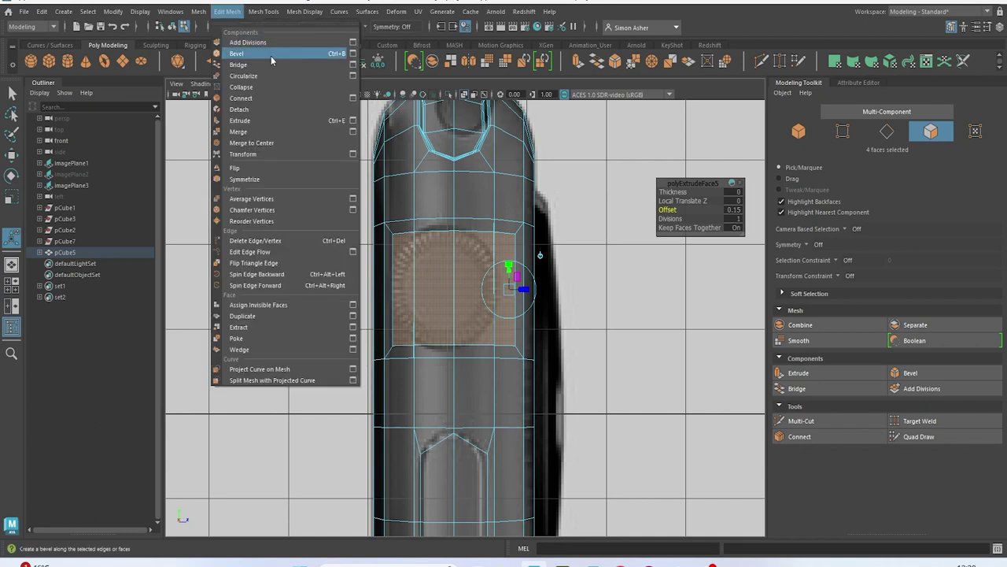
{"action": "left_click", "coordinate": [284, 76]}
{"action": "left_click_drag", "start_coordinate": [686, 204], "coordinate": [663, 201]}
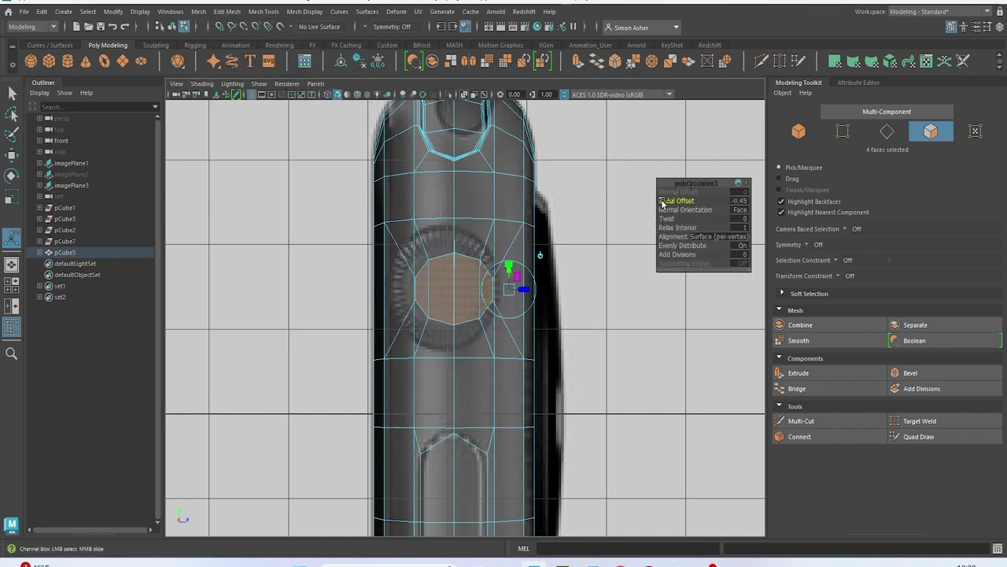
{"action": "key", "text": "ctrl+z"}
{"action": "key", "text": "ctrl+z"}
{"action": "key", "text": "ctrl+z"}
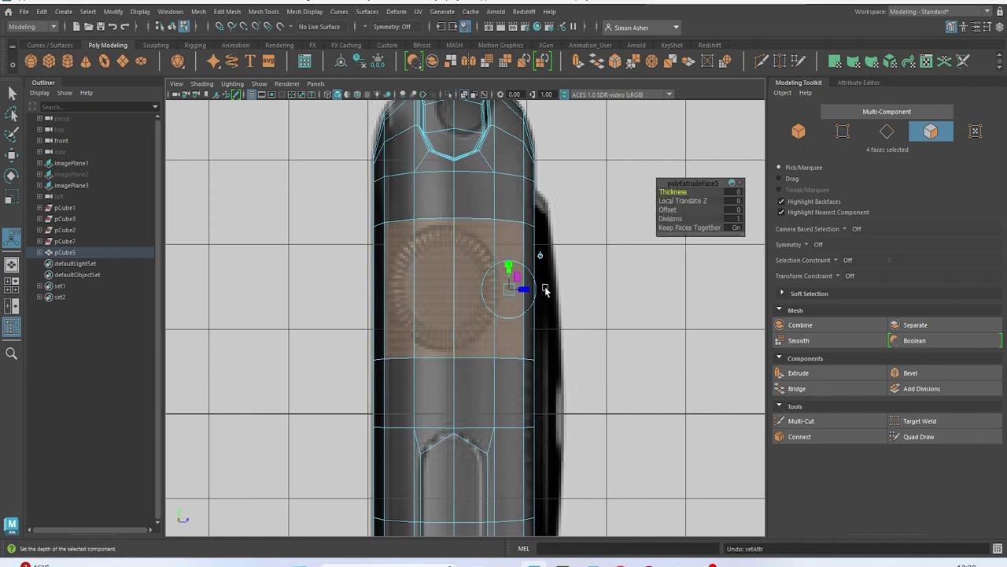
Select only the three faces covering the crown reference and extrude them with an offset of 0.18
{"action": "left_click", "coordinate": [480, 265]}
{"action": "left_click", "coordinate": [444, 274], "text": "shift"}
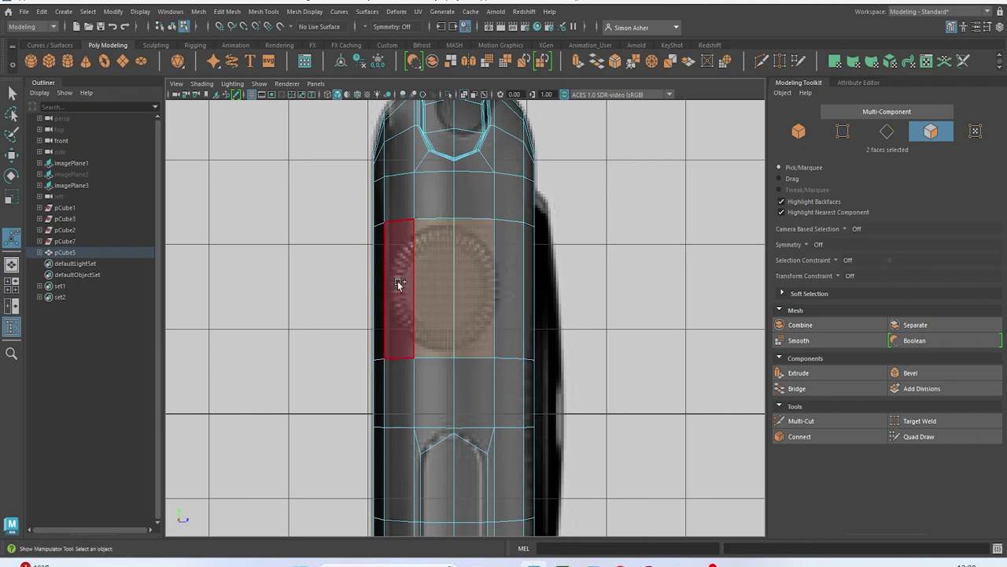
{"action": "left_click", "coordinate": [398, 281], "text": "shift"}
{"action": "key", "text": "ctrl+e"}
{"action": "left_click_drag", "start_coordinate": [668, 209], "coordinate": [685, 211]}
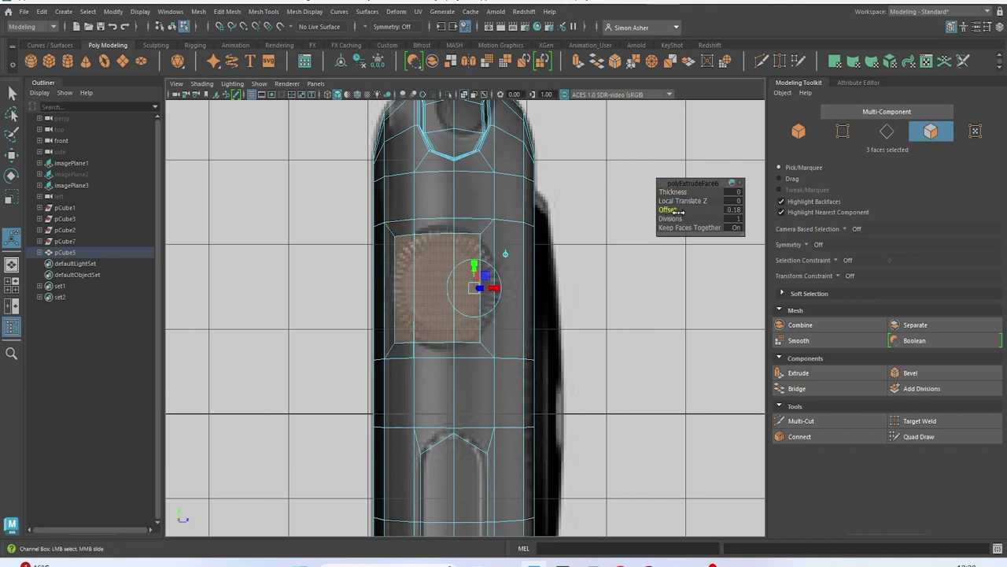
Try Circularize on the three-face crown inset without X-ray shading, and undo it together with the extrusion
{"action": "left_click", "coordinate": [226, 11]}
{"action": "left_click", "coordinate": [270, 76]}
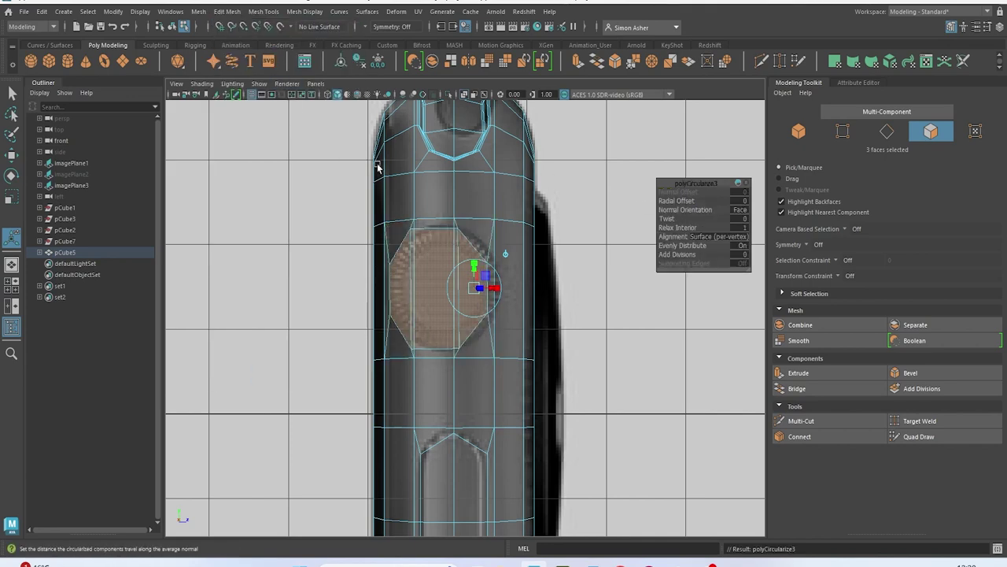
{"action": "left_click", "coordinate": [202, 83]}
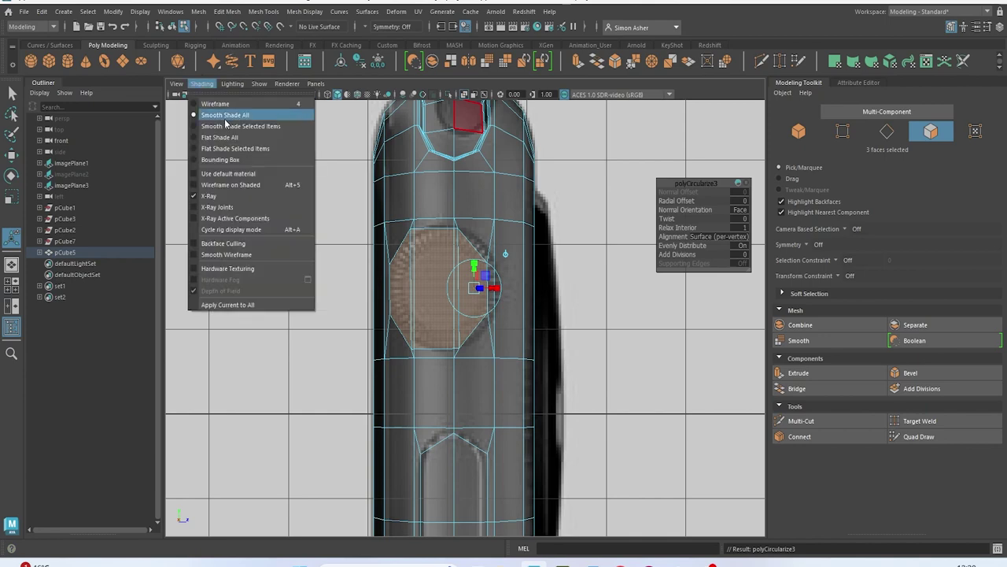
{"action": "left_click", "coordinate": [244, 196]}
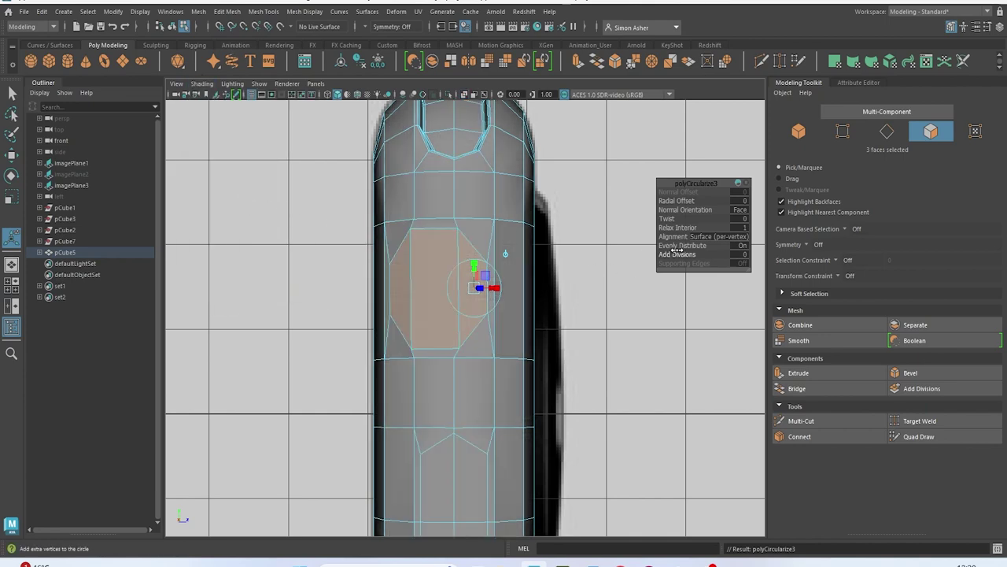
{"action": "key", "text": "ctrl+z"}
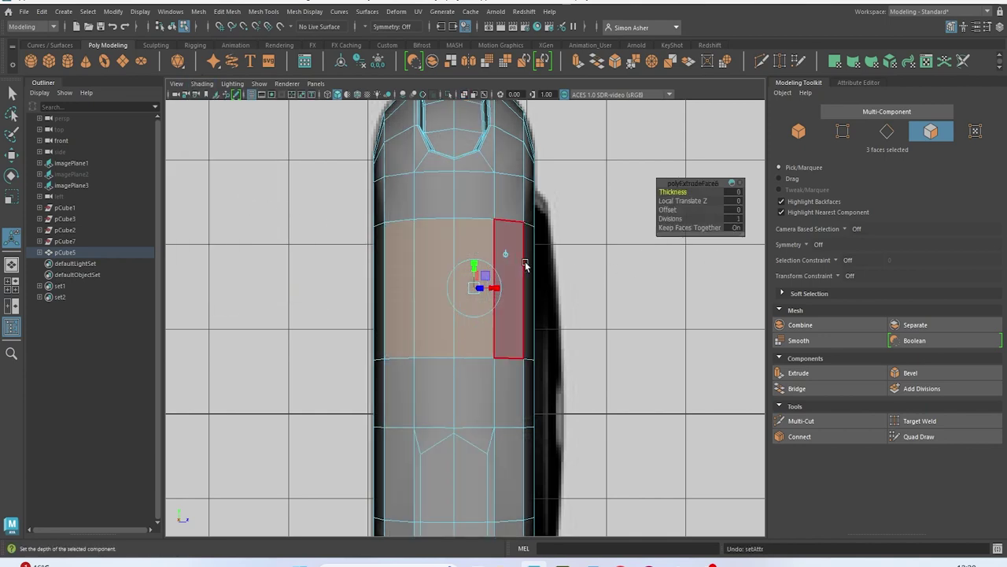
{"action": "key", "text": "ctrl+z"}
{"action": "key", "text": "ctrl+z"}
{"action": "key", "text": "ctrl+z"}
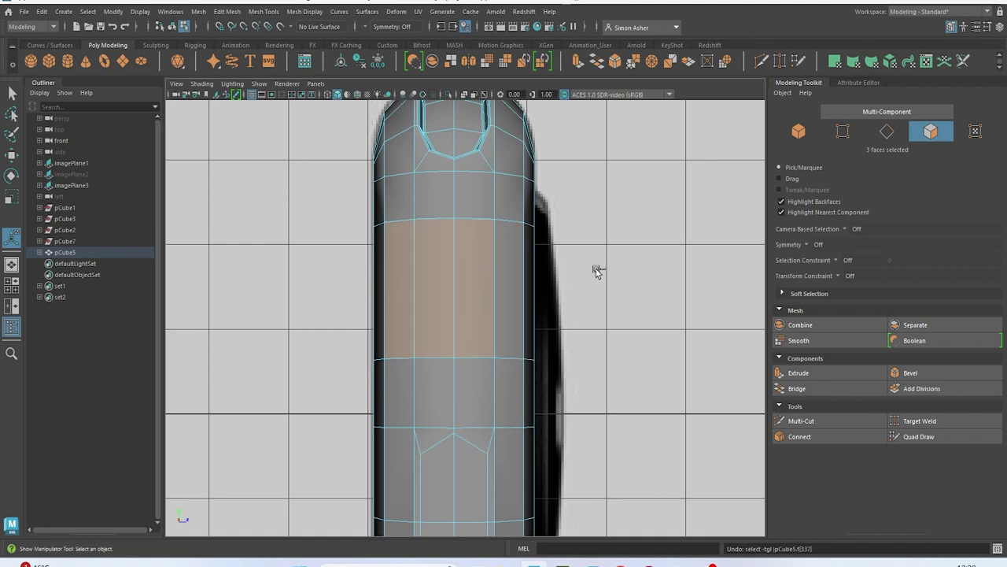
Add the neighbouring face to the crown selection and try Circularize on it without an inset, undoing the operation
{"action": "left_click", "coordinate": [509, 263], "text": "shift"}
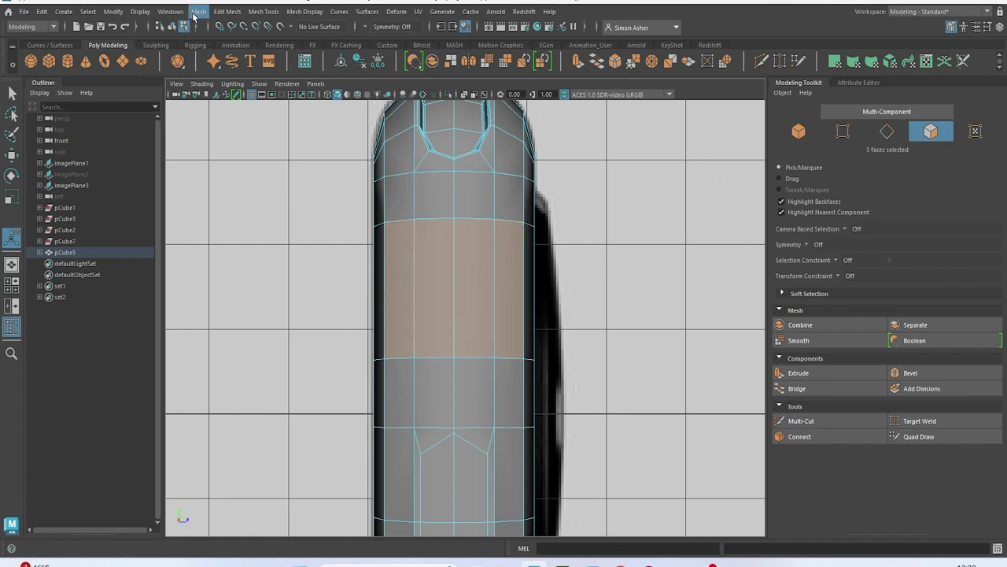
{"action": "left_click", "coordinate": [227, 11]}
{"action": "left_click", "coordinate": [251, 75]}
{"action": "key", "text": "ctrl+z"}
In the perspective view, reduce the selection to the four faces over the crown and extrude them with an offset of 0.19
{"action": "key", "text": "space"}
{"action": "left_click_drag", "start_coordinate": [598, 244], "coordinate": [862, 197]}
{"action": "left_click", "coordinate": [472, 302], "text": "ctrl"}
{"action": "left_click_drag", "start_coordinate": [598, 275], "coordinate": [392, 302], "text": "alt"}
{"action": "scroll", "coordinate": [391, 302], "scroll_direction": "up", "scroll_amount": 2}
{"action": "key", "text": "ctrl+e"}
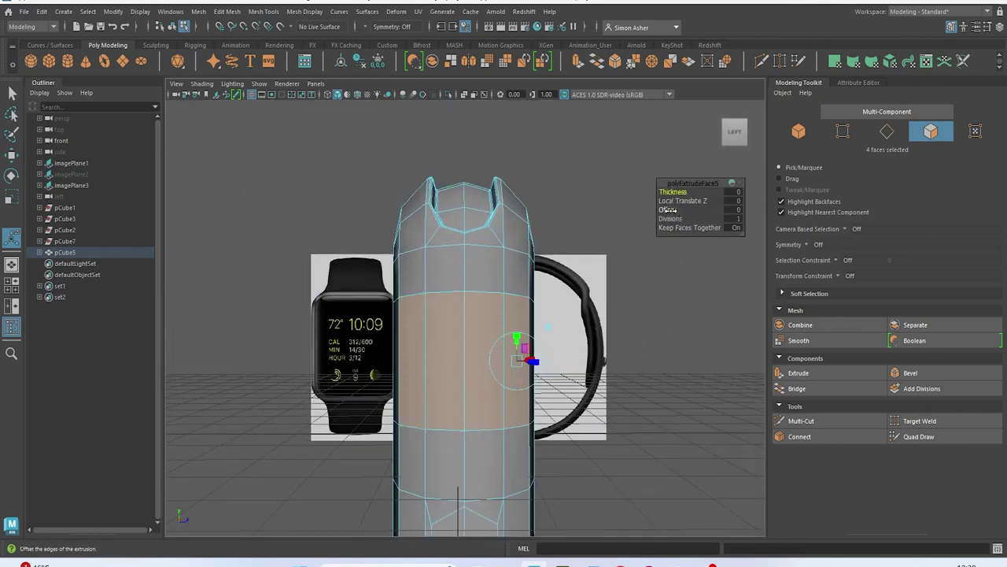
{"action": "left_click_drag", "start_coordinate": [668, 210], "coordinate": [682, 212]}
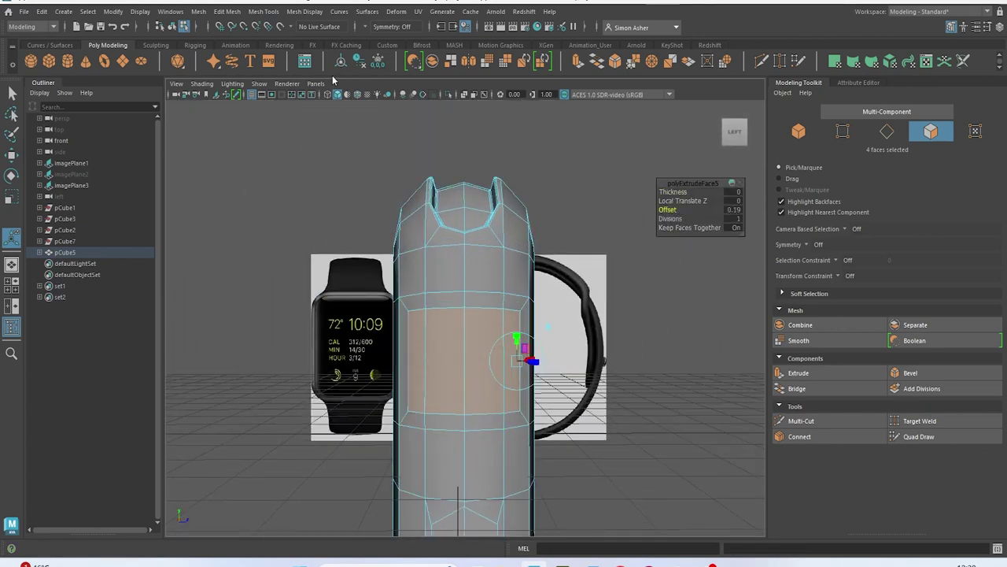
Circularize the four inset crown faces with a radial offset of -0.17
{"action": "left_click", "coordinate": [228, 11]}
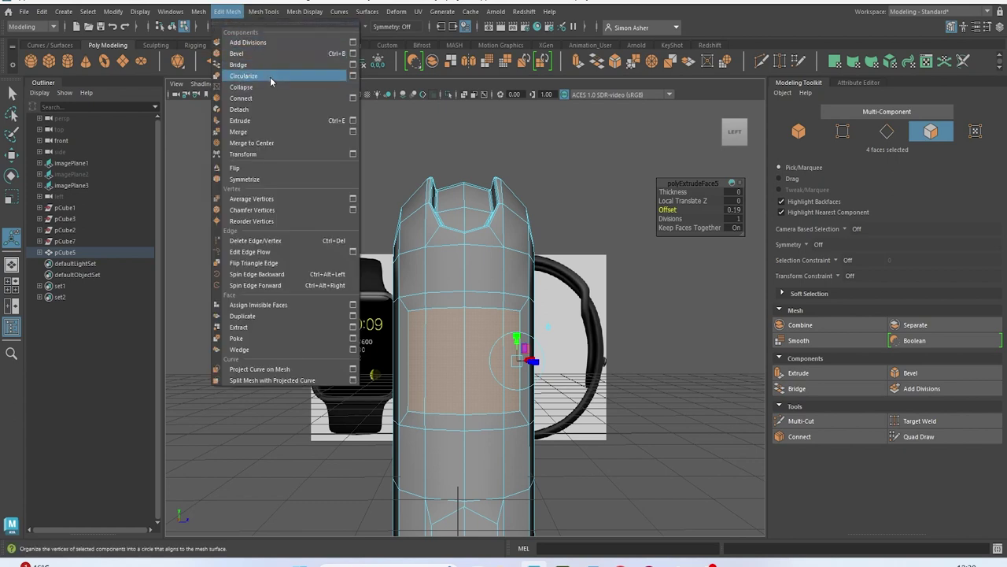
{"action": "left_click", "coordinate": [270, 76]}
{"action": "left_click_drag", "start_coordinate": [690, 201], "coordinate": [677, 201]}
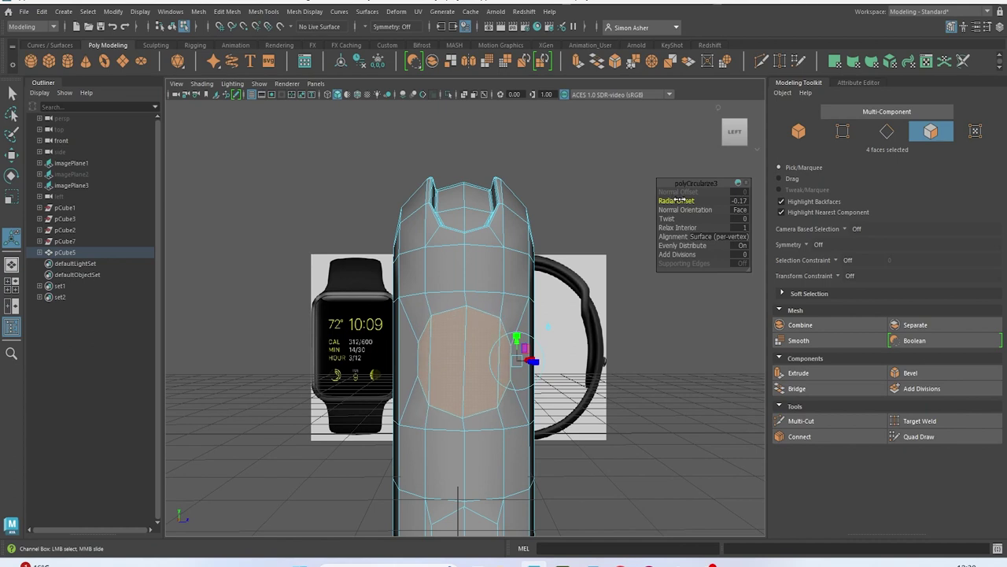
Compare the circularized crown inset with the side reference image using X-ray shading
{"action": "key", "text": "space"}
{"action": "left_click_drag", "start_coordinate": [316, 145], "coordinate": [269, 131]}
{"action": "left_click", "coordinate": [202, 84]}
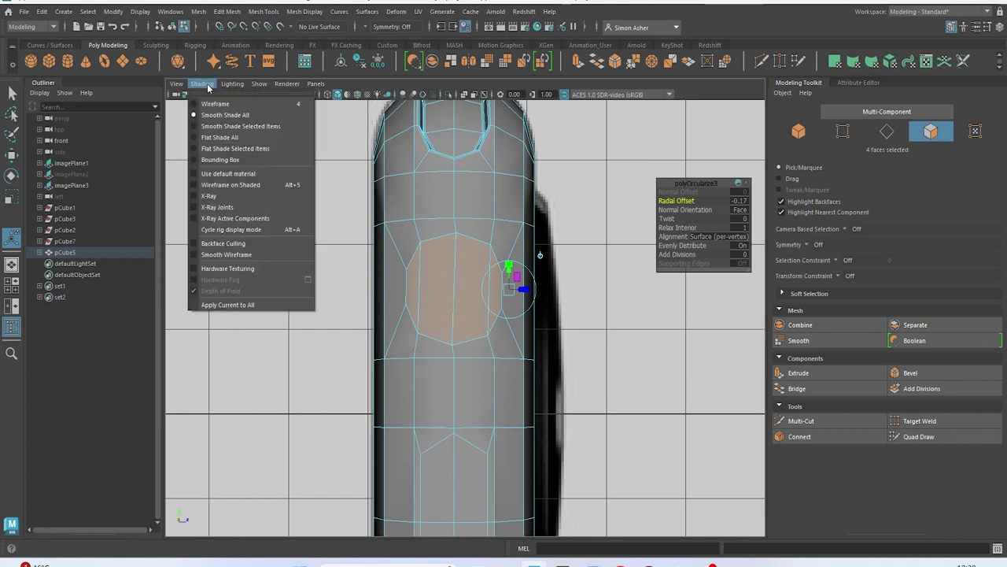
{"action": "left_click", "coordinate": [242, 196]}
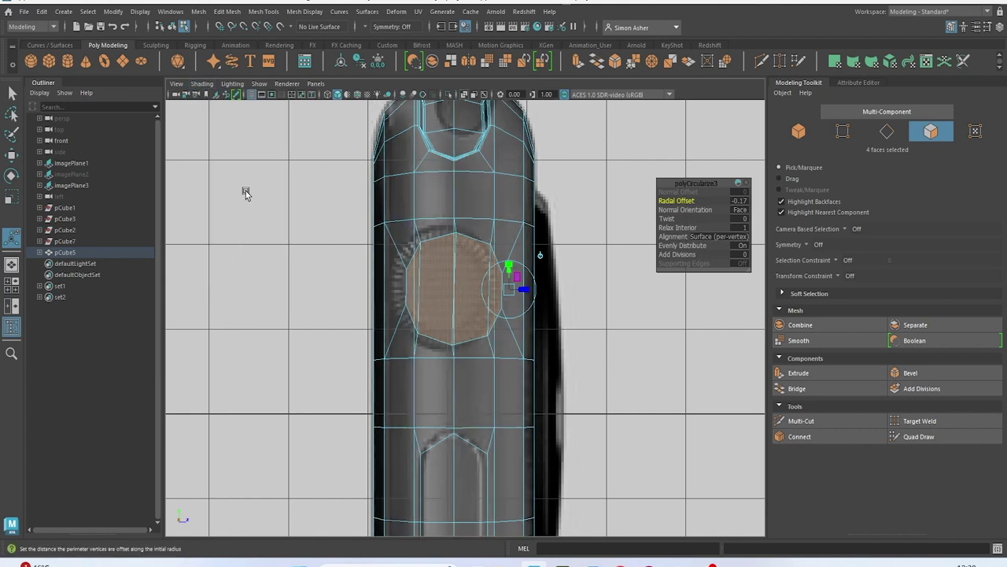
{"action": "left_click", "coordinate": [202, 84]}
{"action": "left_click", "coordinate": [232, 194]}
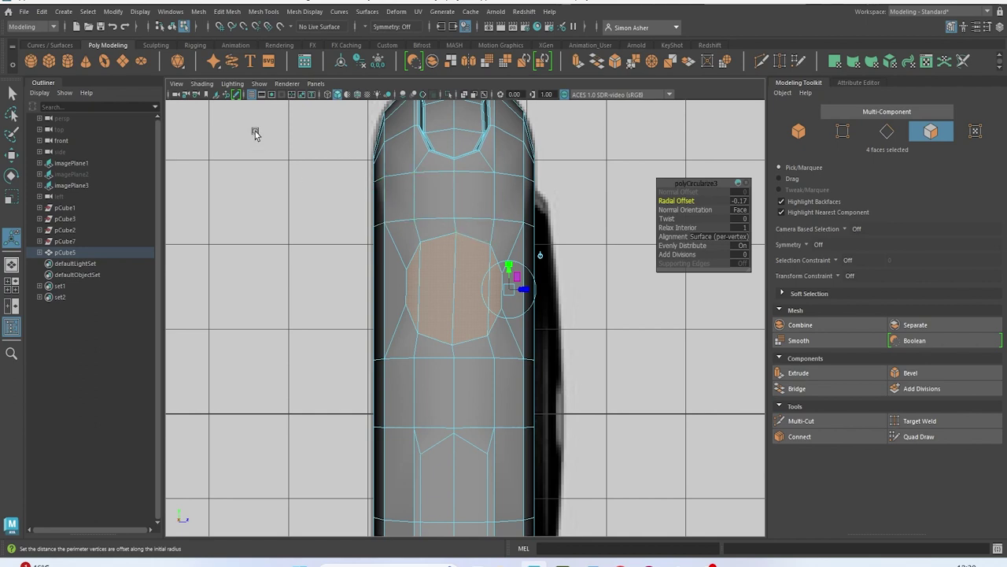
In the perspective view, select the four circular crown faces and the four side-button faces on the case's side
{"action": "key", "text": "space"}
{"action": "left_click_drag", "start_coordinate": [288, 171], "coordinate": [326, 180]}
{"action": "scroll", "coordinate": [333, 189], "scroll_direction": "down", "scroll_amount": 5}
{"action": "scroll", "coordinate": [418, 284], "scroll_direction": "up", "scroll_amount": 3}
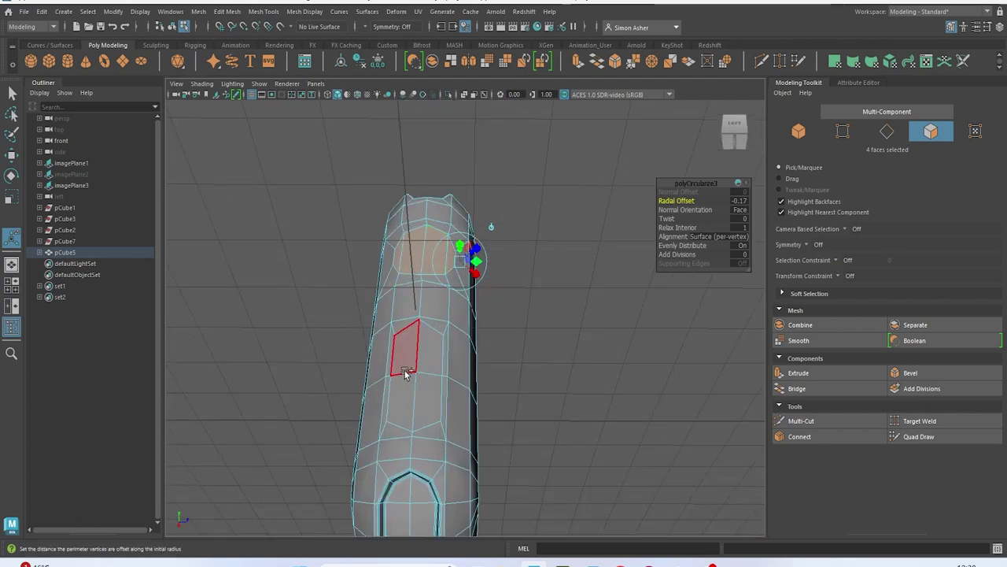
{"action": "left_click", "coordinate": [430, 363], "text": "shift"}
{"action": "left_click", "coordinate": [603, 310]}
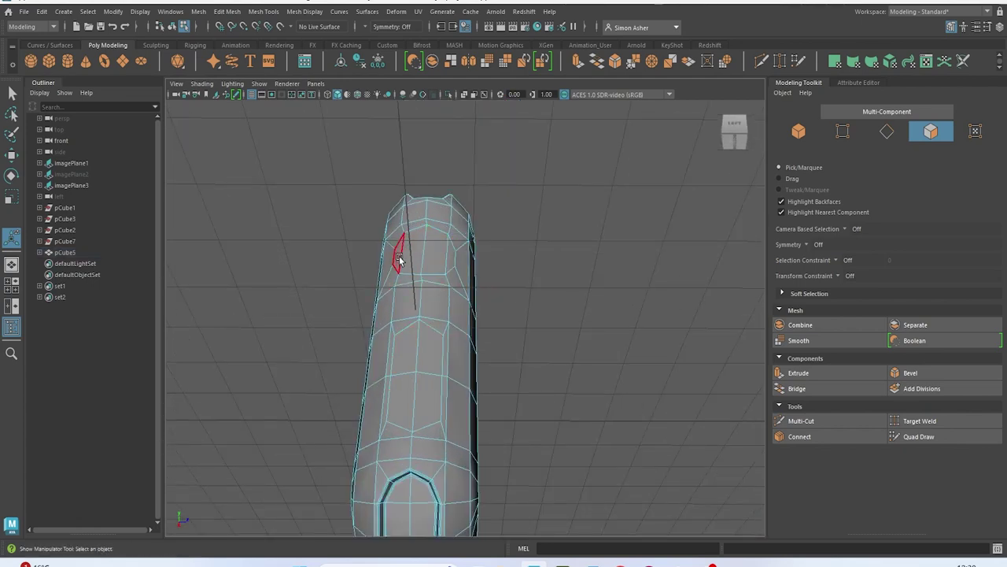
{"action": "left_click", "coordinate": [400, 259]}
{"action": "left_click", "coordinate": [411, 258], "text": "shift"}
{"action": "left_click", "coordinate": [433, 259], "text": "shift"}
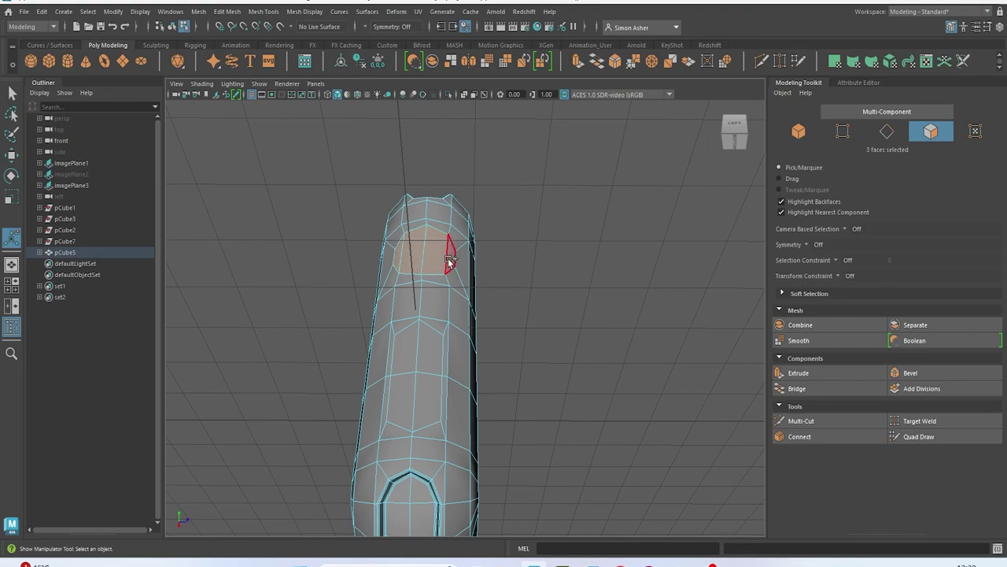
{"action": "left_click", "coordinate": [441, 344], "text": "shift"}
{"action": "left_click", "coordinate": [404, 366], "text": "shift"}
{"action": "left_click", "coordinate": [407, 399], "text": "shift"}
{"action": "left_click", "coordinate": [430, 403], "text": "shift"}
{"action": "left_click", "coordinate": [456, 405], "text": "shift"}
{"action": "left_click_drag", "start_coordinate": [457, 404], "coordinate": [497, 426], "text": "alt"}
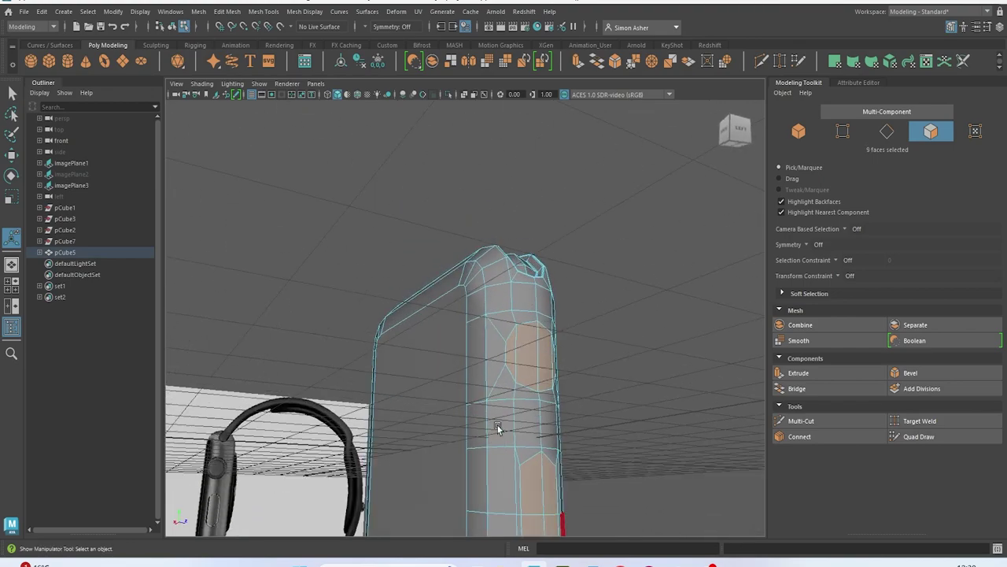
Extrude the selected crown and side-button faces inward to form recesses in the case's side
{"action": "key", "text": "w"}
{"action": "left_click_drag", "start_coordinate": [438, 417], "coordinate": [540, 346], "text": "alt"}
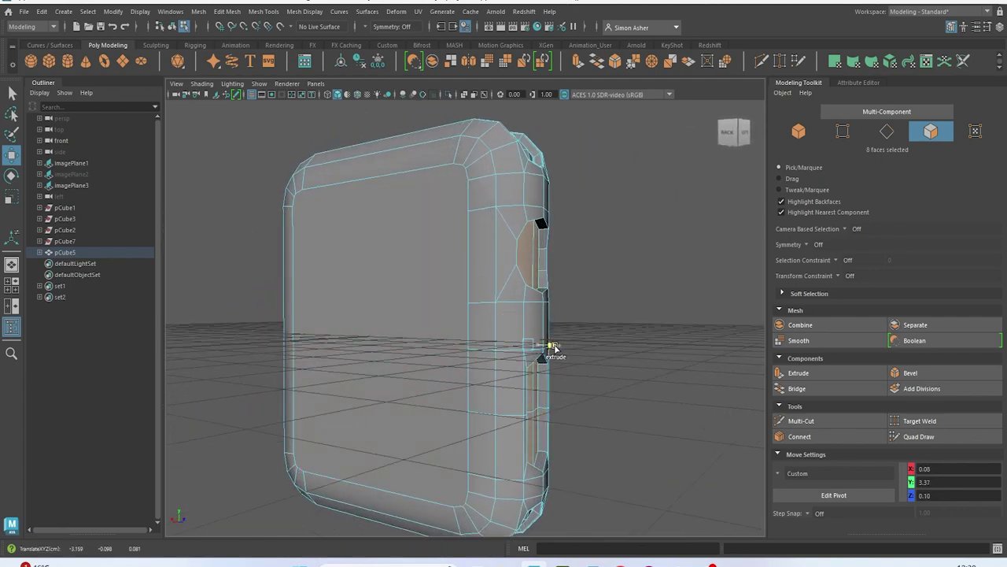
{"action": "left_click_drag", "start_coordinate": [551, 348], "coordinate": [494, 314], "text": "alt"}
{"action": "scroll", "coordinate": [494, 314], "scroll_direction": "up", "scroll_amount": 3}
{"action": "middle_click_drag", "start_coordinate": [465, 283], "coordinate": [515, 323], "text": "alt"}
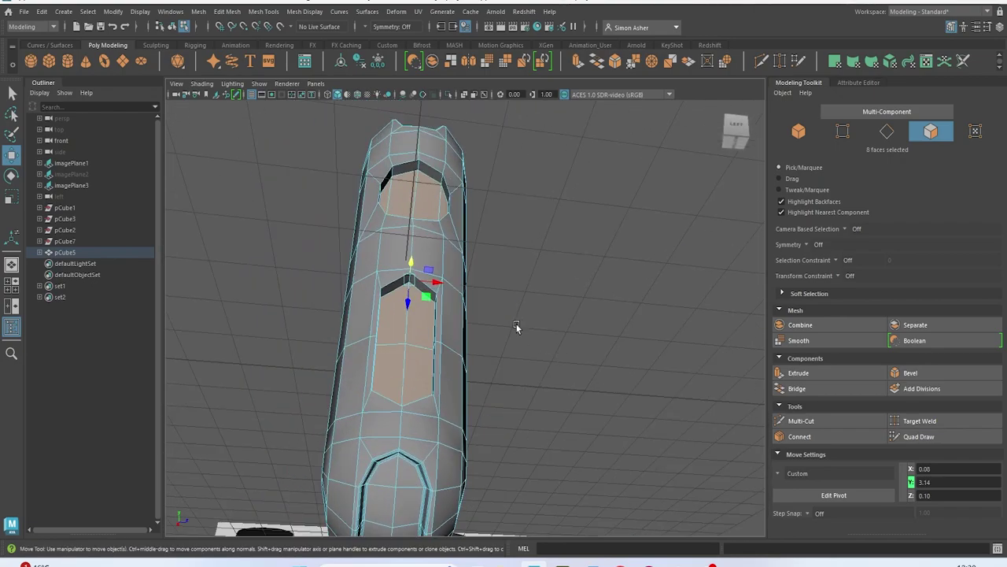
{"action": "middle_click_drag", "start_coordinate": [488, 253], "coordinate": [515, 301], "text": "alt"}
{"action": "scroll", "coordinate": [514, 301], "scroll_direction": "up", "scroll_amount": 2}
Select the edge loops bounding the crown recess and the side-button recess
{"action": "right_click_drag", "start_coordinate": [552, 175], "coordinate": [555, 140]}
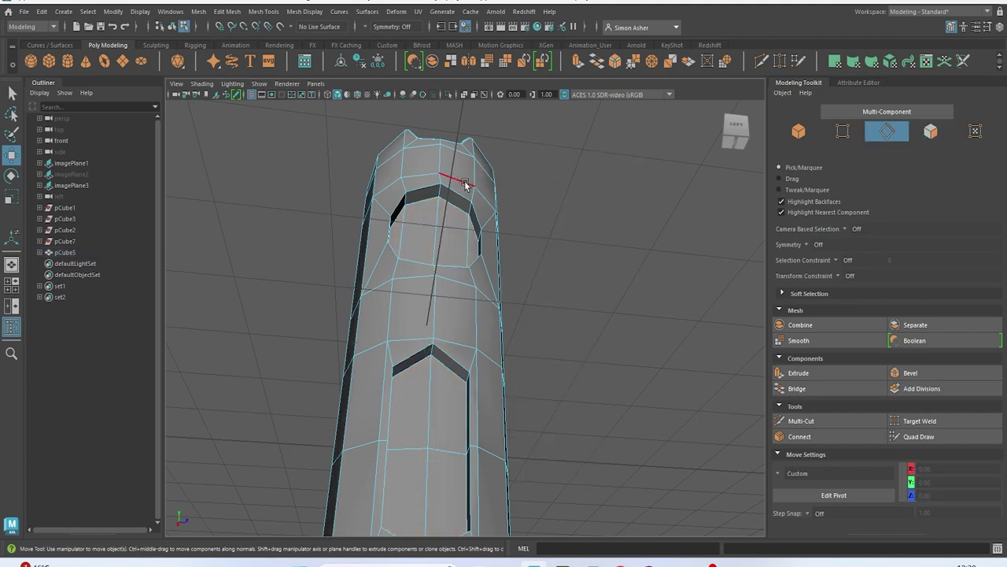
{"action": "double_click", "coordinate": [455, 190]}
{"action": "left_click_drag", "start_coordinate": [489, 299], "coordinate": [422, 290], "text": "alt"}
{"action": "double_click", "coordinate": [441, 229], "text": "shift"}
{"action": "double_click", "coordinate": [437, 242], "text": "shift"}
{"action": "double_click", "coordinate": [324, 382], "text": "shift"}
{"action": "middle_click_drag", "start_coordinate": [324, 382], "coordinate": [331, 255], "text": "alt"}
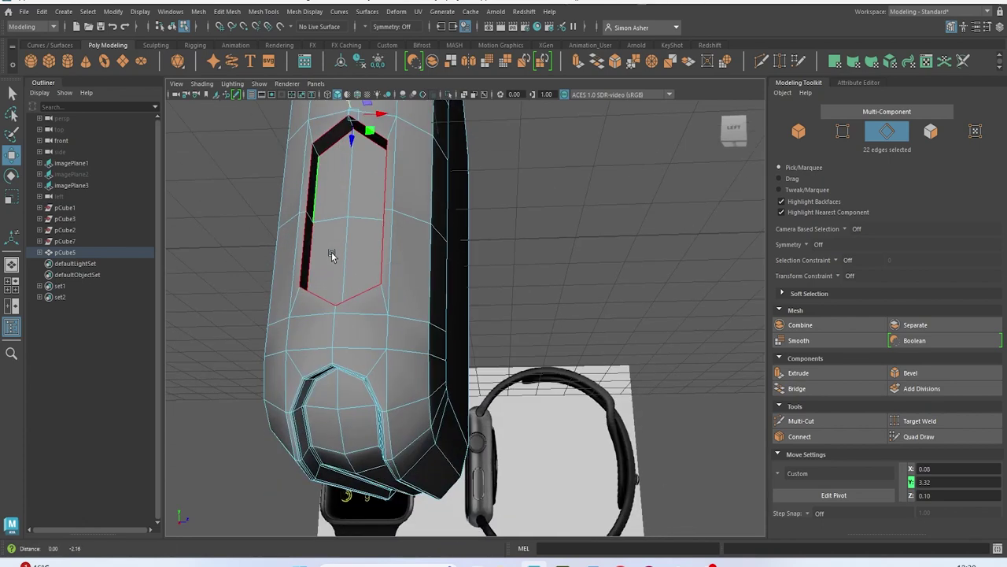
{"action": "left_click_drag", "start_coordinate": [331, 255], "coordinate": [371, 341], "text": "alt"}
{"action": "middle_click_drag", "start_coordinate": [370, 342], "coordinate": [394, 360], "text": "alt"}
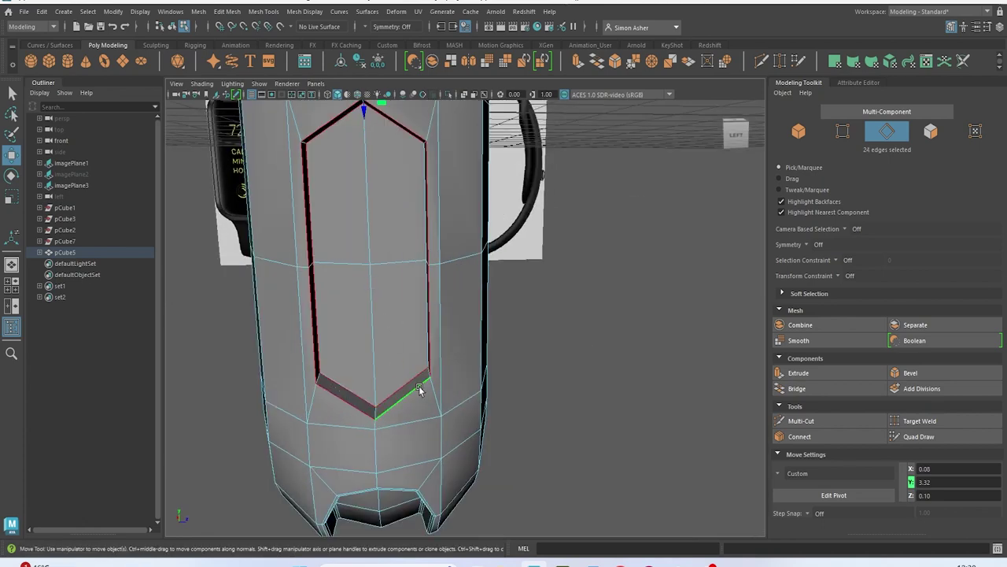
{"action": "left_click_drag", "start_coordinate": [420, 389], "coordinate": [436, 389], "text": "alt"}
{"action": "middle_click_drag", "start_coordinate": [436, 389], "coordinate": [438, 377], "text": "alt"}
Add the missing crown recess edges so both its rim and floor loops are included in the selection
{"action": "double_click", "coordinate": [483, 271], "text": "shift"}
{"action": "left_click_drag", "start_coordinate": [484, 271], "coordinate": [418, 320], "text": "alt"}
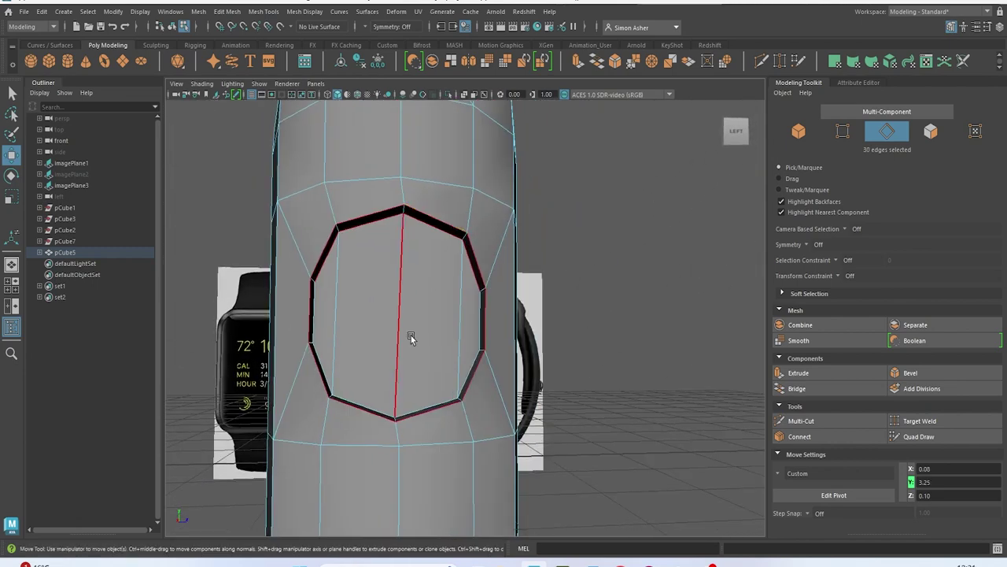
{"action": "left_click_drag", "start_coordinate": [377, 386], "coordinate": [641, 393], "text": "alt"}
{"action": "left_click", "coordinate": [622, 359], "text": "shift"}
{"action": "left_click_drag", "start_coordinate": [624, 358], "coordinate": [491, 252], "text": "alt"}
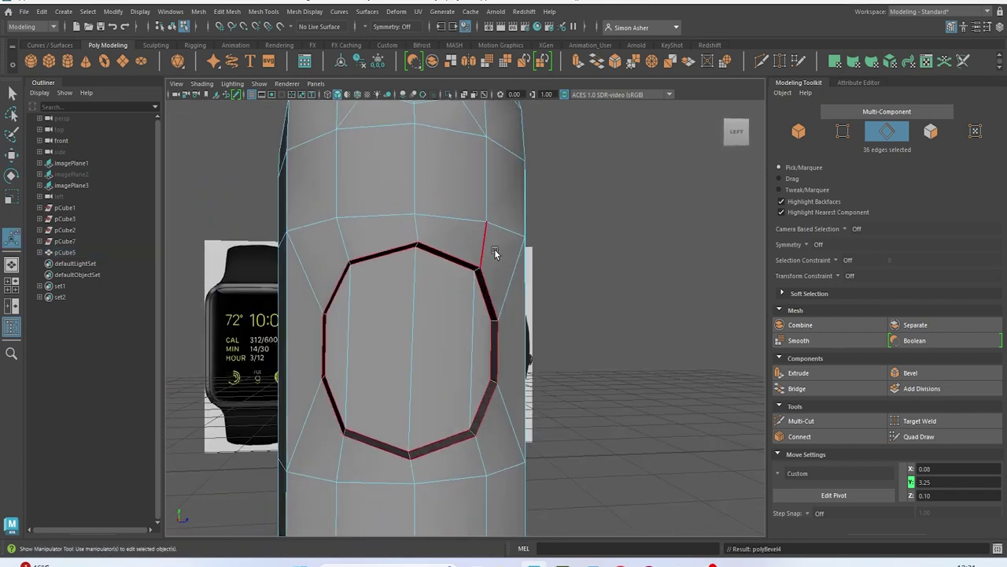
Bevel the selected recess edges at fraction 0.5 with additional segments, then preview the case smoothed in object mode
{"action": "key", "text": "ctrl+b"}
{"action": "left_click", "coordinate": [674, 201]}
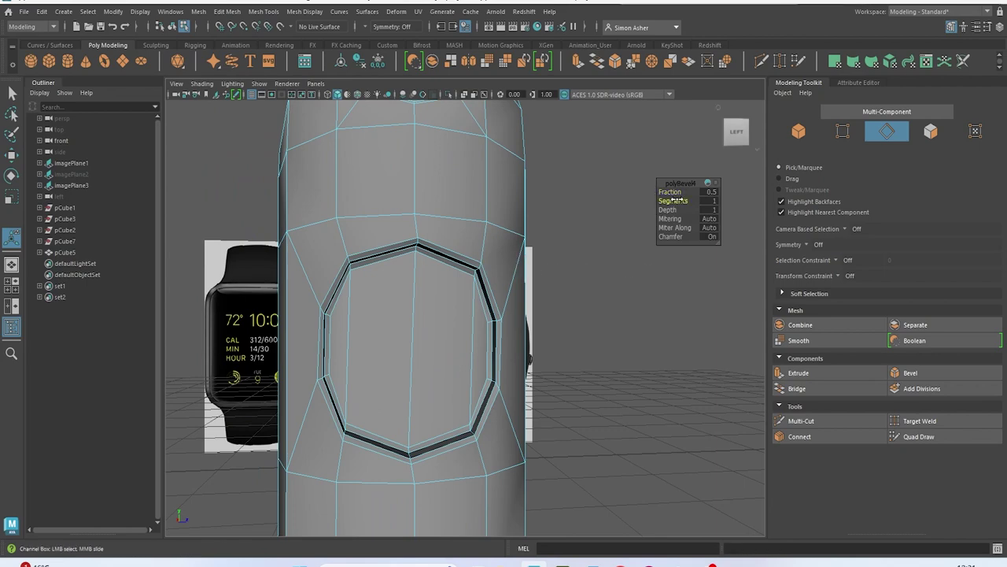
{"action": "left_click_drag", "start_coordinate": [677, 200], "coordinate": [682, 202]}
{"action": "key", "text": "3"}
{"action": "scroll", "coordinate": [612, 198], "scroll_direction": "down", "scroll_amount": 4}
{"action": "right_click", "coordinate": [592, 188]}
{"action": "right_click_drag", "start_coordinate": [592, 189], "coordinate": [644, 171]}
{"action": "left_click", "coordinate": [600, 186]}
Examine the smoothed crown and side-button recesses from several angles, comparing the smoothed and unsmoothed meshes
{"action": "left_click_drag", "start_coordinate": [601, 186], "coordinate": [587, 261], "text": "alt"}
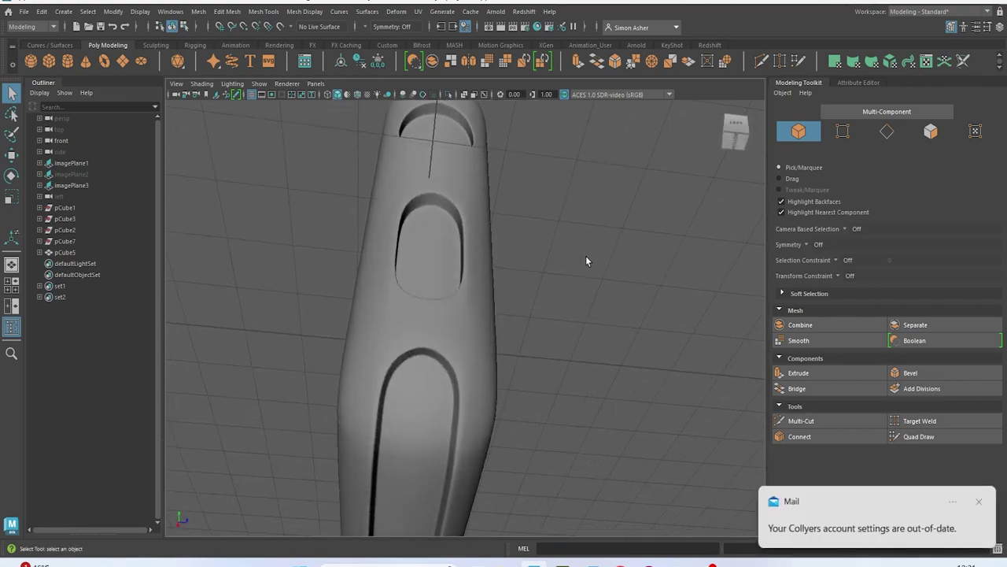
{"action": "left_click", "coordinate": [979, 501]}
{"action": "left_click_drag", "start_coordinate": [530, 333], "coordinate": [499, 301], "text": "alt"}
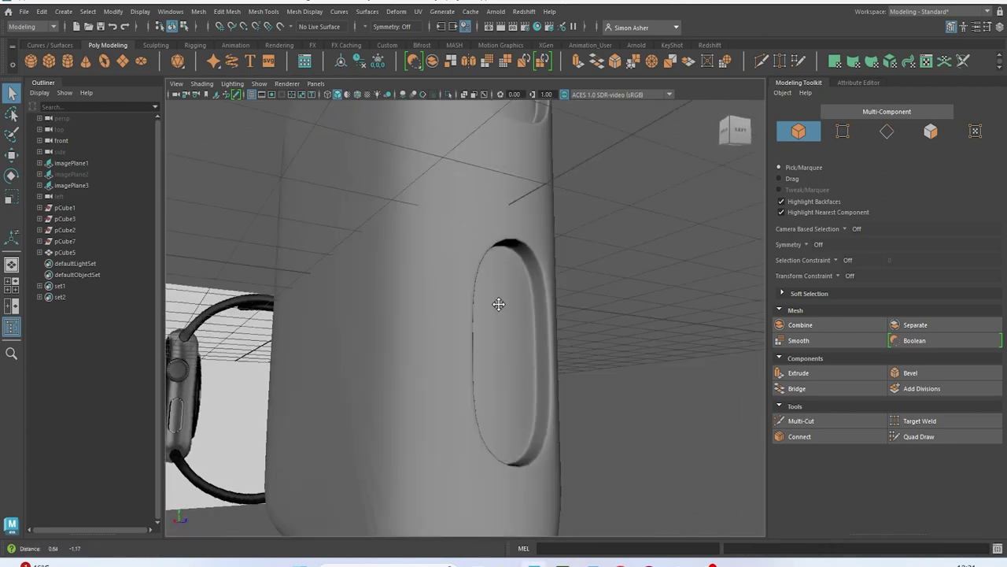
{"action": "scroll", "coordinate": [496, 299], "scroll_direction": "up", "scroll_amount": 3}
{"action": "left_click", "coordinate": [416, 323]}
{"action": "key", "text": "1"}
{"action": "left_click_drag", "start_coordinate": [422, 341], "coordinate": [410, 345], "text": "alt"}
{"action": "key", "text": "3"}
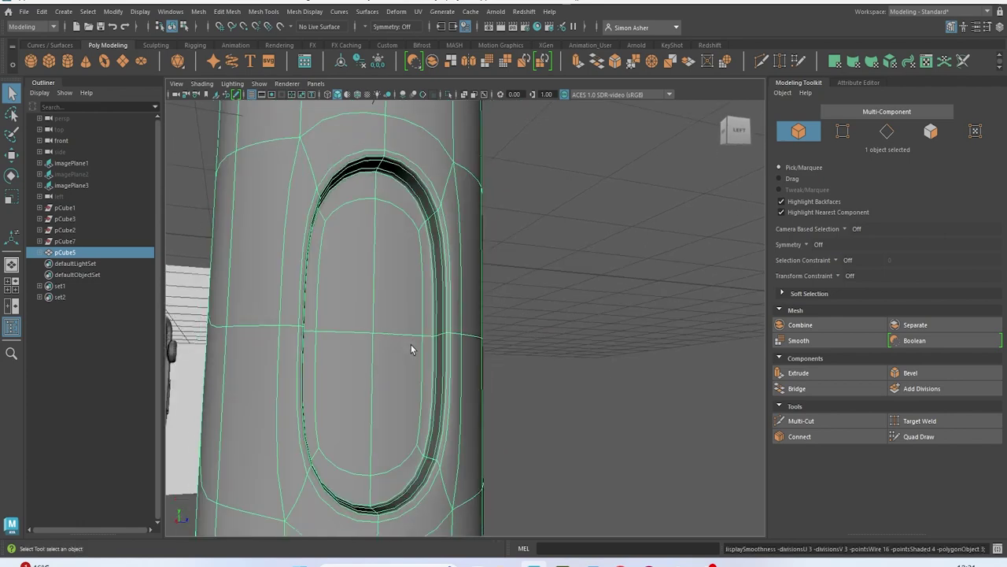
{"action": "left_click", "coordinate": [585, 258]}
{"action": "left_click_drag", "start_coordinate": [585, 260], "coordinate": [448, 272], "text": "alt"}
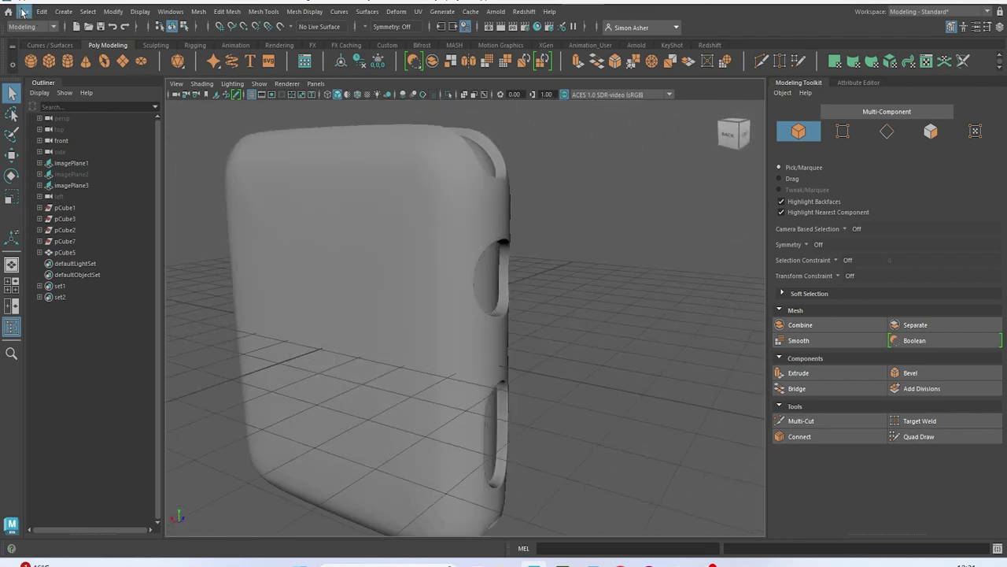
Save the scene and return the case body to its unsmoothed display
{"action": "left_click", "coordinate": [25, 10]}
{"action": "left_click", "coordinate": [61, 61]}
{"action": "left_click", "coordinate": [340, 259]}
{"action": "key", "text": "1"}
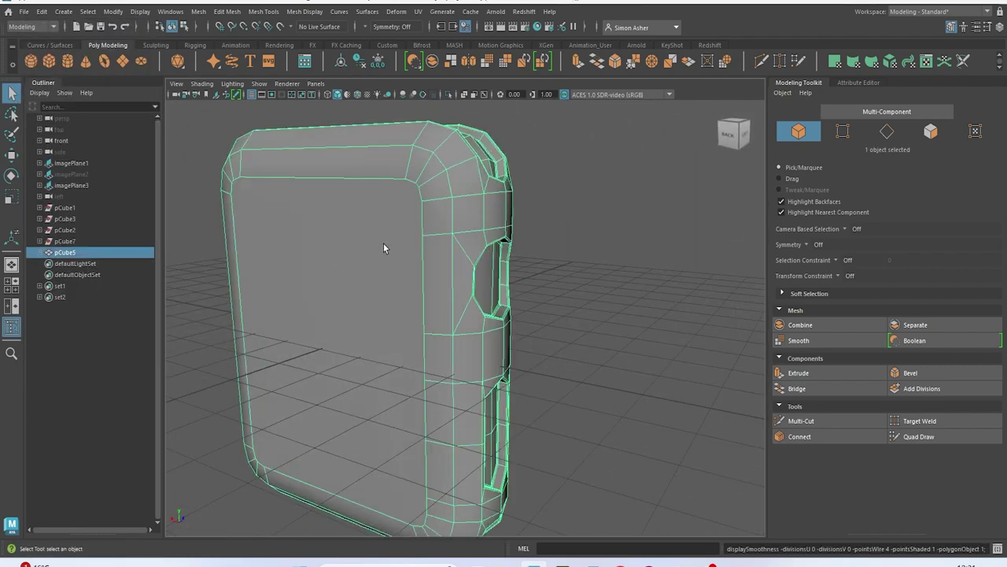
Bevel the edge loop running around the back rim of the case with a fraction of 0.08
{"action": "scroll", "coordinate": [386, 244], "scroll_direction": "down", "scroll_amount": 5}
{"action": "left_click_drag", "start_coordinate": [389, 248], "coordinate": [320, 229], "text": "alt"}
{"action": "middle_click_drag", "start_coordinate": [392, 236], "coordinate": [465, 249], "text": "alt"}
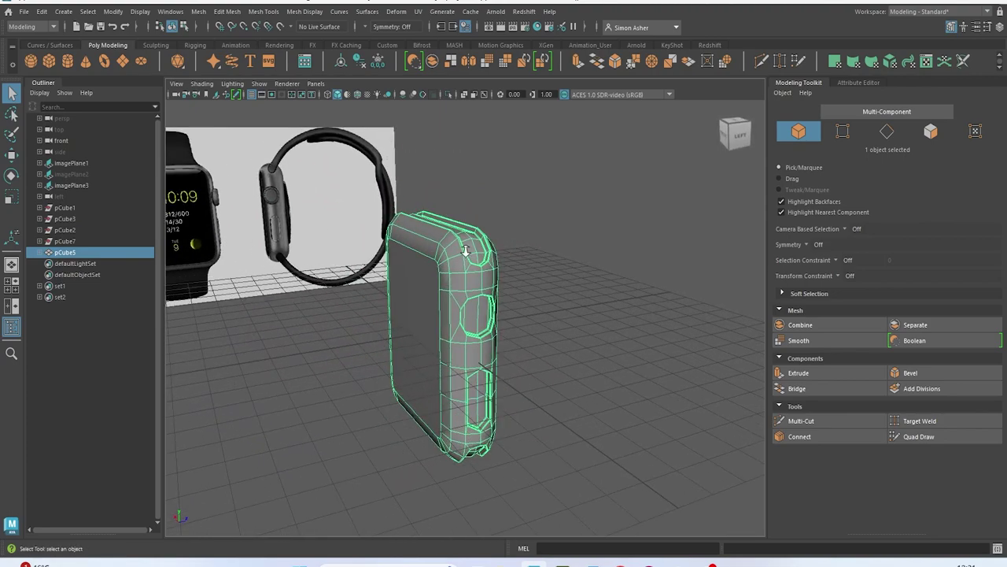
{"action": "scroll", "coordinate": [448, 213], "scroll_direction": "up", "scroll_amount": 5}
{"action": "right_click_drag", "start_coordinate": [444, 201], "coordinate": [445, 170]}
{"action": "left_click_drag", "start_coordinate": [429, 183], "coordinate": [450, 225], "text": "alt"}
{"action": "double_click", "coordinate": [446, 192]}
{"action": "key", "text": "ctrl+b"}
{"action": "left_click_drag", "start_coordinate": [678, 192], "coordinate": [654, 193]}
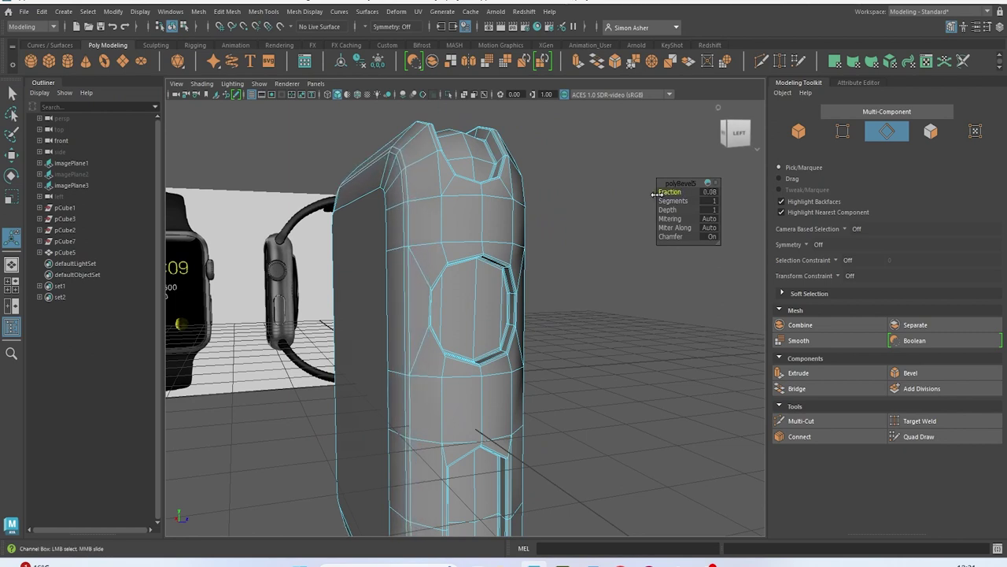
Select the narrow bevelled face loop around the case and extrude it inward with a thickness of -0.06
{"action": "left_click_drag", "start_coordinate": [488, 228], "coordinate": [513, 220], "text": "alt"}
{"action": "scroll", "coordinate": [502, 223], "scroll_direction": "up", "scroll_amount": 5}
{"action": "right_click_drag", "start_coordinate": [535, 188], "coordinate": [535, 219]}
{"action": "left_click", "coordinate": [576, 217]}
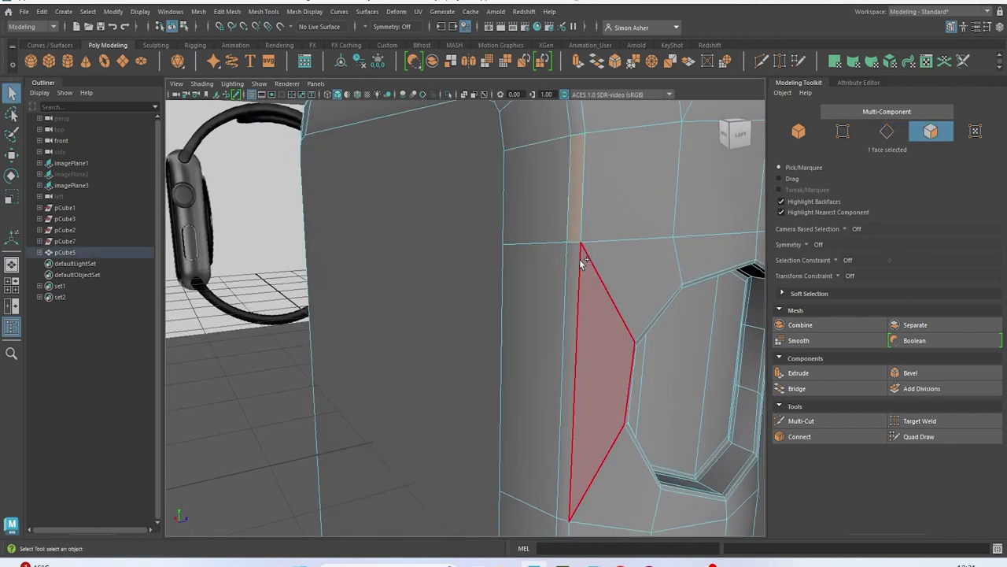
{"action": "double_click", "coordinate": [574, 264], "text": "shift"}
{"action": "scroll", "coordinate": [574, 265], "scroll_direction": "down", "scroll_amount": 5}
{"action": "left_click_drag", "start_coordinate": [594, 261], "coordinate": [594, 265], "text": "alt"}
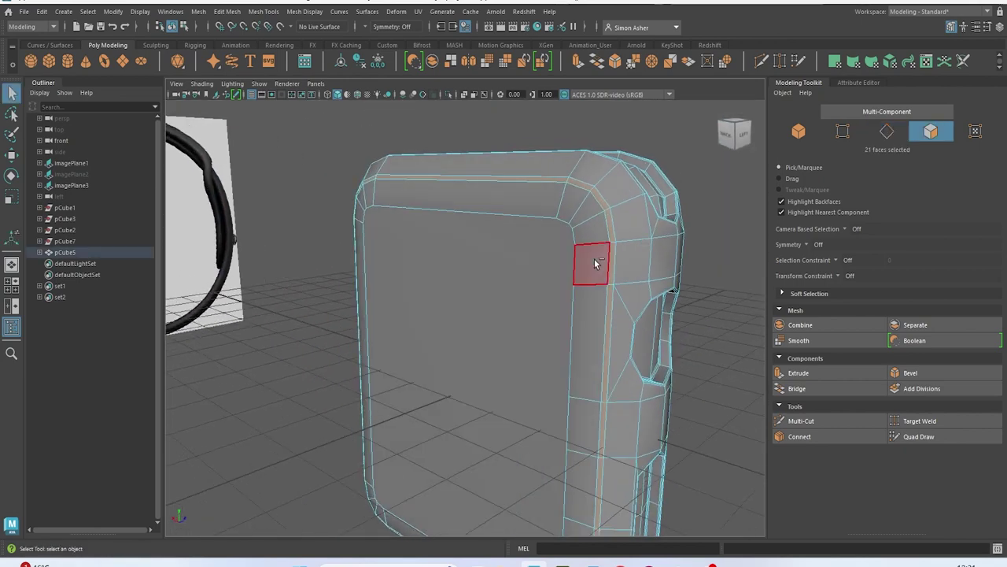
{"action": "key", "text": "ctrl+e"}
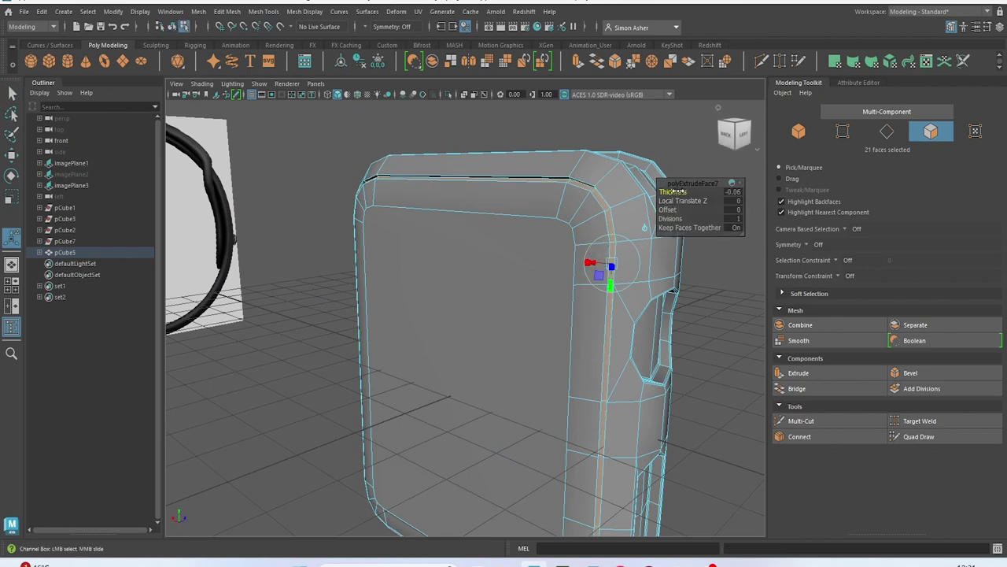
Select the edge loops along both outer rims of the extruded groove
{"action": "left_click_drag", "start_coordinate": [583, 191], "coordinate": [499, 267], "text": "alt"}
{"action": "scroll", "coordinate": [488, 248], "scroll_direction": "up", "scroll_amount": 5}
{"action": "right_click_drag", "start_coordinate": [445, 191], "coordinate": [445, 162]}
{"action": "double_click", "coordinate": [431, 220]}
{"action": "left_click_drag", "start_coordinate": [430, 223], "coordinate": [417, 307], "text": "alt"}
{"action": "double_click", "coordinate": [438, 220], "text": "shift"}
{"action": "left_click_drag", "start_coordinate": [438, 219], "coordinate": [382, 97], "text": "alt"}
{"action": "left_click", "coordinate": [472, 201], "text": "shift"}
{"action": "left_click_drag", "start_coordinate": [481, 213], "coordinate": [432, 278], "text": "alt"}
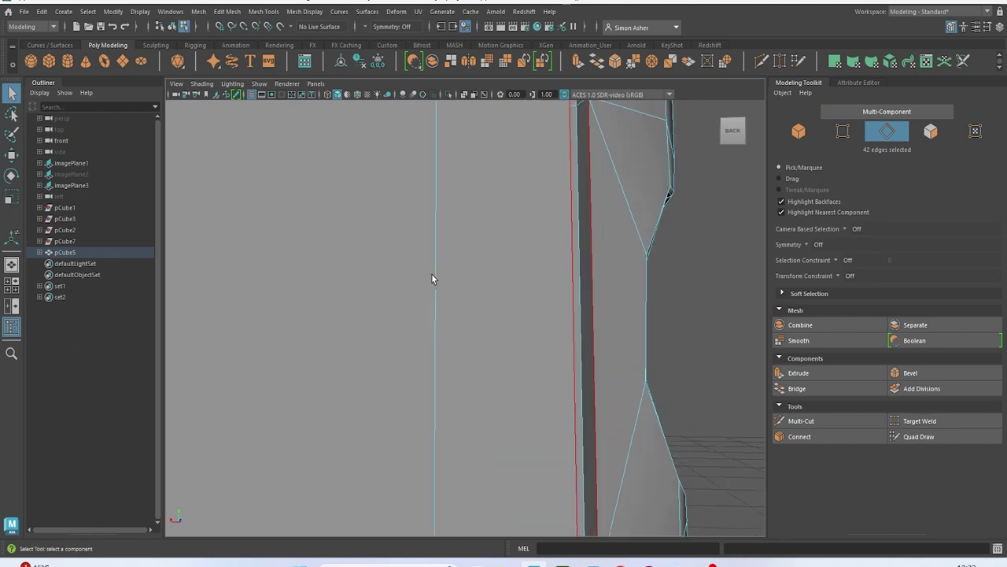
Add the remaining edge loops inside the groove to the selection
{"action": "left_click", "coordinate": [580, 180], "text": "shift"}
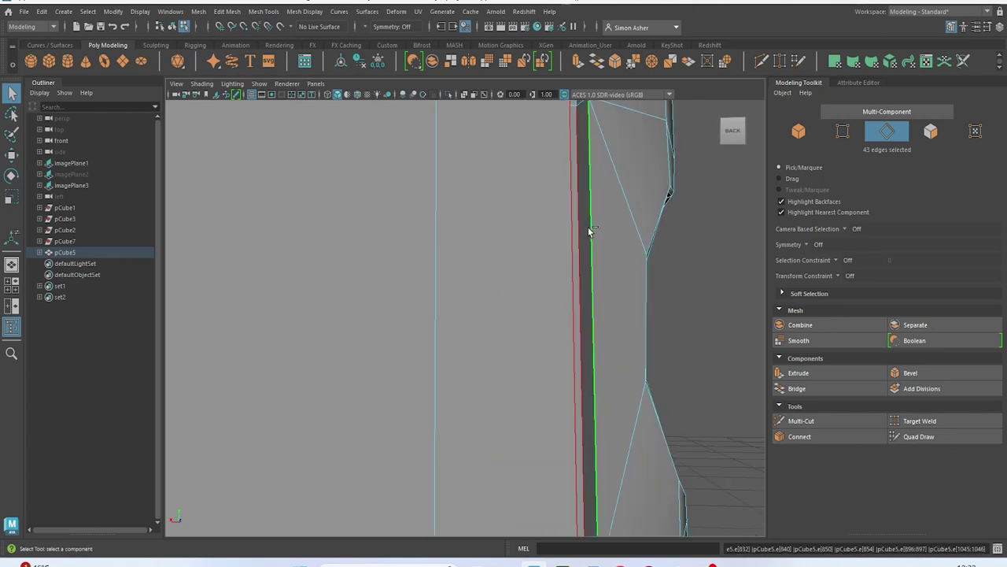
{"action": "middle_click_drag", "start_coordinate": [579, 244], "coordinate": [569, 258], "text": "alt"}
{"action": "double_click", "coordinate": [558, 241], "text": "shift"}
{"action": "left_click_drag", "start_coordinate": [558, 241], "coordinate": [461, 296], "text": "alt"}
{"action": "scroll", "coordinate": [460, 296], "scroll_direction": "up", "scroll_amount": 3}
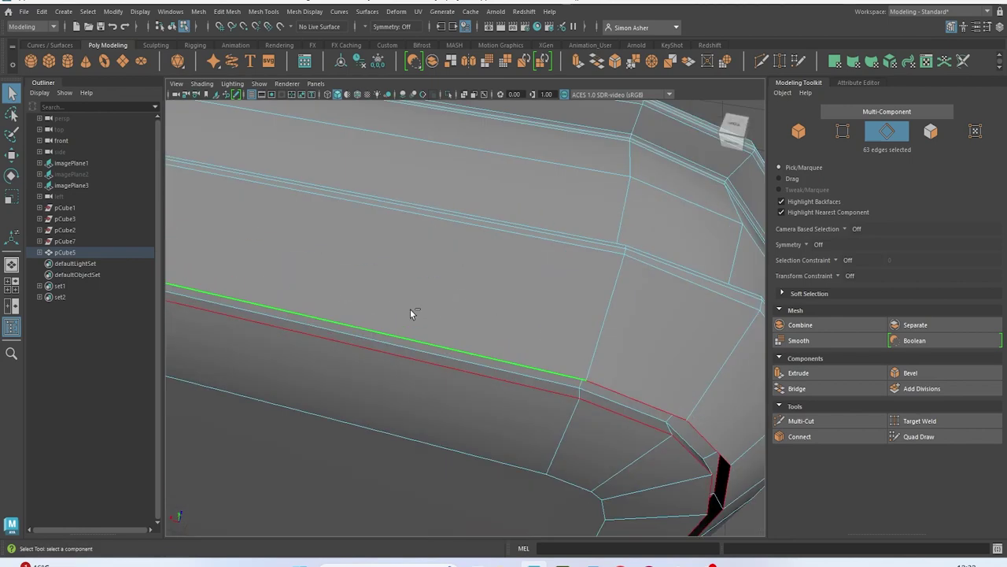
{"action": "double_click", "coordinate": [441, 355], "text": "shift"}
{"action": "left_click_drag", "start_coordinate": [441, 355], "coordinate": [429, 320], "text": "alt"}
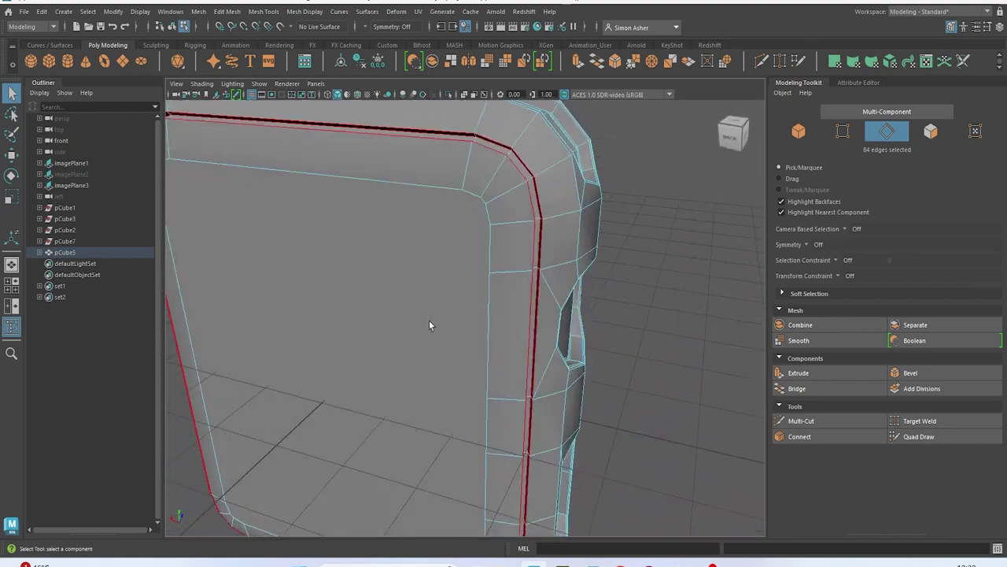
Bevel the selected groove edges with additional segments and preview the case smoothed in object mode
{"action": "key", "text": "ctrl+b"}
{"action": "left_click_drag", "start_coordinate": [672, 200], "coordinate": [676, 198]}
{"action": "key", "text": "3"}
{"action": "right_click_drag", "start_coordinate": [648, 197], "coordinate": [596, 157], "text": "alt"}
{"action": "key", "text": "q"}
{"action": "left_click", "coordinate": [590, 170]}
{"action": "left_click_drag", "start_coordinate": [591, 168], "coordinate": [437, 214], "text": "alt"}
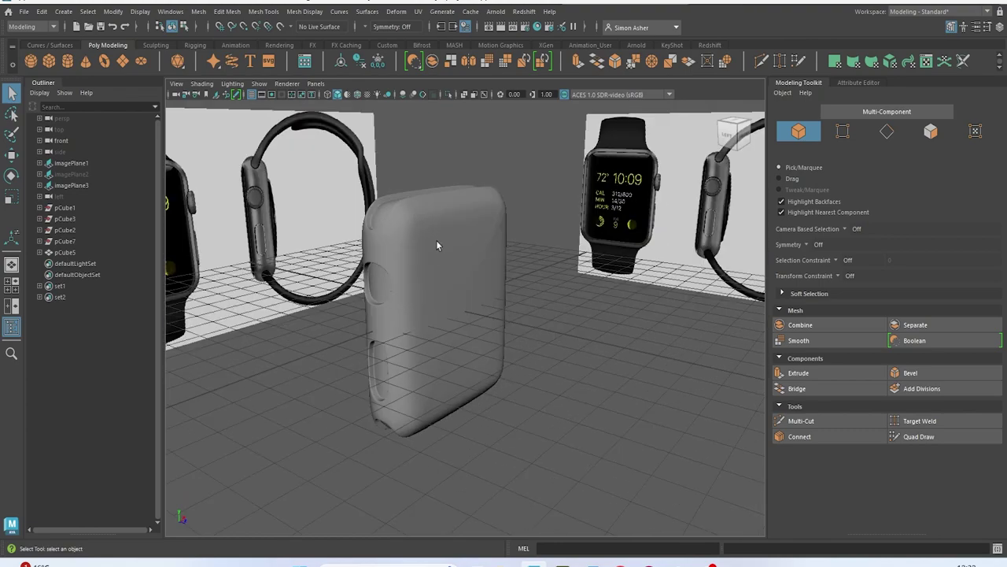
With the case unsmoothed, use Multi-Cut to add horizontal edges across the front face near its top and bottom corners
{"action": "left_click", "coordinate": [440, 257]}
{"action": "left_click_drag", "start_coordinate": [440, 256], "coordinate": [624, 271], "text": "alt"}
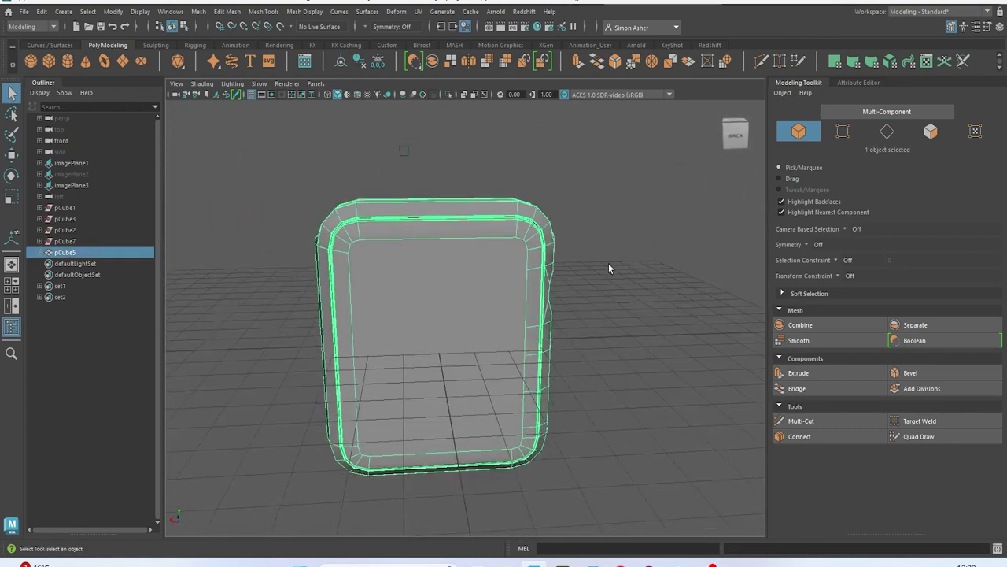
{"action": "left_click", "coordinate": [540, 124]}
{"action": "left_click_drag", "start_coordinate": [540, 124], "coordinate": [354, 193], "text": "alt"}
{"action": "left_click", "coordinate": [401, 220]}
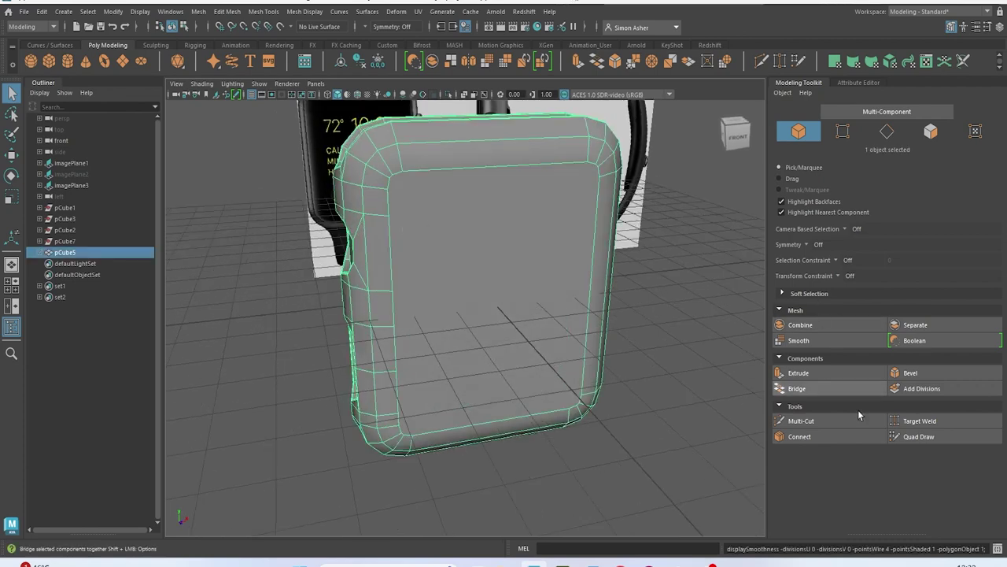
{"action": "left_click", "coordinate": [821, 420]}
{"action": "left_click", "coordinate": [394, 326]}
{"action": "left_click_drag", "start_coordinate": [515, 321], "coordinate": [486, 297], "text": "alt"}
{"action": "middle_click_drag", "start_coordinate": [485, 296], "coordinate": [486, 313], "text": "alt"}
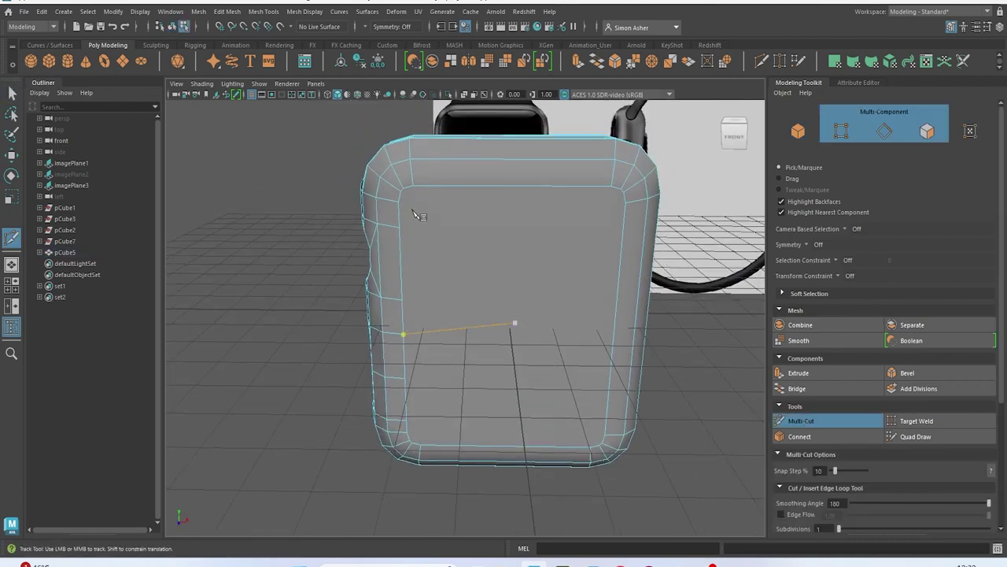
{"action": "left_click", "coordinate": [625, 203]}
{"action": "middle_click_drag", "start_coordinate": [615, 315], "coordinate": [623, 169], "text": "alt"}
{"action": "scroll", "coordinate": [440, 291], "scroll_direction": "up", "scroll_amount": 2}
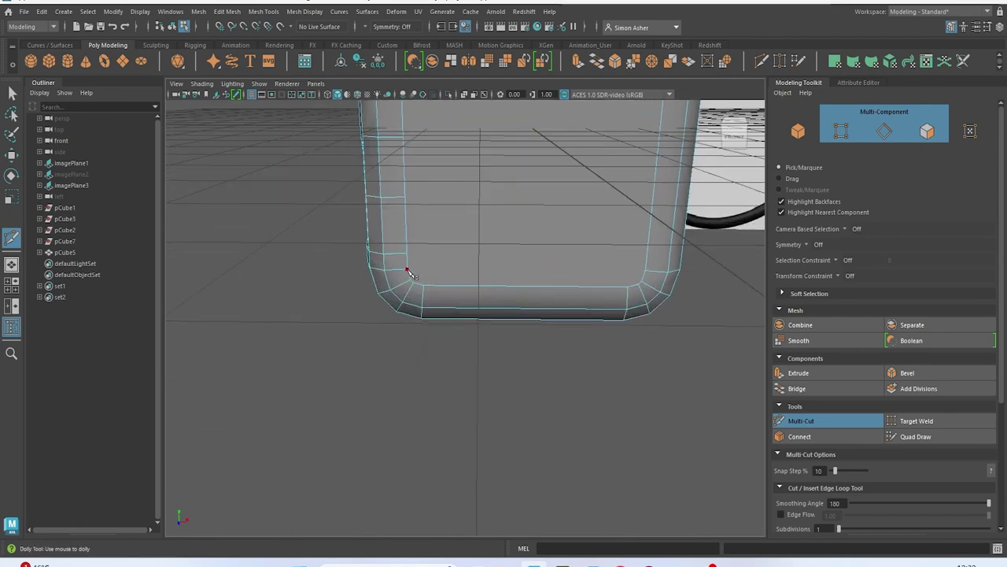
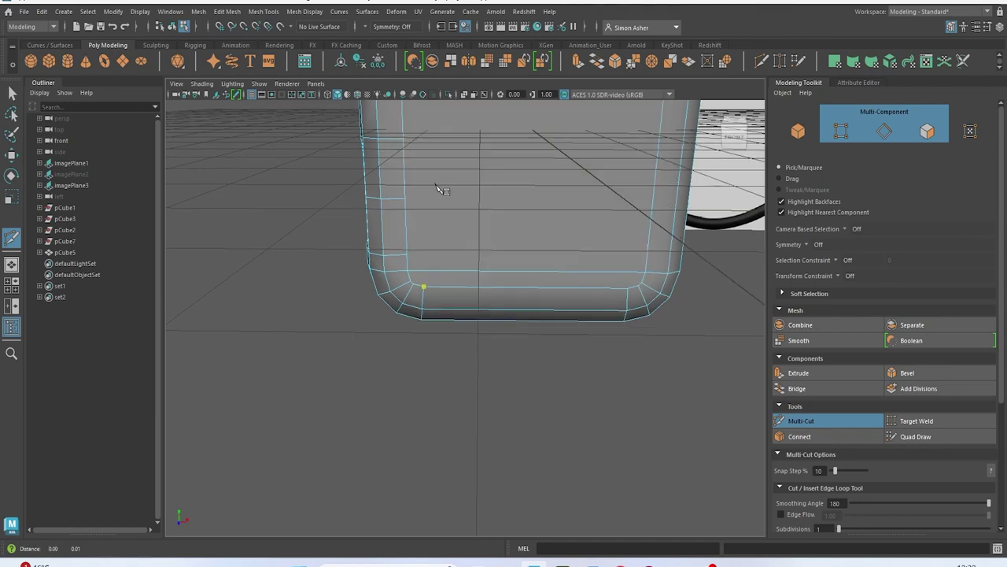
With Multi-Cut, add two vertical edges down the front face, connecting the corner vertices near its left and right sides
{"action": "middle_click_drag", "start_coordinate": [428, 291], "coordinate": [440, 344], "text": "alt"}
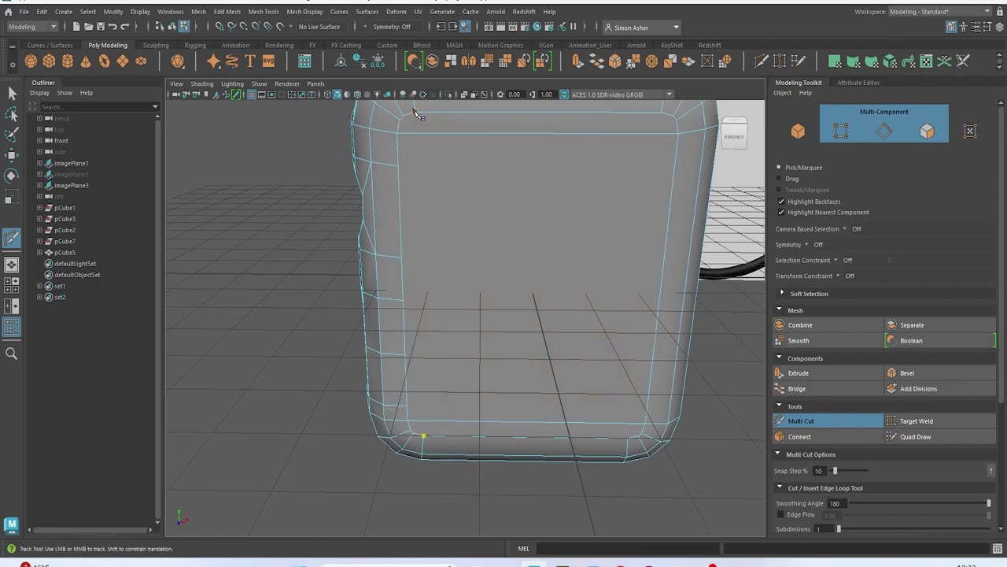
{"action": "middle_click_drag", "start_coordinate": [520, 210], "coordinate": [424, 221], "text": "alt"}
{"action": "left_click", "coordinate": [575, 128]}
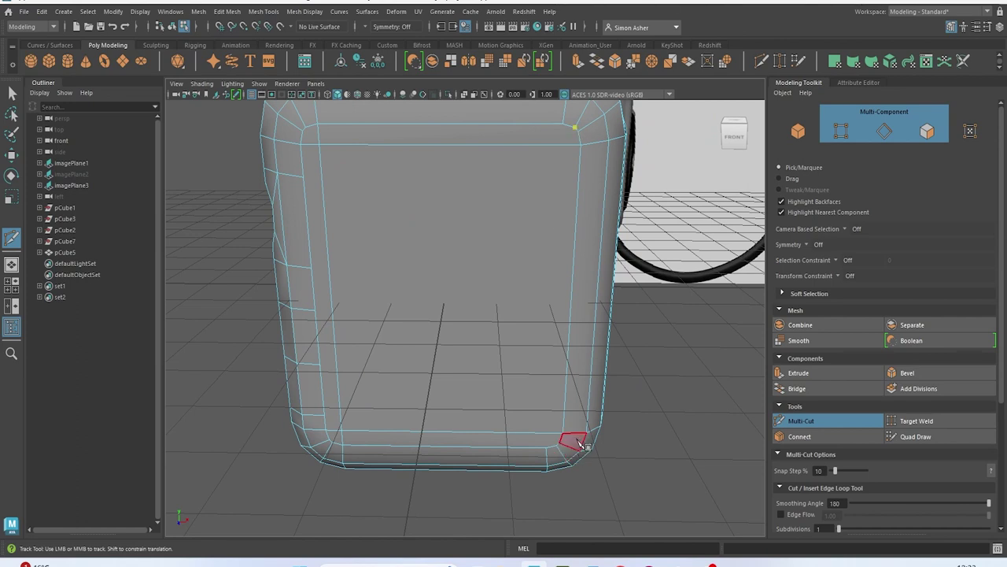
{"action": "left_click", "coordinate": [546, 447]}
{"action": "middle_click_drag", "start_coordinate": [535, 351], "coordinate": [535, 373], "text": "alt"}
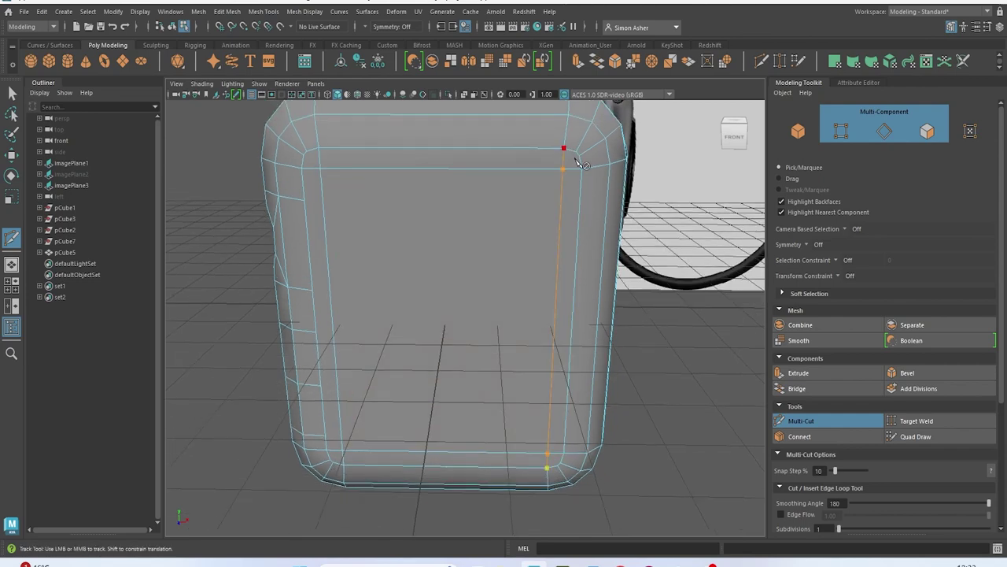
{"action": "left_click_drag", "start_coordinate": [580, 161], "coordinate": [390, 126], "text": "alt"}
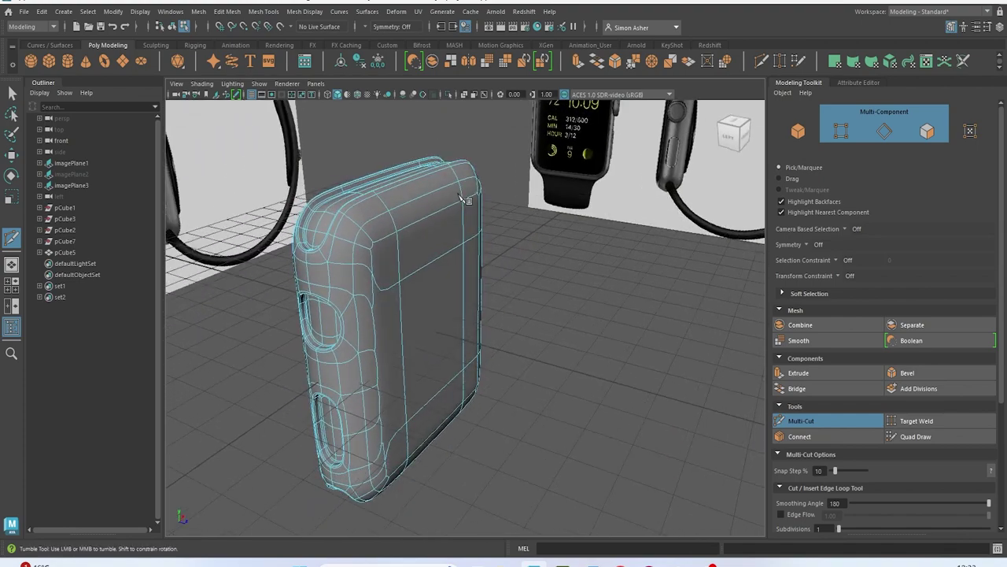
Return to object mode, preview the case's front face smoothed, and restore the unsmoothed display
{"action": "key", "text": "q"}
{"action": "right_click_drag", "start_coordinate": [390, 126], "coordinate": [417, 112]}
{"action": "left_click_drag", "start_coordinate": [418, 112], "coordinate": [376, 133], "text": "alt"}
{"action": "scroll", "coordinate": [380, 252], "scroll_direction": "up", "scroll_amount": 3}
{"action": "left_click_drag", "start_coordinate": [338, 259], "coordinate": [296, 228], "text": "alt"}
{"action": "left_click", "coordinate": [296, 229]}
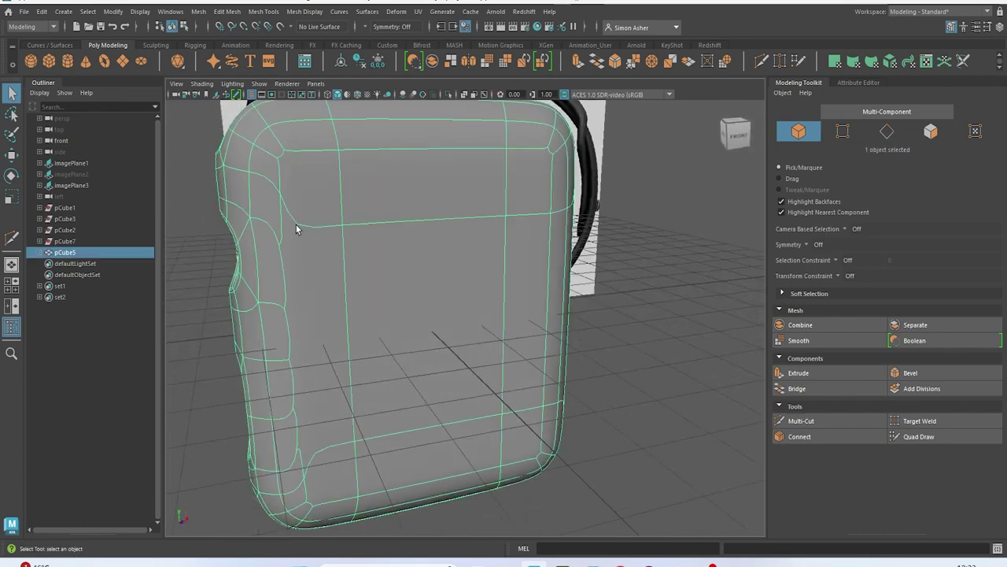
{"action": "key", "text": "3"}
{"action": "key", "text": "1"}
Inspect the back face of the case with a smoothed preview and return it to unsmoothed display
{"action": "left_click", "coordinate": [663, 390]}
{"action": "left_click_drag", "start_coordinate": [537, 365], "coordinate": [506, 352], "text": "alt"}
{"action": "left_click", "coordinate": [382, 351]}
{"action": "scroll", "coordinate": [506, 353], "scroll_direction": "down", "scroll_amount": 6}
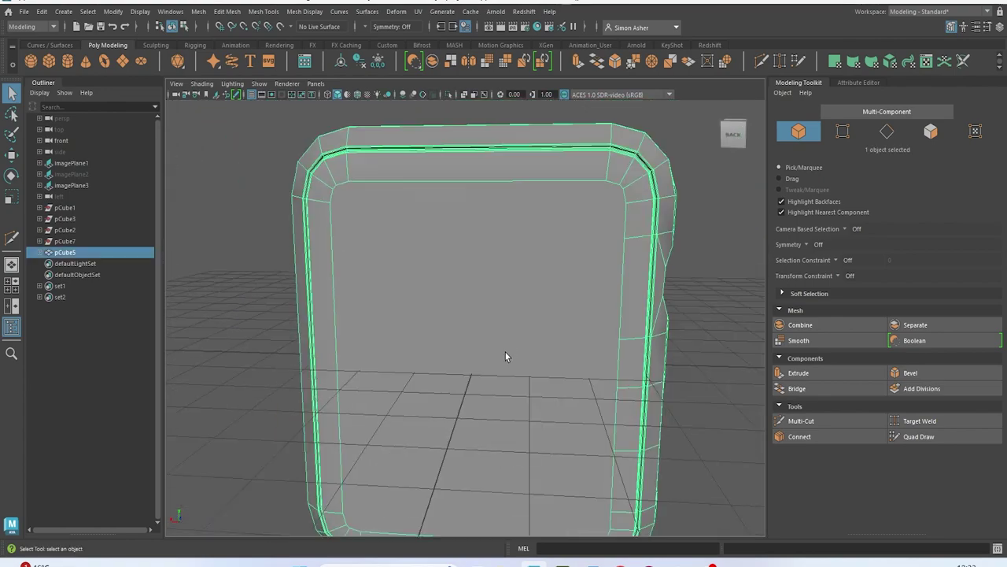
{"action": "key", "text": "3"}
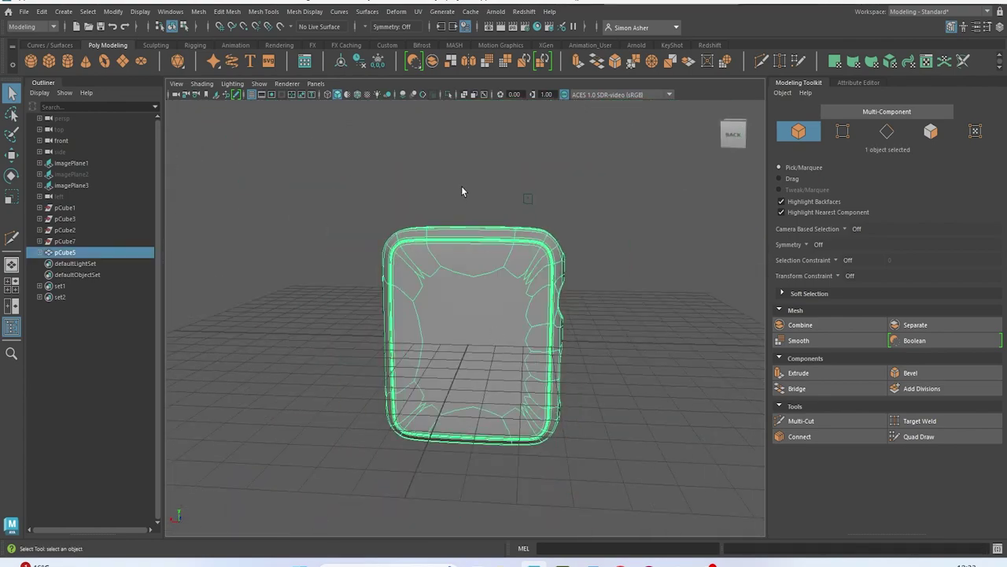
{"action": "left_click", "coordinate": [462, 186]}
{"action": "scroll", "coordinate": [483, 302], "scroll_direction": "up", "scroll_amount": 5}
{"action": "left_click", "coordinate": [450, 297]}
{"action": "key", "text": "ctrl+z"}
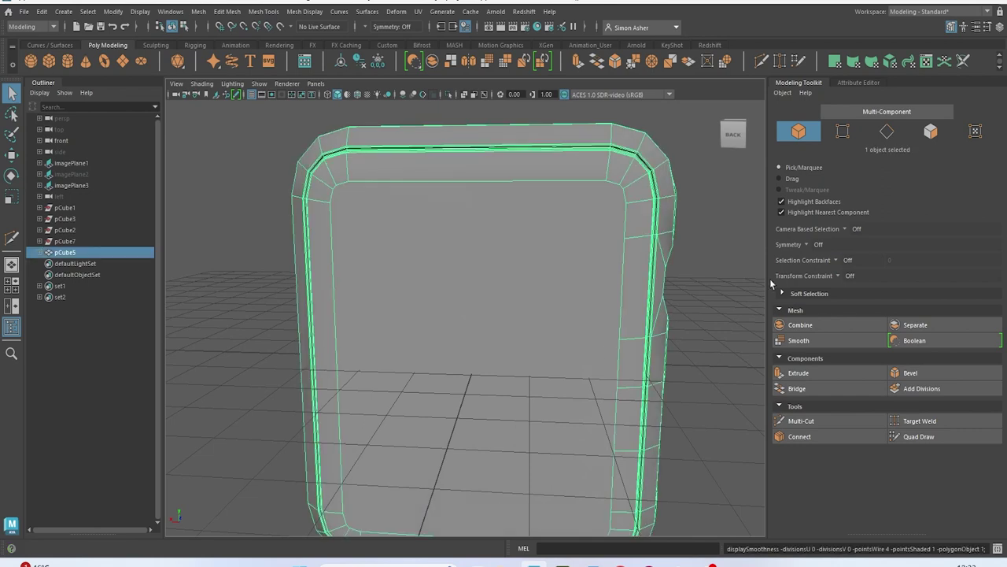
With Multi-Cut, connect the corner vertices across the back face with two horizontal and two vertical edges
{"action": "left_click", "coordinate": [802, 420]}
{"action": "left_click", "coordinate": [330, 203]}
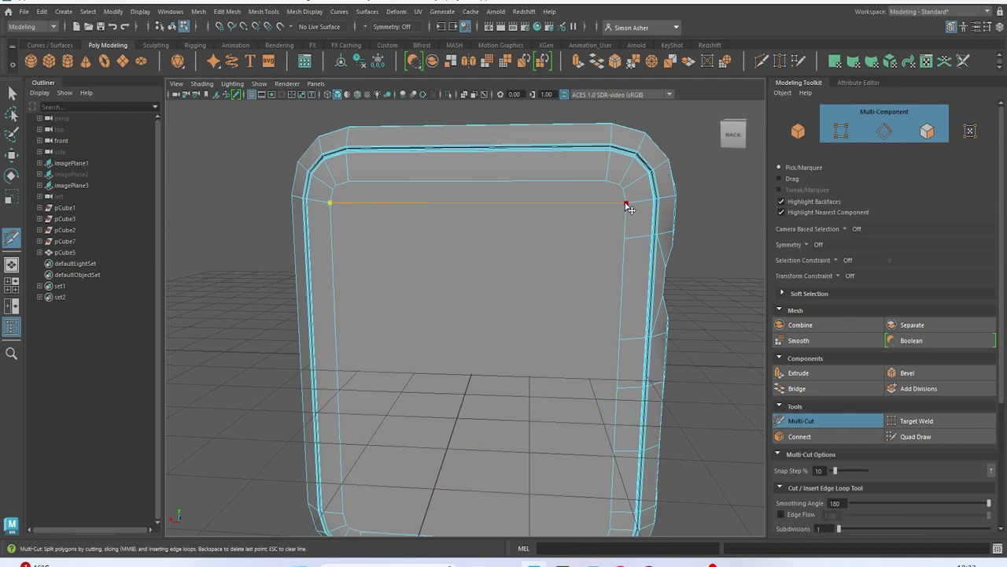
{"action": "middle_click_drag", "start_coordinate": [514, 309], "coordinate": [500, 252], "text": "alt"}
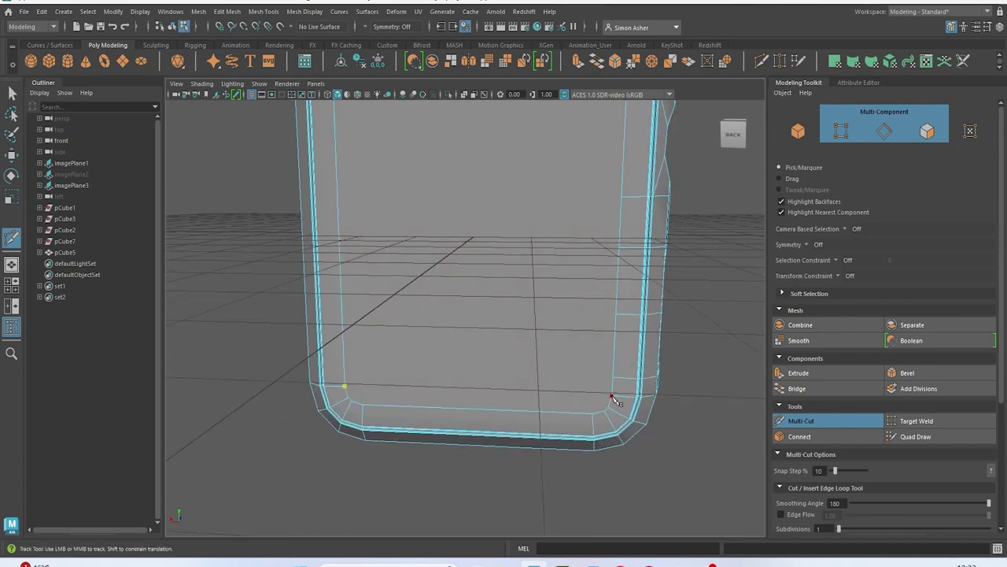
{"action": "left_click", "coordinate": [364, 405]}
{"action": "middle_click_drag", "start_coordinate": [380, 329], "coordinate": [382, 435], "text": "alt"}
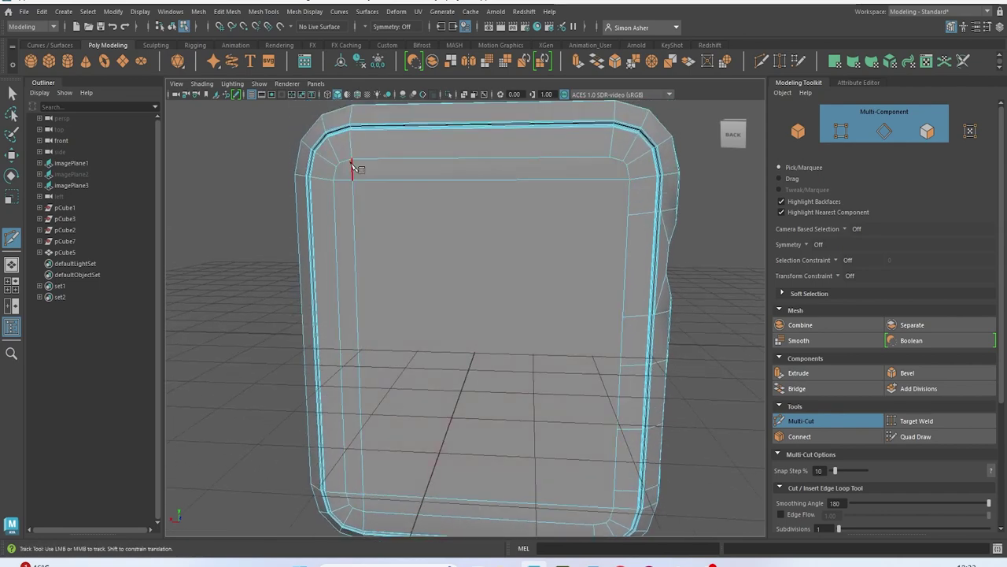
{"action": "left_click_drag", "start_coordinate": [425, 203], "coordinate": [495, 126], "text": "alt"}
{"action": "left_click", "coordinate": [545, 117]}
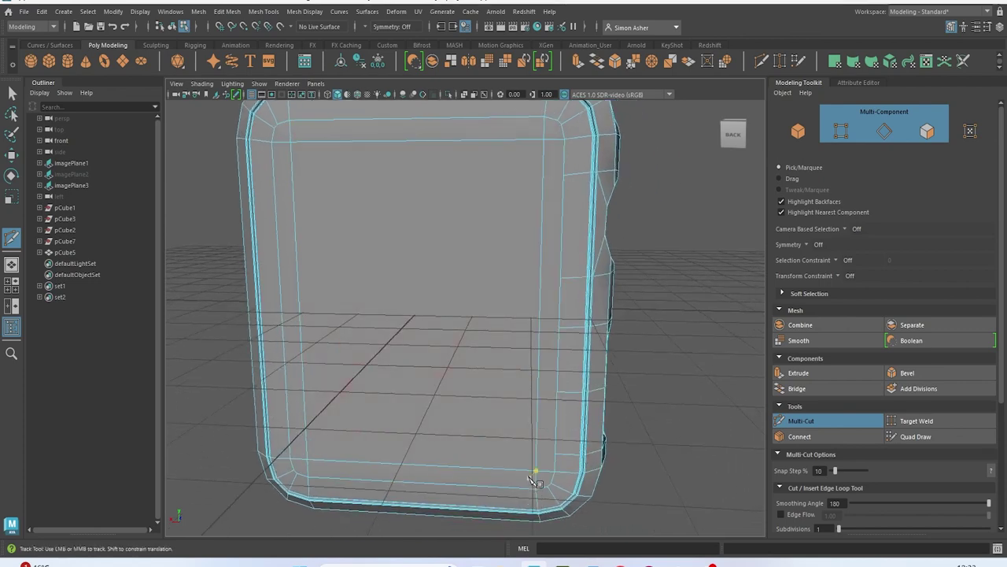
Preview the case smoothed in object mode, examine its back face and groove from several angles, and return to unsmoothed display
{"action": "key", "text": "3"}
{"action": "scroll", "coordinate": [590, 275], "scroll_direction": "down", "scroll_amount": 2}
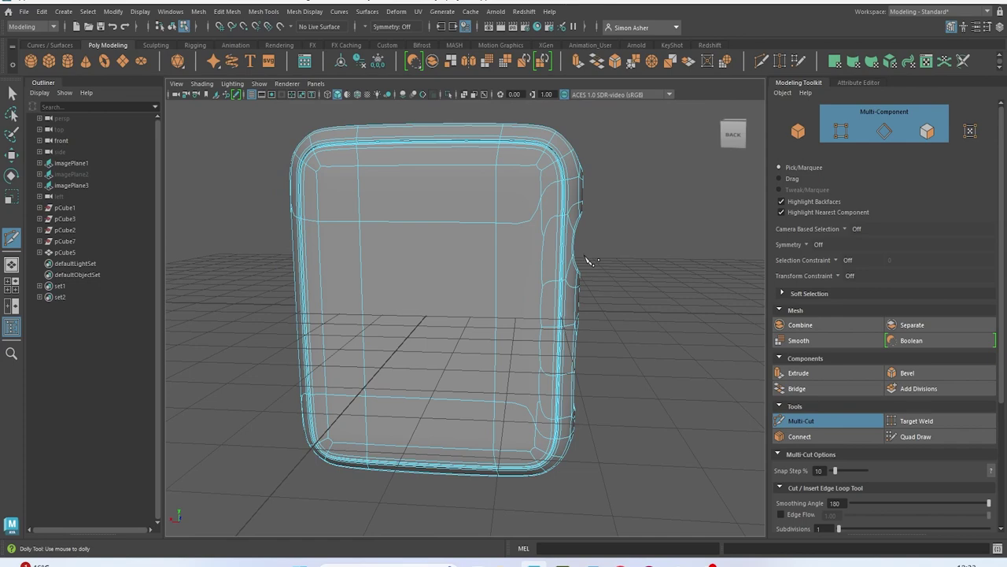
{"action": "key", "text": "q"}
{"action": "right_click_drag", "start_coordinate": [612, 203], "coordinate": [650, 190]}
{"action": "left_click", "coordinate": [621, 229]}
{"action": "left_click_drag", "start_coordinate": [621, 229], "coordinate": [644, 235], "text": "alt"}
{"action": "left_click_drag", "start_coordinate": [366, 232], "coordinate": [425, 328], "text": "alt"}
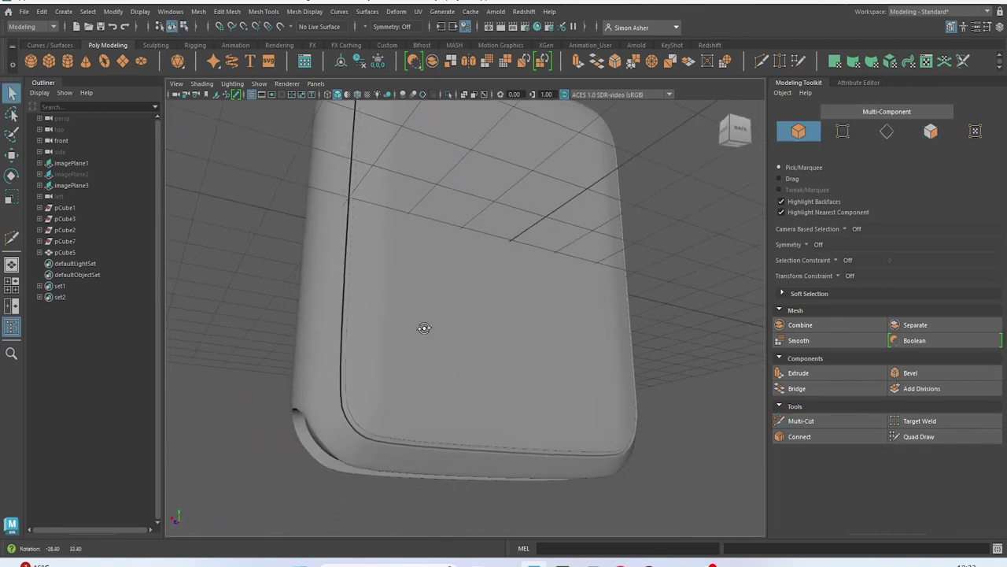
{"action": "left_click_drag", "start_coordinate": [447, 367], "coordinate": [335, 322], "text": "alt"}
{"action": "left_click", "coordinate": [446, 278]}
{"action": "key", "text": "1"}
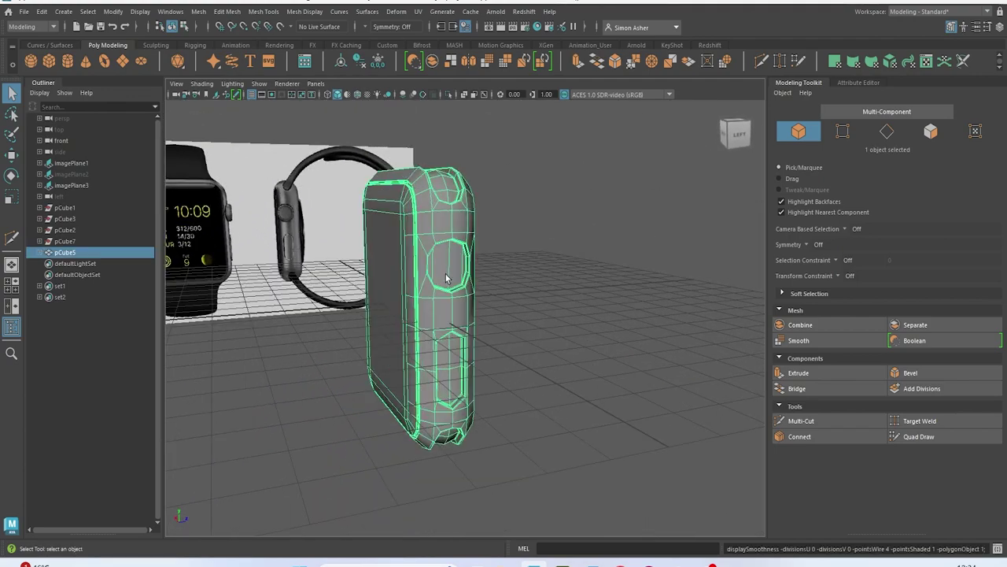
Check the crown and side button recesses up close and save the scene
{"action": "scroll", "coordinate": [447, 270], "scroll_direction": "up", "scroll_amount": 4}
{"action": "left_click_drag", "start_coordinate": [467, 273], "coordinate": [422, 288], "text": "alt"}
{"action": "scroll", "coordinate": [422, 288], "scroll_direction": "up", "scroll_amount": 2}
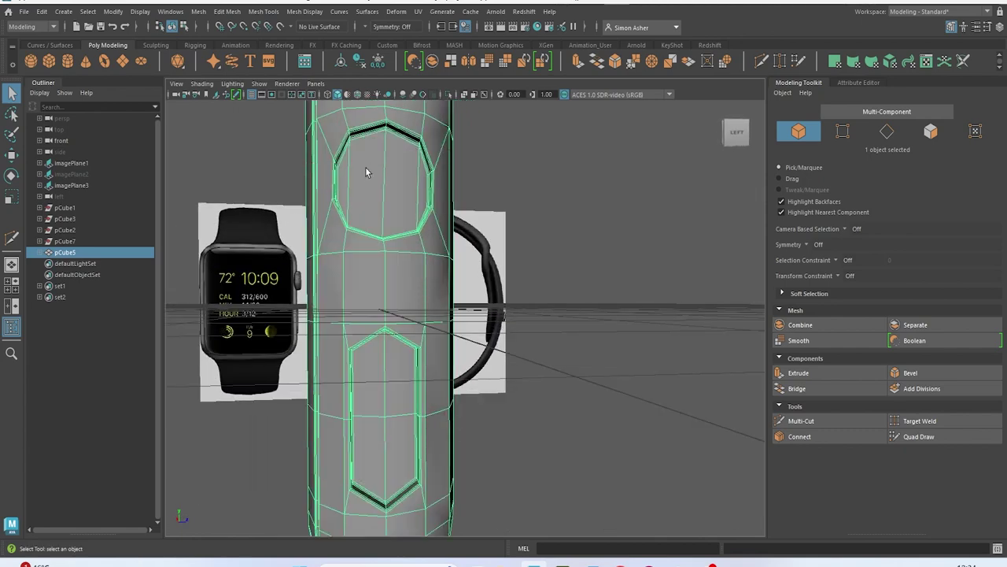
{"action": "left_click", "coordinate": [265, 135]}
{"action": "left_click", "coordinate": [24, 11]}
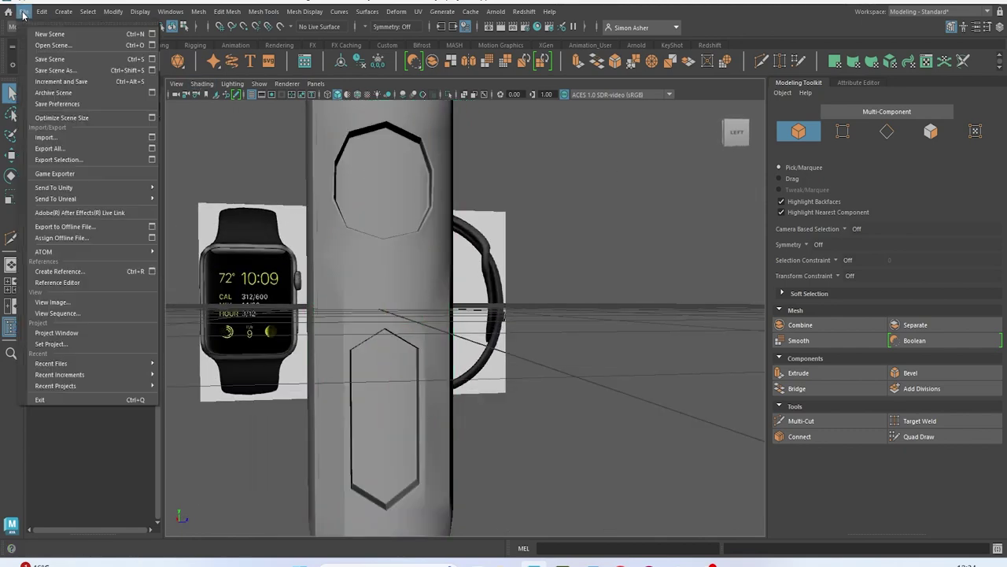
{"action": "left_click", "coordinate": [44, 59]}
Preview the side button recess with the case smoothed and restore the unsmoothed display
{"action": "right_click_drag", "start_coordinate": [413, 234], "coordinate": [358, 332], "text": "alt"}
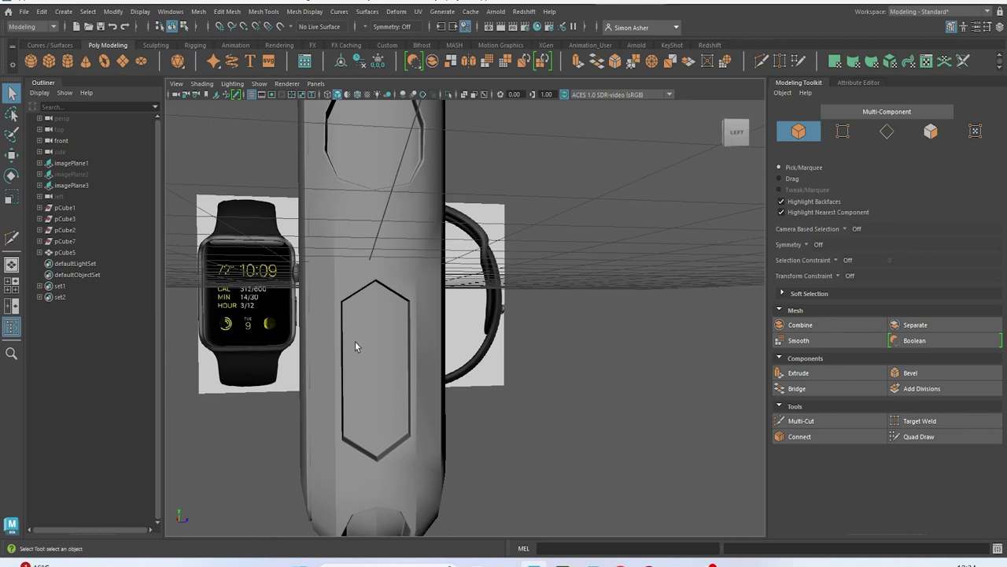
{"action": "left_click", "coordinate": [357, 359]}
{"action": "key", "text": "3"}
{"action": "left_click", "coordinate": [573, 403]}
{"action": "left_click_drag", "start_coordinate": [567, 414], "coordinate": [458, 374], "text": "alt"}
{"action": "left_click", "coordinate": [423, 315]}
{"action": "key", "text": "1"}
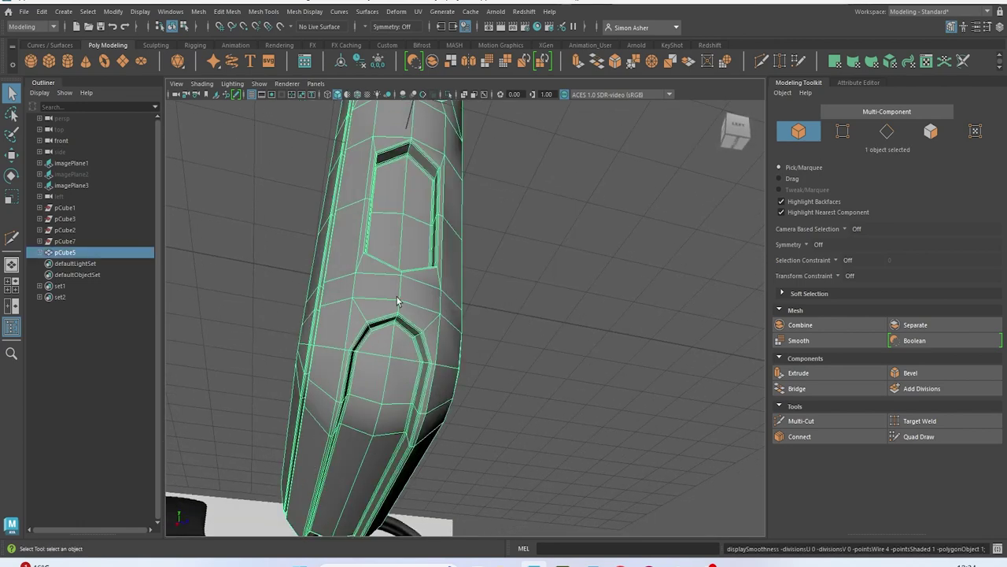
Select the four faces on the floor of the side button recess and duplicate them
{"action": "left_click_drag", "start_coordinate": [423, 315], "coordinate": [385, 292], "text": "alt"}
{"action": "right_click_drag", "start_coordinate": [387, 214], "coordinate": [384, 238]}
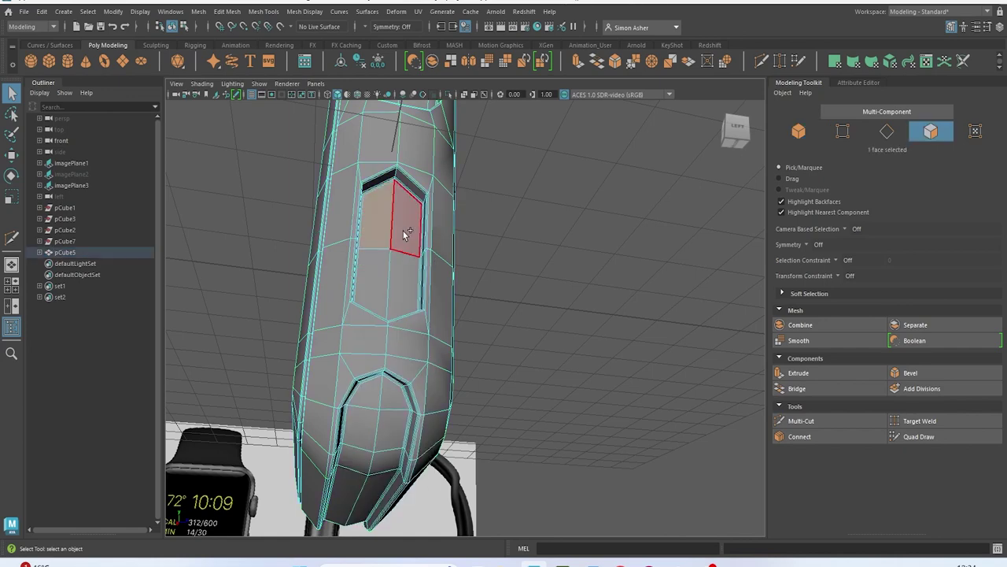
{"action": "left_click_drag", "start_coordinate": [403, 231], "coordinate": [382, 281]}
{"action": "right_click", "coordinate": [585, 218], "text": "shift"}
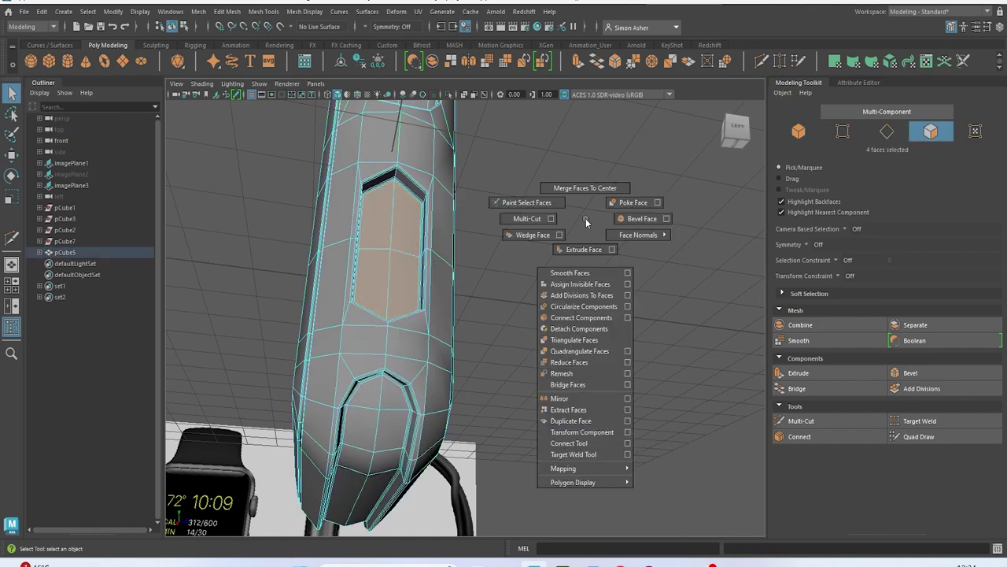
{"action": "left_click", "coordinate": [596, 420]}
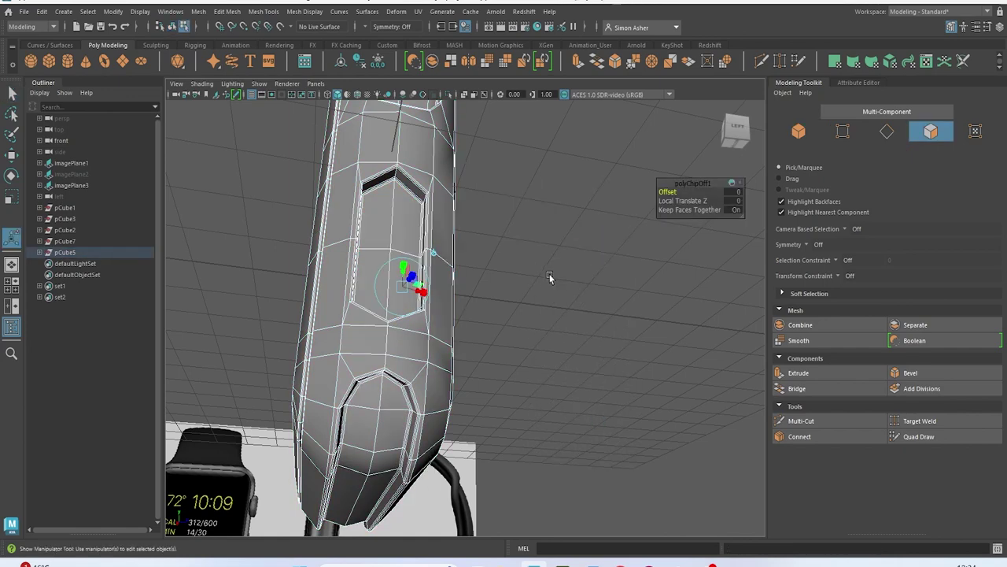
Extrude the duplicated faces outward from the recess to give the side button thickness
{"action": "left_click_drag", "start_coordinate": [460, 269], "coordinate": [507, 298], "text": "alt"}
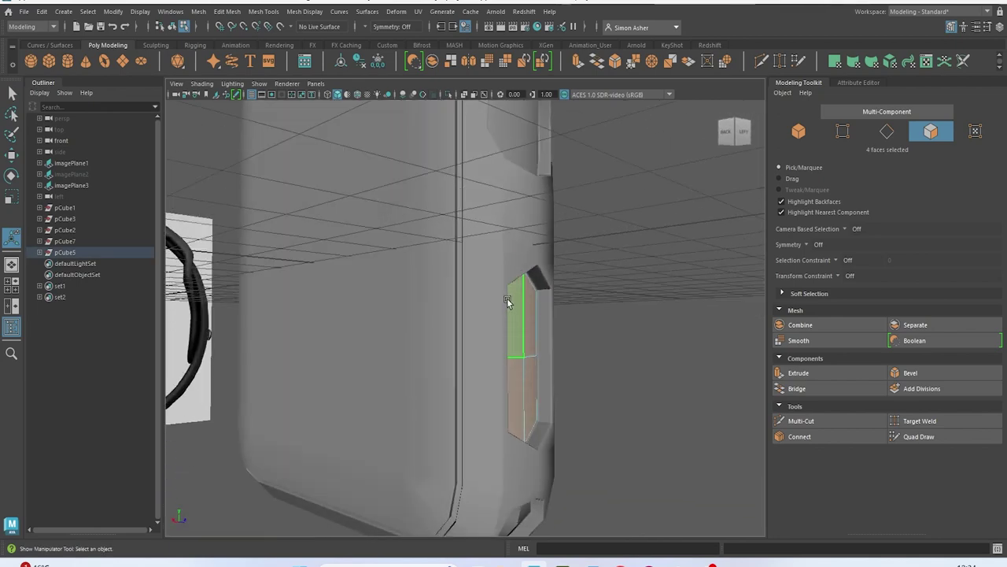
{"action": "key", "text": "w"}
{"action": "left_click_drag", "start_coordinate": [594, 367], "coordinate": [553, 308], "text": "alt"}
Switch to object mode and isolate the new side button piece in the view
{"action": "right_click", "coordinate": [580, 169]}
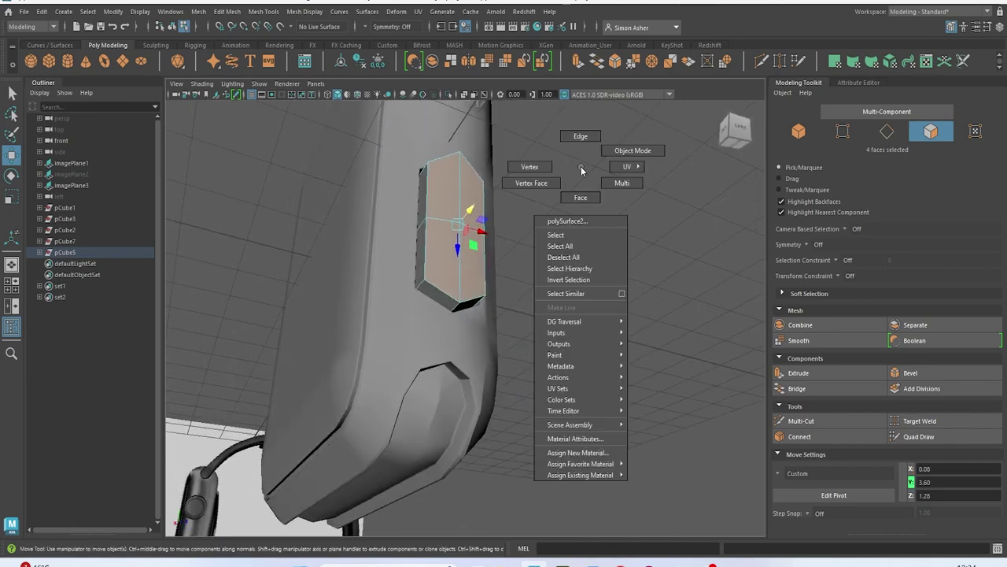
{"action": "right_click_drag", "start_coordinate": [581, 167], "coordinate": [610, 156]}
{"action": "left_click", "coordinate": [610, 156]}
{"action": "left_click", "coordinate": [450, 251]}
{"action": "key", "text": "ctrl+1"}
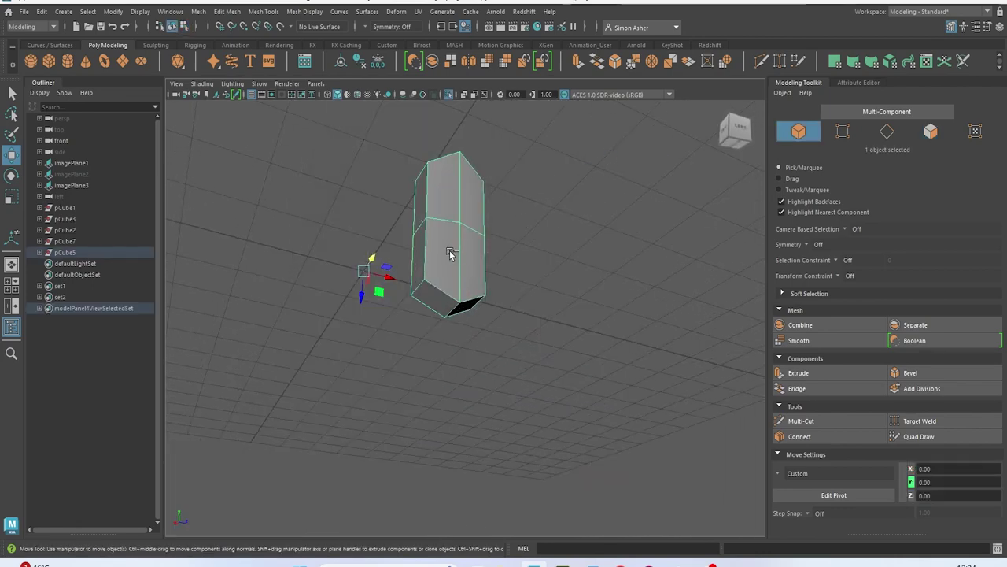
Select the four faces on the inner side of the isolated button
{"action": "left_click_drag", "start_coordinate": [452, 263], "coordinate": [488, 320], "text": "alt"}
{"action": "right_click_drag", "start_coordinate": [542, 326], "coordinate": [541, 277]}
{"action": "left_click", "coordinate": [533, 335]}
{"action": "left_click", "coordinate": [554, 339], "text": "shift"}
{"action": "left_click", "coordinate": [553, 398], "text": "shift"}
{"action": "left_click", "coordinate": [528, 398], "text": "shift"}
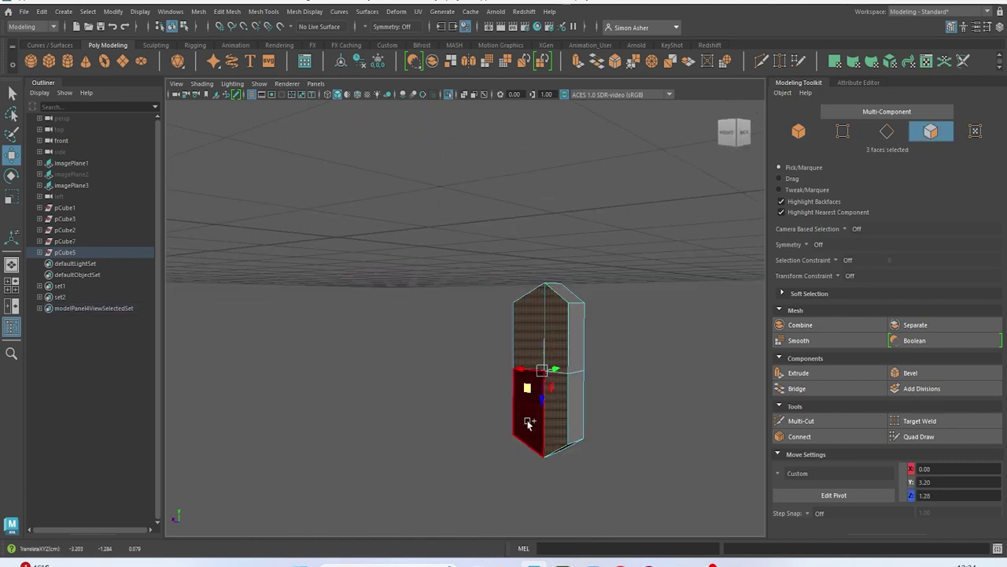
{"action": "left_click_drag", "start_coordinate": [527, 424], "coordinate": [457, 409], "text": "alt"}
Select the eight edges around the outer rim of the button's front face
{"action": "right_click_drag", "start_coordinate": [497, 238], "coordinate": [497, 211]}
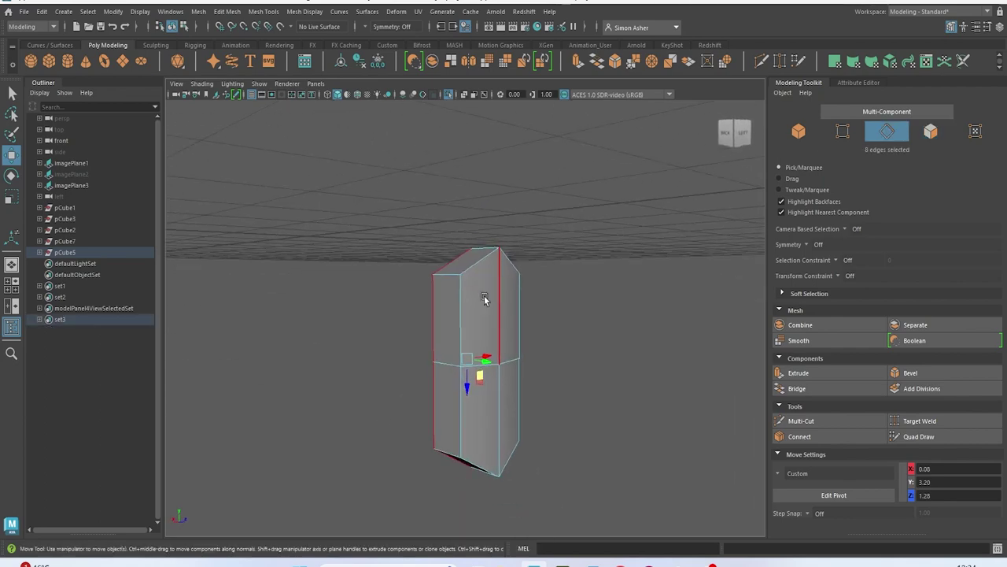
{"action": "left_click", "coordinate": [465, 306]}
{"action": "left_click", "coordinate": [478, 261], "text": "shift"}
{"action": "left_click_drag", "start_coordinate": [473, 286], "coordinate": [429, 275], "text": "alt"}
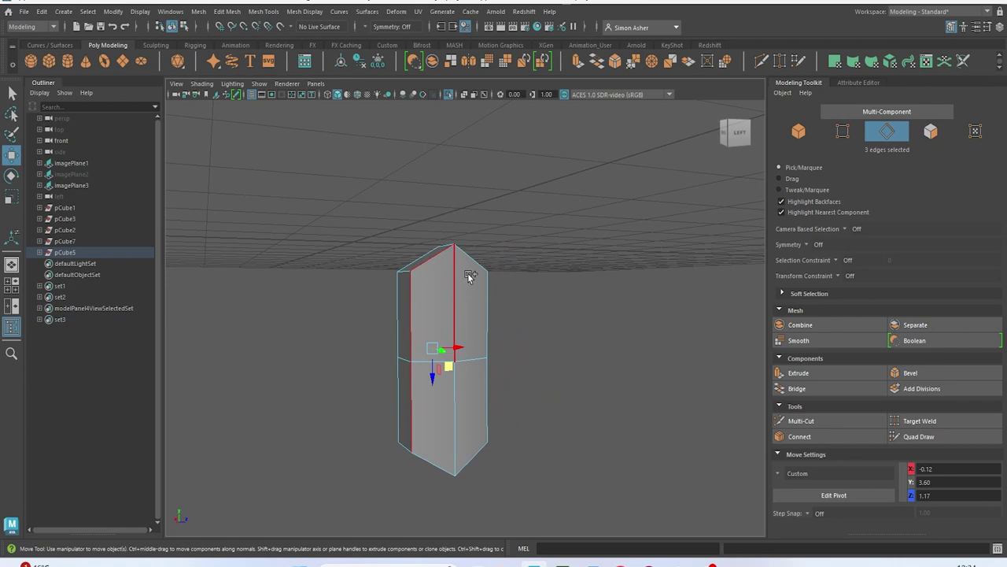
{"action": "left_click", "coordinate": [469, 267], "text": "shift"}
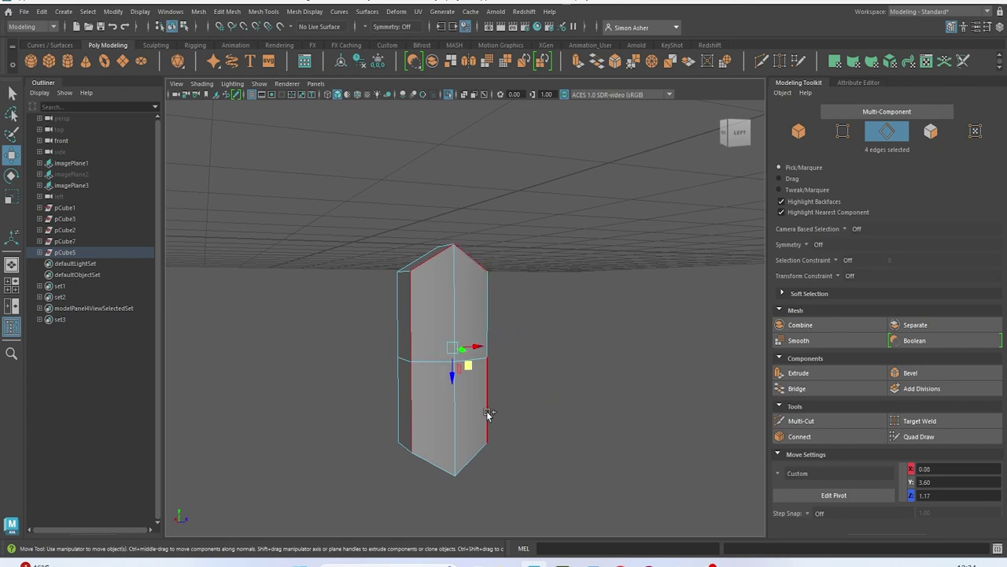
{"action": "left_click", "coordinate": [466, 445], "text": "shift"}
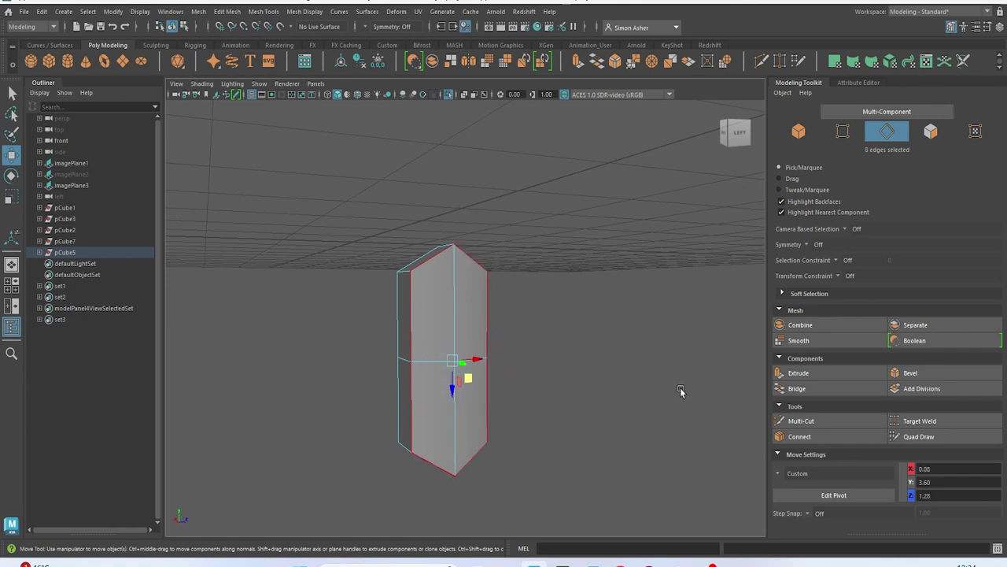
Bevel the button's rim edges with 2 segments and a reduced fraction, and show the smoothed button together with the case
{"action": "key", "text": "ctrl+b"}
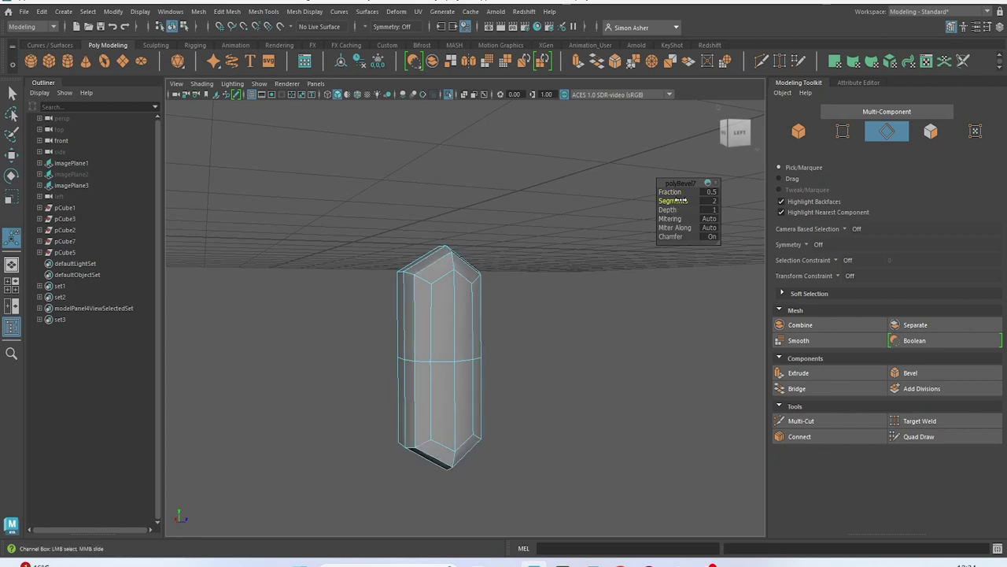
{"action": "left_click_drag", "start_coordinate": [682, 191], "coordinate": [663, 192]}
{"action": "right_click_drag", "start_coordinate": [501, 171], "coordinate": [535, 157]}
{"action": "left_click", "coordinate": [519, 166]}
{"action": "left_click_drag", "start_coordinate": [518, 165], "coordinate": [477, 226], "text": "alt"}
{"action": "key", "text": "ctrl+1"}
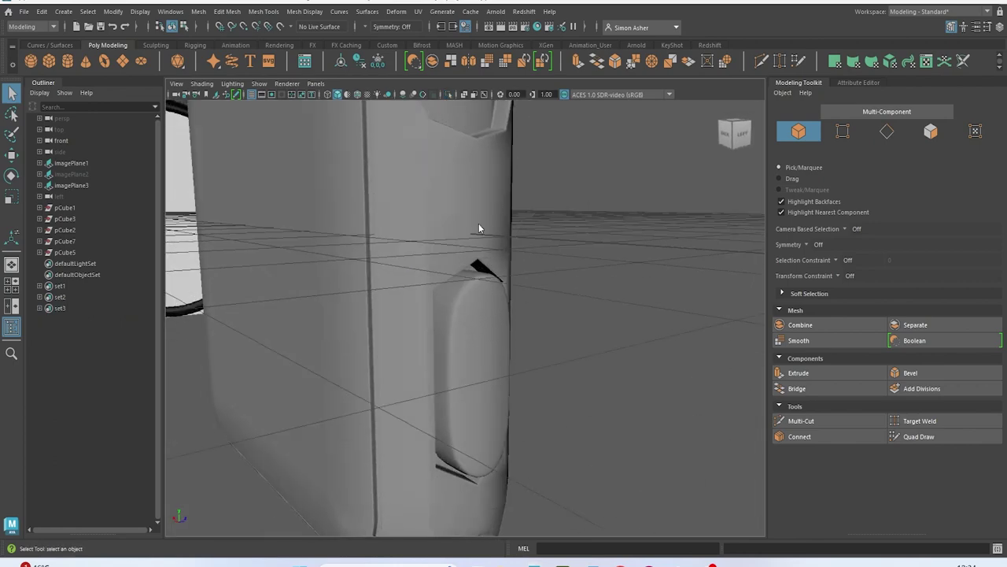
Examine how far the smoothed button protrudes from the case side and return the button to unsmoothed display
{"action": "left_click", "coordinate": [496, 212]}
{"action": "left_click", "coordinate": [635, 223]}
{"action": "left_click_drag", "start_coordinate": [635, 223], "coordinate": [540, 236], "text": "alt"}
{"action": "scroll", "coordinate": [653, 234], "scroll_direction": "down", "scroll_amount": 5}
{"action": "scroll", "coordinate": [543, 263], "scroll_direction": "up", "scroll_amount": 5}
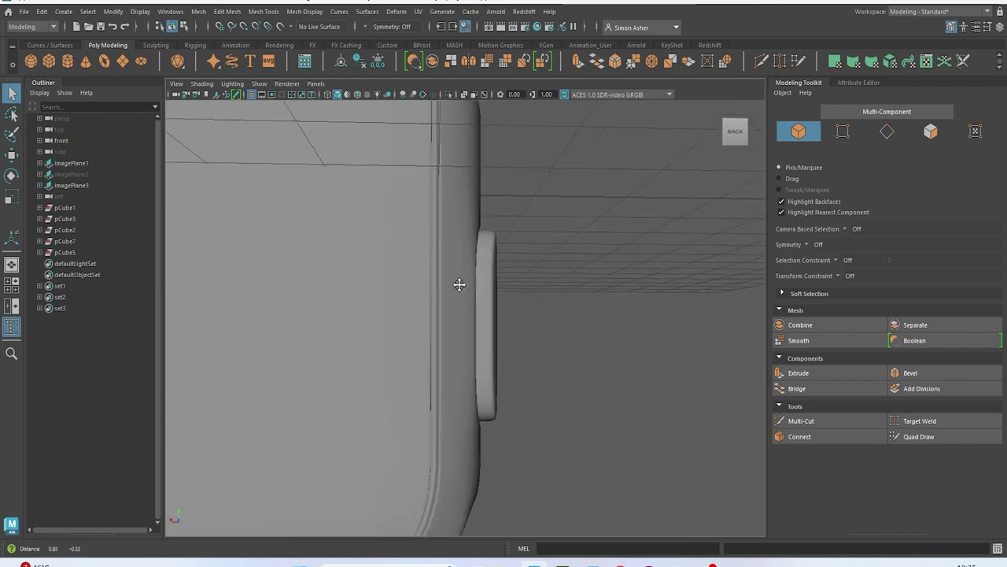
{"action": "left_click", "coordinate": [485, 292]}
{"action": "left_click_drag", "start_coordinate": [488, 292], "coordinate": [526, 290], "text": "alt"}
{"action": "left_click", "coordinate": [510, 299]}
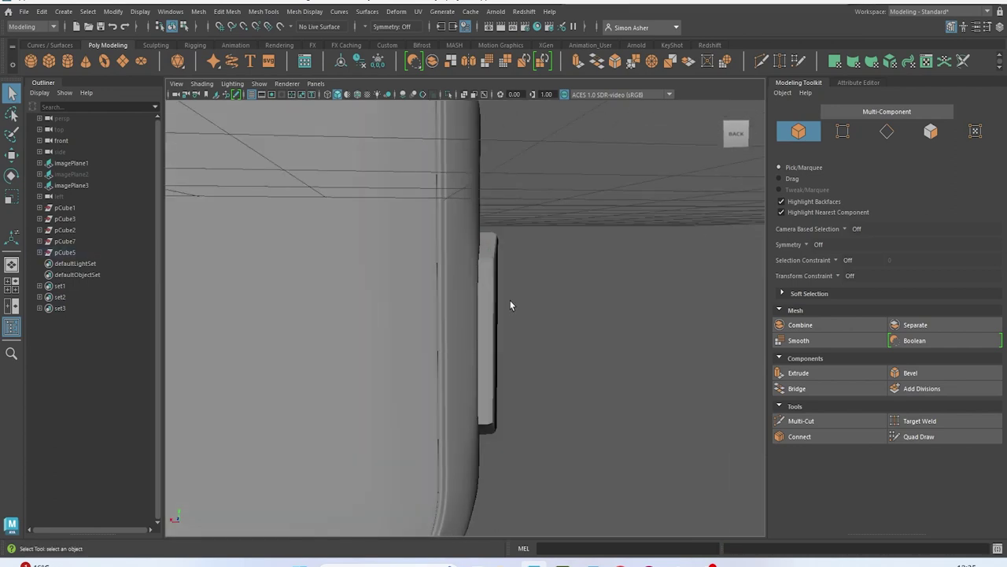
Isolate the lower side button, move its outer vertices slightly inward toward the case, and show the whole watch again
{"action": "left_click", "coordinate": [483, 309]}
{"action": "key", "text": "ctrl+1"}
{"action": "left_click_drag", "start_coordinate": [530, 293], "coordinate": [532, 337], "text": "alt"}
{"action": "right_click_drag", "start_coordinate": [546, 238], "coordinate": [538, 268]}
{"action": "left_click_drag", "start_coordinate": [513, 254], "coordinate": [510, 309], "text": "alt"}
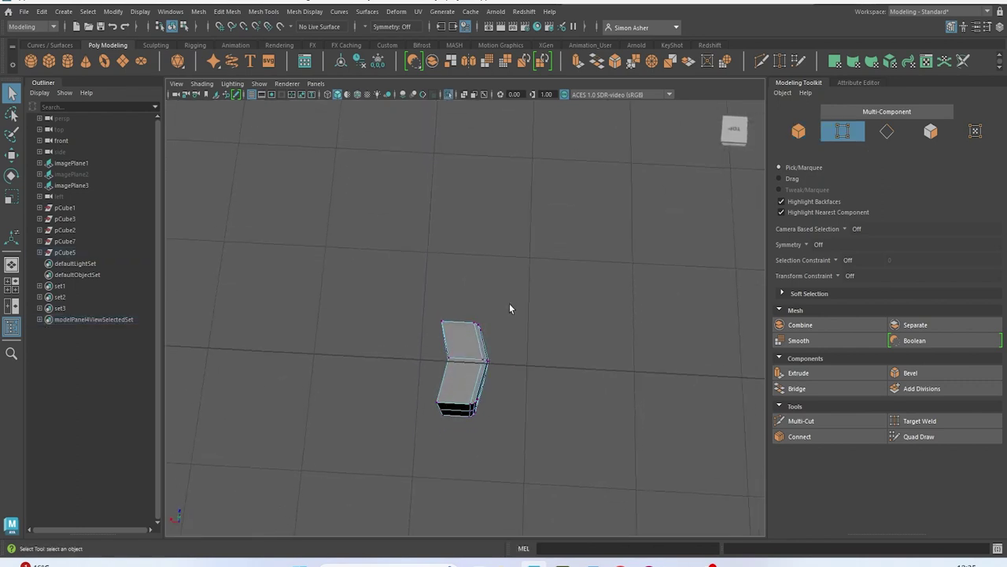
{"action": "left_click_drag", "start_coordinate": [527, 458], "coordinate": [529, 454]}
{"action": "key", "text": "w"}
{"action": "left_click_drag", "start_coordinate": [513, 379], "coordinate": [504, 380]}
{"action": "key", "text": "ctrl+1"}
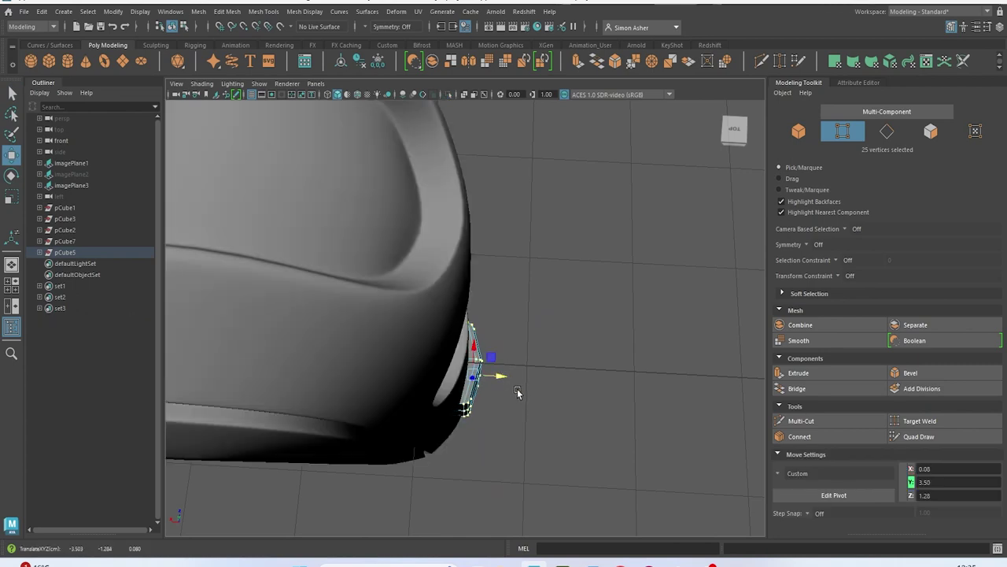
Display the lower side button and the case smoothed, then view the round recess on the case side
{"action": "left_click_drag", "start_coordinate": [518, 392], "coordinate": [525, 328], "text": "alt"}
{"action": "key", "text": "3"}
{"action": "left_click", "coordinate": [541, 255]}
{"action": "left_click", "coordinate": [457, 210]}
{"action": "scroll", "coordinate": [606, 197], "scroll_direction": "down", "scroll_amount": 2}
{"action": "left_click", "coordinate": [615, 190]}
{"action": "left_click_drag", "start_coordinate": [615, 191], "coordinate": [489, 415], "text": "alt"}
{"action": "scroll", "coordinate": [489, 414], "scroll_direction": "down", "scroll_amount": 3}
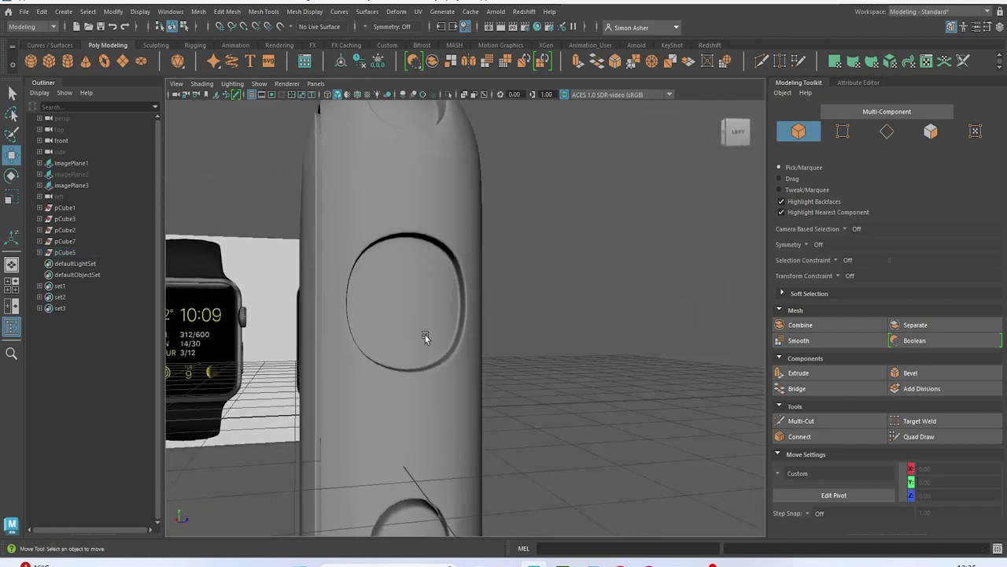
Return the case to unsmoothed display and select the four faces inside the round side recess
{"action": "left_click", "coordinate": [411, 203]}
{"action": "key", "text": "1"}
{"action": "right_click_drag", "start_coordinate": [421, 238], "coordinate": [424, 283]}
{"action": "left_click_drag", "start_coordinate": [423, 284], "coordinate": [401, 263], "text": "alt"}
{"action": "left_click", "coordinate": [349, 281]}
{"action": "left_click", "coordinate": [384, 292], "text": "shift"}
{"action": "left_click", "coordinate": [435, 305], "text": "shift"}
{"action": "left_click", "coordinate": [449, 306], "text": "shift"}
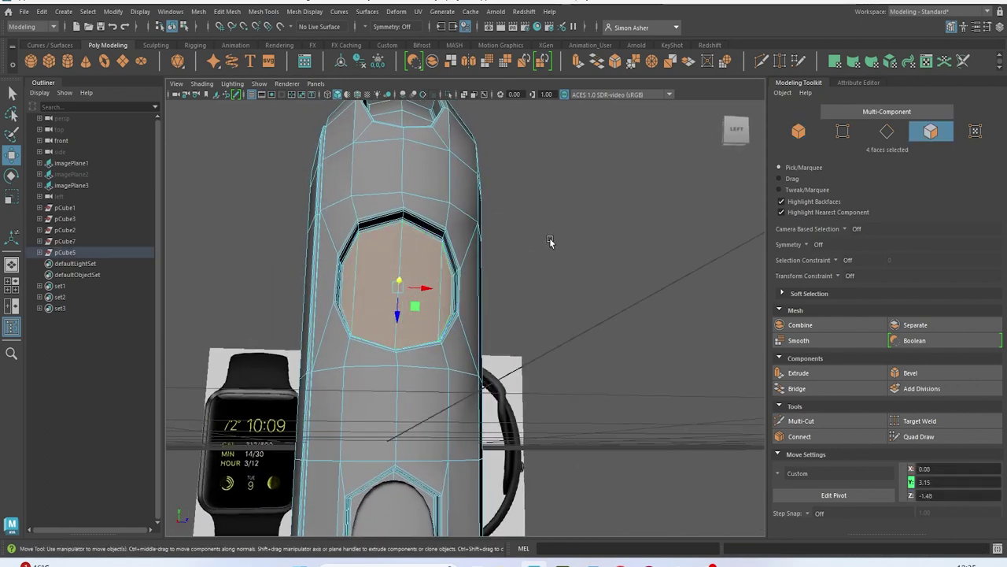
Duplicate the four selected recess faces and extrude them outward into a separate round button
{"action": "right_click", "coordinate": [620, 208], "text": "shift"}
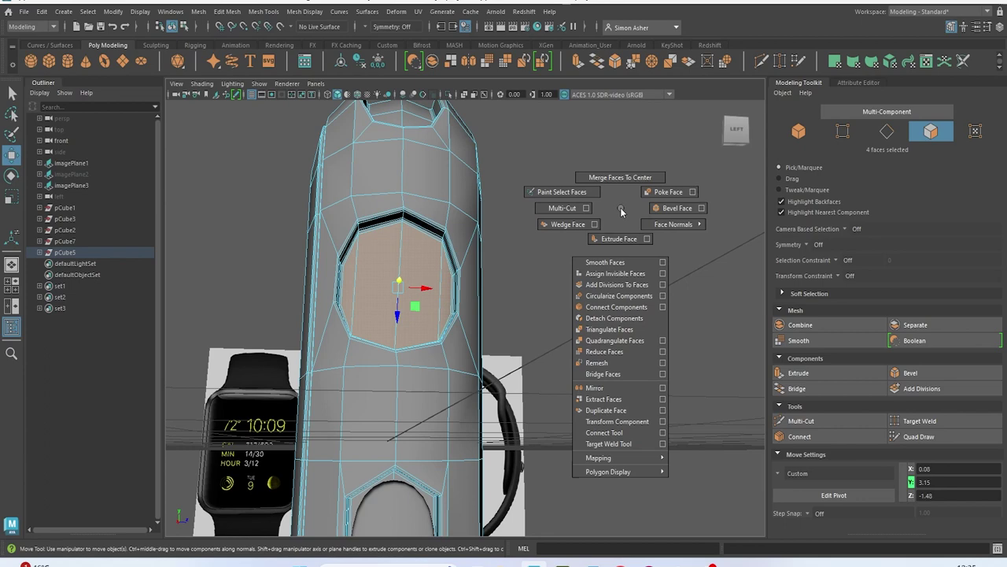
{"action": "right_click_drag", "start_coordinate": [649, 390], "coordinate": [624, 411], "text": "shift"}
{"action": "left_click", "coordinate": [592, 264]}
{"action": "left_click_drag", "start_coordinate": [410, 275], "coordinate": [571, 333], "text": "alt"}
{"action": "key", "text": "w"}
{"action": "right_click_drag", "start_coordinate": [592, 207], "coordinate": [611, 197]}
Isolate the new round button and delete the four faces on its inner side
{"action": "left_click_drag", "start_coordinate": [604, 200], "coordinate": [562, 234], "text": "alt"}
{"action": "left_click", "coordinate": [511, 322]}
{"action": "key", "text": "ctrl+1"}
{"action": "left_click_drag", "start_coordinate": [513, 321], "coordinate": [623, 299], "text": "alt"}
{"action": "right_click_drag", "start_coordinate": [565, 241], "coordinate": [561, 272]}
{"action": "middle_click_drag", "start_coordinate": [519, 285], "coordinate": [516, 288], "text": "alt"}
{"action": "left_click", "coordinate": [469, 313]}
{"action": "left_click", "coordinate": [491, 326], "text": "shift"}
{"action": "left_click", "coordinate": [536, 338], "text": "shift"}
{"action": "left_click_drag", "start_coordinate": [536, 338], "coordinate": [550, 321], "text": "alt"}
{"action": "left_click", "coordinate": [552, 321], "text": "shift"}
{"action": "key", "text": "Delete"}
Select the edges around the outer rim of the round button's front face
{"action": "left_click_drag", "start_coordinate": [645, 298], "coordinate": [426, 240], "text": "alt"}
{"action": "right_click_drag", "start_coordinate": [417, 239], "coordinate": [418, 228]}
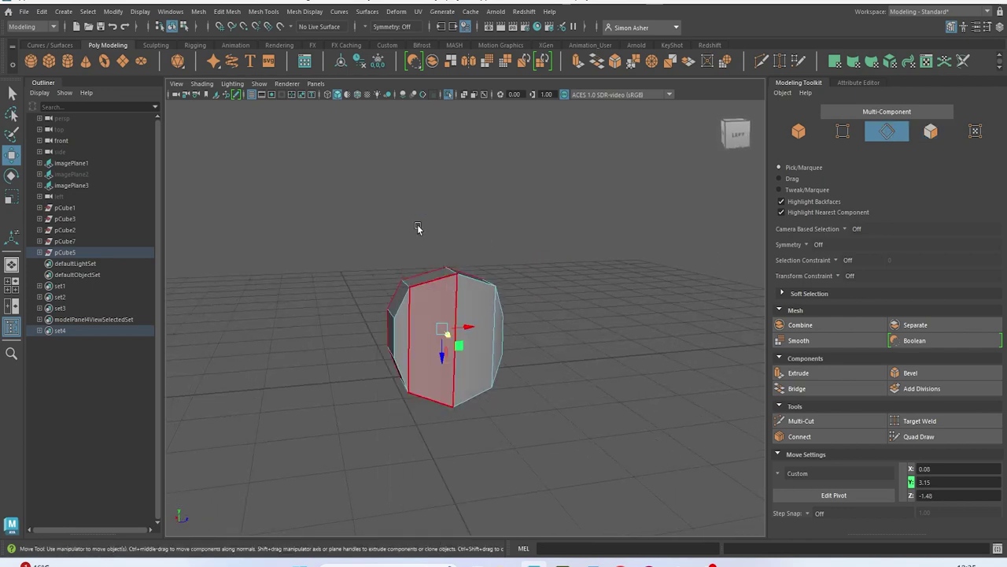
{"action": "scroll", "coordinate": [418, 230], "scroll_direction": "up", "scroll_amount": 2}
{"action": "double_click", "coordinate": [430, 277]}
{"action": "left_click", "coordinate": [378, 342], "text": "shift"}
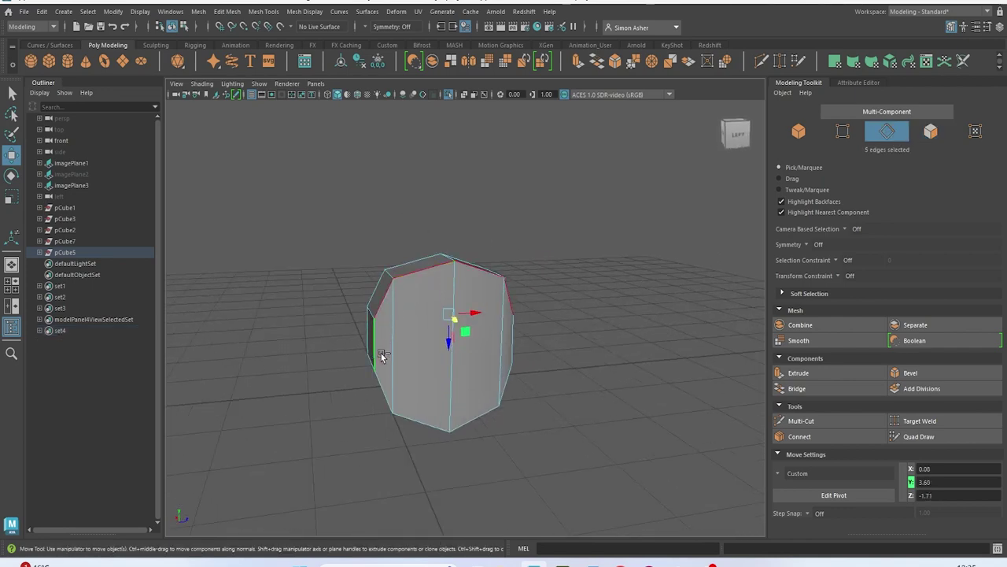
{"action": "double_click", "coordinate": [422, 426], "text": "shift"}
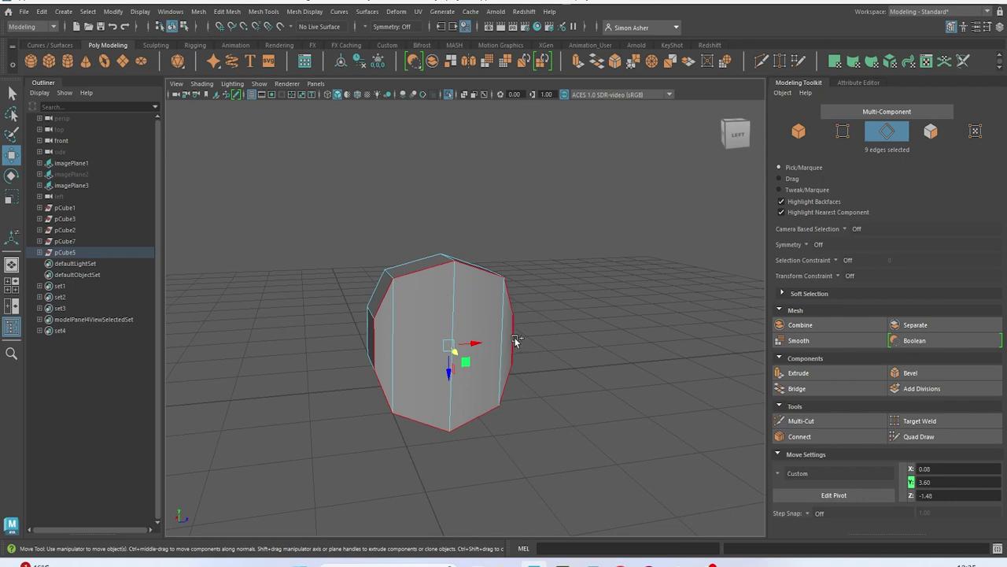
{"action": "left_click_drag", "start_coordinate": [432, 349], "coordinate": [470, 319], "text": "alt"}
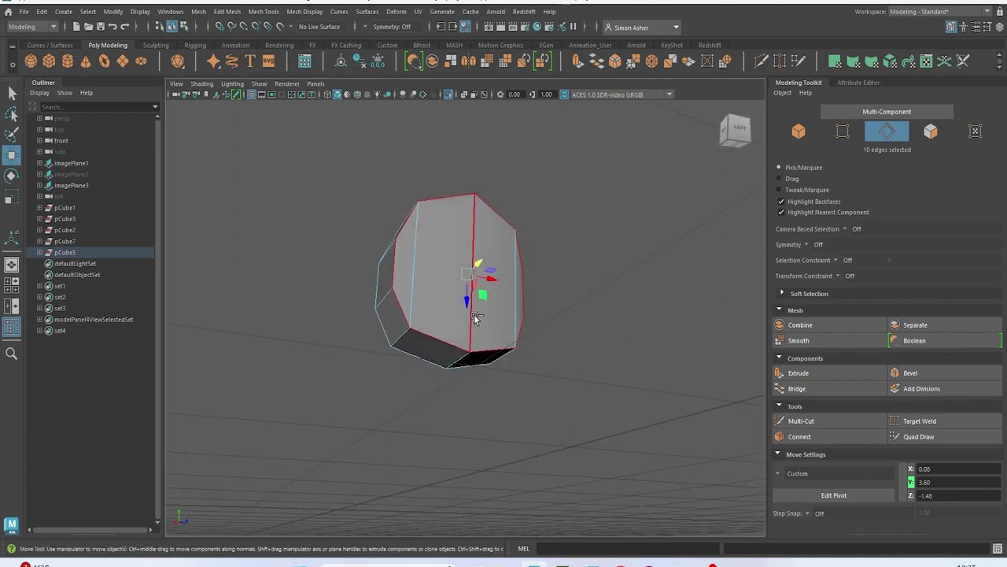
Bevel the round button's rim edges with 2 segments and a fraction of 0.24, and display the button smoothed
{"action": "key", "text": "ctrl+b"}
{"action": "left_click_drag", "start_coordinate": [605, 278], "coordinate": [583, 260], "text": "alt"}
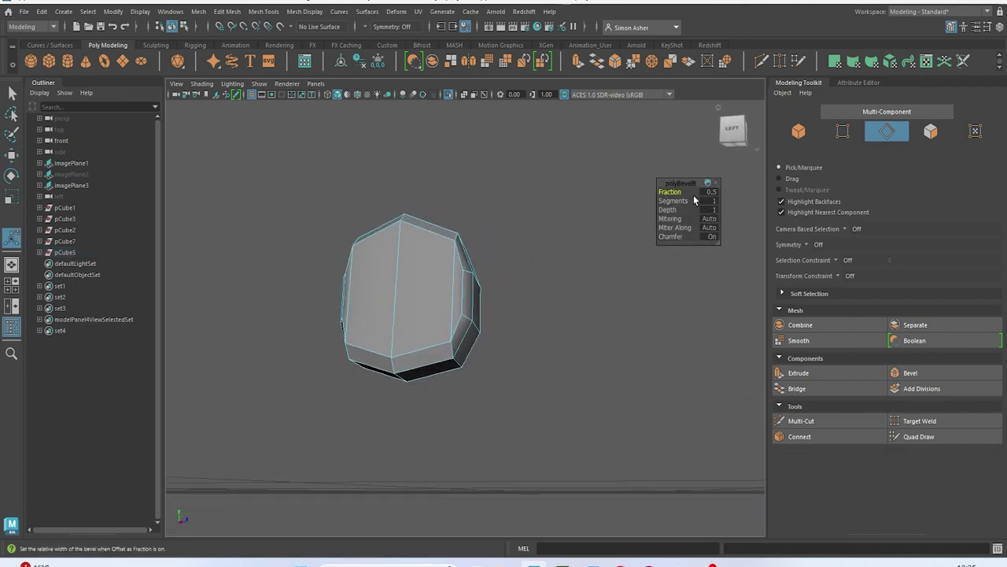
{"action": "left_click_drag", "start_coordinate": [674, 201], "coordinate": [663, 196]}
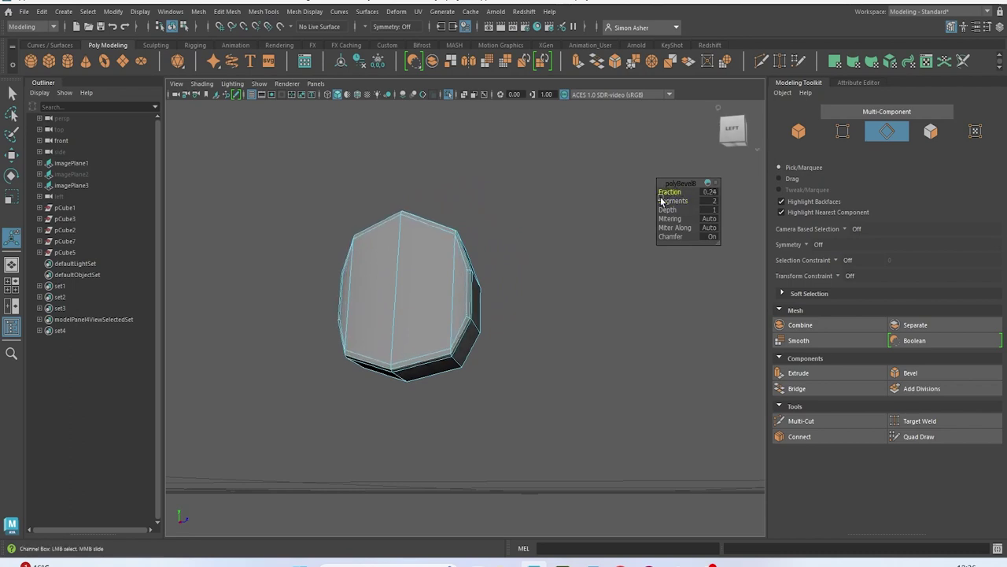
{"action": "key", "text": "3"}
Bring back the rest of the watch, display the case smoothed, and examine how far the round button protrudes
{"action": "right_click_drag", "start_coordinate": [397, 169], "coordinate": [406, 163]}
{"action": "left_click", "coordinate": [407, 163]}
{"action": "left_click_drag", "start_coordinate": [409, 166], "coordinate": [503, 197], "text": "alt"}
{"action": "key", "text": "ctrl+1"}
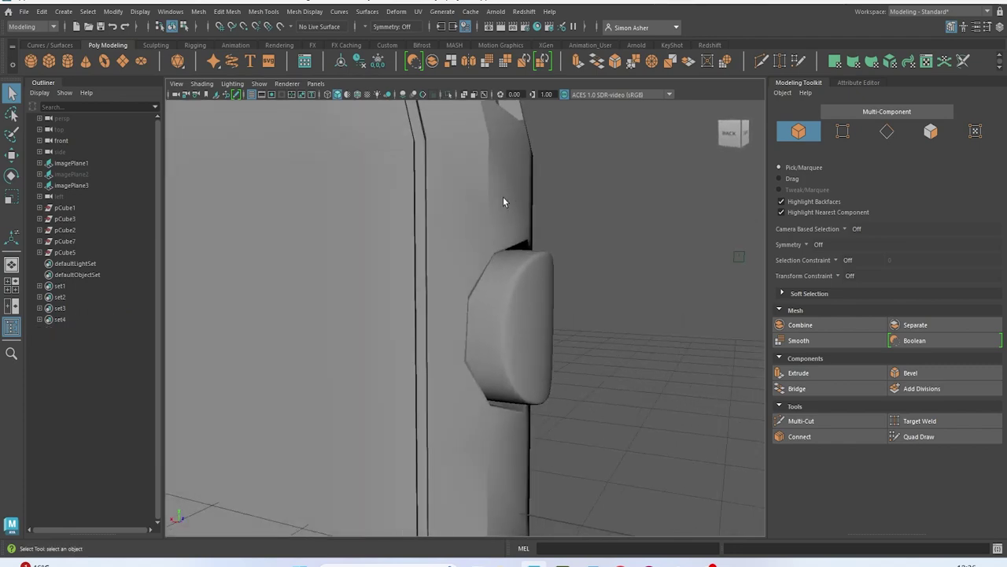
{"action": "left_click", "coordinate": [502, 196]}
{"action": "key", "text": "3"}
{"action": "left_click", "coordinate": [647, 173]}
{"action": "left_click_drag", "start_coordinate": [634, 206], "coordinate": [666, 208], "text": "alt"}
{"action": "scroll", "coordinate": [644, 198], "scroll_direction": "down", "scroll_amount": 6}
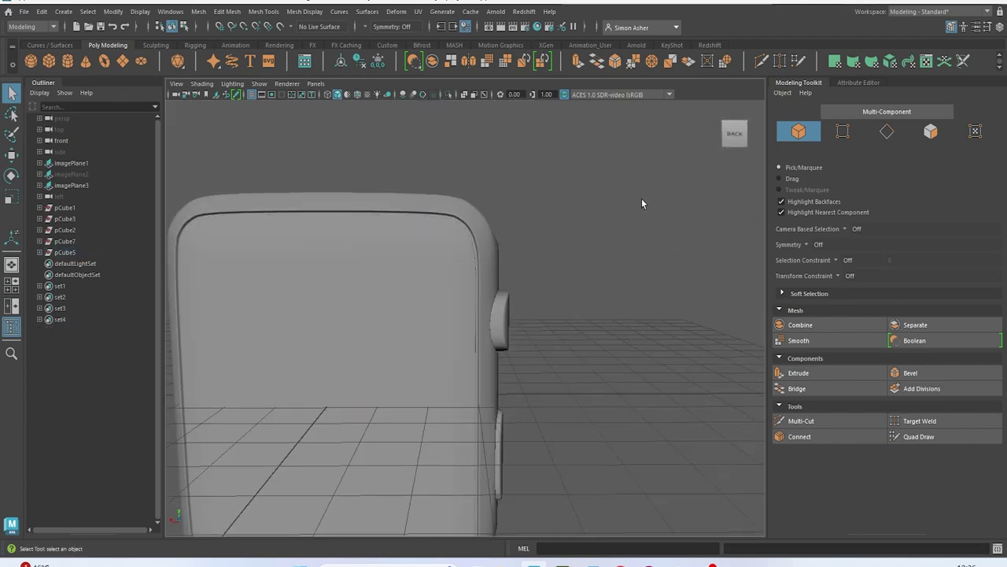
{"action": "scroll", "coordinate": [550, 213], "scroll_direction": "down", "scroll_amount": 5}
{"action": "scroll", "coordinate": [548, 207], "scroll_direction": "up", "scroll_amount": 3}
{"action": "left_click_drag", "start_coordinate": [548, 208], "coordinate": [539, 277], "text": "alt"}
{"action": "scroll", "coordinate": [529, 298], "scroll_direction": "up", "scroll_amount": 5}
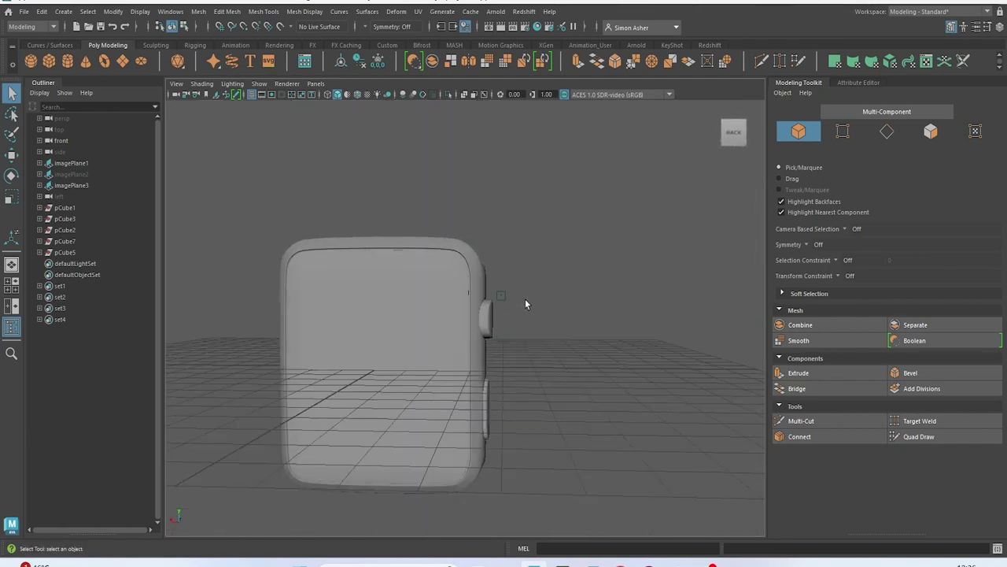
Isolate the unsmoothed round button, move its outer vertices inward toward the case, and show the whole watch again
{"action": "left_click", "coordinate": [515, 321]}
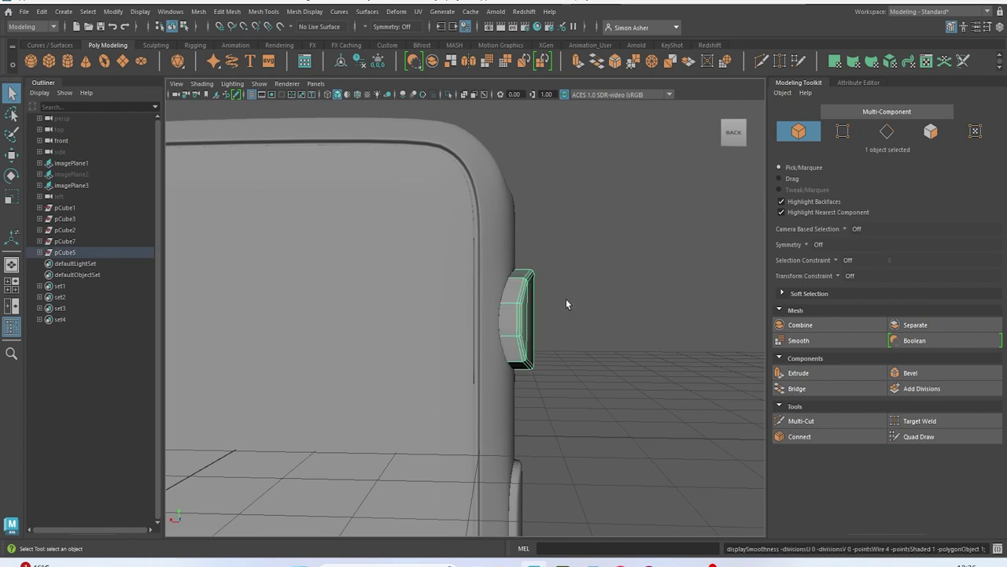
{"action": "key", "text": "ctrl+1"}
{"action": "left_click_drag", "start_coordinate": [562, 299], "coordinate": [512, 326], "text": "alt"}
{"action": "right_click_drag", "start_coordinate": [511, 238], "coordinate": [484, 260]}
{"action": "left_click_drag", "start_coordinate": [503, 250], "coordinate": [470, 265], "text": "alt"}
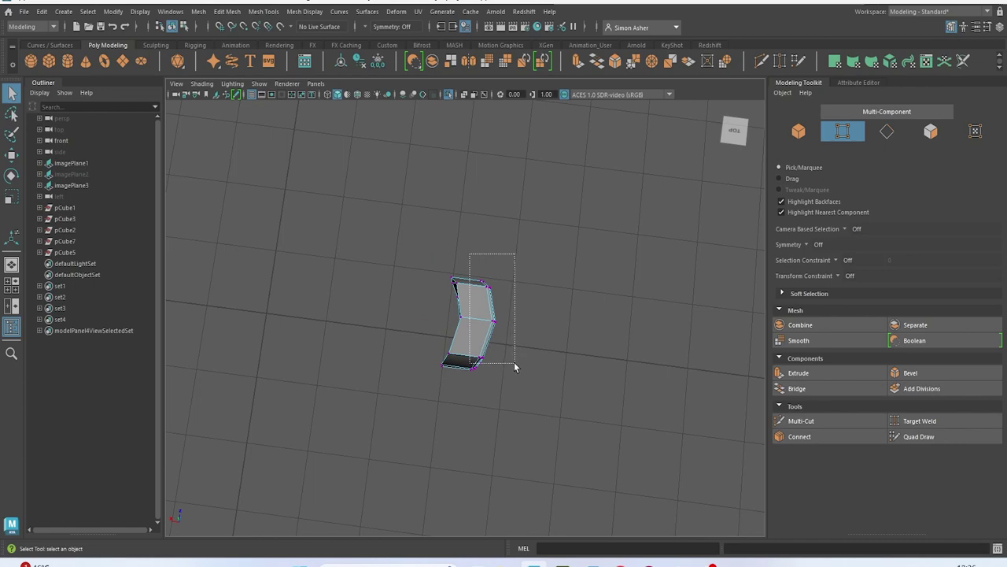
{"action": "left_click_drag", "start_coordinate": [535, 438], "coordinate": [535, 438]}
{"action": "left_click_drag", "start_coordinate": [536, 432], "coordinate": [567, 367], "text": "alt"}
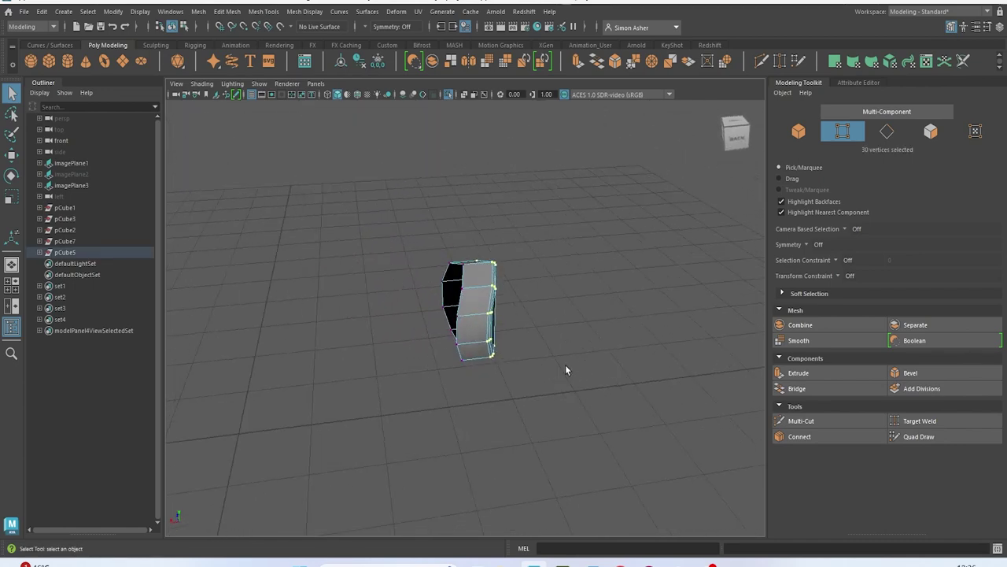
{"action": "key", "text": "w"}
{"action": "middle_click_drag", "start_coordinate": [553, 318], "coordinate": [506, 301]}
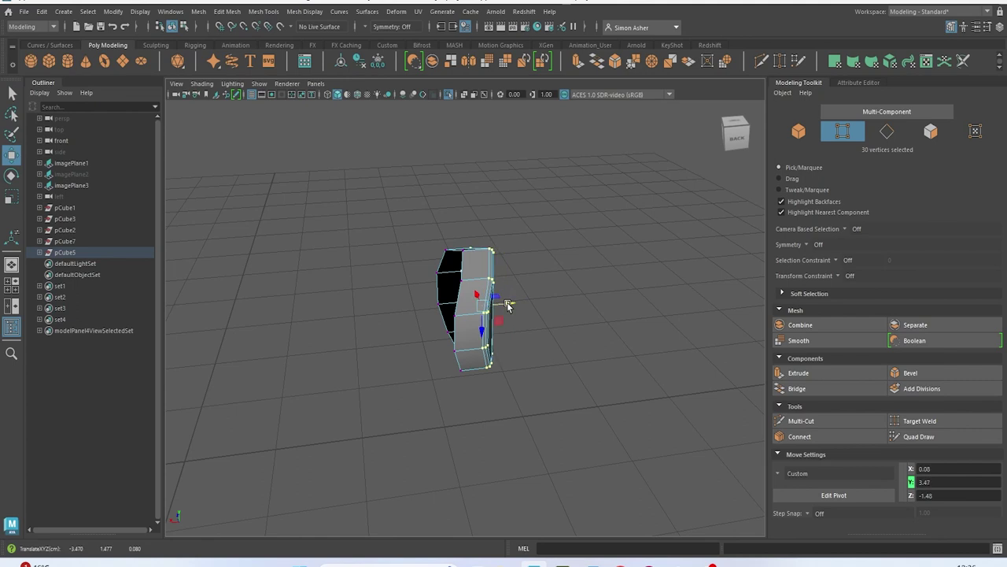
{"action": "key", "text": "ctrl+1"}
Return to object selection, display the round button smoothed, and check both side buttons against the case
{"action": "left_click_drag", "start_coordinate": [516, 313], "coordinate": [508, 293], "text": "alt"}
{"action": "right_click_drag", "start_coordinate": [519, 182], "coordinate": [532, 170]}
{"action": "left_click_drag", "start_coordinate": [533, 170], "coordinate": [488, 322], "text": "alt"}
{"action": "left_click", "coordinate": [488, 319]}
{"action": "left_click", "coordinate": [587, 276]}
{"action": "left_click", "coordinate": [435, 190]}
{"action": "left_click", "coordinate": [646, 203]}
{"action": "left_click_drag", "start_coordinate": [647, 203], "coordinate": [388, 243], "text": "alt"}
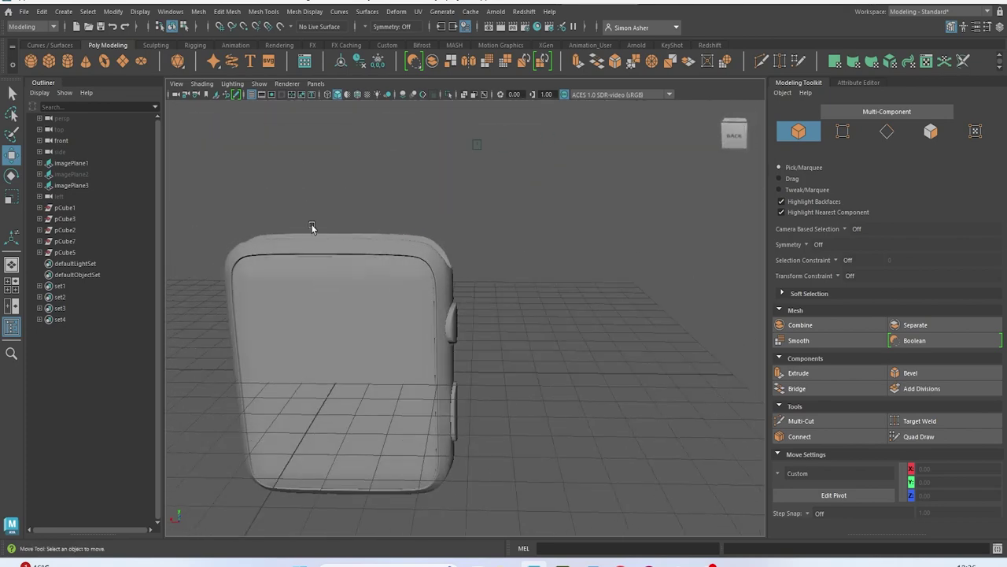
Save the scene and view the watch beside its reference images
{"action": "left_click", "coordinate": [25, 15]}
{"action": "left_click", "coordinate": [64, 62]}
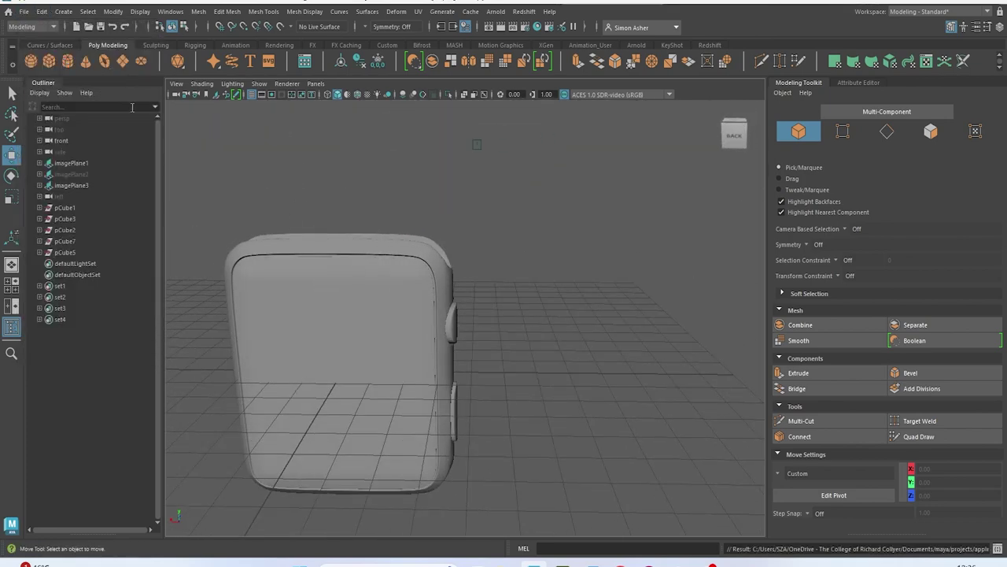
{"action": "scroll", "coordinate": [333, 213], "scroll_direction": "down", "scroll_amount": 5}
{"action": "left_click_drag", "start_coordinate": [333, 213], "coordinate": [260, 226], "text": "alt"}
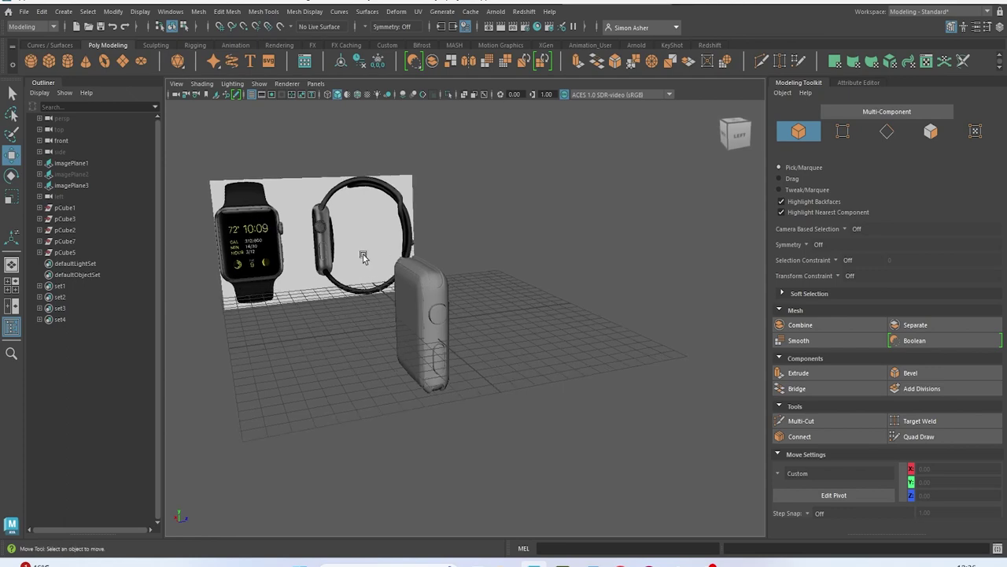
{"action": "left_click_drag", "start_coordinate": [409, 221], "coordinate": [456, 235], "text": "alt"}
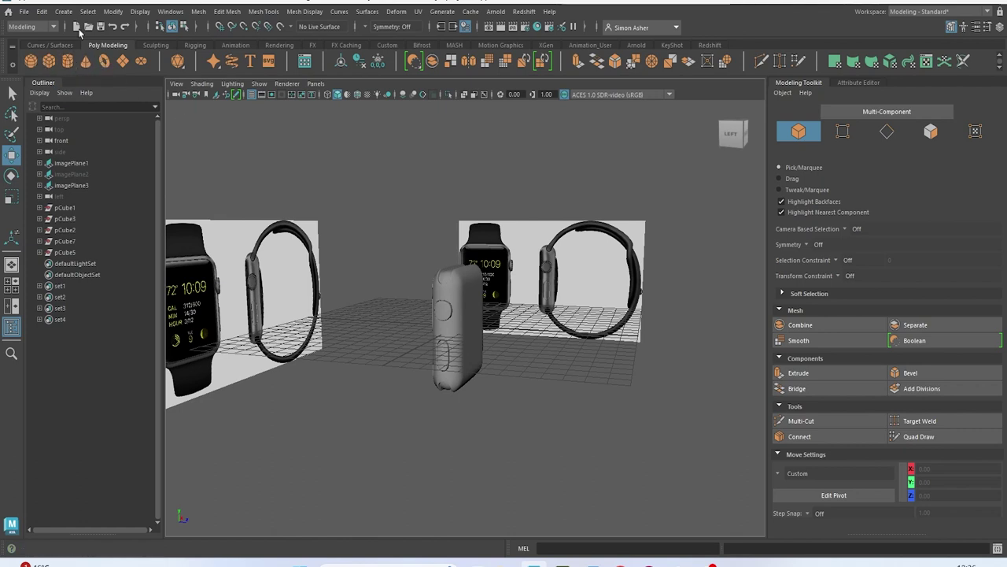
Create a polygon cylinder and move it about 2.98 units out of the watch body
{"action": "left_click", "coordinate": [63, 11]}
{"action": "mouse_move", "coordinate": [115, 60]}
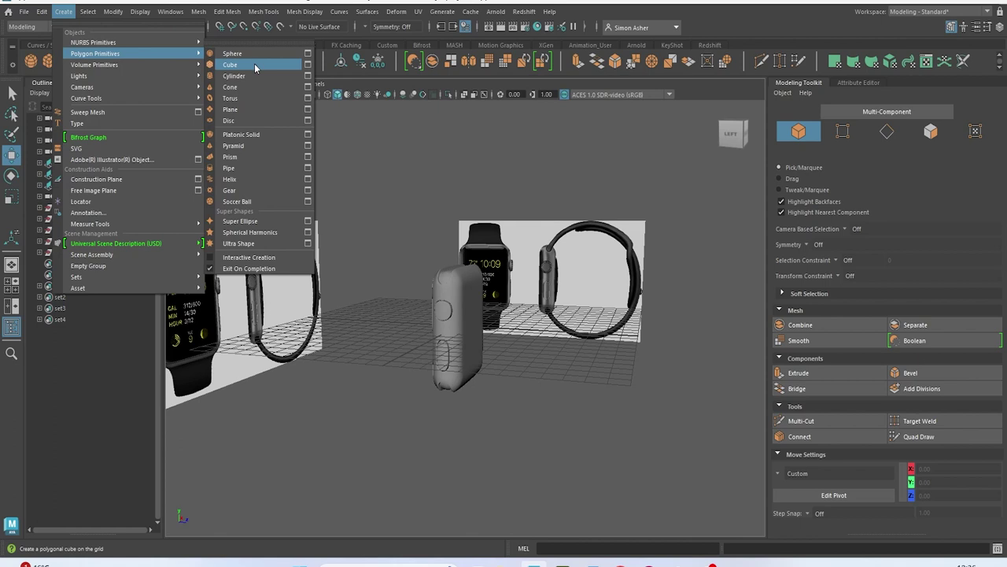
{"action": "left_click", "coordinate": [463, 172]}
{"action": "key", "text": "space"}
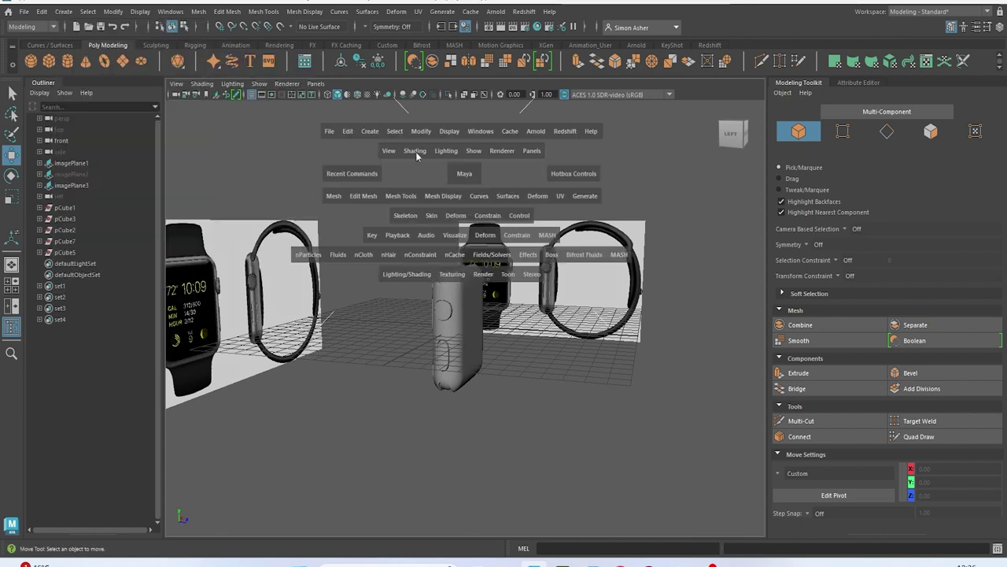
{"action": "left_click", "coordinate": [370, 132]}
{"action": "mouse_move", "coordinate": [423, 179]}
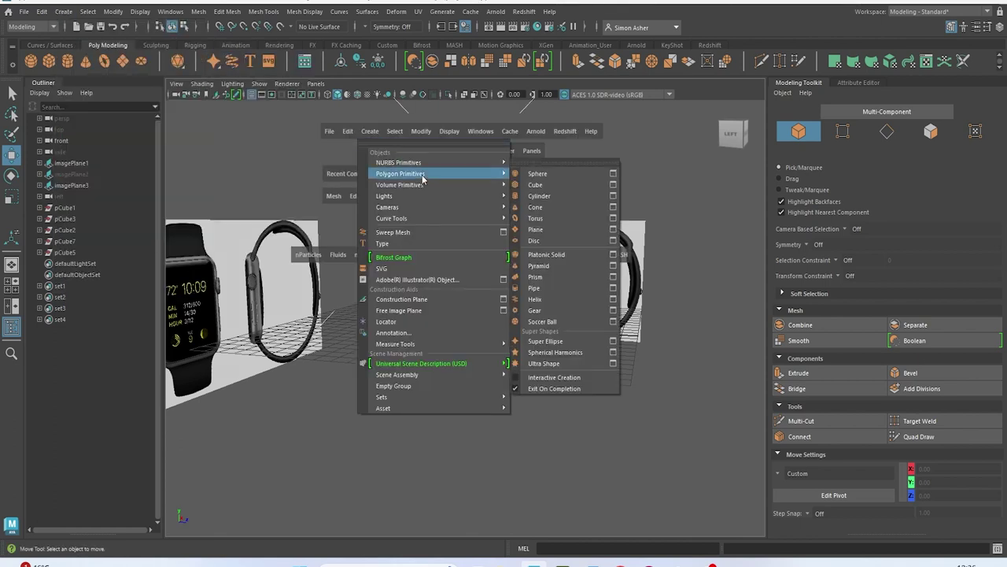
{"action": "left_click", "coordinate": [552, 195]}
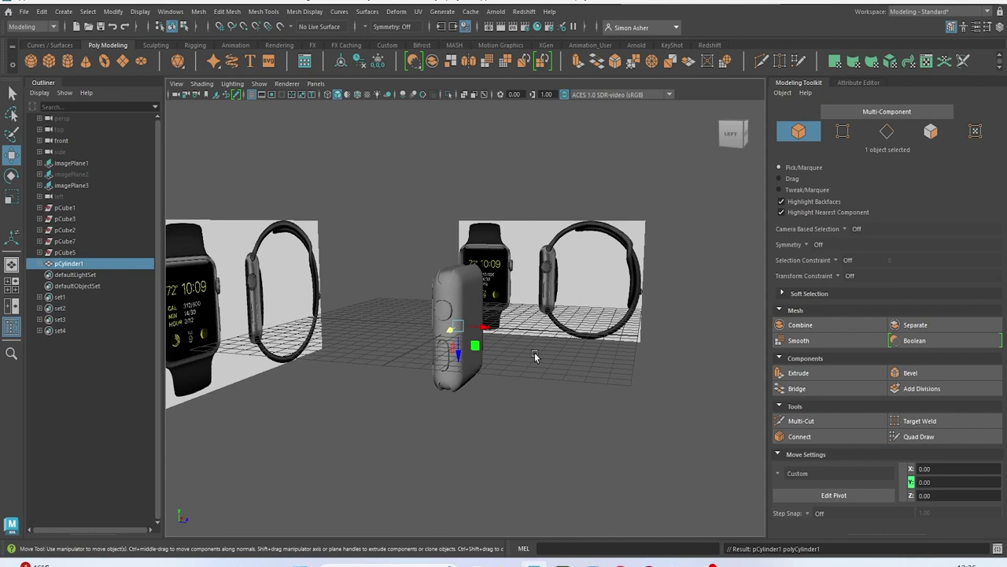
{"action": "left_click_drag", "start_coordinate": [534, 351], "coordinate": [586, 341], "text": "alt"}
{"action": "left_click_drag", "start_coordinate": [476, 337], "coordinate": [519, 339]}
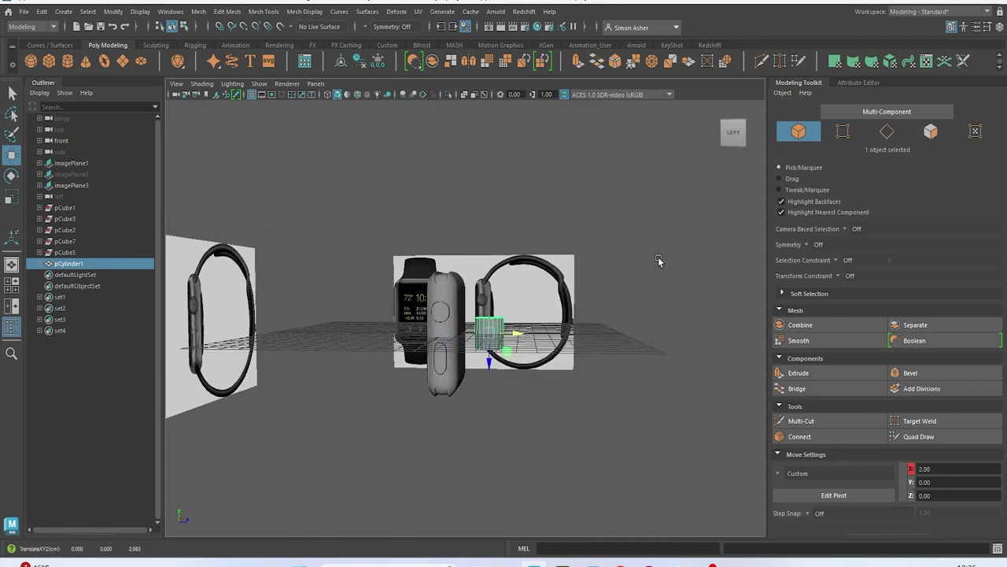
Switch to the back view and hide the reference image plane that covers the watch
{"action": "key", "text": "space"}
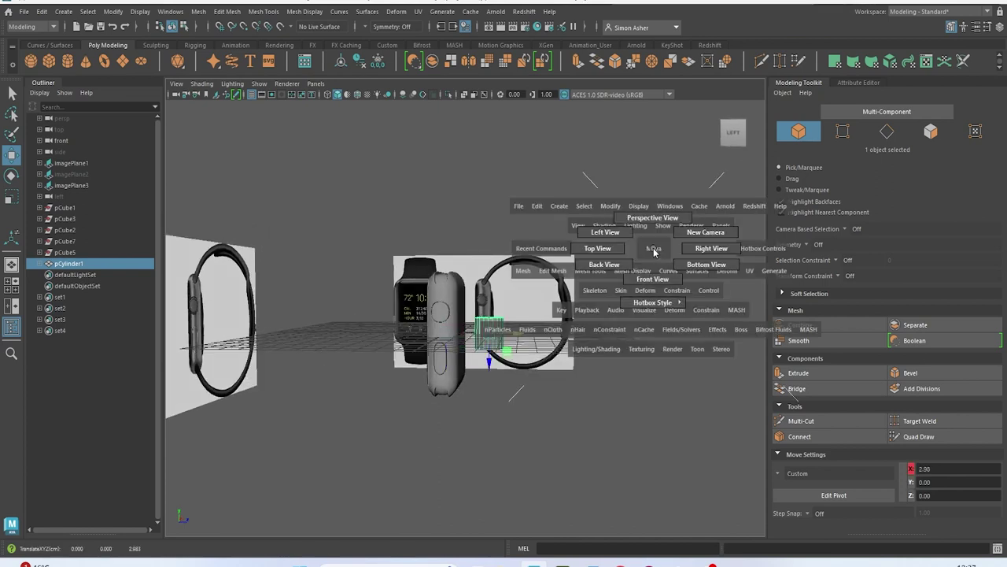
{"action": "left_click_drag", "start_coordinate": [661, 251], "coordinate": [615, 265]}
{"action": "left_click", "coordinate": [482, 212]}
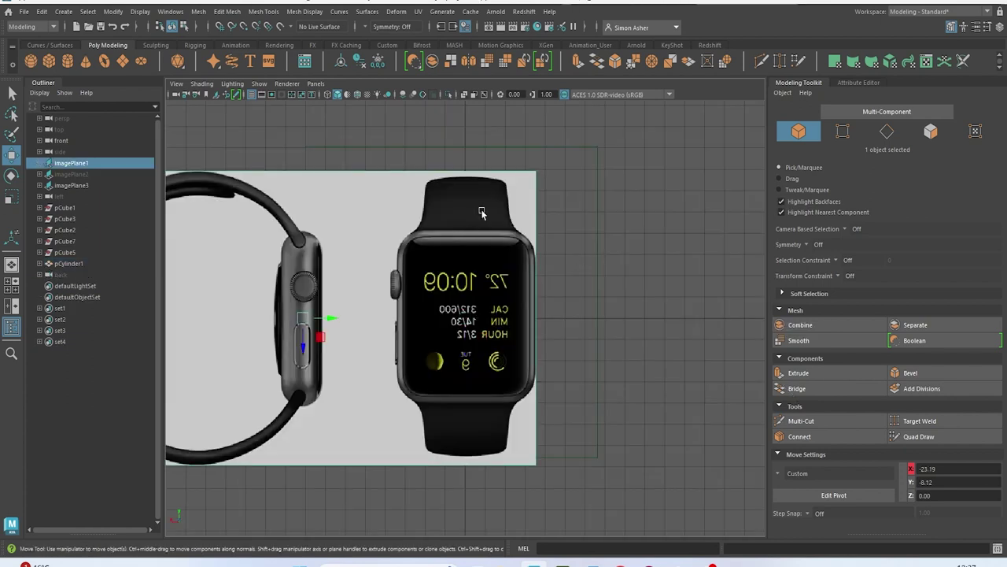
{"action": "key", "text": "h"}
{"action": "scroll", "coordinate": [483, 253], "scroll_direction": "up", "scroll_amount": 1}
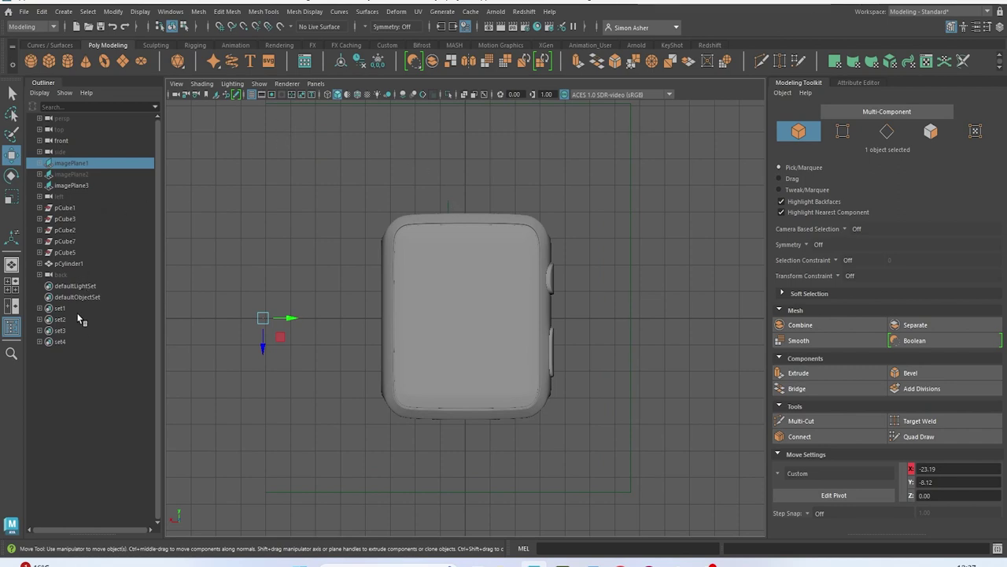
Select the cylinder and rotate it in the front view so its flat round end faces the viewer
{"action": "left_click", "coordinate": [70, 264]}
{"action": "key", "text": "space"}
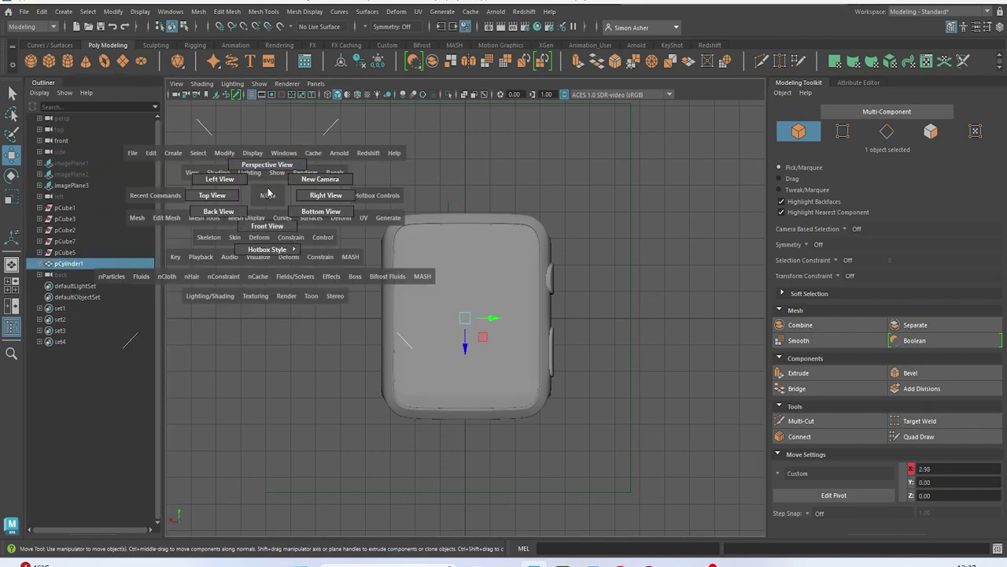
{"action": "left_click_drag", "start_coordinate": [268, 198], "coordinate": [266, 177]}
{"action": "key", "text": "space"}
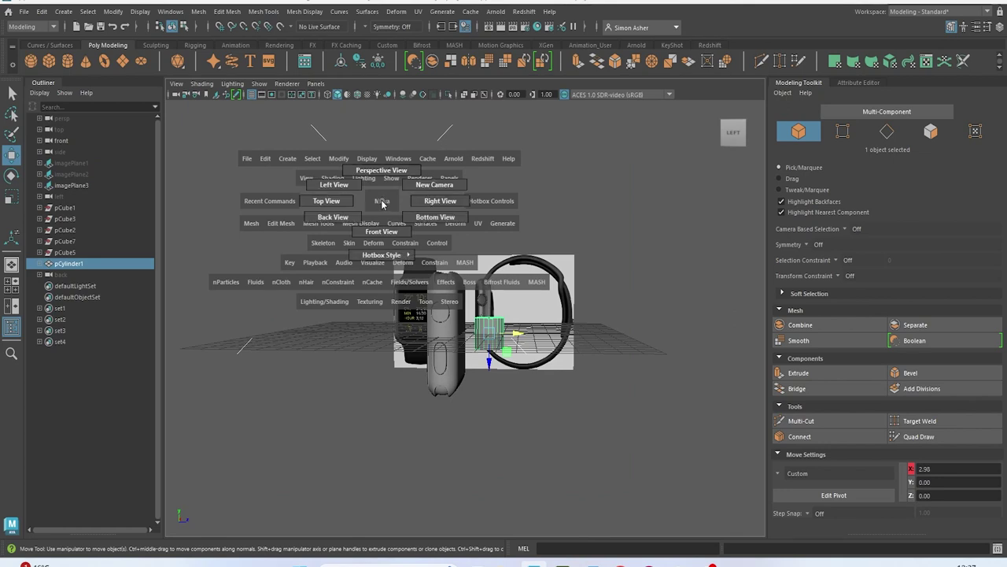
{"action": "left_click_drag", "start_coordinate": [376, 207], "coordinate": [378, 214]}
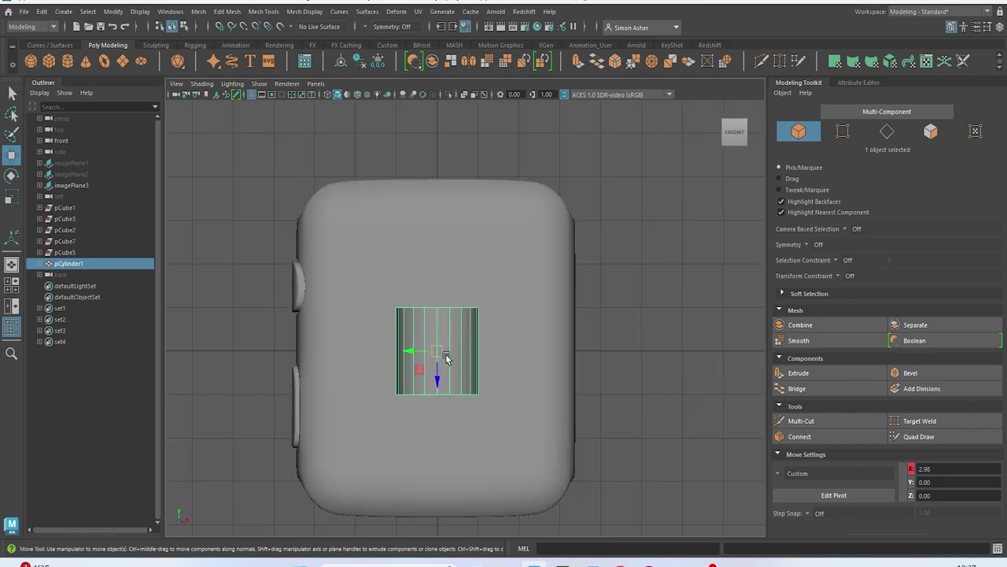
{"action": "key", "text": "e"}
{"action": "left_click_drag", "start_coordinate": [451, 328], "coordinate": [445, 402]}
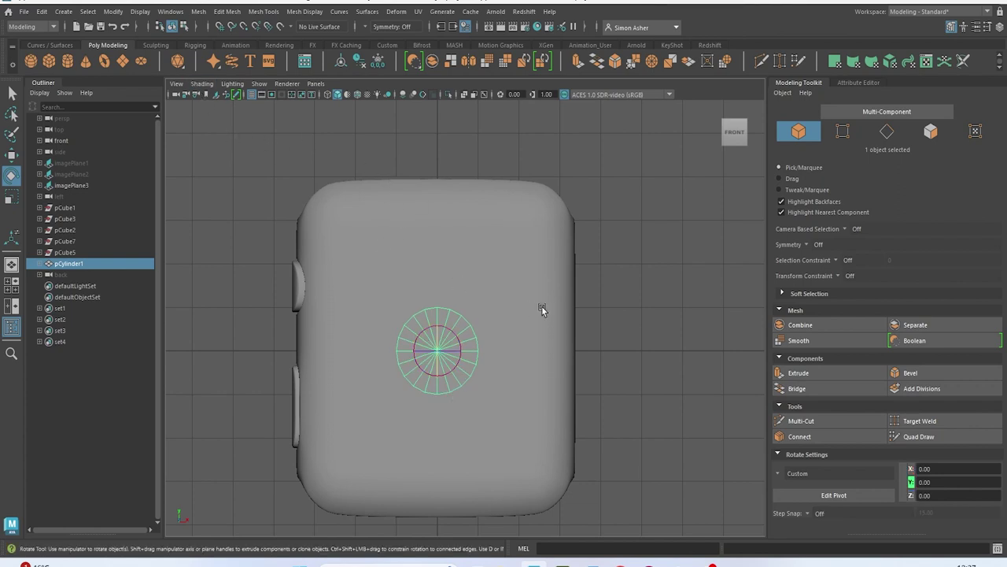
{"action": "key", "text": "r"}
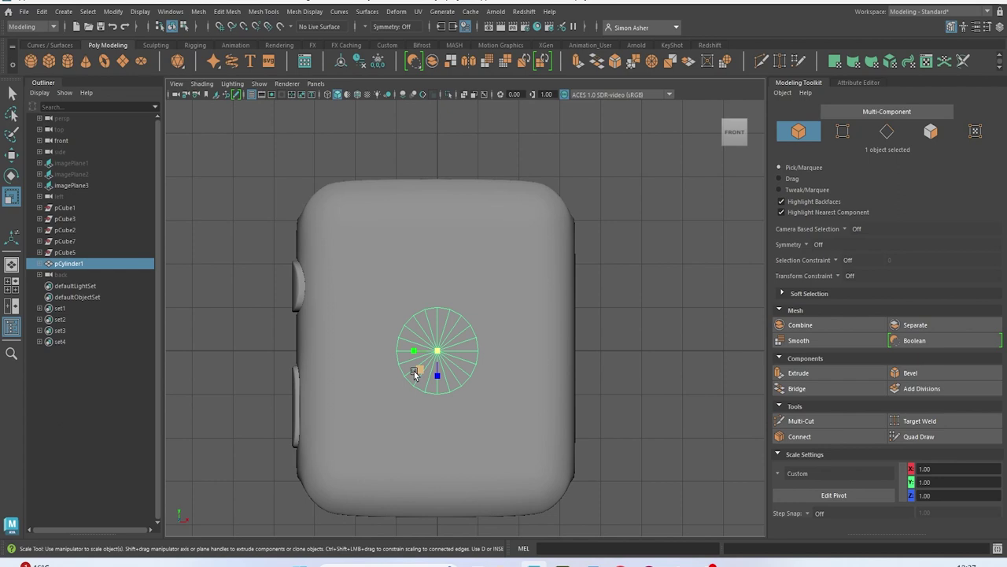
Scale up the cylinder in the front view and return to the perspective view
{"action": "left_click_drag", "start_coordinate": [417, 372], "coordinate": [398, 380]}
{"action": "key", "text": "space"}
{"action": "left_click_drag", "start_coordinate": [243, 170], "coordinate": [238, 150]}
{"action": "mouse_move", "coordinate": [238, 158]}
{"action": "left_mouse_down", "text": "alt"}
{"action": "mouse_move", "coordinate": [271, 181]}
{"action": "mouse_move", "coordinate": [241, 164]}
{"action": "left_mouse_up", "text": "alt"}
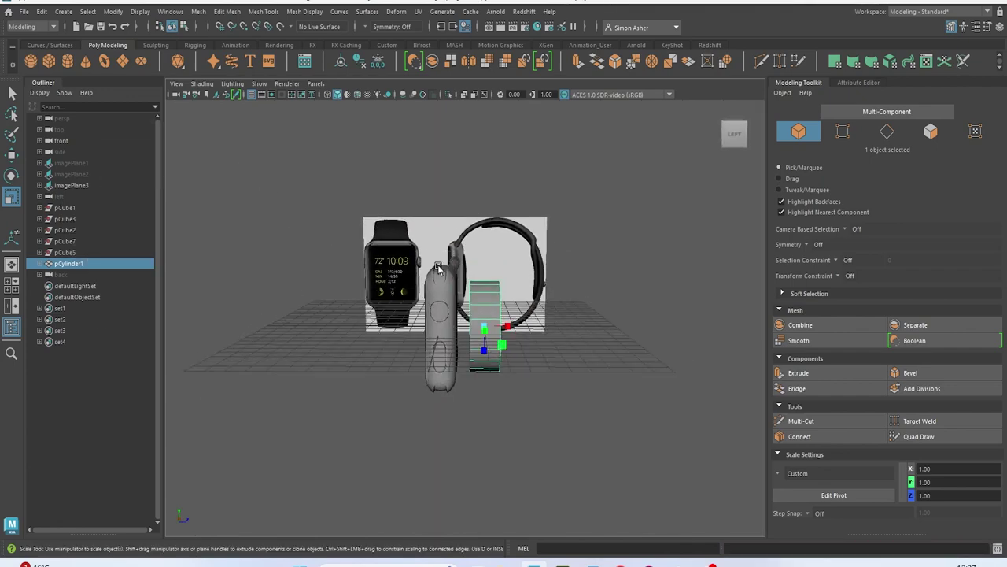
Delete the faces of the cylinder's flat cap that faces the watch body
{"action": "scroll", "coordinate": [438, 265], "scroll_direction": "up", "scroll_amount": 4}
{"action": "left_click_drag", "start_coordinate": [441, 279], "coordinate": [581, 311], "text": "alt"}
{"action": "key", "text": "w"}
{"action": "right_click_drag", "start_coordinate": [599, 226], "coordinate": [600, 256]}
{"action": "left_click_drag", "start_coordinate": [571, 264], "coordinate": [600, 272], "text": "alt"}
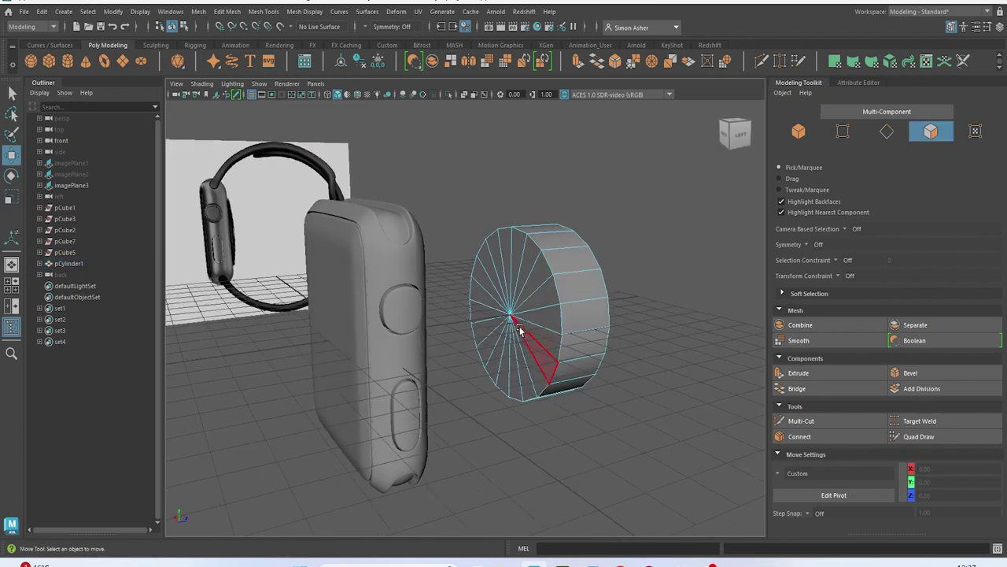
{"action": "mouse_move", "coordinate": [491, 319]}
{"action": "left_mouse_down"}
{"action": "mouse_move", "coordinate": [526, 312]}
{"action": "mouse_move", "coordinate": [440, 325]}
{"action": "mouse_move", "coordinate": [370, 319]}
{"action": "left_mouse_up"}
{"action": "key", "text": "Delete"}
Bevel the rim edges of the cylinder's remaining cap with a reduced fraction and turn on its smooth preview
{"action": "left_click_drag", "start_coordinate": [567, 311], "coordinate": [457, 299], "text": "alt"}
{"action": "right_click_drag", "start_coordinate": [457, 299], "coordinate": [456, 267]}
{"action": "left_click", "coordinate": [456, 207]}
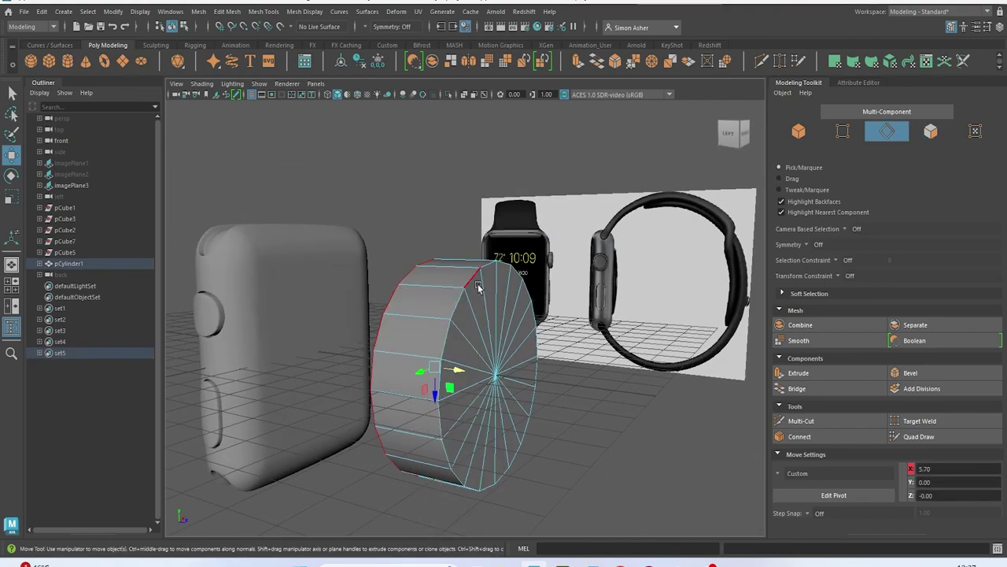
{"action": "key", "text": "ctrl+b"}
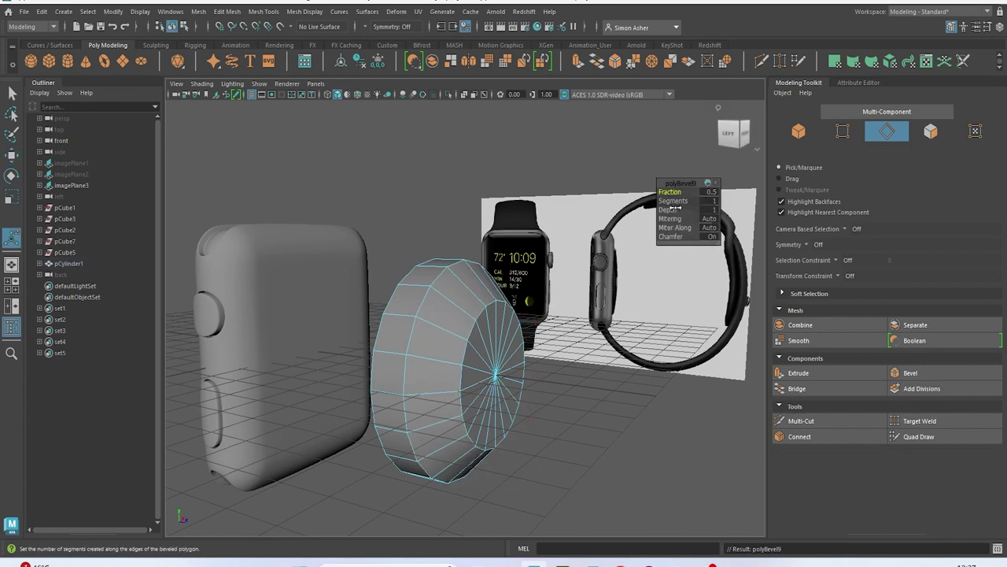
{"action": "left_click_drag", "start_coordinate": [668, 201], "coordinate": [655, 192]}
{"action": "key", "text": "3"}
Select the whole cylinder and scale down its thickness to make a thin disc
{"action": "left_click_drag", "start_coordinate": [497, 163], "coordinate": [547, 160], "text": "alt"}
{"action": "right_click_drag", "start_coordinate": [546, 160], "coordinate": [579, 140]}
{"action": "left_click", "coordinate": [455, 367]}
{"action": "key", "text": "r"}
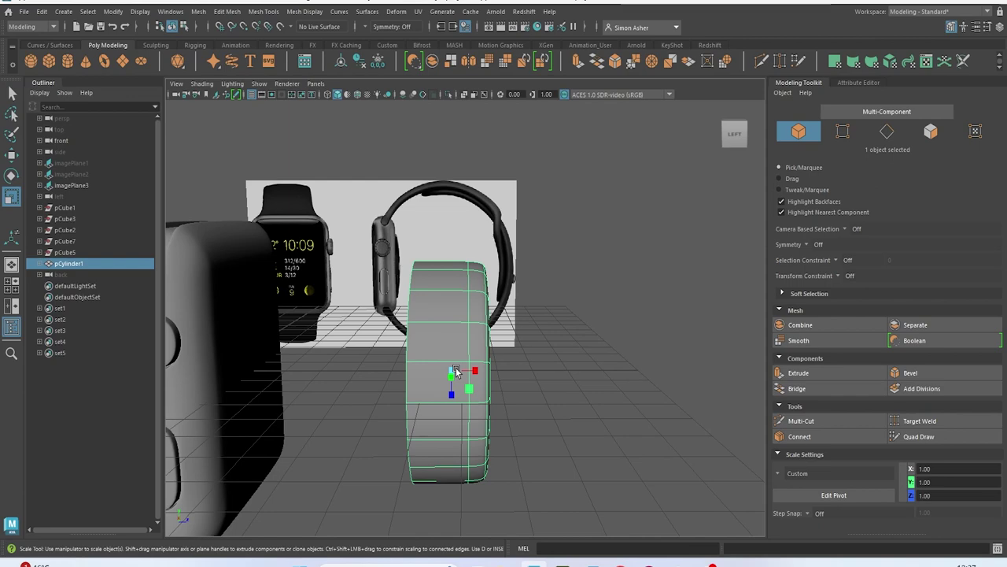
{"action": "left_click_drag", "start_coordinate": [482, 370], "coordinate": [458, 372]}
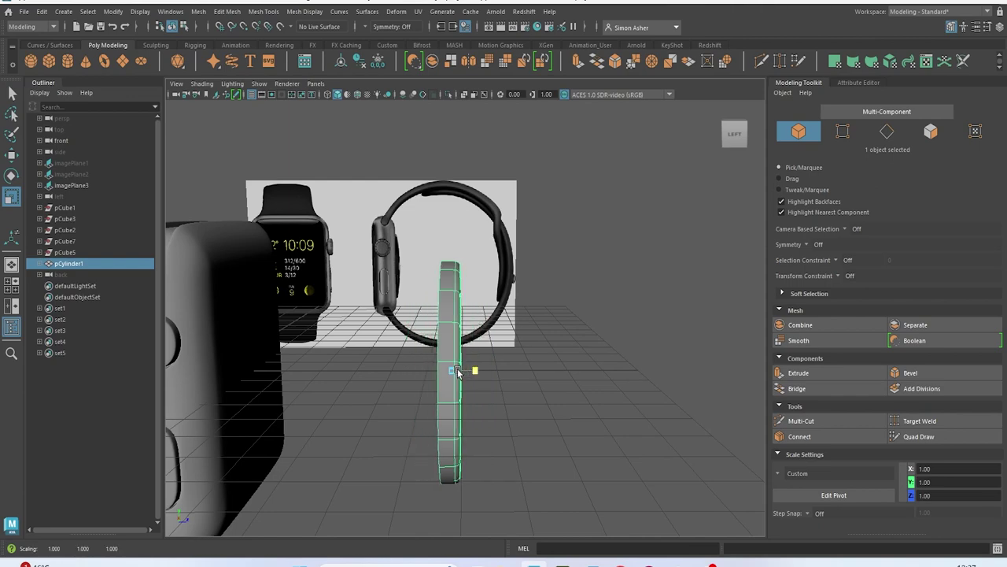
{"action": "mouse_move", "coordinate": [457, 371]}
{"action": "left_mouse_down", "text": "alt"}
{"action": "mouse_move", "coordinate": [400, 373]}
{"action": "mouse_move", "coordinate": [444, 373]}
{"action": "left_mouse_up", "text": "alt"}
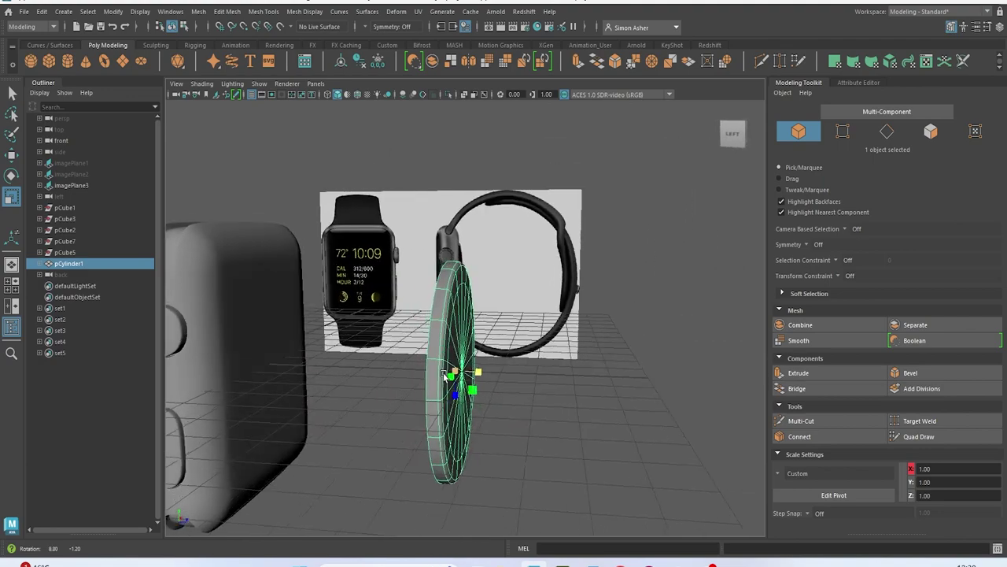
{"action": "right_click_drag", "start_coordinate": [457, 130], "coordinate": [494, 112]}
{"action": "left_click", "coordinate": [494, 112]}
{"action": "left_click_drag", "start_coordinate": [495, 115], "coordinate": [472, 236], "text": "alt"}
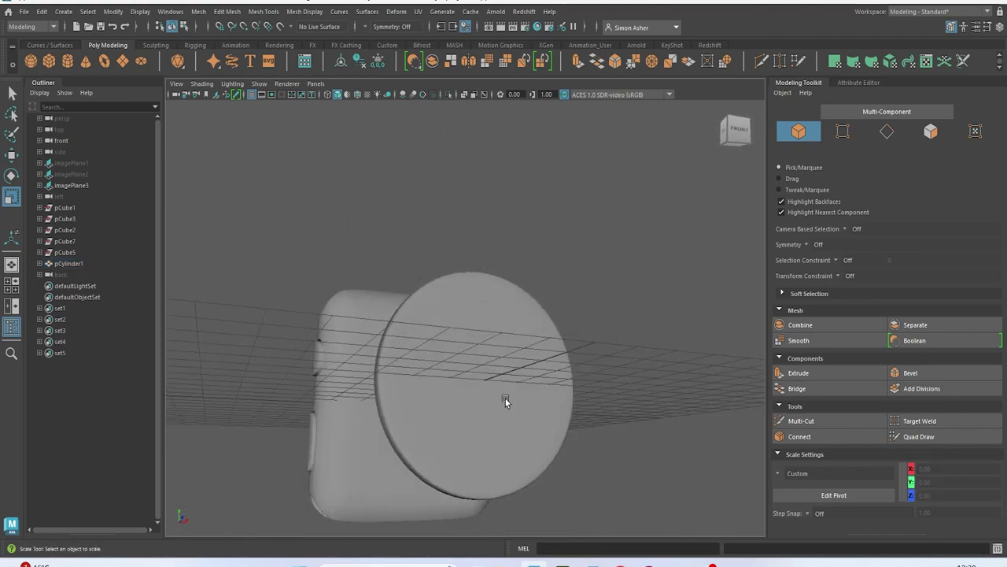
Select the edge loops around the disc's outer cap and scale them inward to widen the rounded rim
{"action": "left_click", "coordinate": [505, 400]}
{"action": "right_click_drag", "start_coordinate": [496, 371], "coordinate": [495, 210]}
{"action": "left_click_drag", "start_coordinate": [506, 243], "coordinate": [471, 271], "text": "alt"}
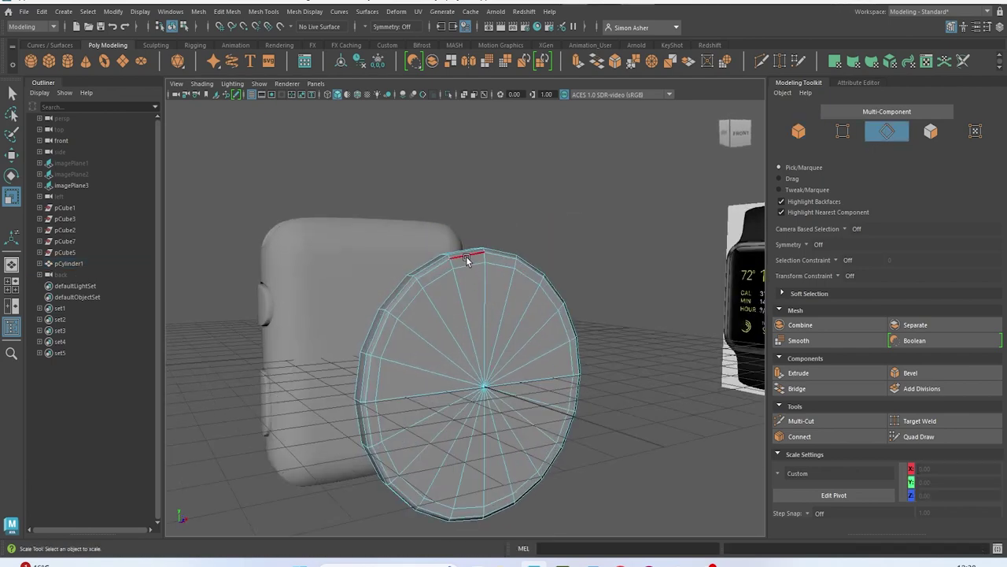
{"action": "double_click", "coordinate": [466, 256]}
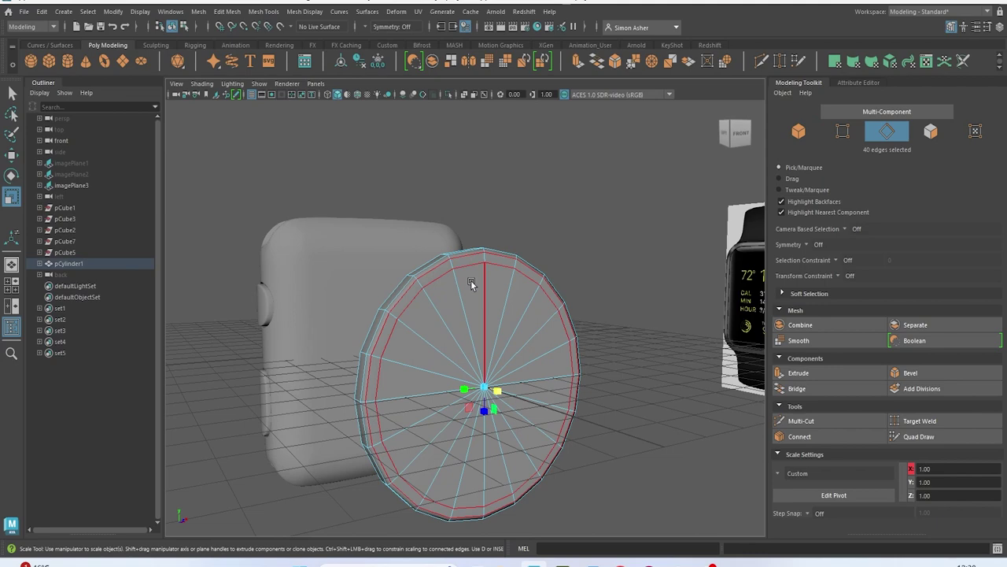
{"action": "left_click_drag", "start_coordinate": [489, 301], "coordinate": [497, 367], "text": "alt"}
{"action": "left_click_drag", "start_coordinate": [469, 405], "coordinate": [602, 246]}
{"action": "right_click_drag", "start_coordinate": [577, 184], "coordinate": [627, 167]}
{"action": "left_click", "coordinate": [593, 187]}
{"action": "left_click_drag", "start_coordinate": [593, 187], "coordinate": [562, 183], "text": "alt"}
Move the disc along its axis until it sits against the back of the watch case
{"action": "left_click", "coordinate": [432, 373]}
{"action": "left_click_drag", "start_coordinate": [432, 373], "coordinate": [316, 392], "text": "alt"}
{"action": "scroll", "coordinate": [452, 386], "scroll_direction": "down", "scroll_amount": 2}
{"action": "key", "text": "w"}
{"action": "left_click", "coordinate": [339, 419]}
{"action": "left_click_drag", "start_coordinate": [378, 460], "coordinate": [254, 472], "text": "alt"}
{"action": "scroll", "coordinate": [415, 390], "scroll_direction": "up", "scroll_amount": 3}
{"action": "left_click_drag", "start_coordinate": [443, 371], "coordinate": [386, 207], "text": "alt"}
{"action": "scroll", "coordinate": [385, 205], "scroll_direction": "down", "scroll_amount": 2}
{"action": "middle_click_drag", "start_coordinate": [385, 205], "coordinate": [481, 279], "text": "alt"}
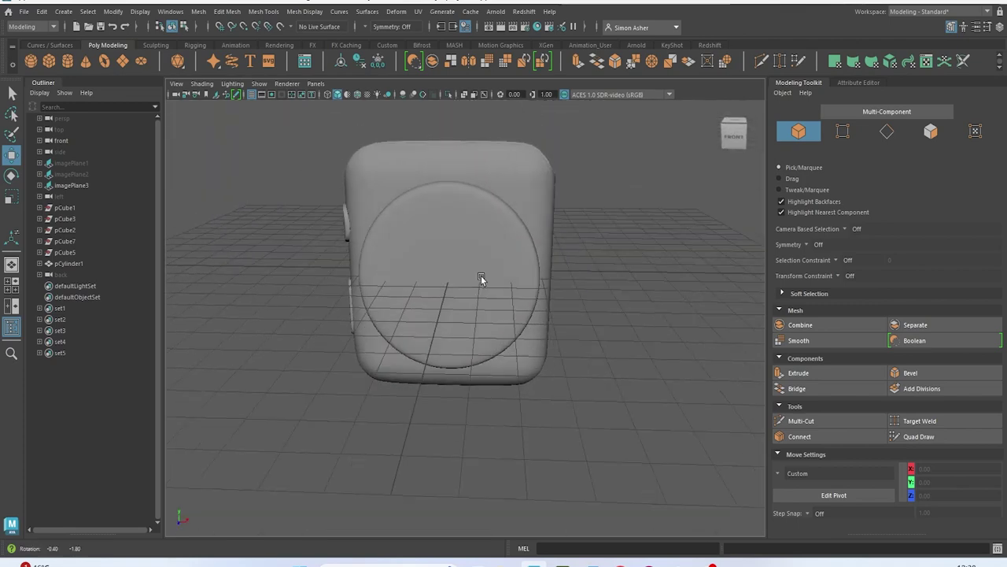
Adjust the disc's diameter by scaling it evenly across its flat face on the back of the case
{"action": "left_click_drag", "start_coordinate": [481, 279], "coordinate": [467, 270], "text": "alt"}
{"action": "left_click", "coordinate": [467, 270]}
{"action": "middle_click_drag", "start_coordinate": [468, 270], "coordinate": [506, 302], "text": "alt"}
{"action": "scroll", "coordinate": [503, 299], "scroll_direction": "up", "scroll_amount": 2}
{"action": "key", "text": "r"}
{"action": "scroll", "coordinate": [504, 299], "scroll_direction": "up", "scroll_amount": 2}
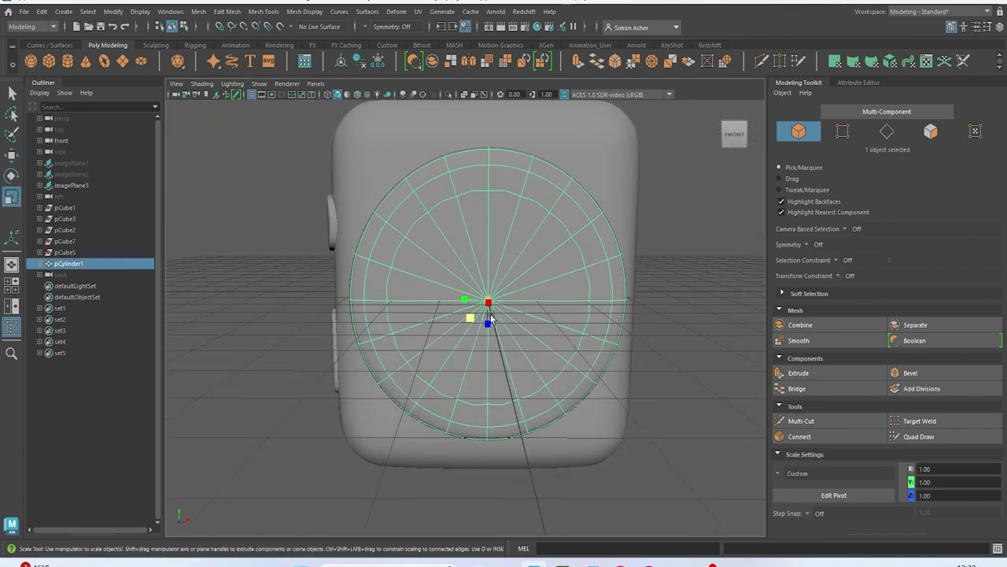
{"action": "left_click_drag", "start_coordinate": [472, 321], "coordinate": [471, 321]}
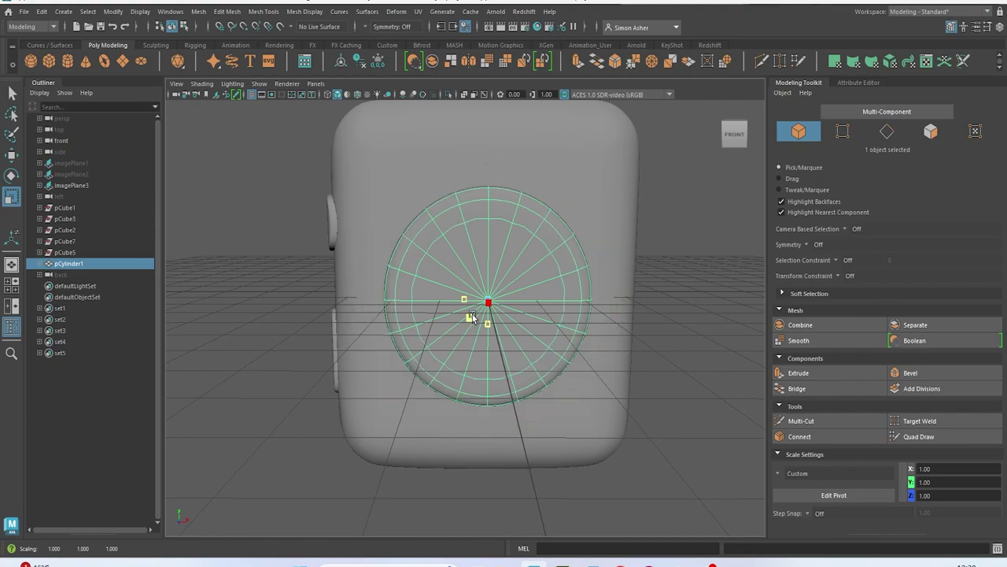
{"action": "left_click_drag", "start_coordinate": [472, 317], "coordinate": [594, 323], "text": "alt"}
{"action": "left_click_drag", "start_coordinate": [562, 316], "coordinate": [473, 303], "text": "alt"}
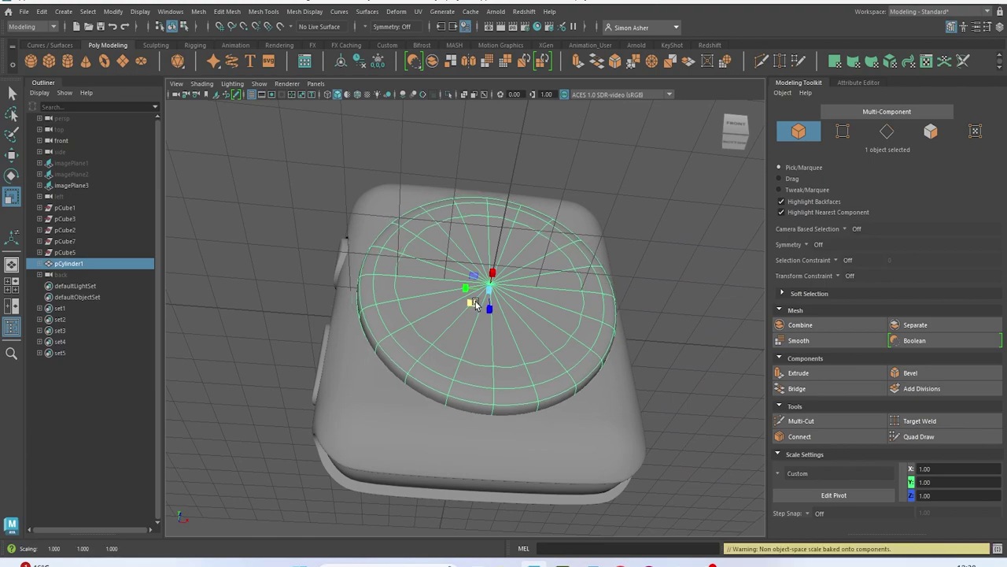
Check the disc from below, then reselect it and rescale its diameter against the back of the case
{"action": "left_click", "coordinate": [270, 206]}
{"action": "left_click_drag", "start_coordinate": [270, 206], "coordinate": [292, 192], "text": "alt"}
{"action": "key", "text": "r"}
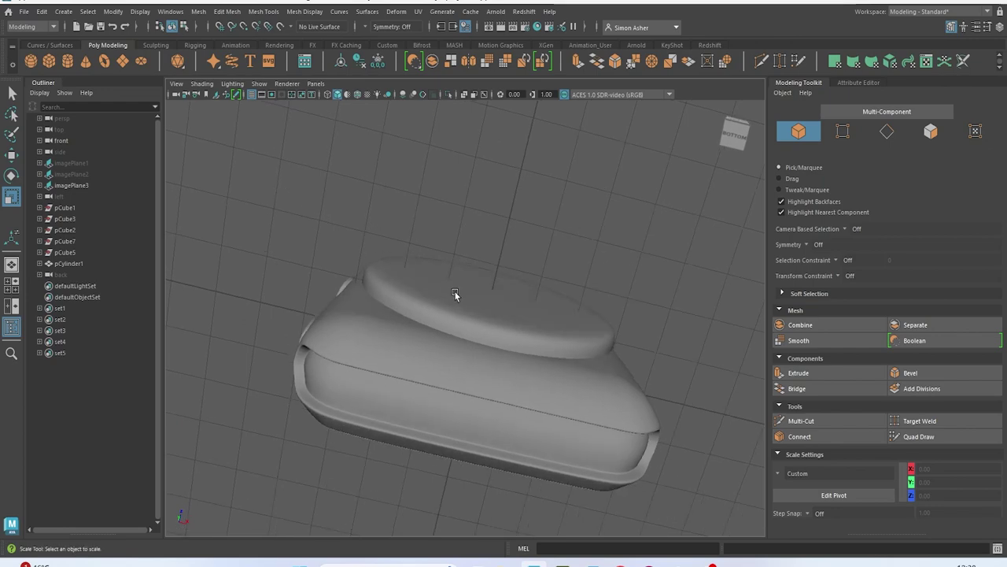
{"action": "left_click", "coordinate": [458, 302]}
{"action": "left_click", "coordinate": [418, 297]}
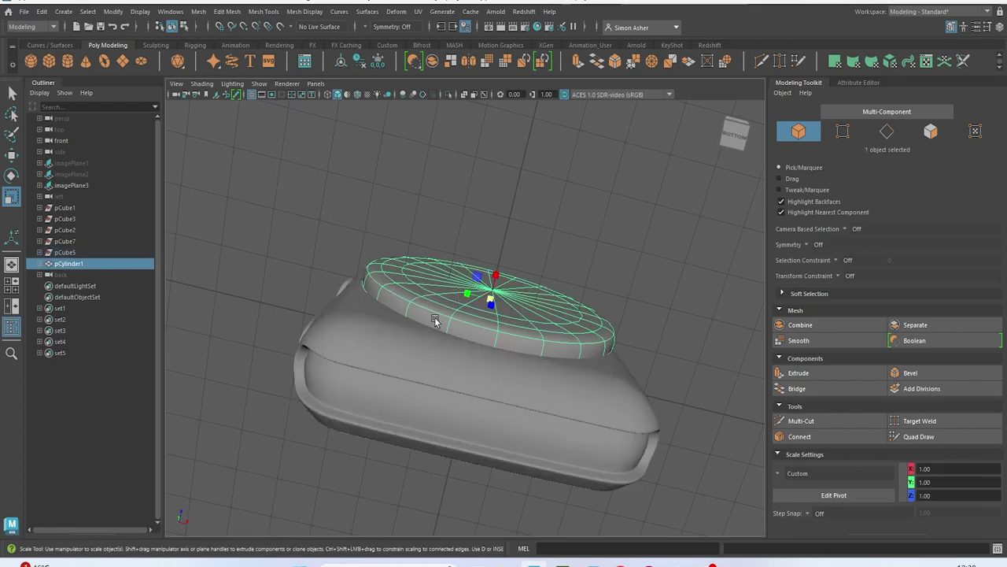
{"action": "left_click_drag", "start_coordinate": [476, 336], "coordinate": [489, 327], "text": "alt"}
{"action": "left_click", "coordinate": [471, 303]}
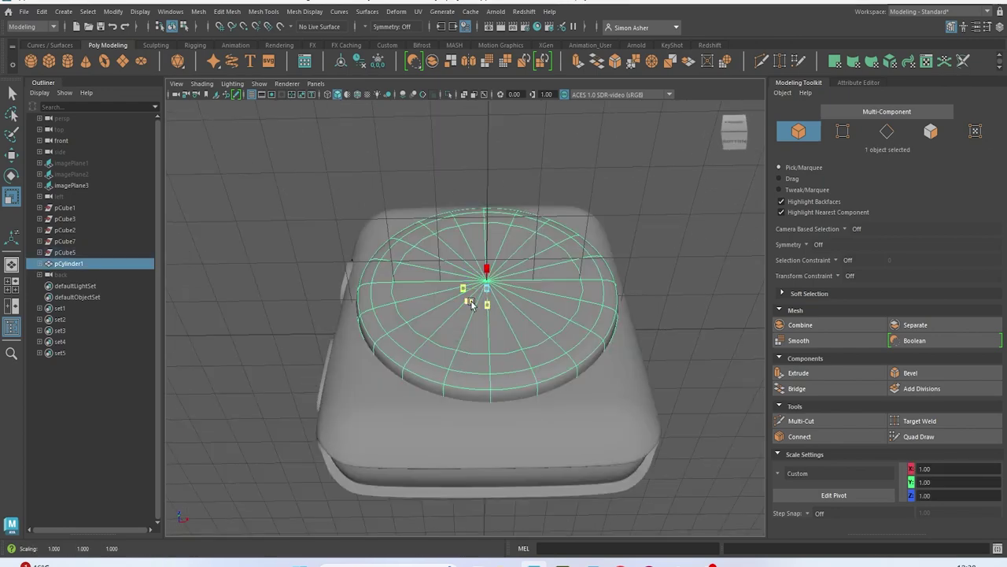
Examine the watch case and its round back cylinder from the front, sides, bottom and back
{"action": "left_click_drag", "start_coordinate": [472, 304], "coordinate": [399, 364], "text": "alt"}
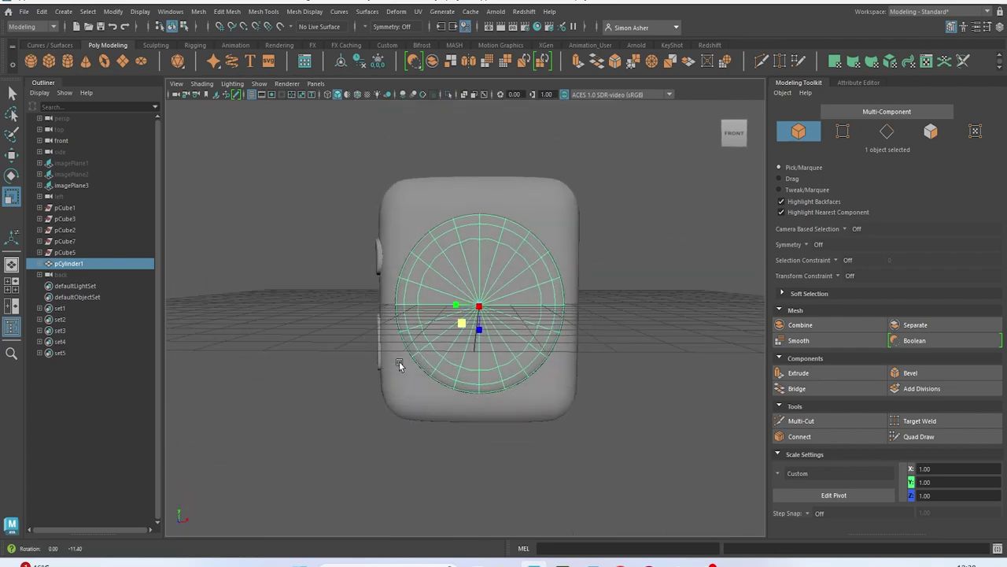
{"action": "left_click_drag", "start_coordinate": [420, 380], "coordinate": [520, 371], "text": "alt"}
{"action": "right_click_drag", "start_coordinate": [254, 162], "coordinate": [277, 154]}
{"action": "left_click_drag", "start_coordinate": [277, 162], "coordinate": [327, 176], "text": "alt"}
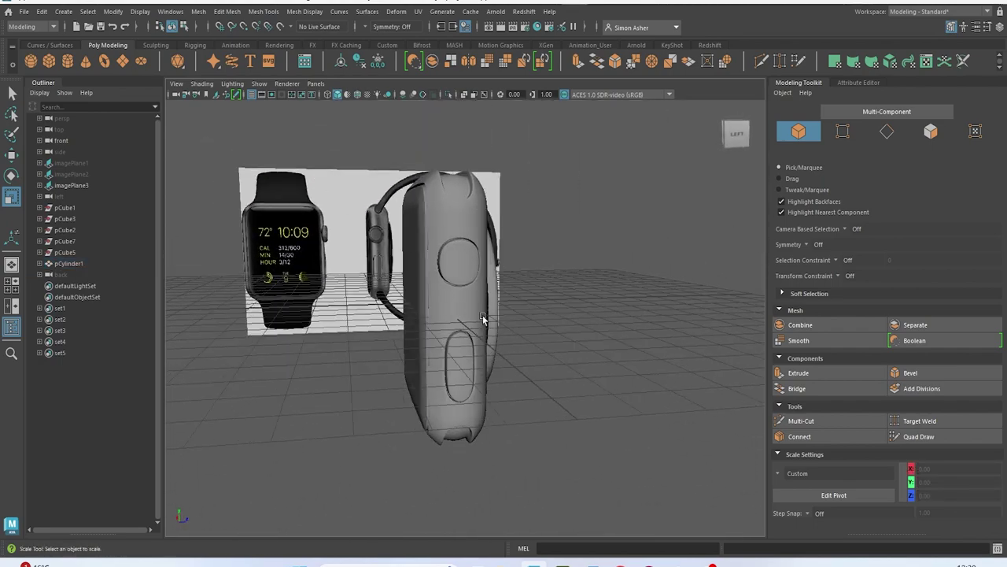
{"action": "scroll", "coordinate": [475, 315], "scroll_direction": "up", "scroll_amount": 5}
{"action": "left_click_drag", "start_coordinate": [474, 315], "coordinate": [436, 314], "text": "alt"}
{"action": "left_click", "coordinate": [470, 344]}
{"action": "left_click_drag", "start_coordinate": [470, 344], "coordinate": [406, 343], "text": "alt"}
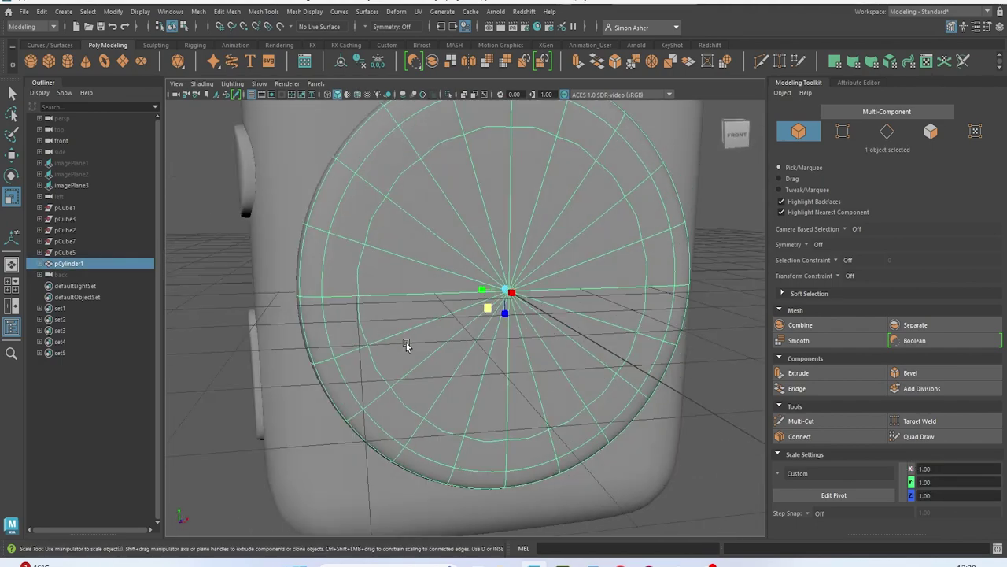
{"action": "left_click", "coordinate": [505, 290]}
{"action": "left_click_drag", "start_coordinate": [489, 312], "coordinate": [494, 253], "text": "alt"}
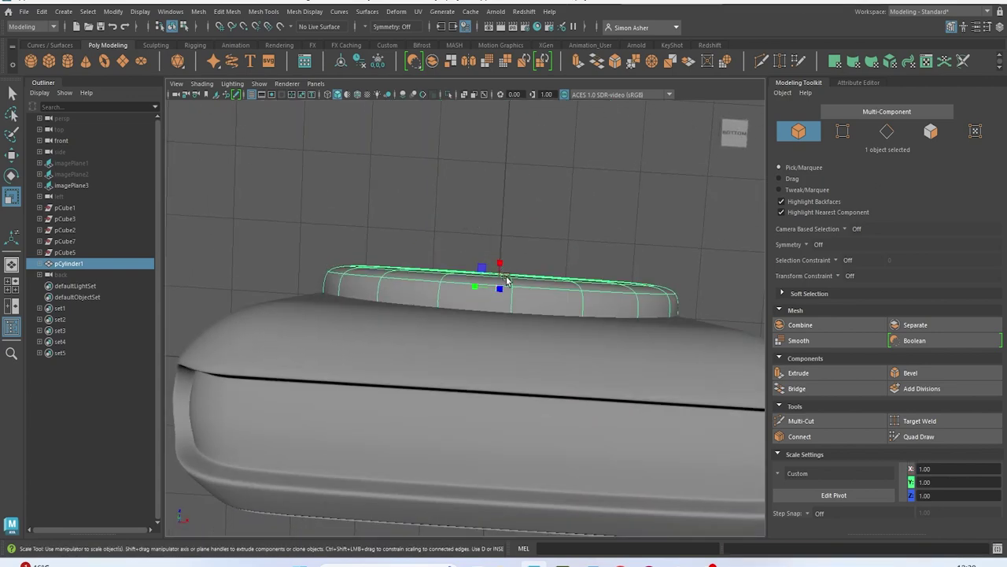
{"action": "key", "text": "w"}
{"action": "left_click", "coordinate": [468, 214]}
{"action": "left_click_drag", "start_coordinate": [468, 213], "coordinate": [457, 333], "text": "alt"}
{"action": "left_click", "coordinate": [458, 334]}
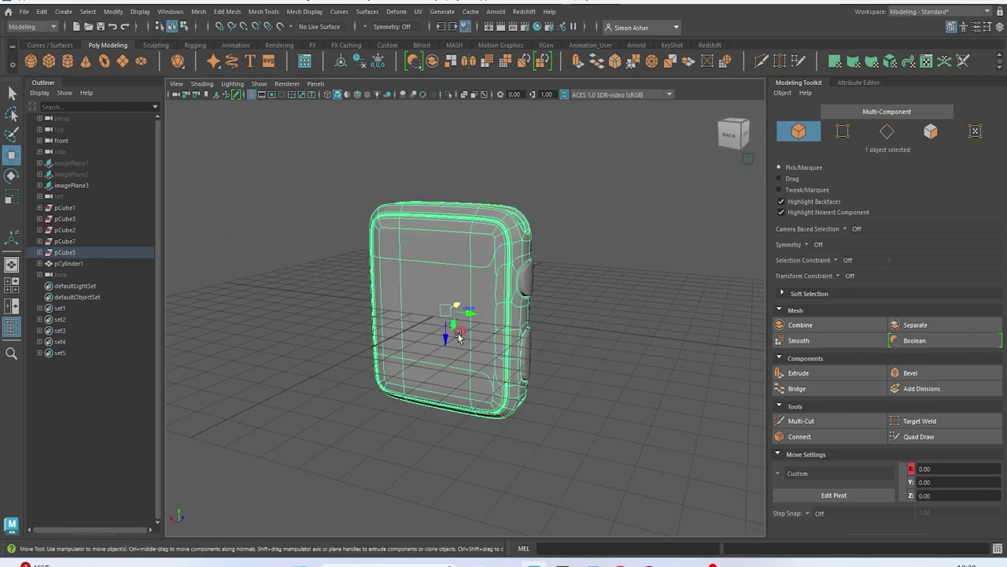
{"action": "left_click", "coordinate": [622, 238]}
{"action": "left_click_drag", "start_coordinate": [622, 238], "coordinate": [294, 204], "text": "alt"}
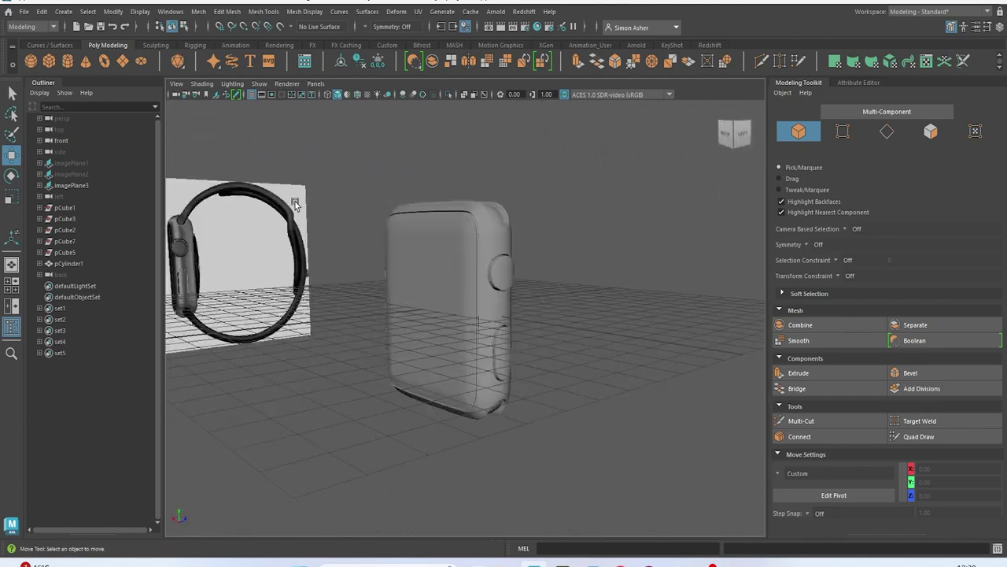
Save the scene
{"action": "left_click", "coordinate": [22, 13]}
{"action": "left_click", "coordinate": [62, 62]}
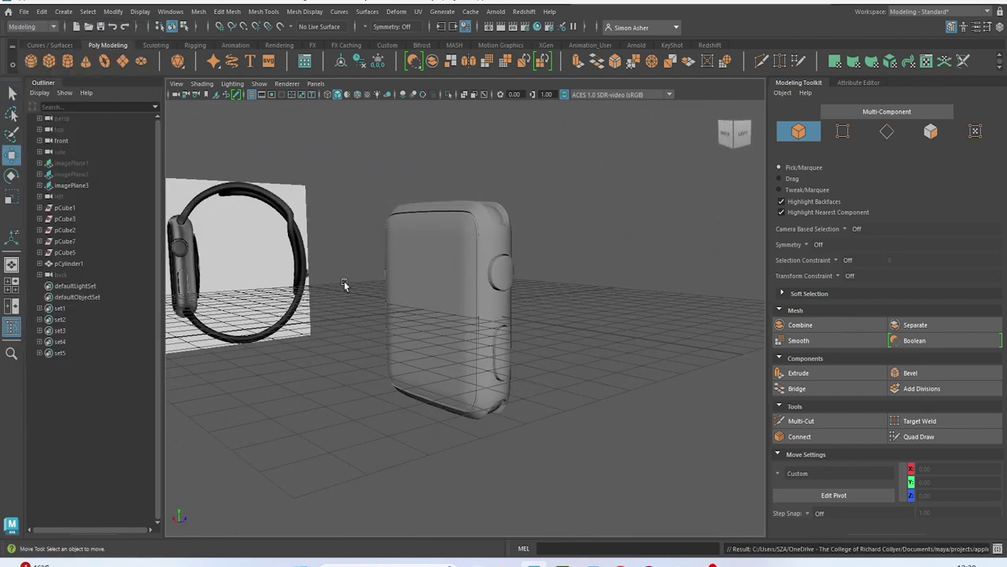
{"action": "left_click_drag", "start_coordinate": [490, 321], "coordinate": [507, 341], "text": "alt"}
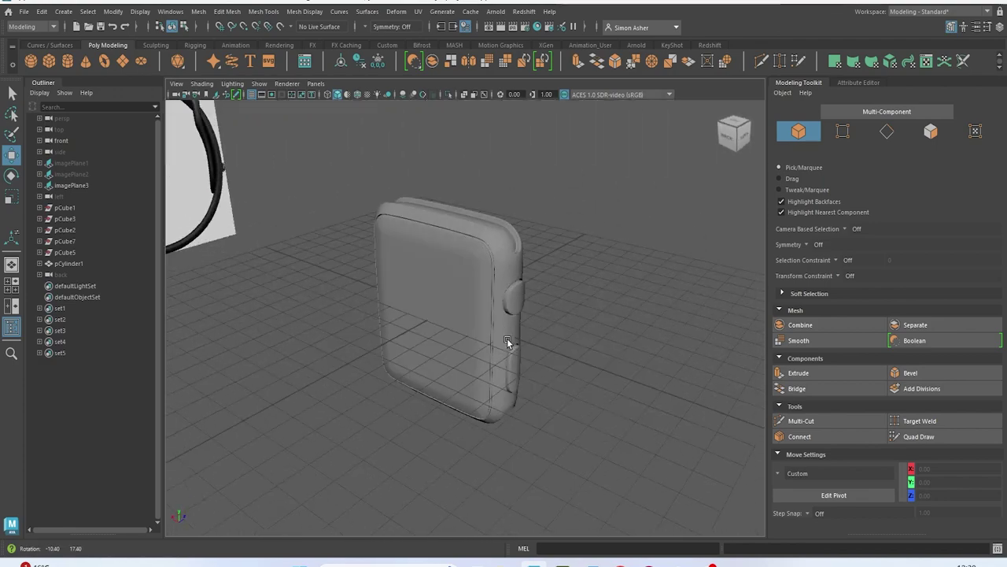
Hide imagePlane3 and show imagePlane2 with the strap reference photo
{"action": "left_click", "coordinate": [82, 185]}
{"action": "key", "text": "h"}
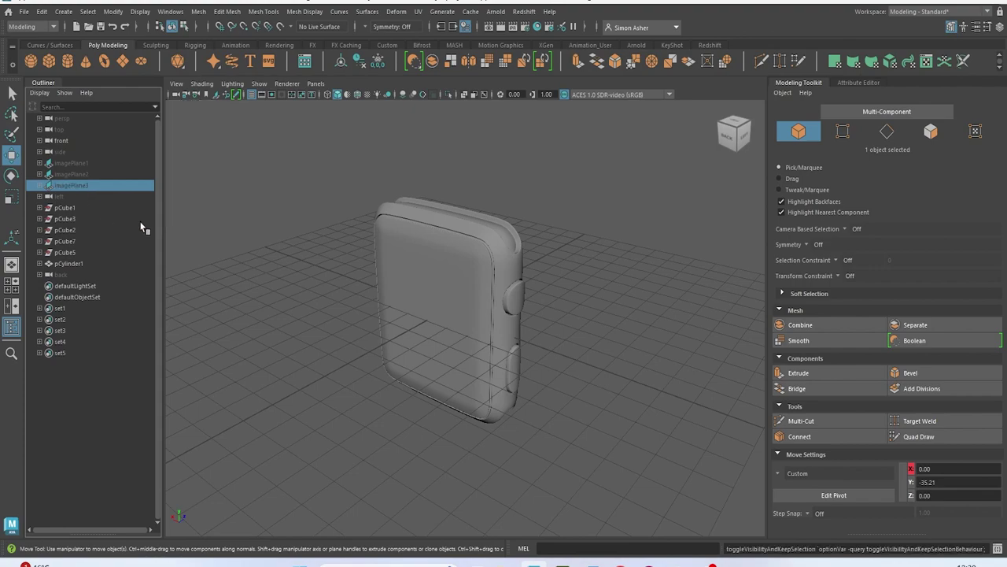
{"action": "left_click", "coordinate": [79, 173]}
{"action": "key", "text": "shift+h"}
{"action": "left_click_drag", "start_coordinate": [224, 222], "coordinate": [326, 207], "text": "alt"}
{"action": "scroll", "coordinate": [351, 260], "scroll_direction": "down", "scroll_amount": 5}
{"action": "left_click_drag", "start_coordinate": [392, 316], "coordinate": [264, 261], "text": "alt"}
In the back view, create a polygon cube and move it up over the strap just above the watch case
{"action": "key", "text": "space"}
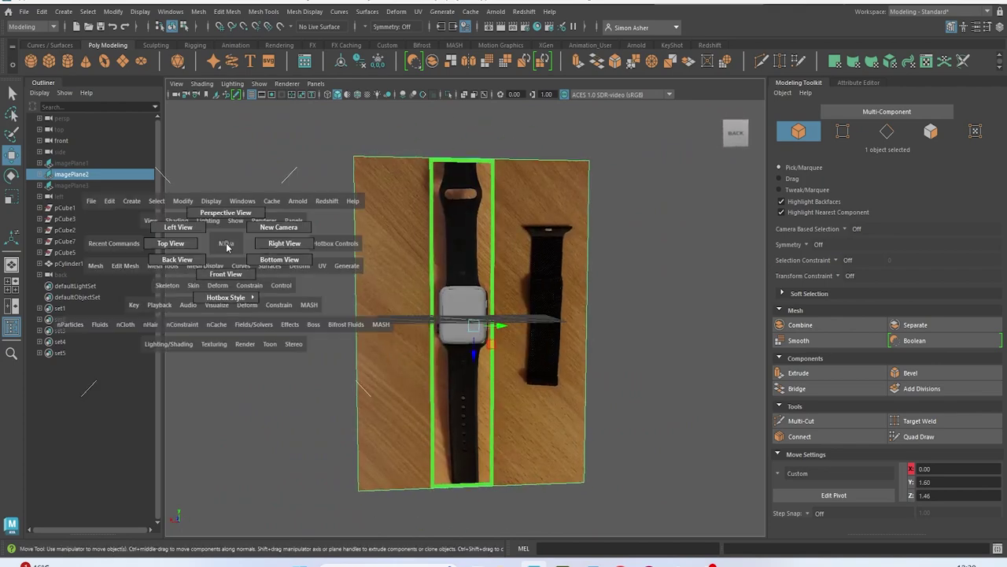
{"action": "left_click", "coordinate": [196, 258]}
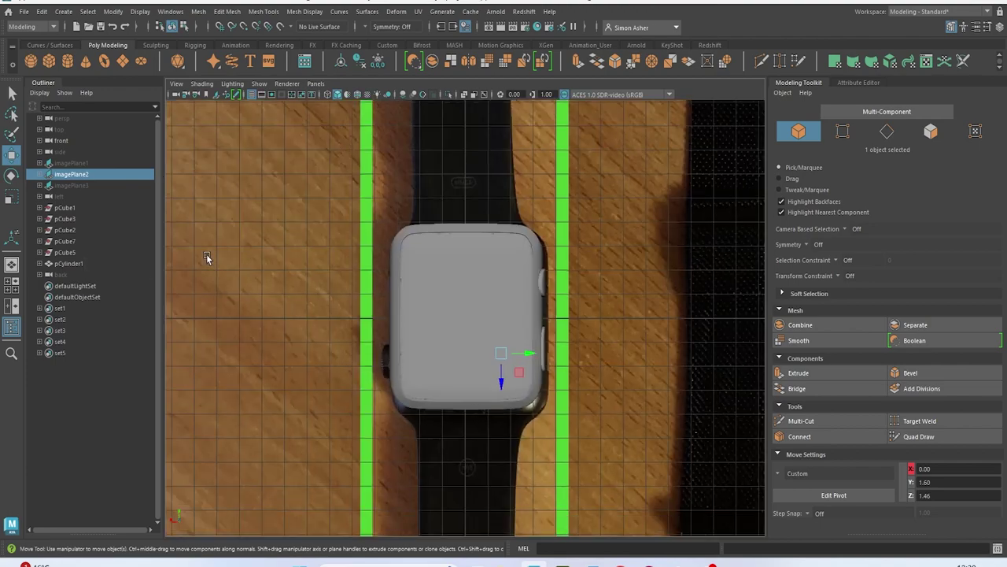
{"action": "scroll", "coordinate": [206, 254], "scroll_direction": "down", "scroll_amount": 5}
{"action": "middle_click_drag", "start_coordinate": [214, 324], "coordinate": [222, 322], "text": "alt"}
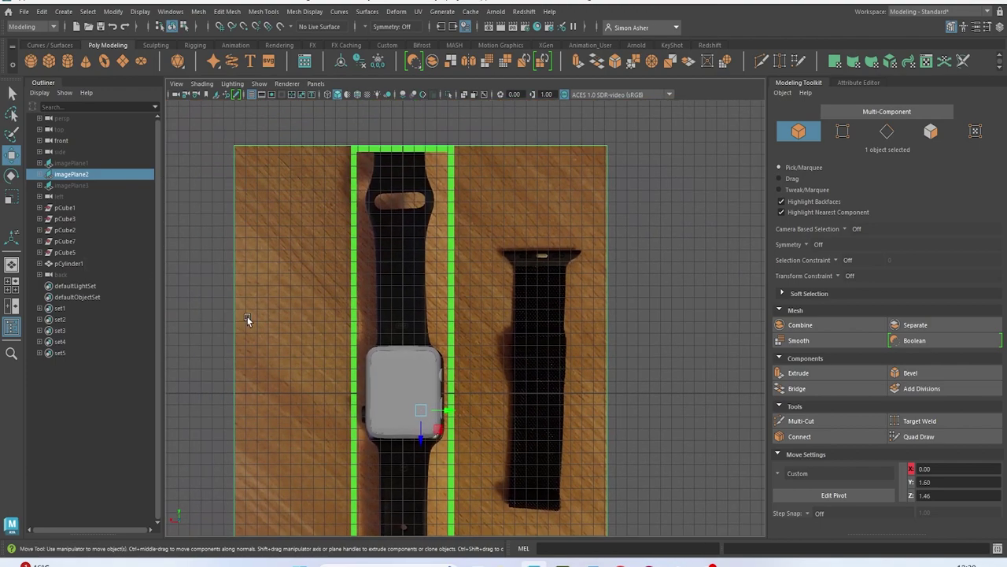
{"action": "scroll", "coordinate": [260, 325], "scroll_direction": "down", "scroll_amount": 2}
{"action": "middle_click_drag", "start_coordinate": [291, 343], "coordinate": [266, 232], "text": "alt"}
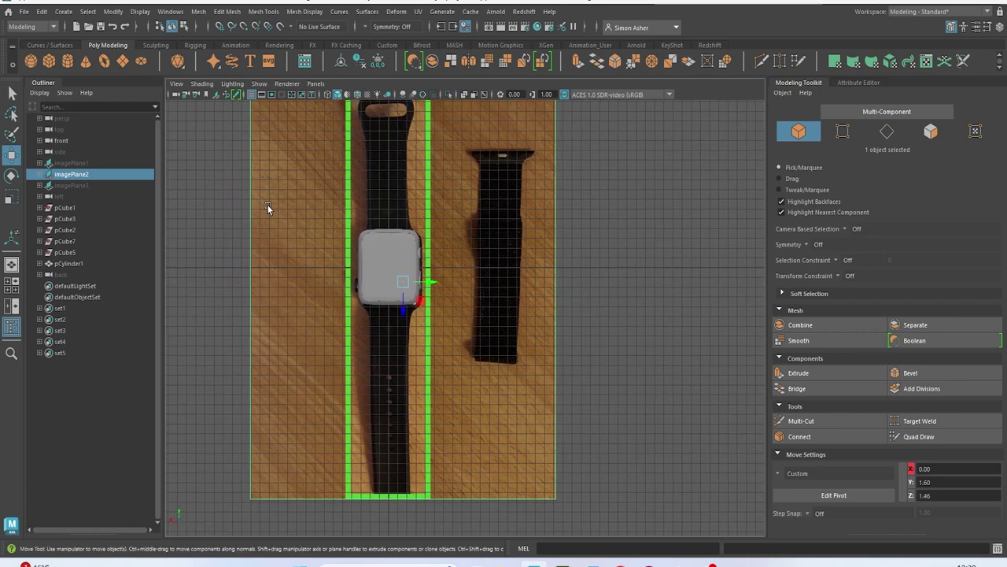
{"action": "left_click", "coordinate": [51, 66]}
{"action": "left_click_drag", "start_coordinate": [394, 305], "coordinate": [380, 237]}
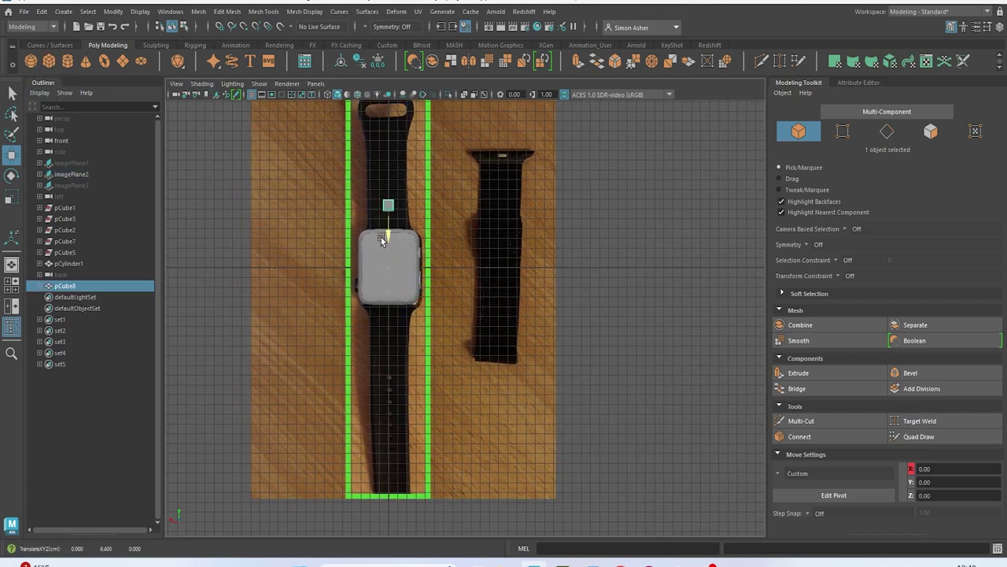
Move the strap reference image plane along X to about 21.65, away from the watch model
{"action": "key", "text": "space"}
{"action": "left_click_drag", "start_coordinate": [236, 211], "coordinate": [381, 266]}
{"action": "left_click", "coordinate": [419, 244]}
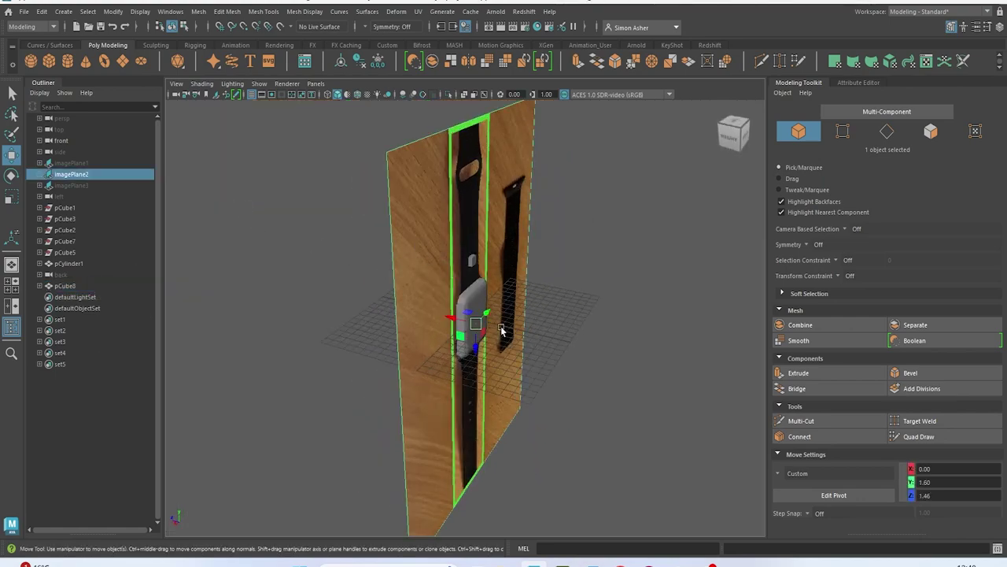
{"action": "left_click_drag", "start_coordinate": [458, 343], "coordinate": [312, 299]}
{"action": "right_click_drag", "start_coordinate": [312, 299], "coordinate": [540, 263], "text": "alt"}
{"action": "middle_click_drag", "start_coordinate": [540, 263], "coordinate": [306, 378], "text": "alt"}
{"action": "right_click_drag", "start_coordinate": [306, 378], "coordinate": [388, 336], "text": "alt"}
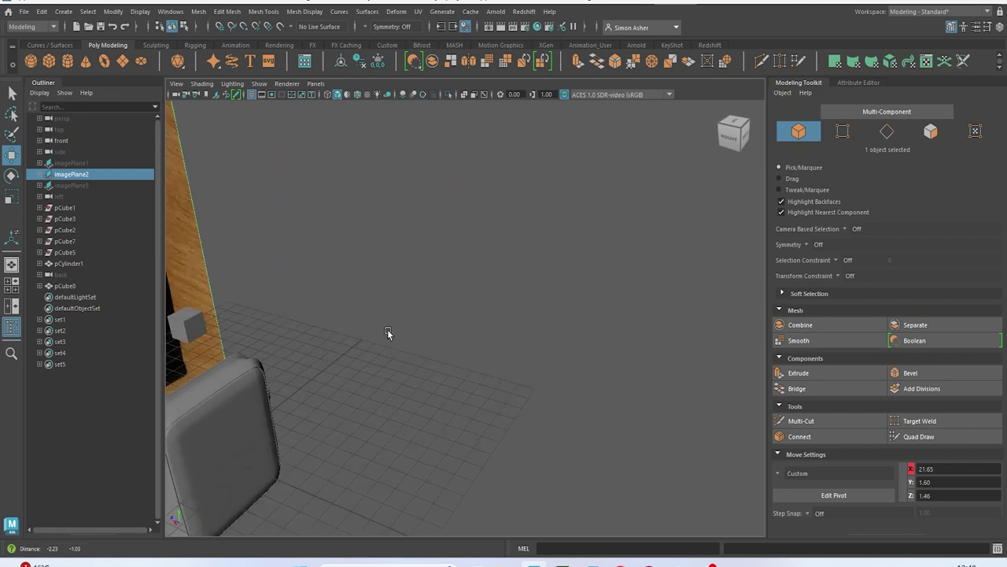
Shift the new cube in depth to X about 0.09, aligning it with the strap slot in the case
{"action": "middle_click_drag", "start_coordinate": [389, 335], "coordinate": [641, 259], "text": "alt"}
{"action": "left_click_drag", "start_coordinate": [640, 259], "coordinate": [571, 268], "text": "alt"}
{"action": "middle_click_drag", "start_coordinate": [570, 268], "coordinate": [604, 294], "text": "alt"}
{"action": "left_click_drag", "start_coordinate": [603, 294], "coordinate": [463, 201], "text": "alt"}
{"action": "left_click", "coordinate": [495, 214]}
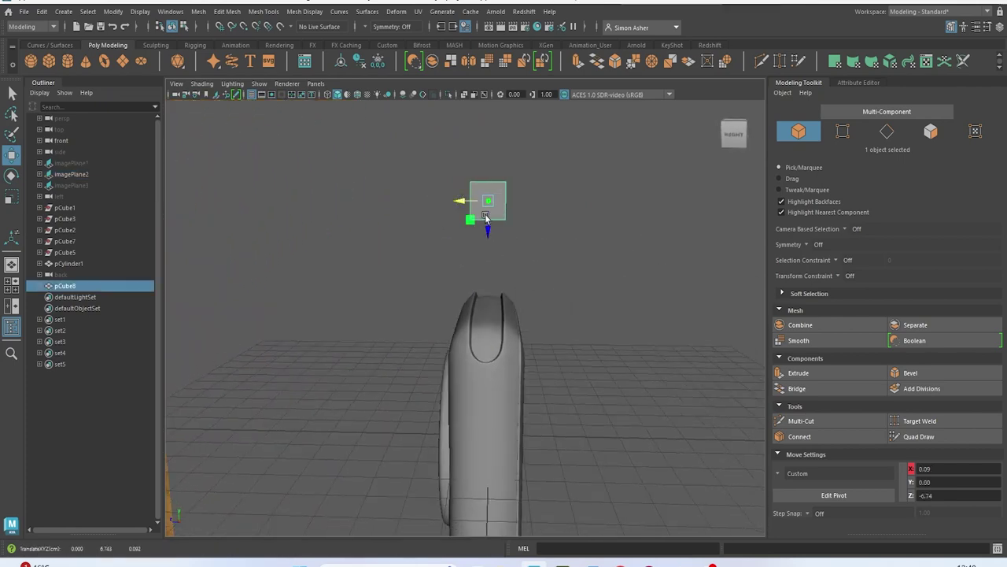
In the back view, pull the cube's four lower vertices down to the case's upper edge, at Z about -3.86
{"action": "right_click_drag", "start_coordinate": [490, 227], "coordinate": [447, 198]}
{"action": "key", "text": "space"}
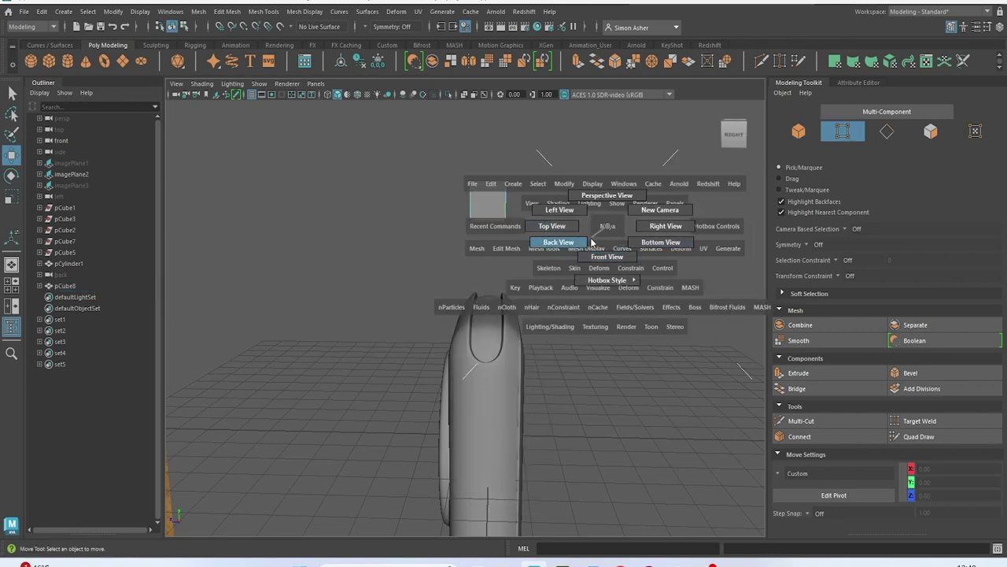
{"action": "left_click_drag", "start_coordinate": [592, 242], "coordinate": [558, 243]}
{"action": "scroll", "coordinate": [366, 207], "scroll_direction": "up", "scroll_amount": 2}
{"action": "middle_click_drag", "start_coordinate": [359, 192], "coordinate": [368, 255], "text": "alt"}
{"action": "scroll", "coordinate": [504, 331], "scroll_direction": "up", "scroll_amount": 4}
{"action": "scroll", "coordinate": [364, 180], "scroll_direction": "up", "scroll_amount": 2}
{"action": "left_click_drag", "start_coordinate": [479, 206], "coordinate": [423, 256]}
With X-Ray shading on, widen the cube's lower vertices to nearly the case width and lower them to Z about -3.22
{"action": "left_click", "coordinate": [213, 84]}
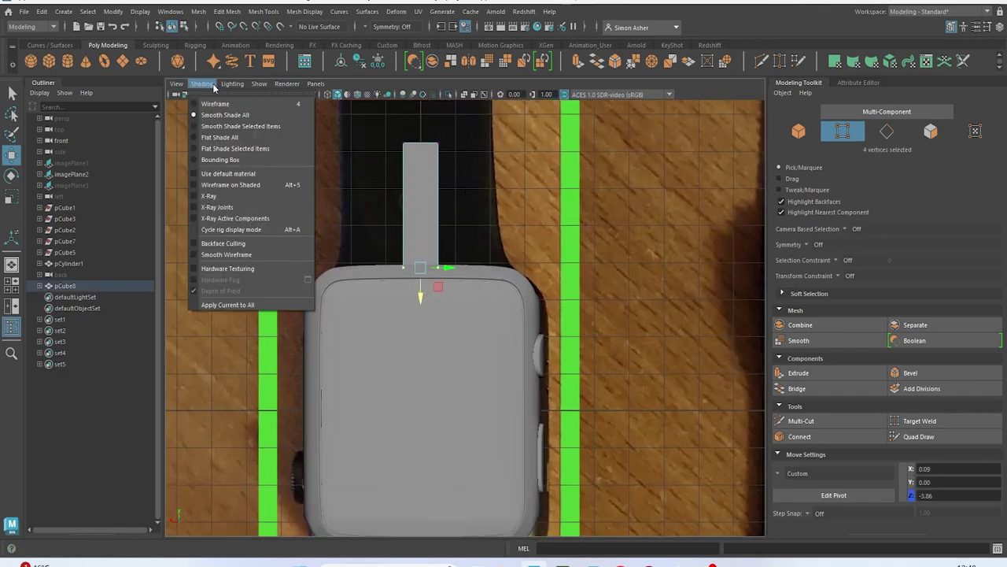
{"action": "left_click", "coordinate": [237, 193]}
{"action": "scroll", "coordinate": [293, 227], "scroll_direction": "up", "scroll_amount": 3}
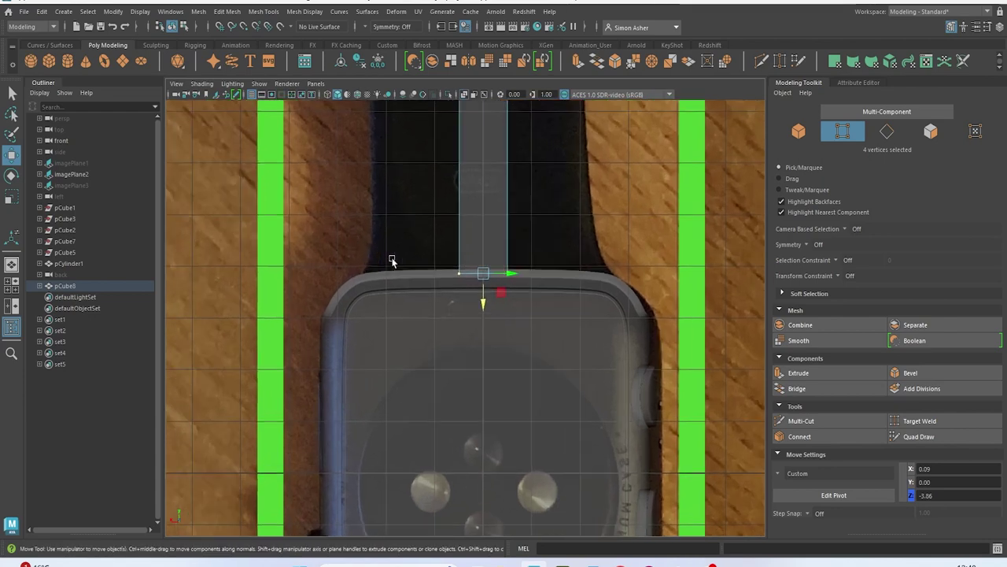
{"action": "scroll", "coordinate": [446, 273], "scroll_direction": "up", "scroll_amount": 1}
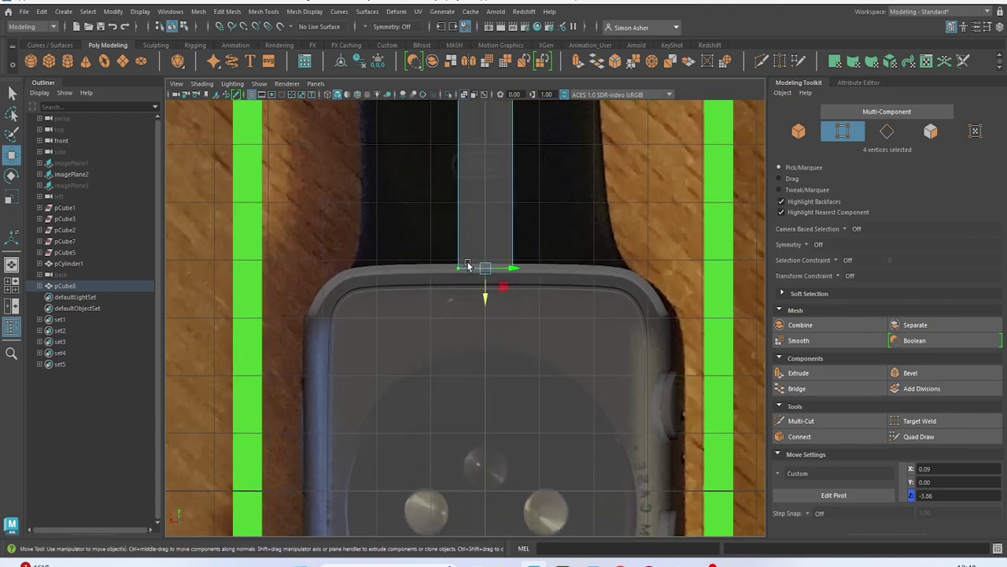
{"action": "key", "text": "r"}
{"action": "left_click_drag", "start_coordinate": [509, 270], "coordinate": [627, 275]}
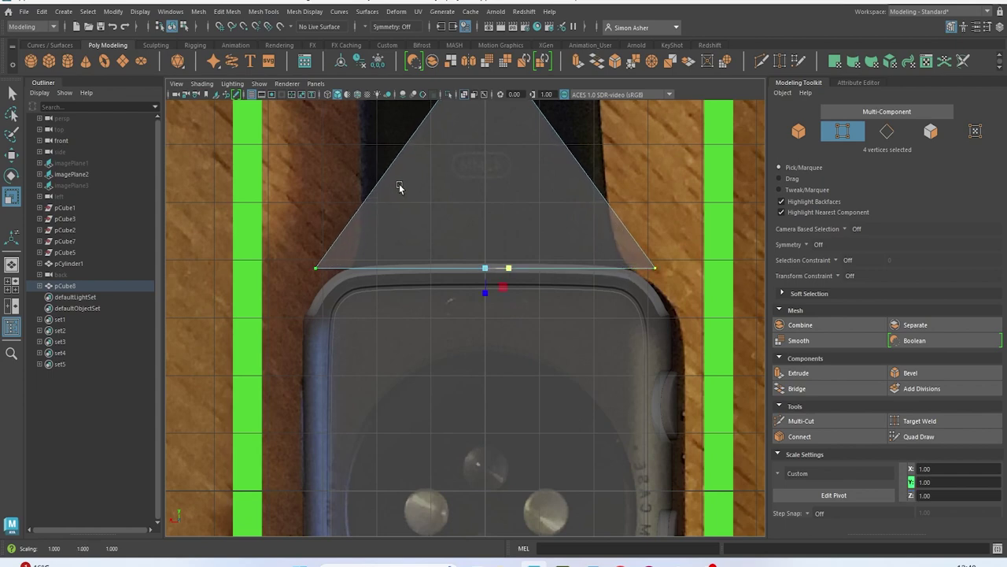
{"action": "key", "text": "w"}
{"action": "left_click_drag", "start_coordinate": [483, 298], "coordinate": [479, 335]}
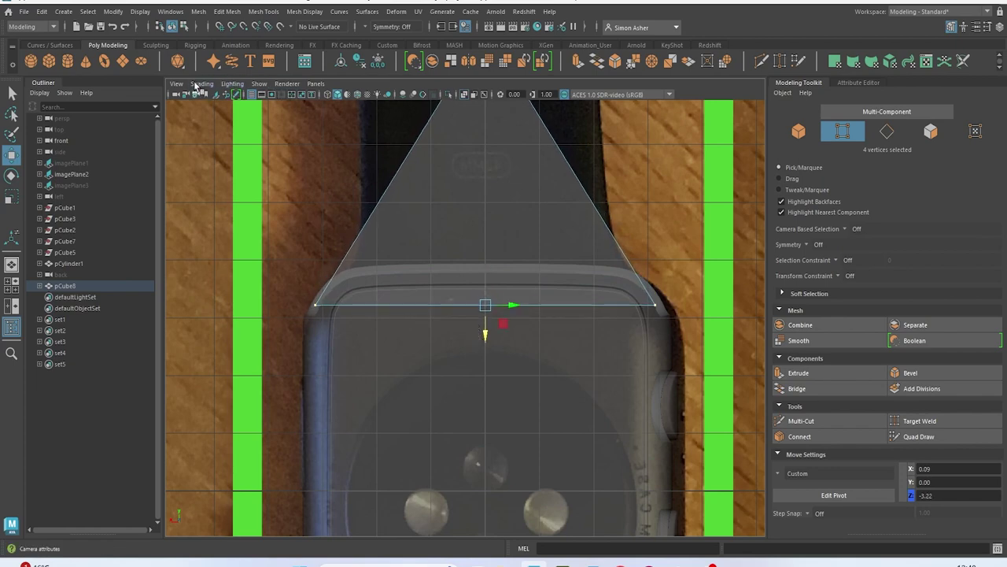
Turn off X-Ray shading and narrow the block's lower vertices in depth to fit inside the case's strap slot
{"action": "left_click", "coordinate": [202, 84]}
{"action": "left_click", "coordinate": [242, 199]}
{"action": "key", "text": "space"}
{"action": "left_click_drag", "start_coordinate": [330, 175], "coordinate": [330, 169]}
{"action": "left_click_drag", "start_coordinate": [334, 185], "coordinate": [355, 218], "text": "alt"}
{"action": "right_click_drag", "start_coordinate": [355, 218], "coordinate": [414, 222], "text": "alt"}
{"action": "left_click_drag", "start_coordinate": [414, 223], "coordinate": [435, 230], "text": "alt"}
{"action": "left_click", "coordinate": [634, 234]}
{"action": "left_click_drag", "start_coordinate": [630, 232], "coordinate": [381, 231], "text": "alt"}
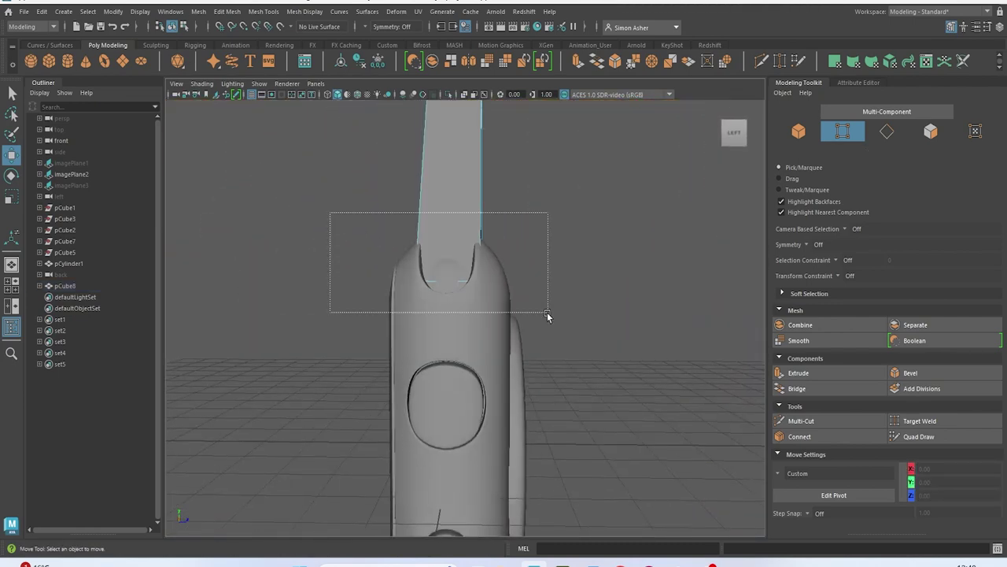
{"action": "left_click_drag", "start_coordinate": [547, 313], "coordinate": [547, 313]}
{"action": "scroll", "coordinate": [582, 322], "scroll_direction": "up", "scroll_amount": 2}
{"action": "key", "text": "r"}
{"action": "left_click_drag", "start_coordinate": [523, 277], "coordinate": [499, 278]}
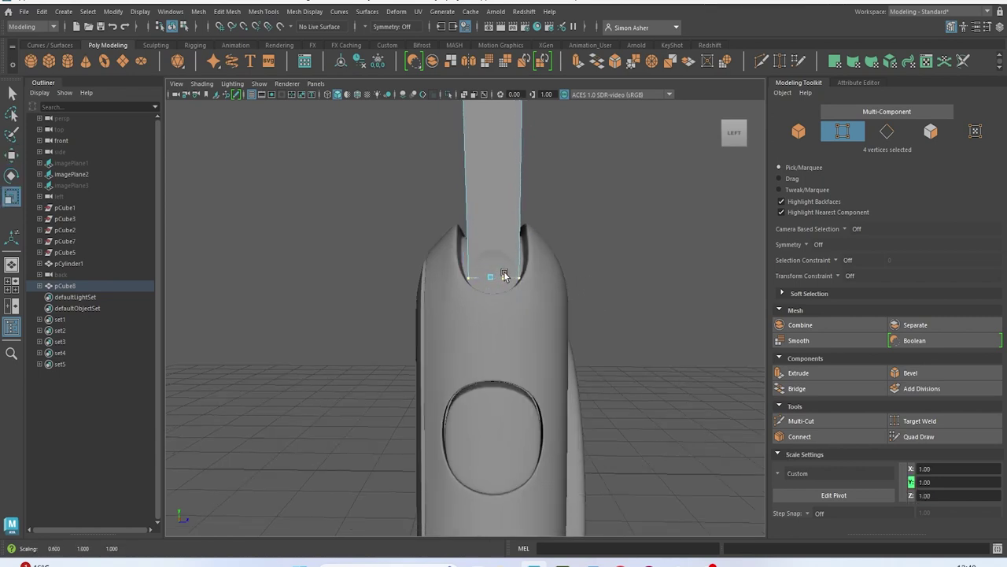
Widen the block's four upper vertices sideways to nearly the width of its lower edge
{"action": "left_click_drag", "start_coordinate": [516, 278], "coordinate": [410, 285], "text": "alt"}
{"action": "scroll", "coordinate": [456, 263], "scroll_direction": "down", "scroll_amount": 3}
{"action": "middle_click_drag", "start_coordinate": [456, 262], "coordinate": [402, 287], "text": "alt"}
{"action": "left_click_drag", "start_coordinate": [530, 179], "coordinate": [532, 181]}
{"action": "middle_click_drag", "start_coordinate": [552, 189], "coordinate": [517, 238], "text": "alt"}
{"action": "left_click_drag", "start_coordinate": [422, 201], "coordinate": [244, 219]}
Narrow the block's upper vertices in depth so its sides run nearly parallel
{"action": "scroll", "coordinate": [353, 217], "scroll_direction": "down", "scroll_amount": 3}
{"action": "left_click_drag", "start_coordinate": [362, 213], "coordinate": [357, 211], "text": "alt"}
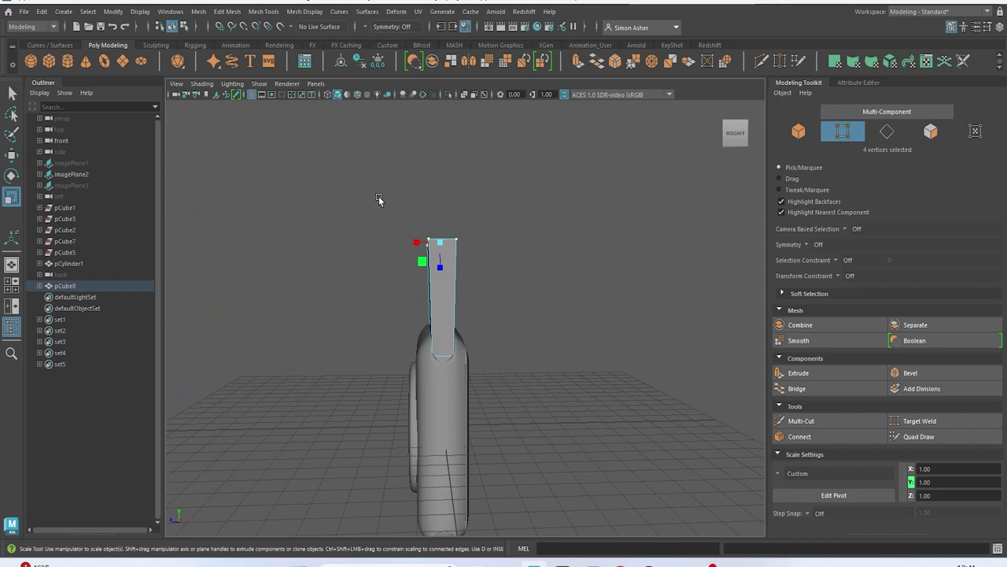
{"action": "scroll", "coordinate": [377, 200], "scroll_direction": "up", "scroll_amount": 3}
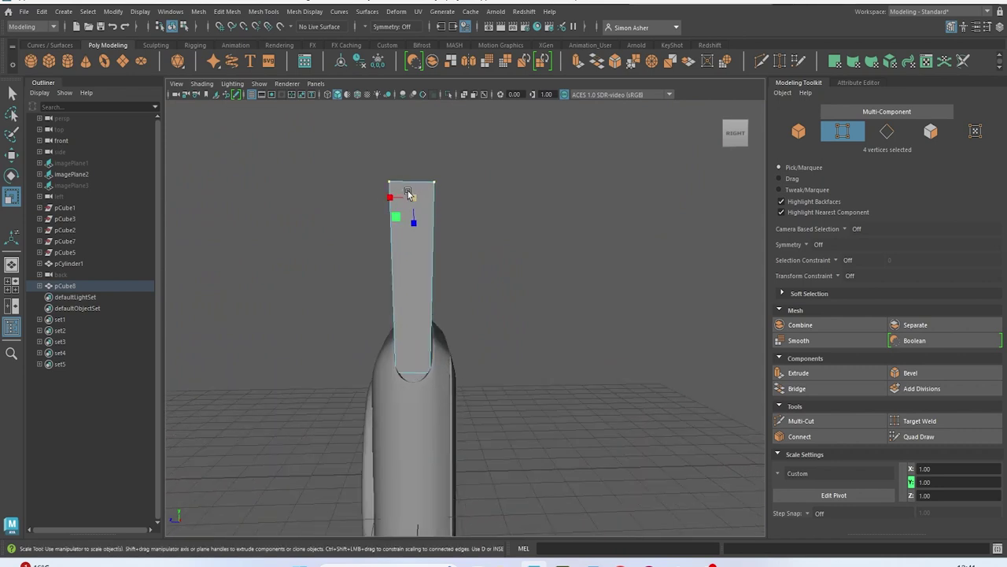
{"action": "left_click_drag", "start_coordinate": [387, 198], "coordinate": [388, 197]}
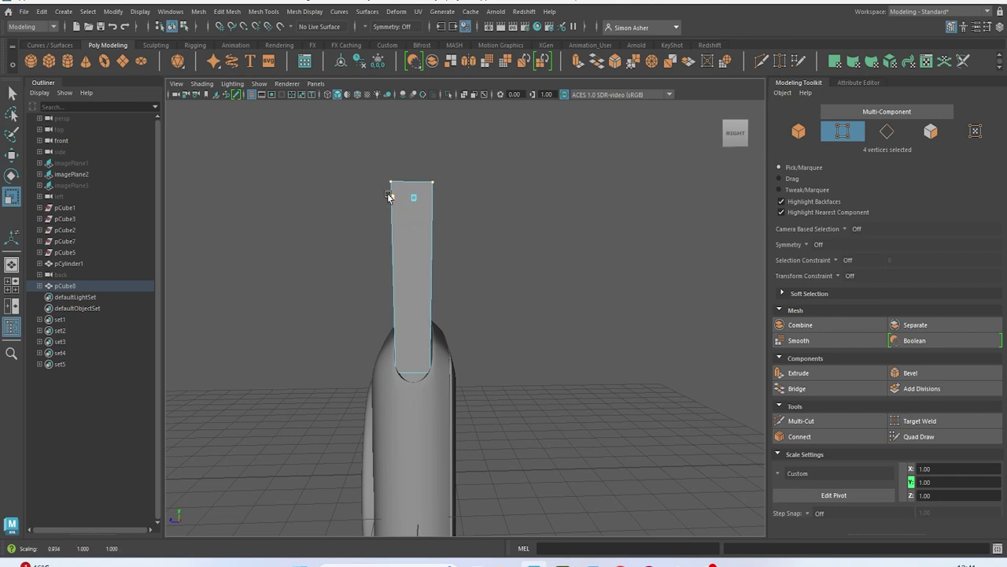
In the back view with X-Ray shading on, extend the block's upper vertices along the strap reference to Z about -19.71
{"action": "key", "text": "space"}
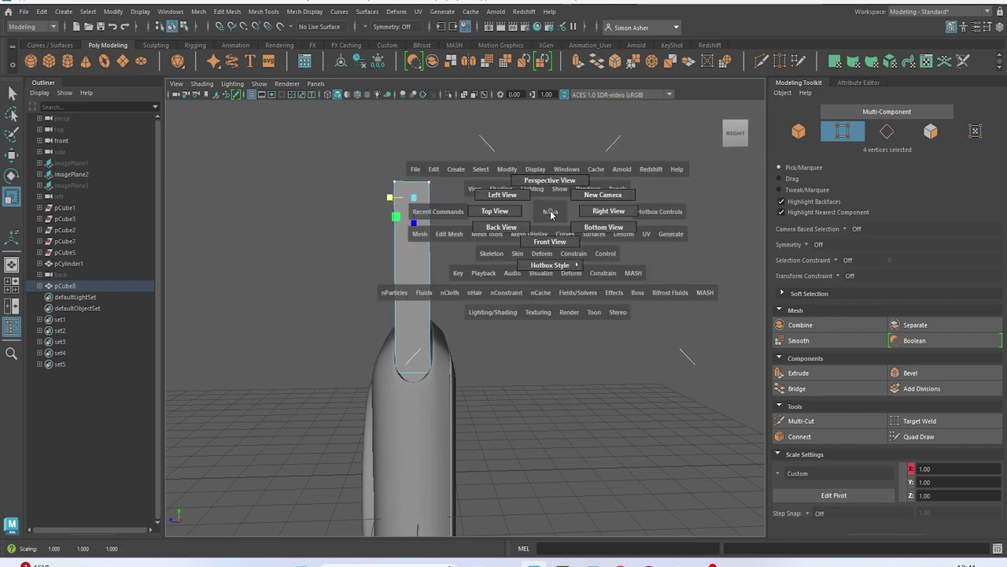
{"action": "left_click_drag", "start_coordinate": [539, 220], "coordinate": [533, 217]}
{"action": "scroll", "coordinate": [473, 187], "scroll_direction": "down", "scroll_amount": 5}
{"action": "middle_click_drag", "start_coordinate": [473, 187], "coordinate": [452, 292], "text": "alt"}
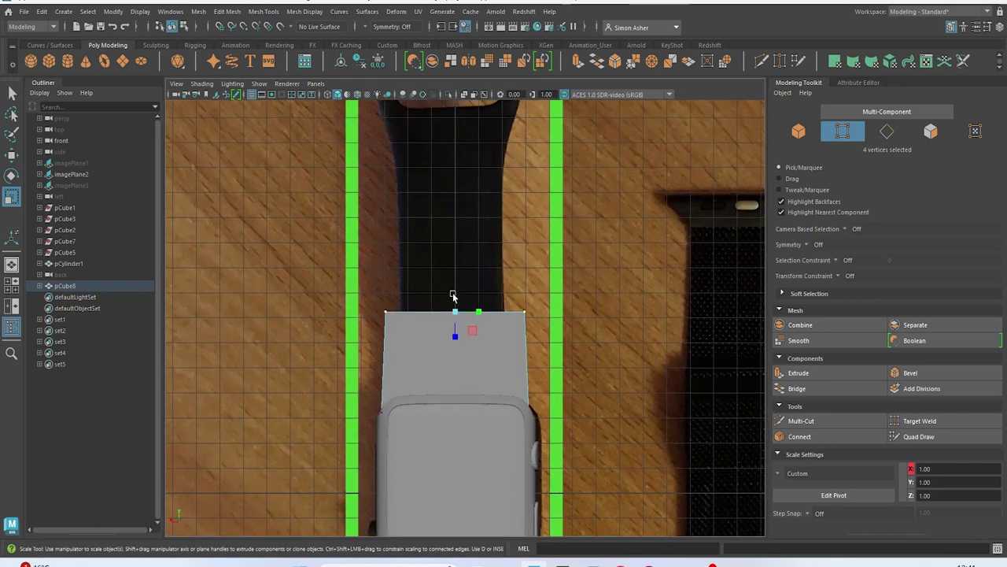
{"action": "scroll", "coordinate": [452, 292], "scroll_direction": "down", "scroll_amount": 1}
{"action": "left_click", "coordinate": [202, 84]}
{"action": "left_click", "coordinate": [246, 197]}
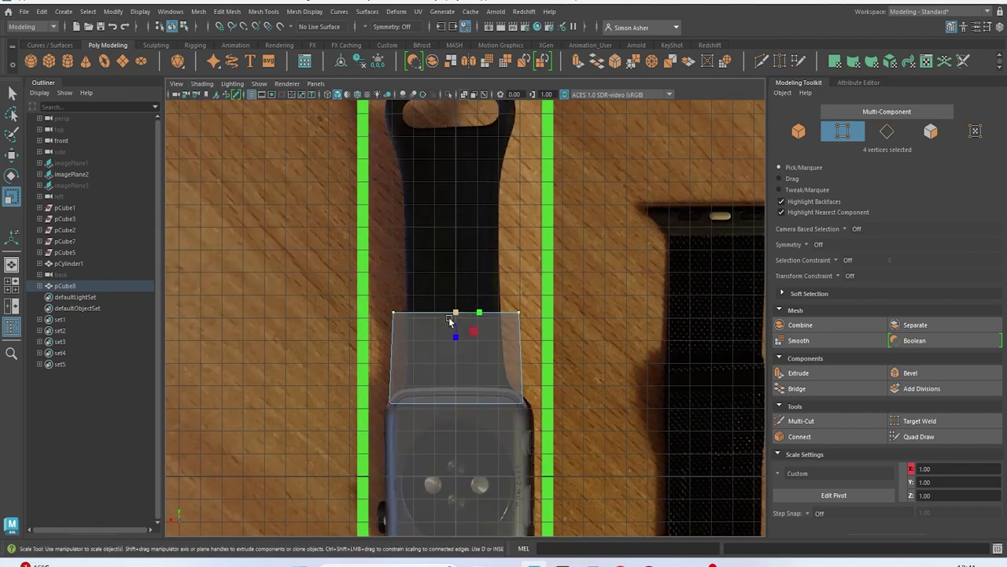
{"action": "key", "text": "w"}
{"action": "left_click_drag", "start_coordinate": [456, 344], "coordinate": [443, 184]}
{"action": "middle_click_drag", "start_coordinate": [452, 203], "coordinate": [440, 358], "text": "alt"}
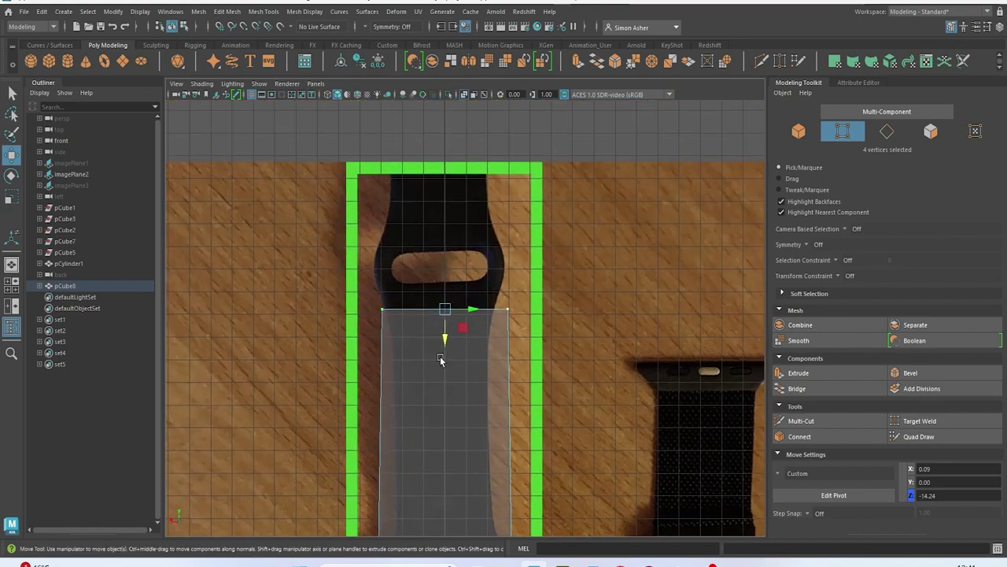
{"action": "left_click_drag", "start_coordinate": [446, 348], "coordinate": [430, 213]}
{"action": "middle_click_drag", "start_coordinate": [463, 310], "coordinate": [445, 134], "text": "alt"}
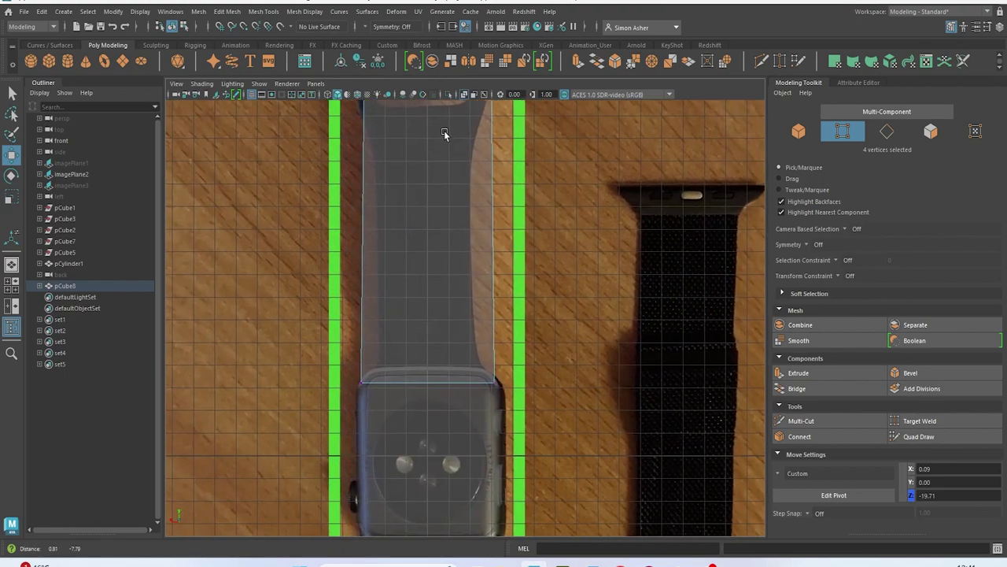
Insert horizontal edge loops across the strap block with Multi-Cut
{"action": "left_click", "coordinate": [819, 418]}
{"action": "scroll", "coordinate": [472, 331], "scroll_direction": "up", "scroll_amount": 1}
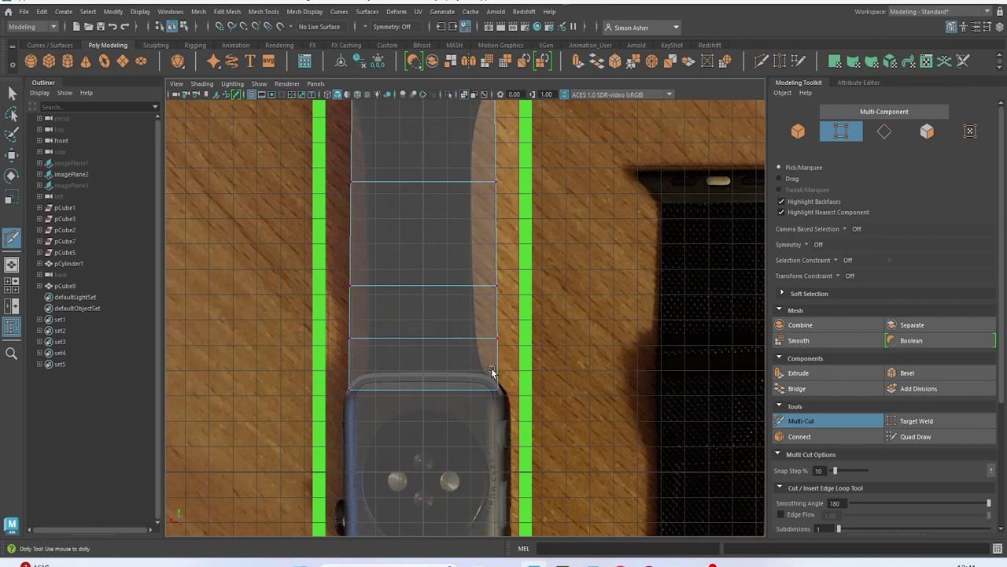
Narrow the two lowest inner edge loops of the strap block to the strap's width in the reference photo
{"action": "key", "text": "w"}
{"action": "scroll", "coordinate": [467, 323], "scroll_direction": "up", "scroll_amount": 1}
{"action": "left_click_drag", "start_coordinate": [402, 352], "coordinate": [560, 362]}
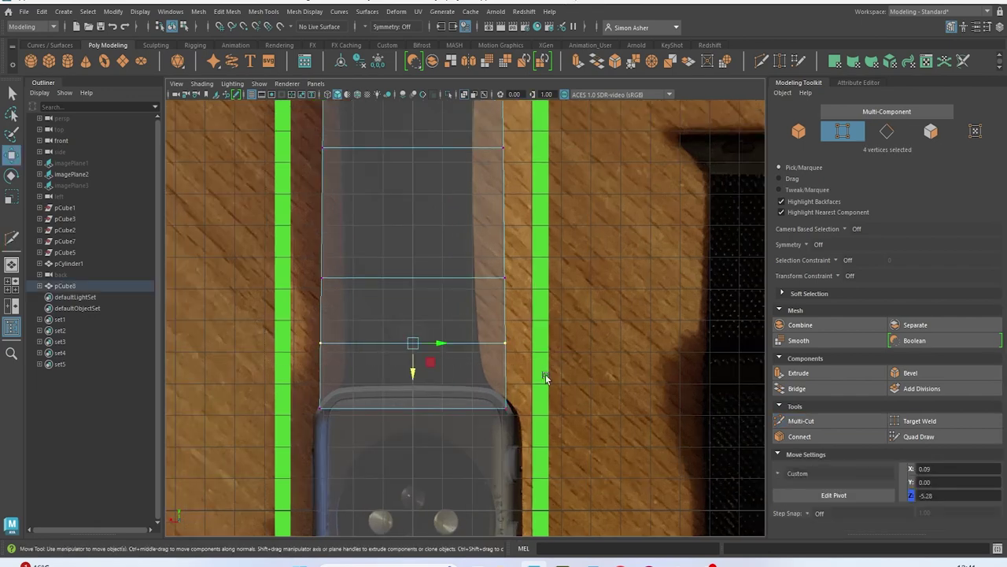
{"action": "scroll", "coordinate": [558, 363], "scroll_direction": "up", "scroll_amount": 1}
{"action": "key", "text": "r"}
{"action": "left_click_drag", "start_coordinate": [431, 347], "coordinate": [425, 347]}
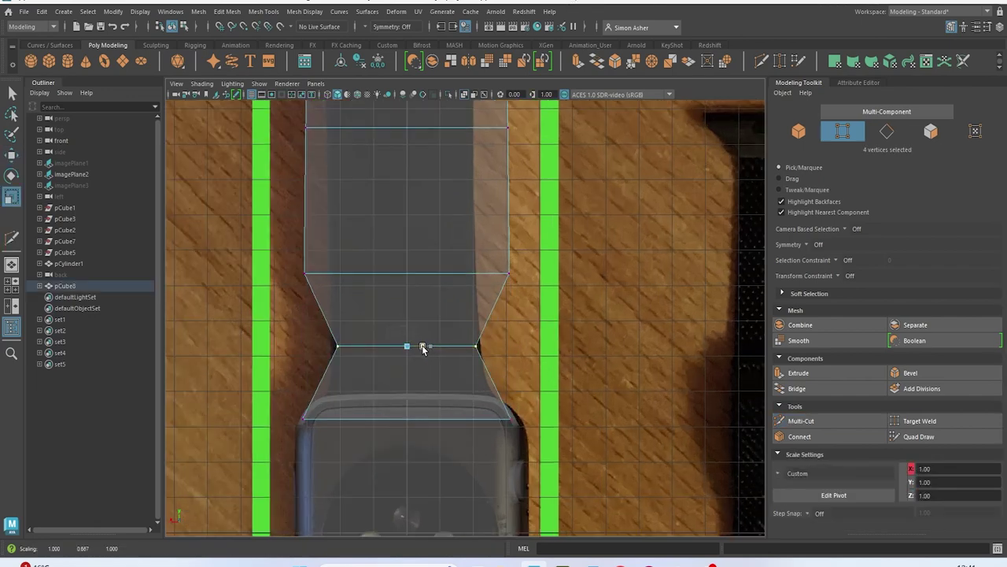
{"action": "left_click_drag", "start_coordinate": [271, 261], "coordinate": [428, 275]}
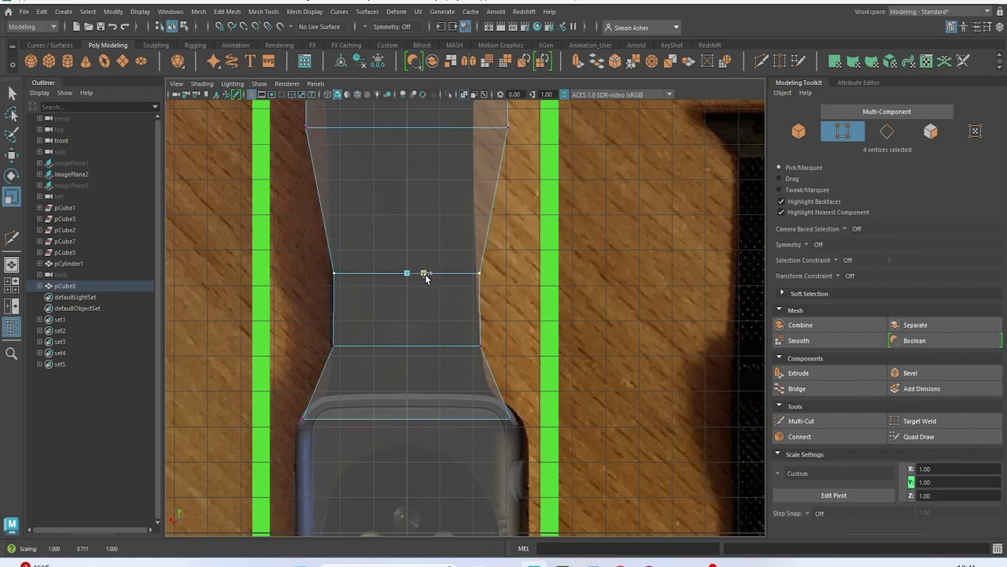
Narrow the strap block's eight upper vertices together so its sides run straight at the reference strap's width
{"action": "middle_click_drag", "start_coordinate": [426, 274], "coordinate": [427, 380], "text": "alt"}
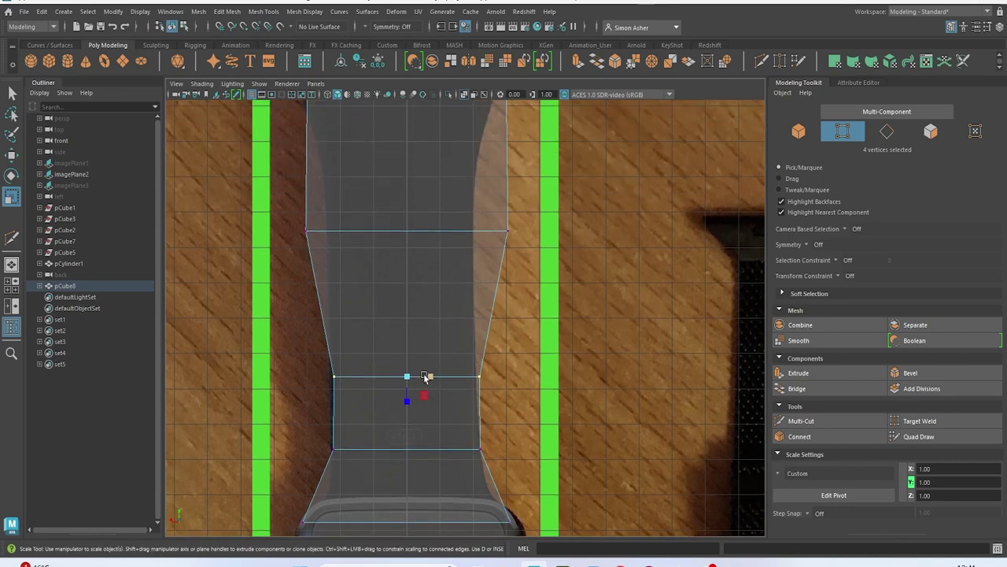
{"action": "scroll", "coordinate": [401, 329], "scroll_direction": "down", "scroll_amount": 2}
{"action": "middle_click_drag", "start_coordinate": [400, 327], "coordinate": [388, 386], "text": "alt"}
{"action": "scroll", "coordinate": [377, 302], "scroll_direction": "down", "scroll_amount": 1}
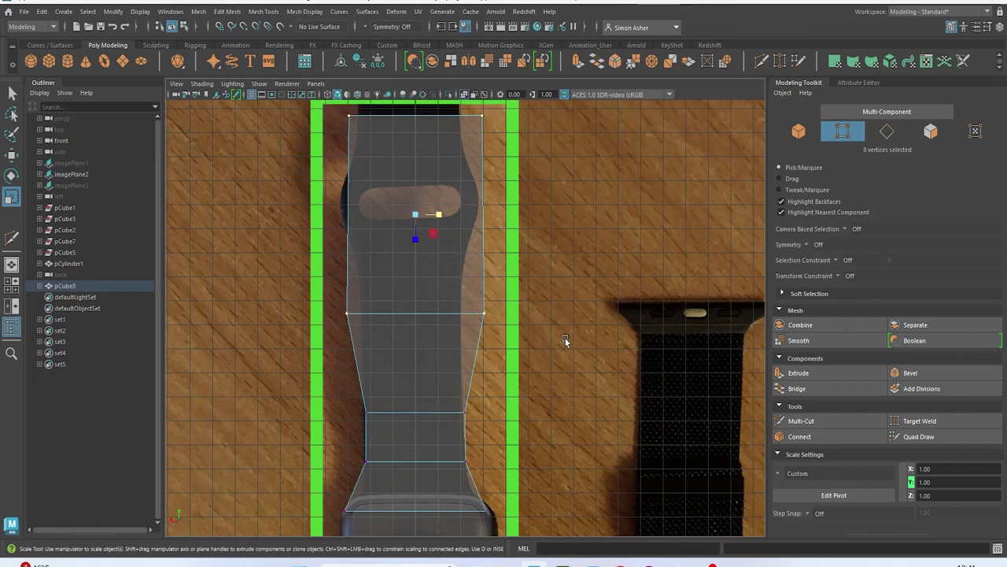
{"action": "middle_click_drag", "start_coordinate": [565, 340], "coordinate": [572, 359], "text": "alt"}
{"action": "left_click_drag", "start_coordinate": [444, 233], "coordinate": [439, 233]}
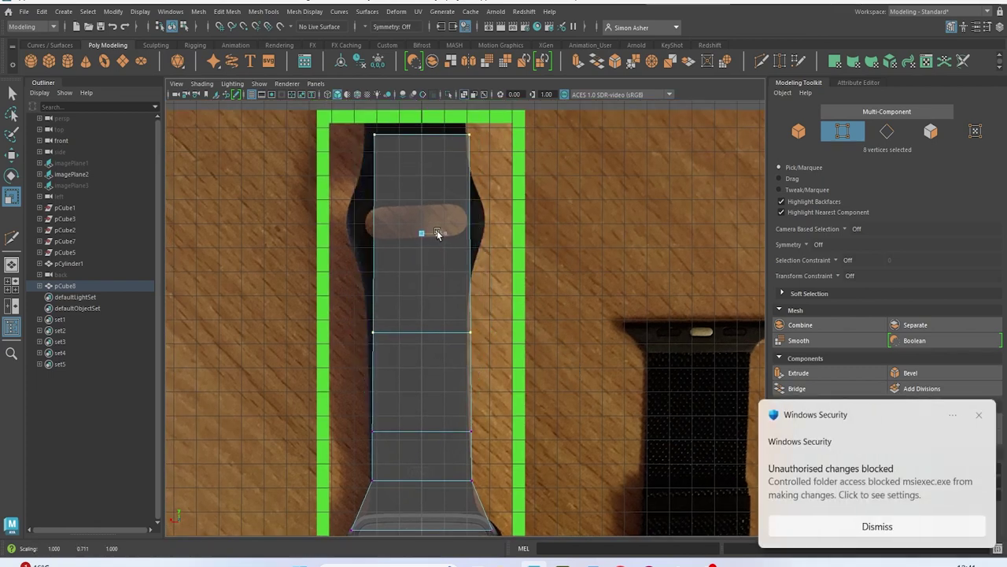
Dismiss the Windows Security and Microsoft Intune notifications covering the modeling settings
{"action": "left_click", "coordinate": [931, 524]}
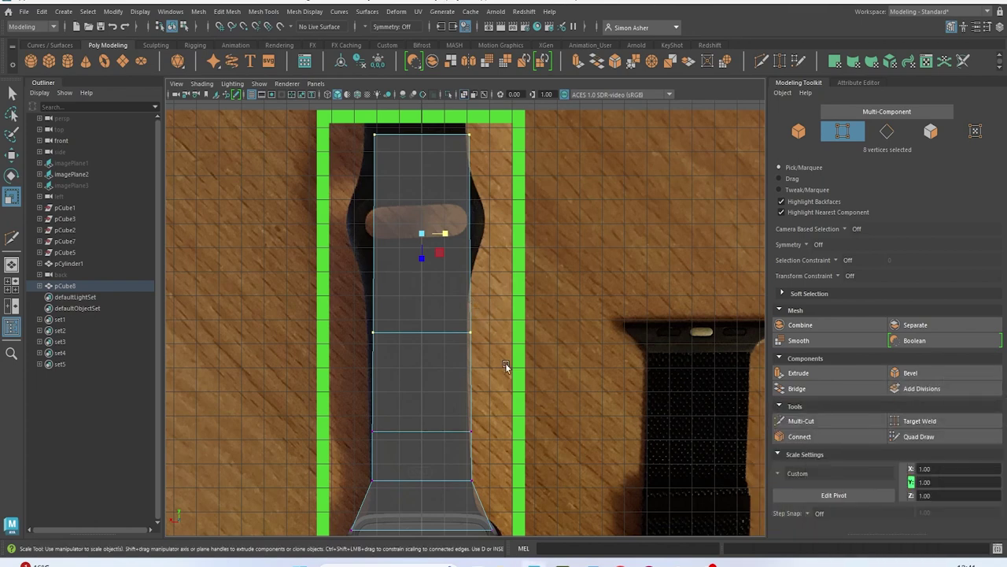
{"action": "middle_click_drag", "start_coordinate": [505, 363], "coordinate": [514, 256], "text": "alt"}
{"action": "middle_click_drag", "start_coordinate": [516, 268], "coordinate": [523, 362], "text": "alt"}
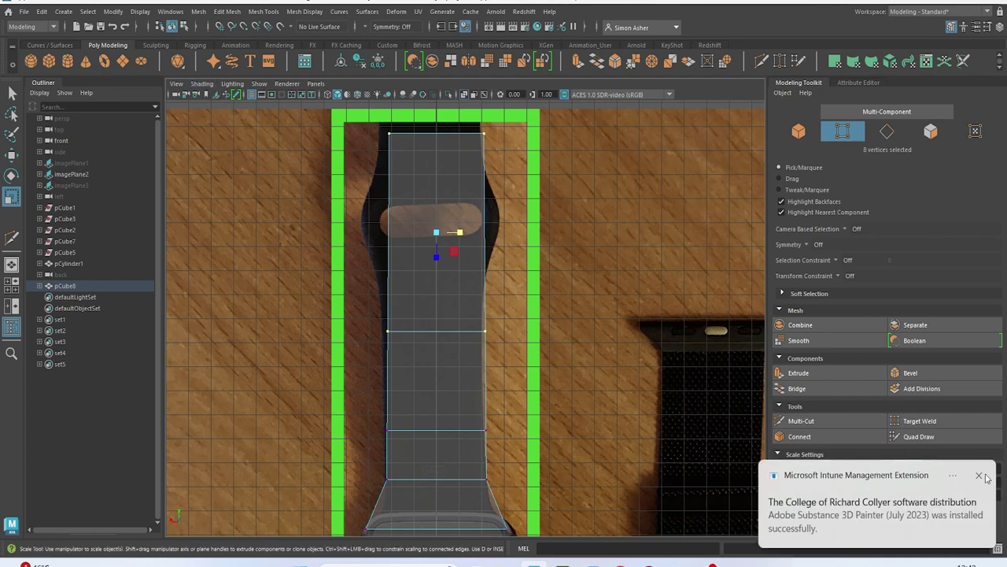
{"action": "left_click", "coordinate": [981, 476]}
Turn off X-Ray shading and return to the perspective view
{"action": "left_click", "coordinate": [203, 85]}
{"action": "left_click", "coordinate": [265, 193]}
{"action": "key", "text": "space"}
{"action": "left_click_drag", "start_coordinate": [442, 240], "coordinate": [319, 272]}
Duplicate the strap block as a spare at X about -7.67 and hide the copy
{"action": "left_click_drag", "start_coordinate": [467, 354], "coordinate": [551, 355], "text": "alt"}
{"action": "right_click_drag", "start_coordinate": [434, 196], "coordinate": [488, 186]}
{"action": "left_click", "coordinate": [430, 251]}
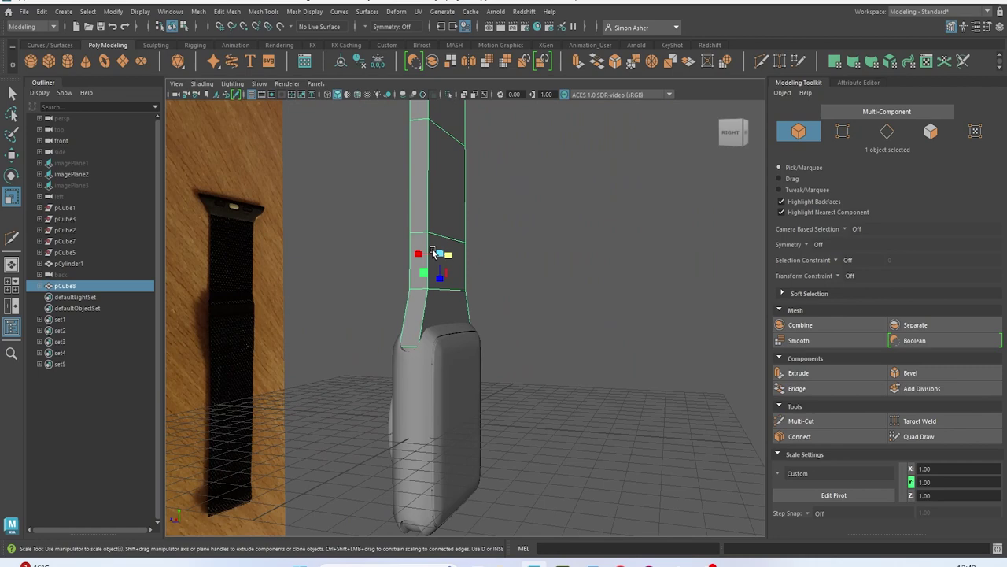
{"action": "left_click_drag", "start_coordinate": [432, 252], "coordinate": [504, 330], "text": "alt"}
{"action": "key", "text": "ctrl+d"}
{"action": "key", "text": "w"}
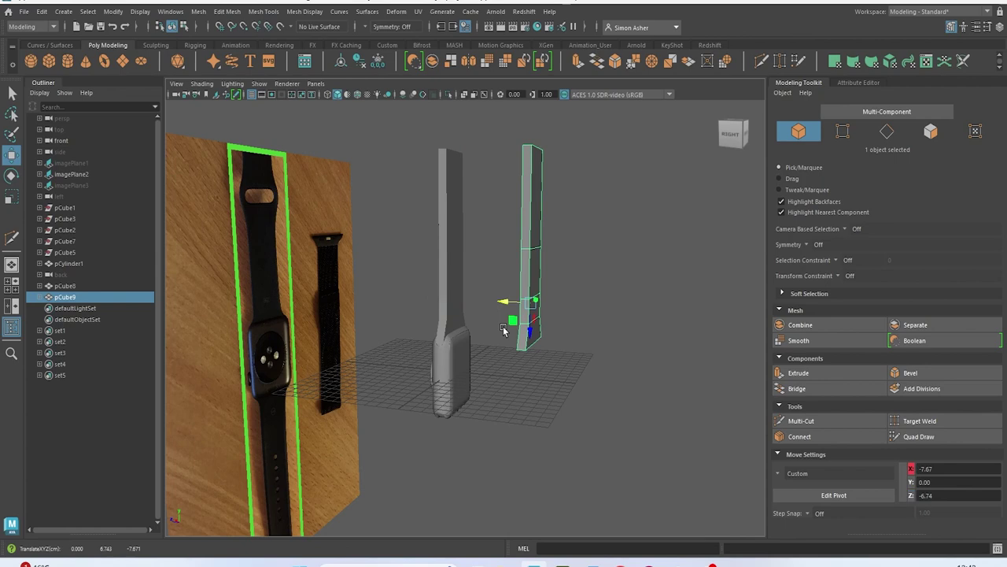
{"action": "key", "text": "ctrl+h"}
Isolate the original strap block in the perspective view and get close to its lower end
{"action": "left_click_drag", "start_coordinate": [508, 258], "coordinate": [462, 273], "text": "alt"}
{"action": "left_click", "coordinate": [461, 272]}
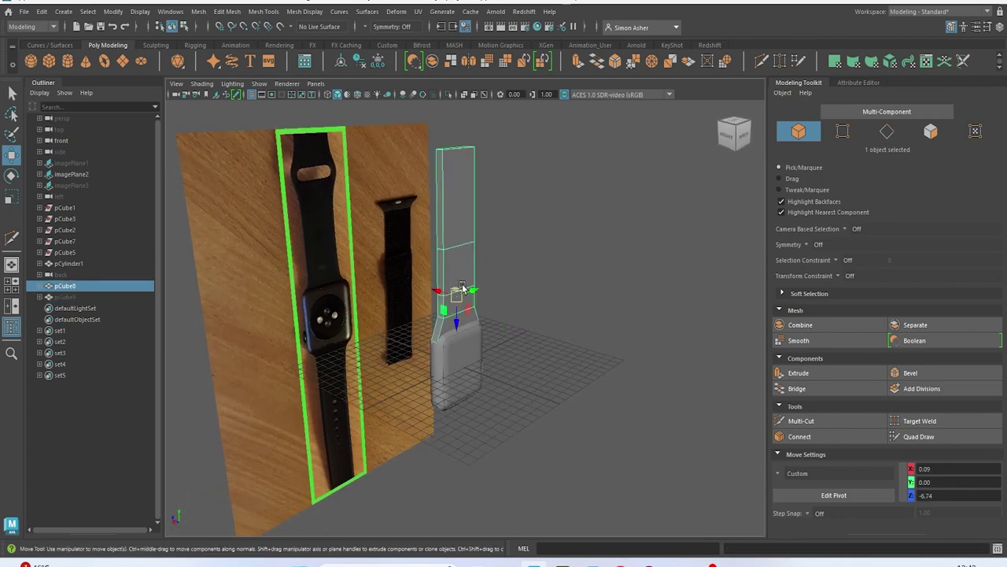
{"action": "scroll", "coordinate": [464, 288], "scroll_direction": "up", "scroll_amount": 3}
{"action": "key", "text": "ctrl+1"}
{"action": "left_click_drag", "start_coordinate": [465, 285], "coordinate": [487, 308], "text": "alt"}
{"action": "scroll", "coordinate": [482, 311], "scroll_direction": "up", "scroll_amount": 3}
{"action": "middle_click_drag", "start_coordinate": [472, 315], "coordinate": [477, 304], "text": "alt"}
Bevel the two long edges of the strap's lower end with Fraction 1 and 2 segments, and show the full watch again
{"action": "right_click_drag", "start_coordinate": [432, 243], "coordinate": [430, 209]}
{"action": "double_click", "coordinate": [438, 356]}
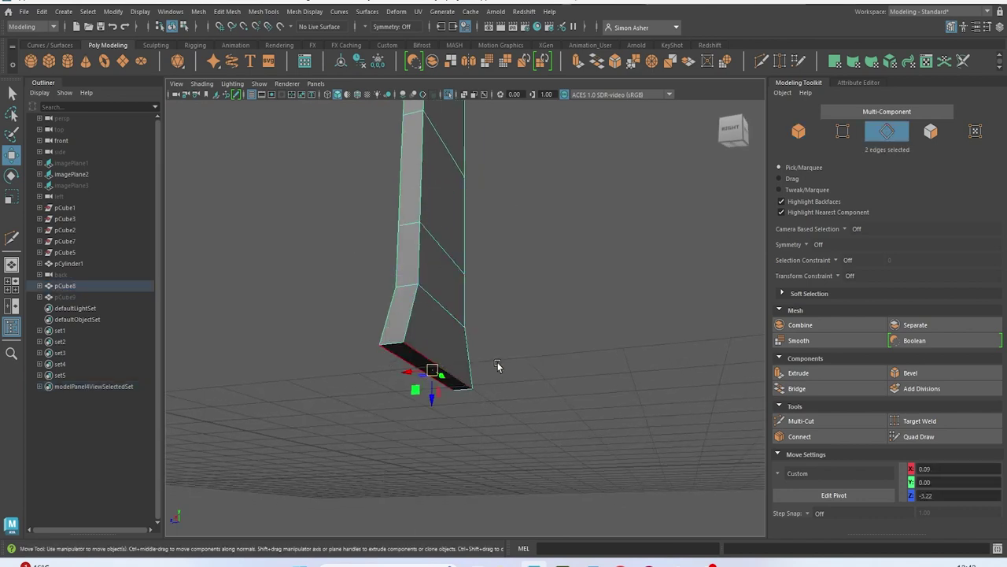
{"action": "key", "text": "ctrl+b"}
{"action": "key", "text": "ctrl+1"}
{"action": "left_click_drag", "start_coordinate": [499, 366], "coordinate": [545, 323], "text": "alt"}
{"action": "scroll", "coordinate": [493, 360], "scroll_direction": "up", "scroll_amount": 4}
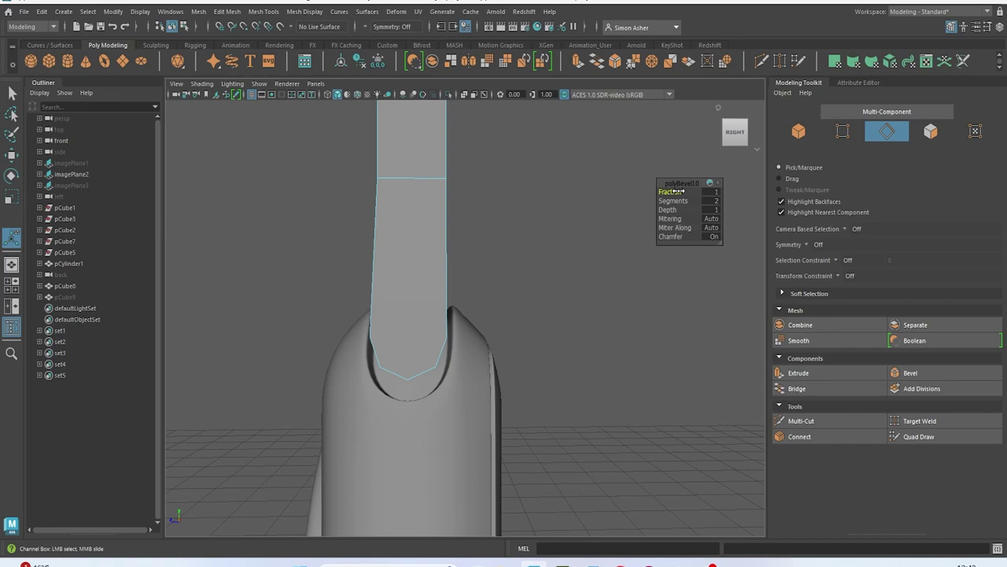
Check the strap's rounded end in smooth preview against the watch body, ending in unsmoothed display and object mode
{"action": "left_click_drag", "start_coordinate": [606, 246], "coordinate": [530, 252], "text": "alt"}
{"action": "key", "text": "3"}
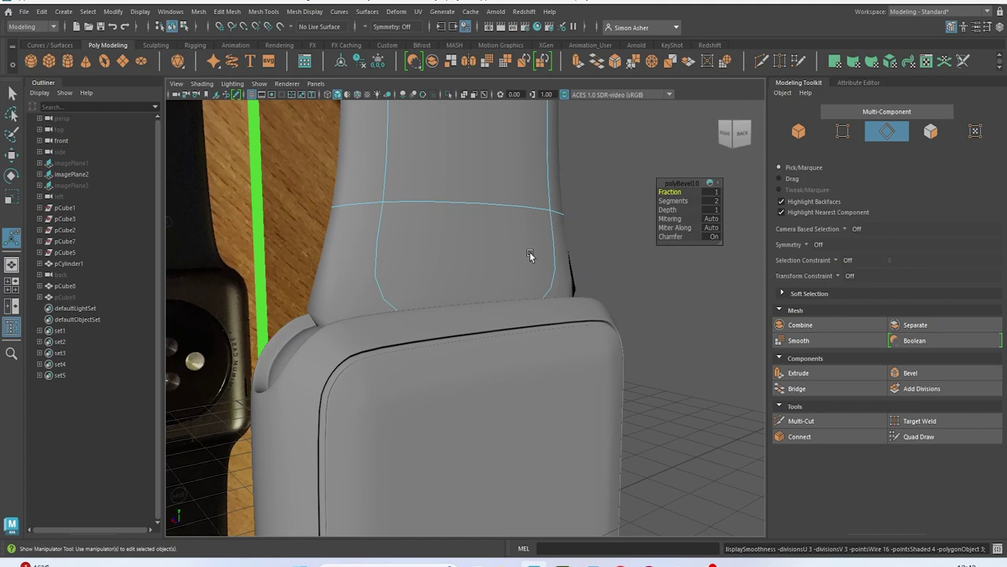
{"action": "key", "text": "1"}
{"action": "scroll", "coordinate": [447, 219], "scroll_direction": "down", "scroll_amount": 10}
{"action": "middle_click_drag", "start_coordinate": [441, 213], "coordinate": [434, 267], "text": "alt"}
{"action": "scroll", "coordinate": [453, 265], "scroll_direction": "up", "scroll_amount": 3}
{"action": "key", "text": "F8"}
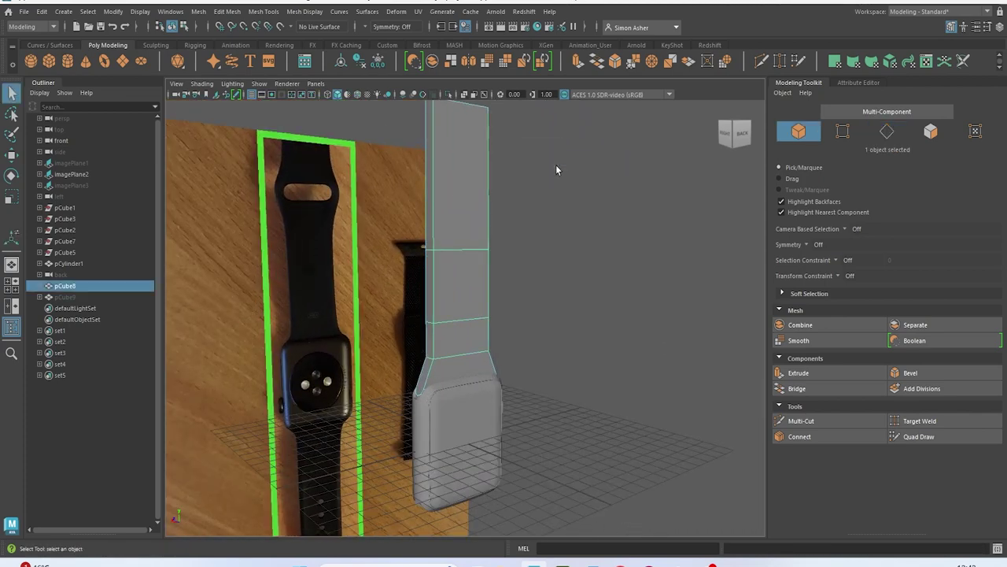
Isolate the strap and select the long edges bordering one narrow side, including those around its lower end
{"action": "key", "text": "ctrl+1"}
{"action": "left_click_drag", "start_coordinate": [472, 278], "coordinate": [470, 256], "text": "alt"}
{"action": "right_click_drag", "start_coordinate": [452, 201], "coordinate": [452, 168]}
{"action": "scroll", "coordinate": [456, 231], "scroll_direction": "up", "scroll_amount": 4}
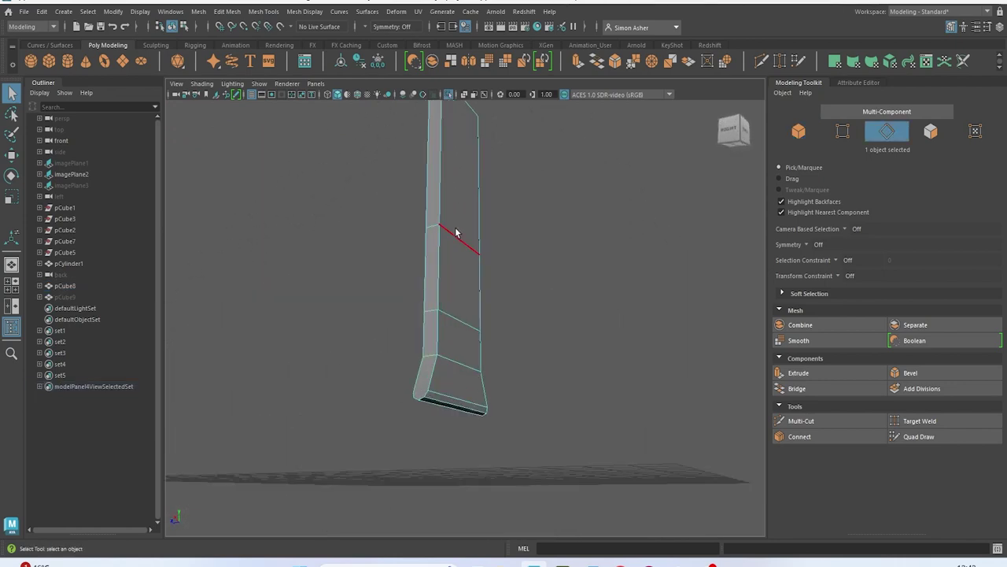
{"action": "double_click", "coordinate": [441, 241]}
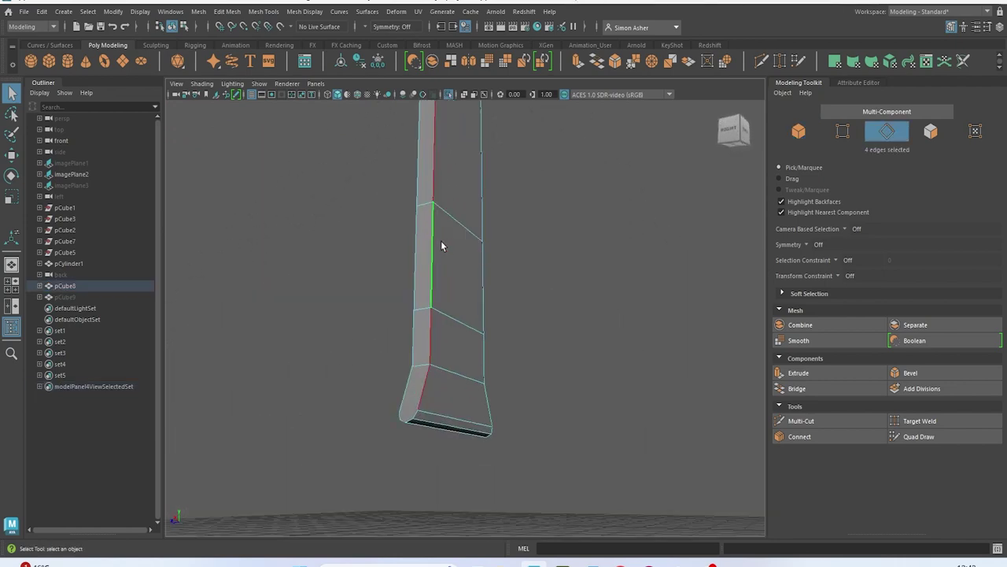
{"action": "double_click", "coordinate": [416, 336], "text": "shift"}
{"action": "scroll", "coordinate": [437, 407], "scroll_direction": "up", "scroll_amount": 3}
{"action": "left_click_drag", "start_coordinate": [438, 407], "coordinate": [509, 351], "text": "alt"}
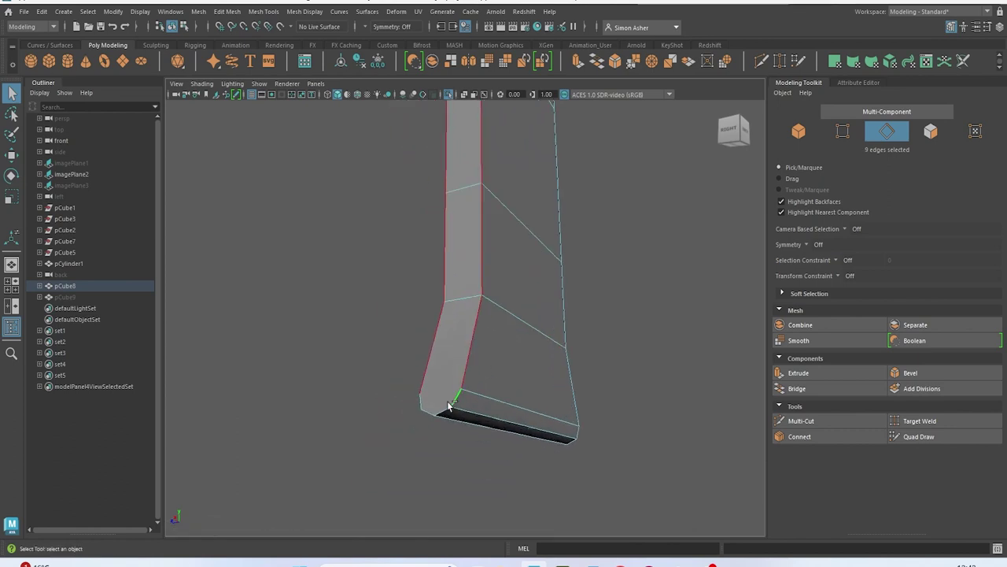
Add the border edges of the strap's opposite narrow side and of its top end to the edge selection
{"action": "left_click_drag", "start_coordinate": [510, 346], "coordinate": [354, 376], "text": "alt"}
{"action": "left_click", "coordinate": [429, 383], "text": "shift"}
{"action": "left_click", "coordinate": [462, 371], "text": "shift"}
{"action": "double_click", "coordinate": [500, 374], "text": "shift"}
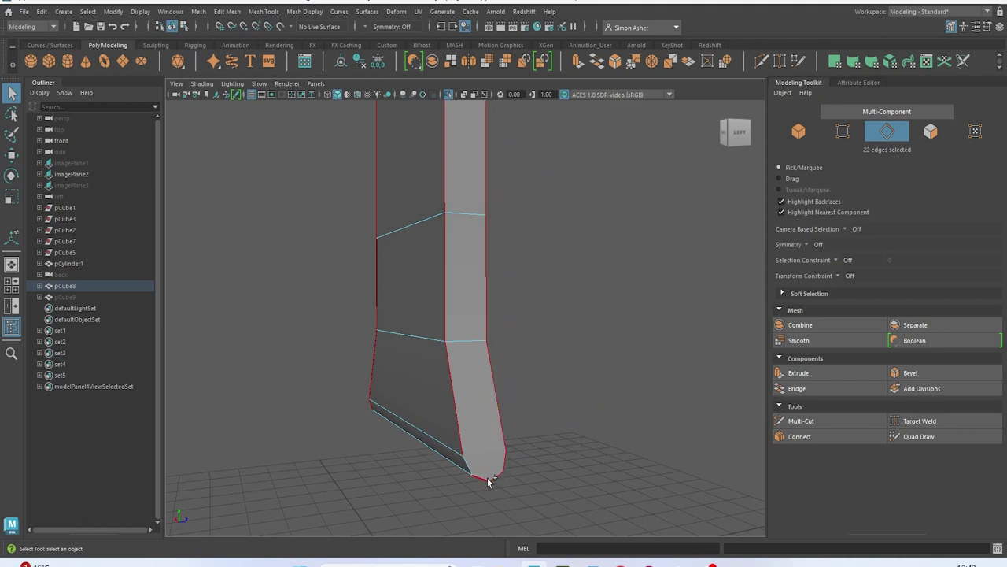
{"action": "scroll", "coordinate": [471, 472], "scroll_direction": "down", "scroll_amount": 5}
{"action": "left_click", "coordinate": [407, 291], "text": "shift"}
{"action": "middle_click_drag", "start_coordinate": [407, 291], "coordinate": [404, 414], "text": "alt"}
{"action": "left_click_drag", "start_coordinate": [405, 414], "coordinate": [469, 372], "text": "alt"}
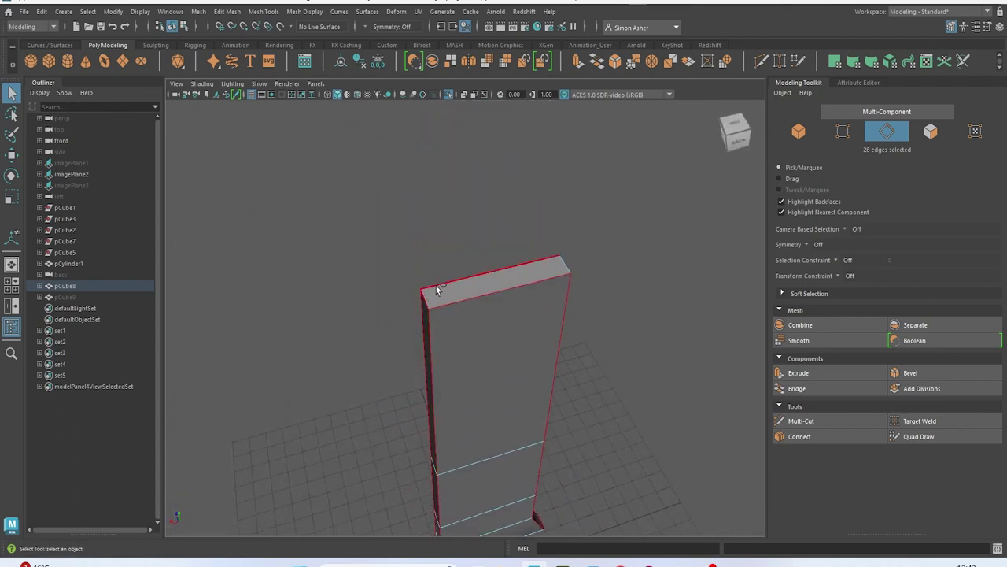
{"action": "left_click", "coordinate": [573, 266], "text": "shift"}
{"action": "left_click_drag", "start_coordinate": [573, 266], "coordinate": [491, 264], "text": "alt"}
Bevel the selected strap border edges with Fraction 0.5 and 2 segments, and show the strap in smooth preview
{"action": "key", "text": "ctrl+b"}
{"action": "left_click_drag", "start_coordinate": [681, 200], "coordinate": [685, 201]}
{"action": "key", "text": "3"}
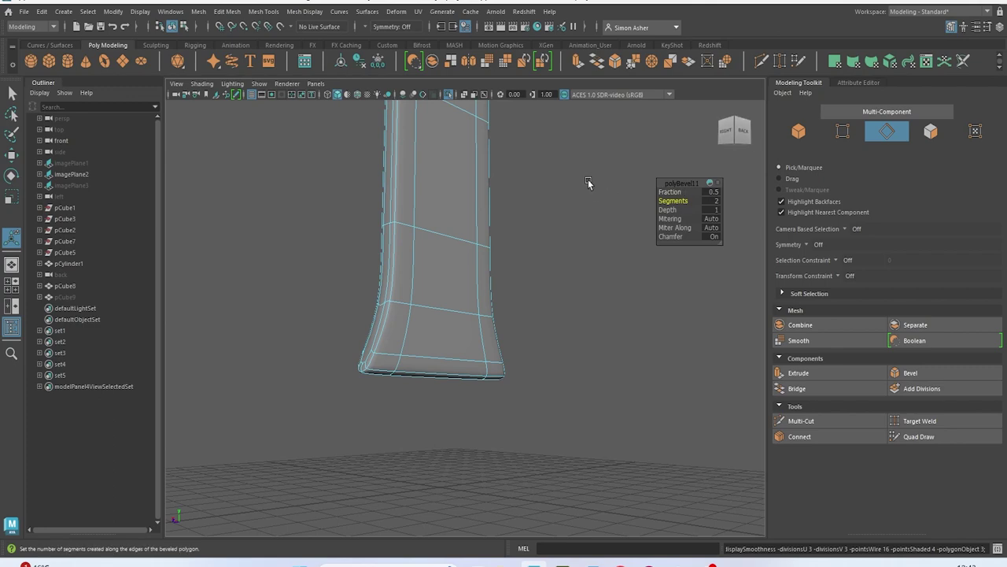
Return to object mode, end the isolation and select the strap on the full watch
{"action": "right_click_drag", "start_coordinate": [545, 171], "coordinate": [590, 155]}
{"action": "left_click", "coordinate": [559, 167]}
{"action": "left_click_drag", "start_coordinate": [559, 167], "coordinate": [382, 343], "text": "alt"}
{"action": "key", "text": "ctrl+1"}
{"action": "left_click", "coordinate": [462, 288]}
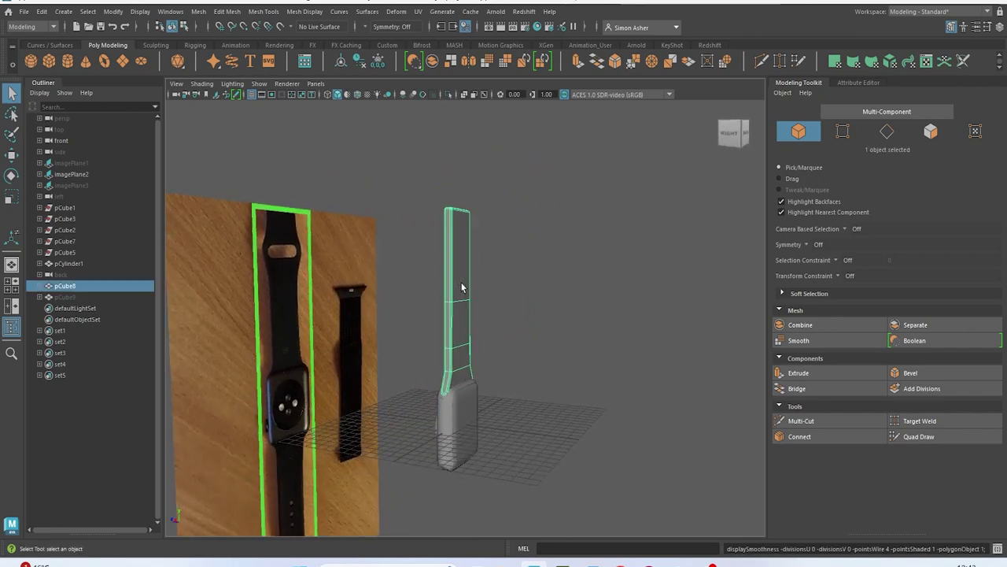
{"action": "left_click_drag", "start_coordinate": [478, 303], "coordinate": [432, 304], "text": "alt"}
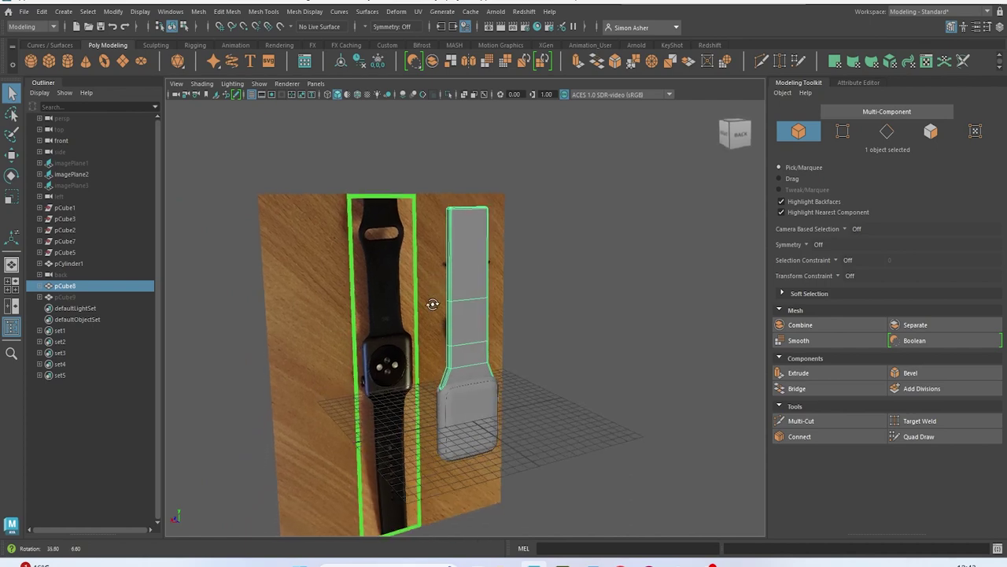
Turn on smooth preview for the strap, viewed close up where it meets the watch body
{"action": "left_click", "coordinate": [538, 276]}
{"action": "left_click_drag", "start_coordinate": [556, 304], "coordinate": [508, 288], "text": "alt"}
{"action": "left_click", "coordinate": [497, 316]}
{"action": "left_click", "coordinate": [652, 293]}
{"action": "left_click_drag", "start_coordinate": [652, 293], "coordinate": [819, 338], "text": "alt"}
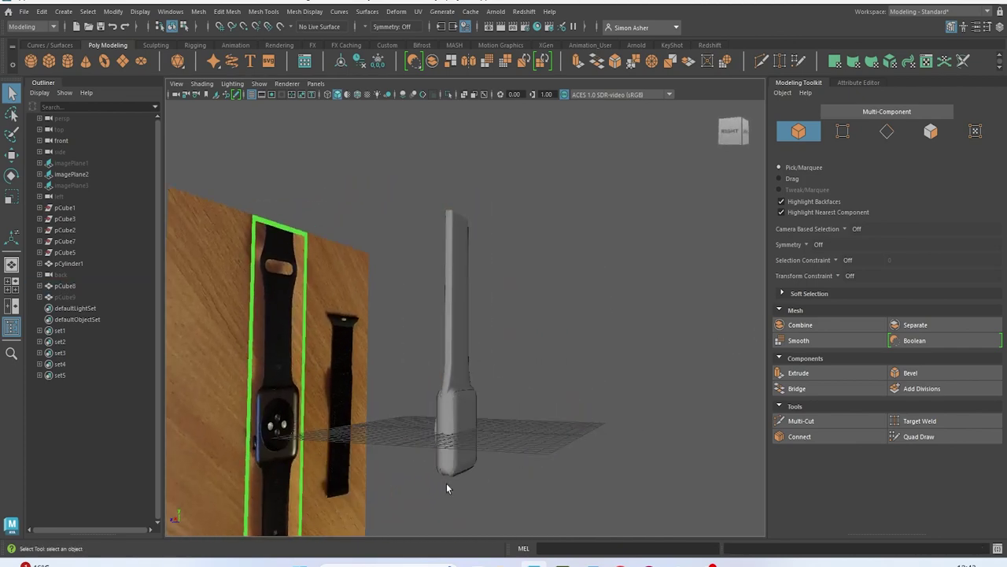
{"action": "scroll", "coordinate": [436, 487], "scroll_direction": "up", "scroll_amount": 5}
{"action": "middle_click_drag", "start_coordinate": [436, 486], "coordinate": [456, 285], "text": "alt"}
{"action": "left_click_drag", "start_coordinate": [456, 289], "coordinate": [412, 306], "text": "alt"}
{"action": "left_click", "coordinate": [413, 307]}
{"action": "key", "text": "3"}
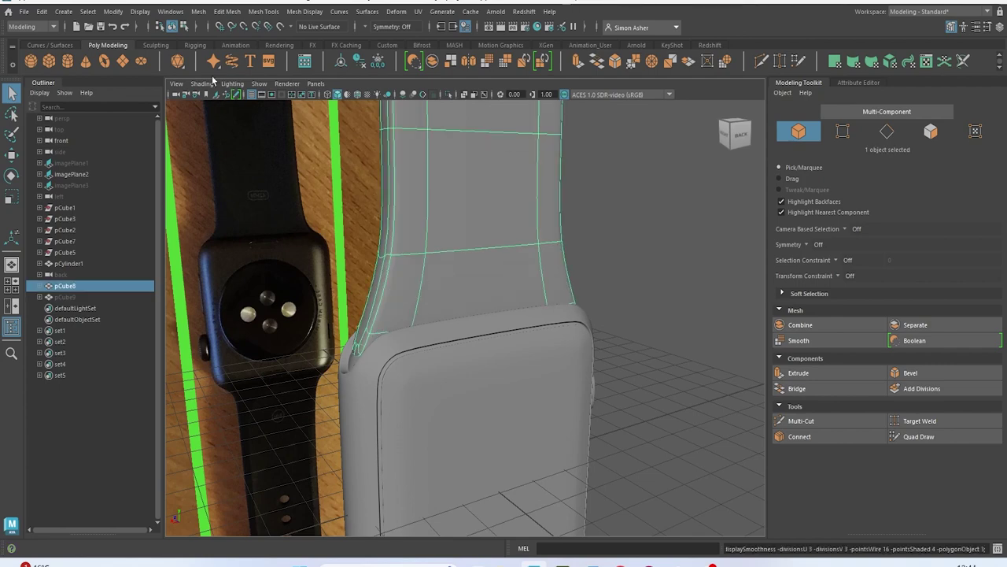
Turn on X-Ray shading to see the strap's end inside the watch body
{"action": "left_click", "coordinate": [196, 85]}
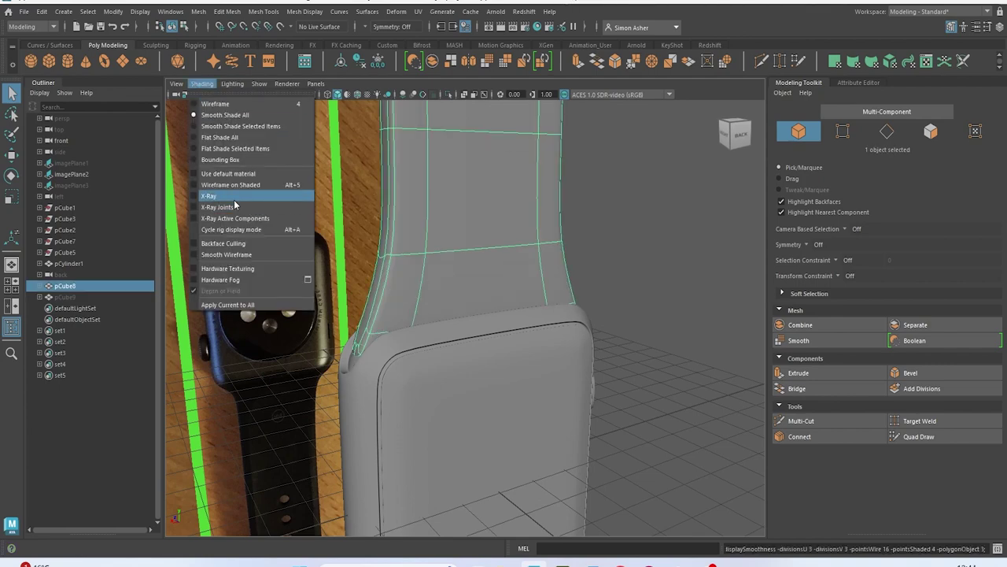
{"action": "left_click", "coordinate": [235, 200]}
{"action": "middle_click_drag", "start_coordinate": [414, 337], "coordinate": [501, 301], "text": "alt"}
{"action": "scroll", "coordinate": [501, 300], "scroll_direction": "up", "scroll_amount": 3}
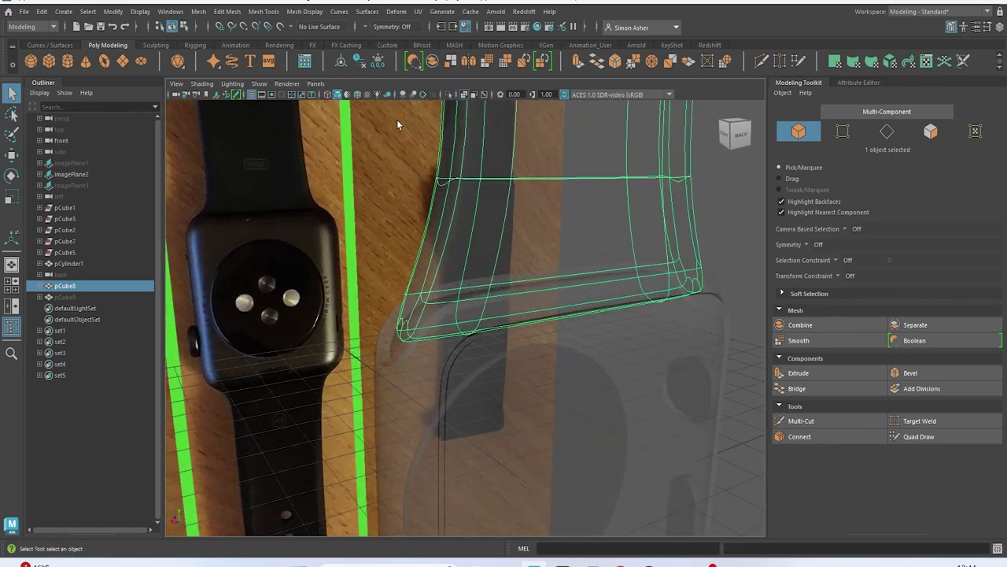
{"action": "left_click", "coordinate": [323, 95]}
{"action": "left_click", "coordinate": [339, 94]}
Widen the vertices at the strap's lower end slightly and move them deeper into the watch body, to Z about -3.32
{"action": "right_click_drag", "start_coordinate": [495, 244], "coordinate": [461, 247]}
{"action": "left_click_drag", "start_coordinate": [461, 247], "coordinate": [748, 344], "text": "alt"}
{"action": "middle_click_drag", "start_coordinate": [748, 344], "coordinate": [674, 308], "text": "alt"}
{"action": "left_click_drag", "start_coordinate": [746, 328], "coordinate": [747, 327]}
{"action": "left_click_drag", "start_coordinate": [747, 328], "coordinate": [688, 357], "text": "alt"}
{"action": "key", "text": "r"}
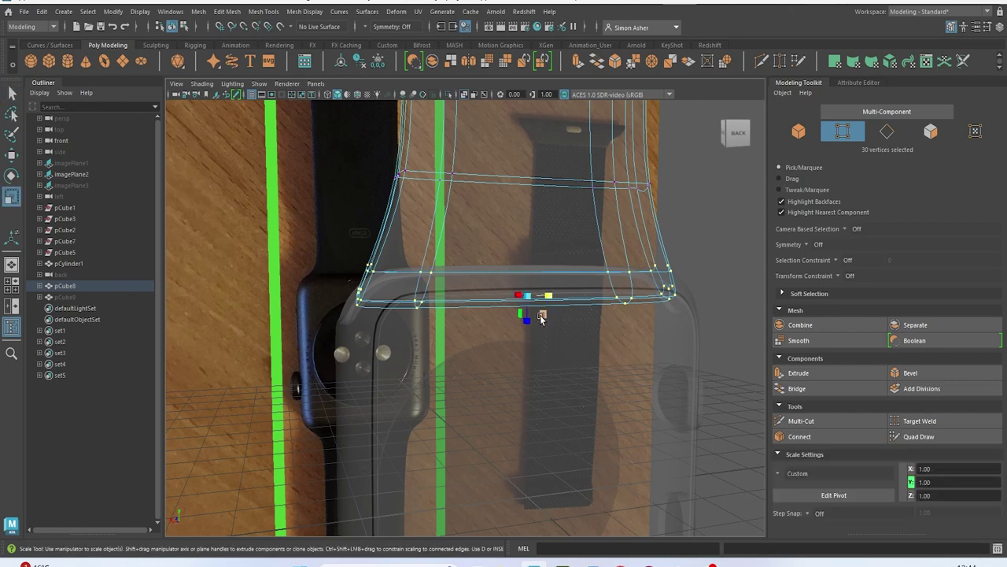
{"action": "left_click_drag", "start_coordinate": [548, 297], "coordinate": [526, 333]}
{"action": "key", "text": "w"}
Turn off X-Ray shading and select the whole strap in object mode
{"action": "left_click", "coordinate": [195, 88]}
{"action": "left_click", "coordinate": [229, 207]}
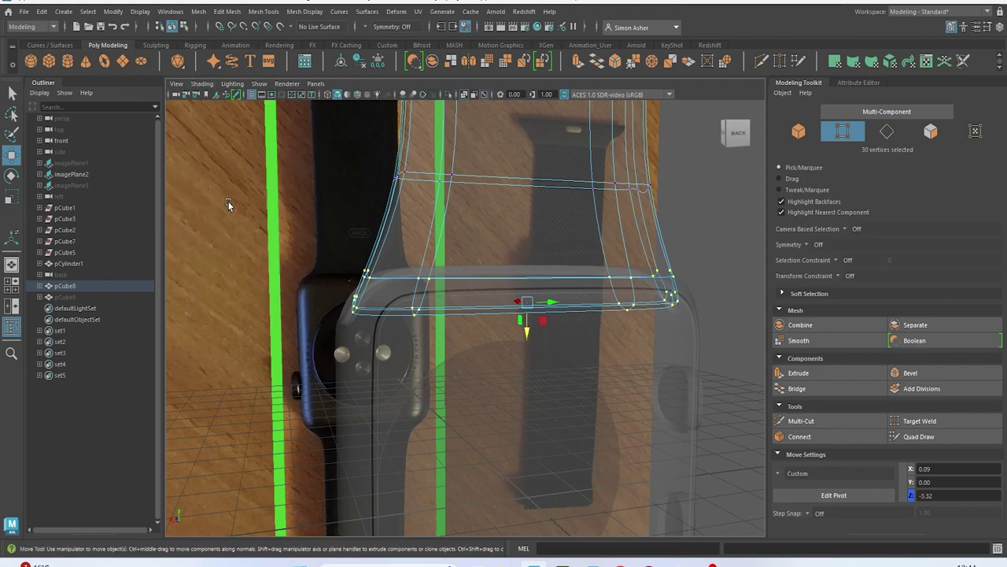
{"action": "left_click", "coordinate": [200, 87]}
{"action": "left_click", "coordinate": [230, 196]}
{"action": "key", "text": "space"}
{"action": "left_click_drag", "start_coordinate": [288, 216], "coordinate": [347, 234], "text": "alt"}
{"action": "right_click_drag", "start_coordinate": [634, 174], "coordinate": [675, 157]}
{"action": "left_click", "coordinate": [656, 189]}
{"action": "left_click_drag", "start_coordinate": [656, 189], "coordinate": [567, 179], "text": "alt"}
{"action": "left_click", "coordinate": [536, 209]}
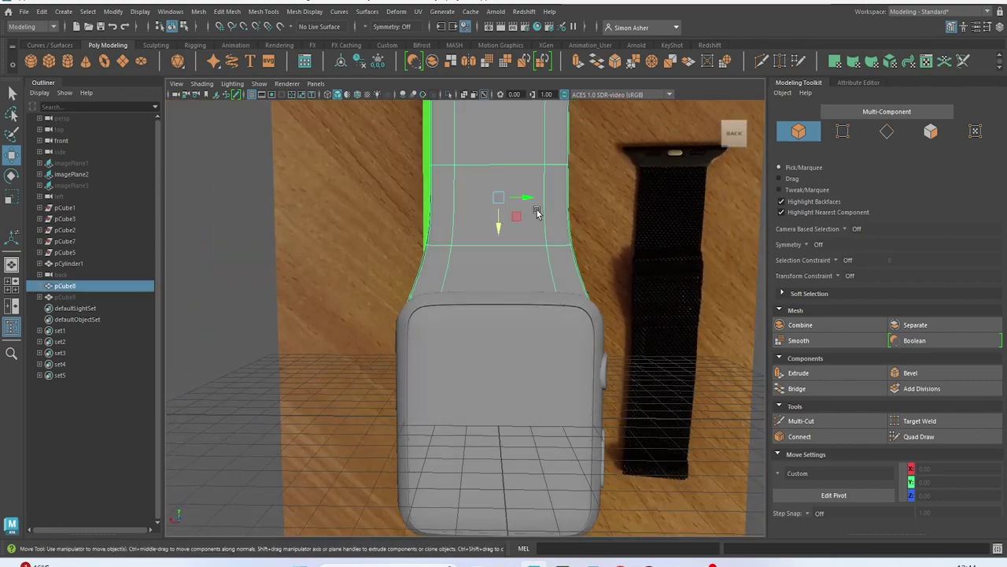
Duplicate the finished strap, rotated -180 degrees, and place the copy against the lower end of the watch body
{"action": "scroll", "coordinate": [537, 211], "scroll_direction": "down", "scroll_amount": 6}
{"action": "left_click", "coordinate": [644, 283]}
{"action": "left_click_drag", "start_coordinate": [644, 285], "coordinate": [416, 276], "text": "alt"}
{"action": "left_click", "coordinate": [417, 281]}
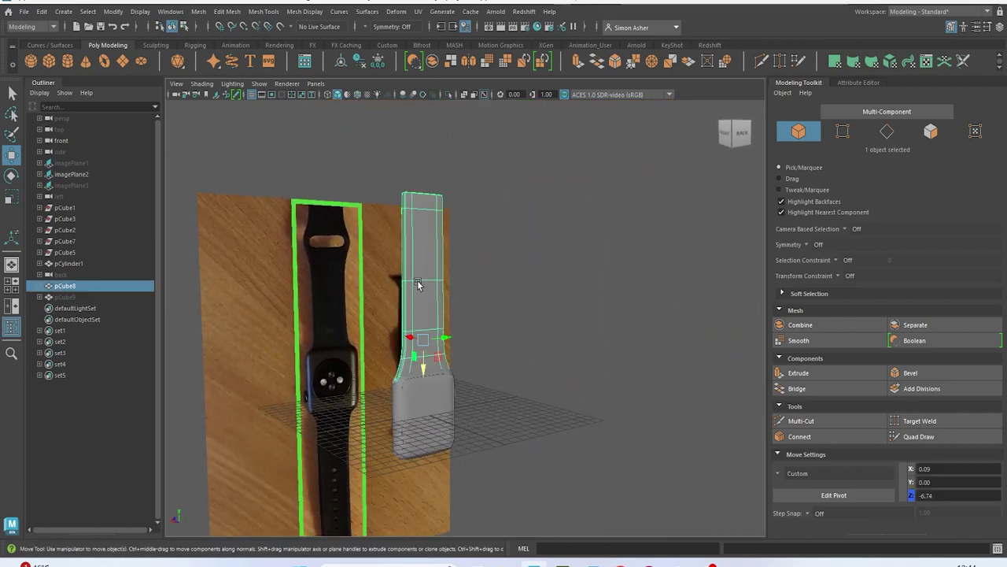
{"action": "key", "text": "ctrl+d"}
{"action": "left_click_drag", "start_coordinate": [485, 339], "coordinate": [441, 170], "text": "alt"}
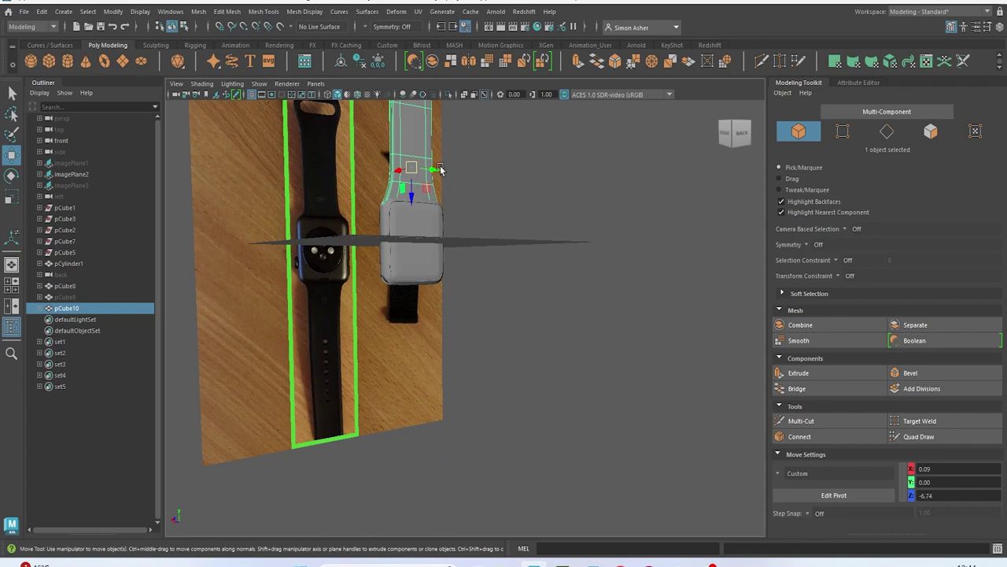
{"action": "left_click_drag", "start_coordinate": [406, 199], "coordinate": [546, 302]}
{"action": "key", "text": "e"}
{"action": "key", "text": "w"}
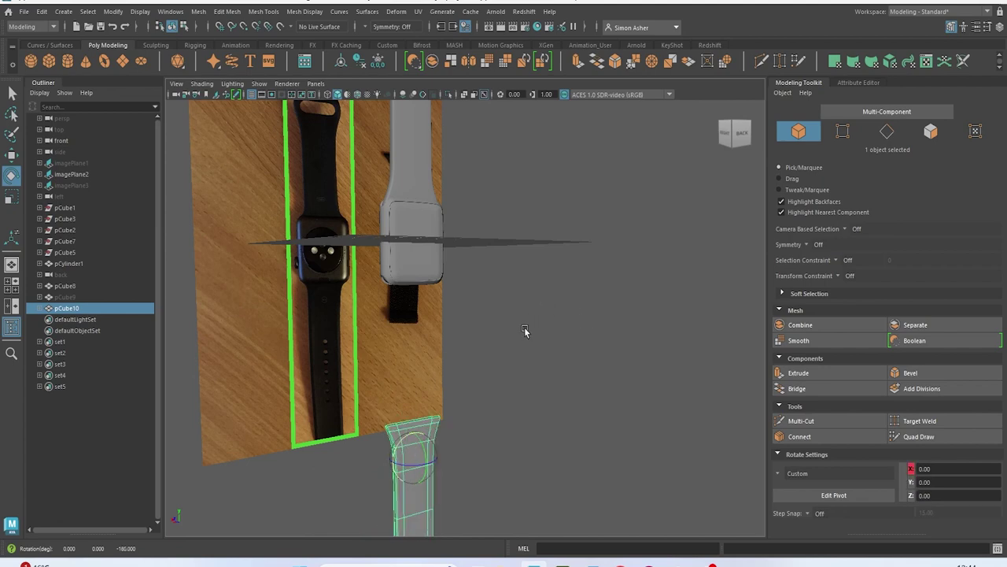
{"action": "left_click_drag", "start_coordinate": [416, 483], "coordinate": [389, 352]}
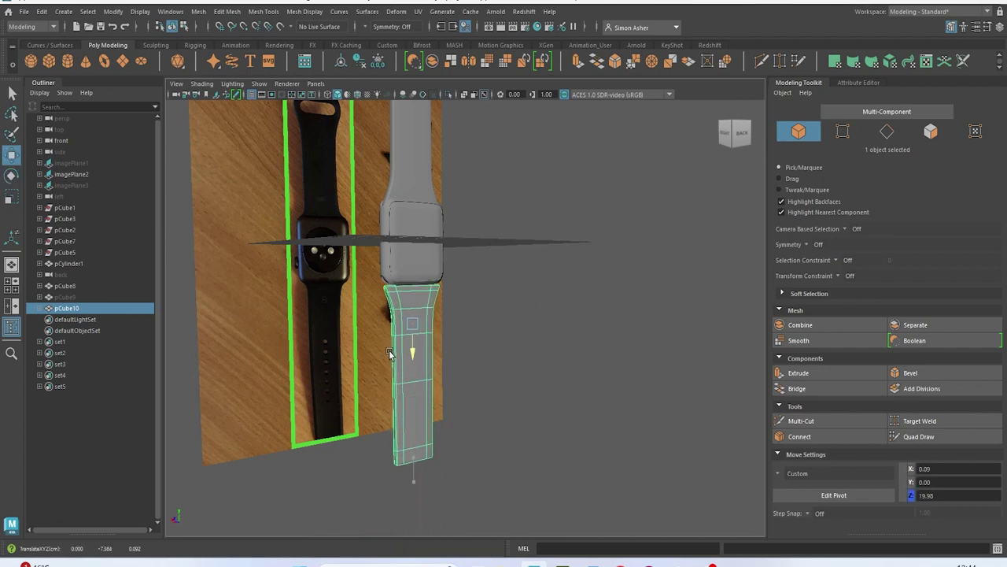
Turn on smooth mesh preview for the upper strap and examine both straps around the watch body
{"action": "left_click", "coordinate": [544, 345]}
{"action": "left_click_drag", "start_coordinate": [544, 345], "coordinate": [483, 439], "text": "alt"}
{"action": "left_click", "coordinate": [439, 281]}
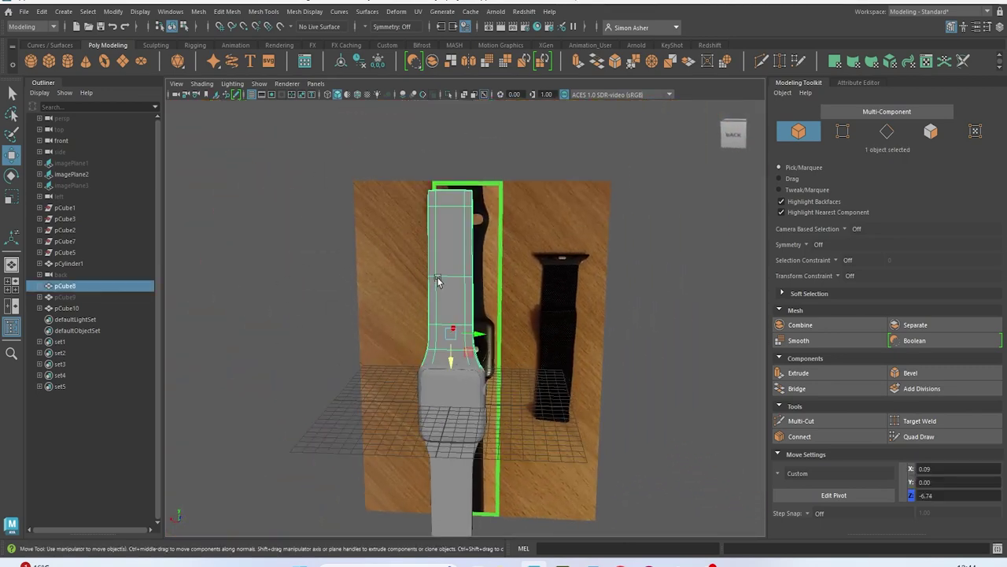
{"action": "key", "text": "3"}
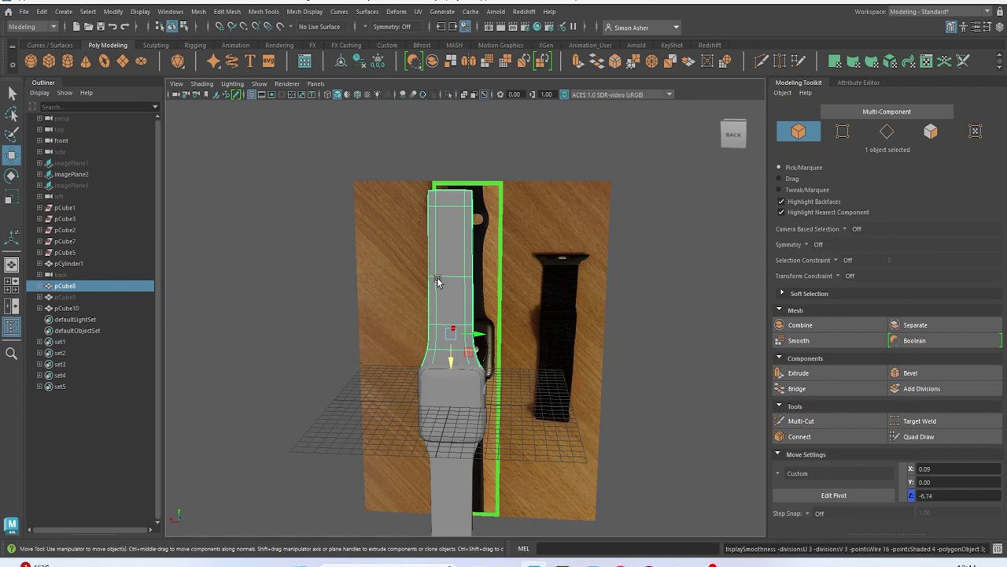
{"action": "left_click_drag", "start_coordinate": [468, 225], "coordinate": [396, 293], "text": "alt"}
{"action": "right_click_drag", "start_coordinate": [396, 293], "coordinate": [443, 315], "text": "alt"}
{"action": "middle_click_drag", "start_coordinate": [443, 315], "coordinate": [488, 5], "text": "alt"}
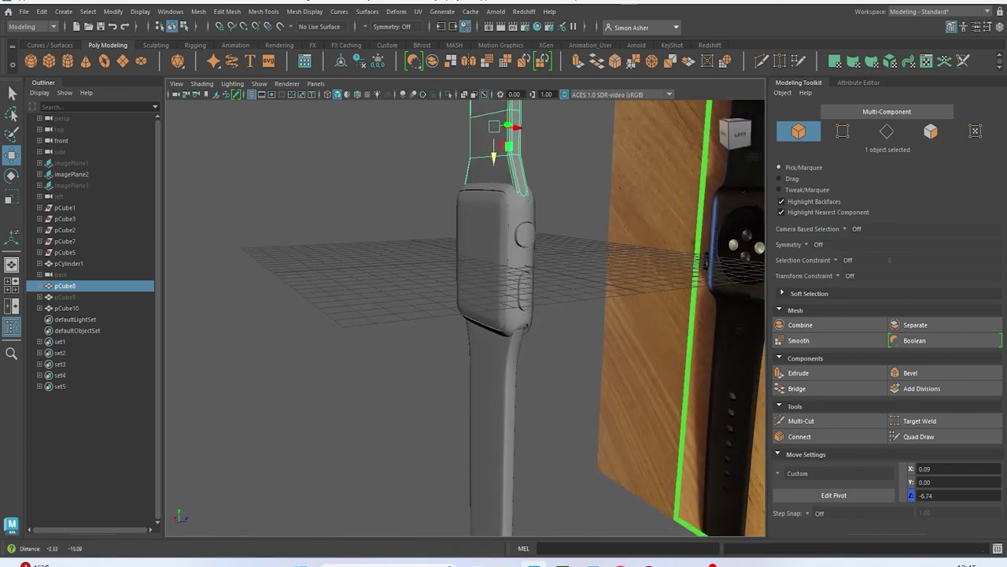
{"action": "right_click_drag", "start_coordinate": [595, 268], "coordinate": [549, 259], "text": "alt"}
{"action": "middle_click_drag", "start_coordinate": [558, 293], "coordinate": [555, 97], "text": "alt"}
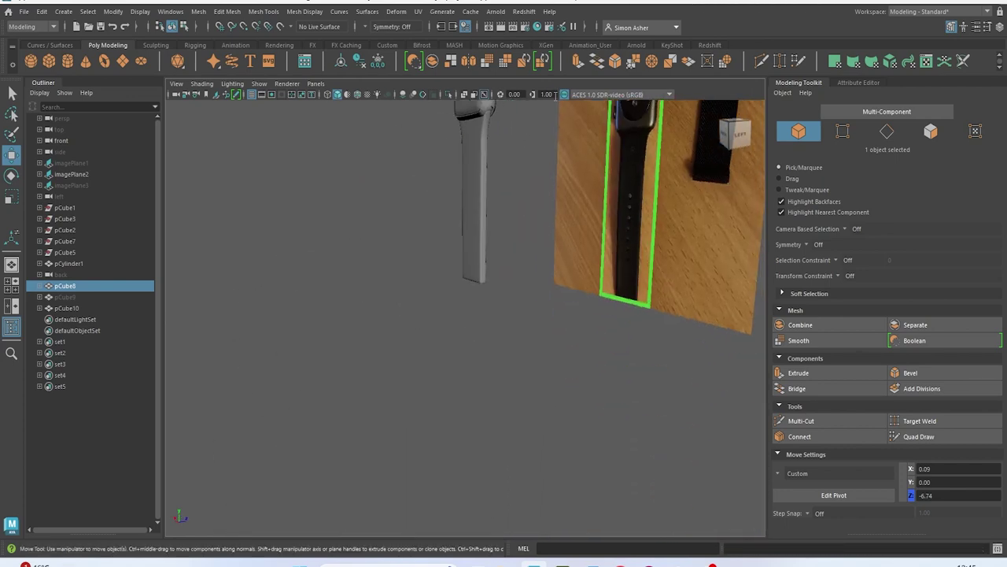
{"action": "left_click_drag", "start_coordinate": [556, 95], "coordinate": [559, 311], "text": "alt"}
Switch to the orthographic view over the reference photo and turn on X-Ray shading to see the photographed strap through the model
{"action": "key", "text": "space"}
{"action": "left_click_drag", "start_coordinate": [671, 247], "coordinate": [634, 271]}
{"action": "left_click", "coordinate": [202, 83]}
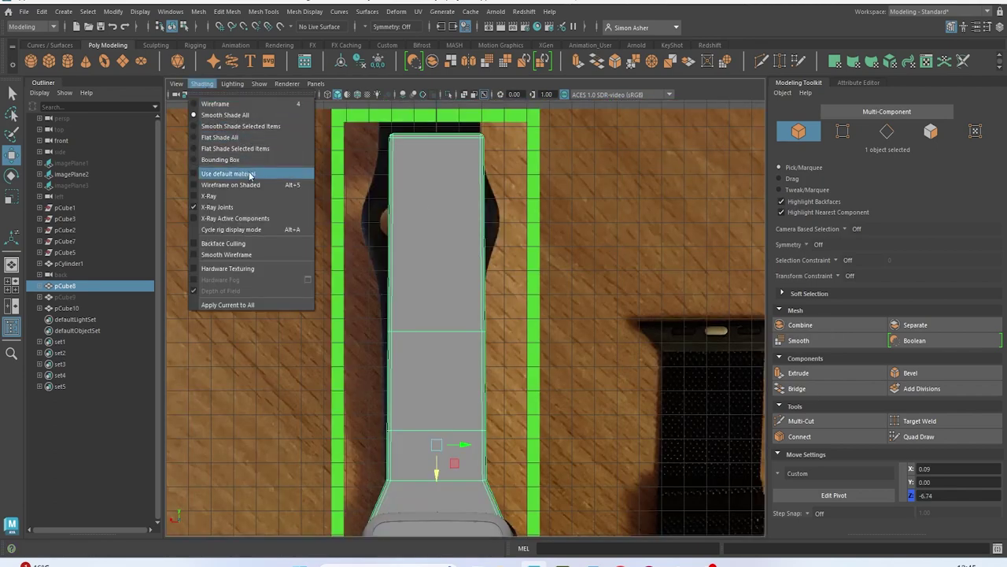
{"action": "left_click", "coordinate": [245, 198]}
{"action": "middle_click_drag", "start_coordinate": [431, 319], "coordinate": [401, 25], "text": "alt"}
{"action": "middle_click_drag", "start_coordinate": [473, 418], "coordinate": [477, 74], "text": "alt"}
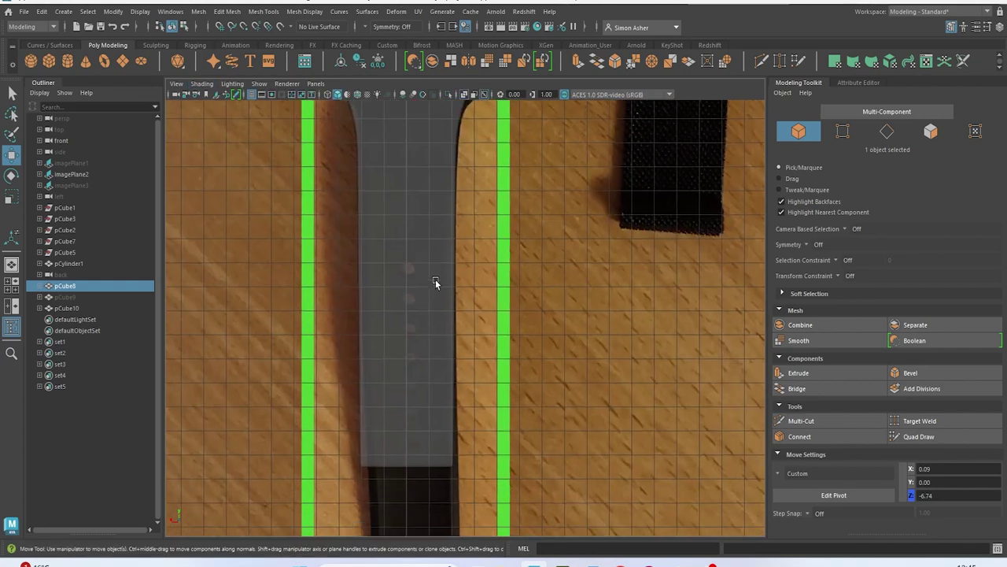
Lengthen the lower strap to the reference strap's end by moving its end vertices down to Z 23.52
{"action": "middle_click_drag", "start_coordinate": [436, 282], "coordinate": [432, 232], "text": "alt"}
{"action": "left_click", "coordinate": [431, 228]}
{"action": "right_click_drag", "start_coordinate": [430, 227], "coordinate": [344, 304]}
{"action": "left_click_drag", "start_coordinate": [500, 401], "coordinate": [500, 401]}
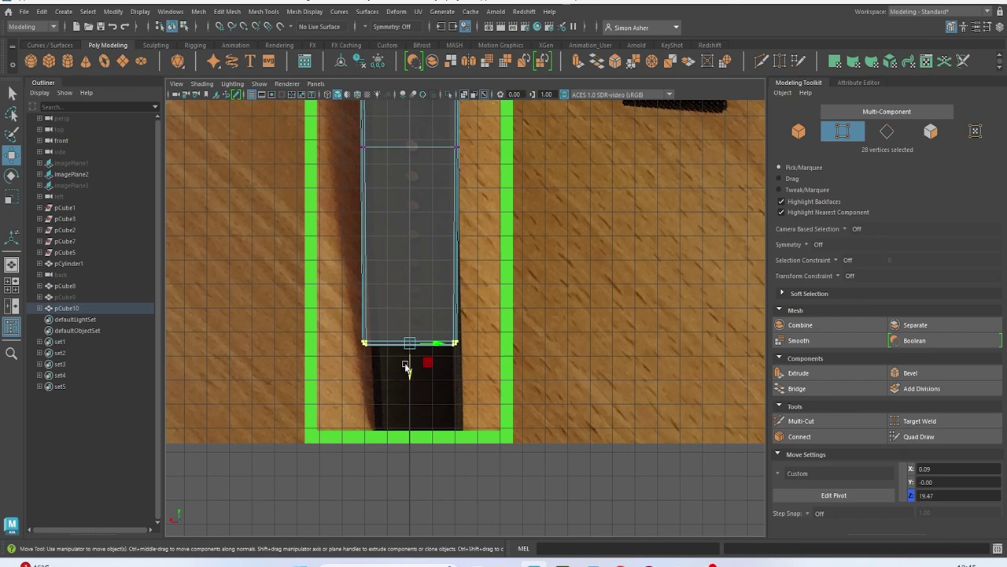
{"action": "left_click_drag", "start_coordinate": [414, 382], "coordinate": [426, 450]}
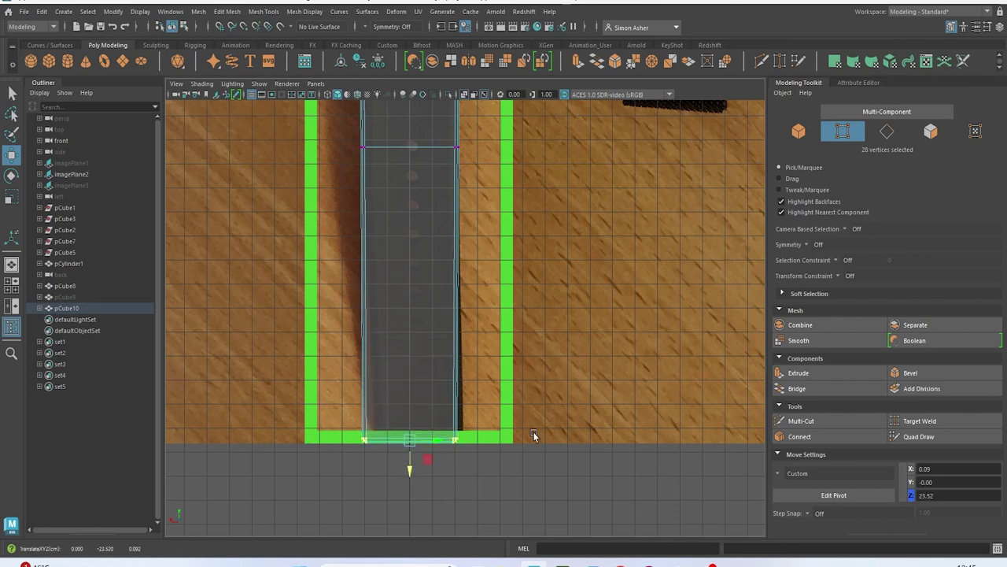
Insert horizontal edge loops across the long segments of the lower strap with the Multi-Cut tool
{"action": "middle_click_drag", "start_coordinate": [762, 443], "coordinate": [704, 514], "text": "alt"}
{"action": "middle_click_drag", "start_coordinate": [632, 417], "coordinate": [621, 398], "text": "alt"}
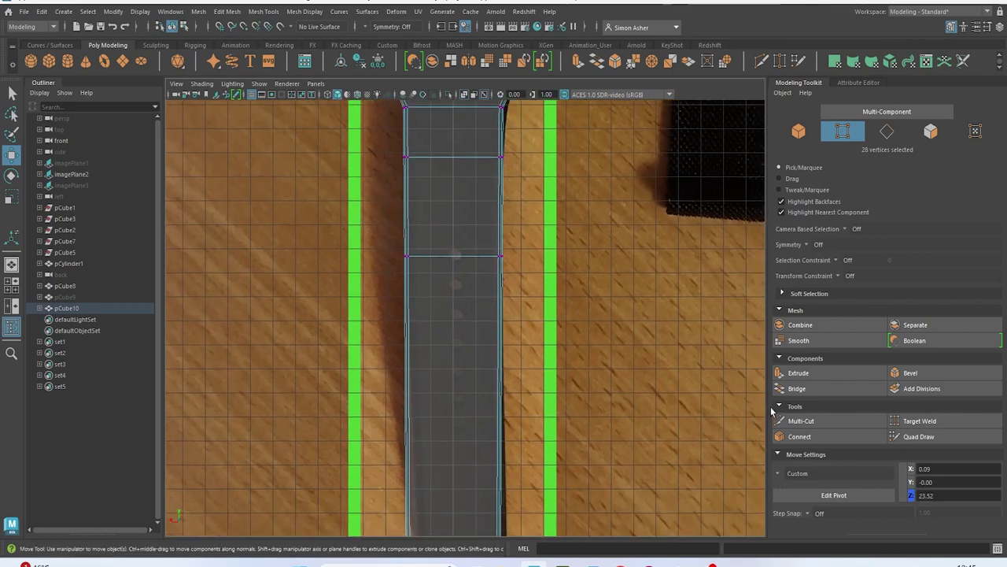
{"action": "left_click", "coordinate": [825, 420]}
{"action": "left_click", "coordinate": [465, 399], "text": "ctrl"}
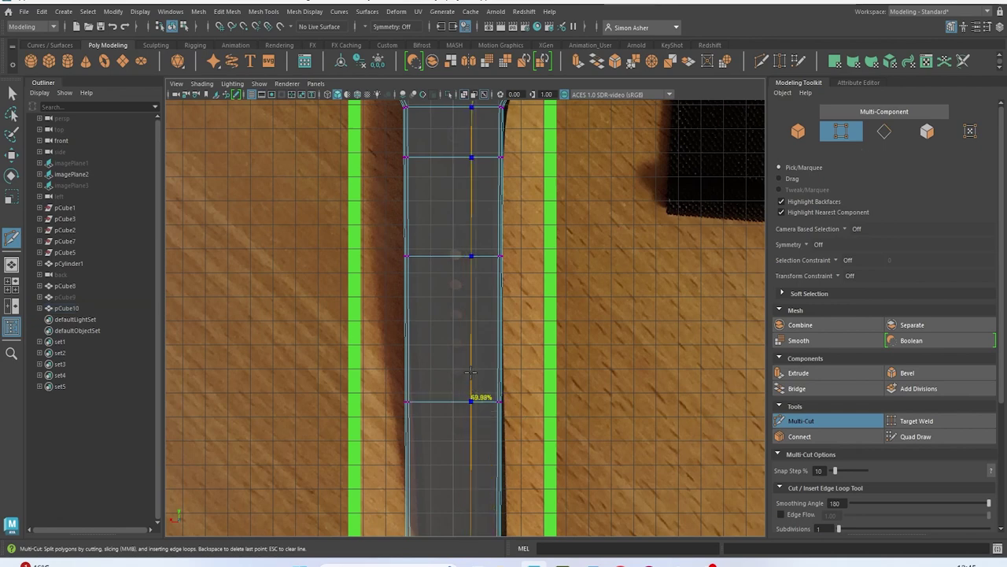
{"action": "left_click", "coordinate": [473, 329], "text": "ctrl"}
{"action": "middle_click_drag", "start_coordinate": [527, 425], "coordinate": [528, 359], "text": "alt"}
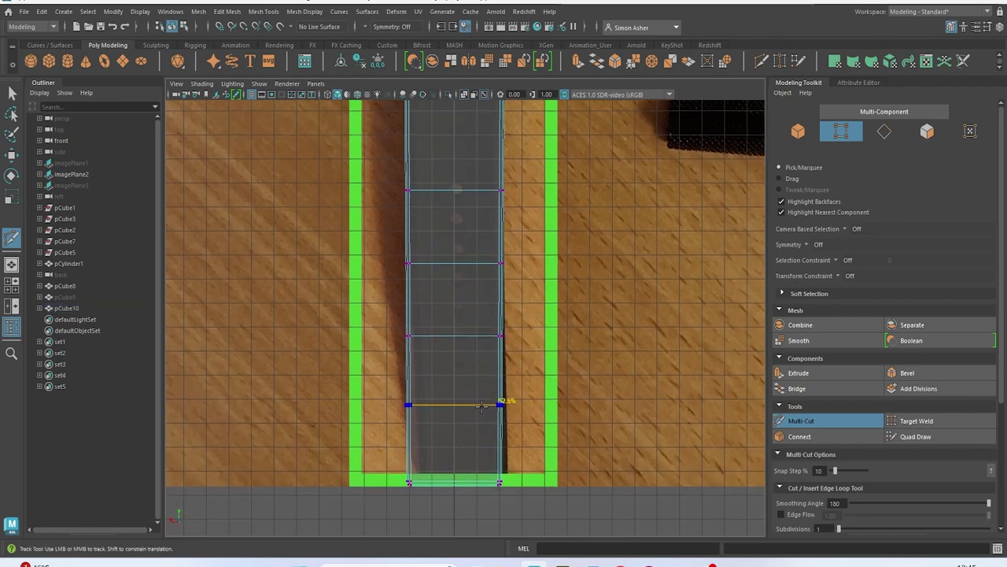
{"action": "middle_click_drag", "start_coordinate": [592, 317], "coordinate": [581, 402], "text": "alt"}
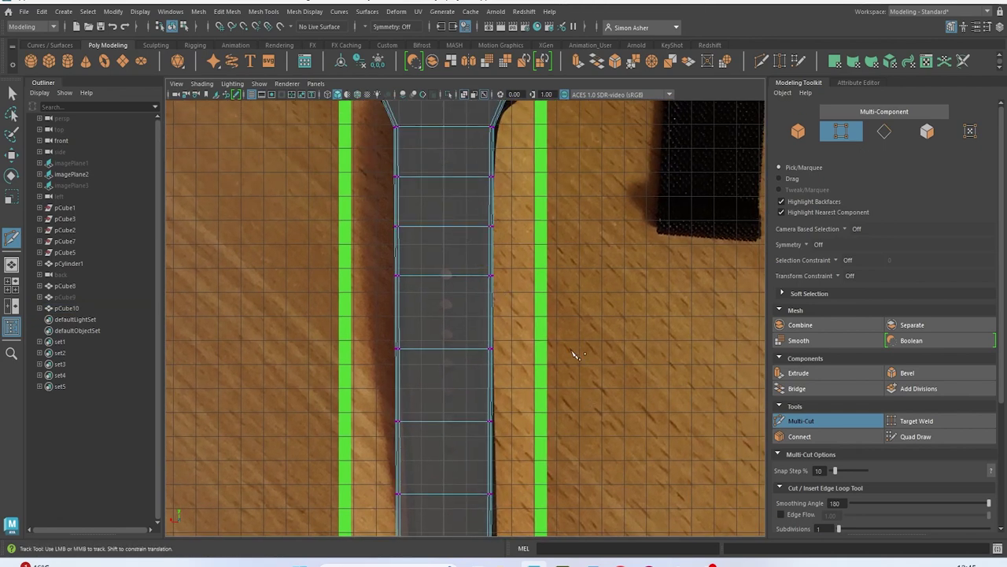
Add further horizontal edge loops midway between the existing ones, dividing the lower strap's hole area into evenly spaced segments
{"action": "left_click", "coordinate": [476, 313], "text": "ctrl"}
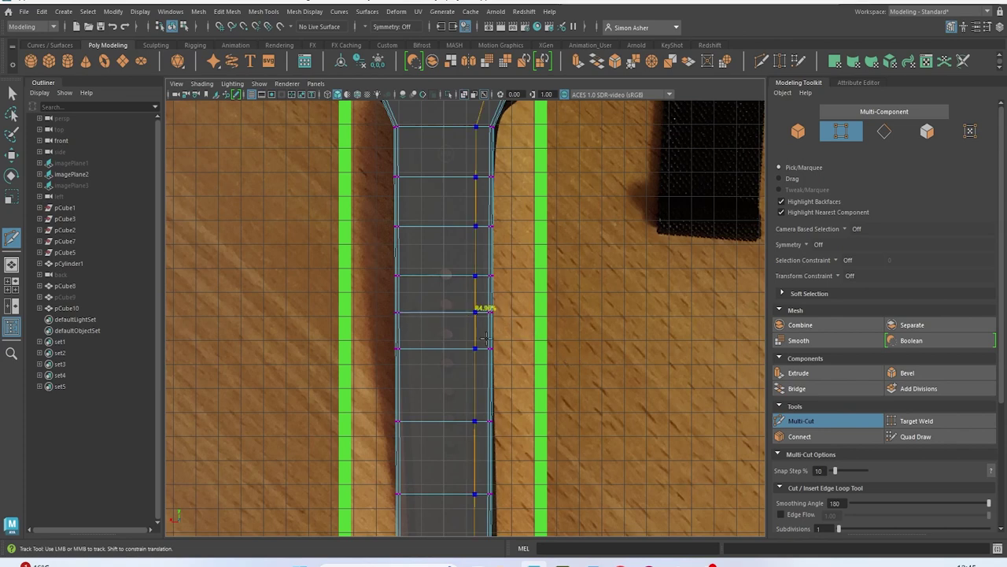
{"action": "key", "text": "ctrl+z"}
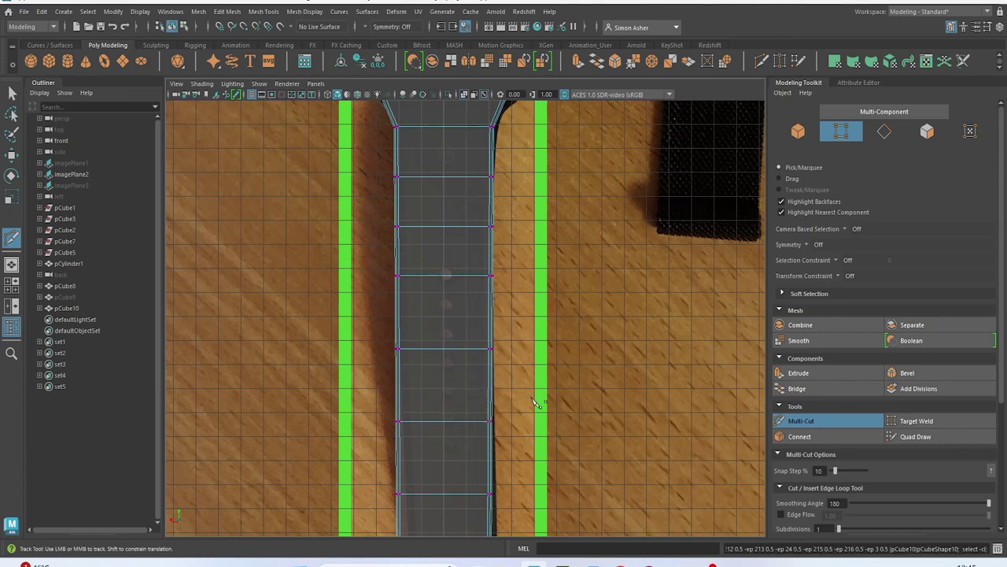
{"action": "left_click", "coordinate": [486, 310], "text": "ctrl"}
{"action": "left_click", "coordinate": [486, 385], "text": "ctrl"}
{"action": "middle_click_drag", "start_coordinate": [503, 428], "coordinate": [508, 399], "text": "alt"}
{"action": "left_click", "coordinate": [488, 427], "text": "ctrl"}
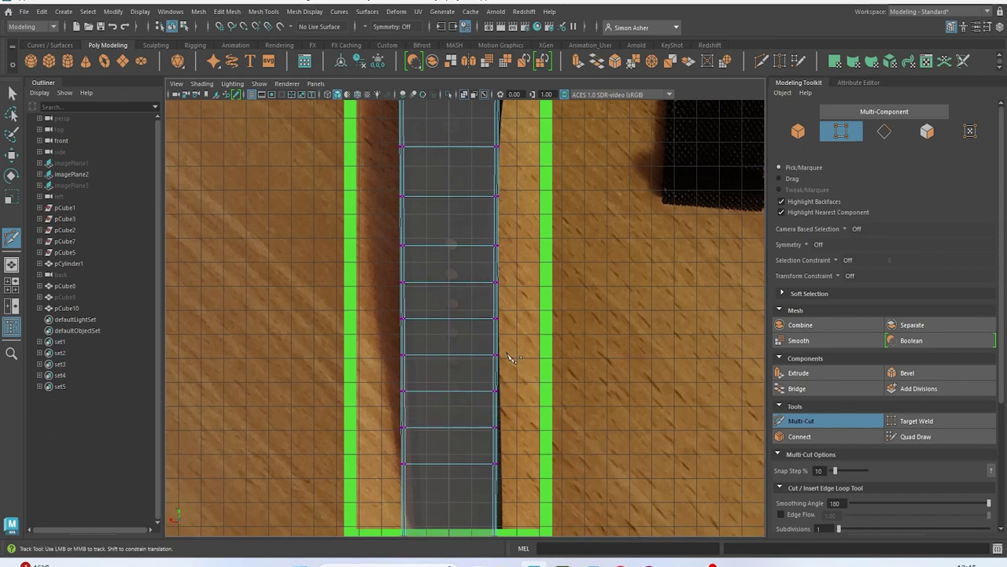
{"action": "middle_click_drag", "start_coordinate": [511, 364], "coordinate": [541, 317], "text": "alt"}
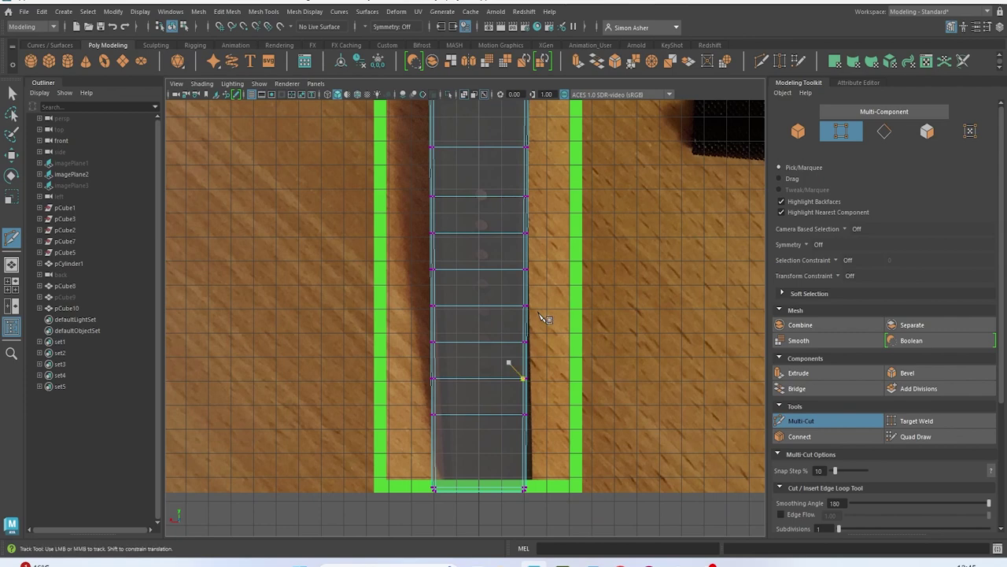
Extrude the six consecutive faces over the strap's hole area with Keep Faces Together off and an offset of 0.2
{"action": "key", "text": "w"}
{"action": "right_click_drag", "start_coordinate": [493, 200], "coordinate": [493, 212]}
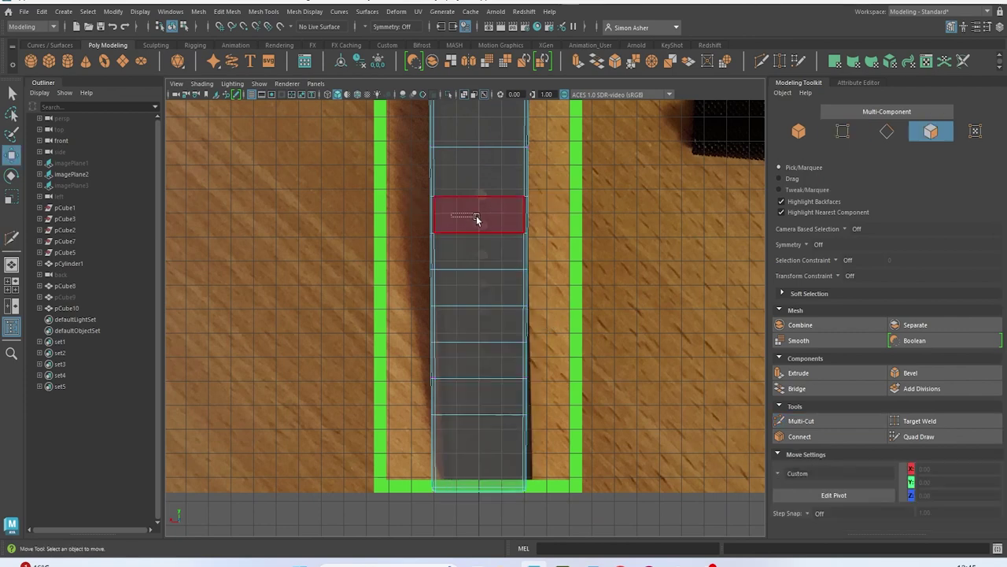
{"action": "left_click_drag", "start_coordinate": [476, 220], "coordinate": [476, 220]}
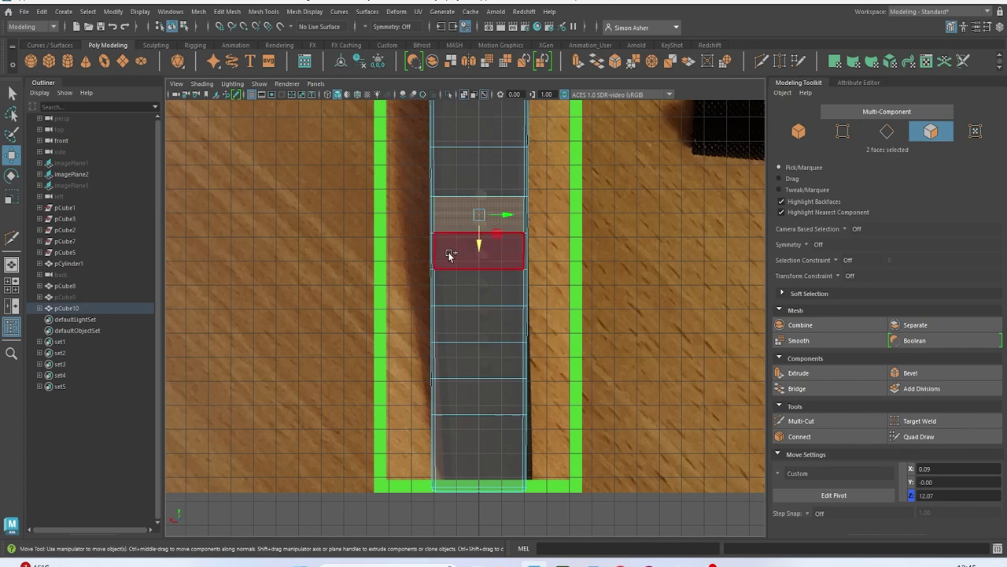
{"action": "left_click", "coordinate": [461, 223]}
{"action": "left_click", "coordinate": [462, 255], "text": "shift"}
{"action": "left_click", "coordinate": [467, 286], "text": "shift"}
{"action": "left_click", "coordinate": [477, 335], "text": "shift"}
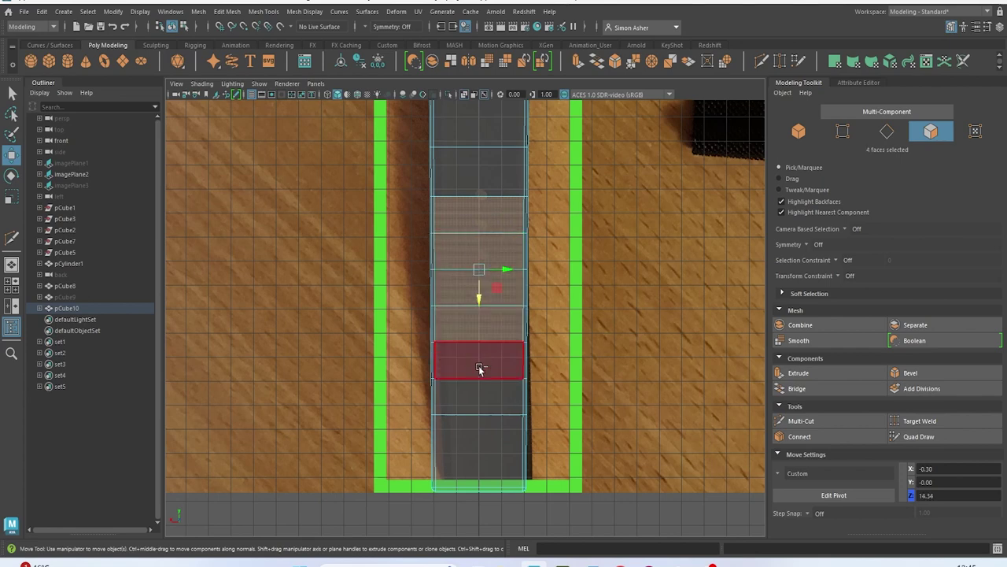
{"action": "left_click", "coordinate": [480, 367], "text": "shift"}
{"action": "left_click", "coordinate": [481, 393], "text": "shift"}
{"action": "key", "text": "ctrl+e"}
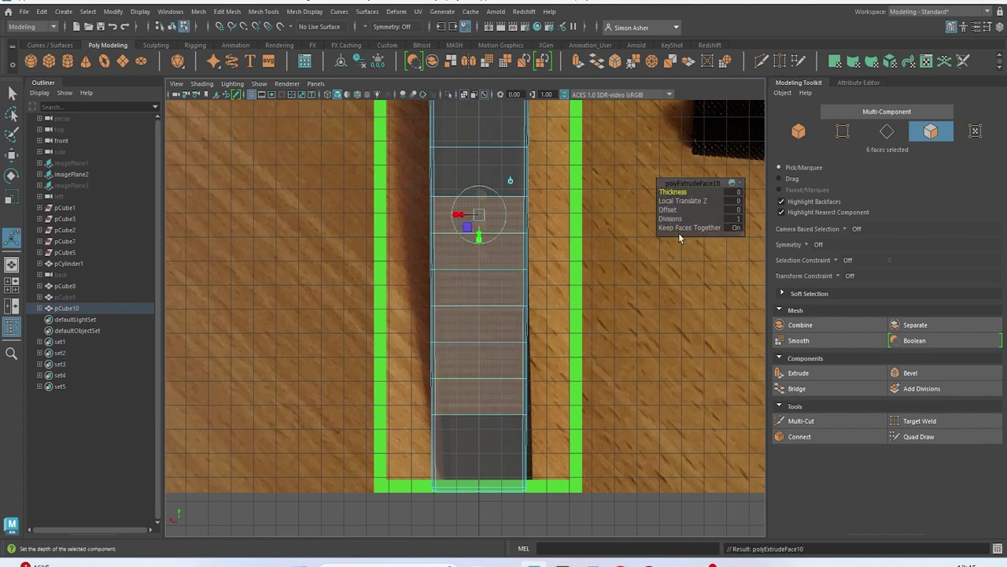
{"action": "left_click", "coordinate": [735, 228]}
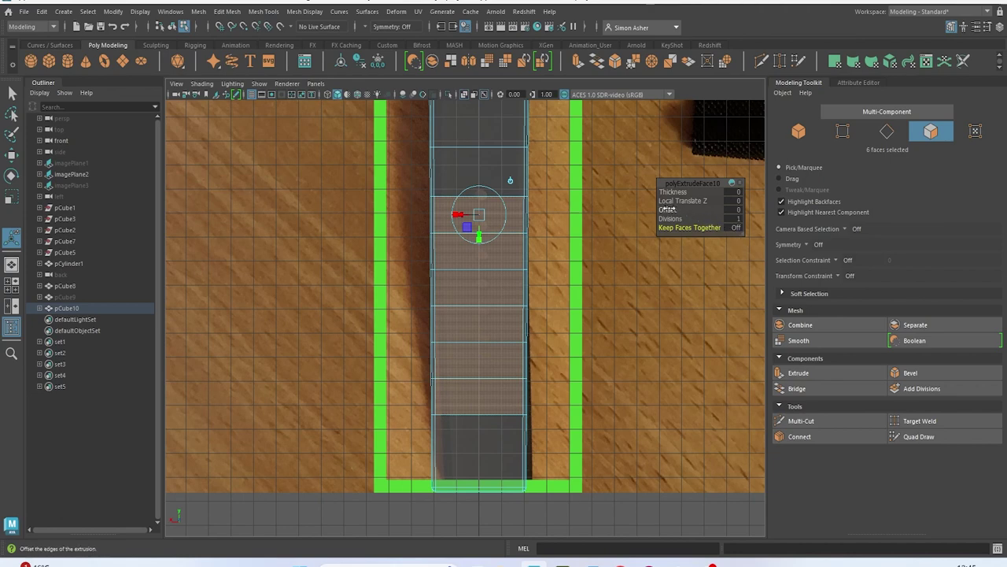
{"action": "left_click_drag", "start_coordinate": [668, 209], "coordinate": [680, 210]}
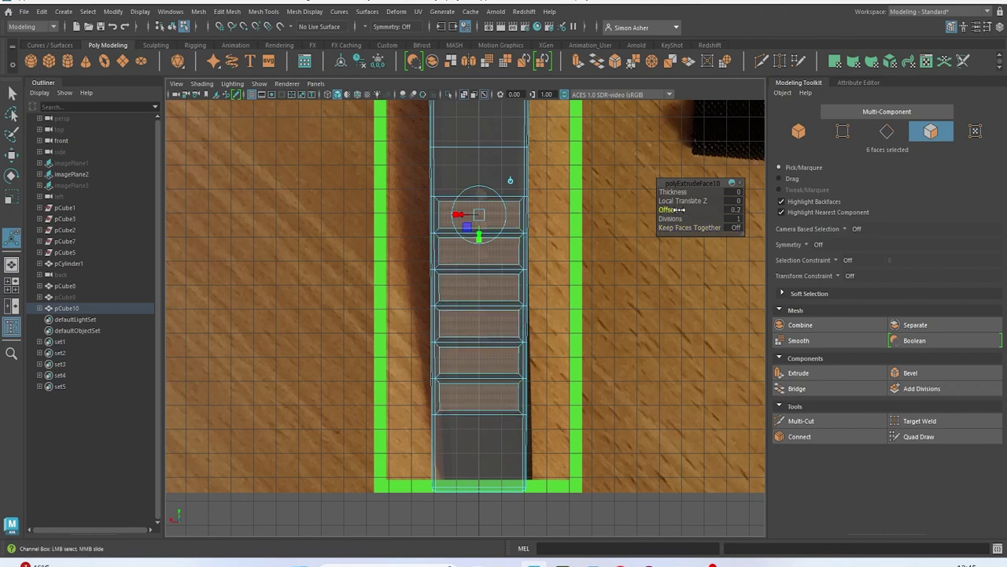
Circularize the six inset faces with a radial offset of -1.52, delete them to open the strap holes, and check the smooth preview
{"action": "left_click", "coordinate": [227, 11]}
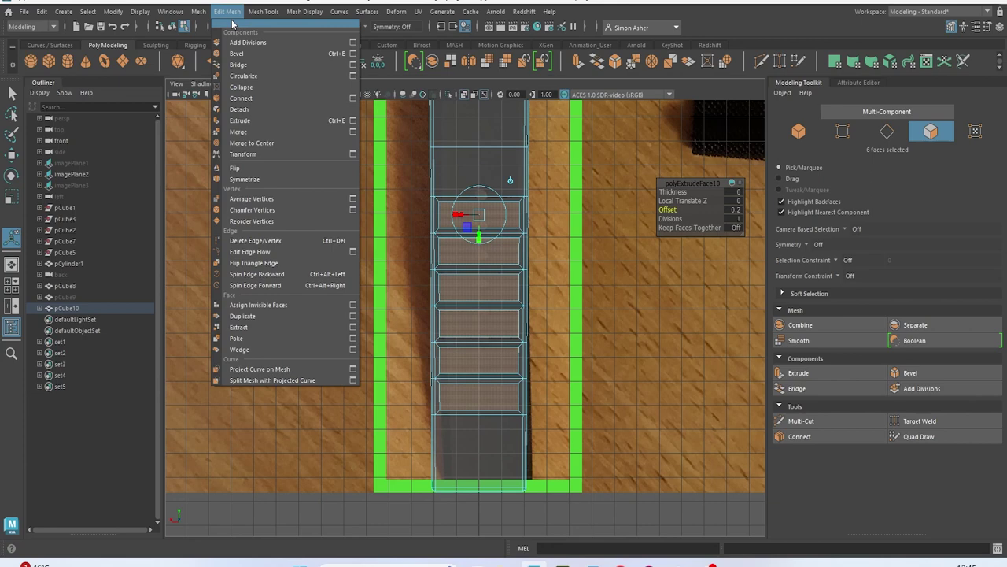
{"action": "left_click", "coordinate": [288, 75]}
{"action": "scroll", "coordinate": [484, 315], "scroll_direction": "up", "scroll_amount": 4}
{"action": "left_click_drag", "start_coordinate": [691, 201], "coordinate": [612, 225]}
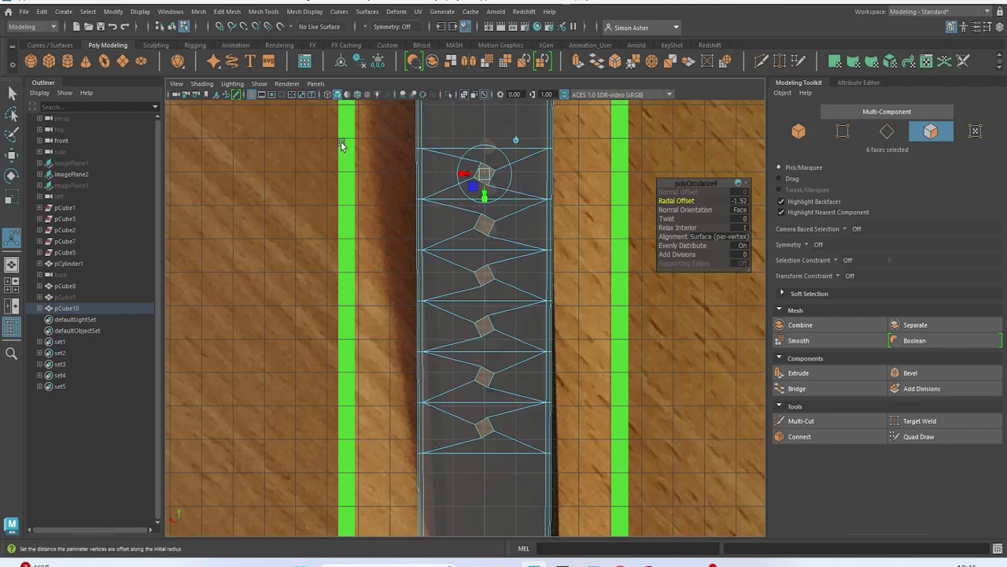
{"action": "key", "text": "Delete"}
{"action": "key", "text": "3"}
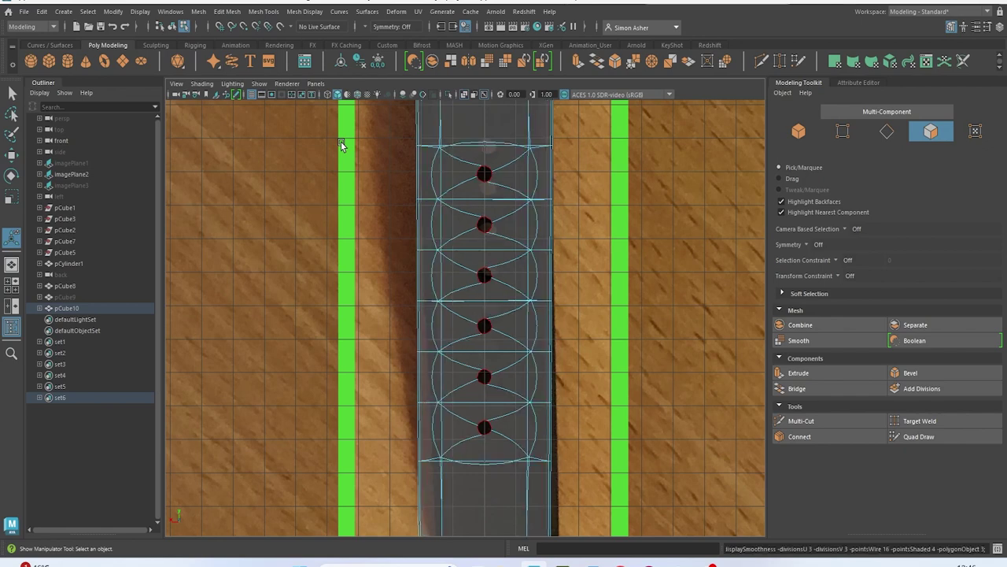
{"action": "key", "text": "1"}
Turn on Wireframe on Shaded, turn off X-Ray shading, and return to the perspective view
{"action": "left_click", "coordinate": [197, 84]}
{"action": "left_click", "coordinate": [269, 185]}
{"action": "left_click", "coordinate": [202, 83]}
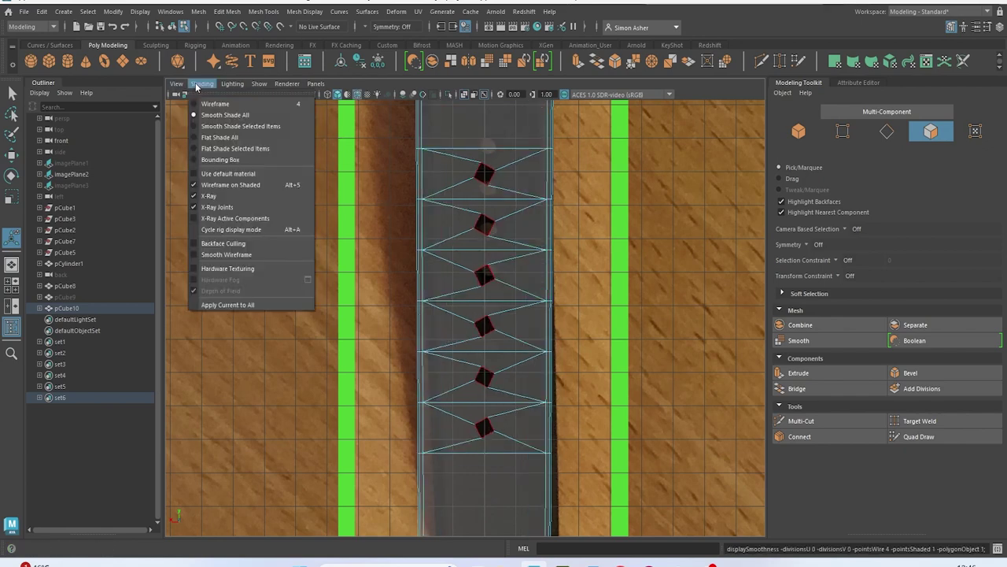
{"action": "left_click", "coordinate": [251, 196]}
{"action": "scroll", "coordinate": [397, 196], "scroll_direction": "down", "scroll_amount": 2}
{"action": "key", "text": "space"}
{"action": "left_click_drag", "start_coordinate": [621, 276], "coordinate": [480, 240]}
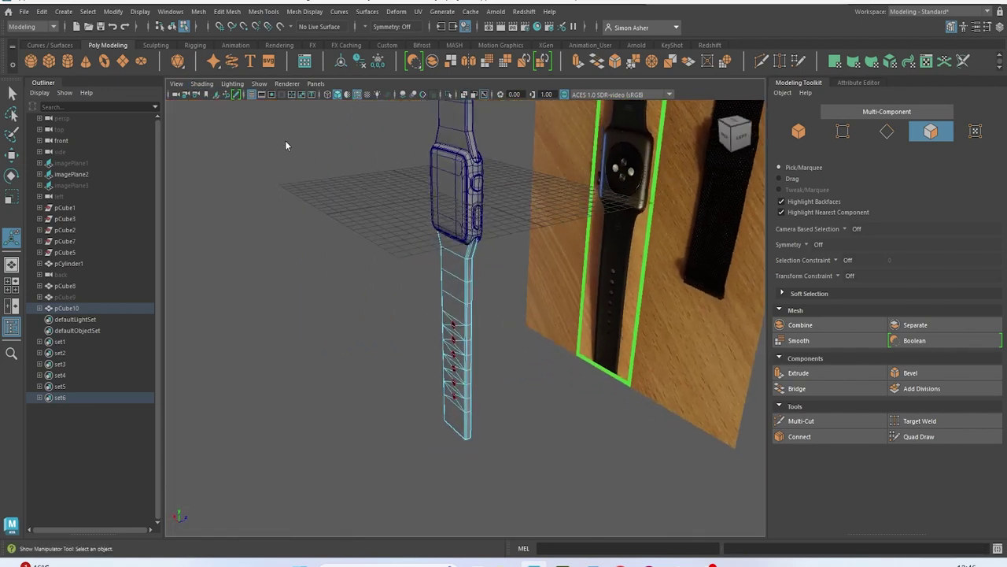
Select the lower strap in object mode and isolate it, viewed from its narrow side
{"action": "right_click_drag", "start_coordinate": [286, 145], "coordinate": [301, 126]}
{"action": "left_click", "coordinate": [481, 290]}
{"action": "left_click", "coordinate": [462, 290]}
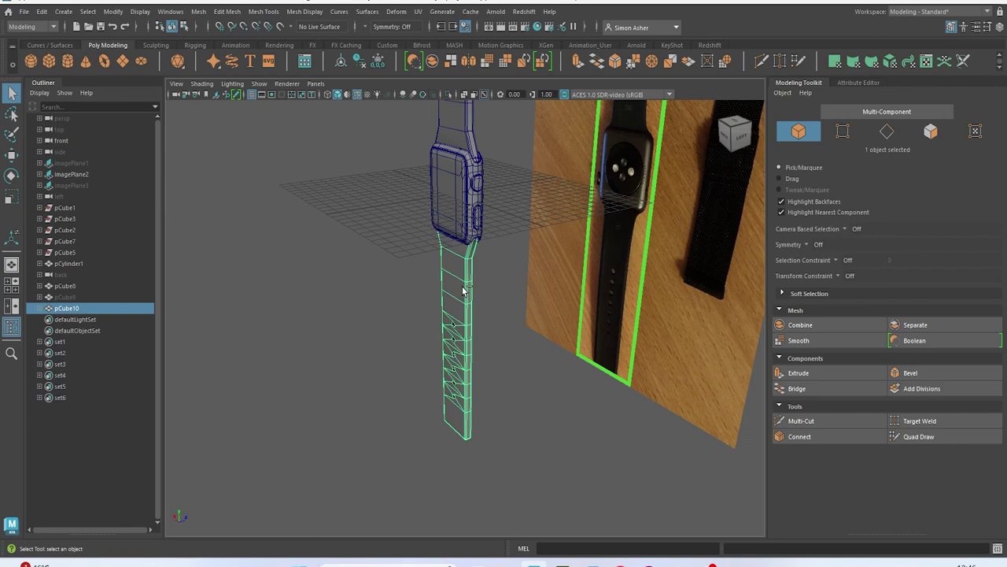
{"action": "key", "text": "ctrl+1"}
{"action": "left_click_drag", "start_coordinate": [463, 291], "coordinate": [427, 318], "text": "alt"}
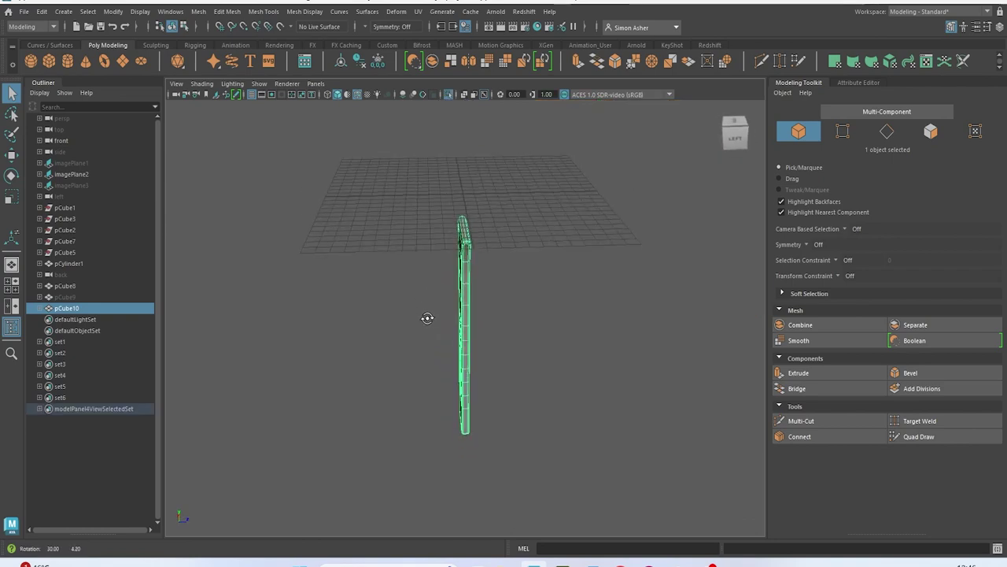
{"action": "scroll", "coordinate": [451, 288], "scroll_direction": "up", "scroll_amount": 5}
{"action": "left_click_drag", "start_coordinate": [458, 267], "coordinate": [527, 134], "text": "alt"}
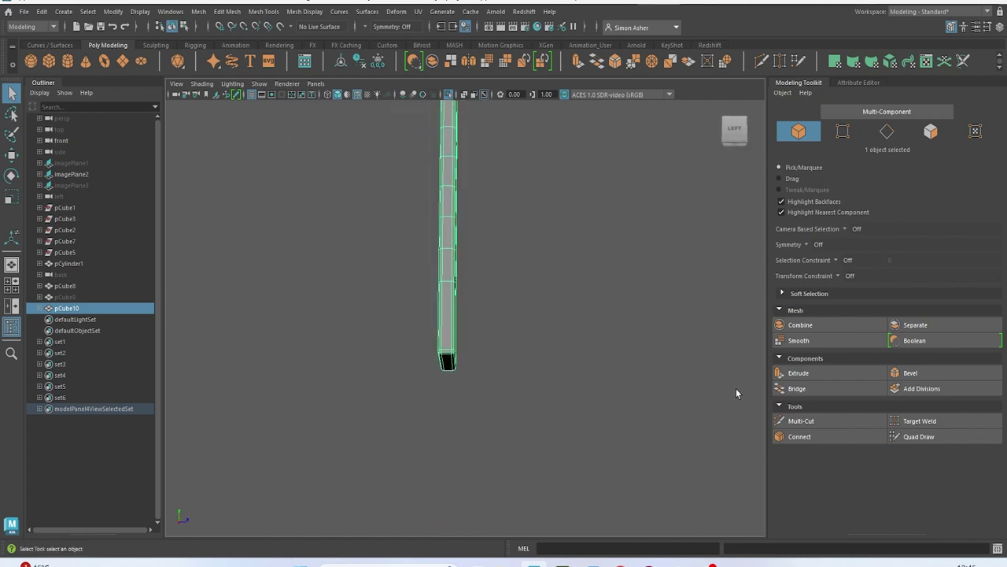
Insert a centred edge loop along the middle of the lower strap's thickness with the Multi-Cut tool
{"action": "left_click", "coordinate": [824, 426]}
{"action": "scroll", "coordinate": [461, 376], "scroll_direction": "up", "scroll_amount": 3}
{"action": "middle_click", "coordinate": [407, 403], "text": "ctrl"}
{"action": "scroll", "coordinate": [441, 240], "scroll_direction": "down", "scroll_amount": 2}
Cut from the centre loop to the tip vertex on both side faces at the strap's rounded upper end
{"action": "left_click_drag", "start_coordinate": [441, 240], "coordinate": [454, 288], "text": "alt"}
{"action": "middle_click_drag", "start_coordinate": [454, 288], "coordinate": [490, 510], "text": "alt"}
{"action": "left_click_drag", "start_coordinate": [505, 230], "coordinate": [504, 253], "text": "alt"}
{"action": "middle_click_drag", "start_coordinate": [504, 253], "coordinate": [499, 510], "text": "alt"}
{"action": "scroll", "coordinate": [484, 398], "scroll_direction": "up", "scroll_amount": 1}
{"action": "middle_click_drag", "start_coordinate": [475, 344], "coordinate": [470, 384], "text": "alt"}
{"action": "scroll", "coordinate": [464, 366], "scroll_direction": "up", "scroll_amount": 2}
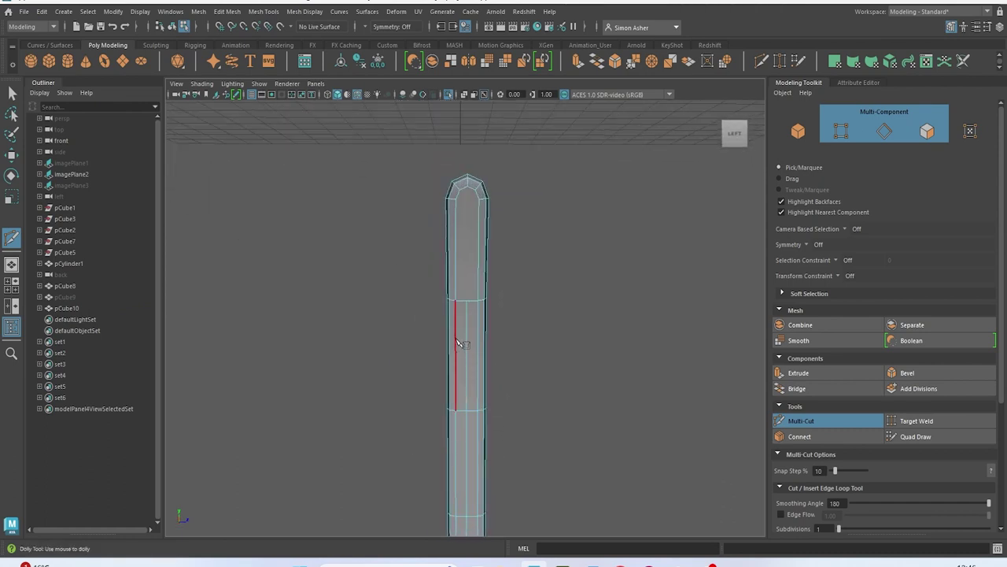
{"action": "right_click_drag", "start_coordinate": [461, 351], "coordinate": [471, 308], "text": "alt"}
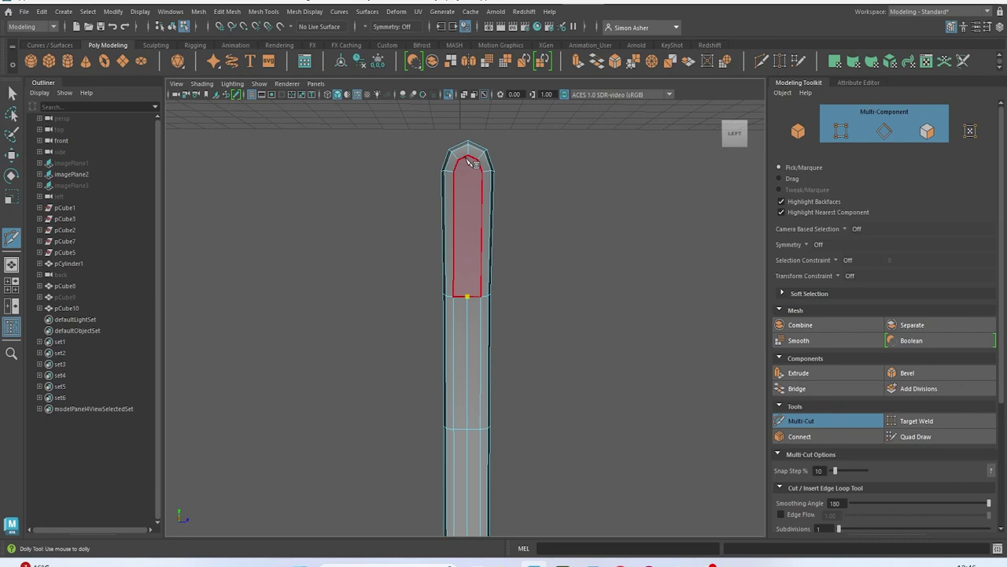
{"action": "left_click_drag", "start_coordinate": [437, 196], "coordinate": [441, 260], "text": "alt"}
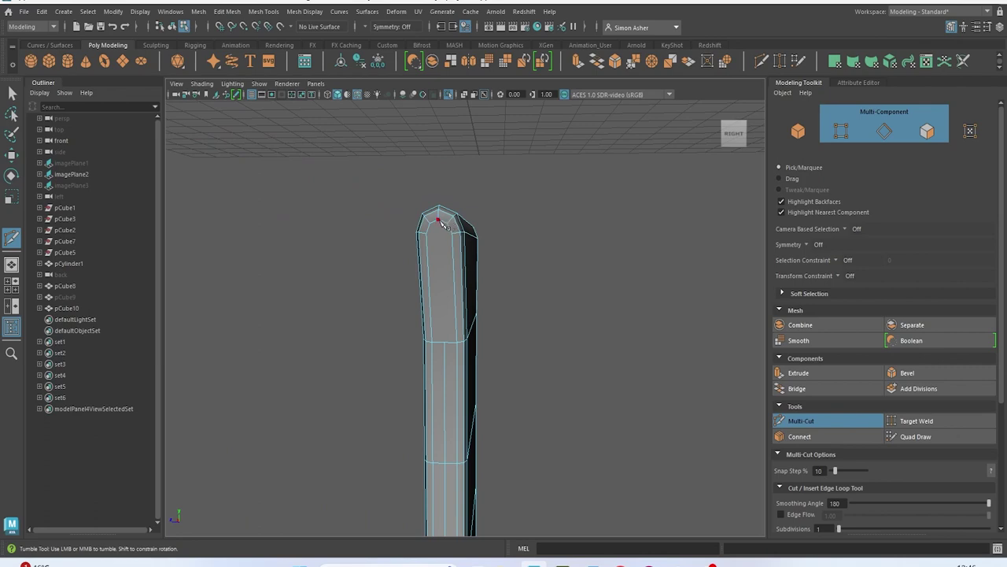
{"action": "left_click", "coordinate": [445, 341]}
In the orthographic side view, delete the faces of the lower strap's half without holes, on one side of the centre loop
{"action": "left_click_drag", "start_coordinate": [446, 344], "coordinate": [498, 349], "text": "alt"}
{"action": "key", "text": "space"}
{"action": "left_click_drag", "start_coordinate": [607, 321], "coordinate": [560, 305]}
{"action": "scroll", "coordinate": [541, 373], "scroll_direction": "down", "scroll_amount": 4}
{"action": "middle_click_drag", "start_coordinate": [543, 433], "coordinate": [486, 191], "text": "alt"}
{"action": "middle_click_drag", "start_coordinate": [557, 407], "coordinate": [591, 281], "text": "alt"}
{"action": "left_click_drag", "start_coordinate": [598, 301], "coordinate": [562, 367], "text": "alt"}
{"action": "key", "text": "w"}
{"action": "right_click", "coordinate": [484, 189]}
{"action": "left_click", "coordinate": [523, 170]}
{"action": "left_click_drag", "start_coordinate": [553, 478], "coordinate": [494, 534]}
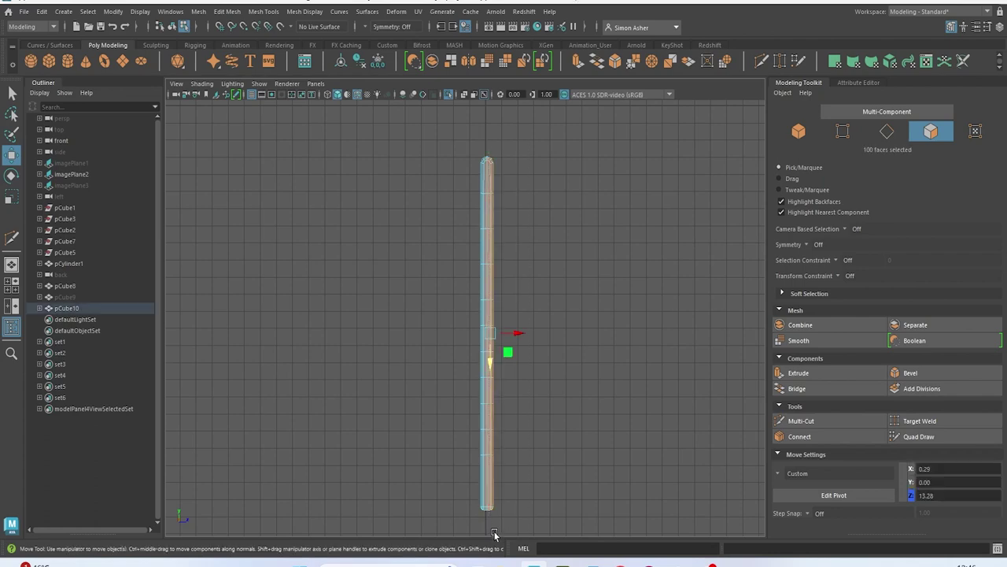
{"action": "key", "text": "Delete"}
{"action": "key", "text": "space"}
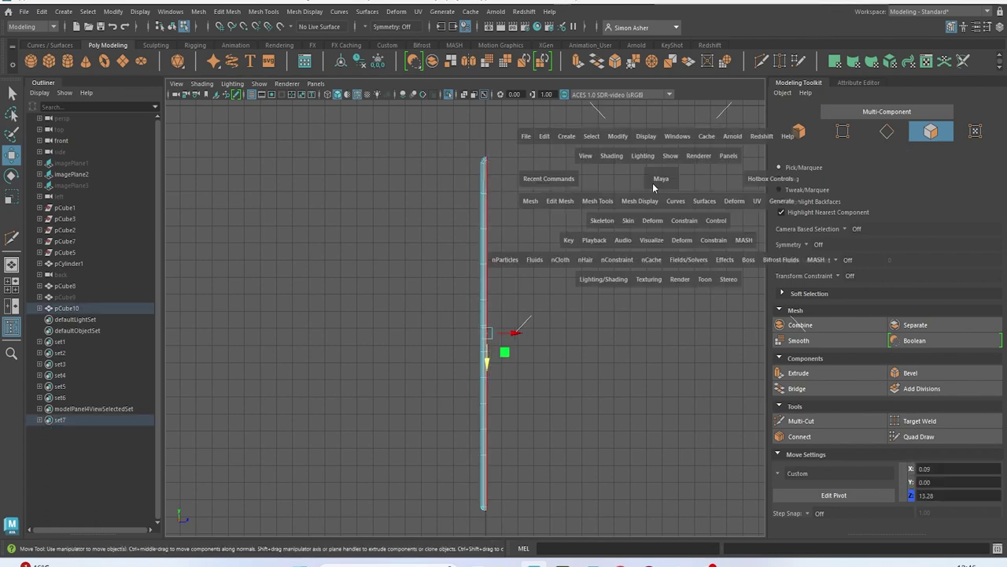
In perspective, select the half lower strap in object mode and snap its pivot to the open cut edge
{"action": "left_click_drag", "start_coordinate": [651, 155], "coordinate": [651, 146]}
{"action": "left_click_drag", "start_coordinate": [643, 202], "coordinate": [587, 260], "text": "alt"}
{"action": "middle_click_drag", "start_coordinate": [587, 260], "coordinate": [586, 220], "text": "alt"}
{"action": "left_click_drag", "start_coordinate": [586, 218], "coordinate": [498, 169], "text": "alt"}
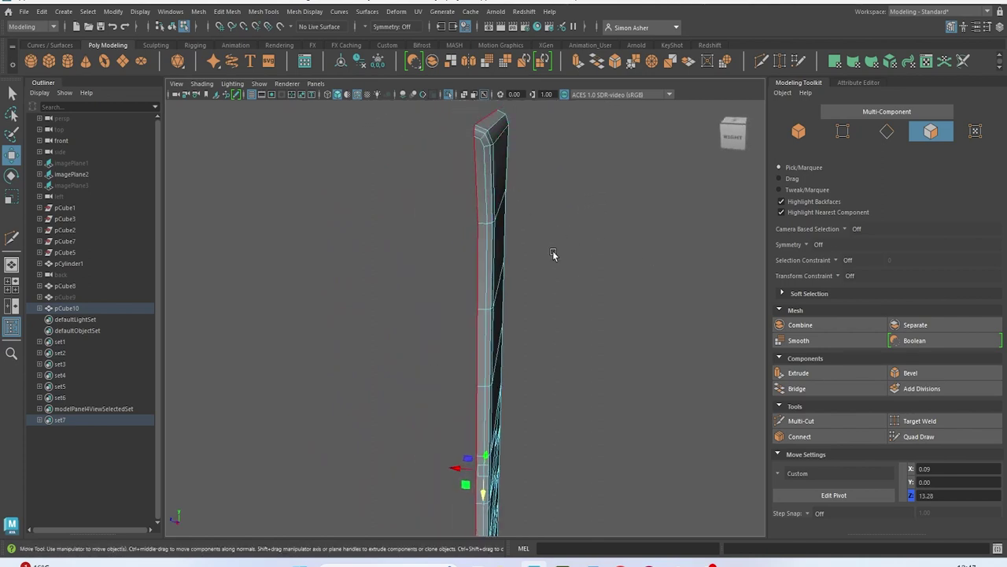
{"action": "right_click_drag", "start_coordinate": [499, 147], "coordinate": [545, 130]}
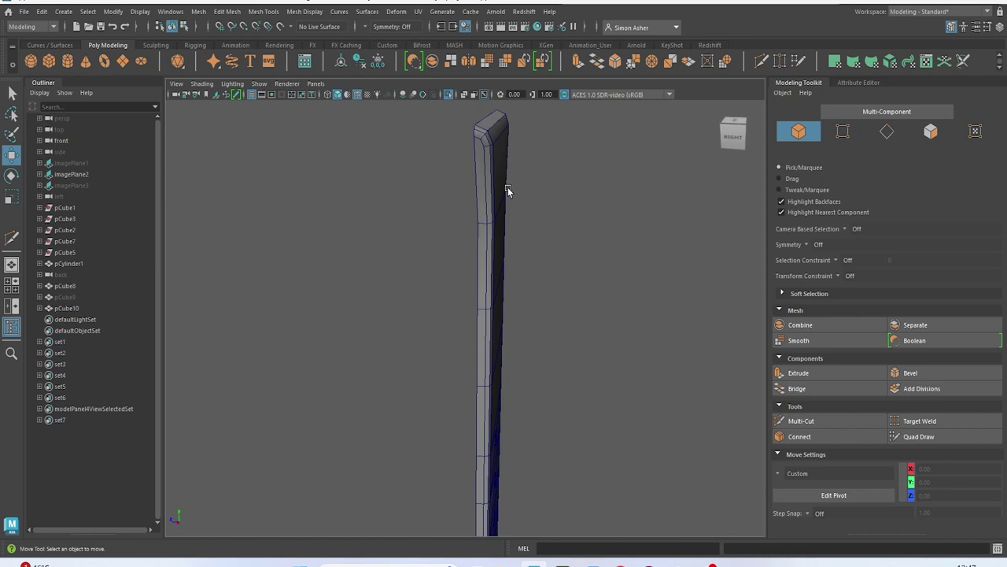
{"action": "left_click", "coordinate": [488, 218]}
{"action": "left_click_drag", "start_coordinate": [493, 235], "coordinate": [503, 229], "text": "alt"}
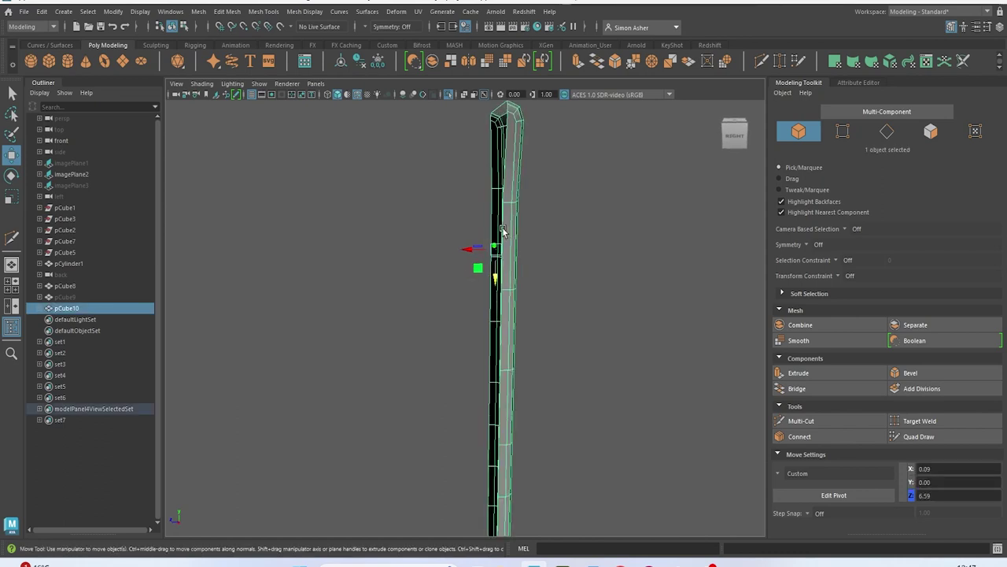
{"action": "key", "text": "d"}
{"action": "key", "text": "v"}
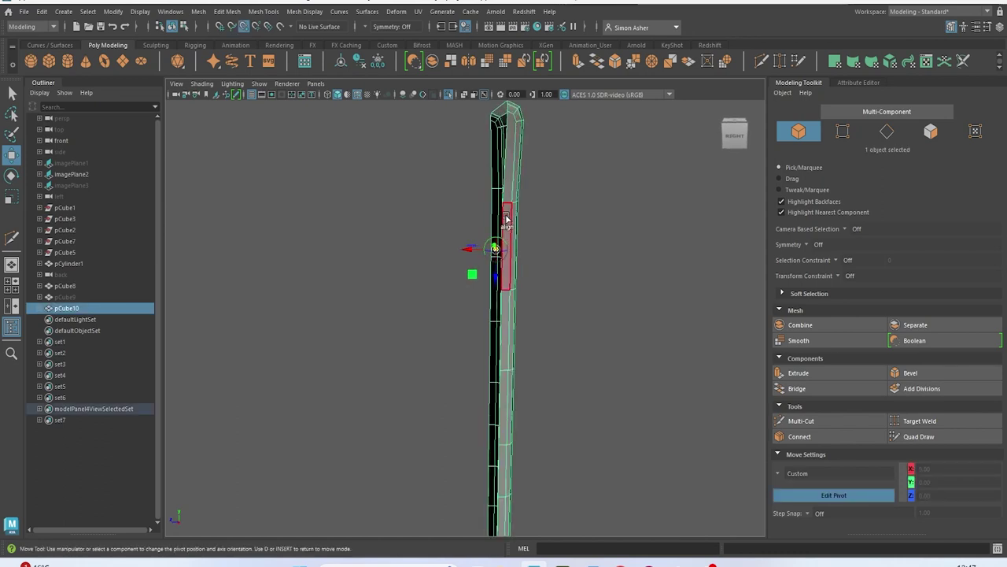
{"action": "left_click", "coordinate": [502, 220]}
Mirror the half strap across its cut side to create the missing half as a separate object
{"action": "left_click_drag", "start_coordinate": [572, 236], "coordinate": [577, 211], "text": "alt"}
{"action": "right_click_drag", "start_coordinate": [576, 197], "coordinate": [602, 323], "text": "shift"}
{"action": "left_click", "coordinate": [734, 201]}
{"action": "left_click", "coordinate": [747, 217]}
{"action": "left_click_drag", "start_coordinate": [532, 256], "coordinate": [533, 291], "text": "alt"}
{"action": "left_click", "coordinate": [737, 223]}
{"action": "left_click", "coordinate": [768, 248]}
{"action": "left_click_drag", "start_coordinate": [599, 275], "coordinate": [650, 281], "text": "alt"}
Select both strap halves in object mode and combine them into one mesh
{"action": "right_click_drag", "start_coordinate": [384, 205], "coordinate": [405, 190]}
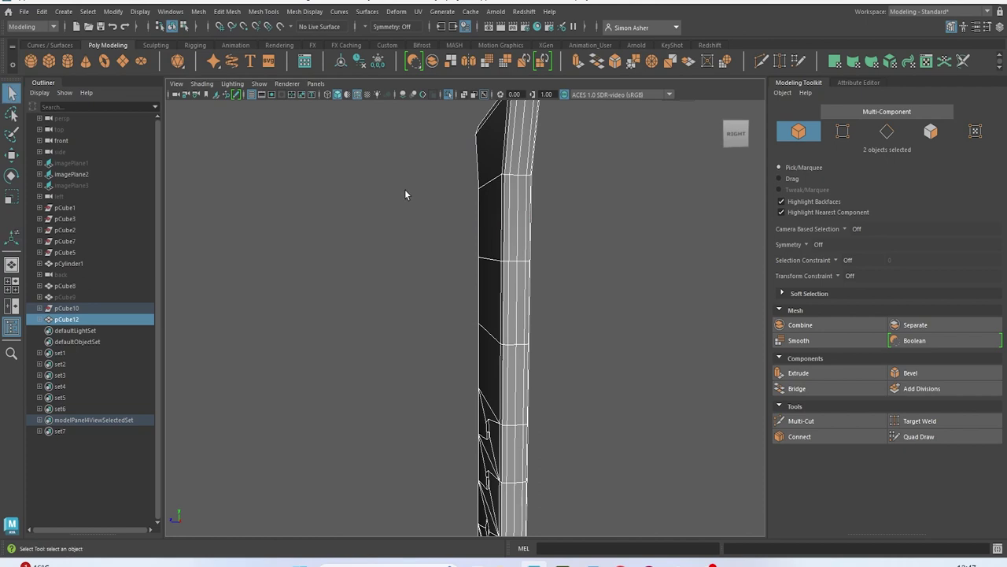
{"action": "left_click", "coordinate": [405, 189]}
{"action": "left_click_drag", "start_coordinate": [497, 212], "coordinate": [473, 228], "text": "alt"}
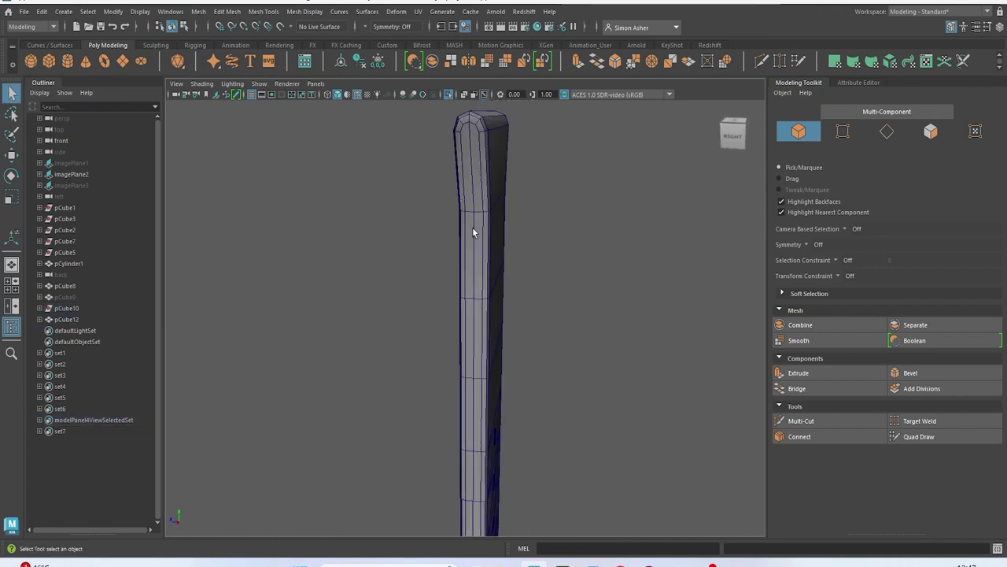
{"action": "left_click", "coordinate": [357, 94]}
{"action": "left_click", "coordinate": [502, 148]}
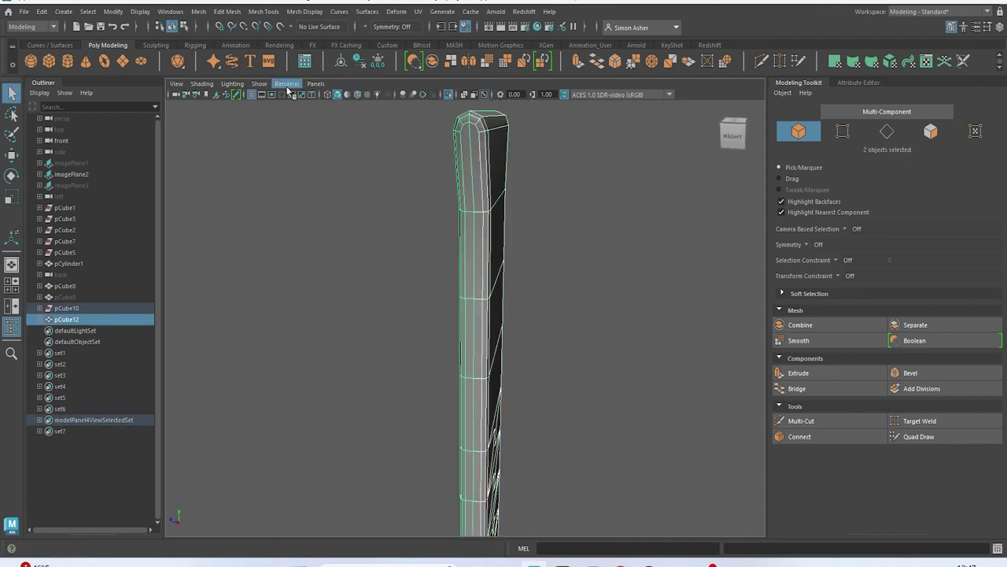
{"action": "left_click", "coordinate": [198, 11]}
{"action": "left_click", "coordinate": [323, 38]}
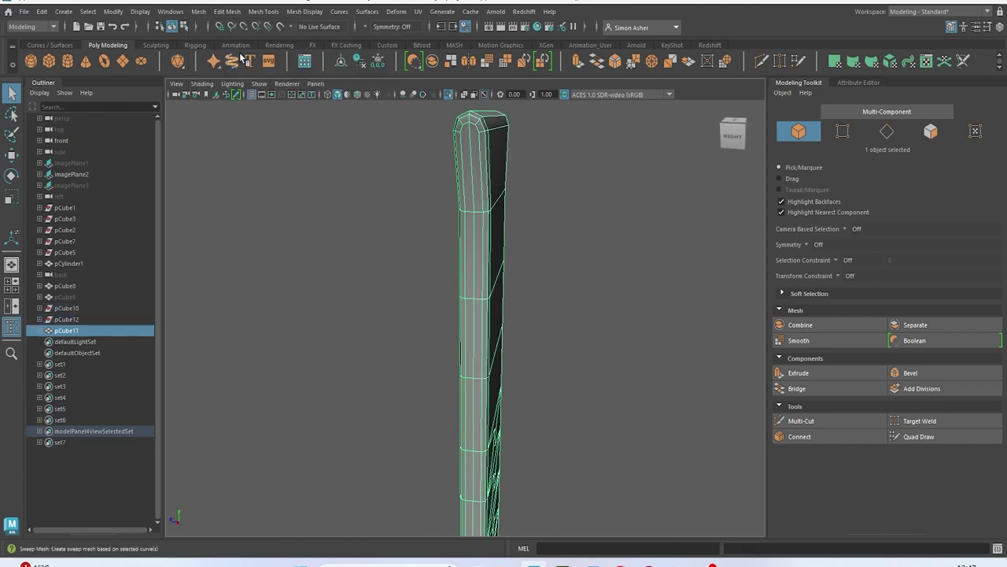
In the left view, select all vertices of the combined strap and merge them with a distance threshold of 0.01
{"action": "key", "text": "space"}
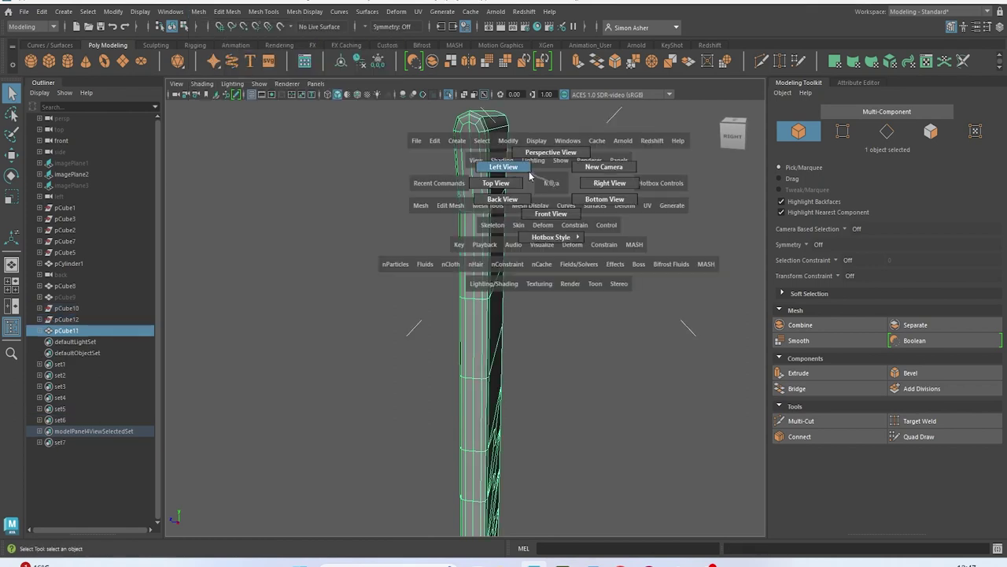
{"action": "left_click_drag", "start_coordinate": [529, 173], "coordinate": [527, 170]}
{"action": "scroll", "coordinate": [517, 171], "scroll_direction": "up", "scroll_amount": 3}
{"action": "middle_click_drag", "start_coordinate": [517, 171], "coordinate": [462, 284], "text": "alt"}
{"action": "right_click_drag", "start_coordinate": [453, 209], "coordinate": [415, 196]}
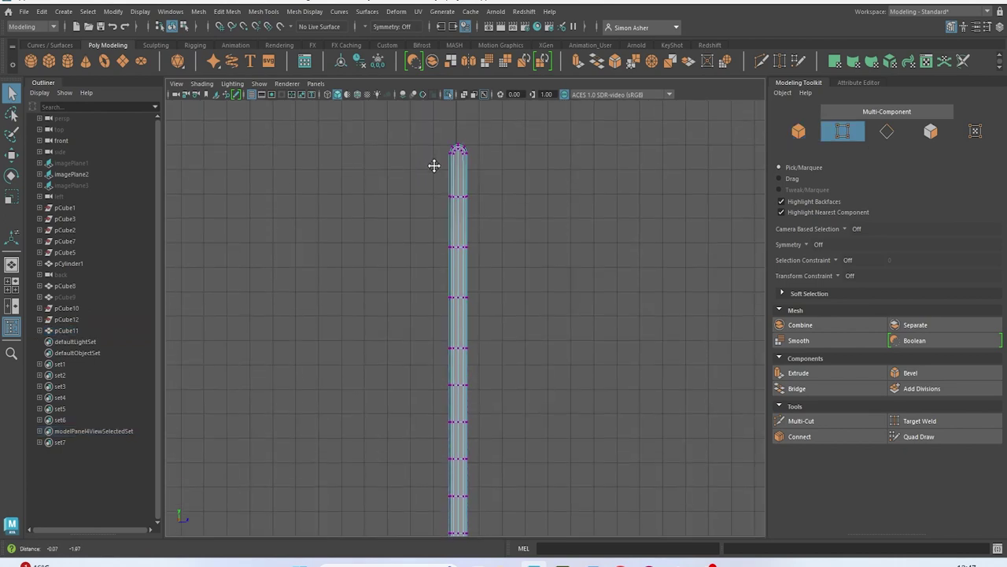
{"action": "scroll", "coordinate": [430, 145], "scroll_direction": "down", "scroll_amount": 1}
{"action": "middle_click_drag", "start_coordinate": [430, 187], "coordinate": [428, 153], "text": "alt"}
{"action": "scroll", "coordinate": [422, 118], "scroll_direction": "down", "scroll_amount": 2}
{"action": "left_click_drag", "start_coordinate": [421, 116], "coordinate": [514, 523]}
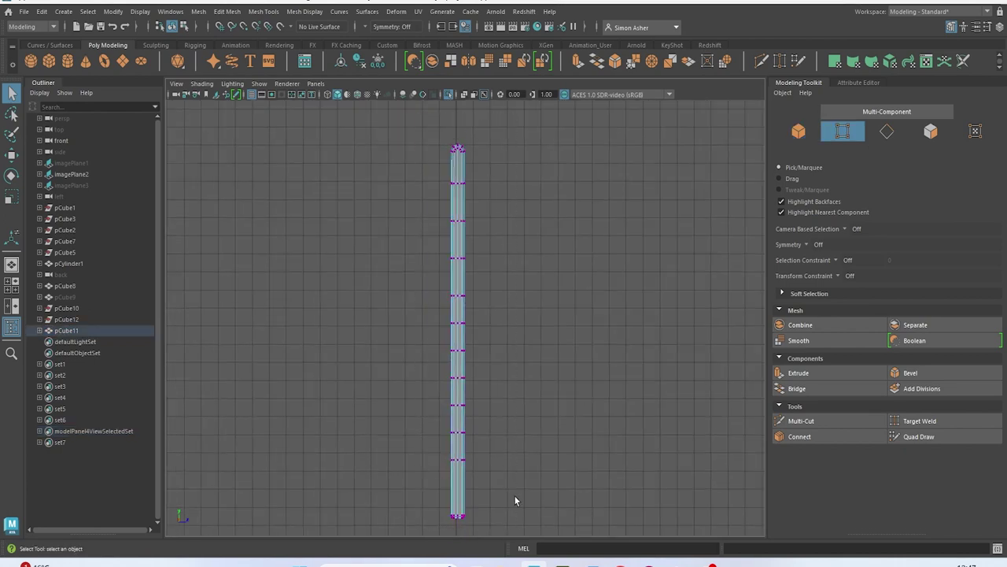
{"action": "left_click", "coordinate": [227, 11]}
{"action": "left_click", "coordinate": [279, 132]}
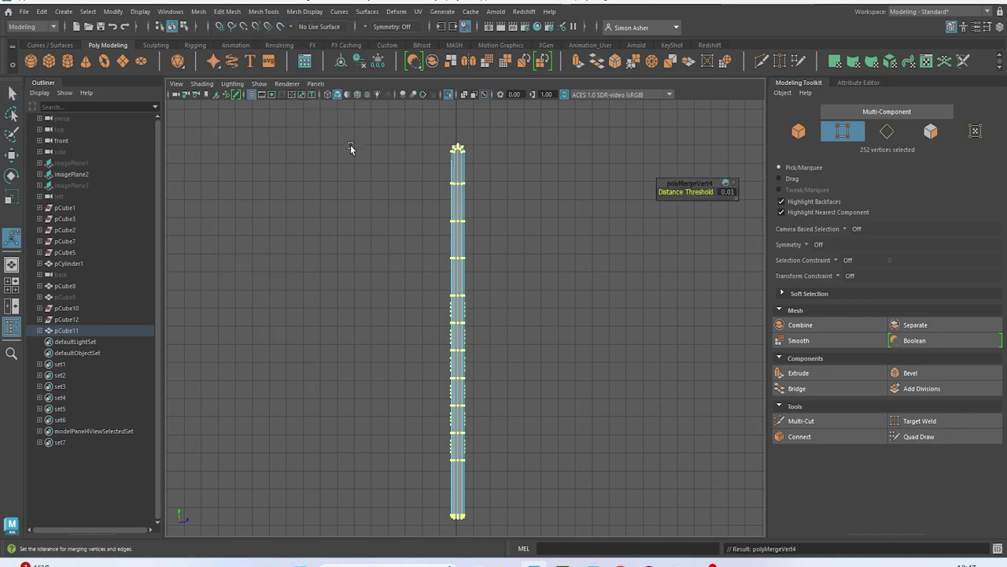
Delete the centre edge loop running along the middle of the strap's thickness
{"action": "scroll", "coordinate": [445, 148], "scroll_direction": "up", "scroll_amount": 2}
{"action": "middle_click_drag", "start_coordinate": [438, 133], "coordinate": [449, 279], "text": "alt"}
{"action": "scroll", "coordinate": [459, 151], "scroll_direction": "up", "scroll_amount": 1}
{"action": "right_click_drag", "start_coordinate": [460, 138], "coordinate": [461, 112]}
{"action": "double_click", "coordinate": [467, 193]}
{"action": "key", "text": "Delete"}
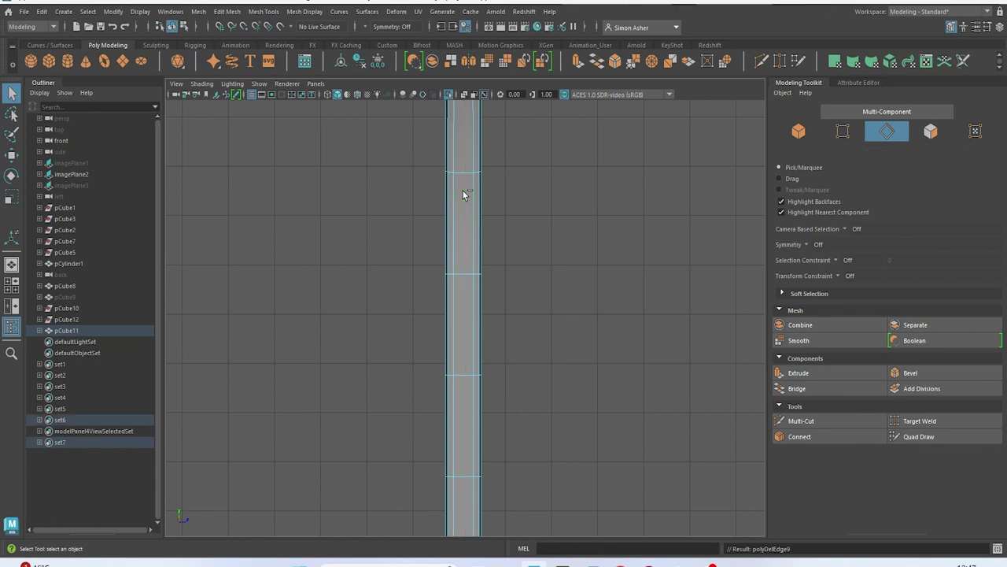
Return to the perspective view of the strap and switch to edge selection at its uppermost hole
{"action": "scroll", "coordinate": [463, 195], "scroll_direction": "down", "scroll_amount": 3}
{"action": "right_click_drag", "start_coordinate": [503, 180], "coordinate": [530, 177]}
{"action": "mouse_move", "coordinate": [535, 207]}
{"action": "left_mouse_down", "text": "alt"}
{"action": "mouse_move", "coordinate": [486, 218]}
{"action": "mouse_move", "coordinate": [545, 223]}
{"action": "mouse_move", "coordinate": [566, 197]}
{"action": "mouse_move", "coordinate": [470, 164]}
{"action": "mouse_move", "coordinate": [457, 100]}
{"action": "mouse_move", "coordinate": [465, 99]}
{"action": "mouse_move", "coordinate": [471, 155]}
{"action": "mouse_move", "coordinate": [504, 180]}
{"action": "mouse_move", "coordinate": [632, 184]}
{"action": "mouse_move", "coordinate": [650, 176]}
{"action": "mouse_move", "coordinate": [566, 169]}
{"action": "mouse_move", "coordinate": [461, 264]}
{"action": "left_mouse_up", "text": "alt"}
{"action": "key", "text": "space"}
{"action": "left_click", "coordinate": [461, 264]}
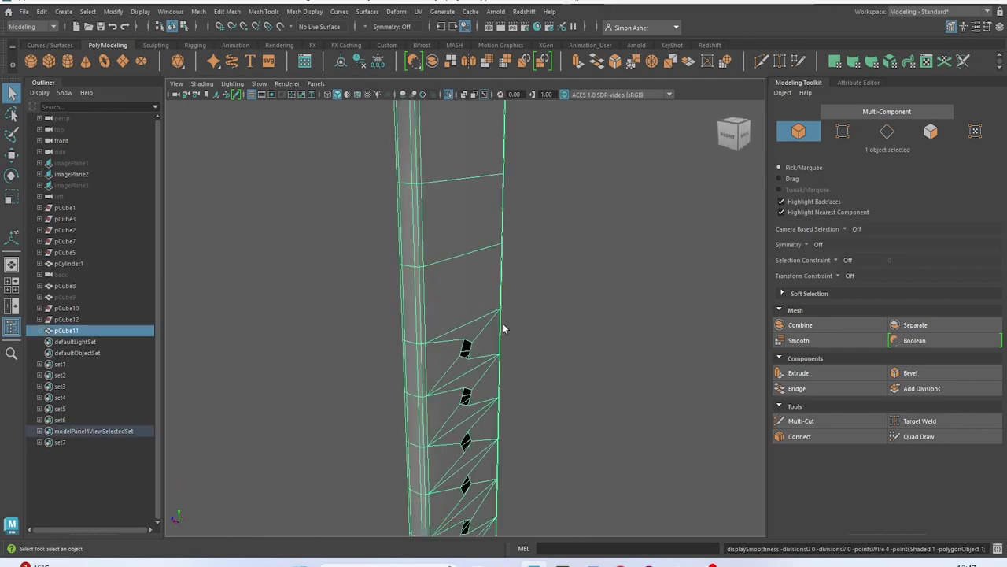
{"action": "scroll", "coordinate": [487, 294], "scroll_direction": "up", "scroll_amount": 5}
{"action": "left_click_drag", "start_coordinate": [481, 299], "coordinate": [446, 295], "text": "alt"}
{"action": "right_click_drag", "start_coordinate": [394, 177], "coordinate": [403, 204]}
{"action": "left_click_drag", "start_coordinate": [403, 204], "coordinate": [376, 234], "text": "alt"}
{"action": "double_click", "coordinate": [369, 239]}
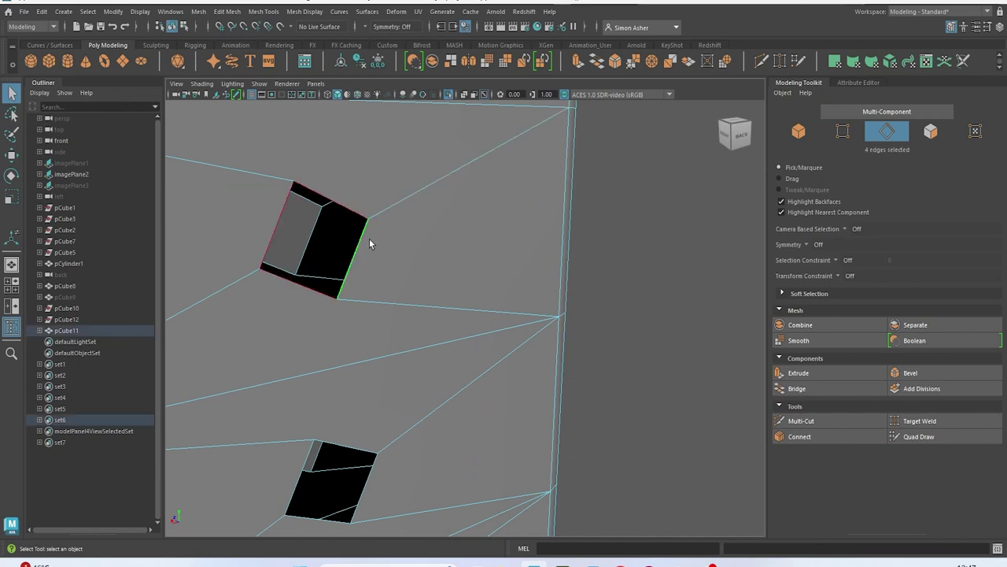
{"action": "key", "text": "r"}
{"action": "left_click_drag", "start_coordinate": [329, 254], "coordinate": [374, 300], "text": "alt"}
{"action": "left_click_drag", "start_coordinate": [296, 273], "coordinate": [184, 283], "text": "shift"}
{"action": "left_click", "coordinate": [311, 294]}
{"action": "left_click_drag", "start_coordinate": [312, 295], "coordinate": [322, 179], "text": "alt"}
Extrude the four border edges of the uppermost hole through the strap's thickness towards the opposite face
{"action": "double_click", "coordinate": [539, 235]}
{"action": "key", "text": "w"}
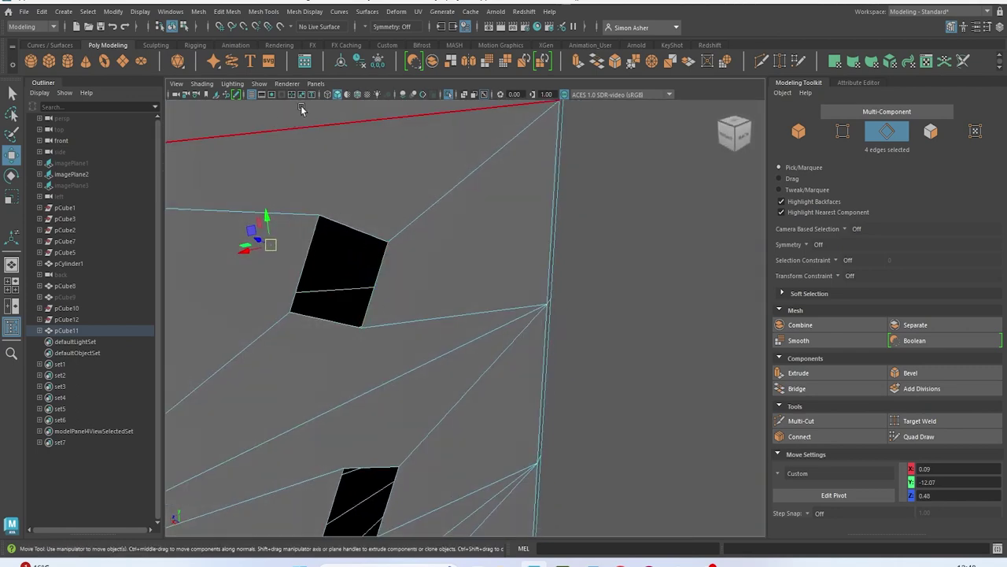
{"action": "left_click_drag", "start_coordinate": [262, 243], "coordinate": [313, 298], "text": "shift"}
Target-weld the uppermost hole's extruded corner vertices to the matching corners on the opposite face, and save the scene
{"action": "left_click", "coordinate": [919, 420]}
{"action": "scroll", "coordinate": [289, 271], "scroll_direction": "up", "scroll_amount": 2}
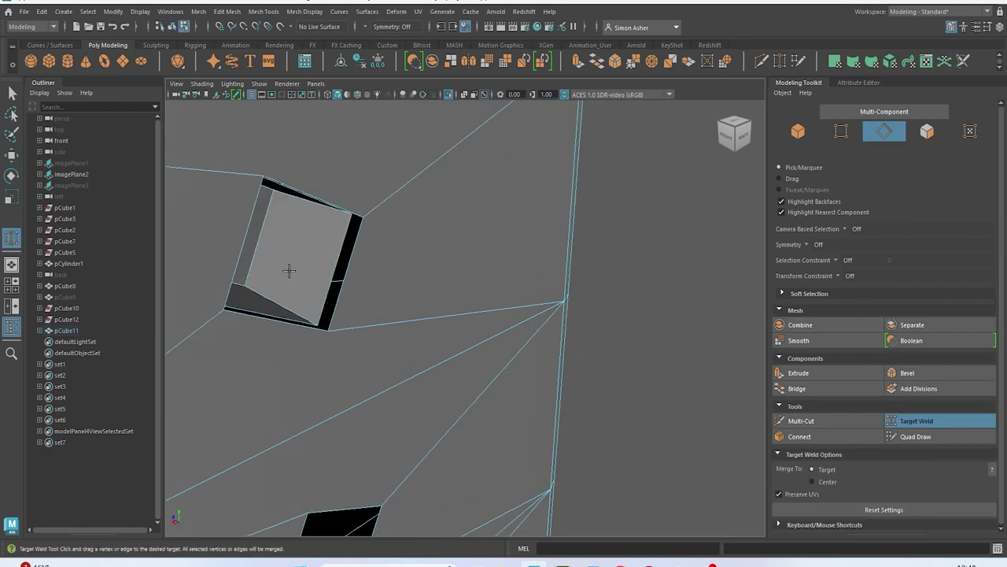
{"action": "right_click_drag", "start_coordinate": [299, 244], "coordinate": [287, 239]}
{"action": "left_click_drag", "start_coordinate": [311, 244], "coordinate": [393, 221], "text": "alt"}
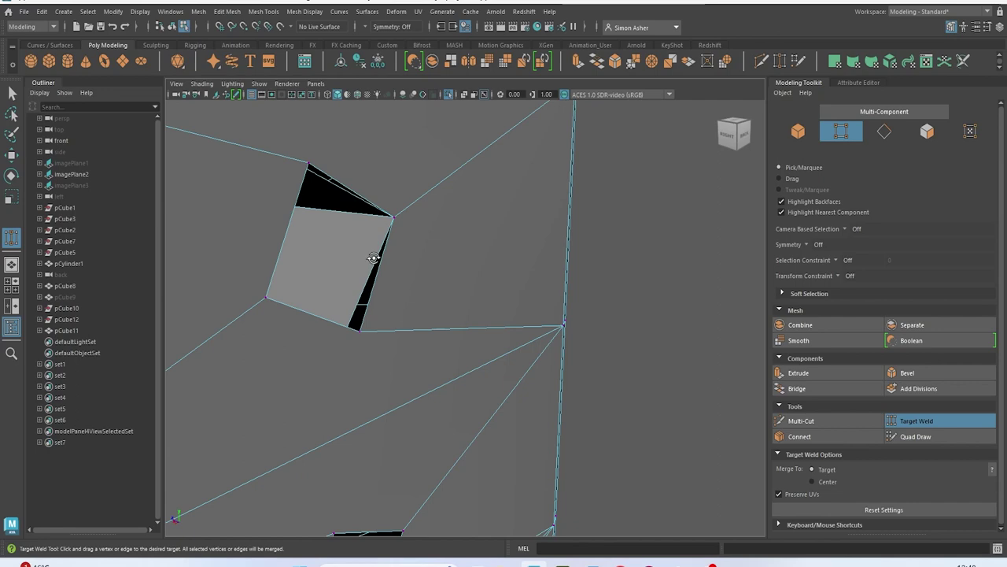
{"action": "left_click_drag", "start_coordinate": [373, 258], "coordinate": [372, 283], "text": "alt"}
{"action": "left_click_drag", "start_coordinate": [349, 409], "coordinate": [299, 396], "text": "alt"}
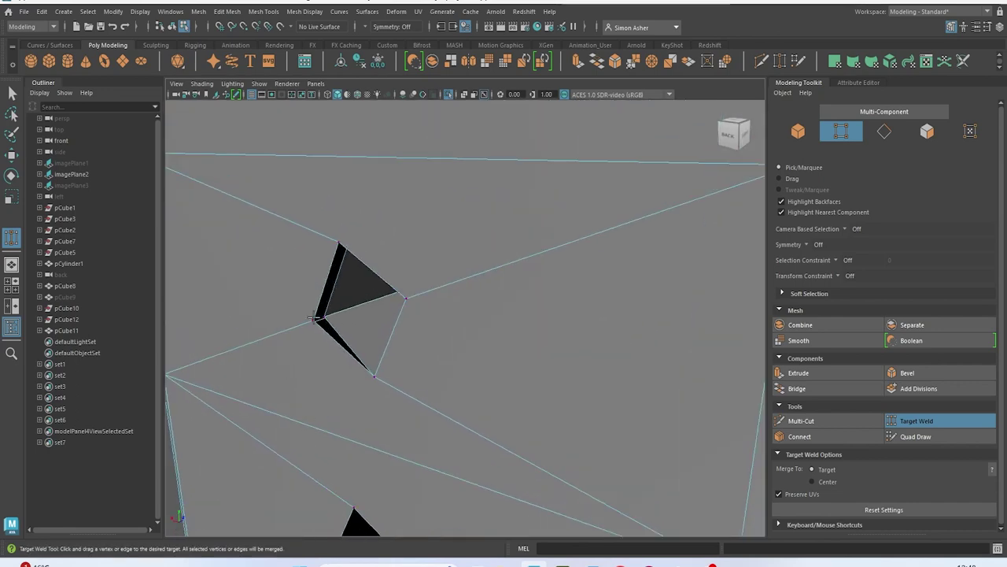
{"action": "left_click_drag", "start_coordinate": [321, 315], "coordinate": [327, 268], "text": "alt"}
{"action": "scroll", "coordinate": [259, 140], "scroll_direction": "down", "scroll_amount": 1}
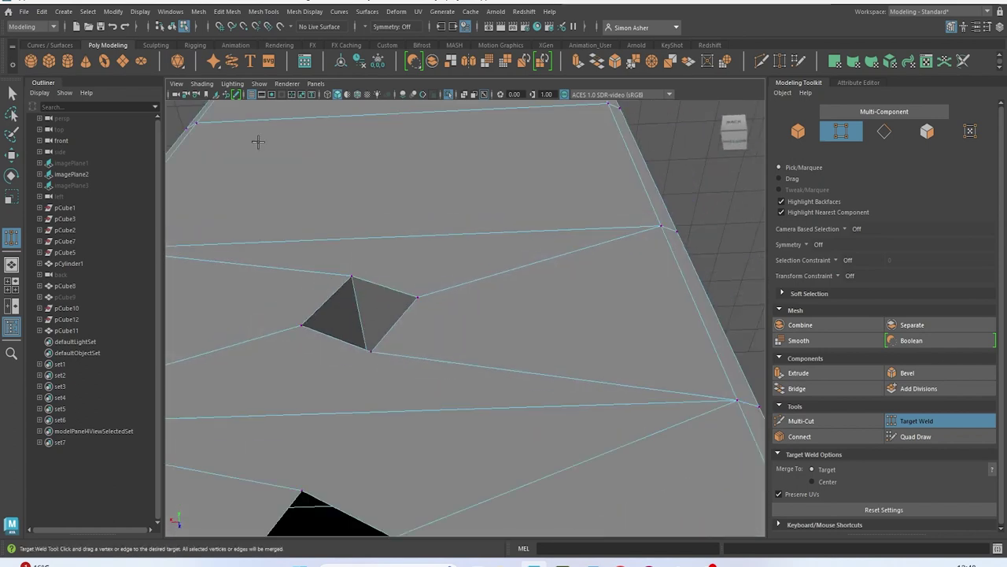
{"action": "left_click", "coordinate": [23, 11]}
{"action": "left_click", "coordinate": [54, 59]}
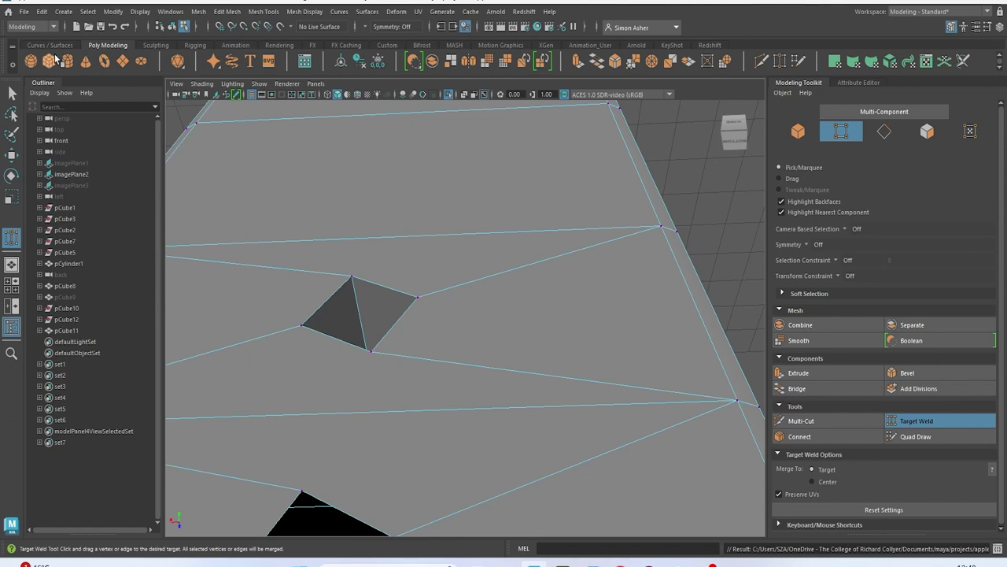
Extrude the four border edges of the second hole from the top through the strap's thickness
{"action": "left_click_drag", "start_coordinate": [260, 228], "coordinate": [386, 185], "text": "alt"}
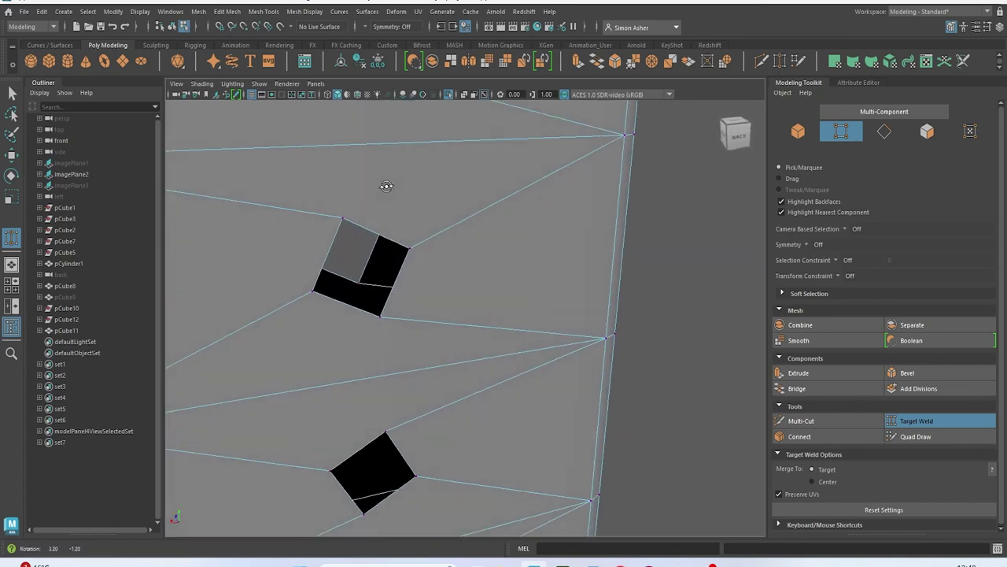
{"action": "key", "text": "w"}
{"action": "right_click_drag", "start_coordinate": [391, 198], "coordinate": [385, 166]}
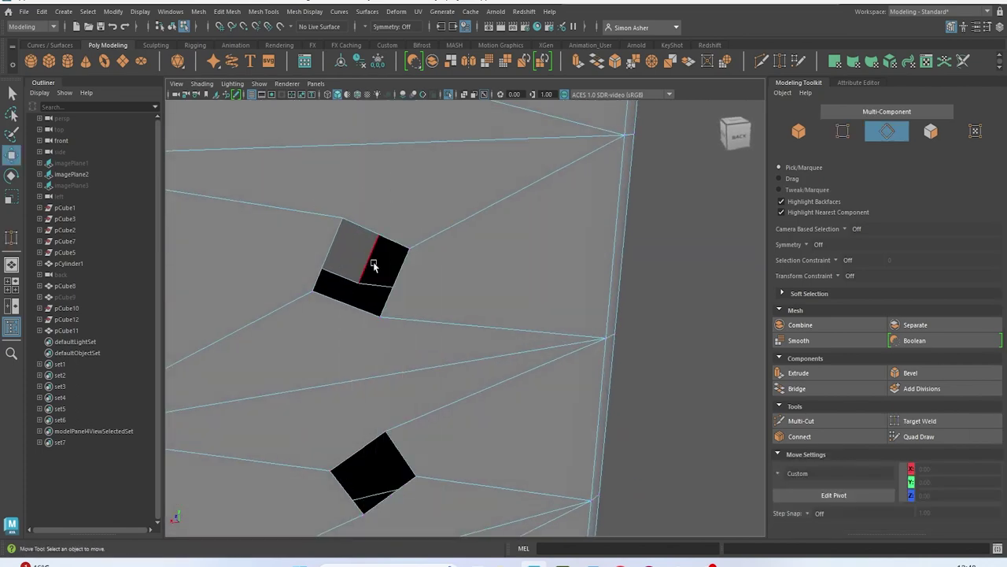
{"action": "double_click", "coordinate": [373, 265]}
{"action": "left_click_drag", "start_coordinate": [385, 300], "coordinate": [373, 281], "text": "alt"}
{"action": "left_click_drag", "start_coordinate": [279, 229], "coordinate": [316, 262]}
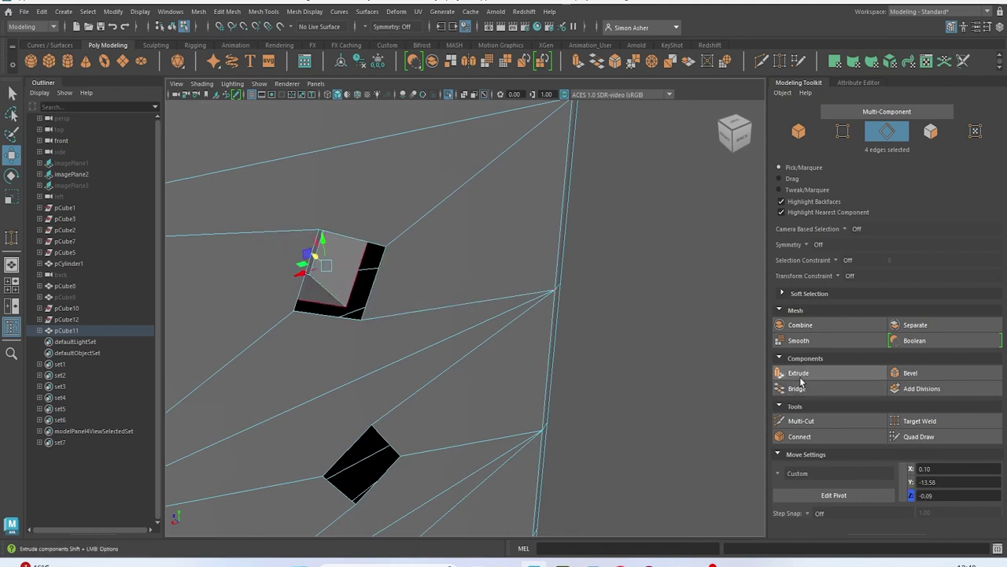
Target-weld the second hole's extruded corner vertices to the matching corners on the opposite face
{"action": "left_click", "coordinate": [915, 426]}
{"action": "scroll", "coordinate": [519, 325], "scroll_direction": "up", "scroll_amount": 1}
{"action": "right_click_drag", "start_coordinate": [304, 238], "coordinate": [260, 238]}
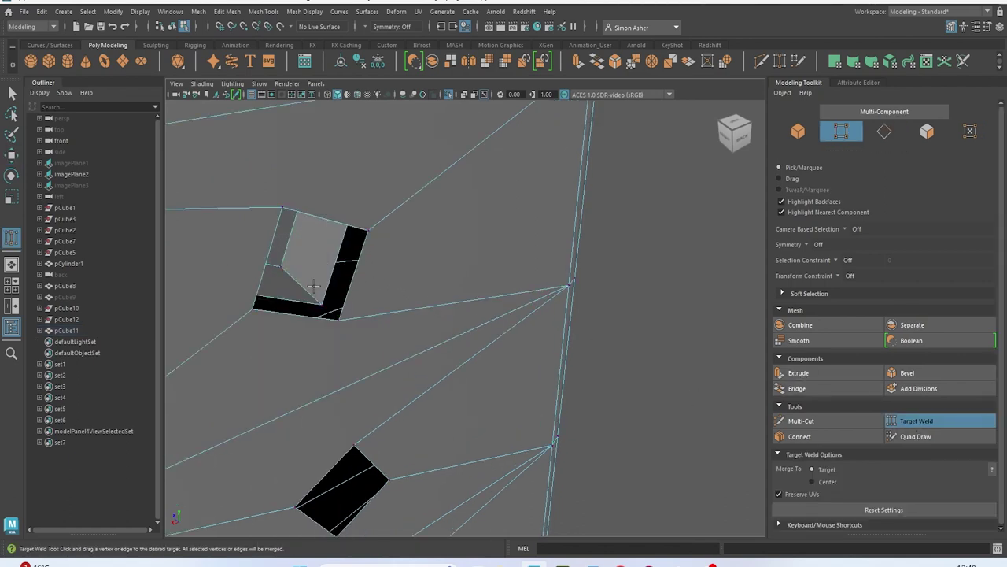
{"action": "left_click_drag", "start_coordinate": [322, 307], "coordinate": [338, 269], "text": "alt"}
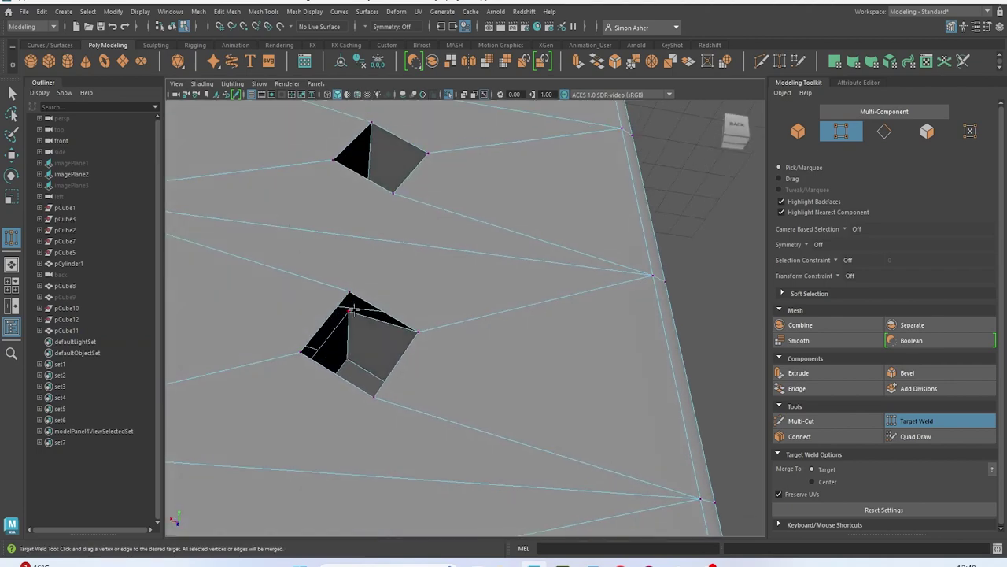
{"action": "left_click_drag", "start_coordinate": [350, 303], "coordinate": [312, 341], "text": "alt"}
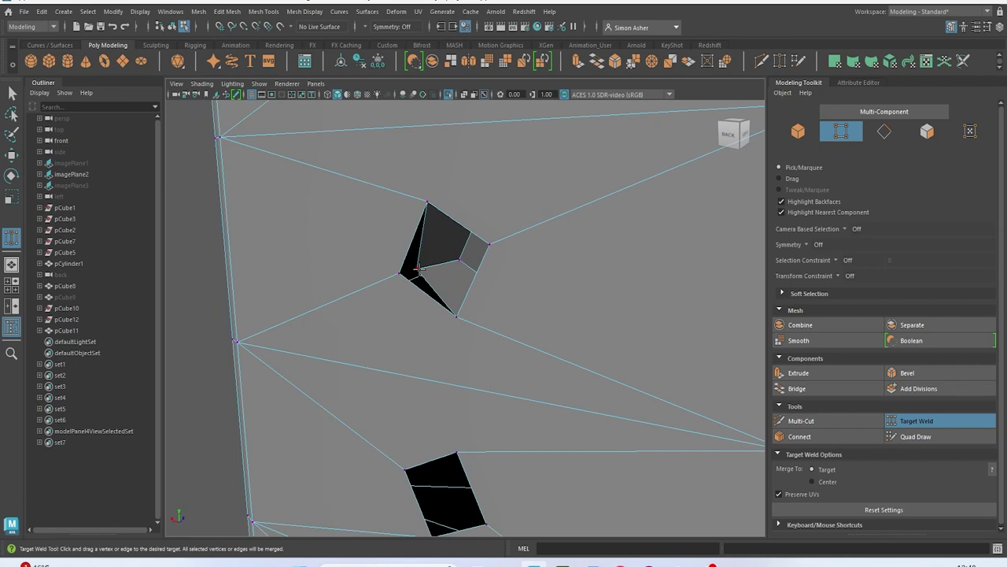
{"action": "left_click_drag", "start_coordinate": [400, 272], "coordinate": [573, 304], "text": "alt"}
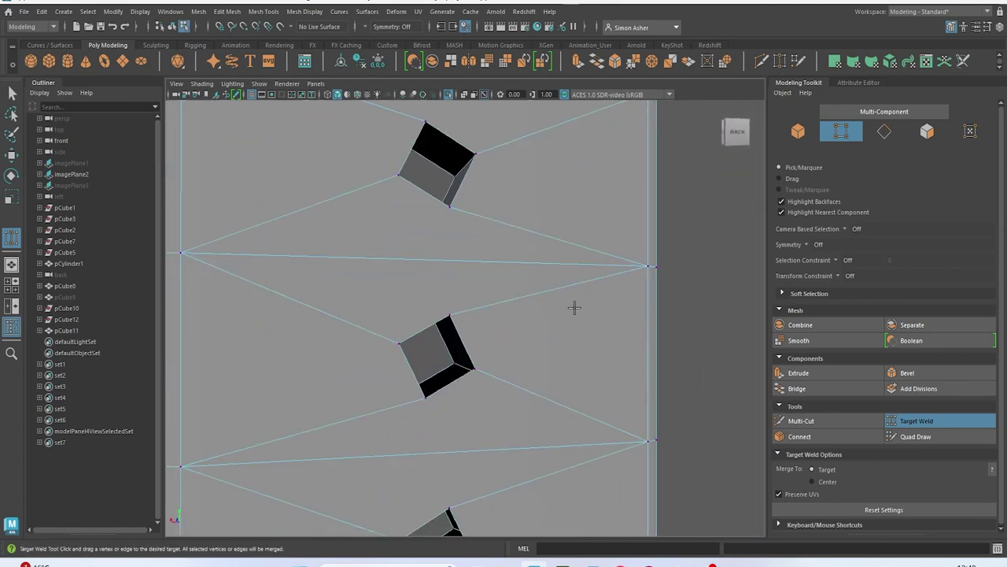
Extrude the four border edges of the third hole from the top through the strap's thickness
{"action": "key", "text": "w"}
{"action": "scroll", "coordinate": [576, 341], "scroll_direction": "up", "scroll_amount": 2}
{"action": "right_click_drag", "start_coordinate": [538, 237], "coordinate": [529, 207]}
{"action": "scroll", "coordinate": [442, 376], "scroll_direction": "up", "scroll_amount": 2}
{"action": "double_click", "coordinate": [442, 377]}
{"action": "left_click_drag", "start_coordinate": [414, 400], "coordinate": [460, 421], "text": "alt"}
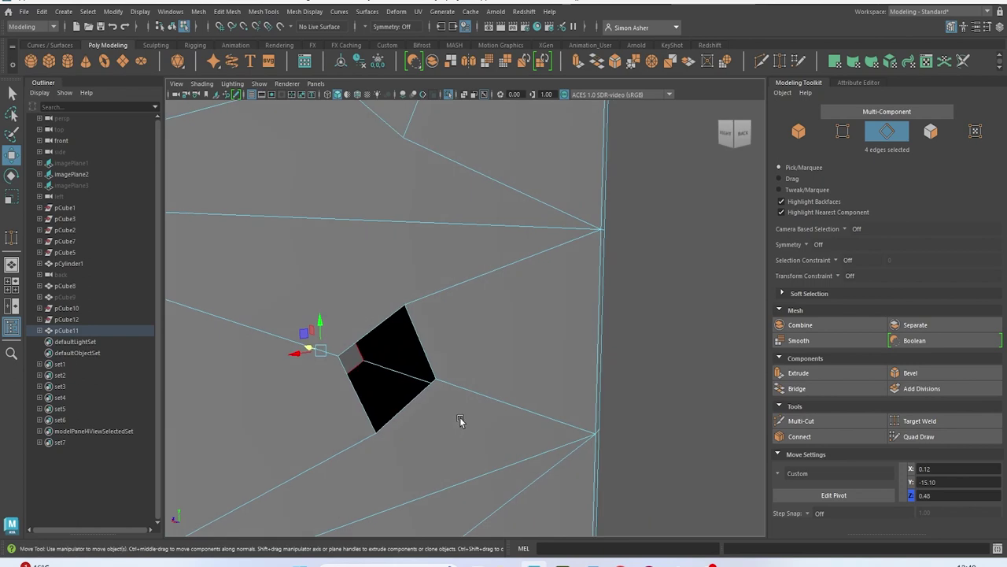
{"action": "mouse_move", "coordinate": [327, 379]}
{"action": "left_mouse_down", "text": "alt"}
{"action": "mouse_move", "coordinate": [276, 364]}
{"action": "mouse_move", "coordinate": [331, 391]}
{"action": "mouse_move", "coordinate": [342, 376]}
{"action": "left_mouse_up", "text": "alt"}
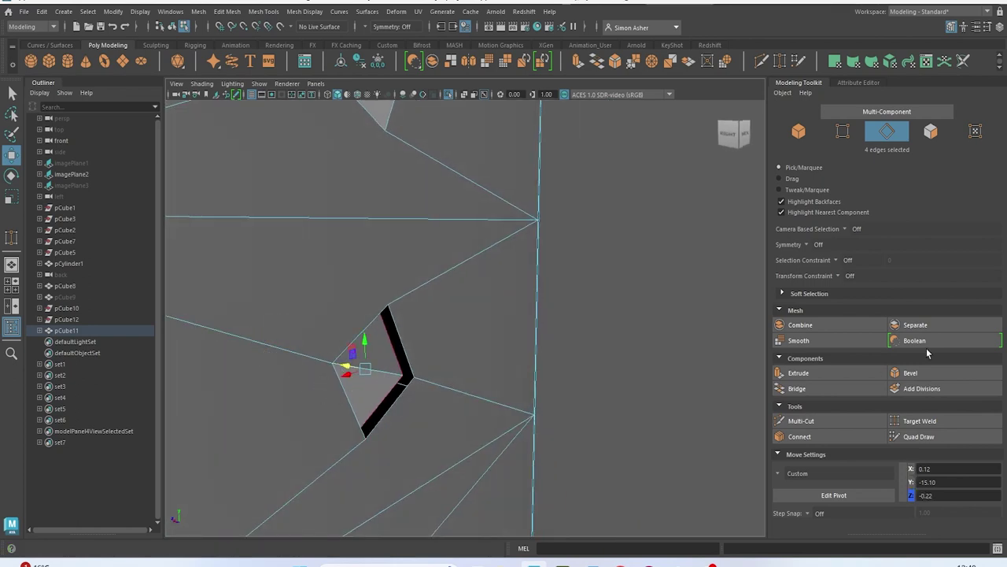
Target-weld the third hole's extruded corner vertices to the matching corners on the opposite face
{"action": "left_click", "coordinate": [937, 419]}
{"action": "left_click_drag", "start_coordinate": [479, 378], "coordinate": [376, 386], "text": "alt"}
{"action": "right_click_drag", "start_coordinate": [359, 238], "coordinate": [312, 243]}
{"action": "left_click_drag", "start_coordinate": [398, 388], "coordinate": [254, 355], "text": "alt"}
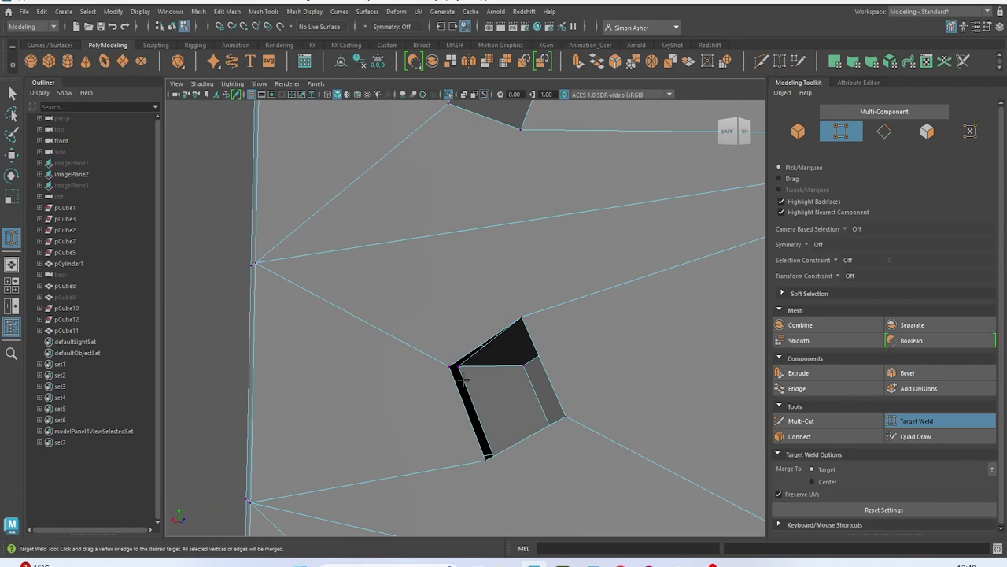
{"action": "left_click_drag", "start_coordinate": [459, 366], "coordinate": [555, 398], "text": "alt"}
Extrude the four border edges of the fourth hole from the top through the strap's thickness
{"action": "scroll", "coordinate": [480, 405], "scroll_direction": "down", "scroll_amount": 6}
{"action": "middle_click_drag", "start_coordinate": [581, 445], "coordinate": [620, 73], "text": "alt"}
{"action": "scroll", "coordinate": [554, 281], "scroll_direction": "up", "scroll_amount": 6}
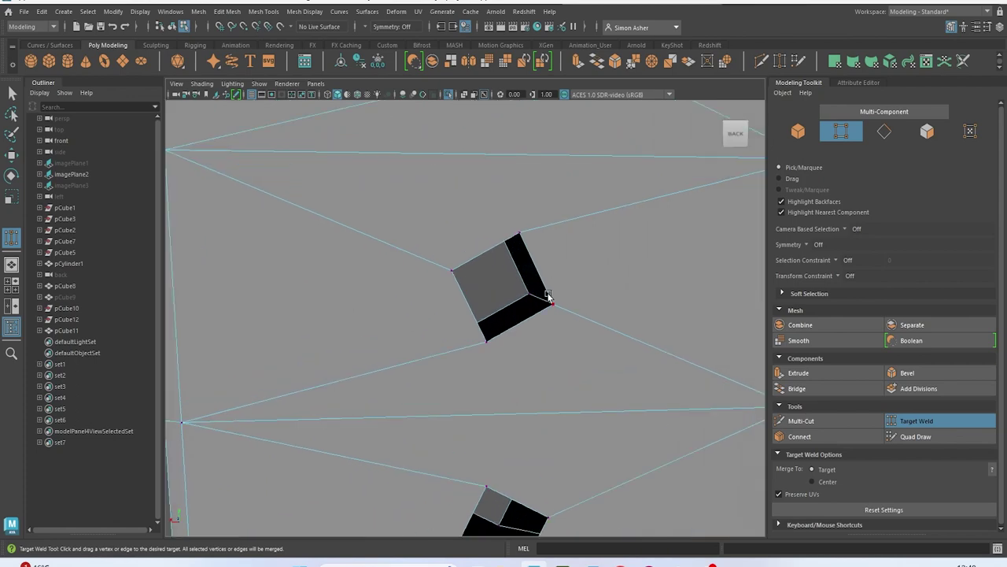
{"action": "key", "text": "w"}
{"action": "key", "text": "F10"}
{"action": "double_click", "coordinate": [499, 314]}
{"action": "left_click_drag", "start_coordinate": [499, 314], "coordinate": [512, 295], "text": "alt"}
{"action": "left_click_drag", "start_coordinate": [349, 234], "coordinate": [400, 256], "text": "shift"}
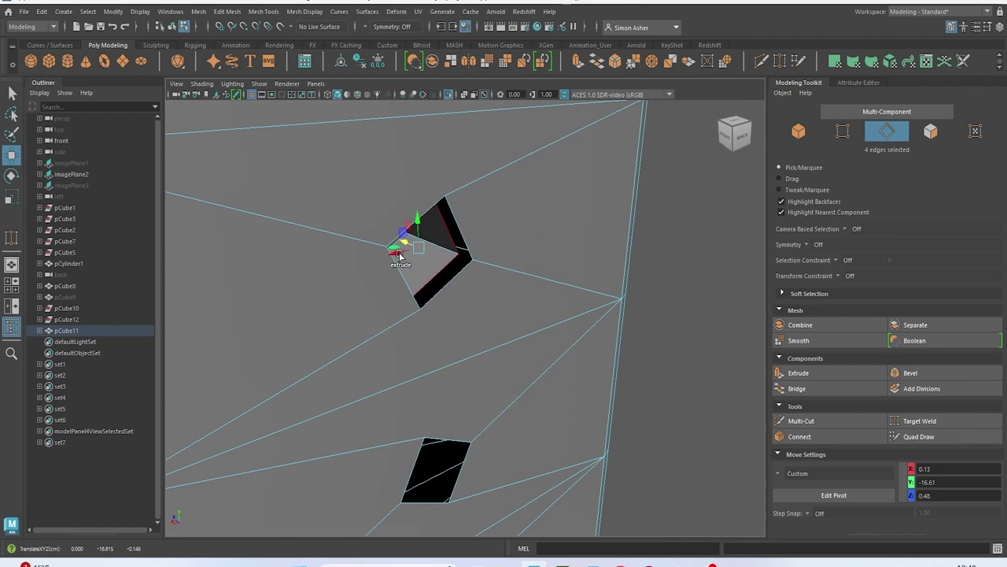
Target-weld the fourth hole's extruded corner vertices to the matching corners on the opposite face
{"action": "left_click", "coordinate": [939, 419]}
{"action": "scroll", "coordinate": [456, 256], "scroll_direction": "up", "scroll_amount": 3}
{"action": "right_click_drag", "start_coordinate": [424, 234], "coordinate": [405, 230]}
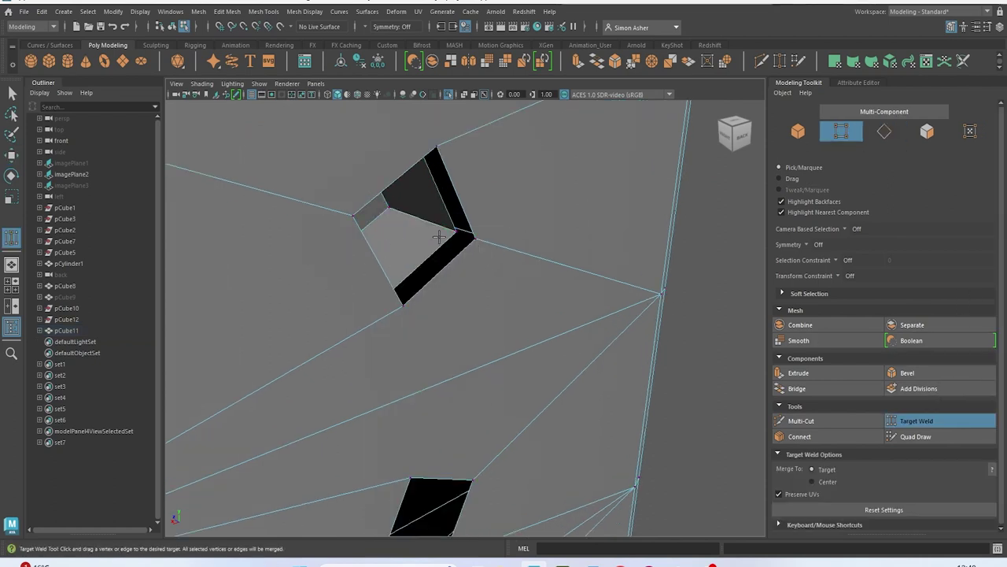
{"action": "mouse_move", "coordinate": [471, 239]}
{"action": "left_mouse_down", "text": "alt"}
{"action": "mouse_move", "coordinate": [454, 196]}
{"action": "mouse_move", "coordinate": [467, 250]}
{"action": "left_mouse_up", "text": "alt"}
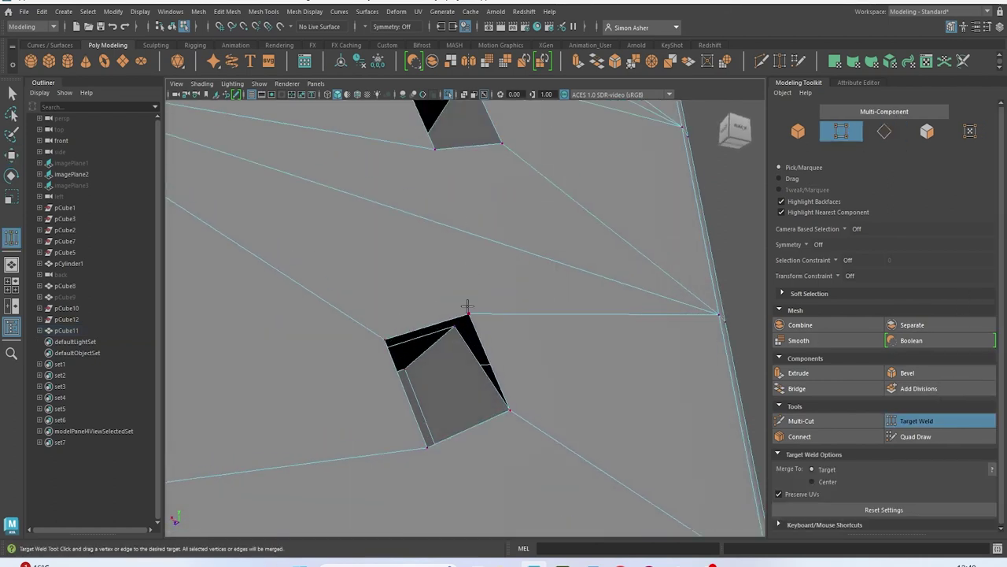
{"action": "left_click_drag", "start_coordinate": [459, 319], "coordinate": [600, 347], "text": "alt"}
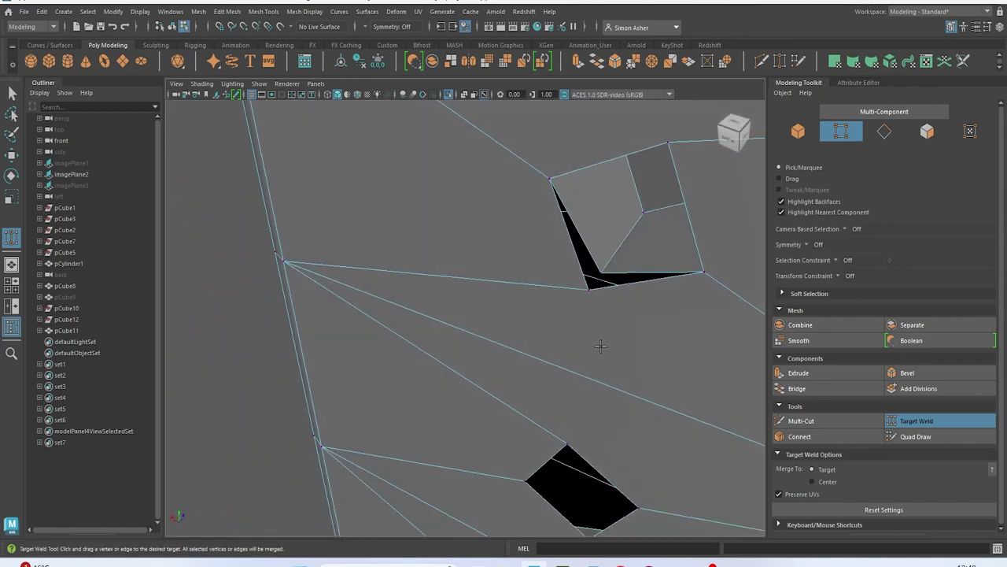
{"action": "scroll", "coordinate": [590, 292], "scroll_direction": "down", "scroll_amount": 3}
{"action": "left_click_drag", "start_coordinate": [588, 290], "coordinate": [638, 329]}
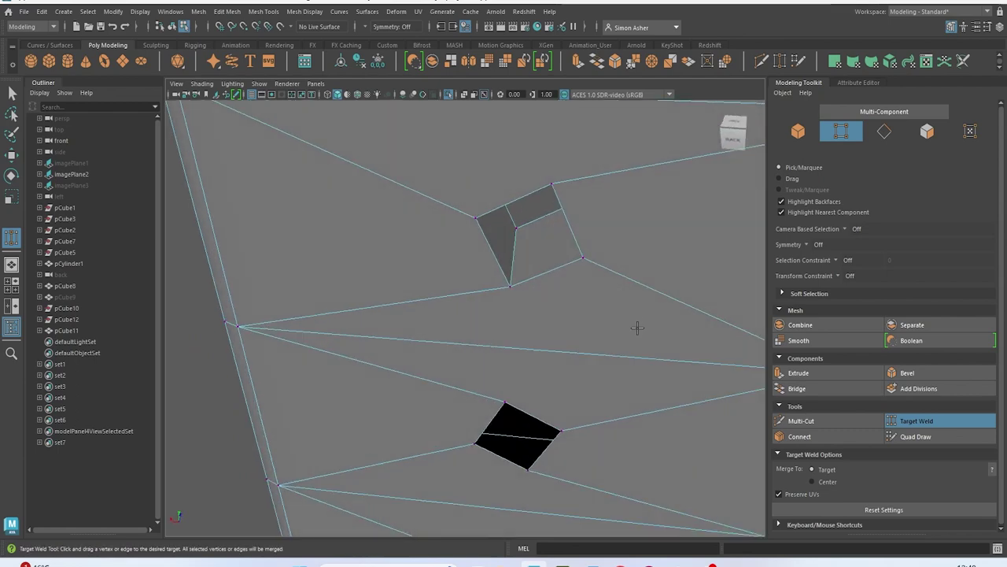
Extrude the four border edges of the fifth hole from the top through the strap's thickness
{"action": "middle_click_drag", "start_coordinate": [638, 329], "coordinate": [675, 72], "text": "alt"}
{"action": "scroll", "coordinate": [637, 253], "scroll_direction": "down", "scroll_amount": 3}
{"action": "scroll", "coordinate": [636, 253], "scroll_direction": "down", "scroll_amount": 2}
{"action": "left_click_drag", "start_coordinate": [637, 253], "coordinate": [621, 243], "text": "alt"}
{"action": "scroll", "coordinate": [495, 304], "scroll_direction": "up", "scroll_amount": 4}
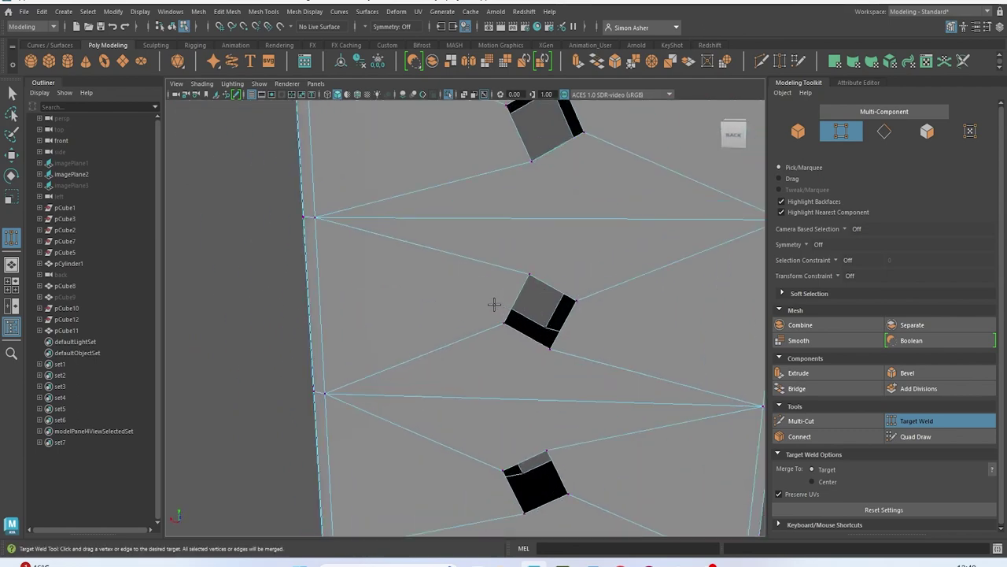
{"action": "key", "text": "w"}
{"action": "scroll", "coordinate": [513, 295], "scroll_direction": "up", "scroll_amount": 1}
{"action": "right_click_drag", "start_coordinate": [589, 178], "coordinate": [588, 159]}
{"action": "middle_click_drag", "start_coordinate": [588, 240], "coordinate": [574, 229], "text": "alt"}
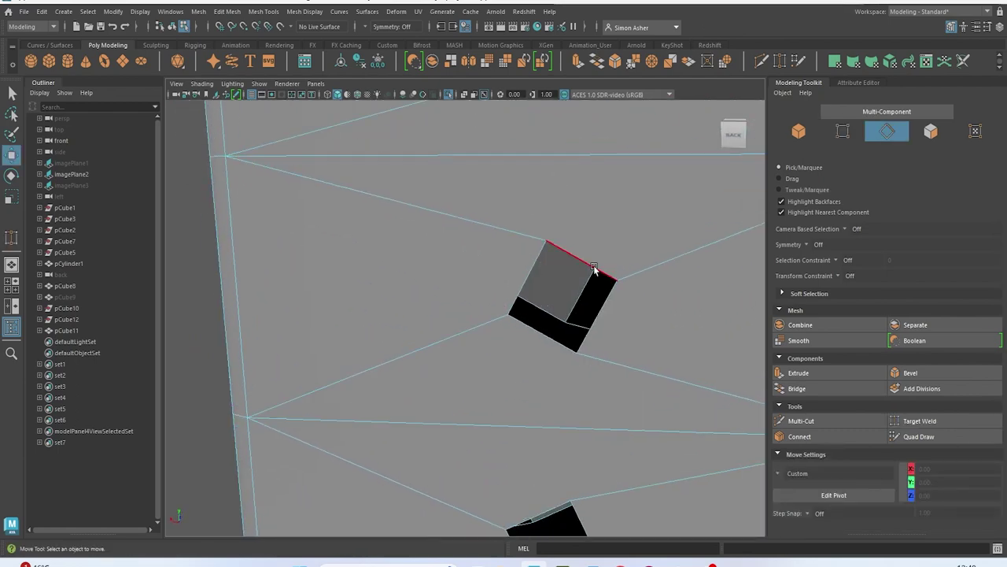
{"action": "double_click", "coordinate": [551, 314]}
{"action": "left_click_drag", "start_coordinate": [551, 314], "coordinate": [354, 269], "text": "alt"}
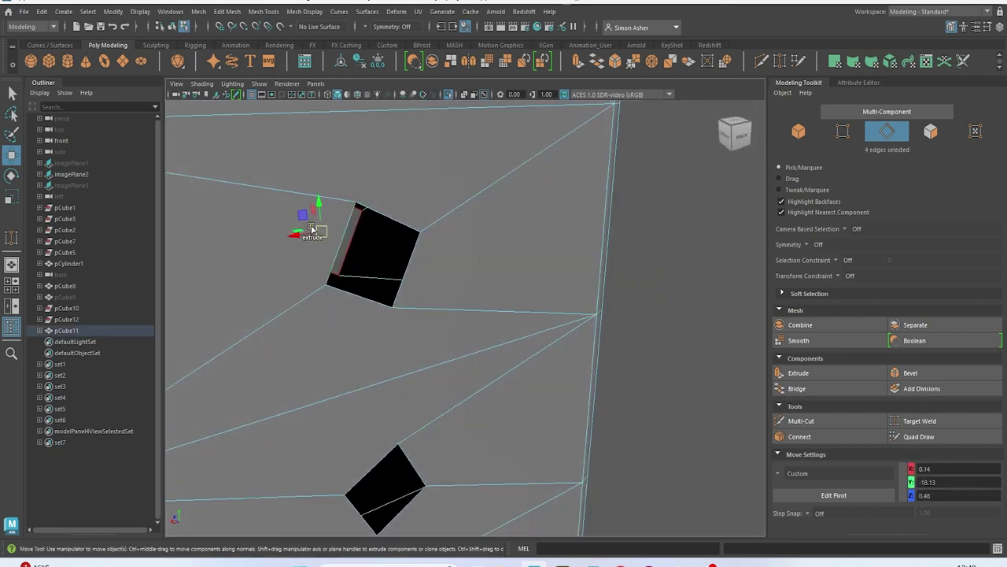
{"action": "left_click_drag", "start_coordinate": [313, 228], "coordinate": [342, 248], "text": "shift"}
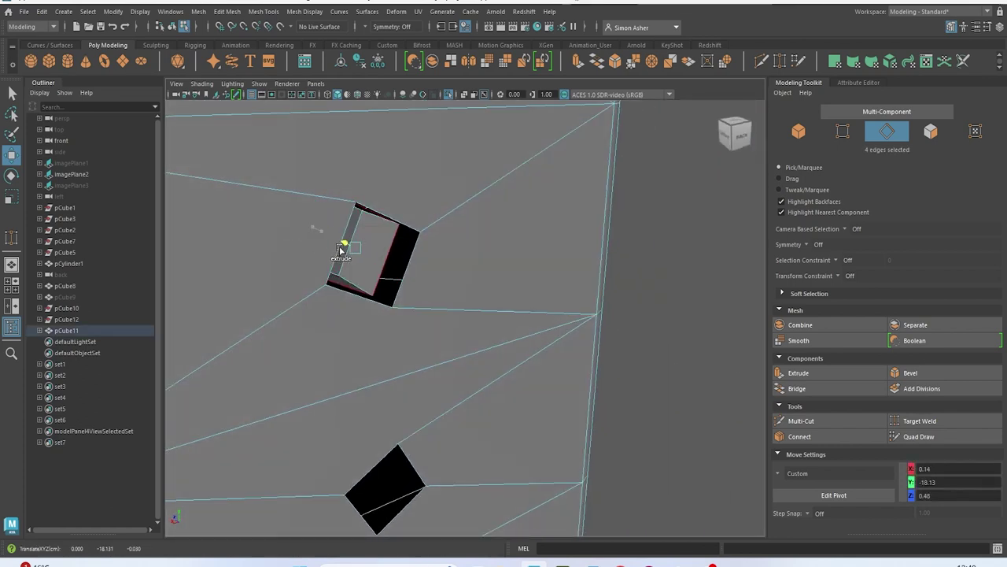
Target-weld the fifth hole's extruded corner vertices to the matching corners on the opposite face
{"action": "left_click", "coordinate": [919, 421]}
{"action": "scroll", "coordinate": [352, 257], "scroll_direction": "up", "scroll_amount": 2}
{"action": "left_click_drag", "start_coordinate": [352, 256], "coordinate": [404, 262], "text": "alt"}
{"action": "right_click", "coordinate": [361, 192]}
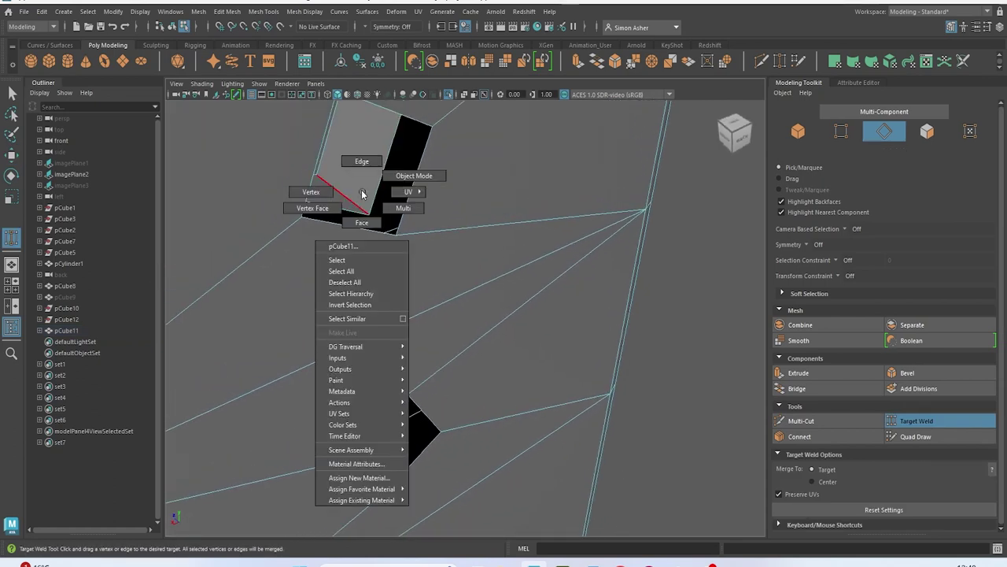
{"action": "left_click", "coordinate": [361, 184]}
{"action": "right_click", "coordinate": [362, 186]}
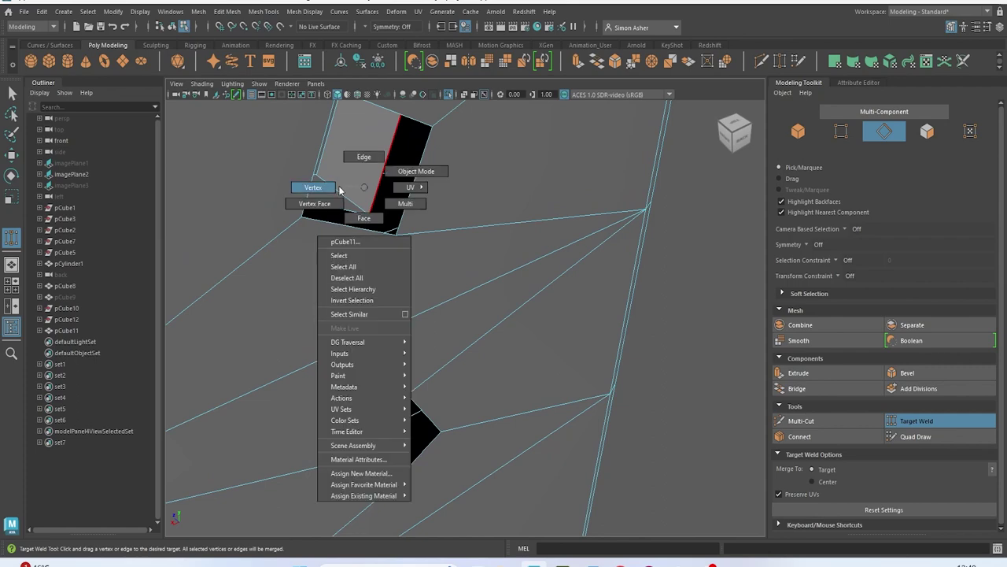
{"action": "left_click", "coordinate": [305, 187]}
{"action": "left_click_drag", "start_coordinate": [376, 221], "coordinate": [397, 153]}
{"action": "left_click_drag", "start_coordinate": [424, 281], "coordinate": [271, 228]}
{"action": "left_click_drag", "start_coordinate": [589, 294], "coordinate": [574, 248], "text": "alt"}
{"action": "left_click_drag", "start_coordinate": [594, 356], "coordinate": [590, 348]}
{"action": "left_click_drag", "start_coordinate": [592, 353], "coordinate": [565, 360], "text": "alt"}
{"action": "left_click_drag", "start_coordinate": [659, 260], "coordinate": [496, 207]}
Extrude the four border edges of the lowest, sixth hole through the strap's thickness
{"action": "key", "text": "w"}
{"action": "right_click_drag", "start_coordinate": [407, 333], "coordinate": [393, 222]}
{"action": "double_click", "coordinate": [399, 312]}
{"action": "left_click_drag", "start_coordinate": [399, 312], "coordinate": [490, 385], "text": "alt"}
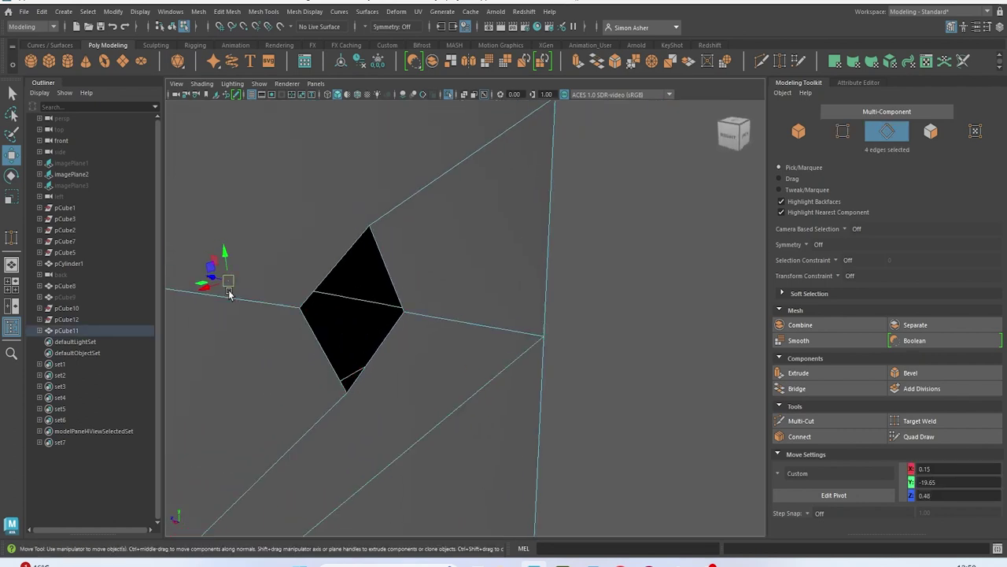
{"action": "left_click_drag", "start_coordinate": [218, 279], "coordinate": [328, 334], "text": "shift"}
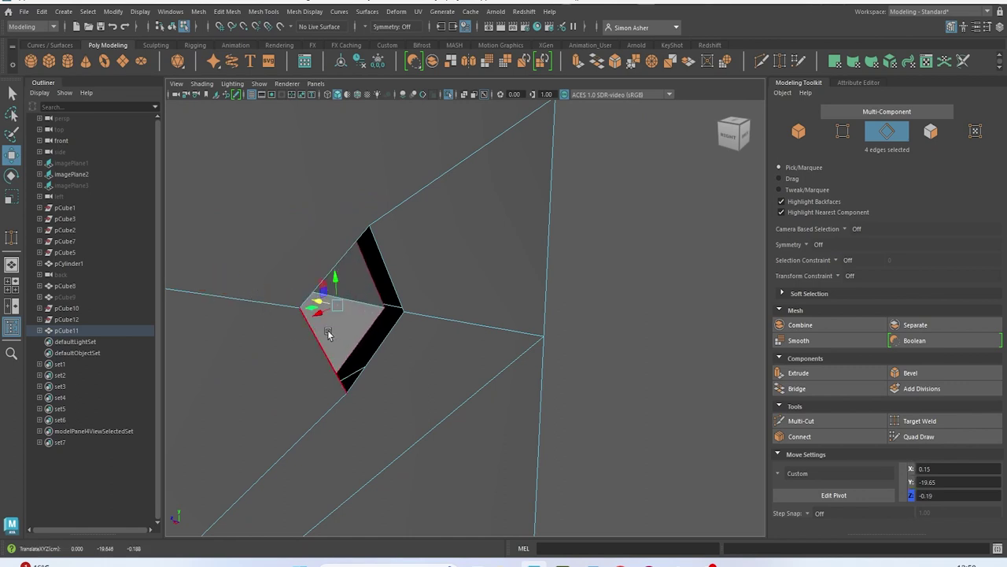
Target-weld the sixth hole's extruded corner vertices to the matching corners on the opposite face
{"action": "left_click", "coordinate": [934, 423]}
{"action": "right_click_drag", "start_coordinate": [358, 293], "coordinate": [309, 236]}
{"action": "left_click_drag", "start_coordinate": [393, 312], "coordinate": [340, 262], "text": "alt"}
{"action": "left_click_drag", "start_coordinate": [432, 389], "coordinate": [388, 411], "text": "alt"}
{"action": "left_click_drag", "start_coordinate": [513, 384], "coordinate": [456, 382], "text": "alt"}
{"action": "scroll", "coordinate": [547, 329], "scroll_direction": "down", "scroll_amount": 10}
Select the border edge loops on both strap faces for the lower five adjustment holes
{"action": "key", "text": "w"}
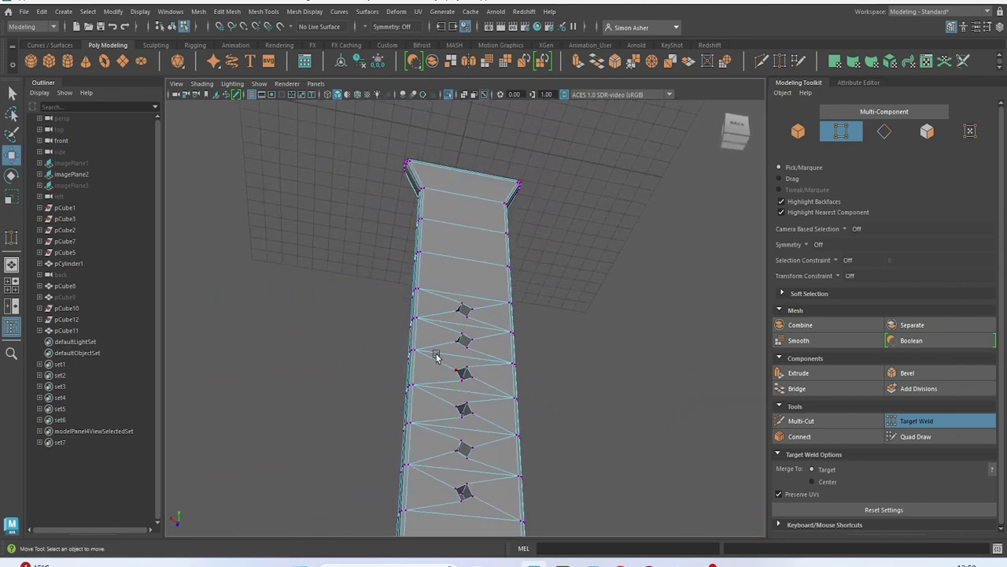
{"action": "scroll", "coordinate": [439, 360], "scroll_direction": "up", "scroll_amount": 5}
{"action": "right_click_drag", "start_coordinate": [465, 213], "coordinate": [465, 183]}
{"action": "left_click_drag", "start_coordinate": [465, 199], "coordinate": [470, 254], "text": "alt"}
{"action": "middle_click_drag", "start_coordinate": [470, 255], "coordinate": [512, 486], "text": "alt"}
{"action": "double_click", "coordinate": [465, 135]}
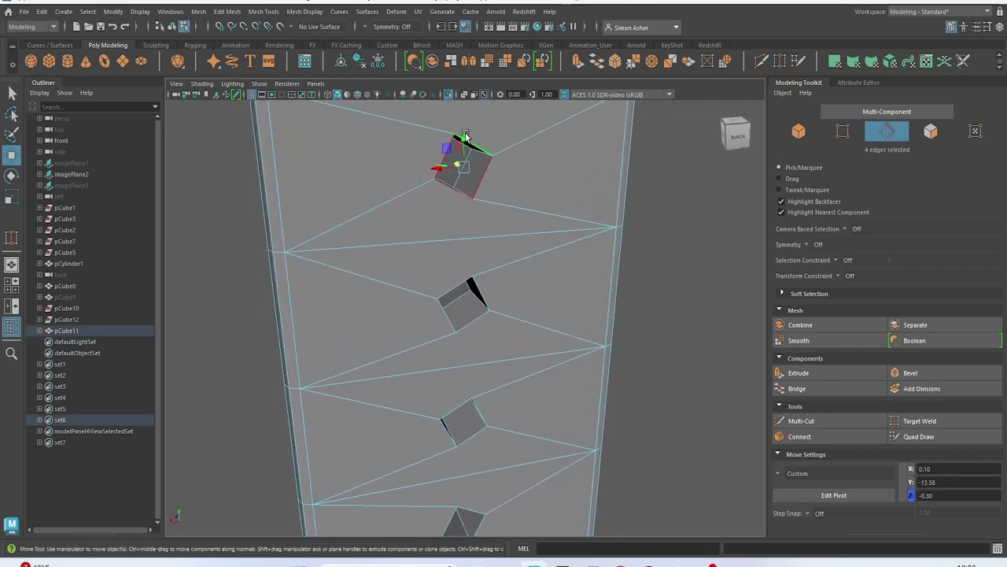
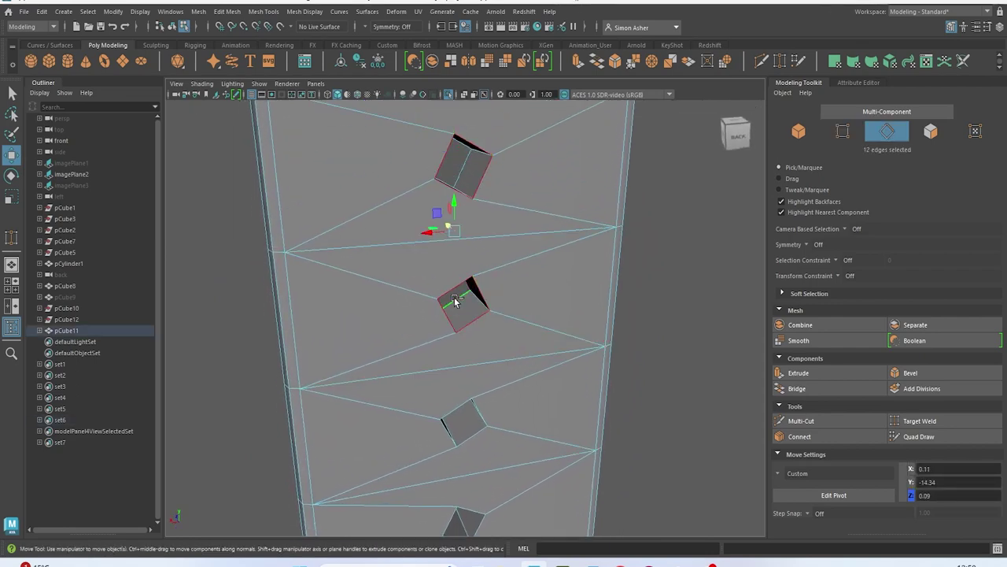
{"action": "double_click", "coordinate": [458, 172], "text": "shift"}
{"action": "double_click", "coordinate": [458, 172], "text": "shift"}
{"action": "middle_click_drag", "start_coordinate": [475, 250], "coordinate": [462, 151], "text": "alt"}
{"action": "scroll", "coordinate": [504, 351], "scroll_direction": "up", "scroll_amount": 8}
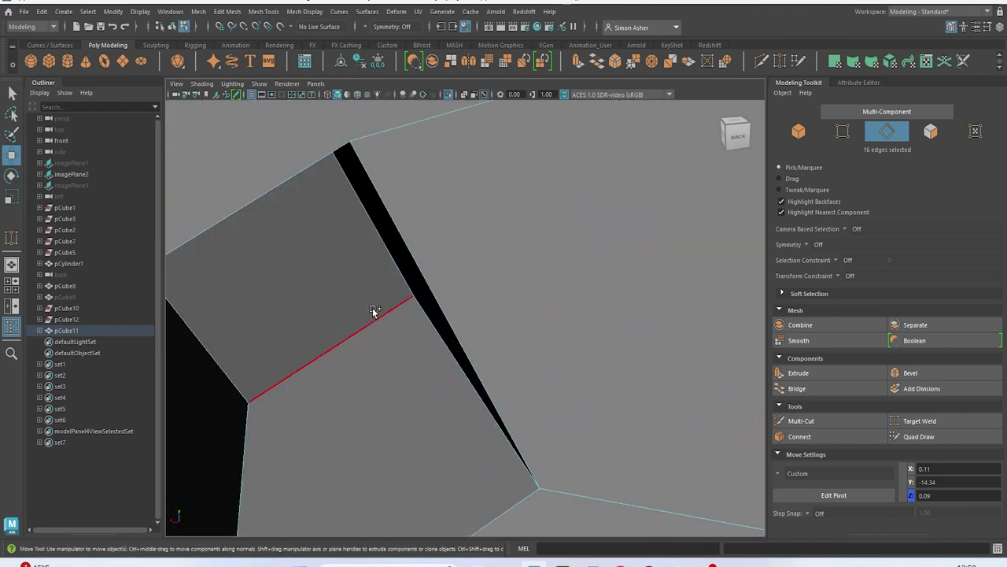
{"action": "double_click", "coordinate": [414, 254], "text": "shift"}
{"action": "double_click", "coordinate": [415, 253], "text": "shift"}
{"action": "scroll", "coordinate": [416, 253], "scroll_direction": "down", "scroll_amount": 9}
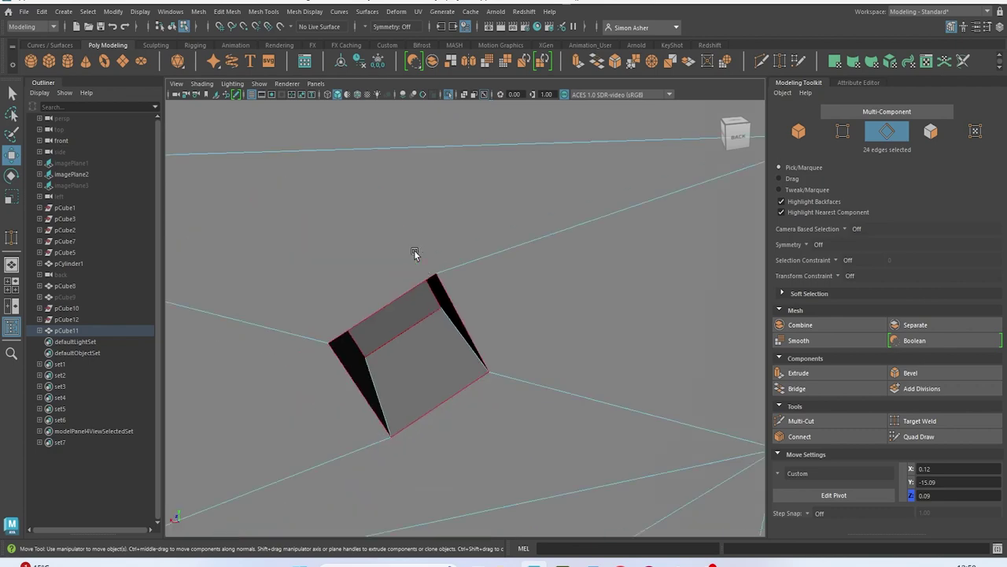
{"action": "middle_click_drag", "start_coordinate": [504, 393], "coordinate": [504, 201], "text": "alt"}
{"action": "scroll", "coordinate": [478, 251], "scroll_direction": "up", "scroll_amount": 3}
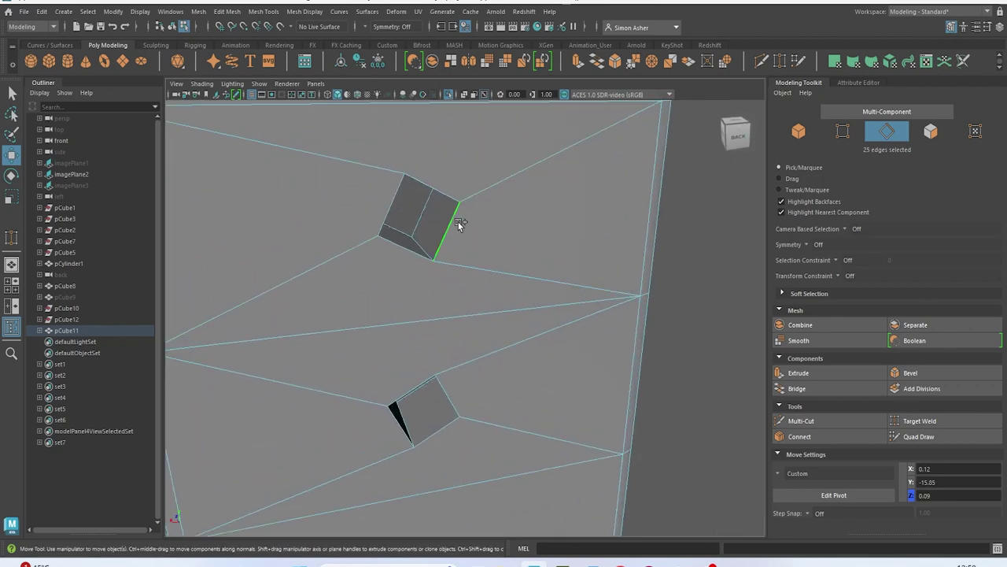
{"action": "double_click", "coordinate": [454, 347], "text": "shift"}
{"action": "middle_click_drag", "start_coordinate": [455, 346], "coordinate": [456, 293], "text": "alt"}
{"action": "double_click", "coordinate": [452, 319], "text": "shift"}
{"action": "left_click_drag", "start_coordinate": [454, 324], "coordinate": [460, 337], "text": "alt"}
{"action": "left_click_drag", "start_coordinate": [401, 293], "coordinate": [399, 323], "text": "alt"}
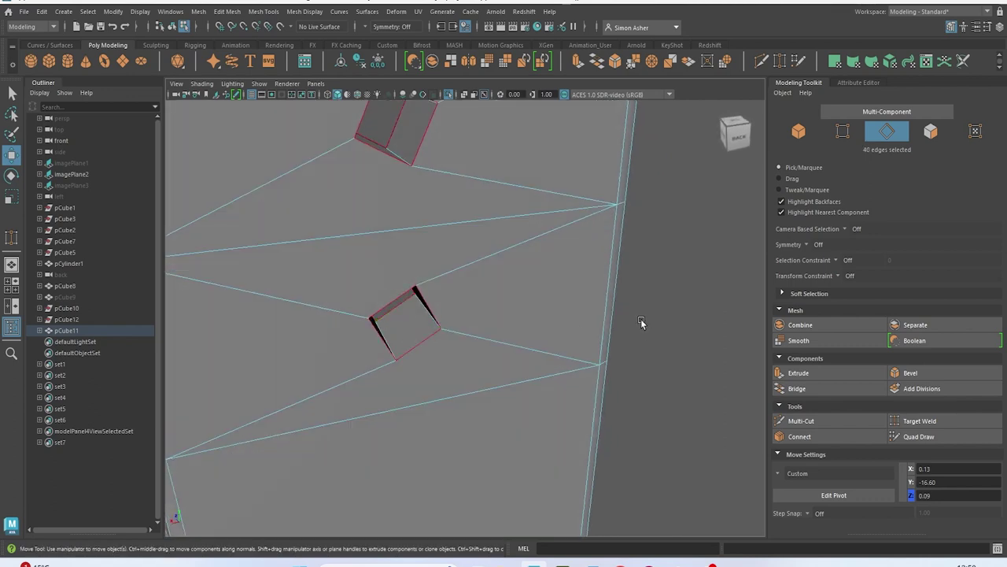
Try beveling the selected hole edges with a fraction of 0.09 and 2 segments, and return to object mode
{"action": "key", "text": "ctrl+b"}
{"action": "left_click_drag", "start_coordinate": [674, 200], "coordinate": [653, 197]}
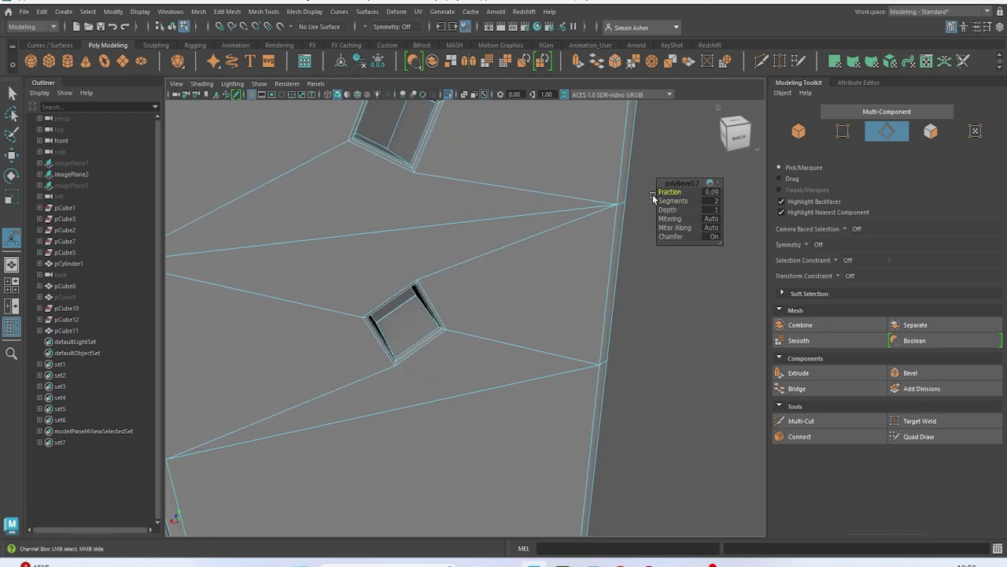
{"action": "scroll", "coordinate": [589, 199], "scroll_direction": "down", "scroll_amount": 10}
{"action": "right_click", "coordinate": [600, 139]}
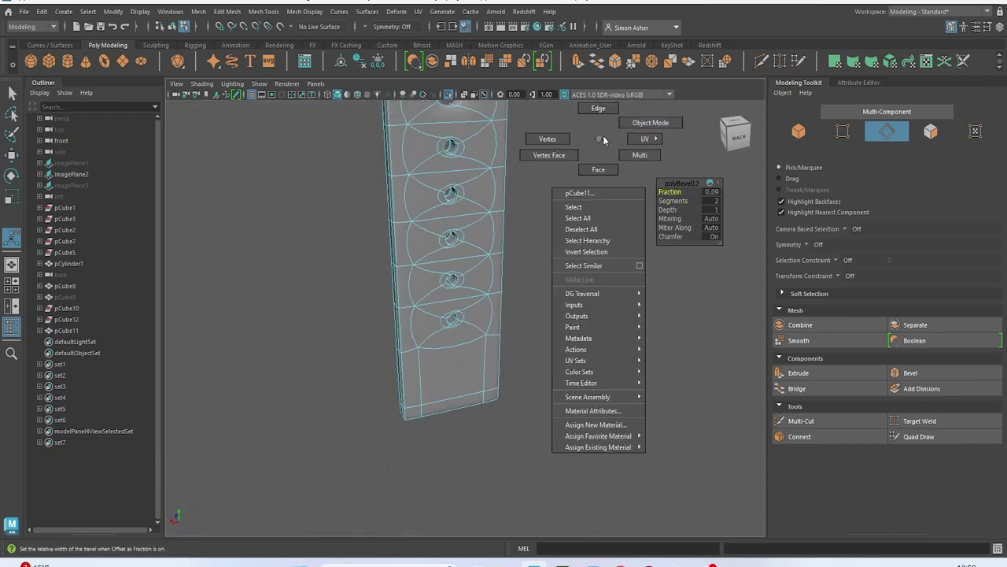
{"action": "right_click_drag", "start_coordinate": [600, 139], "coordinate": [630, 127]}
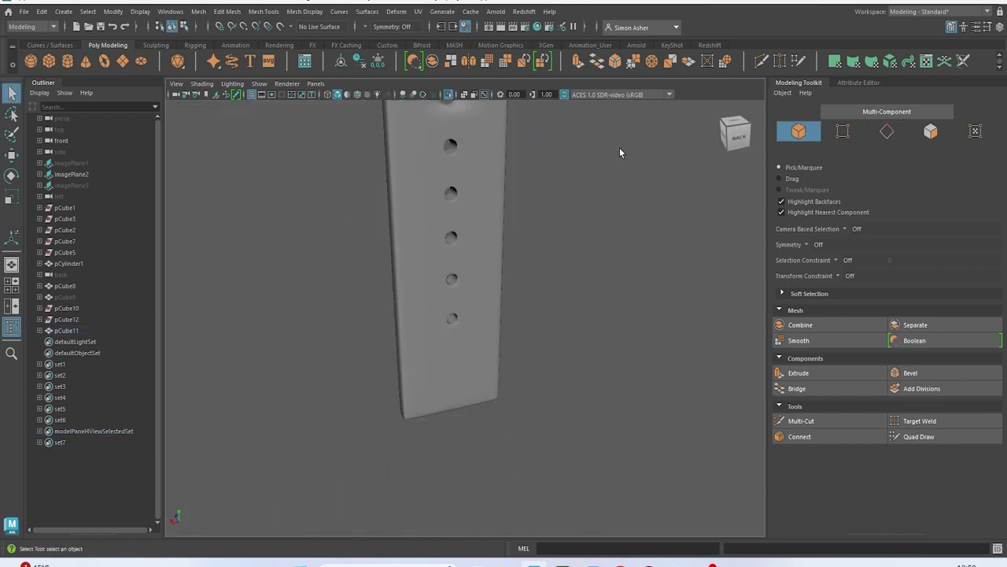
{"action": "left_click", "coordinate": [502, 267]}
Undo the bevel on the hole edges and restore the edge selection
{"action": "scroll", "coordinate": [473, 238], "scroll_direction": "up", "scroll_amount": 3}
{"action": "key", "text": "ctrl+z"}
{"action": "key", "text": "ctrl+z"}
{"action": "key", "text": "ctrl+z"}
{"action": "key", "text": "ctrl+z"}
{"action": "key", "text": "ctrl+z"}
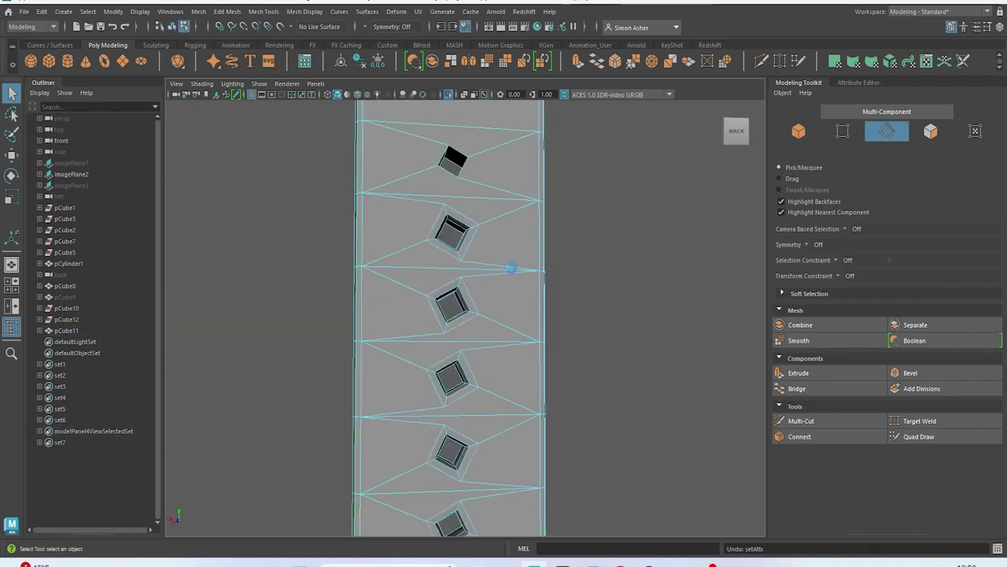
{"action": "key", "text": "ctrl+z"}
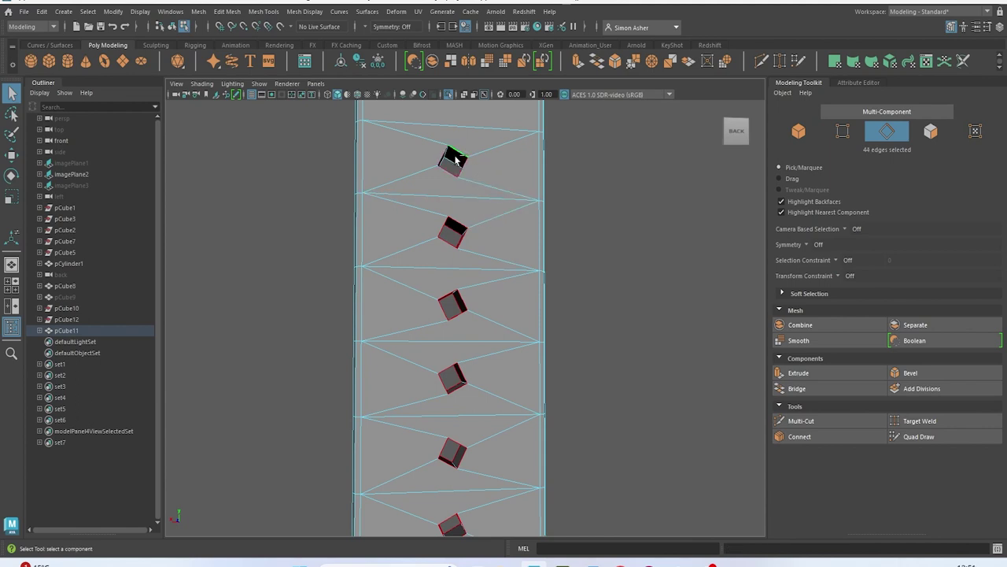
Bevel the border edges of all six holes with a fraction of 0.12 and 2 segments
{"action": "key", "text": "ctrl+b"}
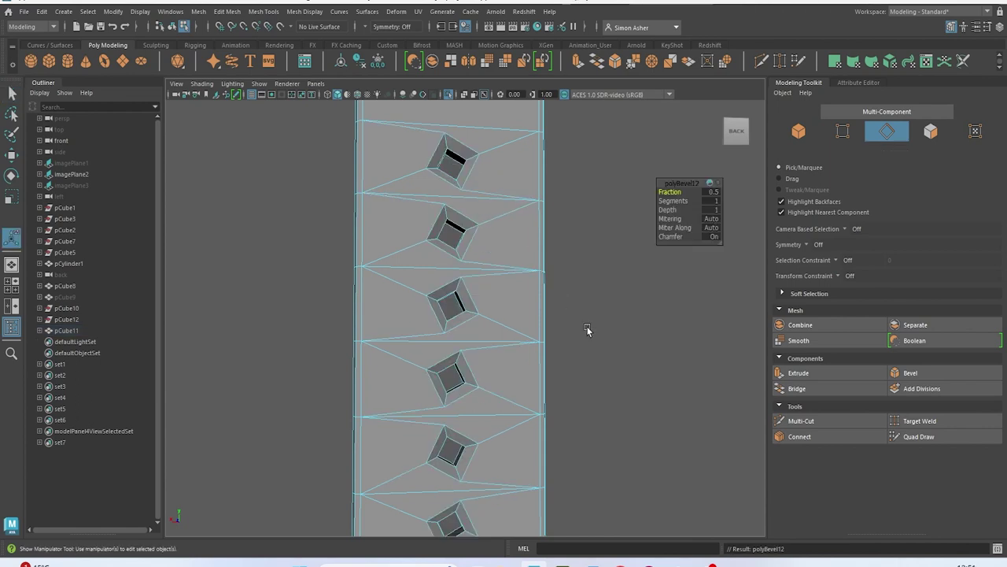
{"action": "scroll", "coordinate": [598, 230], "scroll_direction": "up", "scroll_amount": 2}
{"action": "left_click_drag", "start_coordinate": [665, 200], "coordinate": [650, 196]}
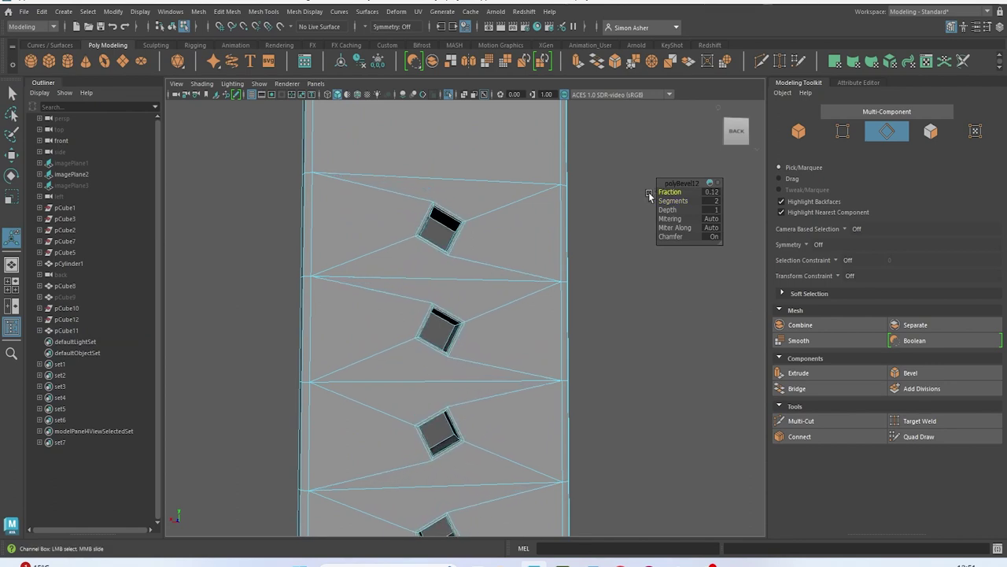
{"action": "scroll", "coordinate": [576, 227], "scroll_direction": "down", "scroll_amount": 3}
{"action": "right_click_drag", "start_coordinate": [586, 176], "coordinate": [637, 158]}
Exit the isolated view and turn off the smooth preview on the lower strap
{"action": "left_click_drag", "start_coordinate": [604, 171], "coordinate": [499, 251], "text": "alt"}
{"action": "key", "text": "ctrl+1"}
{"action": "middle_click_drag", "start_coordinate": [507, 257], "coordinate": [510, 270], "text": "alt"}
{"action": "left_click_drag", "start_coordinate": [510, 276], "coordinate": [491, 318], "text": "alt"}
{"action": "left_click", "coordinate": [449, 177]}
{"action": "key", "text": "1"}
Insert an edge loop across the lower strap at 50% between the last hole's section and the strap end
{"action": "scroll", "coordinate": [451, 212], "scroll_direction": "up", "scroll_amount": 2}
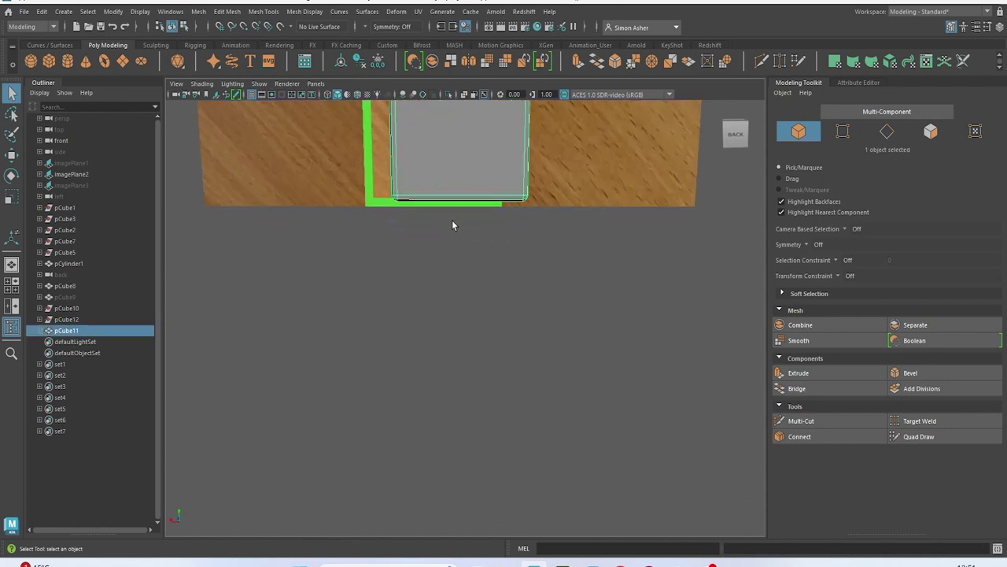
{"action": "middle_click_drag", "start_coordinate": [452, 220], "coordinate": [445, 276], "text": "alt"}
{"action": "left_click", "coordinate": [844, 421]}
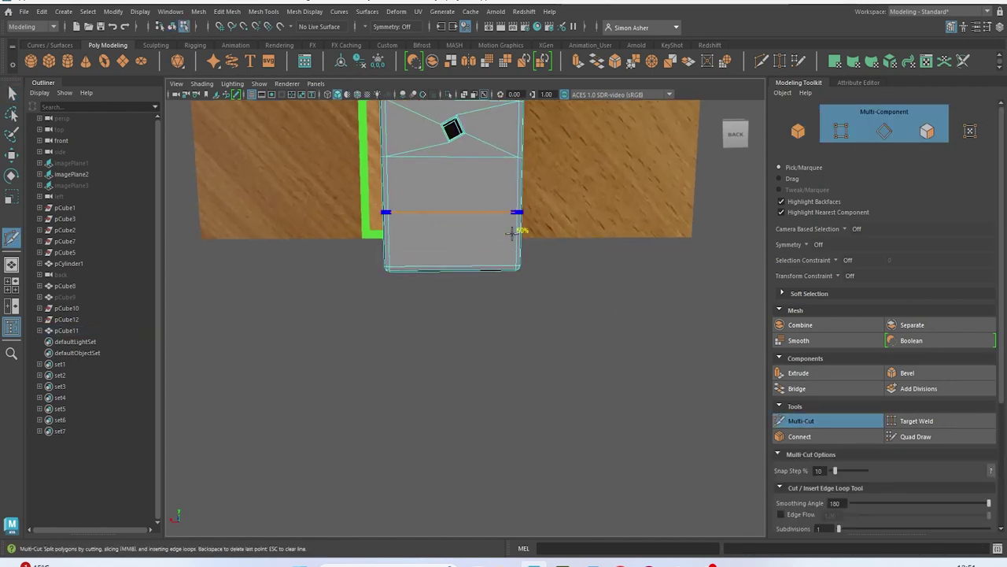
Scale the lower strap's end vertices inward along X to taper the tip, and return to object mode
{"action": "right_click_drag", "start_coordinate": [445, 240], "coordinate": [383, 238]}
{"action": "left_click_drag", "start_coordinate": [383, 238], "coordinate": [393, 261], "text": "alt"}
{"action": "key", "text": "q"}
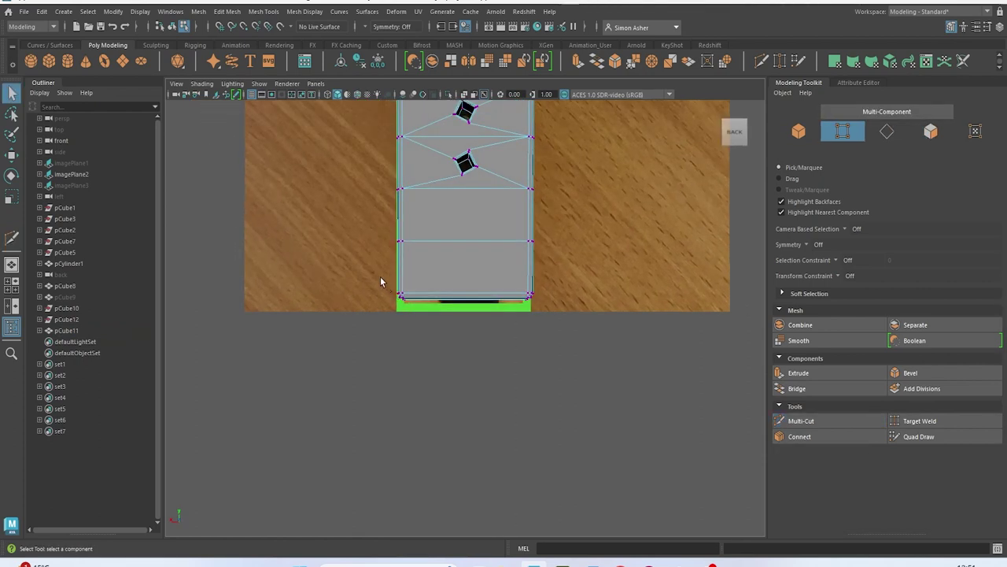
{"action": "left_click_drag", "start_coordinate": [564, 346], "coordinate": [573, 344]}
{"action": "key", "text": "r"}
{"action": "left_click_drag", "start_coordinate": [444, 300], "coordinate": [450, 300]}
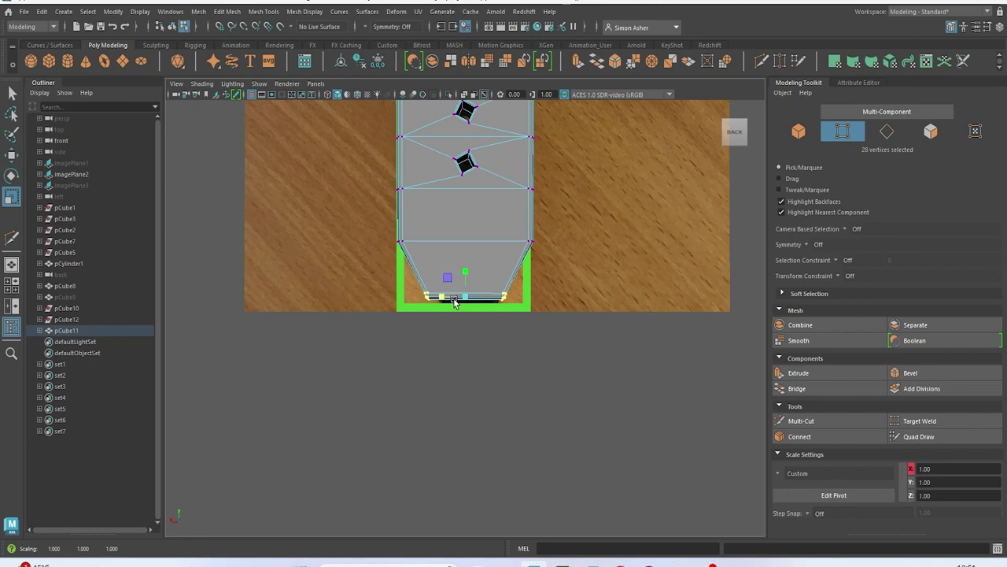
{"action": "scroll", "coordinate": [454, 302], "scroll_direction": "down", "scroll_amount": 5}
{"action": "key", "text": "F8"}
Check the tapered strap against the reference photo and save the scene
{"action": "left_click_drag", "start_coordinate": [670, 202], "coordinate": [573, 181], "text": "alt"}
{"action": "middle_click_drag", "start_coordinate": [572, 182], "coordinate": [569, 358], "text": "alt"}
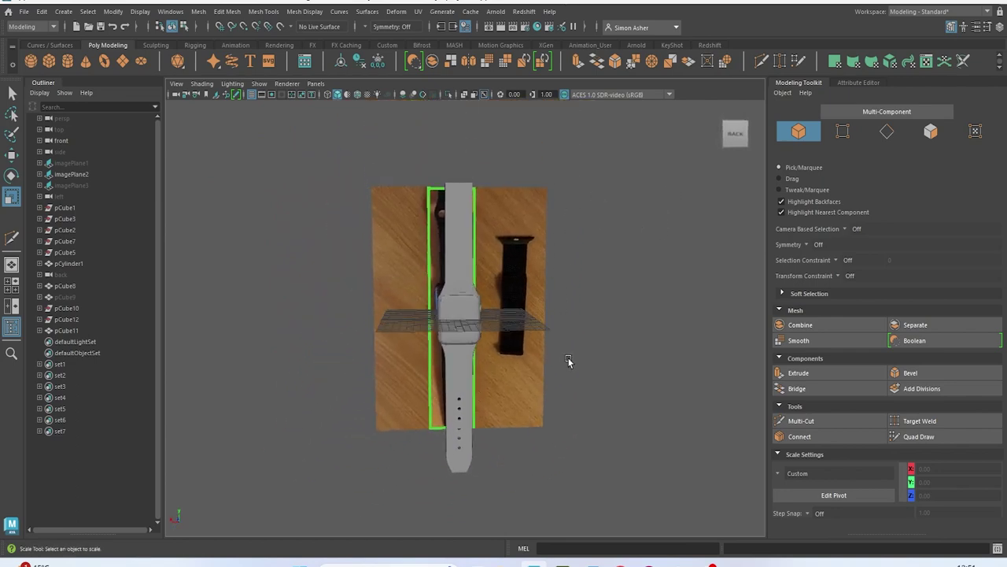
{"action": "scroll", "coordinate": [499, 288], "scroll_direction": "up", "scroll_amount": 4}
{"action": "scroll", "coordinate": [499, 308], "scroll_direction": "down", "scroll_amount": 3}
{"action": "left_click_drag", "start_coordinate": [499, 308], "coordinate": [280, 149], "text": "alt"}
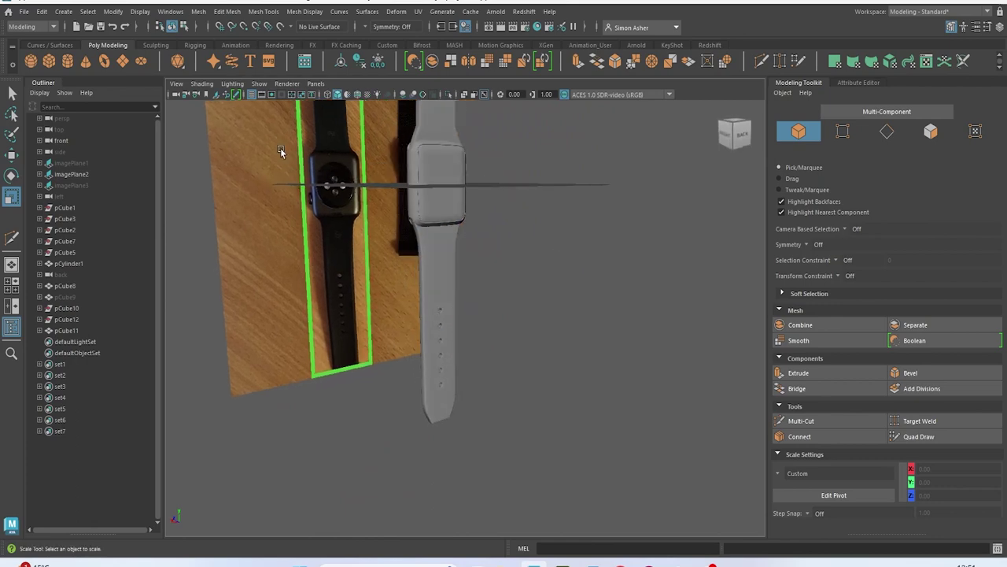
{"action": "left_click", "coordinate": [24, 12]}
{"action": "left_click", "coordinate": [55, 61]}
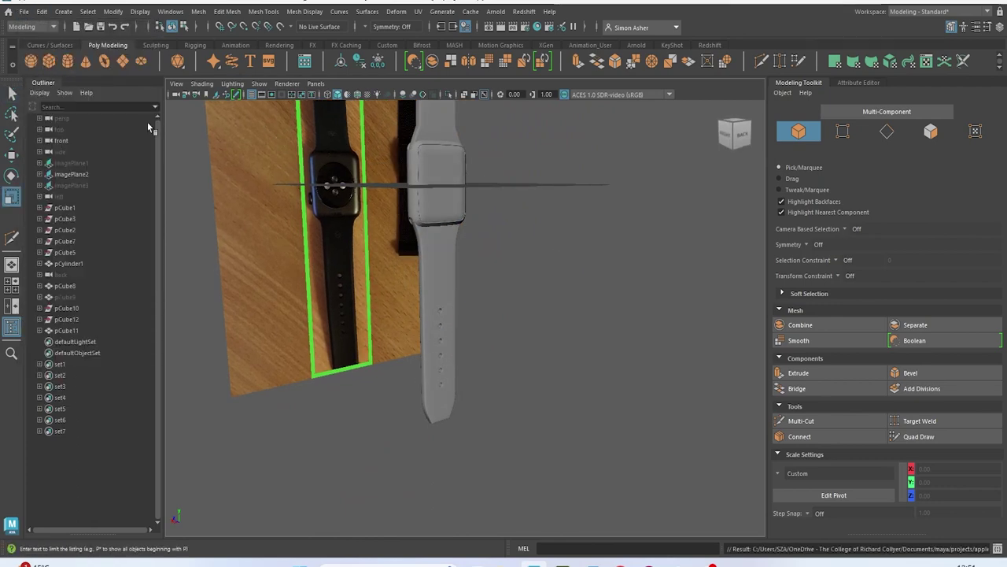
Compare the upper strap's end with the buckle cut-out in the reference photo and save the scene
{"action": "left_click", "coordinate": [441, 282]}
{"action": "scroll", "coordinate": [470, 166], "scroll_direction": "down", "scroll_amount": 3}
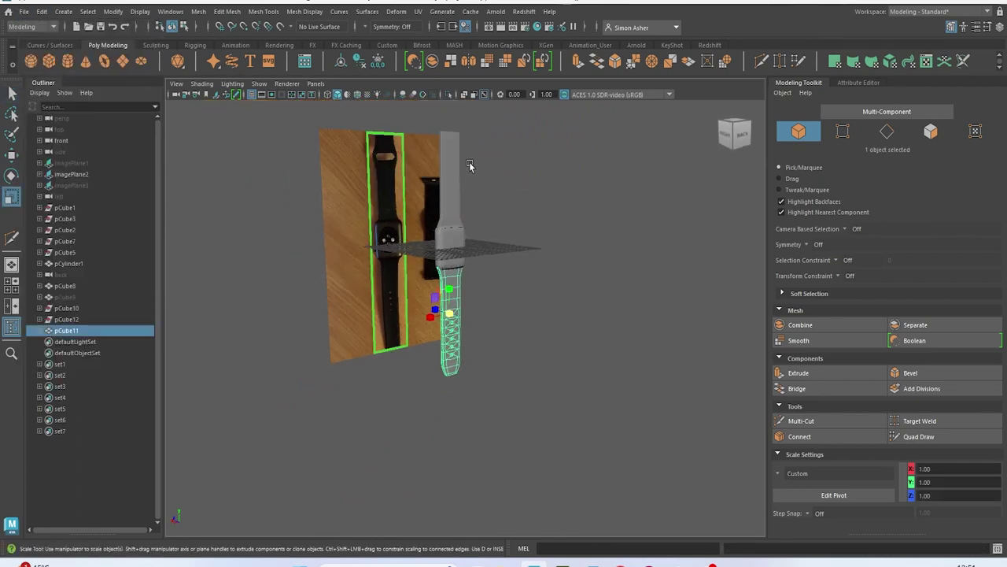
{"action": "middle_click_drag", "start_coordinate": [470, 166], "coordinate": [463, 315], "text": "alt"}
{"action": "scroll", "coordinate": [462, 315], "scroll_direction": "up", "scroll_amount": 5}
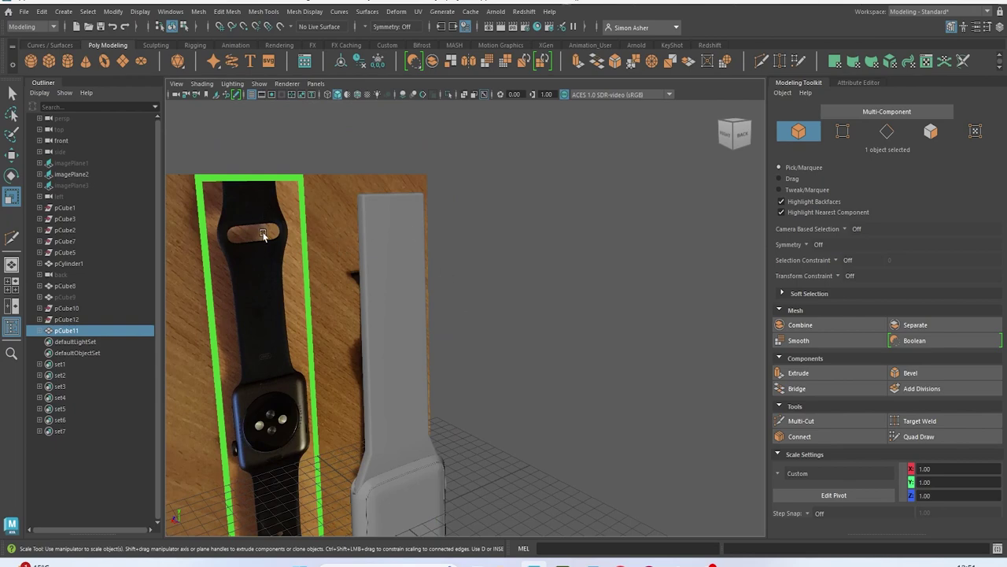
{"action": "left_click", "coordinate": [394, 233]}
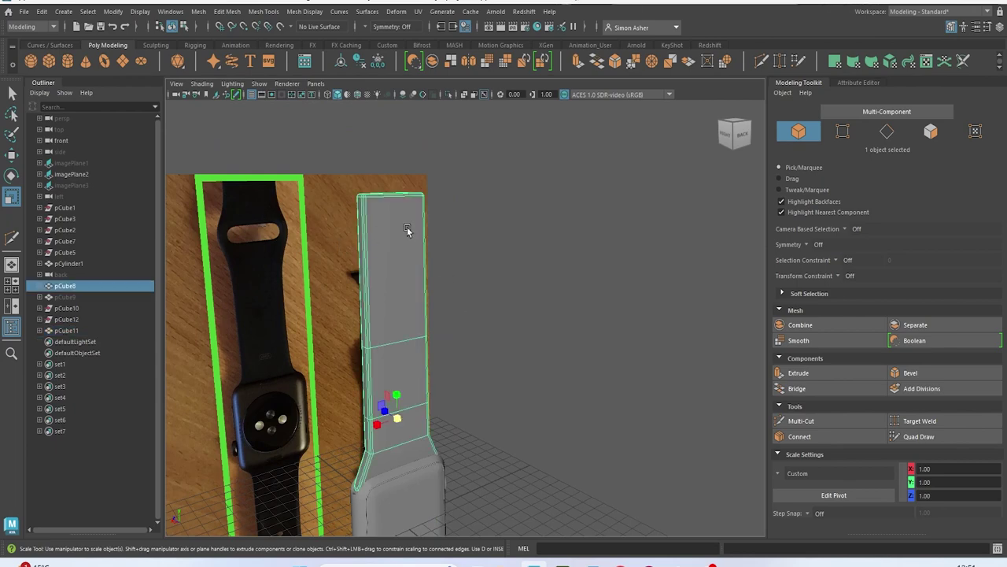
{"action": "left_click_drag", "start_coordinate": [406, 227], "coordinate": [428, 253], "text": "alt"}
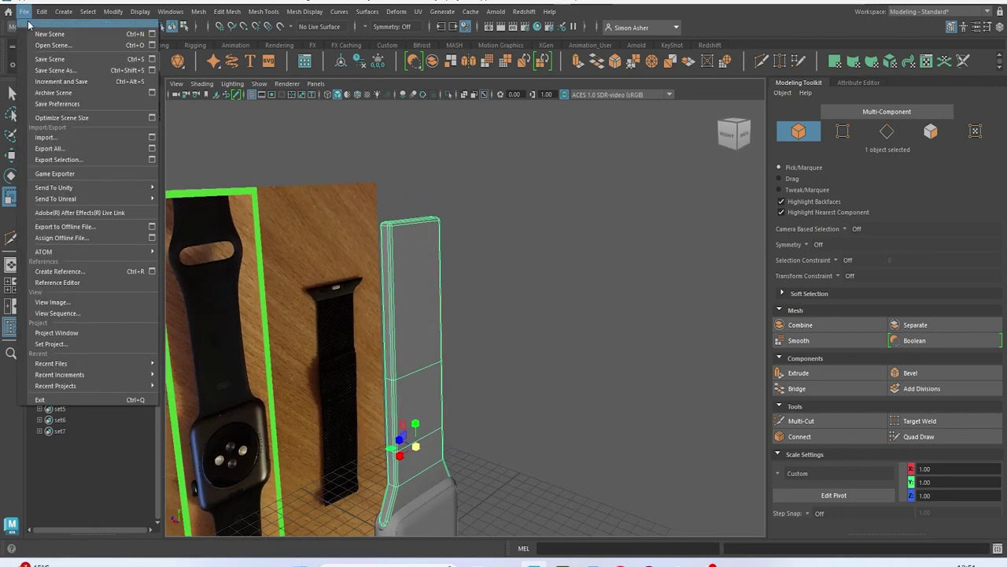
{"action": "left_click", "coordinate": [49, 59]}
Isolate the upper strap and insert an edge loop around it just below its top end
{"action": "right_click_drag", "start_coordinate": [433, 168], "coordinate": [451, 157]}
{"action": "left_click", "coordinate": [451, 158]}
{"action": "left_click", "coordinate": [414, 252]}
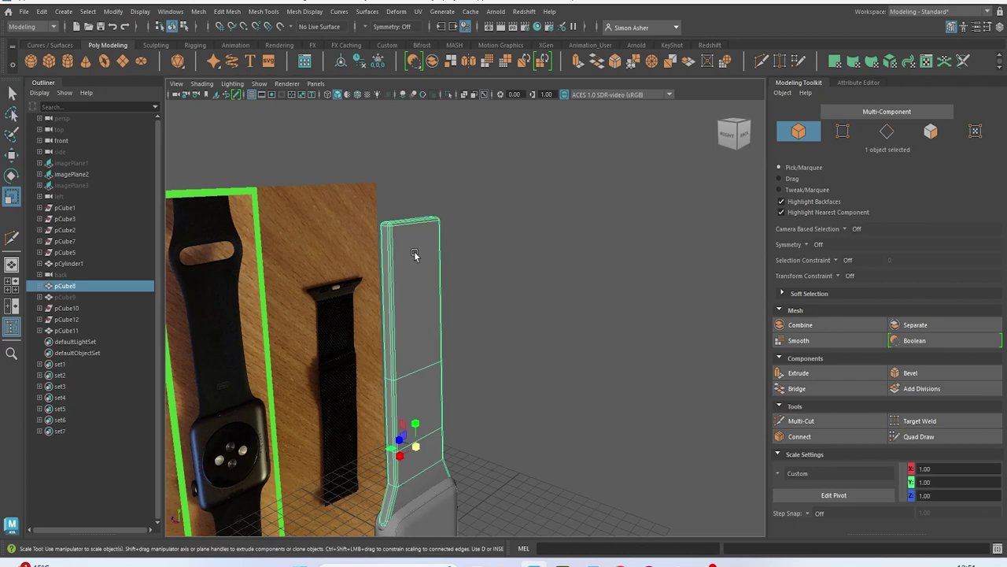
{"action": "key", "text": "ctrl+1"}
{"action": "left_click_drag", "start_coordinate": [414, 253], "coordinate": [754, 359], "text": "alt"}
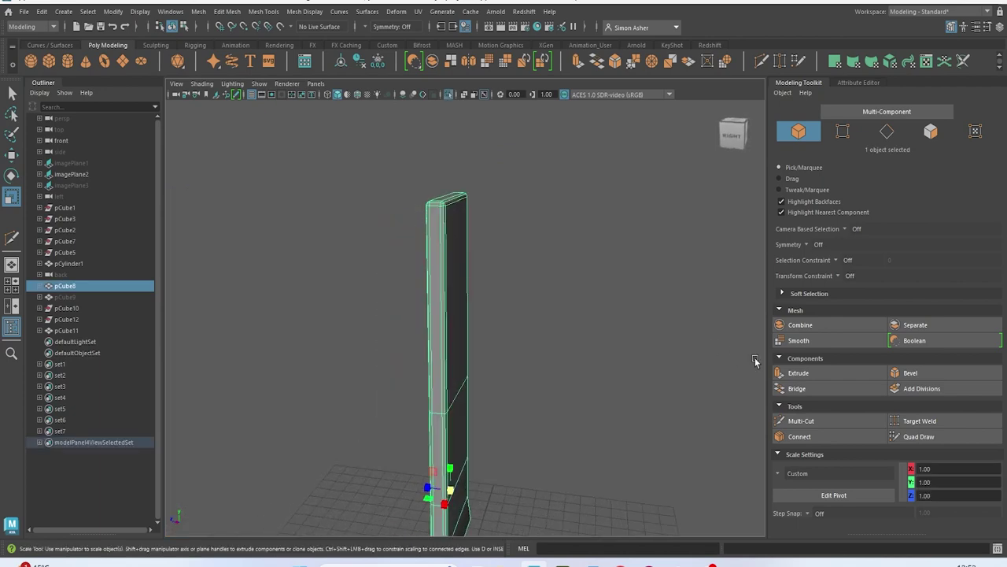
{"action": "left_click", "coordinate": [833, 421]}
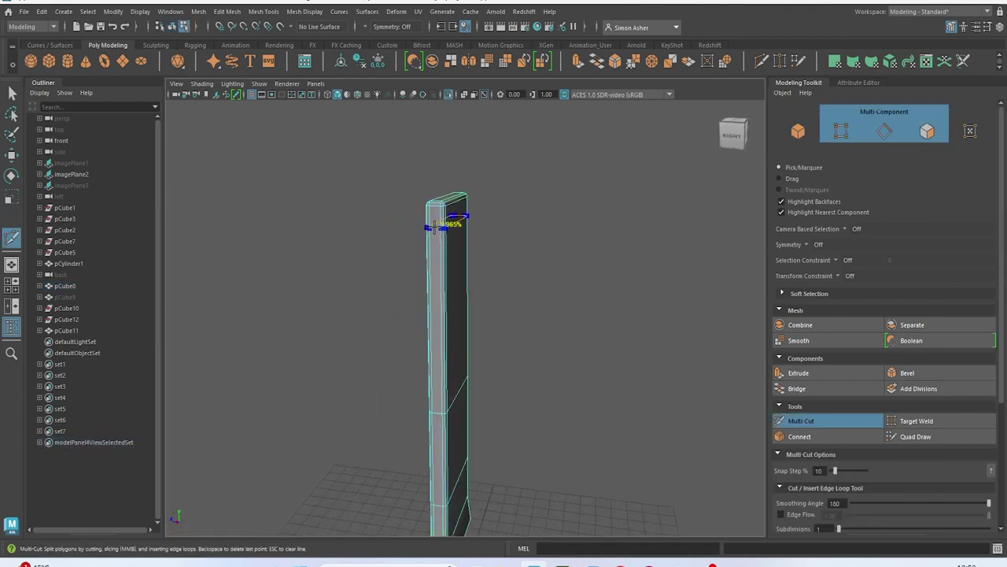
{"action": "left_click", "coordinate": [435, 230], "text": "ctrl"}
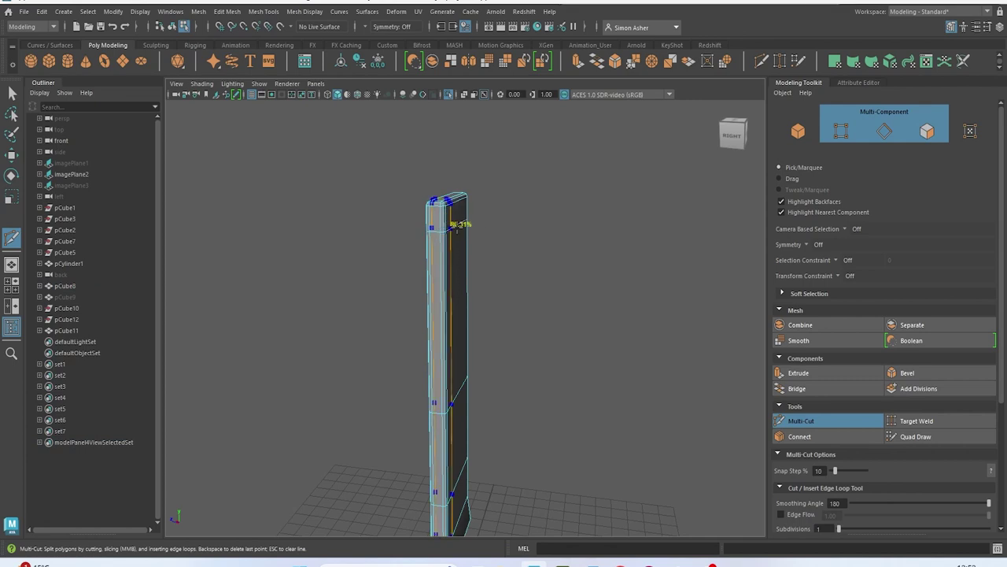
Extrude the two narrow side faces above the new edge loop with an offset of 0.07
{"action": "scroll", "coordinate": [449, 212], "scroll_direction": "up", "scroll_amount": 4}
{"action": "middle_click_drag", "start_coordinate": [462, 210], "coordinate": [463, 270], "text": "alt"}
{"action": "key", "text": "w"}
{"action": "right_click_drag", "start_coordinate": [418, 171], "coordinate": [413, 198]}
{"action": "left_click", "coordinate": [407, 193]}
{"action": "left_click_drag", "start_coordinate": [484, 217], "coordinate": [339, 184], "text": "alt"}
{"action": "left_click", "coordinate": [345, 158], "text": "shift"}
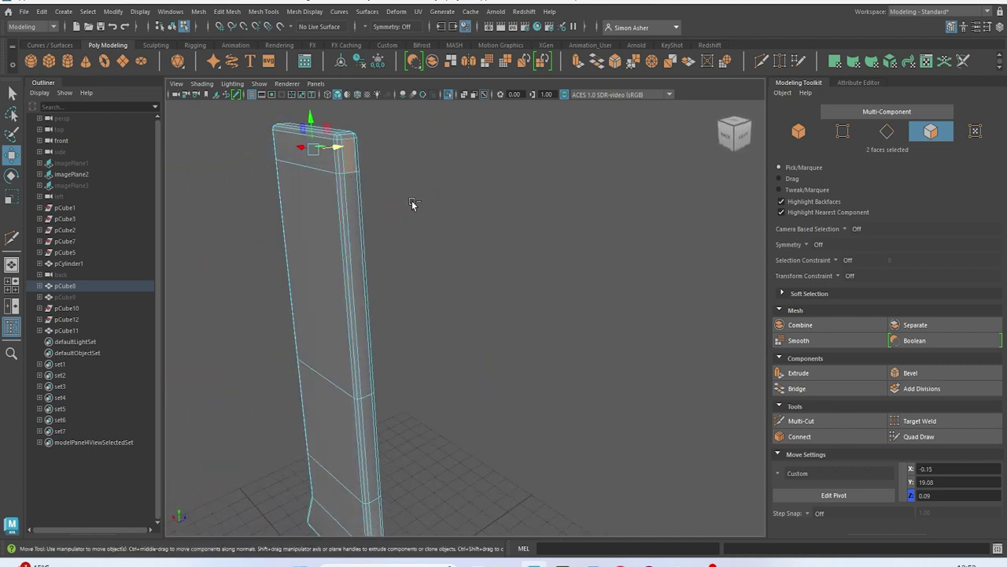
{"action": "key", "text": "ctrl+e"}
{"action": "middle_click_drag", "start_coordinate": [402, 164], "coordinate": [427, 207], "text": "alt"}
{"action": "scroll", "coordinate": [428, 209], "scroll_direction": "up", "scroll_amount": 4}
{"action": "middle_click_drag", "start_coordinate": [525, 212], "coordinate": [574, 280], "text": "alt"}
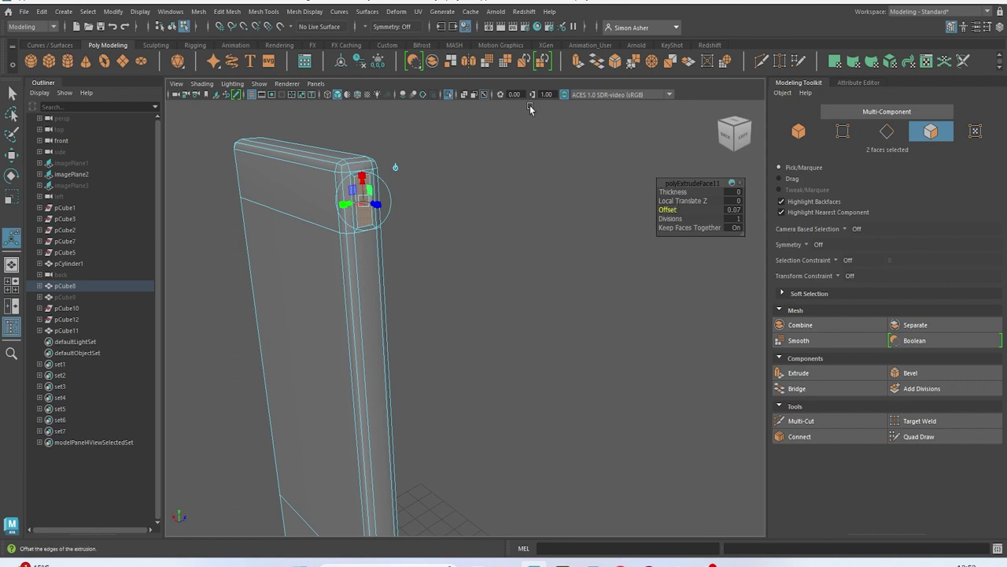
Circularize the two inset side faces with a radial offset of -0.25 and delete them to open holes
{"action": "left_click", "coordinate": [226, 13]}
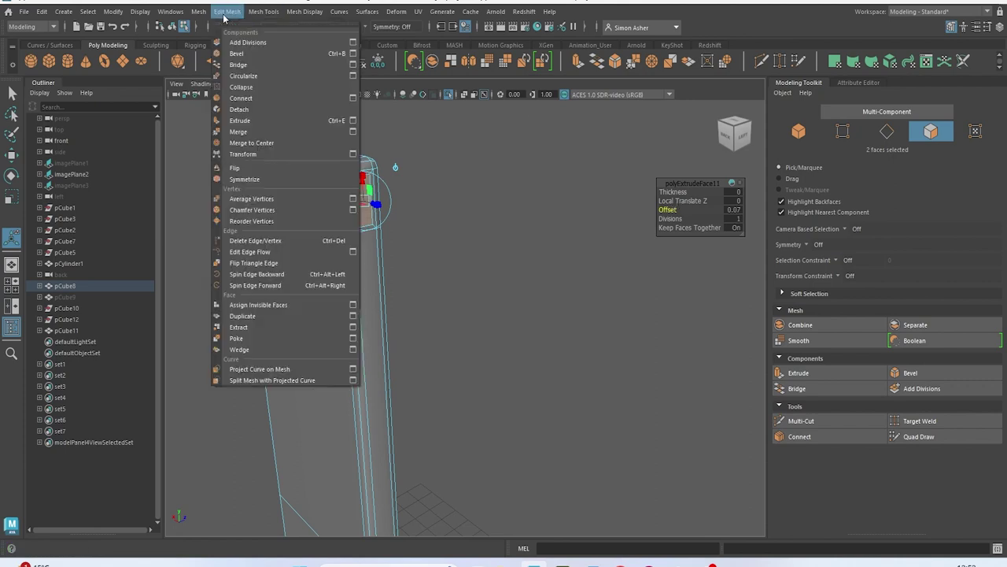
{"action": "left_click", "coordinate": [283, 75]}
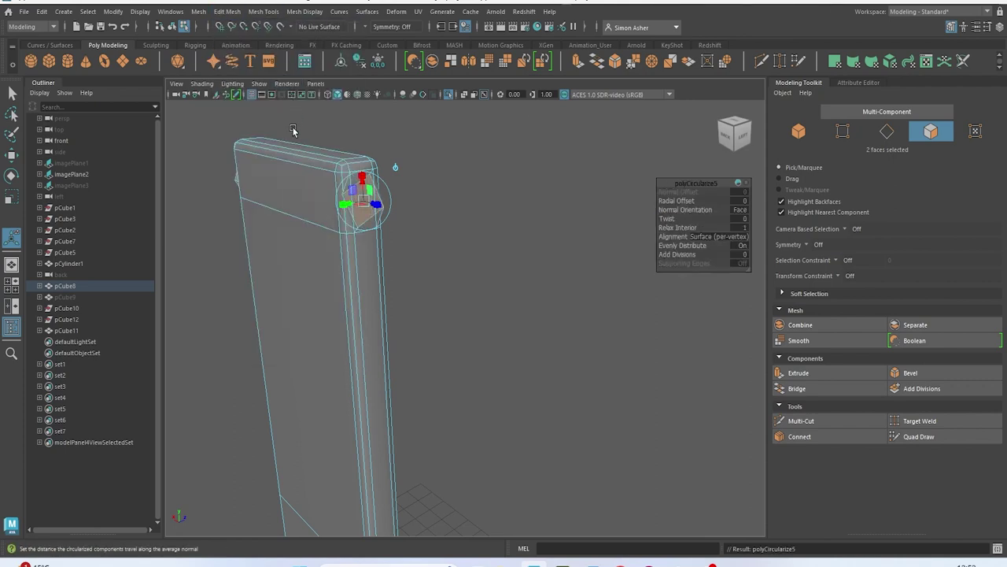
{"action": "left_click_drag", "start_coordinate": [335, 160], "coordinate": [687, 201], "text": "alt"}
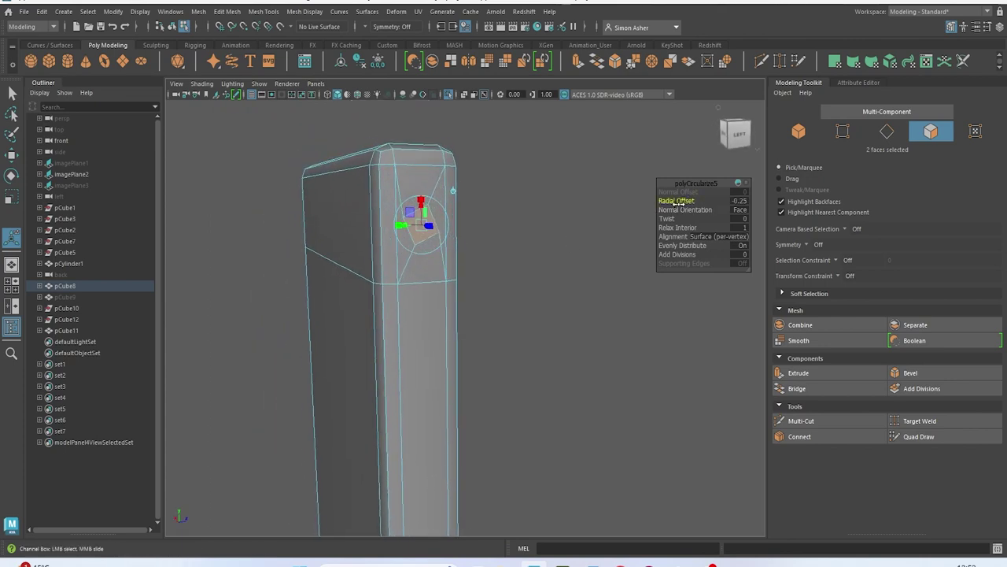
{"action": "key", "text": "Delete"}
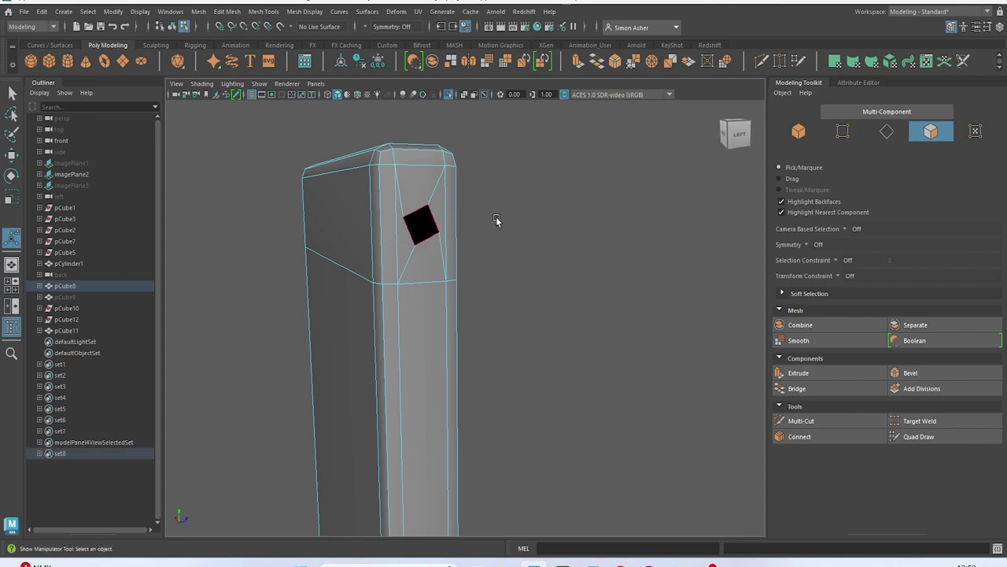
Select one side hole's border edges and try to extrude them across the strap's width
{"action": "right_click_drag", "start_coordinate": [415, 198], "coordinate": [414, 164]}
{"action": "left_click_drag", "start_coordinate": [441, 218], "coordinate": [372, 252], "text": "alt"}
{"action": "key", "text": "w"}
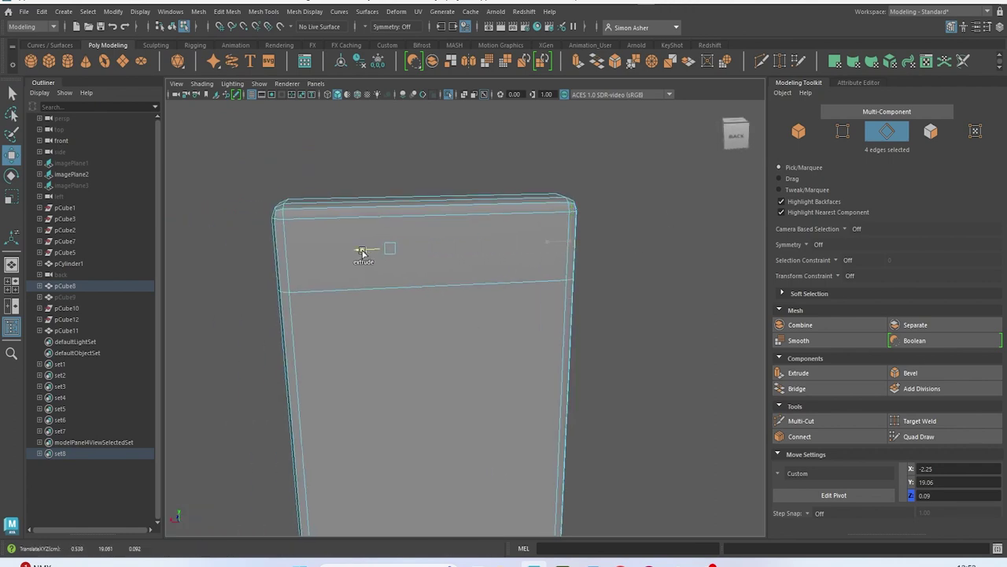
{"action": "left_click_drag", "start_coordinate": [290, 253], "coordinate": [292, 254], "text": "shift"}
{"action": "mouse_move", "coordinate": [292, 253]}
{"action": "left_mouse_down", "text": "alt"}
{"action": "mouse_move", "coordinate": [353, 245]}
{"action": "mouse_move", "coordinate": [392, 257]}
{"action": "mouse_move", "coordinate": [306, 255]}
{"action": "mouse_move", "coordinate": [255, 268]}
{"action": "mouse_move", "coordinate": [270, 279]}
{"action": "mouse_move", "coordinate": [283, 266]}
{"action": "mouse_move", "coordinate": [244, 270]}
{"action": "mouse_move", "coordinate": [322, 237]}
{"action": "mouse_move", "coordinate": [284, 259]}
{"action": "mouse_move", "coordinate": [54, 257]}
{"action": "mouse_move", "coordinate": [232, 270]}
{"action": "mouse_move", "coordinate": [303, 253]}
{"action": "left_mouse_up", "text": "alt"}
{"action": "scroll", "coordinate": [391, 255], "scroll_direction": "up", "scroll_amount": 3}
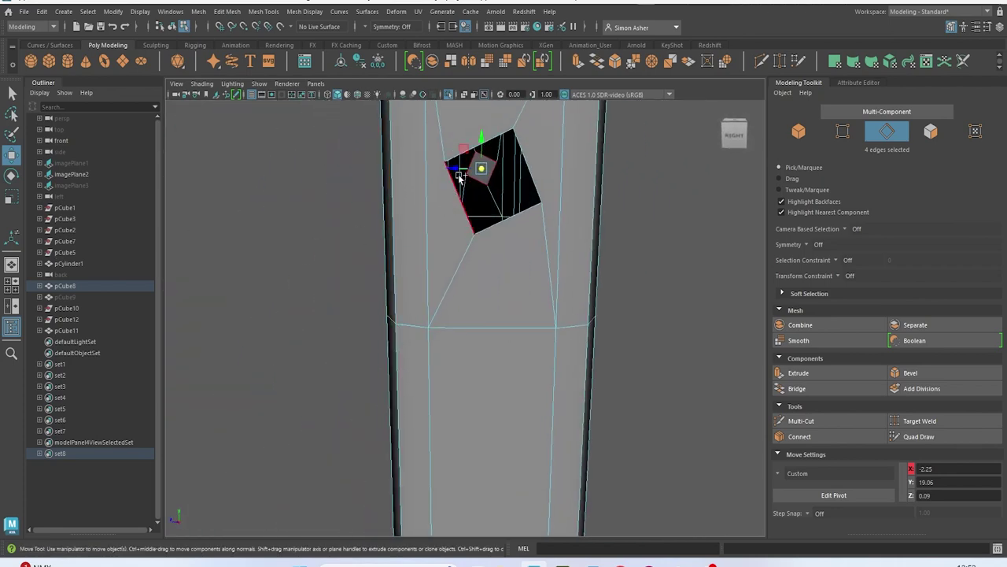
Add the opposite hole's border edges to the selection and bridge the two loops with 0 divisions
{"action": "double_click", "coordinate": [495, 140], "text": "shift"}
{"action": "scroll", "coordinate": [589, 189], "scroll_direction": "down", "scroll_amount": 5}
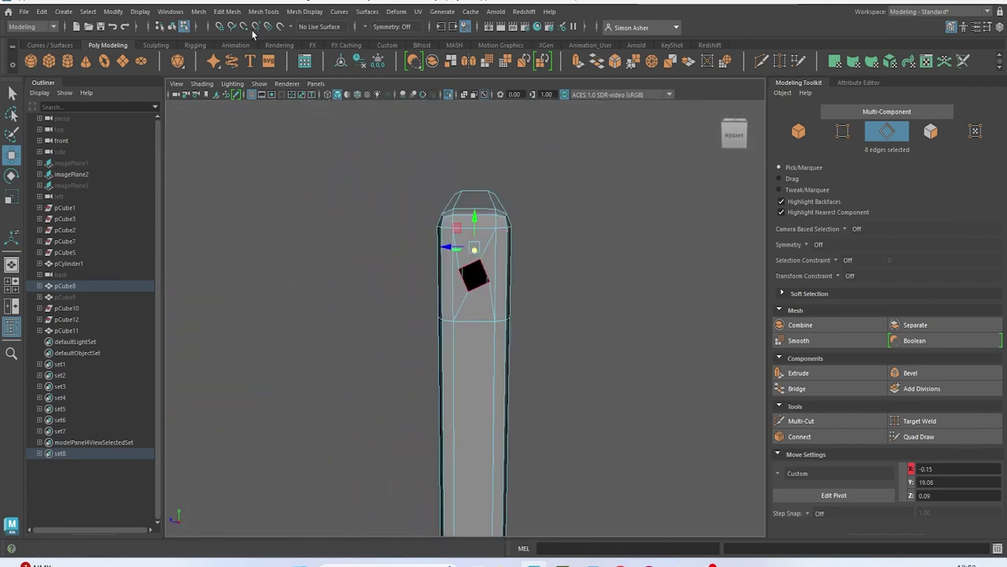
{"action": "left_click", "coordinate": [227, 11]}
{"action": "left_click", "coordinate": [248, 61]}
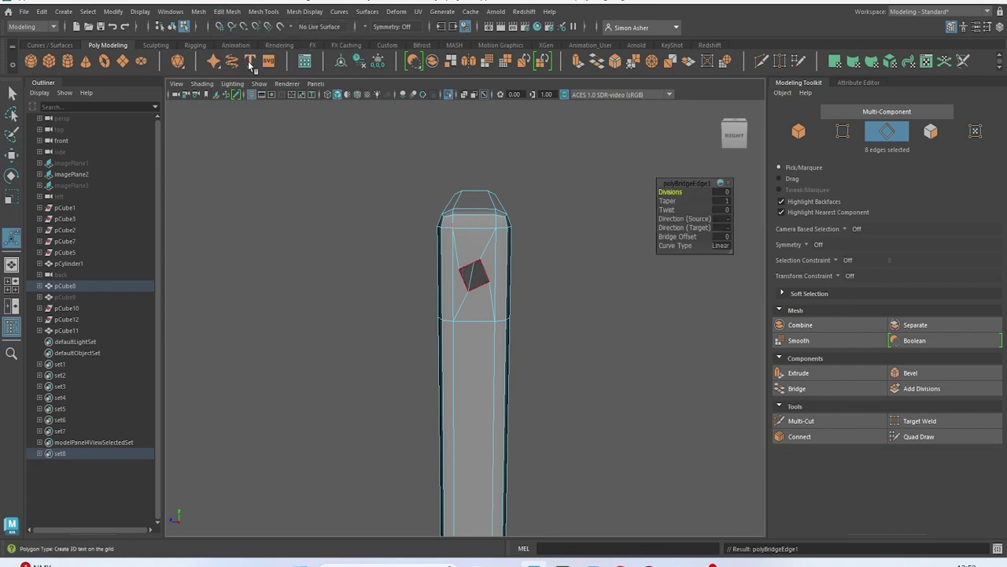
{"action": "scroll", "coordinate": [433, 211], "scroll_direction": "up", "scroll_amount": 3}
{"action": "left_click_drag", "start_coordinate": [433, 211], "coordinate": [205, 216], "text": "alt"}
Bevel both hole borders with a fraction of 0.11 and 2 segments, and turn on the smooth preview
{"action": "right_click_drag", "start_coordinate": [599, 143], "coordinate": [599, 128]}
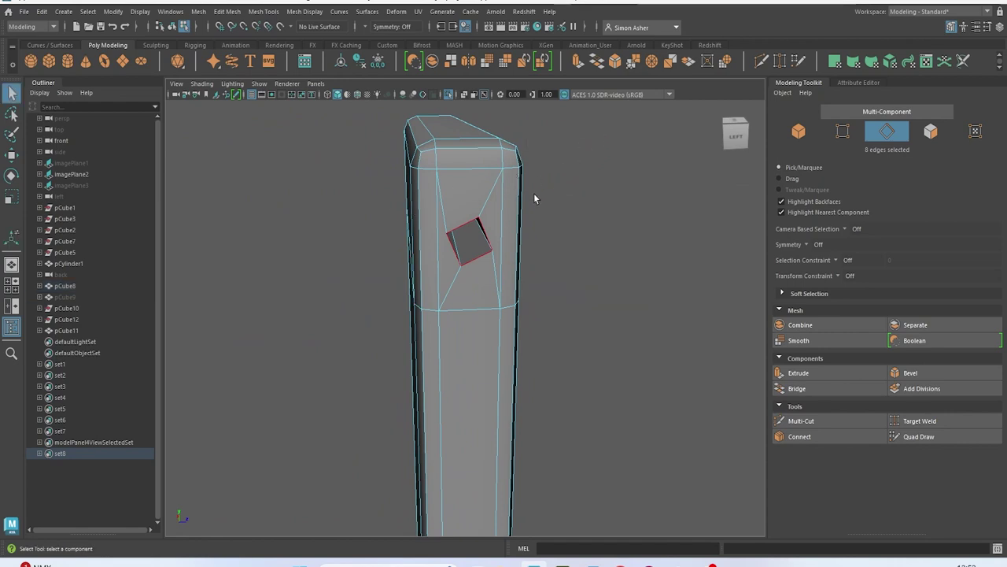
{"action": "key", "text": "ctrl+b"}
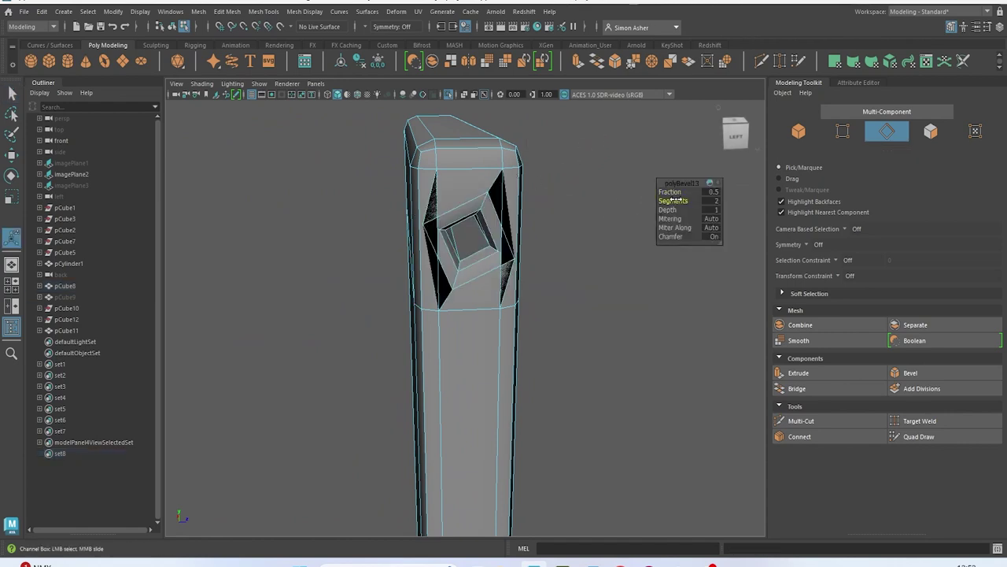
{"action": "left_click_drag", "start_coordinate": [673, 190], "coordinate": [652, 190]}
{"action": "key", "text": "3"}
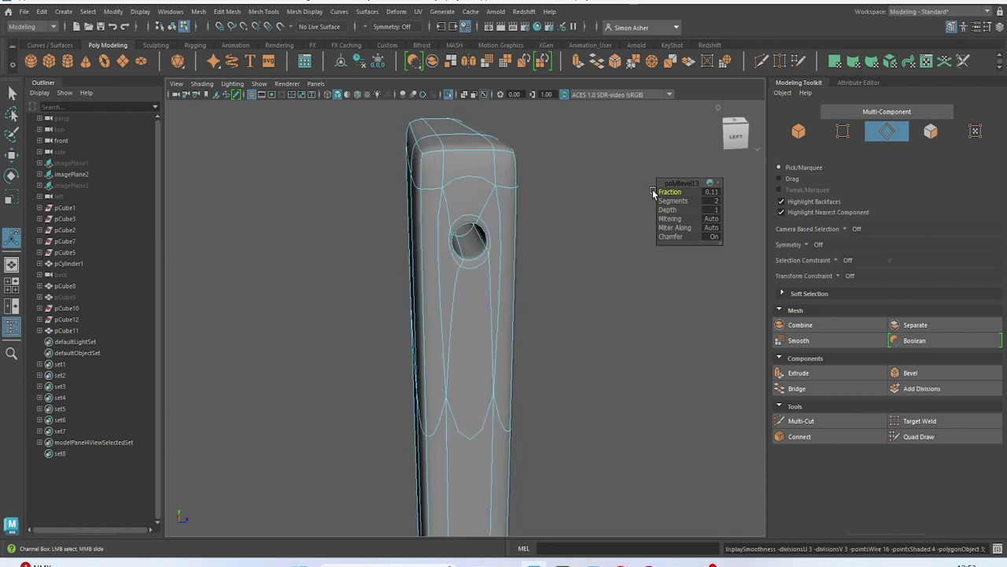
Return to object mode, inspect the hole through the upper strap and exit the isolated view
{"action": "right_click_drag", "start_coordinate": [585, 162], "coordinate": [605, 152]}
{"action": "left_click", "coordinate": [605, 152]}
{"action": "left_click_drag", "start_coordinate": [605, 152], "coordinate": [767, 161], "text": "alt"}
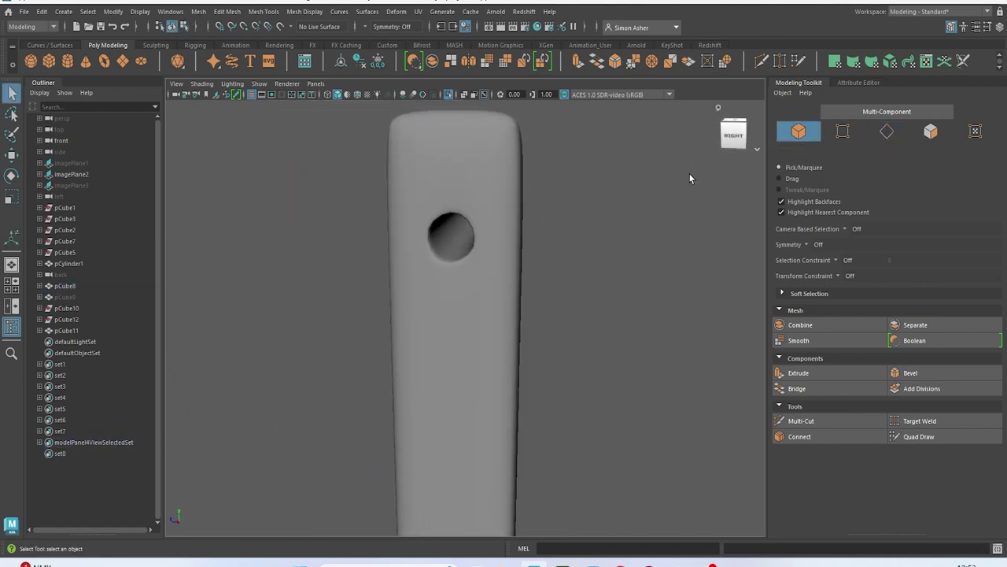
{"action": "left_click_drag", "start_coordinate": [483, 214], "coordinate": [277, 210], "text": "alt"}
{"action": "scroll", "coordinate": [276, 212], "scroll_direction": "down", "scroll_amount": 5}
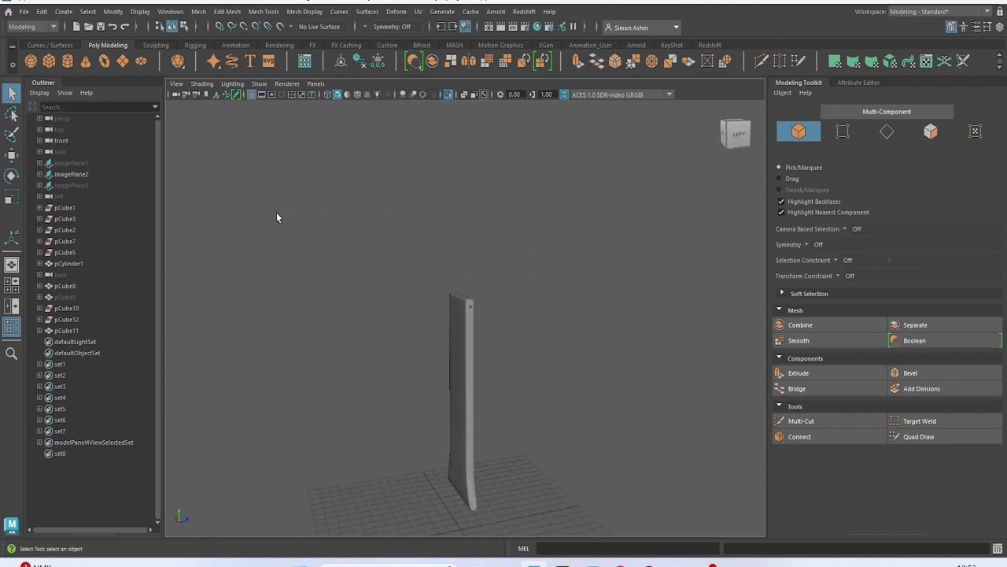
{"action": "middle_click_drag", "start_coordinate": [455, 304], "coordinate": [463, 199], "text": "alt"}
{"action": "key", "text": "ctrl+1"}
{"action": "left_click_drag", "start_coordinate": [499, 232], "coordinate": [465, 217], "text": "alt"}
{"action": "scroll", "coordinate": [465, 217], "scroll_direction": "up", "scroll_amount": 3}
{"action": "middle_click_drag", "start_coordinate": [466, 218], "coordinate": [463, 256], "text": "alt"}
{"action": "scroll", "coordinate": [463, 257], "scroll_direction": "up", "scroll_amount": 4}
{"action": "middle_click_drag", "start_coordinate": [476, 126], "coordinate": [453, 211], "text": "alt"}
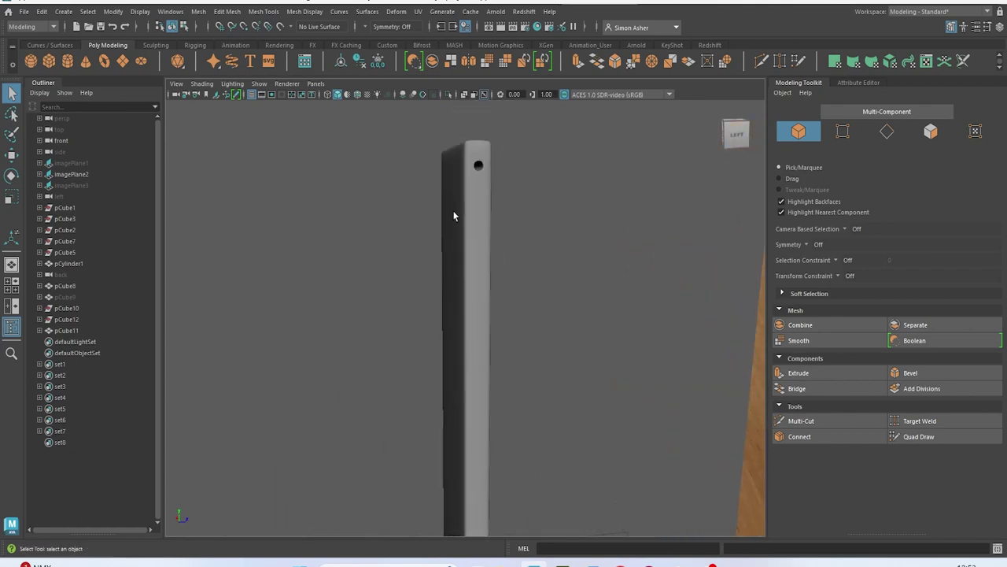
{"action": "left_click", "coordinate": [53, 60]}
{"action": "scroll", "coordinate": [253, 215], "scroll_direction": "down", "scroll_amount": 4}
{"action": "left_click_drag", "start_coordinate": [252, 214], "coordinate": [526, 334], "text": "alt"}
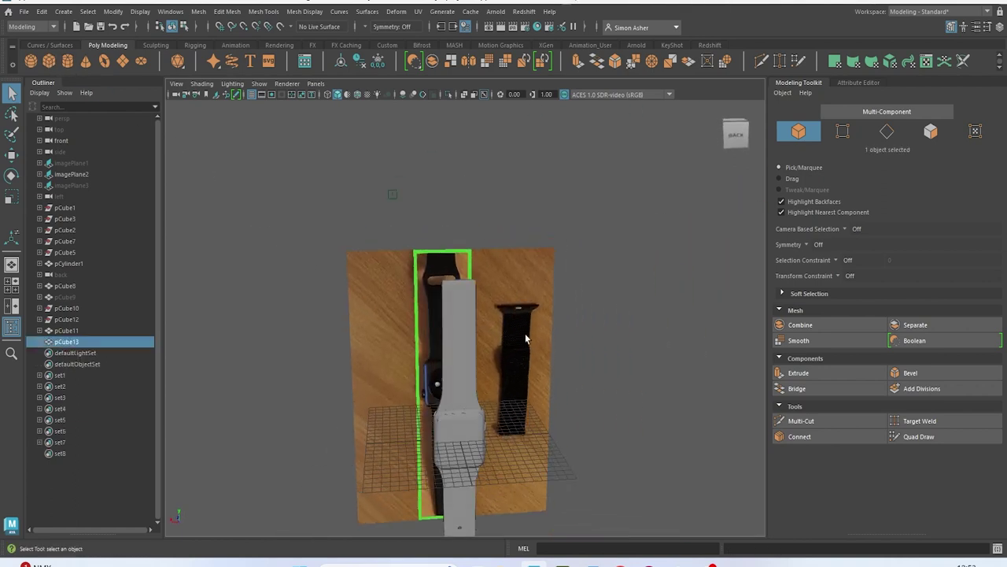
{"action": "key", "text": "w"}
{"action": "left_click_drag", "start_coordinate": [462, 408], "coordinate": [429, 251]}
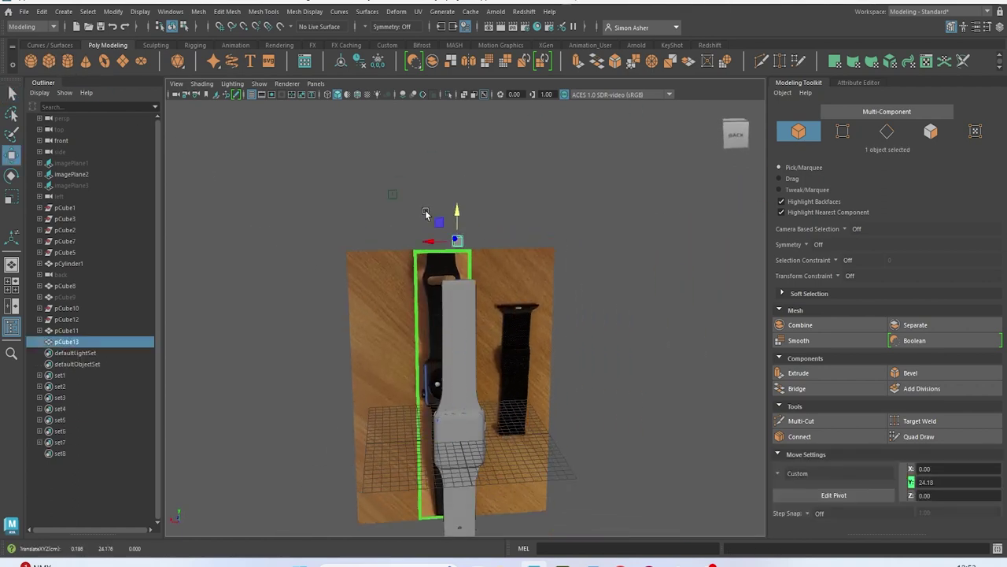
{"action": "key", "text": "e"}
{"action": "scroll", "coordinate": [426, 212], "scroll_direction": "up", "scroll_amount": 6}
{"action": "middle_click_drag", "start_coordinate": [427, 205], "coordinate": [438, 297], "text": "alt"}
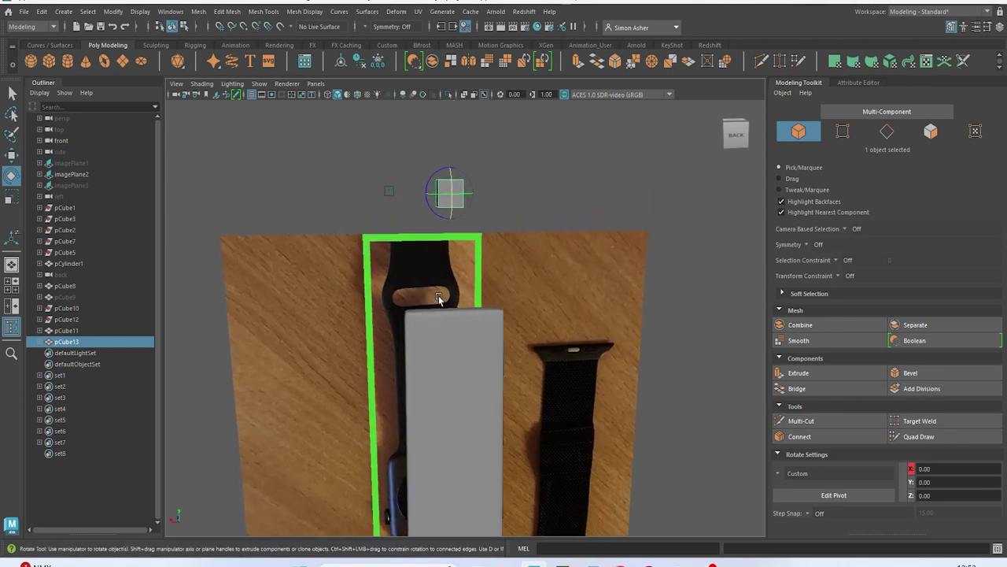
{"action": "key", "text": "Delete"}
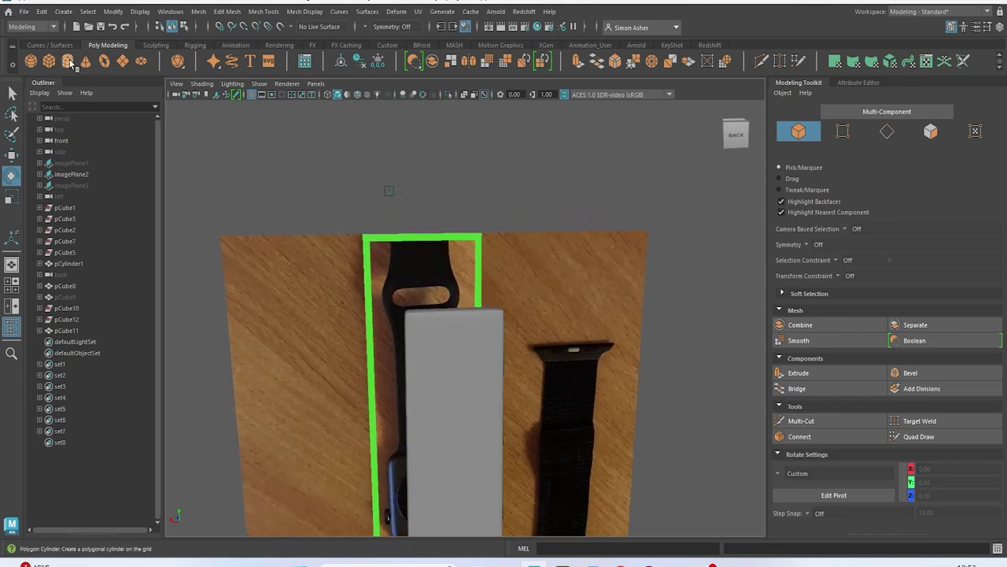
Create a polygon cylinder and raise it along Y to about 24.34, above the upper strap
{"action": "scroll", "coordinate": [250, 194], "scroll_direction": "down", "scroll_amount": 6}
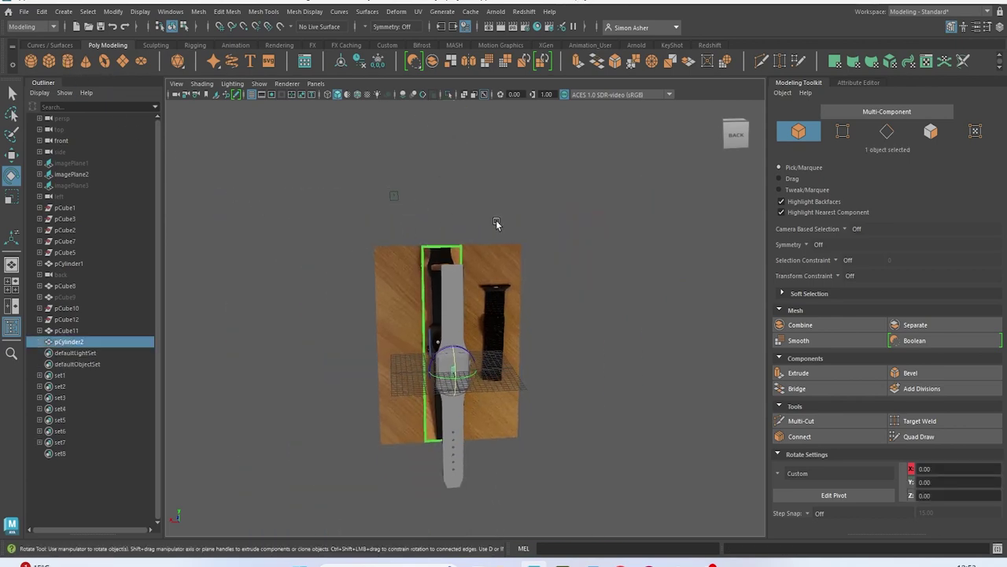
{"action": "scroll", "coordinate": [472, 370], "scroll_direction": "up", "scroll_amount": 1}
{"action": "scroll", "coordinate": [468, 389], "scroll_direction": "up", "scroll_amount": 2}
{"action": "key", "text": "w"}
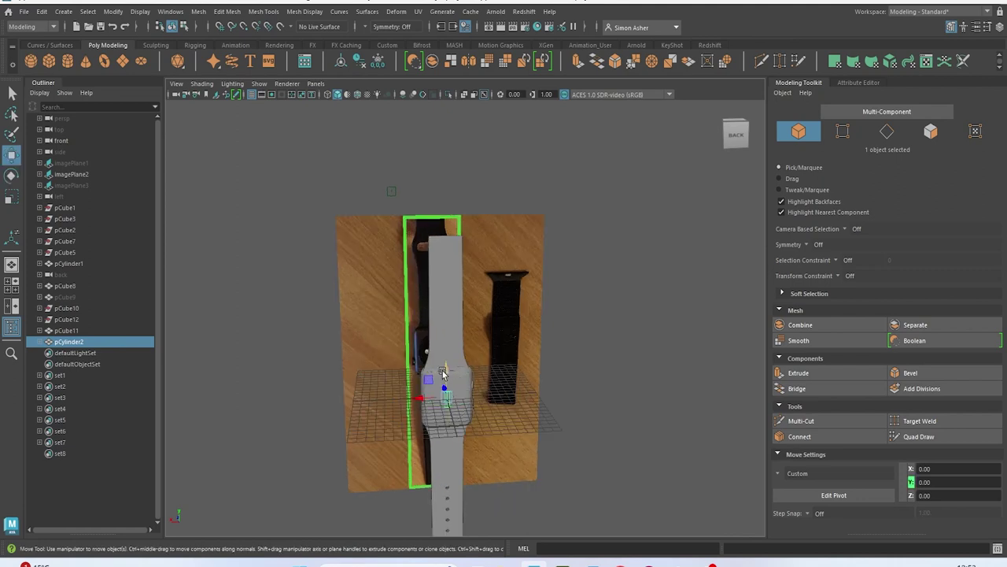
{"action": "left_click_drag", "start_coordinate": [443, 374], "coordinate": [437, 177]}
{"action": "scroll", "coordinate": [428, 248], "scroll_direction": "up", "scroll_amount": 3}
Rotate the cylinder about Z with 15-degree snapping so its axis runs across the strap's width
{"action": "key", "text": "e"}
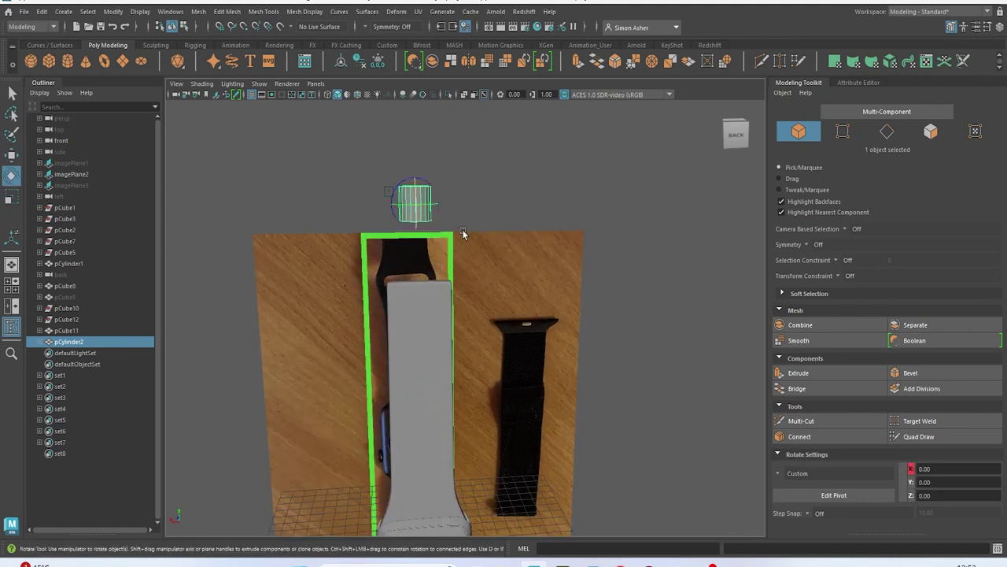
{"action": "key", "text": "j"}
{"action": "left_click_drag", "start_coordinate": [439, 189], "coordinate": [439, 199]}
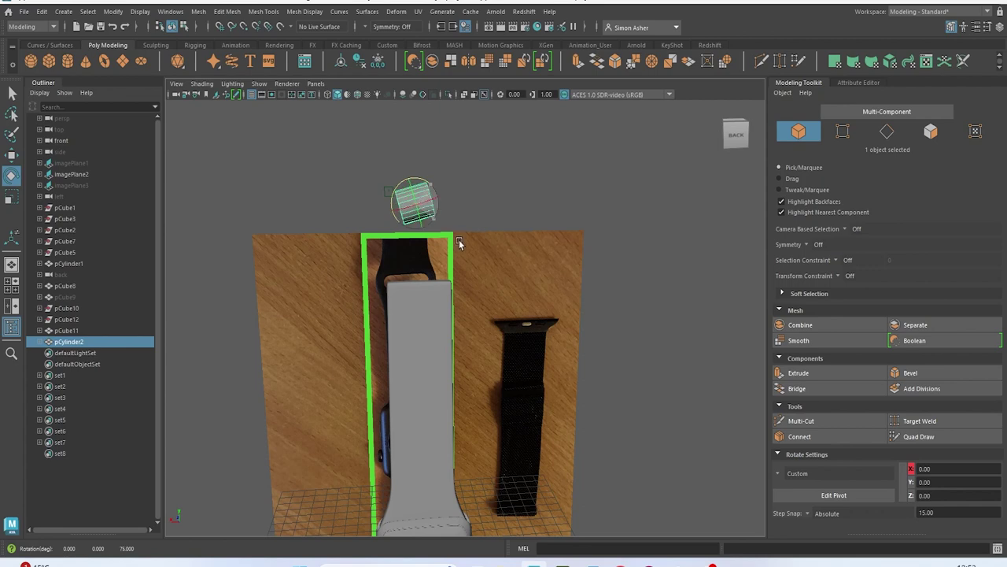
Lower the cylinder along Y to about 19.03, level with the hole in the upper strap
{"action": "key", "text": "w"}
{"action": "left_click_drag", "start_coordinate": [475, 285], "coordinate": [559, 225], "text": "alt"}
{"action": "left_click_drag", "start_coordinate": [475, 175], "coordinate": [464, 238]}
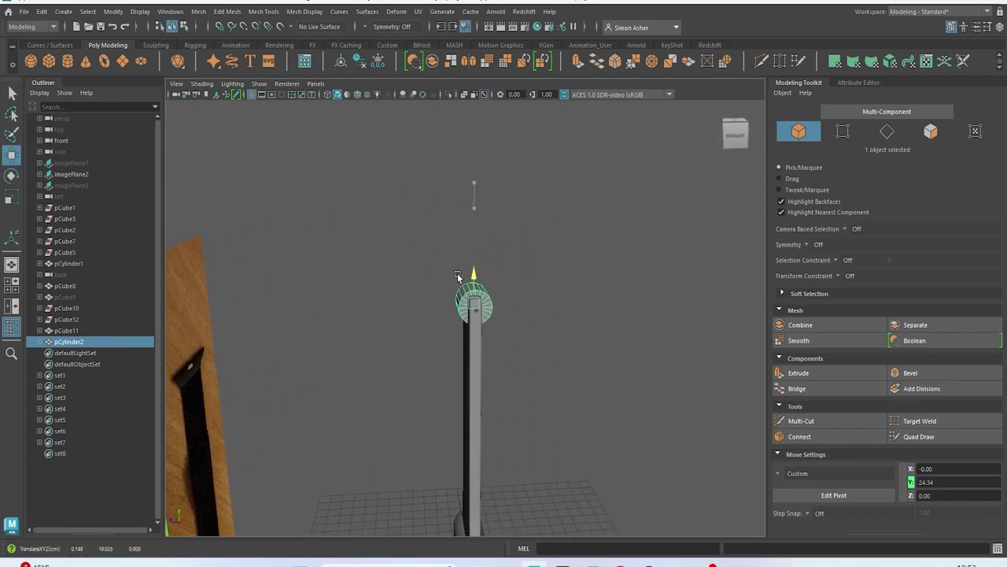
Scale the cylinder down to roughly fit inside the strap's side hole
{"action": "scroll", "coordinate": [461, 312], "scroll_direction": "up", "scroll_amount": 10}
{"action": "key", "text": "r"}
{"action": "left_click_drag", "start_coordinate": [461, 312], "coordinate": [417, 315], "text": "alt"}
{"action": "left_click_drag", "start_coordinate": [407, 253], "coordinate": [411, 260]}
Shift the cylinder in the side view so it is centred in the upper strap's side hole
{"action": "key", "text": "space"}
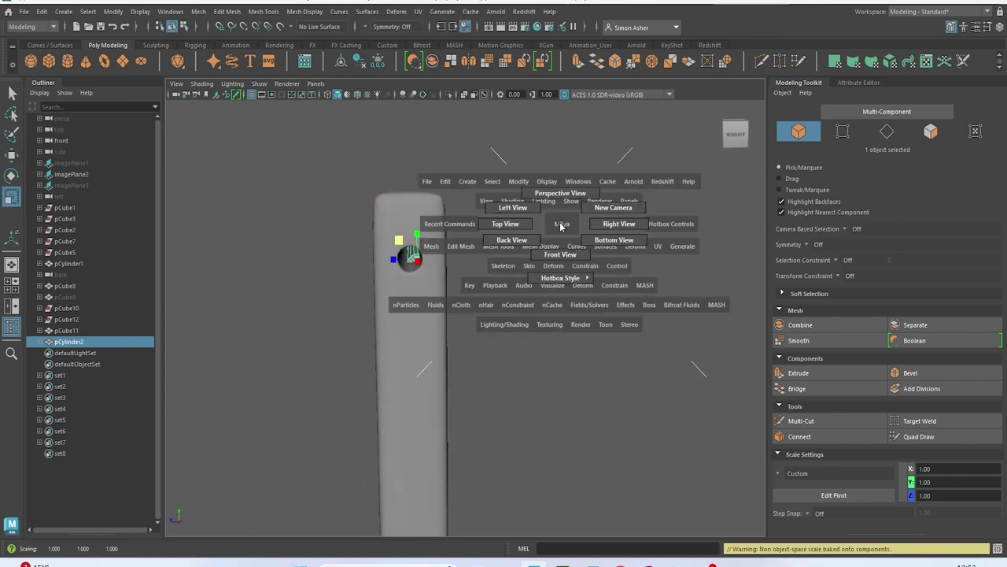
{"action": "left_click_drag", "start_coordinate": [540, 215], "coordinate": [496, 206]}
{"action": "middle_click_drag", "start_coordinate": [463, 175], "coordinate": [445, 563], "text": "alt"}
{"action": "middle_click_drag", "start_coordinate": [474, 227], "coordinate": [464, 425], "text": "alt"}
{"action": "scroll", "coordinate": [394, 246], "scroll_direction": "up", "scroll_amount": 5}
{"action": "middle_click_drag", "start_coordinate": [400, 256], "coordinate": [455, 336], "text": "alt"}
{"action": "scroll", "coordinate": [455, 336], "scroll_direction": "up", "scroll_amount": 6}
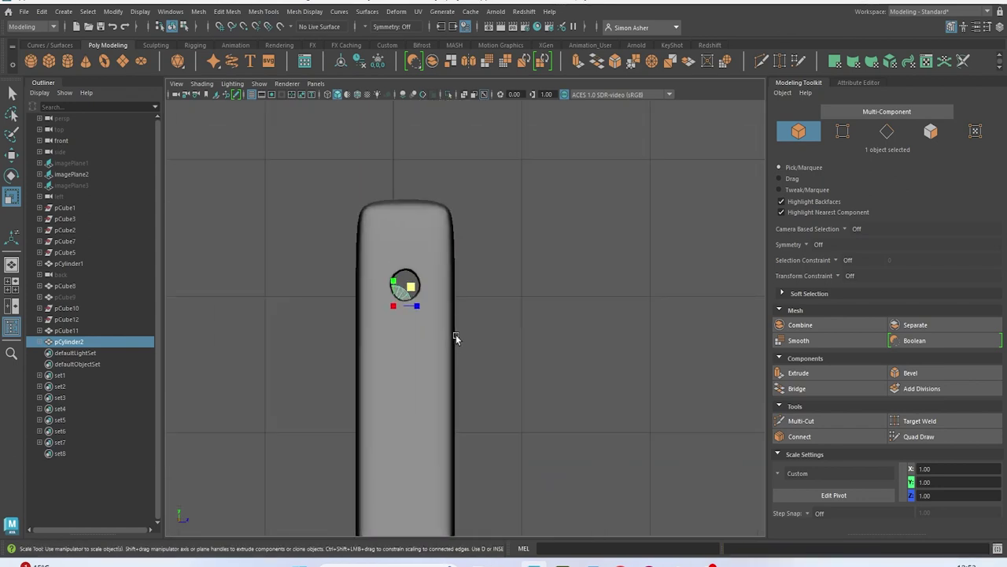
{"action": "left_click_drag", "start_coordinate": [358, 281], "coordinate": [373, 247]}
{"action": "key", "text": "ctrl+z"}
{"action": "key", "text": "w"}
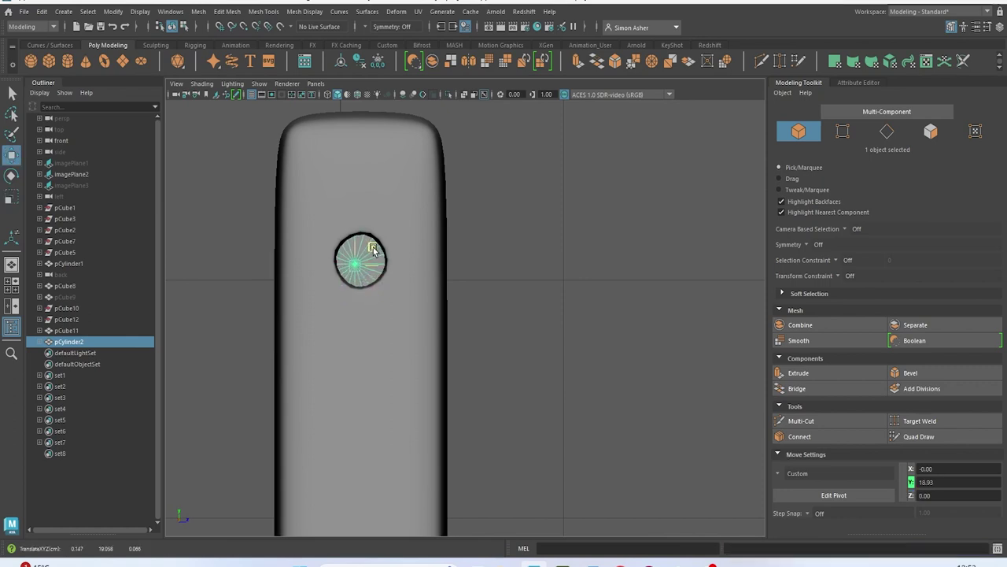
Scale the cylinder down uniformly to about 0.62, leaving a narrow gap around it inside the hole
{"action": "key", "text": "r"}
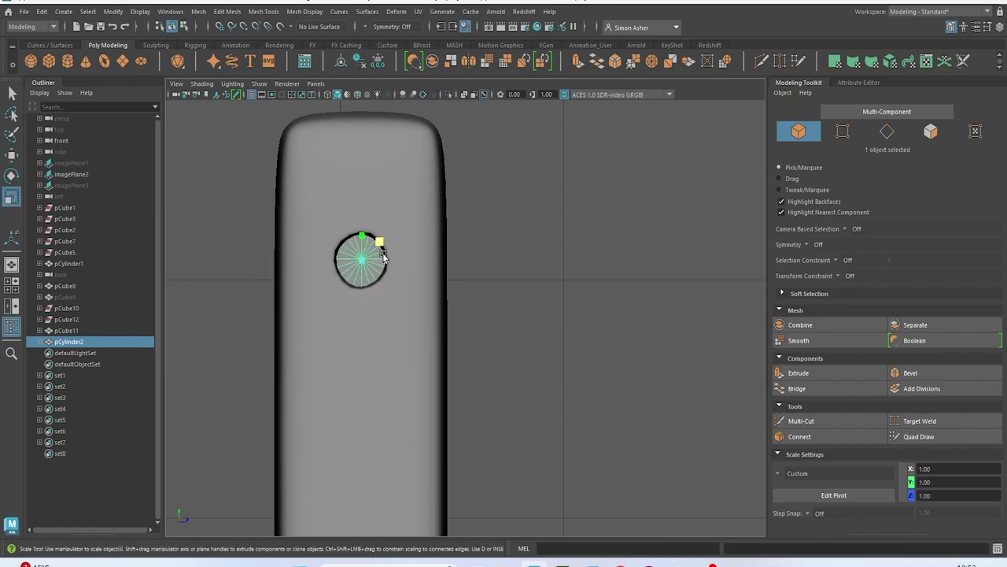
{"action": "left_click_drag", "start_coordinate": [366, 264], "coordinate": [360, 266]}
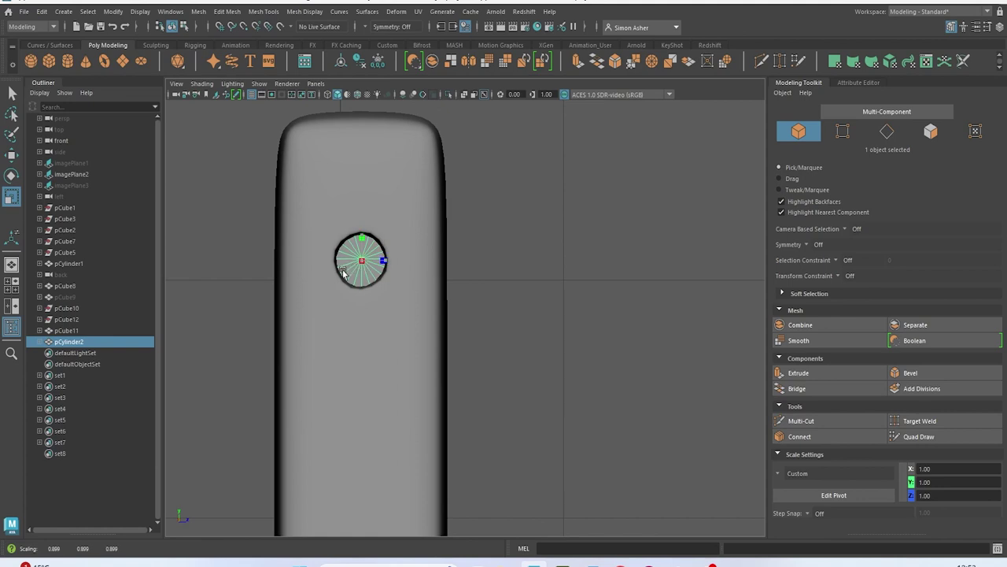
{"action": "left_click_drag", "start_coordinate": [286, 302], "coordinate": [299, 300]}
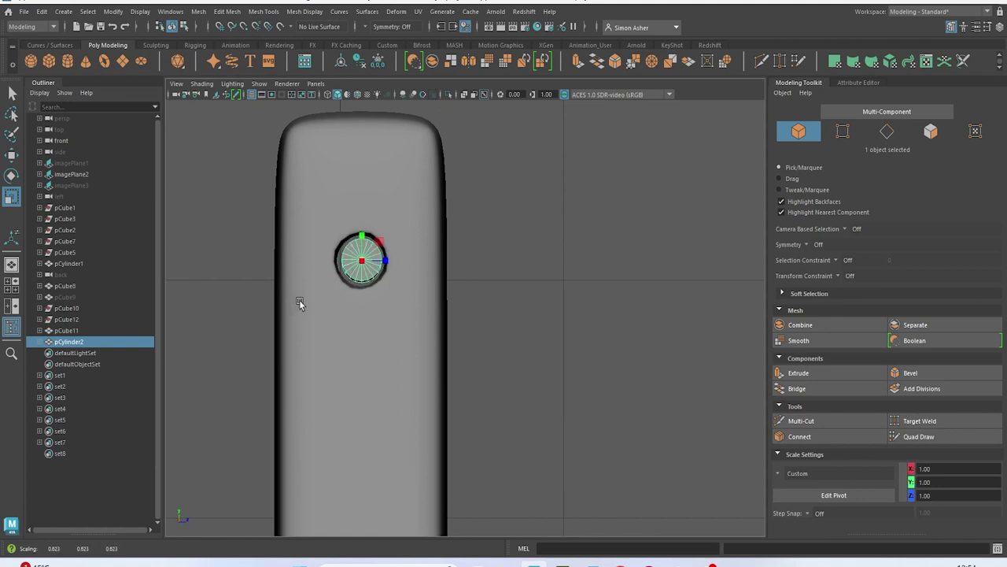
Try to shorten the pin by scaling the vertices at its ends along the pin's length
{"action": "key", "text": "space"}
{"action": "left_click_drag", "start_coordinate": [522, 273], "coordinate": [386, 255]}
{"action": "left_click_drag", "start_coordinate": [286, 239], "coordinate": [263, 236]}
{"action": "middle_click_drag", "start_coordinate": [256, 259], "coordinate": [404, 214], "text": "alt"}
{"action": "scroll", "coordinate": [425, 264], "scroll_direction": "up", "scroll_amount": 3}
{"action": "right_click_drag", "start_coordinate": [404, 213], "coordinate": [349, 214]}
{"action": "left_click_drag", "start_coordinate": [324, 194], "coordinate": [396, 257]}
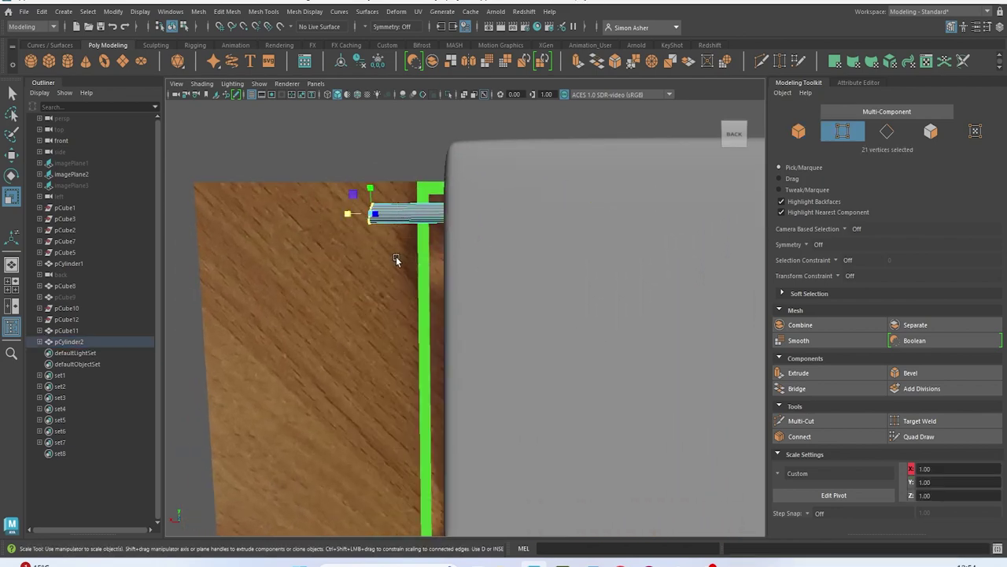
{"action": "left_click_drag", "start_coordinate": [344, 212], "coordinate": [723, 260]}
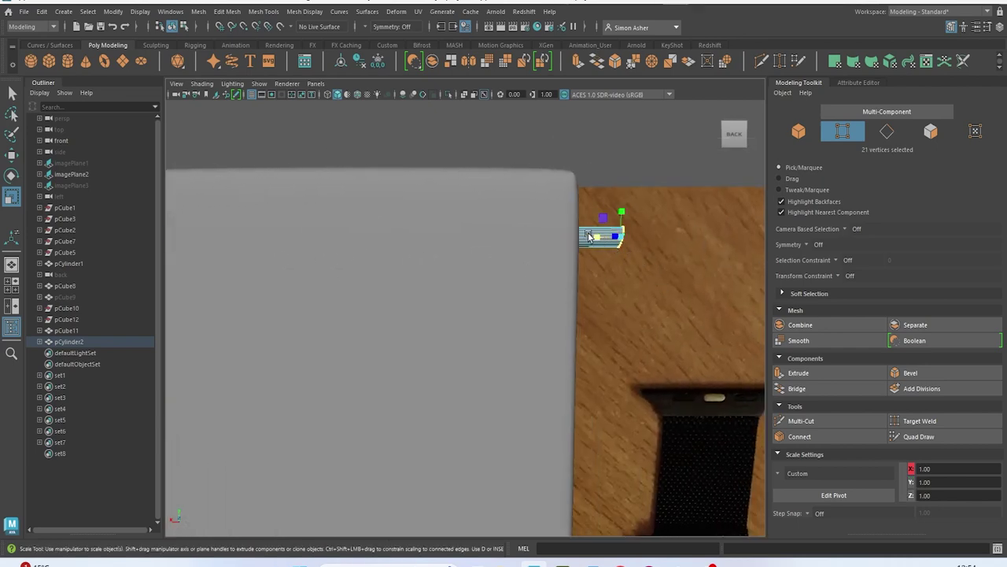
{"action": "left_click_drag", "start_coordinate": [602, 246], "coordinate": [599, 244]}
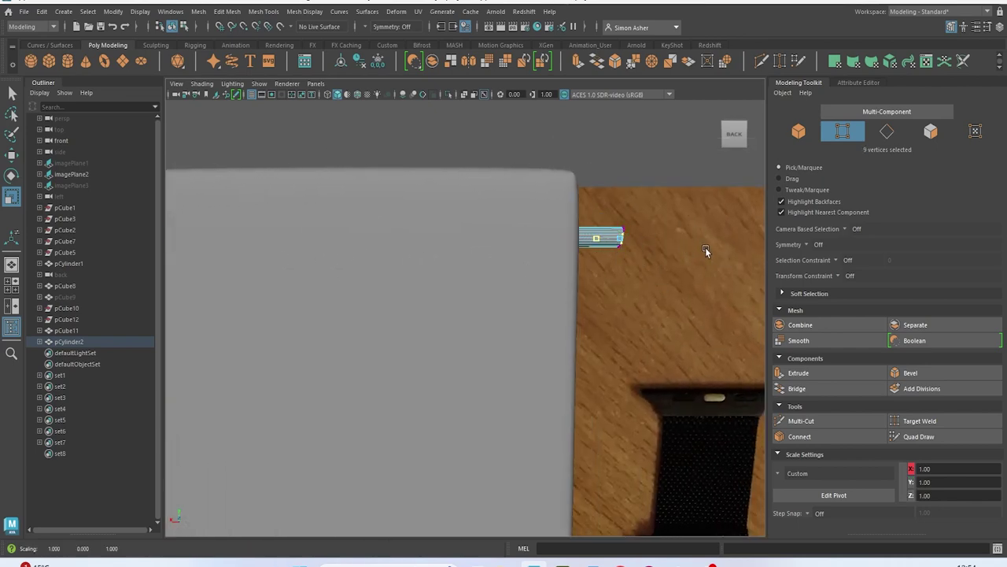
{"action": "left_click_drag", "start_coordinate": [581, 204], "coordinate": [669, 288]}
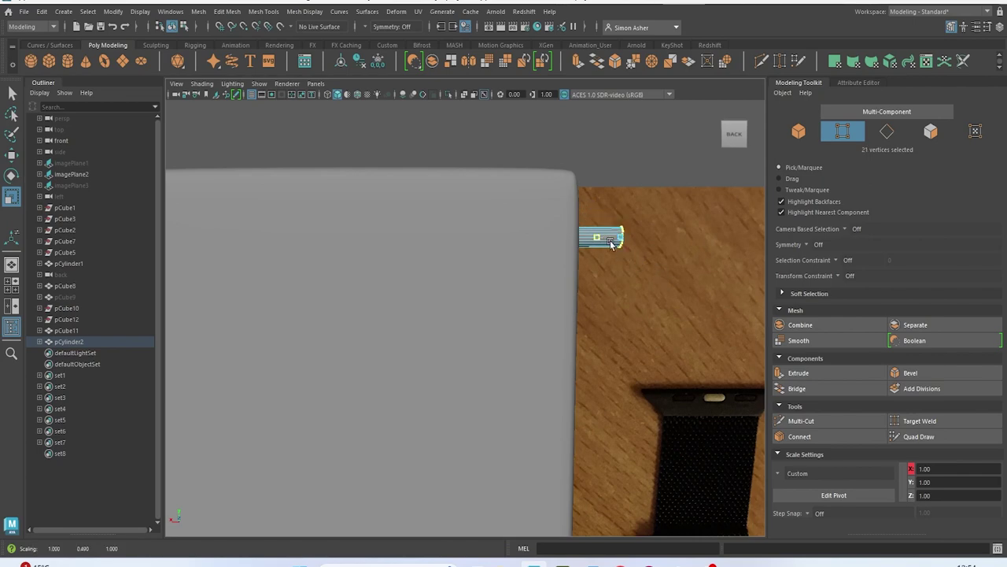
Move the vertices at both ends of the pin inward along X, leaving only short stubs protruding from the strap, and return to object mode
{"action": "key", "text": "space"}
{"action": "left_click_drag", "start_coordinate": [690, 227], "coordinate": [532, 235], "text": "alt"}
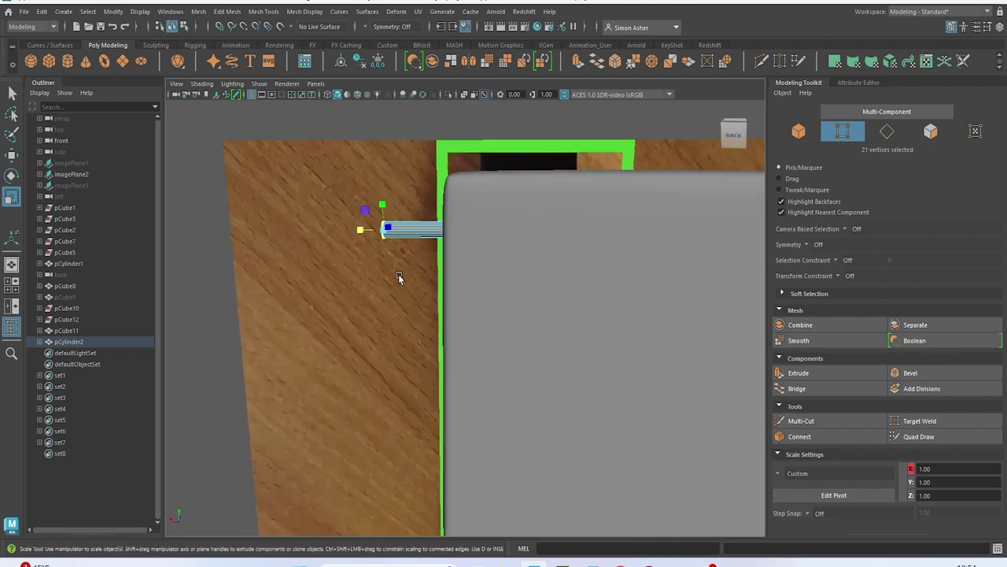
{"action": "key", "text": "w"}
{"action": "left_click_drag", "start_coordinate": [360, 230], "coordinate": [405, 235]}
{"action": "middle_click_drag", "start_coordinate": [404, 235], "coordinate": [200, 249], "text": "alt"}
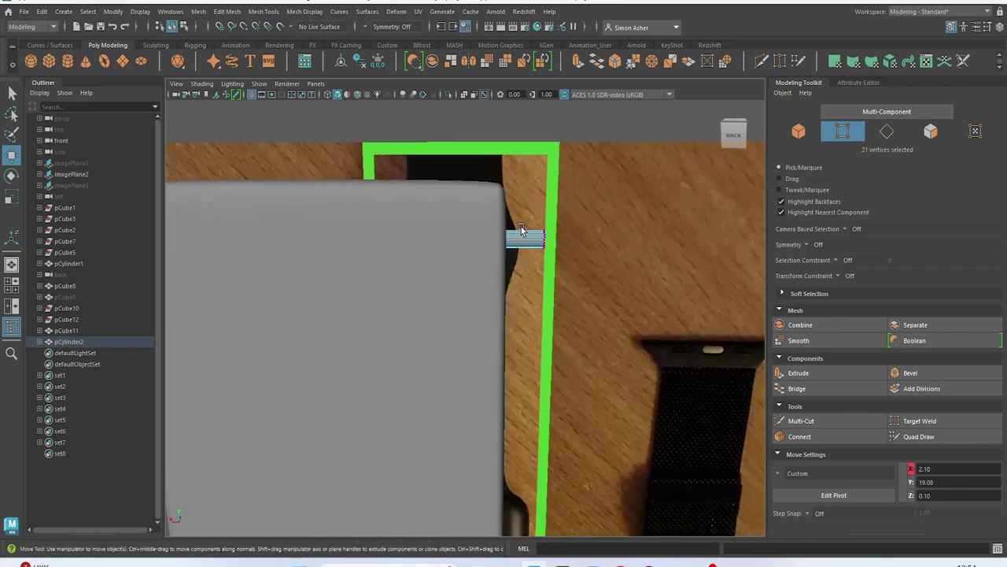
{"action": "left_click_drag", "start_coordinate": [528, 239], "coordinate": [498, 238]}
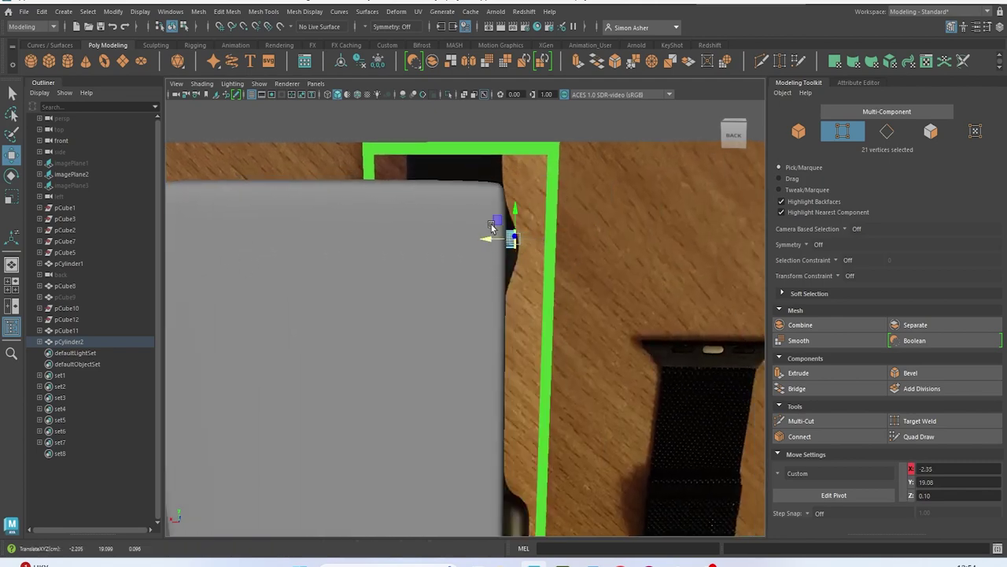
{"action": "right_click_drag", "start_coordinate": [491, 227], "coordinate": [438, 181], "text": "alt"}
{"action": "right_click_drag", "start_coordinate": [376, 154], "coordinate": [413, 140]}
{"action": "left_click", "coordinate": [410, 153]}
Create a polygon cube and raise it along Y to about 21.40, above the upper strap
{"action": "left_click_drag", "start_coordinate": [409, 153], "coordinate": [445, 259], "text": "alt"}
{"action": "right_click_drag", "start_coordinate": [445, 259], "coordinate": [603, 308], "text": "alt"}
{"action": "left_click", "coordinate": [591, 272]}
{"action": "left_click_drag", "start_coordinate": [596, 276], "coordinate": [540, 225], "text": "alt"}
{"action": "left_click", "coordinate": [319, 194]}
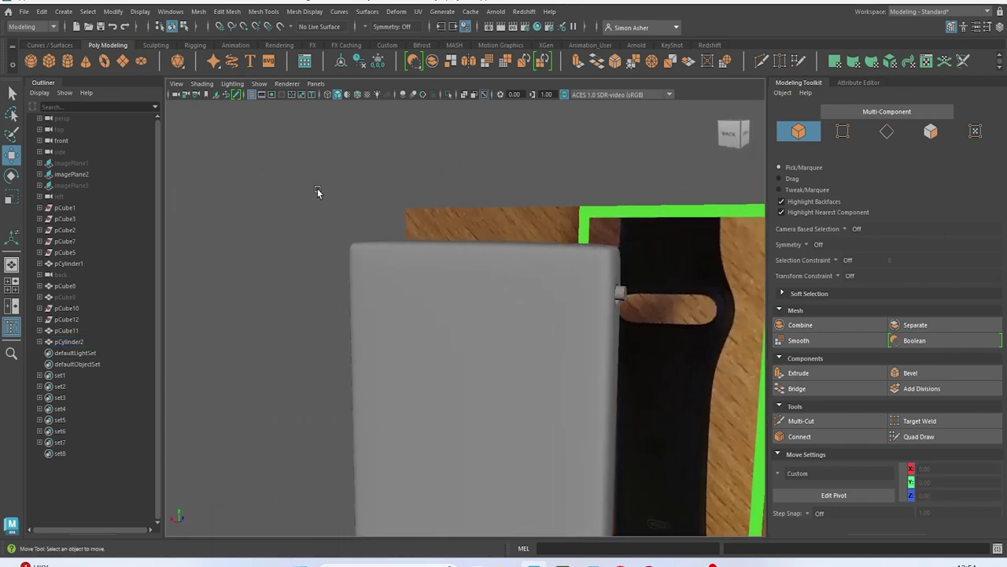
{"action": "left_click_drag", "start_coordinate": [318, 194], "coordinate": [387, 199], "text": "alt"}
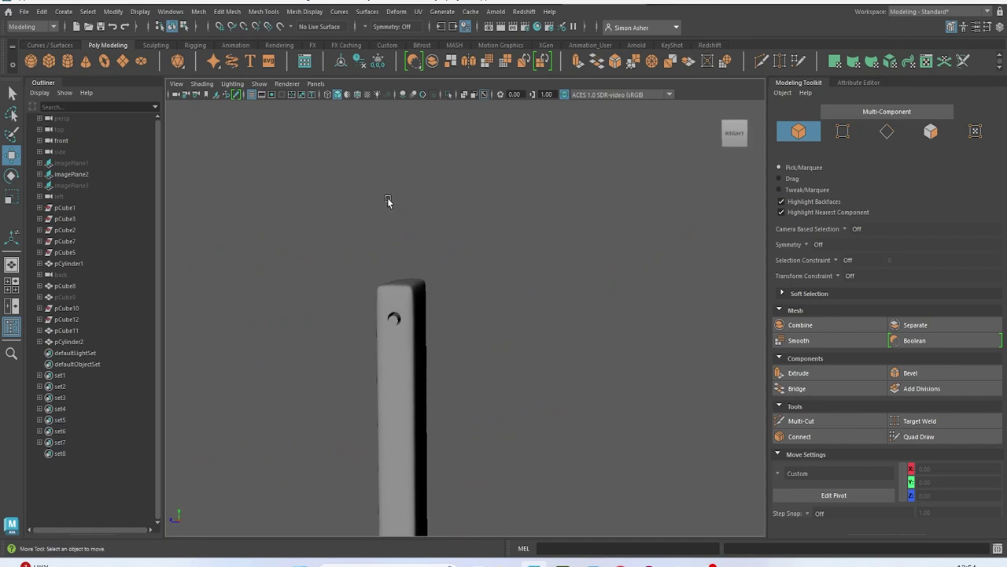
{"action": "left_click", "coordinate": [48, 60]}
{"action": "scroll", "coordinate": [414, 263], "scroll_direction": "down", "scroll_amount": 6}
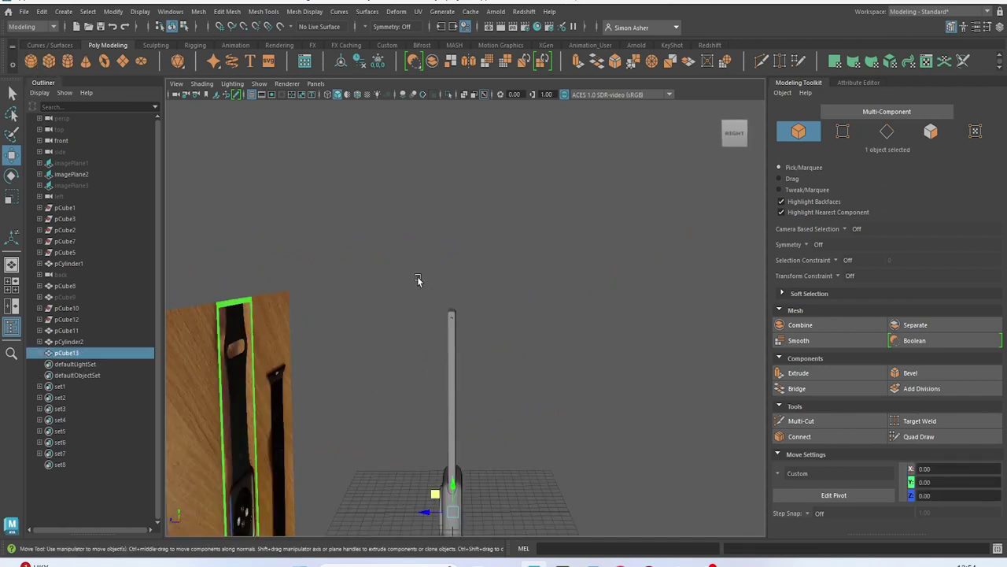
{"action": "left_click_drag", "start_coordinate": [457, 490], "coordinate": [429, 360]}
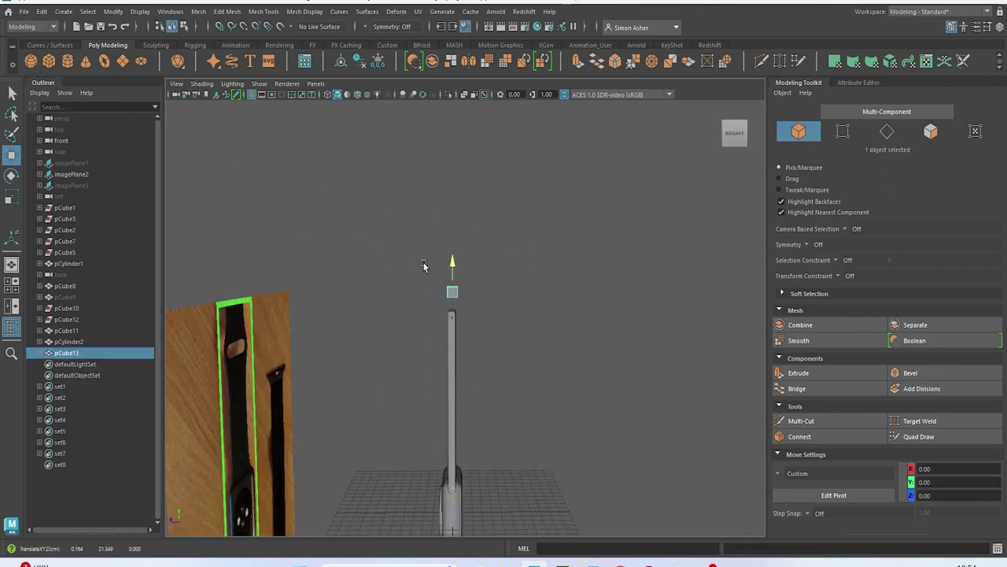
{"action": "left_click_drag", "start_coordinate": [424, 268], "coordinate": [425, 264]}
Lower the cube over the strap's upper end in the side view and turn on X-ray shading
{"action": "scroll", "coordinate": [444, 288], "scroll_direction": "up", "scroll_amount": 6}
{"action": "key", "text": "space"}
{"action": "left_click_drag", "start_coordinate": [514, 271], "coordinate": [480, 263]}
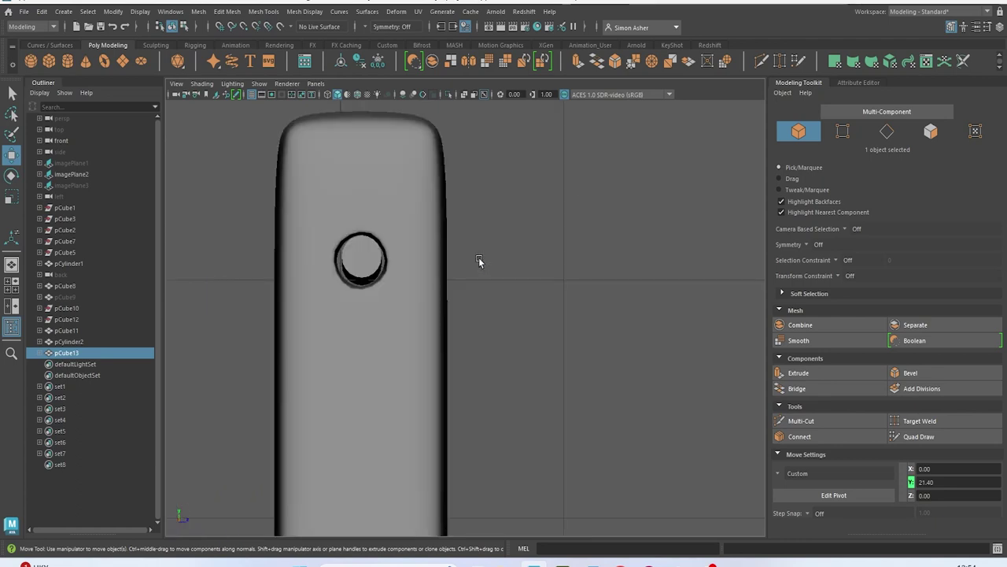
{"action": "scroll", "coordinate": [479, 264], "scroll_direction": "down", "scroll_amount": 10}
{"action": "scroll", "coordinate": [461, 251], "scroll_direction": "up", "scroll_amount": 3}
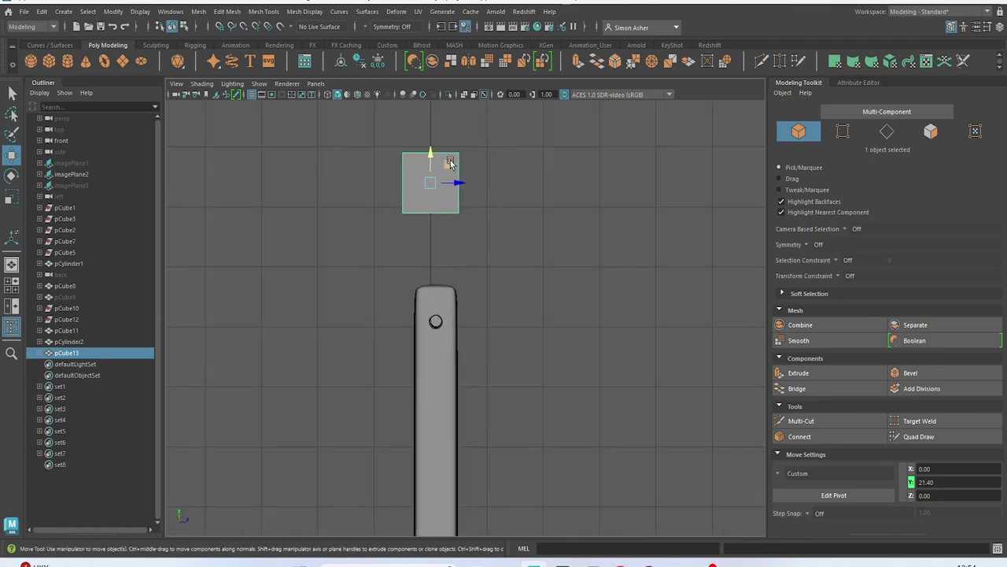
{"action": "left_click_drag", "start_coordinate": [451, 162], "coordinate": [448, 218]}
{"action": "left_click", "coordinate": [207, 87]}
{"action": "left_click", "coordinate": [236, 198]}
Scale the cube down uniformly to about 0.28, slightly larger than the pin's diameter
{"action": "scroll", "coordinate": [373, 234], "scroll_direction": "up", "scroll_amount": 4}
{"action": "left_click_drag", "start_coordinate": [427, 179], "coordinate": [345, 325]}
{"action": "key", "text": "r"}
{"action": "scroll", "coordinate": [438, 299], "scroll_direction": "up", "scroll_amount": 1}
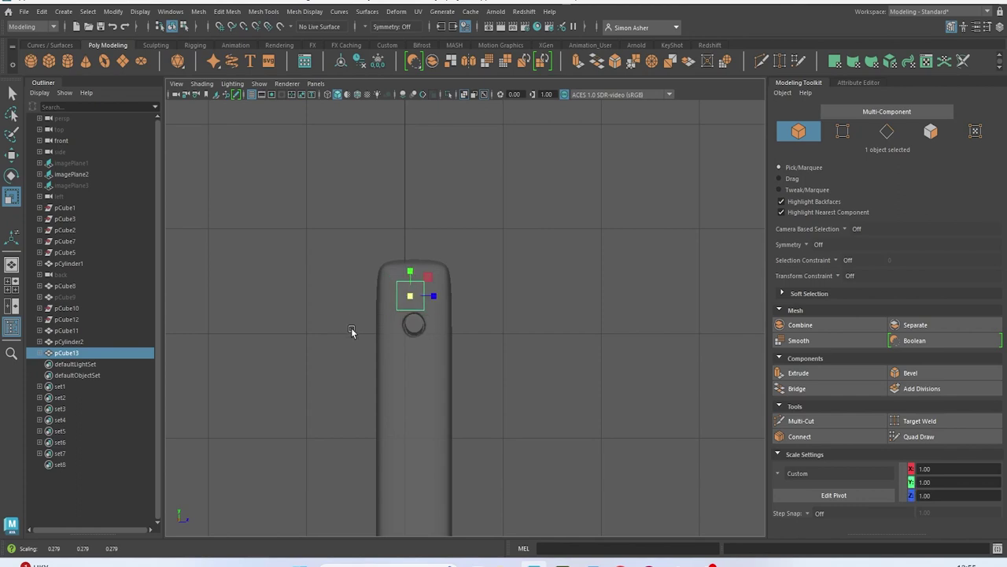
Align the cube with the pin at about Y 19.12, Z 0.08, and shift it beside the strap to X 3.25
{"action": "key", "text": "w"}
{"action": "left_click_drag", "start_coordinate": [426, 275], "coordinate": [470, 275]}
{"action": "key", "text": "space"}
{"action": "left_click_drag", "start_coordinate": [452, 288], "coordinate": [395, 313], "text": "alt"}
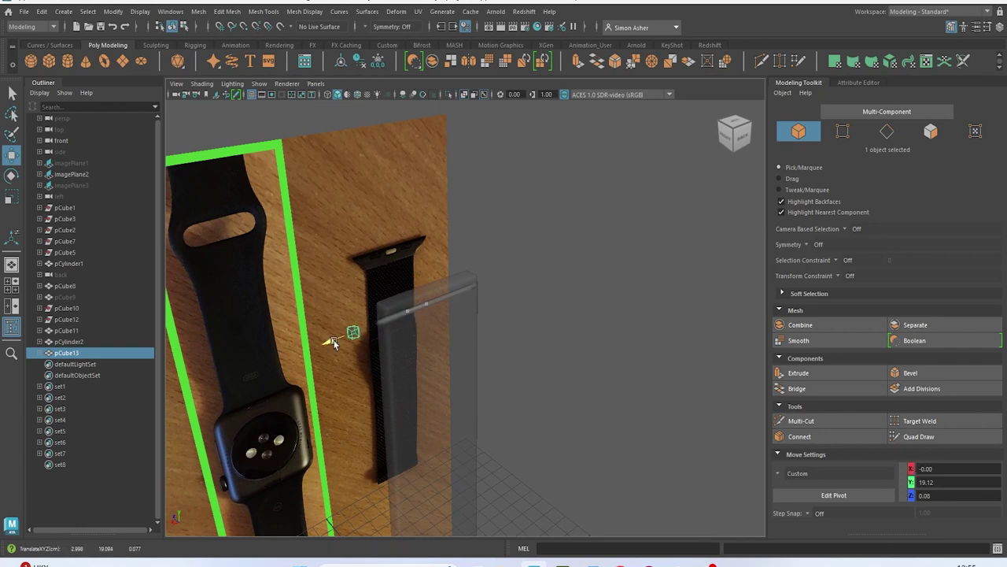
{"action": "left_click_drag", "start_coordinate": [334, 343], "coordinate": [326, 345]}
Extrude the small cube's top face upward four times in the side view, slanting toward negative Z with a straight vertical last segment
{"action": "scroll", "coordinate": [342, 333], "scroll_direction": "up", "scroll_amount": 5}
{"action": "middle_click_drag", "start_coordinate": [341, 333], "coordinate": [486, 304], "text": "alt"}
{"action": "scroll", "coordinate": [486, 303], "scroll_direction": "up", "scroll_amount": 2}
{"action": "right_click_drag", "start_coordinate": [322, 344], "coordinate": [317, 319]}
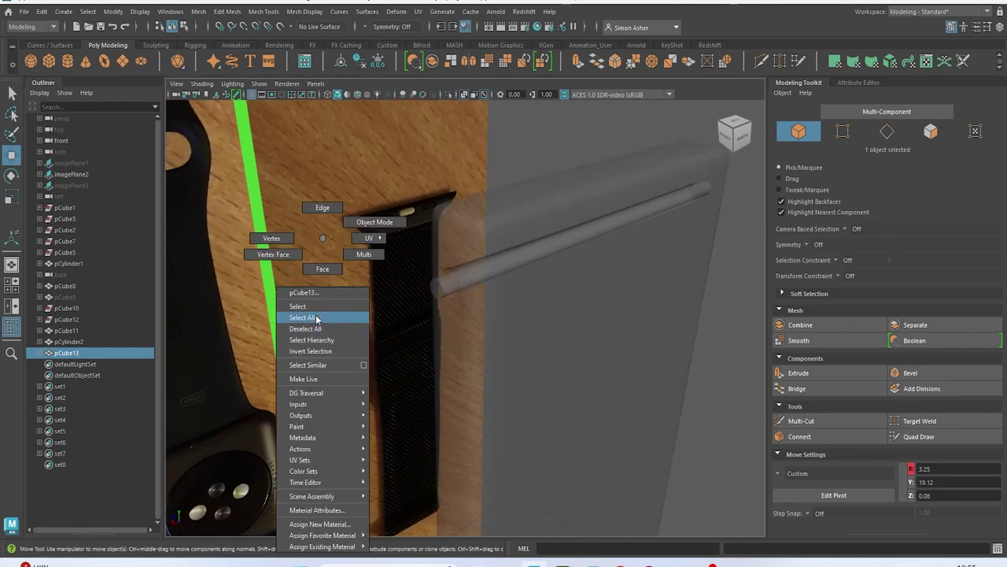
{"action": "left_click", "coordinate": [316, 318]}
{"action": "left_click", "coordinate": [324, 309]}
{"action": "key", "text": "space"}
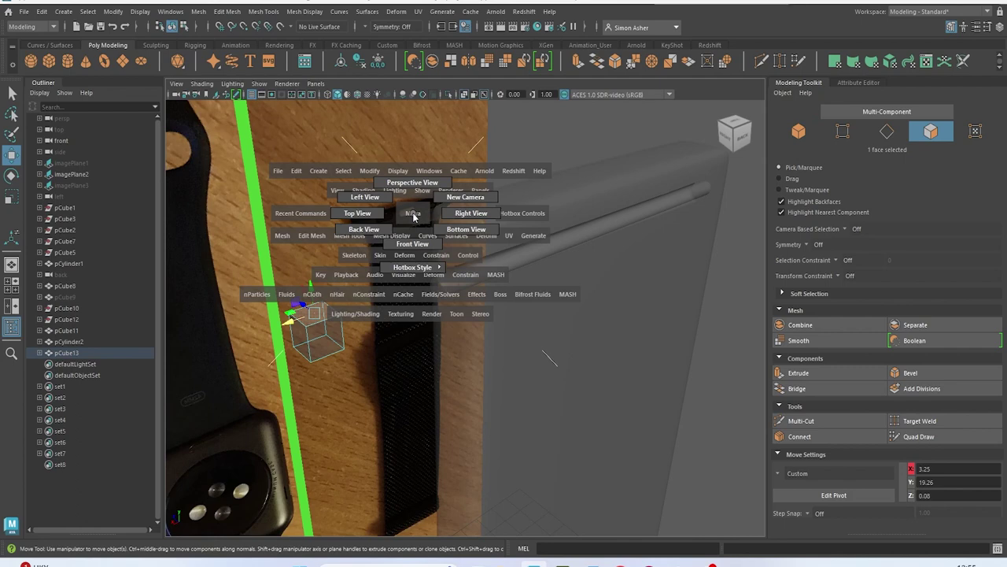
{"action": "left_click_drag", "start_coordinate": [408, 222], "coordinate": [410, 229]}
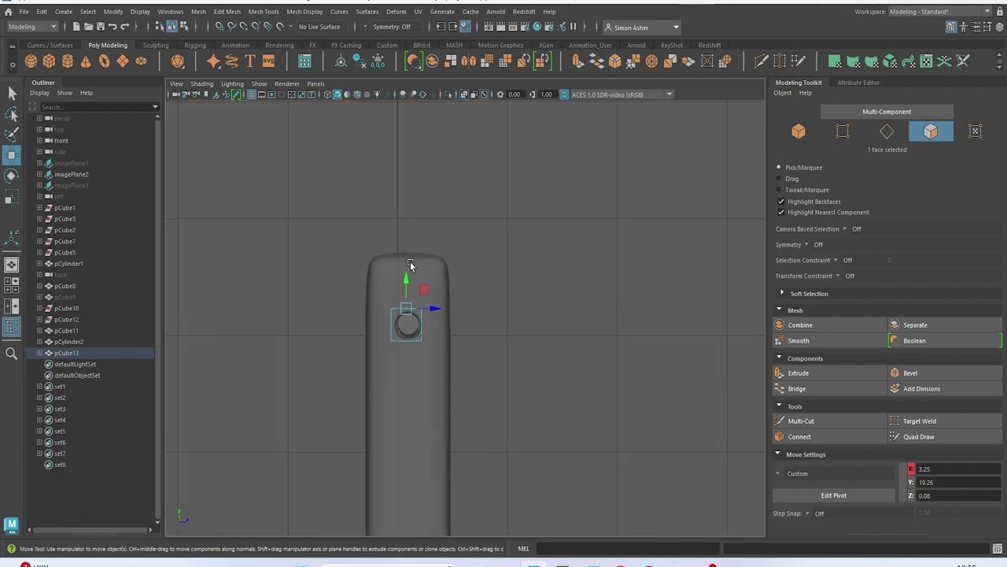
{"action": "left_click_drag", "start_coordinate": [412, 291], "coordinate": [403, 248], "text": "shift"}
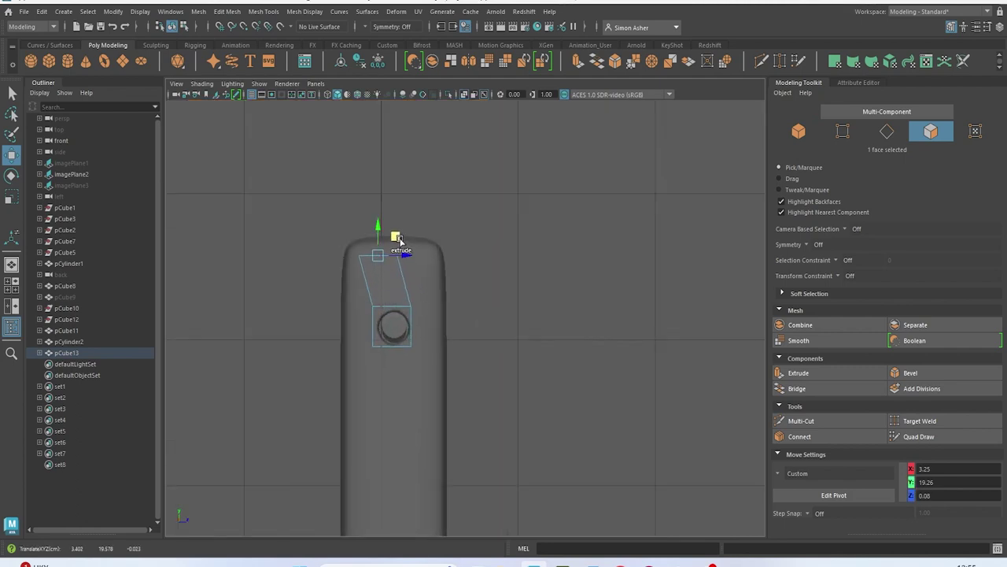
{"action": "middle_click_drag", "start_coordinate": [414, 242], "coordinate": [428, 301], "text": "alt"}
{"action": "left_click_drag", "start_coordinate": [390, 235], "coordinate": [377, 211], "text": "shift"}
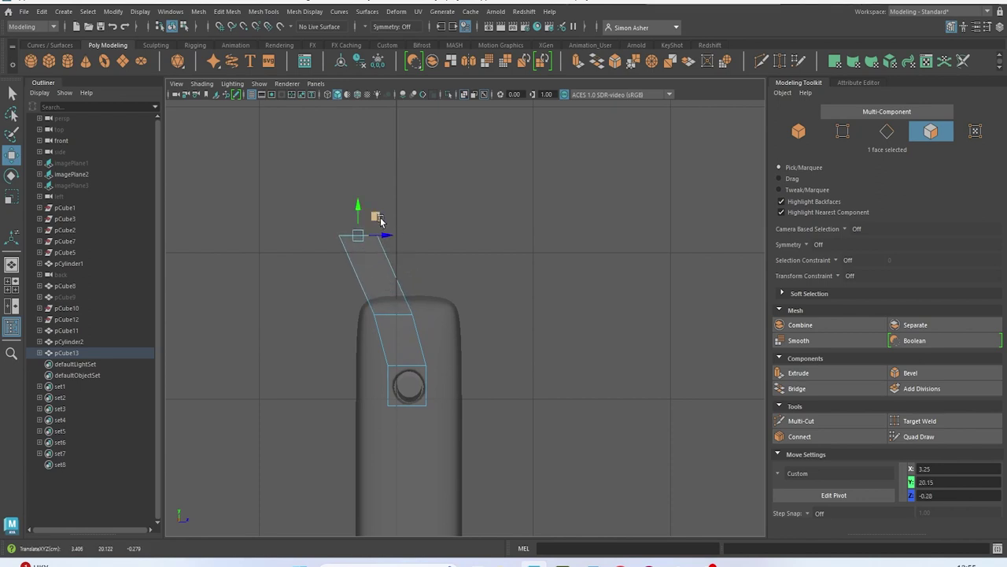
{"action": "middle_click_drag", "start_coordinate": [377, 213], "coordinate": [371, 286], "text": "alt"}
{"action": "left_click_drag", "start_coordinate": [370, 284], "coordinate": [347, 161], "text": "shift"}
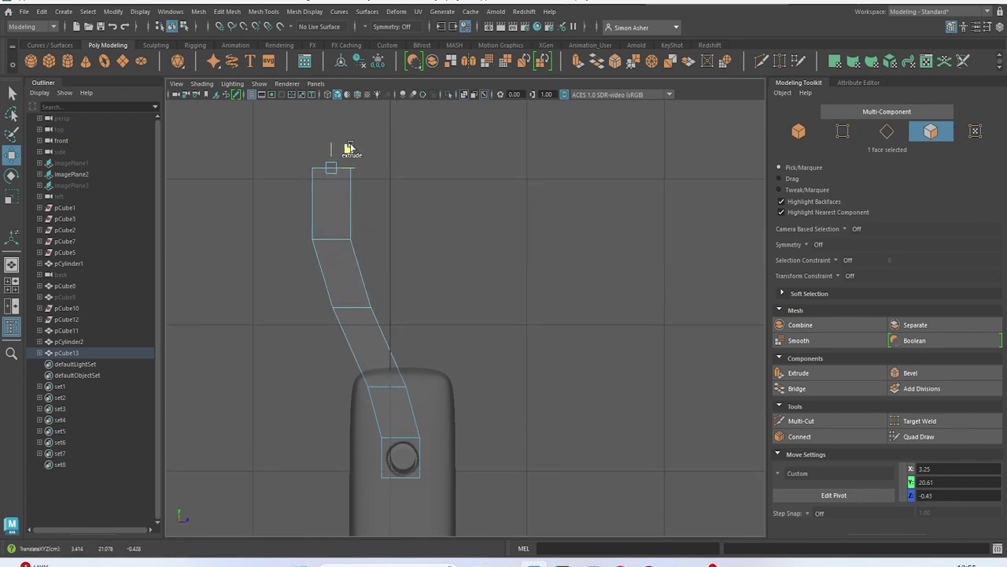
Turn off X-ray shading and return the extruded bar to object mode in a perspective view
{"action": "left_click", "coordinate": [203, 85]}
{"action": "left_click", "coordinate": [228, 200]}
{"action": "key", "text": "space"}
{"action": "mouse_move", "coordinate": [494, 225]}
{"action": "left_mouse_down"}
{"action": "mouse_move", "coordinate": [492, 202]}
{"action": "mouse_move", "coordinate": [457, 198]}
{"action": "mouse_move", "coordinate": [448, 214]}
{"action": "left_mouse_up"}
{"action": "scroll", "coordinate": [453, 198], "scroll_direction": "down", "scroll_amount": 4}
{"action": "right_click_drag", "start_coordinate": [386, 197], "coordinate": [425, 183]}
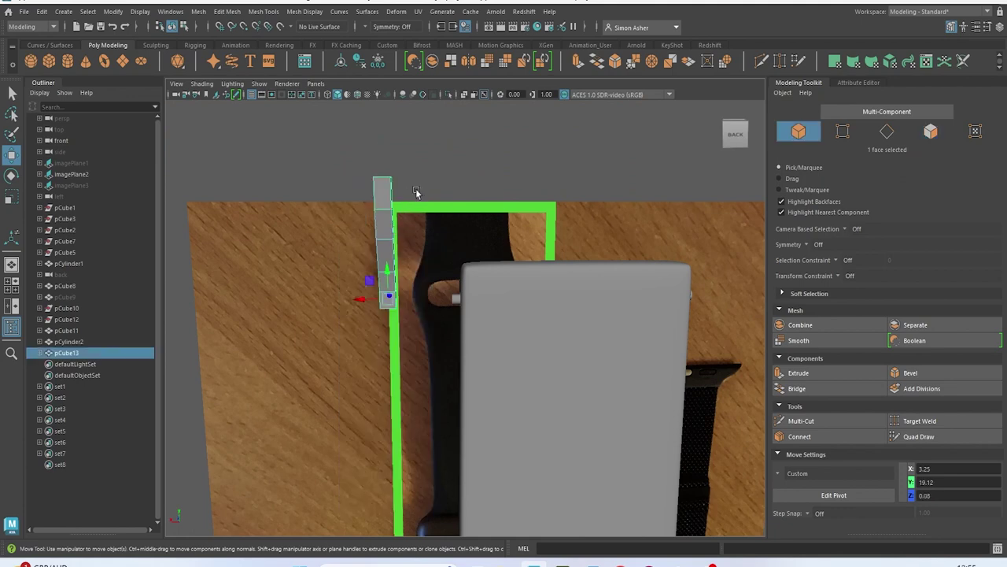
Narrow the extruded bar along X and move it inward against the pin's protruding end
{"action": "key", "text": "r"}
{"action": "left_click_drag", "start_coordinate": [366, 293], "coordinate": [437, 302]}
{"action": "key", "text": "w"}
{"action": "left_click", "coordinate": [554, 155]}
{"action": "left_click_drag", "start_coordinate": [553, 154], "coordinate": [583, 155], "text": "alt"}
Bevel the bar's lengthwise edges and the border edges of both ends with a fraction of 0.3 and 2 segments
{"action": "left_click", "coordinate": [481, 226]}
{"action": "right_click_drag", "start_coordinate": [482, 225], "coordinate": [482, 206]}
{"action": "scroll", "coordinate": [482, 211], "scroll_direction": "up", "scroll_amount": 2}
{"action": "double_click", "coordinate": [496, 178]}
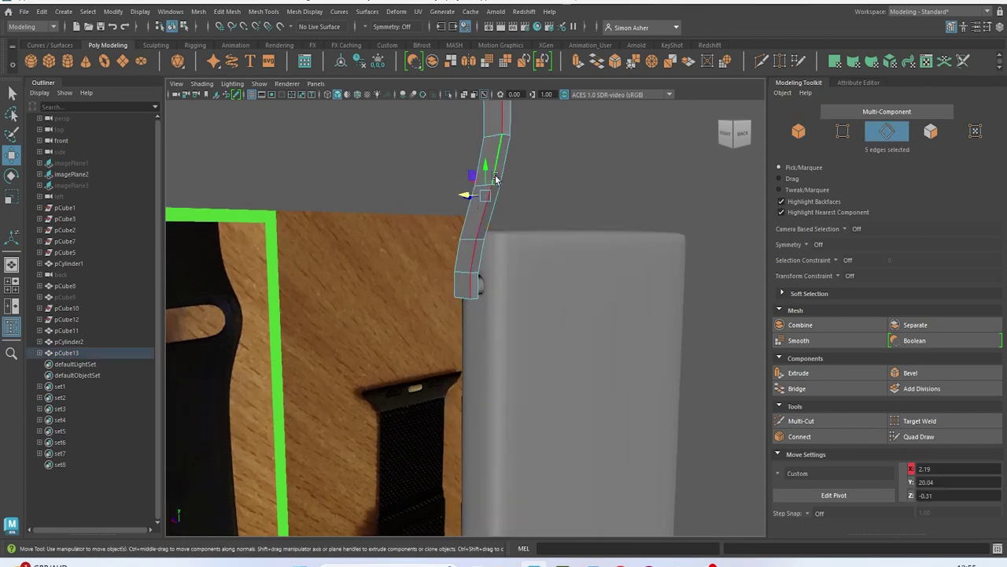
{"action": "double_click", "coordinate": [467, 206], "text": "shift"}
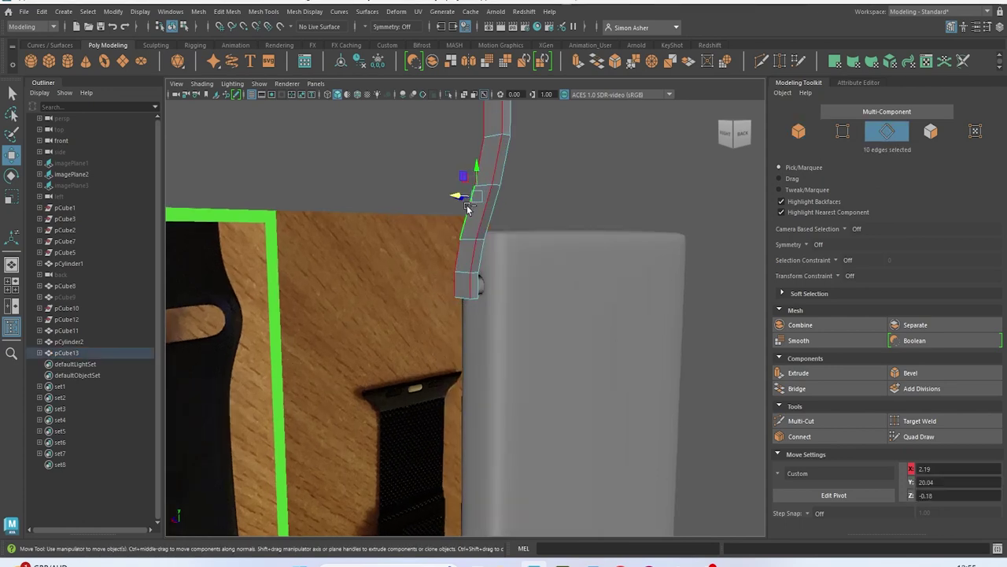
{"action": "double_click", "coordinate": [472, 300], "text": "shift"}
{"action": "left_click_drag", "start_coordinate": [479, 281], "coordinate": [545, 293], "text": "alt"}
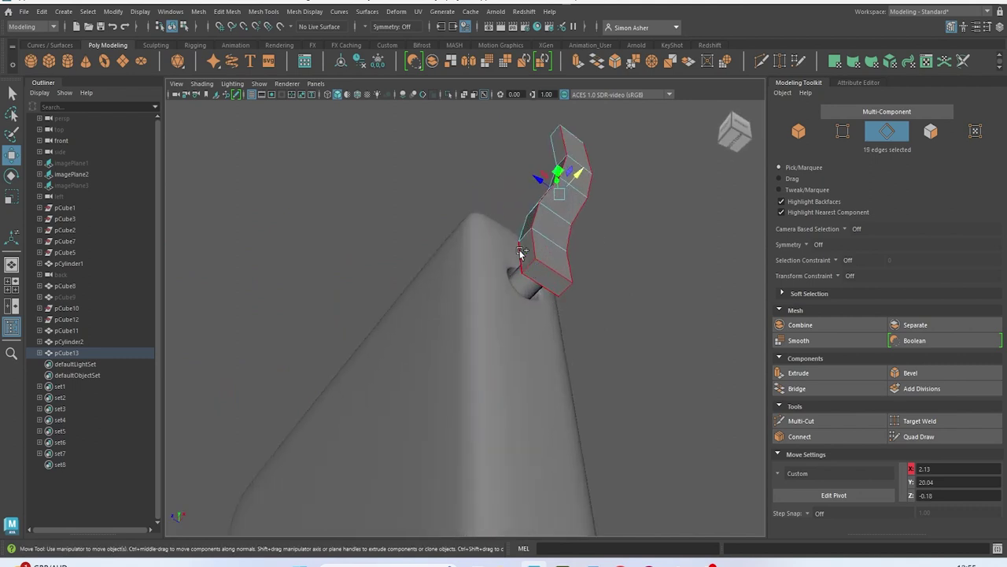
{"action": "left_click_drag", "start_coordinate": [580, 213], "coordinate": [414, 280], "text": "alt"}
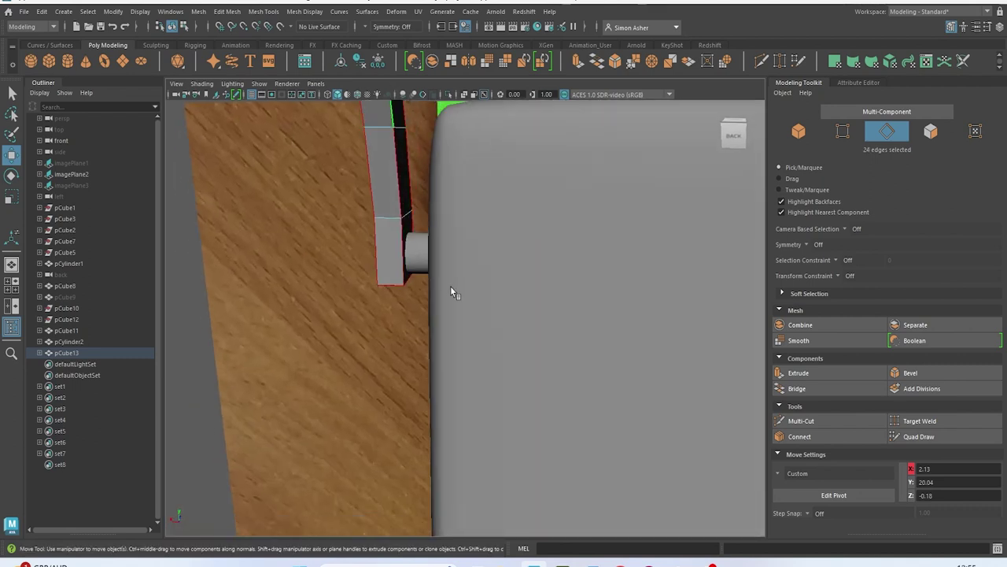
{"action": "scroll", "coordinate": [406, 148], "scroll_direction": "down", "scroll_amount": 3}
{"action": "left_click_drag", "start_coordinate": [407, 150], "coordinate": [484, 286], "text": "alt"}
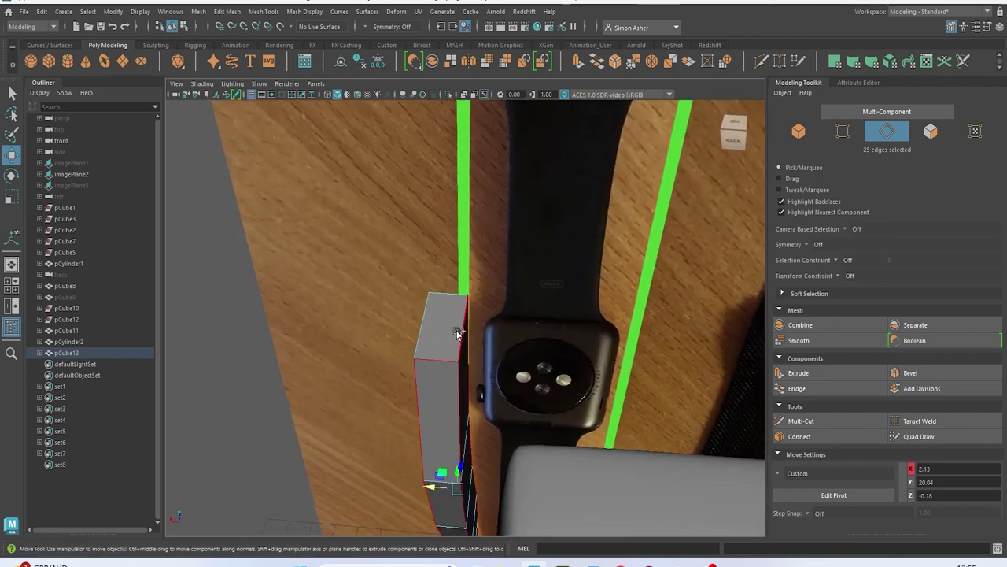
{"action": "mouse_move", "coordinate": [571, 288]}
{"action": "left_mouse_down", "text": "alt"}
{"action": "mouse_move", "coordinate": [517, 288]}
{"action": "mouse_move", "coordinate": [561, 286]}
{"action": "left_mouse_up", "text": "alt"}
{"action": "key", "text": "ctrl+b"}
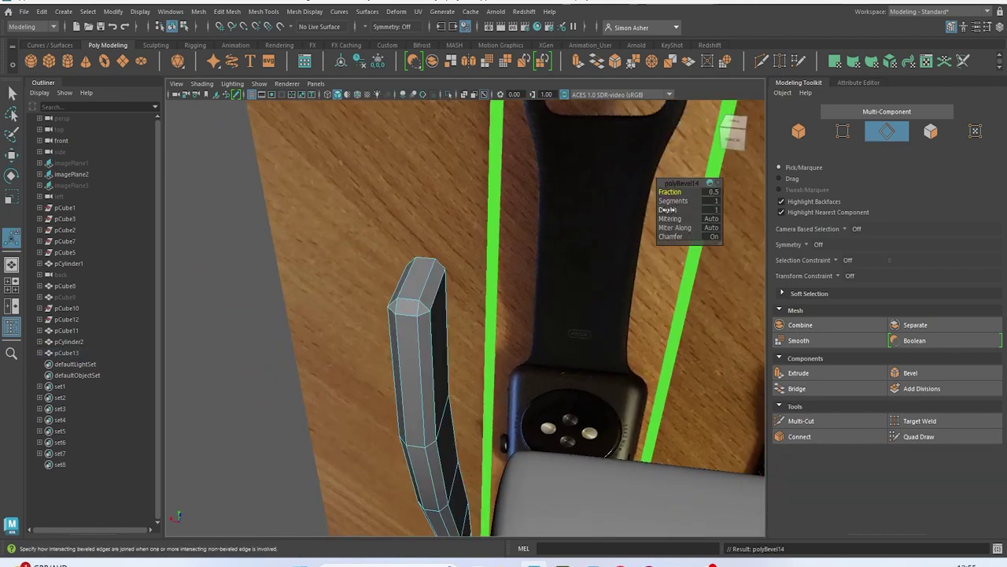
{"action": "left_click_drag", "start_coordinate": [672, 200], "coordinate": [660, 189]}
{"action": "scroll", "coordinate": [352, 235], "scroll_direction": "down", "scroll_amount": 3}
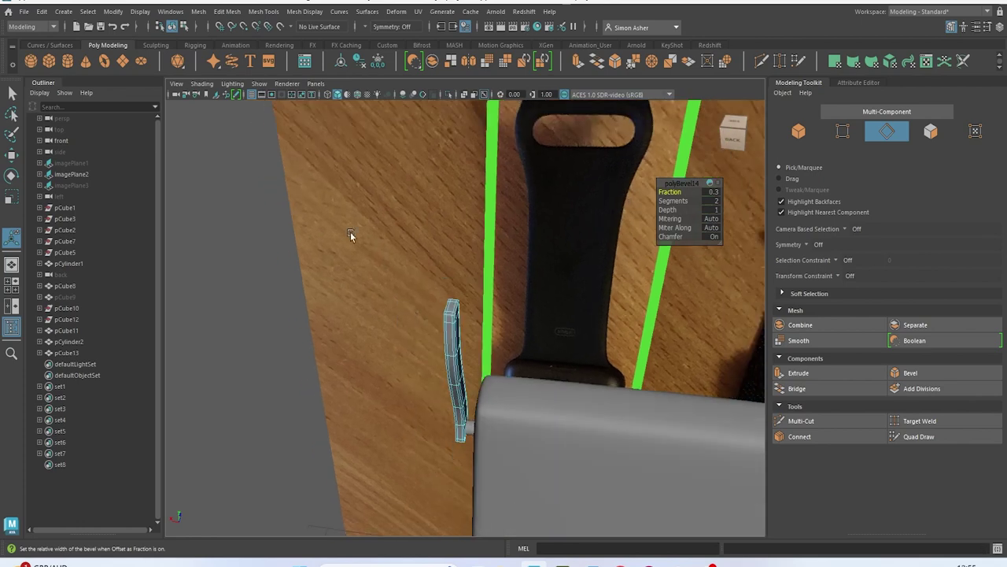
Duplicate the curved connecting bar and move the copy along X against the pin's opposite protruding end
{"action": "right_click_drag", "start_coordinate": [230, 193], "coordinate": [271, 175]}
{"action": "left_click_drag", "start_coordinate": [261, 209], "coordinate": [303, 167], "text": "alt"}
{"action": "left_click_drag", "start_coordinate": [391, 233], "coordinate": [396, 314], "text": "alt"}
{"action": "left_click", "coordinate": [396, 328]}
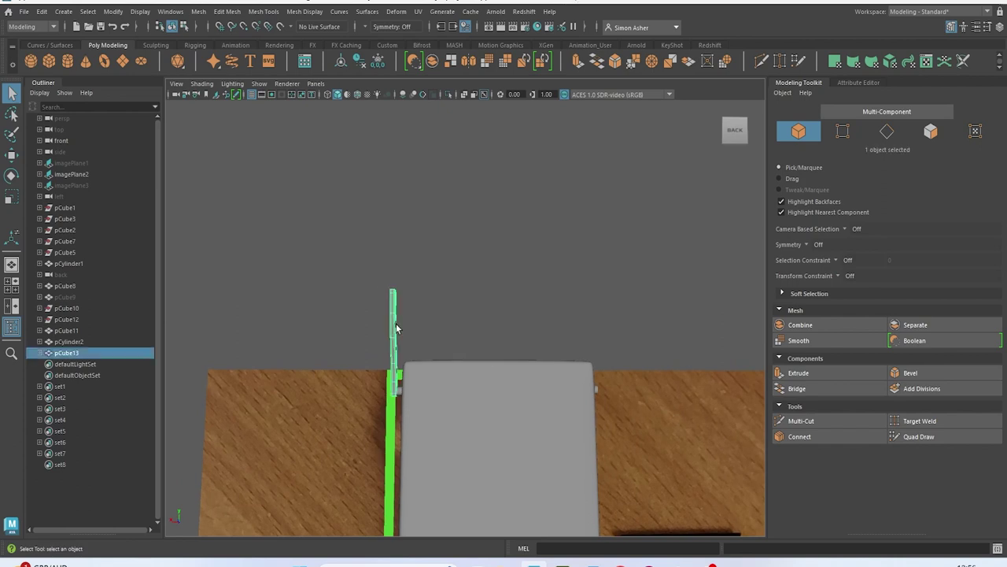
{"action": "key", "text": "ctrl+d"}
{"action": "key", "text": "w"}
{"action": "left_click_drag", "start_coordinate": [376, 402], "coordinate": [580, 418]}
{"action": "middle_click_drag", "start_coordinate": [581, 418], "coordinate": [407, 346], "text": "alt"}
{"action": "scroll", "coordinate": [531, 401], "scroll_direction": "up", "scroll_amount": 3}
{"action": "scroll", "coordinate": [407, 347], "scroll_direction": "up", "scroll_amount": 2}
{"action": "left_click_drag", "start_coordinate": [456, 374], "coordinate": [446, 372]}
{"action": "left_click", "coordinate": [557, 263]}
{"action": "scroll", "coordinate": [557, 263], "scroll_direction": "down", "scroll_amount": 6}
{"action": "left_click_drag", "start_coordinate": [543, 262], "coordinate": [515, 338], "text": "alt"}
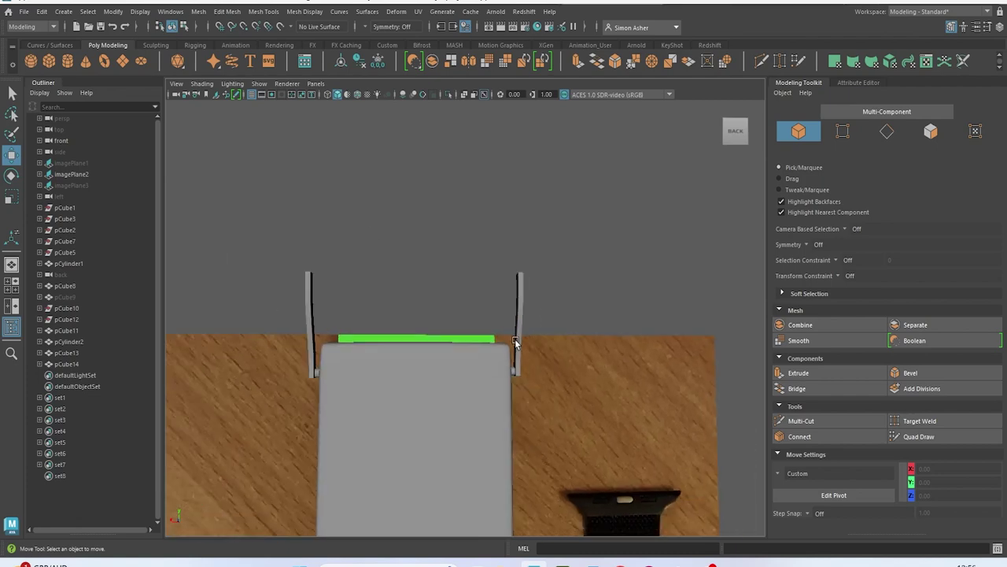
Create a polygon cube and raise it along Y to 21.35, above the upper strap
{"action": "left_click", "coordinate": [54, 63]}
{"action": "scroll", "coordinate": [252, 301], "scroll_direction": "down", "scroll_amount": 5}
{"action": "left_click_drag", "start_coordinate": [470, 450], "coordinate": [454, 375]}
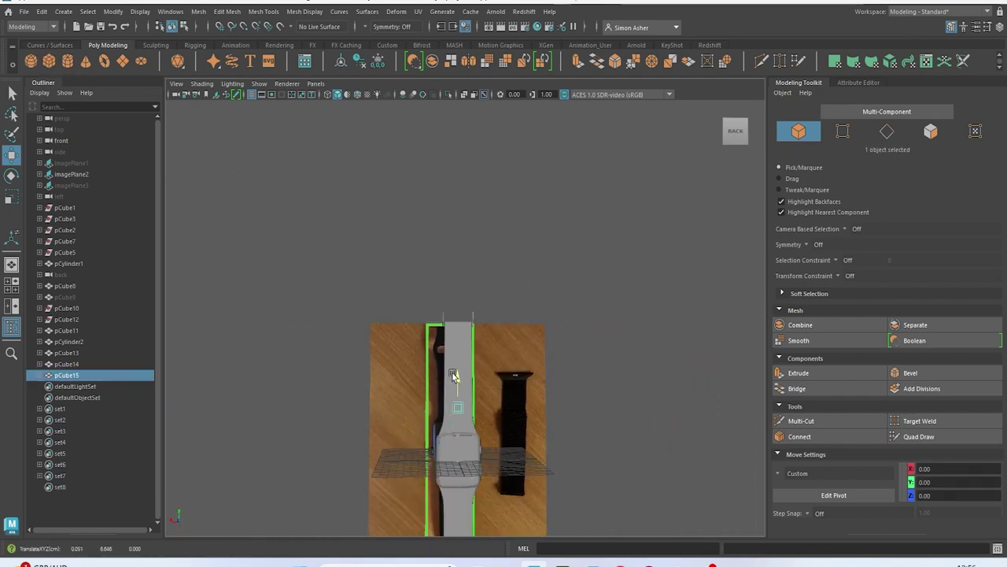
{"action": "left_click_drag", "start_coordinate": [452, 292], "coordinate": [451, 277]}
{"action": "scroll", "coordinate": [454, 294], "scroll_direction": "up", "scroll_amount": 3}
In an X-ray side view, move the cube so its upper corner lines up with the curved bar's upper end
{"action": "key", "text": "space"}
{"action": "left_click_drag", "start_coordinate": [539, 243], "coordinate": [492, 229]}
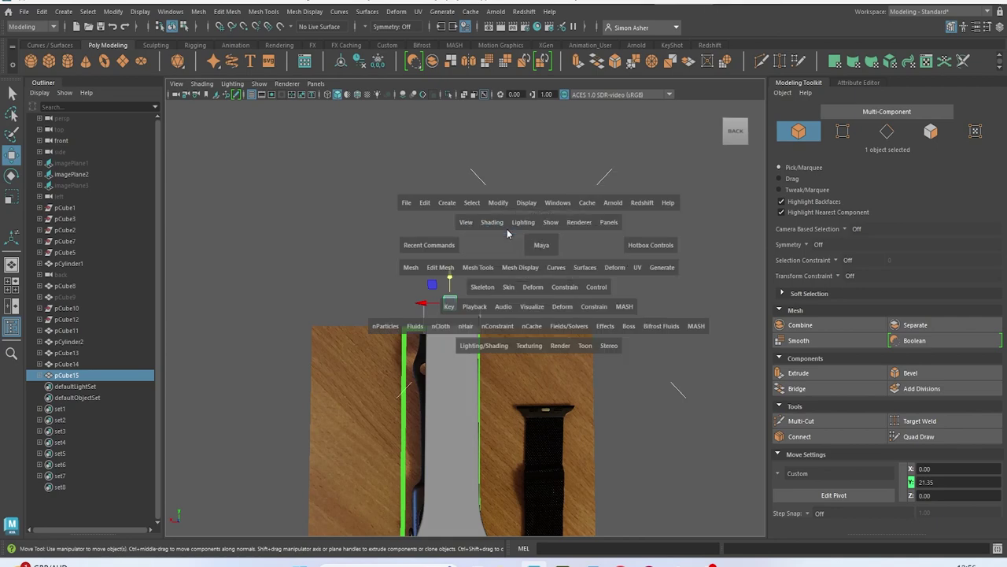
{"action": "middle_click_drag", "start_coordinate": [435, 245], "coordinate": [558, 348], "text": "alt"}
{"action": "scroll", "coordinate": [564, 278], "scroll_direction": "up", "scroll_amount": 1}
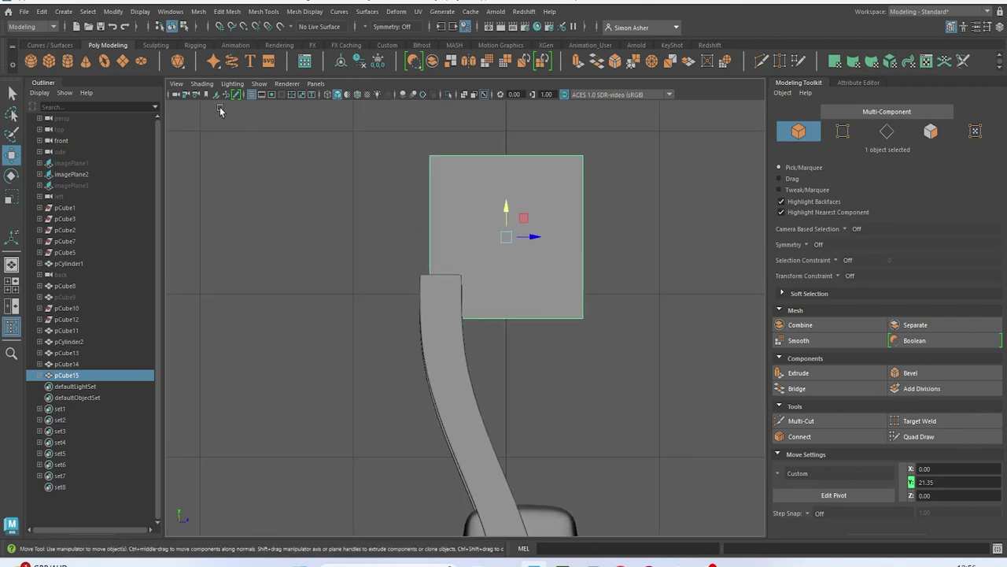
{"action": "left_click", "coordinate": [202, 84]}
{"action": "left_click", "coordinate": [209, 196]}
{"action": "scroll", "coordinate": [473, 228], "scroll_direction": "up", "scroll_amount": 1}
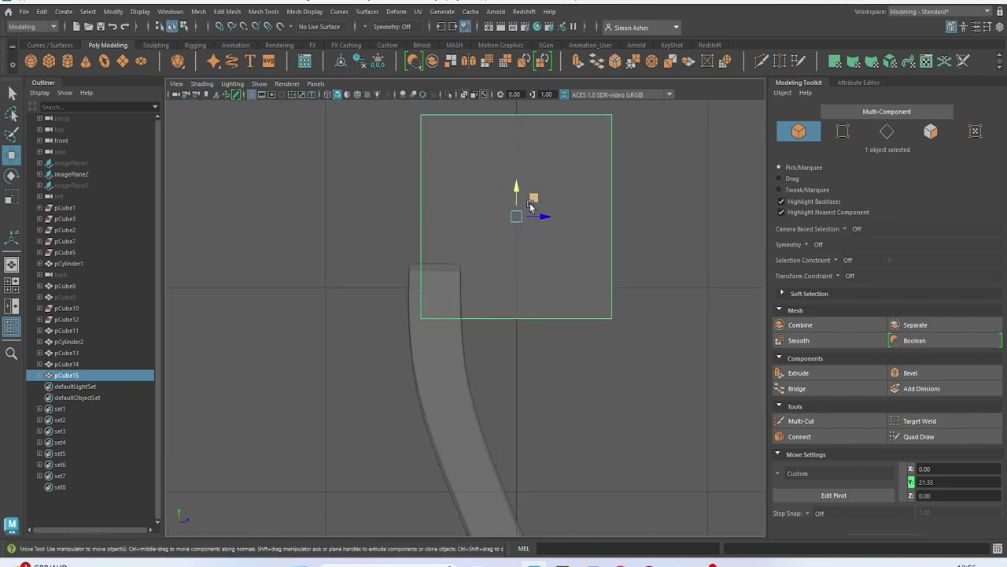
{"action": "left_click_drag", "start_coordinate": [517, 200], "coordinate": [517, 346]}
Shrink the cube by its vertices to the curved bar's thickness in Z and a short height over its vertical end
{"action": "right_click_drag", "start_coordinate": [570, 241], "coordinate": [517, 236]}
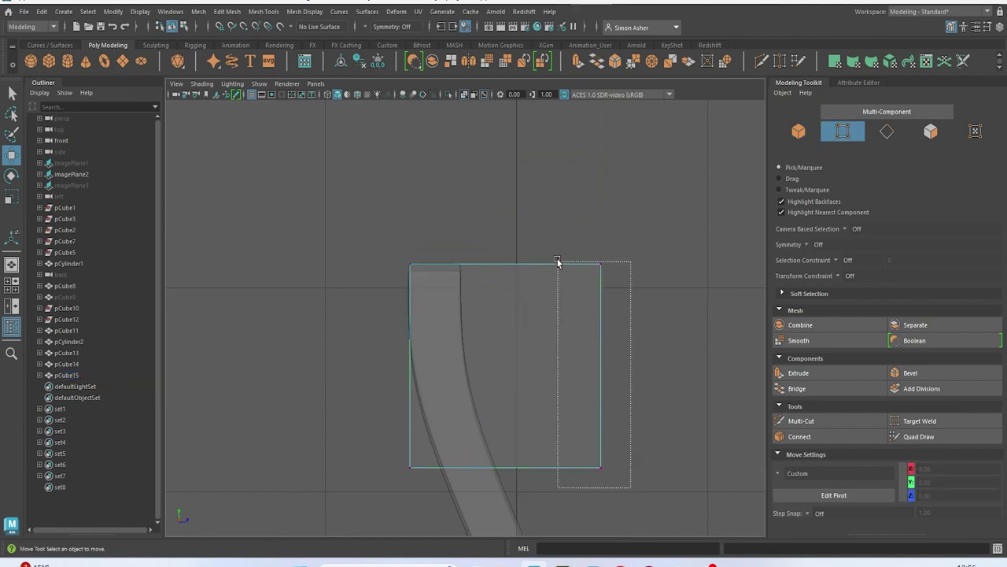
{"action": "left_click_drag", "start_coordinate": [558, 272], "coordinate": [558, 260]}
{"action": "left_click_drag", "start_coordinate": [618, 365], "coordinate": [486, 372]}
{"action": "left_click_drag", "start_coordinate": [472, 499], "coordinate": [307, 446]}
{"action": "left_click_drag", "start_coordinate": [434, 446], "coordinate": [435, 346]}
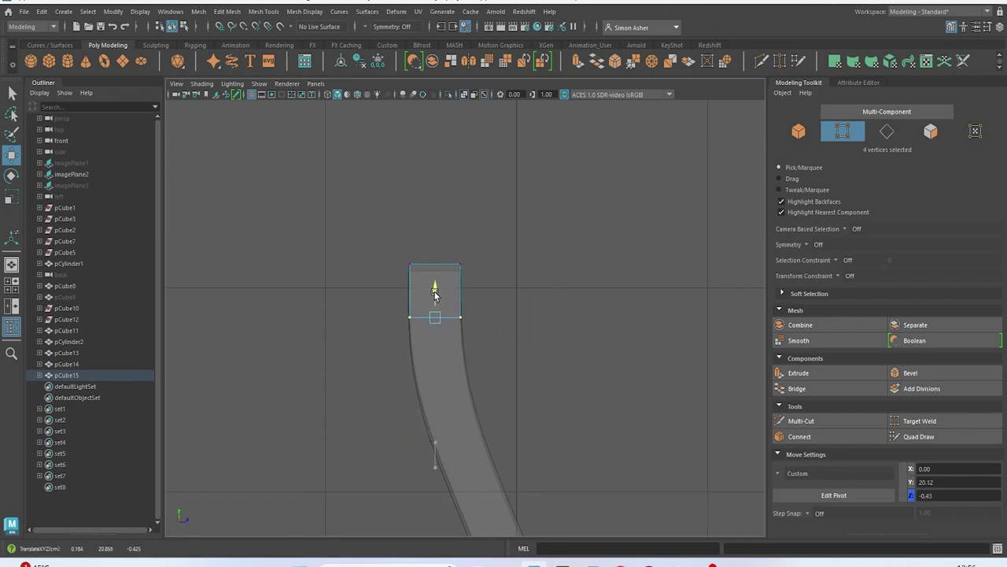
Return to the perspective view and turn off X-ray shading
{"action": "key", "text": "space"}
{"action": "left_click_drag", "start_coordinate": [551, 270], "coordinate": [548, 245]}
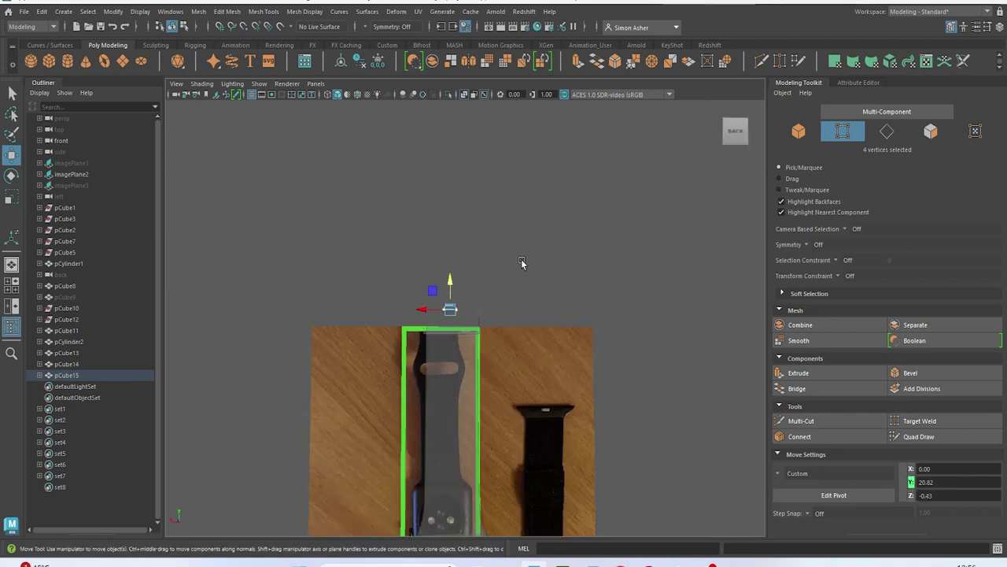
{"action": "left_click", "coordinate": [196, 85]}
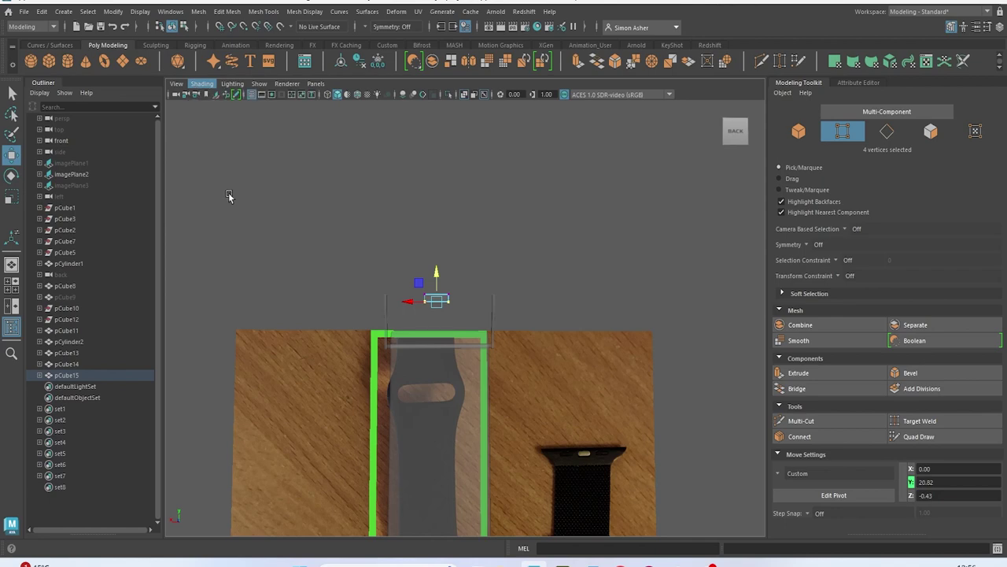
{"action": "left_click", "coordinate": [231, 195]}
Stretch the cube's end vertices along X in both directions to form a crosspiece reaching both curved bars
{"action": "right_click", "coordinate": [434, 238]}
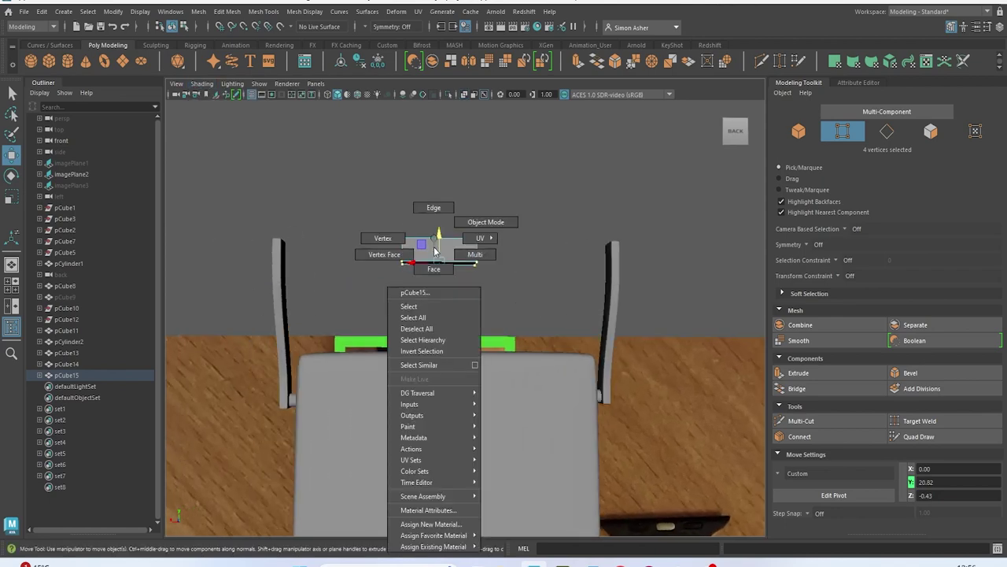
{"action": "left_click_drag", "start_coordinate": [375, 222], "coordinate": [283, 278]}
{"action": "left_click_drag", "start_coordinate": [450, 199], "coordinate": [495, 299]}
{"action": "left_click_drag", "start_coordinate": [449, 252], "coordinate": [573, 282]}
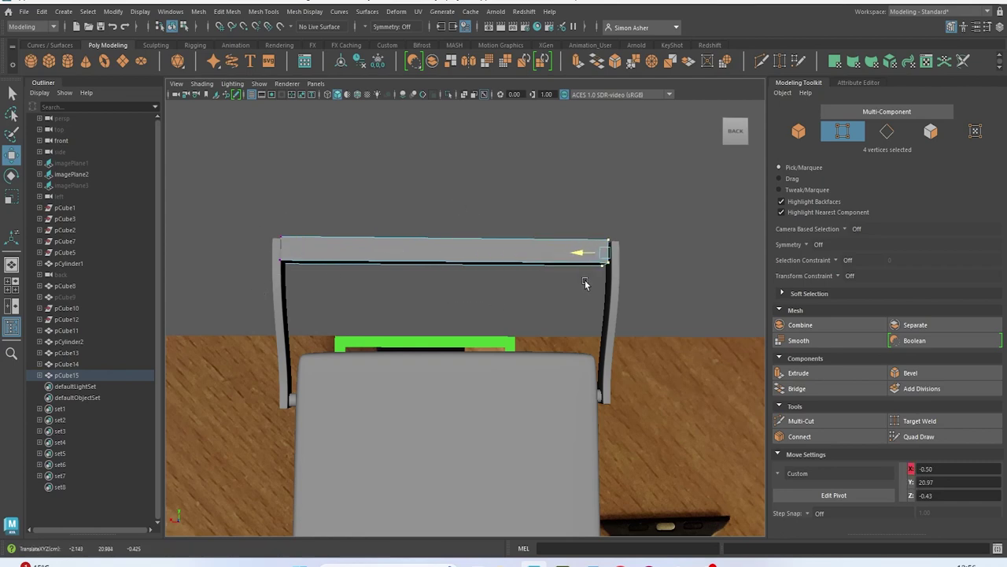
{"action": "left_click", "coordinate": [409, 169]}
{"action": "left_click_drag", "start_coordinate": [409, 169], "coordinate": [547, 275], "text": "alt"}
{"action": "left_click", "coordinate": [553, 237]}
{"action": "left_click_drag", "start_coordinate": [553, 238], "coordinate": [469, 224], "text": "alt"}
{"action": "key", "text": "ctrl+z"}
{"action": "key", "text": "ctrl+z"}
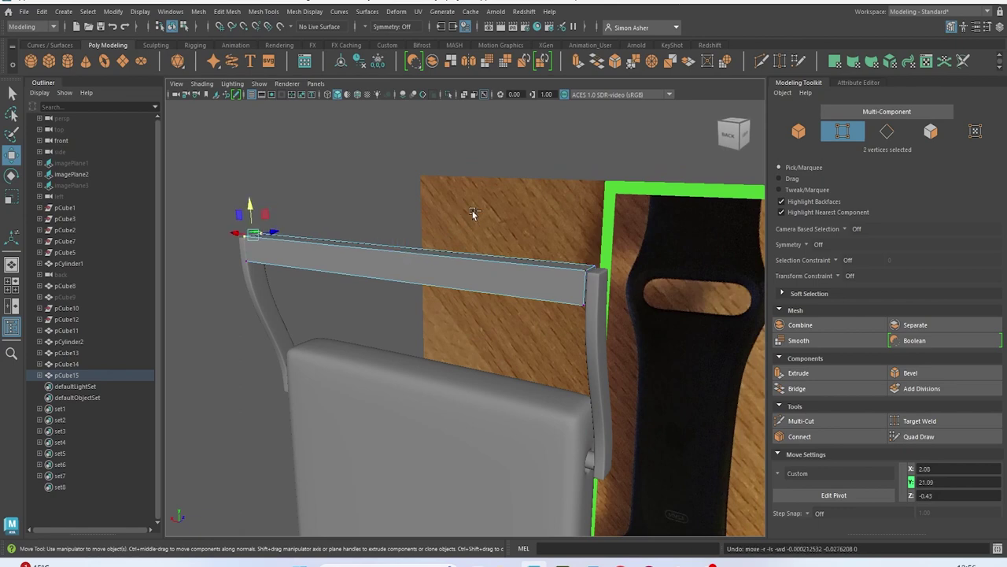
Adjust the crosspiece's end vertices along X so the end meets the curved bar, and return to object mode
{"action": "left_click_drag", "start_coordinate": [607, 283], "coordinate": [608, 282], "text": "shift"}
{"action": "middle_click_drag", "start_coordinate": [401, 223], "coordinate": [392, 224]}
{"action": "left_click_drag", "start_coordinate": [401, 231], "coordinate": [610, 268], "text": "alt"}
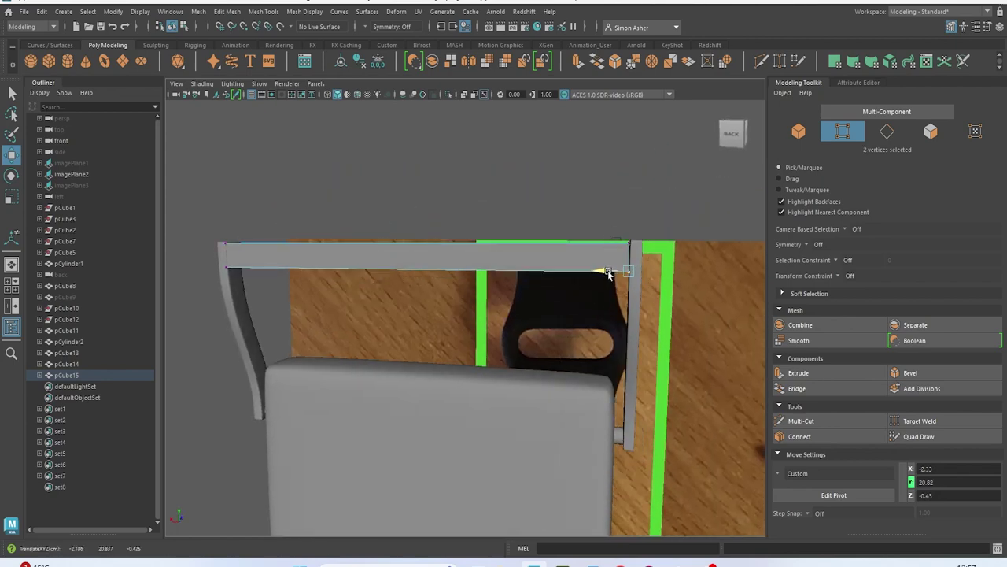
{"action": "left_click_drag", "start_coordinate": [614, 224], "coordinate": [650, 281]}
{"action": "left_click", "coordinate": [612, 242]}
{"action": "left_click", "coordinate": [613, 254]}
{"action": "right_click_drag", "start_coordinate": [612, 237], "coordinate": [563, 239]}
{"action": "mouse_move", "coordinate": [612, 240]}
{"action": "left_mouse_down"}
{"action": "mouse_move", "coordinate": [637, 270]}
{"action": "mouse_move", "coordinate": [616, 252]}
{"action": "left_mouse_up"}
{"action": "key", "text": "ctrl+z"}
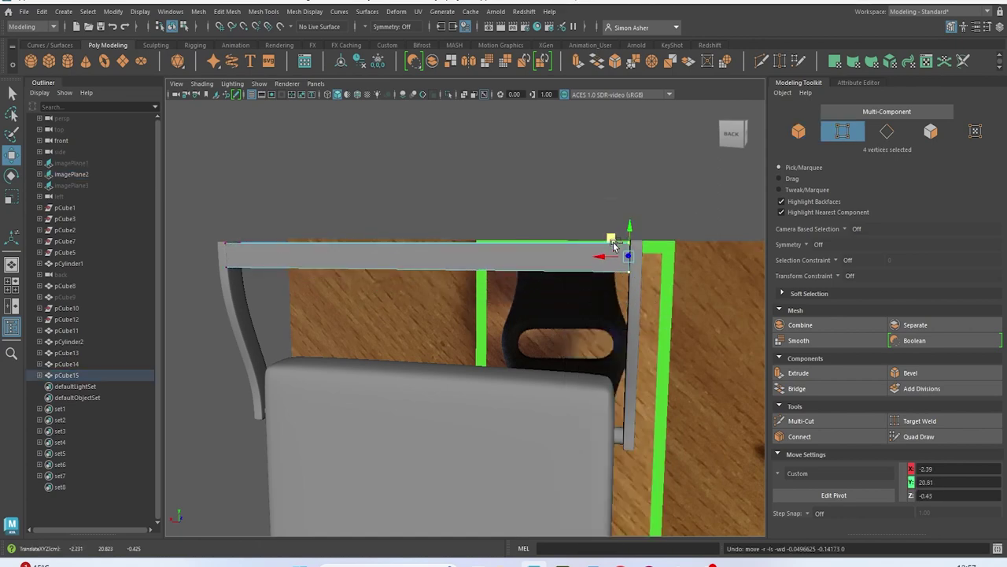
{"action": "left_click", "coordinate": [613, 253]}
{"action": "left_click", "coordinate": [615, 251]}
{"action": "right_click_drag", "start_coordinate": [614, 239], "coordinate": [567, 239]}
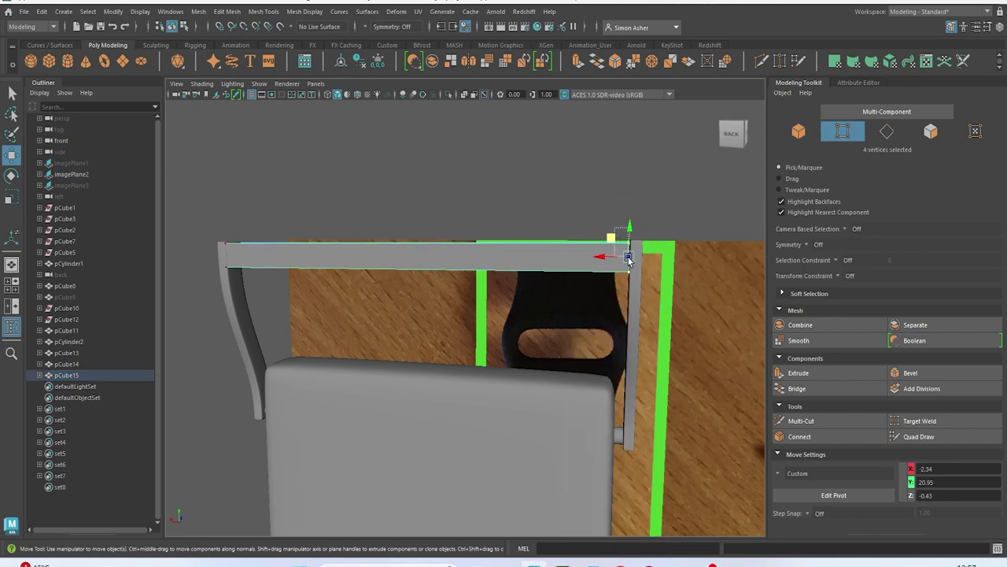
{"action": "left_click_drag", "start_coordinate": [604, 261], "coordinate": [528, 180]}
{"action": "right_click_drag", "start_coordinate": [528, 181], "coordinate": [554, 158]}
Isolate the crosspiece, bevel all its edges with a reduced fraction, and turn on its smooth preview
{"action": "left_click_drag", "start_coordinate": [576, 155], "coordinate": [544, 277], "text": "alt"}
{"action": "left_click", "coordinate": [544, 293]}
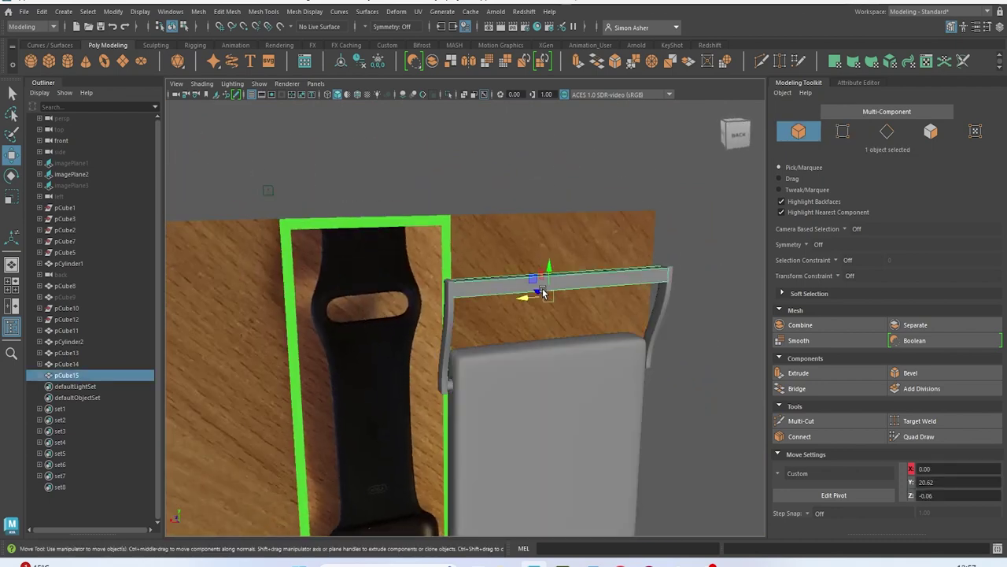
{"action": "key", "text": "ctrl+1"}
{"action": "right_click_drag", "start_coordinate": [528, 237], "coordinate": [512, 211]}
{"action": "left_click_drag", "start_coordinate": [405, 247], "coordinate": [725, 328]}
{"action": "key", "text": "ctrl+b"}
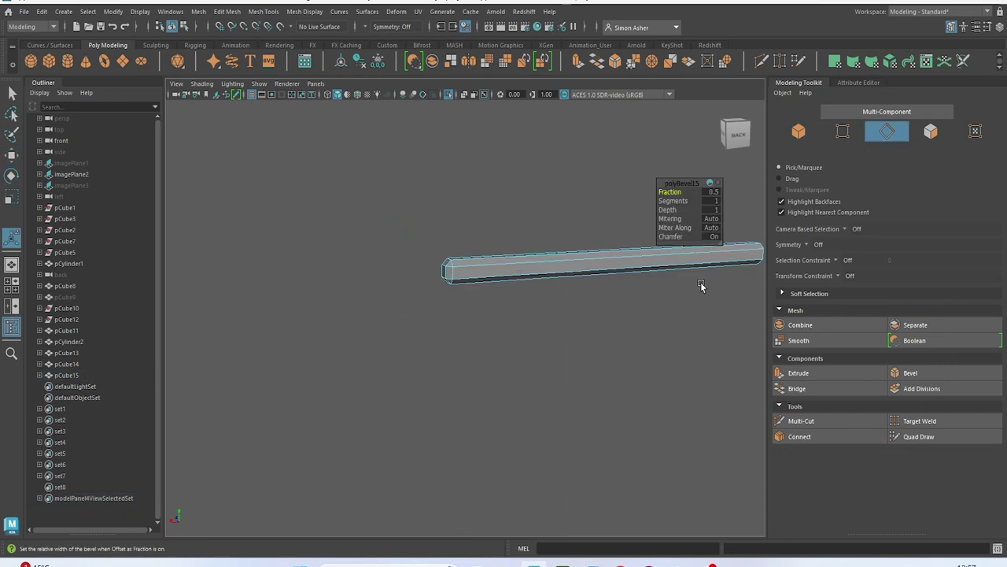
{"action": "left_click_drag", "start_coordinate": [676, 201], "coordinate": [666, 192]}
{"action": "key", "text": "3"}
{"action": "right_click_drag", "start_coordinate": [459, 207], "coordinate": [473, 195]}
{"action": "left_click", "coordinate": [473, 194]}
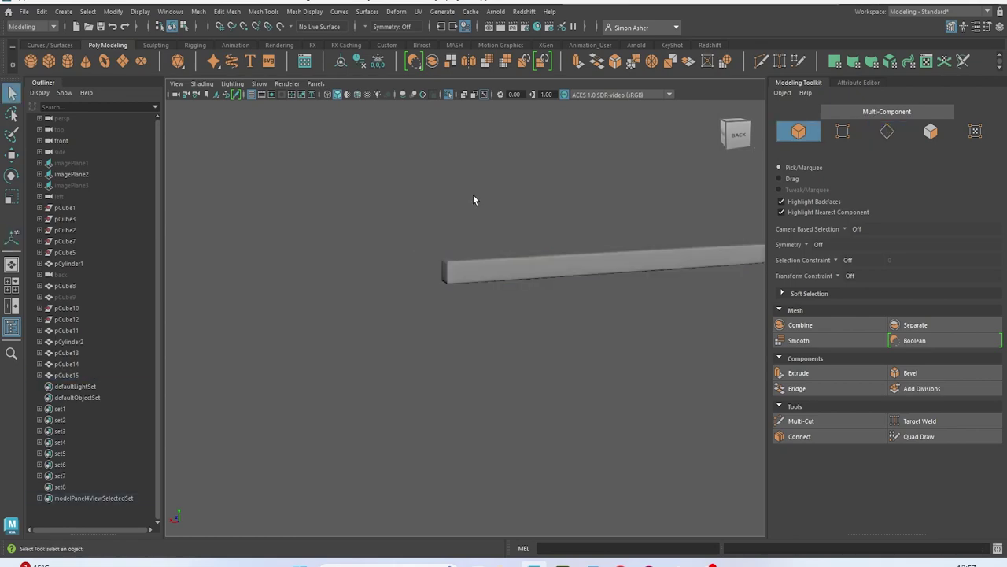
Show the whole watch again and turn off the upper strap's smooth preview
{"action": "key", "text": "ctrl+1"}
{"action": "scroll", "coordinate": [473, 197], "scroll_direction": "down", "scroll_amount": 3}
{"action": "mouse_move", "coordinate": [473, 200]}
{"action": "left_mouse_down", "text": "alt"}
{"action": "mouse_move", "coordinate": [449, 170]}
{"action": "mouse_move", "coordinate": [599, 196]}
{"action": "mouse_move", "coordinate": [473, 206]}
{"action": "left_mouse_up", "text": "alt"}
{"action": "left_click", "coordinate": [559, 361]}
{"action": "key", "text": "1"}
{"action": "left_click", "coordinate": [839, 424]}
{"action": "scroll", "coordinate": [565, 453], "scroll_direction": "down", "scroll_amount": 3}
{"action": "right_click_drag", "start_coordinate": [566, 455], "coordinate": [523, 348], "text": "alt"}
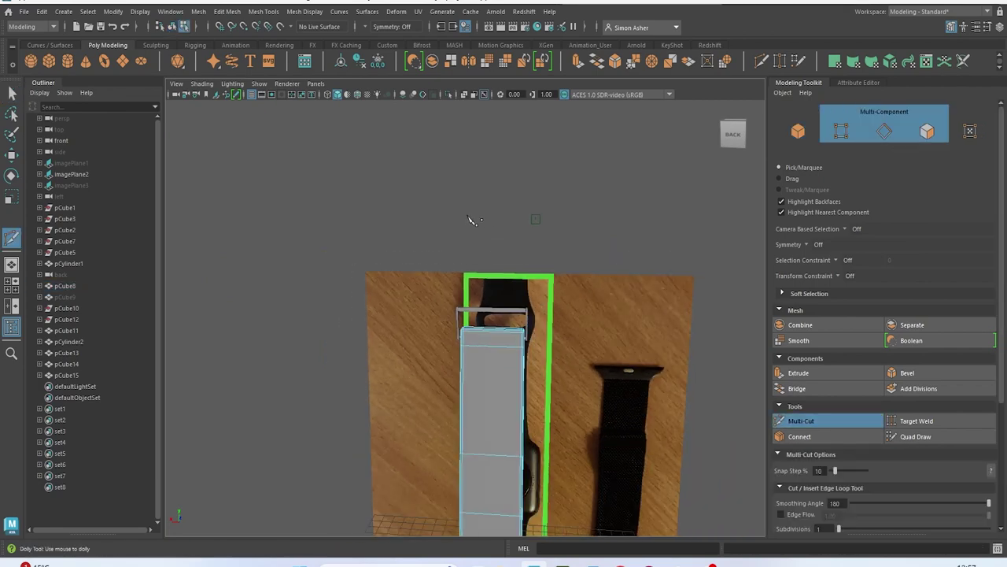
Save the scene and isolate the upper strap in object mode
{"action": "left_click", "coordinate": [25, 13]}
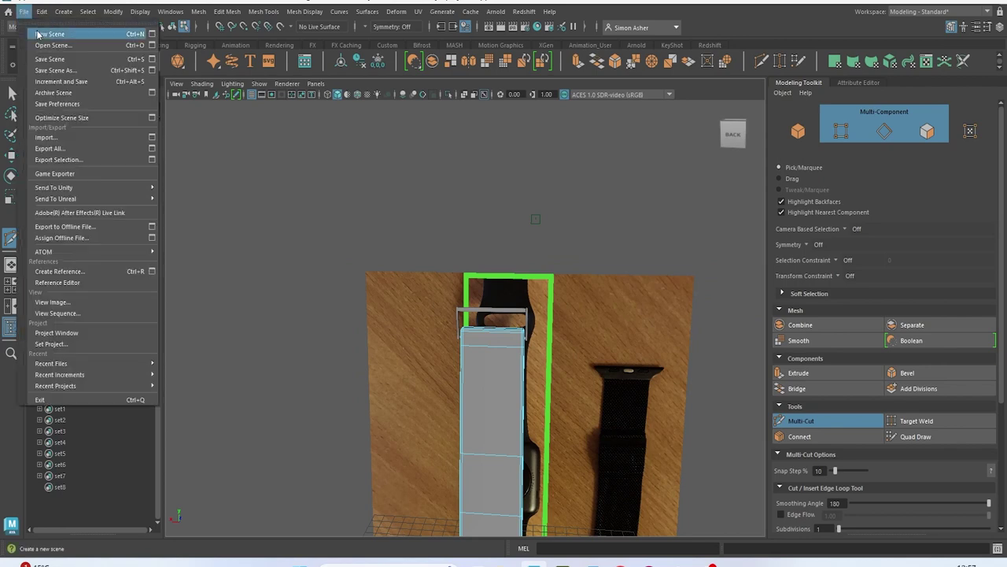
{"action": "left_click", "coordinate": [47, 60]}
{"action": "right_click_drag", "start_coordinate": [394, 219], "coordinate": [413, 195]}
{"action": "left_click_drag", "start_coordinate": [425, 259], "coordinate": [481, 295], "text": "alt"}
{"action": "left_click", "coordinate": [480, 290]}
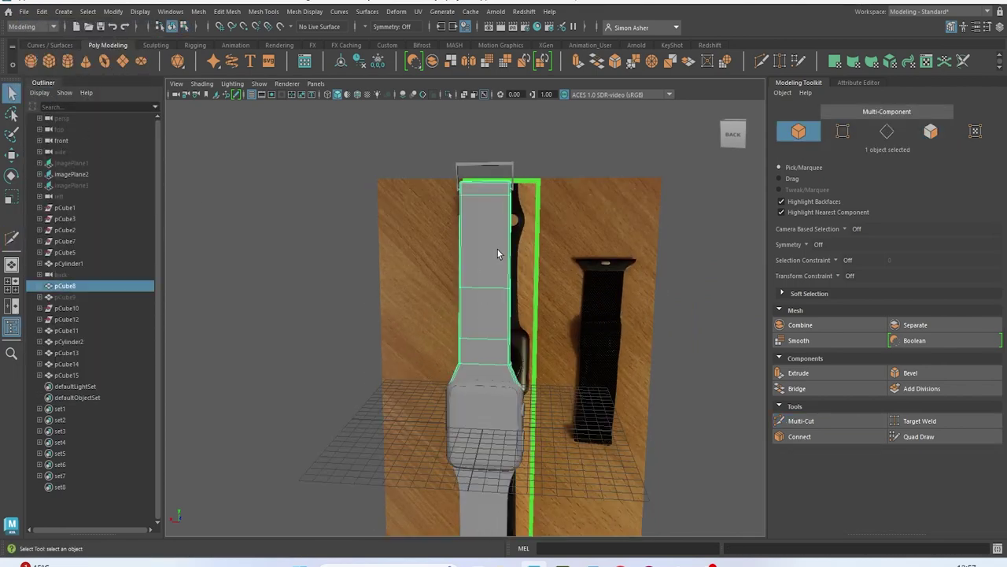
{"action": "key", "text": "ctrl+1"}
{"action": "middle_click_drag", "start_coordinate": [498, 248], "coordinate": [546, 374], "text": "alt"}
{"action": "scroll", "coordinate": [547, 379], "scroll_direction": "up", "scroll_amount": 5}
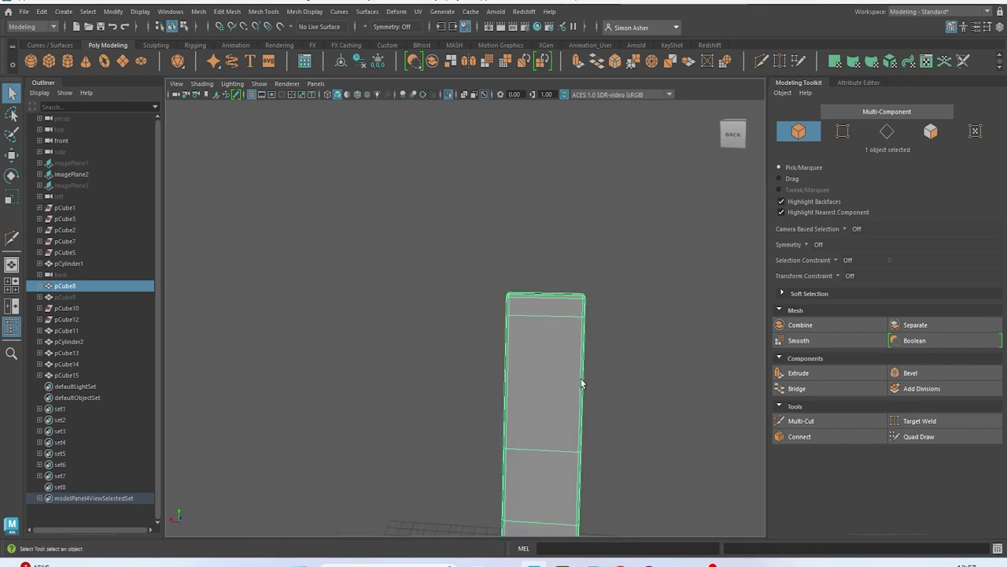
Insert a lengthwise edge loop down the middle of the strap with Multi-Cut
{"action": "left_click", "coordinate": [801, 420]}
{"action": "scroll", "coordinate": [540, 272], "scroll_direction": "up", "scroll_amount": 3}
{"action": "left_click", "coordinate": [508, 226], "text": "ctrl"}
{"action": "middle_click_drag", "start_coordinate": [513, 257], "coordinate": [506, 335], "text": "alt"}
Split the strap's middle edge loop into two with a one-segment bevel at a fraction of 0.22
{"action": "key", "text": "w"}
{"action": "right_click_drag", "start_coordinate": [512, 240], "coordinate": [512, 209]}
{"action": "double_click", "coordinate": [506, 296]}
{"action": "key", "text": "ctrl+b"}
{"action": "scroll", "coordinate": [526, 292], "scroll_direction": "up", "scroll_amount": 2}
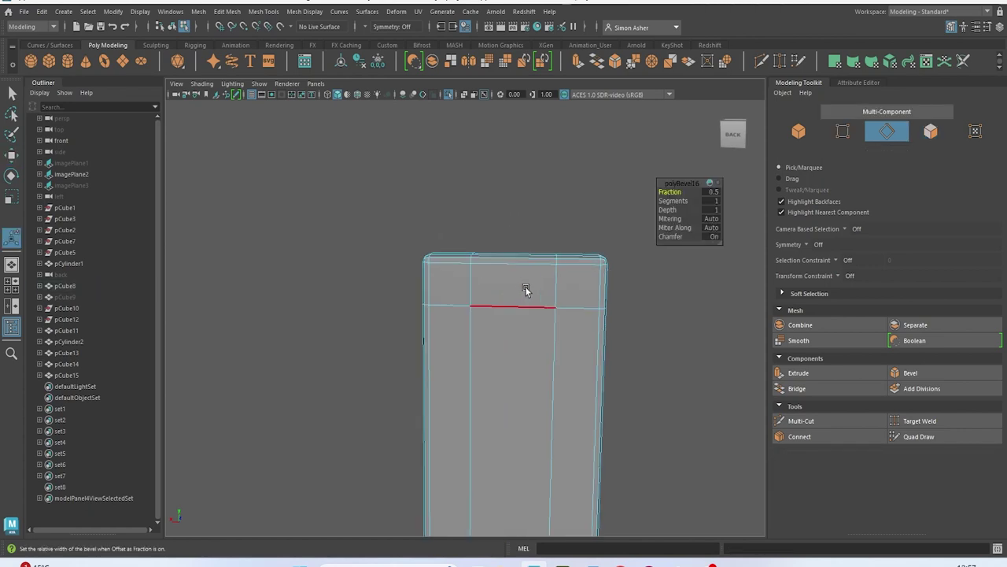
{"action": "left_click_drag", "start_coordinate": [681, 192], "coordinate": [663, 192]}
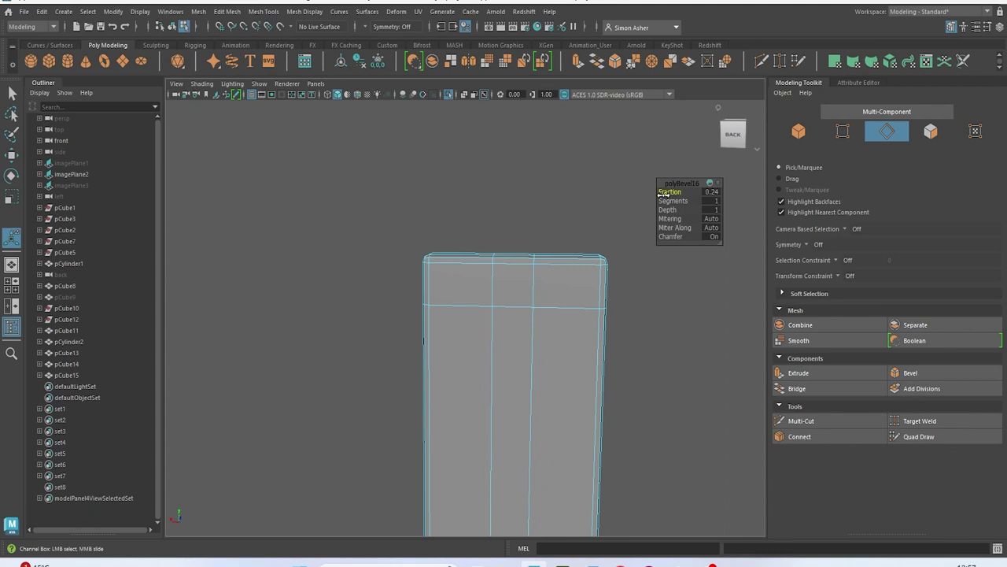
{"action": "left_click_drag", "start_coordinate": [663, 195], "coordinate": [662, 196]}
{"action": "scroll", "coordinate": [573, 264], "scroll_direction": "down", "scroll_amount": 4}
{"action": "scroll", "coordinate": [559, 268], "scroll_direction": "up", "scroll_amount": 4}
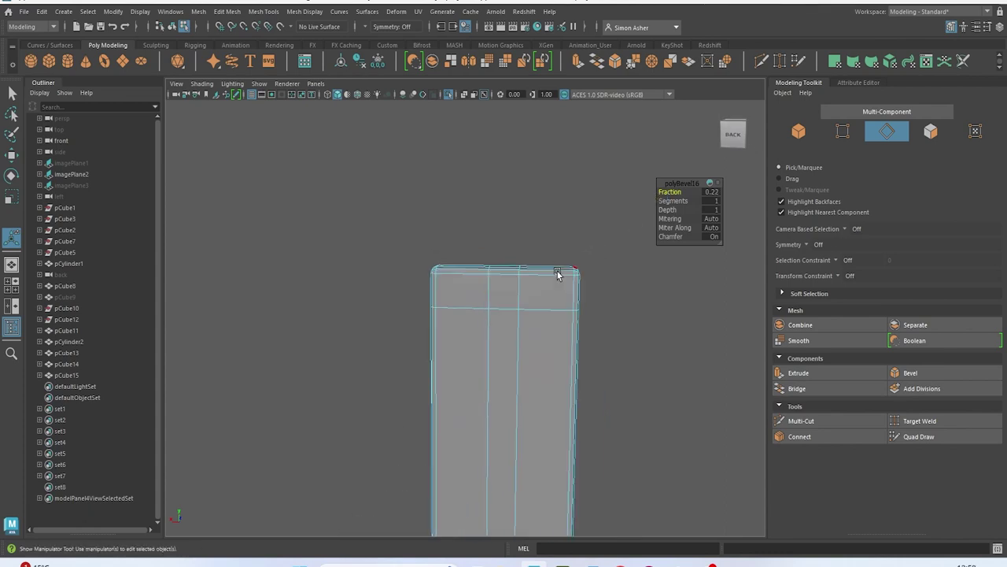
Select the seven faces between the two central loops that wrap over the strap's upper end, front to back
{"action": "scroll", "coordinate": [557, 273], "scroll_direction": "up", "scroll_amount": 4}
{"action": "right_click_drag", "start_coordinate": [480, 238], "coordinate": [481, 270]}
{"action": "left_click", "coordinate": [482, 288]}
{"action": "mouse_move", "coordinate": [481, 289]}
{"action": "left_mouse_down", "text": "alt"}
{"action": "mouse_move", "coordinate": [299, 302]}
{"action": "mouse_move", "coordinate": [331, 303]}
{"action": "left_mouse_up", "text": "alt"}
{"action": "left_click", "coordinate": [507, 311], "text": "shift"}
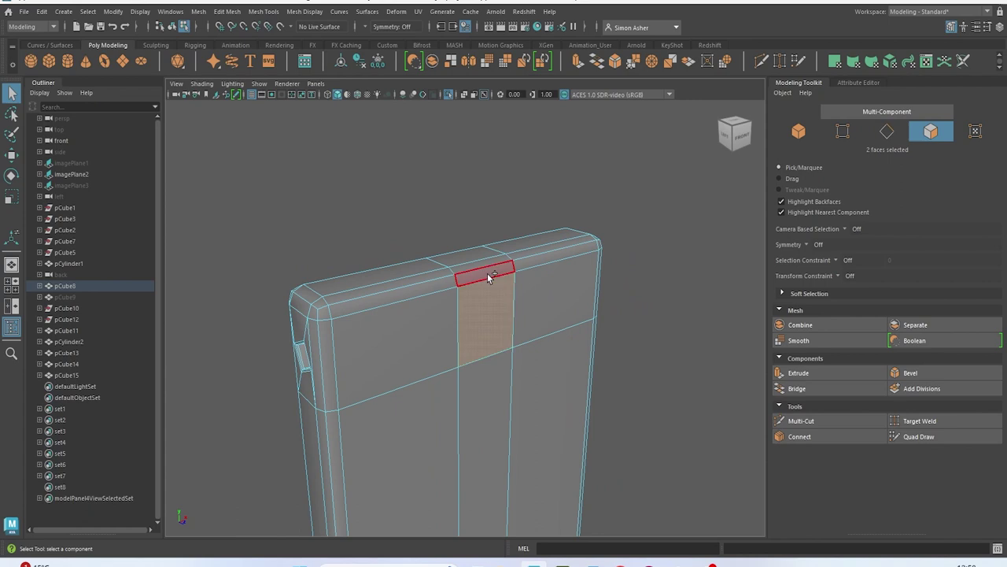
{"action": "left_click", "coordinate": [482, 269], "text": "shift"}
{"action": "mouse_move", "coordinate": [472, 278]}
{"action": "left_mouse_down", "text": "alt"}
{"action": "mouse_move", "coordinate": [566, 285]}
{"action": "mouse_move", "coordinate": [489, 278]}
{"action": "left_mouse_up", "text": "alt"}
{"action": "left_click", "coordinate": [458, 278], "text": "shift"}
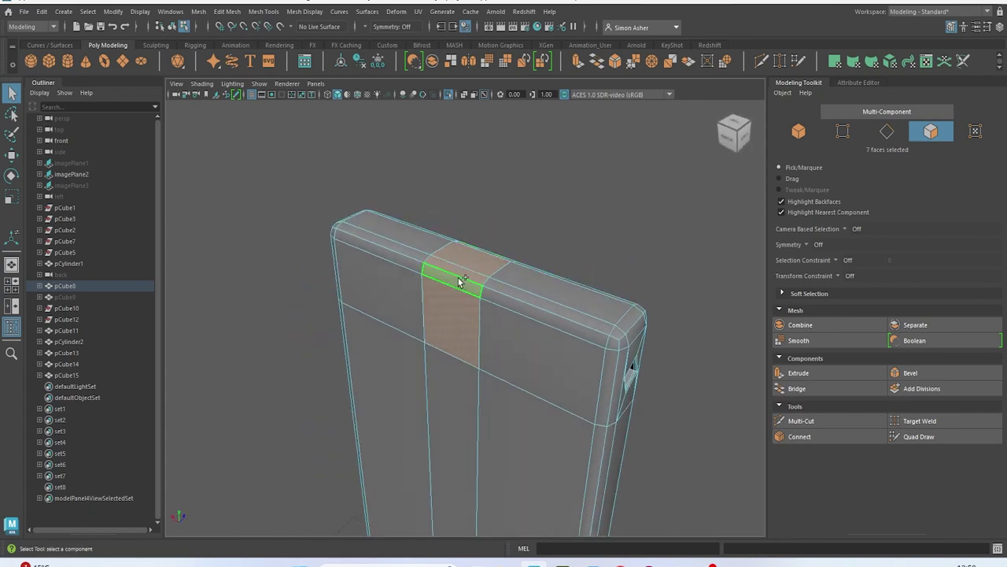
Try deleting the selected central faces, and undo the deletion
{"action": "key", "text": "Delete"}
{"action": "left_click_drag", "start_coordinate": [459, 282], "coordinate": [500, 255], "text": "alt"}
{"action": "key", "text": "ctrl+z"}
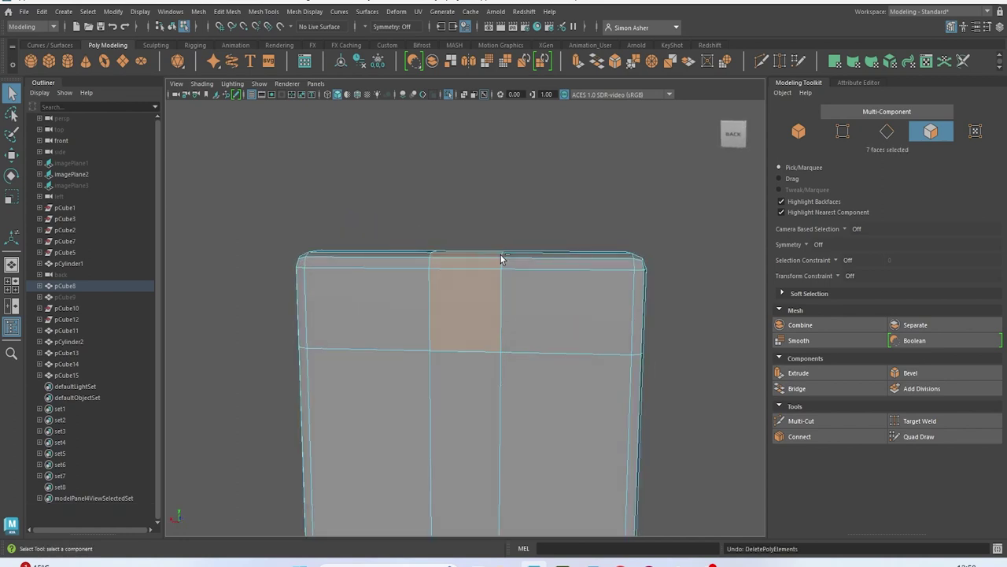
Extrude the selected central faces inward with a thickness of -0.16 to form a notch around the strap's end
{"action": "key", "text": "ctrl+e"}
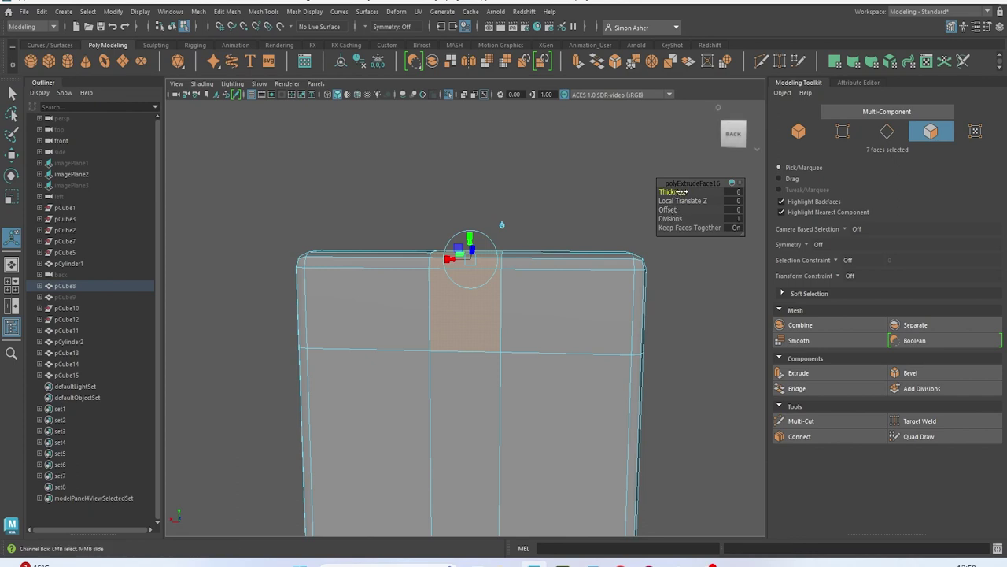
{"action": "left_click_drag", "start_coordinate": [675, 191], "coordinate": [673, 191]}
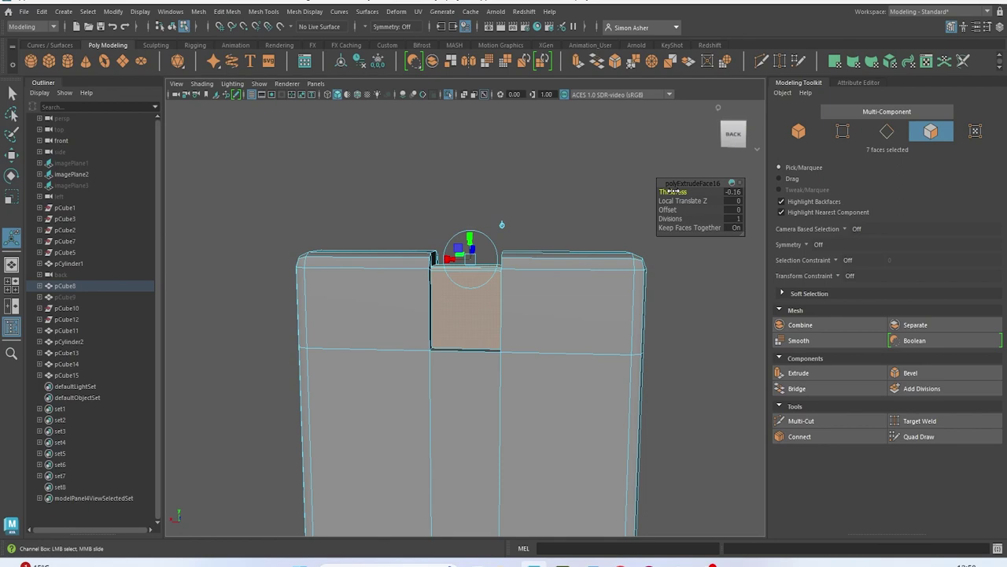
{"action": "left_click", "coordinate": [562, 204]}
Select the edges bordering the two side walls of the notch
{"action": "left_click_drag", "start_coordinate": [562, 205], "coordinate": [499, 225], "text": "alt"}
{"action": "right_click_drag", "start_coordinate": [490, 214], "coordinate": [488, 186]}
{"action": "left_click_drag", "start_coordinate": [499, 214], "coordinate": [387, 278], "text": "alt"}
{"action": "left_click", "coordinate": [543, 271]}
{"action": "double_click", "coordinate": [543, 272]}
{"action": "double_click", "coordinate": [410, 277], "text": "shift"}
{"action": "double_click", "coordinate": [443, 341], "text": "shift"}
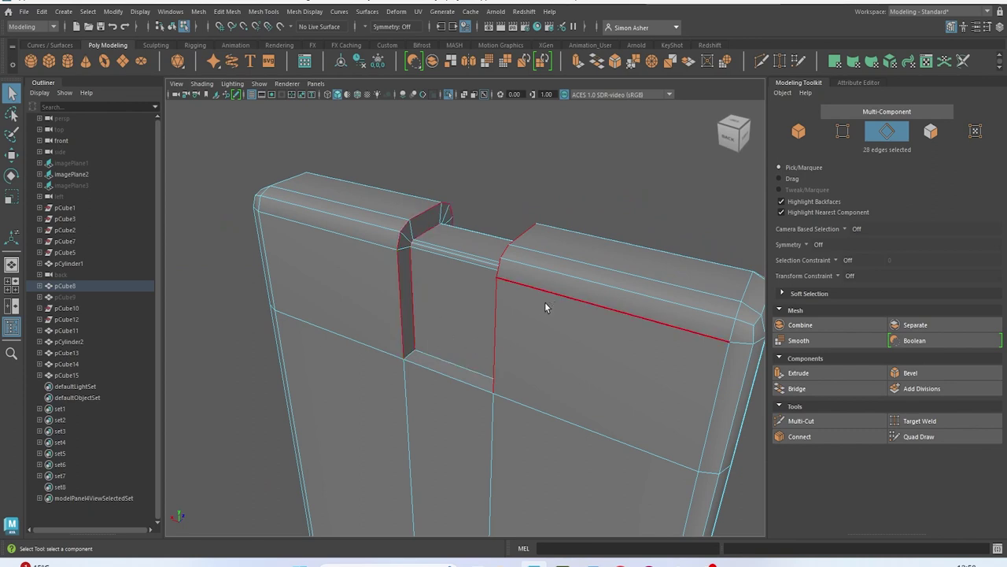
Try a bevel with a 0.5 fraction and 2 segments on the notch edges, preview it smoothed, and undo both
{"action": "key", "text": "ctrl+b"}
{"action": "left_click_drag", "start_coordinate": [673, 201], "coordinate": [679, 201]}
{"action": "key", "text": "3"}
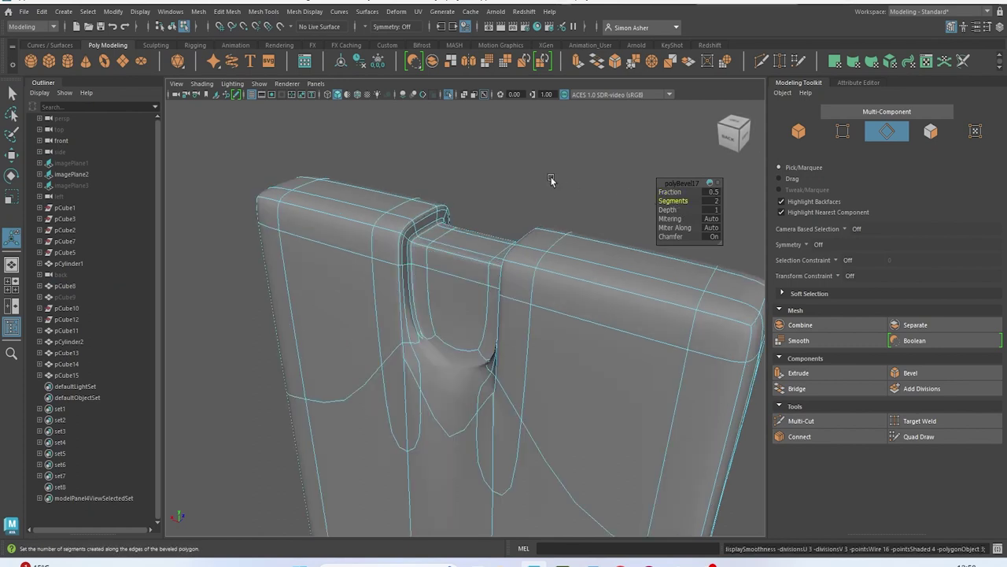
{"action": "key", "text": "ctrl+z"}
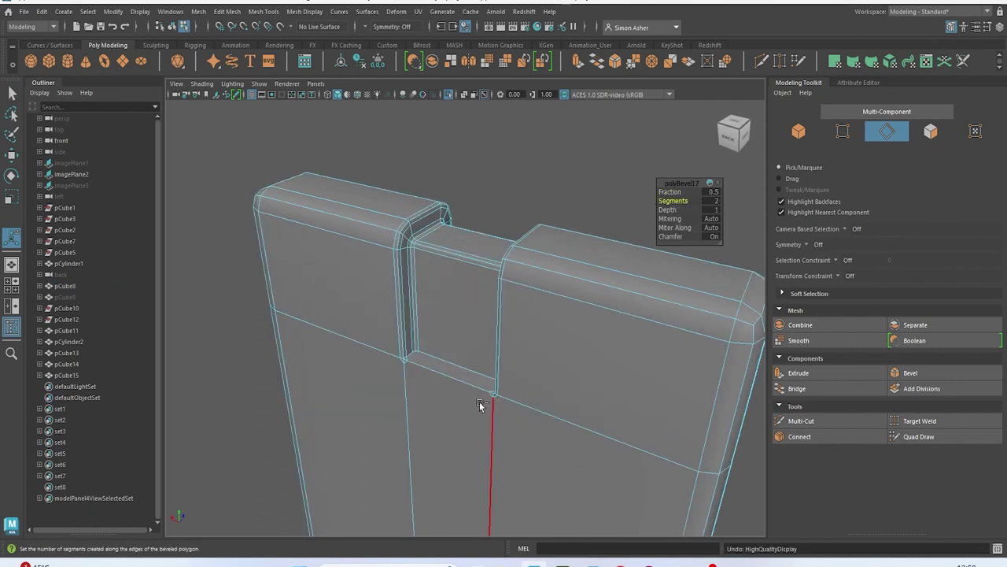
{"action": "key", "text": "ctrl+z"}
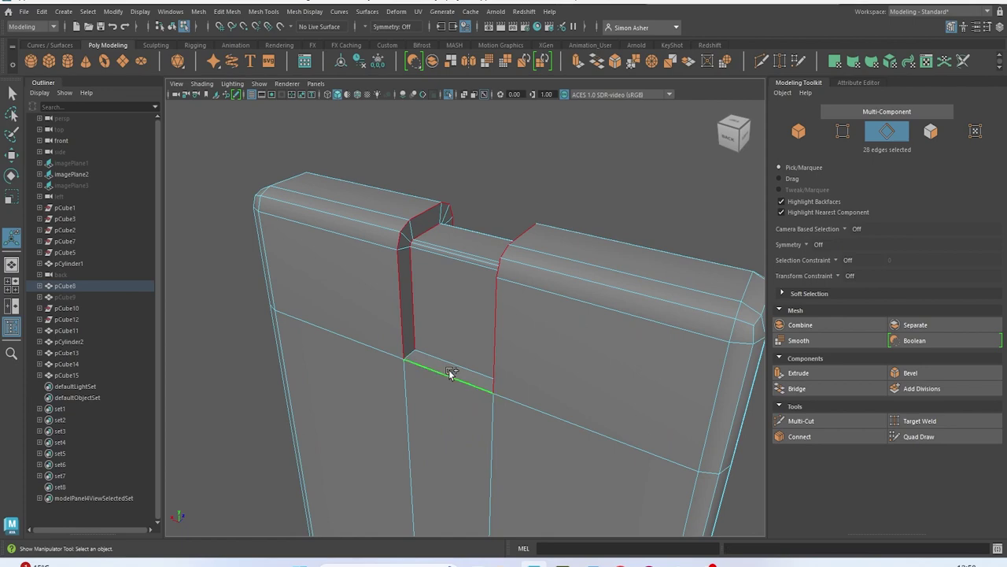
Add the edges bordering the notch's lower ledges on both faces of the strap to the edge selection
{"action": "left_click_drag", "start_coordinate": [508, 336], "coordinate": [362, 361], "text": "alt"}
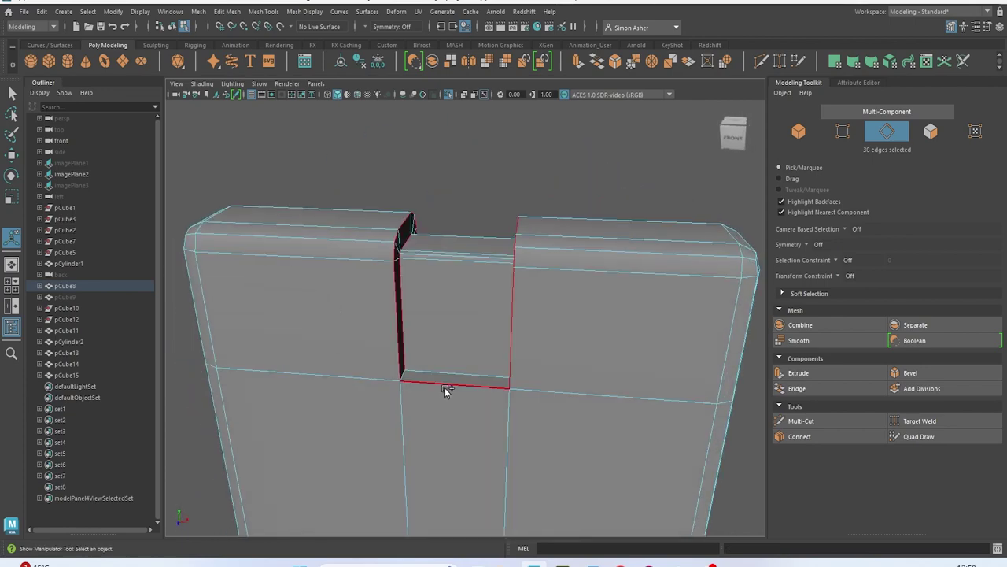
{"action": "left_click_drag", "start_coordinate": [442, 366], "coordinate": [656, 365], "text": "alt"}
{"action": "left_click", "coordinate": [363, 384], "text": "shift"}
{"action": "left_click", "coordinate": [542, 414], "text": "shift"}
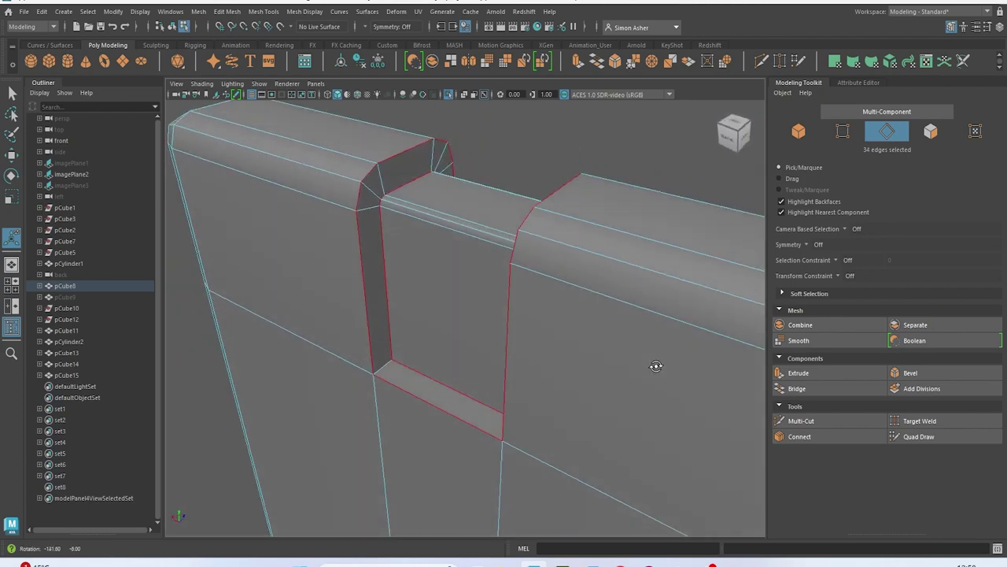
{"action": "left_click", "coordinate": [379, 370], "text": "shift"}
{"action": "left_click_drag", "start_coordinate": [406, 380], "coordinate": [560, 376], "text": "alt"}
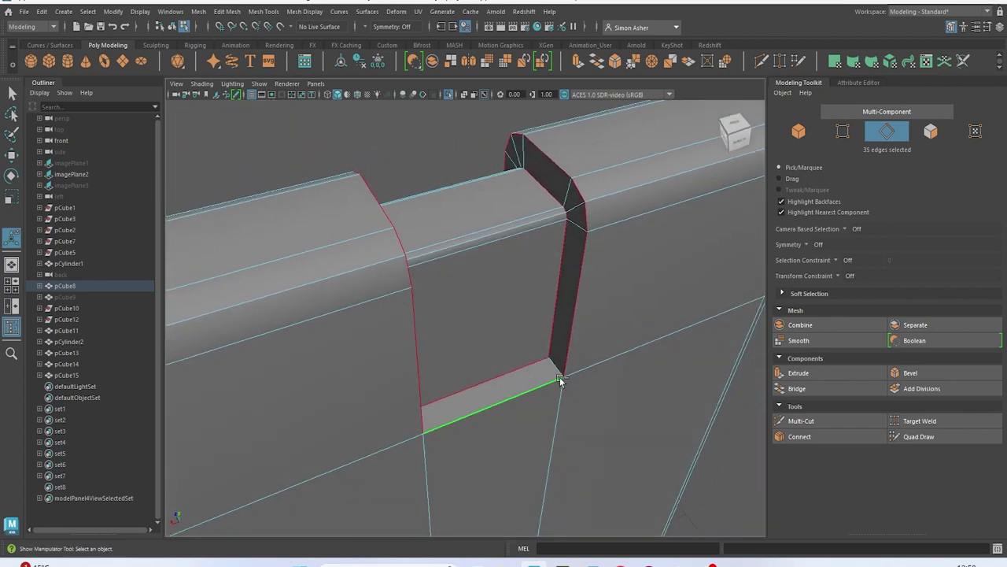
Bevel the selected notch edges with a 0.5 fraction and 2 segments, preview the strap smoothed, and show the whole scene again
{"action": "key", "text": "ctrl+b"}
{"action": "left_click_drag", "start_coordinate": [641, 338], "coordinate": [606, 337], "text": "alt"}
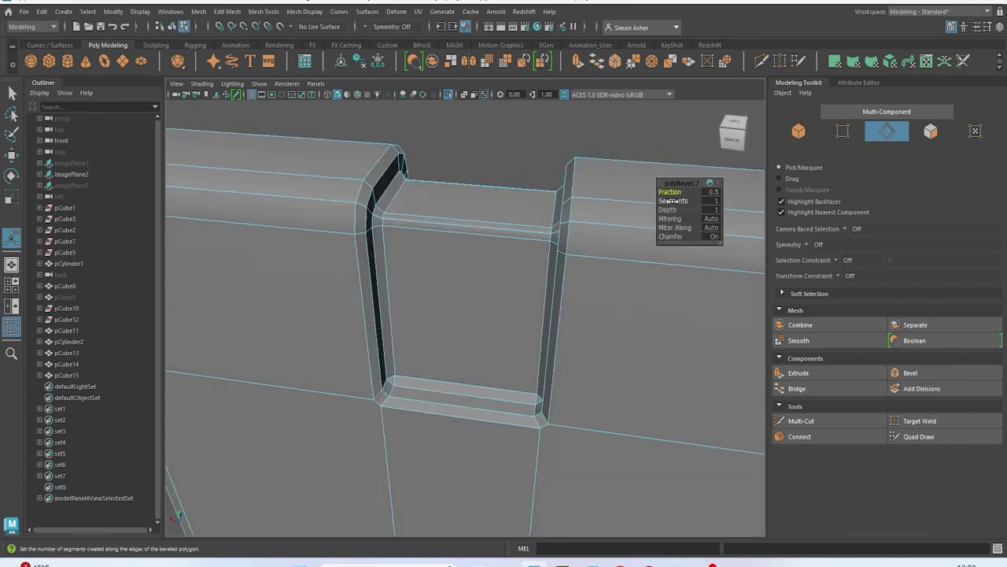
{"action": "left_click_drag", "start_coordinate": [668, 201], "coordinate": [675, 202]}
{"action": "key", "text": "3"}
{"action": "scroll", "coordinate": [603, 201], "scroll_direction": "down", "scroll_amount": 3}
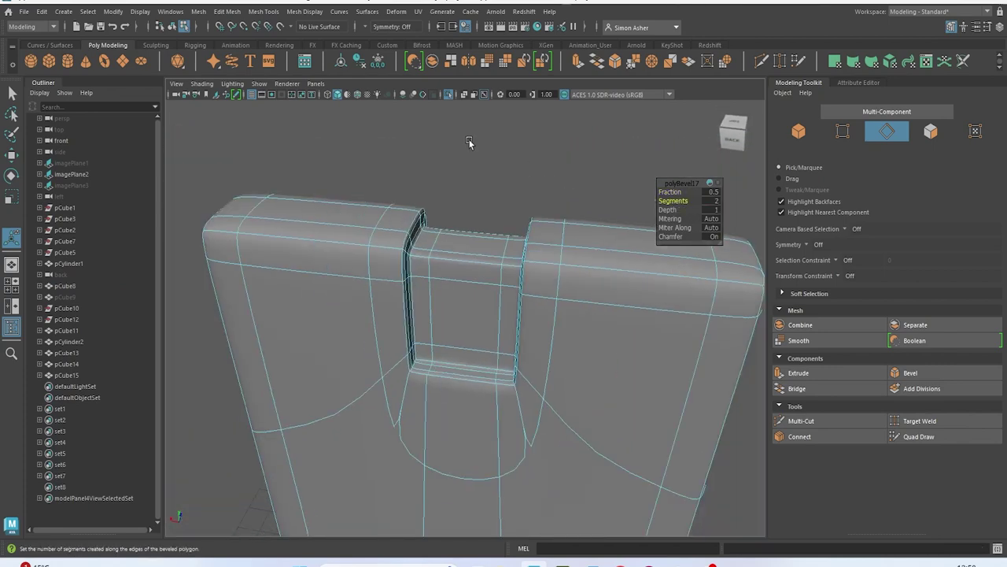
{"action": "right_click_drag", "start_coordinate": [481, 177], "coordinate": [546, 162]}
{"action": "left_click_drag", "start_coordinate": [510, 185], "coordinate": [420, 326], "text": "alt"}
{"action": "key", "text": "ctrl+1"}
{"action": "scroll", "coordinate": [420, 325], "scroll_direction": "down", "scroll_amount": 5}
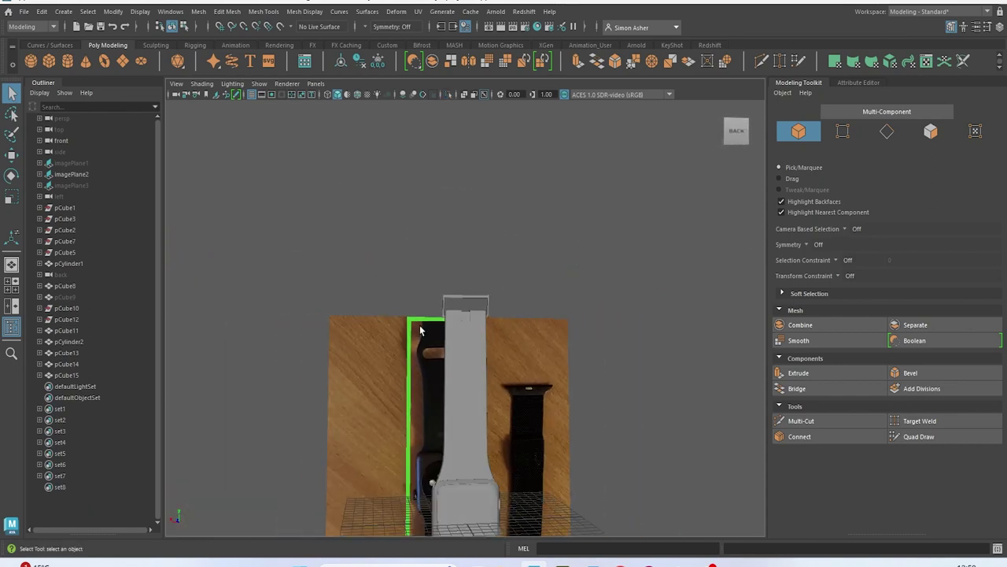
Select all the vertices around the strap's notch and scale them along X to narrow the notch
{"action": "scroll", "coordinate": [419, 325], "scroll_direction": "up", "scroll_amount": 8}
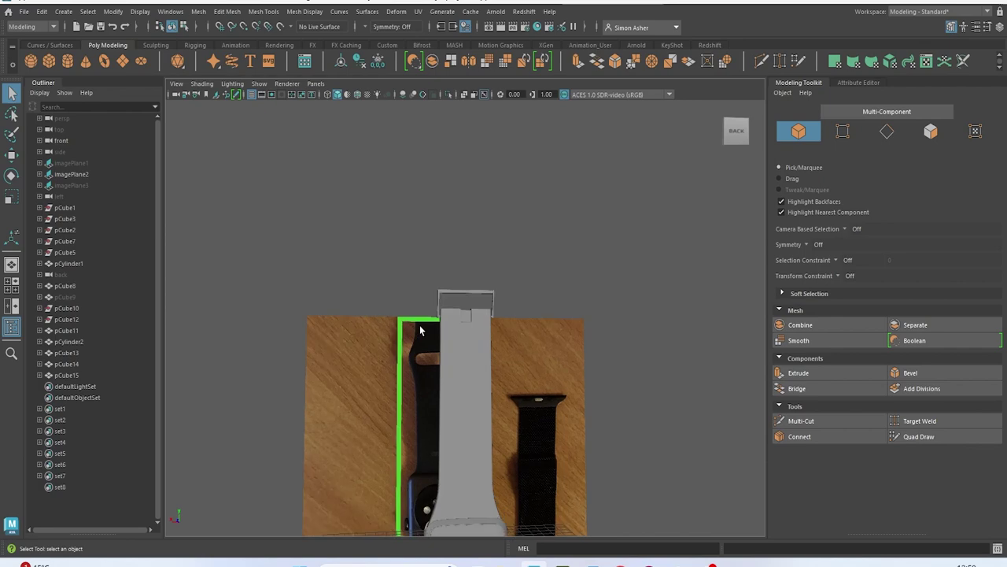
{"action": "left_click", "coordinate": [453, 349]}
{"action": "scroll", "coordinate": [453, 348], "scroll_direction": "up", "scroll_amount": 6}
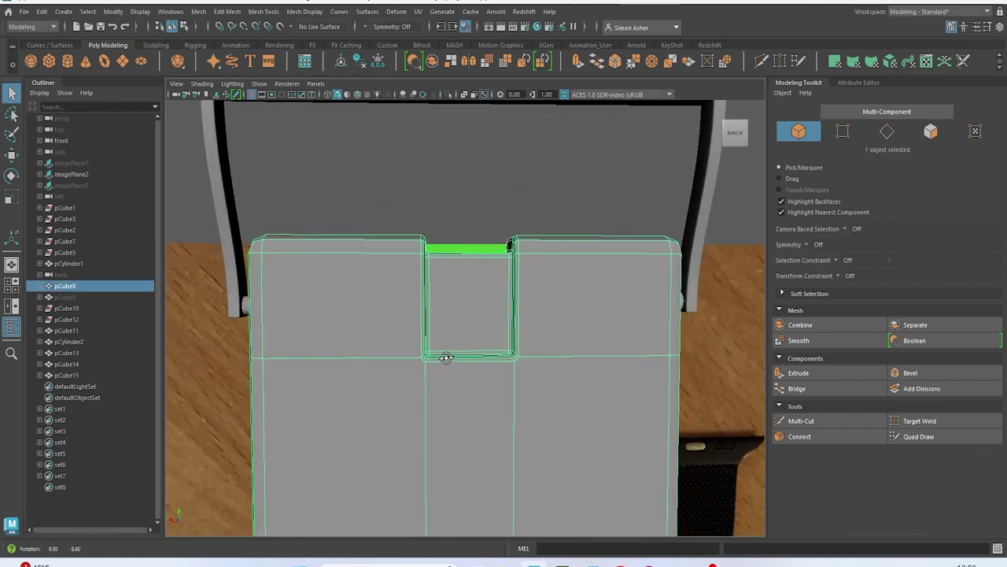
{"action": "right_click_drag", "start_coordinate": [382, 295], "coordinate": [322, 238]}
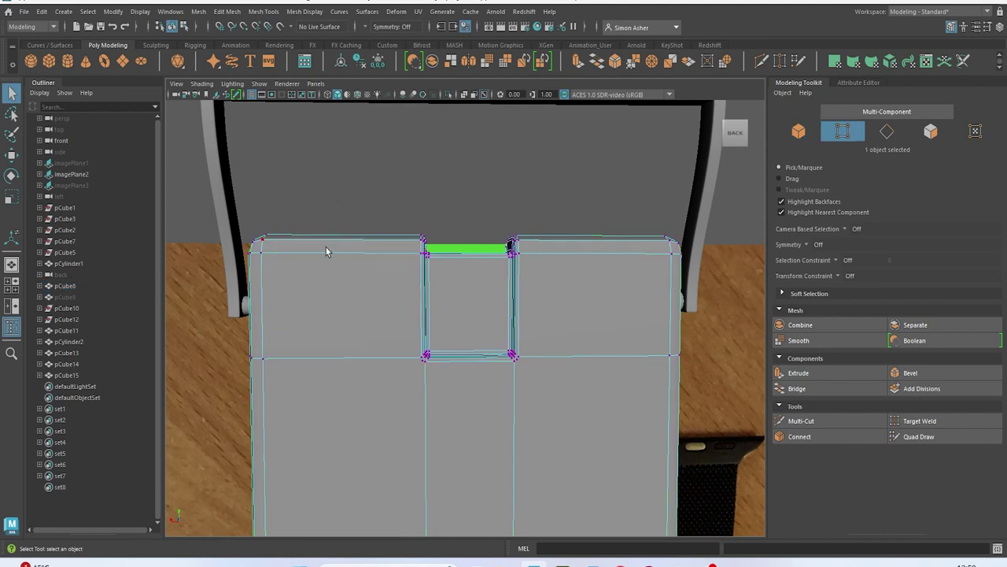
{"action": "left_click_drag", "start_coordinate": [585, 365], "coordinate": [585, 364]}
{"action": "key", "text": "r"}
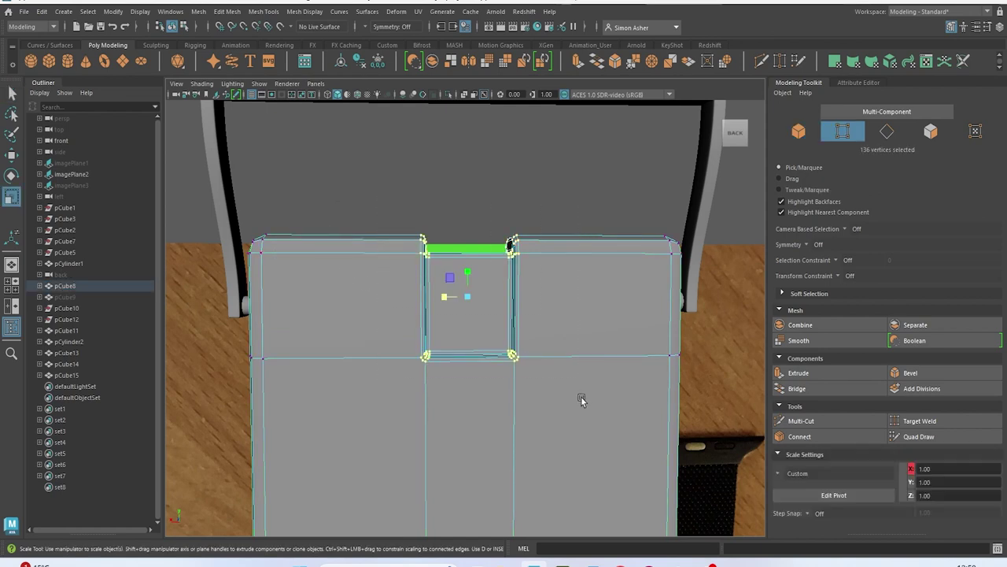
{"action": "left_click_drag", "start_coordinate": [453, 298], "coordinate": [455, 295]}
Move the notch's lower vertices up to make the notch shallower, and return to object selection
{"action": "left_click_drag", "start_coordinate": [478, 356], "coordinate": [453, 343], "text": "alt"}
{"action": "left_click_drag", "start_coordinate": [559, 414], "coordinate": [558, 408]}
{"action": "key", "text": "w"}
{"action": "left_click_drag", "start_coordinate": [465, 328], "coordinate": [460, 260]}
{"action": "right_click_drag", "start_coordinate": [465, 219], "coordinate": [512, 155]}
Examine the notch from both sides of the strap, comparing its smoothed and unsmoothed display
{"action": "left_click_drag", "start_coordinate": [491, 191], "coordinate": [737, 206], "text": "alt"}
{"action": "scroll", "coordinate": [527, 321], "scroll_direction": "up", "scroll_amount": 4}
{"action": "scroll", "coordinate": [527, 324], "scroll_direction": "up", "scroll_amount": 2}
{"action": "left_click_drag", "start_coordinate": [527, 324], "coordinate": [504, 360], "text": "alt"}
{"action": "left_click", "coordinate": [506, 368]}
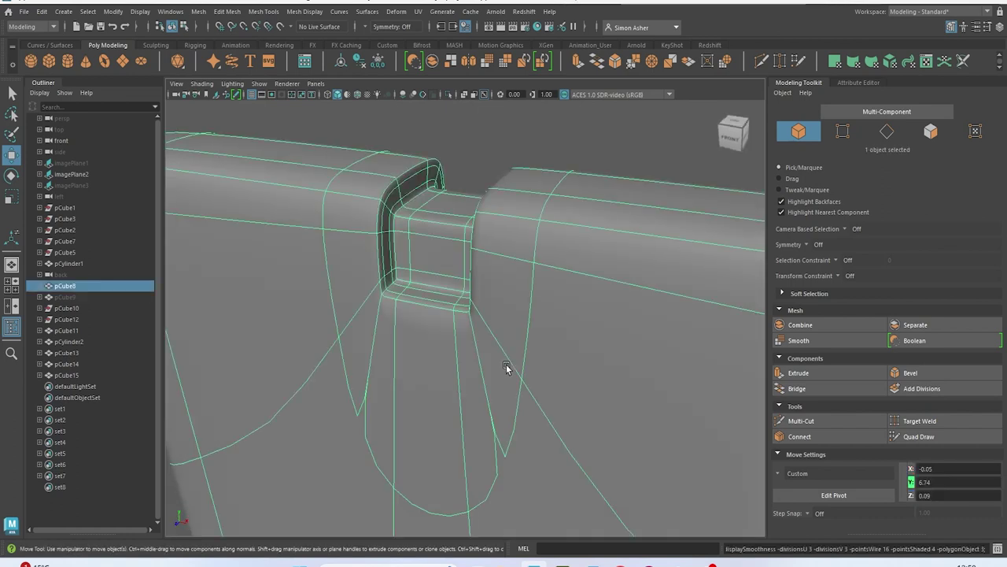
{"action": "key", "text": "1"}
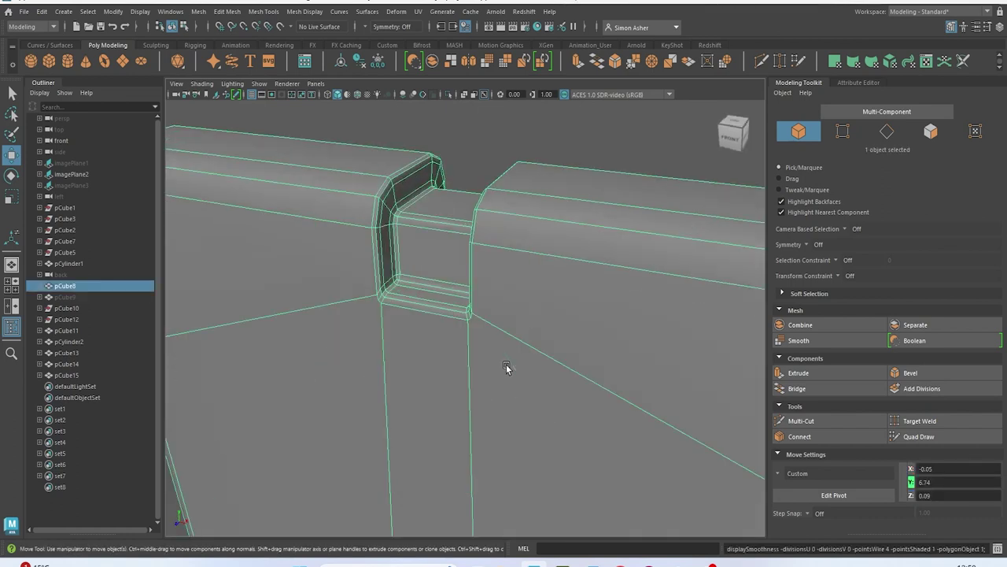
{"action": "key", "text": "3"}
{"action": "scroll", "coordinate": [506, 367], "scroll_direction": "down", "scroll_amount": 8}
{"action": "left_click_drag", "start_coordinate": [506, 367], "coordinate": [510, 340], "text": "alt"}
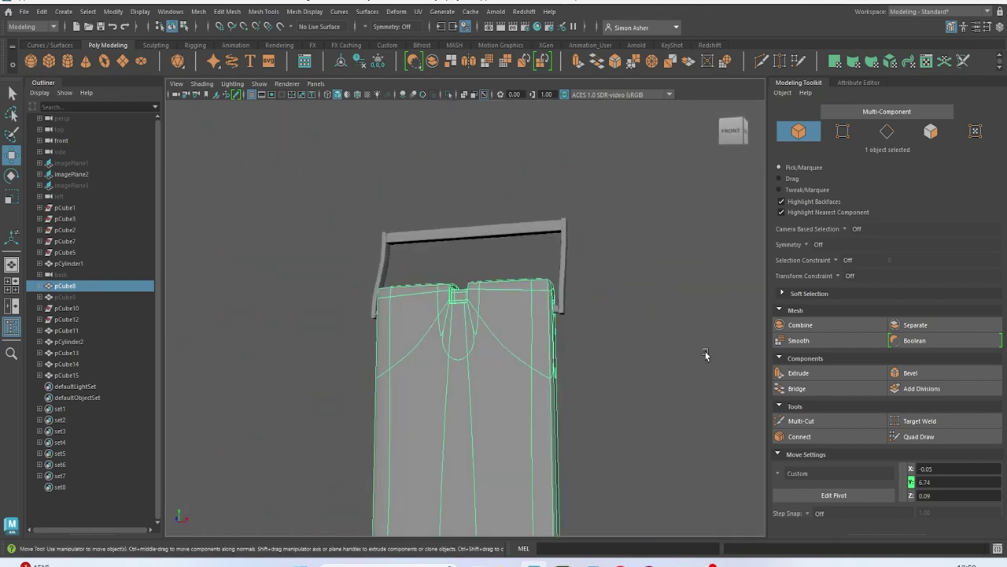
{"action": "left_click", "coordinate": [705, 355]}
{"action": "left_click_drag", "start_coordinate": [705, 355], "coordinate": [508, 371], "text": "alt"}
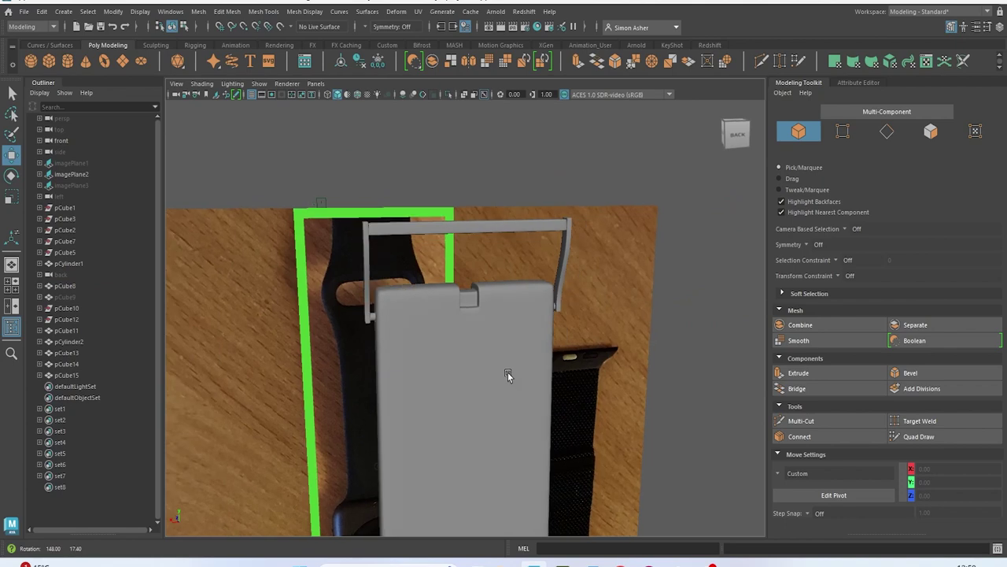
{"action": "scroll", "coordinate": [452, 305], "scroll_direction": "up", "scroll_amount": 10}
Set the strap back to unsmoothed display, check the edges around the notch, and save the scene
{"action": "left_click", "coordinate": [459, 332]}
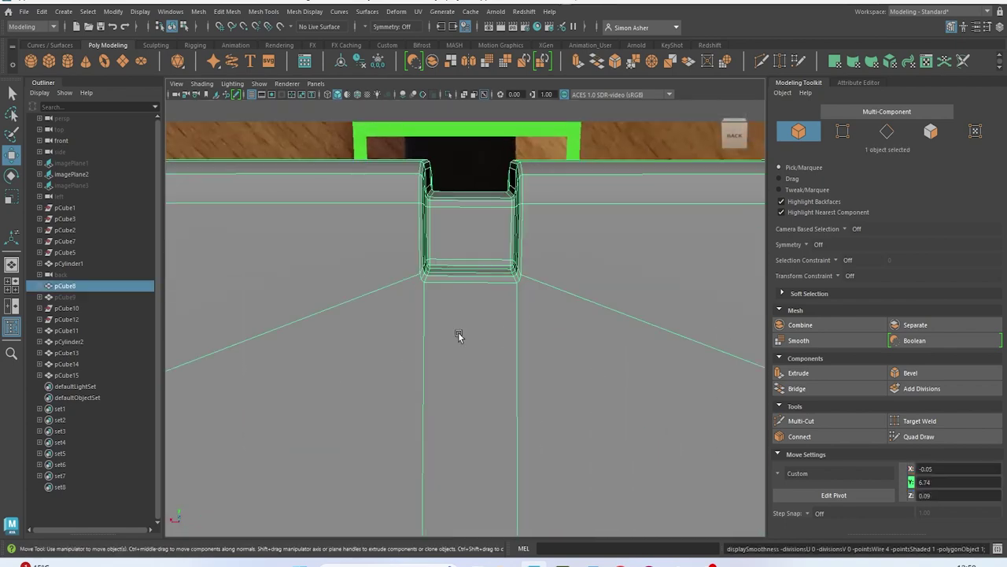
{"action": "scroll", "coordinate": [459, 335], "scroll_direction": "down", "scroll_amount": 5}
{"action": "left_click_drag", "start_coordinate": [459, 335], "coordinate": [349, 293], "text": "alt"}
{"action": "right_click_drag", "start_coordinate": [349, 293], "coordinate": [349, 216]}
{"action": "left_click_drag", "start_coordinate": [348, 215], "coordinate": [367, 244], "text": "alt"}
{"action": "scroll", "coordinate": [396, 296], "scroll_direction": "up", "scroll_amount": 3}
{"action": "scroll", "coordinate": [396, 296], "scroll_direction": "up", "scroll_amount": 5}
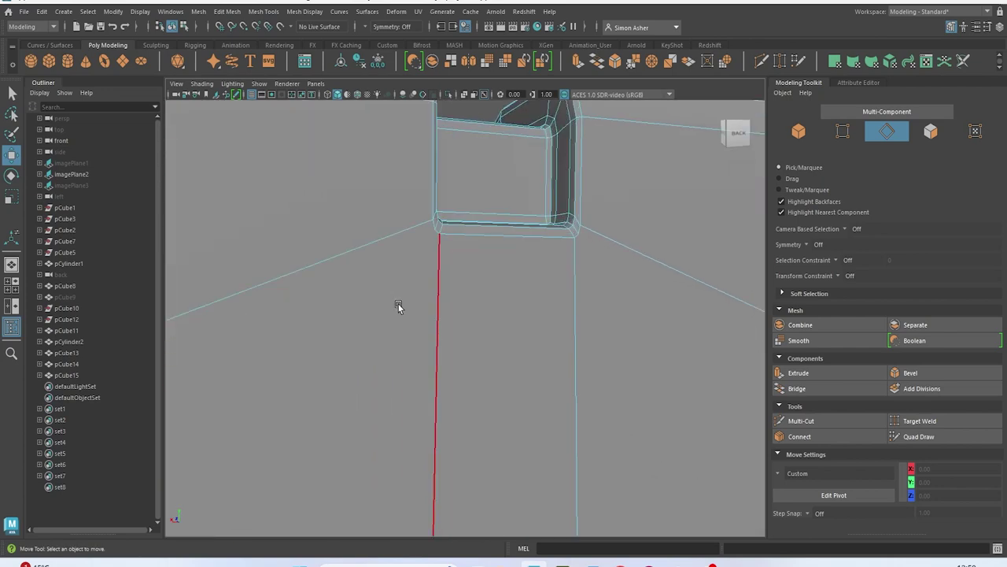
{"action": "scroll", "coordinate": [398, 304], "scroll_direction": "down", "scroll_amount": 5}
{"action": "left_click_drag", "start_coordinate": [411, 354], "coordinate": [400, 327], "text": "alt"}
{"action": "right_click_drag", "start_coordinate": [373, 235], "coordinate": [418, 222]}
{"action": "left_click", "coordinate": [390, 221]}
{"action": "left_click", "coordinate": [32, 14]}
{"action": "left_click", "coordinate": [57, 60]}
{"action": "scroll", "coordinate": [635, 375], "scroll_direction": "up", "scroll_amount": 5}
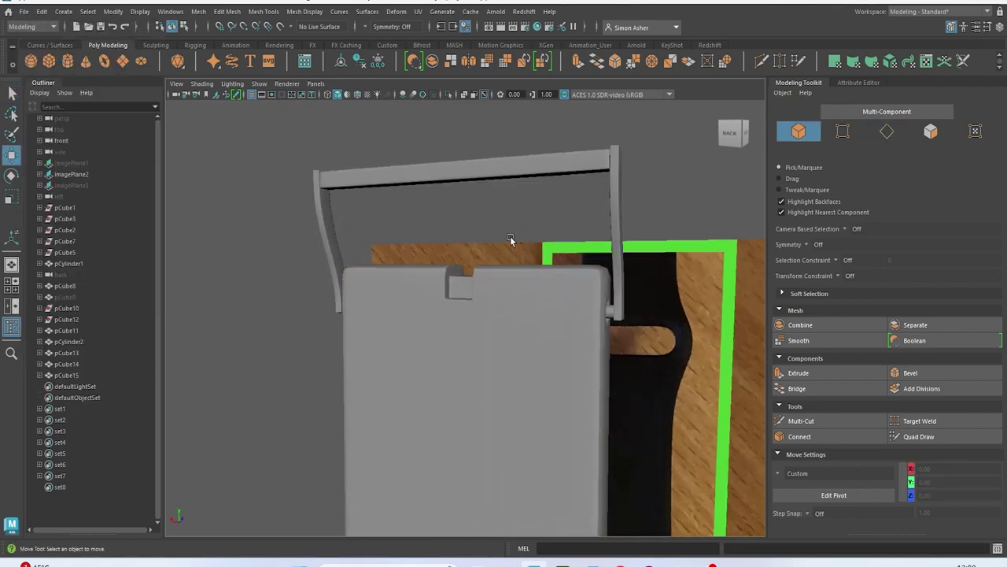
Create a polygon cylinder, raise it above the strap's end, and rotate it to lie across the strap's width
{"action": "left_click", "coordinate": [70, 58]}
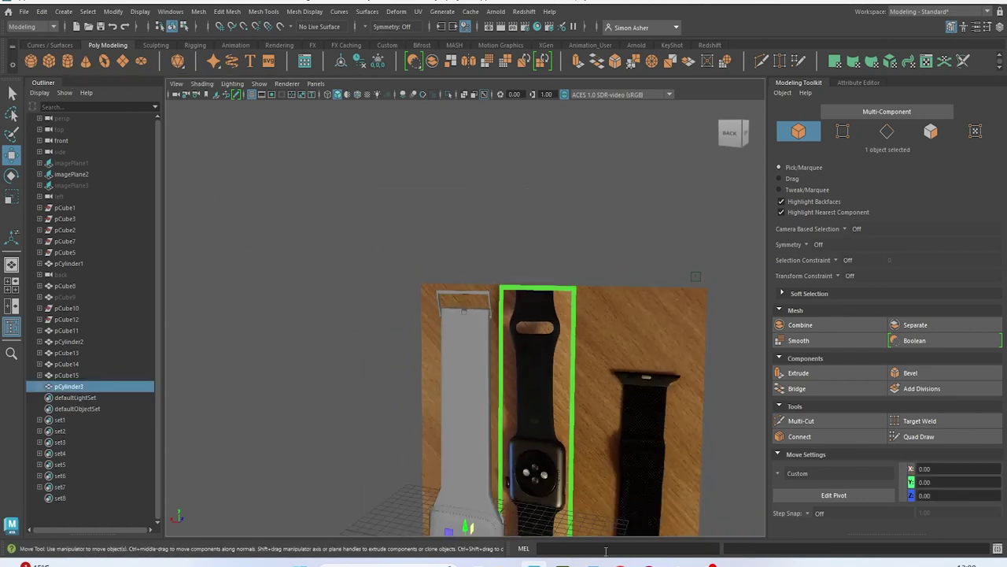
{"action": "left_click_drag", "start_coordinate": [462, 526], "coordinate": [462, 225]}
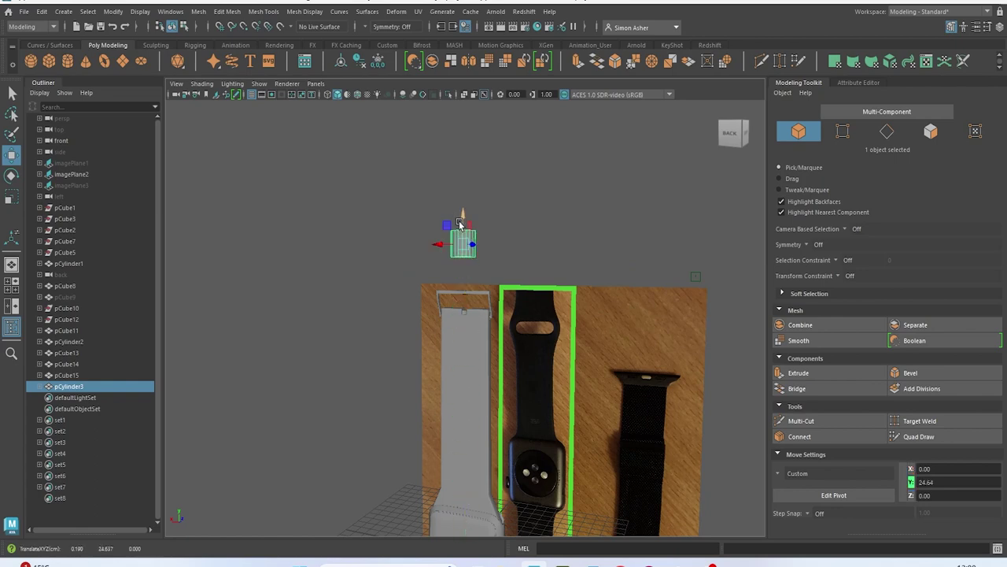
{"action": "middle_click_drag", "start_coordinate": [462, 225], "coordinate": [461, 354], "text": "alt"}
{"action": "scroll", "coordinate": [461, 353], "scroll_direction": "up", "scroll_amount": 4}
{"action": "key", "text": "e"}
{"action": "left_click_drag", "start_coordinate": [488, 389], "coordinate": [560, 409], "text": "alt"}
{"action": "scroll", "coordinate": [537, 414], "scroll_direction": "up", "scroll_amount": 3}
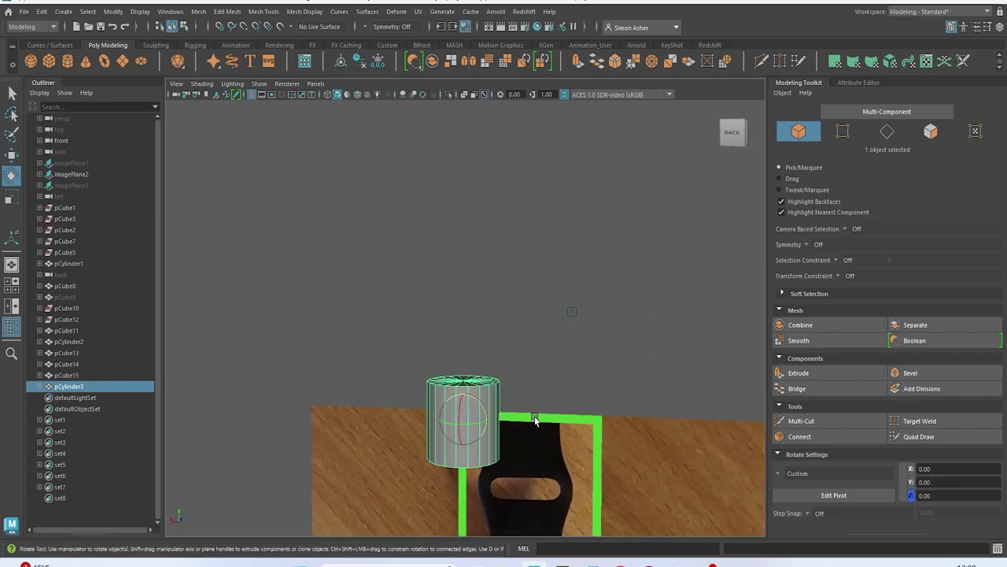
{"action": "key", "text": "j"}
{"action": "left_click_drag", "start_coordinate": [487, 408], "coordinate": [640, 286]}
In the orthographic back view, lower the cylinder to about X -0.14, Y 20.64, just above the strap's notch
{"action": "key", "text": "space"}
{"action": "scroll", "coordinate": [557, 271], "scroll_direction": "down", "scroll_amount": 6}
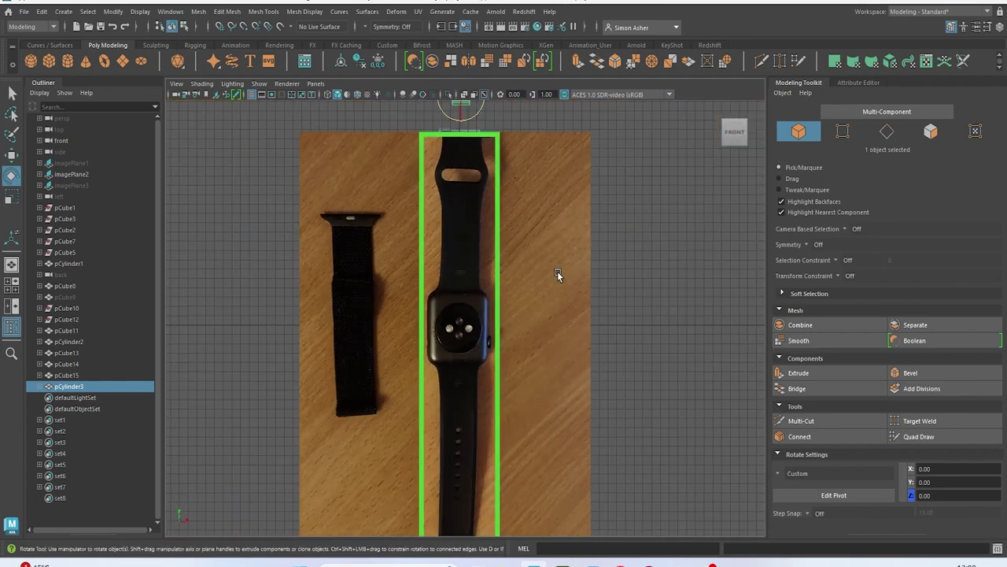
{"action": "key", "text": "space"}
{"action": "left_click_drag", "start_coordinate": [557, 273], "coordinate": [527, 289]}
{"action": "key", "text": "f"}
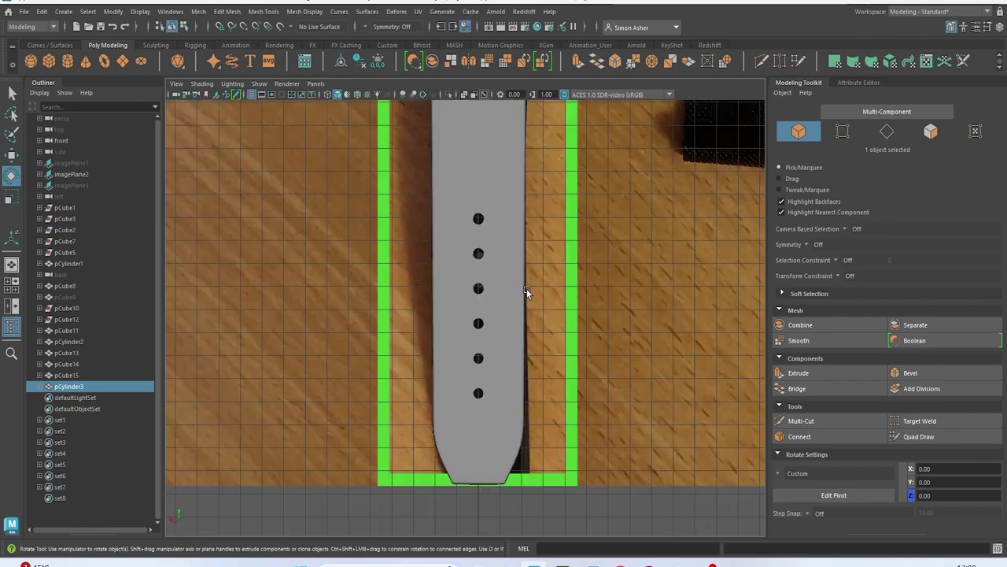
{"action": "scroll", "coordinate": [467, 222], "scroll_direction": "down", "scroll_amount": 4}
{"action": "middle_click_drag", "start_coordinate": [473, 139], "coordinate": [479, 402], "text": "alt"}
{"action": "middle_click_drag", "start_coordinate": [472, 211], "coordinate": [469, 411], "text": "alt"}
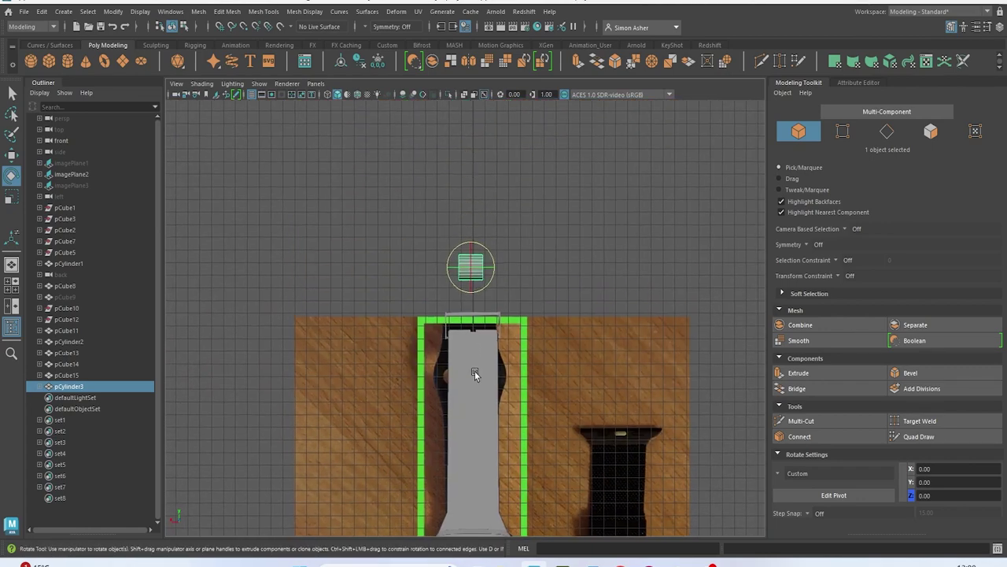
{"action": "scroll", "coordinate": [477, 394], "scroll_direction": "up", "scroll_amount": 4}
{"action": "scroll", "coordinate": [484, 380], "scroll_direction": "up", "scroll_amount": 3}
{"action": "key", "text": "w"}
{"action": "left_click_drag", "start_coordinate": [483, 146], "coordinate": [473, 299]}
Scale the cylinder down uniformly until it is slightly narrower than the notch
{"action": "key", "text": "r"}
{"action": "scroll", "coordinate": [513, 355], "scroll_direction": "up", "scroll_amount": 4}
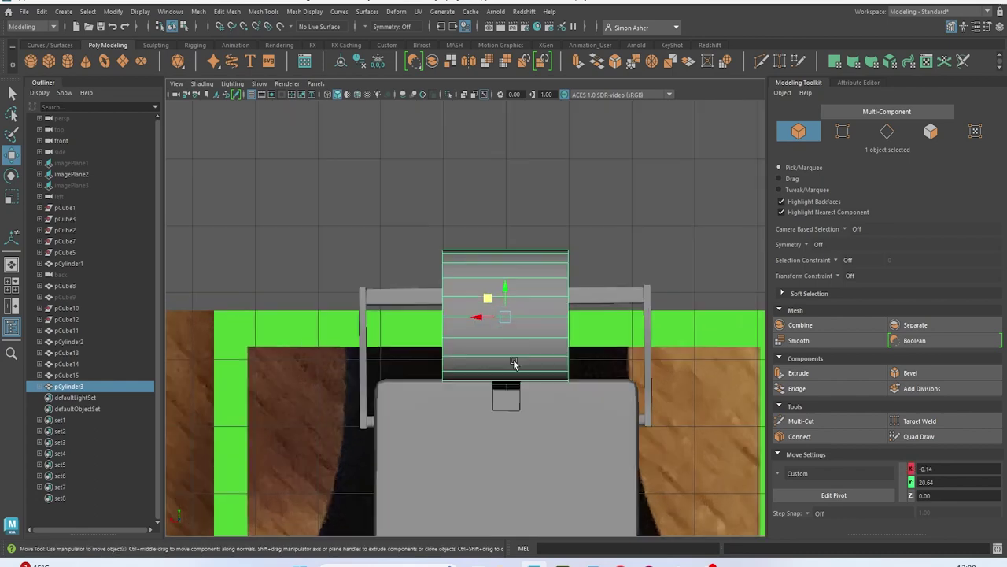
{"action": "middle_click_drag", "start_coordinate": [530, 388], "coordinate": [521, 335], "text": "alt"}
{"action": "scroll", "coordinate": [515, 302], "scroll_direction": "up", "scroll_amount": 1}
{"action": "left_click_drag", "start_coordinate": [513, 259], "coordinate": [391, 361]}
Move the cylinder down into the notch to about Y 19.43 and adjust its size to fit
{"action": "key", "text": "w"}
{"action": "scroll", "coordinate": [460, 393], "scroll_direction": "up", "scroll_amount": 1}
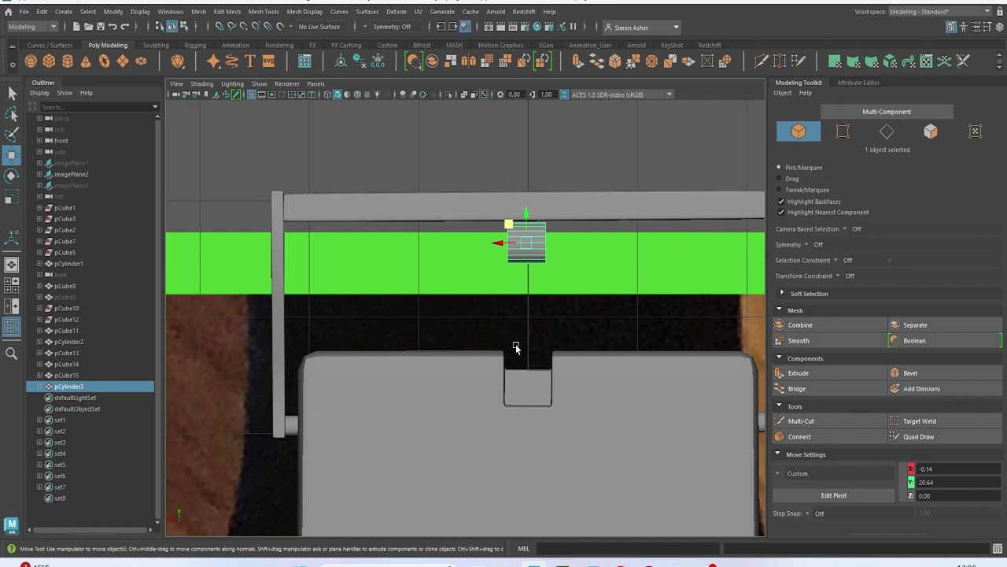
{"action": "left_click_drag", "start_coordinate": [537, 212], "coordinate": [528, 348]}
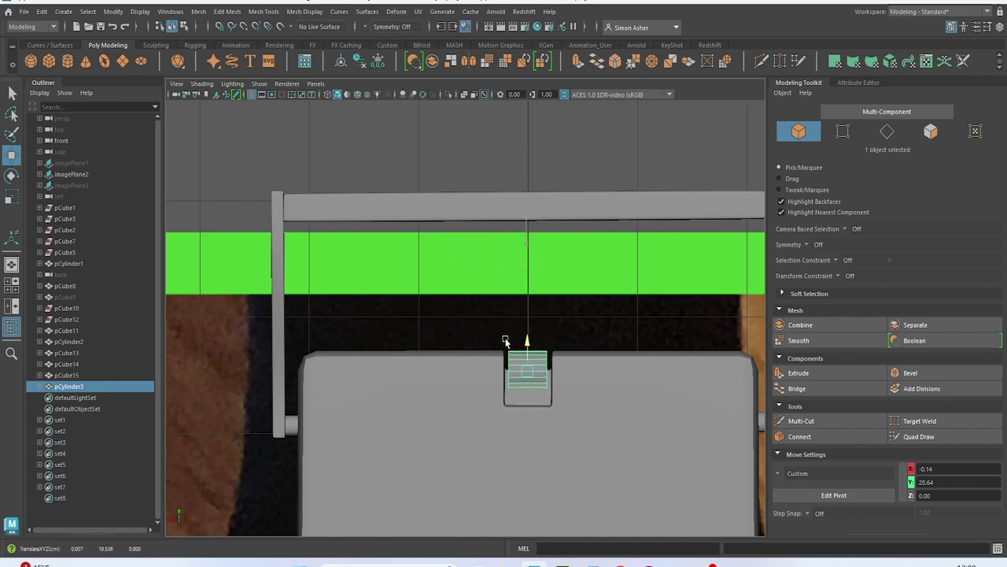
{"action": "scroll", "coordinate": [526, 378], "scroll_direction": "up", "scroll_amount": 1}
{"action": "scroll", "coordinate": [550, 421], "scroll_direction": "up", "scroll_amount": 1}
{"action": "key", "text": "r"}
{"action": "mouse_move", "coordinate": [553, 391]}
{"action": "left_mouse_down"}
{"action": "mouse_move", "coordinate": [562, 392]}
{"action": "mouse_move", "coordinate": [553, 367]}
{"action": "mouse_move", "coordinate": [557, 382]}
{"action": "left_mouse_up"}
{"action": "key", "text": "w"}
In the perspective view, move the cylinder along Z to about 0.08 to center it in the strap's thickness
{"action": "key", "text": "space"}
{"action": "left_click_drag", "start_coordinate": [591, 335], "coordinate": [525, 465]}
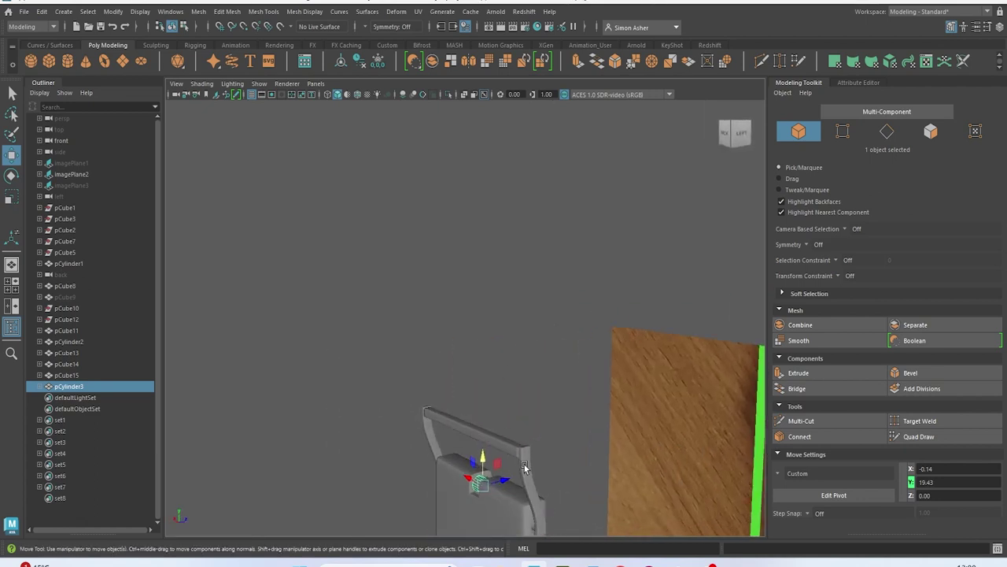
{"action": "scroll", "coordinate": [530, 446], "scroll_direction": "up", "scroll_amount": 3}
{"action": "middle_click_drag", "start_coordinate": [535, 427], "coordinate": [471, 375], "text": "alt"}
{"action": "scroll", "coordinate": [471, 375], "scroll_direction": "up", "scroll_amount": 2}
{"action": "left_click_drag", "start_coordinate": [471, 372], "coordinate": [419, 415], "text": "alt"}
{"action": "middle_click_drag", "start_coordinate": [419, 415], "coordinate": [431, 346], "text": "alt"}
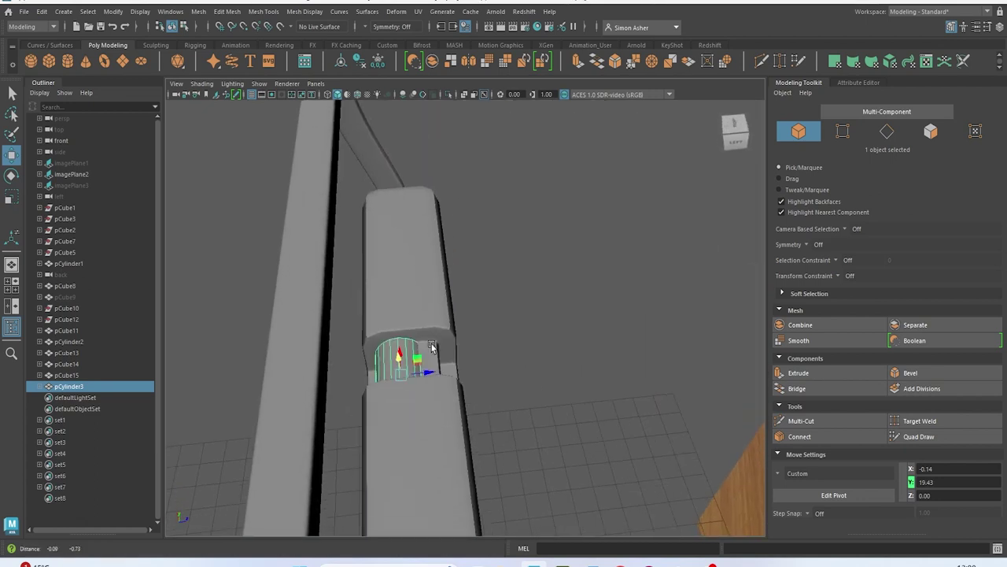
{"action": "scroll", "coordinate": [430, 354], "scroll_direction": "up", "scroll_amount": 2}
{"action": "left_click_drag", "start_coordinate": [398, 400], "coordinate": [508, 364]}
Scale the cylinder to fill the notch's width, and raise it to about Y 19.48
{"action": "key", "text": "r"}
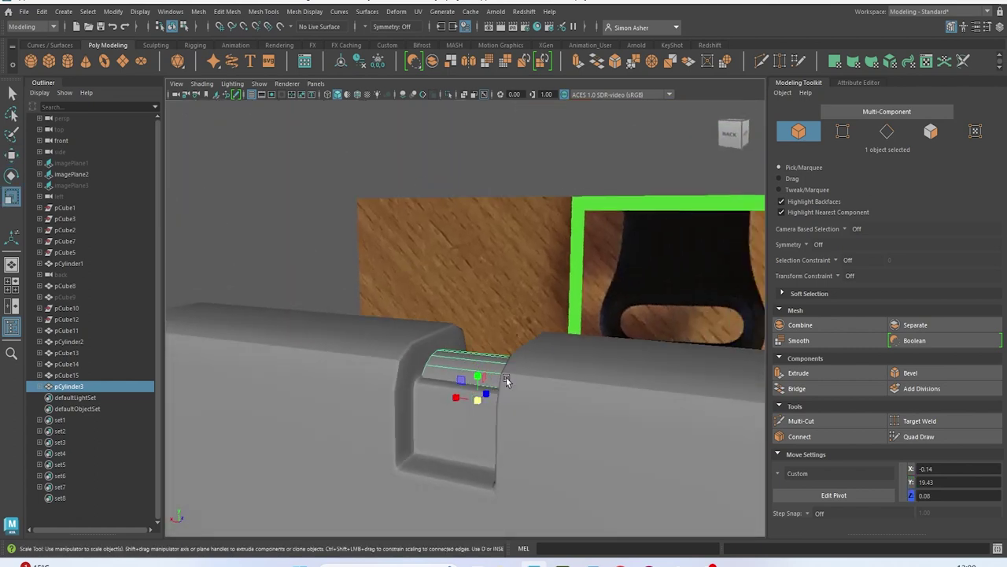
{"action": "left_click_drag", "start_coordinate": [528, 422], "coordinate": [512, 381], "text": "alt"}
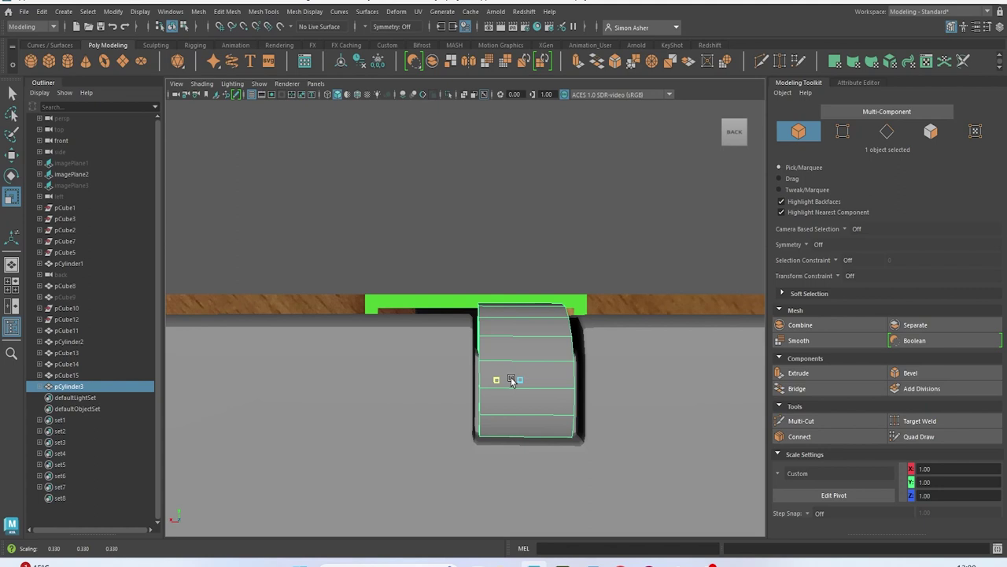
{"action": "left_click_drag", "start_coordinate": [511, 380], "coordinate": [510, 381]}
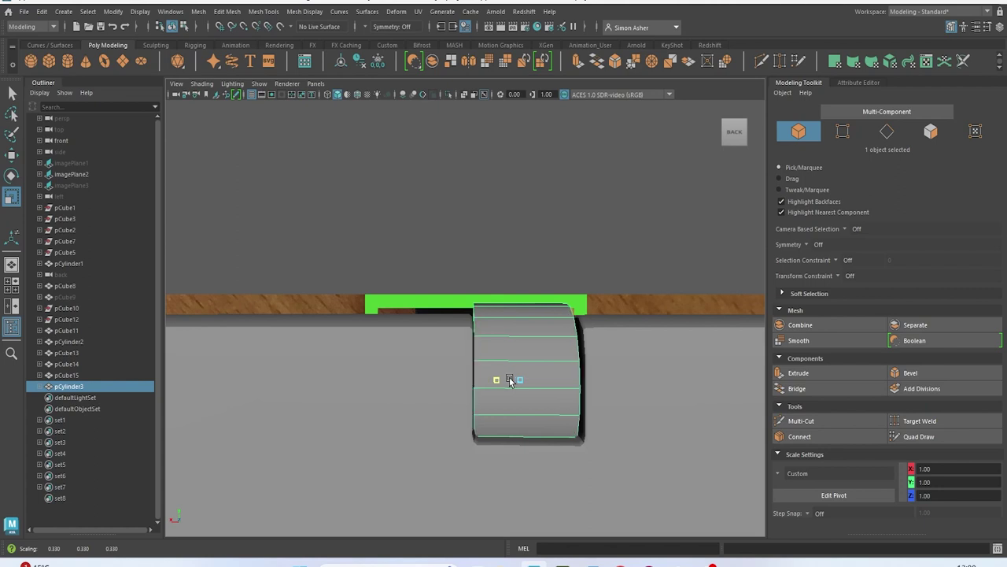
{"action": "key", "text": "w"}
{"action": "mouse_move", "coordinate": [513, 353]}
{"action": "left_mouse_down"}
{"action": "mouse_move", "coordinate": [513, 312]}
{"action": "mouse_move", "coordinate": [515, 335]}
{"action": "left_mouse_up"}
Check the fitted cylinder against the notch from the side and save the scene
{"action": "left_click", "coordinate": [600, 228]}
{"action": "left_click_drag", "start_coordinate": [600, 227], "coordinate": [434, 327], "text": "alt"}
{"action": "left_click", "coordinate": [434, 326]}
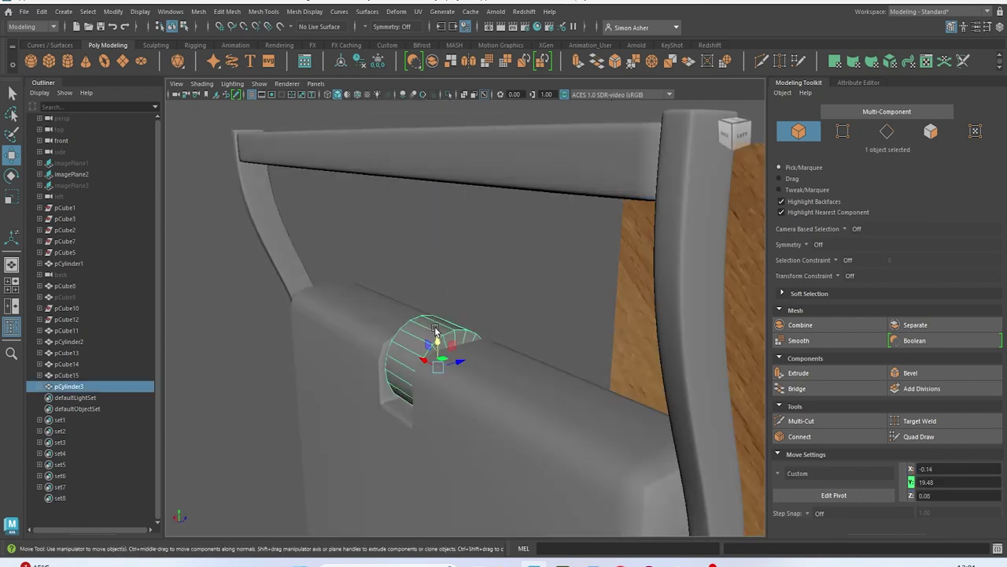
{"action": "left_click", "coordinate": [23, 11]}
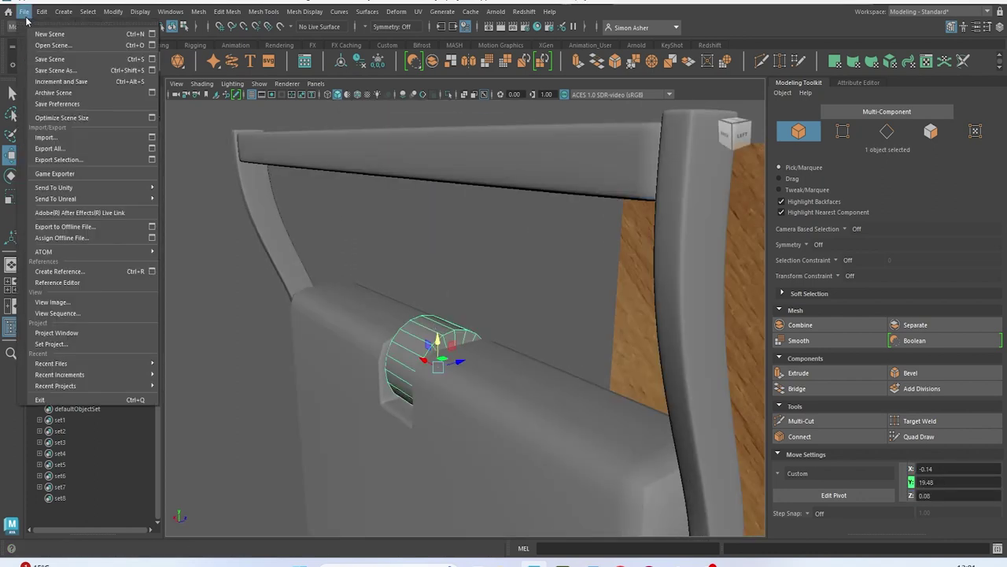
{"action": "left_click", "coordinate": [55, 60]}
Select three adjacent faces on the upper side of the cylinder
{"action": "scroll", "coordinate": [409, 314], "scroll_direction": "up", "scroll_amount": 3}
{"action": "right_click_drag", "start_coordinate": [436, 337], "coordinate": [431, 272]}
{"action": "left_click_drag", "start_coordinate": [428, 285], "coordinate": [375, 319], "text": "alt"}
{"action": "left_click", "coordinate": [369, 344]}
{"action": "key", "text": "shift+period"}
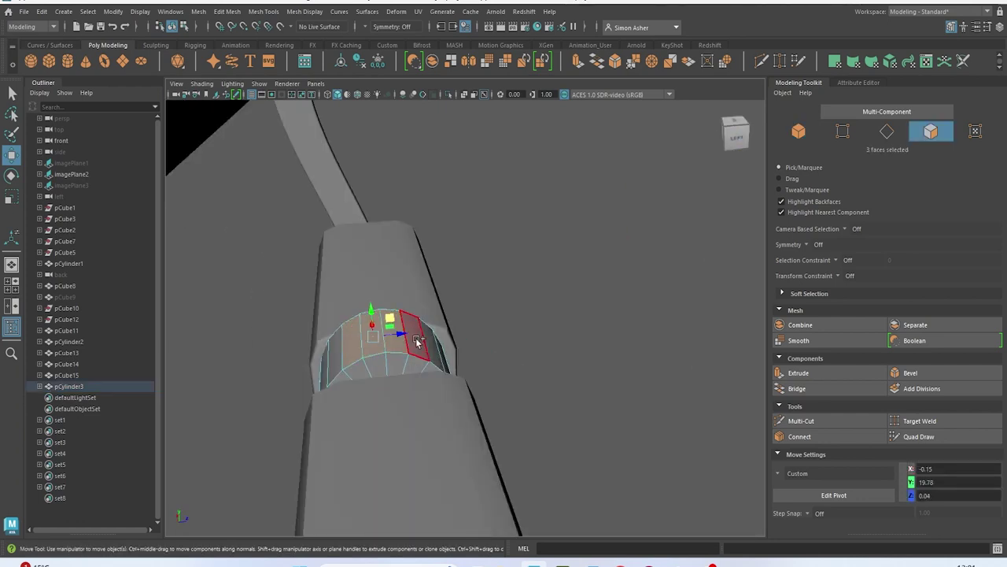
Extrude the three faces up to the frame's crosspiece to form a prong, flatten its end, and place it at about Y 20.78, Z -0.20
{"action": "left_click_drag", "start_coordinate": [379, 314], "coordinate": [380, 179], "text": "shift"}
{"action": "key", "text": "r"}
{"action": "key", "text": "w"}
{"action": "left_click_drag", "start_coordinate": [463, 240], "coordinate": [540, 255], "text": "alt"}
{"action": "scroll", "coordinate": [540, 255], "scroll_direction": "down", "scroll_amount": 4}
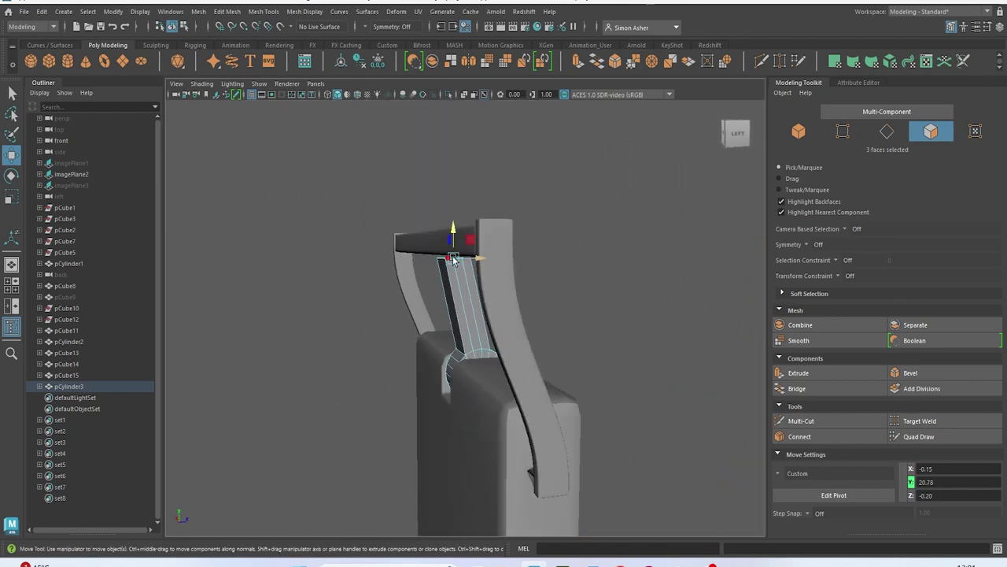
{"action": "left_click", "coordinate": [406, 283]}
{"action": "left_click", "coordinate": [414, 243], "text": "shift"}
{"action": "left_click", "coordinate": [505, 314], "text": "shift"}
{"action": "left_click", "coordinate": [624, 301]}
Scale the prong's three end faces to about 0.49 along Z so the prong tapers toward the crosspiece
{"action": "left_click_drag", "start_coordinate": [624, 300], "coordinate": [551, 293], "text": "alt"}
{"action": "middle_click_drag", "start_coordinate": [413, 264], "coordinate": [454, 337], "text": "alt"}
{"action": "scroll", "coordinate": [455, 337], "scroll_direction": "up", "scroll_amount": 4}
{"action": "right_click_drag", "start_coordinate": [460, 335], "coordinate": [453, 302]}
{"action": "left_click", "coordinate": [455, 314]}
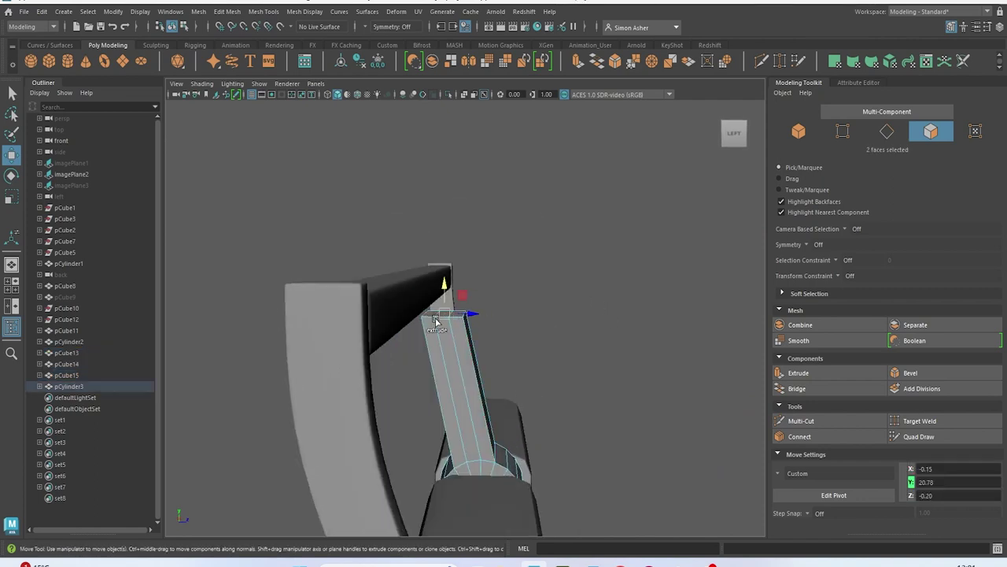
{"action": "key", "text": "r"}
{"action": "left_click_drag", "start_coordinate": [470, 314], "coordinate": [460, 316]}
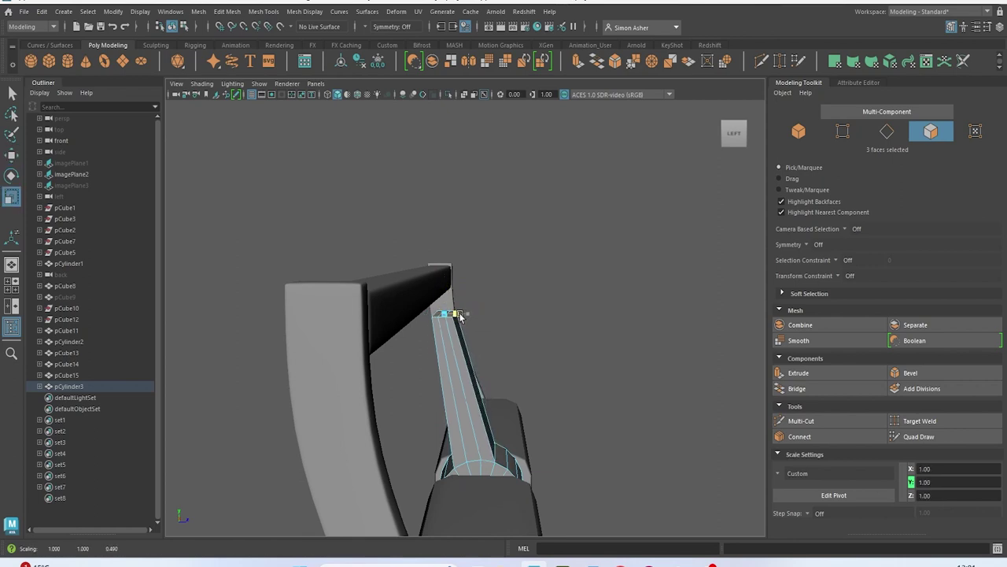
Move the prong's end faces to about Y 21.04, Z -0.32 so they meet the frame's crosspiece
{"action": "left_click_drag", "start_coordinate": [504, 344], "coordinate": [517, 340], "text": "alt"}
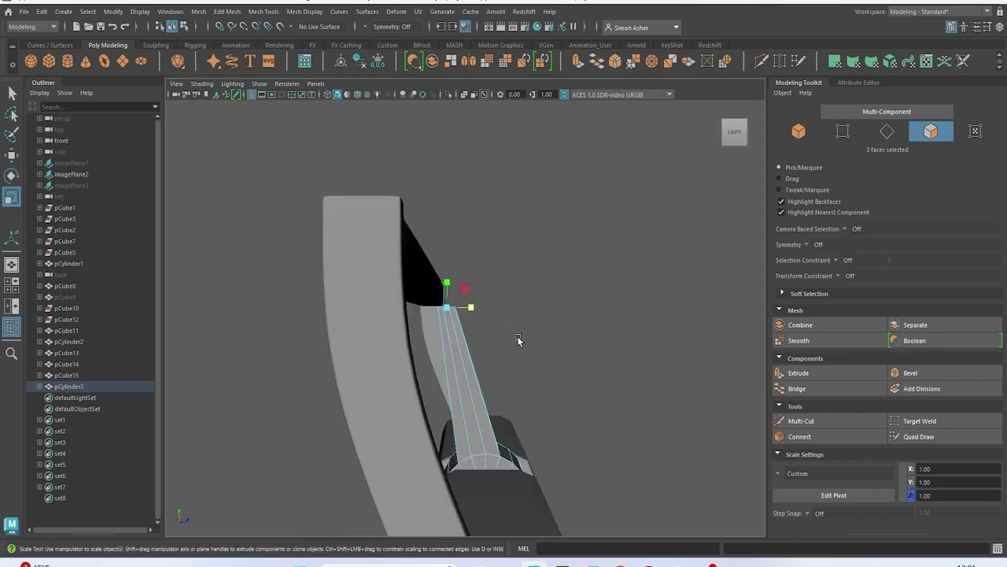
{"action": "key", "text": "w"}
{"action": "left_click_drag", "start_coordinate": [470, 307], "coordinate": [454, 315]}
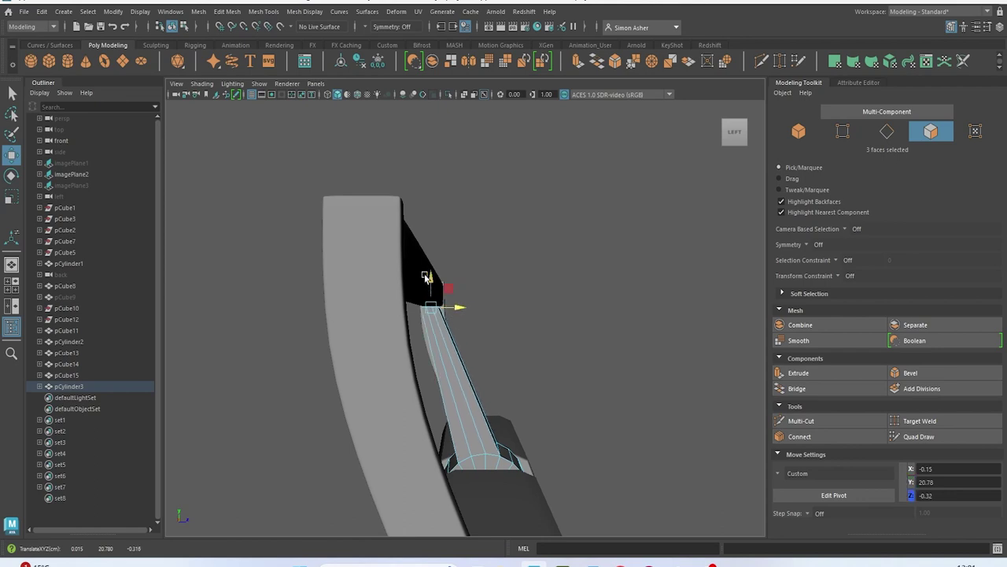
{"action": "key", "text": "F8"}
{"action": "left_click", "coordinate": [435, 285]}
{"action": "key", "text": "ctrl+z"}
{"action": "left_click_drag", "start_coordinate": [431, 280], "coordinate": [517, 333]}
{"action": "scroll", "coordinate": [529, 277], "scroll_direction": "down", "scroll_amount": 5}
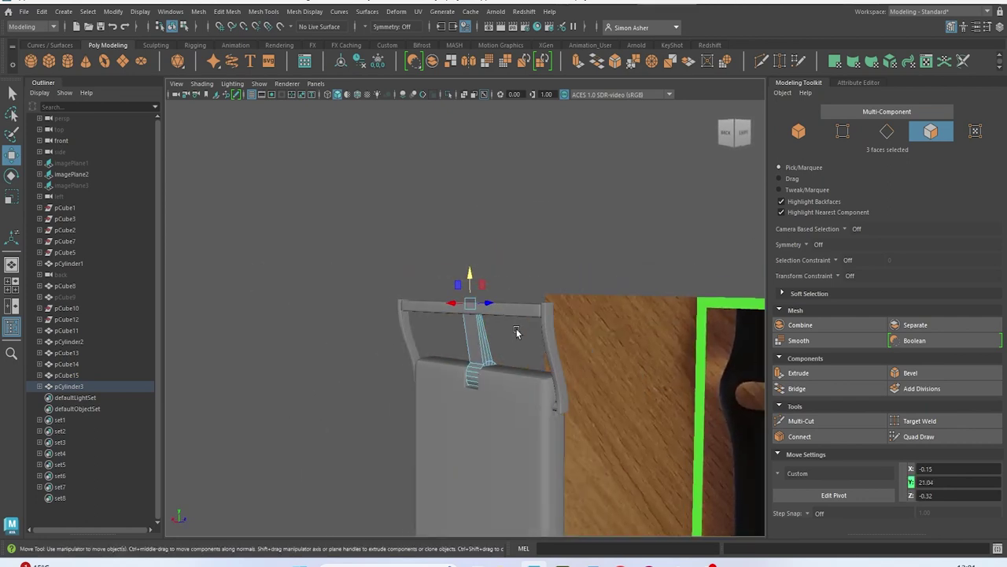
Select the three buckle frame pieces, try rotating them about X, and undo the rotation
{"action": "scroll", "coordinate": [517, 333], "scroll_direction": "up", "scroll_amount": 3}
{"action": "left_click", "coordinate": [370, 329]}
{"action": "left_click", "coordinate": [392, 305], "text": "shift"}
{"action": "left_click", "coordinate": [608, 383], "text": "shift"}
{"action": "left_click_drag", "start_coordinate": [607, 383], "coordinate": [562, 390], "text": "alt"}
{"action": "key", "text": "e"}
{"action": "left_click_drag", "start_coordinate": [539, 426], "coordinate": [532, 422]}
{"action": "key", "text": "ctrl+z"}
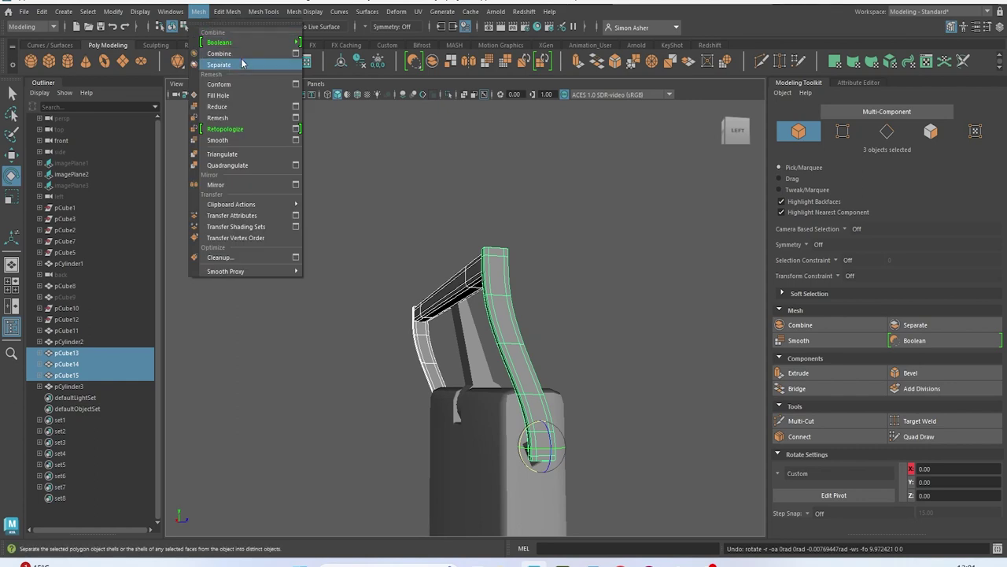
Try combining the three buckle frame pieces into one mesh, and undo the combine
{"action": "left_click", "coordinate": [219, 53]}
{"action": "left_click_drag", "start_coordinate": [480, 346], "coordinate": [452, 340], "text": "alt"}
{"action": "left_click", "coordinate": [525, 291]}
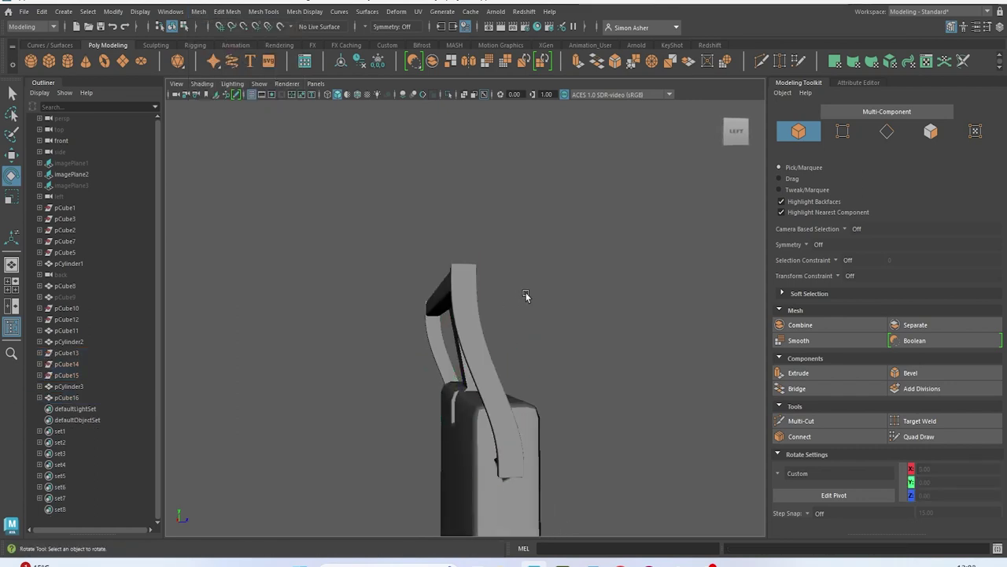
{"action": "left_click_drag", "start_coordinate": [527, 294], "coordinate": [563, 305], "text": "alt"}
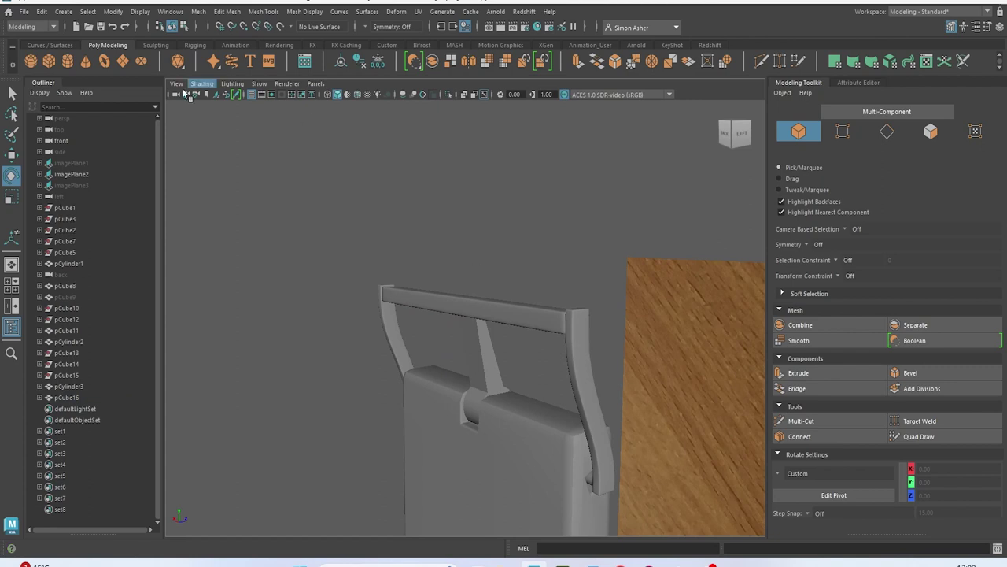
{"action": "left_click", "coordinate": [42, 11]}
{"action": "left_click", "coordinate": [386, 161]}
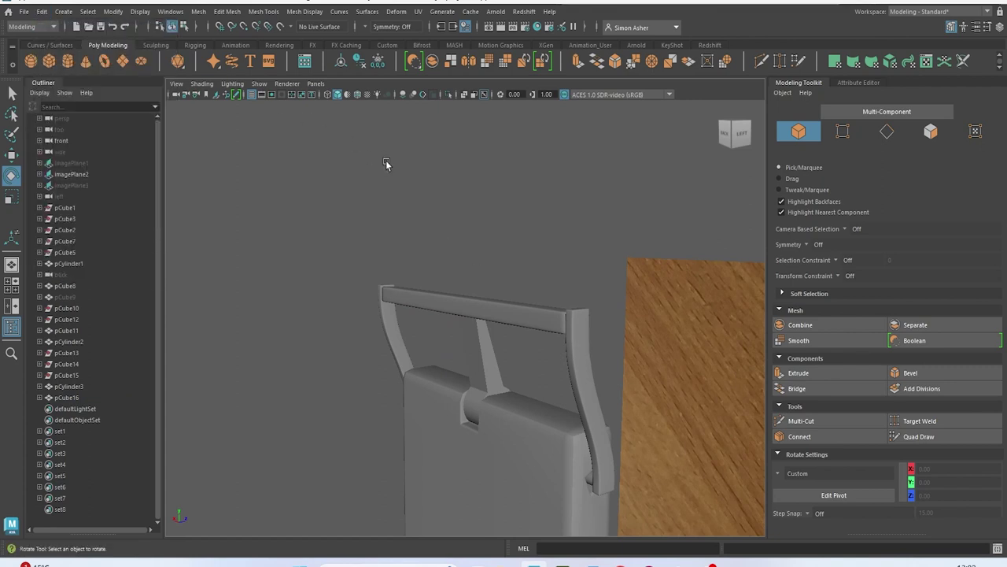
{"action": "key", "text": "ctrl+z"}
{"action": "key", "text": "ctrl+z"}
{"action": "left_click", "coordinate": [494, 200]}
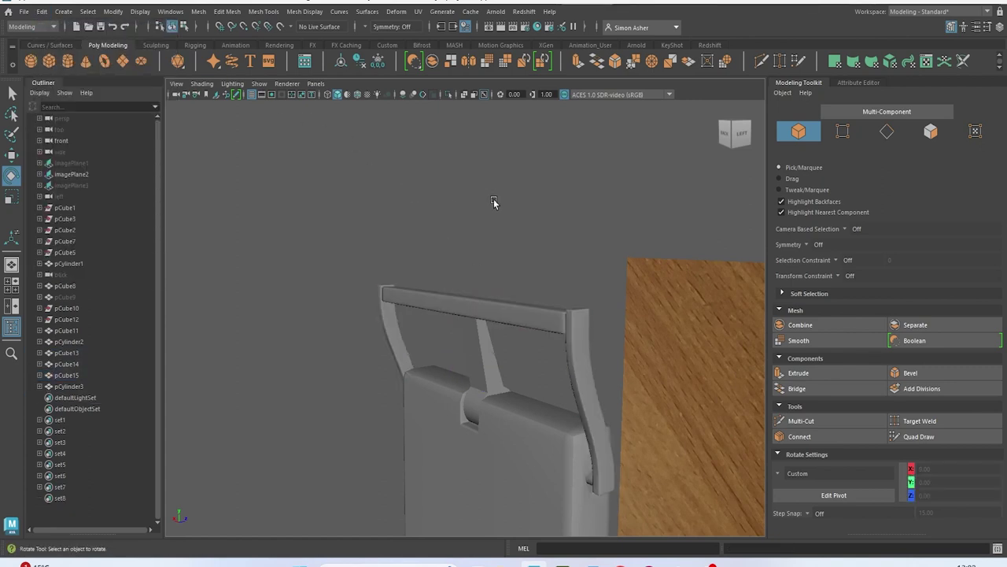
Rotate both side arms of the buckle frame together about X, swinging their upper ends away from the prong
{"action": "left_click", "coordinate": [580, 366]}
{"action": "left_click_drag", "start_coordinate": [573, 331], "coordinate": [524, 324], "text": "alt"}
{"action": "left_click_drag", "start_coordinate": [539, 397], "coordinate": [527, 398], "text": "alt"}
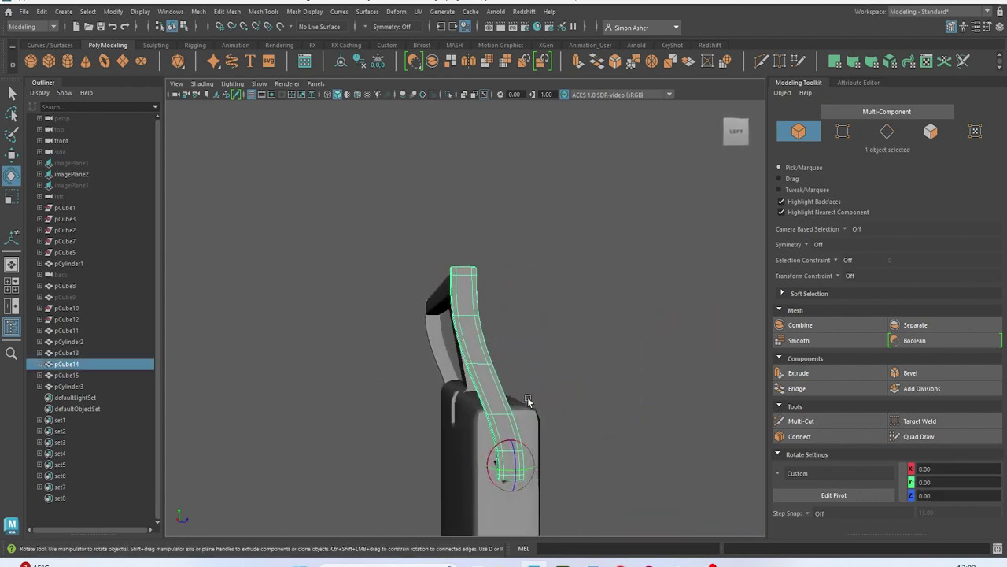
{"action": "left_click_drag", "start_coordinate": [508, 438], "coordinate": [507, 439]}
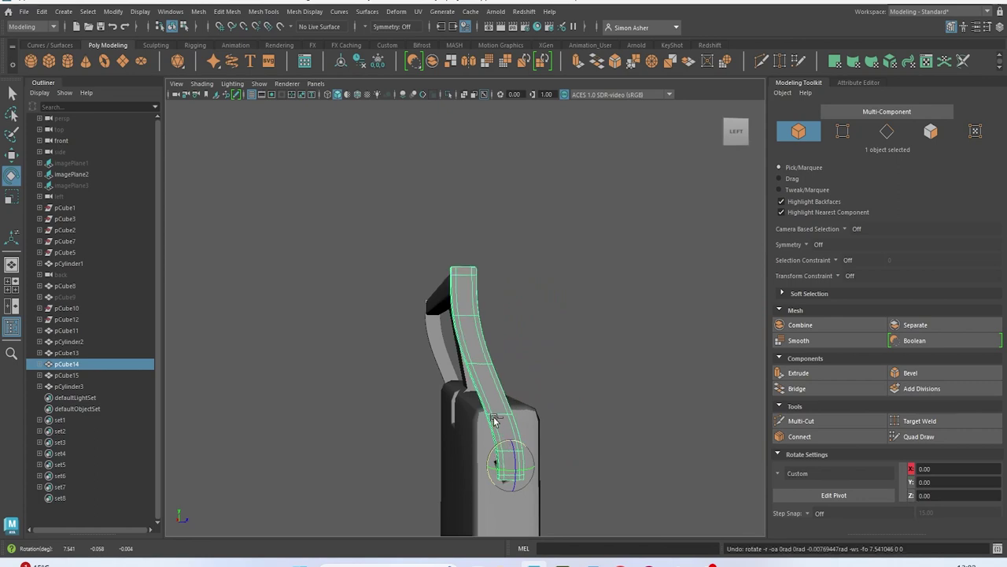
{"action": "left_click", "coordinate": [438, 362], "text": "shift"}
{"action": "left_click_drag", "start_coordinate": [442, 368], "coordinate": [489, 388], "text": "alt"}
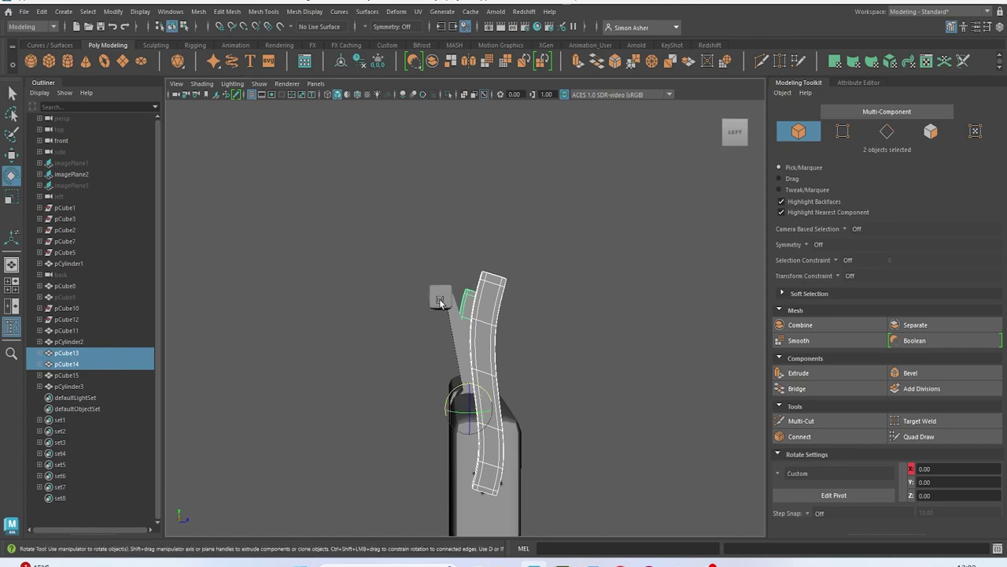
Tilt the frame's crosspiece to match the rotated arms and move it between their upper ends, at about Y 20.61, Z 0.33
{"action": "left_click", "coordinate": [441, 297]}
{"action": "key", "text": "w"}
{"action": "scroll", "coordinate": [478, 318], "scroll_direction": "up", "scroll_amount": 5}
{"action": "left_click_drag", "start_coordinate": [472, 303], "coordinate": [551, 295]}
{"action": "key", "text": "e"}
{"action": "key", "text": "w"}
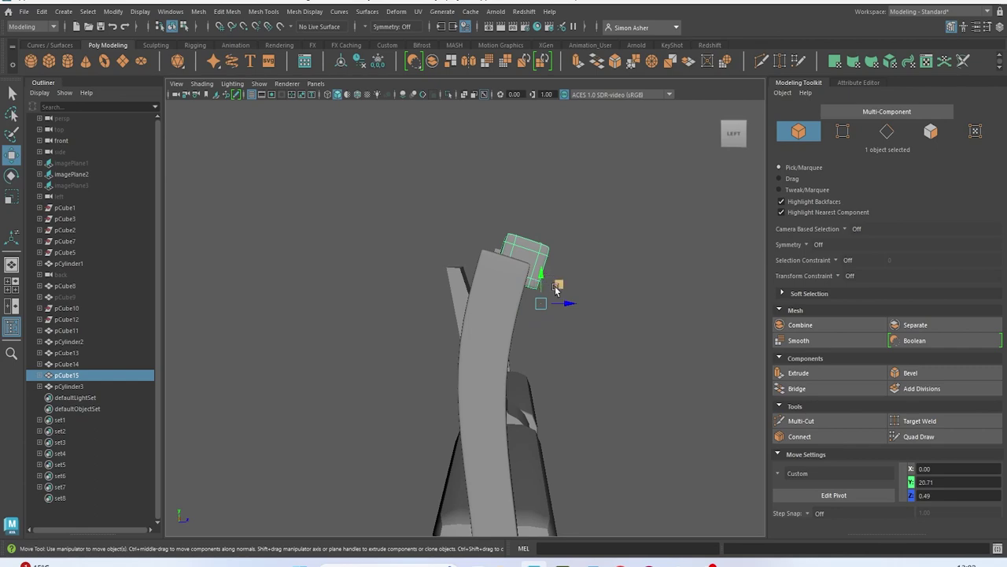
{"action": "left_click_drag", "start_coordinate": [561, 289], "coordinate": [541, 296]}
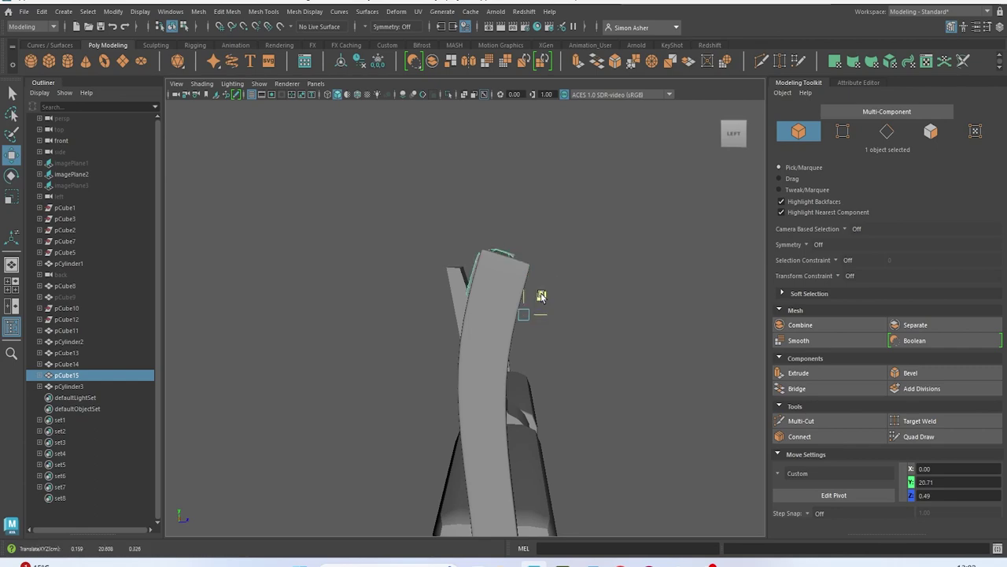
{"action": "left_click", "coordinate": [545, 236]}
Select the prong cylinder between the frame's two side arms
{"action": "left_click_drag", "start_coordinate": [522, 239], "coordinate": [590, 306], "text": "alt"}
{"action": "scroll", "coordinate": [492, 328], "scroll_direction": "up", "scroll_amount": 8}
{"action": "left_click_drag", "start_coordinate": [481, 331], "coordinate": [549, 325], "text": "alt"}
{"action": "left_click", "coordinate": [464, 337]}
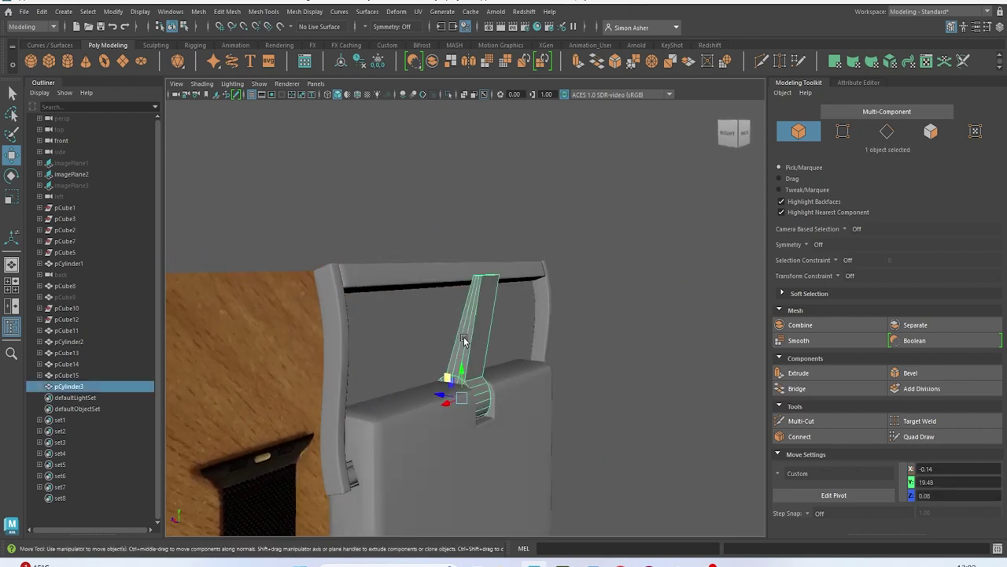
{"action": "key", "text": "ctrl+q"}
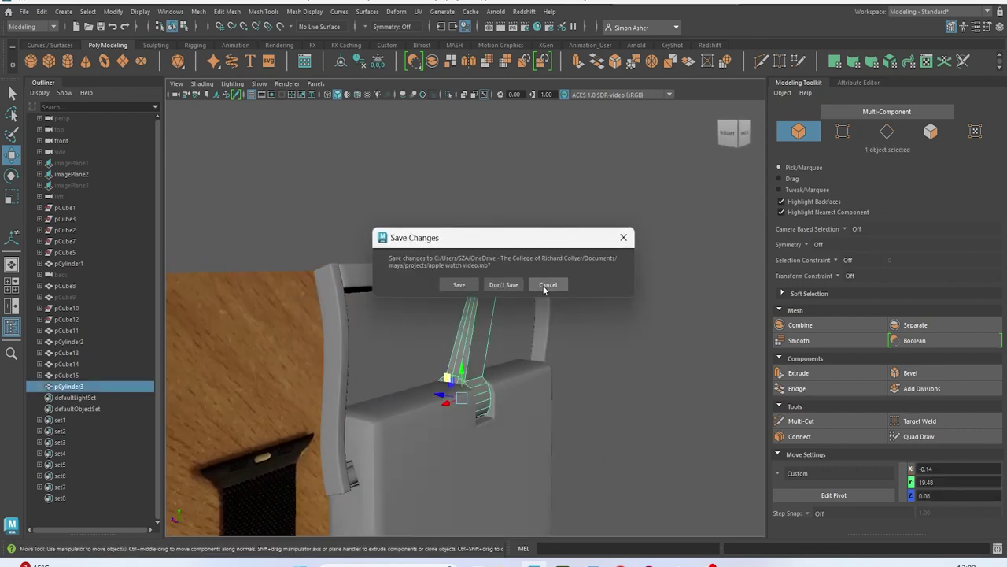
Cancel the pending save-changes prompt and save the current scene
{"action": "left_click", "coordinate": [549, 284]}
{"action": "left_click", "coordinate": [24, 11]}
{"action": "left_click", "coordinate": [67, 63]}
Isolate the buckle prong pCylinder3 in the view and set the selection mode to edges
{"action": "key", "text": "w"}
{"action": "left_click", "coordinate": [491, 180]}
{"action": "left_click", "coordinate": [478, 332]}
{"action": "key", "text": "ctrl+1"}
{"action": "right_click_drag", "start_coordinate": [481, 329], "coordinate": [486, 211]}
{"action": "scroll", "coordinate": [501, 286], "scroll_direction": "up", "scroll_amount": 3}
Bevel the prong's outer border edges along its sides, tip and round end caps, and return to object mode
{"action": "left_click", "coordinate": [488, 306]}
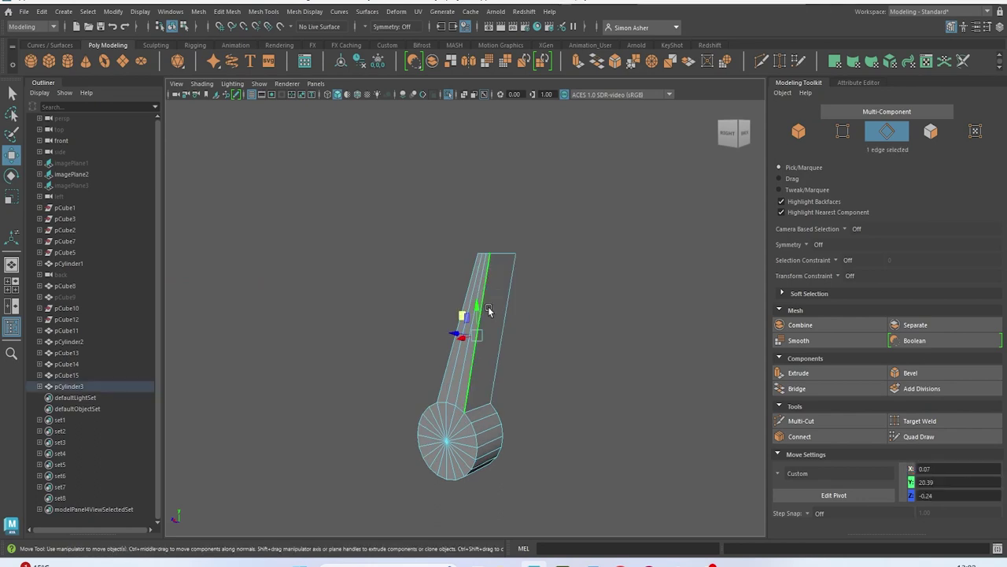
{"action": "left_click", "coordinate": [505, 331], "text": "shift"}
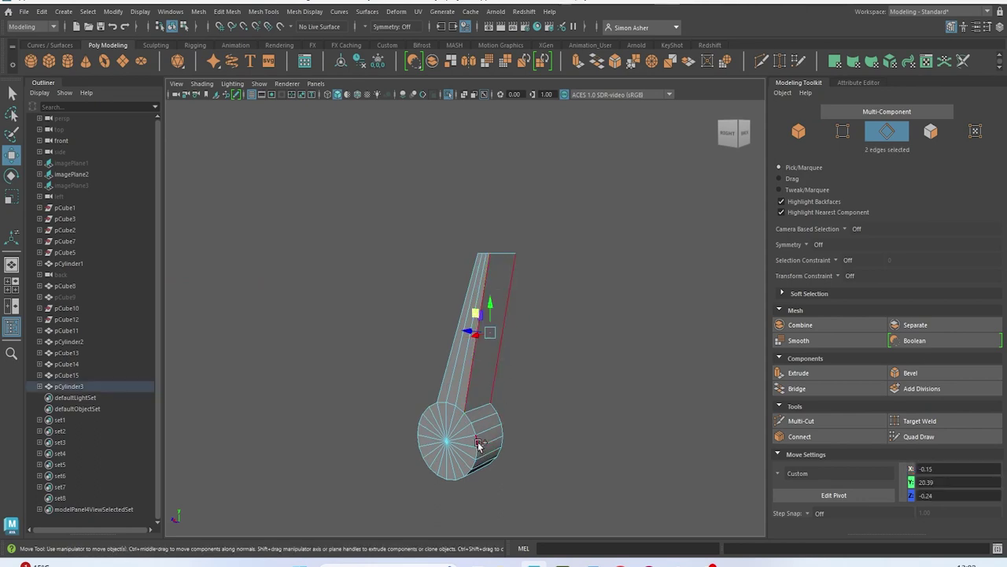
{"action": "double_click", "coordinate": [477, 444], "text": "shift"}
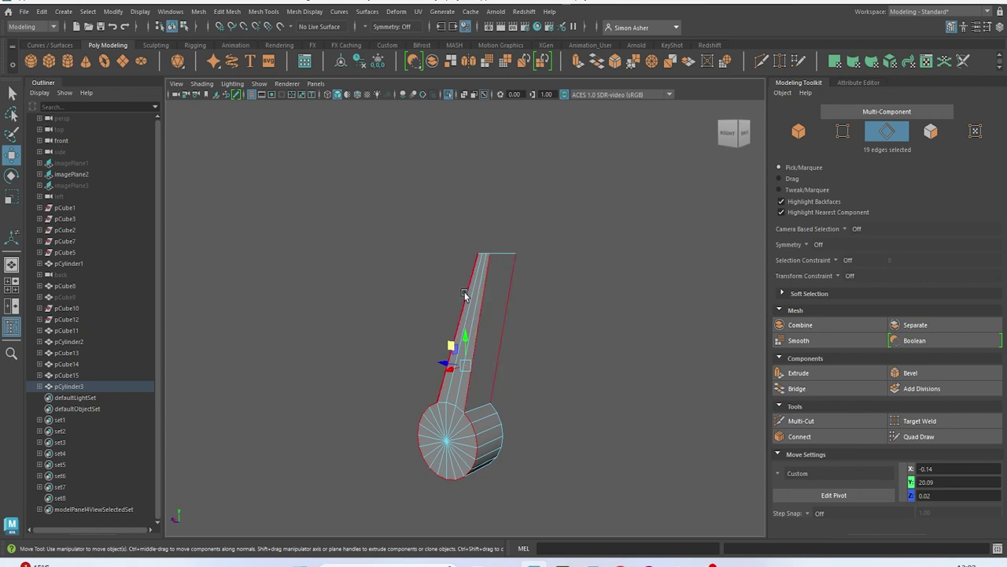
{"action": "left_click_drag", "start_coordinate": [466, 295], "coordinate": [284, 403], "text": "alt"}
{"action": "left_click", "coordinate": [289, 340], "text": "shift"}
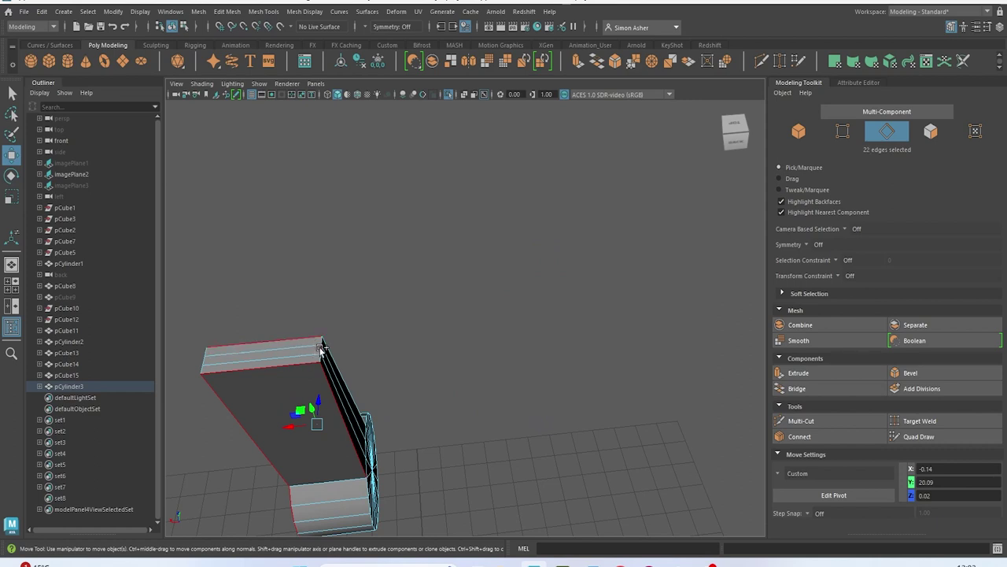
{"action": "left_click_drag", "start_coordinate": [374, 372], "coordinate": [218, 360], "text": "alt"}
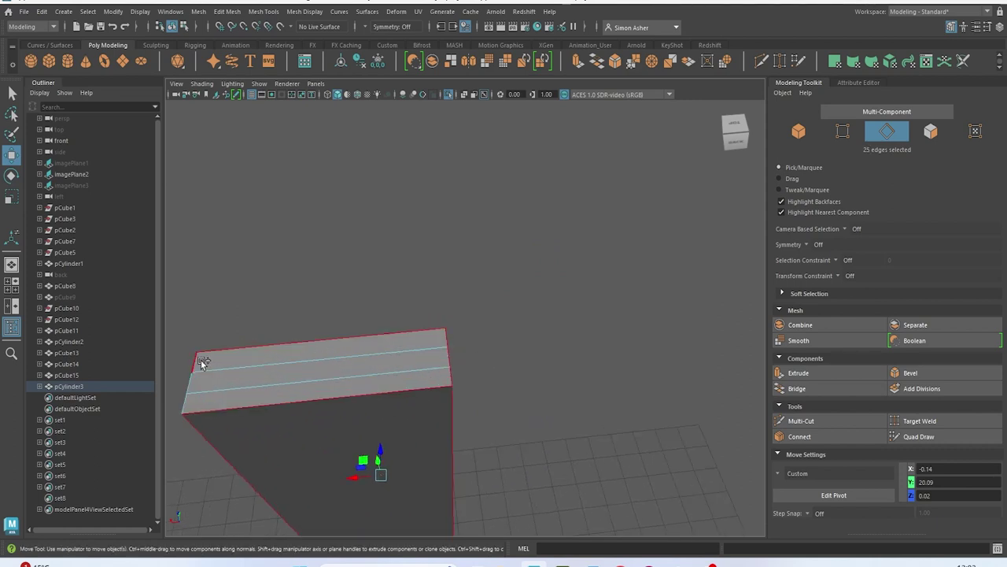
{"action": "left_click", "coordinate": [288, 382], "text": "shift"}
{"action": "left_click_drag", "start_coordinate": [288, 381], "coordinate": [443, 389], "text": "alt"}
{"action": "middle_click_drag", "start_coordinate": [444, 389], "coordinate": [428, 212], "text": "alt"}
{"action": "double_click", "coordinate": [392, 411], "text": "shift"}
{"action": "left_click", "coordinate": [457, 366], "text": "shift"}
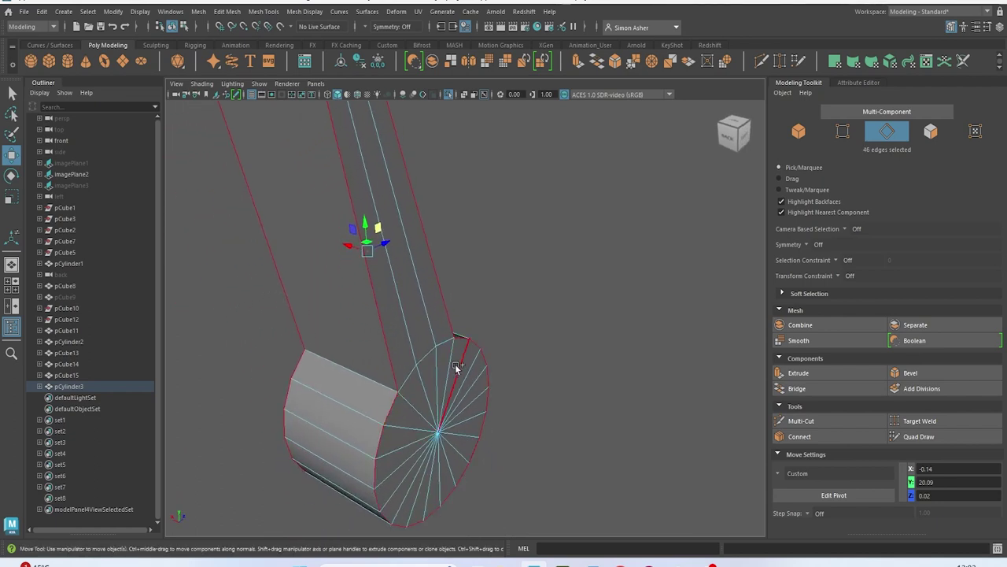
{"action": "key", "text": "ctrl+b"}
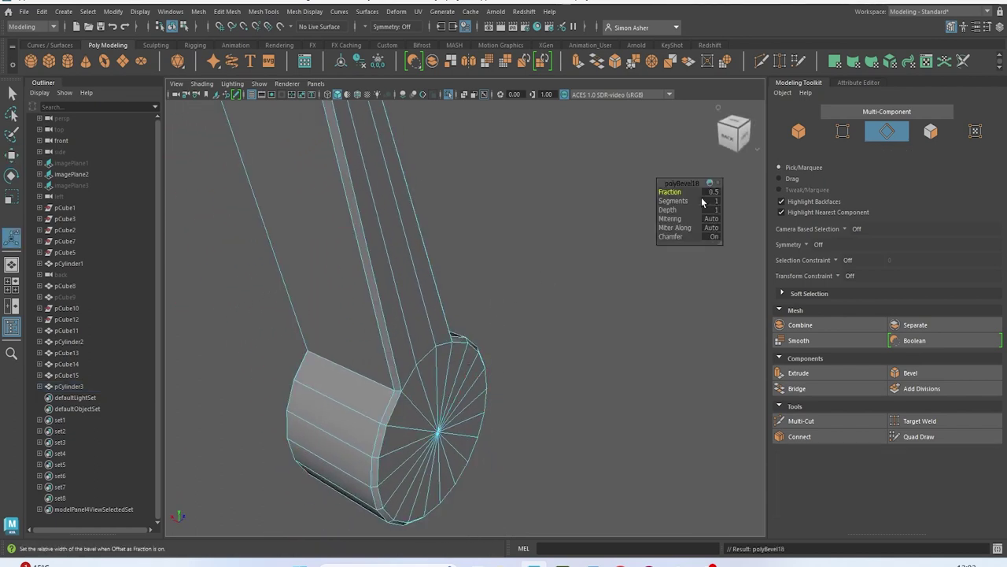
{"action": "left_click_drag", "start_coordinate": [674, 202], "coordinate": [518, 194], "text": "alt"}
{"action": "right_click_drag", "start_coordinate": [508, 179], "coordinate": [525, 175]}
Bring the whole watch back into view out of isolation and save the scene
{"action": "left_click_drag", "start_coordinate": [525, 175], "coordinate": [532, 222], "text": "alt"}
{"action": "scroll", "coordinate": [525, 248], "scroll_direction": "down", "scroll_amount": 12}
{"action": "middle_click_drag", "start_coordinate": [519, 301], "coordinate": [507, 144], "text": "alt"}
{"action": "left_click_drag", "start_coordinate": [506, 143], "coordinate": [526, 198], "text": "alt"}
{"action": "scroll", "coordinate": [527, 198], "scroll_direction": "down", "scroll_amount": 4}
{"action": "middle_click_drag", "start_coordinate": [527, 198], "coordinate": [525, 281], "text": "alt"}
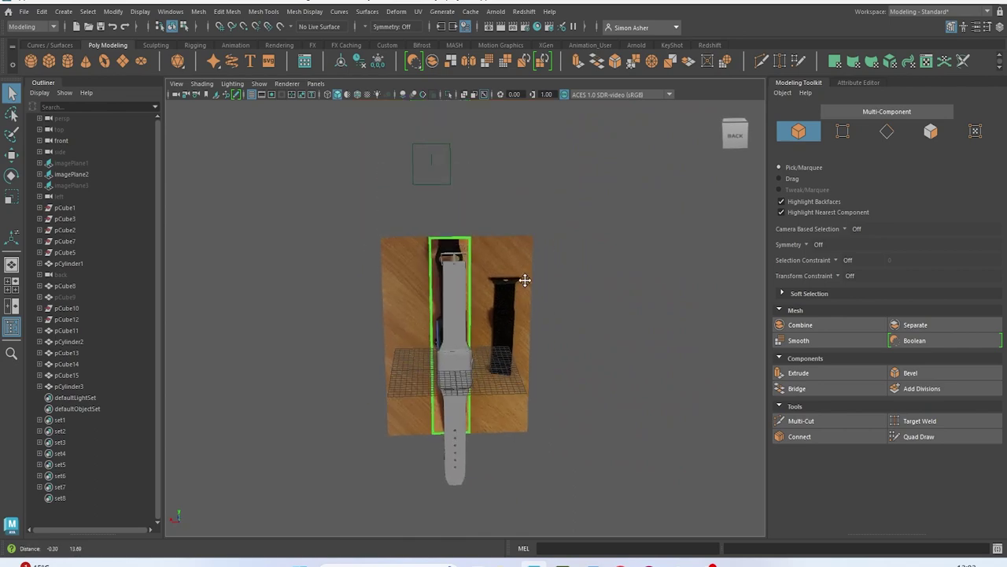
{"action": "scroll", "coordinate": [474, 326], "scroll_direction": "up", "scroll_amount": 5}
{"action": "left_click_drag", "start_coordinate": [474, 326], "coordinate": [454, 287], "text": "alt"}
{"action": "left_click", "coordinate": [22, 14]}
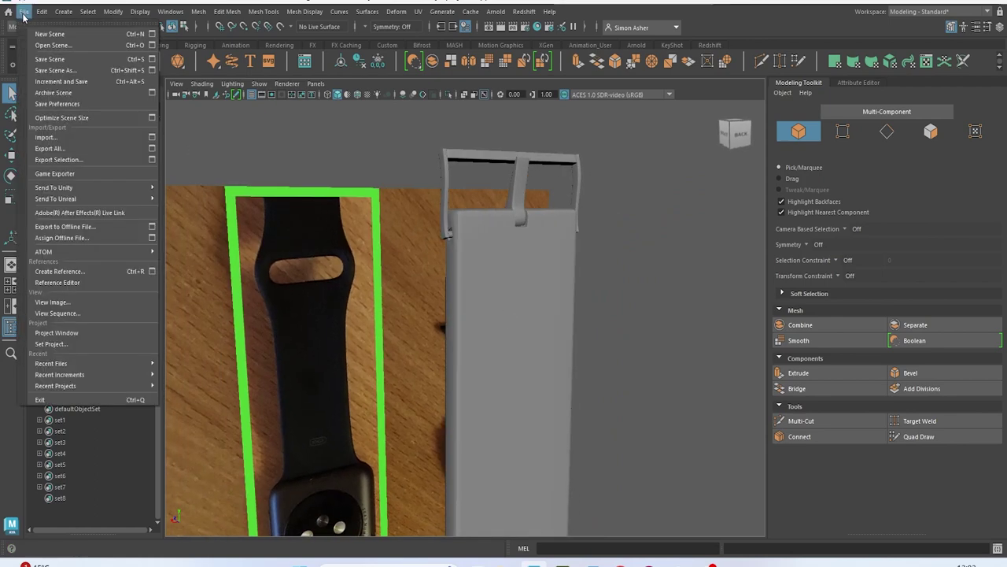
{"action": "left_click", "coordinate": [51, 60]}
Delete the reference photo plane imagePlane2 behind the watch
{"action": "scroll", "coordinate": [307, 307], "scroll_direction": "down", "scroll_amount": 5}
{"action": "left_click", "coordinate": [351, 344]}
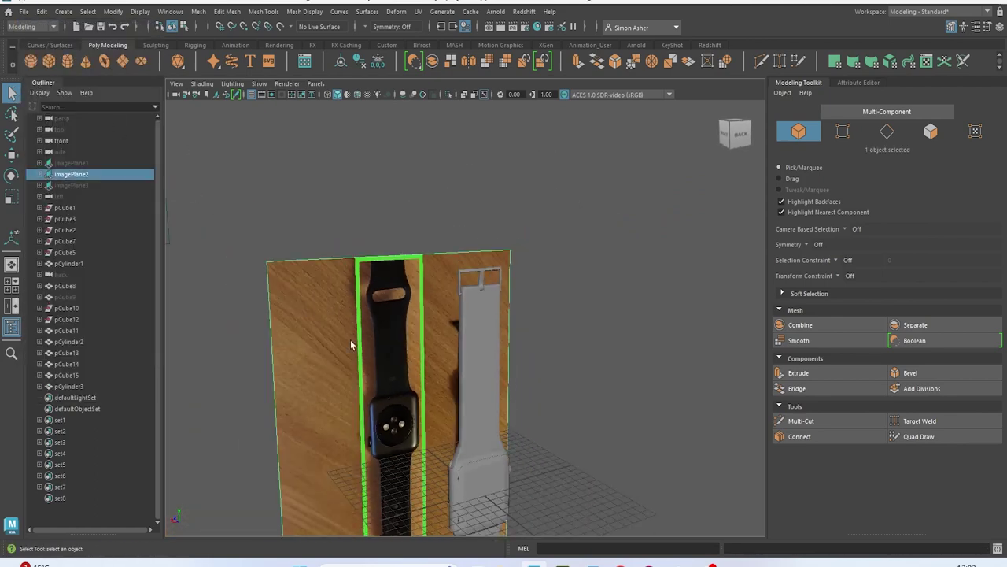
{"action": "key", "text": "Delete"}
{"action": "scroll", "coordinate": [331, 200], "scroll_direction": "down", "scroll_amount": 5}
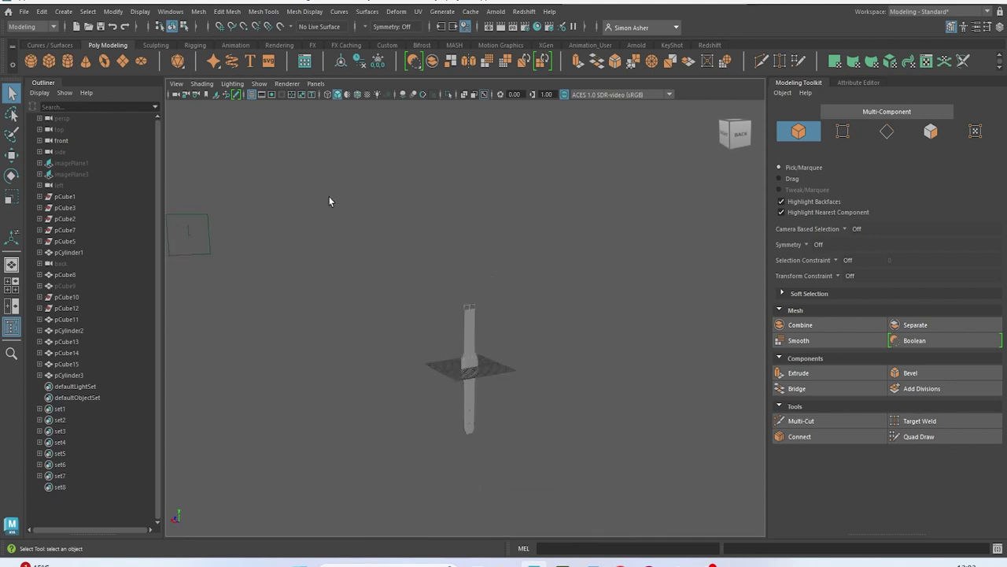
Combine all visible watch parts into a single mesh, freezing its transformations and deleting its history
{"action": "middle_click_drag", "start_coordinate": [467, 344], "coordinate": [443, 272], "text": "alt"}
{"action": "scroll", "coordinate": [421, 209], "scroll_direction": "up", "scroll_amount": 3}
{"action": "scroll", "coordinate": [421, 209], "scroll_direction": "down", "scroll_amount": 1}
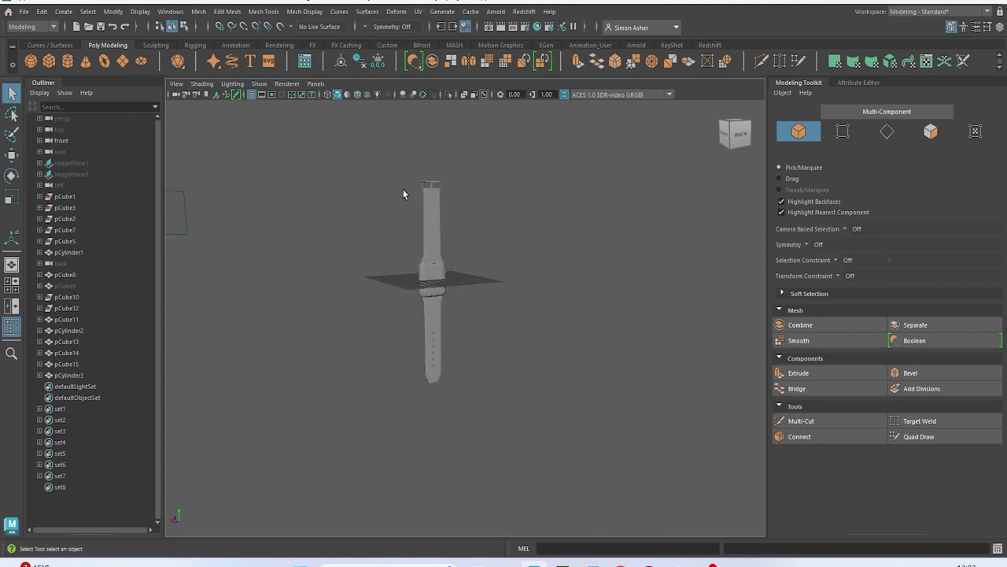
{"action": "left_click_drag", "start_coordinate": [455, 285], "coordinate": [457, 286]}
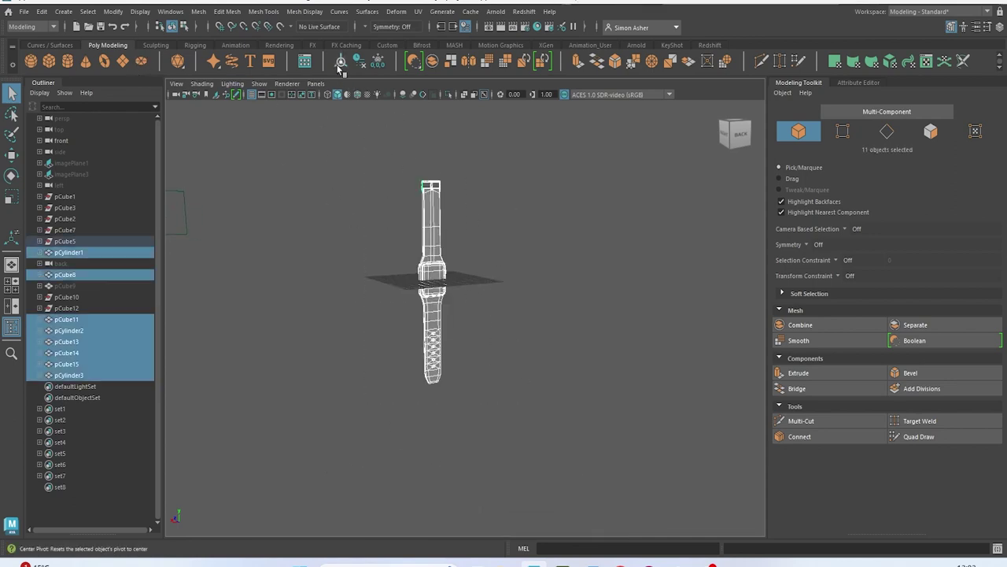
{"action": "left_click", "coordinate": [198, 11]}
{"action": "mouse_move", "coordinate": [217, 43]}
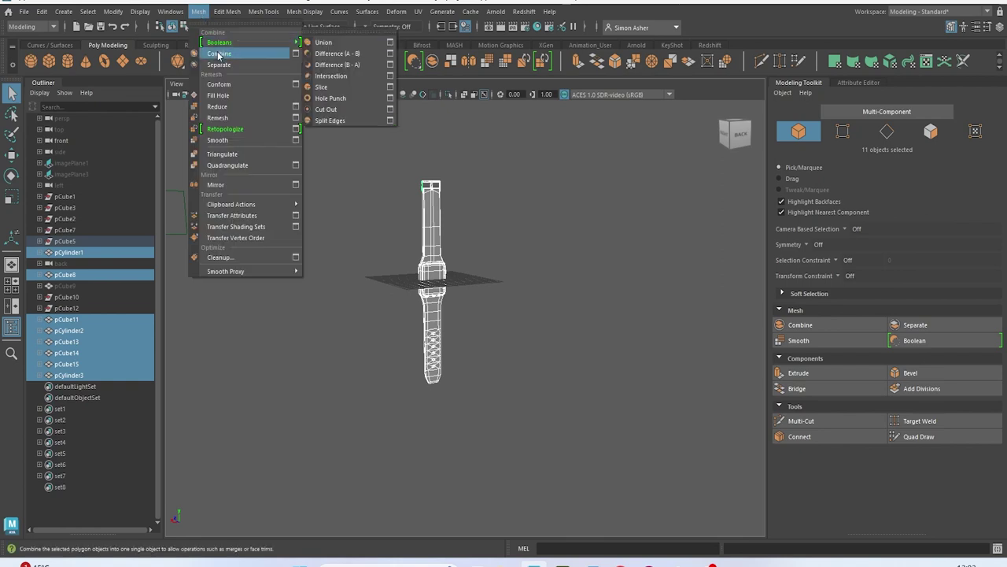
{"action": "left_click", "coordinate": [322, 41]}
{"action": "left_click", "coordinate": [377, 63]}
{"action": "left_click", "coordinate": [359, 63]}
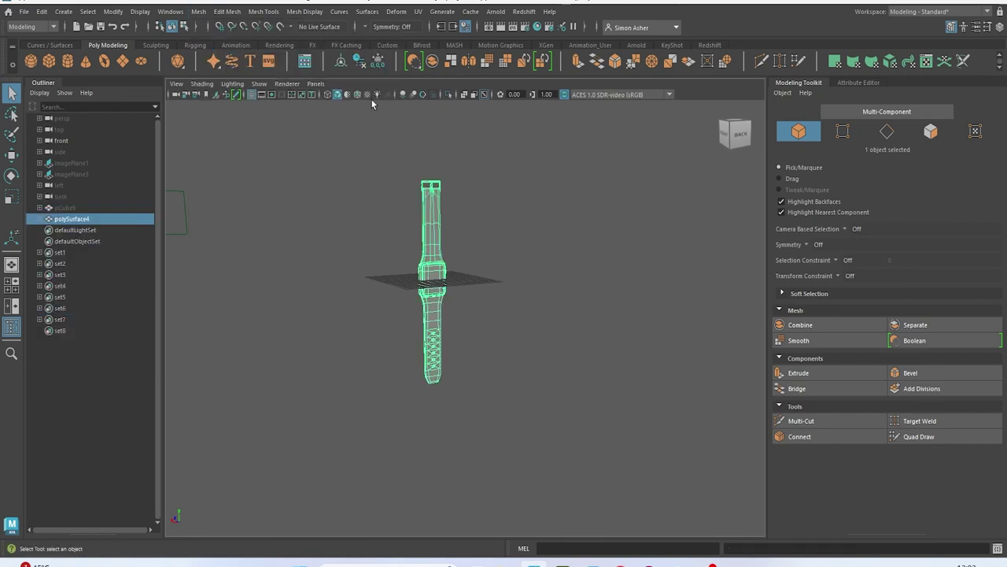
Raise the combined watch vertically above the grid to a height of about Y 21.2
{"action": "key", "text": "w"}
{"action": "left_click_drag", "start_coordinate": [441, 277], "coordinate": [443, 175]}
{"action": "left_click", "coordinate": [512, 171]}
{"action": "middle_click_drag", "start_coordinate": [512, 171], "coordinate": [482, 323], "text": "alt"}
{"action": "scroll", "coordinate": [482, 324], "scroll_direction": "up", "scroll_amount": 5}
{"action": "left_click_drag", "start_coordinate": [469, 314], "coordinate": [499, 328], "text": "alt"}
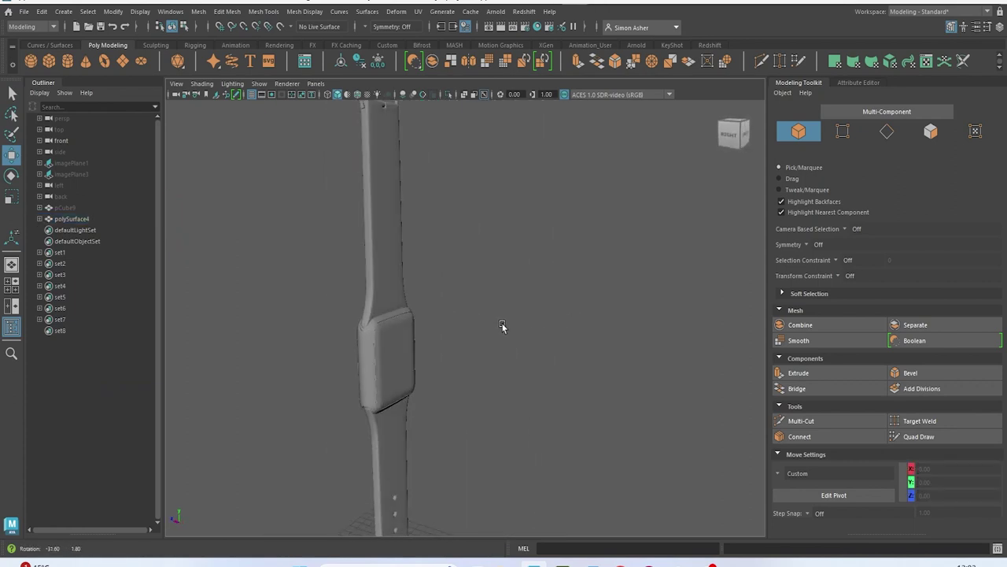
Separate the combined watch mesh back into its individual parts
{"action": "left_click", "coordinate": [376, 269]}
{"action": "left_click", "coordinate": [198, 11]}
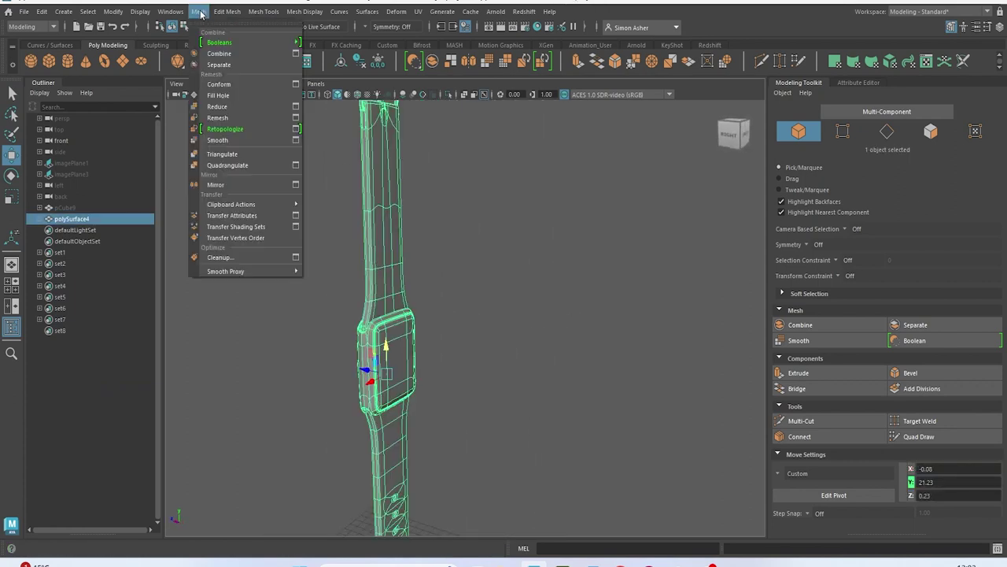
{"action": "left_click", "coordinate": [230, 65]}
{"action": "left_click", "coordinate": [520, 247]}
Examine the separated watch body and both straps one by one, comparing their smoothed and unsmoothed display
{"action": "left_click_drag", "start_coordinate": [520, 247], "coordinate": [396, 315], "text": "alt"}
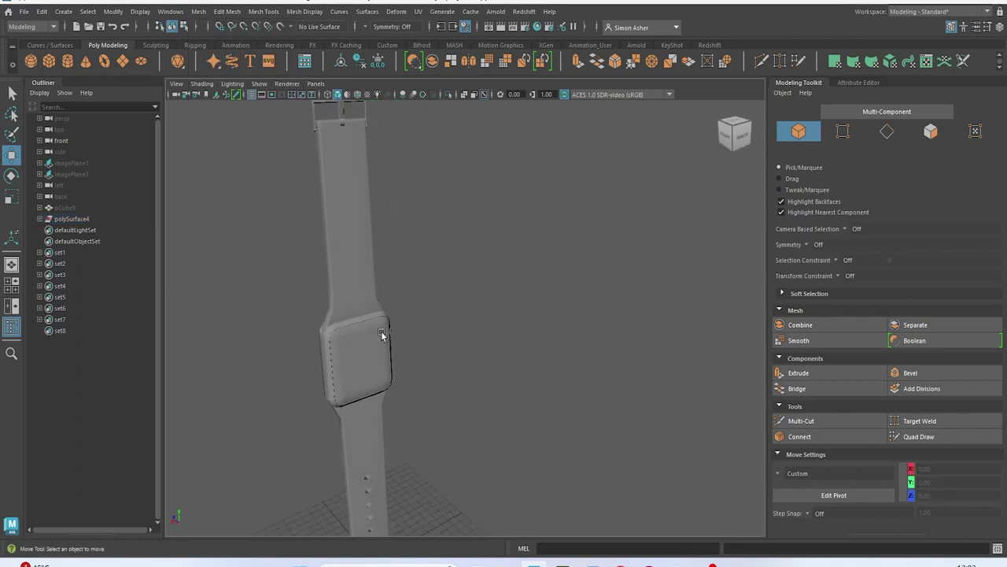
{"action": "left_click", "coordinate": [367, 347]}
{"action": "left_click", "coordinate": [408, 365]}
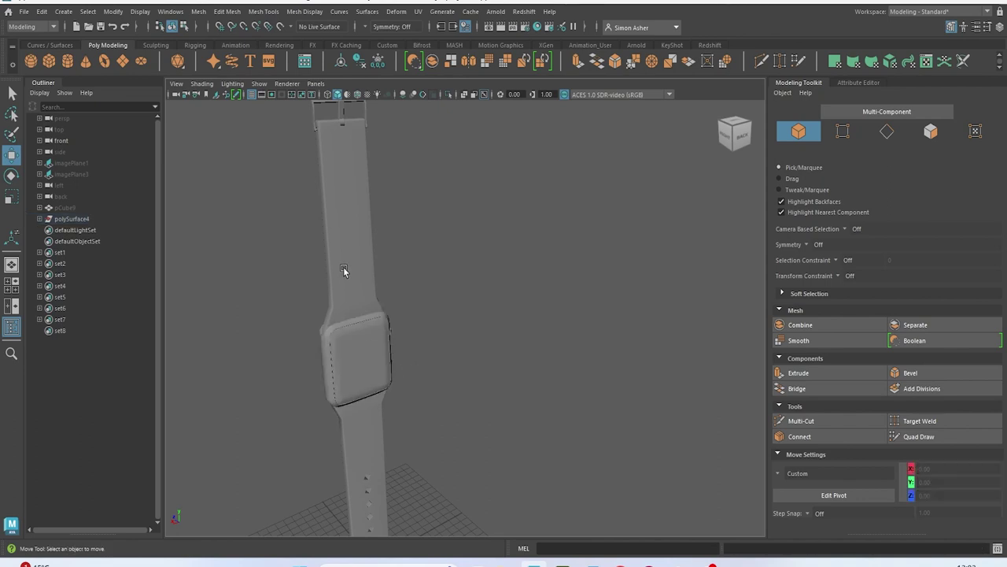
{"action": "left_click", "coordinate": [344, 268]}
{"action": "left_click", "coordinate": [372, 466]}
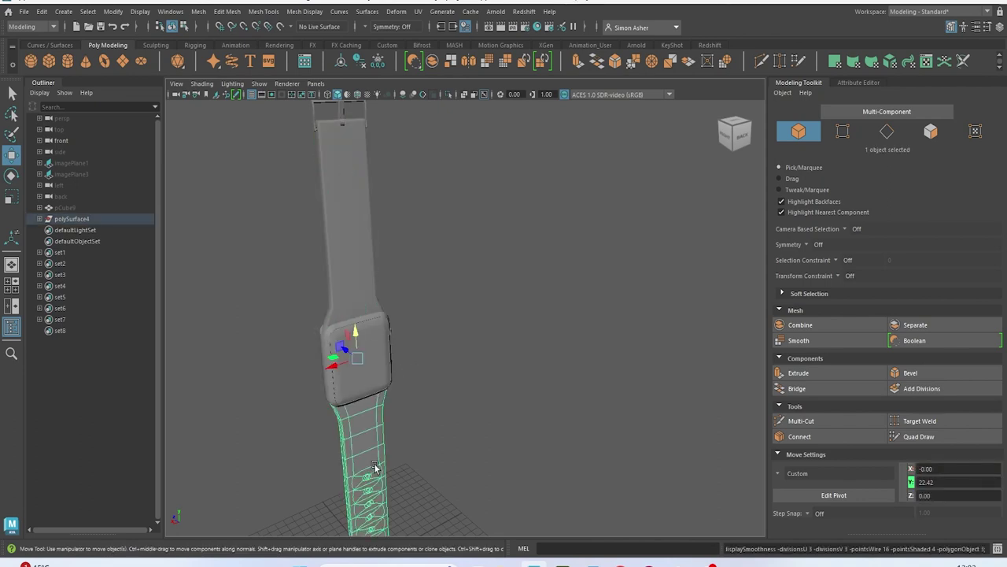
{"action": "left_click", "coordinate": [346, 286]}
{"action": "left_click_drag", "start_coordinate": [346, 285], "coordinate": [397, 245], "text": "alt"}
{"action": "middle_click_drag", "start_coordinate": [397, 241], "coordinate": [511, 360], "text": "alt"}
{"action": "scroll", "coordinate": [497, 357], "scroll_direction": "up", "scroll_amount": 4}
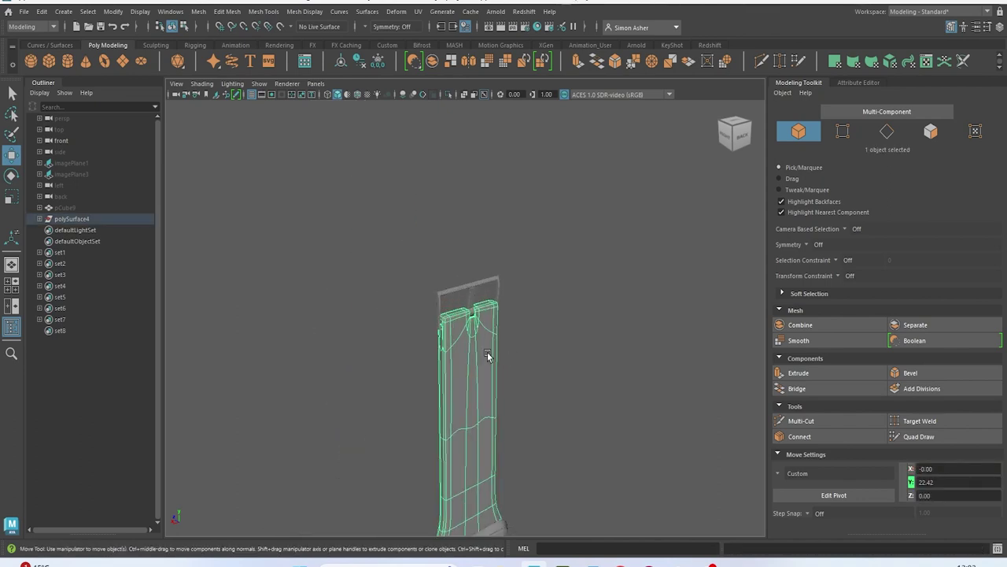
{"action": "left_click_drag", "start_coordinate": [488, 354], "coordinate": [561, 343], "text": "alt"}
{"action": "left_click", "coordinate": [560, 343]}
With Multi-Cut, cut the buckle-side strap's back face from the short centre-strip edge to the cut on the strap's side
{"action": "left_click", "coordinate": [452, 377]}
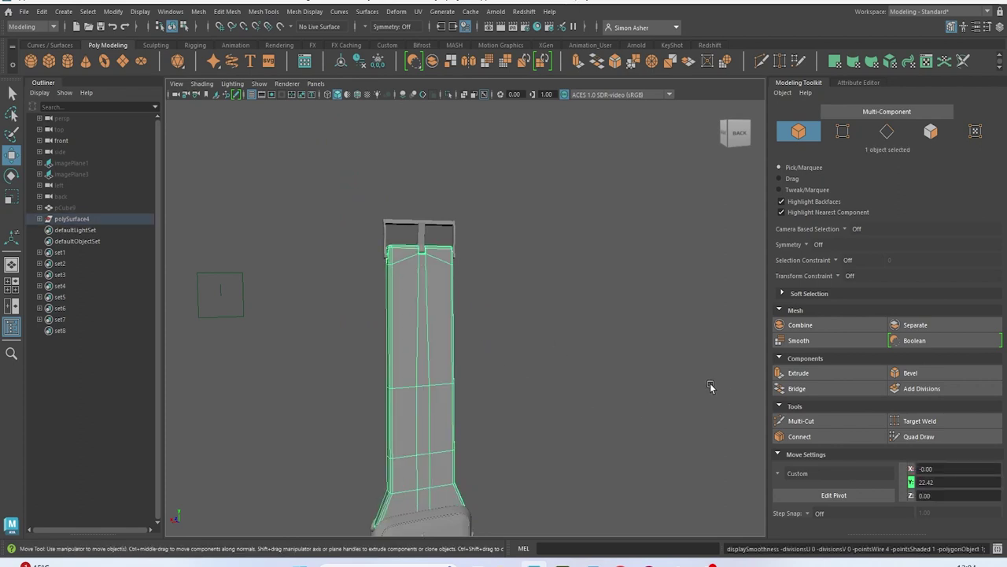
{"action": "left_click", "coordinate": [801, 420]}
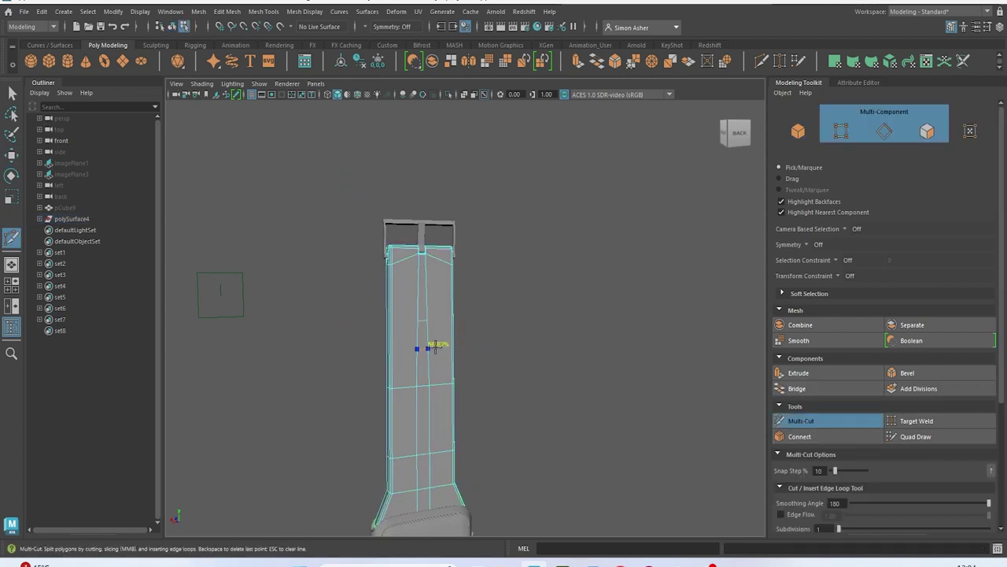
{"action": "scroll", "coordinate": [466, 323], "scroll_direction": "up", "scroll_amount": 4}
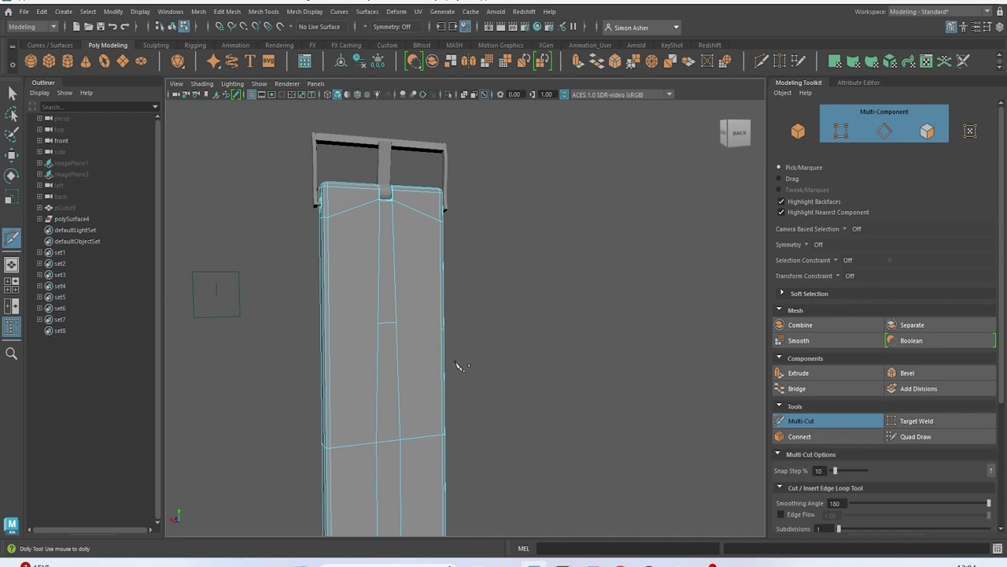
{"action": "left_click_drag", "start_coordinate": [455, 364], "coordinate": [409, 360], "text": "alt"}
{"action": "left_click", "coordinate": [356, 318]}
{"action": "middle_click_drag", "start_coordinate": [366, 349], "coordinate": [458, 355], "text": "alt"}
{"action": "scroll", "coordinate": [380, 354], "scroll_direction": "up", "scroll_amount": 5}
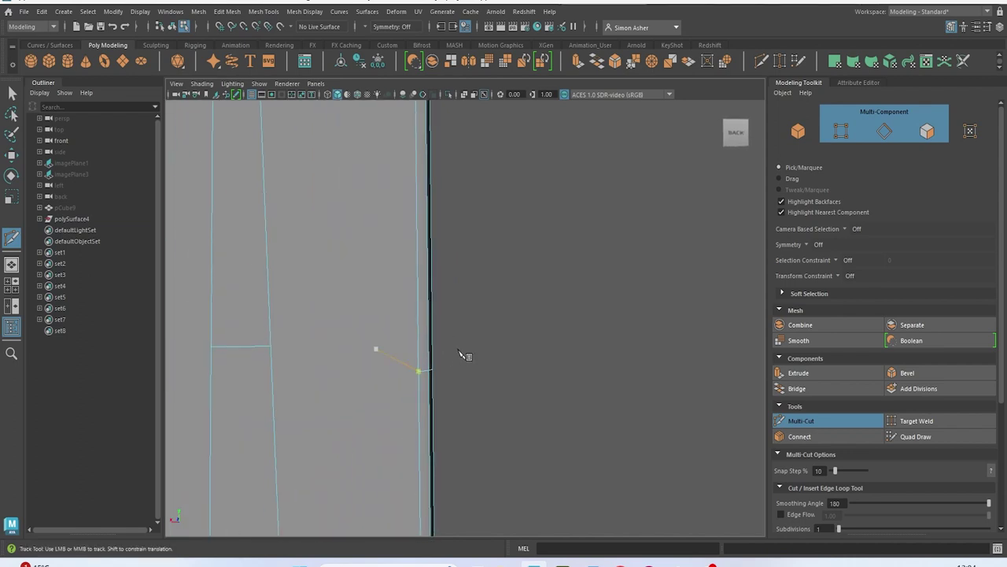
{"action": "left_click", "coordinate": [270, 347]}
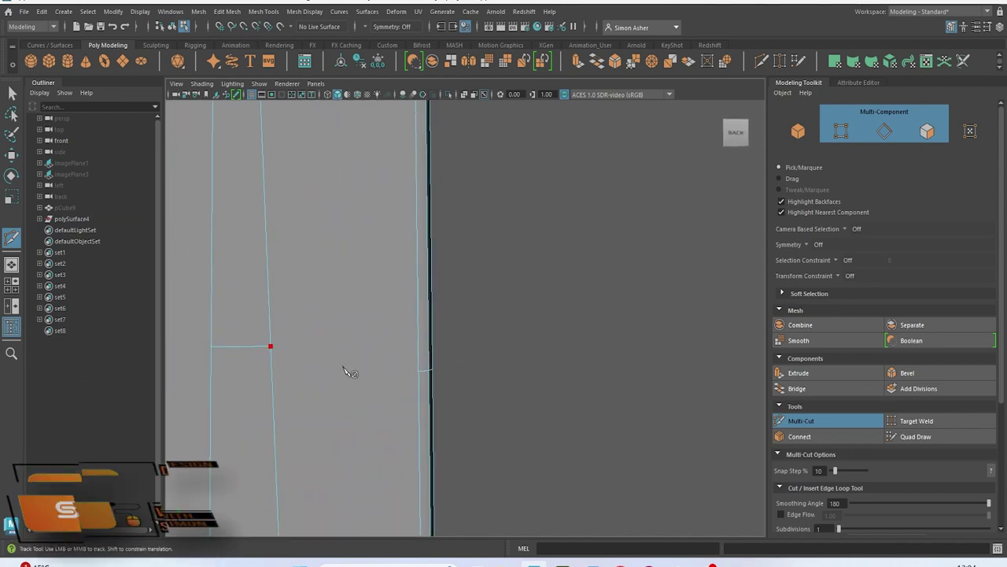
{"action": "left_click", "coordinate": [419, 371]}
{"action": "right_click", "coordinate": [420, 371]}
{"action": "middle_click_drag", "start_coordinate": [423, 354], "coordinate": [524, 320], "text": "alt"}
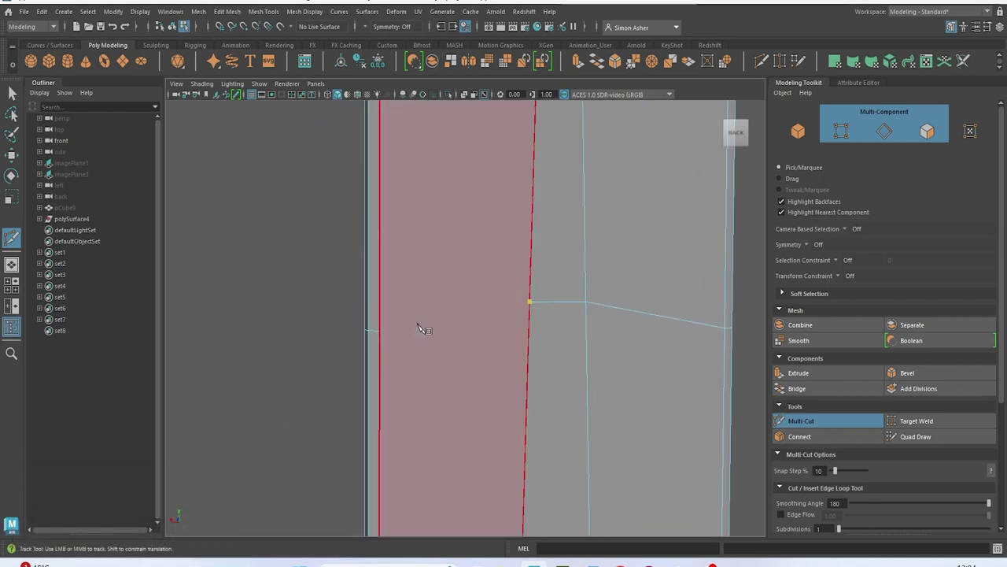
Continue the cut across the strap's front face so it joins the side cuts through the centre strip
{"action": "left_click_drag", "start_coordinate": [375, 346], "coordinate": [585, 344], "text": "alt"}
{"action": "scroll", "coordinate": [401, 360], "scroll_direction": "down", "scroll_amount": 8}
{"action": "scroll", "coordinate": [551, 409], "scroll_direction": "up", "scroll_amount": 3}
{"action": "middle_click_drag", "start_coordinate": [585, 344], "coordinate": [370, 400], "text": "alt"}
{"action": "scroll", "coordinate": [378, 399], "scroll_direction": "up", "scroll_amount": 3}
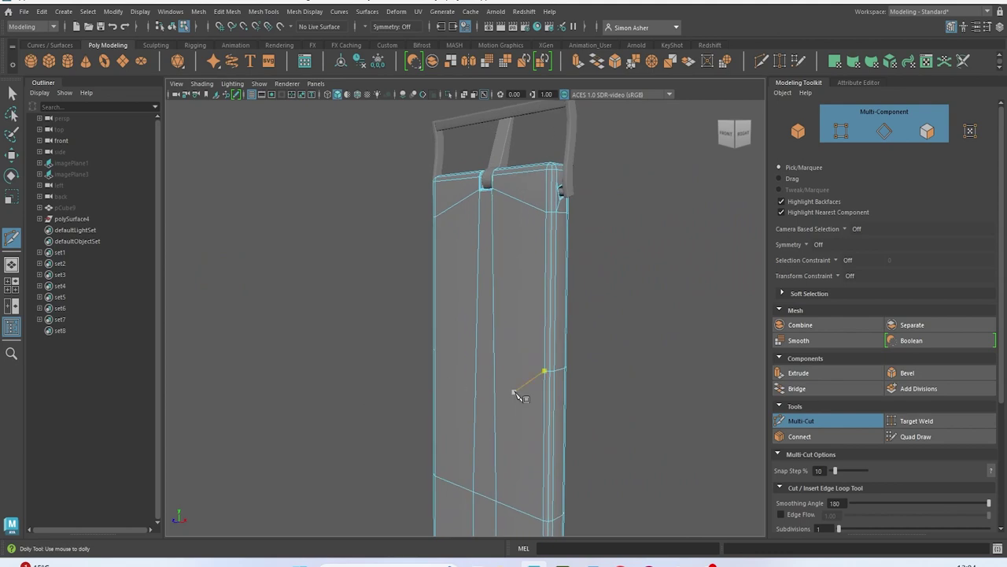
{"action": "mouse_move", "coordinate": [548, 376]}
{"action": "left_mouse_down", "text": "alt"}
{"action": "mouse_move", "coordinate": [573, 386]}
{"action": "mouse_move", "coordinate": [362, 406]}
{"action": "mouse_move", "coordinate": [470, 397]}
{"action": "left_mouse_up", "text": "alt"}
{"action": "scroll", "coordinate": [456, 398], "scroll_direction": "up", "scroll_amount": 2}
{"action": "left_click", "coordinate": [316, 402]}
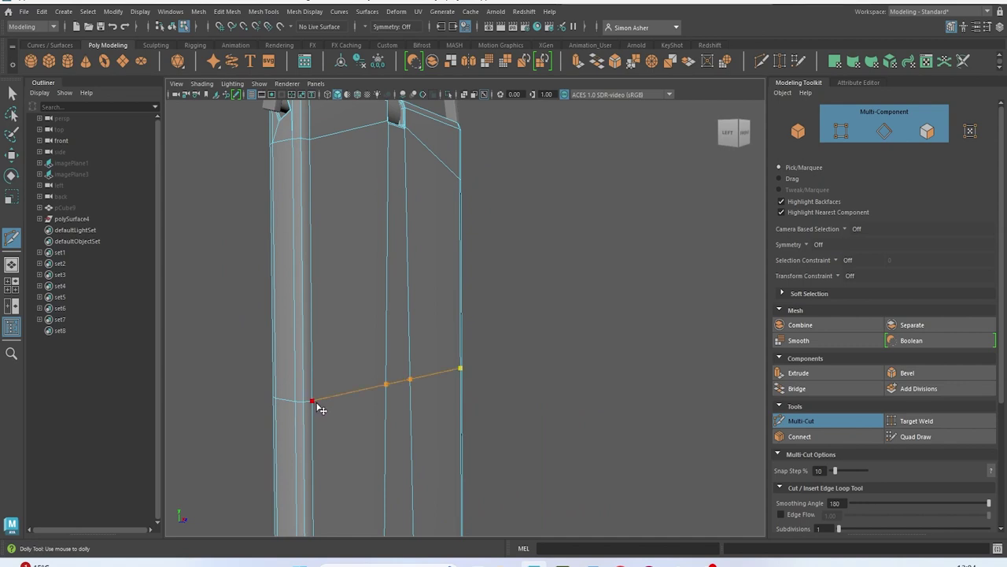
Insert further horizontal edge loops along the buckle-side strap, spaced down towards the watch body
{"action": "scroll", "coordinate": [317, 403], "scroll_direction": "down", "scroll_amount": 2}
{"action": "middle_click_drag", "start_coordinate": [334, 421], "coordinate": [329, 376], "text": "alt"}
{"action": "left_click", "coordinate": [394, 422], "text": "ctrl+shift"}
{"action": "middle_click_drag", "start_coordinate": [427, 464], "coordinate": [395, 391], "text": "alt"}
{"action": "scroll", "coordinate": [416, 440], "scroll_direction": "down", "scroll_amount": 4}
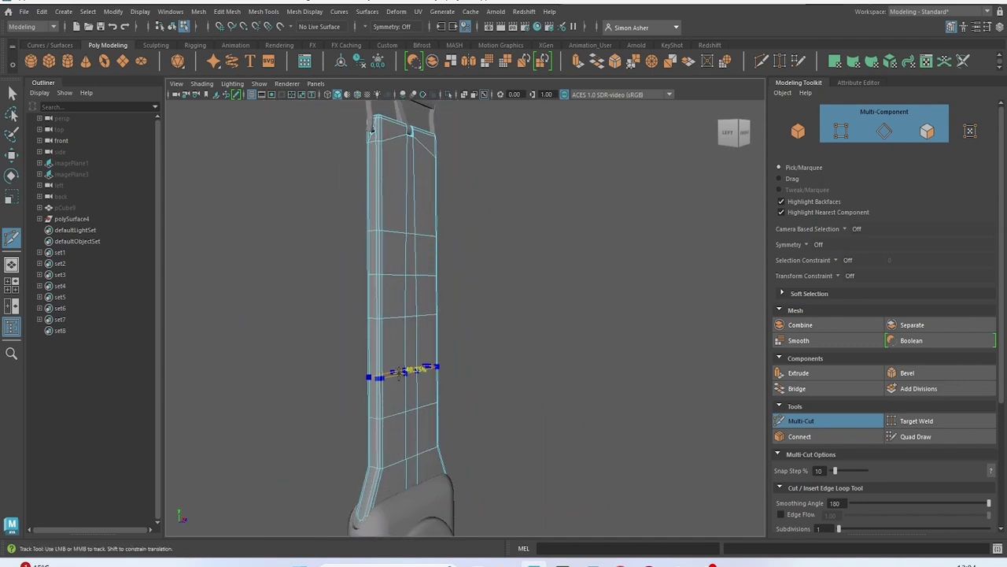
Add another horizontal loop on the strap near the buckle and connect its segments across the front face
{"action": "middle_click_drag", "start_coordinate": [462, 318], "coordinate": [469, 401], "text": "alt"}
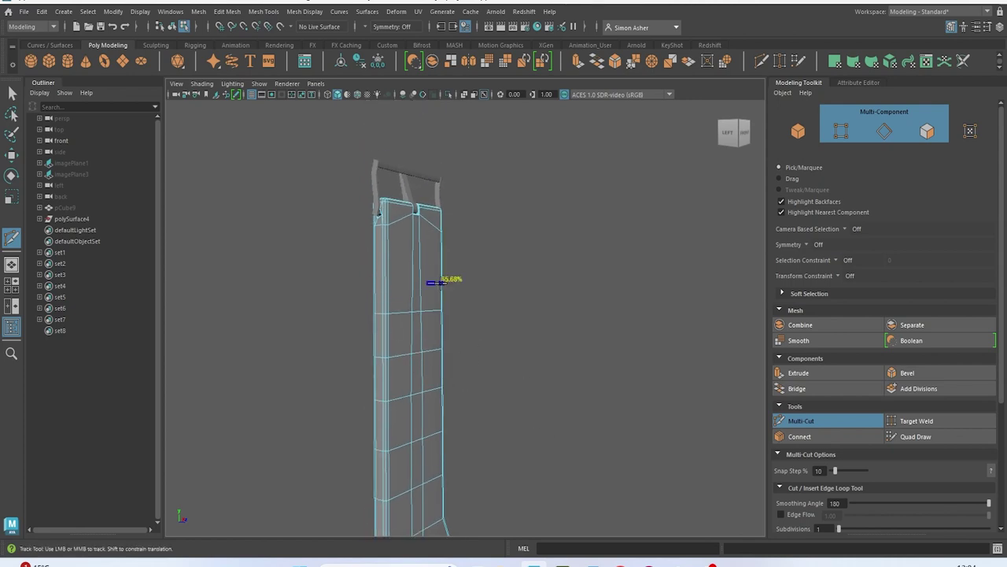
{"action": "middle_click_drag", "start_coordinate": [480, 360], "coordinate": [493, 383], "text": "alt"}
{"action": "scroll", "coordinate": [493, 382], "scroll_direction": "up", "scroll_amount": 5}
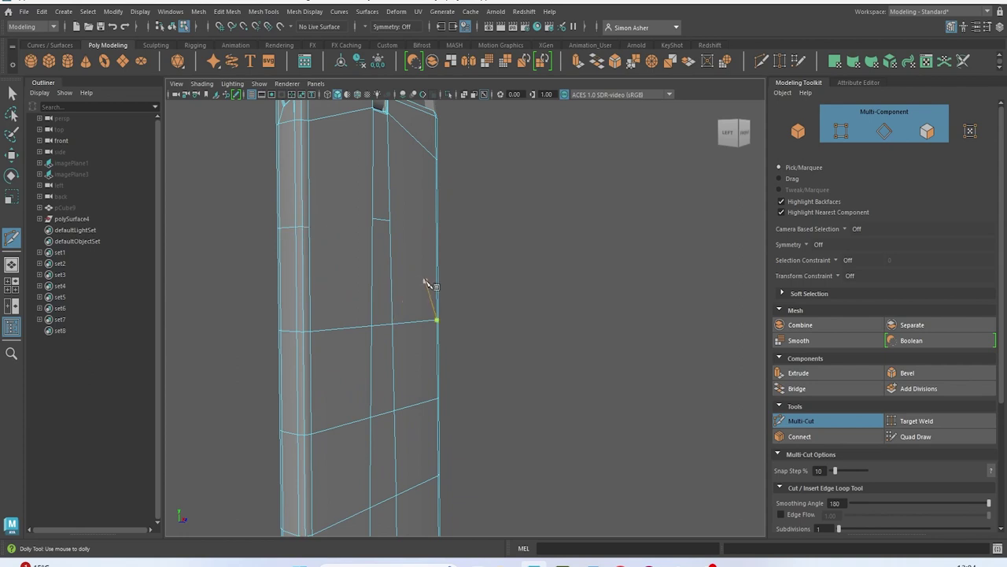
{"action": "left_click_drag", "start_coordinate": [425, 282], "coordinate": [491, 241], "text": "alt"}
{"action": "scroll", "coordinate": [377, 260], "scroll_direction": "up", "scroll_amount": 2}
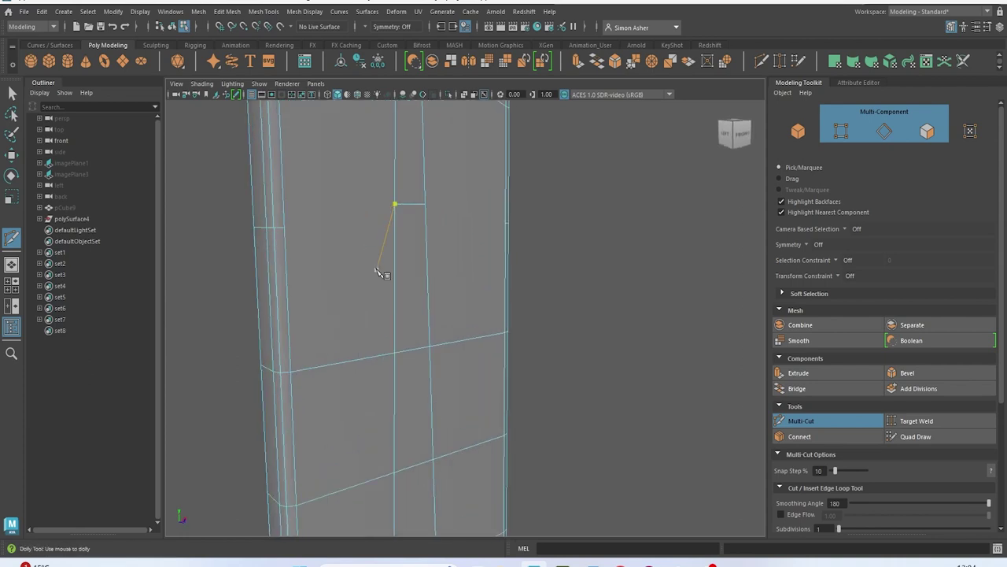
{"action": "left_click", "coordinate": [395, 204]}
{"action": "left_click_drag", "start_coordinate": [398, 247], "coordinate": [443, 232], "text": "alt"}
{"action": "middle_click_drag", "start_coordinate": [443, 231], "coordinate": [330, 280], "text": "alt"}
{"action": "scroll", "coordinate": [334, 287], "scroll_direction": "up", "scroll_amount": 1}
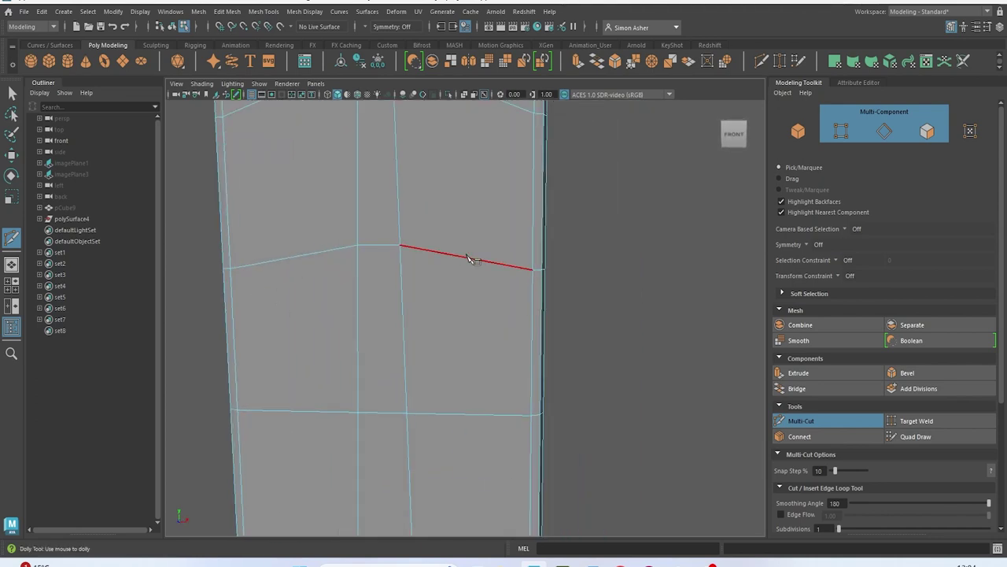
Cut across the buckle-side strap's back face from its side edge through the centre strip to the opposite edge
{"action": "left_click_drag", "start_coordinate": [471, 320], "coordinate": [234, 314], "text": "alt"}
{"action": "middle_click_drag", "start_coordinate": [436, 326], "coordinate": [325, 327], "text": "alt"}
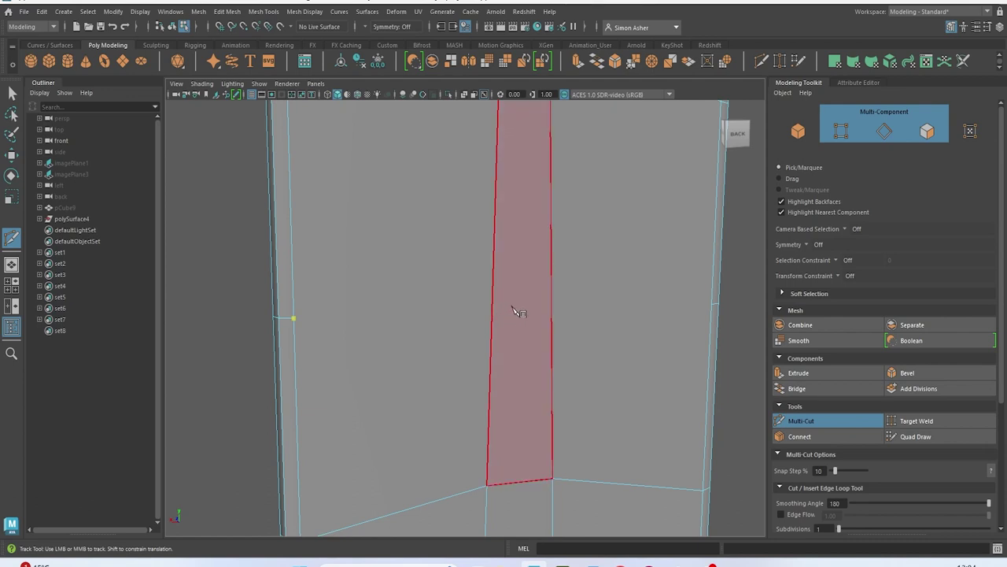
{"action": "left_click", "coordinate": [494, 314]}
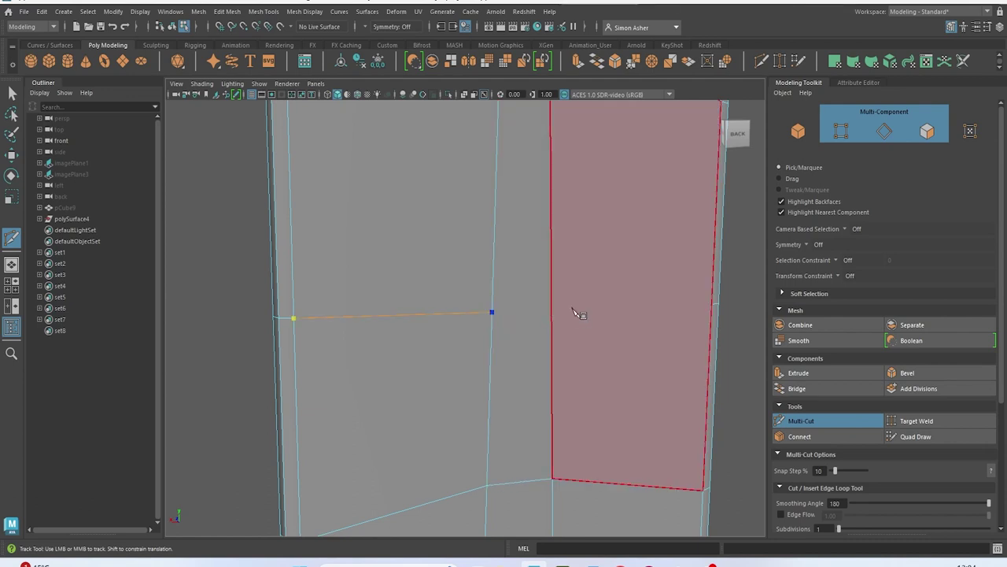
{"action": "left_click", "coordinate": [560, 317]}
{"action": "middle_click_drag", "start_coordinate": [572, 324], "coordinate": [556, 332], "text": "alt"}
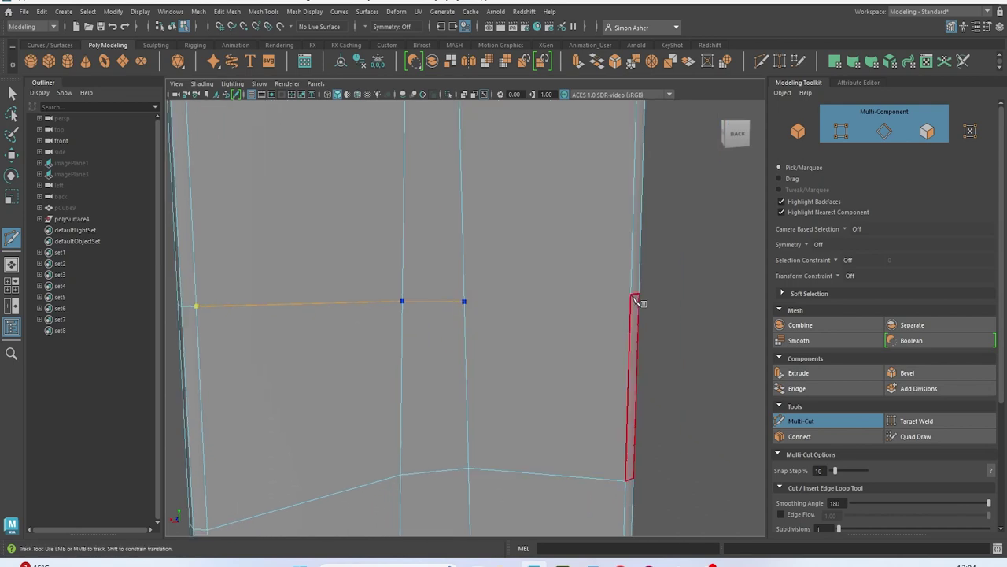
{"action": "key", "text": "Return"}
Check the edge loops on the strap with the holes, save the scene, and return to object selection with nothing selected
{"action": "scroll", "coordinate": [611, 298], "scroll_direction": "down", "scroll_amount": 10}
{"action": "middle_click_drag", "start_coordinate": [562, 376], "coordinate": [408, 246], "text": "alt"}
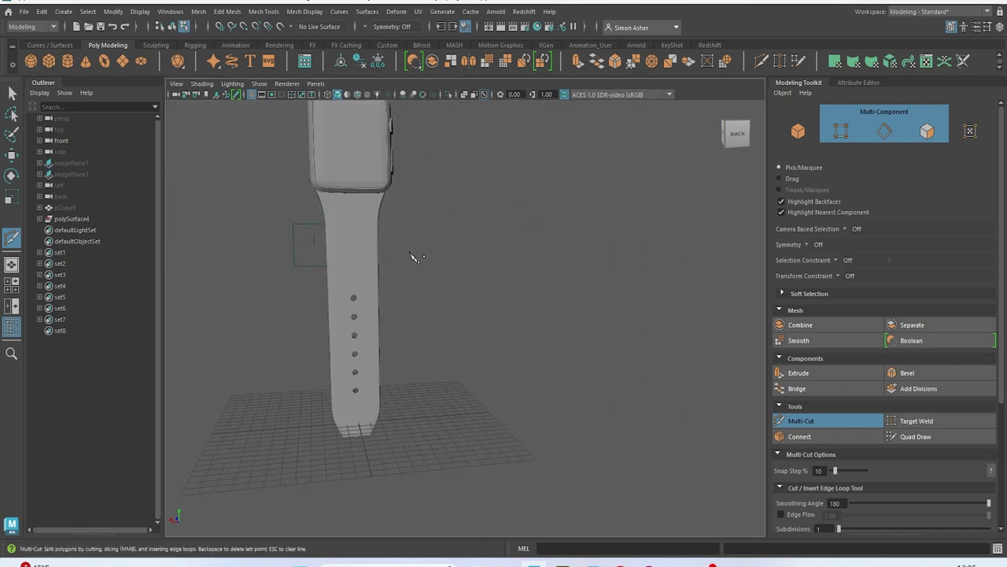
{"action": "key", "text": "q"}
{"action": "left_click", "coordinate": [355, 231]}
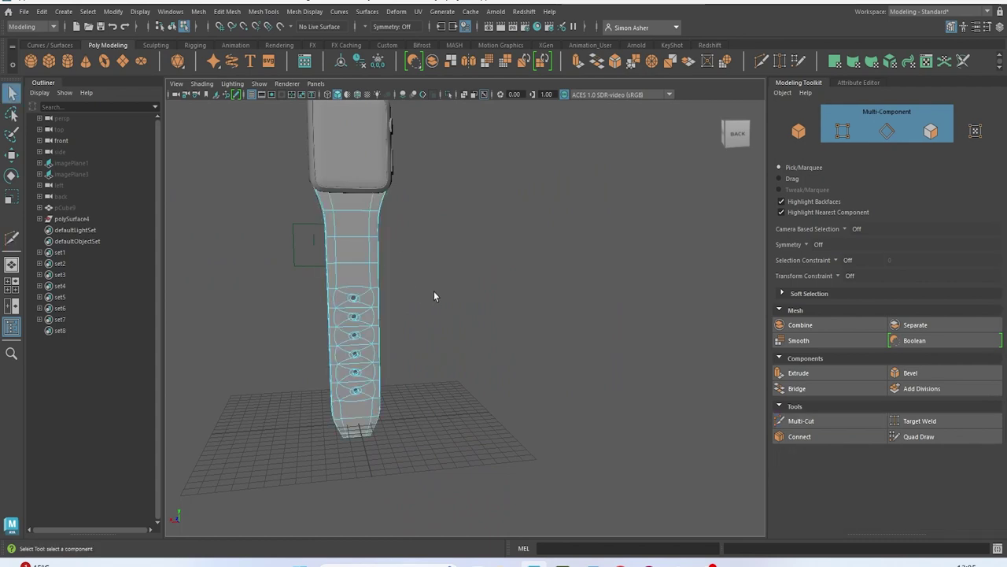
{"action": "left_click", "coordinate": [23, 12]}
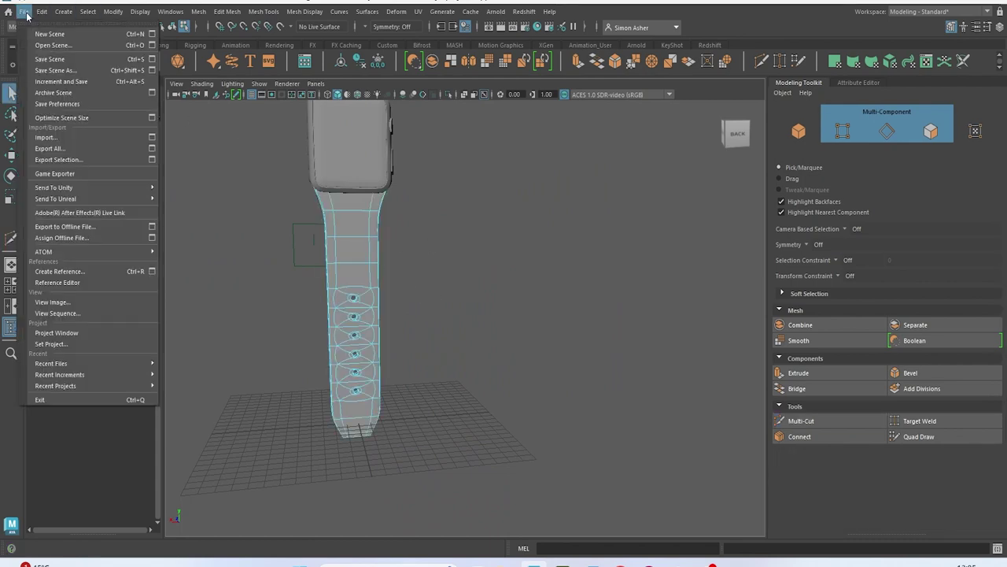
{"action": "left_click", "coordinate": [66, 58]}
{"action": "scroll", "coordinate": [462, 284], "scroll_direction": "down", "scroll_amount": 4}
{"action": "right_click_drag", "start_coordinate": [515, 178], "coordinate": [551, 161]}
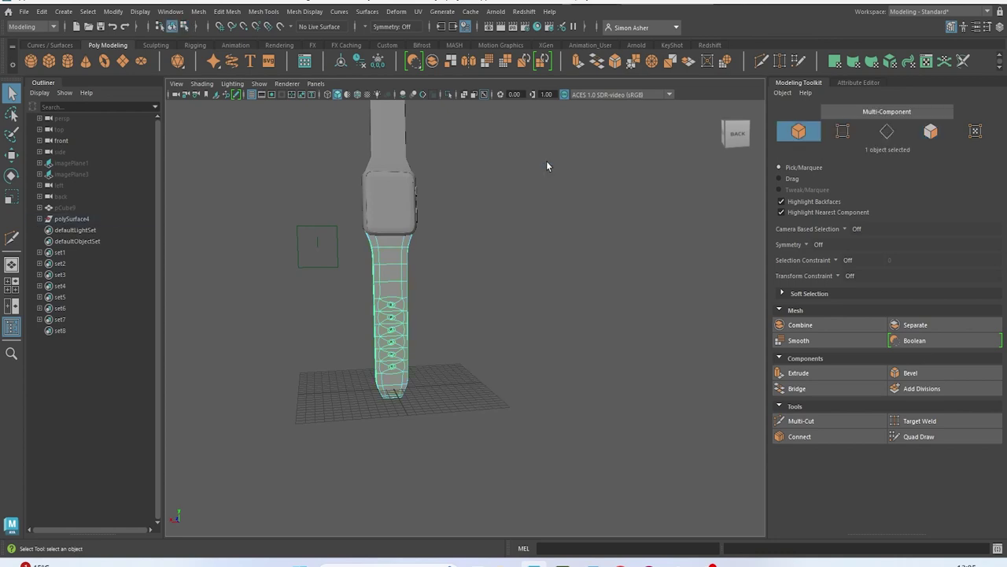
{"action": "left_click", "coordinate": [546, 161]}
Select the buckle-side strap with all the buckle parts and combine them into one mesh
{"action": "middle_click_drag", "start_coordinate": [526, 184], "coordinate": [510, 285], "text": "alt"}
{"action": "left_click_drag", "start_coordinate": [512, 308], "coordinate": [430, 321], "text": "alt"}
{"action": "middle_click_drag", "start_coordinate": [476, 225], "coordinate": [477, 306], "text": "alt"}
{"action": "scroll", "coordinate": [475, 306], "scroll_direction": "up", "scroll_amount": 3}
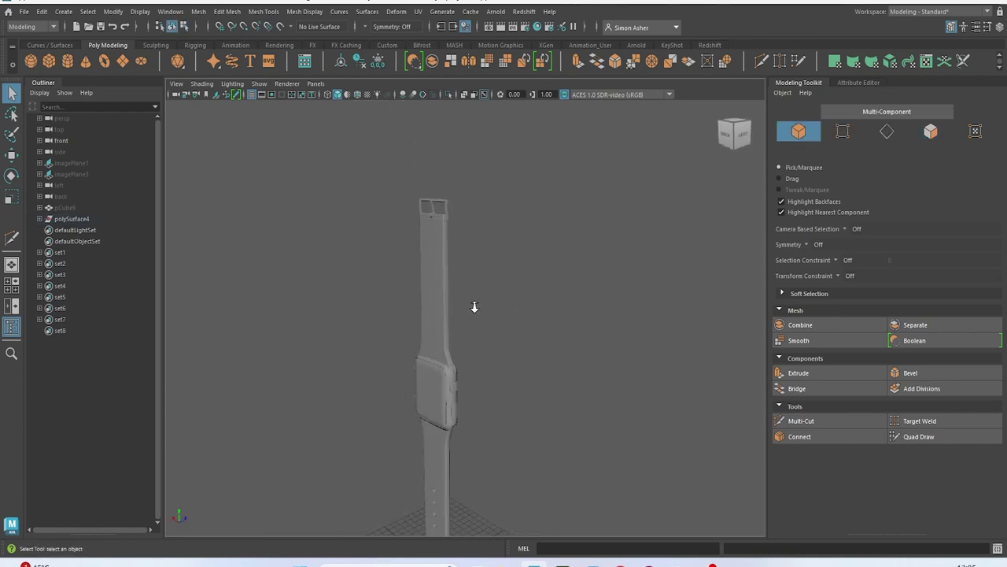
{"action": "left_click", "coordinate": [429, 236]}
{"action": "scroll", "coordinate": [432, 221], "scroll_direction": "up", "scroll_amount": 3}
{"action": "middle_click_drag", "start_coordinate": [463, 188], "coordinate": [494, 273], "text": "alt"}
{"action": "left_click_drag", "start_coordinate": [494, 278], "coordinate": [472, 198], "text": "alt"}
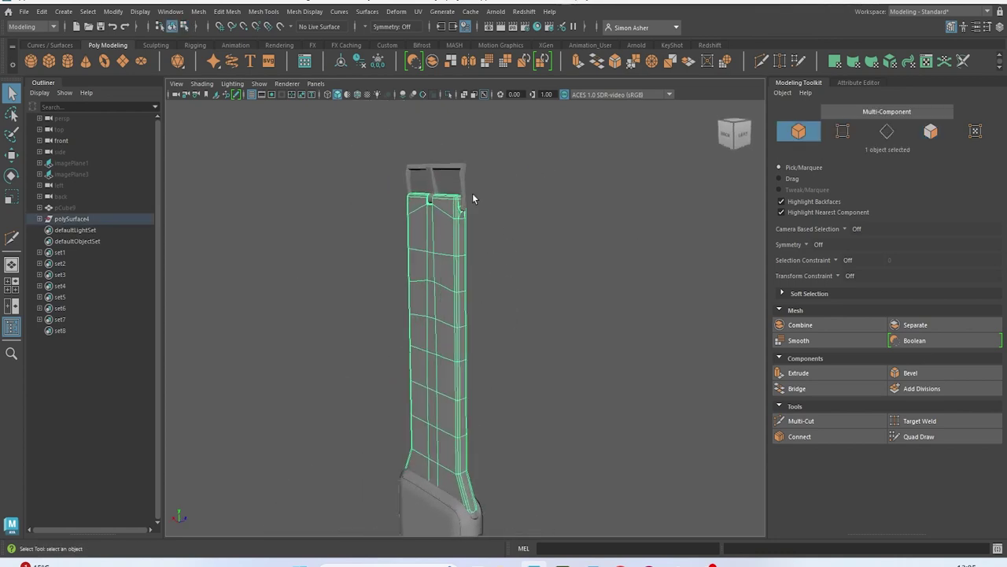
{"action": "left_click", "coordinate": [464, 180], "text": "shift"}
{"action": "left_click", "coordinate": [407, 181], "text": "shift"}
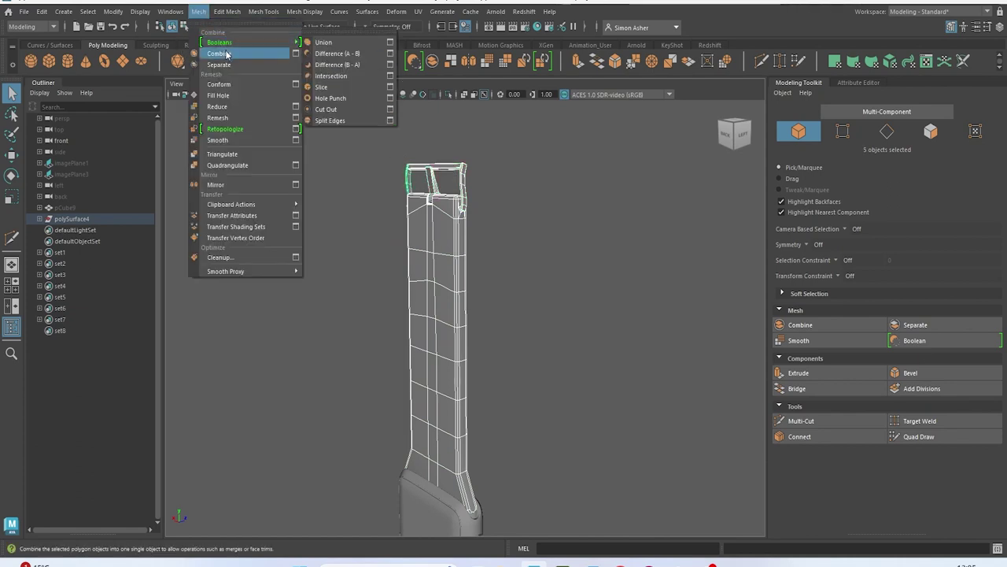
{"action": "left_click", "coordinate": [224, 53]}
Add a nonlinear Bend deformer to the combined buckle-side strap and open its attributes
{"action": "left_click_drag", "start_coordinate": [357, 204], "coordinate": [404, 174], "text": "alt"}
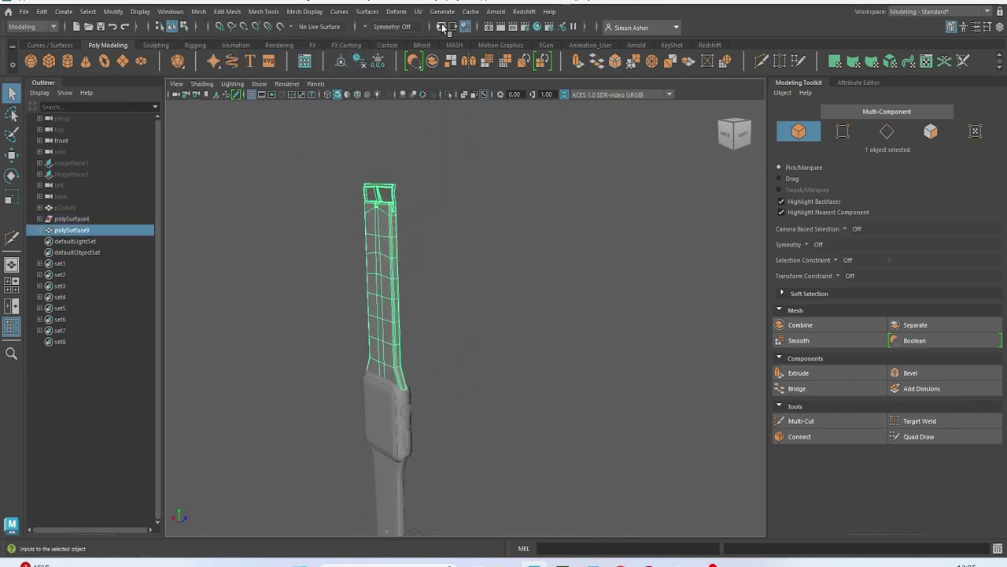
{"action": "left_click", "coordinate": [396, 11]}
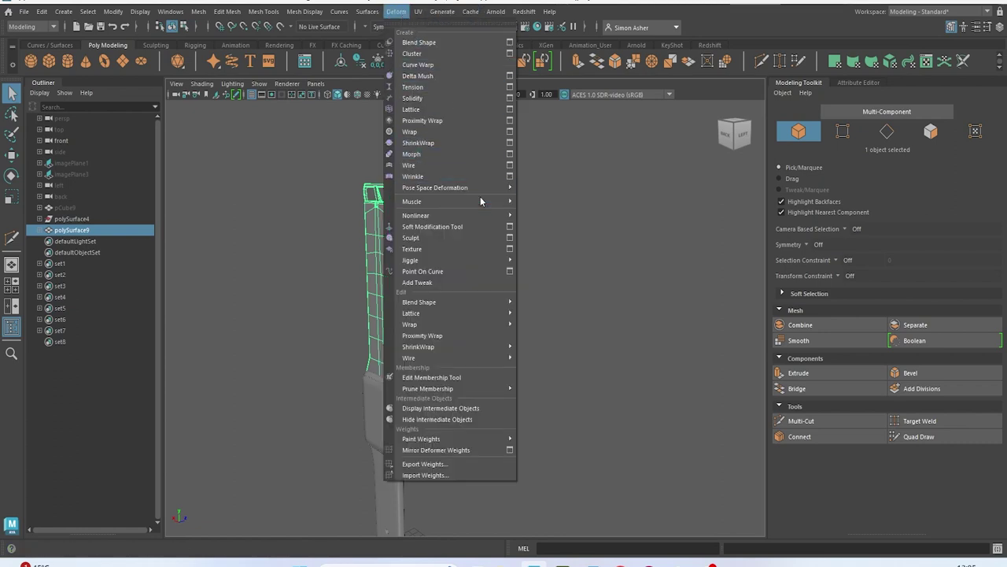
{"action": "mouse_move", "coordinate": [475, 204]}
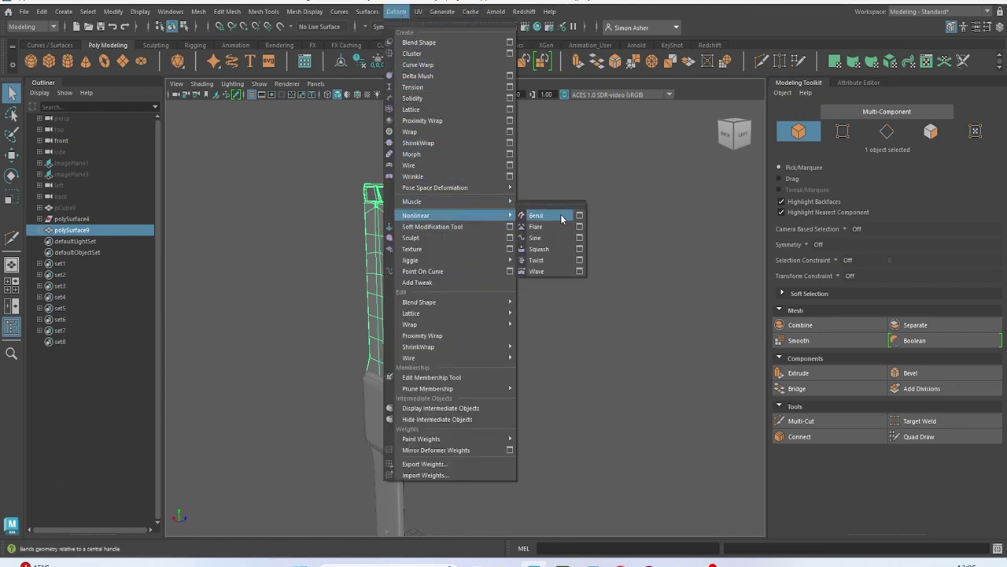
{"action": "left_click", "coordinate": [545, 209]}
{"action": "left_click_drag", "start_coordinate": [546, 243], "coordinate": [480, 249], "text": "alt"}
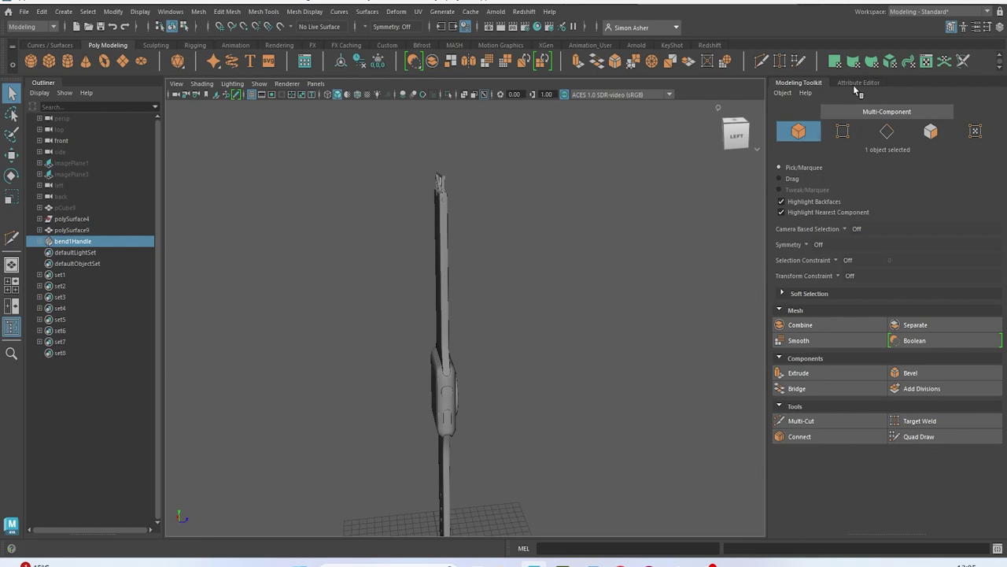
{"action": "left_click", "coordinate": [857, 82]}
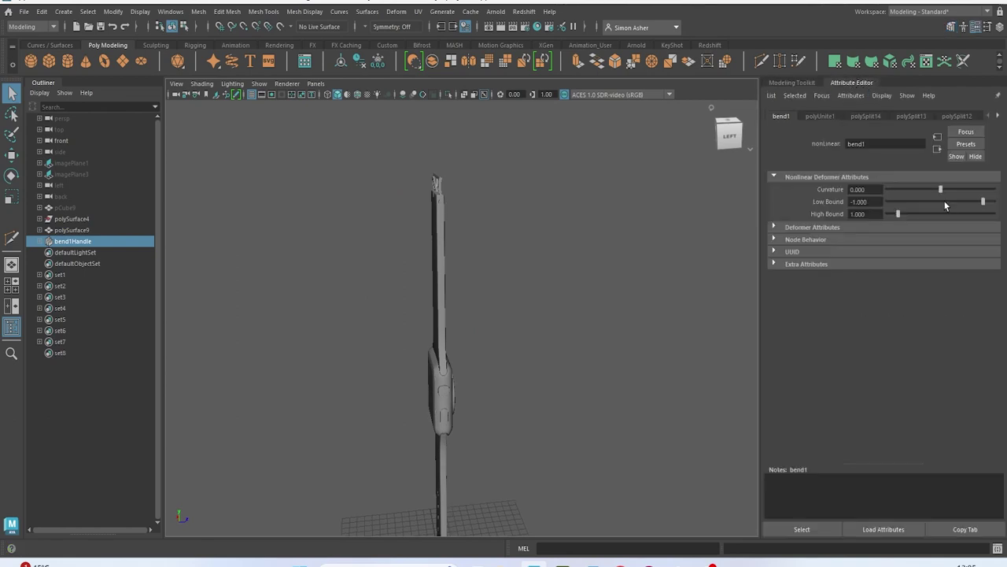
Set the bend's Low Bound to -1.692 and try out the Curvature, then undo the curvature change
{"action": "left_click_drag", "start_coordinate": [582, 251], "coordinate": [719, 255], "text": "alt"}
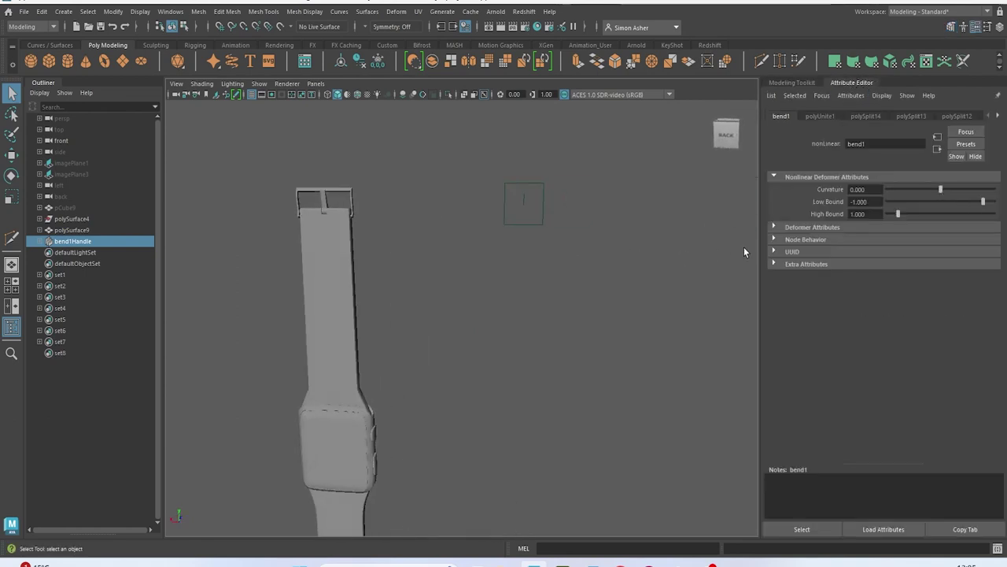
{"action": "mouse_move", "coordinate": [983, 202]}
{"action": "left_mouse_down"}
{"action": "mouse_move", "coordinate": [928, 206]}
{"action": "mouse_move", "coordinate": [975, 218]}
{"action": "left_mouse_up"}
{"action": "scroll", "coordinate": [525, 436], "scroll_direction": "up", "scroll_amount": 2}
{"action": "left_click_drag", "start_coordinate": [525, 434], "coordinate": [476, 294], "text": "alt"}
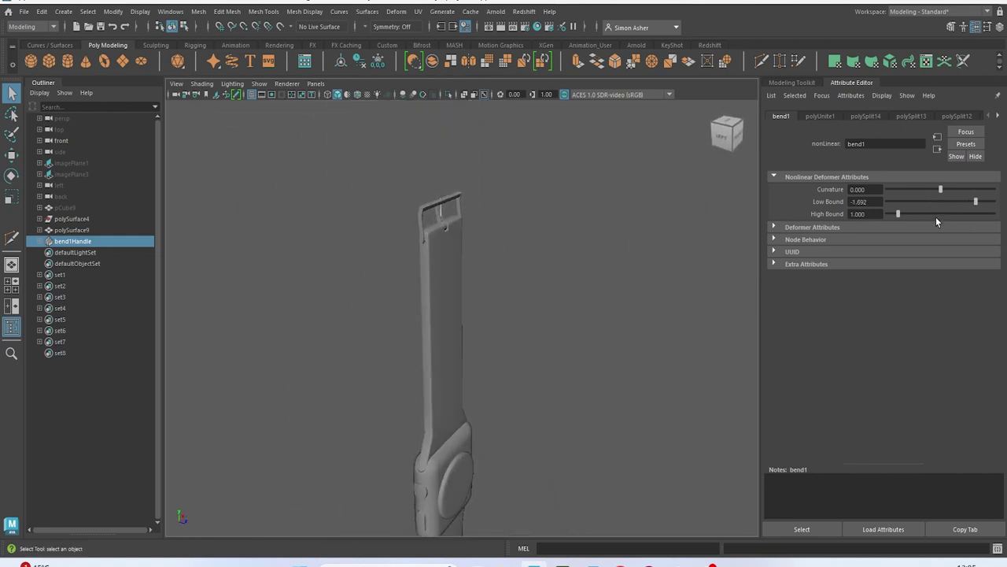
{"action": "left_click_drag", "start_coordinate": [939, 189], "coordinate": [953, 226]}
{"action": "key", "text": "ctrl+z"}
Try rotating the bend handle to 90° about X and test the Curvature in that orientation, undoing the curvature change
{"action": "left_click_drag", "start_coordinate": [488, 233], "coordinate": [455, 181], "text": "alt"}
{"action": "left_click", "coordinate": [437, 185]}
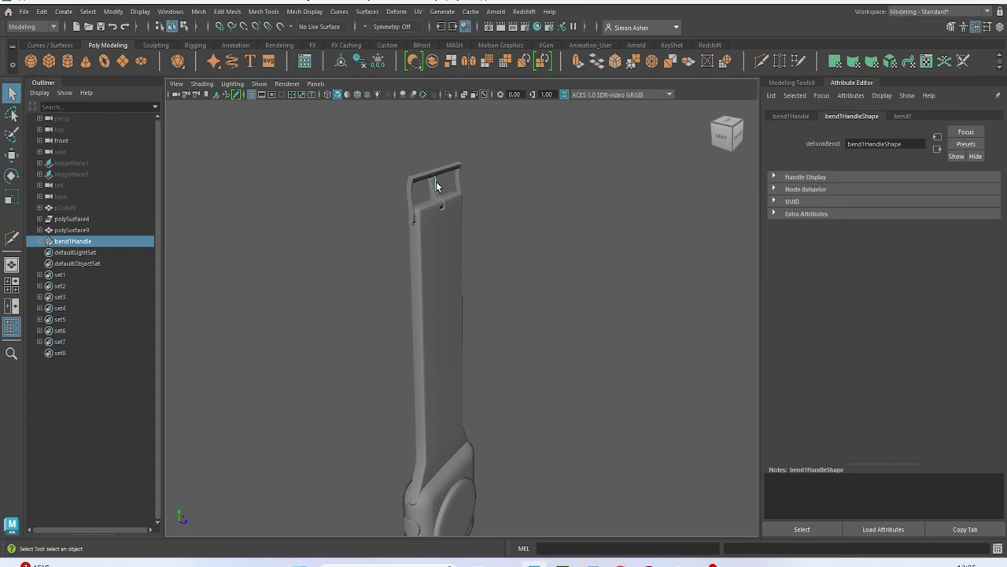
{"action": "key", "text": "e"}
{"action": "left_click_drag", "start_coordinate": [443, 340], "coordinate": [489, 383]}
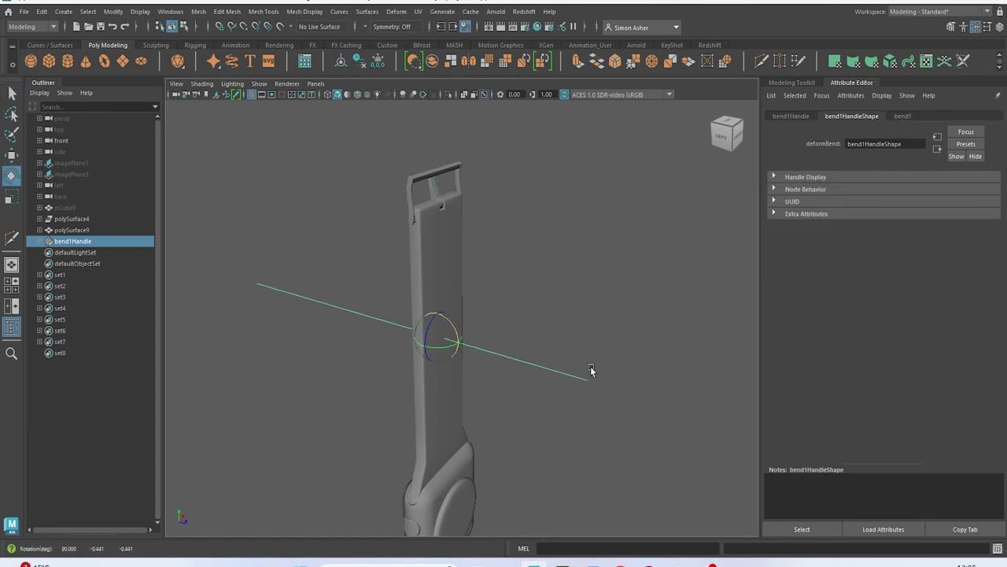
{"action": "key", "text": "space"}
{"action": "left_click_drag", "start_coordinate": [585, 349], "coordinate": [575, 332], "text": "alt"}
{"action": "left_click", "coordinate": [902, 115]}
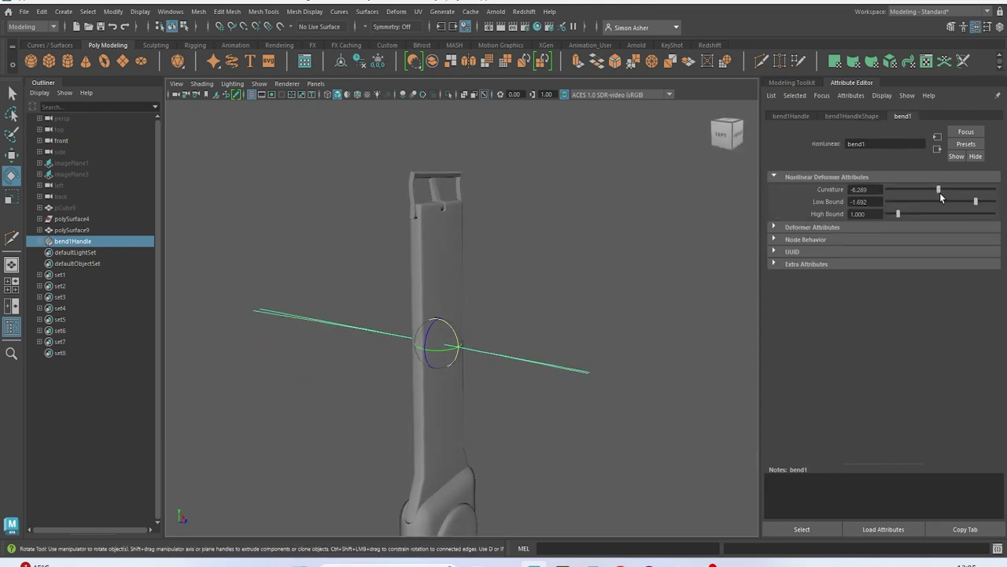
{"action": "key", "text": "ctrl+z"}
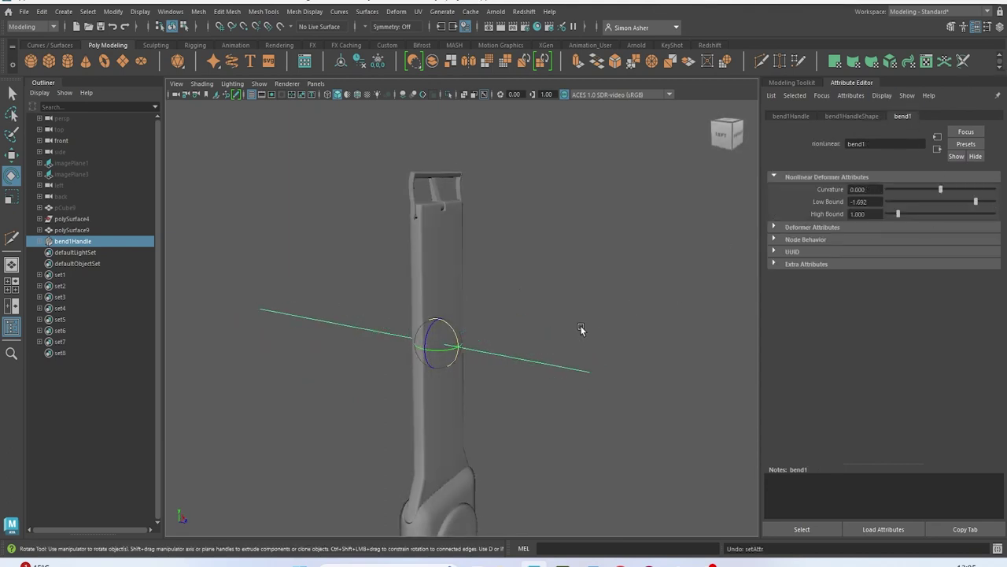
Rotate the bend handle to -90° about Y, test the Curvature and undo that test
{"action": "left_click_drag", "start_coordinate": [450, 353], "coordinate": [386, 371]}
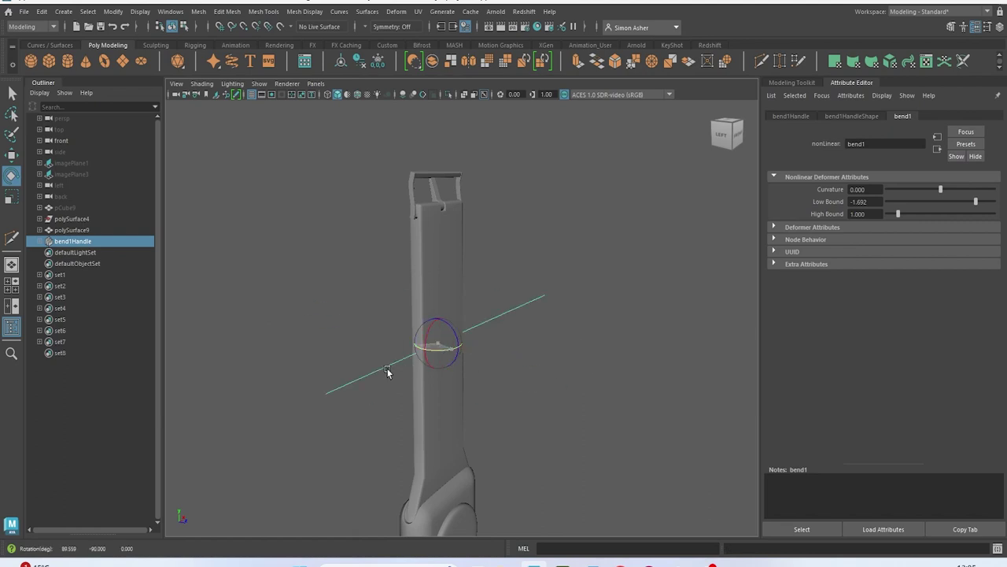
{"action": "left_click_drag", "start_coordinate": [956, 189], "coordinate": [962, 194]}
{"action": "key", "text": "ctrl+z"}
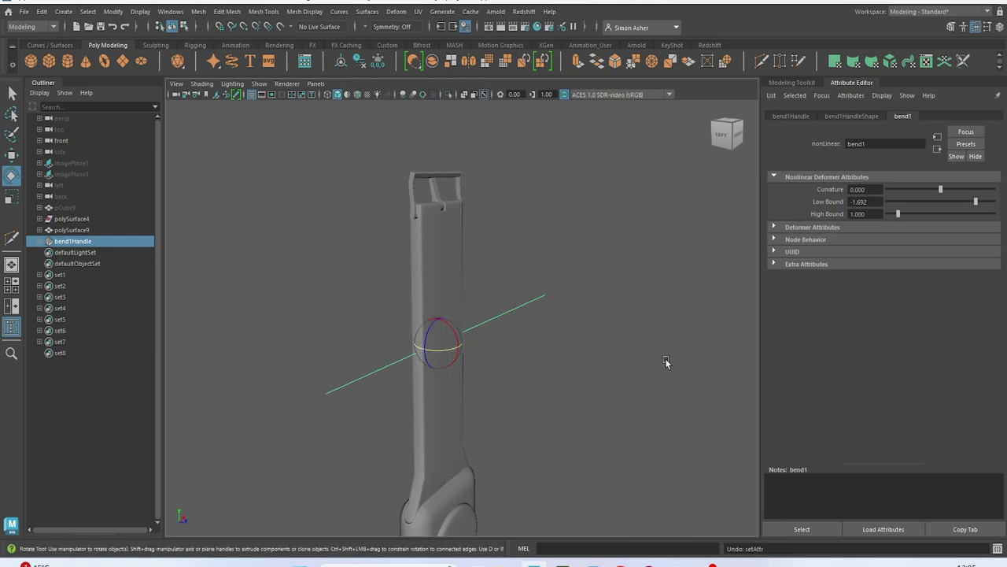
Rotate the bend handle upright to about 0° on X, test a Curvature of 113.731 and undo that test
{"action": "left_click_drag", "start_coordinate": [448, 342], "coordinate": [486, 265]}
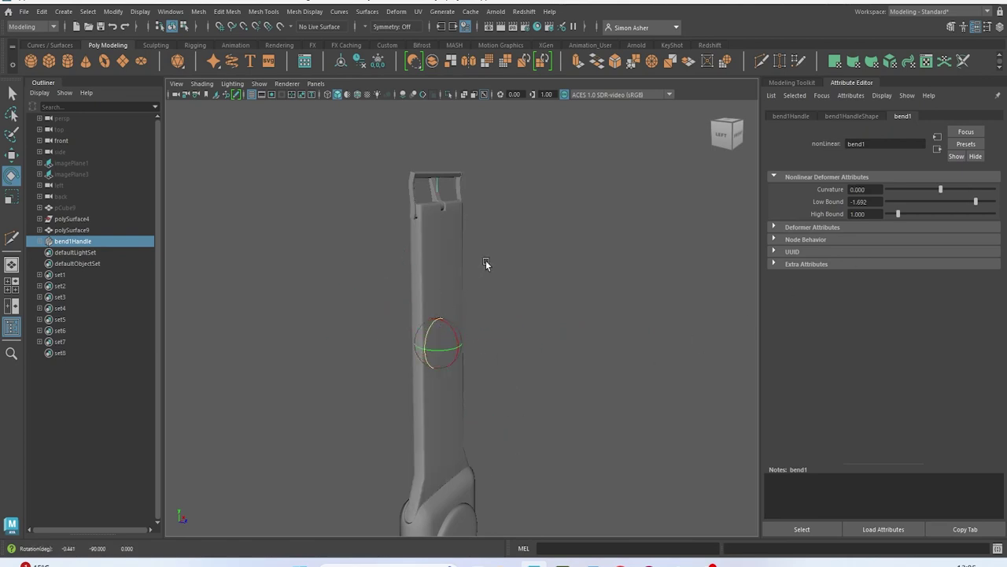
{"action": "left_click_drag", "start_coordinate": [942, 189], "coordinate": [974, 214]}
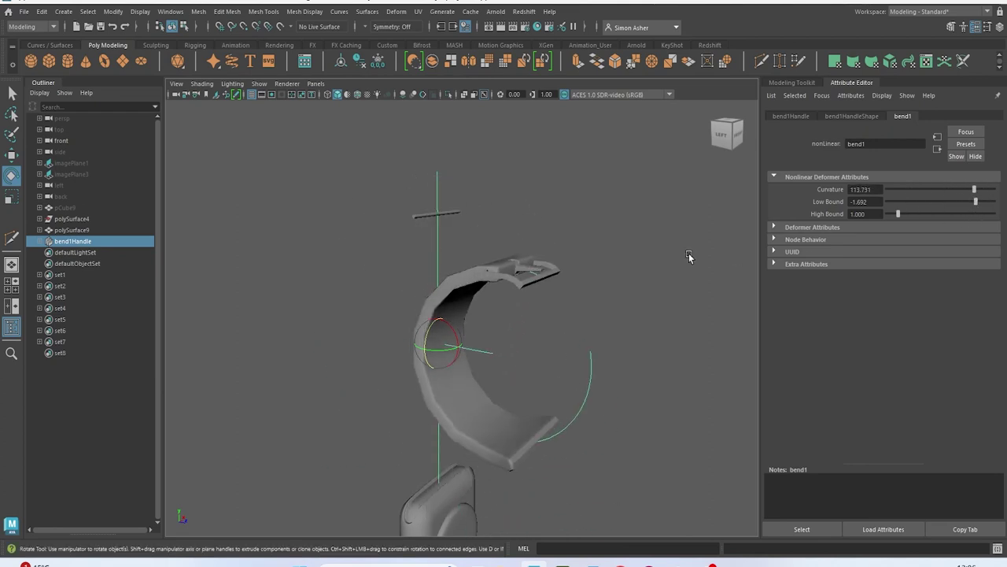
{"action": "key", "text": "ctrl+z"}
{"action": "scroll", "coordinate": [662, 262], "scroll_direction": "down", "scroll_amount": 3}
{"action": "left_click_drag", "start_coordinate": [644, 259], "coordinate": [682, 257], "text": "alt"}
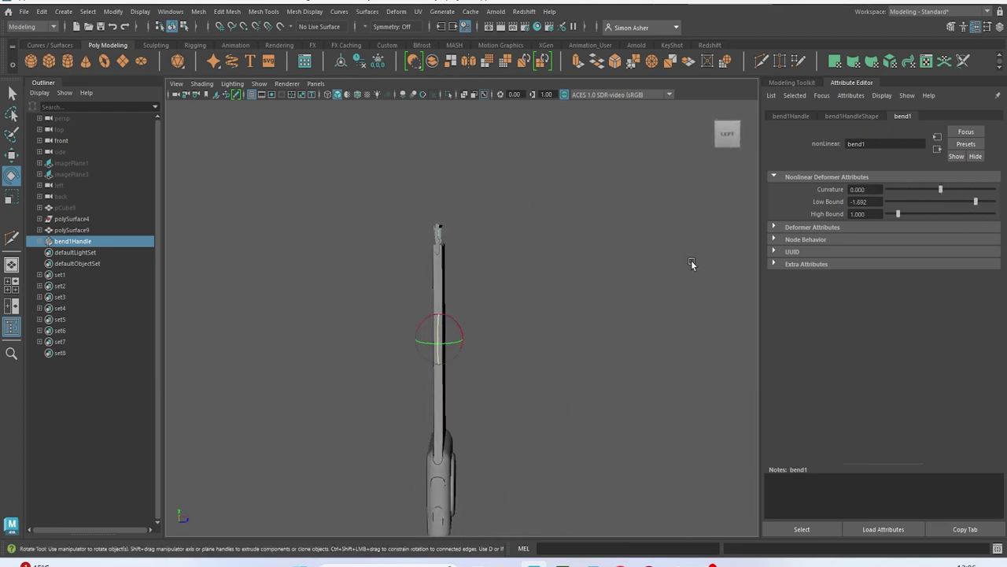
Set the bend's Curvature to 180, Low Bound to 0 and High Bound to 1.841
{"action": "left_click_drag", "start_coordinate": [941, 190], "coordinate": [995, 211]}
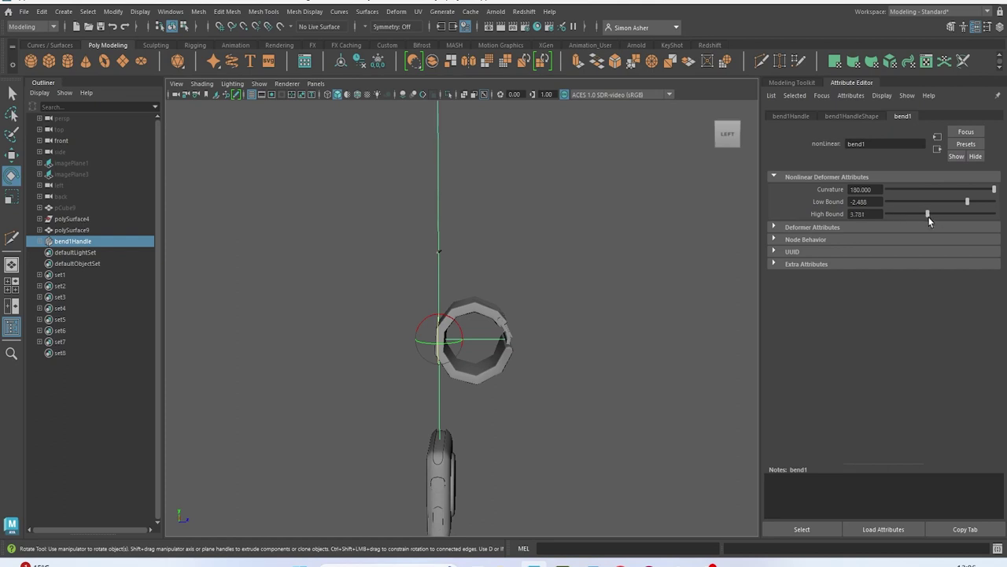
{"action": "left_click_drag", "start_coordinate": [905, 215], "coordinate": [878, 223]}
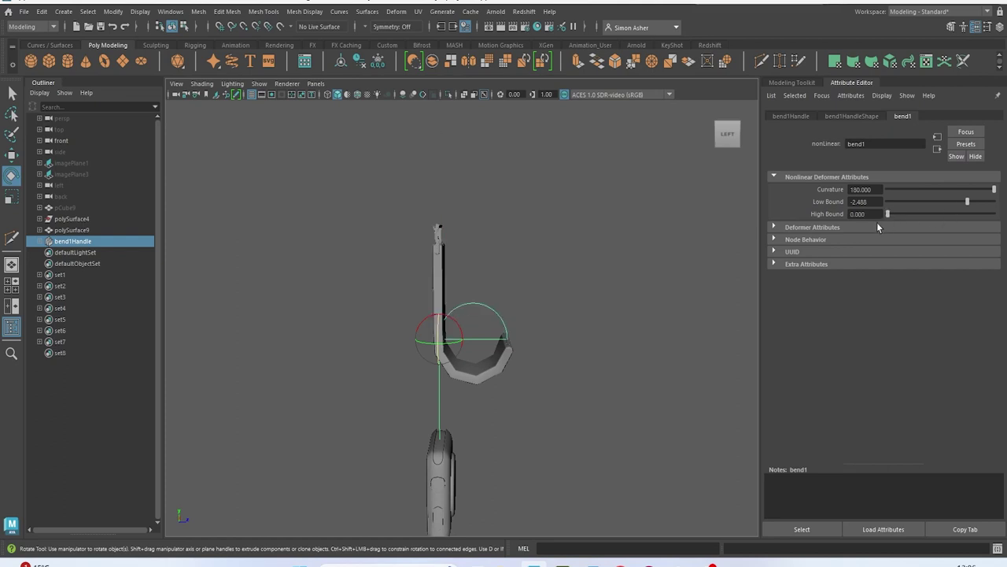
{"action": "left_click_drag", "start_coordinate": [968, 201], "coordinate": [1006, 221]}
{"action": "left_click_drag", "start_coordinate": [888, 214], "coordinate": [908, 222]}
Move the bend handle down along the strap to just above the watch body
{"action": "left_click_drag", "start_coordinate": [547, 306], "coordinate": [559, 254], "text": "alt"}
{"action": "key", "text": "w"}
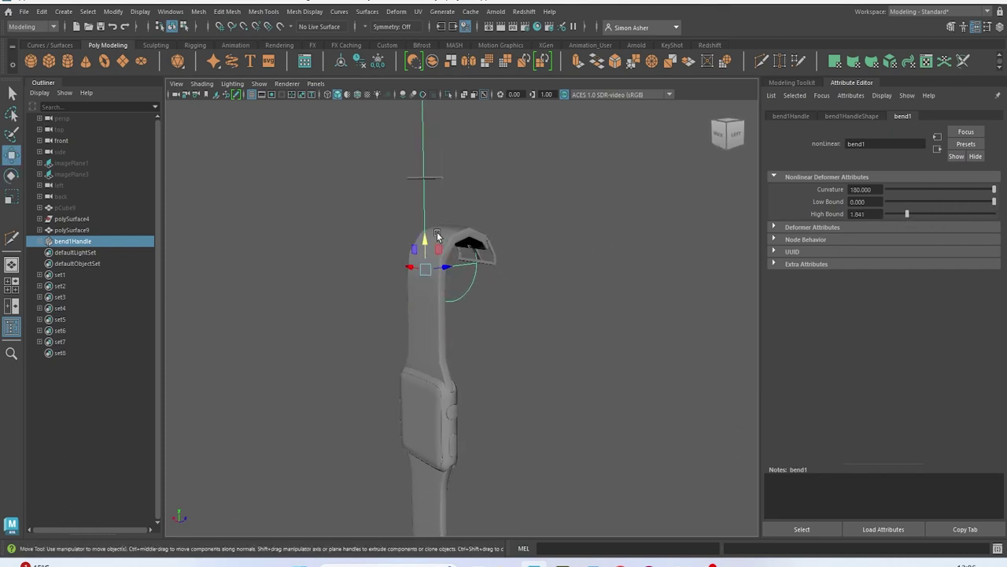
{"action": "left_click_drag", "start_coordinate": [426, 237], "coordinate": [501, 339]}
{"action": "left_click_drag", "start_coordinate": [500, 338], "coordinate": [453, 331], "text": "alt"}
{"action": "right_click_drag", "start_coordinate": [453, 332], "coordinate": [483, 339], "text": "alt"}
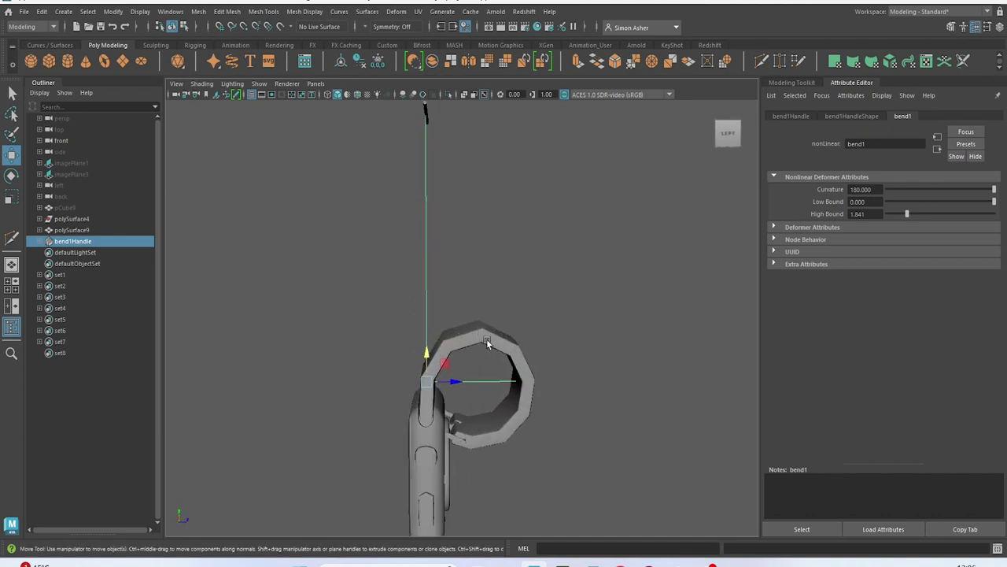
{"action": "middle_click_drag", "start_coordinate": [483, 339], "coordinate": [463, 266], "text": "alt"}
Try a lower Low Bound, return it to 0, and set the bend's Curvature to 111.940
{"action": "left_click_drag", "start_coordinate": [993, 203], "coordinate": [973, 205]}
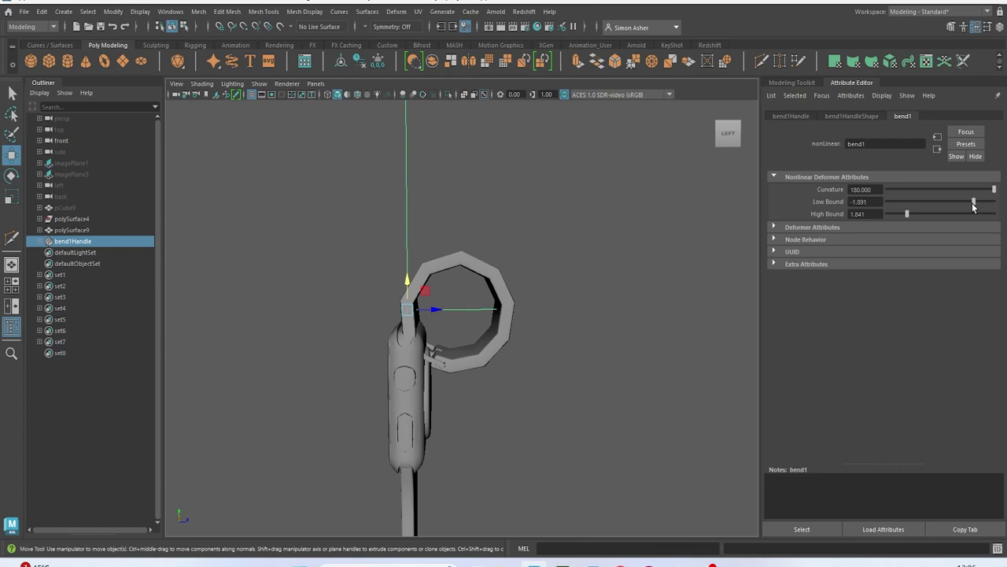
{"action": "left_click_drag", "start_coordinate": [914, 201], "coordinate": [974, 193]}
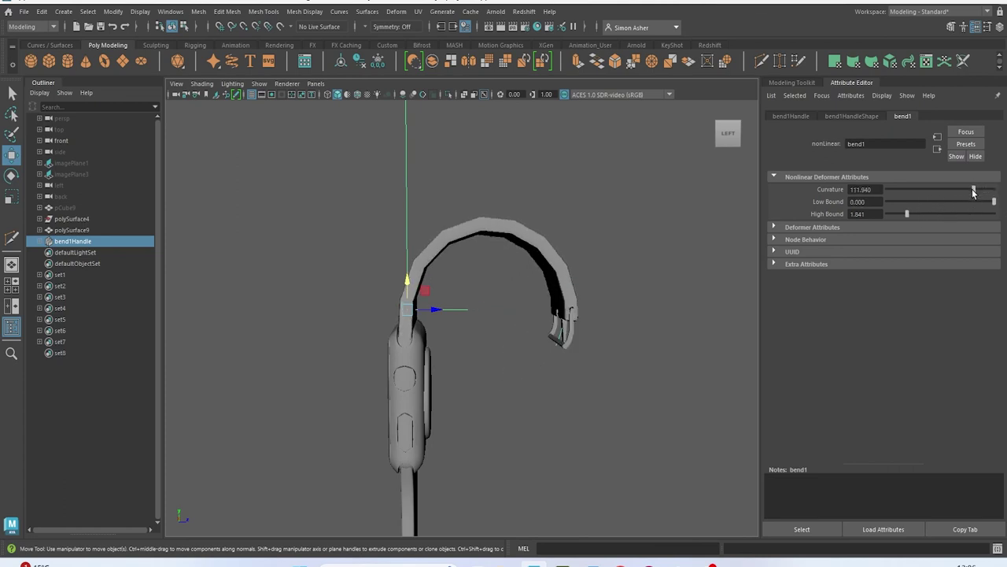
Turn on smooth mesh preview for the bent buckle-side strap and inspect the curve with nothing selected
{"action": "mouse_move", "coordinate": [592, 256]}
{"action": "left_mouse_down", "text": "alt"}
{"action": "mouse_move", "coordinate": [719, 265]}
{"action": "mouse_move", "coordinate": [576, 258]}
{"action": "left_mouse_up", "text": "alt"}
{"action": "left_click", "coordinate": [527, 242]}
{"action": "key", "text": "3"}
{"action": "right_click_drag", "start_coordinate": [517, 163], "coordinate": [551, 148]}
{"action": "left_click", "coordinate": [531, 164]}
{"action": "mouse_move", "coordinate": [530, 164]}
{"action": "left_mouse_down", "text": "alt"}
{"action": "mouse_move", "coordinate": [655, 169]}
{"action": "mouse_move", "coordinate": [552, 173]}
{"action": "mouse_move", "coordinate": [427, 155]}
{"action": "mouse_move", "coordinate": [433, 145]}
{"action": "mouse_move", "coordinate": [536, 164]}
{"action": "mouse_move", "coordinate": [548, 204]}
{"action": "mouse_move", "coordinate": [663, 207]}
{"action": "mouse_move", "coordinate": [565, 206]}
{"action": "mouse_move", "coordinate": [542, 191]}
{"action": "mouse_move", "coordinate": [626, 188]}
{"action": "mouse_move", "coordinate": [630, 207]}
{"action": "mouse_move", "coordinate": [612, 243]}
{"action": "mouse_move", "coordinate": [524, 247]}
{"action": "mouse_move", "coordinate": [486, 234]}
{"action": "left_mouse_up", "text": "alt"}
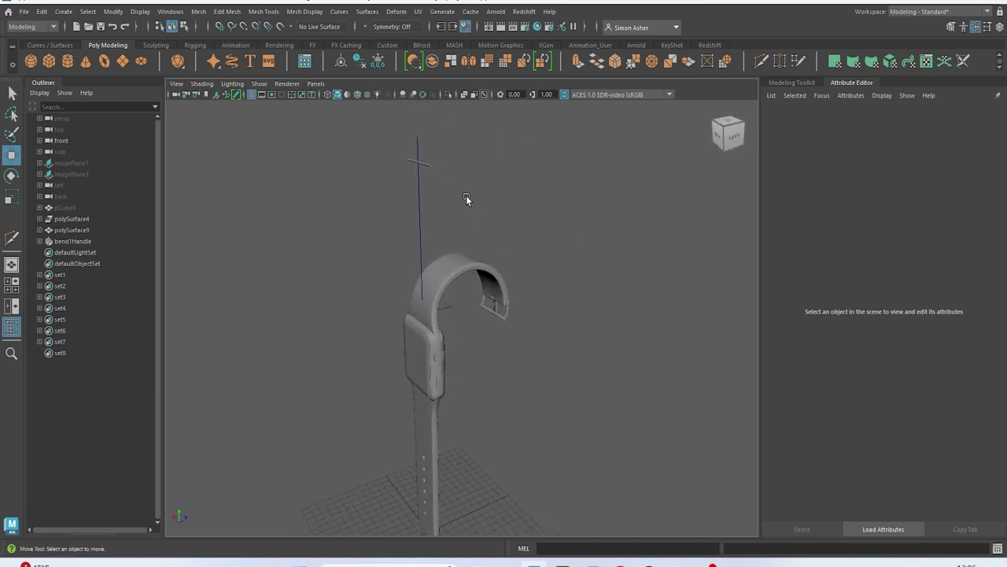
{"action": "key", "text": "ctrl+z"}
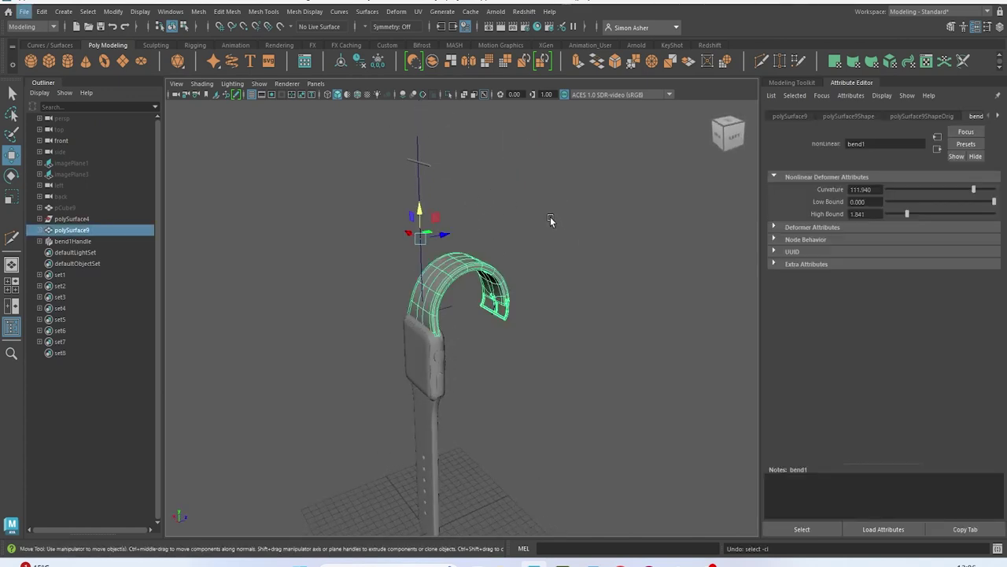
{"action": "left_click", "coordinate": [535, 218]}
{"action": "left_click_drag", "start_coordinate": [553, 271], "coordinate": [544, 315], "text": "alt"}
{"action": "right_click_drag", "start_coordinate": [544, 315], "coordinate": [501, 212], "text": "alt"}
{"action": "scroll", "coordinate": [501, 212], "scroll_direction": "up", "scroll_amount": 4}
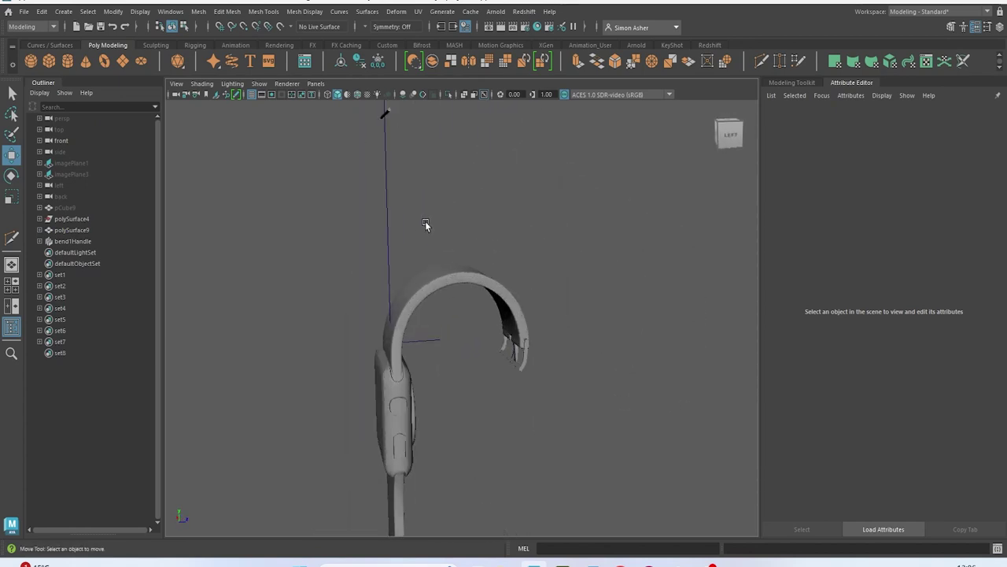
Select the loose buckle pin at the upper end of the bend handle in the side view and center its pivot
{"action": "left_click", "coordinate": [386, 112]}
{"action": "key", "text": "space"}
{"action": "left_click_drag", "start_coordinate": [491, 191], "coordinate": [461, 179]}
{"action": "scroll", "coordinate": [461, 179], "scroll_direction": "down", "scroll_amount": 10}
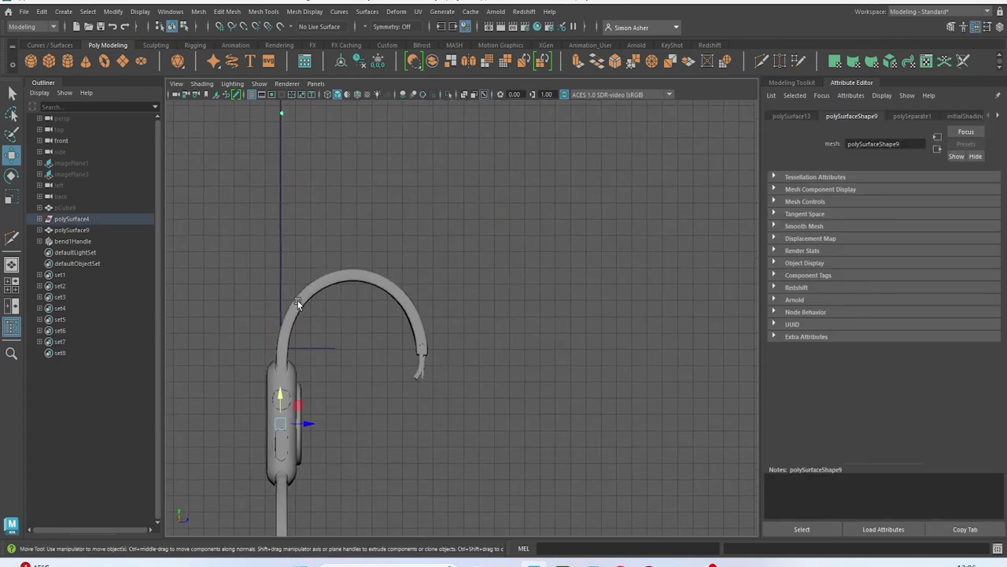
{"action": "left_click", "coordinate": [336, 64]}
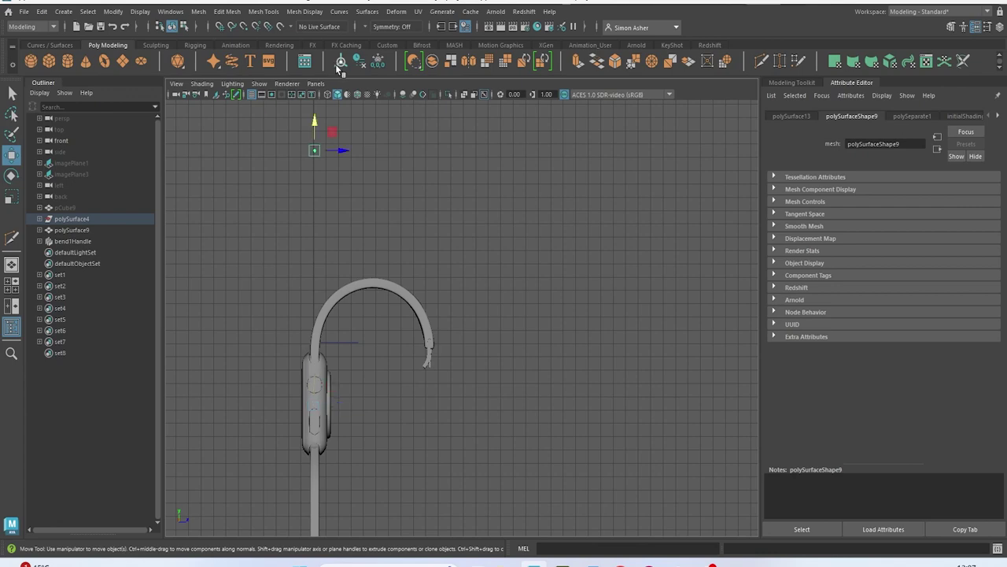
Move the loose buckle pin to the end of the bent strap, where the buckle frame's upper ends attach
{"action": "left_click_drag", "start_coordinate": [332, 134], "coordinate": [443, 297]}
{"action": "scroll", "coordinate": [453, 327], "scroll_direction": "up", "scroll_amount": 8}
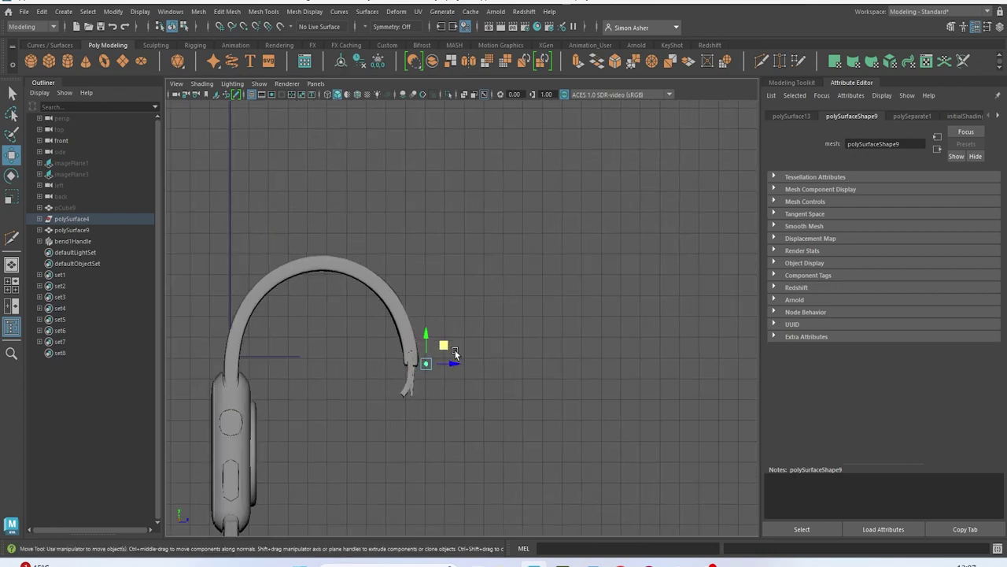
{"action": "scroll", "coordinate": [543, 272], "scroll_direction": "up", "scroll_amount": 5}
{"action": "left_click_drag", "start_coordinate": [508, 281], "coordinate": [440, 219]}
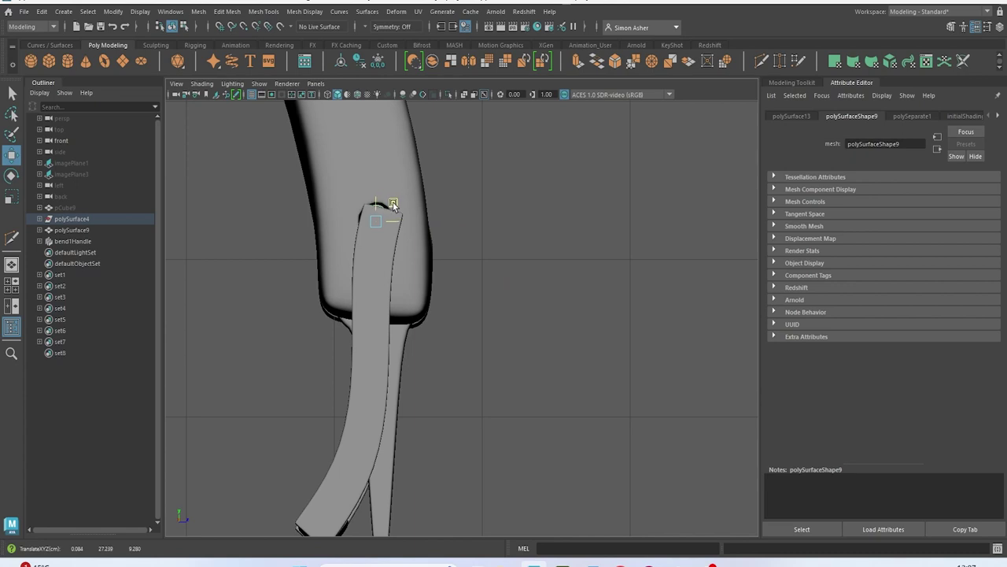
{"action": "left_click", "coordinate": [557, 225]}
{"action": "key", "text": "space"}
{"action": "left_click_drag", "start_coordinate": [557, 225], "coordinate": [556, 197]}
Turn on smooth mesh preview for the bent strap and examine how the pin, loop and buckle frame fit together
{"action": "left_click_drag", "start_coordinate": [484, 226], "coordinate": [538, 214], "text": "alt"}
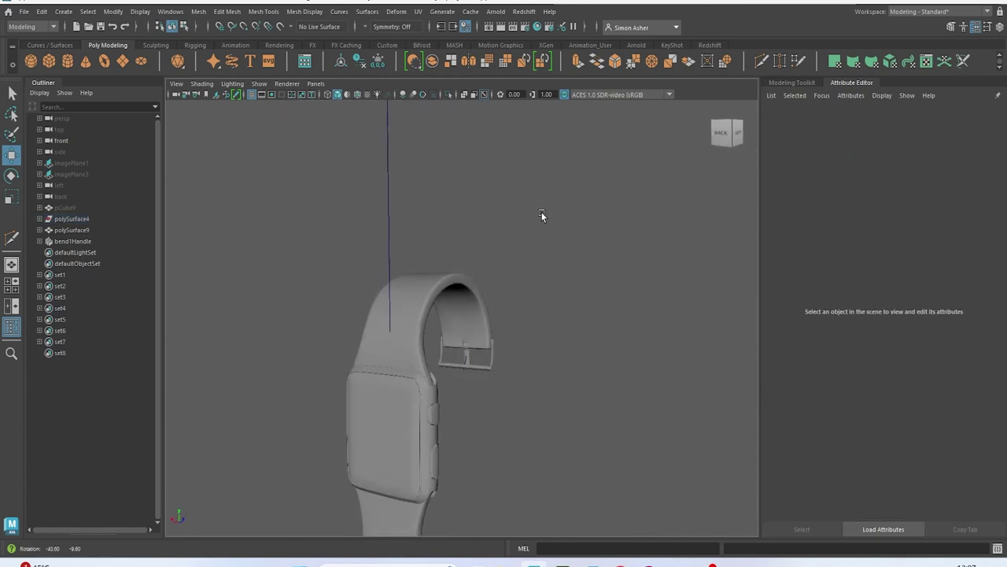
{"action": "scroll", "coordinate": [470, 387], "scroll_direction": "up", "scroll_amount": 2}
{"action": "scroll", "coordinate": [523, 414], "scroll_direction": "up", "scroll_amount": 8}
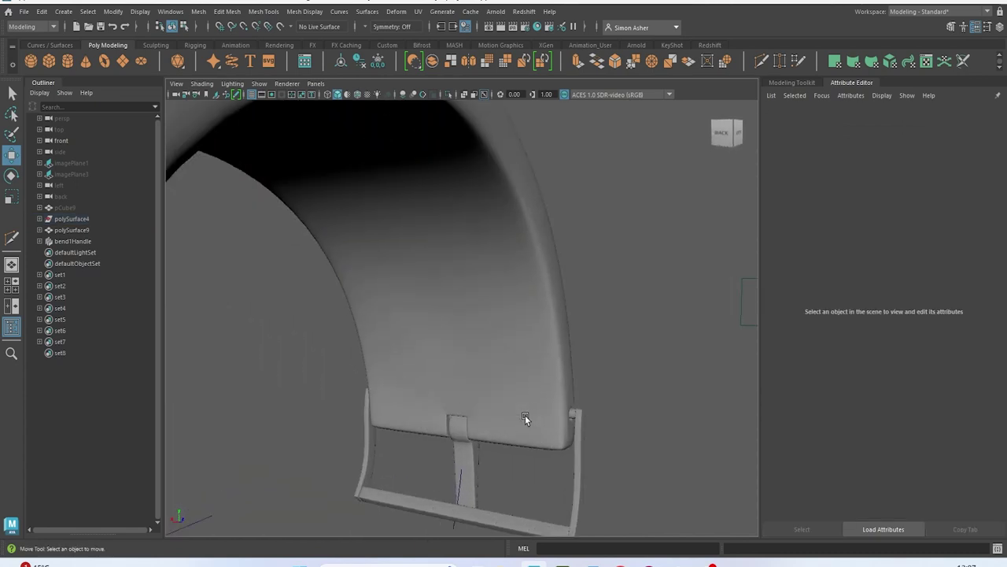
{"action": "scroll", "coordinate": [525, 415], "scroll_direction": "up", "scroll_amount": 2}
{"action": "left_click", "coordinate": [531, 399]}
{"action": "key", "text": "3"}
{"action": "scroll", "coordinate": [530, 401], "scroll_direction": "up", "scroll_amount": 5}
{"action": "left_click", "coordinate": [683, 361]}
{"action": "scroll", "coordinate": [731, 309], "scroll_direction": "up", "scroll_amount": 8}
{"action": "scroll", "coordinate": [599, 308], "scroll_direction": "down", "scroll_amount": 8}
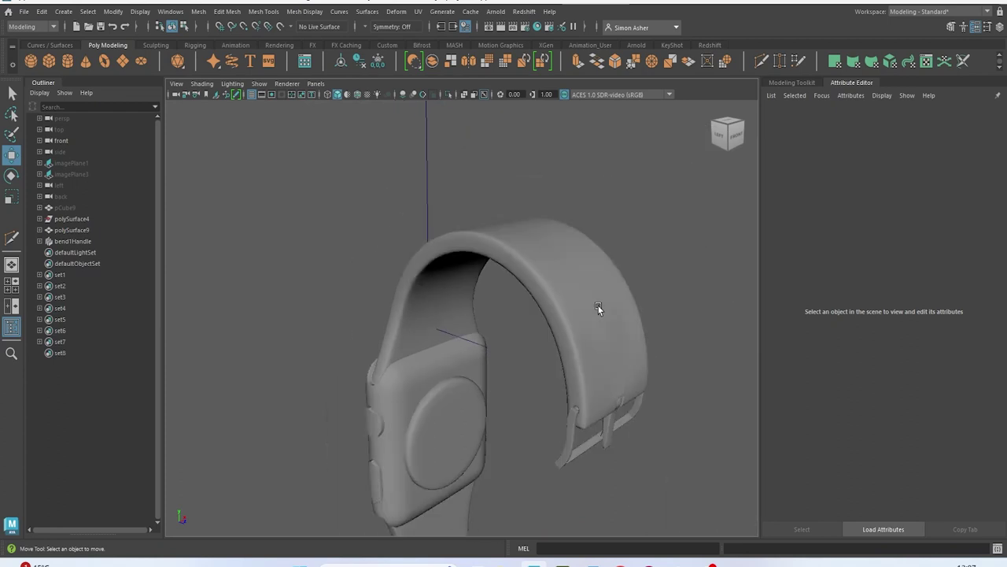
{"action": "left_click_drag", "start_coordinate": [599, 308], "coordinate": [557, 291], "text": "alt"}
{"action": "scroll", "coordinate": [632, 362], "scroll_direction": "up", "scroll_amount": 5}
{"action": "middle_click_drag", "start_coordinate": [631, 363], "coordinate": [434, 216], "text": "alt"}
{"action": "scroll", "coordinate": [413, 252], "scroll_direction": "up", "scroll_amount": 8}
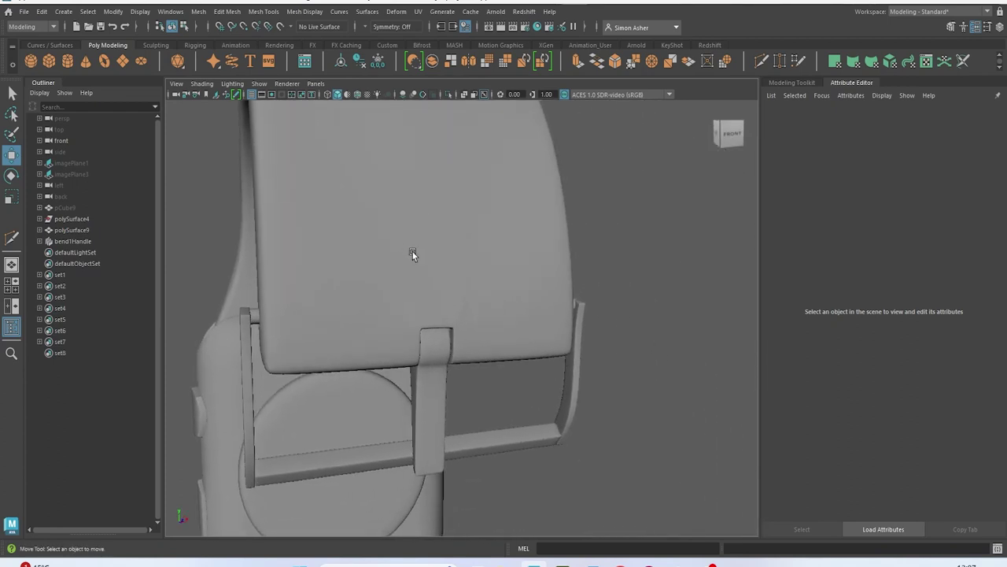
Compare the buckle-side strap with smooth mesh preview off and on, examining the surface around the buckle loop
{"action": "left_click", "coordinate": [503, 321]}
{"action": "key", "text": "q"}
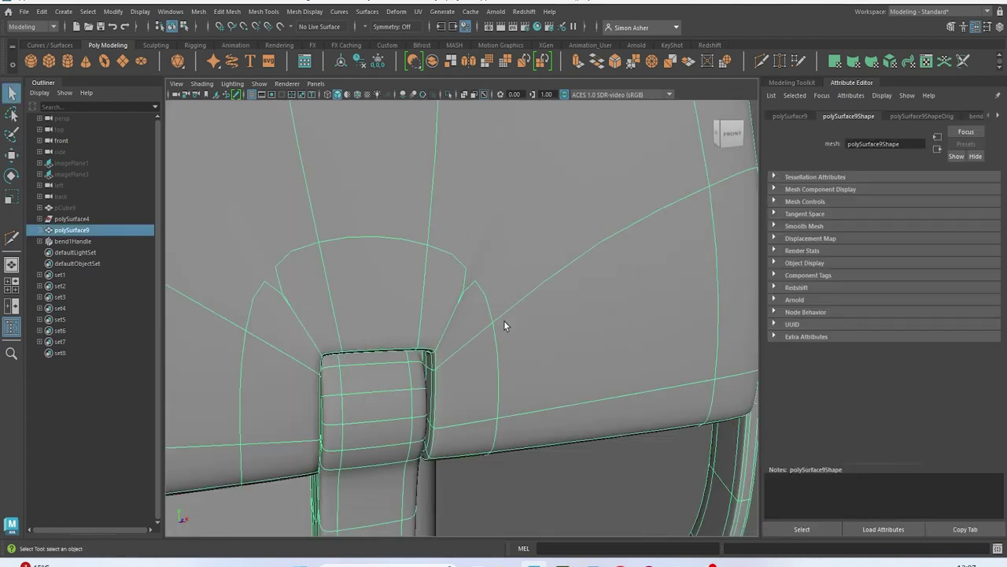
{"action": "key", "text": "1"}
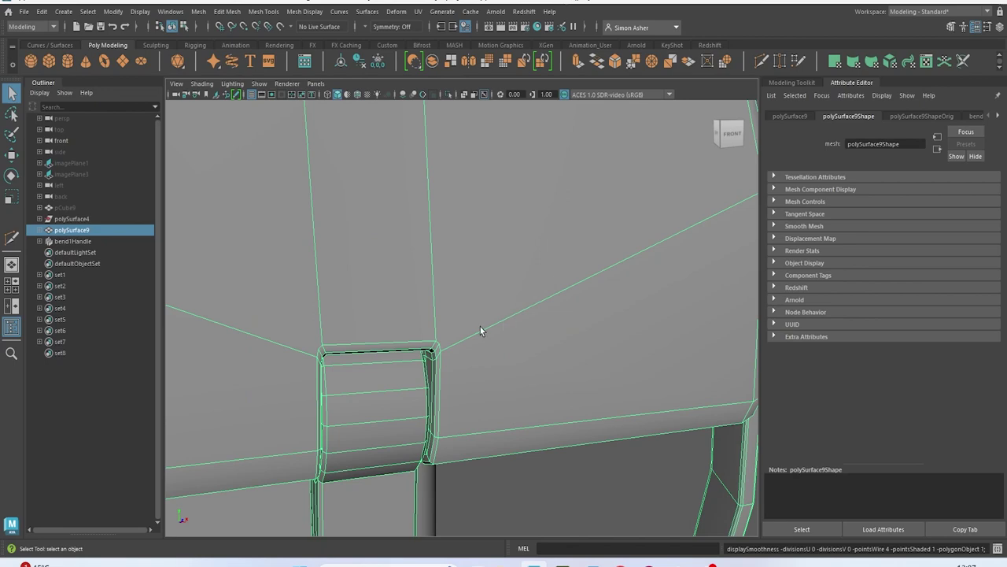
{"action": "key", "text": "3"}
{"action": "scroll", "coordinate": [494, 288], "scroll_direction": "down", "scroll_amount": 5}
{"action": "key", "text": "1"}
{"action": "scroll", "coordinate": [472, 321], "scroll_direction": "up", "scroll_amount": 8}
{"action": "key", "text": "3"}
{"action": "scroll", "coordinate": [454, 334], "scroll_direction": "down", "scroll_amount": 9}
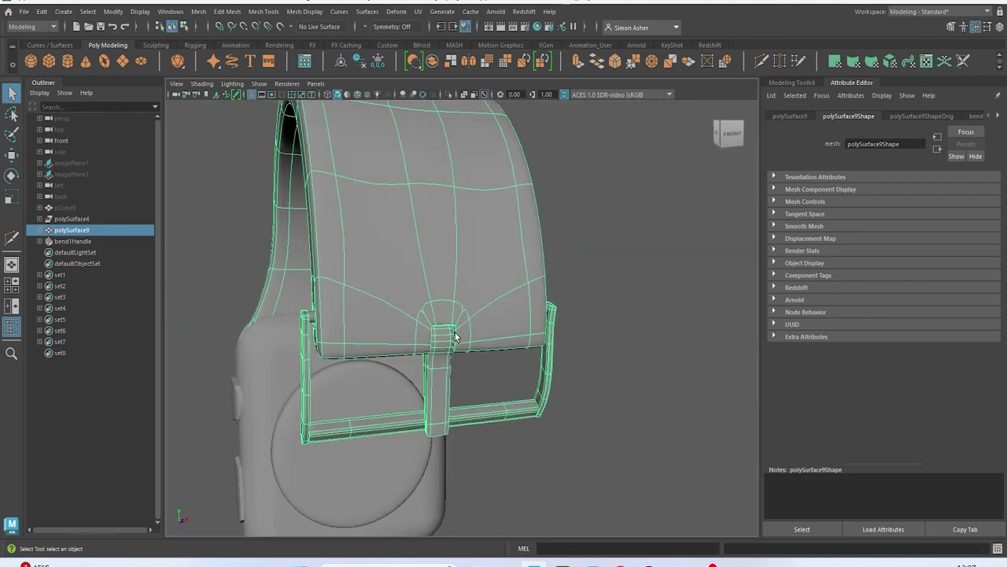
{"action": "right_click", "coordinate": [582, 225]}
{"action": "left_click", "coordinate": [588, 213]}
{"action": "scroll", "coordinate": [524, 315], "scroll_direction": "up", "scroll_amount": 6}
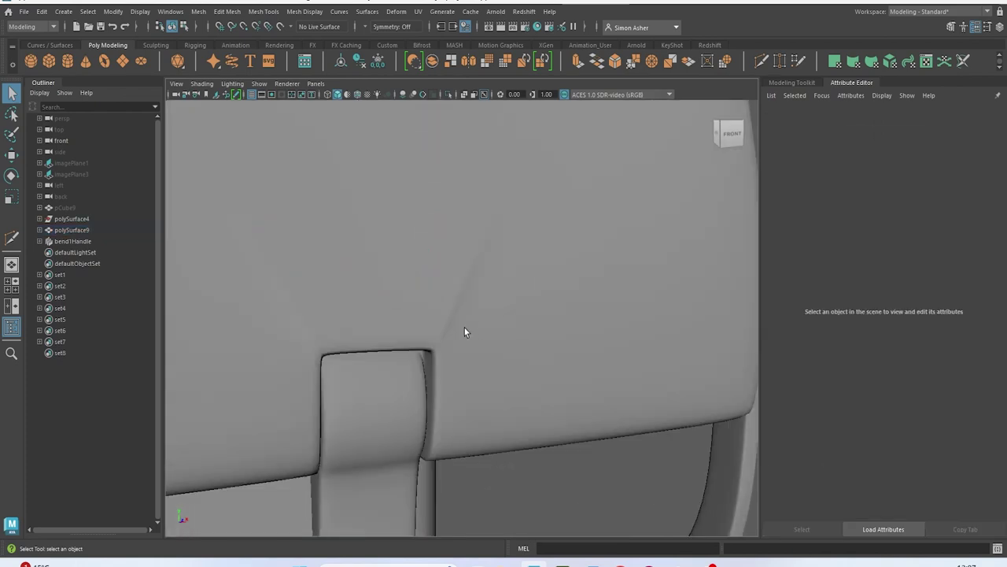
{"action": "scroll", "coordinate": [465, 332], "scroll_direction": "down", "scroll_amount": 8}
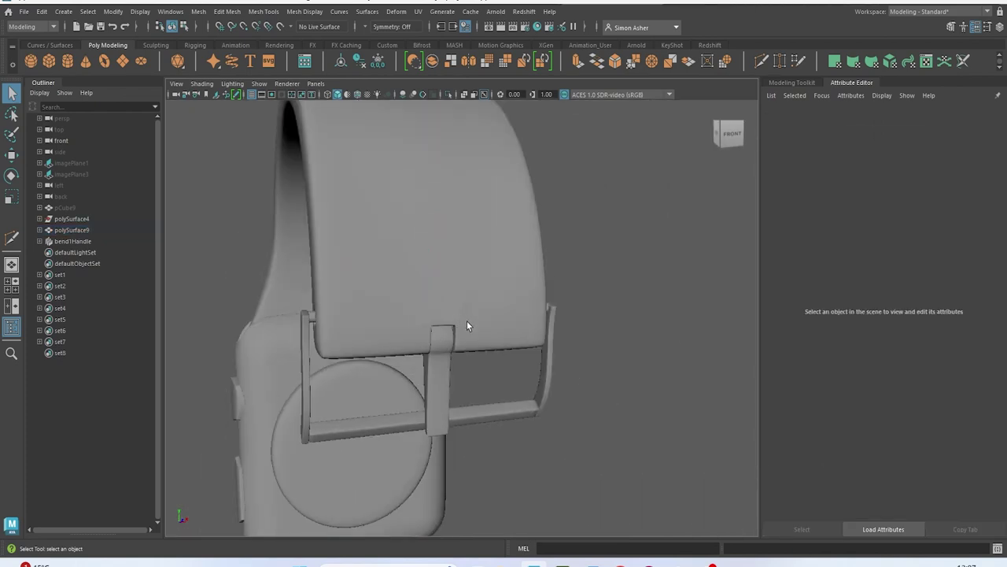
Add a nonlinear Bend deformer to the strap with the holes
{"action": "left_click", "coordinate": [482, 287]}
{"action": "scroll", "coordinate": [598, 252], "scroll_direction": "down", "scroll_amount": 4}
{"action": "left_click_drag", "start_coordinate": [603, 261], "coordinate": [642, 312], "text": "alt"}
{"action": "middle_click_drag", "start_coordinate": [643, 312], "coordinate": [450, 273], "text": "alt"}
{"action": "left_click", "coordinate": [451, 272]}
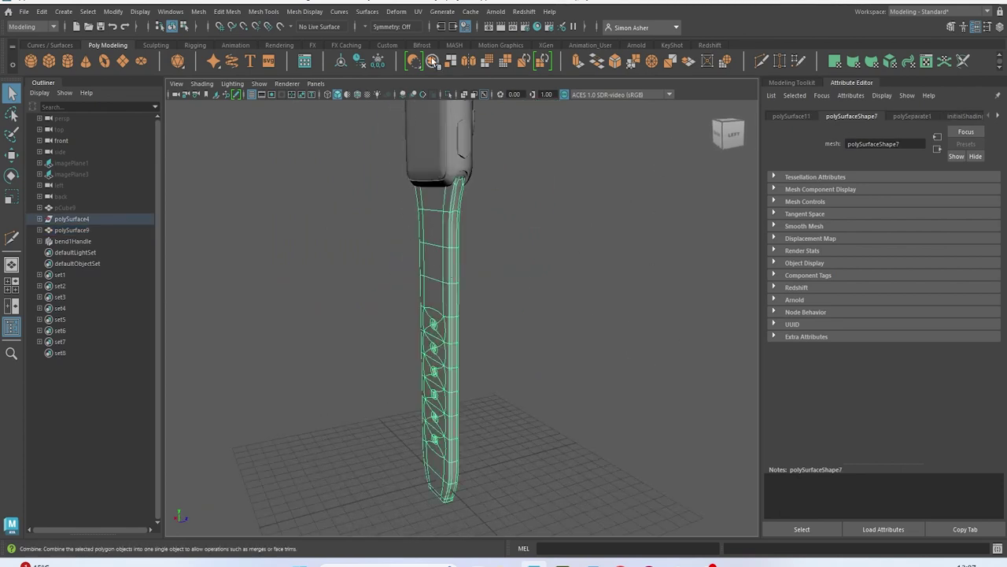
{"action": "left_click", "coordinate": [398, 11]}
{"action": "mouse_move", "coordinate": [477, 212]}
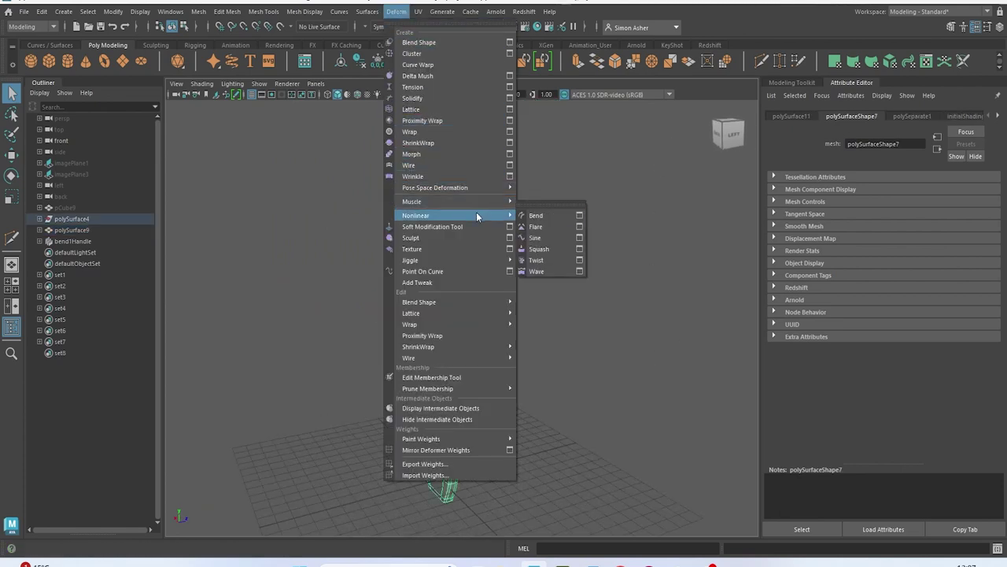
{"action": "left_click", "coordinate": [530, 215]}
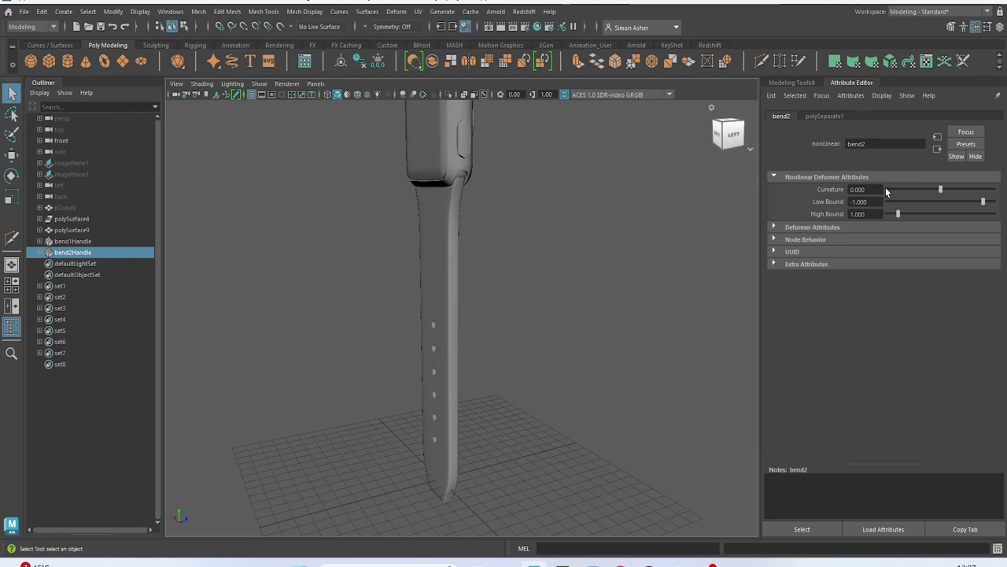
Try a Curvature of 83.284 on the holed strap's bend and undo it
{"action": "left_click_drag", "start_coordinate": [941, 189], "coordinate": [965, 189]}
{"action": "left_click_drag", "start_coordinate": [598, 257], "coordinate": [671, 262], "text": "alt"}
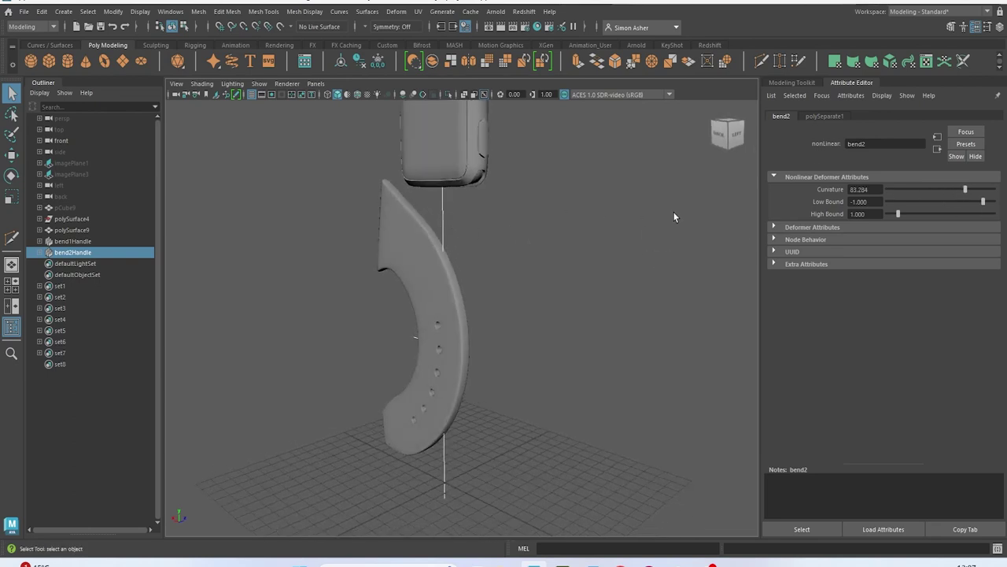
{"action": "key", "text": "ctrl+z"}
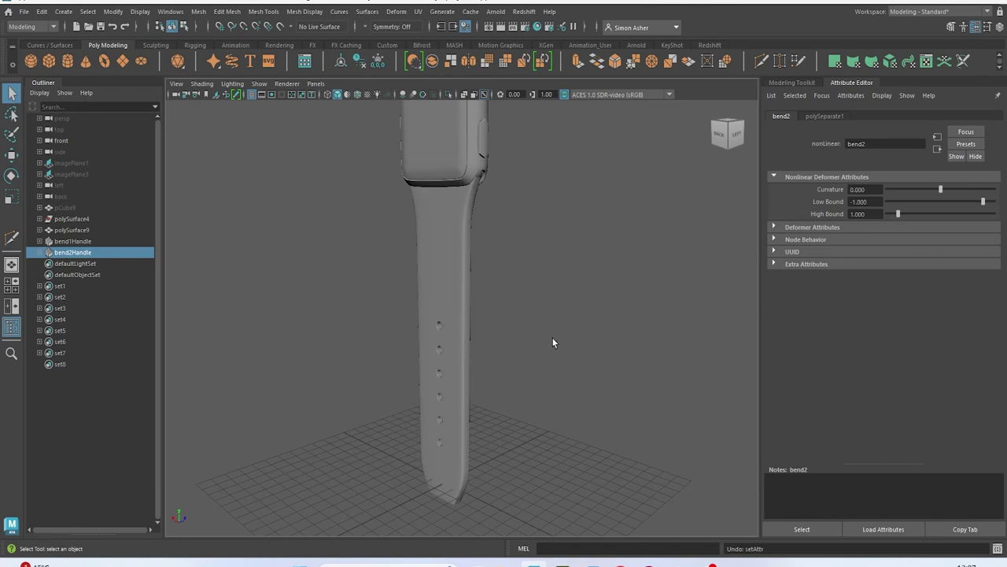
Rotate the holed strap's bend handle so it bends toward the back of the watch, testing the direction with a slight curvature
{"action": "key", "text": "e"}
{"action": "left_click_drag", "start_coordinate": [522, 359], "coordinate": [498, 364], "text": "alt"}
{"action": "left_click_drag", "start_coordinate": [454, 338], "coordinate": [546, 260]}
{"action": "mouse_move", "coordinate": [940, 191]}
{"action": "left_mouse_down"}
{"action": "mouse_move", "coordinate": [971, 194]}
{"action": "mouse_move", "coordinate": [929, 194]}
{"action": "mouse_move", "coordinate": [936, 192]}
{"action": "left_mouse_up"}
{"action": "left_click_drag", "start_coordinate": [647, 225], "coordinate": [604, 229], "text": "alt"}
{"action": "key", "text": "ctrl+z"}
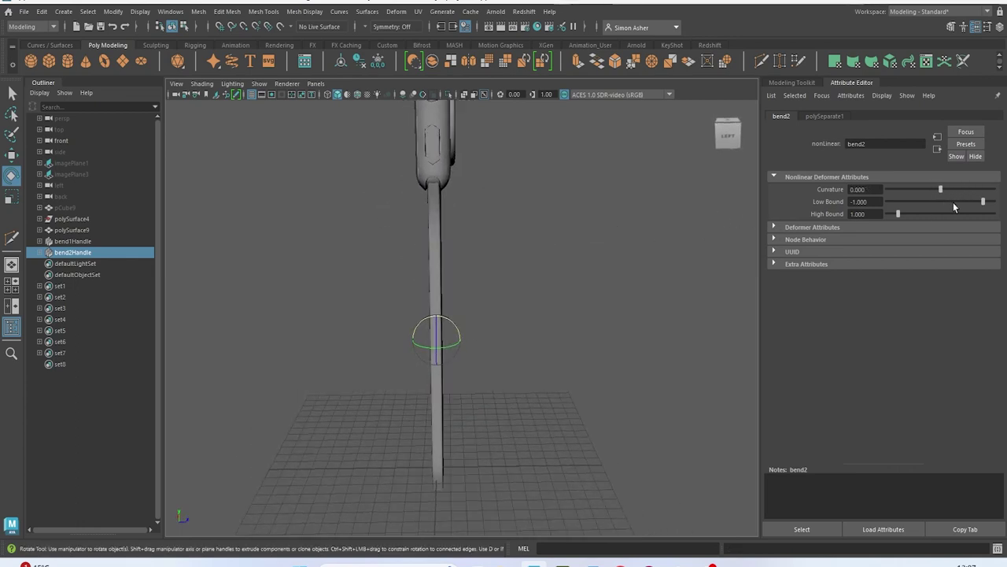
Set the bend's Curvature to 68.955, High Bound to 0 and Low Bound to -4.179
{"action": "left_click_drag", "start_coordinate": [941, 189], "coordinate": [959, 190]}
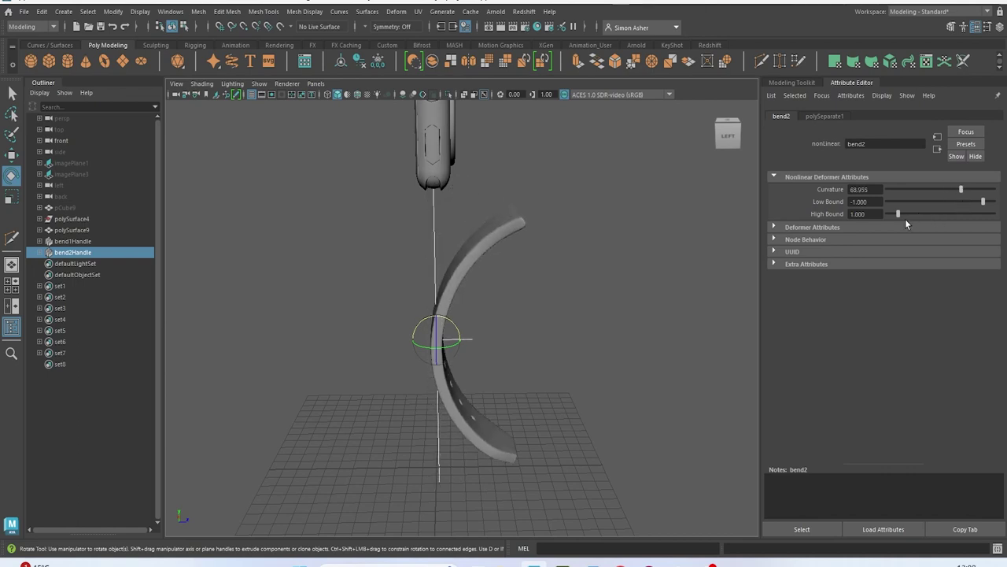
{"action": "left_click_drag", "start_coordinate": [898, 214], "coordinate": [875, 212]}
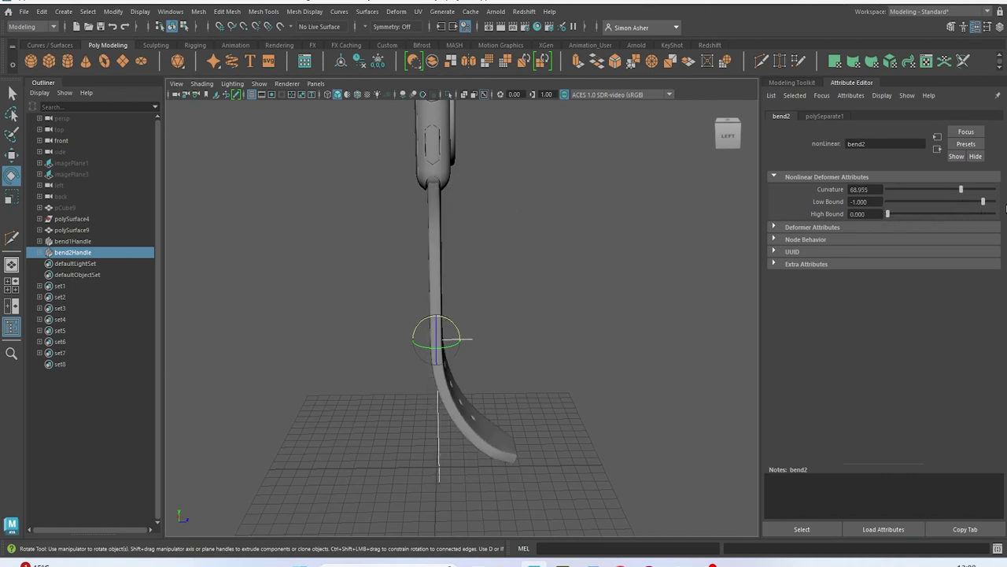
{"action": "left_click_drag", "start_coordinate": [983, 203], "coordinate": [953, 207]}
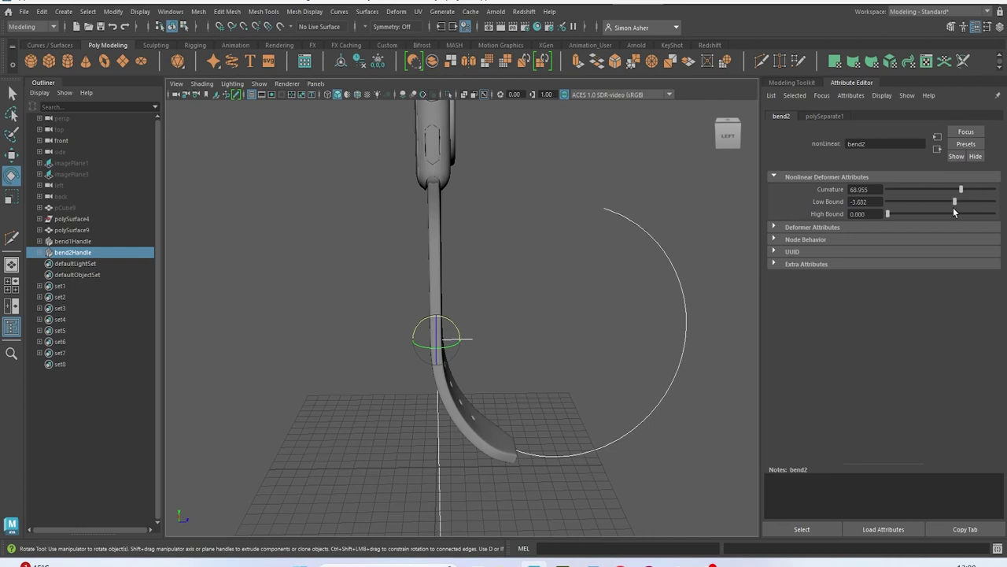
Try raising the bend handle to the watch body with a lower Curvature, and undo both changes
{"action": "key", "text": "w"}
{"action": "left_click_drag", "start_coordinate": [442, 313], "coordinate": [440, 118]}
{"action": "left_click_drag", "start_coordinate": [961, 189], "coordinate": [946, 192]}
{"action": "key", "text": "ctrl+z"}
{"action": "key", "text": "ctrl+z"}
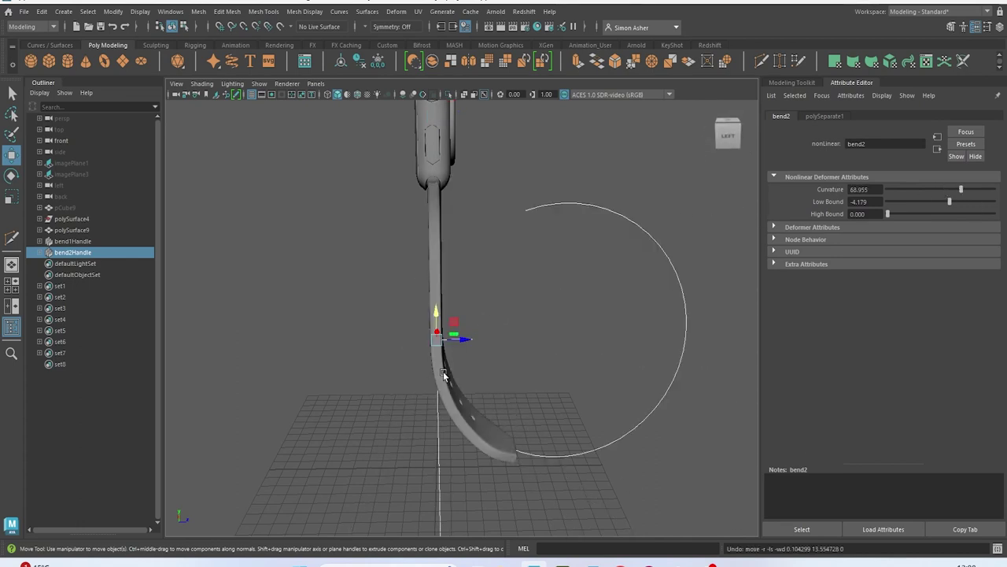
Raise the bend handle partway up the holed strap and set the bend's Low Bound to -3.035
{"action": "left_click_drag", "start_coordinate": [435, 312], "coordinate": [434, 235]}
{"action": "left_click_drag", "start_coordinate": [960, 202], "coordinate": [965, 202]}
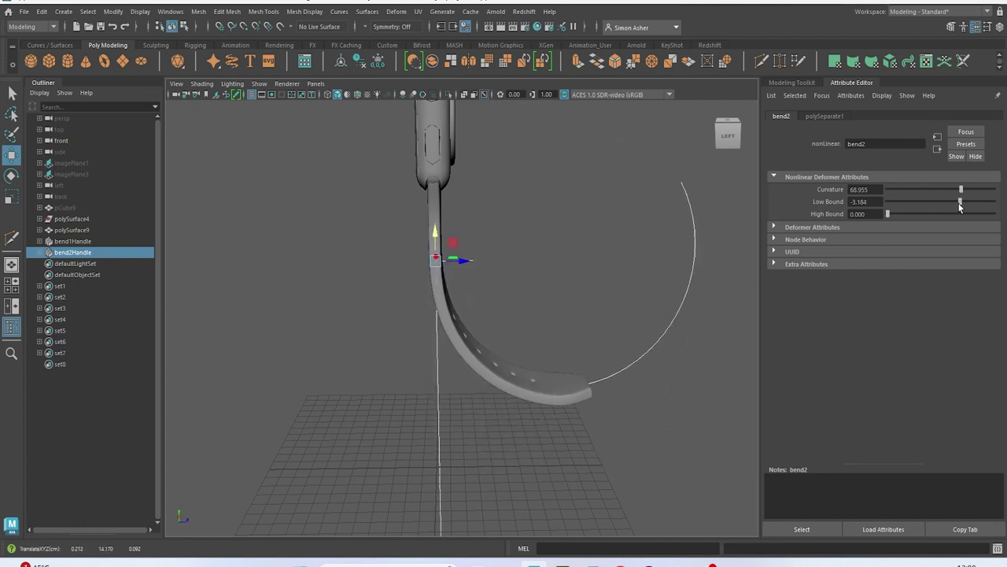
{"action": "key", "text": "ctrl+z"}
{"action": "mouse_move", "coordinate": [953, 202]}
{"action": "left_mouse_down"}
{"action": "mouse_move", "coordinate": [970, 206]}
{"action": "mouse_move", "coordinate": [962, 203]}
{"action": "left_mouse_up"}
{"action": "mouse_move", "coordinate": [598, 247]}
{"action": "left_mouse_down", "text": "alt"}
{"action": "mouse_move", "coordinate": [629, 259]}
{"action": "mouse_move", "coordinate": [674, 248]}
{"action": "mouse_move", "coordinate": [590, 251]}
{"action": "left_mouse_up", "text": "alt"}
{"action": "scroll", "coordinate": [598, 262], "scroll_direction": "up", "scroll_amount": 2}
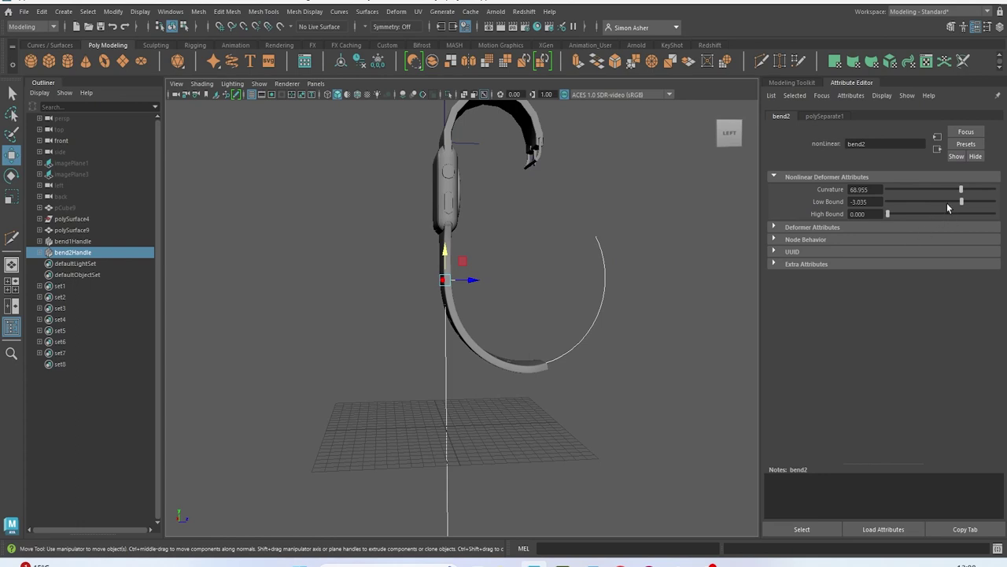
Set the holed strap bend's Curvature to 128.060
{"action": "mouse_move", "coordinate": [961, 191]}
{"action": "left_mouse_down"}
{"action": "mouse_move", "coordinate": [988, 192]}
{"action": "mouse_move", "coordinate": [978, 201]}
{"action": "left_mouse_up"}
{"action": "left_click_drag", "start_coordinate": [629, 284], "coordinate": [611, 280], "text": "alt"}
{"action": "middle_click_drag", "start_coordinate": [611, 280], "coordinate": [606, 391], "text": "alt"}
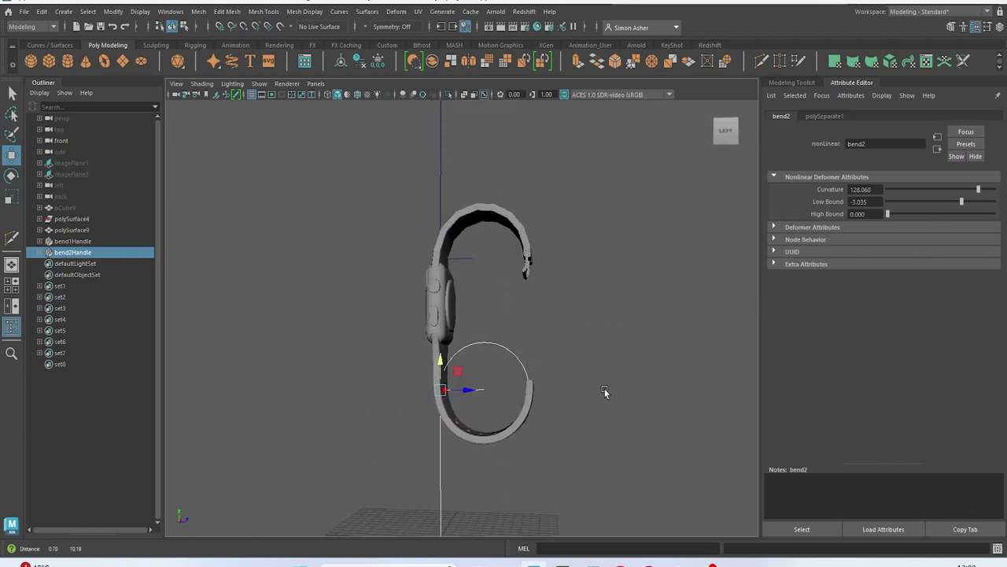
Examine the curved holed strap from the side against the buckle-side strap
{"action": "right_click", "coordinate": [610, 250]}
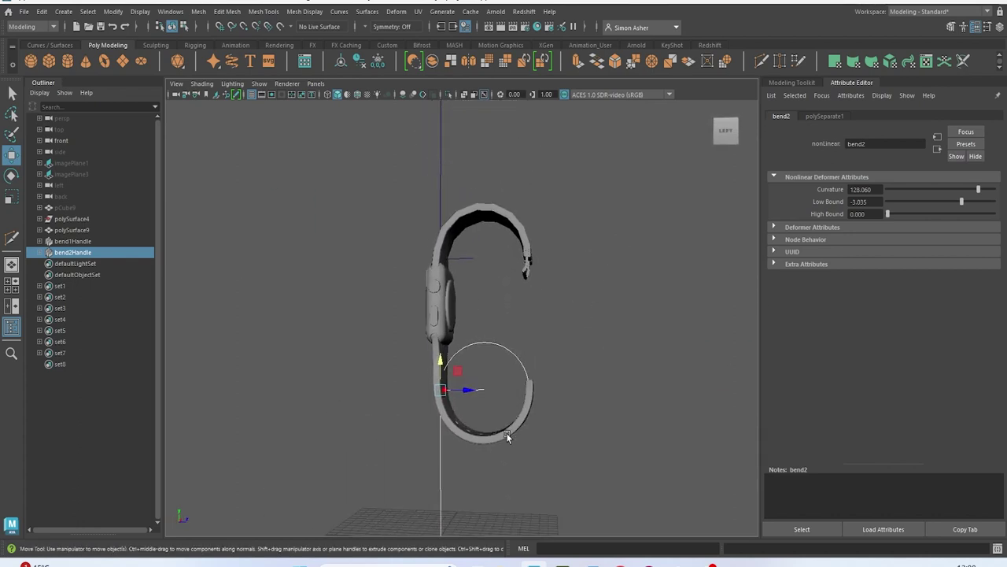
{"action": "left_click", "coordinate": [506, 435]}
{"action": "right_click_drag", "start_coordinate": [603, 289], "coordinate": [638, 227]}
{"action": "left_click", "coordinate": [638, 228]}
{"action": "left_click_drag", "start_coordinate": [629, 270], "coordinate": [604, 290], "text": "alt"}
{"action": "scroll", "coordinate": [582, 387], "scroll_direction": "up", "scroll_amount": 4}
{"action": "middle_click_drag", "start_coordinate": [584, 422], "coordinate": [615, 361], "text": "alt"}
{"action": "left_click", "coordinate": [598, 386]}
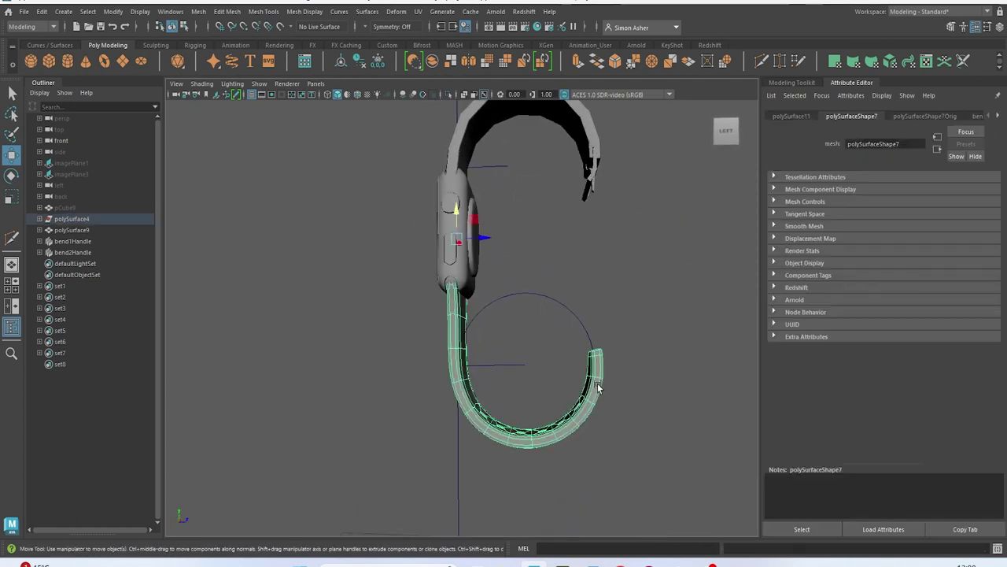
{"action": "left_click", "coordinate": [559, 301]}
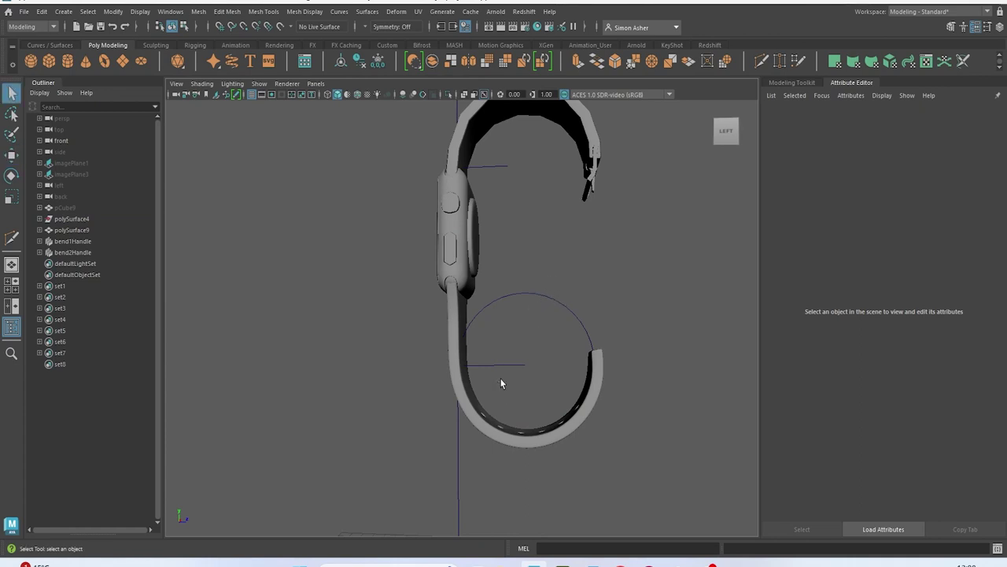
Raise the holed strap's bend handle to just below the watch body and set its Low Bound to -1.443
{"action": "left_click", "coordinate": [458, 459]}
{"action": "key", "text": "w"}
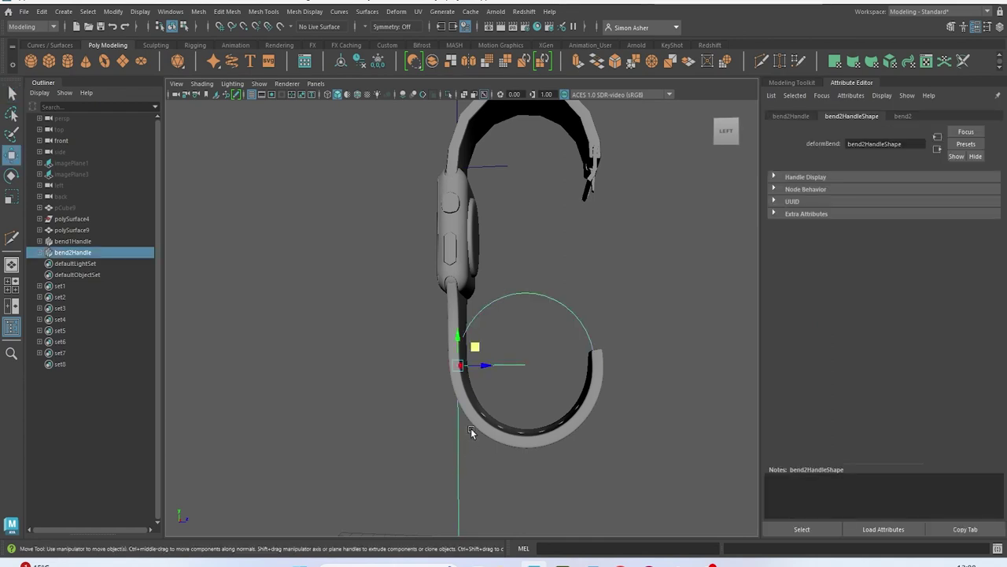
{"action": "left_click_drag", "start_coordinate": [460, 343], "coordinate": [523, 301]}
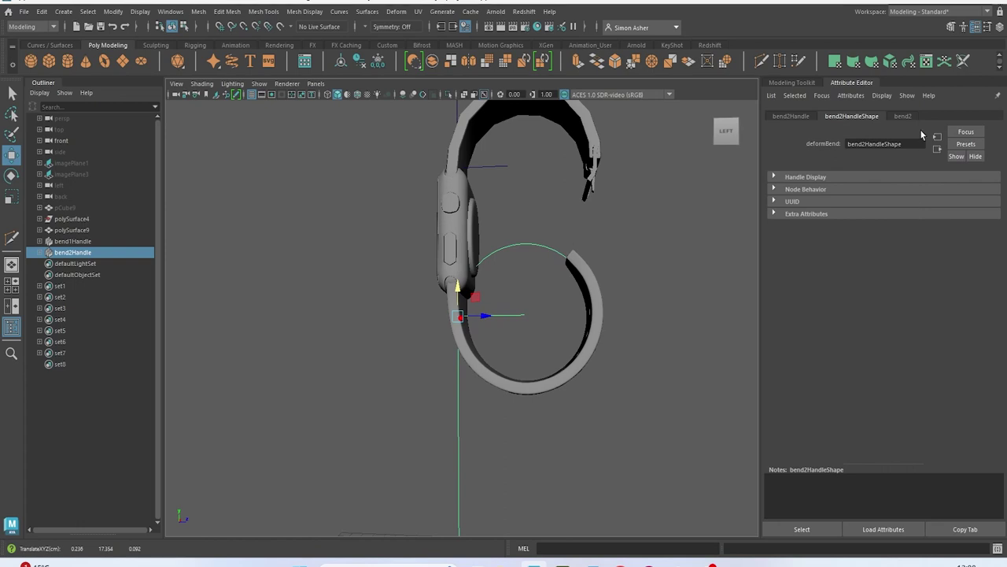
{"action": "left_click", "coordinate": [903, 117]}
{"action": "mouse_move", "coordinate": [965, 205]}
{"action": "left_mouse_down"}
{"action": "mouse_move", "coordinate": [990, 206]}
{"action": "mouse_move", "coordinate": [980, 212]}
{"action": "left_mouse_up"}
{"action": "left_click_drag", "start_coordinate": [634, 317], "coordinate": [693, 395], "text": "alt"}
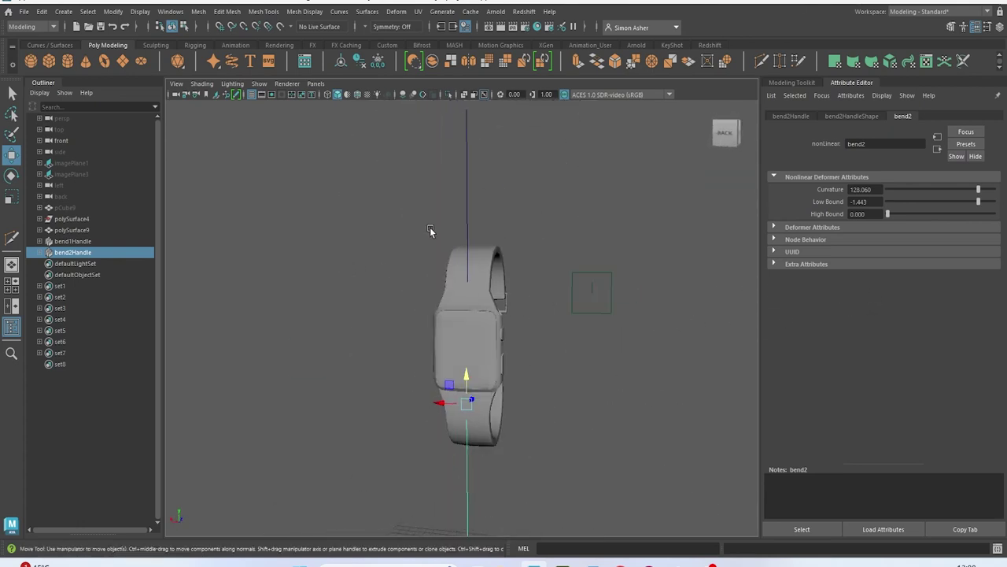
Select all watch parts with both bend handles, then delete their history and freeze their transformations
{"action": "left_click_drag", "start_coordinate": [495, 381], "coordinate": [496, 382]}
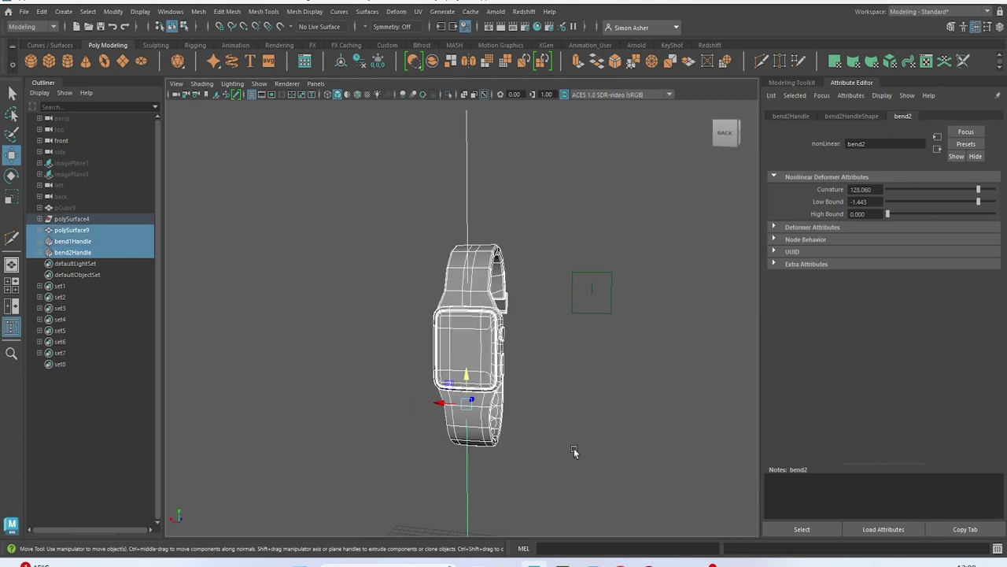
{"action": "left_click", "coordinate": [359, 58]}
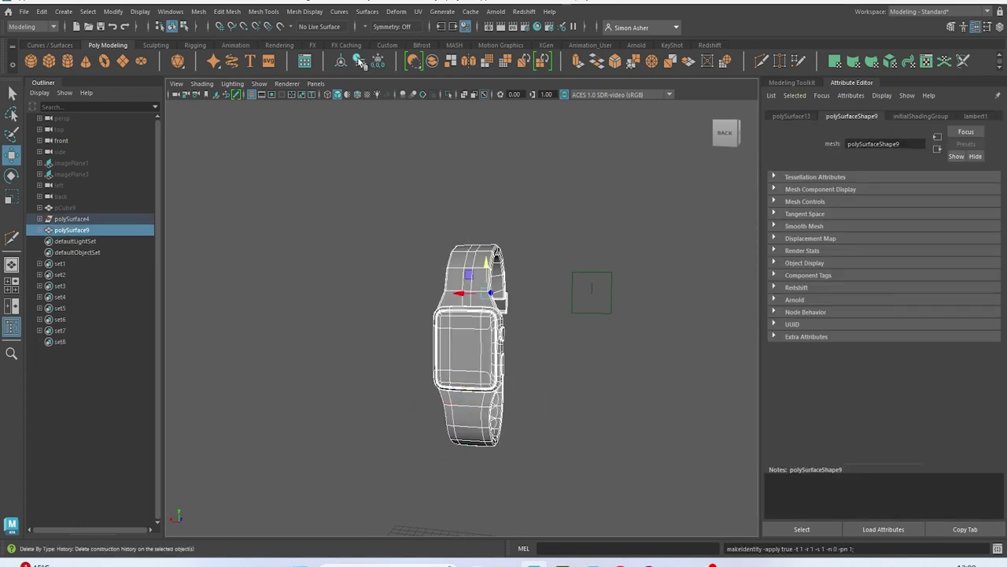
{"action": "left_click", "coordinate": [461, 175]}
Examine the buckle-side strap around the pin notch and side edges, using smooth preview
{"action": "left_click_drag", "start_coordinate": [461, 175], "coordinate": [265, 178], "text": "alt"}
{"action": "scroll", "coordinate": [458, 272], "scroll_direction": "up", "scroll_amount": 7}
{"action": "left_click", "coordinate": [415, 183]}
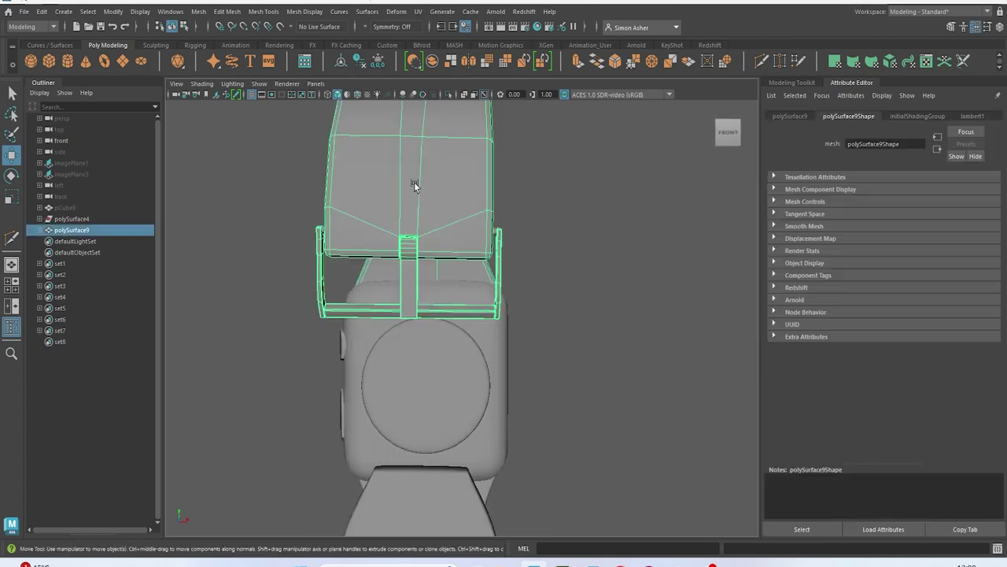
{"action": "scroll", "coordinate": [499, 292], "scroll_direction": "up", "scroll_amount": 5}
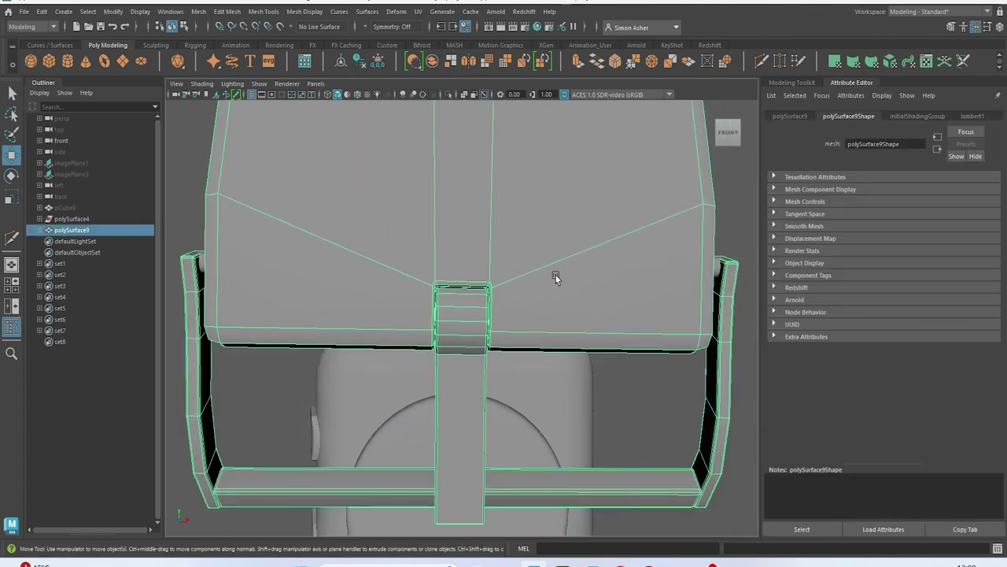
{"action": "key", "text": "3"}
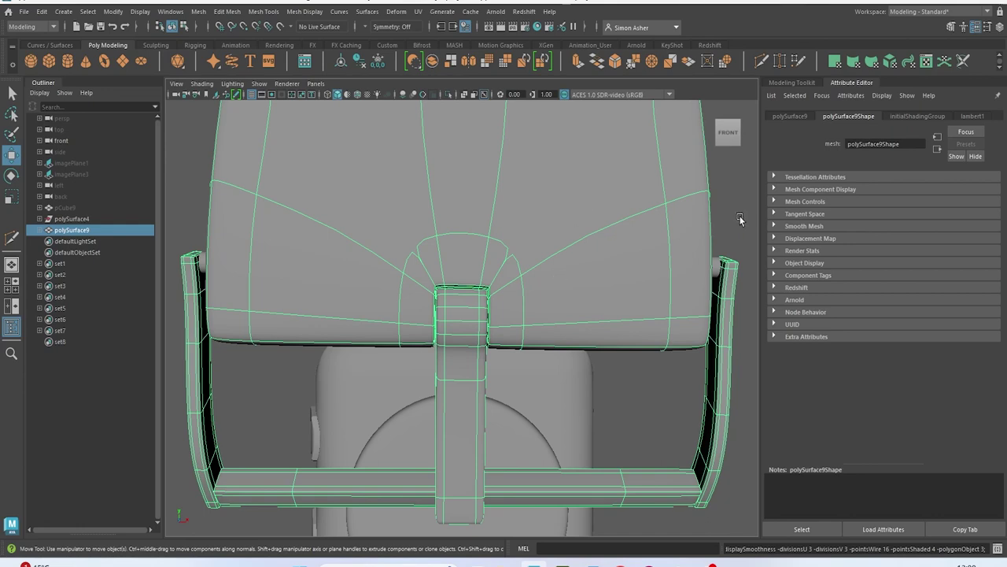
{"action": "left_click", "coordinate": [734, 202]}
{"action": "left_click", "coordinate": [540, 284]}
{"action": "left_click_drag", "start_coordinate": [541, 283], "coordinate": [553, 295], "text": "alt"}
{"action": "left_click", "coordinate": [229, 210]}
{"action": "left_click_drag", "start_coordinate": [230, 210], "coordinate": [331, 256], "text": "alt"}
{"action": "left_click", "coordinate": [644, 420]}
{"action": "left_click_drag", "start_coordinate": [644, 420], "coordinate": [542, 358], "text": "alt"}
{"action": "left_click", "coordinate": [791, 82]}
{"action": "left_click", "coordinate": [801, 420]}
{"action": "scroll", "coordinate": [537, 390], "scroll_direction": "up", "scroll_amount": 5}
{"action": "middle_click_drag", "start_coordinate": [538, 391], "coordinate": [359, 382], "text": "alt"}
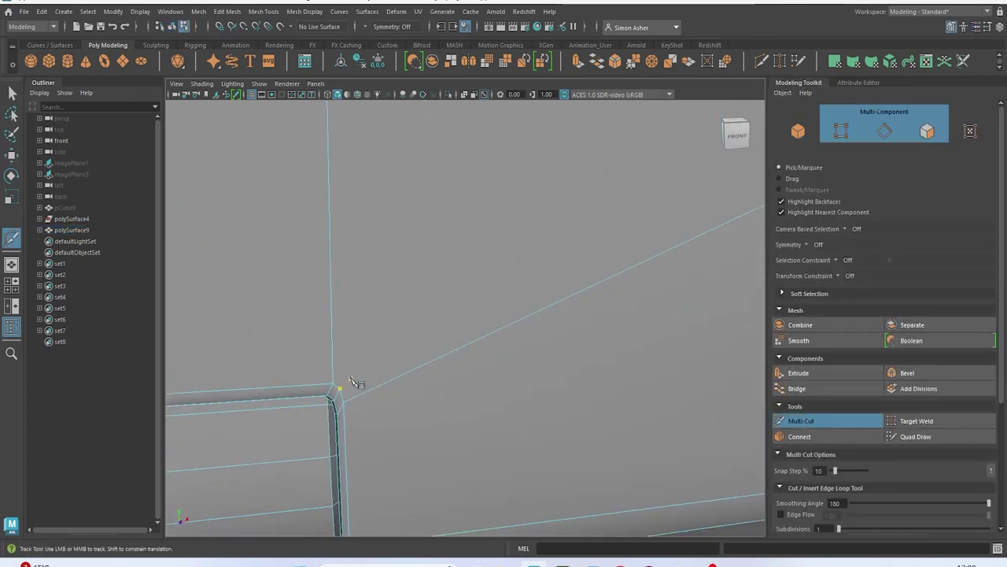
{"action": "scroll", "coordinate": [367, 324], "scroll_direction": "down", "scroll_amount": 6}
{"action": "key", "text": "q"}
{"action": "right_click_drag", "start_coordinate": [387, 223], "coordinate": [441, 207]}
{"action": "left_click", "coordinate": [598, 198]}
Separate the combined buckle-side strap mesh into its parts and isolate the strap piece
{"action": "left_click", "coordinate": [498, 252]}
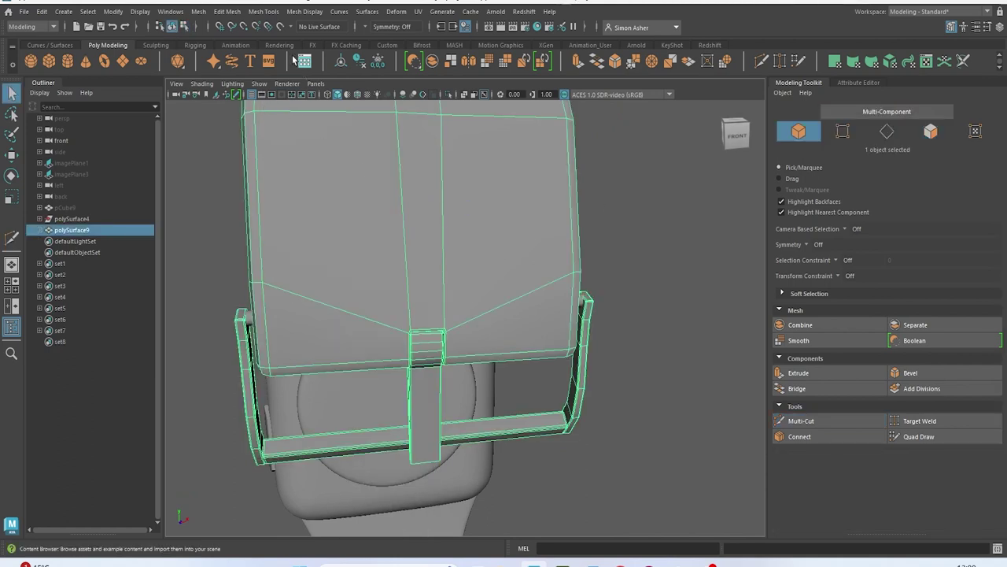
{"action": "left_click", "coordinate": [203, 14]}
{"action": "left_click", "coordinate": [236, 63]}
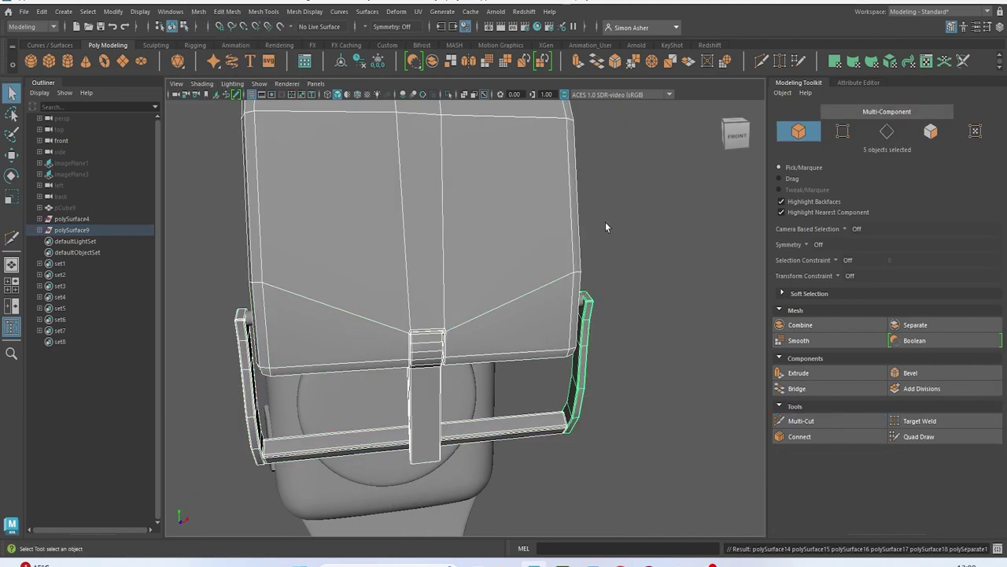
{"action": "left_click", "coordinate": [515, 232]}
{"action": "key", "text": "ctrl+1"}
Try to cut a supporting edge on the strap's outer face from the notch's right corner to the side, just above the diagonal edge
{"action": "left_click_drag", "start_coordinate": [508, 255], "coordinate": [433, 277], "text": "alt"}
{"action": "left_click", "coordinate": [835, 420]}
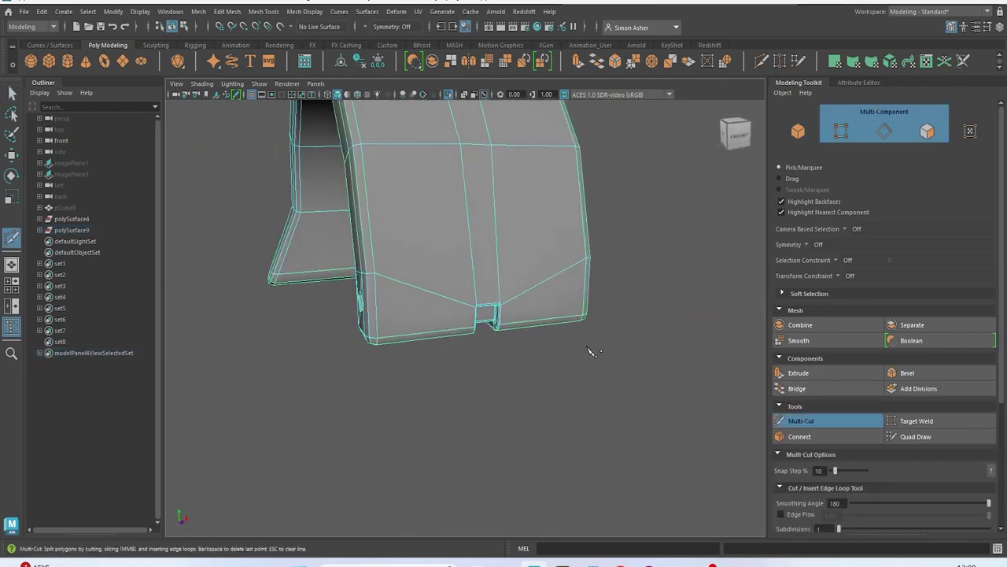
{"action": "scroll", "coordinate": [551, 339], "scroll_direction": "up", "scroll_amount": 5}
{"action": "scroll", "coordinate": [549, 337], "scroll_direction": "up", "scroll_amount": 3}
{"action": "middle_click_drag", "start_coordinate": [546, 335], "coordinate": [411, 327], "text": "alt"}
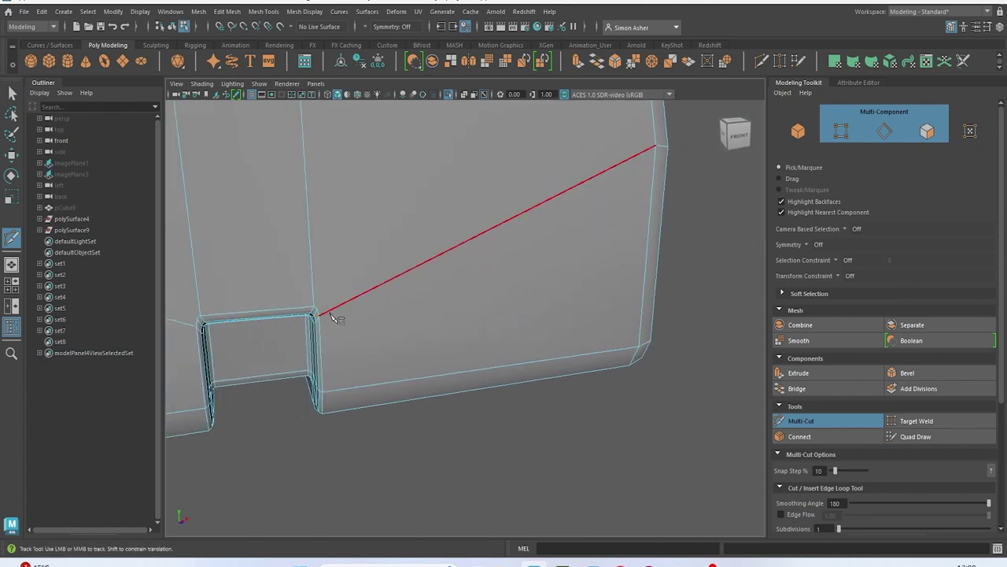
{"action": "left_click", "coordinate": [655, 144]}
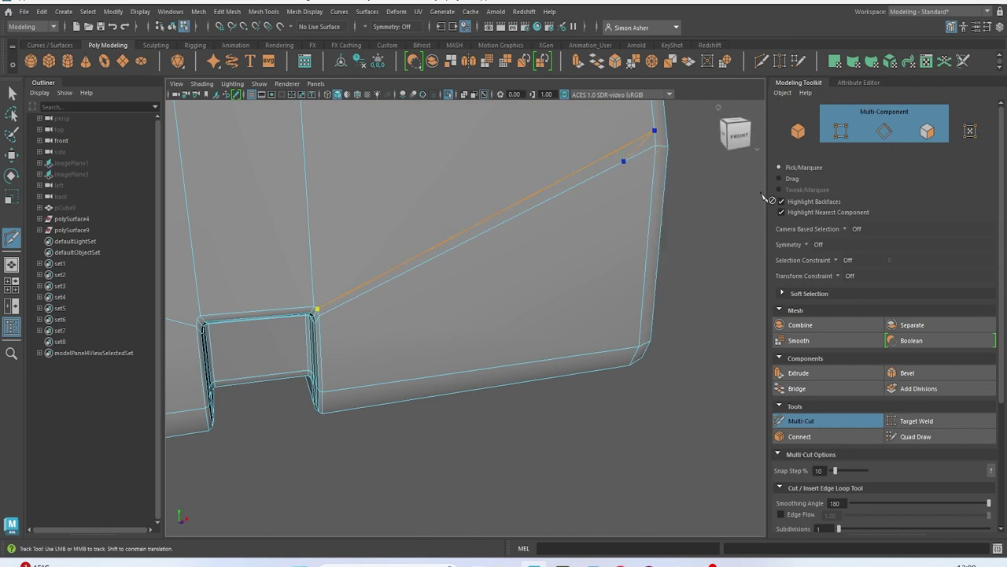
{"action": "key", "text": "Return"}
Try to cut a matching edge from the notch's left corner to the strap's left side and check it in smooth preview
{"action": "middle_click_drag", "start_coordinate": [504, 321], "coordinate": [760, 319], "text": "alt"}
{"action": "scroll", "coordinate": [511, 318], "scroll_direction": "up", "scroll_amount": 3}
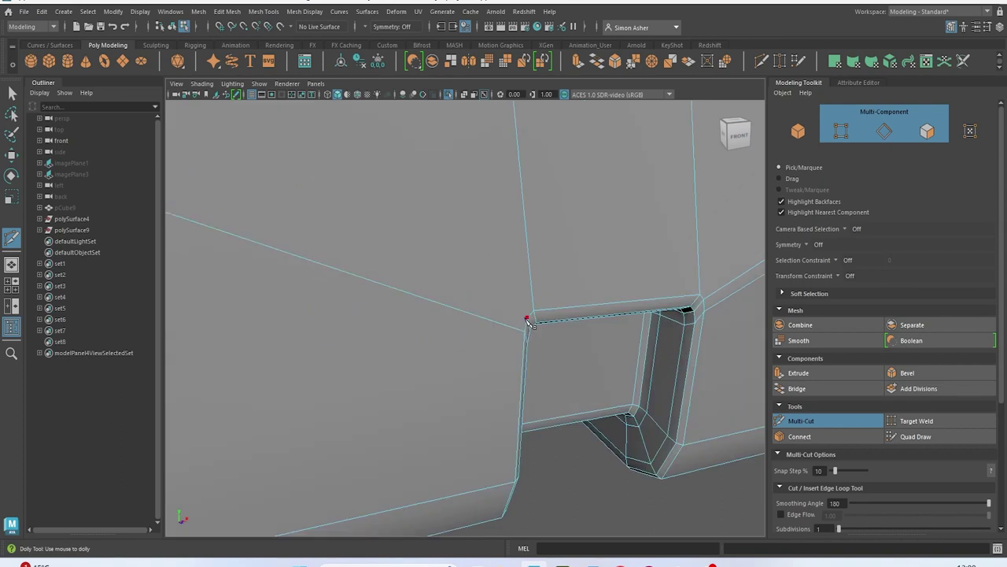
{"action": "scroll", "coordinate": [527, 322], "scroll_direction": "down", "scroll_amount": 4}
{"action": "middle_click_drag", "start_coordinate": [417, 281], "coordinate": [477, 306], "text": "alt"}
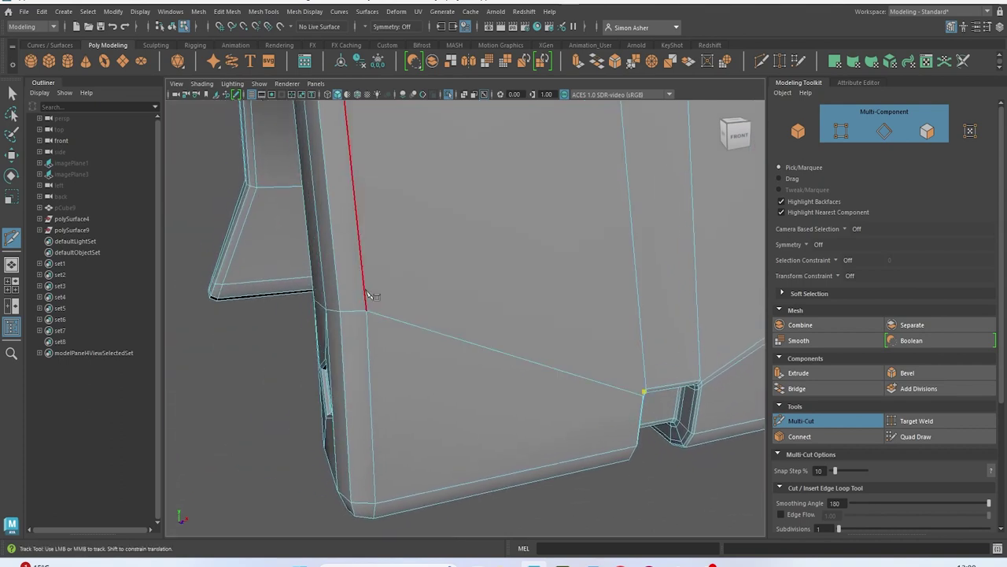
{"action": "left_click", "coordinate": [364, 292]}
{"action": "key", "text": "3"}
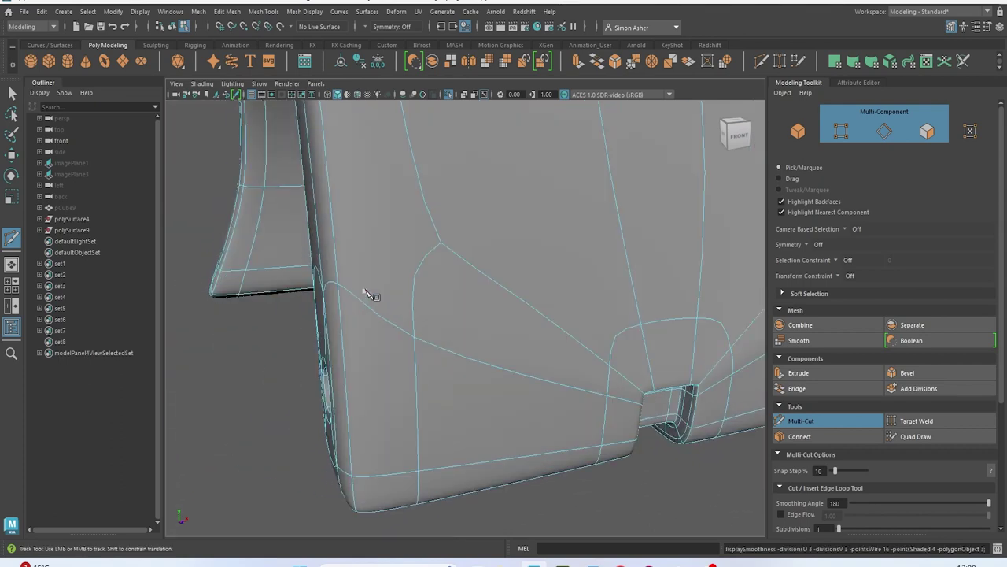
{"action": "key", "text": "1"}
Try to continue the Multi-Cut around the side with the pin hole and across the strap's inner face to the notch corner
{"action": "left_click_drag", "start_coordinate": [370, 292], "coordinate": [577, 258], "text": "alt"}
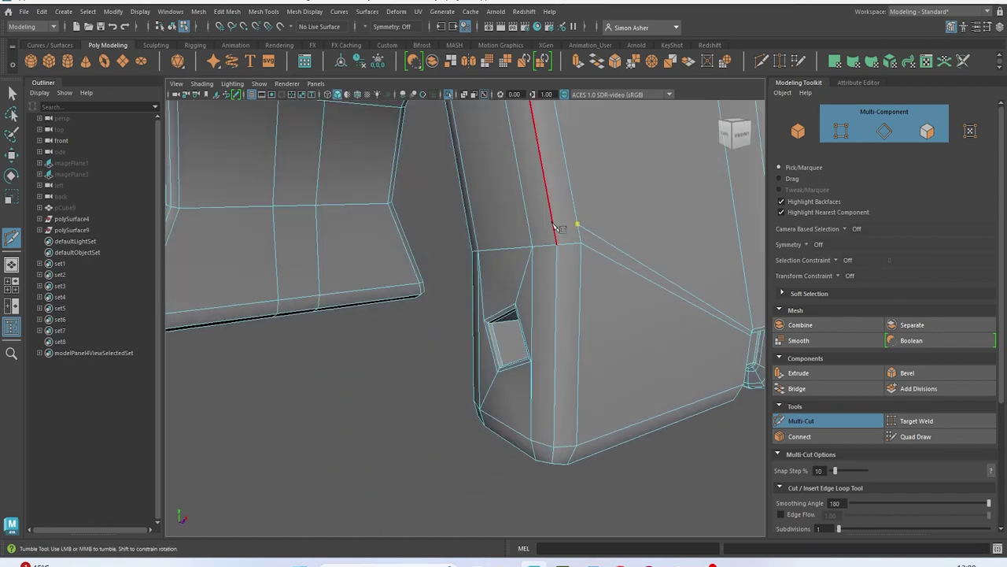
{"action": "left_click_drag", "start_coordinate": [533, 240], "coordinate": [571, 274], "text": "alt"}
{"action": "middle_click_drag", "start_coordinate": [571, 274], "coordinate": [530, 288], "text": "alt"}
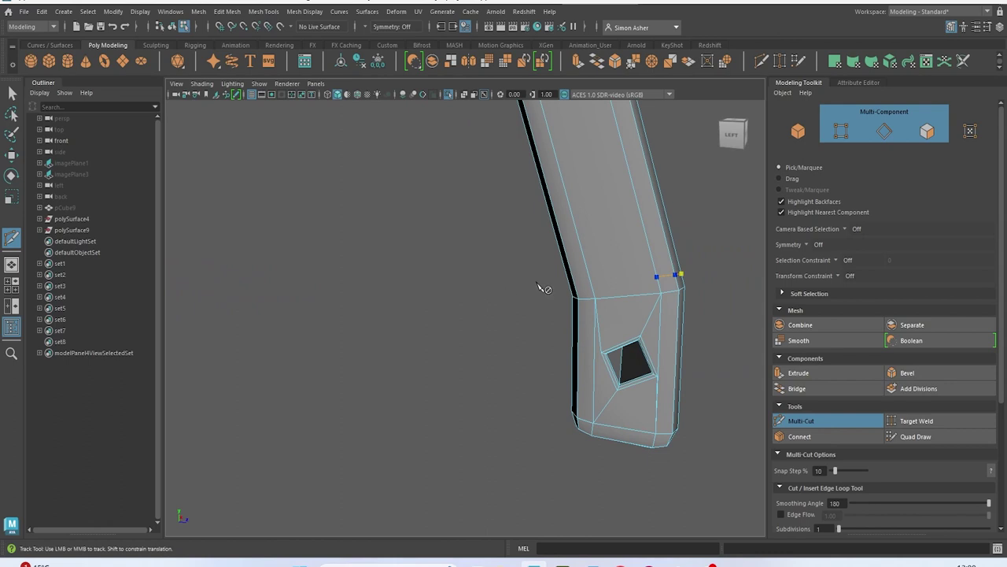
{"action": "right_click_drag", "start_coordinate": [592, 285], "coordinate": [677, 278], "text": "alt"}
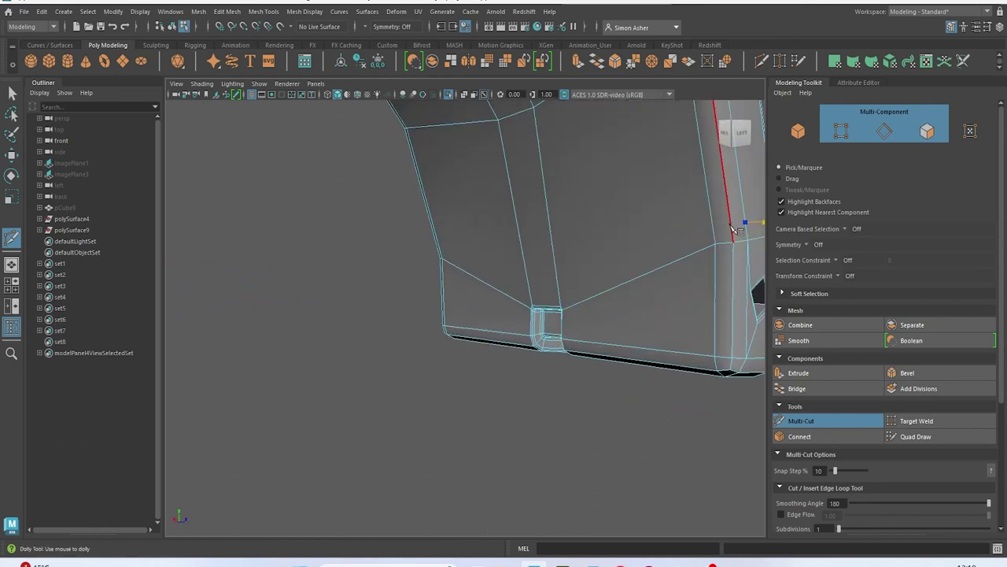
{"action": "scroll", "coordinate": [645, 297], "scroll_direction": "up", "scroll_amount": 2}
{"action": "middle_click_drag", "start_coordinate": [643, 296], "coordinate": [515, 279], "text": "alt"}
{"action": "left_click_drag", "start_coordinate": [515, 278], "coordinate": [538, 299], "text": "alt"}
{"action": "scroll", "coordinate": [472, 316], "scroll_direction": "up", "scroll_amount": 4}
{"action": "scroll", "coordinate": [471, 315], "scroll_direction": "up", "scroll_amount": 2}
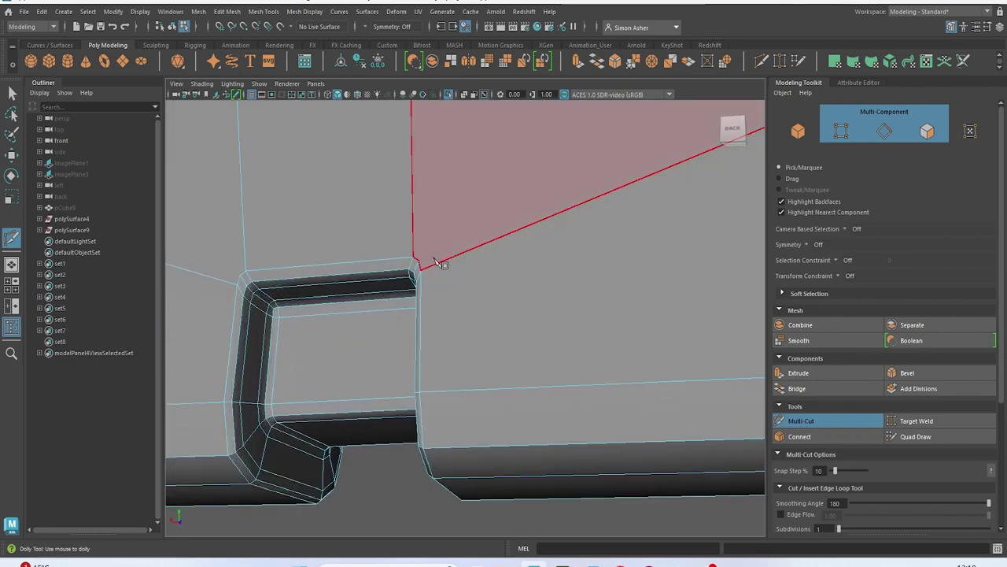
{"action": "left_click", "coordinate": [421, 264]}
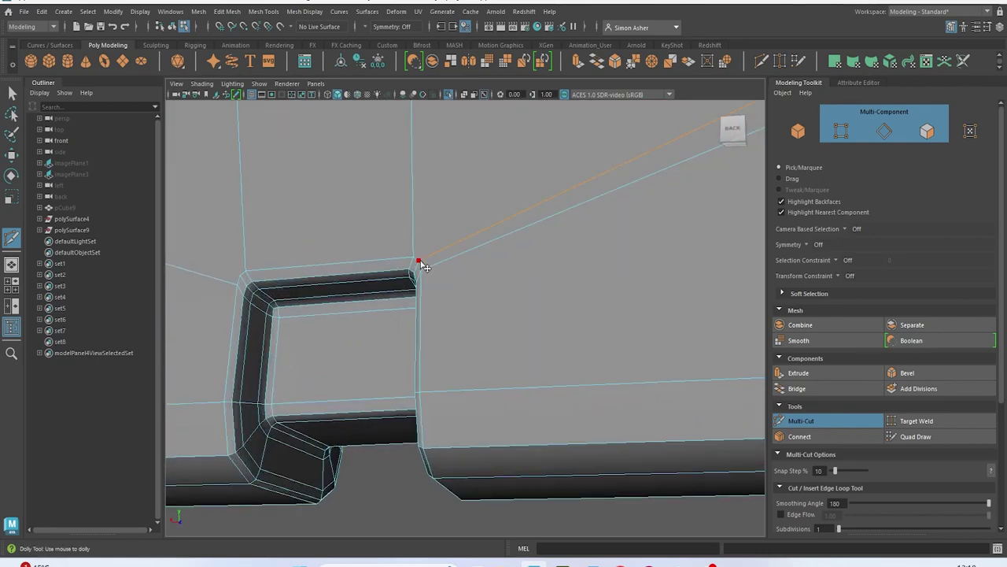
Try to cut from the inner face's other notch corner around the opposite side, joining it to the outer face's cut
{"action": "scroll", "coordinate": [440, 315], "scroll_direction": "down", "scroll_amount": 2}
{"action": "middle_click_drag", "start_coordinate": [449, 333], "coordinate": [555, 367], "text": "alt"}
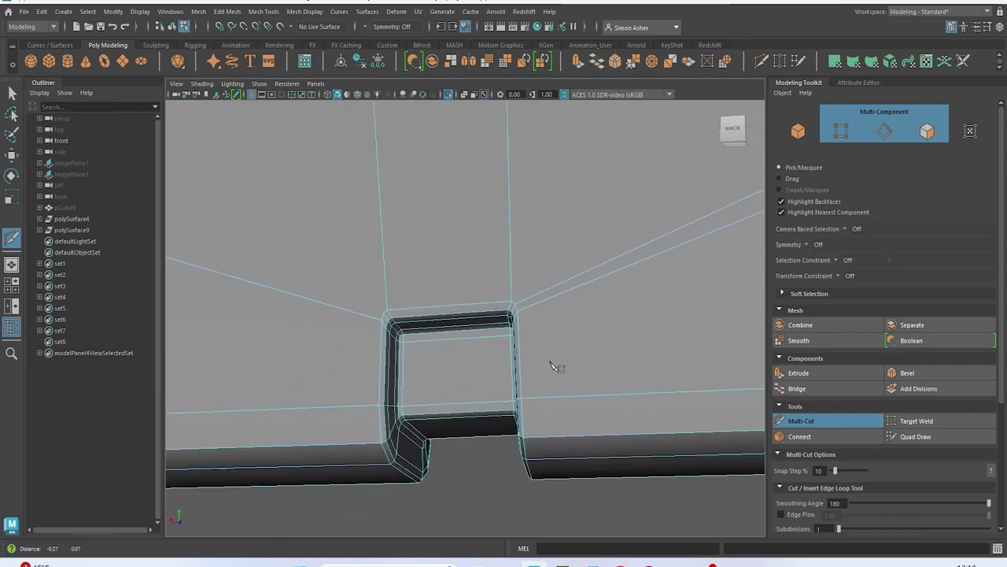
{"action": "left_click", "coordinate": [396, 327]}
{"action": "scroll", "coordinate": [366, 303], "scroll_direction": "down", "scroll_amount": 2}
{"action": "middle_click_drag", "start_coordinate": [379, 310], "coordinate": [631, 400], "text": "alt"}
{"action": "left_click_drag", "start_coordinate": [345, 322], "coordinate": [472, 354], "text": "alt"}
{"action": "middle_click_drag", "start_coordinate": [473, 354], "coordinate": [525, 369], "text": "alt"}
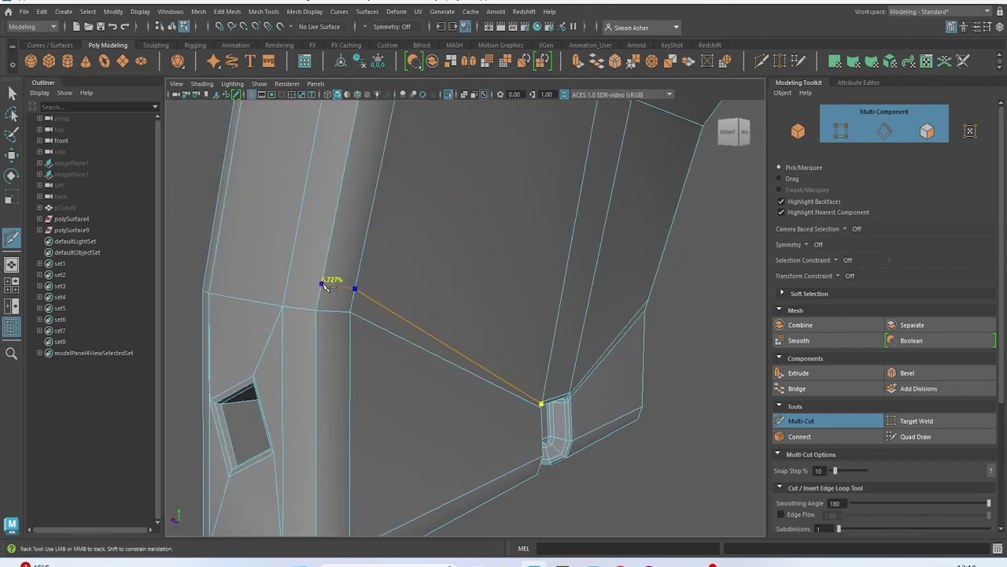
{"action": "left_click_drag", "start_coordinate": [291, 296], "coordinate": [403, 311], "text": "alt"}
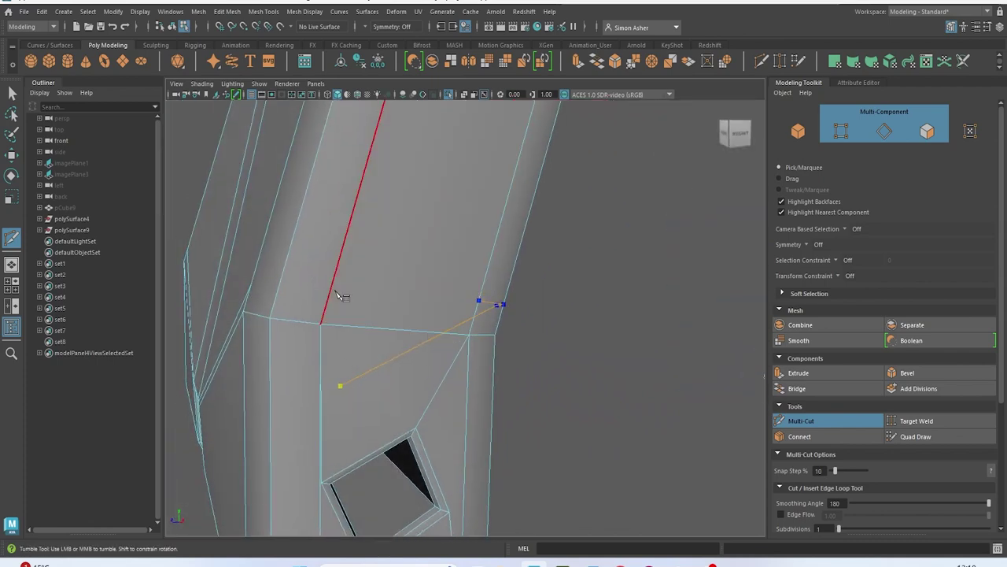
{"action": "left_click_drag", "start_coordinate": [336, 293], "coordinate": [452, 362], "text": "alt"}
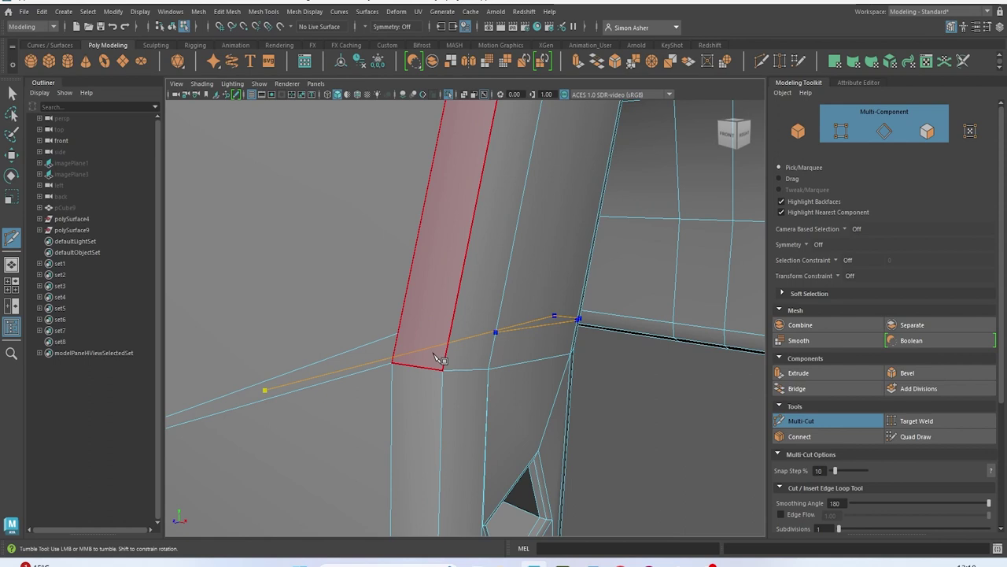
{"action": "key", "text": "Return"}
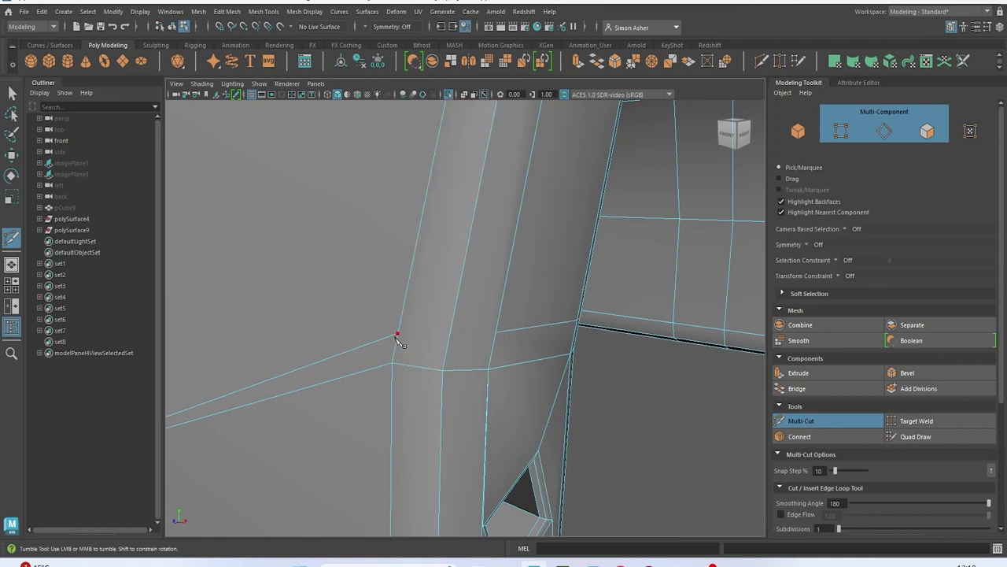
{"action": "left_click", "coordinate": [496, 333]}
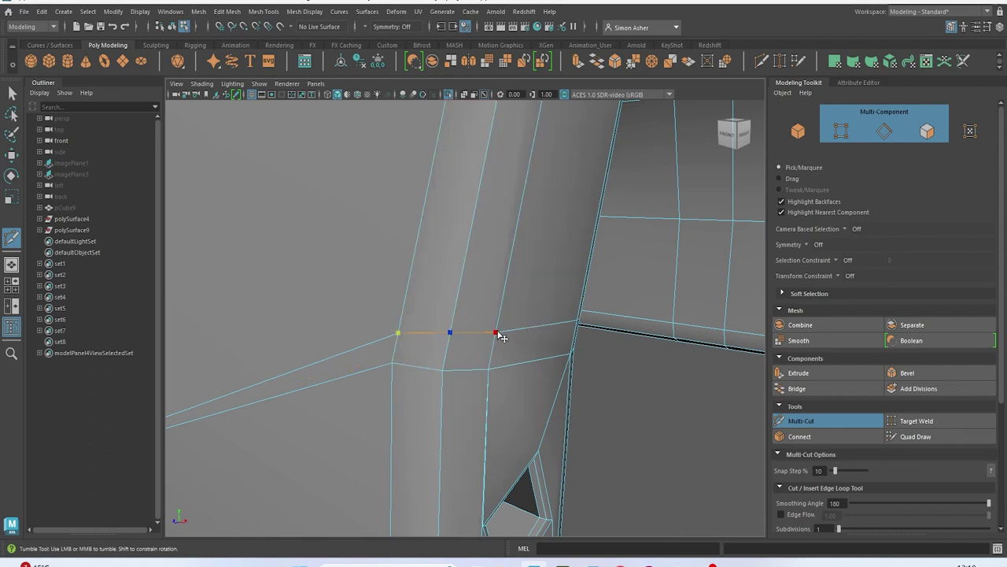
{"action": "left_click_drag", "start_coordinate": [493, 356], "coordinate": [344, 336], "text": "alt"}
Examine the cut strap end from several sides, both in smooth preview and unsmoothed
{"action": "key", "text": "3"}
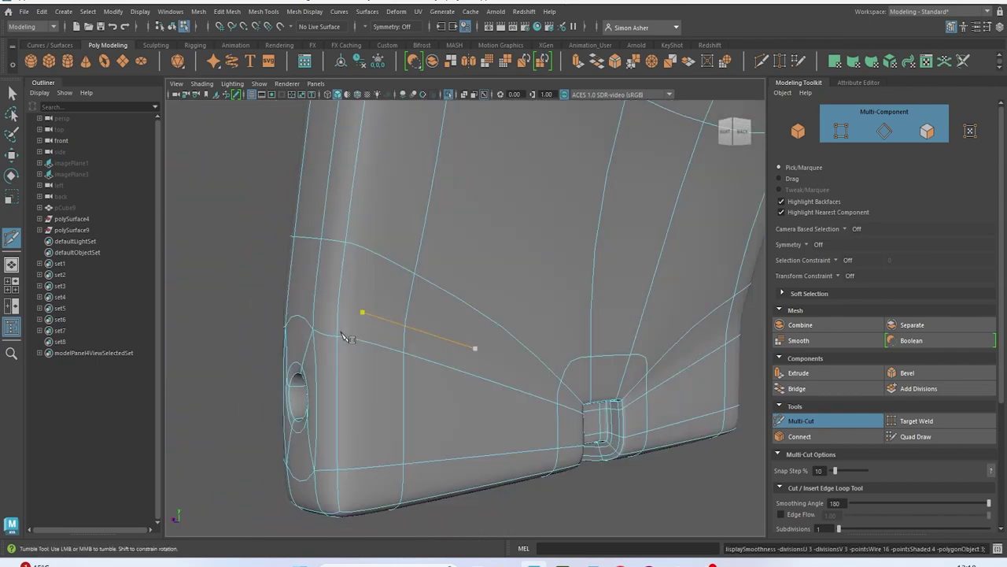
{"action": "scroll", "coordinate": [351, 341], "scroll_direction": "down", "scroll_amount": 3}
{"action": "key", "text": "q"}
{"action": "right_click", "coordinate": [269, 186]}
{"action": "left_click", "coordinate": [319, 170]}
{"action": "left_click_drag", "start_coordinate": [375, 263], "coordinate": [543, 411], "text": "alt"}
{"action": "left_click", "coordinate": [440, 391]}
{"action": "key", "text": "1"}
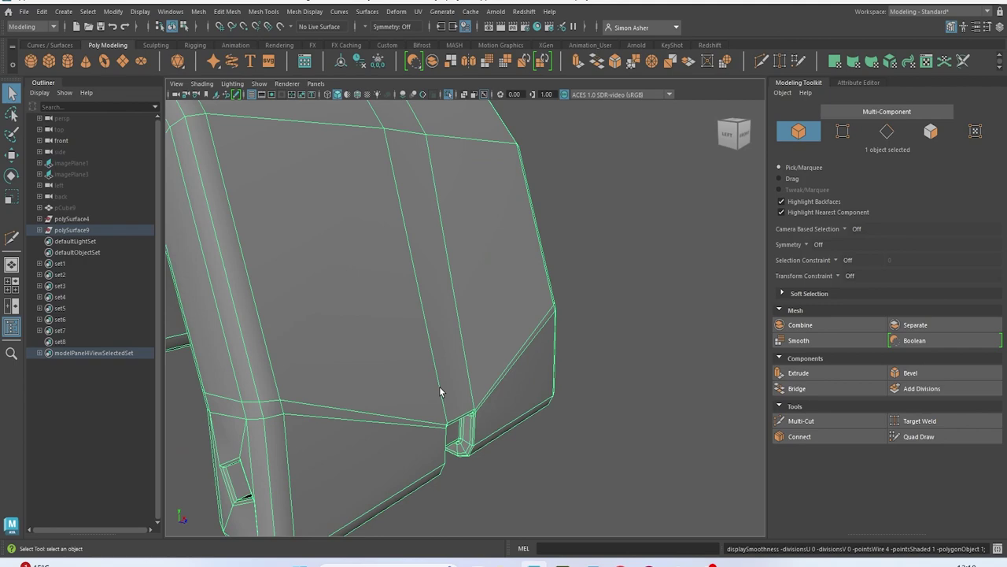
{"action": "left_click_drag", "start_coordinate": [401, 382], "coordinate": [546, 357], "text": "alt"}
{"action": "scroll", "coordinate": [462, 379], "scroll_direction": "up", "scroll_amount": 2}
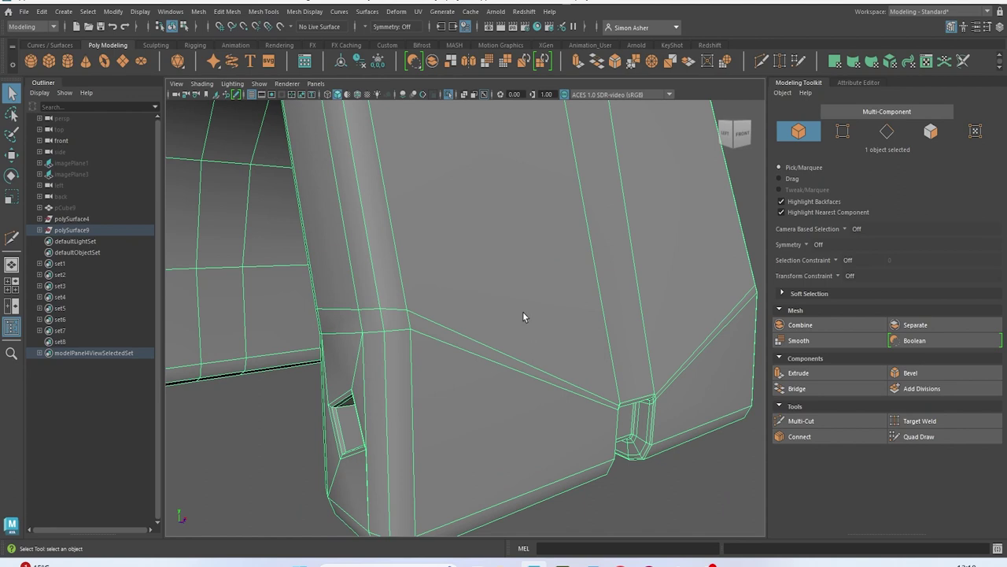
Undo the Multi-Cut edges added around the strap end
{"action": "key", "text": "ctrl+z"}
{"action": "key", "text": "ctrl+z"}
{"action": "key", "text": "ctrl+z"}
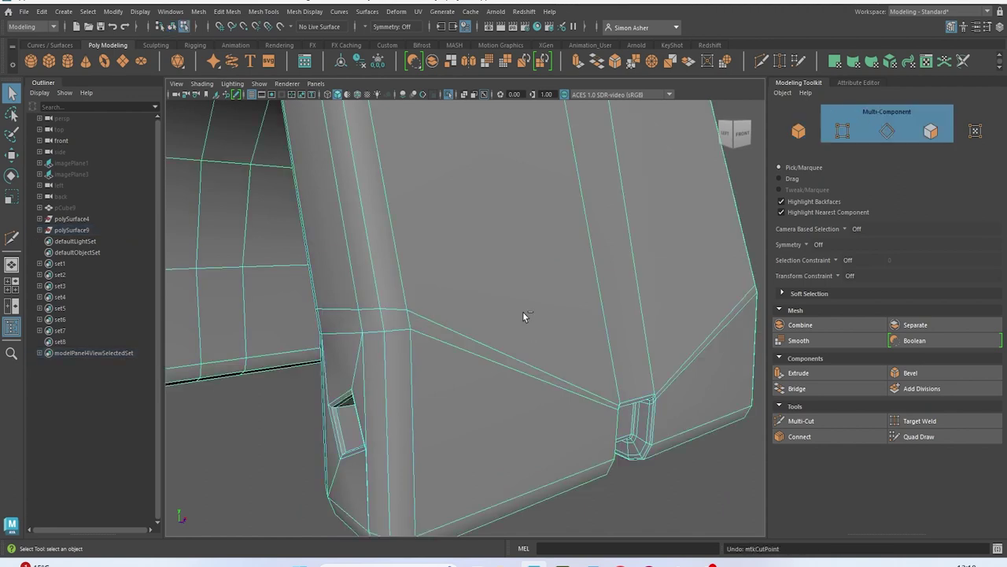
Delete the middle diagonal edge loops at both upper corners of the pin notch, working from the strap's outer face
{"action": "left_click_drag", "start_coordinate": [522, 311], "coordinate": [506, 326], "text": "alt"}
{"action": "scroll", "coordinate": [515, 339], "scroll_direction": "up", "scroll_amount": 4}
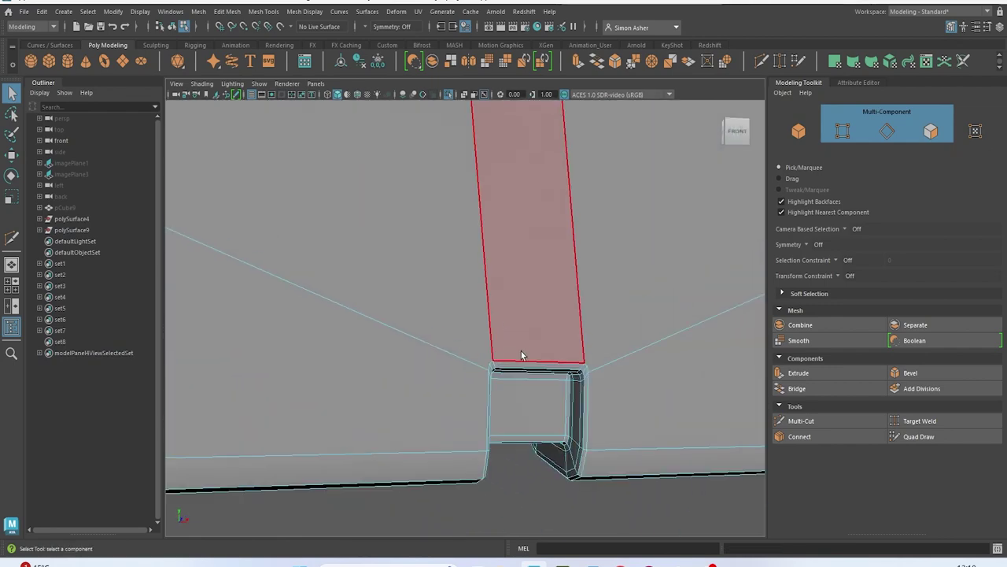
{"action": "mouse_move", "coordinate": [524, 369]}
{"action": "left_mouse_down", "text": "alt"}
{"action": "mouse_move", "coordinate": [491, 355]}
{"action": "mouse_move", "coordinate": [523, 361]}
{"action": "left_mouse_up", "text": "alt"}
{"action": "right_click_drag", "start_coordinate": [380, 239], "coordinate": [380, 208]}
{"action": "left_click_drag", "start_coordinate": [394, 236], "coordinate": [453, 251], "text": "alt"}
{"action": "scroll", "coordinate": [465, 291], "scroll_direction": "up", "scroll_amount": 3}
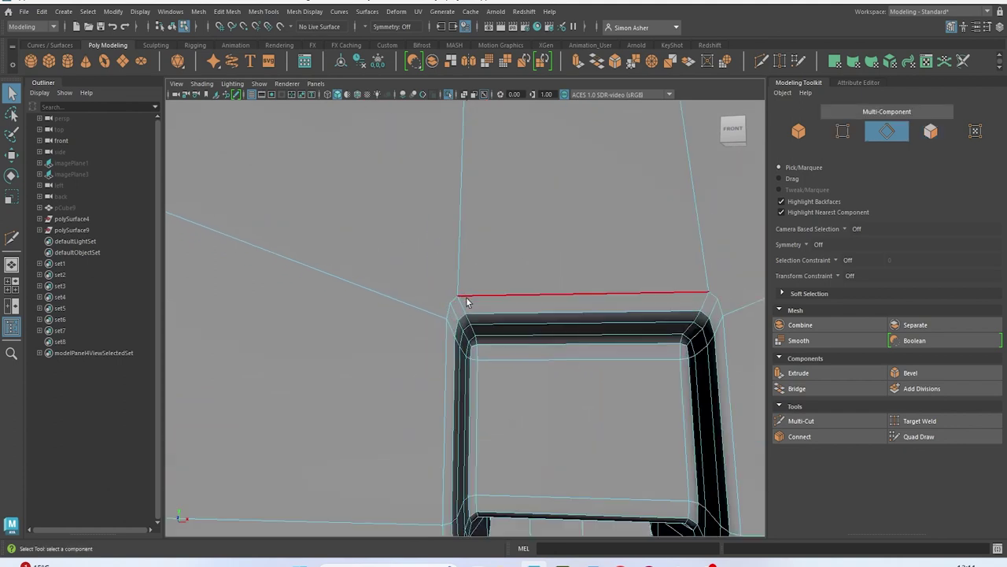
{"action": "double_click", "coordinate": [468, 338]}
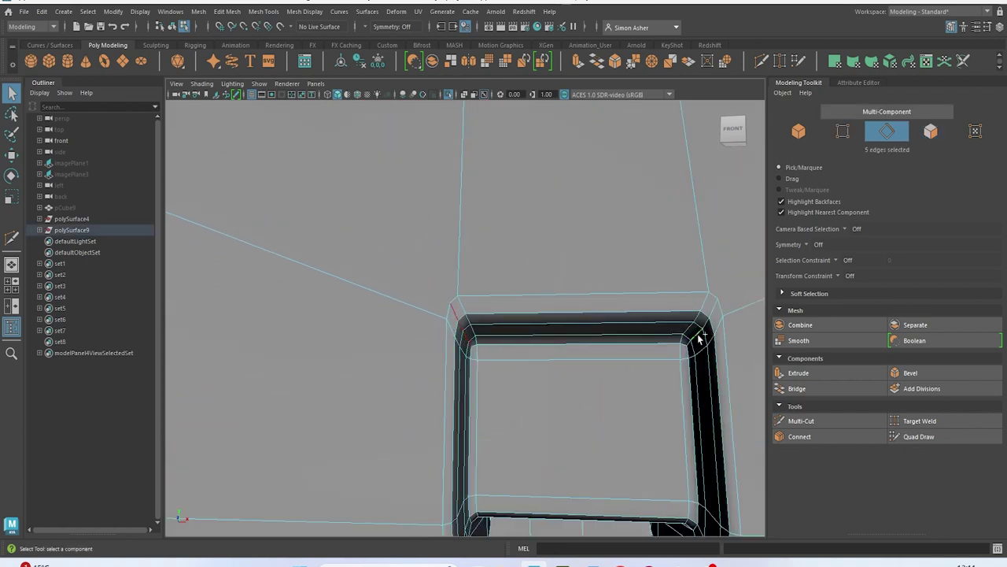
{"action": "key", "text": "Delete"}
Examine the smoothed notch corners on the strap's outer face with the strap in object mode
{"action": "scroll", "coordinate": [698, 338], "scroll_direction": "down", "scroll_amount": 8}
{"action": "right_click", "coordinate": [220, 189]}
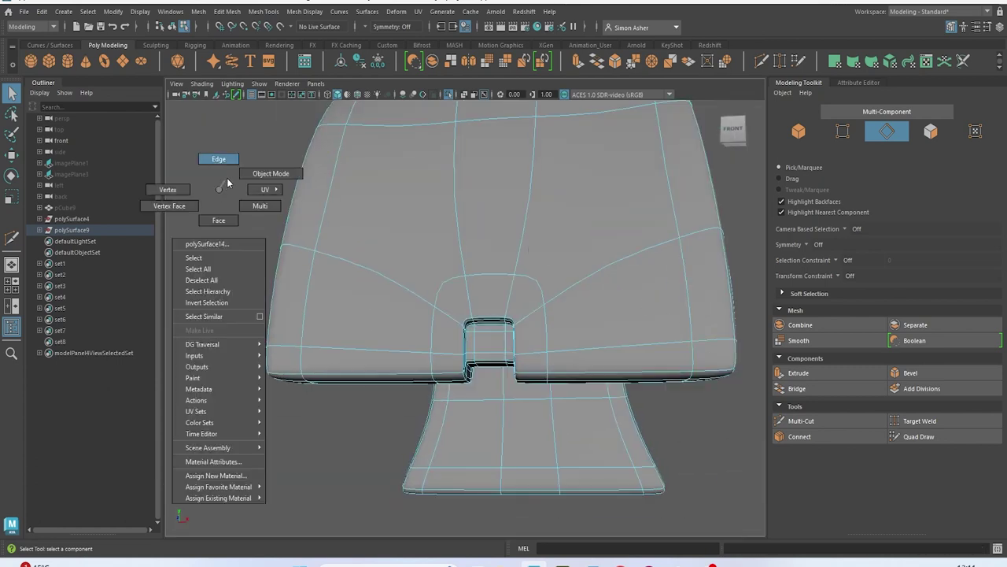
{"action": "left_click", "coordinate": [270, 174]}
{"action": "scroll", "coordinate": [375, 278], "scroll_direction": "up", "scroll_amount": 10}
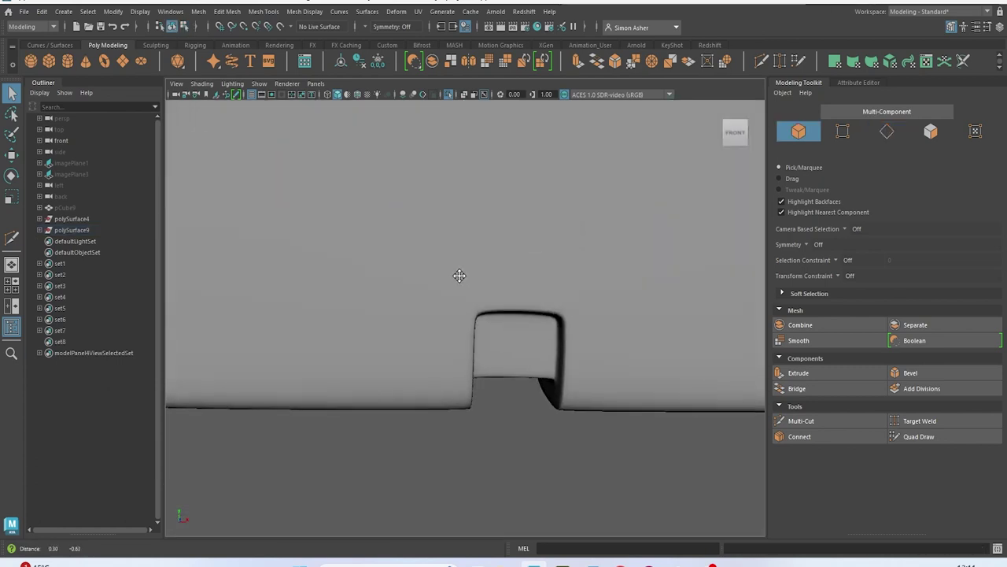
{"action": "middle_click_drag", "start_coordinate": [460, 276], "coordinate": [406, 202], "text": "alt"}
{"action": "left_click_drag", "start_coordinate": [522, 337], "coordinate": [518, 297], "text": "alt"}
{"action": "left_click", "coordinate": [540, 215]}
{"action": "scroll", "coordinate": [528, 209], "scroll_direction": "down", "scroll_amount": 3}
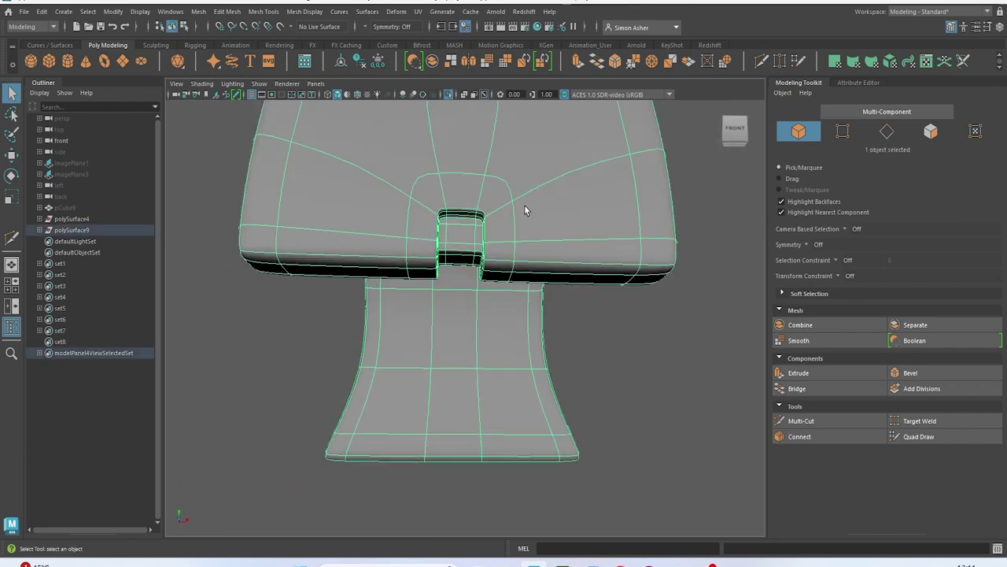
Delete the middle diagonal edge loops at both upper corners of the pin notch, working from the strap's inner face
{"action": "left_click_drag", "start_coordinate": [524, 216], "coordinate": [643, 258], "text": "alt"}
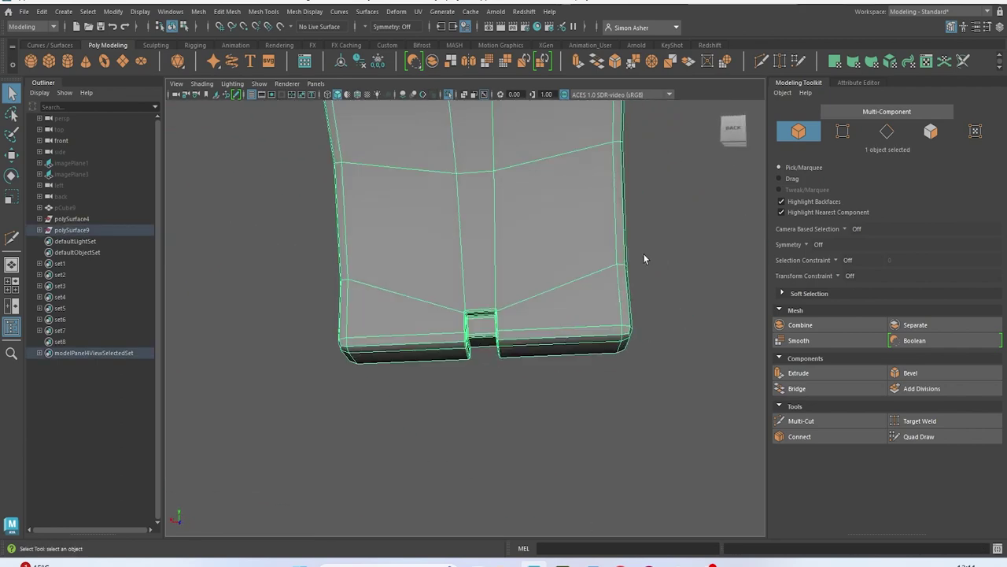
{"action": "scroll", "coordinate": [501, 342], "scroll_direction": "up", "scroll_amount": 12}
{"action": "right_click_drag", "start_coordinate": [496, 168], "coordinate": [494, 141]}
{"action": "double_click", "coordinate": [454, 203]}
{"action": "middle_click_drag", "start_coordinate": [504, 243], "coordinate": [369, 268], "text": "alt"}
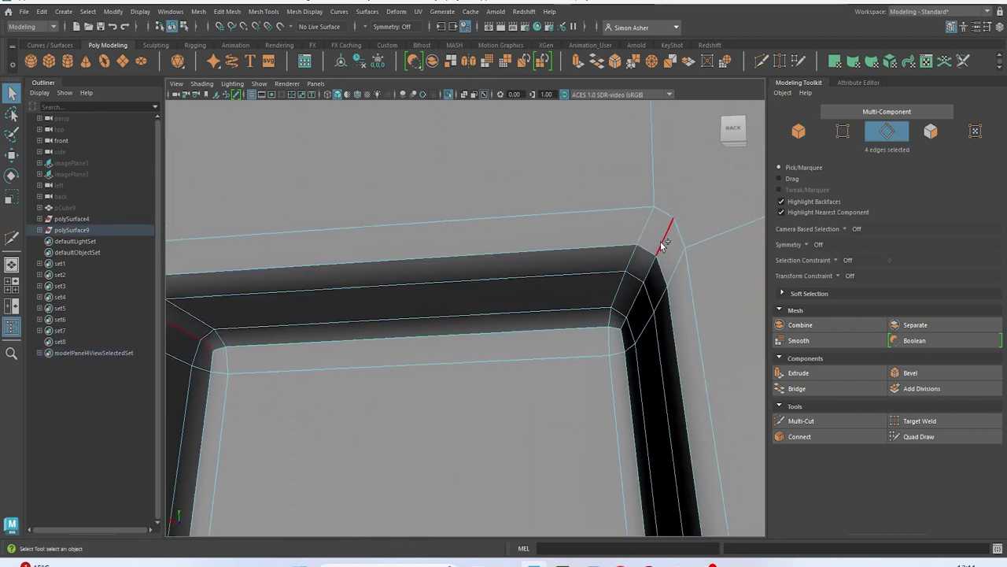
{"action": "key", "text": "Delete"}
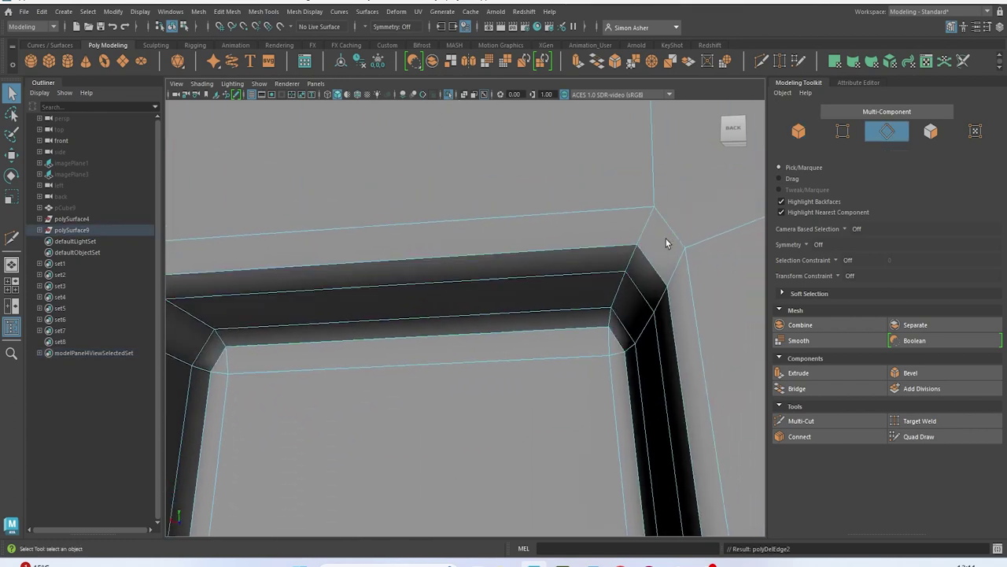
{"action": "scroll", "coordinate": [704, 303], "scroll_direction": "down", "scroll_amount": 10}
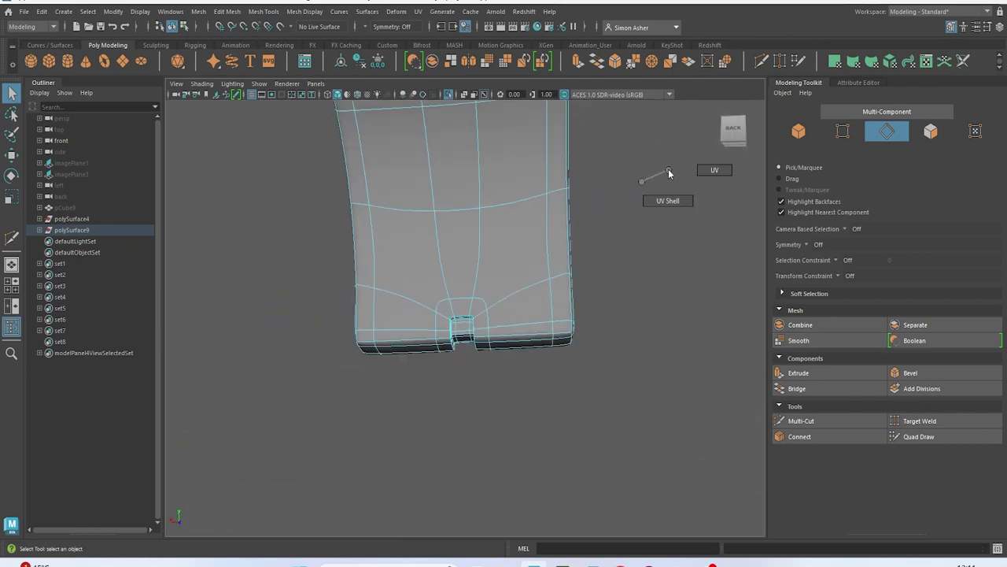
Return the strap to object mode and leave isolation so that all the watch parts are displayed
{"action": "right_click_drag", "start_coordinate": [515, 246], "coordinate": [573, 206]}
{"action": "left_click", "coordinate": [647, 225]}
{"action": "scroll", "coordinate": [584, 315], "scroll_direction": "up", "scroll_amount": 8}
{"action": "left_click_drag", "start_coordinate": [577, 327], "coordinate": [425, 295], "text": "alt"}
{"action": "key", "text": "ctrl+1"}
{"action": "scroll", "coordinate": [590, 272], "scroll_direction": "down", "scroll_amount": 8}
{"action": "left_click", "coordinate": [425, 295]}
{"action": "left_click", "coordinate": [333, 348]}
{"action": "scroll", "coordinate": [422, 257], "scroll_direction": "up", "scroll_amount": 2}
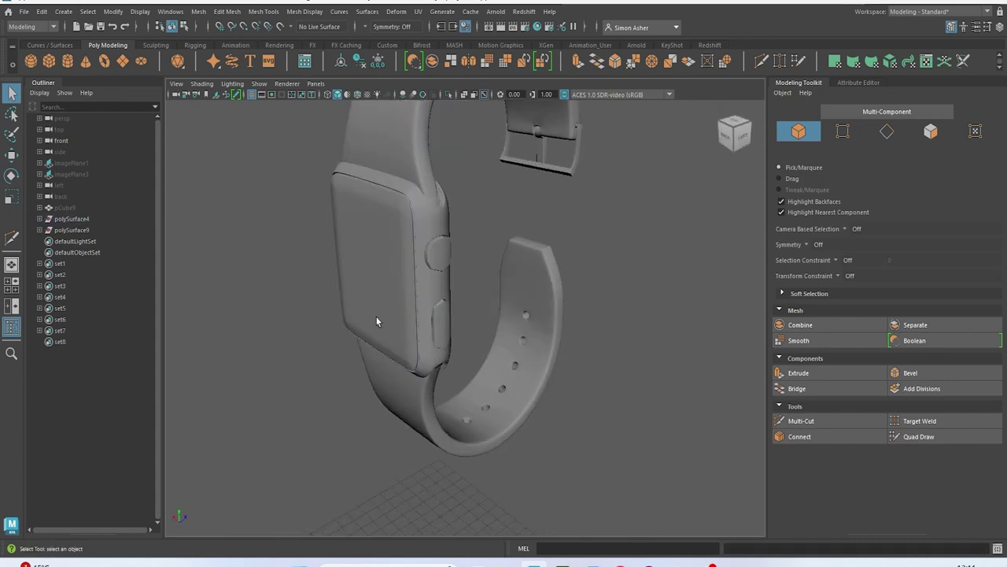
Turn on smooth preview for the crown and the side button of the watch case
{"action": "left_click_drag", "start_coordinate": [436, 252], "coordinate": [447, 291]}
{"action": "key", "text": "3"}
{"action": "left_click", "coordinate": [444, 321]}
{"action": "key", "text": "3"}
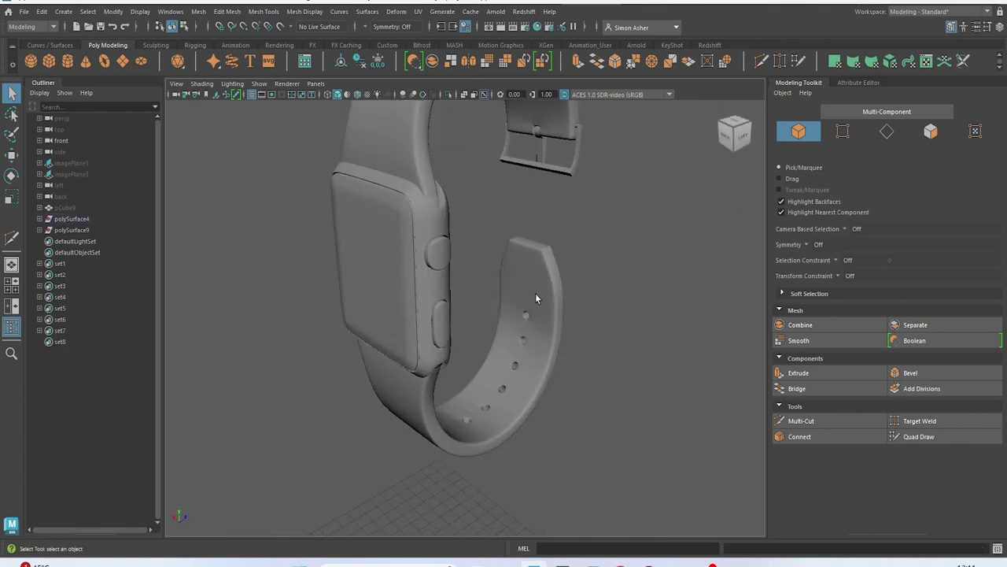
{"action": "left_click", "coordinate": [536, 293]}
{"action": "left_click", "coordinate": [635, 214]}
Apply smooth preview to the buckle-side strap and its buckle parts
{"action": "left_click_drag", "start_coordinate": [636, 207], "coordinate": [687, 345], "text": "alt"}
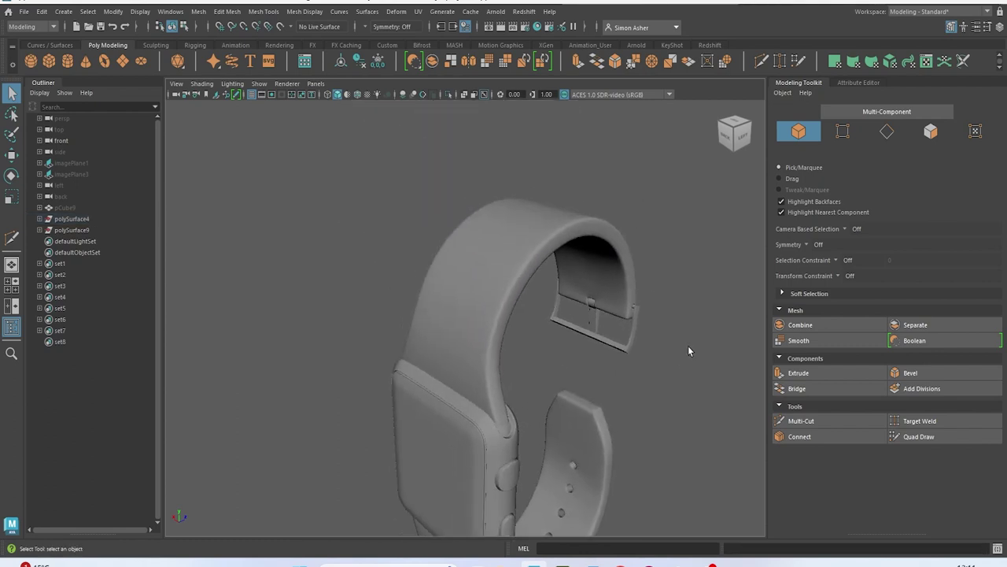
{"action": "mouse_move", "coordinate": [613, 282]}
{"action": "left_mouse_down", "text": "alt"}
{"action": "mouse_move", "coordinate": [627, 255]}
{"action": "mouse_move", "coordinate": [627, 286]}
{"action": "left_mouse_up", "text": "alt"}
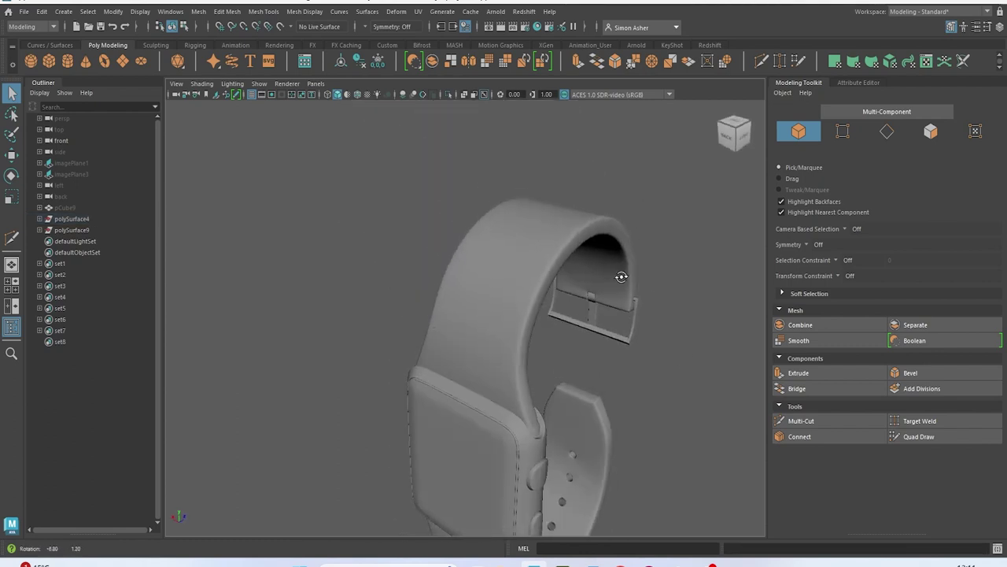
{"action": "left_click", "coordinate": [623, 285]}
{"action": "key", "text": "3"}
{"action": "left_click", "coordinate": [633, 340]}
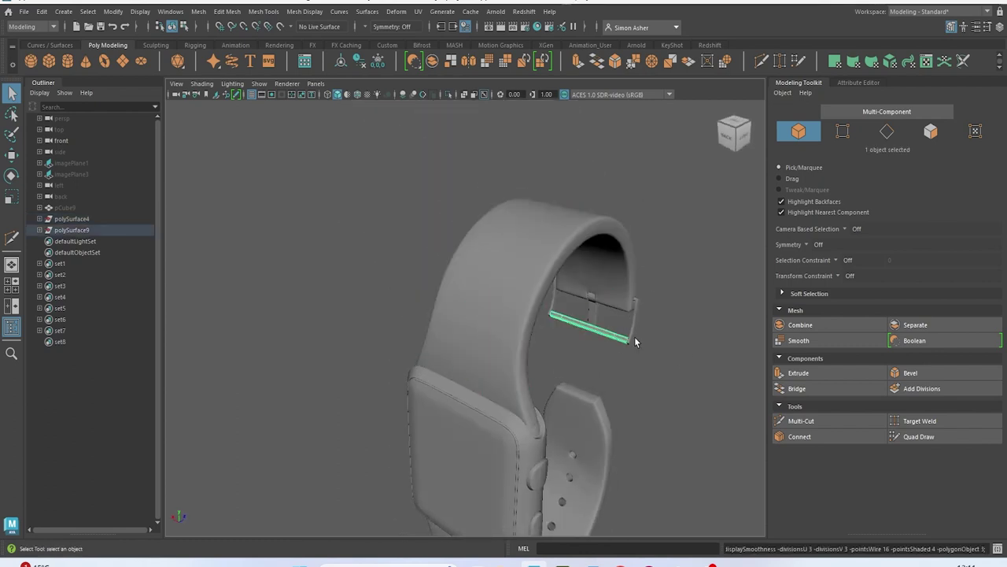
{"action": "left_click", "coordinate": [636, 318]}
{"action": "left_click", "coordinate": [591, 309]}
{"action": "left_click", "coordinate": [554, 305]}
{"action": "left_click", "coordinate": [635, 377]}
Freeze the transformations and delete the construction history of all watch parts, and save the scene
{"action": "scroll", "coordinate": [634, 373], "scroll_direction": "down", "scroll_amount": 5}
{"action": "middle_click_drag", "start_coordinate": [634, 373], "coordinate": [587, 281], "text": "alt"}
{"action": "mouse_move", "coordinate": [587, 281]}
{"action": "left_mouse_down", "text": "alt"}
{"action": "mouse_move", "coordinate": [638, 279]}
{"action": "mouse_move", "coordinate": [522, 270]}
{"action": "mouse_move", "coordinate": [583, 269]}
{"action": "left_mouse_up", "text": "alt"}
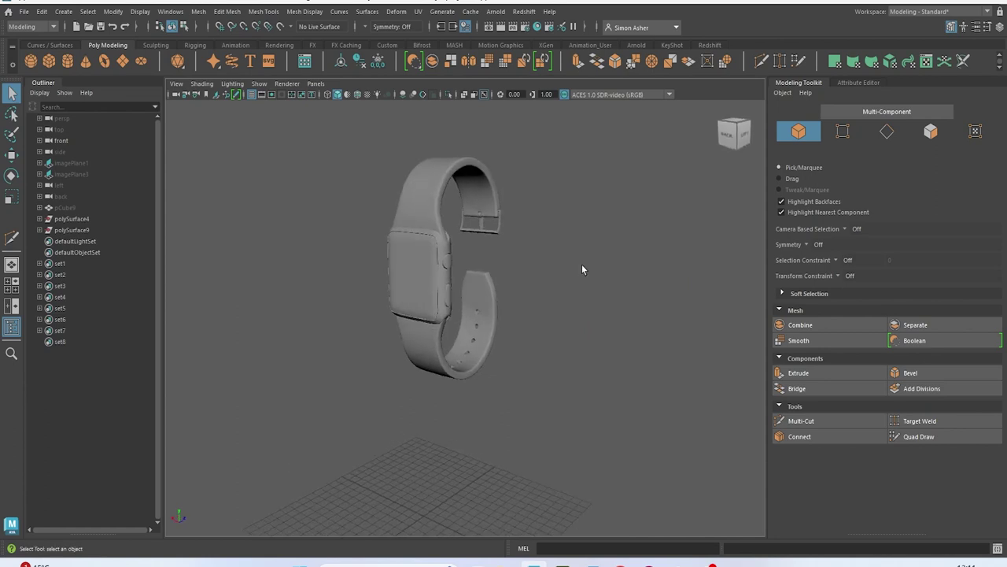
{"action": "left_click", "coordinate": [349, 175]}
{"action": "left_click_drag", "start_coordinate": [292, 108], "coordinate": [519, 268]}
{"action": "left_click", "coordinate": [379, 63]}
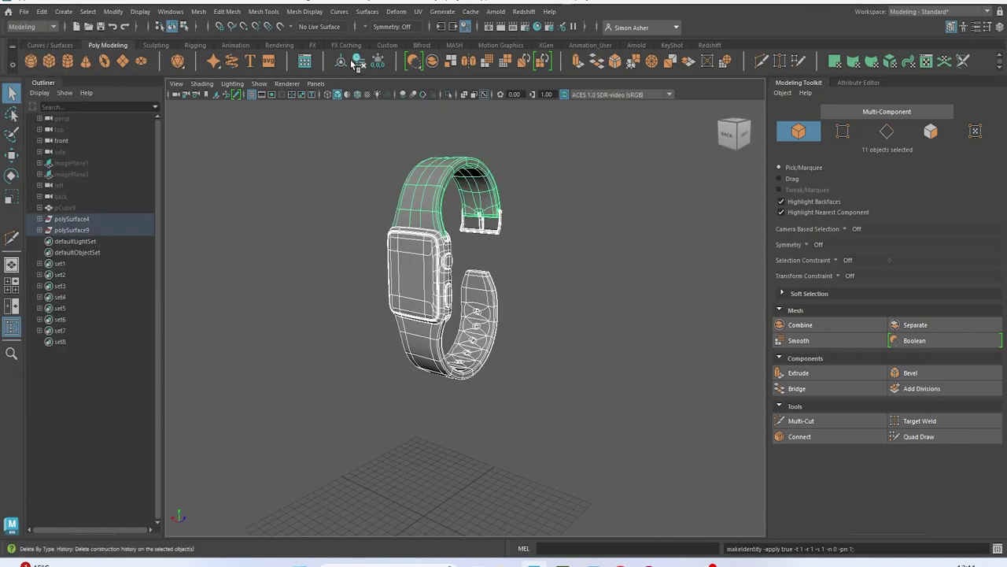
{"action": "left_click", "coordinate": [326, 207]}
{"action": "mouse_move", "coordinate": [326, 207]}
{"action": "left_mouse_down", "text": "alt"}
{"action": "mouse_move", "coordinate": [422, 207]}
{"action": "mouse_move", "coordinate": [314, 214]}
{"action": "left_mouse_up", "text": "alt"}
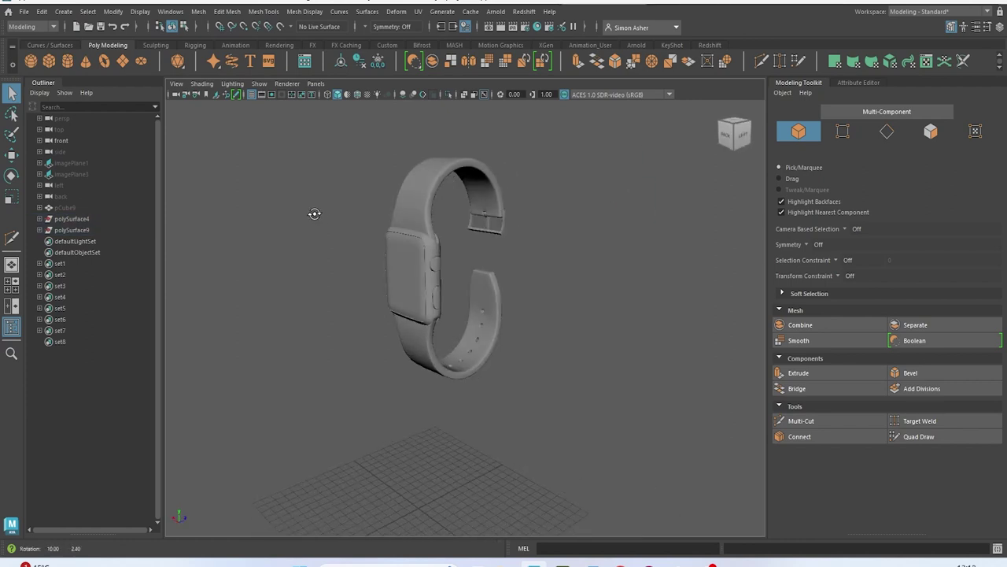
{"action": "left_click", "coordinate": [25, 11]}
{"action": "left_click", "coordinate": [63, 60]}
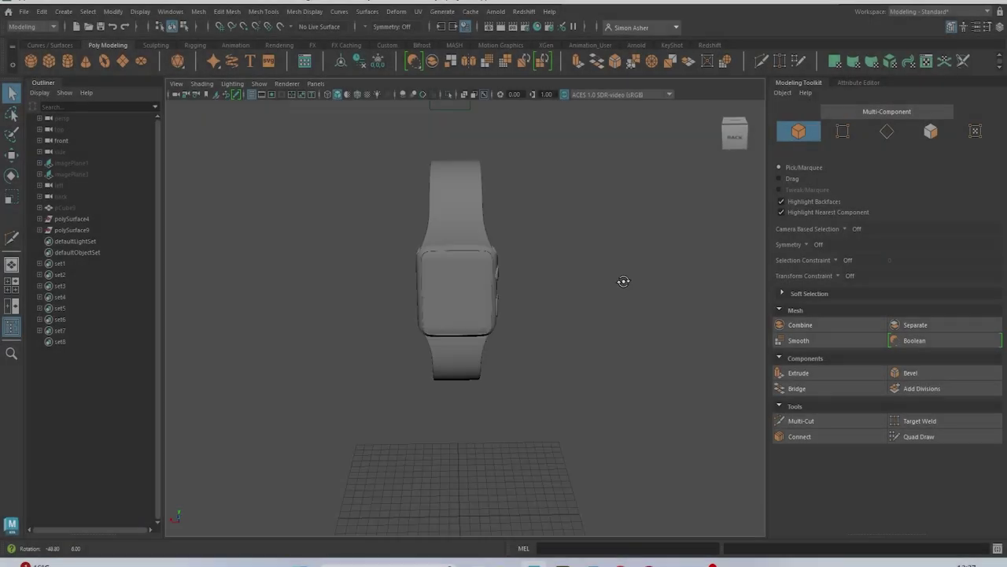
Select the whole watch, freeze its transformations again and delete its existing UVs
{"action": "left_click_drag", "start_coordinate": [619, 281], "coordinate": [559, 248], "text": "alt"}
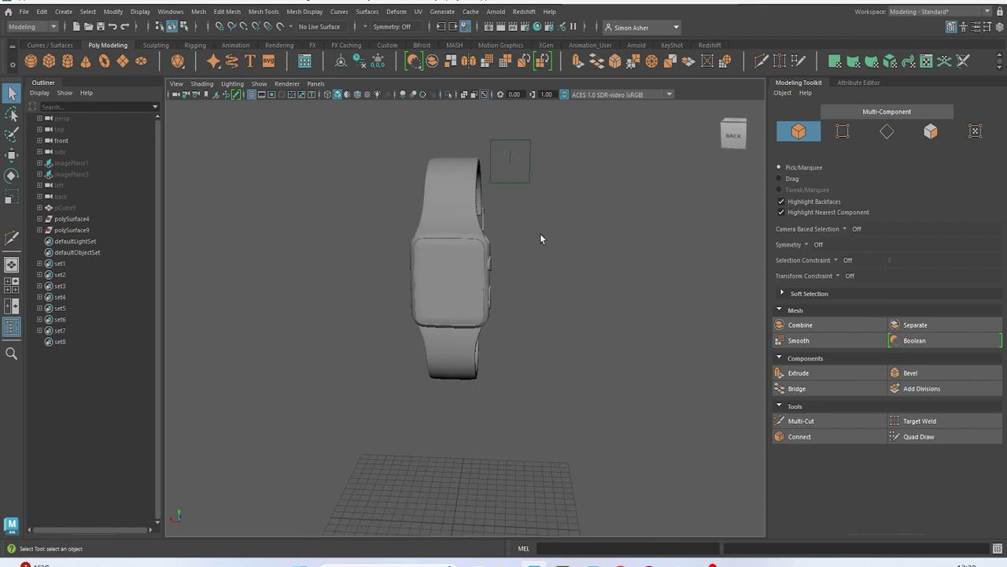
{"action": "left_click_drag", "start_coordinate": [350, 138], "coordinate": [499, 417]}
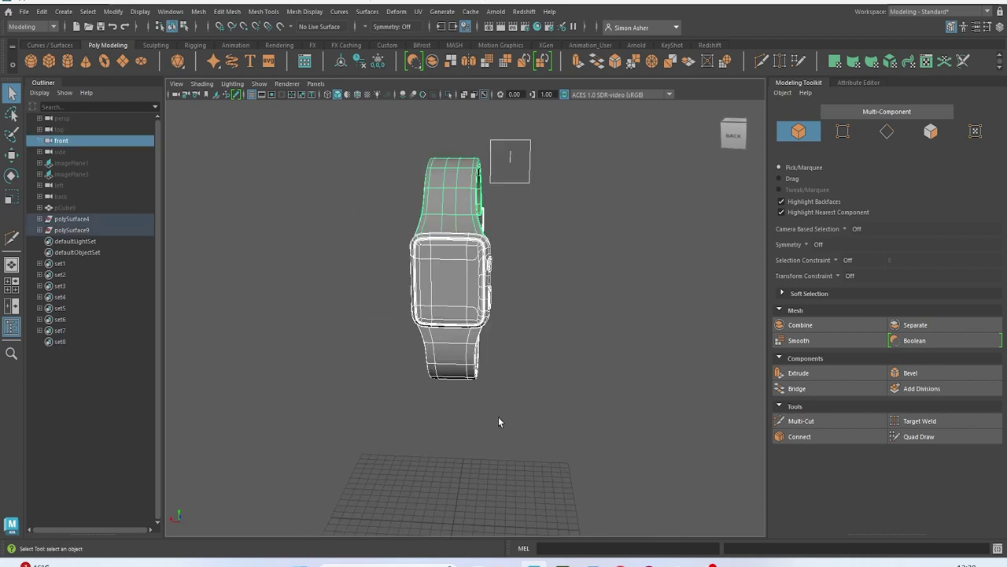
{"action": "left_click", "coordinate": [378, 62]}
{"action": "left_click", "coordinate": [418, 12]}
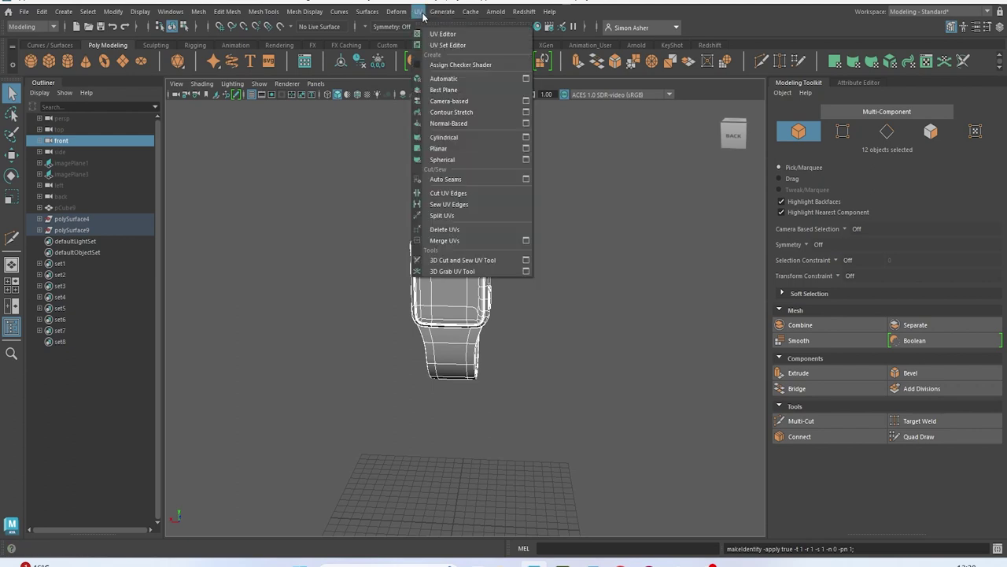
{"action": "left_click", "coordinate": [472, 229]}
{"action": "left_click", "coordinate": [574, 236]}
{"action": "left_click_drag", "start_coordinate": [574, 236], "coordinate": [459, 189], "text": "alt"}
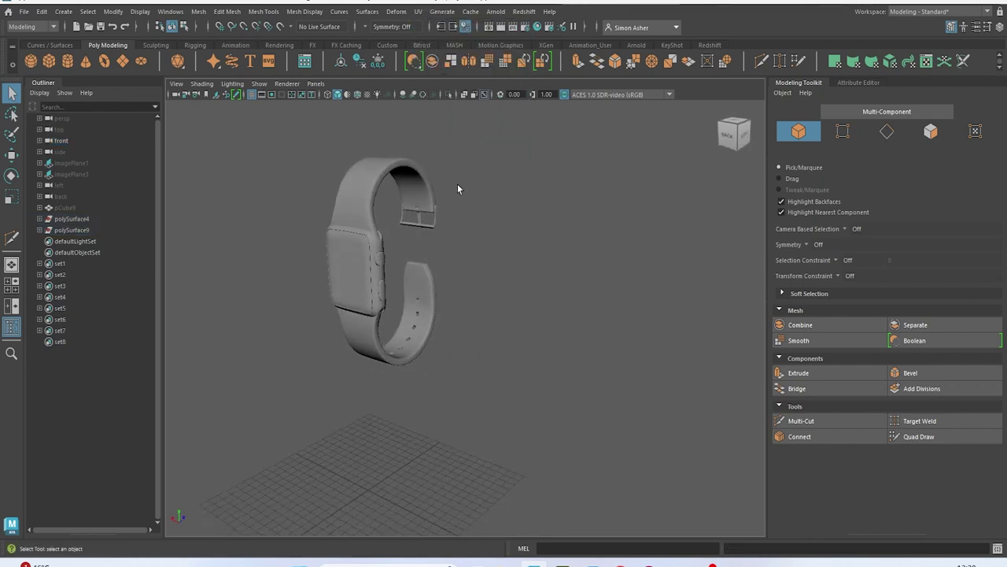
Open the UV Editor and shrink its window so it sits beside the watch in the viewport
{"action": "left_click", "coordinate": [418, 12]}
{"action": "left_click", "coordinate": [434, 35]}
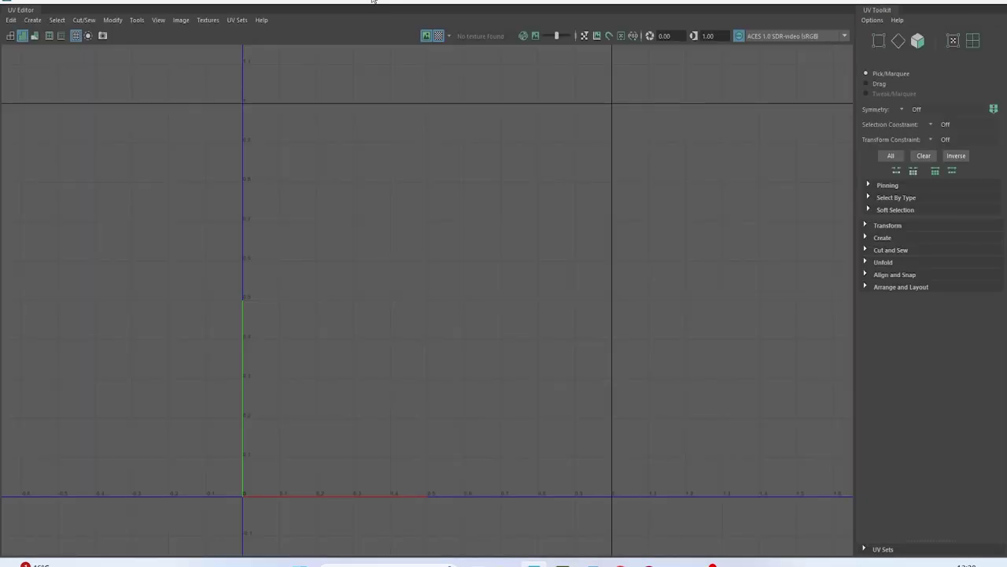
{"action": "left_click_drag", "start_coordinate": [373, 1], "coordinate": [391, 17]}
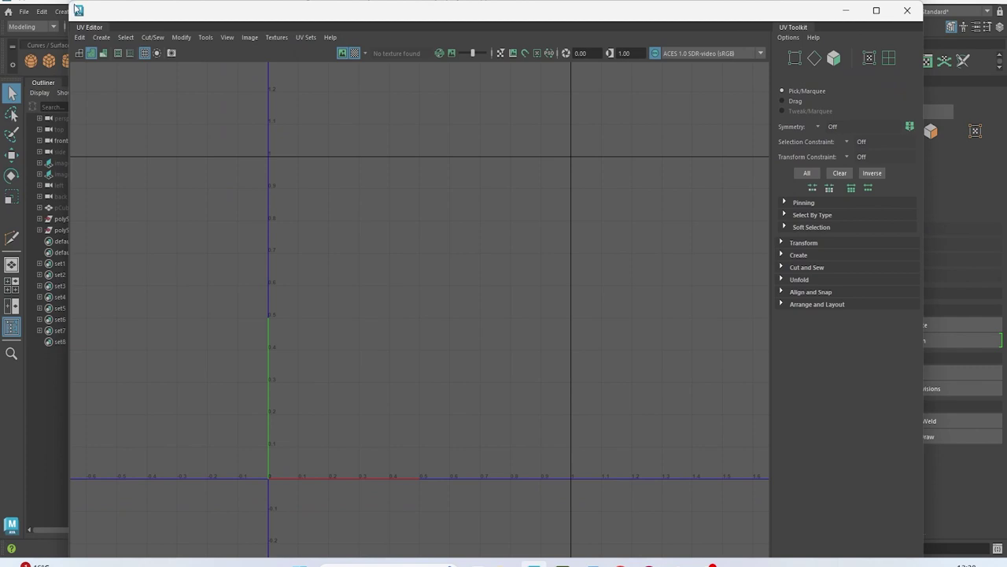
{"action": "left_click_drag", "start_coordinate": [71, 8], "coordinate": [478, 154]}
{"action": "middle_click_drag", "start_coordinate": [334, 188], "coordinate": [325, 197], "text": "alt"}
{"action": "left_click_drag", "start_coordinate": [621, 159], "coordinate": [687, 45]}
Select the buckle's side piece and turn off the checkered background in the UV Editor
{"action": "middle_click_drag", "start_coordinate": [305, 236], "coordinate": [391, 214], "text": "alt"}
{"action": "scroll", "coordinate": [401, 209], "scroll_direction": "up", "scroll_amount": 2}
{"action": "left_click_drag", "start_coordinate": [405, 210], "coordinate": [382, 204], "text": "alt"}
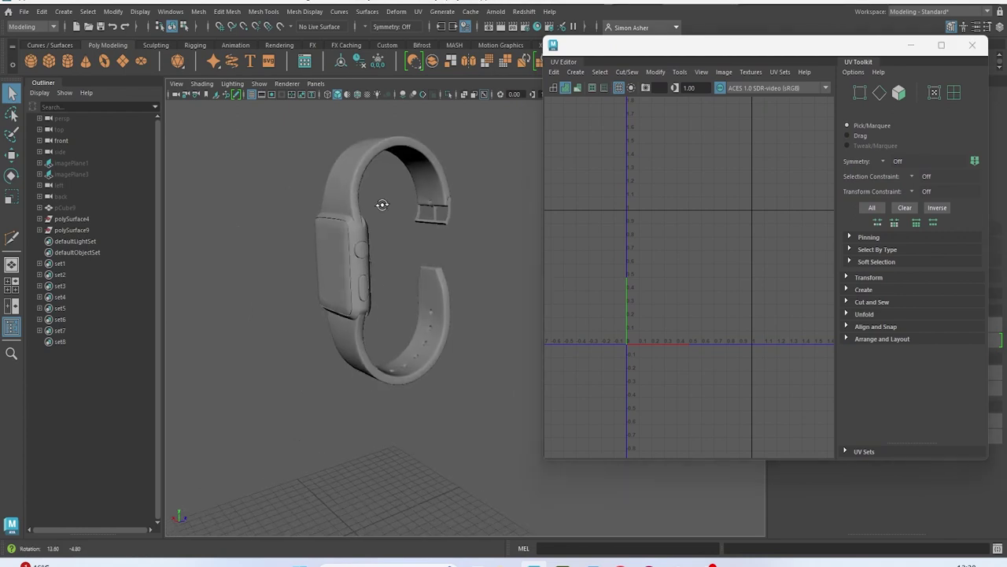
{"action": "middle_click_drag", "start_coordinate": [383, 205], "coordinate": [433, 235], "text": "alt"}
{"action": "scroll", "coordinate": [452, 244], "scroll_direction": "up", "scroll_amount": 3}
{"action": "left_click_drag", "start_coordinate": [432, 235], "coordinate": [417, 297], "text": "alt"}
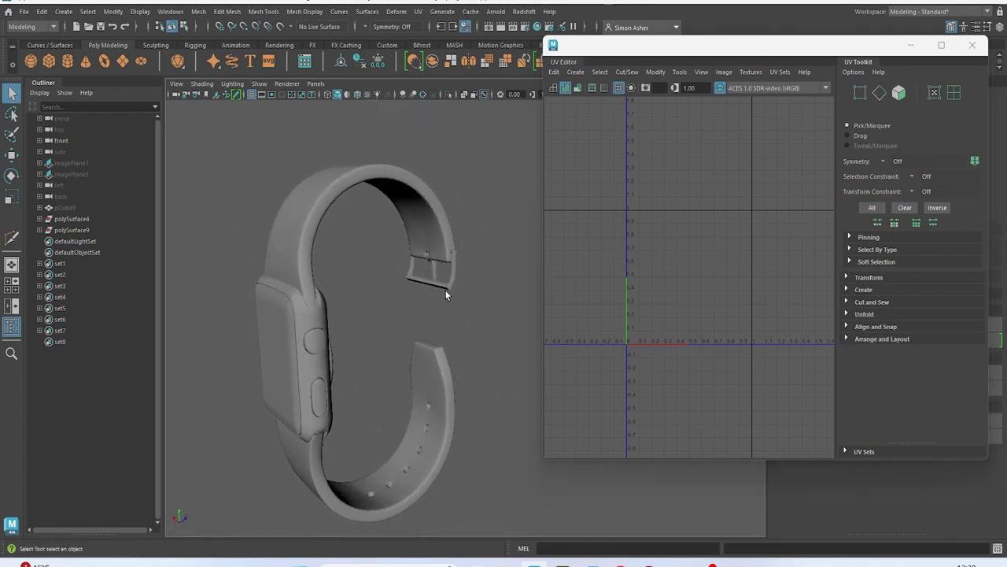
{"action": "left_click", "coordinate": [443, 287]}
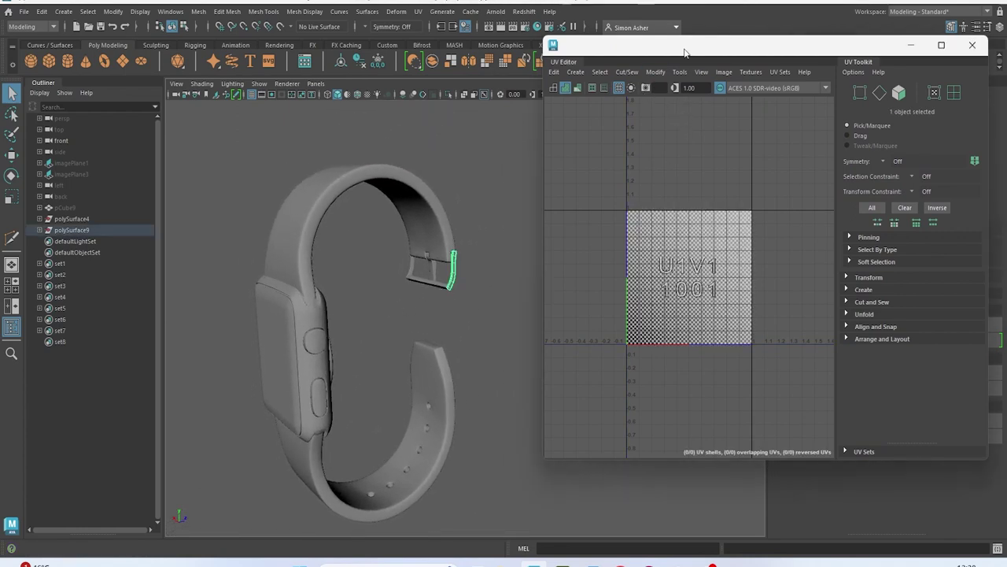
{"action": "double_click", "coordinate": [684, 49]}
{"action": "left_click", "coordinate": [437, 35]}
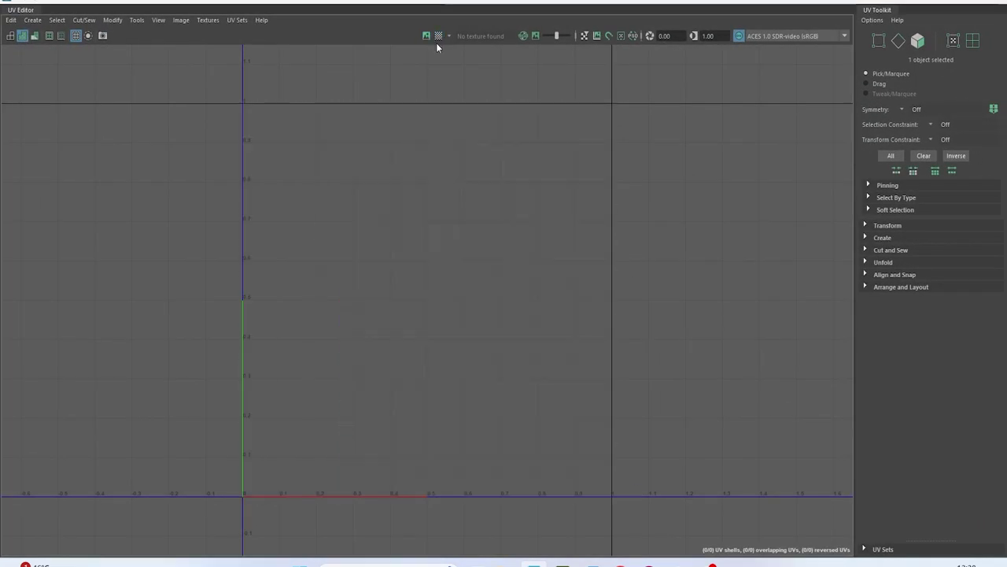
{"action": "double_click", "coordinate": [874, 3]}
Isolate the buckle's side piece, create a flat UV projection for it and frame it in the viewport
{"action": "left_click", "coordinate": [413, 300]}
{"action": "left_click", "coordinate": [452, 270]}
{"action": "key", "text": "ctrl+1"}
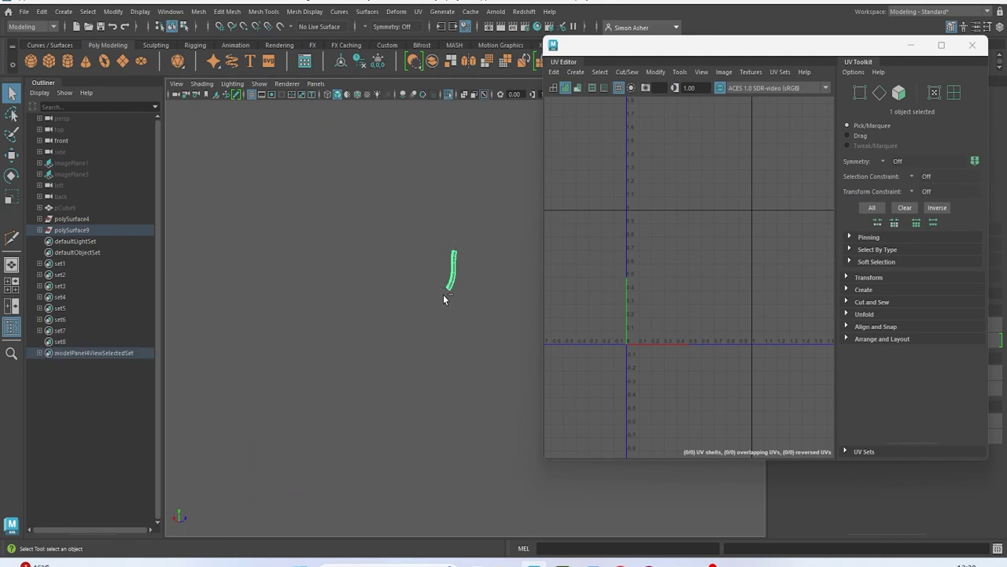
{"action": "left_click", "coordinate": [575, 72]}
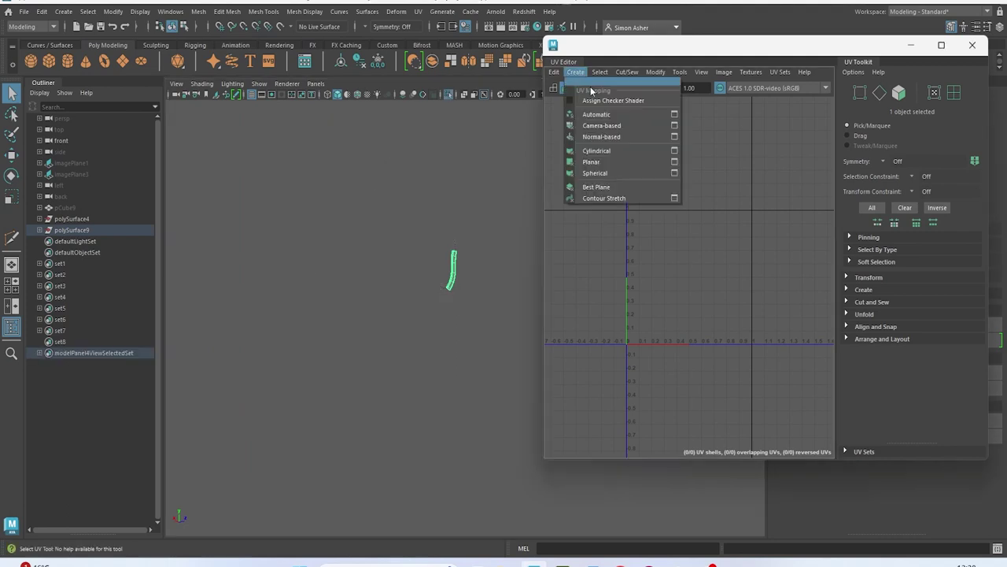
{"action": "left_click", "coordinate": [603, 134]}
{"action": "key", "text": "f"}
{"action": "middle_click_drag", "start_coordinate": [413, 265], "coordinate": [405, 340], "text": "alt"}
{"action": "scroll", "coordinate": [404, 340], "scroll_direction": "up", "scroll_amount": 4}
{"action": "left_click_drag", "start_coordinate": [397, 317], "coordinate": [438, 294], "text": "alt"}
{"action": "middle_click_drag", "start_coordinate": [397, 324], "coordinate": [473, 315], "text": "alt"}
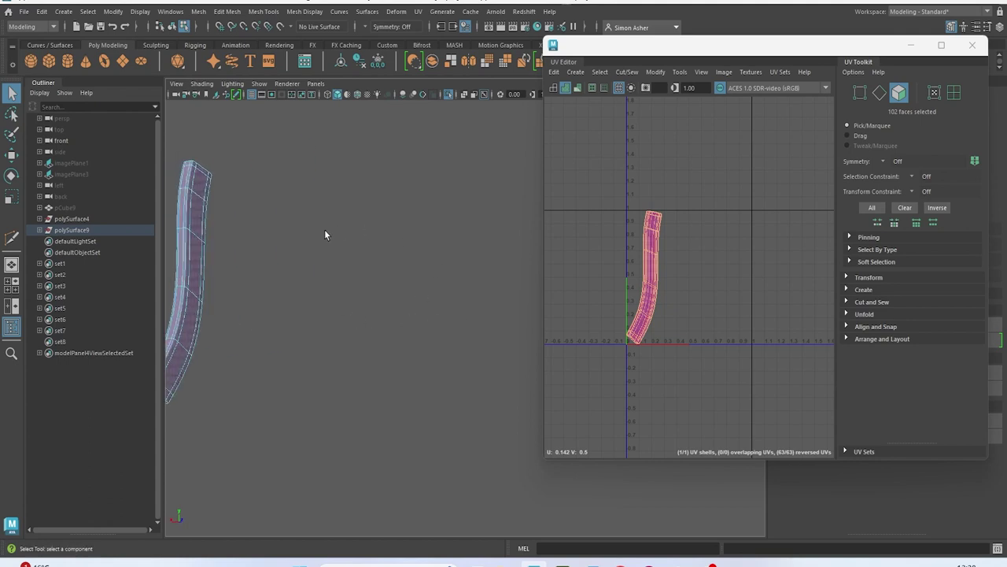
{"action": "middle_click_drag", "start_coordinate": [342, 231], "coordinate": [467, 202], "text": "alt"}
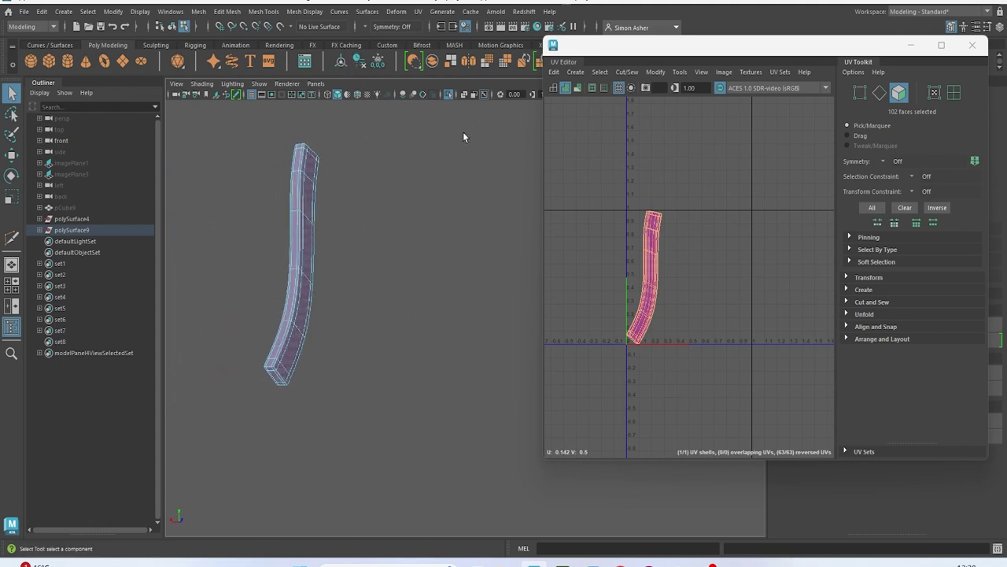
Cut the UVs along the edge loops that separate one long face of the buckle's side piece from the rest
{"action": "scroll", "coordinate": [479, 276], "scroll_direction": "up", "scroll_amount": 2}
{"action": "right_click", "coordinate": [382, 234]}
{"action": "right_click_drag", "start_coordinate": [382, 235], "coordinate": [381, 204]}
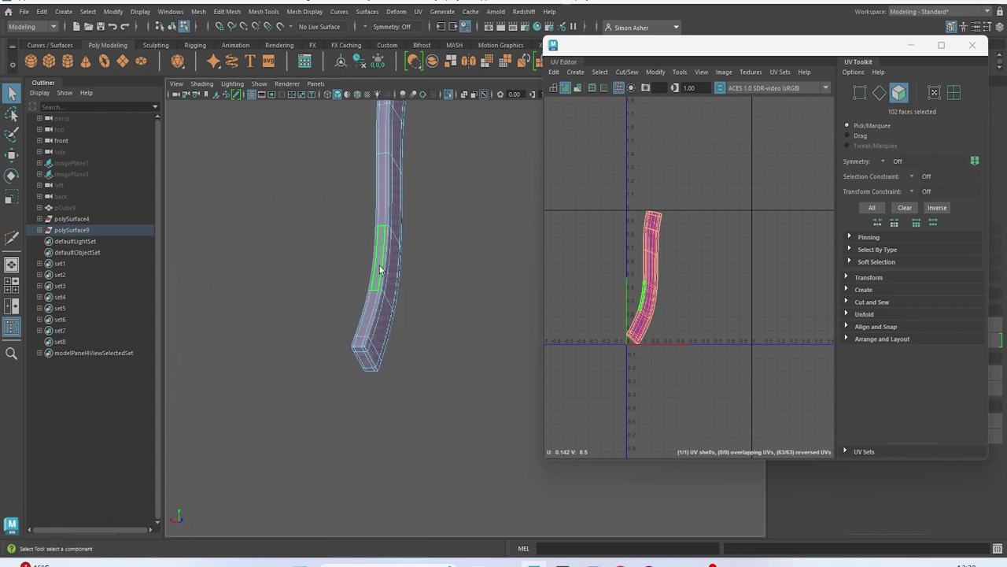
{"action": "scroll", "coordinate": [366, 314], "scroll_direction": "up", "scroll_amount": 4}
{"action": "middle_click_drag", "start_coordinate": [367, 315], "coordinate": [458, 235], "text": "alt"}
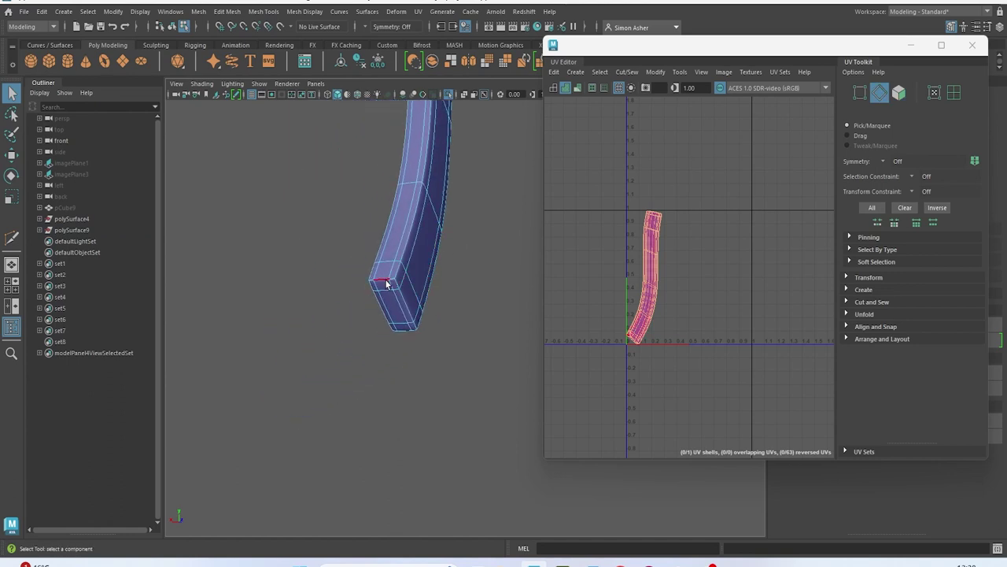
{"action": "left_click_drag", "start_coordinate": [386, 284], "coordinate": [400, 322]}
{"action": "double_click", "coordinate": [399, 326], "text": "shift"}
{"action": "double_click", "coordinate": [409, 240], "text": "shift"}
{"action": "double_click", "coordinate": [406, 301], "text": "shift"}
{"action": "left_click_drag", "start_coordinate": [432, 257], "coordinate": [347, 219], "text": "alt"}
{"action": "left_click_drag", "start_coordinate": [438, 269], "coordinate": [370, 394], "text": "alt"}
{"action": "double_click", "coordinate": [366, 413], "text": "shift"}
{"action": "left_click_drag", "start_coordinate": [464, 309], "coordinate": [439, 324], "text": "alt"}
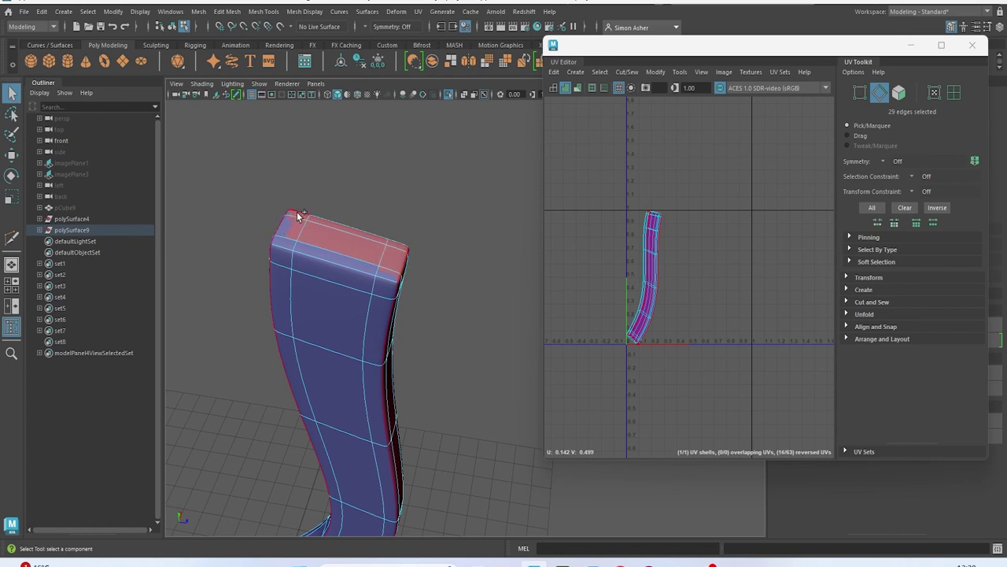
{"action": "right_click", "coordinate": [703, 177], "text": "shift"}
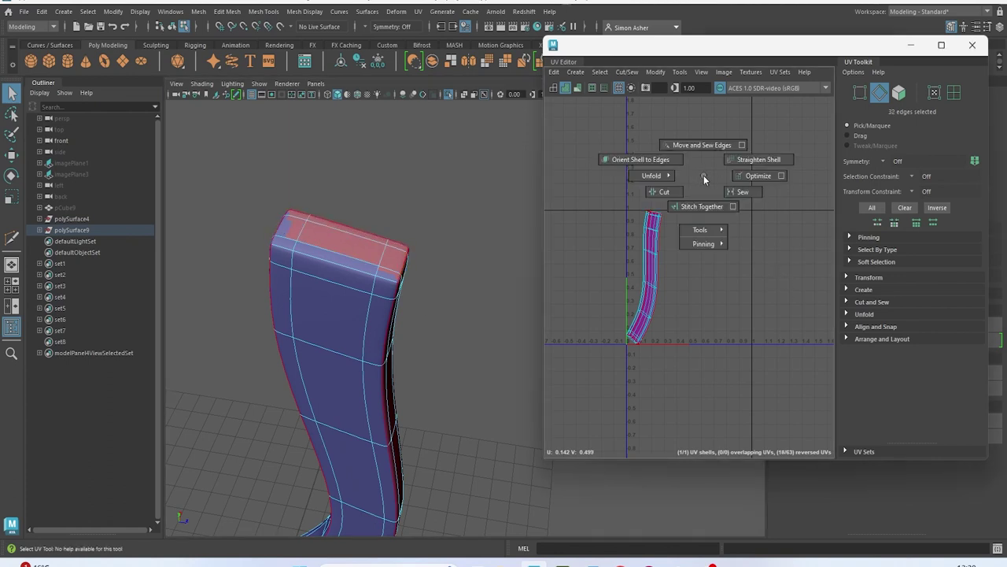
{"action": "left_click", "coordinate": [674, 191]}
Unfold the larger UV shell of the side piece and move it clear of the narrow strip shell
{"action": "right_click_drag", "start_coordinate": [673, 185], "coordinate": [607, 187]}
{"action": "left_click", "coordinate": [657, 228]}
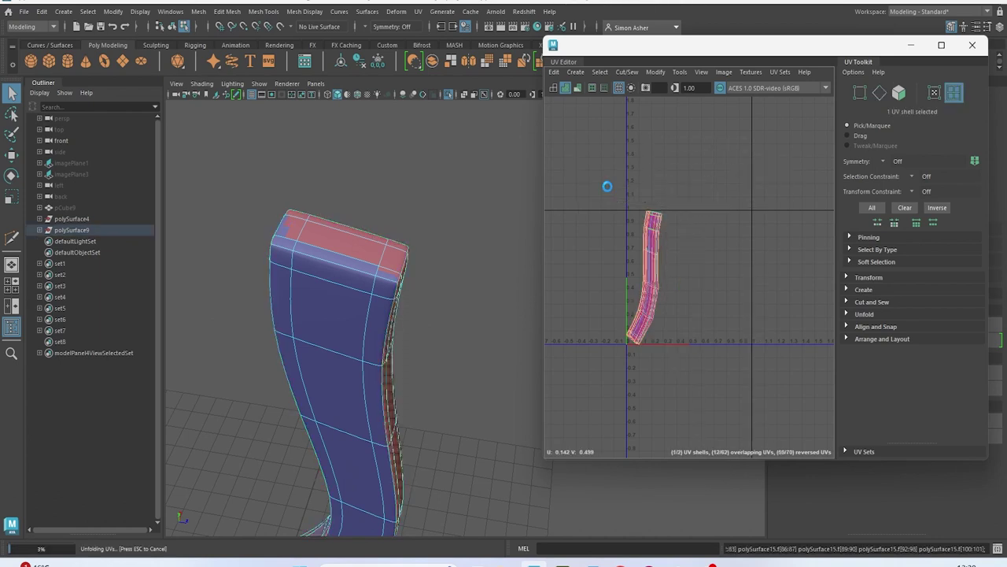
{"action": "left_click", "coordinate": [619, 259]}
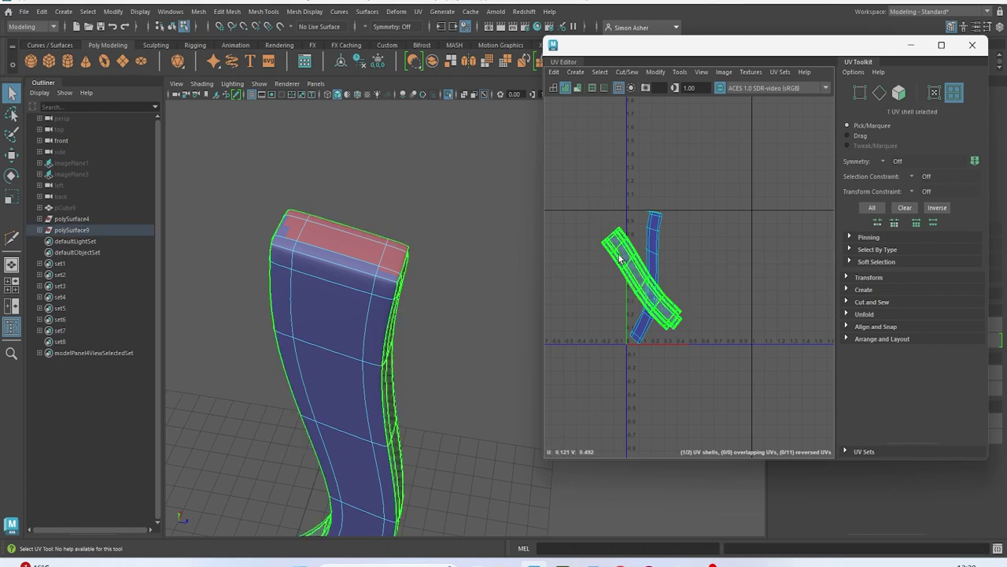
{"action": "key", "text": "w"}
{"action": "left_click_drag", "start_coordinate": [621, 267], "coordinate": [692, 224]}
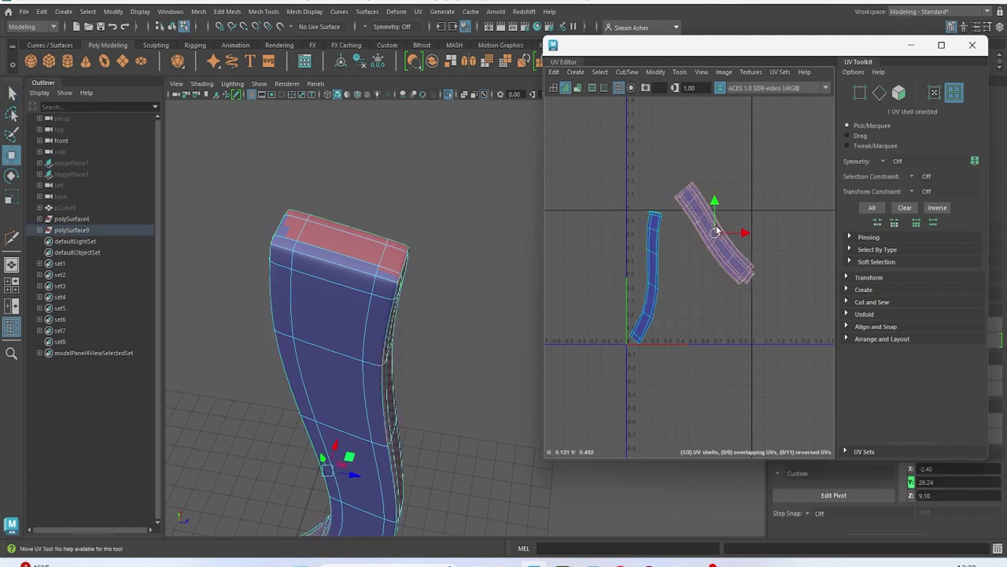
{"action": "left_click", "coordinate": [688, 299]}
Try to move and sew the side piece's two UV shells together along their shared short end edge
{"action": "scroll", "coordinate": [686, 251], "scroll_direction": "up", "scroll_amount": 3}
{"action": "right_click_drag", "start_coordinate": [648, 158], "coordinate": [650, 130]}
{"action": "left_click", "coordinate": [671, 152]}
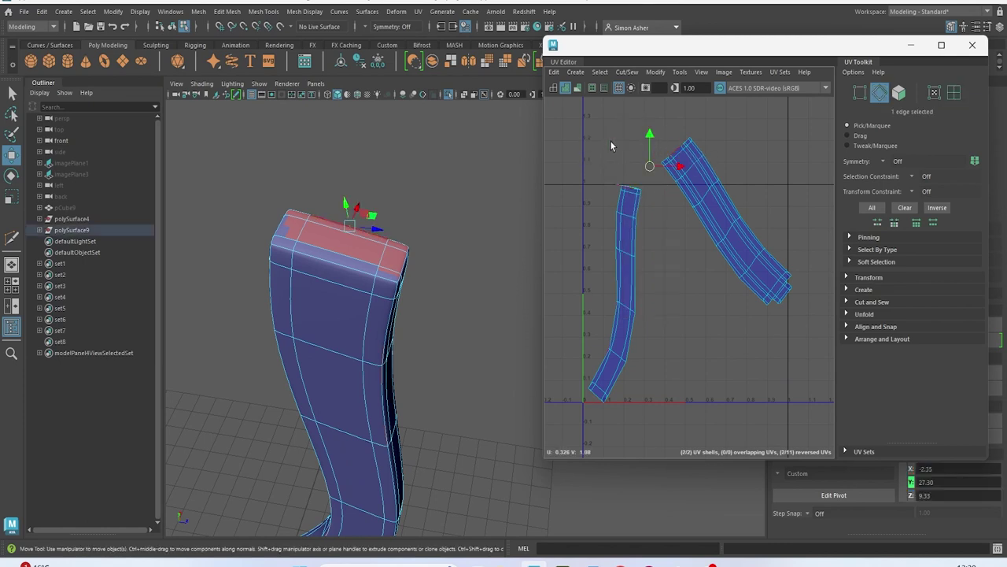
{"action": "right_click_drag", "start_coordinate": [601, 145], "coordinate": [596, 168], "text": "shift"}
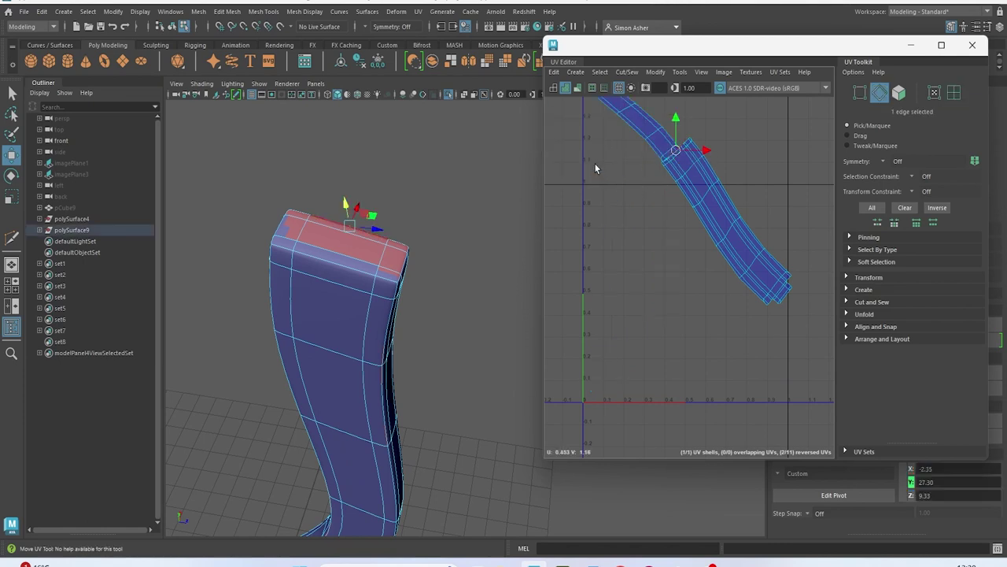
{"action": "left_click", "coordinate": [592, 155]}
{"action": "scroll", "coordinate": [607, 207], "scroll_direction": "down", "scroll_amount": 5}
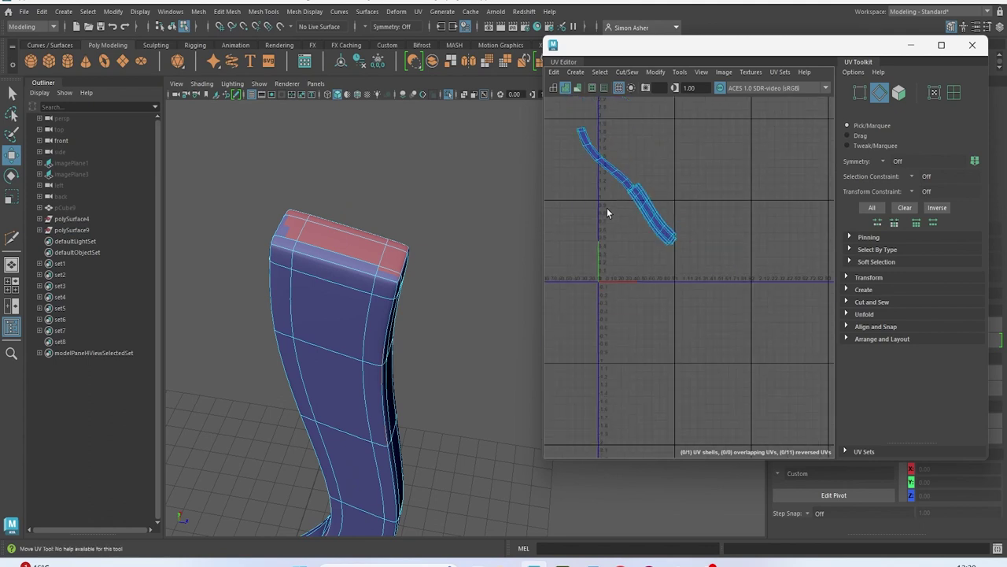
{"action": "scroll", "coordinate": [607, 208], "scroll_direction": "up", "scroll_amount": 5}
{"action": "scroll", "coordinate": [603, 261], "scroll_direction": "up", "scroll_amount": 5}
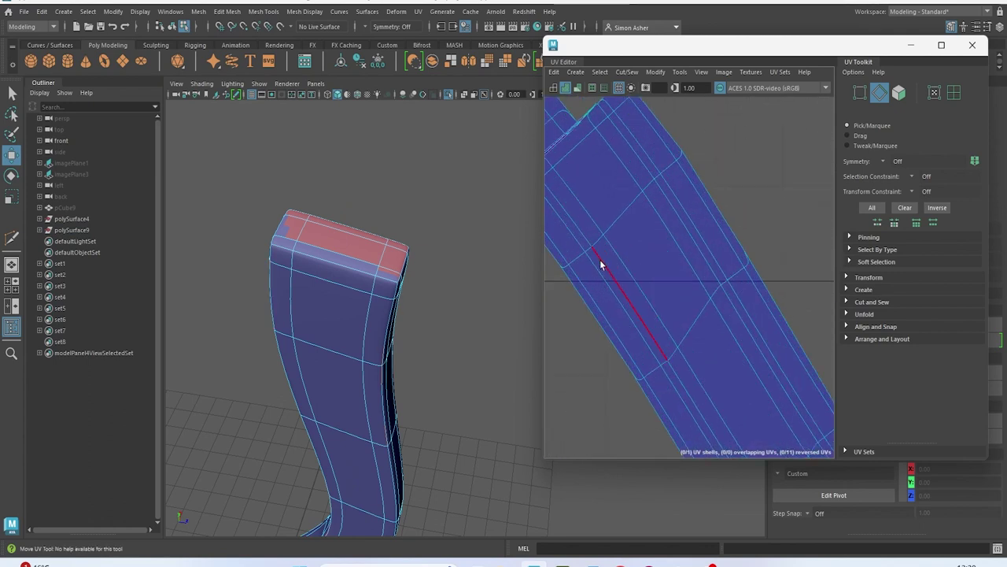
{"action": "middle_click_drag", "start_coordinate": [709, 272], "coordinate": [673, 336], "text": "alt"}
{"action": "scroll", "coordinate": [605, 289], "scroll_direction": "up", "scroll_amount": 3}
{"action": "key", "text": "ctrl+z"}
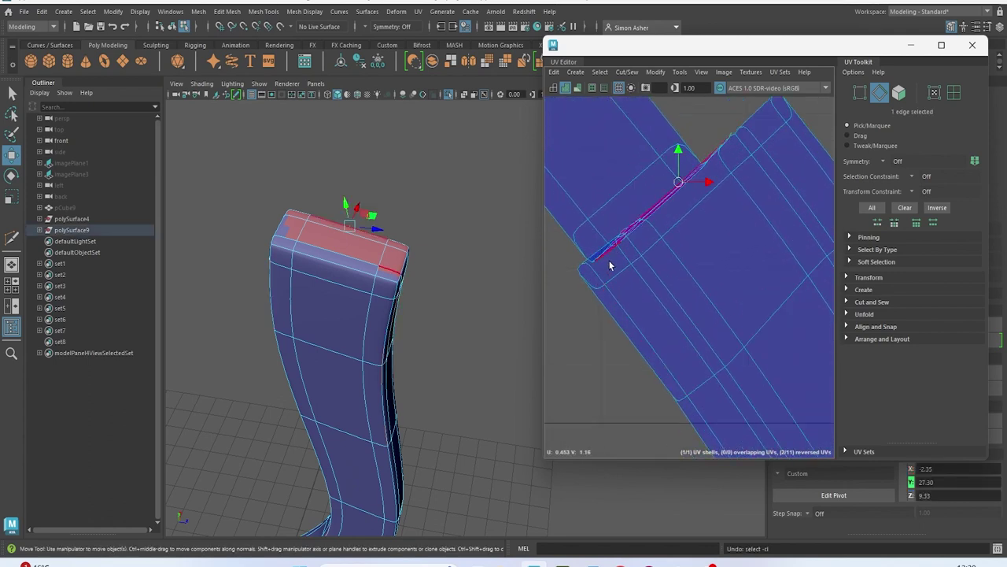
{"action": "key", "text": "ctrl+z"}
Select the narrow strip shell of the side piece and unfold it
{"action": "scroll", "coordinate": [653, 261], "scroll_direction": "down", "scroll_amount": 10}
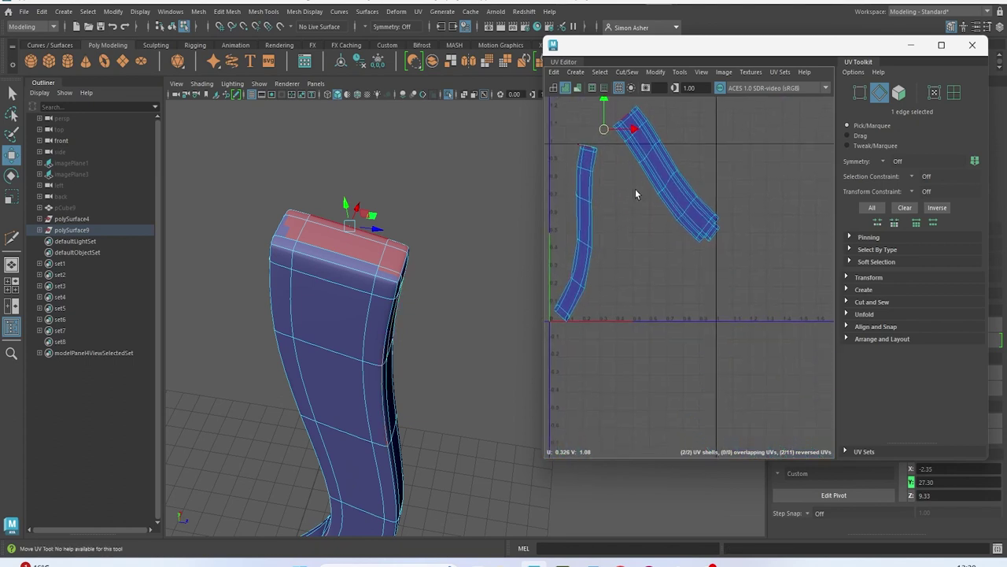
{"action": "scroll", "coordinate": [737, 255], "scroll_direction": "up", "scroll_amount": 3}
{"action": "scroll", "coordinate": [663, 259], "scroll_direction": "down", "scroll_amount": 6}
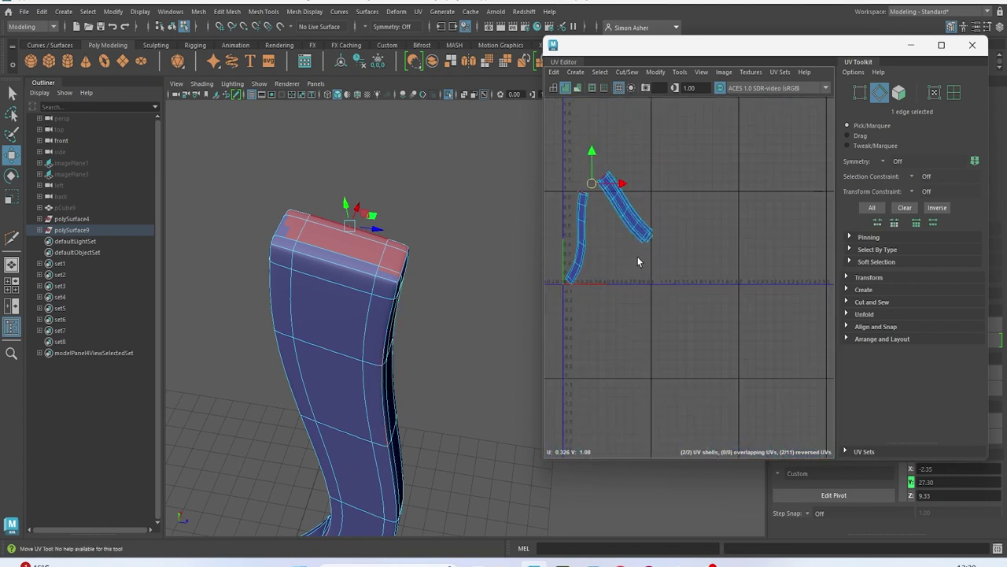
{"action": "scroll", "coordinate": [737, 166], "scroll_direction": "up", "scroll_amount": 8}
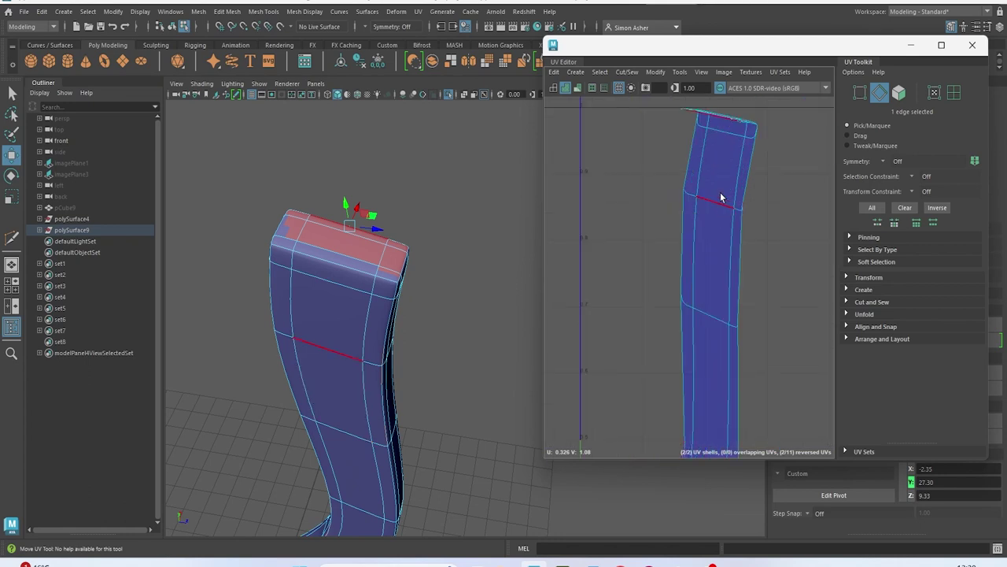
{"action": "scroll", "coordinate": [676, 285], "scroll_direction": "up", "scroll_amount": 4}
{"action": "left_click", "coordinate": [595, 172]}
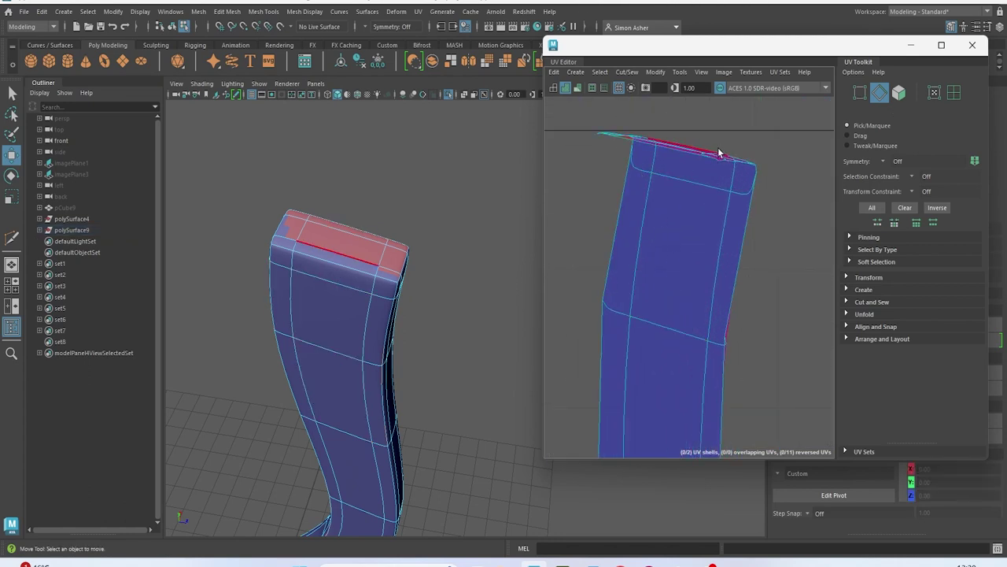
{"action": "right_click_drag", "start_coordinate": [721, 133], "coordinate": [617, 128]}
{"action": "left_click", "coordinate": [700, 199]}
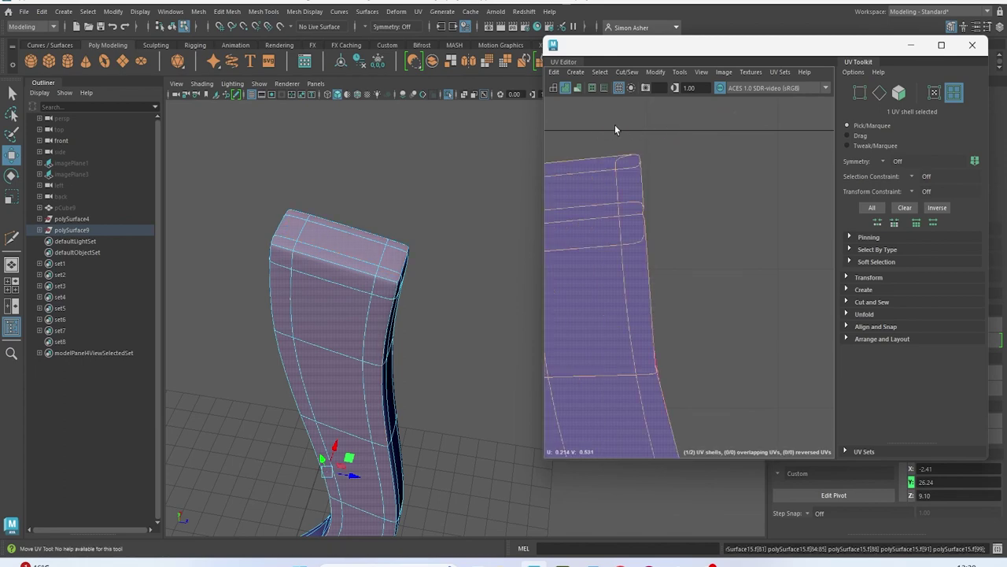
Move and sew the unfolded strip shell onto the larger shell along their shared short end edge
{"action": "scroll", "coordinate": [638, 296], "scroll_direction": "down", "scroll_amount": 4}
{"action": "scroll", "coordinate": [639, 297], "scroll_direction": "down", "scroll_amount": 2}
{"action": "left_click", "coordinate": [620, 191]}
{"action": "scroll", "coordinate": [609, 218], "scroll_direction": "up", "scroll_amount": 3}
{"action": "right_click_drag", "start_coordinate": [656, 269], "coordinate": [685, 261]}
{"action": "left_click", "coordinate": [638, 354]}
{"action": "key", "text": "w"}
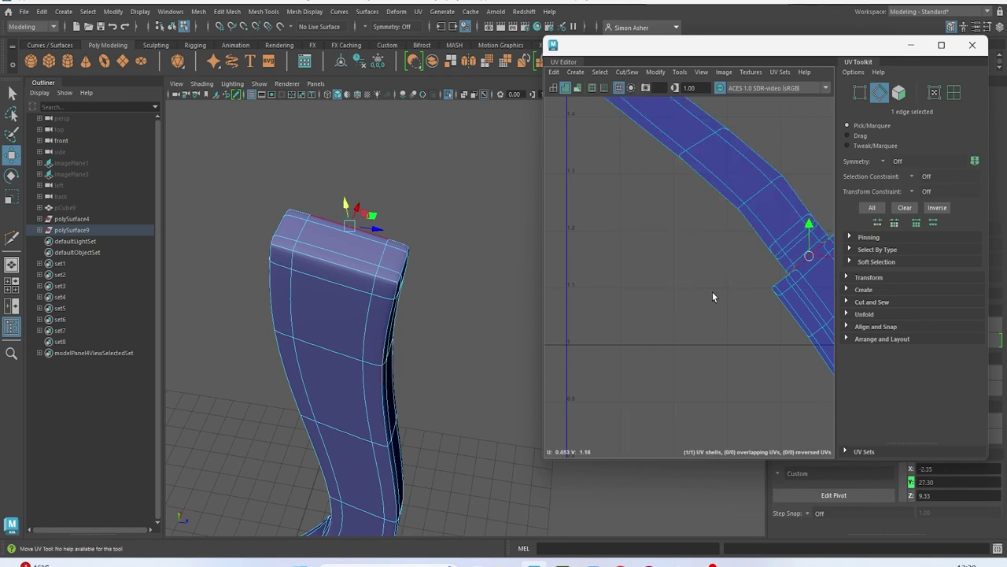
{"action": "left_click", "coordinate": [713, 291]}
{"action": "middle_click_drag", "start_coordinate": [713, 291], "coordinate": [637, 275], "text": "alt"}
{"action": "scroll", "coordinate": [749, 314], "scroll_direction": "down", "scroll_amount": 5}
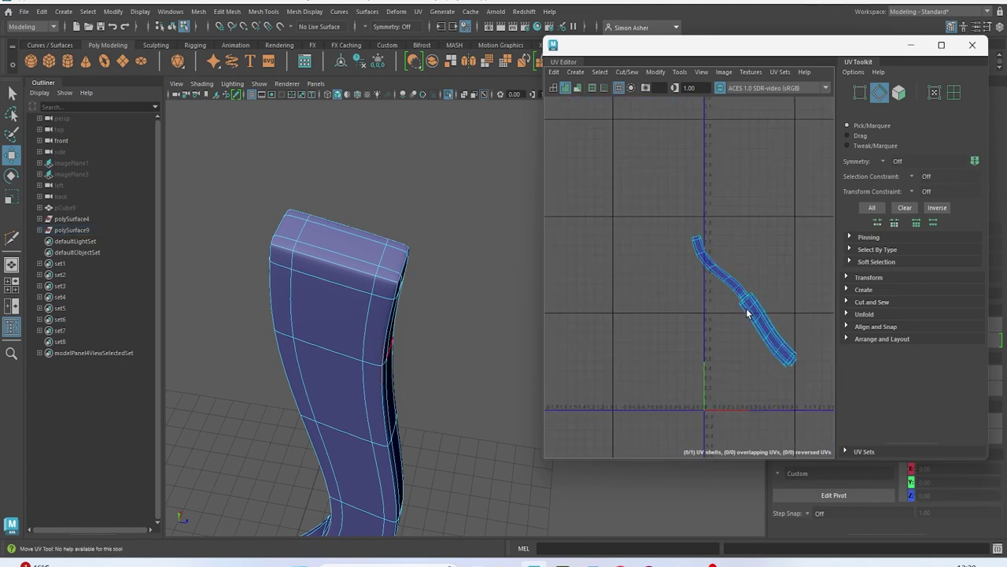
Return to object selection, show the whole watch again and delete the buckle's other side piece that has no UVs
{"action": "scroll", "coordinate": [483, 191], "scroll_direction": "down", "scroll_amount": 5}
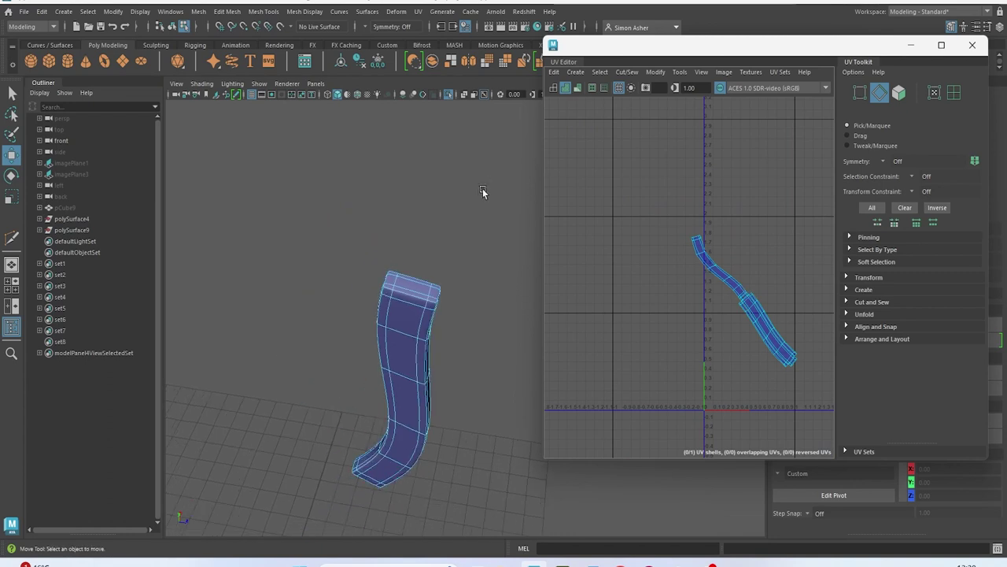
{"action": "right_click_drag", "start_coordinate": [461, 214], "coordinate": [512, 211]}
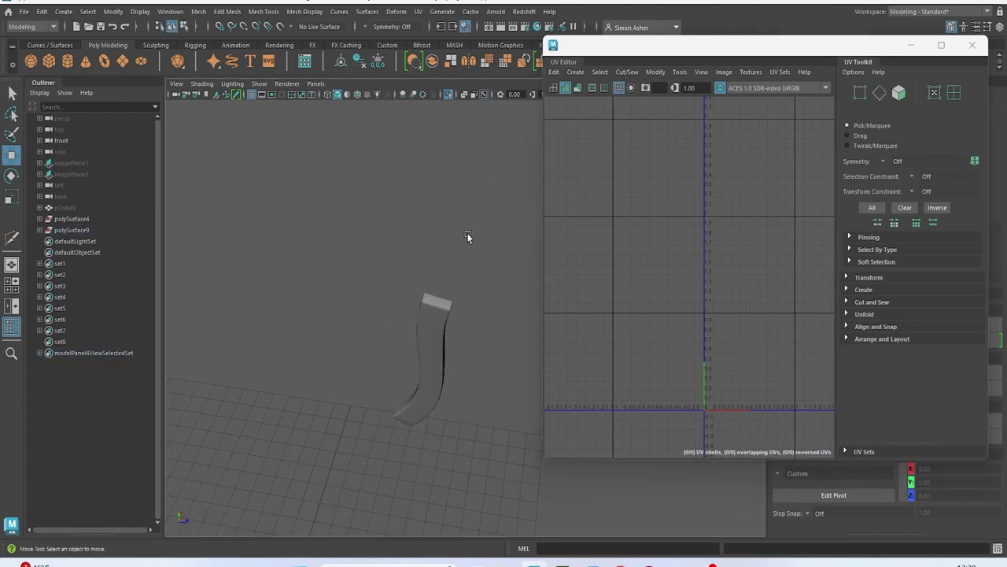
{"action": "key", "text": "ctrl+1"}
{"action": "scroll", "coordinate": [468, 246], "scroll_direction": "down", "scroll_amount": 5}
{"action": "left_click_drag", "start_coordinate": [467, 248], "coordinate": [351, 207], "text": "alt"}
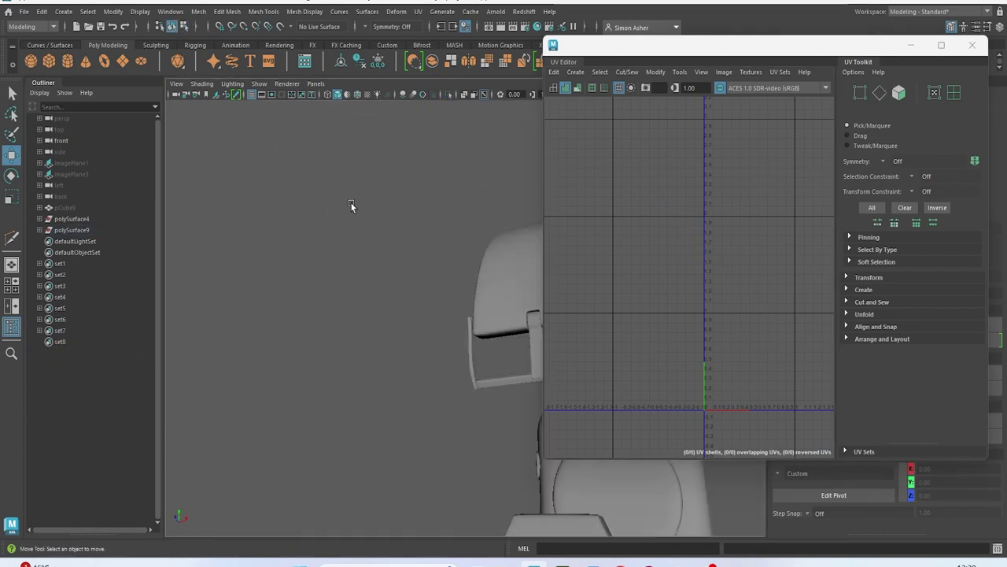
{"action": "middle_click_drag", "start_coordinate": [351, 207], "coordinate": [205, 167], "text": "alt"}
{"action": "left_click_drag", "start_coordinate": [275, 177], "coordinate": [348, 248], "text": "alt"}
{"action": "left_click", "coordinate": [256, 260]}
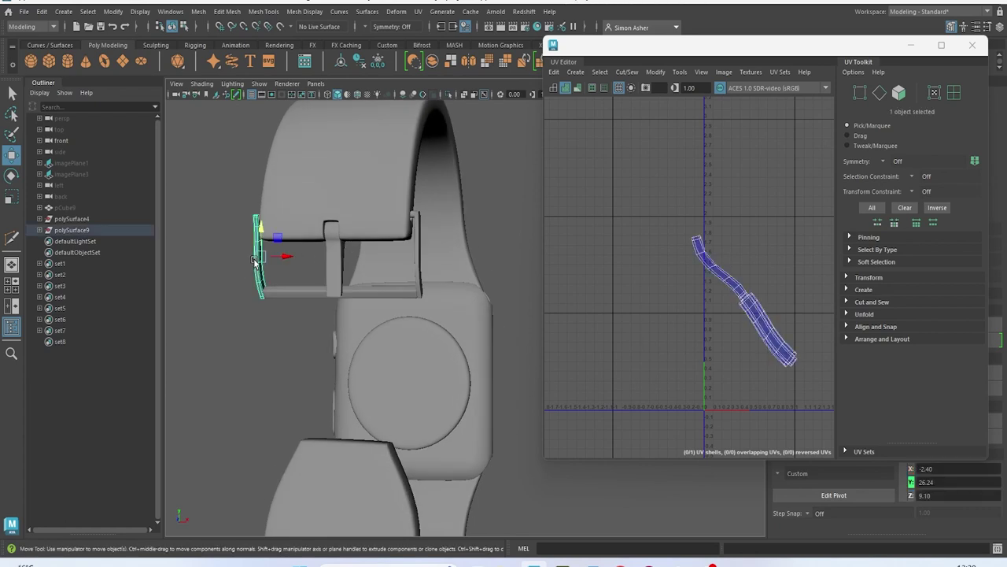
{"action": "left_click", "coordinate": [418, 251]}
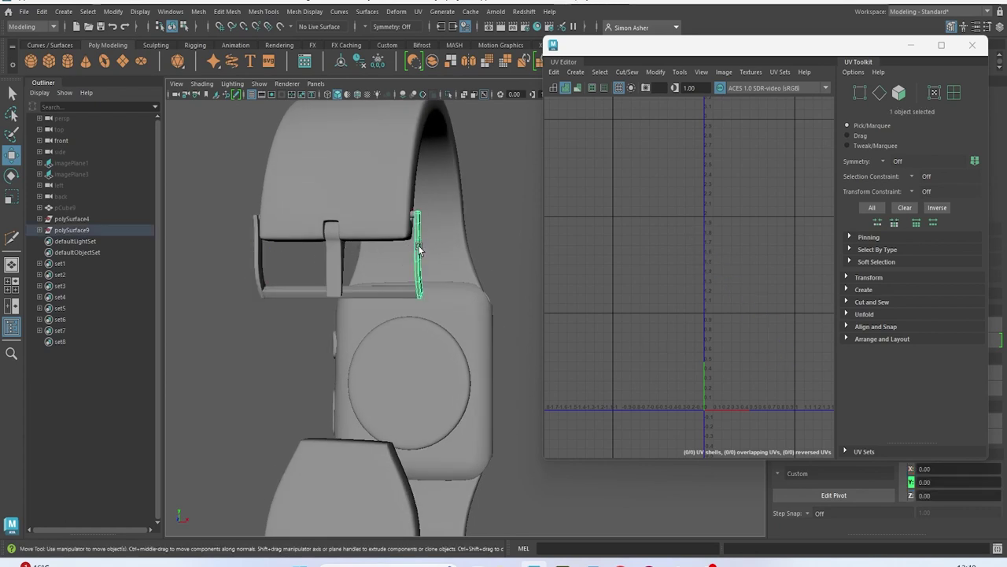
{"action": "key", "text": "Delete"}
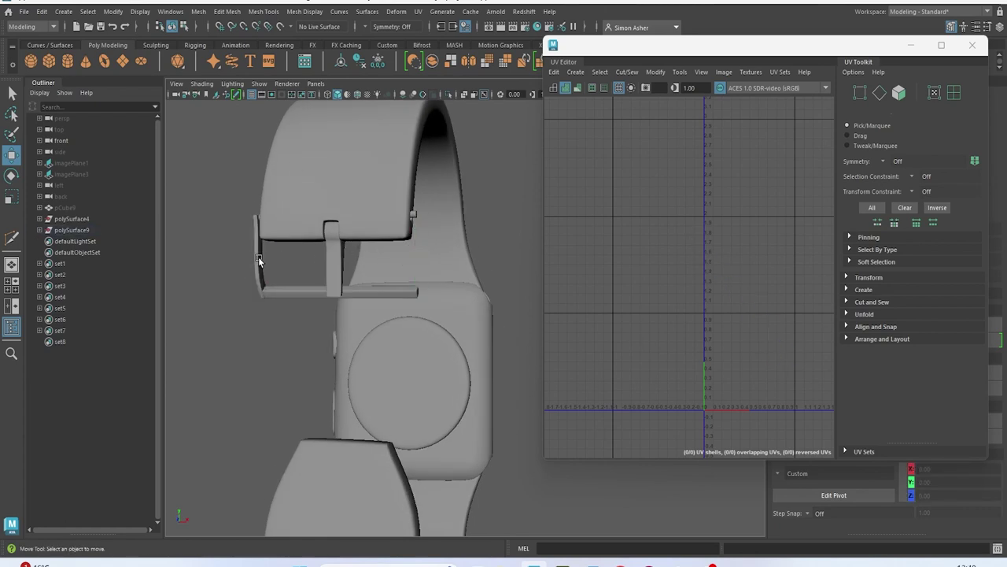
Duplicate the unwrapped side piece and move the copy across to the opposite side of the buckle
{"action": "left_click", "coordinate": [257, 260]}
{"action": "left_click_drag", "start_coordinate": [281, 268], "coordinate": [463, 269]}
{"action": "left_click", "coordinate": [483, 198]}
{"action": "left_click_drag", "start_coordinate": [482, 198], "coordinate": [453, 273], "text": "alt"}
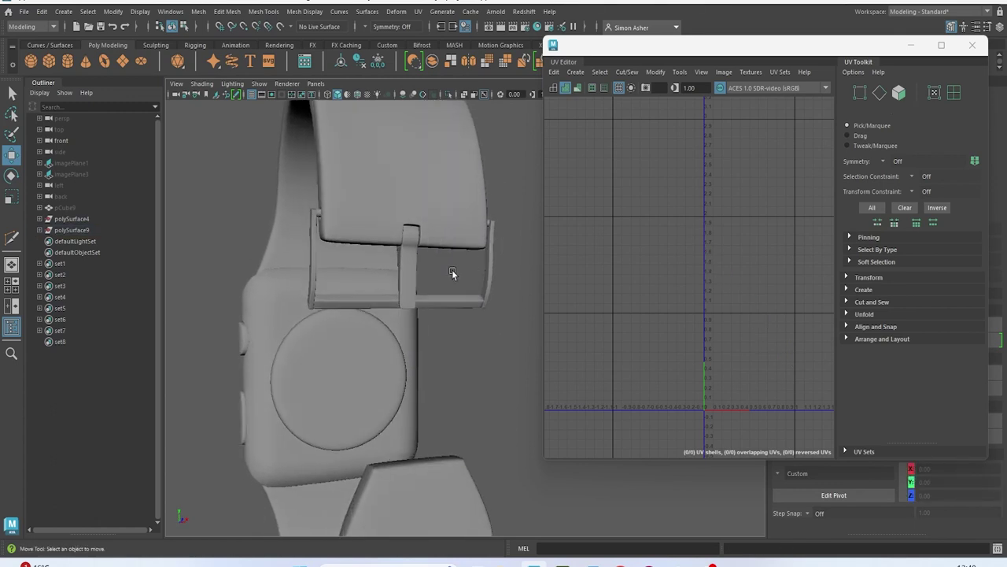
Isolate the buckle's crossbar and create a flat UV projection for it
{"action": "left_click", "coordinate": [378, 303]}
{"action": "key", "text": "ctrl+1"}
{"action": "left_click", "coordinate": [575, 72]}
{"action": "left_click", "coordinate": [606, 120]}
{"action": "left_click_drag", "start_coordinate": [332, 326], "coordinate": [345, 308], "text": "alt"}
{"action": "scroll", "coordinate": [345, 309], "scroll_direction": "up", "scroll_amount": 5}
{"action": "middle_click_drag", "start_coordinate": [347, 287], "coordinate": [349, 288], "text": "alt"}
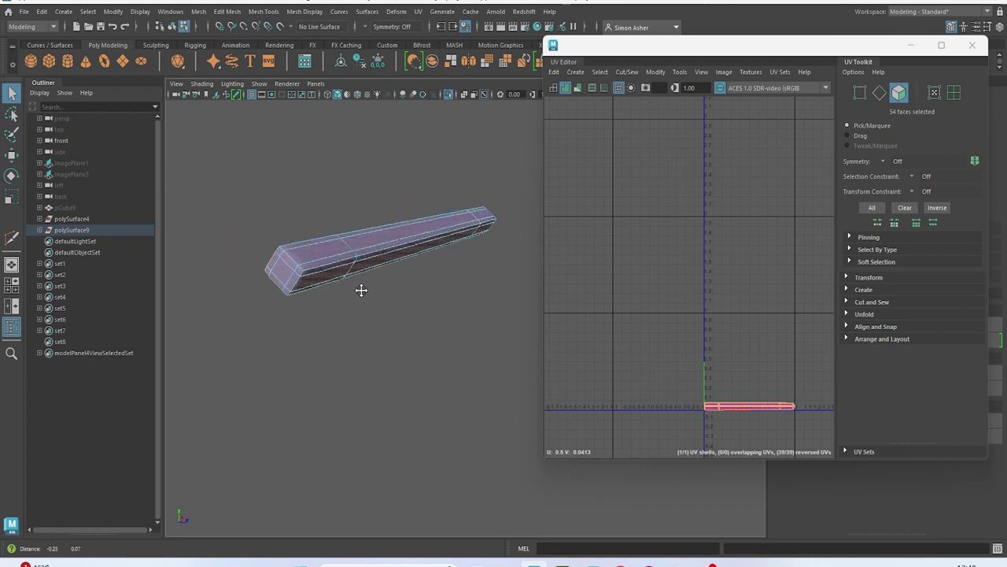
{"action": "left_click_drag", "start_coordinate": [349, 287], "coordinate": [391, 292], "text": "alt"}
Cut the crossbar's UVs along the edge loops around both end caps and along one long edge
{"action": "right_click_drag", "start_coordinate": [387, 240], "coordinate": [386, 233]}
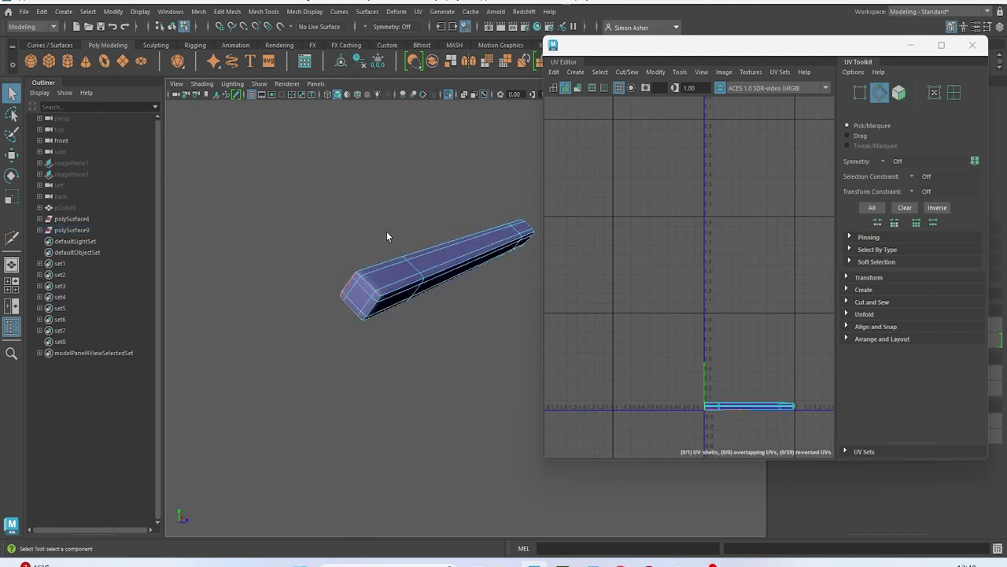
{"action": "scroll", "coordinate": [387, 233], "scroll_direction": "up", "scroll_amount": 3}
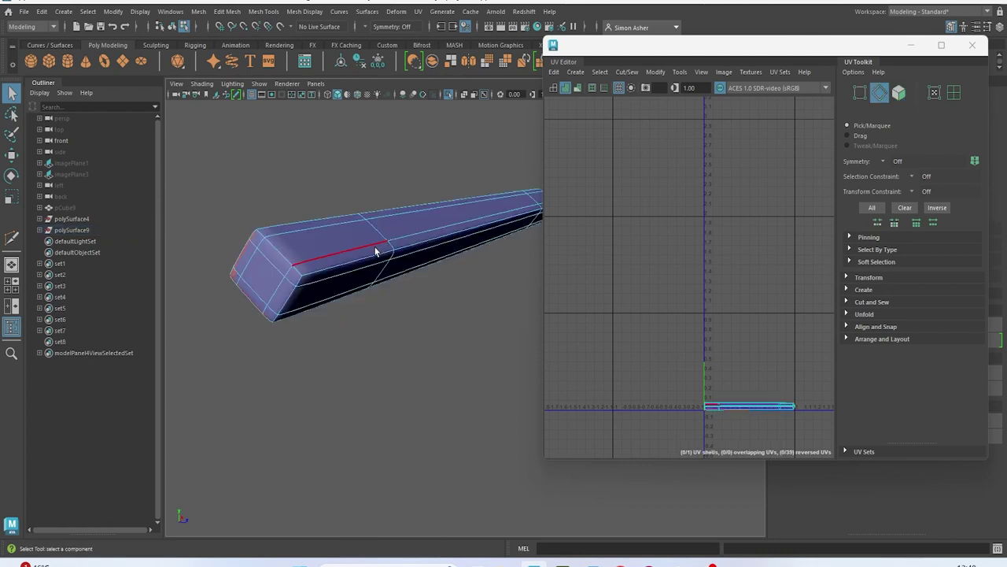
{"action": "left_click", "coordinate": [280, 251]}
{"action": "left_click_drag", "start_coordinate": [296, 231], "coordinate": [375, 271], "text": "alt"}
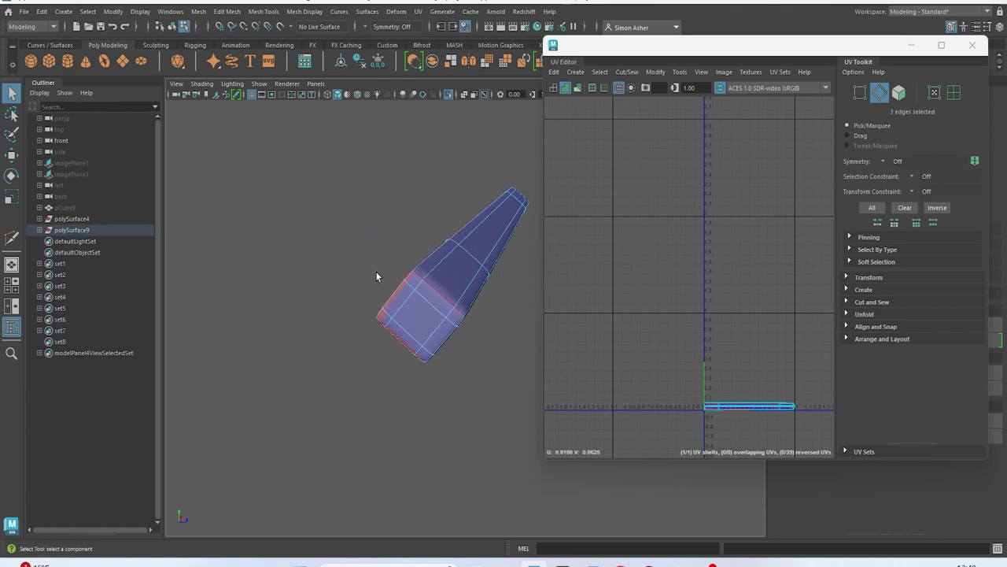
{"action": "scroll", "coordinate": [373, 269], "scroll_direction": "up", "scroll_amount": 5}
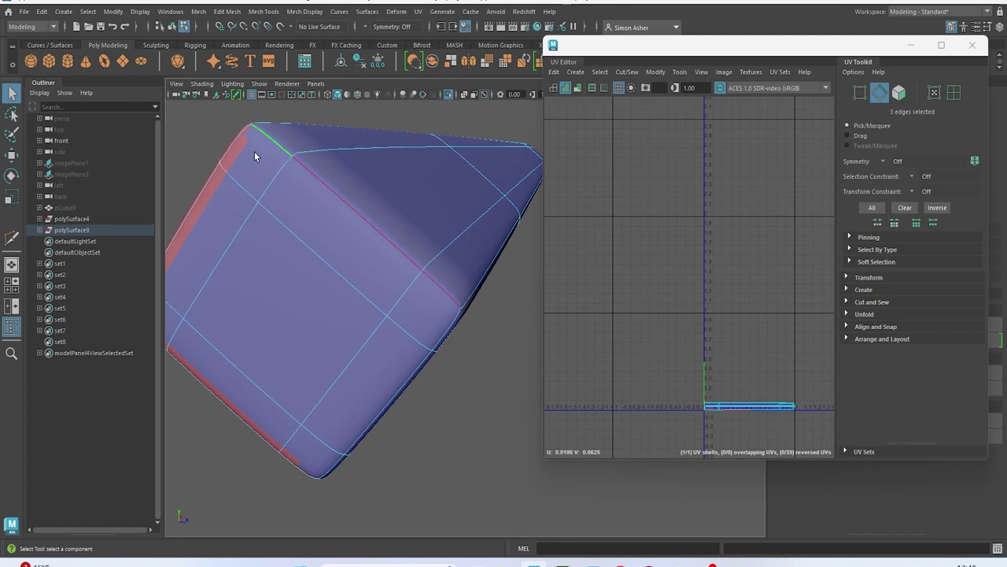
{"action": "key", "text": "1"}
{"action": "middle_click_drag", "start_coordinate": [322, 207], "coordinate": [352, 211], "text": "alt"}
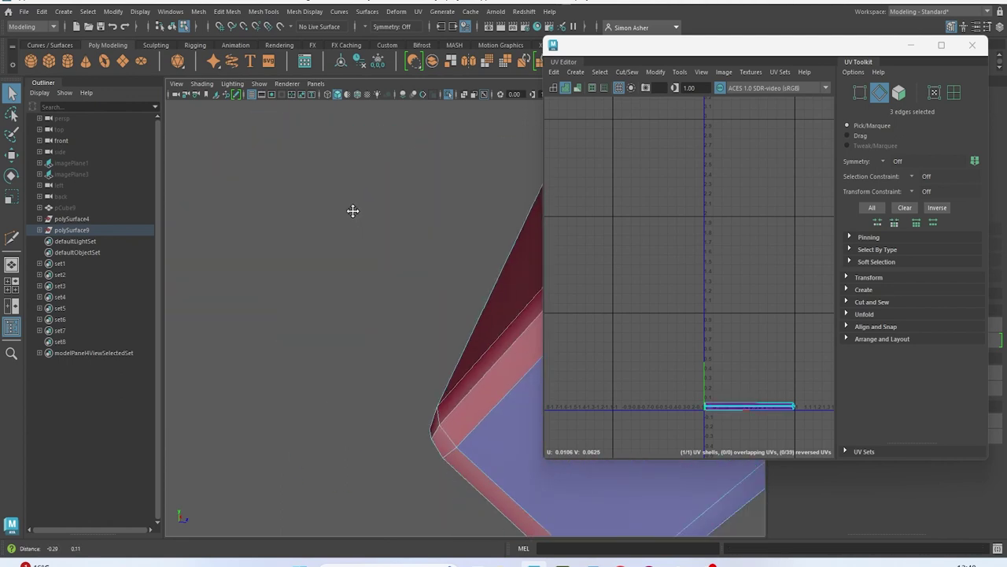
{"action": "double_click", "coordinate": [481, 360]}
{"action": "middle_click_drag", "start_coordinate": [481, 360], "coordinate": [437, 355], "text": "alt"}
{"action": "left_click_drag", "start_coordinate": [437, 355], "coordinate": [361, 280], "text": "alt"}
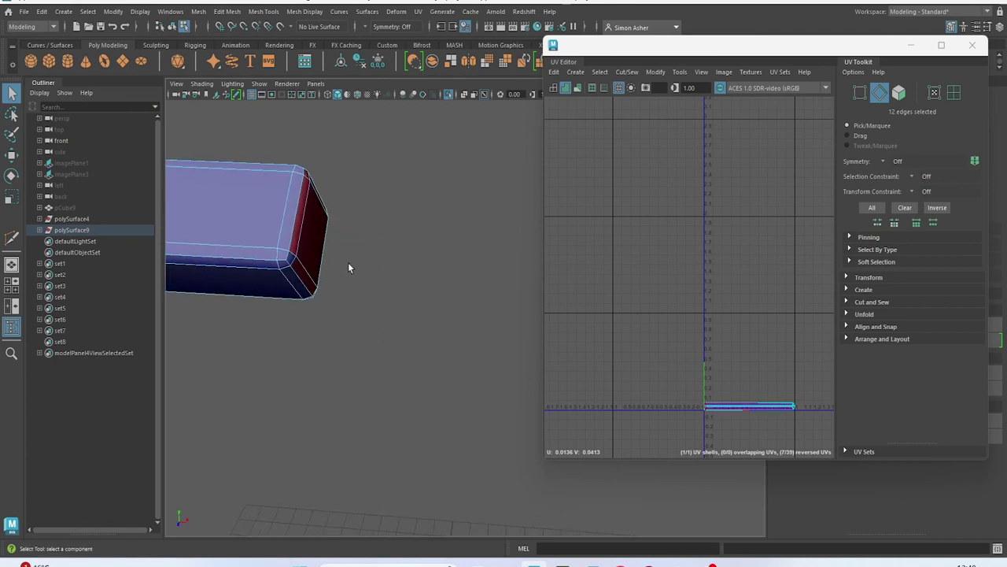
{"action": "double_click", "coordinate": [315, 248], "text": "shift"}
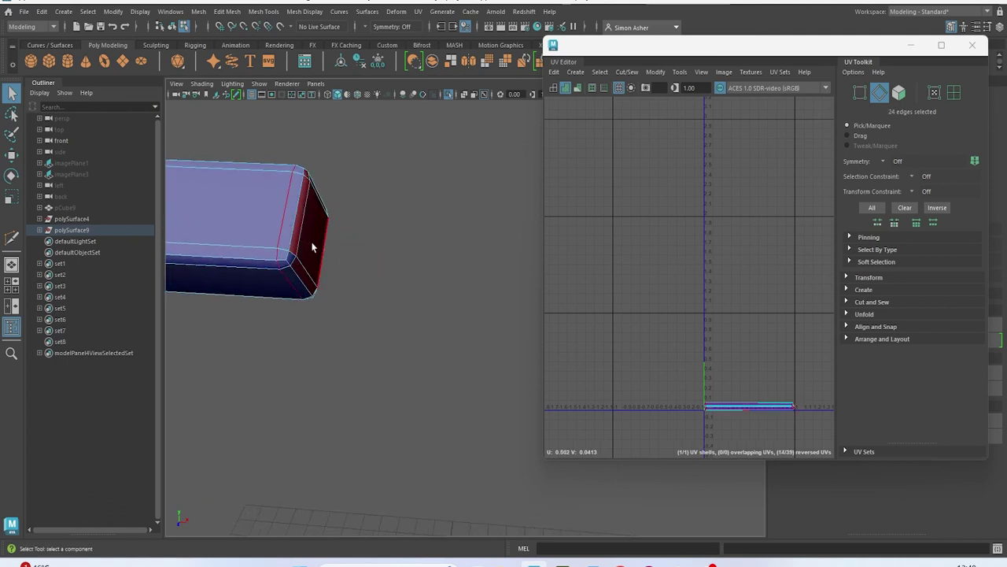
{"action": "double_click", "coordinate": [261, 259], "text": "shift"}
{"action": "right_click", "coordinate": [716, 290], "text": "shift"}
{"action": "right_click_drag", "start_coordinate": [684, 306], "coordinate": [678, 306], "text": "shift"}
Select all of the crossbar's UV shells and unfold them
{"action": "key", "text": "w"}
{"action": "middle_click_drag", "start_coordinate": [698, 385], "coordinate": [626, 258], "text": "alt"}
{"action": "scroll", "coordinate": [645, 256], "scroll_direction": "up", "scroll_amount": 3}
{"action": "right_click_drag", "start_coordinate": [643, 240], "coordinate": [595, 223]}
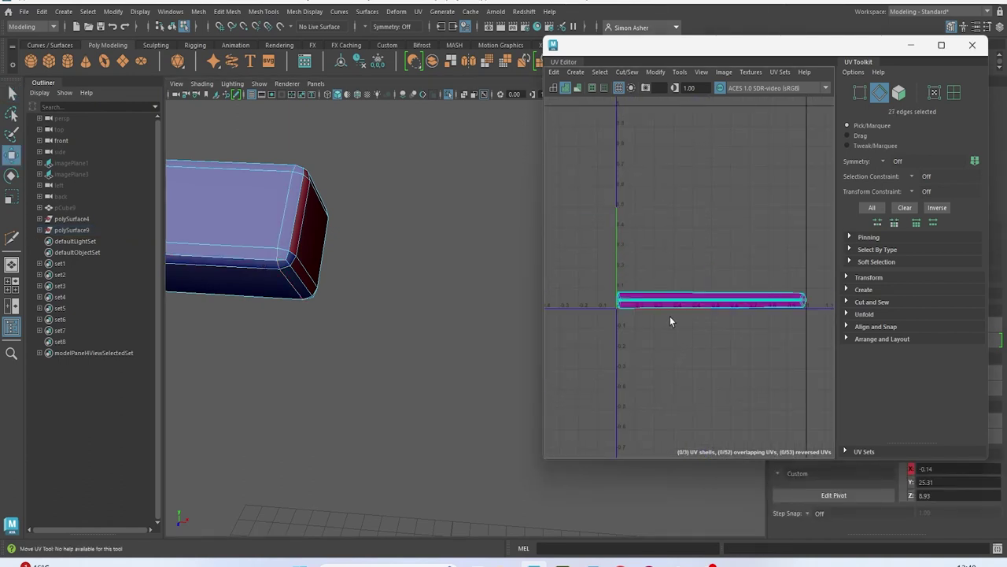
{"action": "left_click_drag", "start_coordinate": [596, 281], "coordinate": [680, 330]}
{"action": "right_click_drag", "start_coordinate": [658, 202], "coordinate": [555, 203], "text": "shift"}
{"action": "left_click", "coordinate": [637, 284]}
Move and sew one end cap shell onto the matching short edge of the crossbar's long shell
{"action": "scroll", "coordinate": [629, 291], "scroll_direction": "up", "scroll_amount": 3}
{"action": "right_click_drag", "start_coordinate": [604, 247], "coordinate": [603, 215]}
{"action": "scroll", "coordinate": [654, 234], "scroll_direction": "down", "scroll_amount": 3}
{"action": "middle_click_drag", "start_coordinate": [654, 234], "coordinate": [654, 299], "text": "alt"}
{"action": "scroll", "coordinate": [725, 266], "scroll_direction": "up", "scroll_amount": 2}
{"action": "left_click", "coordinate": [725, 266]}
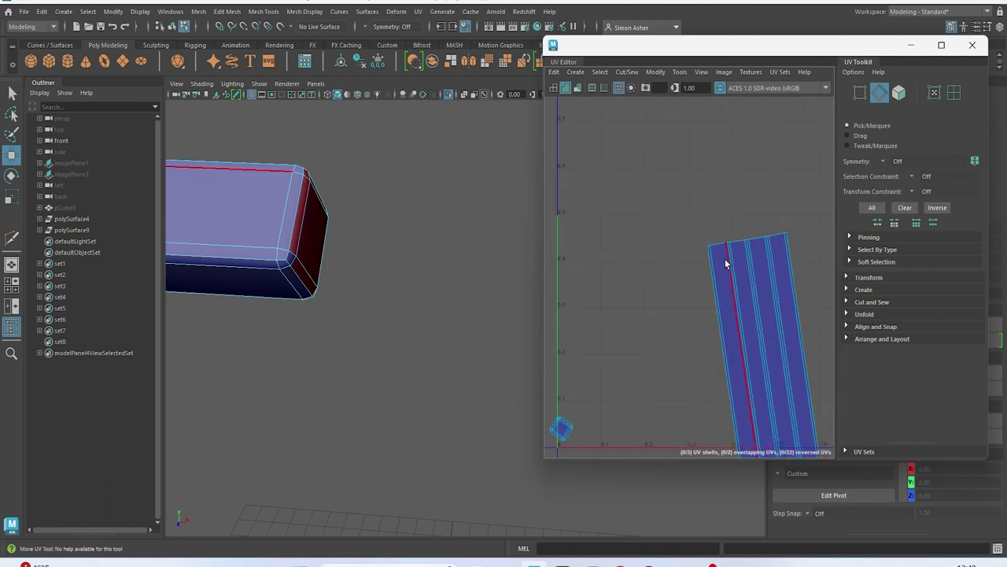
{"action": "key", "text": "w"}
{"action": "right_click_drag", "start_coordinate": [723, 206], "coordinate": [722, 239], "text": "shift"}
{"action": "left_click", "coordinate": [596, 277]}
Move and sew the remaining end cap shell onto the opposite end of the crossbar's long shell
{"action": "scroll", "coordinate": [644, 310], "scroll_direction": "down", "scroll_amount": 3}
{"action": "middle_click_drag", "start_coordinate": [644, 310], "coordinate": [602, 212], "text": "alt"}
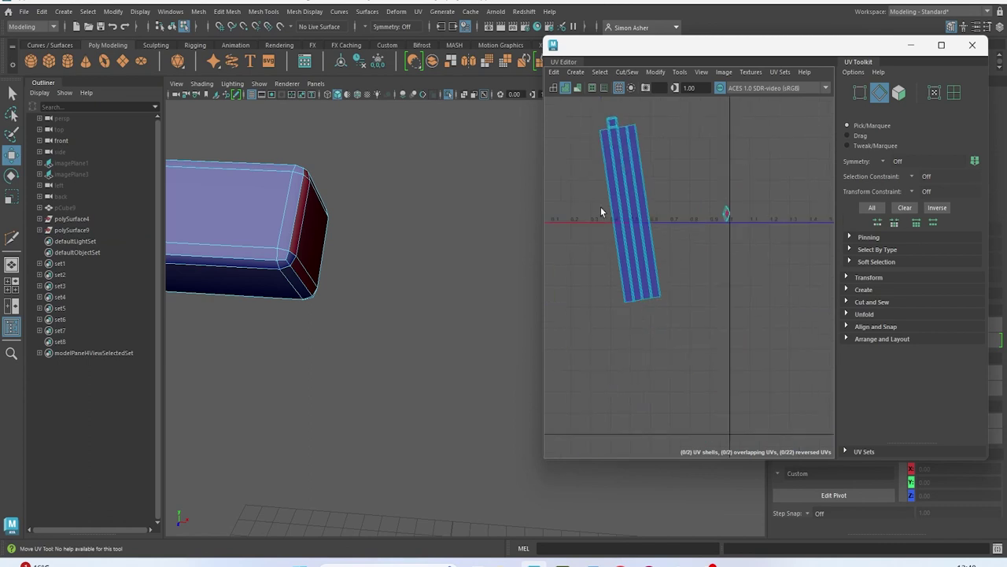
{"action": "right_click_drag", "start_coordinate": [760, 176], "coordinate": [575, 176]}
{"action": "left_click", "coordinate": [727, 213]}
{"action": "left_click", "coordinate": [702, 222]}
{"action": "scroll", "coordinate": [698, 232], "scroll_direction": "up", "scroll_amount": 3}
{"action": "right_click_drag", "start_coordinate": [695, 228], "coordinate": [694, 198]}
{"action": "left_click", "coordinate": [597, 345]}
{"action": "right_click_drag", "start_coordinate": [670, 270], "coordinate": [669, 313], "text": "shift"}
{"action": "left_click", "coordinate": [669, 308]}
{"action": "scroll", "coordinate": [651, 281], "scroll_direction": "down", "scroll_amount": 6}
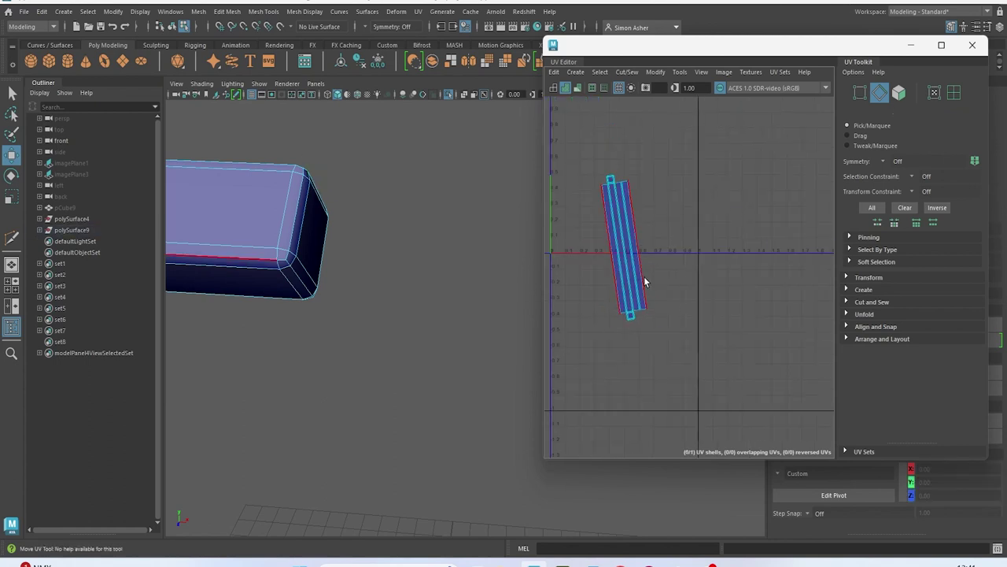
Leave the crossbar's isolated view, isolate the buckle's prong and create a flat UV projection for it
{"action": "right_click_drag", "start_coordinate": [382, 154], "coordinate": [402, 149]}
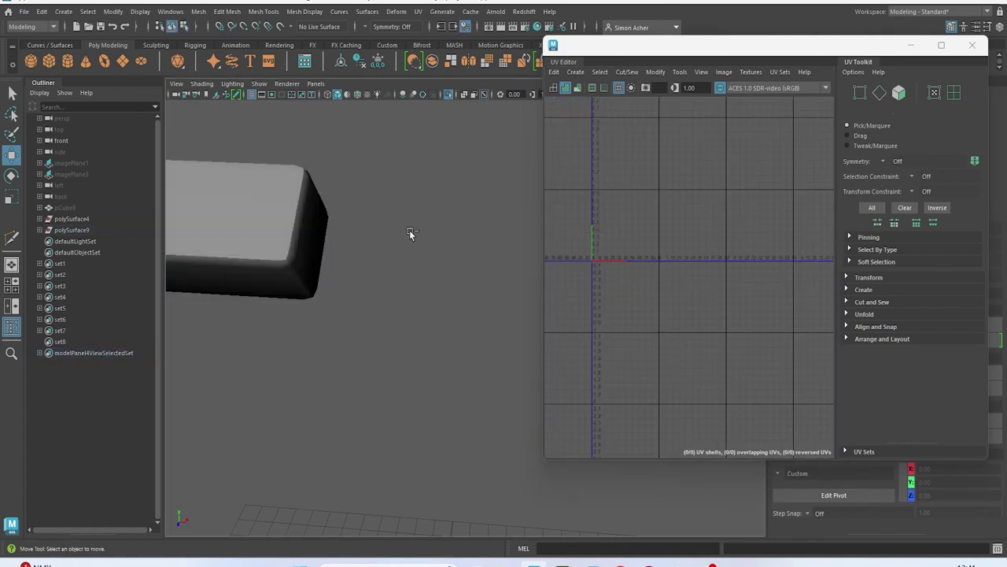
{"action": "key", "text": "ctrl+1"}
{"action": "scroll", "coordinate": [364, 260], "scroll_direction": "down", "scroll_amount": 6}
{"action": "left_click_drag", "start_coordinate": [364, 259], "coordinate": [407, 236], "text": "alt"}
{"action": "left_click", "coordinate": [400, 263]}
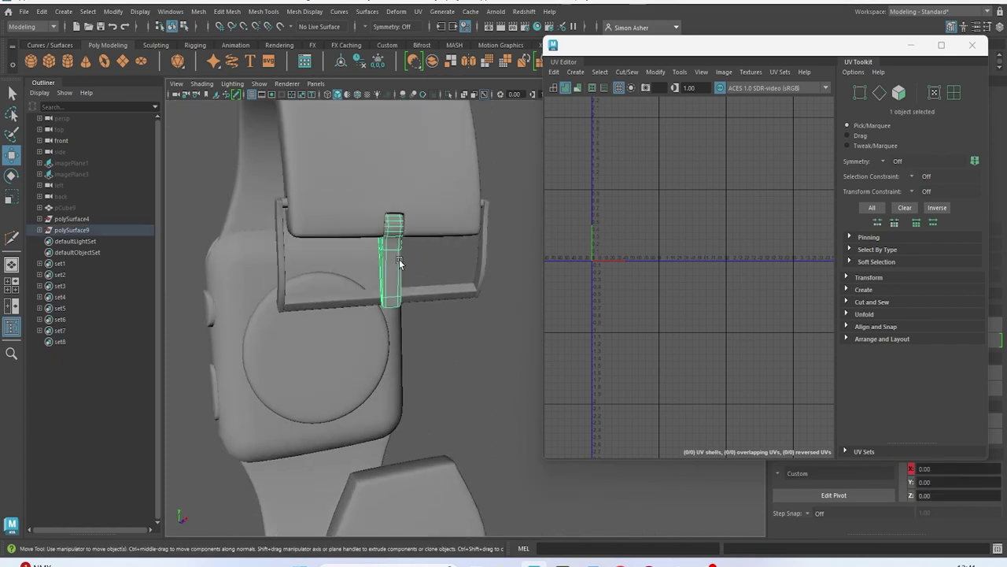
{"action": "key", "text": "ctrl+1"}
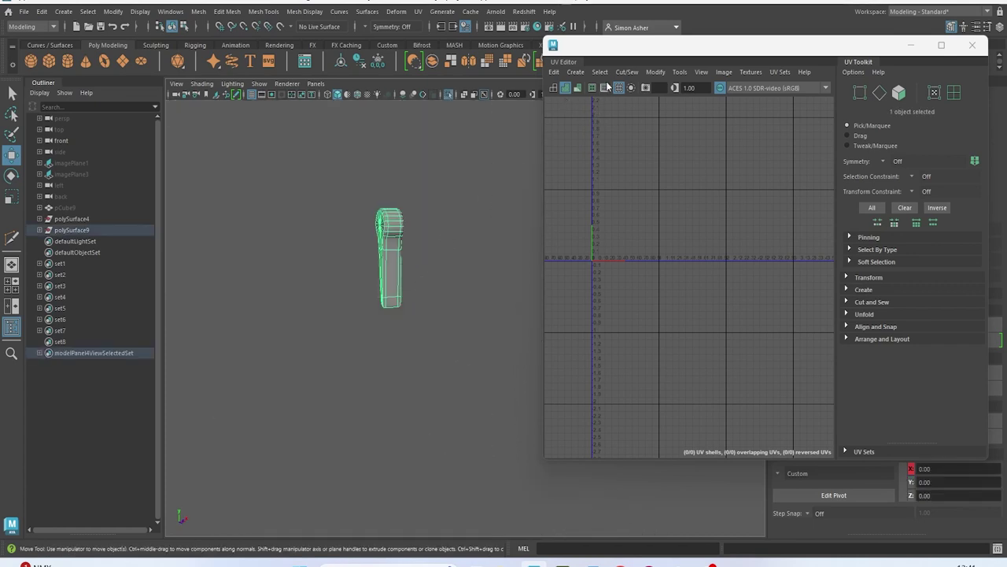
{"action": "left_click", "coordinate": [576, 71]}
{"action": "left_click", "coordinate": [609, 132]}
Select the edge loop bordering one side face of the prong in edge mode
{"action": "scroll", "coordinate": [432, 219], "scroll_direction": "up", "scroll_amount": 2}
{"action": "left_click_drag", "start_coordinate": [431, 219], "coordinate": [458, 236], "text": "alt"}
{"action": "middle_click_drag", "start_coordinate": [450, 231], "coordinate": [457, 243], "text": "alt"}
{"action": "scroll", "coordinate": [428, 212], "scroll_direction": "up", "scroll_amount": 4}
{"action": "middle_click_drag", "start_coordinate": [398, 148], "coordinate": [417, 248], "text": "alt"}
{"action": "scroll", "coordinate": [416, 248], "scroll_direction": "up", "scroll_amount": 2}
{"action": "right_click_drag", "start_coordinate": [417, 205], "coordinate": [419, 180]}
{"action": "scroll", "coordinate": [422, 206], "scroll_direction": "up", "scroll_amount": 3}
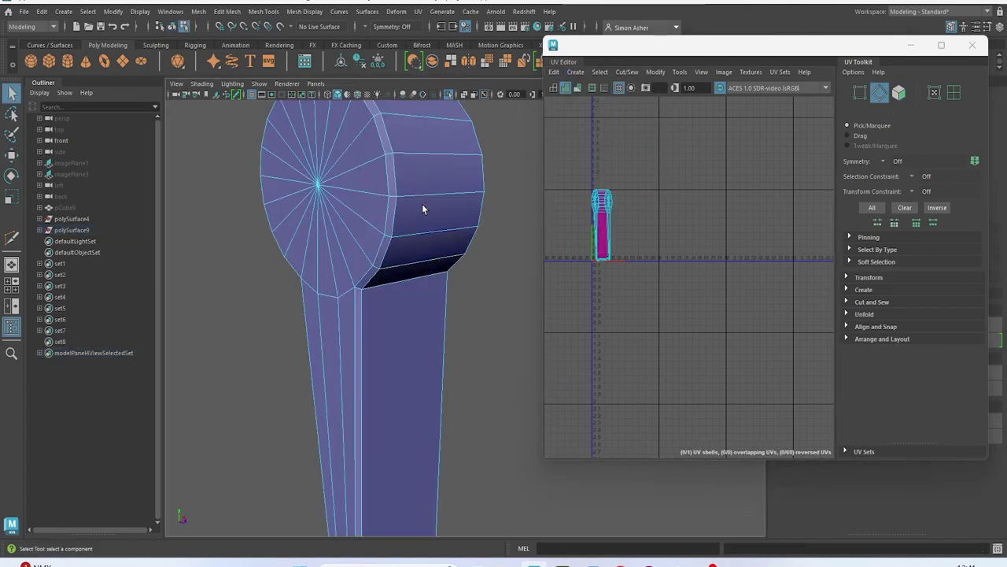
{"action": "double_click", "coordinate": [388, 248]}
Add the opposite side's border loop and the crosswise edges at the prong's head and tip, and cut the UVs along them
{"action": "scroll", "coordinate": [397, 250], "scroll_direction": "down", "scroll_amount": 3}
{"action": "left_click_drag", "start_coordinate": [404, 252], "coordinate": [348, 247], "text": "alt"}
{"action": "middle_click_drag", "start_coordinate": [348, 247], "coordinate": [512, 283], "text": "alt"}
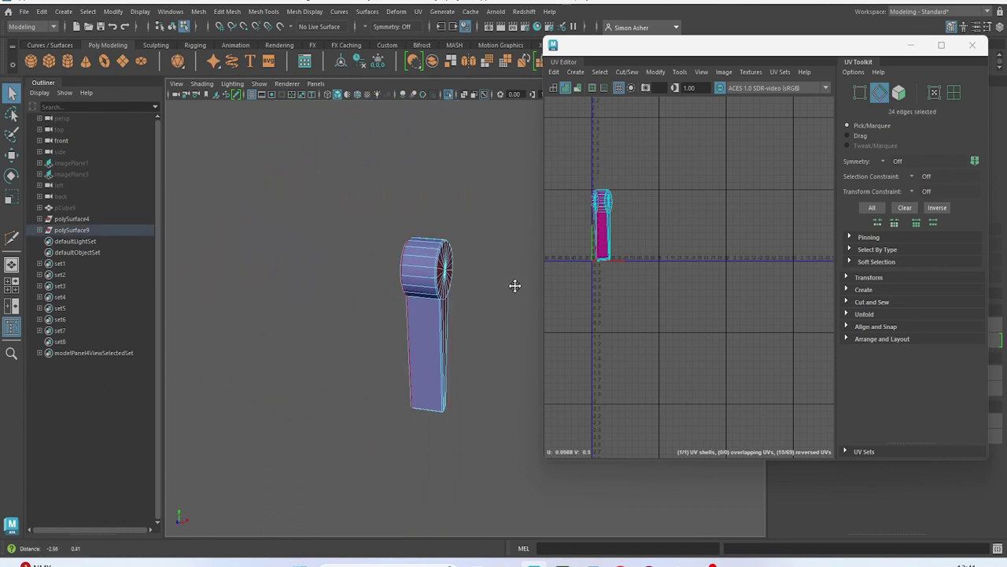
{"action": "scroll", "coordinate": [458, 281], "scroll_direction": "up", "scroll_amount": 3}
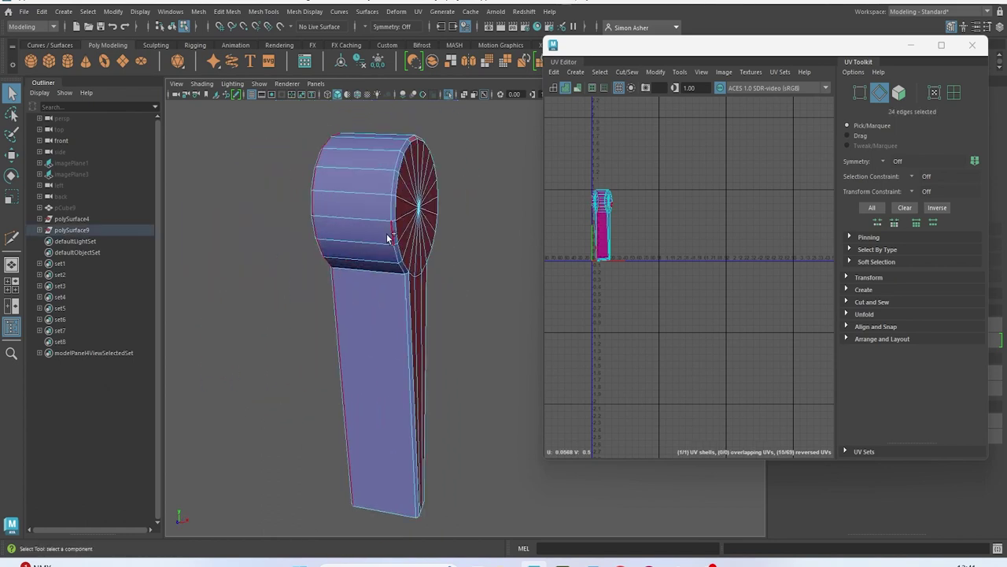
{"action": "left_click_drag", "start_coordinate": [388, 238], "coordinate": [408, 279], "text": "alt"}
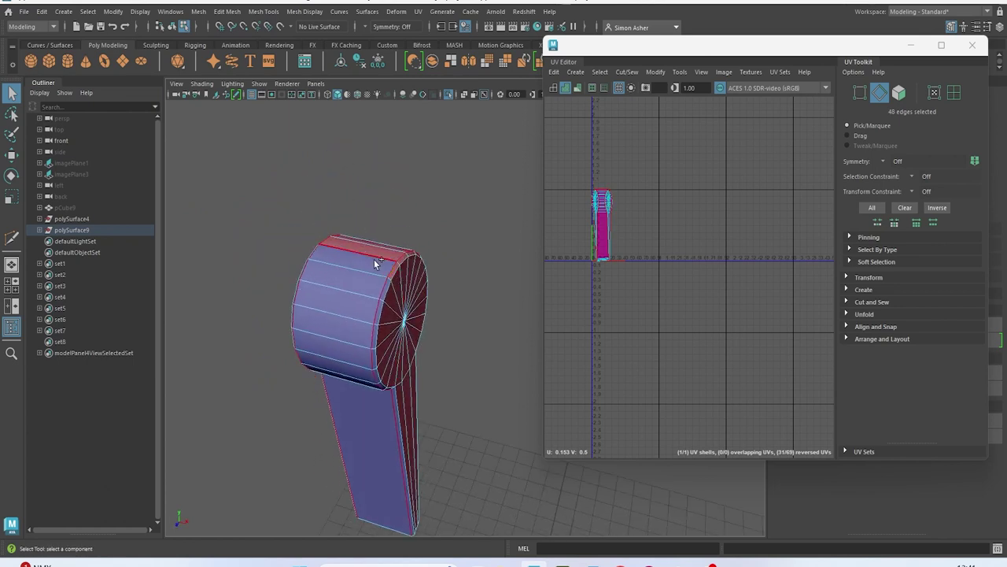
{"action": "left_click", "coordinate": [375, 259], "text": "shift"}
{"action": "left_click_drag", "start_coordinate": [374, 264], "coordinate": [361, 244], "text": "alt"}
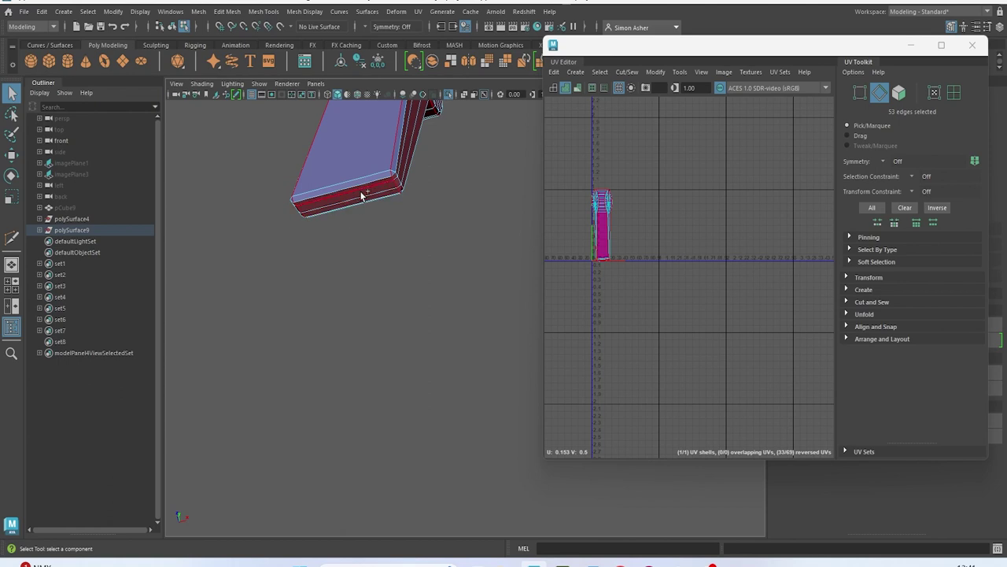
{"action": "mouse_move", "coordinate": [612, 179]}
{"action": "right_mouse_down", "text": "shift"}
{"action": "mouse_move", "coordinate": [618, 167]}
{"action": "mouse_move", "coordinate": [654, 167]}
{"action": "mouse_move", "coordinate": [639, 183]}
{"action": "mouse_move", "coordinate": [615, 172]}
{"action": "right_mouse_up", "text": "shift"}
Unfold the prong's UV shells and move one strip shell away from the others
{"action": "key", "text": "w"}
{"action": "left_click", "coordinate": [618, 177]}
{"action": "right_click_drag", "start_coordinate": [689, 178], "coordinate": [616, 149], "text": "shift"}
{"action": "left_click", "coordinate": [603, 258]}
{"action": "left_click_drag", "start_coordinate": [617, 225], "coordinate": [690, 221]}
Move the two round-headed side shells of the prong clear of the remaining strip shell
{"action": "left_click", "coordinate": [628, 175]}
{"action": "scroll", "coordinate": [606, 177], "scroll_direction": "up", "scroll_amount": 3}
{"action": "left_click", "coordinate": [609, 229]}
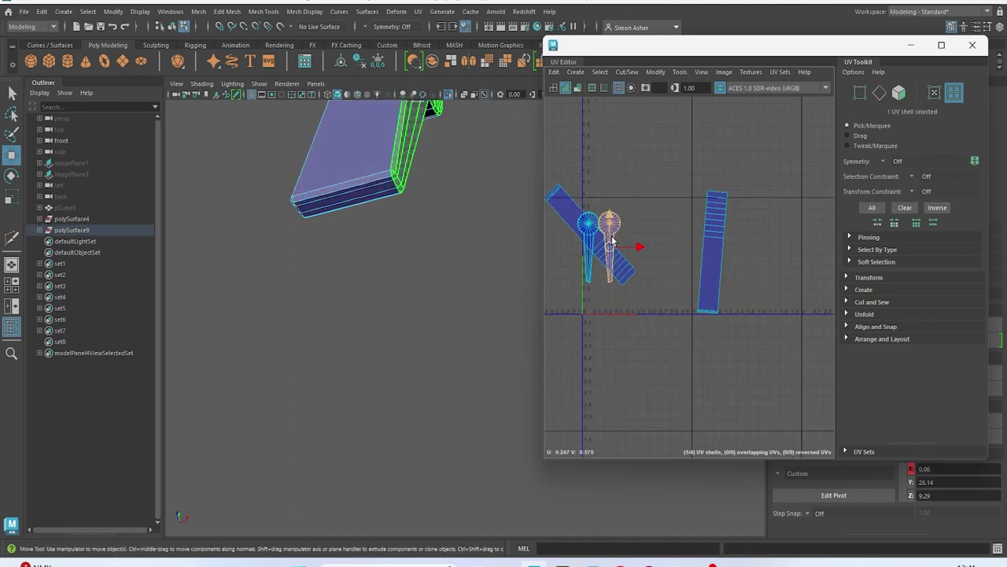
{"action": "left_click_drag", "start_coordinate": [610, 248], "coordinate": [650, 172]}
{"action": "left_click", "coordinate": [601, 225]}
{"action": "left_click_drag", "start_coordinate": [591, 247], "coordinate": [598, 146]}
Move and sew the prong's two strip shells together along their matching short edge
{"action": "left_click", "coordinate": [613, 206]}
{"action": "right_click_drag", "start_coordinate": [614, 207], "coordinate": [613, 178]}
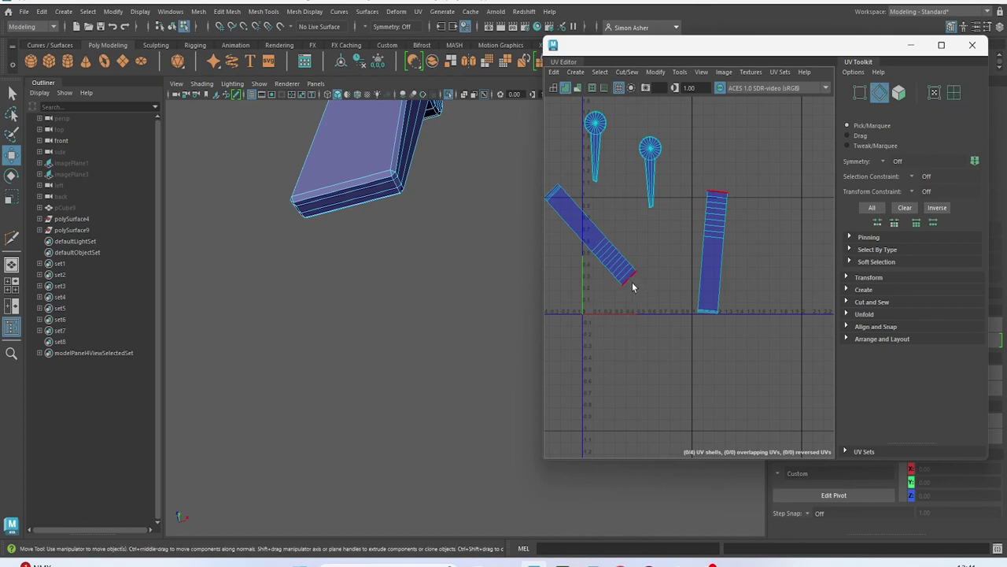
{"action": "left_click", "coordinate": [632, 283]}
{"action": "right_click_drag", "start_coordinate": [709, 154], "coordinate": [704, 188], "text": "shift"}
{"action": "left_click", "coordinate": [658, 260]}
Try to sew a round-headed side shell onto the long edge of the joined strip shell
{"action": "scroll", "coordinate": [660, 263], "scroll_direction": "down", "scroll_amount": 6}
{"action": "scroll", "coordinate": [677, 233], "scroll_direction": "up", "scroll_amount": 6}
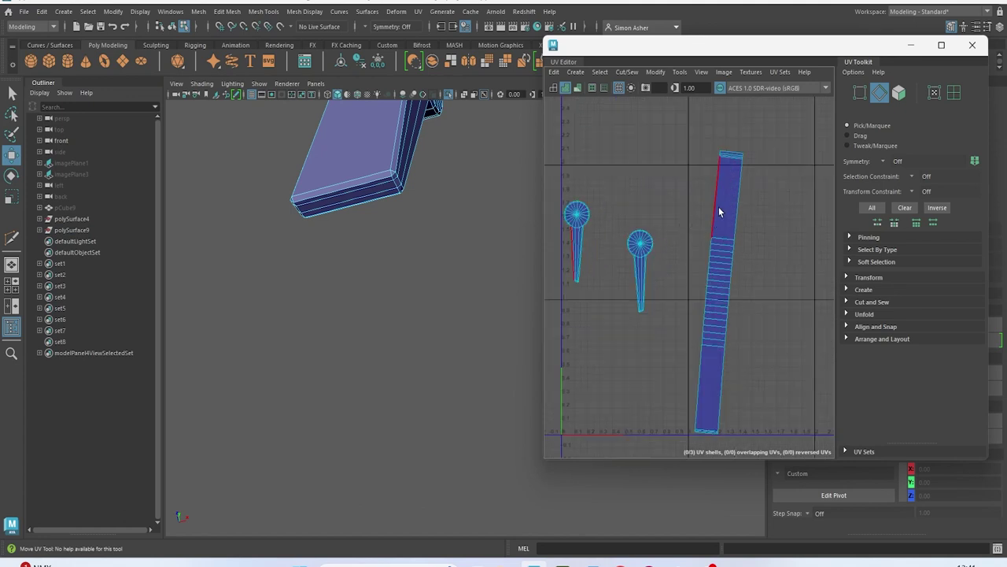
{"action": "left_click", "coordinate": [718, 207]}
{"action": "right_click_drag", "start_coordinate": [647, 174], "coordinate": [644, 202], "text": "shift"}
{"action": "key", "text": "ctrl+z"}
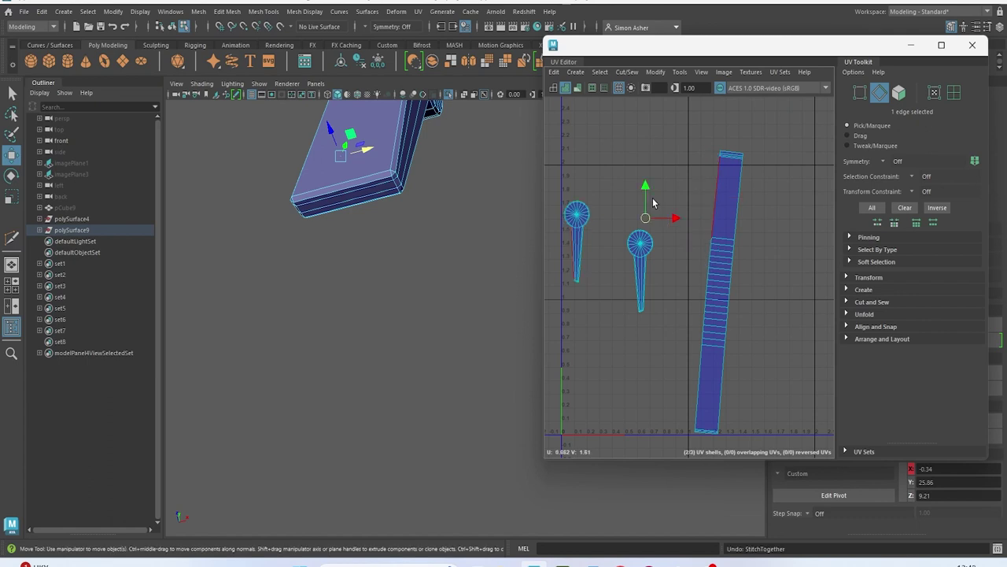
{"action": "scroll", "coordinate": [611, 173], "scroll_direction": "down", "scroll_amount": 3}
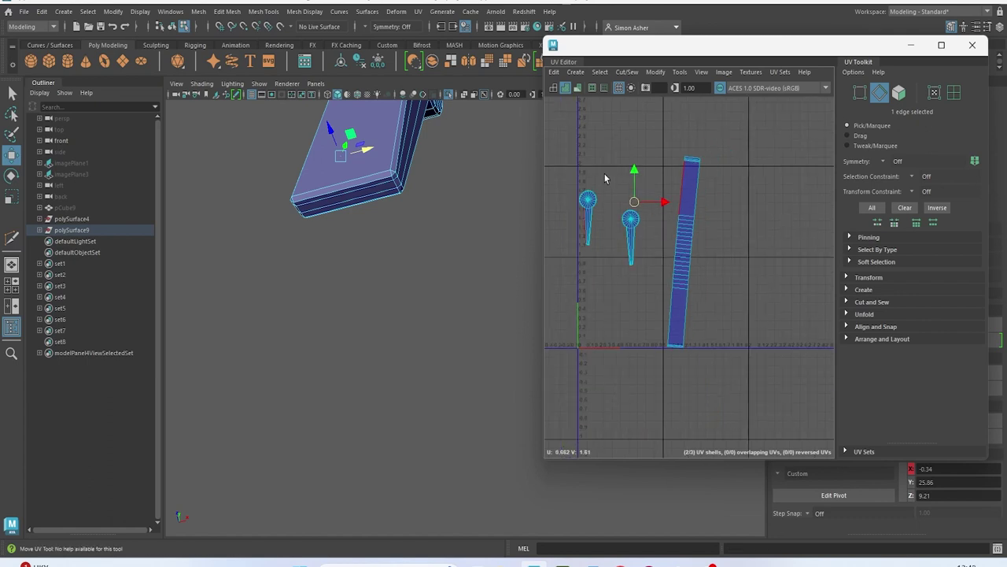
Leave the prong's isolated view and check the UVs of the buckle's side pieces, crossbar and prong
{"action": "left_click", "coordinate": [489, 209]}
{"action": "left_click", "coordinate": [399, 137]}
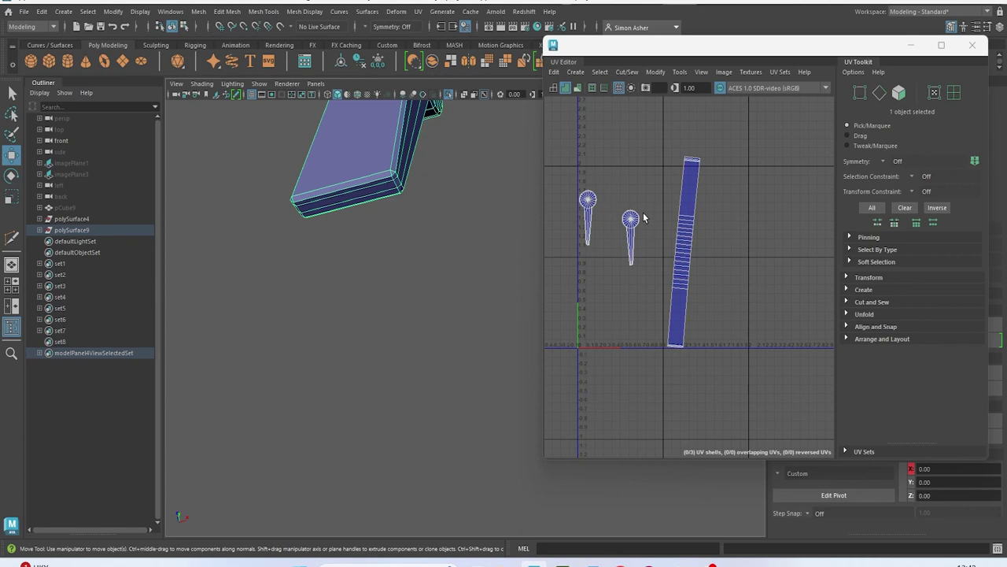
{"action": "left_click", "coordinate": [472, 242]}
{"action": "key", "text": "ctrl+1"}
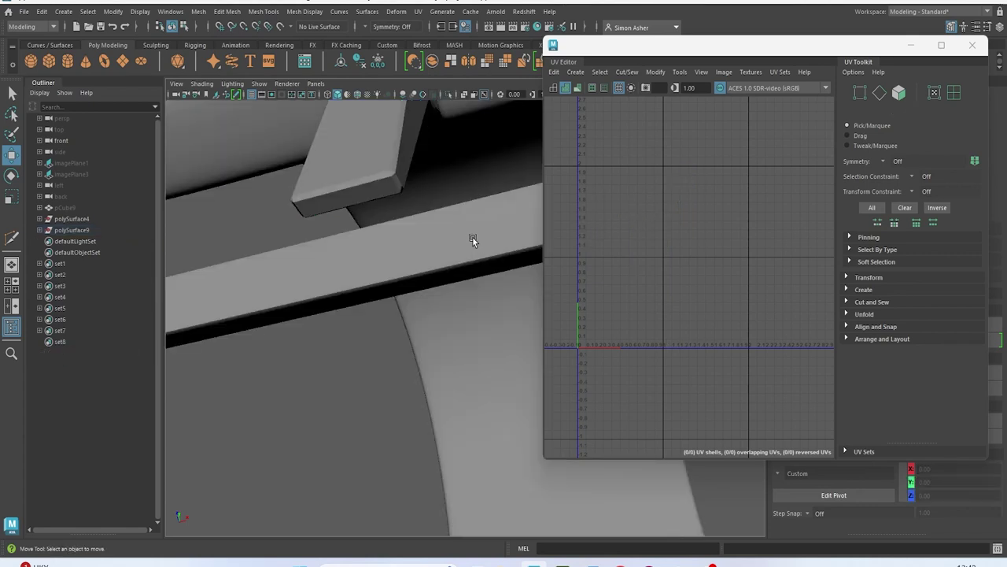
{"action": "scroll", "coordinate": [470, 235], "scroll_direction": "down", "scroll_amount": 6}
{"action": "left_click_drag", "start_coordinate": [465, 232], "coordinate": [510, 299], "text": "alt"}
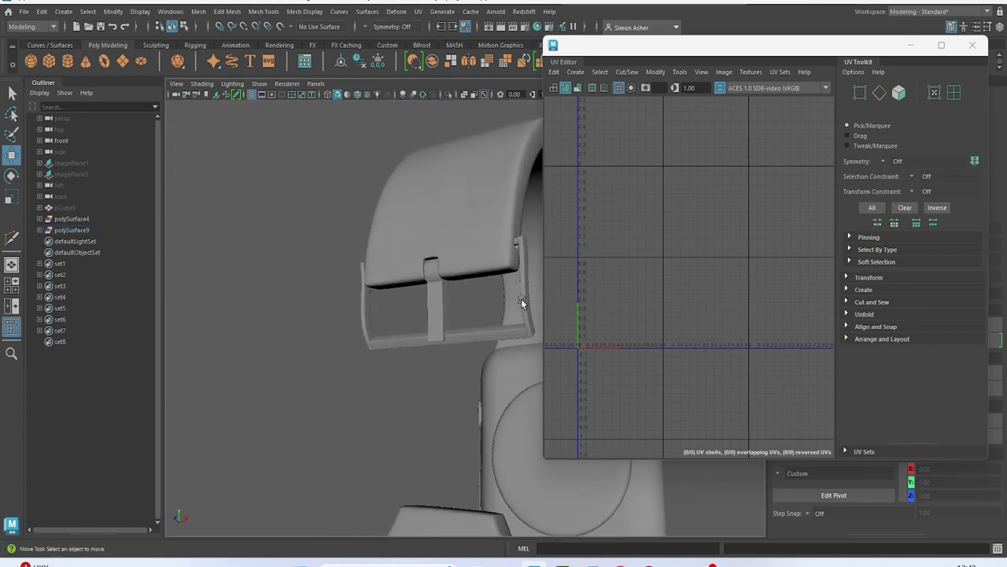
{"action": "left_click", "coordinate": [521, 303]}
{"action": "left_click", "coordinate": [503, 334]}
{"action": "left_click", "coordinate": [438, 319]}
{"action": "left_click", "coordinate": [367, 303]}
Isolate the round pin that holds the buckle to the strap and create a camera-based UV projection for it
{"action": "left_click_drag", "start_coordinate": [367, 303], "coordinate": [527, 218], "text": "alt"}
{"action": "left_click", "coordinate": [530, 162]}
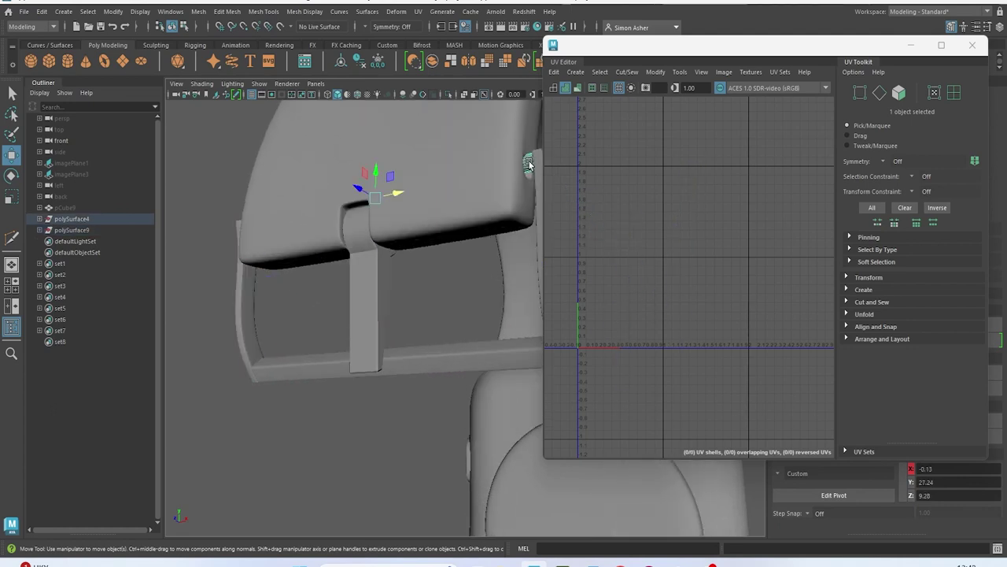
{"action": "key", "text": "ctrl+1"}
{"action": "left_click", "coordinate": [578, 87]}
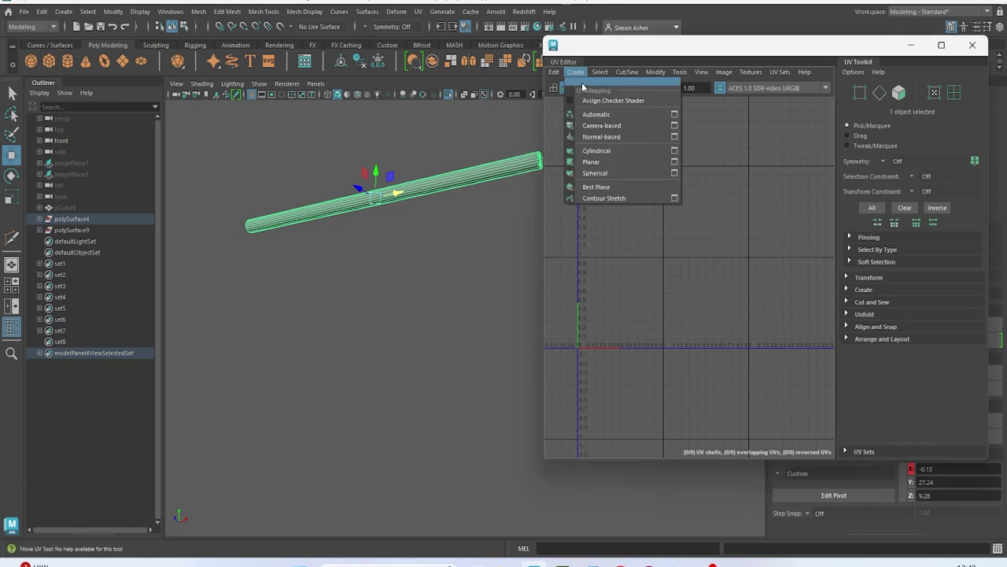
{"action": "left_click", "coordinate": [603, 132]}
{"action": "scroll", "coordinate": [484, 184], "scroll_direction": "up", "scroll_amount": 2}
{"action": "middle_click_drag", "start_coordinate": [477, 185], "coordinate": [403, 243], "text": "alt"}
{"action": "scroll", "coordinate": [425, 216], "scroll_direction": "up", "scroll_amount": 5}
{"action": "middle_click_drag", "start_coordinate": [429, 134], "coordinate": [417, 210], "text": "alt"}
{"action": "mouse_move", "coordinate": [423, 156]}
{"action": "right_mouse_down"}
{"action": "mouse_move", "coordinate": [423, 130]}
{"action": "mouse_move", "coordinate": [439, 153]}
{"action": "right_mouse_up"}
{"action": "left_click_drag", "start_coordinate": [454, 154], "coordinate": [415, 195], "text": "alt"}
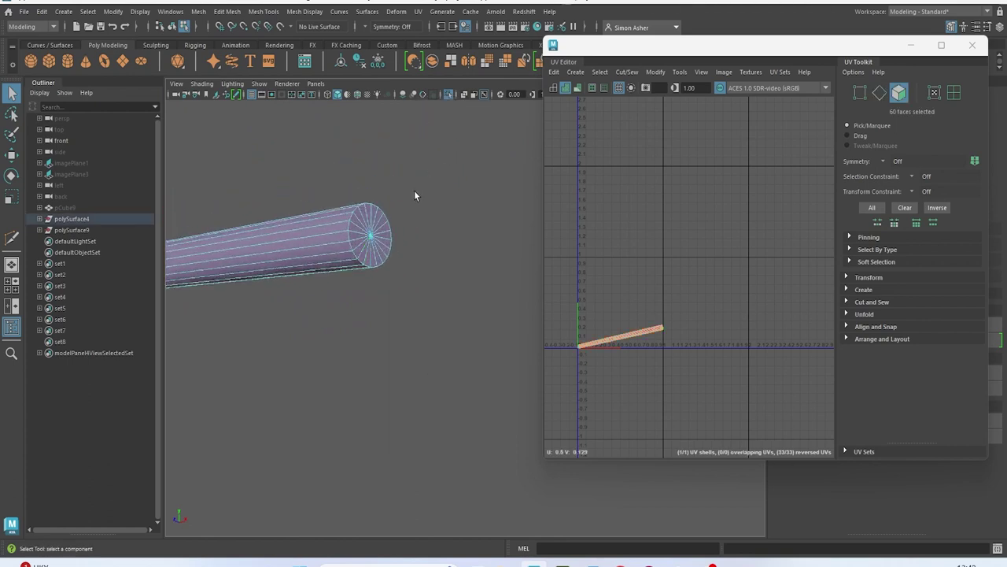
{"action": "left_click", "coordinate": [367, 232], "text": "shift"}
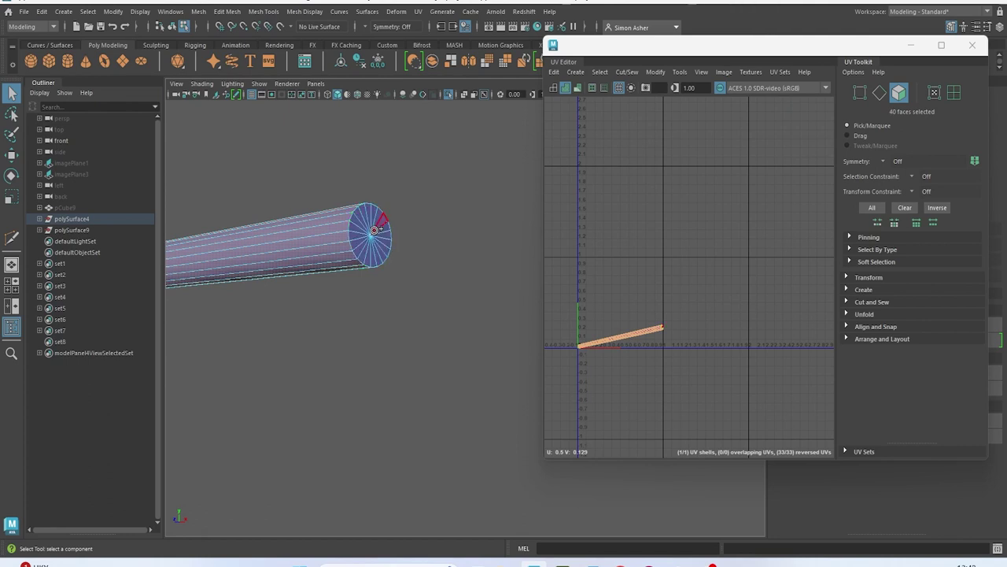
{"action": "key", "text": "Delete"}
{"action": "key", "text": "ctrl+z"}
Select all the end cap faces at one end of the round pin and delete them
{"action": "right_click_drag", "start_coordinate": [402, 183], "coordinate": [454, 168]}
{"action": "left_click", "coordinate": [377, 236]}
{"action": "right_click_drag", "start_coordinate": [377, 236], "coordinate": [377, 262]}
{"action": "left_click", "coordinate": [359, 240]}
{"action": "left_click", "coordinate": [371, 255]}
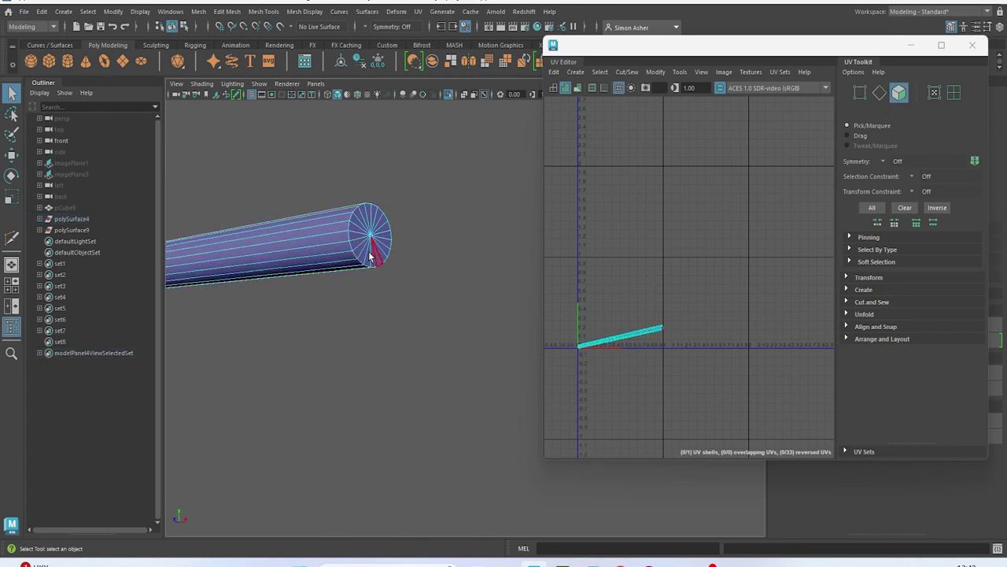
{"action": "double_click", "coordinate": [364, 226], "text": "shift"}
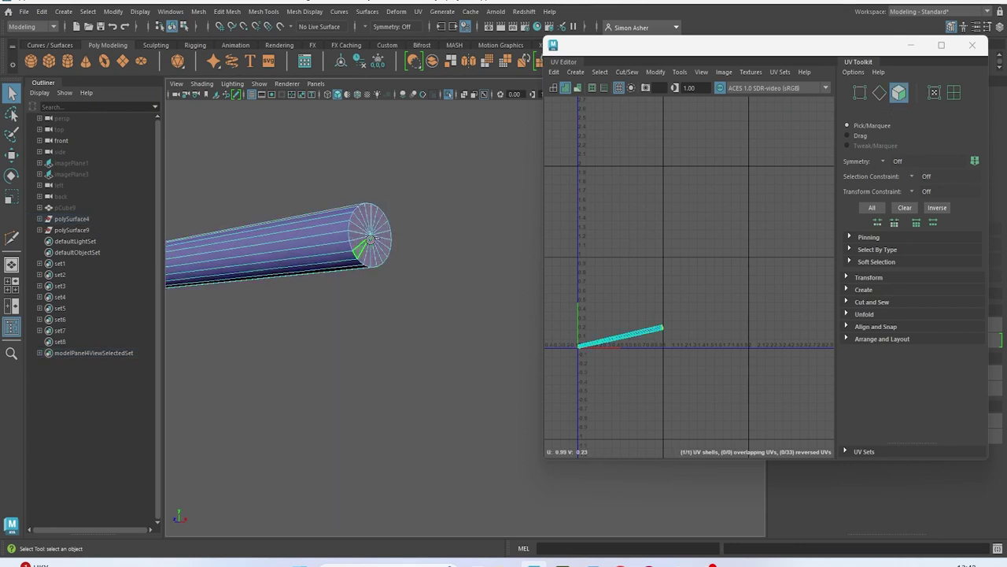
{"action": "key", "text": "Delete"}
Select the cap faces at the opposite end of the round pin and delete them as well
{"action": "scroll", "coordinate": [370, 244], "scroll_direction": "down", "scroll_amount": 5}
{"action": "left_click_drag", "start_coordinate": [364, 264], "coordinate": [387, 378], "text": "alt"}
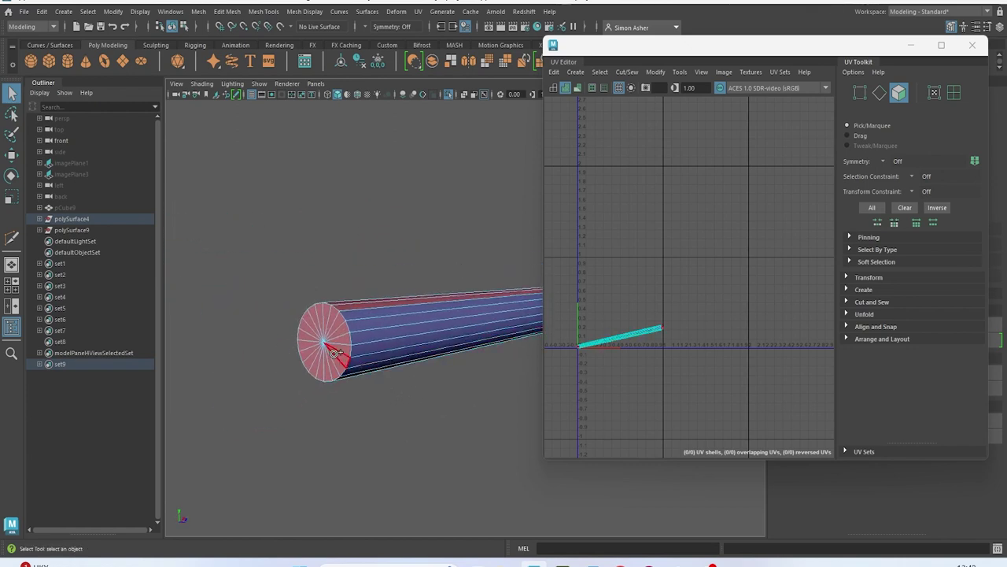
{"action": "left_click_drag", "start_coordinate": [333, 358], "coordinate": [311, 332], "text": "shift"}
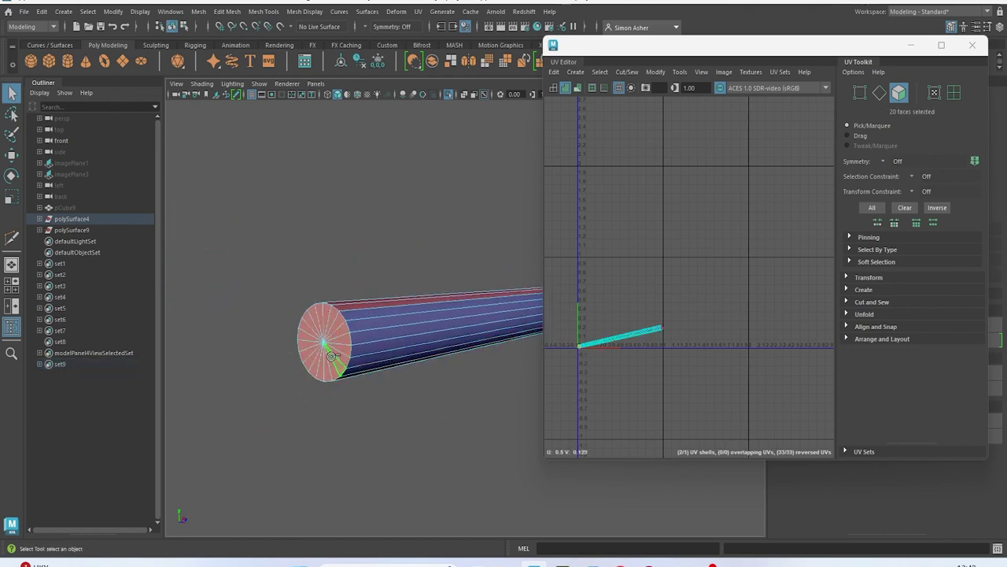
{"action": "key", "text": "w"}
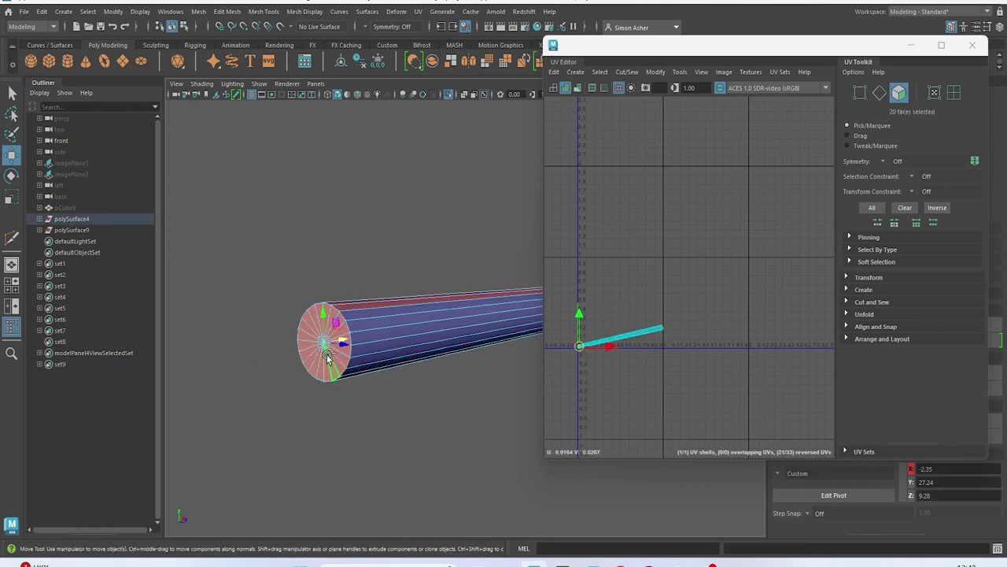
Cut the open pin's UVs along one lengthwise edge and unfold the shell
{"action": "right_click", "coordinate": [407, 234]}
{"action": "right_click_drag", "start_coordinate": [407, 228], "coordinate": [407, 208]}
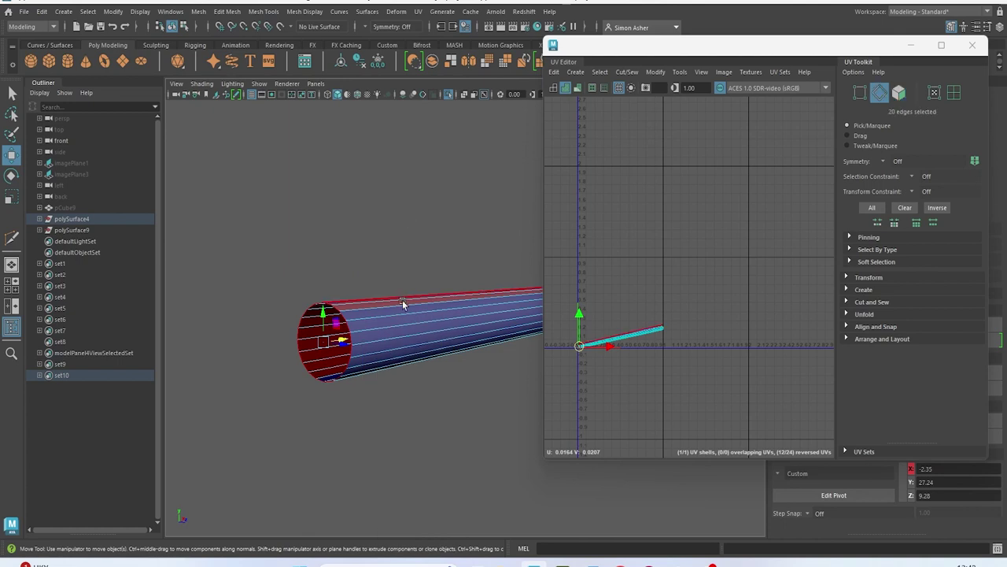
{"action": "left_click", "coordinate": [405, 317]}
{"action": "right_click_drag", "start_coordinate": [670, 253], "coordinate": [572, 260], "text": "shift"}
{"action": "left_click", "coordinate": [632, 335]}
{"action": "left_click", "coordinate": [397, 217]}
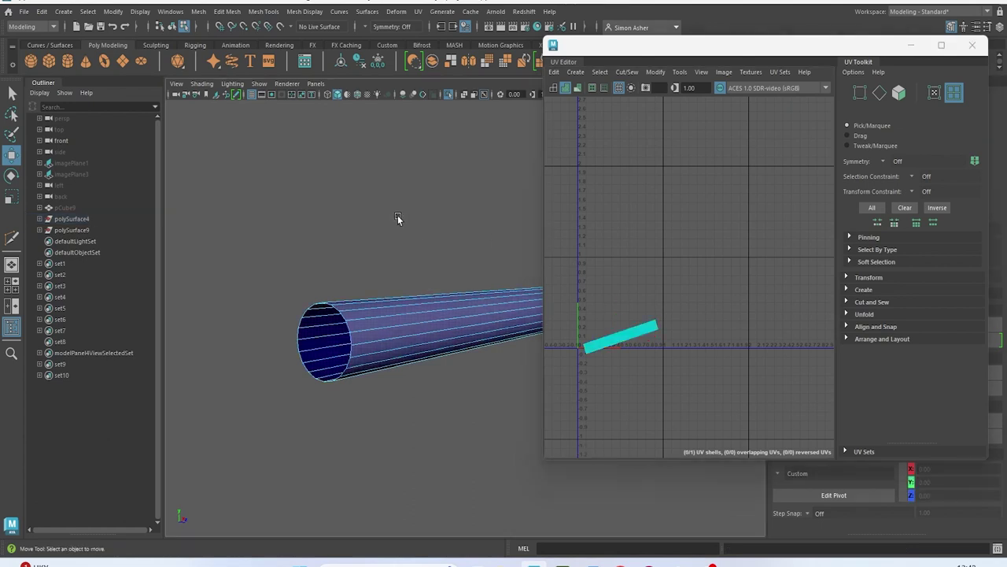
Leave the pin's isolated view and isolate the upper strap that carries the buckle
{"action": "key", "text": "ctrl+1"}
{"action": "scroll", "coordinate": [398, 217], "scroll_direction": "down", "scroll_amount": 5}
{"action": "left_click_drag", "start_coordinate": [397, 216], "coordinate": [400, 230], "text": "alt"}
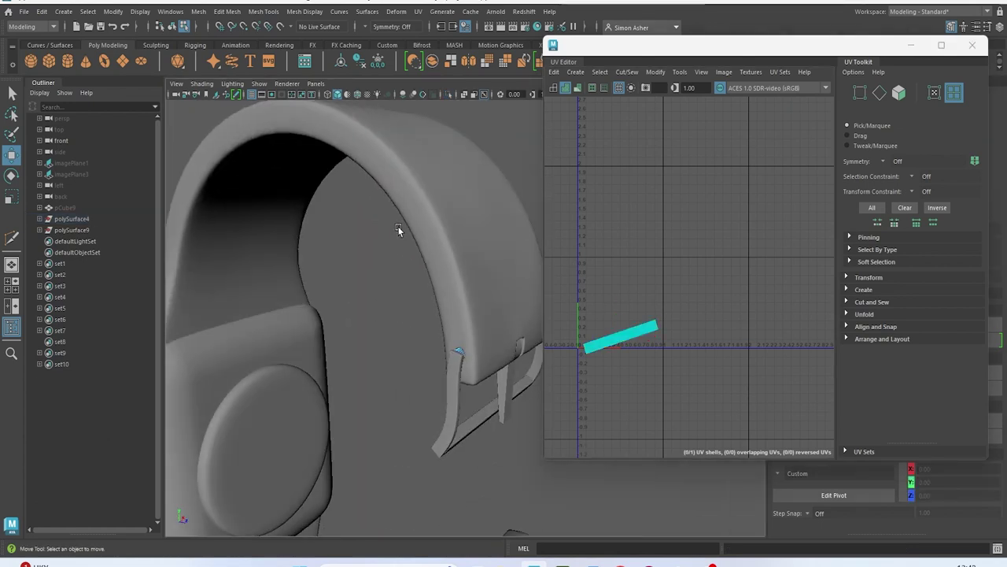
{"action": "scroll", "coordinate": [400, 229], "scroll_direction": "down", "scroll_amount": 5}
{"action": "right_click_drag", "start_coordinate": [355, 183], "coordinate": [389, 169]}
{"action": "left_click", "coordinate": [410, 221]}
{"action": "left_click", "coordinate": [412, 233]}
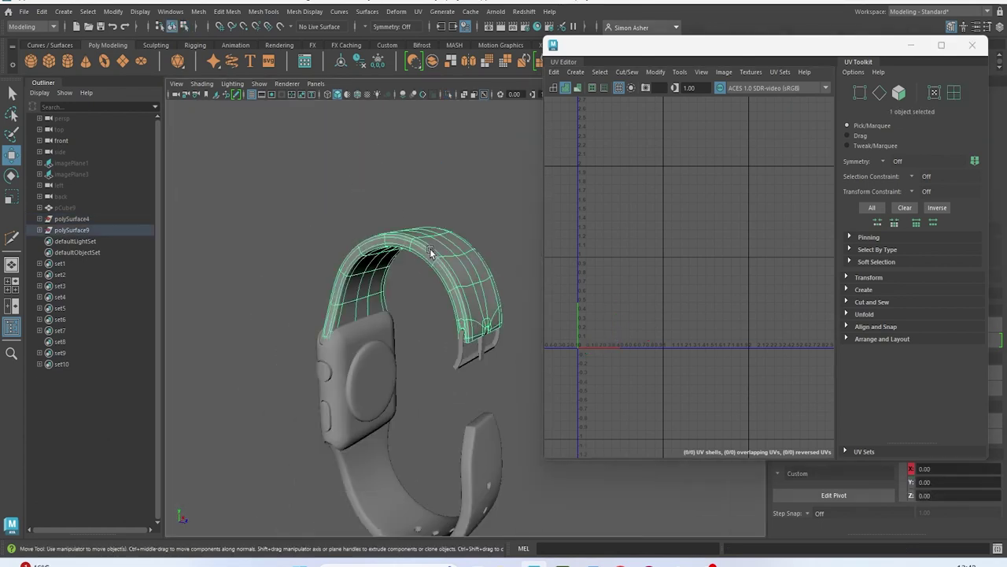
{"action": "key", "text": "ctrl+1"}
Orbit to the strap's buckle end and create a camera-based UV projection for the strap
{"action": "left_click_drag", "start_coordinate": [437, 258], "coordinate": [353, 252], "text": "alt"}
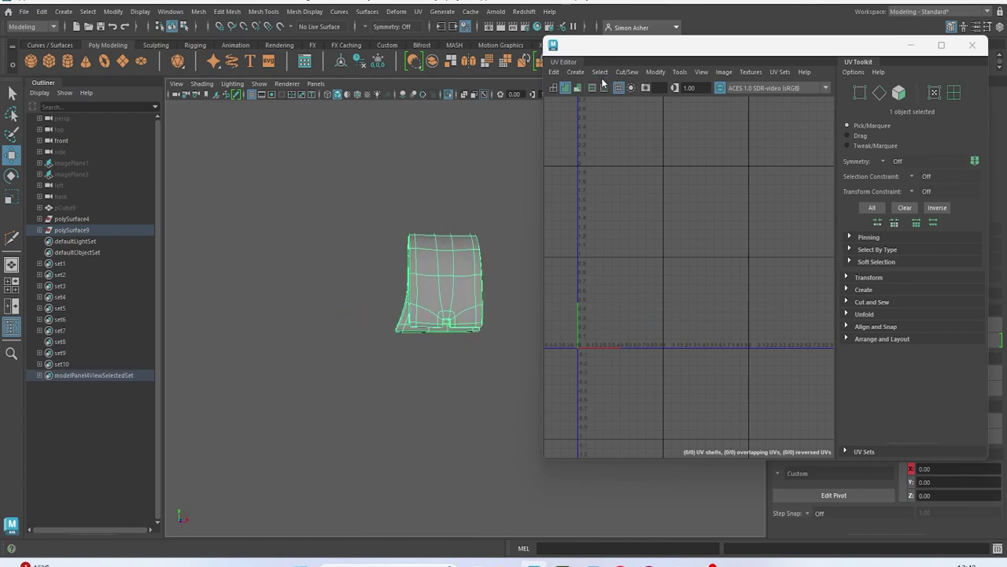
{"action": "left_click", "coordinate": [575, 71]}
{"action": "left_click", "coordinate": [603, 125]}
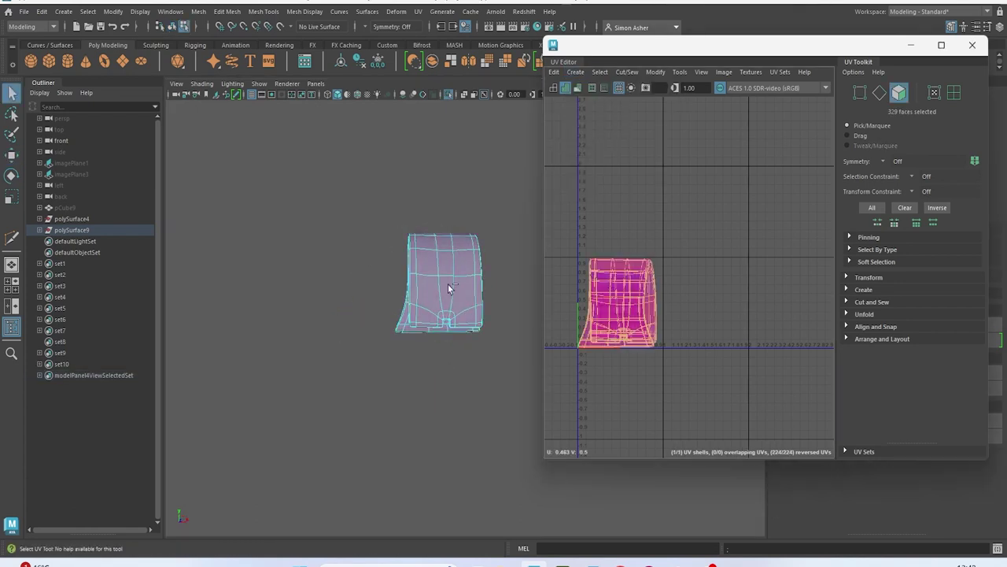
Turn off the strap's smooth preview and select an edge loop around the prong notch at its buckle end
{"action": "scroll", "coordinate": [478, 247], "scroll_direction": "up", "scroll_amount": 5}
{"action": "left_click_drag", "start_coordinate": [426, 277], "coordinate": [403, 322], "text": "alt"}
{"action": "middle_click_drag", "start_coordinate": [390, 261], "coordinate": [439, 310], "text": "alt"}
{"action": "scroll", "coordinate": [438, 310], "scroll_direction": "up", "scroll_amount": 5}
{"action": "right_click_drag", "start_coordinate": [393, 168], "coordinate": [394, 137]}
{"action": "key", "text": "1"}
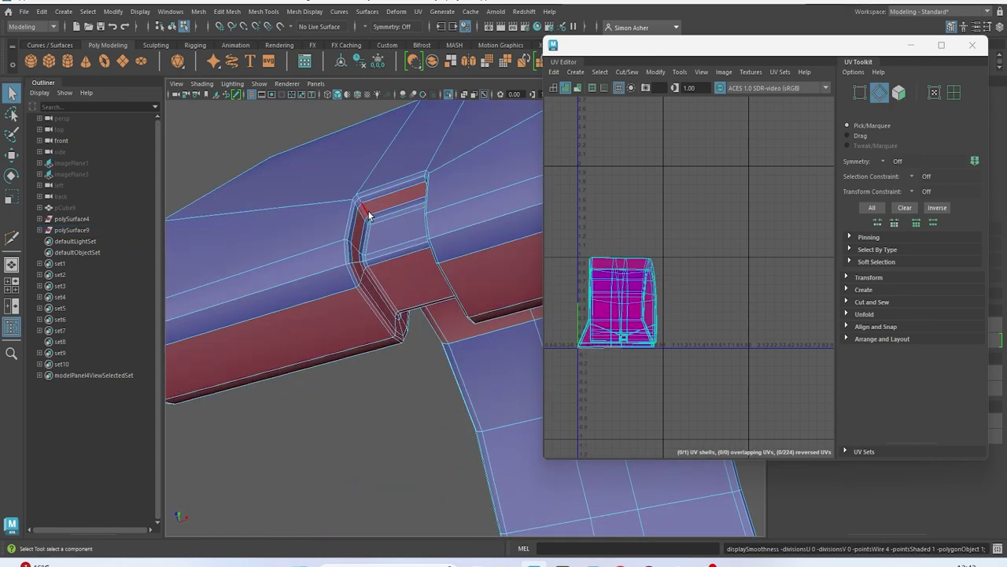
{"action": "double_click", "coordinate": [373, 192]}
Add a further edge loop on the far side of the prong notch to the selection
{"action": "left_click_drag", "start_coordinate": [373, 192], "coordinate": [432, 285], "text": "alt"}
{"action": "middle_click_drag", "start_coordinate": [432, 286], "coordinate": [432, 88], "text": "alt"}
{"action": "left_click_drag", "start_coordinate": [389, 291], "coordinate": [436, 319], "text": "alt"}
{"action": "middle_click_drag", "start_coordinate": [436, 319], "coordinate": [416, 76], "text": "alt"}
{"action": "left_click_drag", "start_coordinate": [415, 76], "coordinate": [396, 261], "text": "alt"}
{"action": "double_click", "coordinate": [370, 169], "text": "shift"}
Add the missing corner edges of the prong notch to the selection and cut the strap's UVs along it
{"action": "left_click_drag", "start_coordinate": [370, 169], "coordinate": [421, 130], "text": "alt"}
{"action": "right_click_drag", "start_coordinate": [422, 130], "coordinate": [464, 67], "text": "alt"}
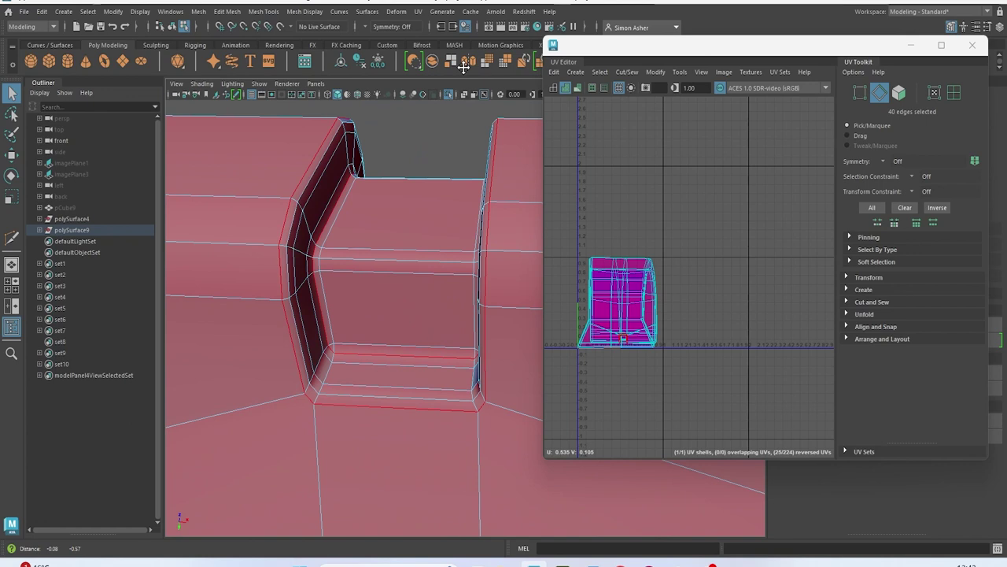
{"action": "left_click_drag", "start_coordinate": [402, 331], "coordinate": [353, 356], "text": "alt"}
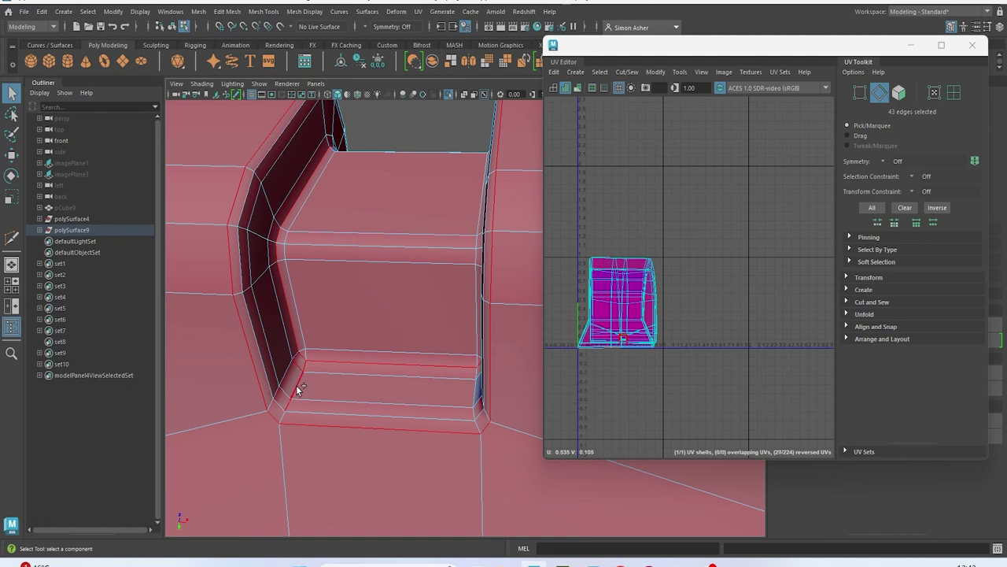
{"action": "left_click", "coordinate": [284, 418], "text": "shift"}
{"action": "left_click_drag", "start_coordinate": [322, 382], "coordinate": [348, 375], "text": "alt"}
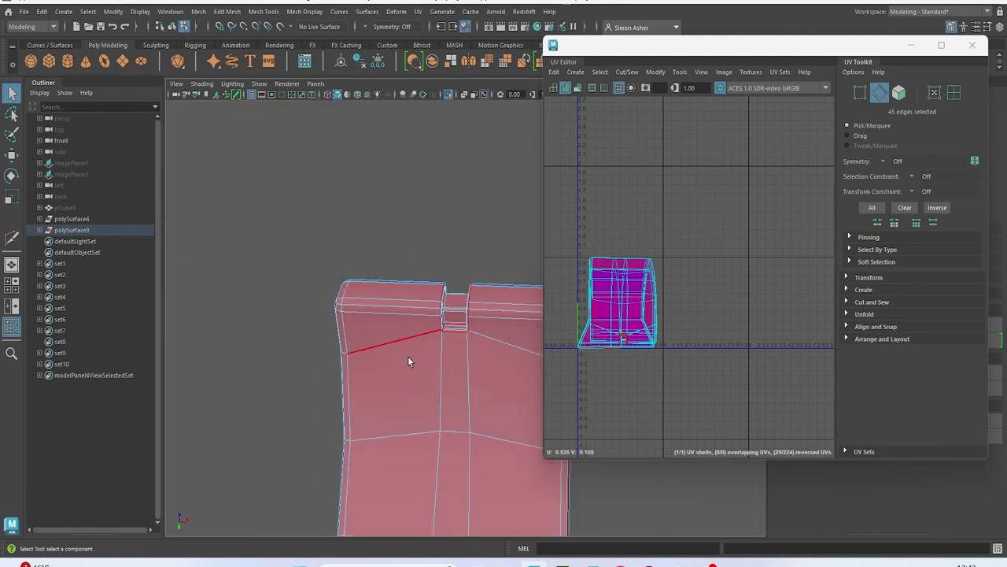
{"action": "right_click_drag", "start_coordinate": [686, 188], "coordinate": [650, 203], "text": "shift"}
{"action": "key", "text": "w"}
Add the edge loops around the strap's pin hole on both sides of the buckle end and cut the UVs along them
{"action": "left_click_drag", "start_coordinate": [315, 303], "coordinate": [429, 306], "text": "alt"}
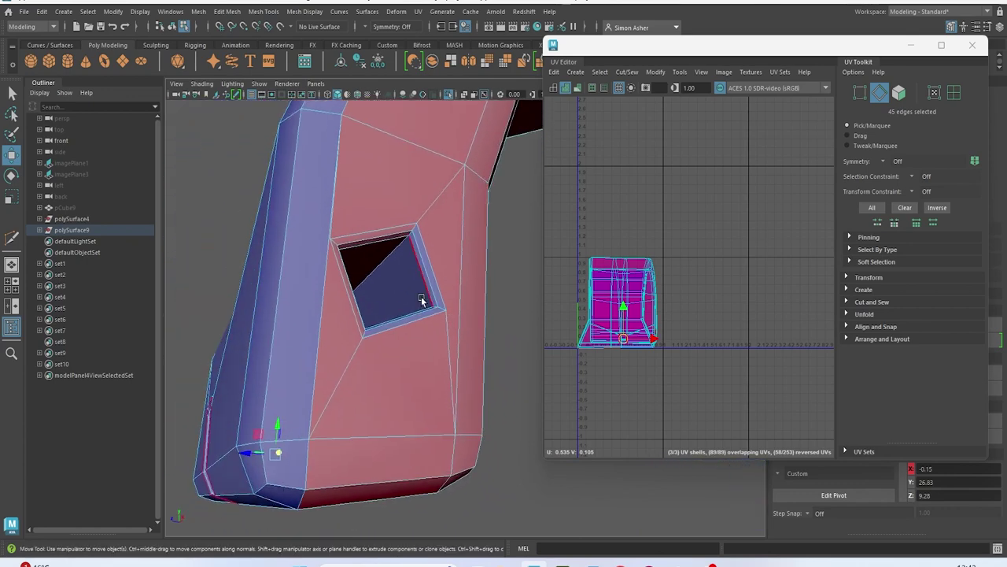
{"action": "double_click", "coordinate": [380, 239], "text": "shift"}
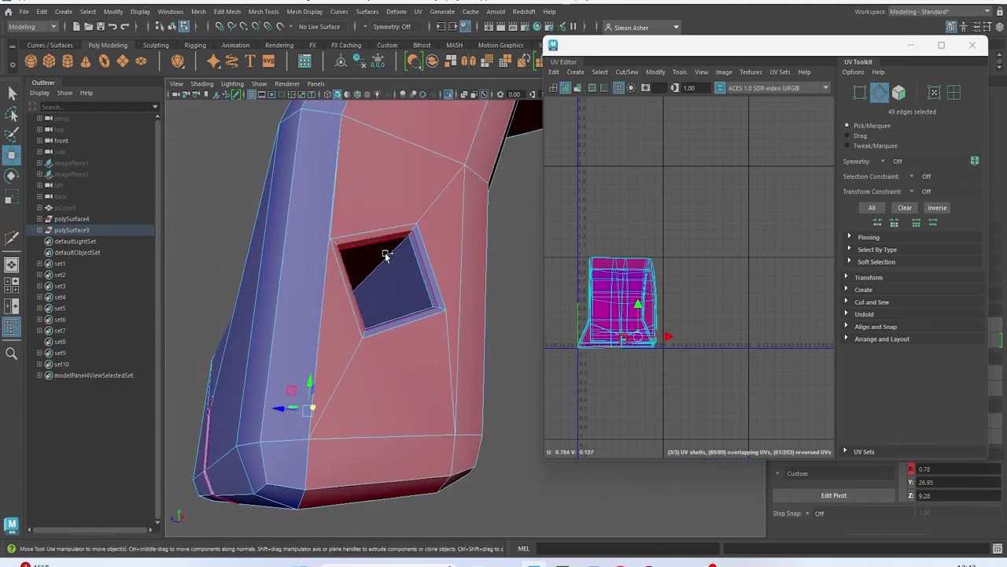
{"action": "left_click_drag", "start_coordinate": [351, 295], "coordinate": [410, 354], "text": "alt"}
{"action": "key", "text": "f"}
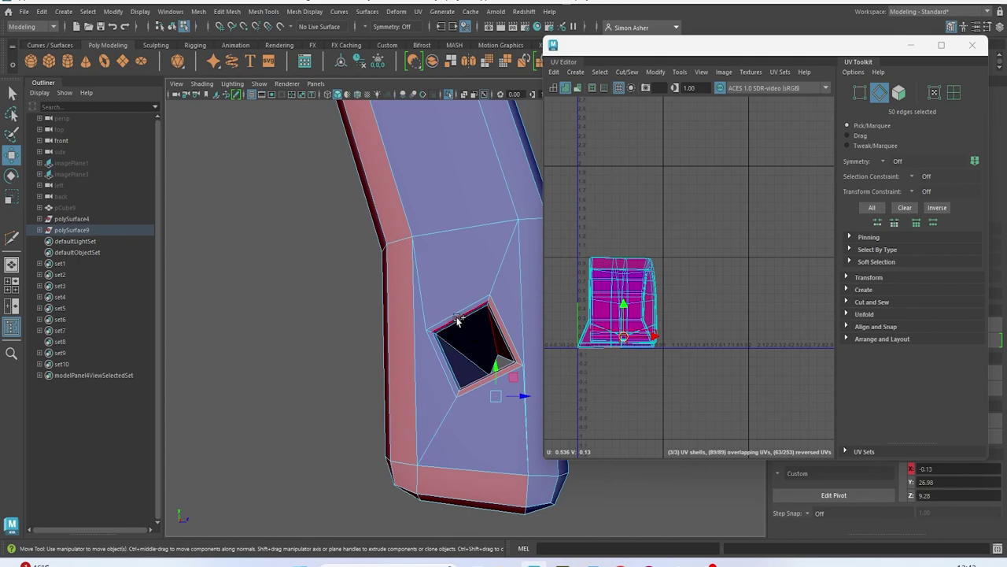
{"action": "right_click_drag", "start_coordinate": [675, 185], "coordinate": [634, 199], "text": "shift"}
Select the edge loops running along the strap's side bands, starting at the buckle end beside the pin hole
{"action": "scroll", "coordinate": [456, 294], "scroll_direction": "down", "scroll_amount": 5}
{"action": "left_click_drag", "start_coordinate": [456, 294], "coordinate": [373, 244], "text": "alt"}
{"action": "double_click", "coordinate": [397, 184], "text": "shift"}
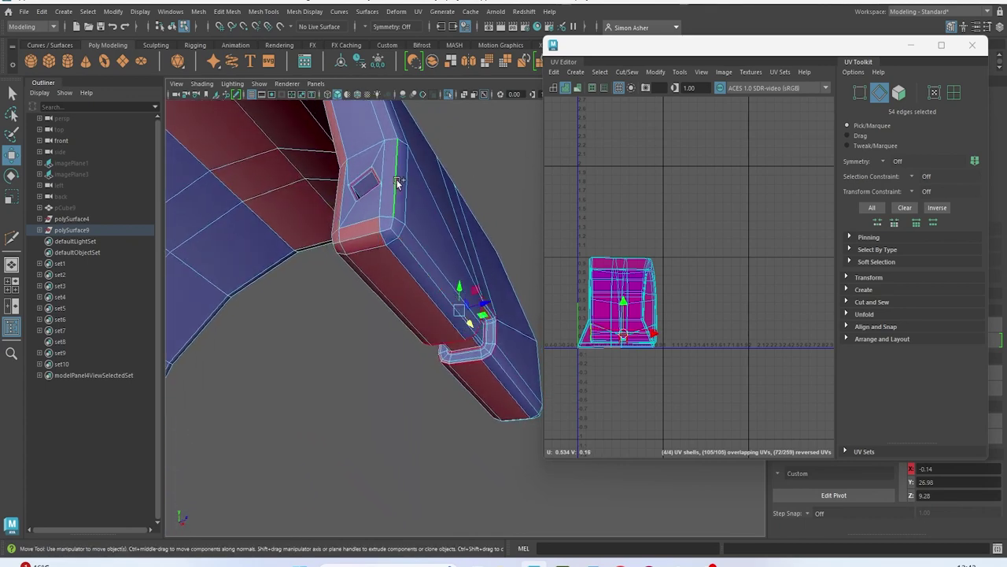
{"action": "left_click", "coordinate": [344, 195], "text": "shift"}
{"action": "left_click_drag", "start_coordinate": [344, 195], "coordinate": [376, 375], "text": "alt"}
{"action": "double_click", "coordinate": [317, 367], "text": "shift"}
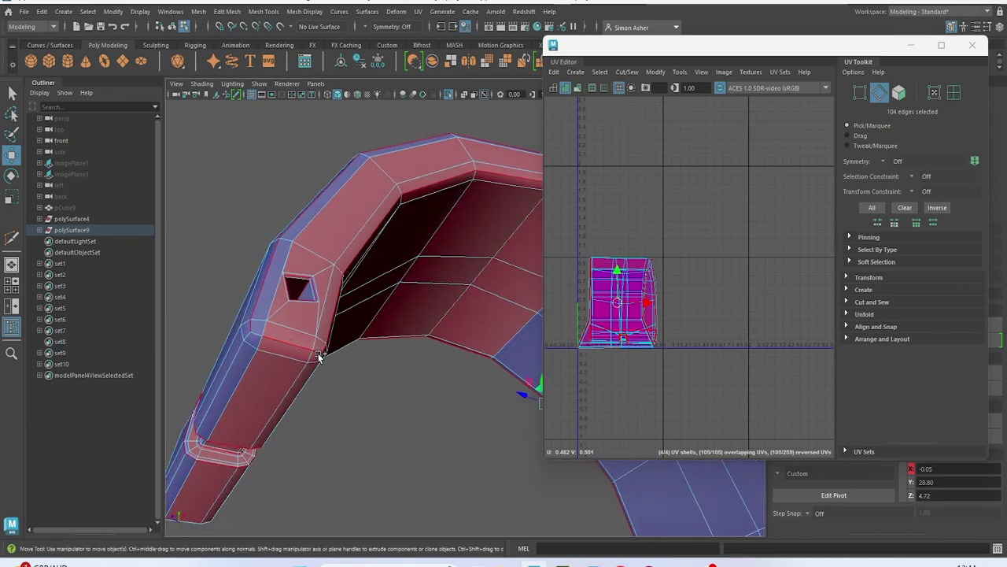
Add the missing corner edges at the strap's buckle end to close the side-band seams
{"action": "left_click_drag", "start_coordinate": [258, 334], "coordinate": [435, 368], "text": "alt"}
{"action": "left_click", "coordinate": [447, 238], "text": "shift"}
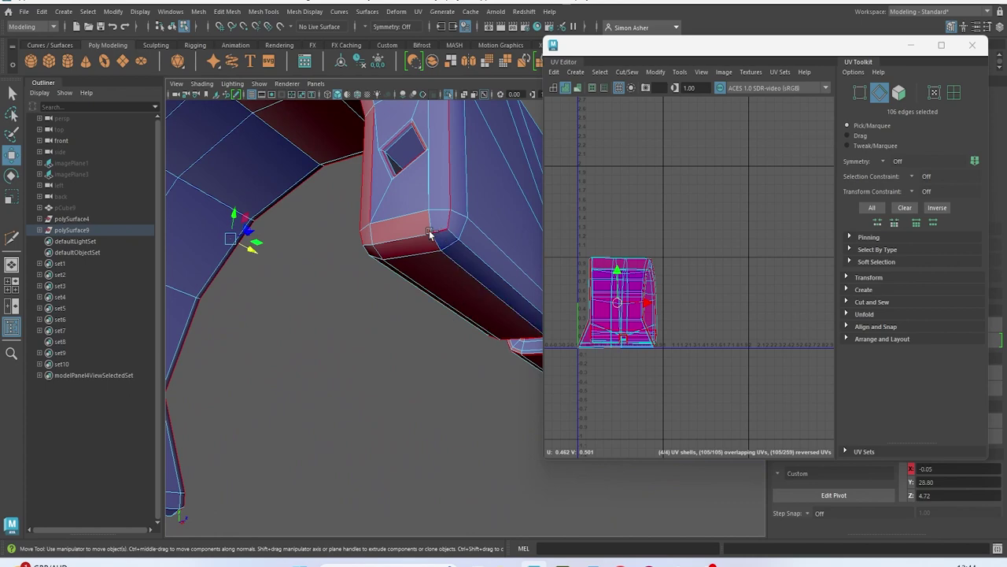
{"action": "left_click_drag", "start_coordinate": [427, 252], "coordinate": [524, 262], "text": "alt"}
{"action": "left_click", "coordinate": [524, 262], "text": "shift"}
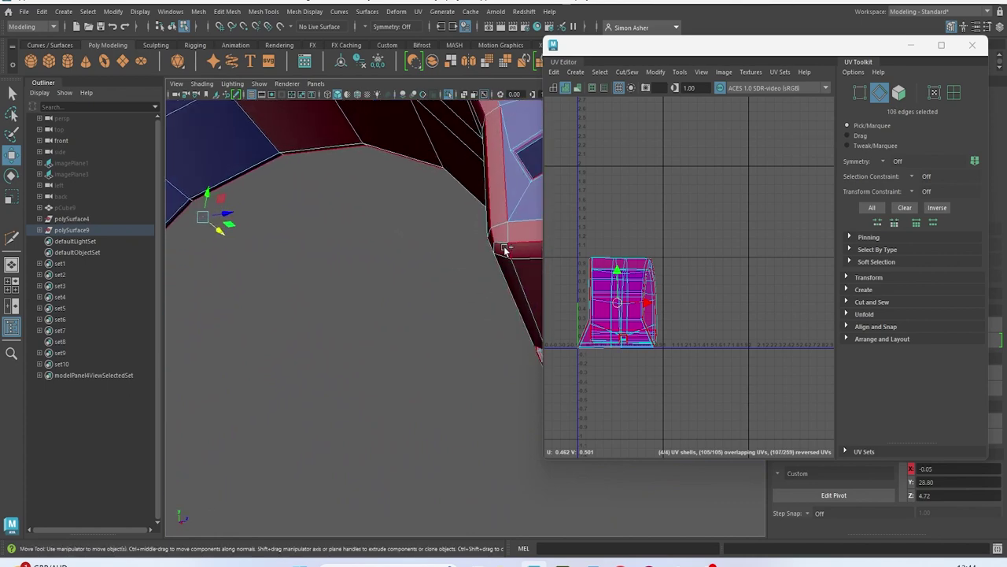
{"action": "left_click", "coordinate": [499, 269], "text": "shift"}
{"action": "scroll", "coordinate": [441, 291], "scroll_direction": "down", "scroll_amount": 5}
{"action": "left_click_drag", "start_coordinate": [370, 315], "coordinate": [616, 270], "text": "alt"}
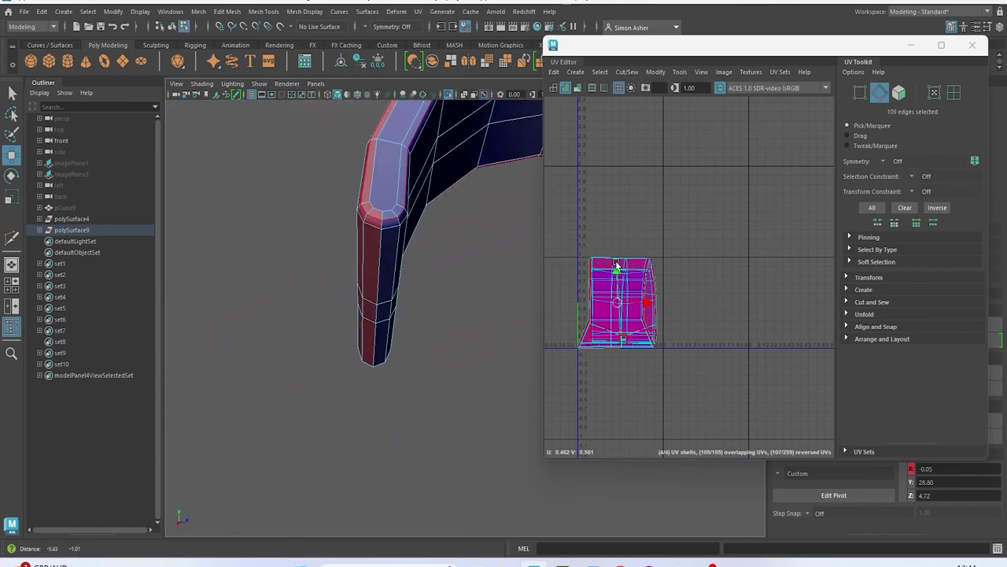
{"action": "scroll", "coordinate": [396, 275], "scroll_direction": "up", "scroll_amount": 2}
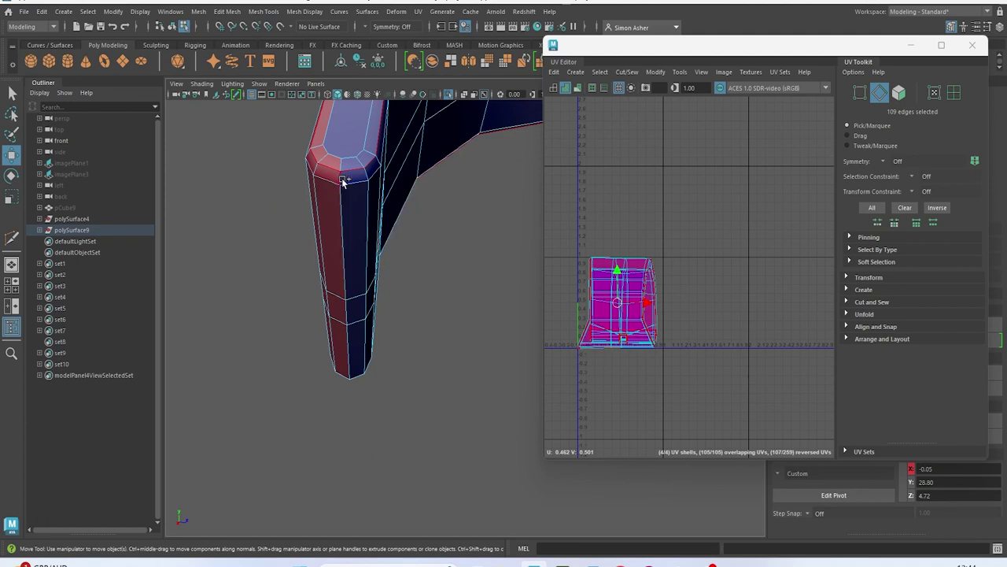
Cut the strap's UVs along the selected side seams, then select all of its UV shells and unfold them
{"action": "right_click_drag", "start_coordinate": [690, 198], "coordinate": [603, 199], "text": "shift"}
{"action": "left_click_drag", "start_coordinate": [558, 234], "coordinate": [711, 393]}
{"action": "right_click_drag", "start_coordinate": [696, 207], "coordinate": [573, 202], "text": "shift"}
{"action": "scroll", "coordinate": [630, 219], "scroll_direction": "down", "scroll_amount": 4}
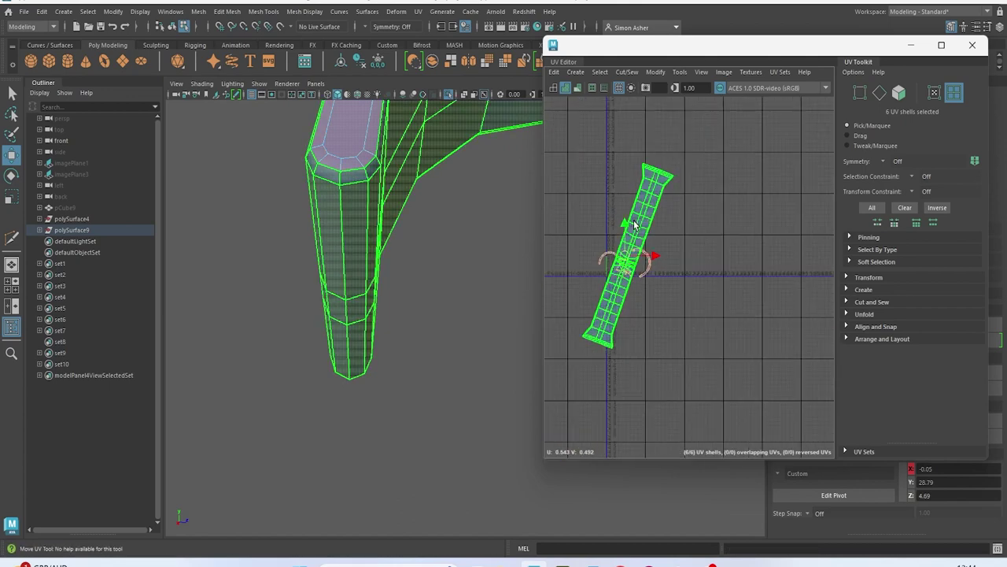
Select the strap's long main UV shell and move it away from the smaller overlapping shells
{"action": "left_click", "coordinate": [723, 223]}
{"action": "right_click_drag", "start_coordinate": [724, 224], "coordinate": [674, 210]}
{"action": "left_click", "coordinate": [632, 212]}
{"action": "left_click_drag", "start_coordinate": [629, 256], "coordinate": [738, 286]}
{"action": "scroll", "coordinate": [623, 272], "scroll_direction": "up", "scroll_amount": 4}
{"action": "middle_click_drag", "start_coordinate": [669, 242], "coordinate": [630, 265], "text": "alt"}
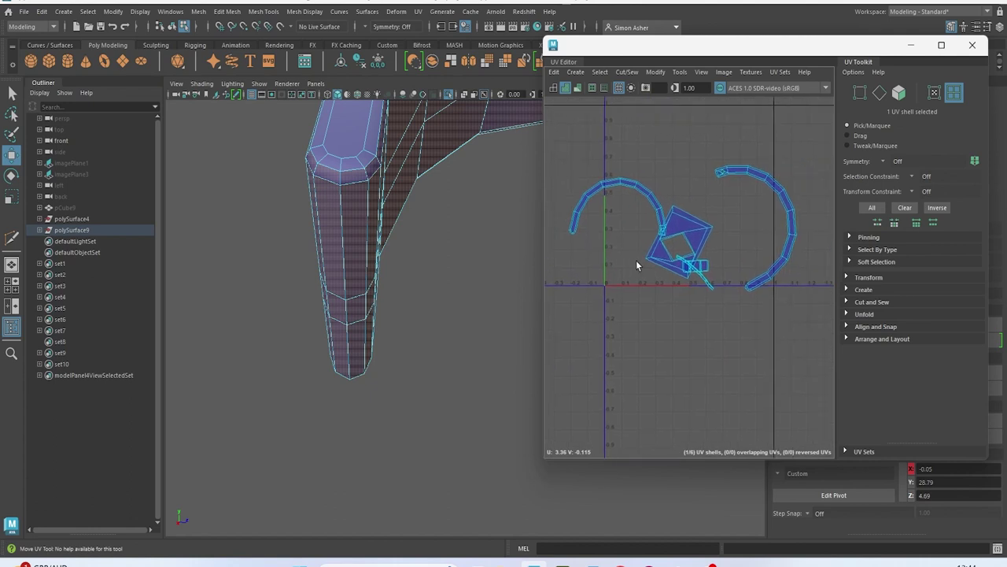
Identify the small shells around the prong notch and move the square pin-hole shell below the others
{"action": "key", "text": "w"}
{"action": "scroll", "coordinate": [711, 292], "scroll_direction": "down", "scroll_amount": 3}
{"action": "key", "text": "f"}
{"action": "middle_click_drag", "start_coordinate": [461, 268], "coordinate": [358, 251], "text": "alt"}
{"action": "left_click_drag", "start_coordinate": [389, 263], "coordinate": [293, 293], "text": "alt"}
{"action": "scroll", "coordinate": [602, 340], "scroll_direction": "up", "scroll_amount": 4}
{"action": "middle_click_drag", "start_coordinate": [730, 241], "coordinate": [572, 226], "text": "alt"}
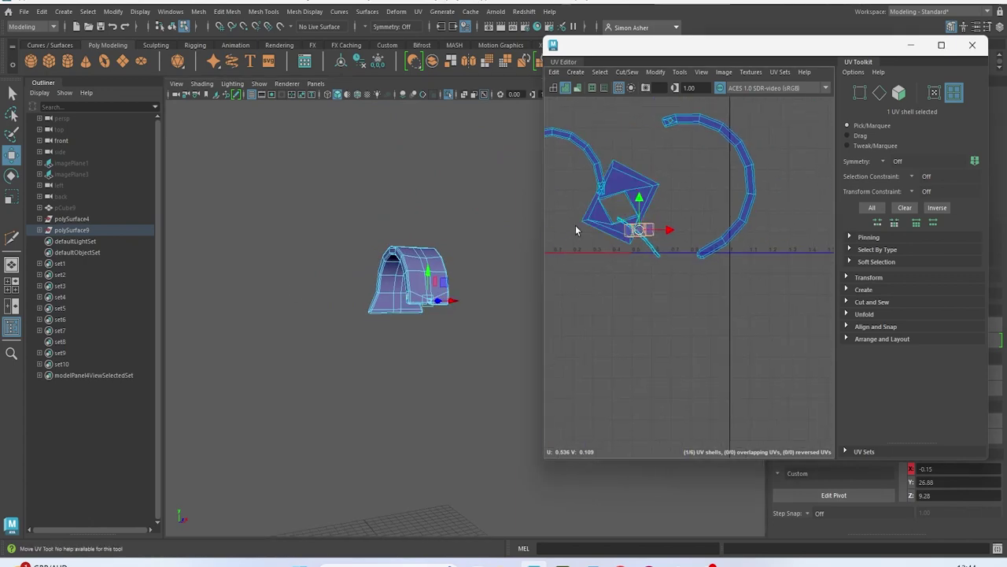
{"action": "scroll", "coordinate": [483, 281], "scroll_direction": "up", "scroll_amount": 8}
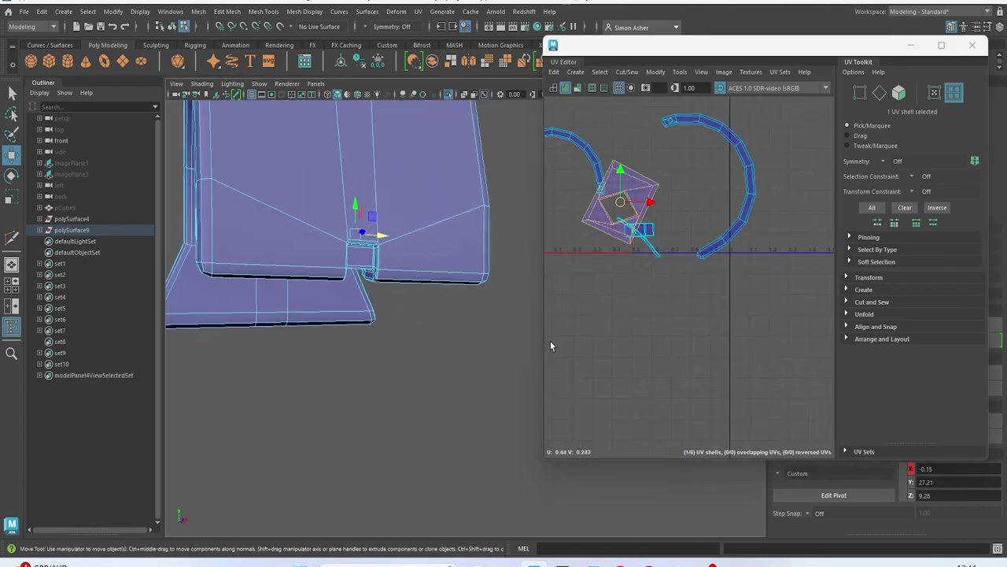
{"action": "left_click_drag", "start_coordinate": [477, 278], "coordinate": [662, 347], "text": "alt"}
{"action": "scroll", "coordinate": [663, 340], "scroll_direction": "down", "scroll_amount": 2}
{"action": "scroll", "coordinate": [664, 340], "scroll_direction": "down", "scroll_amount": 5}
{"action": "scroll", "coordinate": [711, 322], "scroll_direction": "up", "scroll_amount": 6}
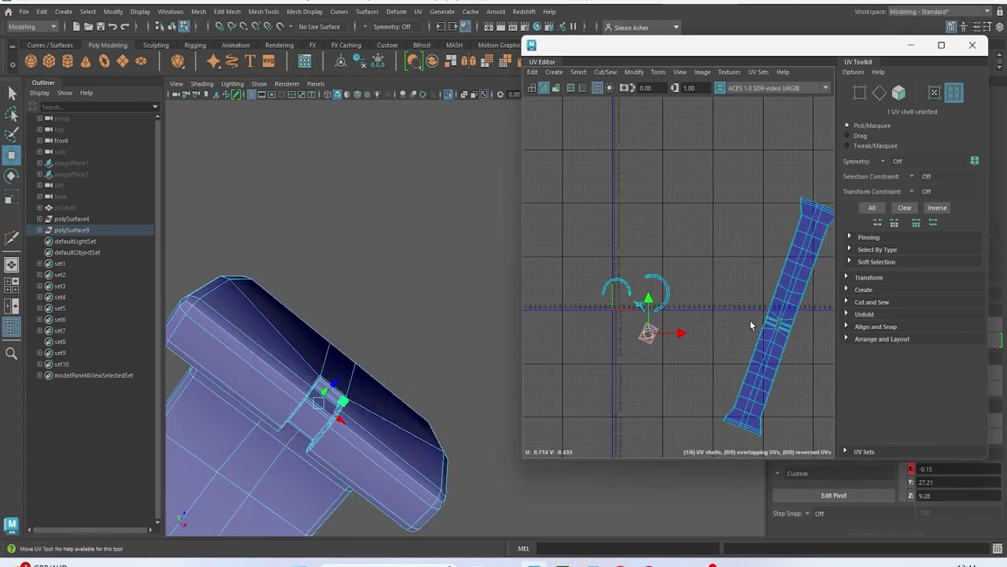
Try to sew the pin-hole shell along one of its outer edges, and undo the attempt
{"action": "left_click", "coordinate": [555, 228]}
{"action": "right_click_drag", "start_coordinate": [616, 207], "coordinate": [617, 175]}
{"action": "left_click", "coordinate": [645, 374]}
{"action": "scroll", "coordinate": [642, 374], "scroll_direction": "down", "scroll_amount": 3}
{"action": "scroll", "coordinate": [641, 367], "scroll_direction": "down", "scroll_amount": 5}
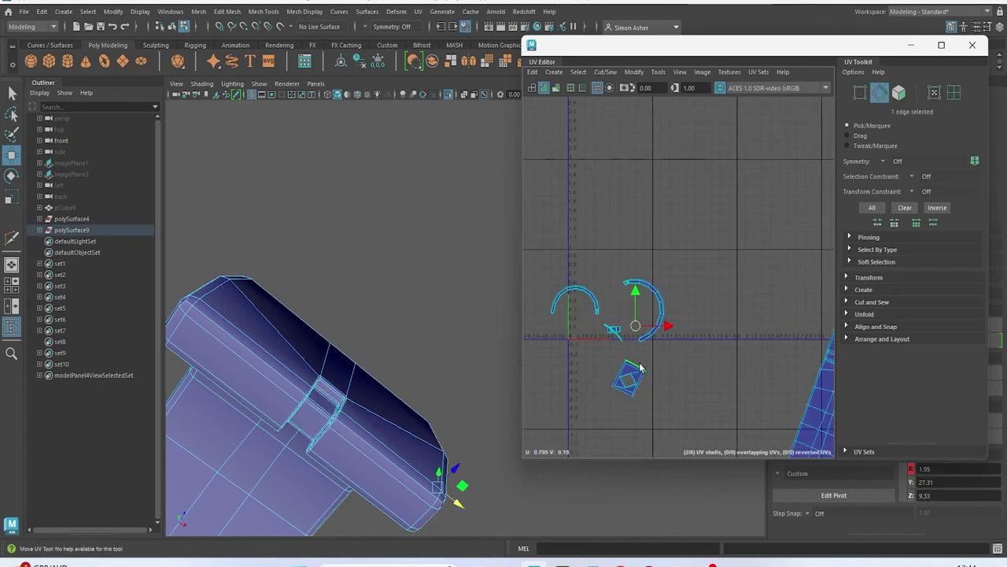
{"action": "middle_click_drag", "start_coordinate": [643, 355], "coordinate": [686, 314], "text": "alt"}
{"action": "scroll", "coordinate": [686, 314], "scroll_direction": "up", "scroll_amount": 6}
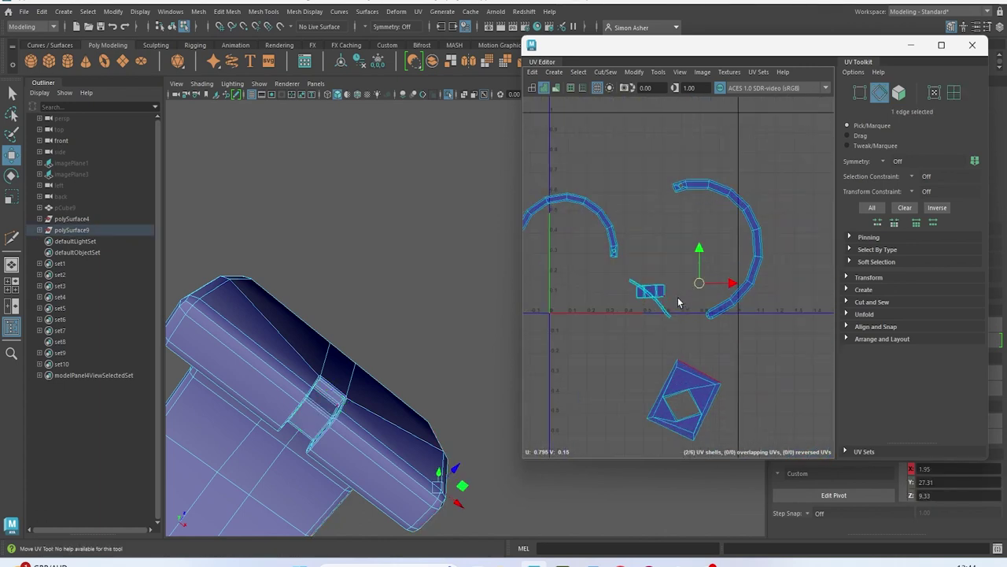
{"action": "right_click_drag", "start_coordinate": [697, 229], "coordinate": [693, 253], "text": "shift"}
{"action": "key", "text": "ctrl+z"}
{"action": "key", "text": "ctrl+z"}
{"action": "key", "text": "ctrl+z"}
{"action": "key", "text": "ctrl+z"}
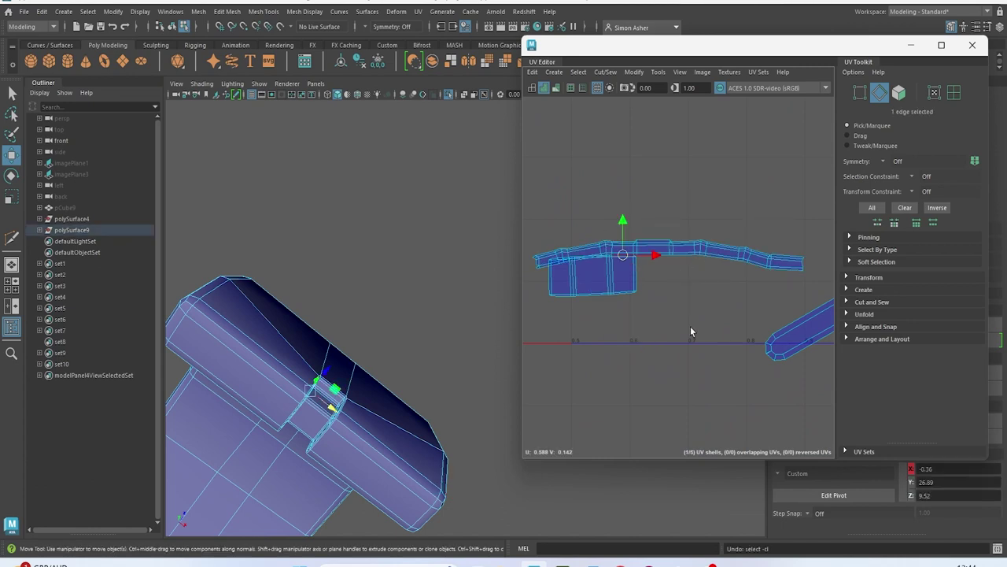
Sew the prong notch's two UV pieces together along their shared edge and clear the selection
{"action": "left_click", "coordinate": [642, 278]}
{"action": "right_click_drag", "start_coordinate": [699, 229], "coordinate": [696, 252], "text": "shift"}
{"action": "left_click", "coordinate": [725, 287]}
{"action": "scroll", "coordinate": [719, 296], "scroll_direction": "down", "scroll_amount": 5}
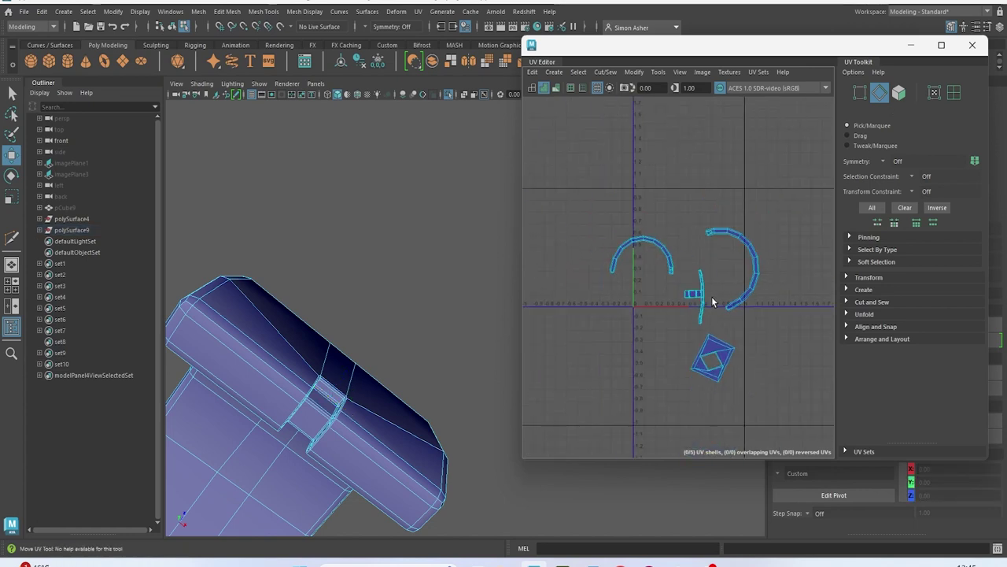
{"action": "scroll", "coordinate": [618, 280], "scroll_direction": "down", "scroll_amount": 5}
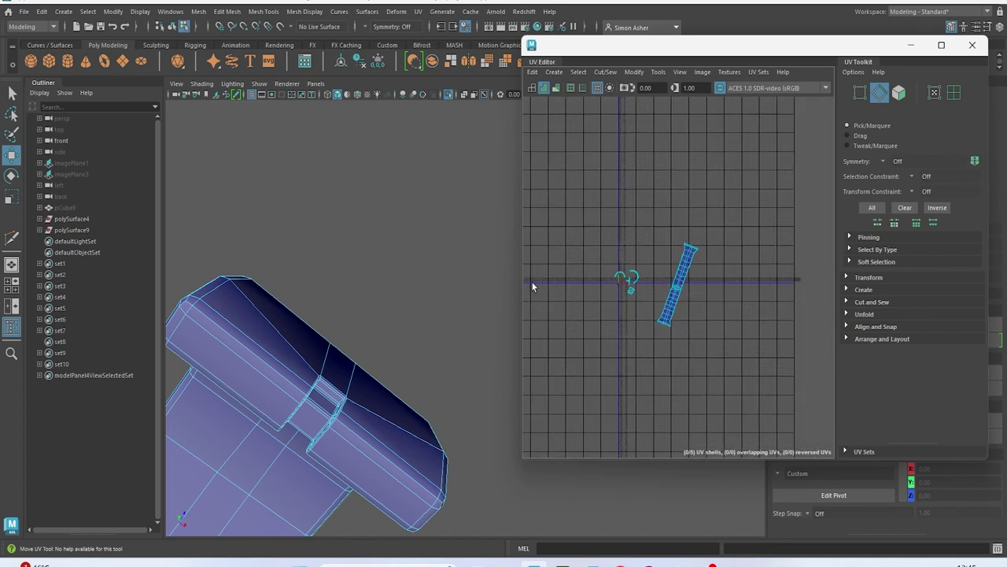
Isolate the watch body and create a camera-based UV projection for it
{"action": "left_click", "coordinate": [270, 227]}
{"action": "left_click", "coordinate": [307, 212]}
{"action": "left_click_drag", "start_coordinate": [310, 218], "coordinate": [464, 355], "text": "alt"}
{"action": "left_click", "coordinate": [395, 403]}
{"action": "key", "text": "ctrl+1"}
{"action": "left_click", "coordinate": [565, 75]}
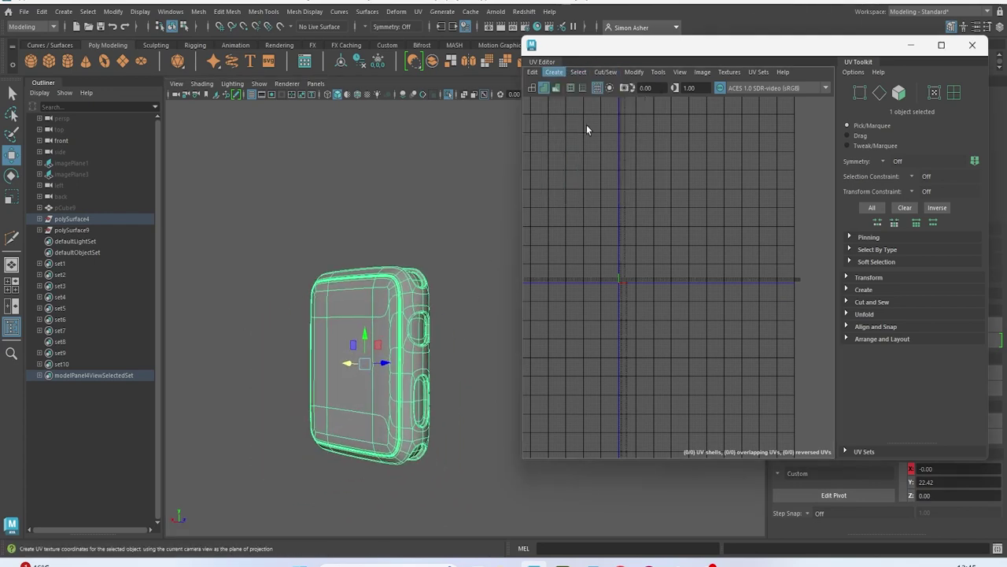
{"action": "left_click", "coordinate": [591, 131]}
Switch the watch body to edge selection and turn off its smooth preview near the screen's upper corner
{"action": "scroll", "coordinate": [342, 354], "scroll_direction": "up", "scroll_amount": 5}
{"action": "middle_click_drag", "start_coordinate": [419, 352], "coordinate": [456, 377], "text": "alt"}
{"action": "scroll", "coordinate": [408, 303], "scroll_direction": "up", "scroll_amount": 4}
{"action": "right_click_drag", "start_coordinate": [392, 239], "coordinate": [391, 207]}
{"action": "left_click_drag", "start_coordinate": [391, 235], "coordinate": [446, 313], "text": "alt"}
{"action": "middle_click_drag", "start_coordinate": [445, 313], "coordinate": [376, 231], "text": "alt"}
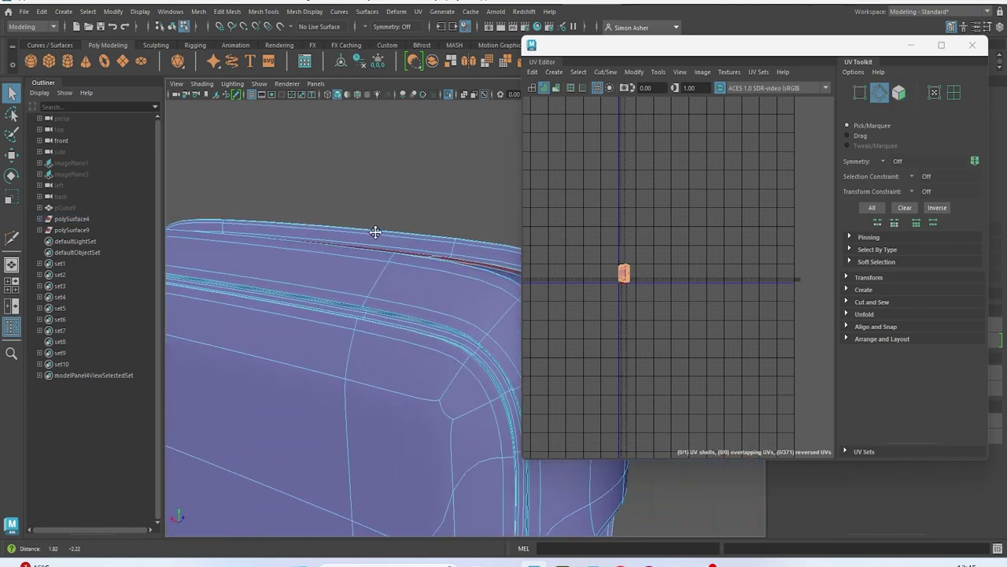
{"action": "left_click_drag", "start_coordinate": [375, 231], "coordinate": [377, 312], "text": "alt"}
{"action": "scroll", "coordinate": [371, 364], "scroll_direction": "up", "scroll_amount": 3}
{"action": "scroll", "coordinate": [371, 363], "scroll_direction": "down", "scroll_amount": 3}
{"action": "left_click", "coordinate": [359, 356]}
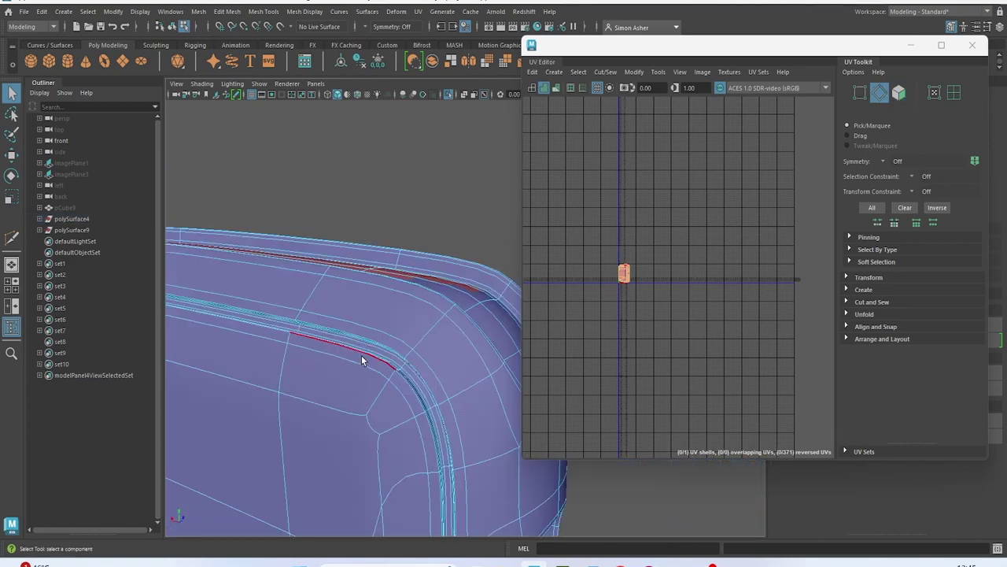
{"action": "key", "text": "1"}
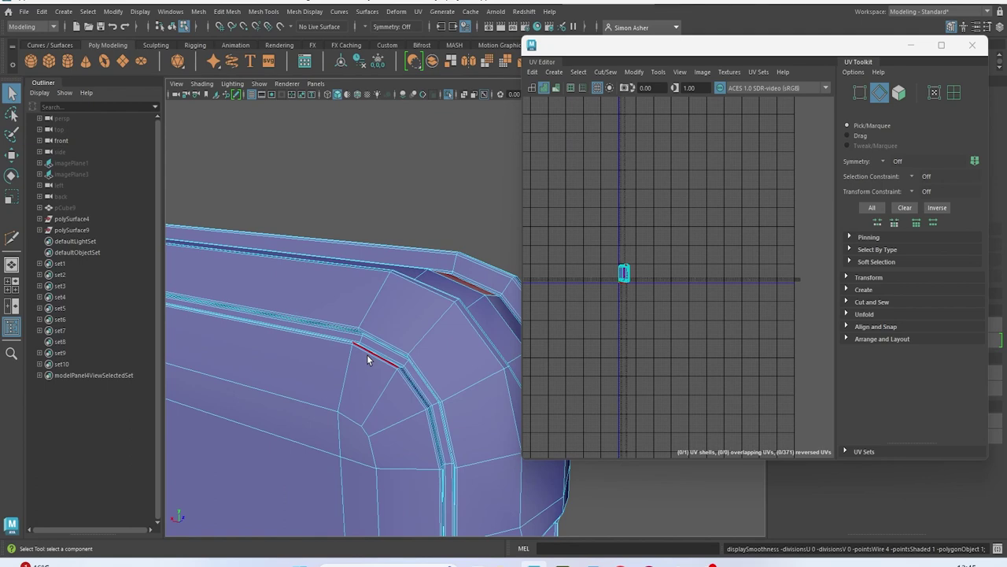
Select the full edge loop inside the groove around the watch screen
{"action": "left_click", "coordinate": [386, 395]}
{"action": "scroll", "coordinate": [392, 398], "scroll_direction": "up", "scroll_amount": 5}
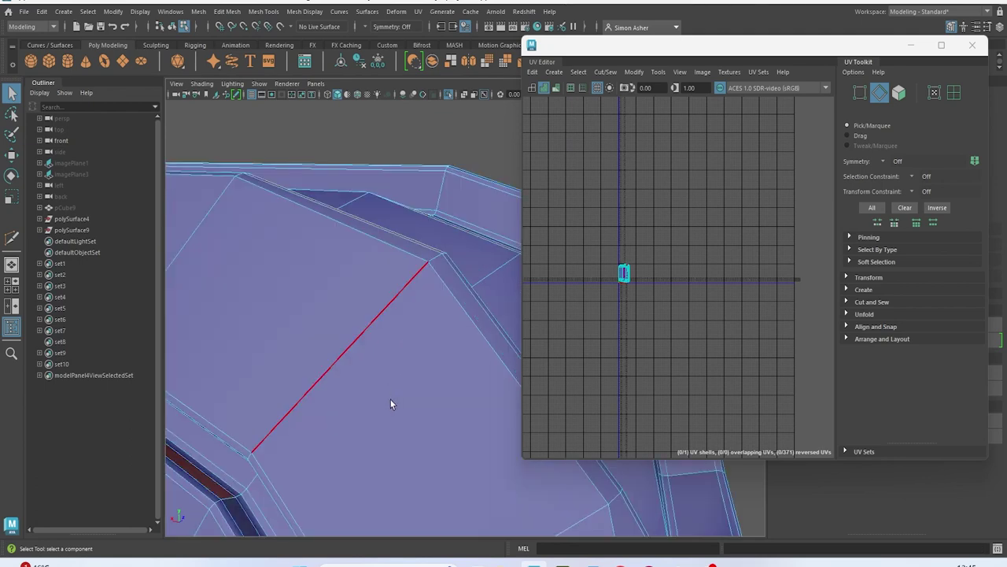
{"action": "left_click", "coordinate": [286, 444]}
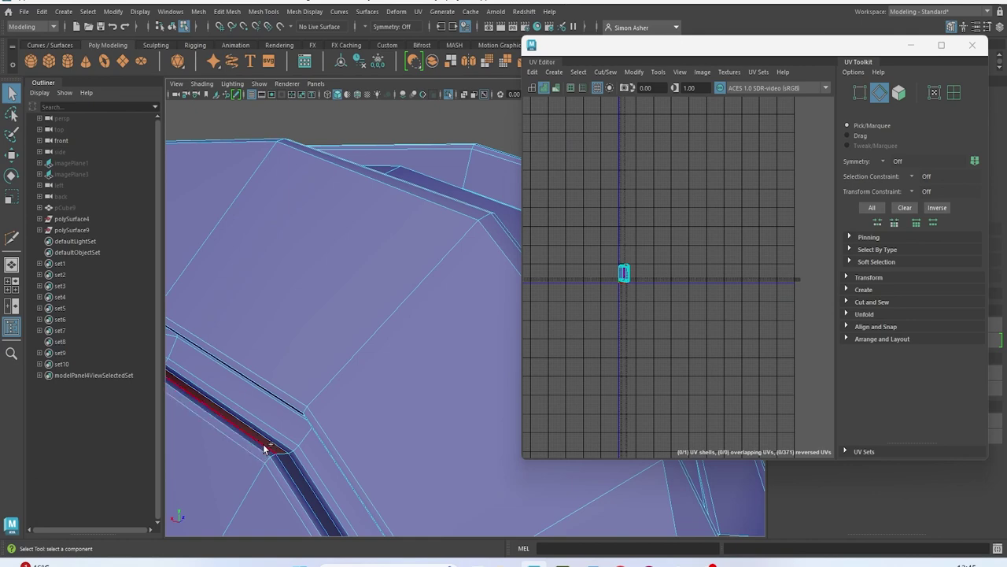
{"action": "double_click", "coordinate": [265, 447]}
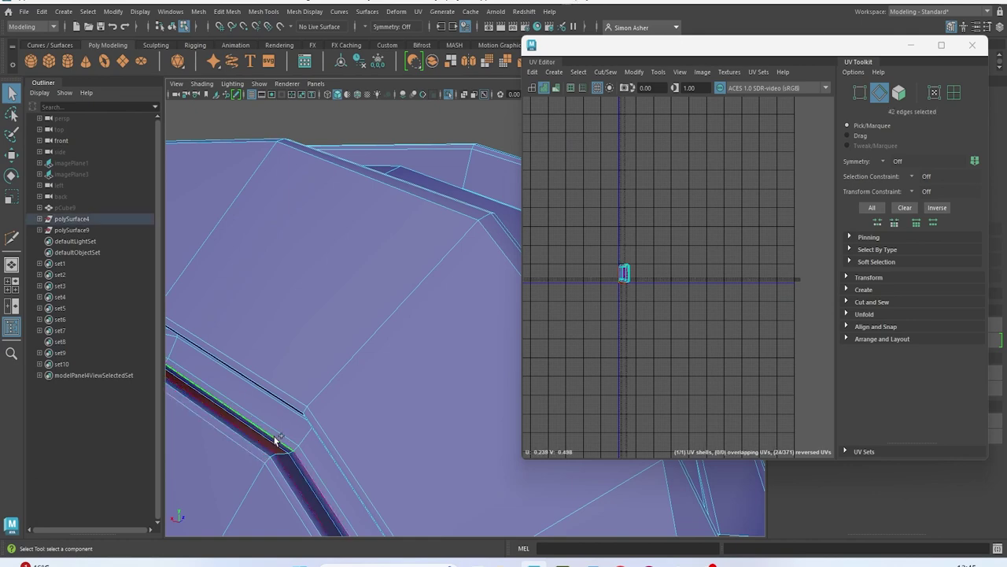
Add the second edge loop in the outer groove around the screen and cut the watch body's UVs along both loops
{"action": "scroll", "coordinate": [274, 441], "scroll_direction": "down", "scroll_amount": 8}
{"action": "middle_click_drag", "start_coordinate": [276, 443], "coordinate": [237, 428], "text": "alt"}
{"action": "scroll", "coordinate": [330, 380], "scroll_direction": "up", "scroll_amount": 5}
{"action": "middle_click_drag", "start_coordinate": [330, 360], "coordinate": [368, 340], "text": "alt"}
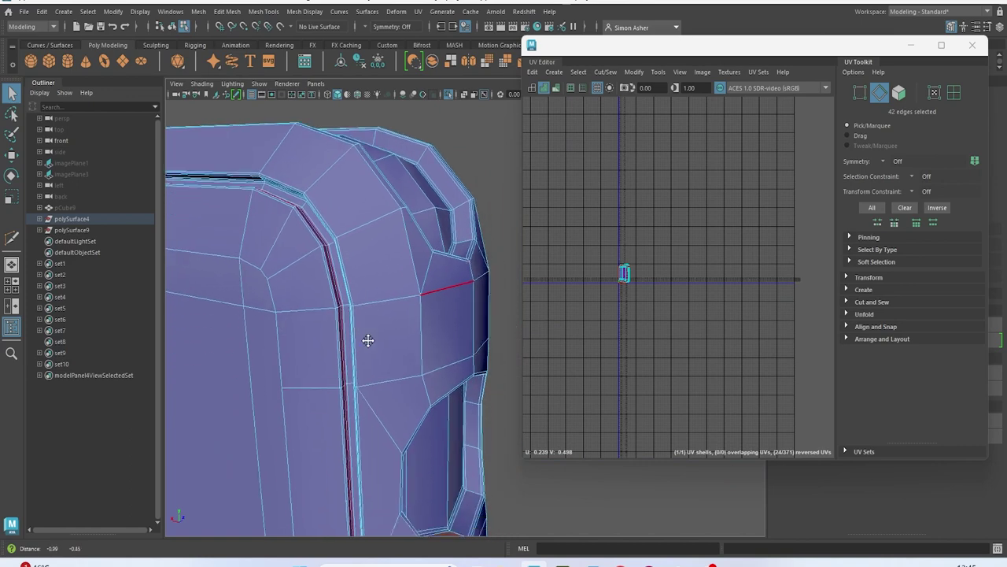
{"action": "scroll", "coordinate": [368, 340], "scroll_direction": "up", "scroll_amount": 8}
{"action": "middle_click_drag", "start_coordinate": [315, 336], "coordinate": [410, 336], "text": "alt"}
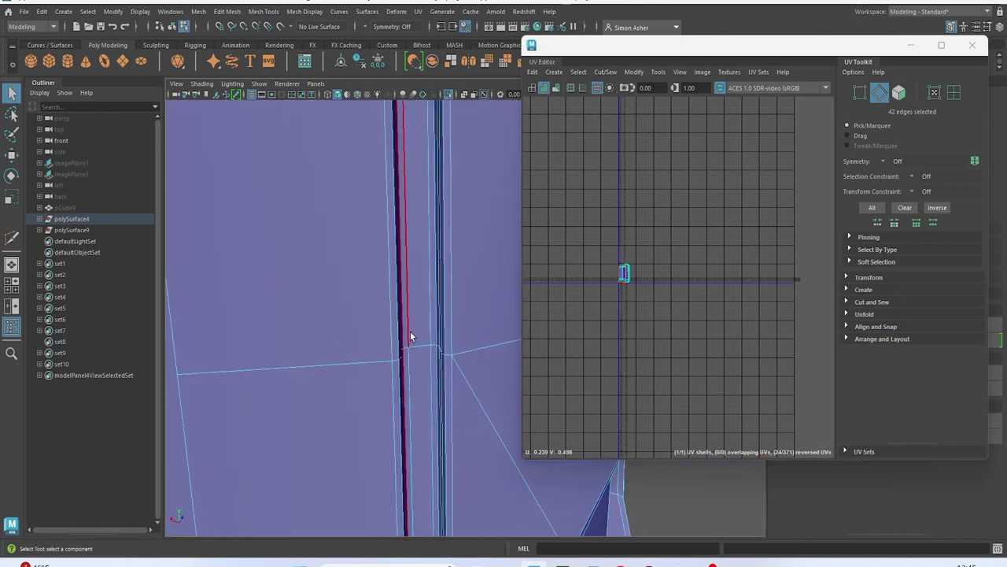
{"action": "double_click", "coordinate": [450, 323], "text": "shift"}
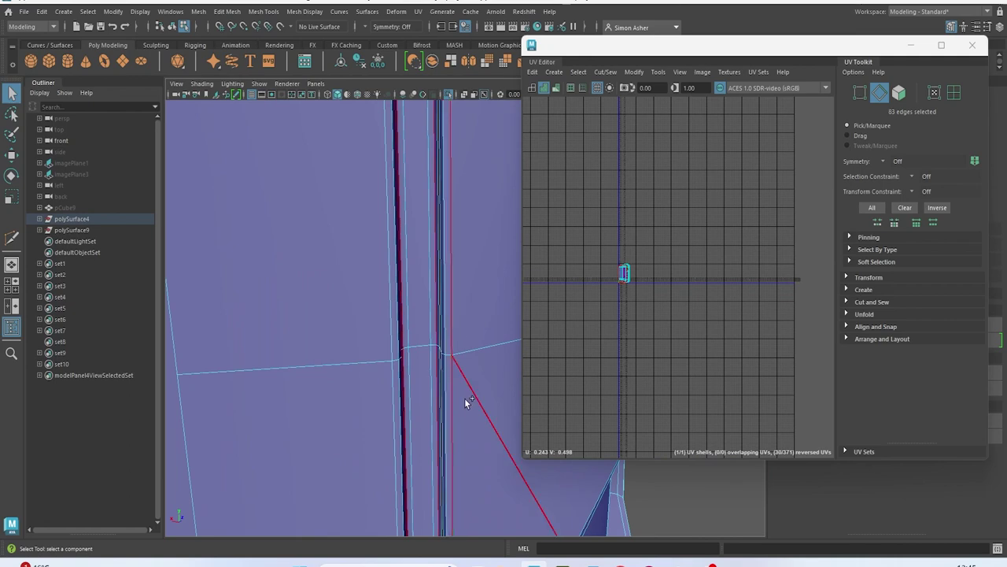
{"action": "scroll", "coordinate": [461, 399], "scroll_direction": "down", "scroll_amount": 5}
{"action": "middle_click_drag", "start_coordinate": [461, 399], "coordinate": [451, 346], "text": "alt"}
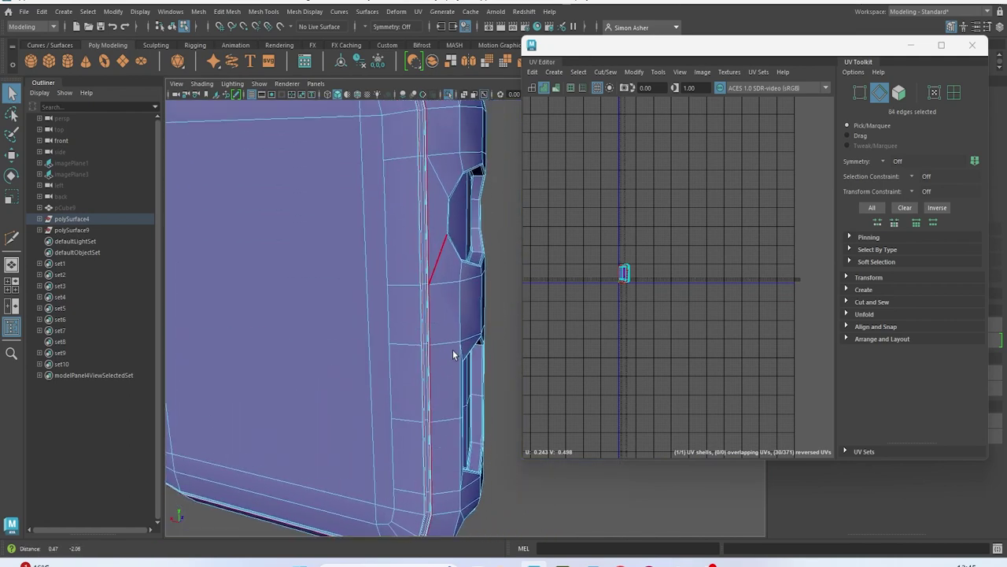
{"action": "right_click_drag", "start_coordinate": [700, 212], "coordinate": [652, 220], "text": "shift"}
Move the watch casing, screen face and one thin screen-border UV shell apart so that they no longer overlap
{"action": "key", "text": "w"}
{"action": "left_click", "coordinate": [623, 272]}
{"action": "left_click_drag", "start_coordinate": [623, 273], "coordinate": [698, 275]}
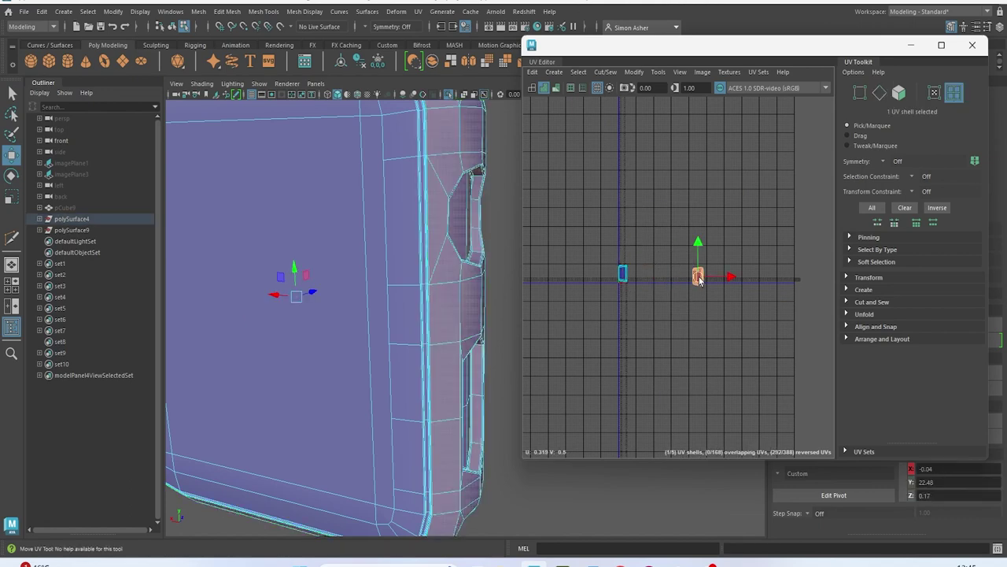
{"action": "left_click", "coordinate": [621, 281]}
{"action": "left_click_drag", "start_coordinate": [623, 275], "coordinate": [591, 239]}
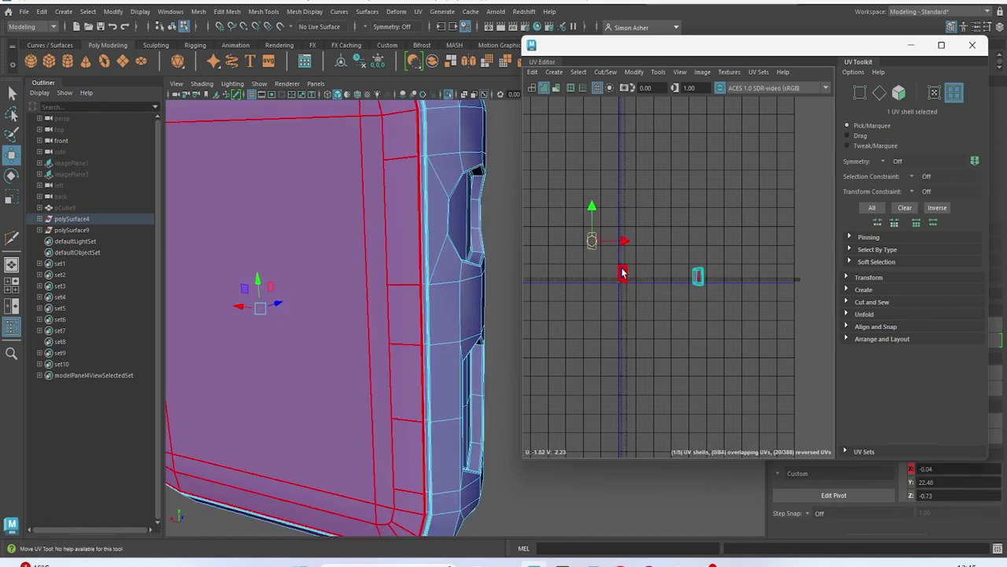
{"action": "left_click", "coordinate": [625, 275]}
{"action": "left_click_drag", "start_coordinate": [627, 280], "coordinate": [577, 309]}
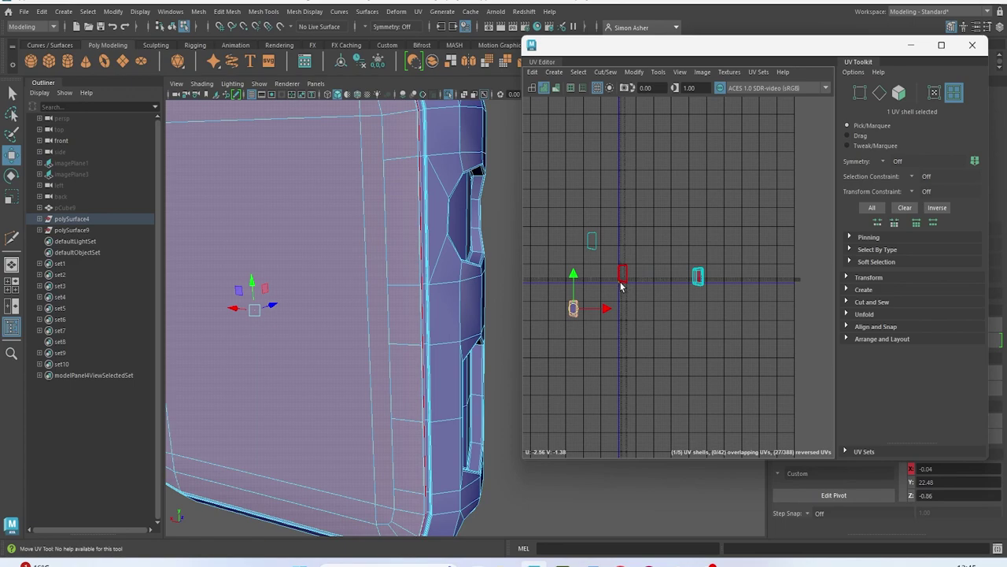
In edge selection mode, select the two edge loops inside the smaller octagonal recess on the watch casing's side
{"action": "scroll", "coordinate": [462, 273], "scroll_direction": "down", "scroll_amount": 3}
{"action": "left_click_drag", "start_coordinate": [462, 273], "coordinate": [442, 313], "text": "alt"}
{"action": "scroll", "coordinate": [441, 312], "scroll_direction": "up", "scroll_amount": 4}
{"action": "left_click_drag", "start_coordinate": [371, 319], "coordinate": [346, 236], "text": "alt"}
{"action": "middle_click_drag", "start_coordinate": [347, 236], "coordinate": [396, 394], "text": "alt"}
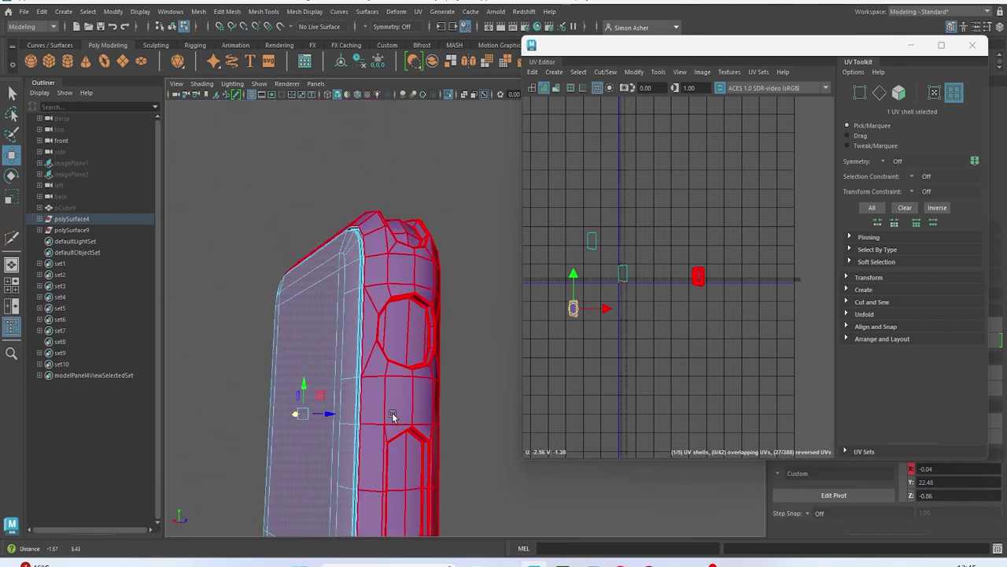
{"action": "left_click_drag", "start_coordinate": [396, 392], "coordinate": [387, 403], "text": "alt"}
{"action": "scroll", "coordinate": [386, 403], "scroll_direction": "up", "scroll_amount": 5}
{"action": "middle_click_drag", "start_coordinate": [386, 403], "coordinate": [382, 343], "text": "alt"}
{"action": "right_click_drag", "start_coordinate": [361, 213], "coordinate": [360, 181]}
{"action": "scroll", "coordinate": [347, 264], "scroll_direction": "up", "scroll_amount": 4}
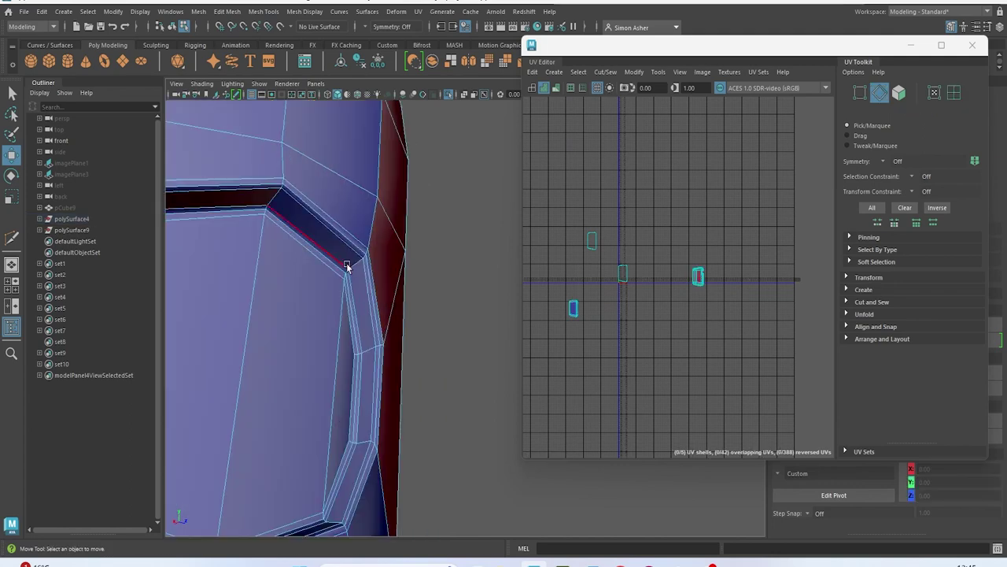
{"action": "double_click", "coordinate": [289, 219]}
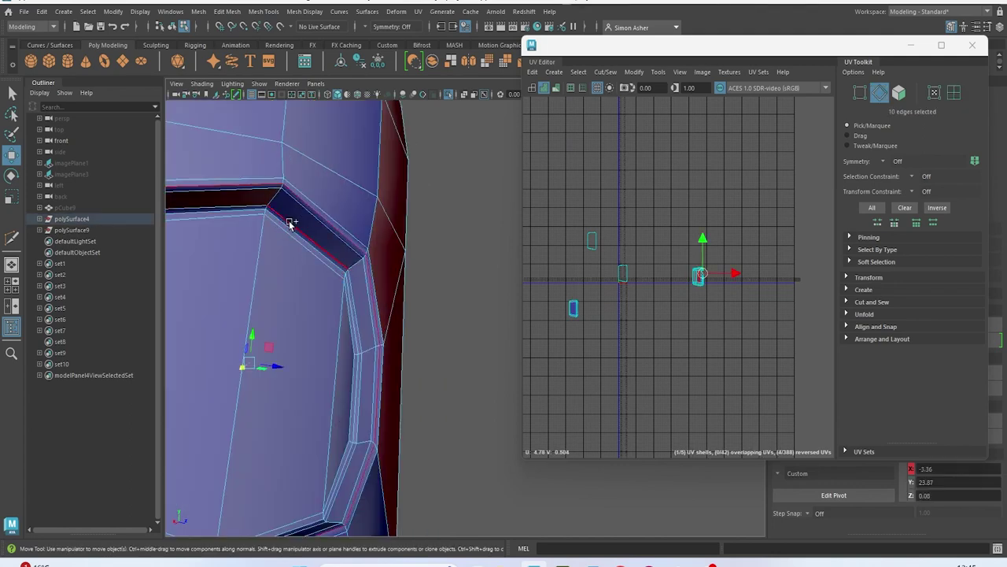
{"action": "double_click", "coordinate": [295, 232], "text": "shift"}
Add both edge loops of the longer side-button recess below it to the selection
{"action": "scroll", "coordinate": [306, 283], "scroll_direction": "down", "scroll_amount": 5}
{"action": "middle_click_drag", "start_coordinate": [306, 283], "coordinate": [325, 153], "text": "alt"}
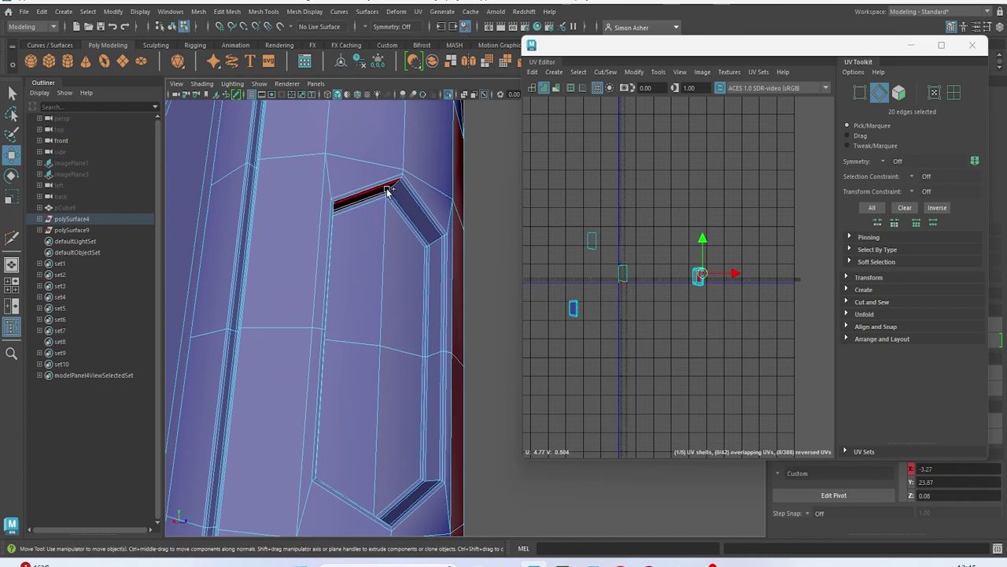
{"action": "double_click", "coordinate": [424, 209], "text": "shift"}
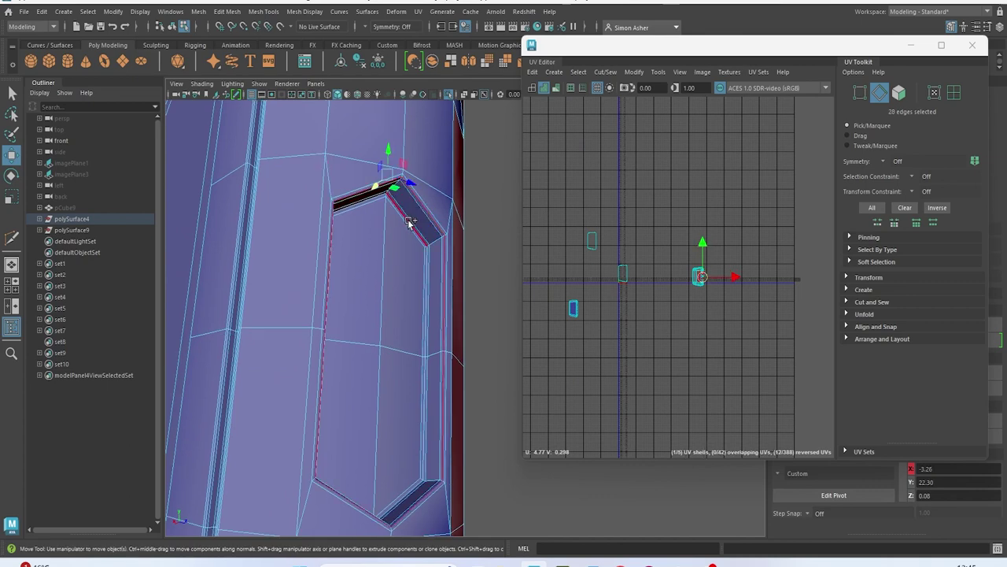
{"action": "left_click_drag", "start_coordinate": [410, 258], "coordinate": [439, 464], "text": "alt"}
{"action": "scroll", "coordinate": [438, 461], "scroll_direction": "up", "scroll_amount": 4}
{"action": "middle_click_drag", "start_coordinate": [359, 350], "coordinate": [375, 333]}
{"action": "key", "text": "ctrl+z"}
Add the short edges crossing the recess walls at a corner and cut the UVs along the selected edges
{"action": "scroll", "coordinate": [347, 356], "scroll_direction": "up", "scroll_amount": 5}
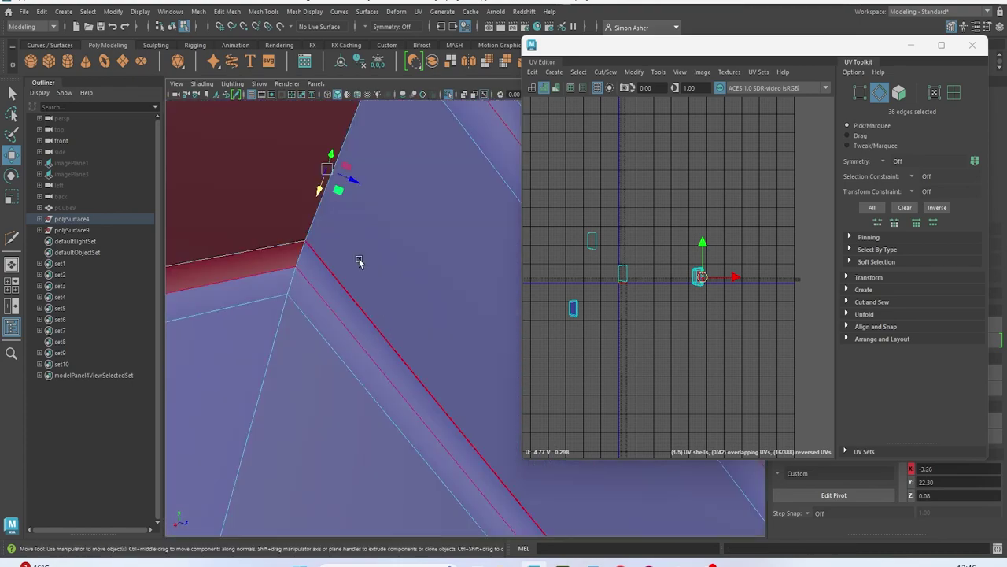
{"action": "left_click", "coordinate": [354, 137], "text": "shift"}
{"action": "left_click_drag", "start_coordinate": [353, 137], "coordinate": [371, 333], "text": "alt"}
{"action": "scroll", "coordinate": [394, 296], "scroll_direction": "down", "scroll_amount": 6}
{"action": "scroll", "coordinate": [366, 322], "scroll_direction": "up", "scroll_amount": 3}
{"action": "left_click", "coordinate": [344, 287], "text": "shift"}
{"action": "scroll", "coordinate": [356, 284], "scroll_direction": "up", "scroll_amount": 5}
{"action": "left_click_drag", "start_coordinate": [367, 279], "coordinate": [459, 279], "text": "alt"}
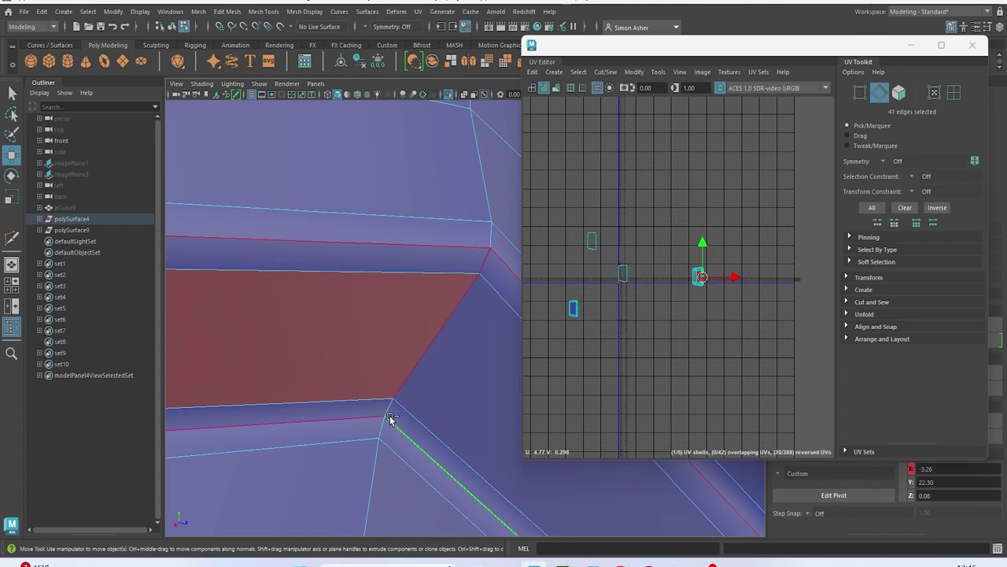
{"action": "right_click_drag", "start_coordinate": [728, 188], "coordinate": [692, 203], "text": "shift"}
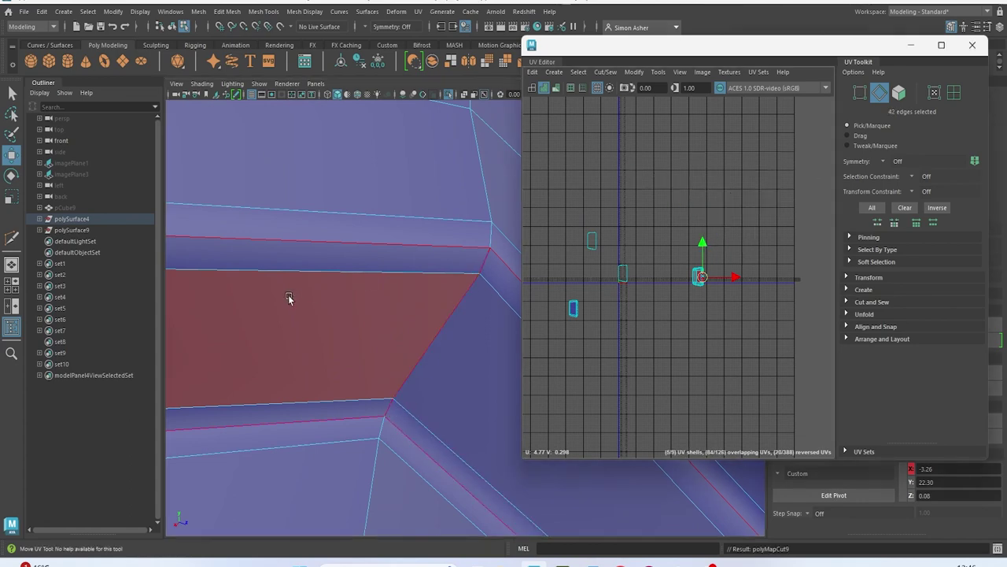
Add both edge loops inside the first strap slot at the casing's end and cut the UVs along them
{"action": "scroll", "coordinate": [330, 296], "scroll_direction": "down", "scroll_amount": 8}
{"action": "left_click_drag", "start_coordinate": [391, 329], "coordinate": [462, 403], "text": "alt"}
{"action": "scroll", "coordinate": [462, 403], "scroll_direction": "up", "scroll_amount": 4}
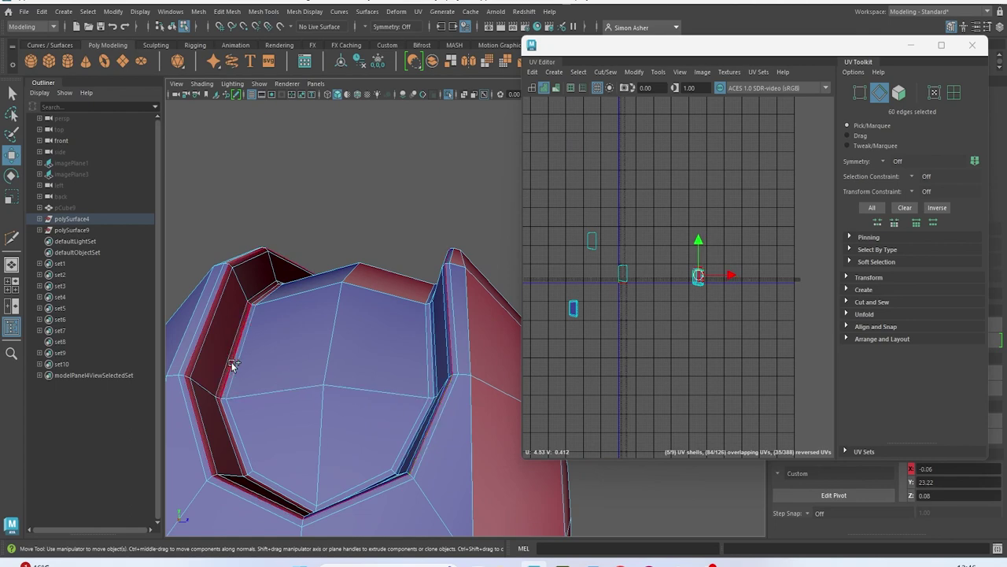
{"action": "left_click_drag", "start_coordinate": [241, 368], "coordinate": [322, 420], "text": "alt"}
{"action": "middle_click_drag", "start_coordinate": [322, 420], "coordinate": [288, 230], "text": "alt"}
{"action": "left_click_drag", "start_coordinate": [287, 230], "coordinate": [465, 441], "text": "alt"}
{"action": "left_click_drag", "start_coordinate": [423, 386], "coordinate": [295, 368], "text": "alt"}
{"action": "right_click_drag", "start_coordinate": [709, 160], "coordinate": [670, 179], "text": "shift"}
Add the inner and outer edge loops of the opposite strap slot to the selection
{"action": "scroll", "coordinate": [427, 384], "scroll_direction": "down", "scroll_amount": 3}
{"action": "left_click_drag", "start_coordinate": [427, 384], "coordinate": [449, 389], "text": "alt"}
{"action": "scroll", "coordinate": [449, 389], "scroll_direction": "up", "scroll_amount": 10}
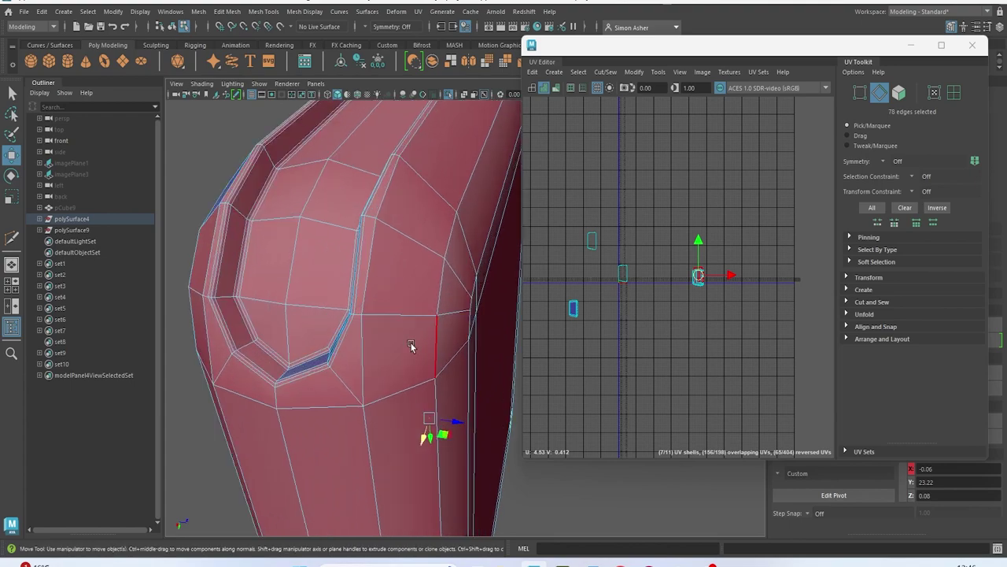
{"action": "left_click_drag", "start_coordinate": [411, 346], "coordinate": [450, 326], "text": "alt"}
{"action": "right_click_drag", "start_coordinate": [436, 233], "coordinate": [432, 218]}
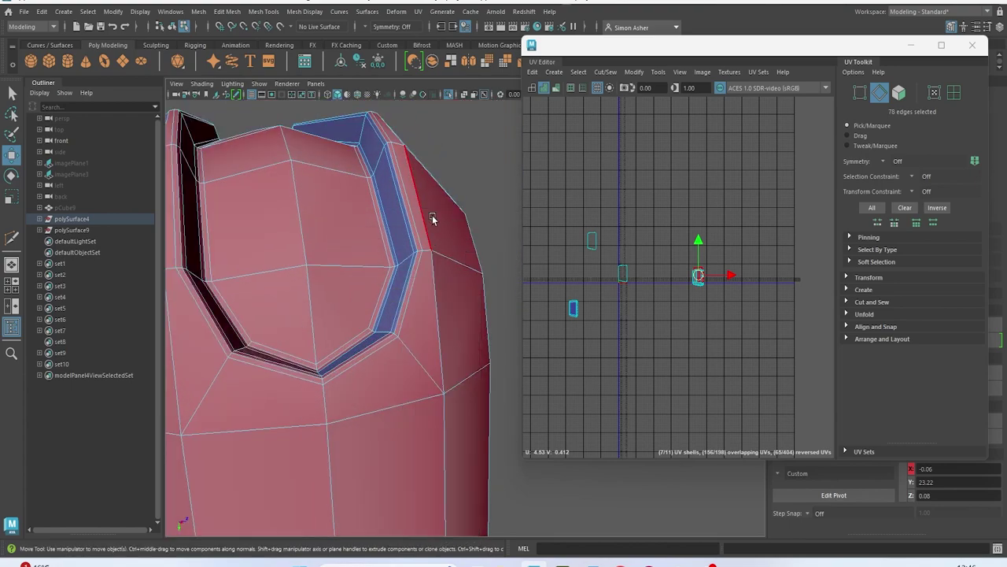
{"action": "double_click", "coordinate": [409, 285], "text": "shift"}
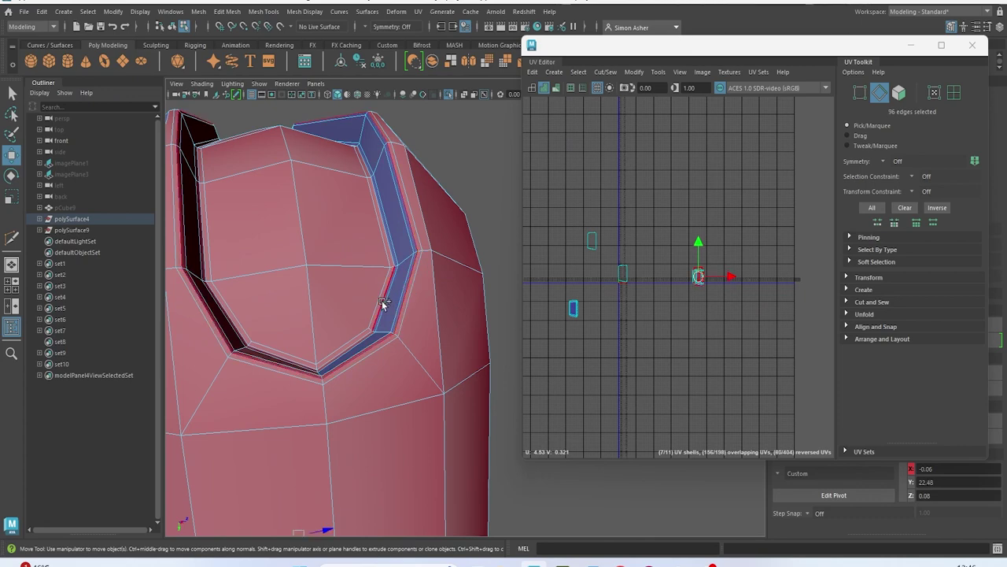
{"action": "left_click_drag", "start_coordinate": [372, 302], "coordinate": [382, 346], "text": "alt"}
{"action": "middle_click_drag", "start_coordinate": [344, 478], "coordinate": [373, 431], "text": "alt"}
{"action": "scroll", "coordinate": [372, 430], "scroll_direction": "up", "scroll_amount": 3}
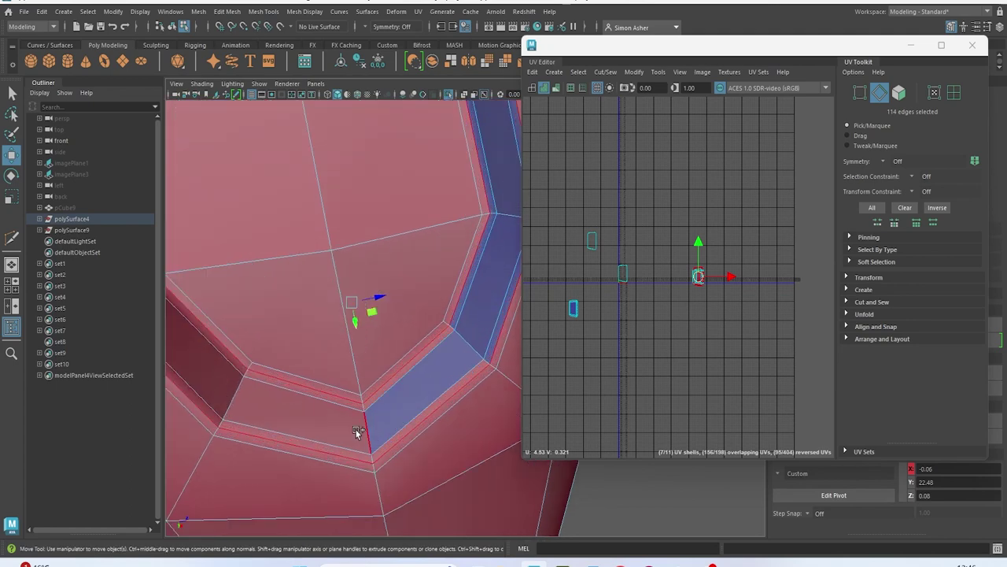
Add the connecting edges across the walls of both strap slots and cut the UVs along the selection
{"action": "left_click_drag", "start_coordinate": [362, 404], "coordinate": [409, 434], "text": "alt"}
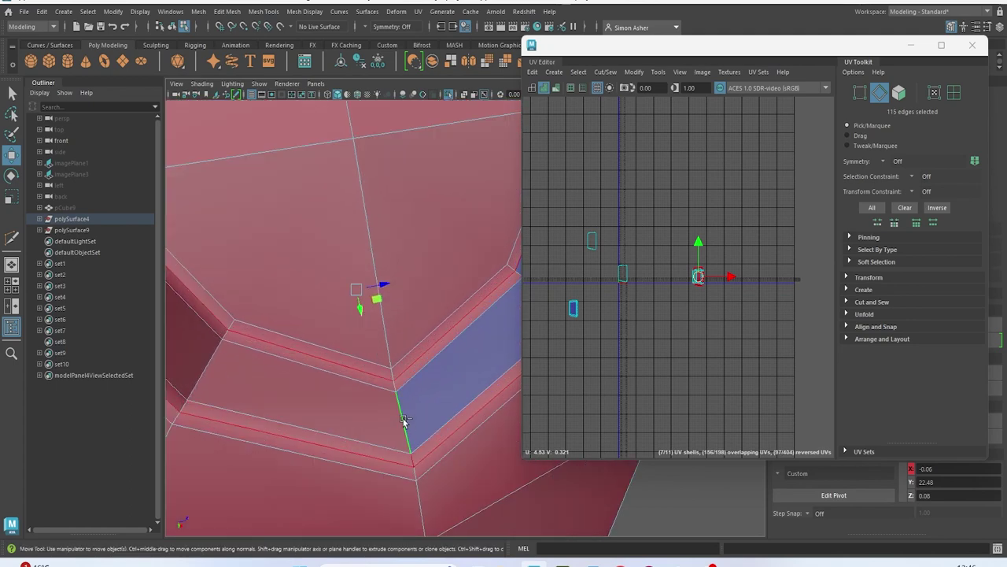
{"action": "left_click", "coordinate": [396, 386], "text": "shift"}
{"action": "scroll", "coordinate": [412, 380], "scroll_direction": "down", "scroll_amount": 5}
{"action": "left_click_drag", "start_coordinate": [411, 378], "coordinate": [355, 223], "text": "alt"}
{"action": "scroll", "coordinate": [369, 247], "scroll_direction": "down", "scroll_amount": 6}
{"action": "left_click_drag", "start_coordinate": [371, 272], "coordinate": [276, 212], "text": "alt"}
{"action": "scroll", "coordinate": [355, 295], "scroll_direction": "up", "scroll_amount": 6}
{"action": "left_click_drag", "start_coordinate": [355, 294], "coordinate": [375, 304], "text": "alt"}
{"action": "scroll", "coordinate": [357, 275], "scroll_direction": "up", "scroll_amount": 4}
{"action": "middle_click_drag", "start_coordinate": [357, 275], "coordinate": [391, 292], "text": "alt"}
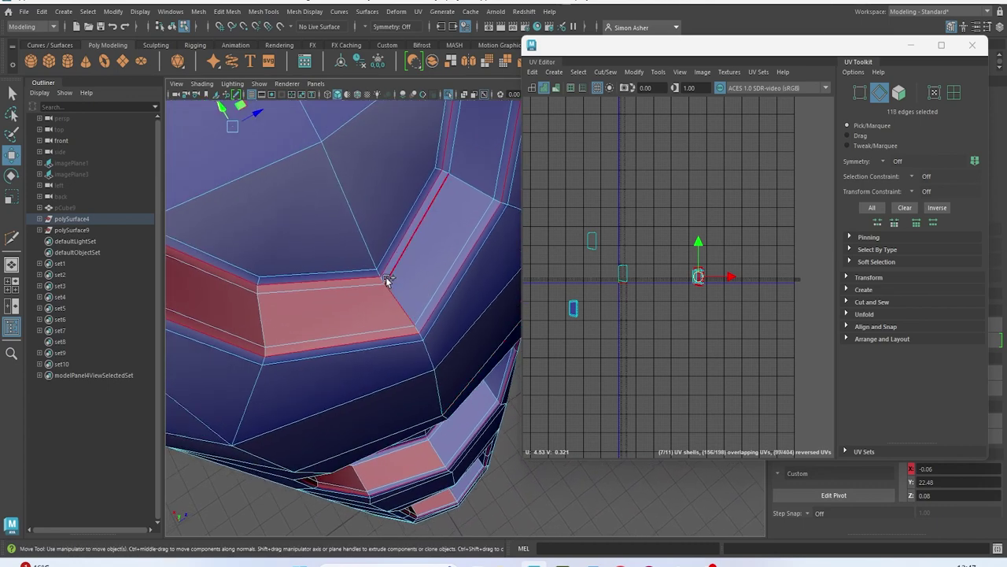
{"action": "right_click_drag", "start_coordinate": [700, 195], "coordinate": [613, 183], "text": "shift"}
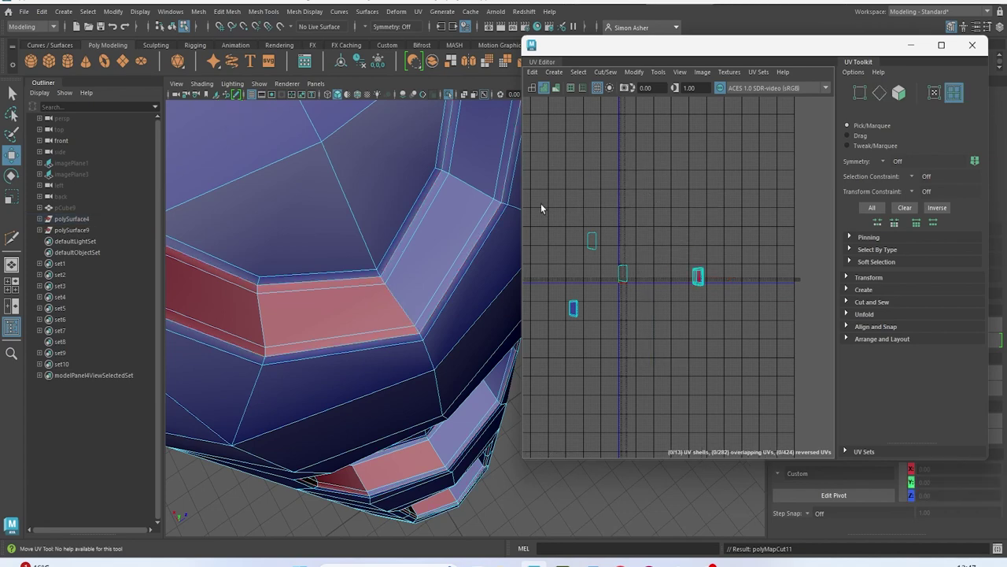
Select the overlapping casing and recess UV shells and unfold them
{"action": "left_click_drag", "start_coordinate": [773, 391], "coordinate": [767, 374]}
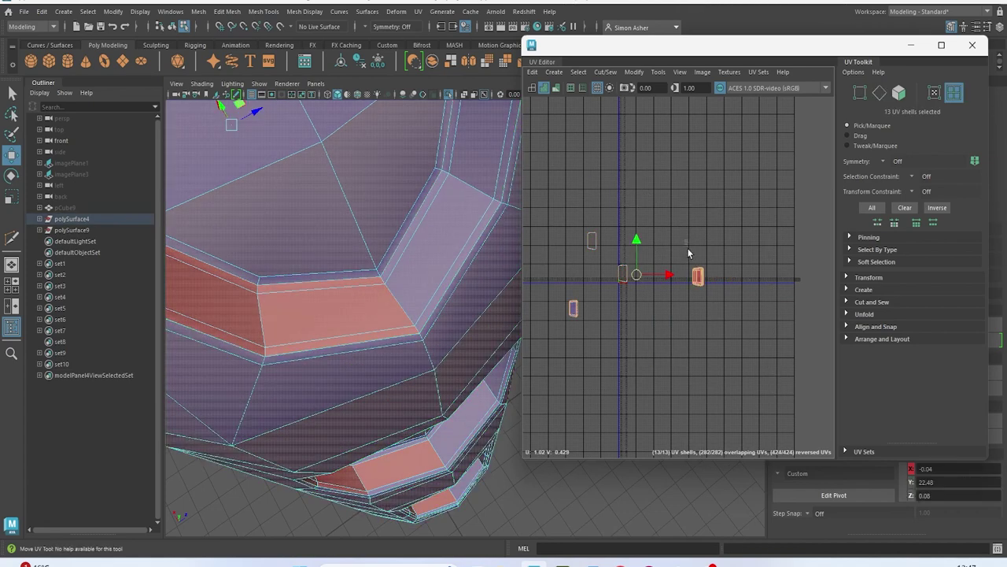
{"action": "right_click_drag", "start_coordinate": [706, 190], "coordinate": [590, 182], "text": "shift"}
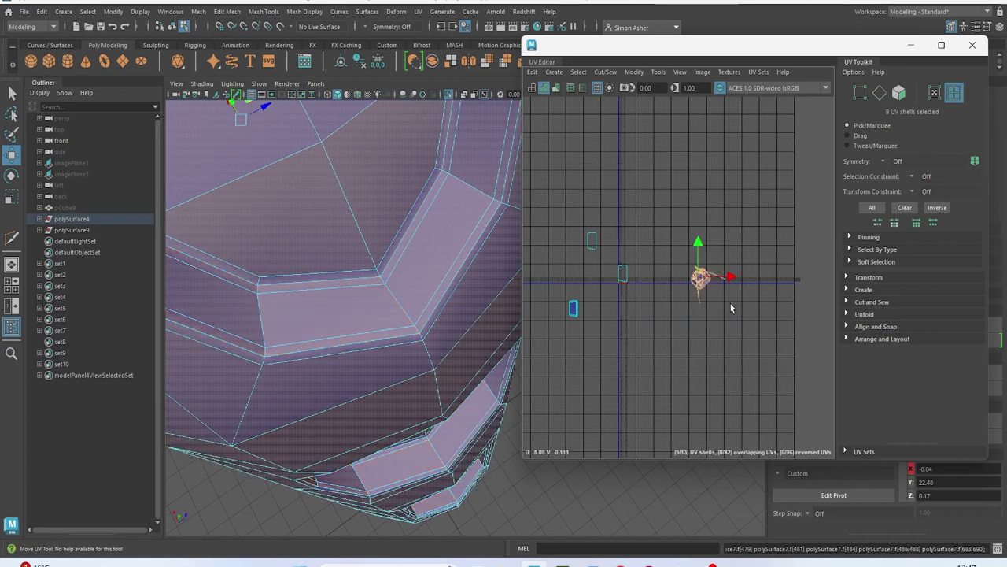
{"action": "key", "text": "f"}
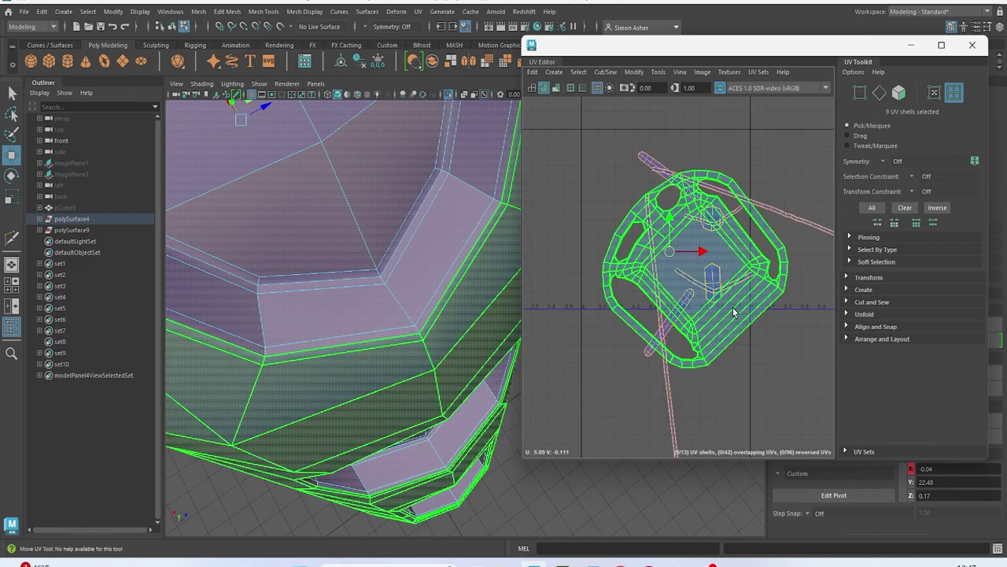
Cut the main casing UV shell along the rounded edge loop that surrounds its flat back panel
{"action": "left_click", "coordinate": [728, 301]}
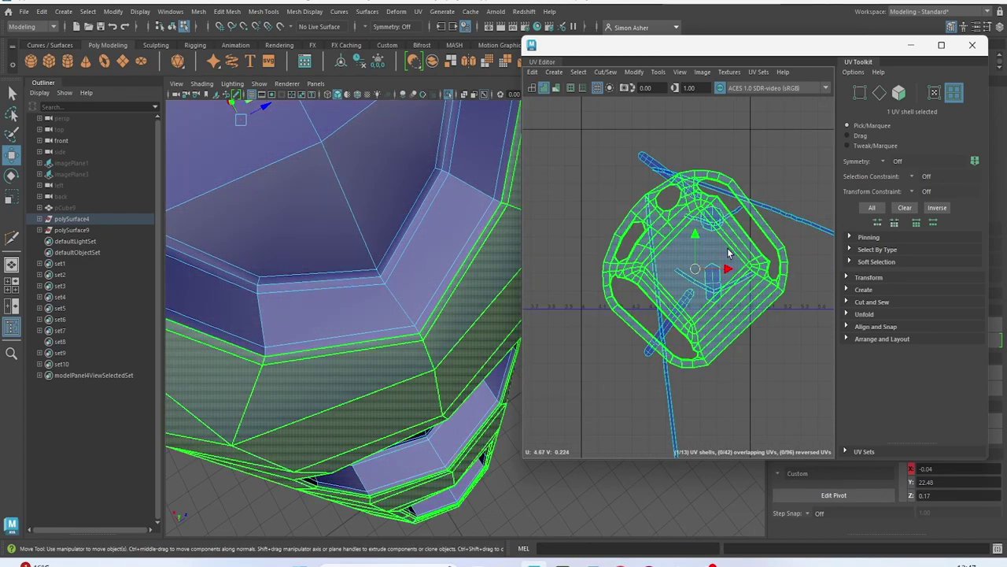
{"action": "key", "text": "f"}
{"action": "right_click_drag", "start_coordinate": [773, 103], "coordinate": [775, 95]}
{"action": "double_click", "coordinate": [739, 226]}
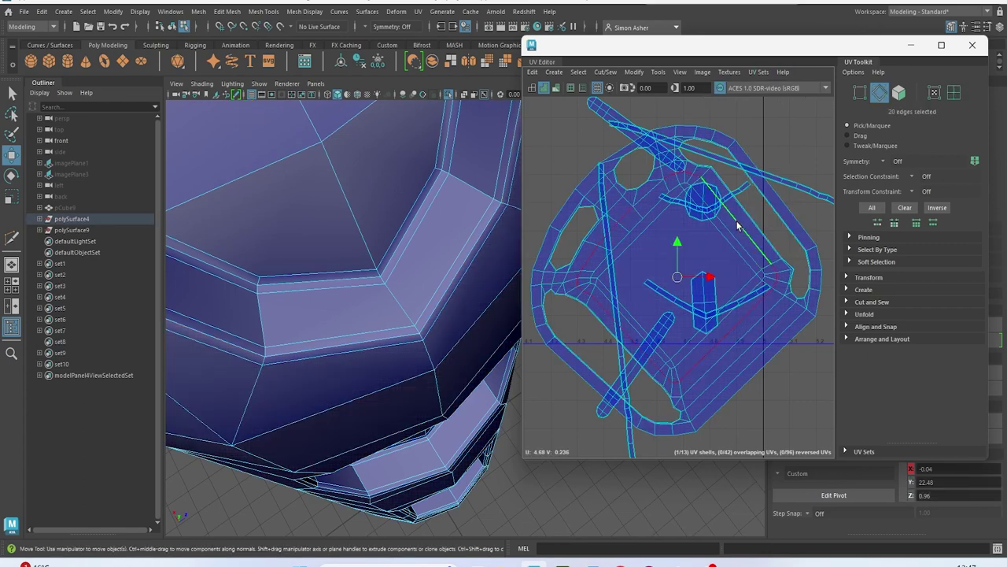
{"action": "left_click", "coordinate": [655, 206], "text": "shift"}
{"action": "scroll", "coordinate": [677, 197], "scroll_direction": "down", "scroll_amount": 1}
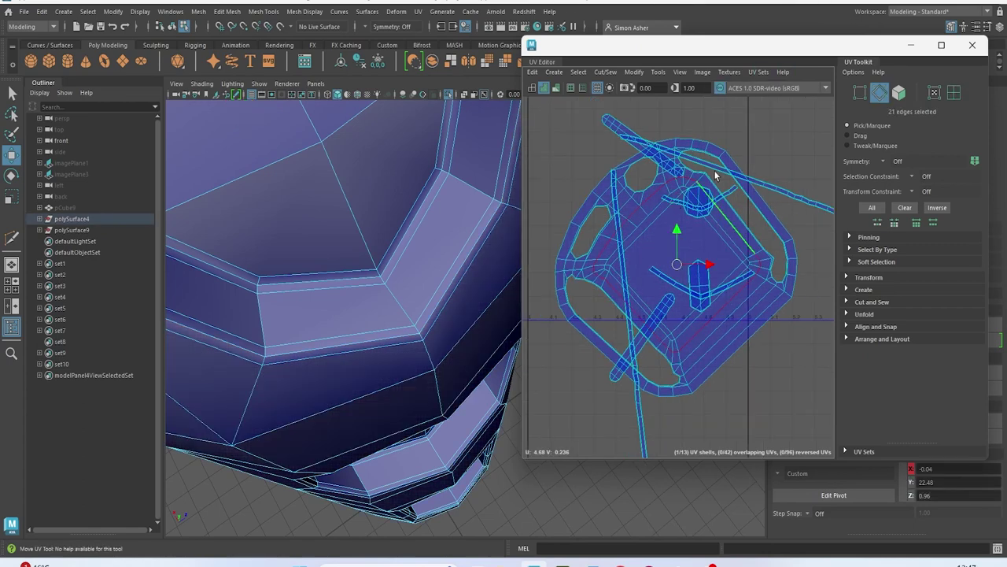
{"action": "right_click_drag", "start_coordinate": [791, 128], "coordinate": [760, 145], "text": "shift"}
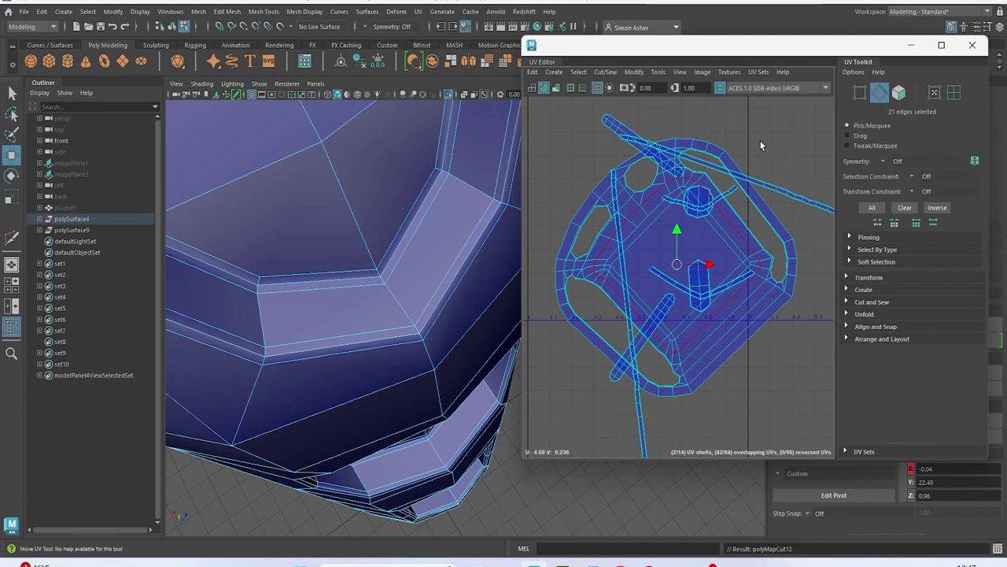
{"action": "left_click", "coordinate": [760, 146]}
{"action": "middle_click_drag", "start_coordinate": [750, 308], "coordinate": [682, 311], "text": "alt"}
{"action": "scroll", "coordinate": [684, 191], "scroll_direction": "up", "scroll_amount": 1}
{"action": "right_click", "coordinate": [661, 131]}
{"action": "scroll", "coordinate": [644, 154], "scroll_direction": "up", "scroll_amount": 2}
{"action": "left_click", "coordinate": [620, 163]}
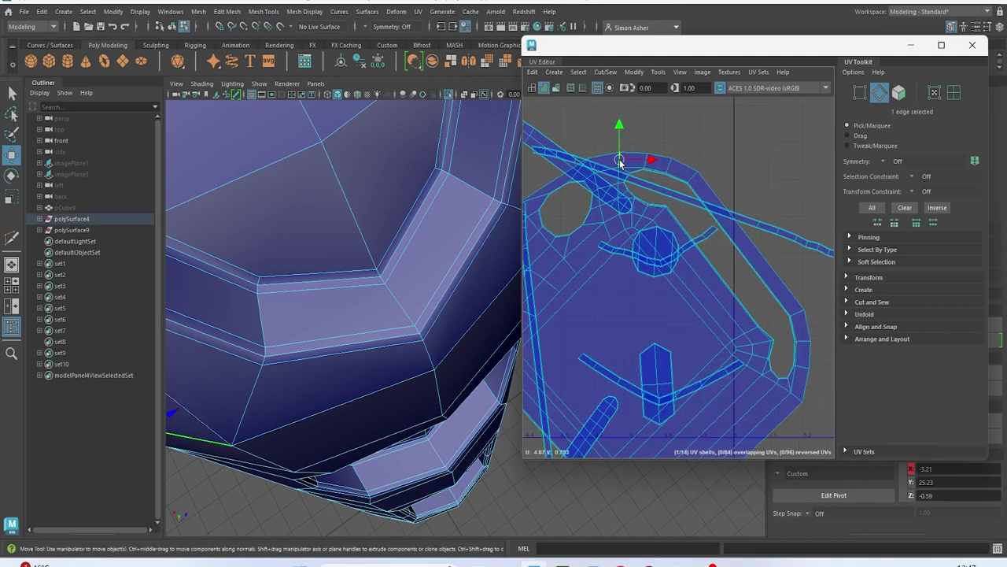
{"action": "scroll", "coordinate": [615, 184], "scroll_direction": "up", "scroll_amount": 2}
{"action": "middle_click_drag", "start_coordinate": [616, 185], "coordinate": [650, 203], "text": "alt"}
Move the back panel UV shell and the casing ring shell away from the small recess shells
{"action": "right_click_drag", "start_coordinate": [693, 130], "coordinate": [653, 111]}
{"action": "scroll", "coordinate": [683, 348], "scroll_direction": "down", "scroll_amount": 3}
{"action": "left_click", "coordinate": [669, 367]}
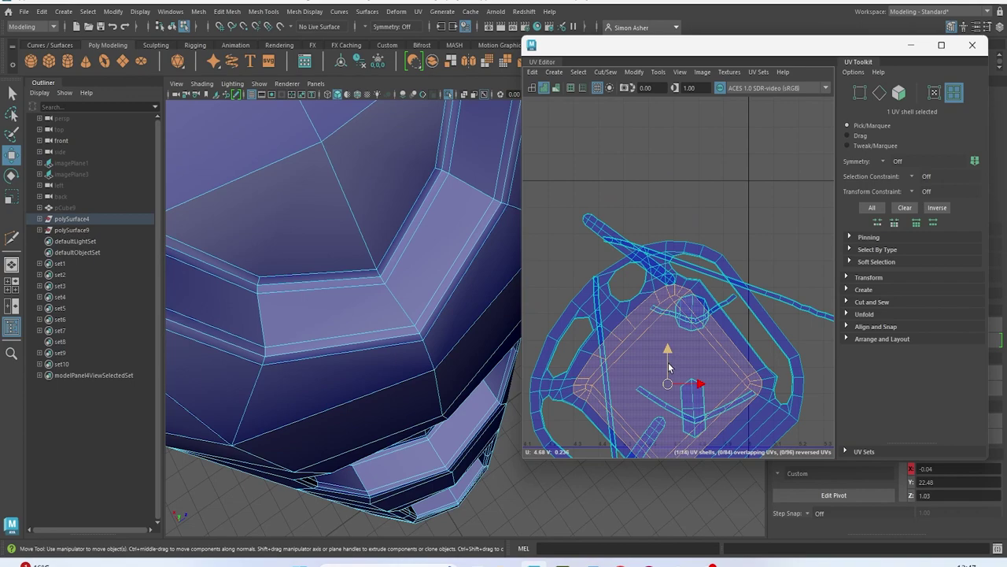
{"action": "left_click_drag", "start_coordinate": [667, 384], "coordinate": [724, 145]}
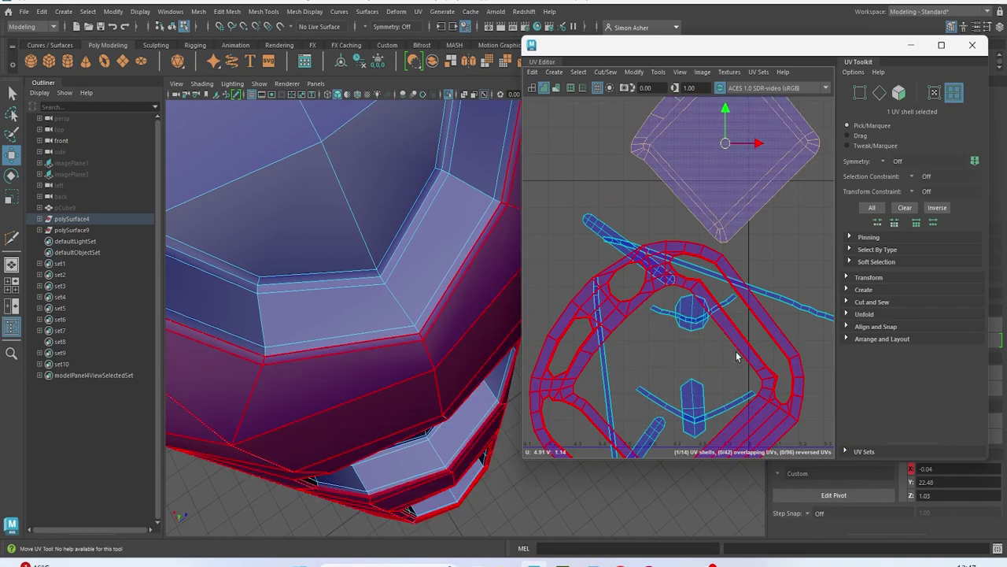
{"action": "left_click", "coordinate": [737, 355]}
{"action": "scroll", "coordinate": [737, 355], "scroll_direction": "down", "scroll_amount": 3}
{"action": "middle_click_drag", "start_coordinate": [721, 343], "coordinate": [687, 294], "text": "alt"}
{"action": "left_click_drag", "start_coordinate": [669, 321], "coordinate": [586, 151]}
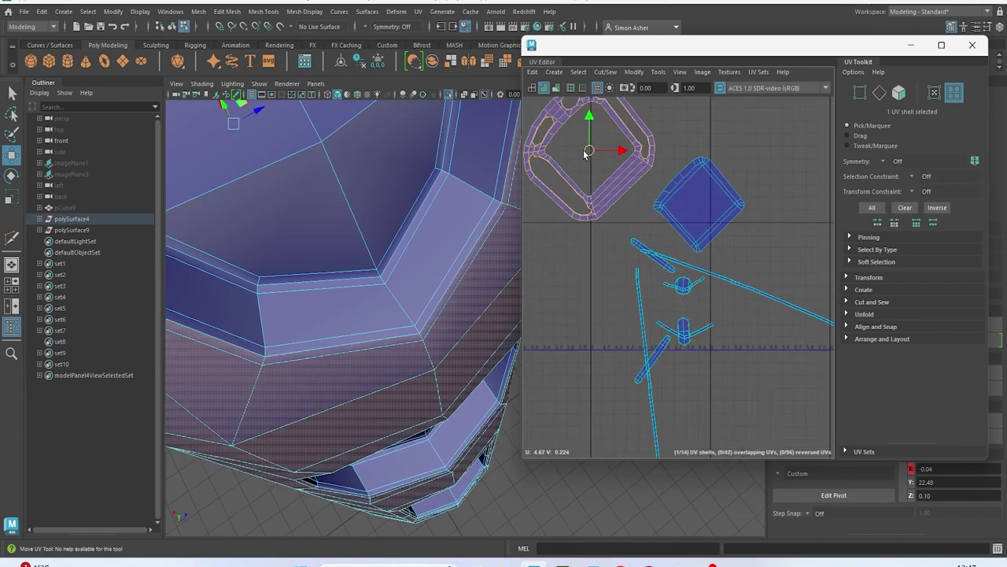
Cut the casing ring UV shell open across the band at its lower corner
{"action": "middle_click_drag", "start_coordinate": [603, 168], "coordinate": [658, 213], "text": "alt"}
{"action": "scroll", "coordinate": [630, 236], "scroll_direction": "up", "scroll_amount": 6}
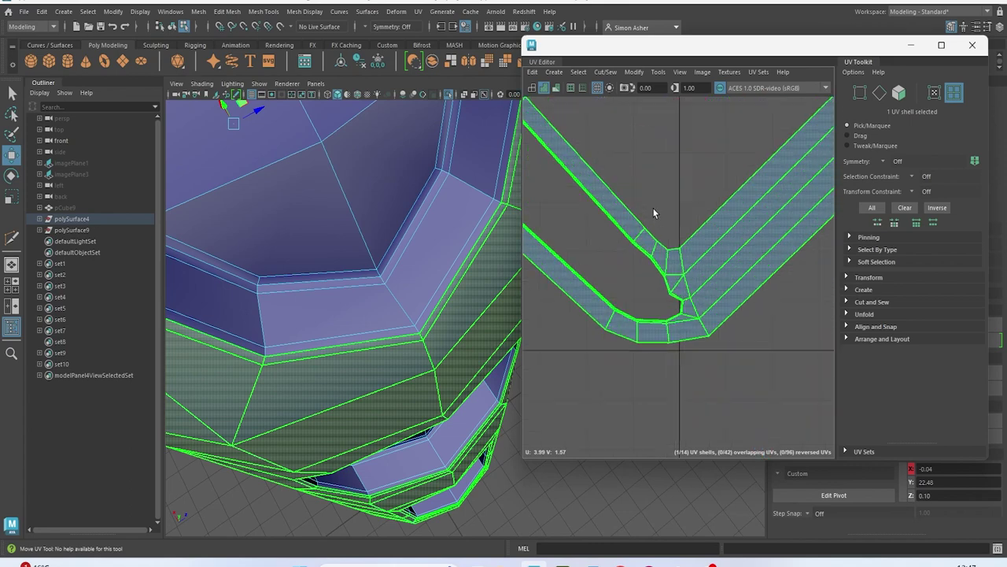
{"action": "left_click", "coordinate": [653, 207]}
{"action": "right_click_drag", "start_coordinate": [723, 184], "coordinate": [725, 155]}
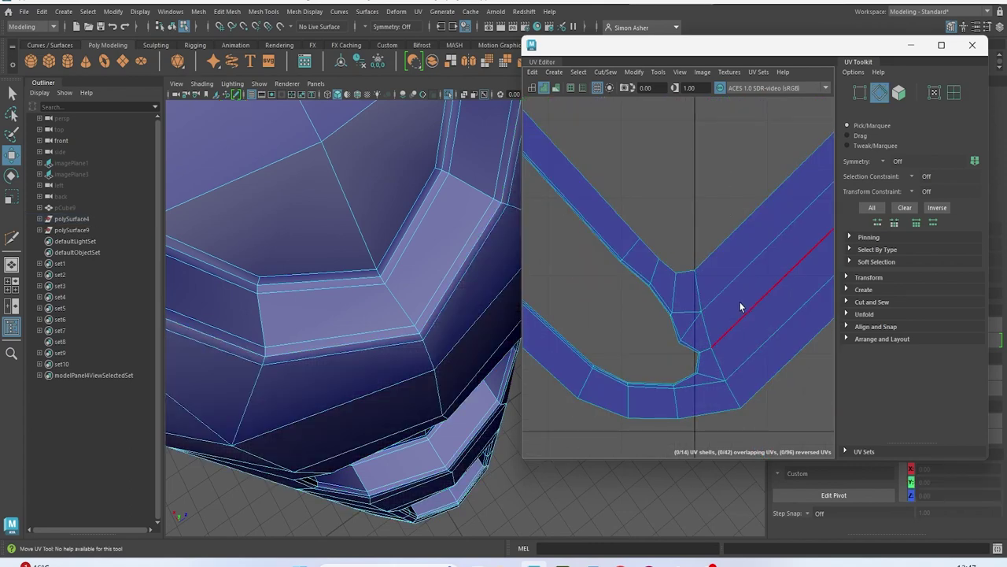
{"action": "left_click", "coordinate": [694, 299]}
{"action": "right_click_drag", "start_coordinate": [673, 191], "coordinate": [615, 212], "text": "shift"}
Select the opened casing ring as a UV shell and unfold it into a strip
{"action": "scroll", "coordinate": [614, 212], "scroll_direction": "down", "scroll_amount": 4}
{"action": "right_click_drag", "start_coordinate": [668, 167], "coordinate": [669, 170]}
{"action": "left_click", "coordinate": [622, 150]}
{"action": "key", "text": "f"}
{"action": "right_click_drag", "start_coordinate": [612, 148], "coordinate": [536, 167], "text": "shift"}
{"action": "scroll", "coordinate": [611, 253], "scroll_direction": "down", "scroll_amount": 5}
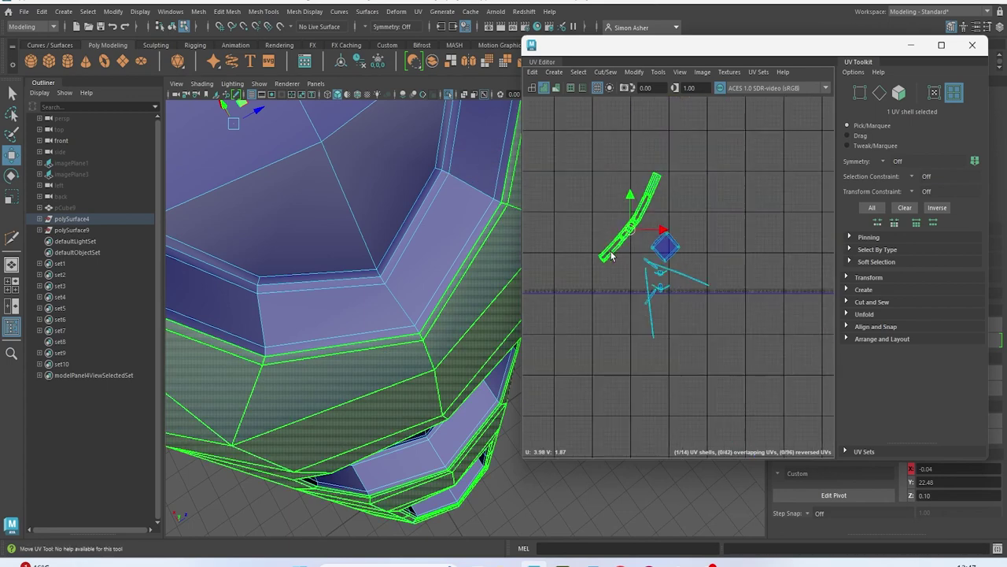
Unfold the diamond-shaped back panel UV shell
{"action": "scroll", "coordinate": [633, 243], "scroll_direction": "up", "scroll_amount": 8}
{"action": "left_click", "coordinate": [739, 269]}
{"action": "scroll", "coordinate": [739, 269], "scroll_direction": "down", "scroll_amount": 3}
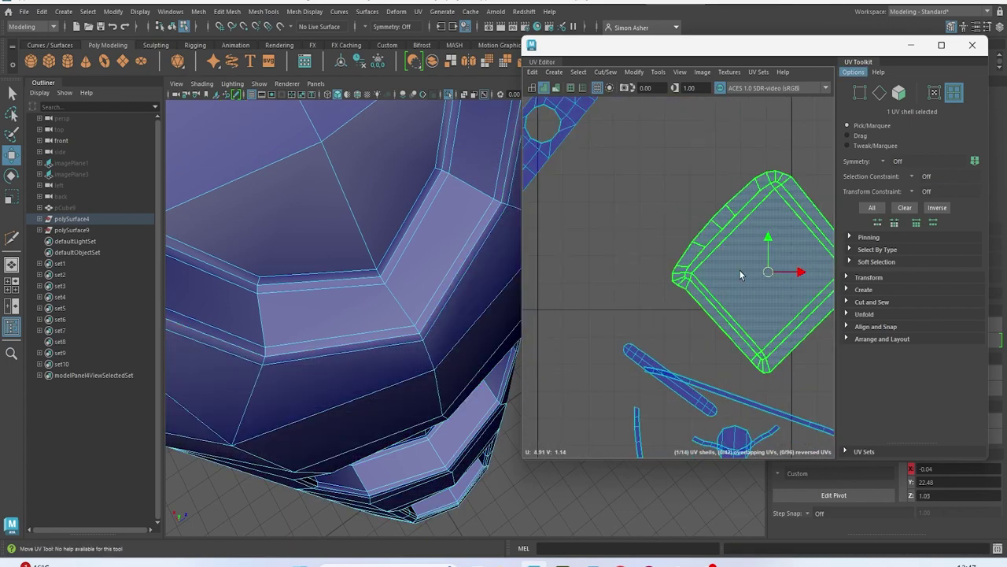
{"action": "middle_click_drag", "start_coordinate": [739, 269], "coordinate": [633, 260], "text": "alt"}
{"action": "right_click_drag", "start_coordinate": [787, 137], "coordinate": [728, 137], "text": "shift"}
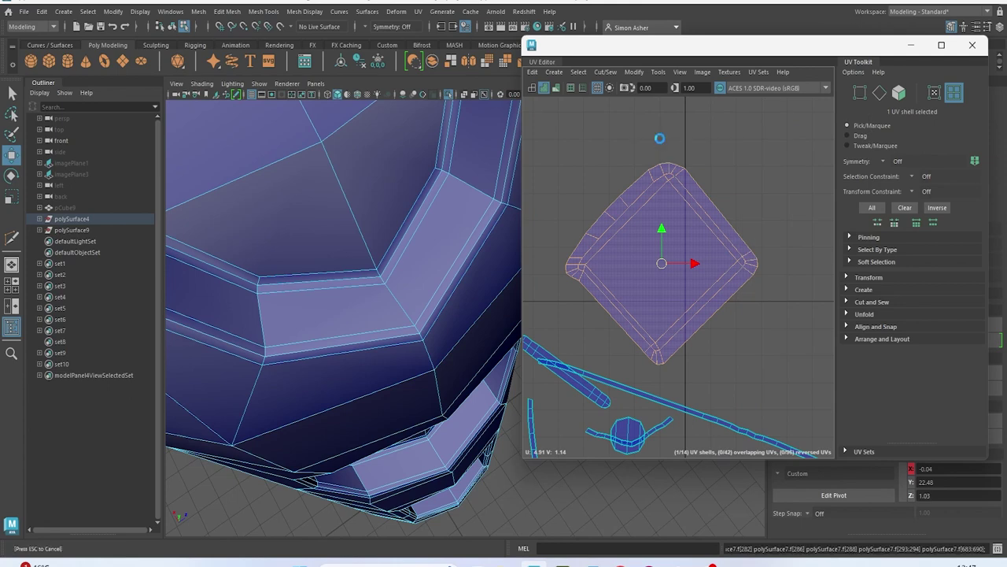
Unfold the upper rounded slot-shaped UV shell and clear the selection
{"action": "left_click", "coordinate": [693, 148]}
{"action": "scroll", "coordinate": [787, 275], "scroll_direction": "down", "scroll_amount": 2}
{"action": "middle_click_drag", "start_coordinate": [716, 265], "coordinate": [678, 152], "text": "alt"}
{"action": "scroll", "coordinate": [630, 276], "scroll_direction": "up", "scroll_amount": 3}
{"action": "left_click", "coordinate": [649, 196]}
{"action": "right_click_drag", "start_coordinate": [648, 197], "coordinate": [551, 178], "text": "shift"}
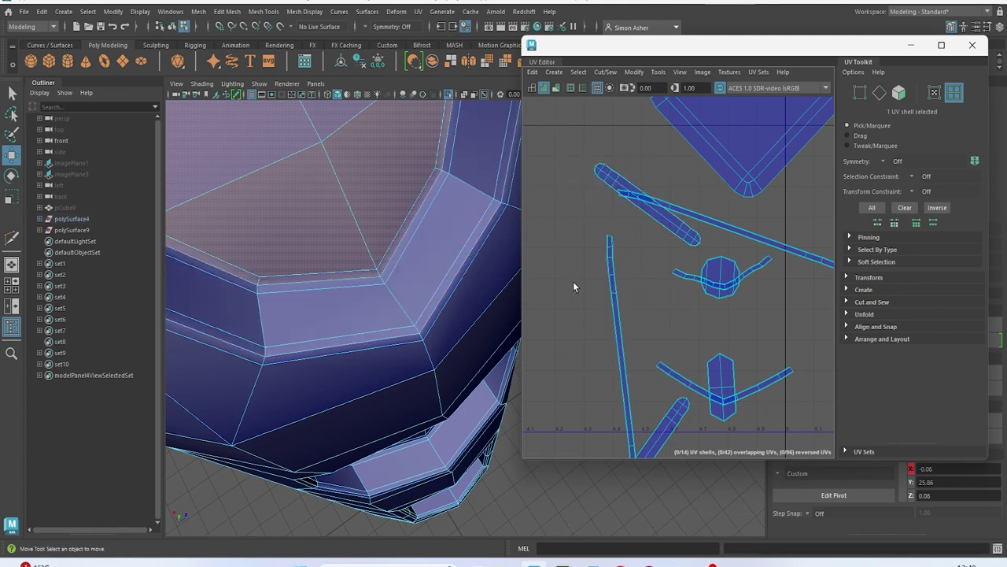
{"action": "left_click", "coordinate": [564, 265]}
Cut the first thin rounded border UV shell open across its band at the upper corner
{"action": "scroll", "coordinate": [590, 307], "scroll_direction": "down", "scroll_amount": 6}
{"action": "middle_click_drag", "start_coordinate": [652, 267], "coordinate": [800, 242], "text": "alt"}
{"action": "scroll", "coordinate": [693, 303], "scroll_direction": "up", "scroll_amount": 7}
{"action": "scroll", "coordinate": [587, 290], "scroll_direction": "down", "scroll_amount": 2}
{"action": "scroll", "coordinate": [587, 289], "scroll_direction": "down", "scroll_amount": 2}
{"action": "scroll", "coordinate": [605, 249], "scroll_direction": "down", "scroll_amount": 3}
{"action": "middle_click_drag", "start_coordinate": [605, 250], "coordinate": [753, 409], "text": "alt"}
{"action": "scroll", "coordinate": [721, 238], "scroll_direction": "up", "scroll_amount": 7}
{"action": "scroll", "coordinate": [762, 325], "scroll_direction": "up", "scroll_amount": 6}
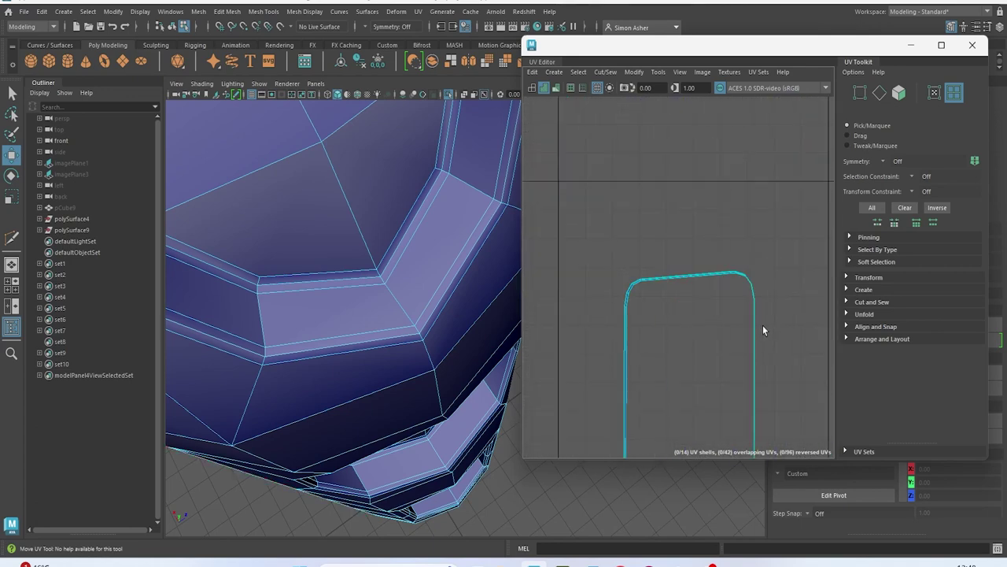
{"action": "left_click", "coordinate": [700, 212]}
{"action": "scroll", "coordinate": [699, 210], "scroll_direction": "up", "scroll_amount": 3}
{"action": "scroll", "coordinate": [699, 209], "scroll_direction": "up", "scroll_amount": 2}
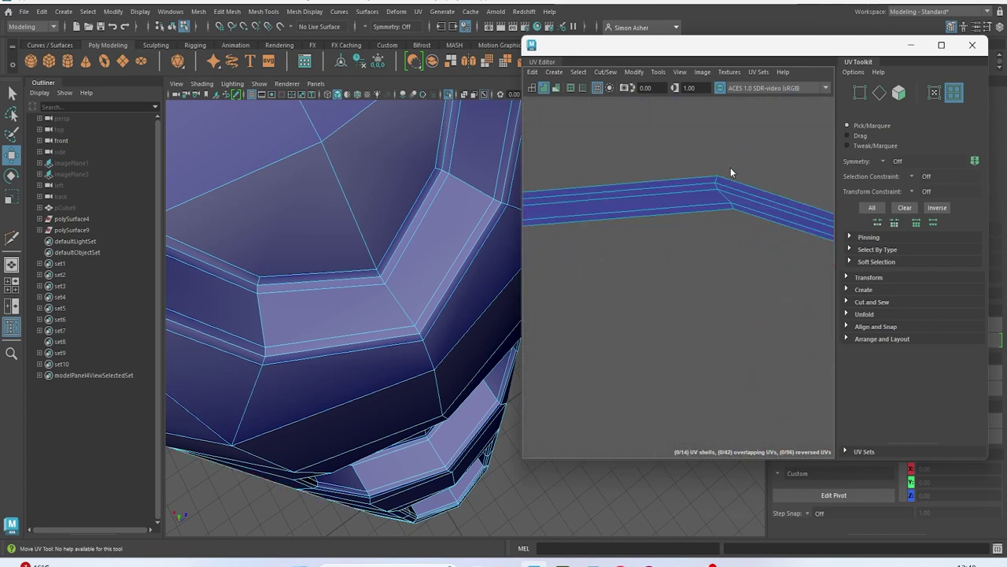
{"action": "left_click", "coordinate": [726, 204]}
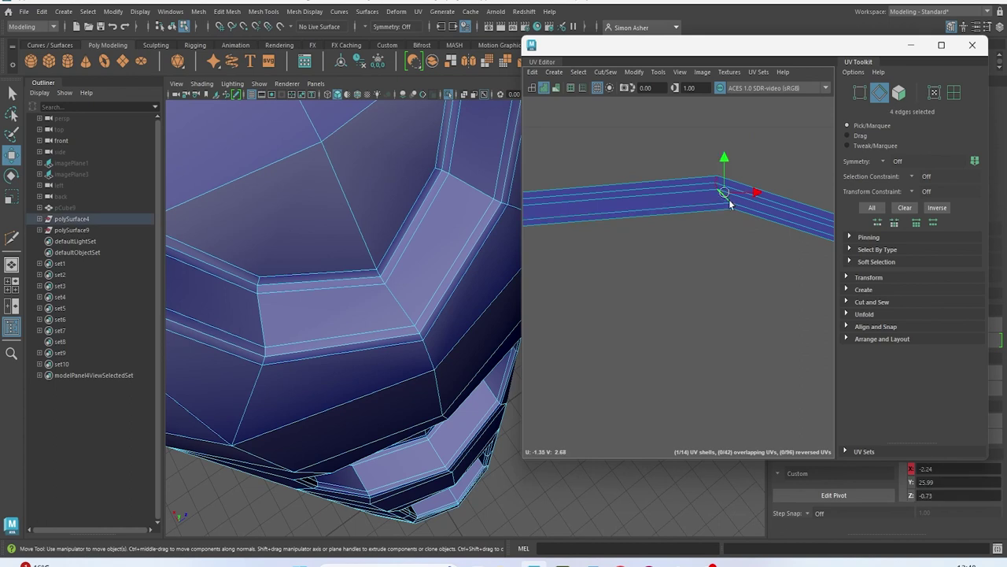
{"action": "right_click", "coordinate": [773, 140], "text": "shift"}
{"action": "left_click", "coordinate": [732, 155]}
{"action": "scroll", "coordinate": [724, 236], "scroll_direction": "down", "scroll_amount": 8}
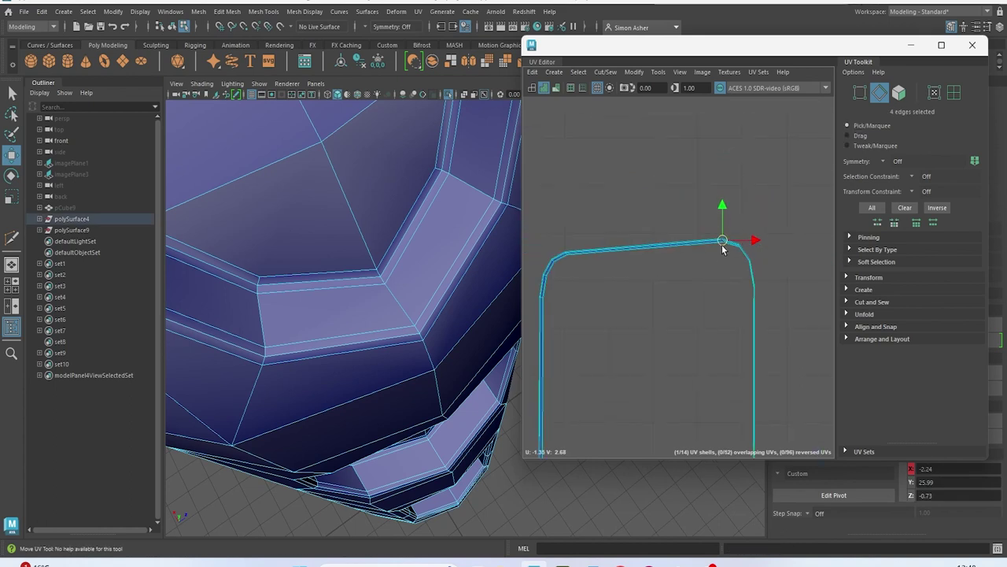
Cut the neighbouring thin border UV shell open across its band at the matching upper corner
{"action": "scroll", "coordinate": [694, 194], "scroll_direction": "up", "scroll_amount": 12}
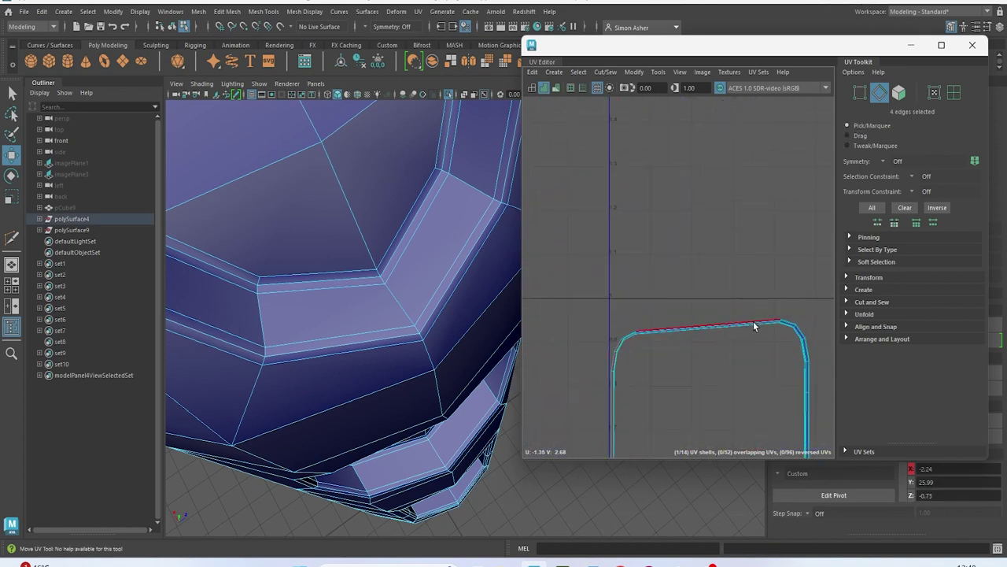
{"action": "middle_click_drag", "start_coordinate": [738, 271], "coordinate": [614, 256], "text": "alt"}
{"action": "right_click_drag", "start_coordinate": [760, 148], "coordinate": [714, 173]}
{"action": "left_click", "coordinate": [738, 194], "text": "shift"}
{"action": "scroll", "coordinate": [691, 202], "scroll_direction": "down", "scroll_amount": 4}
{"action": "scroll", "coordinate": [684, 208], "scroll_direction": "up", "scroll_amount": 5}
{"action": "middle_click_drag", "start_coordinate": [733, 172], "coordinate": [695, 202], "text": "alt"}
{"action": "scroll", "coordinate": [768, 311], "scroll_direction": "down", "scroll_amount": 8}
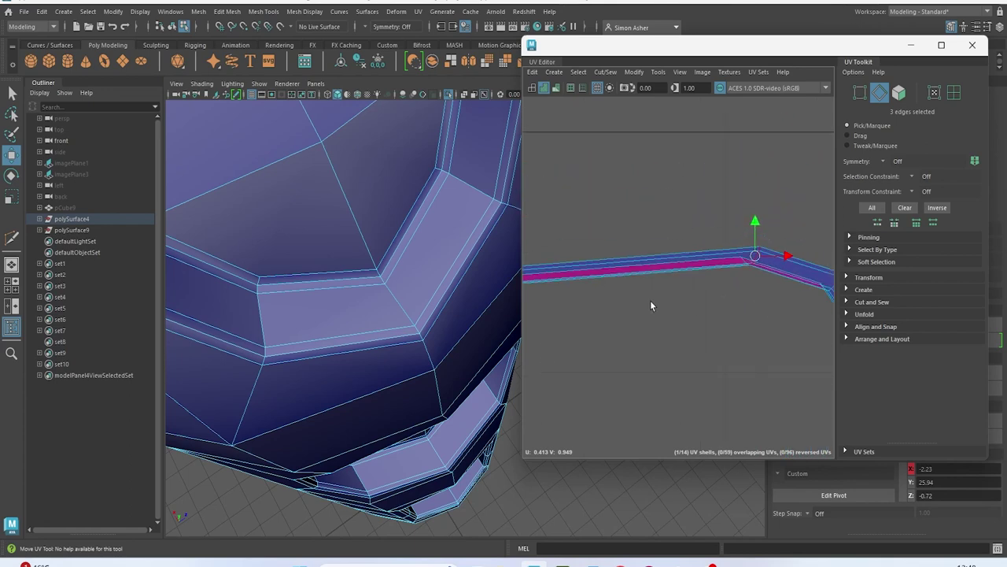
Select the four UV shells of the borders and screen panel, unfold them, and clear the selection
{"action": "scroll", "coordinate": [672, 317], "scroll_direction": "down", "scroll_amount": 5}
{"action": "right_click_drag", "start_coordinate": [690, 205], "coordinate": [644, 189]}
{"action": "left_click_drag", "start_coordinate": [650, 156], "coordinate": [821, 330]}
{"action": "right_click_drag", "start_coordinate": [740, 164], "coordinate": [601, 164], "text": "shift"}
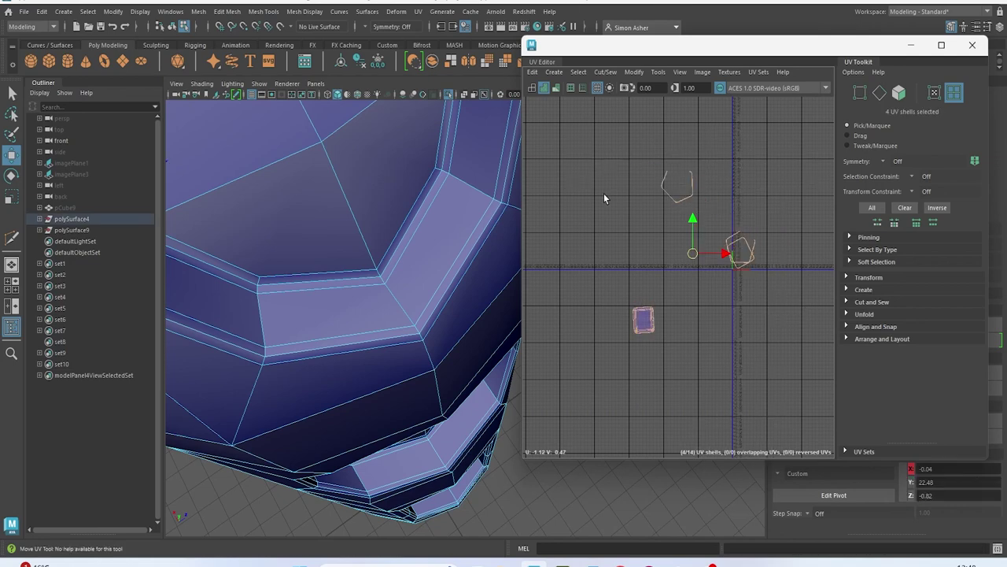
{"action": "left_click", "coordinate": [606, 197]}
Examine the unfolded screen panel and border strips in the UV layout for remaining distortion
{"action": "scroll", "coordinate": [766, 286], "scroll_direction": "up", "scroll_amount": 4}
{"action": "middle_click_drag", "start_coordinate": [680, 339], "coordinate": [857, 244], "text": "alt"}
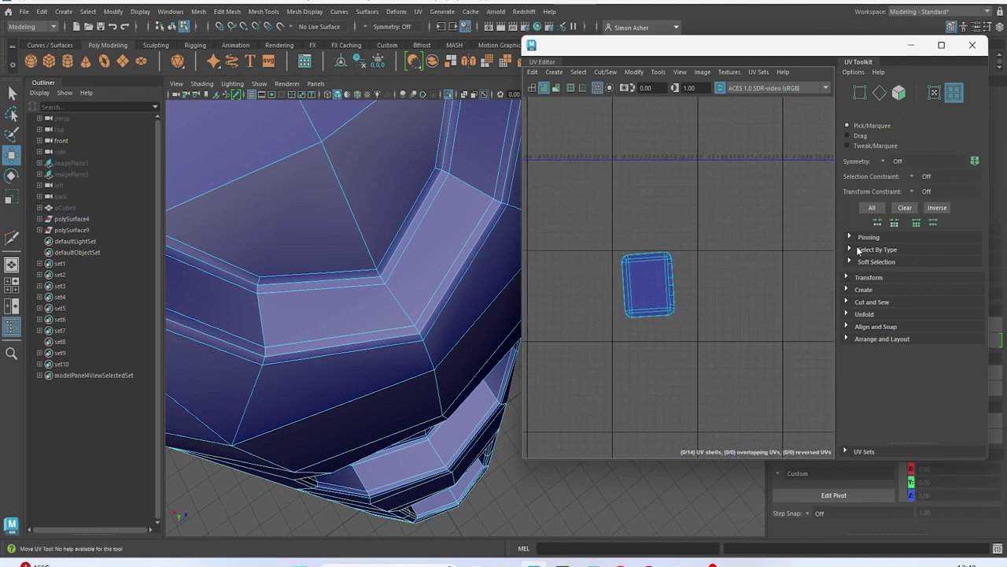
{"action": "scroll", "coordinate": [647, 305], "scroll_direction": "up", "scroll_amount": 3}
{"action": "scroll", "coordinate": [755, 189], "scroll_direction": "down", "scroll_amount": 3}
{"action": "middle_click_drag", "start_coordinate": [771, 169], "coordinate": [515, 340], "text": "alt"}
{"action": "scroll", "coordinate": [726, 168], "scroll_direction": "up", "scroll_amount": 8}
{"action": "scroll", "coordinate": [665, 283], "scroll_direction": "up", "scroll_amount": 1}
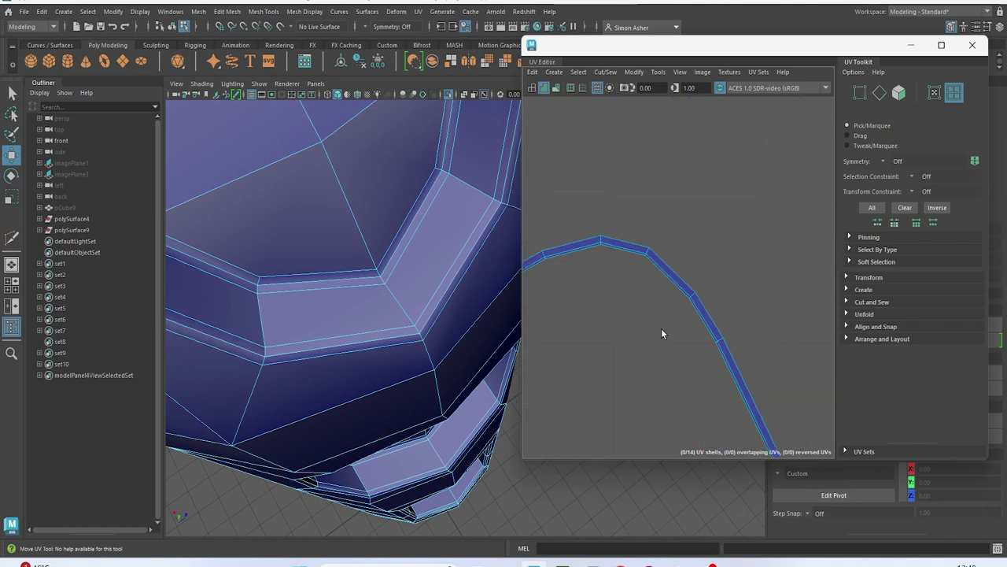
{"action": "scroll", "coordinate": [645, 256], "scroll_direction": "down", "scroll_amount": 5}
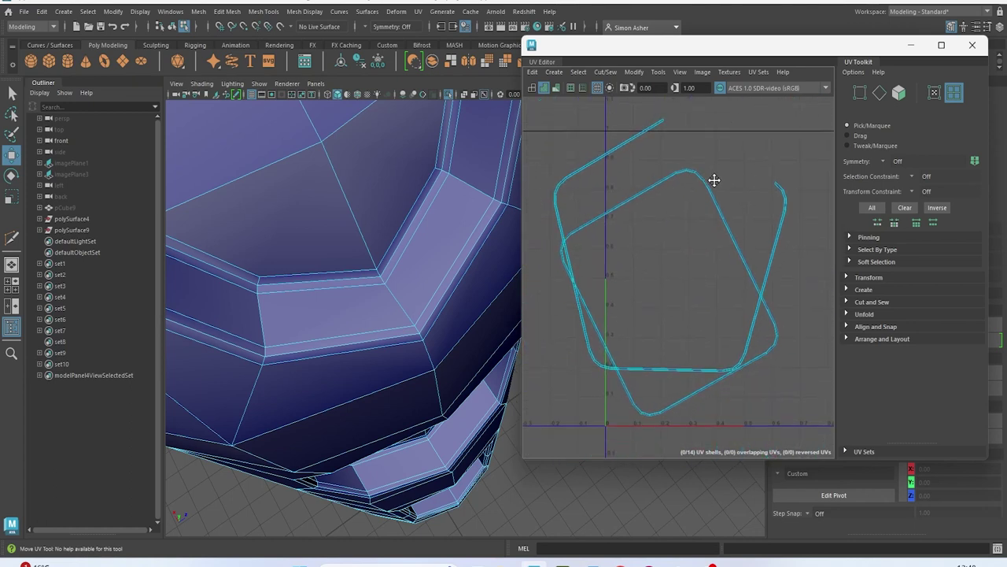
{"action": "scroll", "coordinate": [717, 328], "scroll_direction": "up", "scroll_amount": 2}
{"action": "scroll", "coordinate": [690, 297], "scroll_direction": "down", "scroll_amount": 6}
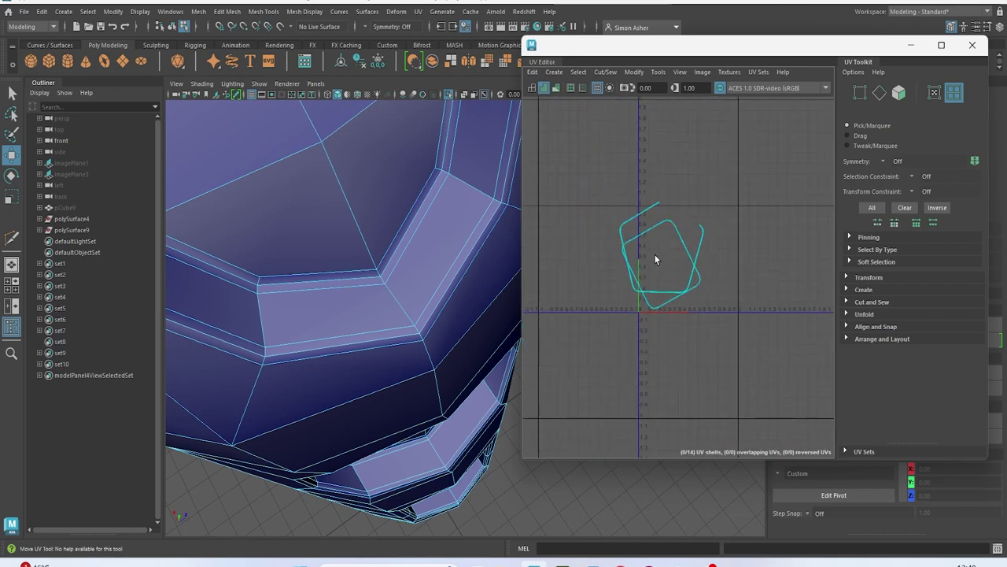
{"action": "scroll", "coordinate": [654, 257], "scroll_direction": "down", "scroll_amount": 2}
{"action": "scroll", "coordinate": [378, 252], "scroll_direction": "down", "scroll_amount": 8}
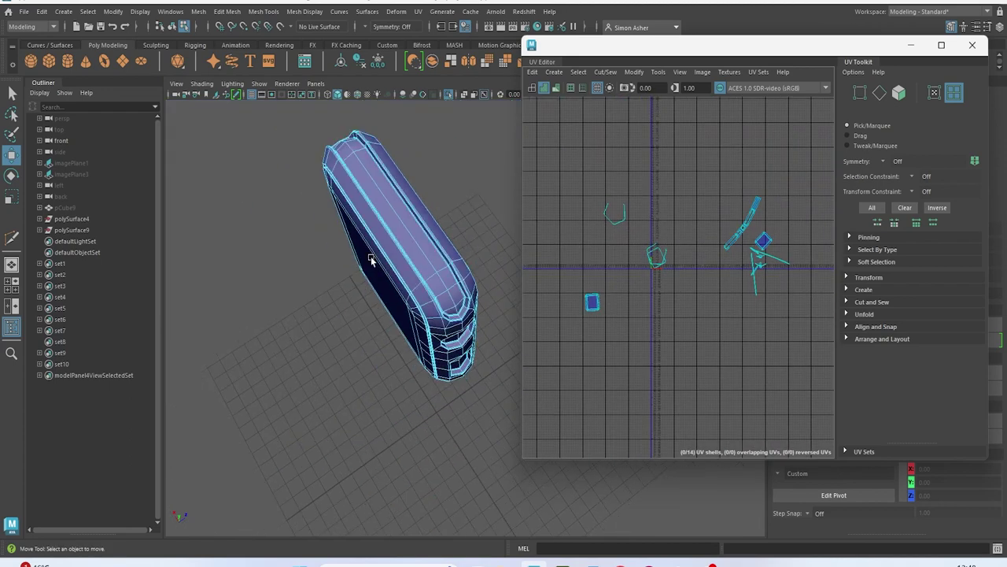
Return to object mode, show the whole watch again, and isolate the round crown button
{"action": "right_click_drag", "start_coordinate": [397, 183], "coordinate": [414, 171]}
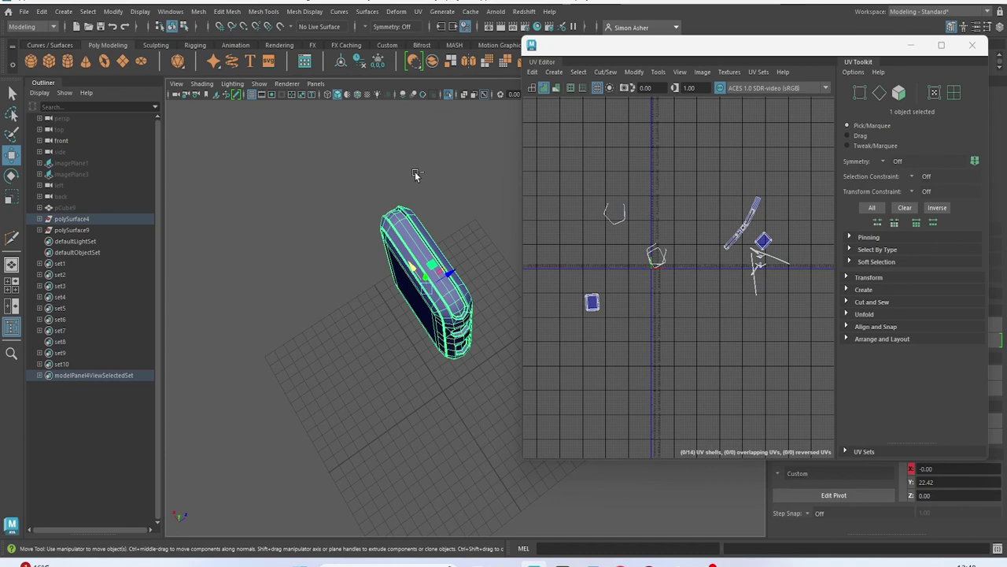
{"action": "key", "text": "ctrl+1"}
{"action": "scroll", "coordinate": [414, 192], "scroll_direction": "down", "scroll_amount": 3}
{"action": "left_click_drag", "start_coordinate": [441, 251], "coordinate": [484, 251], "text": "alt"}
{"action": "scroll", "coordinate": [483, 250], "scroll_direction": "up", "scroll_amount": 6}
{"action": "middle_click_drag", "start_coordinate": [486, 254], "coordinate": [374, 321], "text": "alt"}
{"action": "right_click_drag", "start_coordinate": [379, 172], "coordinate": [406, 157]}
{"action": "left_click", "coordinate": [400, 183]}
{"action": "left_click", "coordinate": [331, 291]}
{"action": "key", "text": "ctrl+1"}
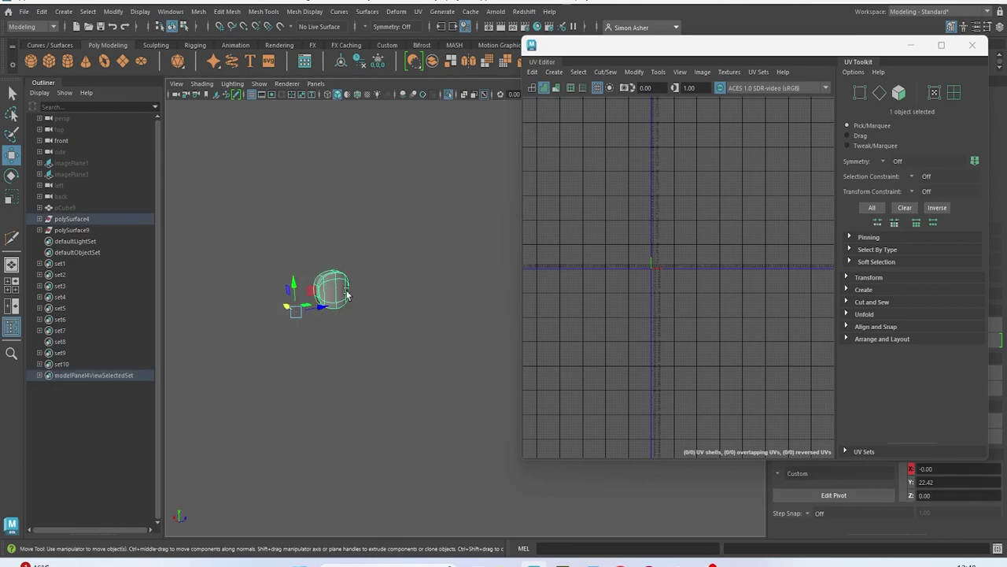
Apply a camera-based UV projection to the crown button and cut its UVs along the rim edge loop
{"action": "left_click", "coordinate": [554, 71]}
{"action": "left_click", "coordinate": [591, 126]}
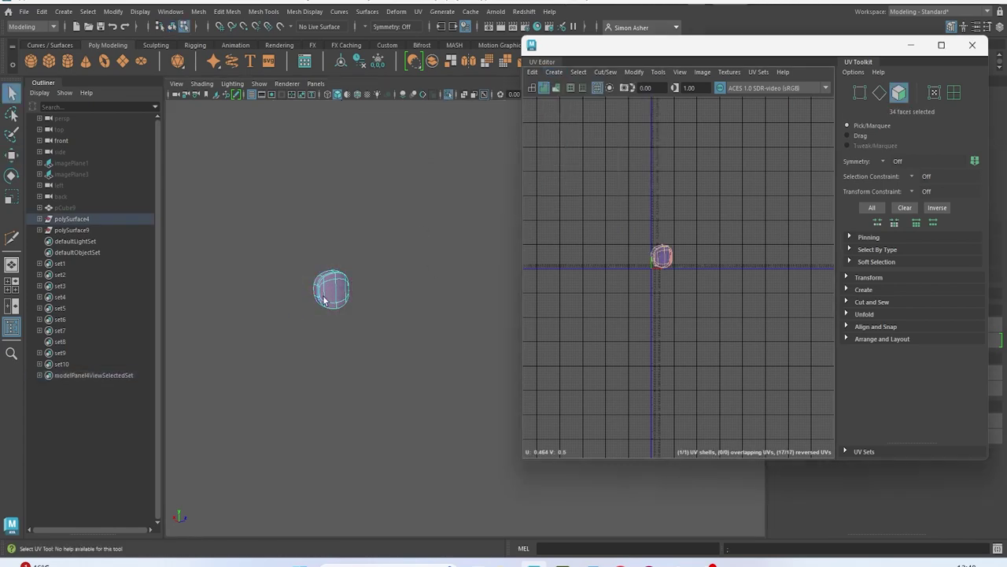
{"action": "middle_click_drag", "start_coordinate": [404, 315], "coordinate": [468, 347], "text": "alt"}
{"action": "scroll", "coordinate": [449, 351], "scroll_direction": "up", "scroll_amount": 6}
{"action": "right_click_drag", "start_coordinate": [408, 238], "coordinate": [407, 208]}
{"action": "double_click", "coordinate": [378, 282]}
{"action": "left_click_drag", "start_coordinate": [378, 277], "coordinate": [409, 401], "text": "alt"}
{"action": "right_click_drag", "start_coordinate": [622, 202], "coordinate": [565, 211], "text": "shift"}
Select the crown button's UV shells and unfold them
{"action": "key", "text": "w"}
{"action": "left_click_drag", "start_coordinate": [629, 224], "coordinate": [697, 283]}
{"action": "right_click_drag", "start_coordinate": [664, 228], "coordinate": [592, 202], "text": "shift"}
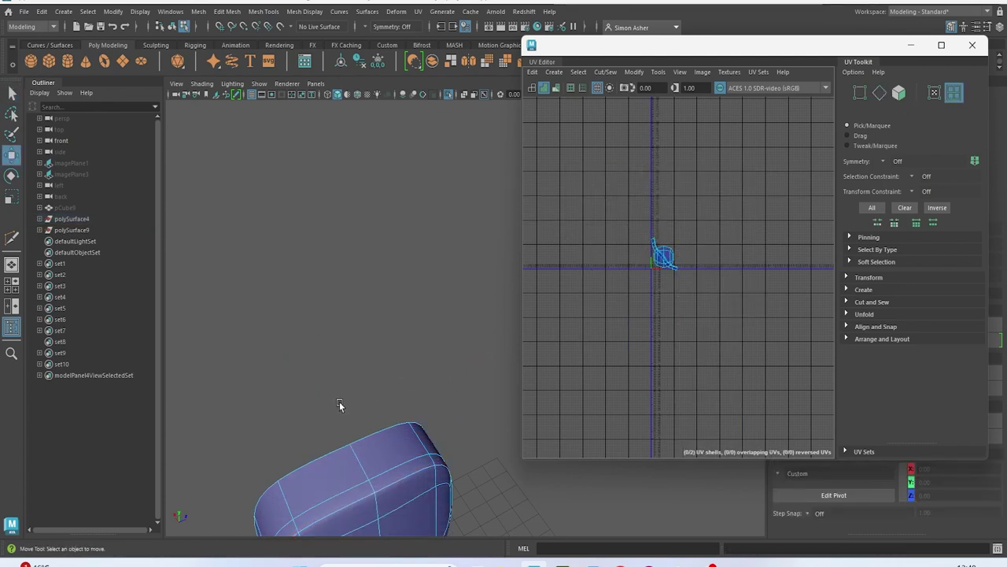
Show the whole watch again and isolate the elongated side button below the crown
{"action": "scroll", "coordinate": [343, 400], "scroll_direction": "down", "scroll_amount": 5}
{"action": "middle_click_drag", "start_coordinate": [377, 421], "coordinate": [386, 280], "text": "alt"}
{"action": "key", "text": "ctrl+1"}
{"action": "left_click_drag", "start_coordinate": [395, 373], "coordinate": [434, 357], "text": "alt"}
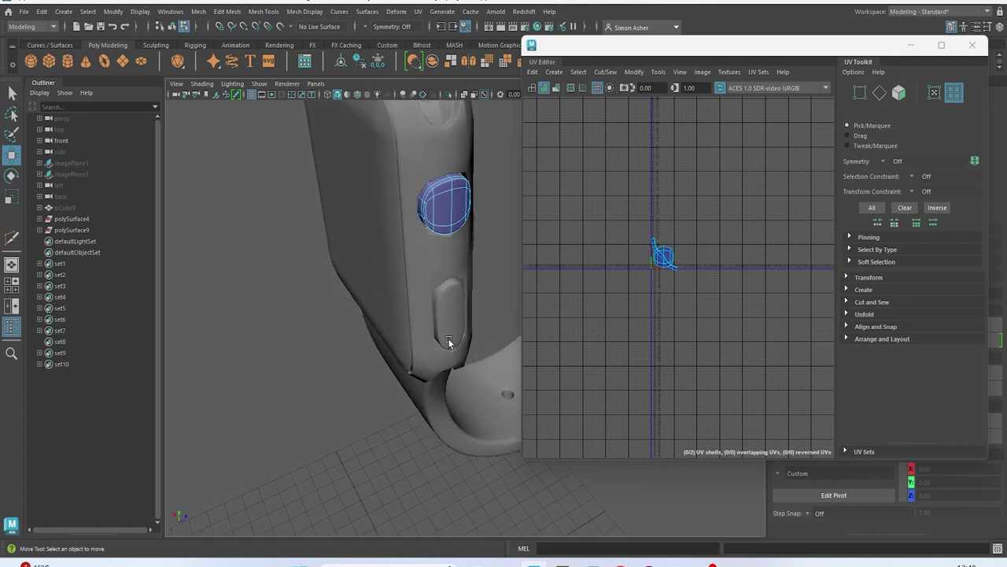
{"action": "key", "text": "ctrl+1"}
{"action": "key", "text": "ctrl+1"}
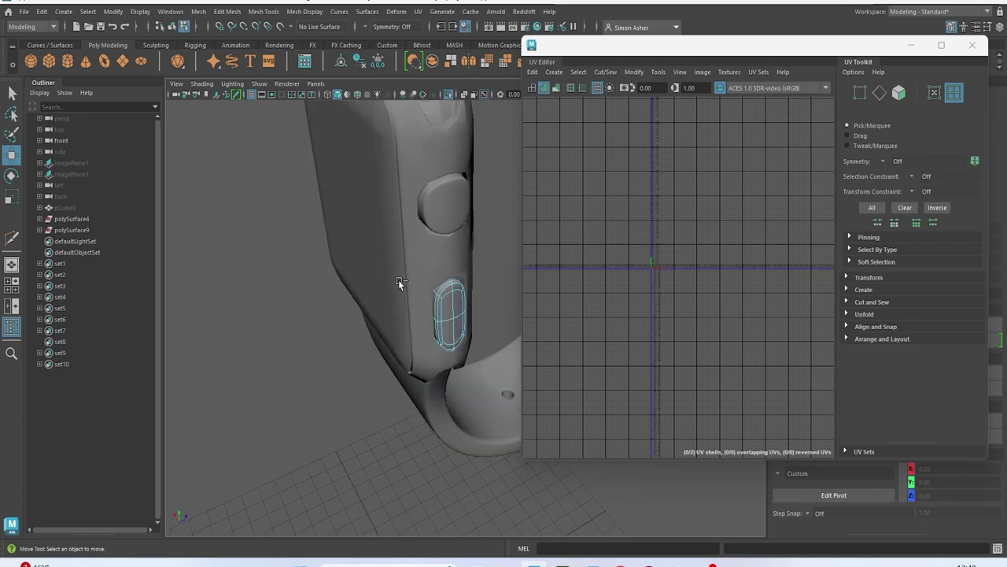
{"action": "left_click", "coordinate": [451, 315]}
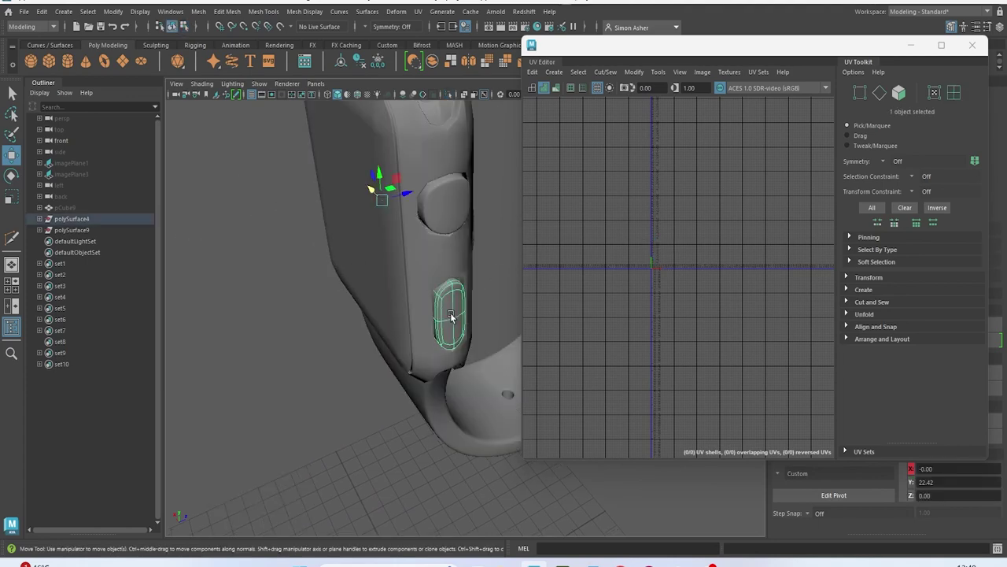
{"action": "key", "text": "ctrl+1"}
Apply a camera-based UV projection to the side button and select the edge loop around its front rim
{"action": "left_click", "coordinate": [554, 73]}
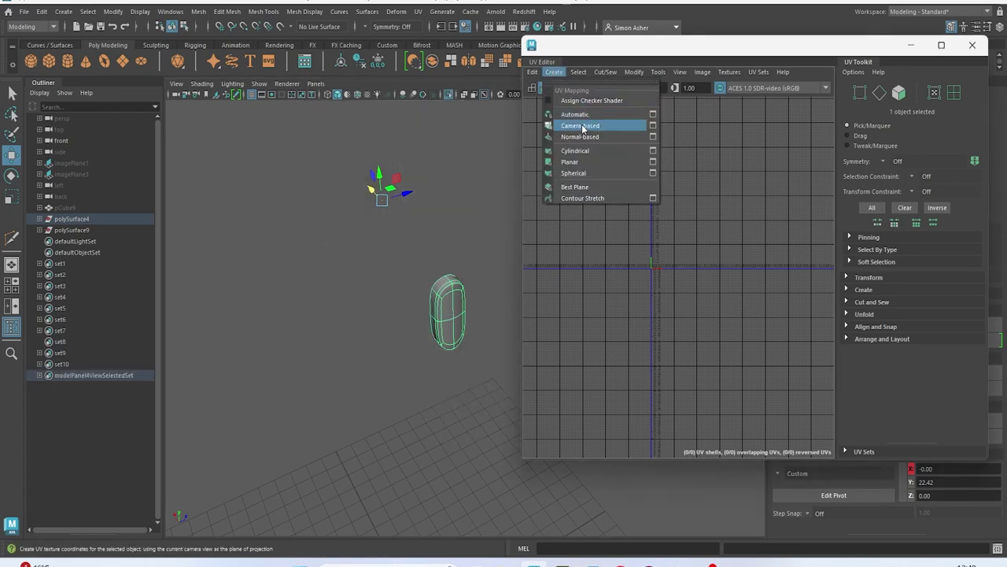
{"action": "left_click", "coordinate": [582, 126]}
{"action": "right_click_drag", "start_coordinate": [426, 274], "coordinate": [427, 224]}
{"action": "scroll", "coordinate": [422, 248], "scroll_direction": "up", "scroll_amount": 3}
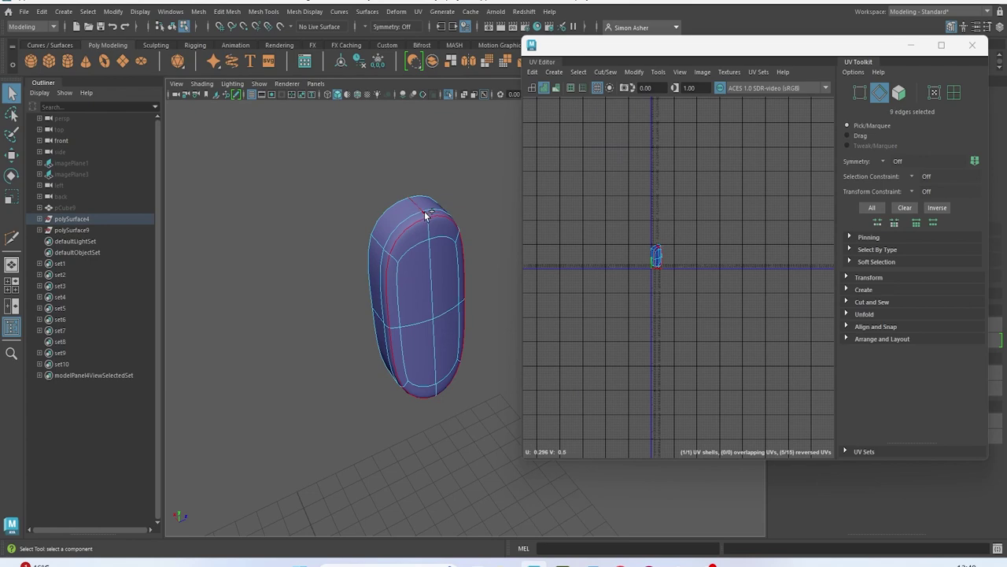
Cut the button's UVs along the selected edges and unfold the resulting UV shells
{"action": "right_click_drag", "start_coordinate": [632, 197], "coordinate": [558, 196], "text": "shift"}
{"action": "key", "text": "w"}
{"action": "left_click_drag", "start_coordinate": [597, 205], "coordinate": [697, 290]}
{"action": "right_click_drag", "start_coordinate": [724, 197], "coordinate": [601, 196], "text": "shift"}
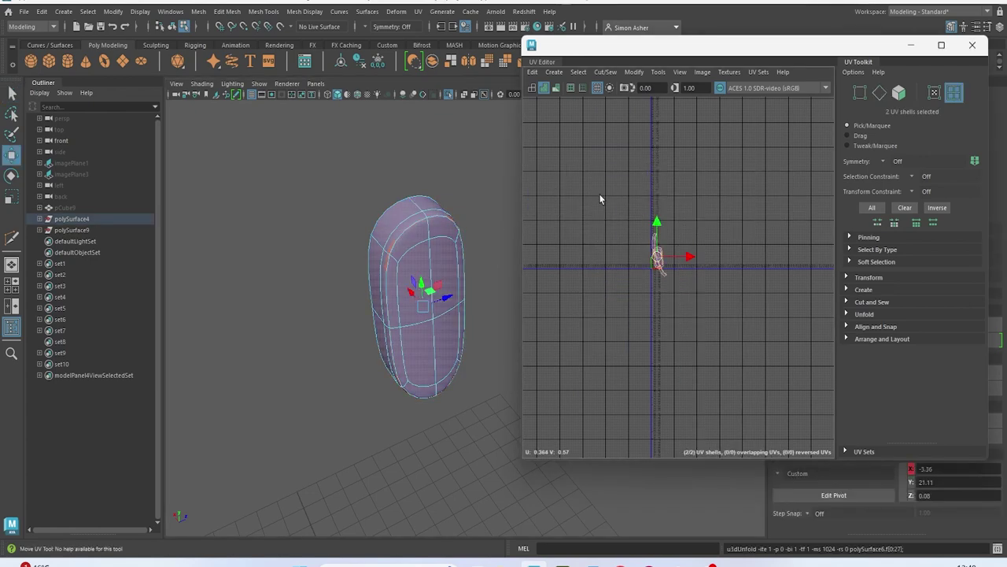
{"action": "left_click", "coordinate": [600, 197]}
{"action": "left_click", "coordinate": [287, 184]}
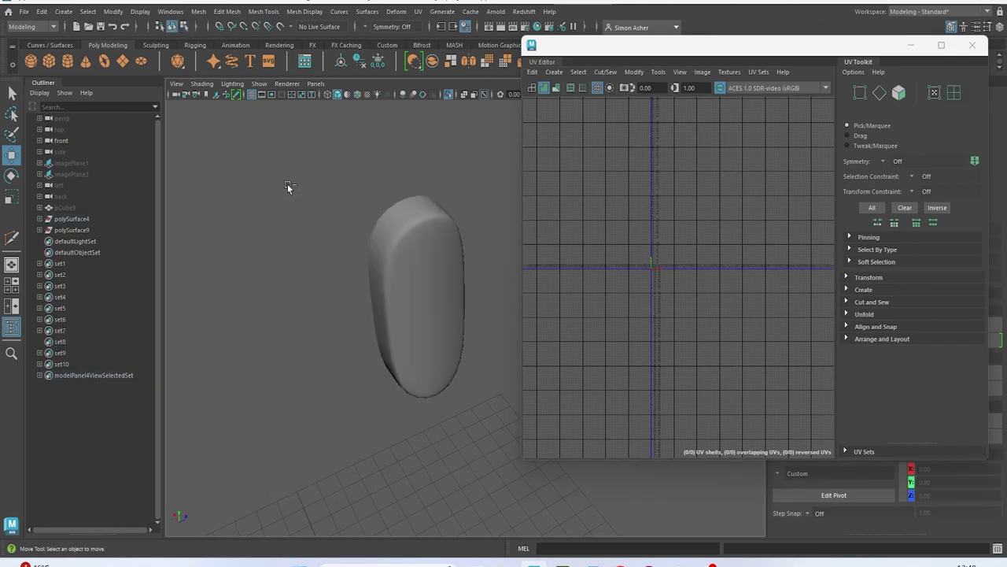
Isolate the round disc from the watch case and give it a camera-based UV projection
{"action": "key", "text": "ctrl+1"}
{"action": "right_click_drag", "start_coordinate": [284, 185], "coordinate": [268, 258], "text": "alt"}
{"action": "left_click_drag", "start_coordinate": [291, 261], "coordinate": [382, 281], "text": "alt"}
{"action": "left_click", "coordinate": [376, 285]}
{"action": "key", "text": "ctrl+1"}
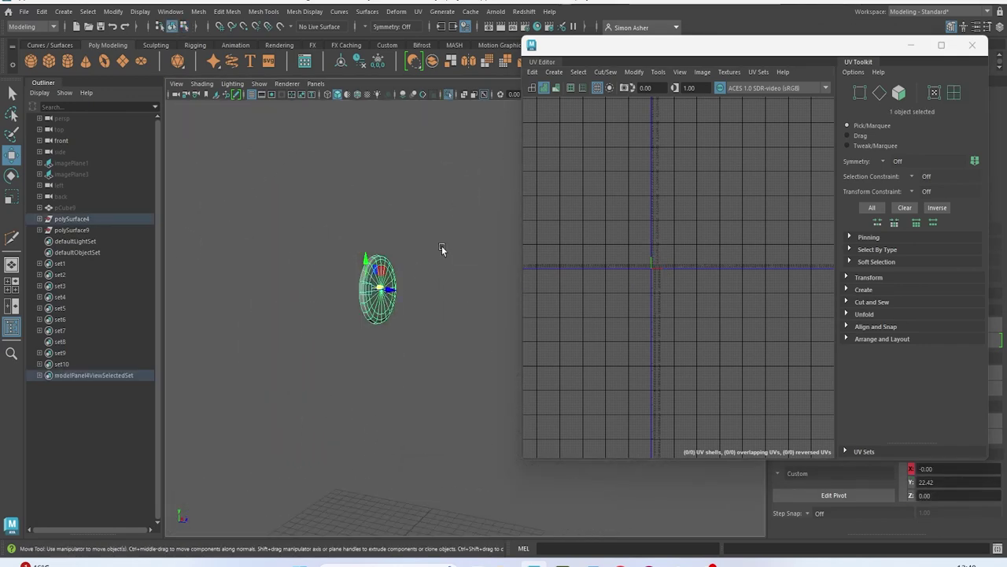
{"action": "left_click", "coordinate": [555, 73]}
{"action": "left_click", "coordinate": [580, 125]}
Select the edges around the disc's rim and cut its UVs along them
{"action": "right_click_drag", "start_coordinate": [331, 276], "coordinate": [405, 306], "text": "alt"}
{"action": "middle_click_drag", "start_coordinate": [406, 306], "coordinate": [476, 324], "text": "alt"}
{"action": "left_click_drag", "start_coordinate": [477, 324], "coordinate": [406, 267], "text": "alt"}
{"action": "scroll", "coordinate": [405, 267], "scroll_direction": "up", "scroll_amount": 2}
{"action": "right_click_drag", "start_coordinate": [388, 197], "coordinate": [386, 174]}
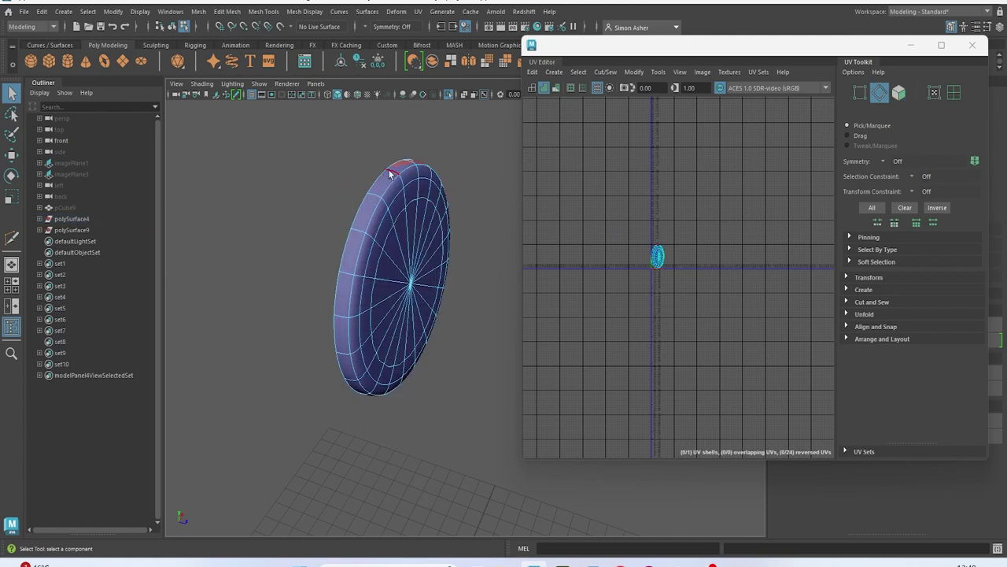
{"action": "right_click_drag", "start_coordinate": [656, 188], "coordinate": [616, 210], "text": "shift"}
{"action": "key", "text": "w"}
Unfold the disc's UVs in UV shell mode
{"action": "right_click_drag", "start_coordinate": [616, 210], "coordinate": [561, 214]}
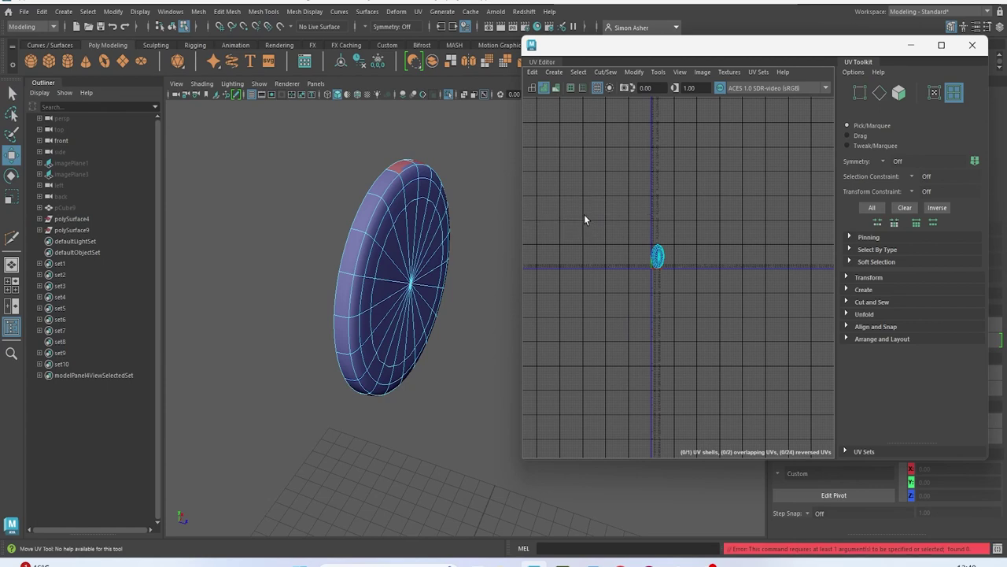
{"action": "left_click", "coordinate": [658, 257]}
{"action": "right_click_drag", "start_coordinate": [621, 202], "coordinate": [512, 202], "text": "shift"}
{"action": "left_click", "coordinate": [644, 260]}
{"action": "scroll", "coordinate": [643, 260], "scroll_direction": "up", "scroll_amount": 5}
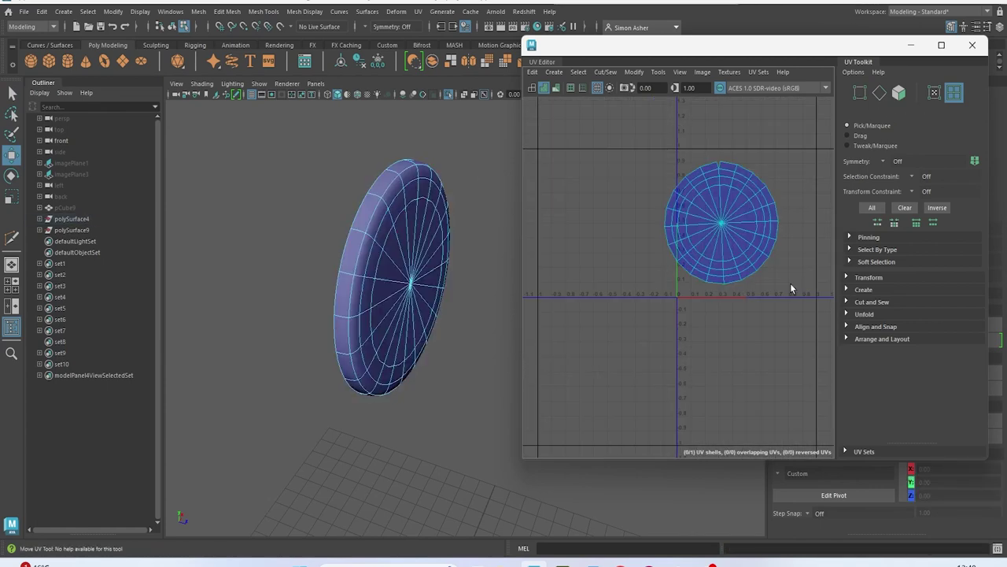
Bring back the whole watch, isolate the strap piece with the holes and apply a camera-based UV projection to it
{"action": "right_click_drag", "start_coordinate": [262, 162], "coordinate": [282, 151]}
{"action": "left_click", "coordinate": [271, 184]}
{"action": "key", "text": "ctrl+1"}
{"action": "scroll", "coordinate": [288, 244], "scroll_direction": "down", "scroll_amount": 8}
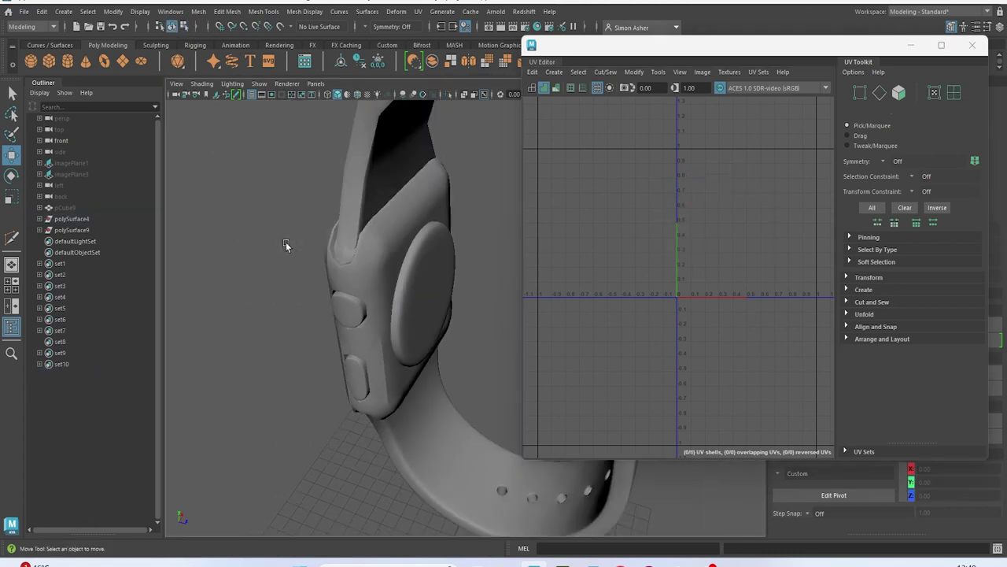
{"action": "middle_click_drag", "start_coordinate": [325, 286], "coordinate": [285, 266], "text": "alt"}
{"action": "left_click", "coordinate": [389, 363]}
{"action": "key", "text": "ctrl+1"}
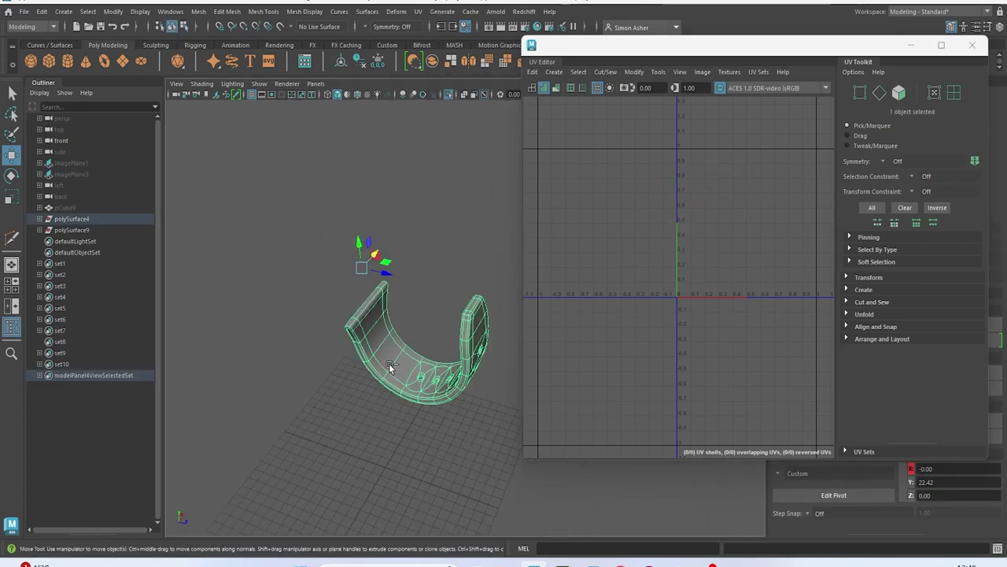
{"action": "left_click", "coordinate": [555, 73]}
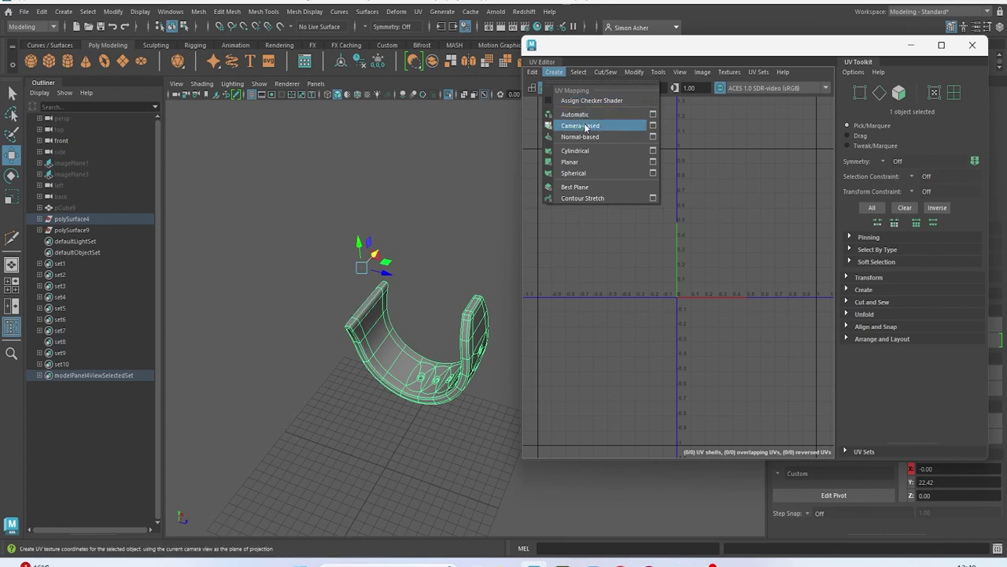
{"action": "left_click", "coordinate": [583, 126]}
Select the edge loop bordering one side face of the strap
{"action": "scroll", "coordinate": [366, 301], "scroll_direction": "up", "scroll_amount": 6}
{"action": "left_click_drag", "start_coordinate": [366, 306], "coordinate": [182, 280], "text": "alt"}
{"action": "middle_click_drag", "start_coordinate": [354, 285], "coordinate": [314, 284], "text": "alt"}
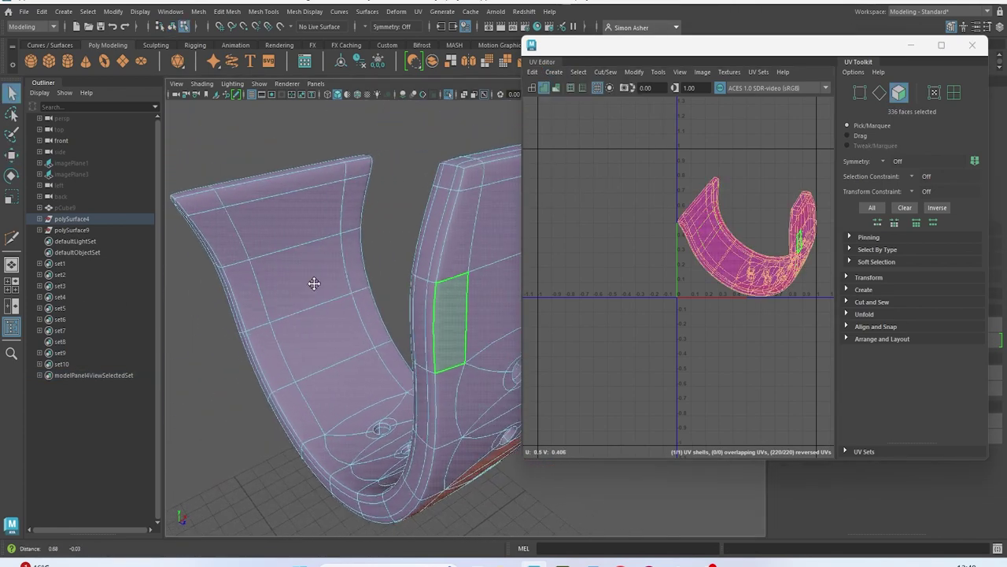
{"action": "left_click_drag", "start_coordinate": [314, 284], "coordinate": [404, 219], "text": "alt"}
{"action": "right_click_drag", "start_coordinate": [461, 214], "coordinate": [466, 193]}
{"action": "left_click", "coordinate": [413, 232]}
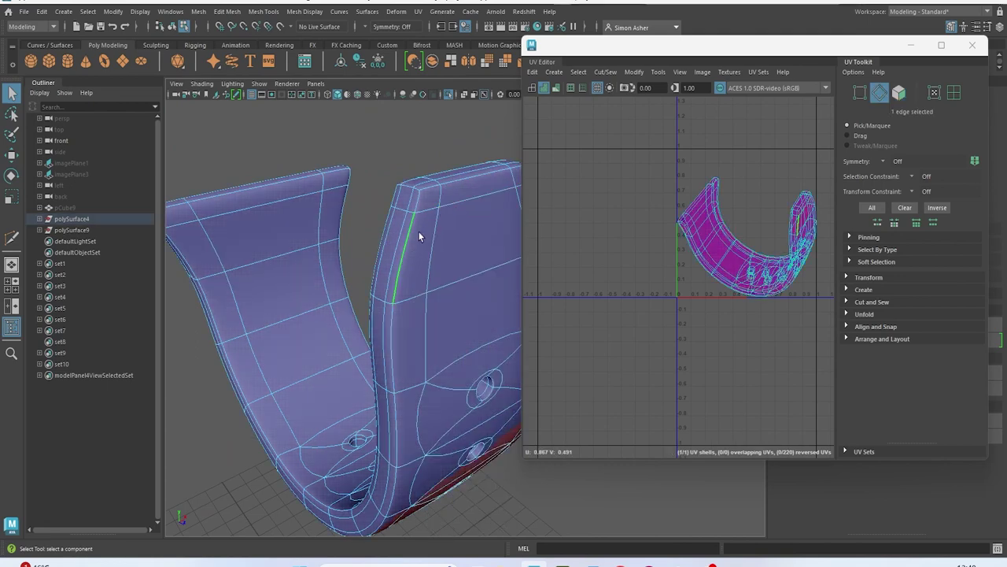
{"action": "left_click_drag", "start_coordinate": [464, 186], "coordinate": [455, 232], "text": "alt"}
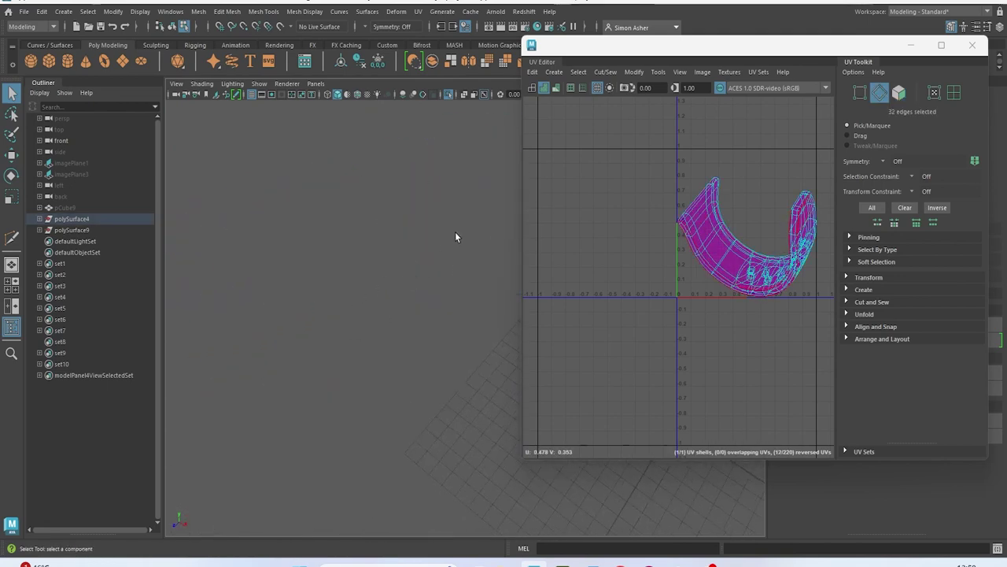
{"action": "middle_click_drag", "start_coordinate": [457, 240], "coordinate": [260, 241], "text": "alt"}
{"action": "scroll", "coordinate": [287, 256], "scroll_direction": "up", "scroll_amount": 4}
{"action": "scroll", "coordinate": [314, 272], "scroll_direction": "up", "scroll_amount": 4}
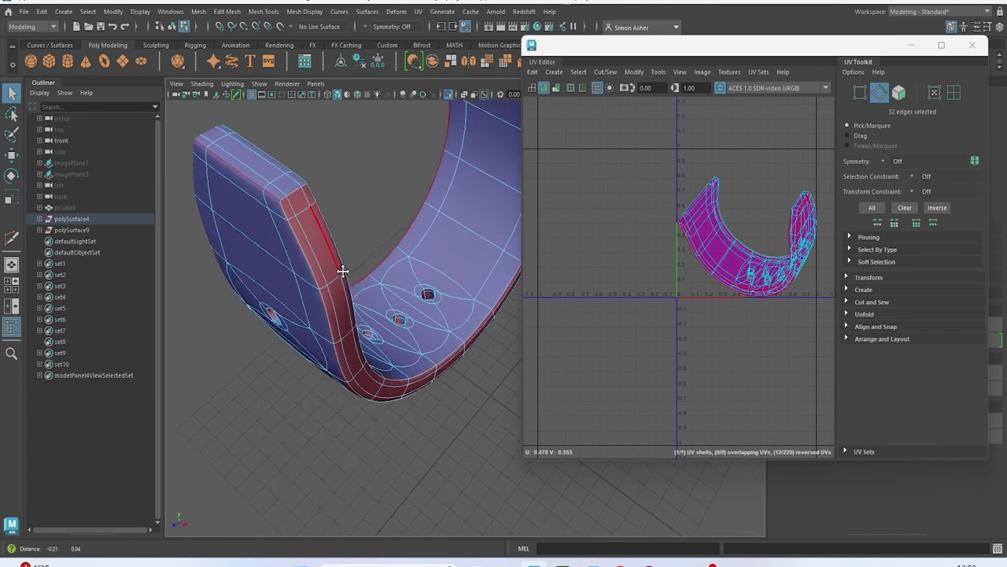
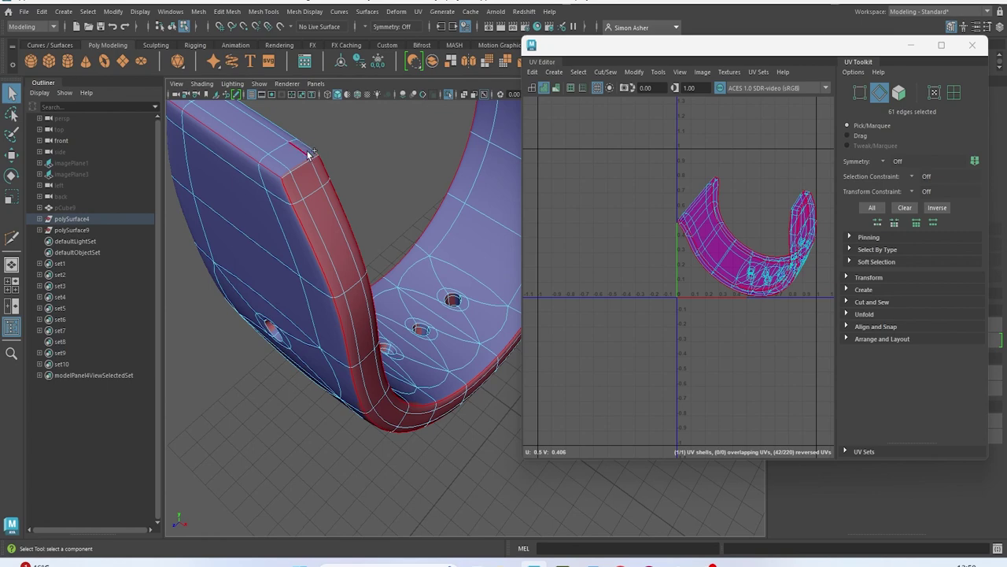
Add the remaining side-face borders and the edges across one strap end, and cut the strap's UVs along them
{"action": "left_click_drag", "start_coordinate": [337, 173], "coordinate": [387, 268], "text": "alt"}
{"action": "double_click", "coordinate": [306, 192], "text": "shift"}
{"action": "scroll", "coordinate": [346, 225], "scroll_direction": "down", "scroll_amount": 3}
{"action": "middle_click_drag", "start_coordinate": [386, 228], "coordinate": [312, 336], "text": "alt"}
{"action": "left_click_drag", "start_coordinate": [311, 336], "coordinate": [591, 182], "text": "alt"}
{"action": "right_click_drag", "start_coordinate": [609, 143], "coordinate": [567, 159], "text": "shift"}
{"action": "key", "text": "w"}
Select the inner rim edge loops and one corner edge of the strap's first hole
{"action": "left_click_drag", "start_coordinate": [294, 386], "coordinate": [274, 365], "text": "alt"}
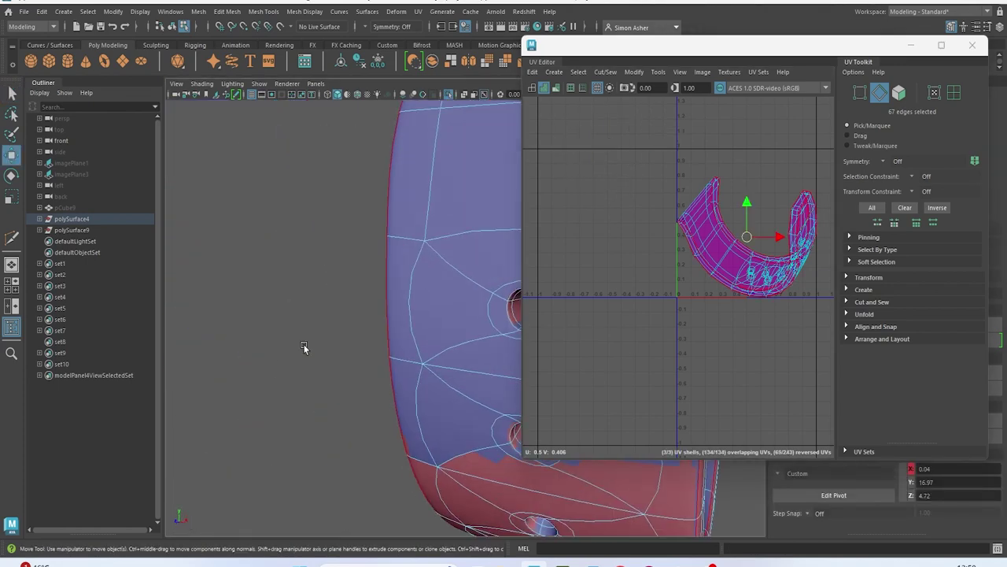
{"action": "middle_click_drag", "start_coordinate": [430, 322], "coordinate": [308, 377], "text": "alt"}
{"action": "scroll", "coordinate": [319, 370], "scroll_direction": "up", "scroll_amount": 3}
{"action": "middle_click_drag", "start_coordinate": [371, 347], "coordinate": [418, 251], "text": "alt"}
{"action": "scroll", "coordinate": [418, 252], "scroll_direction": "up", "scroll_amount": 2}
{"action": "right_click", "coordinate": [382, 203]}
{"action": "left_click", "coordinate": [381, 172]}
{"action": "scroll", "coordinate": [338, 264], "scroll_direction": "up", "scroll_amount": 5}
{"action": "double_click", "coordinate": [338, 264]}
{"action": "left_click_drag", "start_coordinate": [339, 265], "coordinate": [375, 277], "text": "alt"}
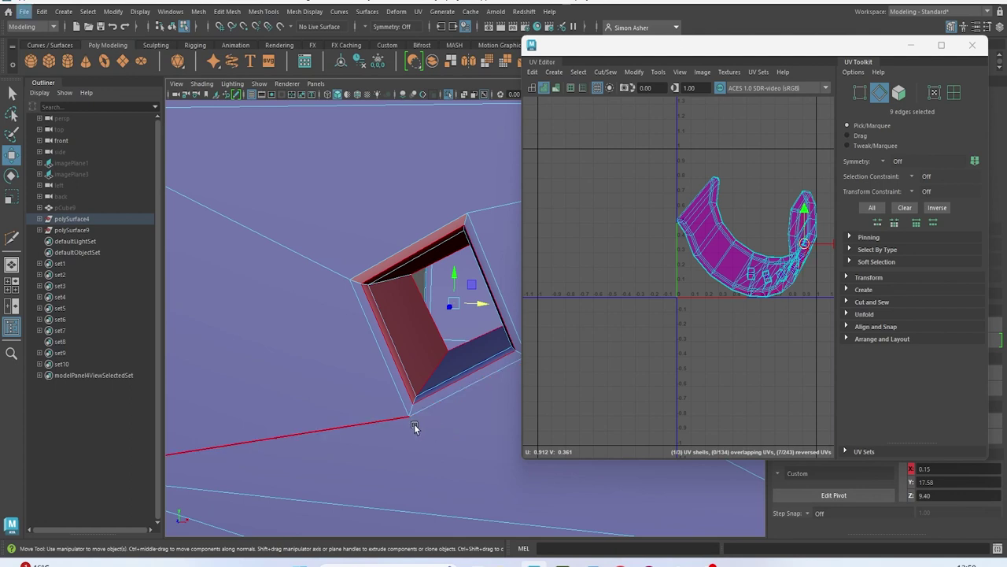
{"action": "right_click_drag", "start_coordinate": [415, 427], "coordinate": [473, 423], "text": "alt"}
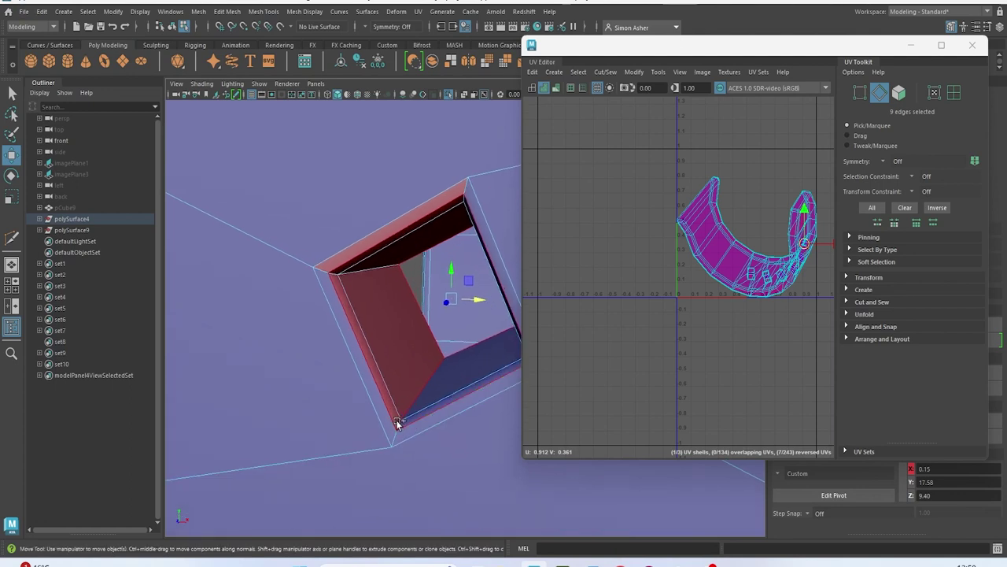
{"action": "scroll", "coordinate": [408, 438], "scroll_direction": "up", "scroll_amount": 5}
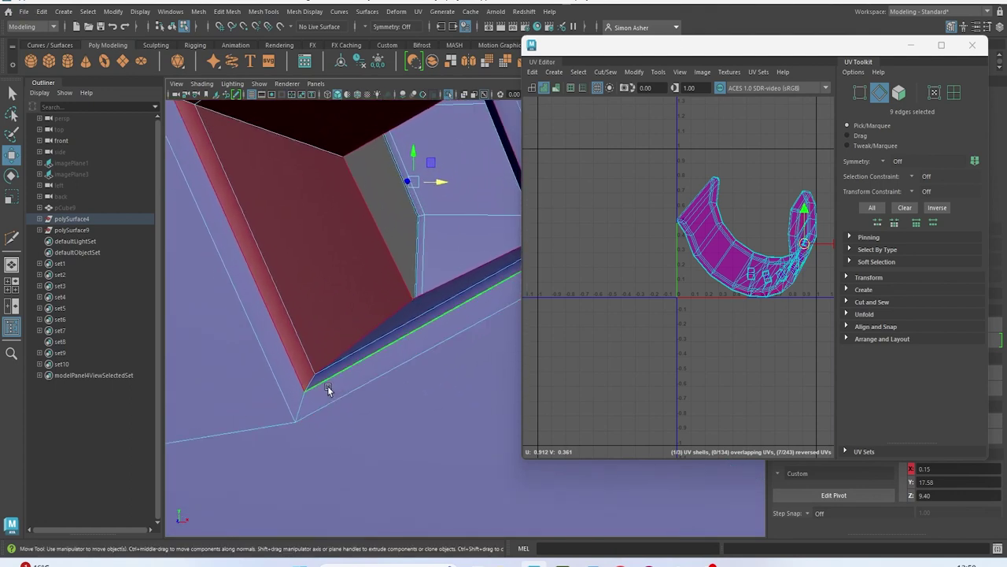
{"action": "scroll", "coordinate": [394, 362], "scroll_direction": "down", "scroll_amount": 10}
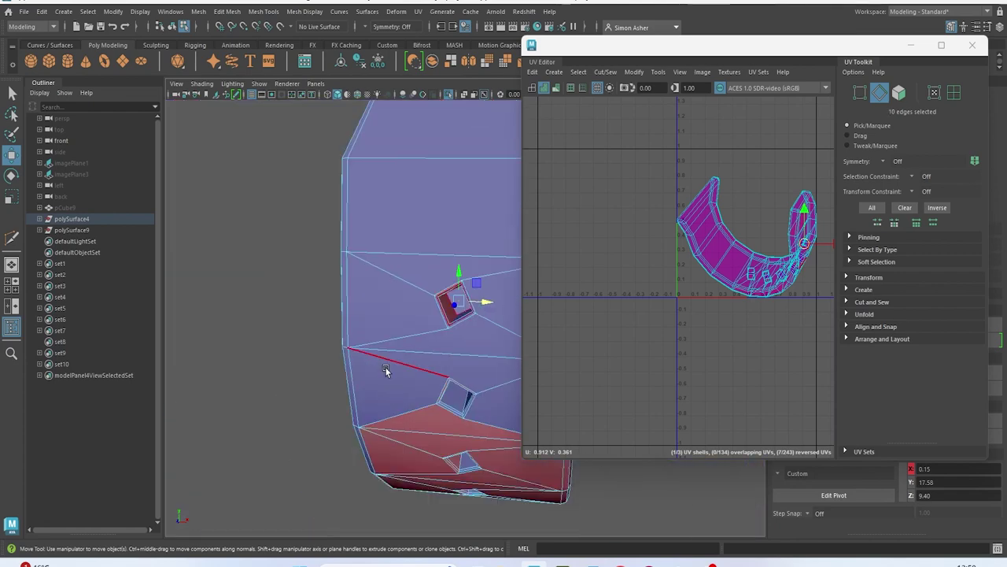
Add the inner rim loops and corner edges of the strap's second hole to the selection
{"action": "left_click_drag", "start_coordinate": [386, 371], "coordinate": [387, 279], "text": "alt"}
{"action": "scroll", "coordinate": [417, 271], "scroll_direction": "up", "scroll_amount": 6}
{"action": "middle_click_drag", "start_coordinate": [412, 262], "coordinate": [479, 357], "text": "alt"}
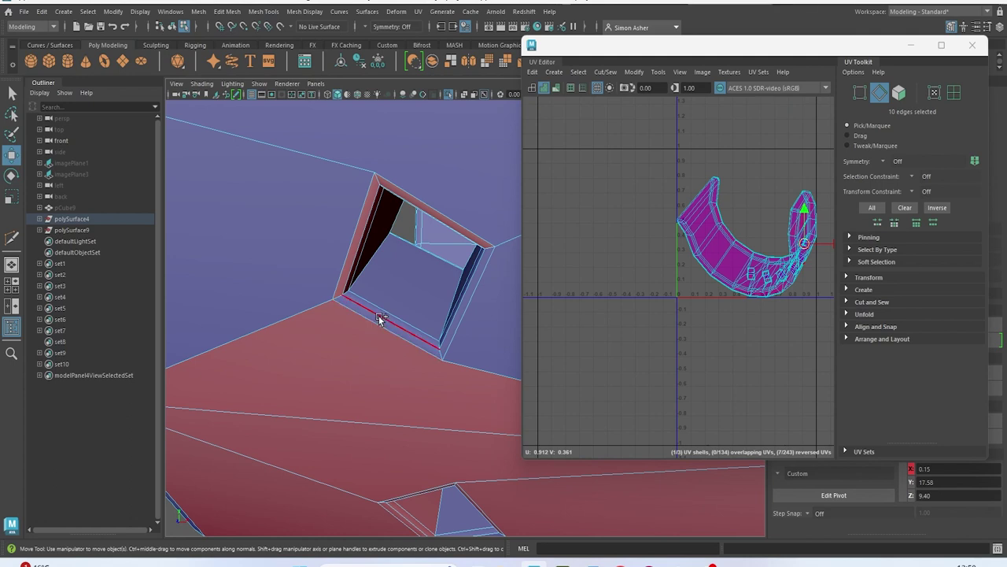
{"action": "scroll", "coordinate": [373, 288], "scroll_direction": "up", "scroll_amount": 2}
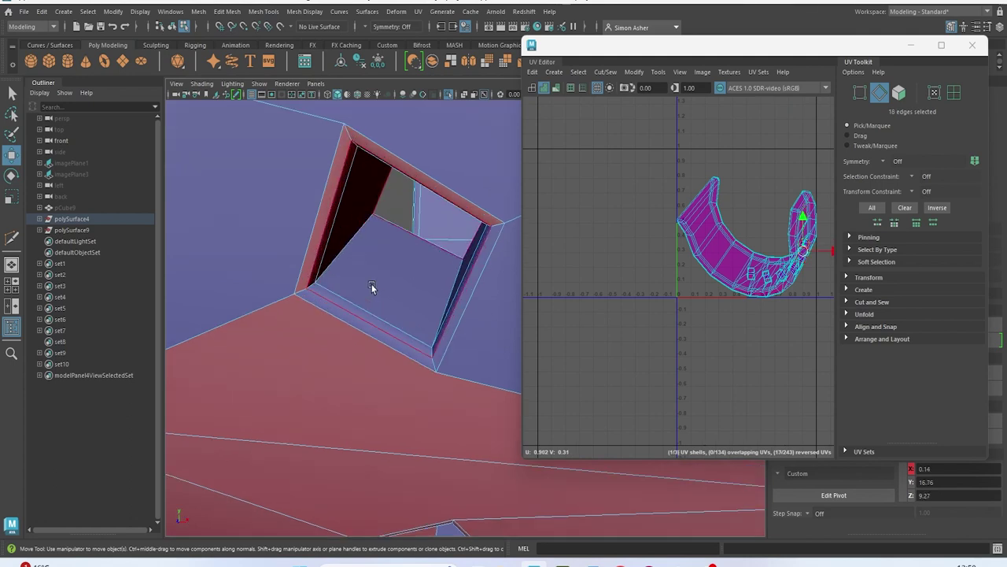
{"action": "left_click", "coordinate": [350, 253], "text": "shift"}
{"action": "middle_click_drag", "start_coordinate": [349, 279], "coordinate": [398, 268], "text": "alt"}
{"action": "scroll", "coordinate": [359, 277], "scroll_direction": "up", "scroll_amount": 3}
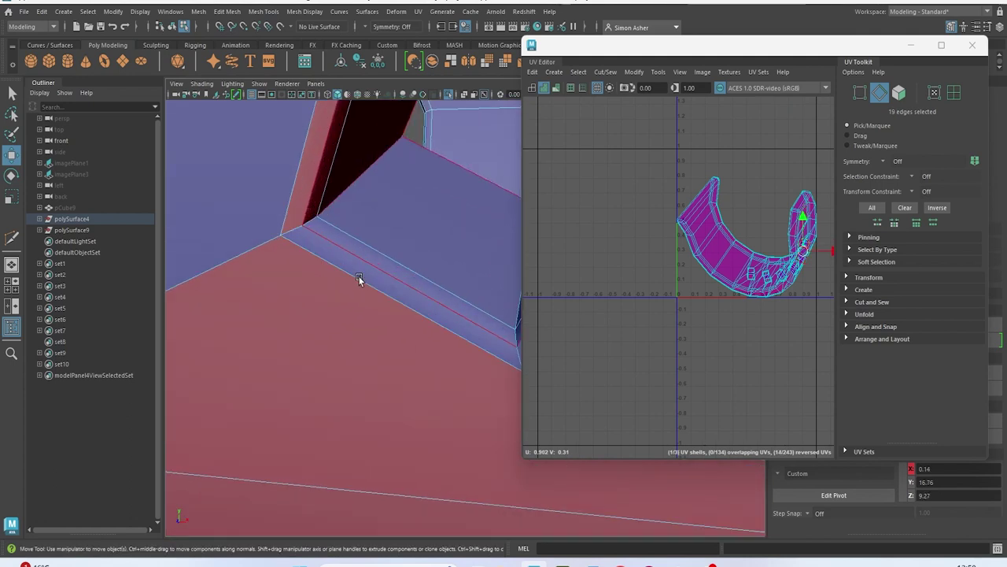
{"action": "left_click", "coordinate": [308, 222], "text": "shift"}
Add the rim and corner edges of the strap's third hole to the selection
{"action": "scroll", "coordinate": [362, 292], "scroll_direction": "down", "scroll_amount": 6}
{"action": "left_click_drag", "start_coordinate": [369, 331], "coordinate": [355, 303], "text": "alt"}
{"action": "scroll", "coordinate": [398, 374], "scroll_direction": "up", "scroll_amount": 4}
{"action": "middle_click_drag", "start_coordinate": [396, 384], "coordinate": [464, 300], "text": "alt"}
{"action": "scroll", "coordinate": [488, 267], "scroll_direction": "up", "scroll_amount": 3}
{"action": "left_click_drag", "start_coordinate": [497, 256], "coordinate": [472, 346], "text": "alt"}
{"action": "left_click", "coordinate": [356, 347], "text": "shift"}
{"action": "left_click", "coordinate": [401, 458], "text": "shift"}
Add the inner rim loops and one corner edge of the strap's fourth hole to the selection
{"action": "middle_click_drag", "start_coordinate": [424, 473], "coordinate": [416, 46], "text": "alt"}
{"action": "scroll", "coordinate": [379, 390], "scroll_direction": "up", "scroll_amount": 1}
{"action": "double_click", "coordinate": [393, 400], "text": "shift"}
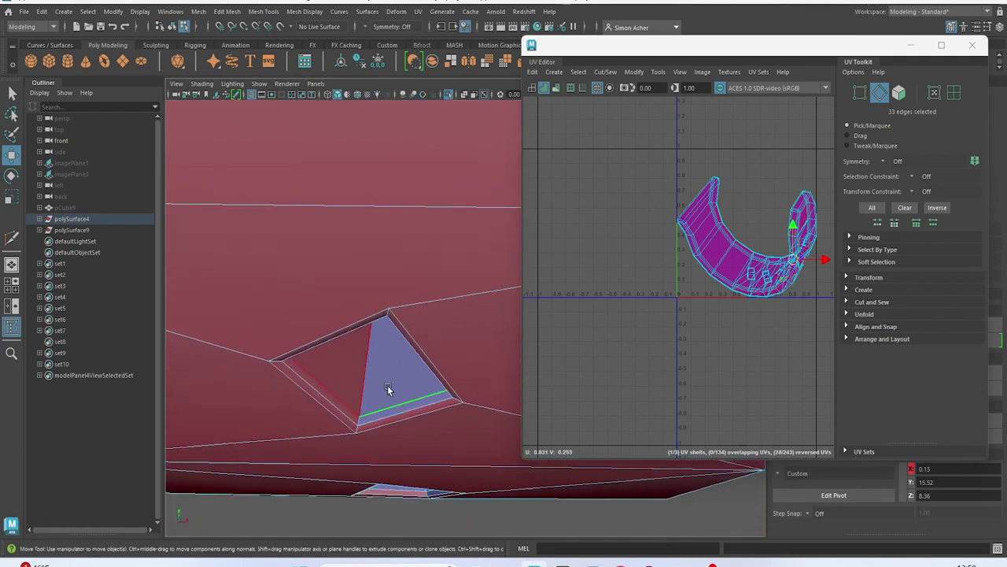
{"action": "key", "text": "f"}
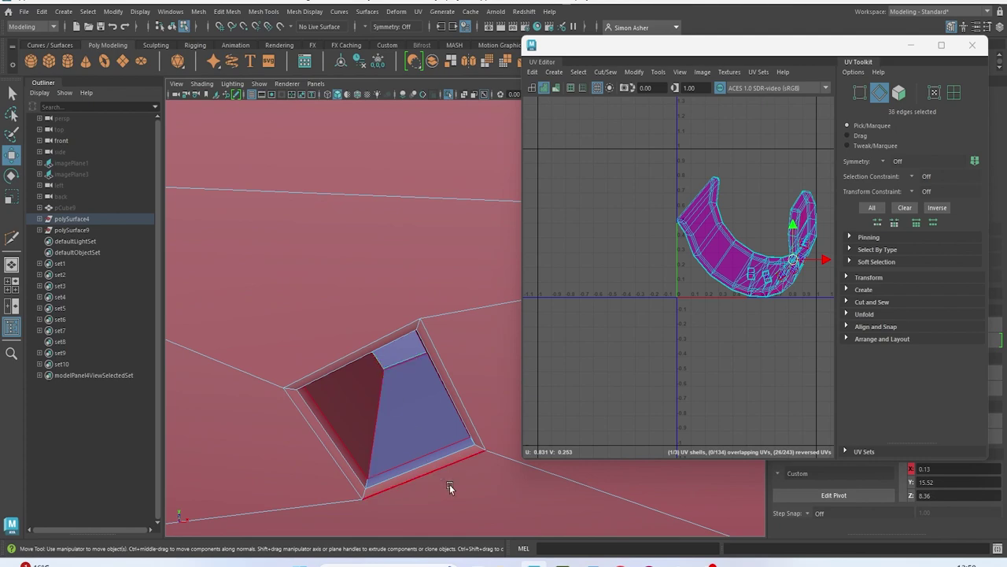
Add the rim and corner edges of the strap's fifth hole to the selection
{"action": "scroll", "coordinate": [449, 484], "scroll_direction": "down", "scroll_amount": 3}
{"action": "left_click_drag", "start_coordinate": [475, 414], "coordinate": [456, 383], "text": "alt"}
{"action": "scroll", "coordinate": [418, 323], "scroll_direction": "up", "scroll_amount": 1}
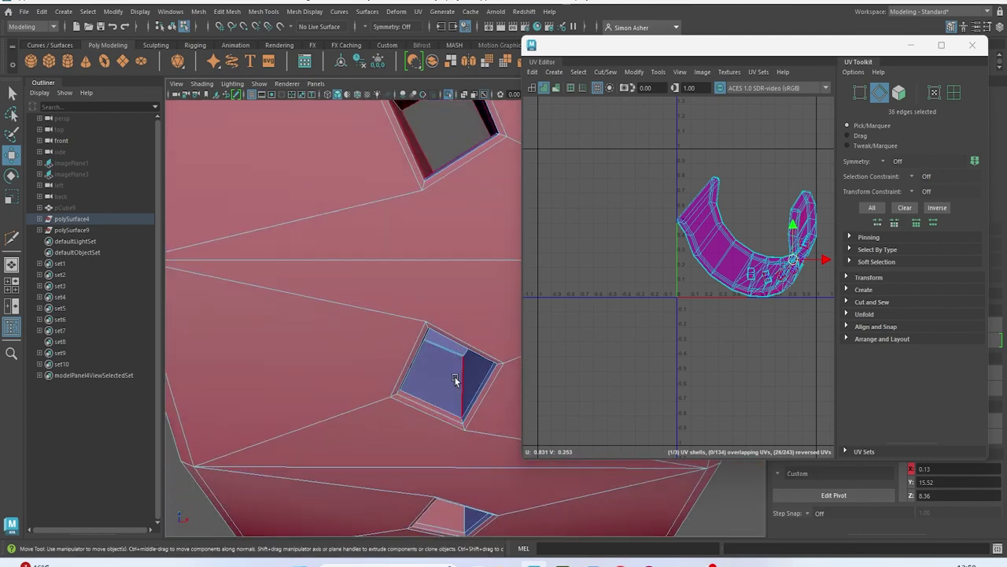
{"action": "middle_click_drag", "start_coordinate": [456, 382], "coordinate": [405, 325], "text": "alt"}
{"action": "scroll", "coordinate": [404, 330], "scroll_direction": "up", "scroll_amount": 2}
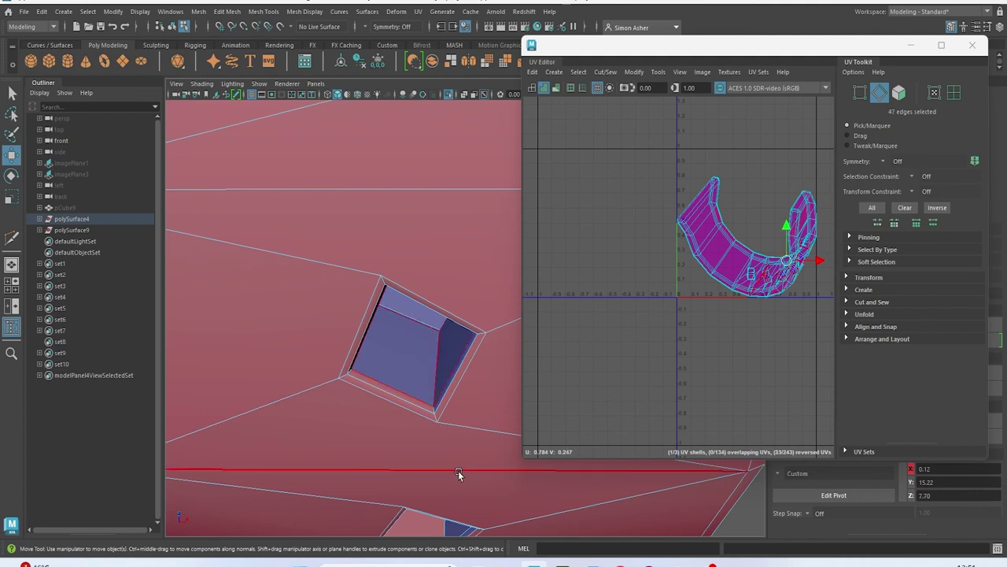
Add the rim loop and a corner edge of the strap's last hole to the selection
{"action": "middle_click_drag", "start_coordinate": [459, 472], "coordinate": [443, 203], "text": "alt"}
{"action": "left_click_drag", "start_coordinate": [425, 346], "coordinate": [423, 444], "text": "alt"}
{"action": "middle_click_drag", "start_coordinate": [440, 443], "coordinate": [449, 356], "text": "alt"}
{"action": "scroll", "coordinate": [448, 356], "scroll_direction": "down", "scroll_amount": 2}
{"action": "middle_click_drag", "start_coordinate": [458, 437], "coordinate": [417, 393], "text": "alt"}
{"action": "scroll", "coordinate": [409, 302], "scroll_direction": "up", "scroll_amount": 4}
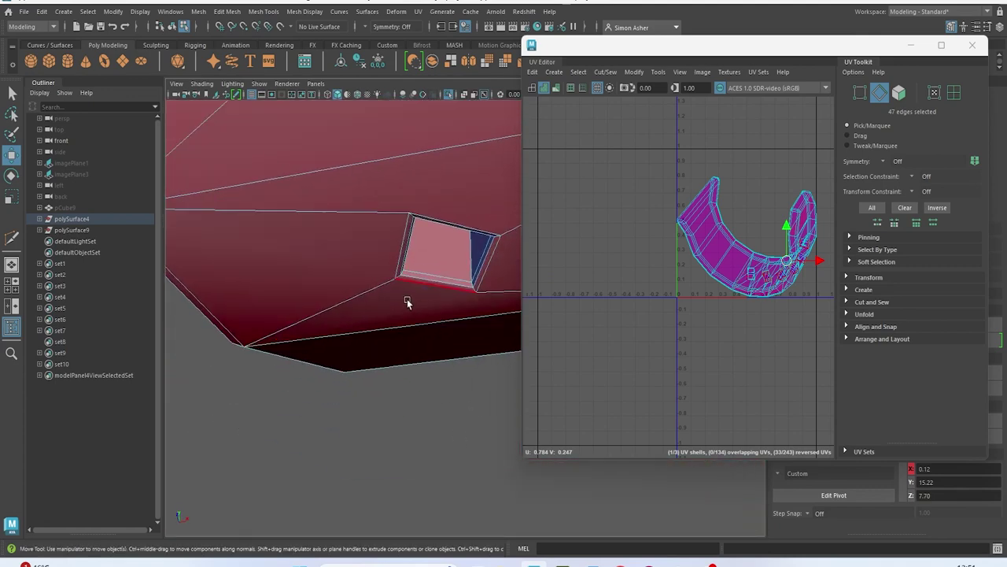
{"action": "double_click", "coordinate": [422, 262], "text": "shift"}
{"action": "left_click_drag", "start_coordinate": [421, 262], "coordinate": [465, 273], "text": "alt"}
{"action": "left_click", "coordinate": [442, 309], "text": "shift"}
Cut the strap's UVs along the selected hole edges and unfold all of its UV shells
{"action": "right_click_drag", "start_coordinate": [635, 145], "coordinate": [645, 191], "text": "shift"}
{"action": "scroll", "coordinate": [647, 192], "scroll_direction": "down", "scroll_amount": 3}
{"action": "left_click_drag", "start_coordinate": [628, 153], "coordinate": [817, 307]}
{"action": "right_click_drag", "start_coordinate": [734, 132], "coordinate": [617, 134], "text": "shift"}
{"action": "left_click", "coordinate": [585, 158]}
{"action": "scroll", "coordinate": [645, 205], "scroll_direction": "up", "scroll_amount": 3}
{"action": "middle_click_drag", "start_coordinate": [644, 205], "coordinate": [529, 189], "text": "alt"}
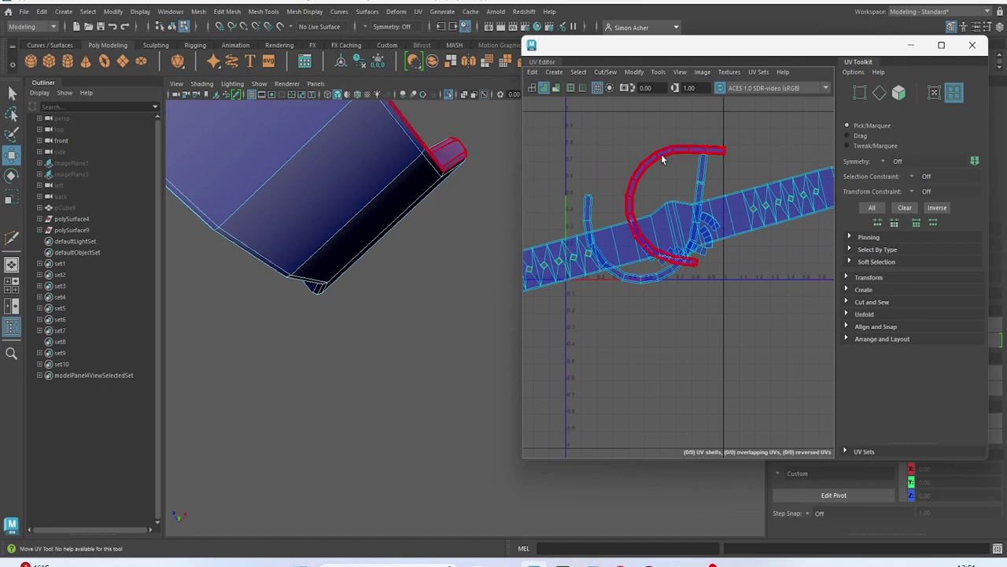
{"action": "scroll", "coordinate": [733, 240], "scroll_direction": "up", "scroll_amount": 5}
{"action": "scroll", "coordinate": [714, 362], "scroll_direction": "down", "scroll_amount": 8}
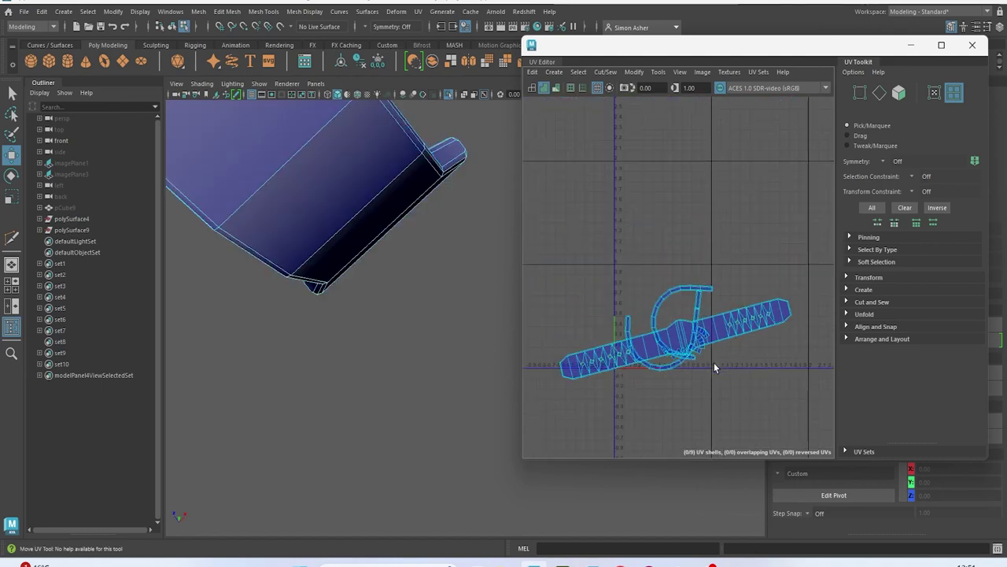
{"action": "scroll", "coordinate": [357, 206], "scroll_direction": "down", "scroll_amount": 3}
Bring back the whole watch, select all its objects and select every one of their UV shells
{"action": "left_click", "coordinate": [357, 206]}
{"action": "scroll", "coordinate": [349, 193], "scroll_direction": "down", "scroll_amount": 3}
{"action": "right_click_drag", "start_coordinate": [348, 191], "coordinate": [397, 176]}
{"action": "left_click_drag", "start_coordinate": [393, 195], "coordinate": [338, 285], "text": "alt"}
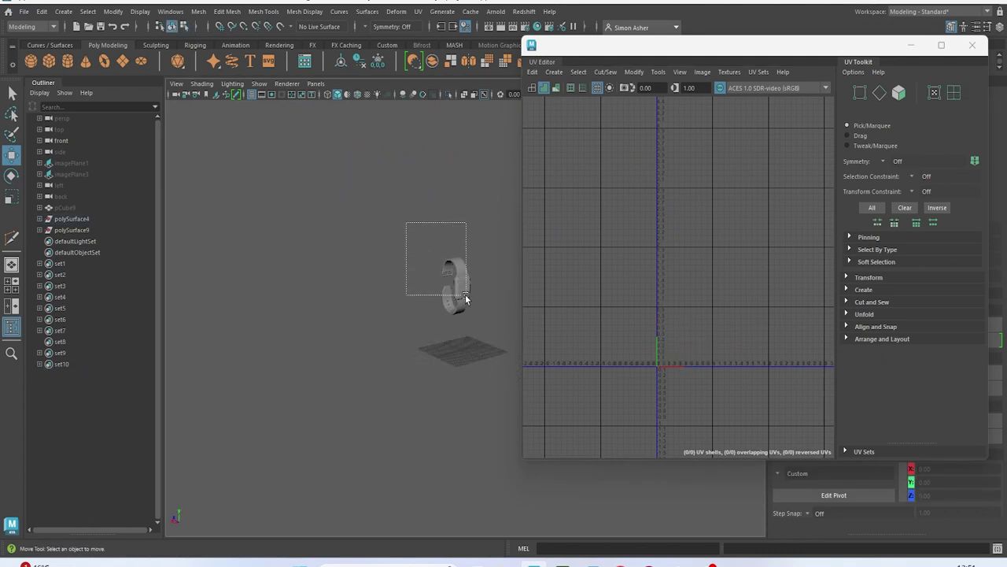
{"action": "left_click_drag", "start_coordinate": [466, 298], "coordinate": [467, 299]}
{"action": "scroll", "coordinate": [677, 268], "scroll_direction": "down", "scroll_amount": 5}
{"action": "right_click", "coordinate": [654, 221]}
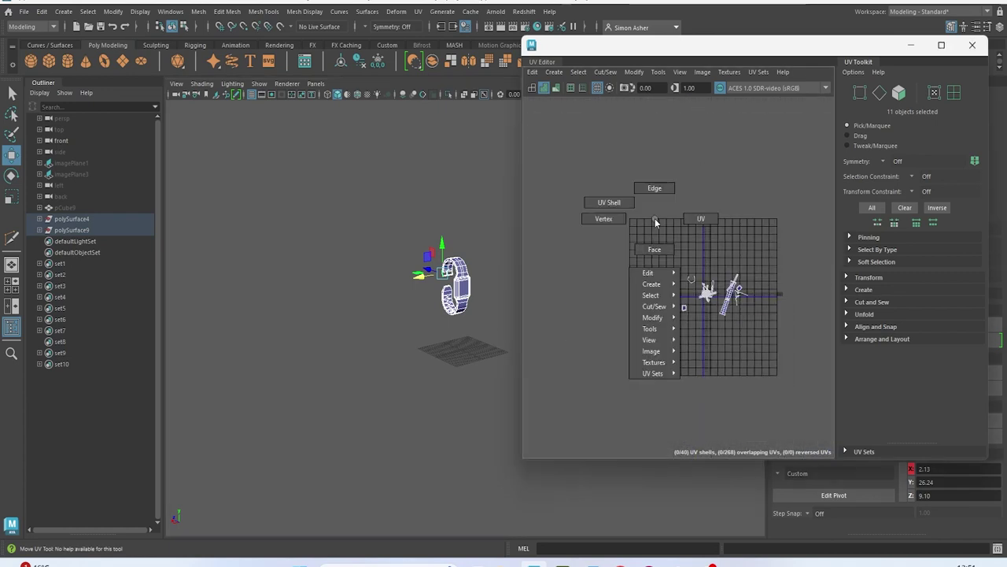
{"action": "right_click_drag", "start_coordinate": [655, 222], "coordinate": [621, 206]}
{"action": "left_click_drag", "start_coordinate": [652, 251], "coordinate": [783, 339]}
Pack all the selected UV shells into the UV tile with Layout
{"action": "scroll", "coordinate": [783, 339], "scroll_direction": "up", "scroll_amount": 3}
{"action": "right_click", "coordinate": [671, 225]}
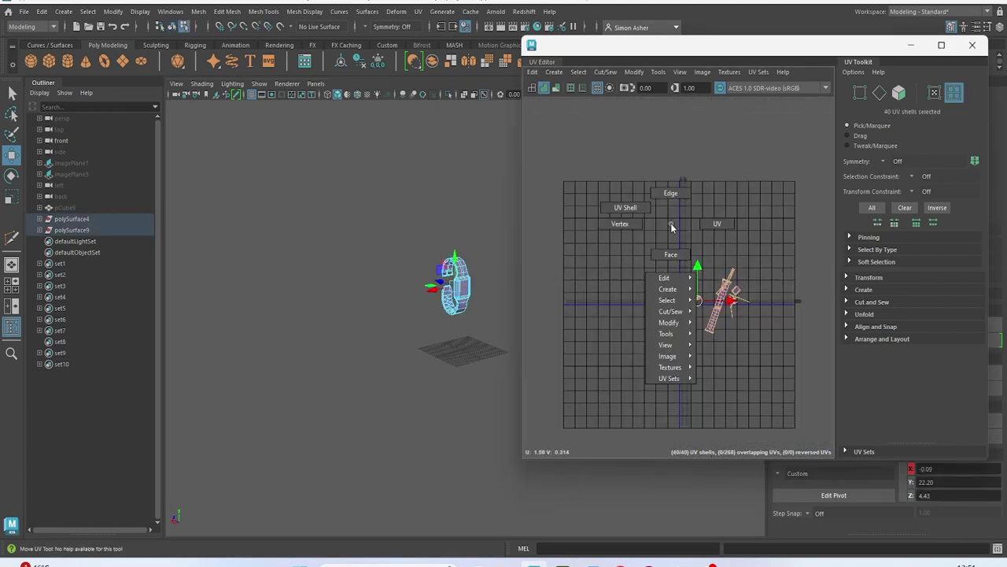
{"action": "mouse_move", "coordinate": [672, 326]}
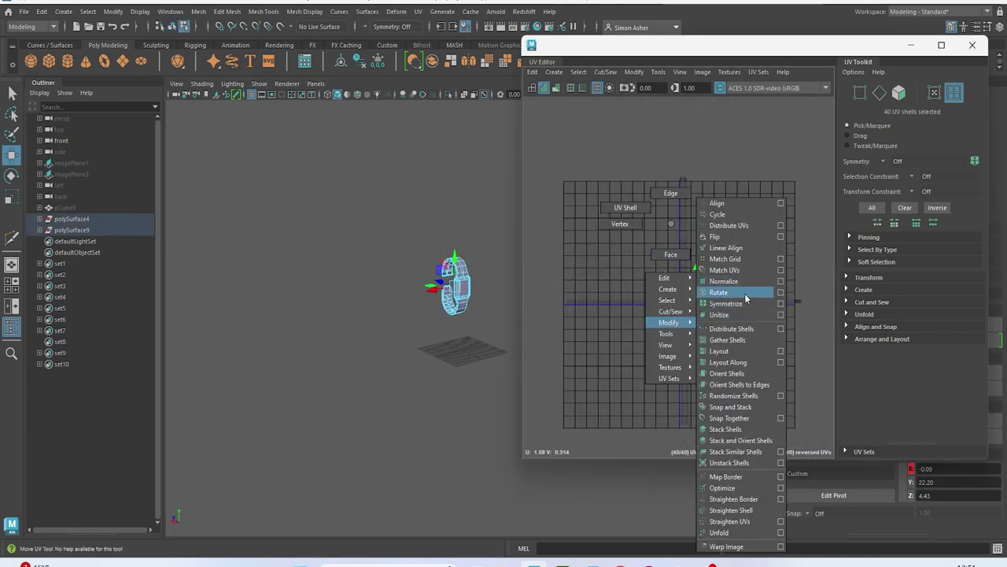
{"action": "left_click", "coordinate": [743, 352]}
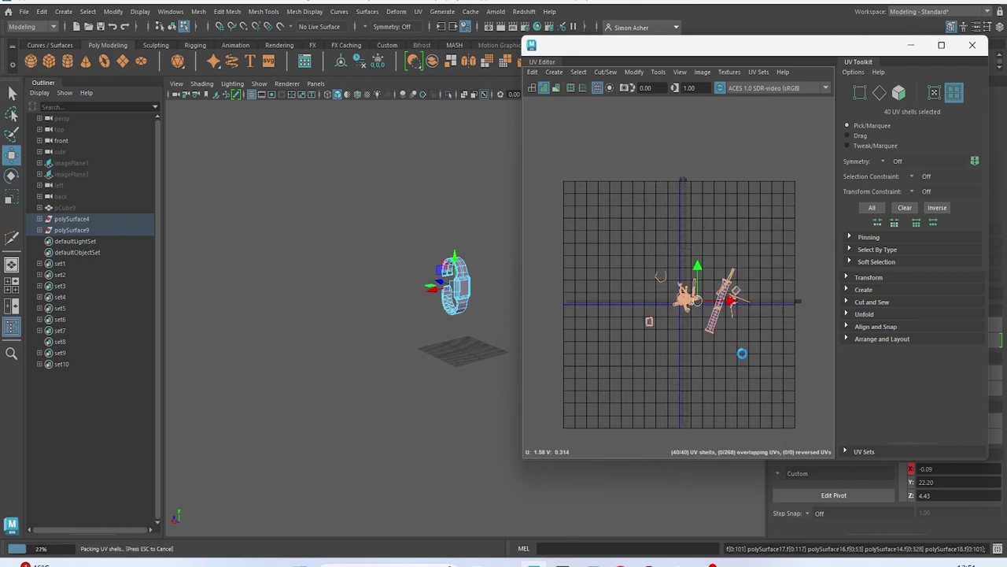
{"action": "scroll", "coordinate": [682, 308], "scroll_direction": "up", "scroll_amount": 5}
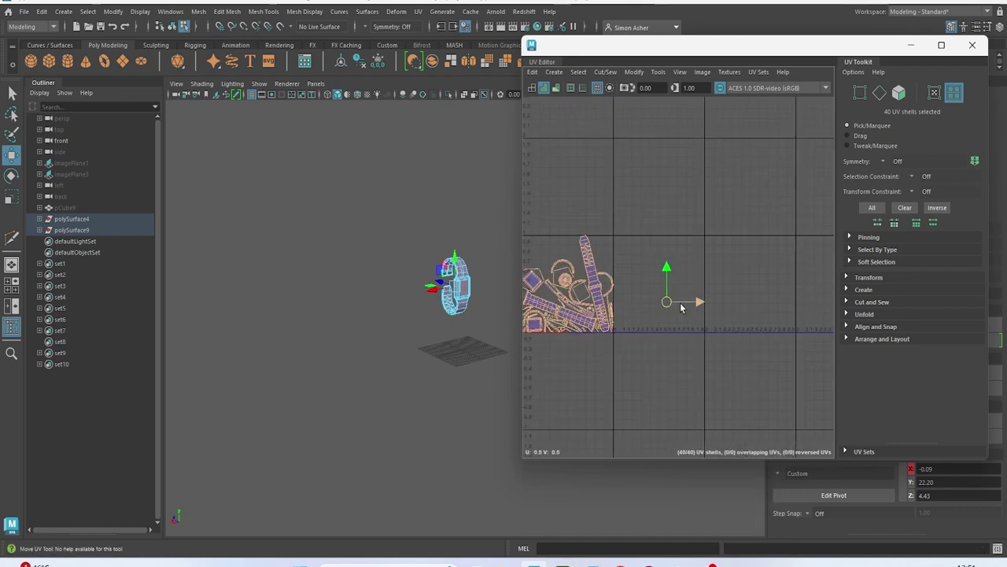
Display the checker pattern in the enlarged UV layout and examine how it falls on the watch model
{"action": "double_click", "coordinate": [689, 49]}
{"action": "middle_click_drag", "start_coordinate": [252, 275], "coordinate": [555, 250], "text": "alt"}
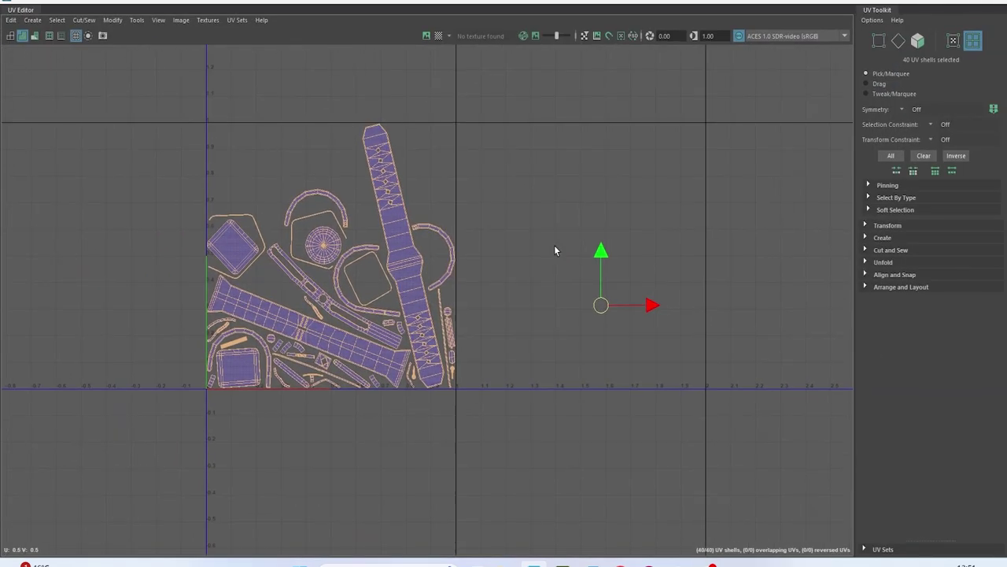
{"action": "left_click", "coordinate": [439, 35]}
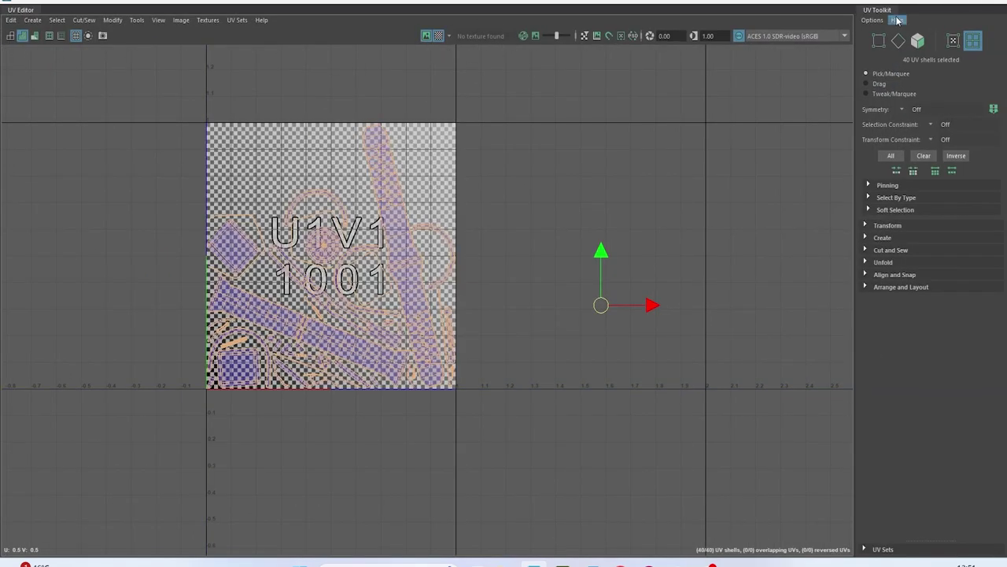
{"action": "left_click", "coordinate": [943, 1]}
{"action": "scroll", "coordinate": [466, 264], "scroll_direction": "up", "scroll_amount": 6}
{"action": "mouse_move", "coordinate": [467, 270]}
{"action": "left_mouse_down", "text": "alt"}
{"action": "mouse_move", "coordinate": [670, 252]}
{"action": "mouse_move", "coordinate": [670, 274]}
{"action": "mouse_move", "coordinate": [654, 285]}
{"action": "mouse_move", "coordinate": [289, 263]}
{"action": "mouse_move", "coordinate": [377, 247]}
{"action": "mouse_move", "coordinate": [398, 265]}
{"action": "mouse_move", "coordinate": [452, 269]}
{"action": "left_mouse_up", "text": "alt"}
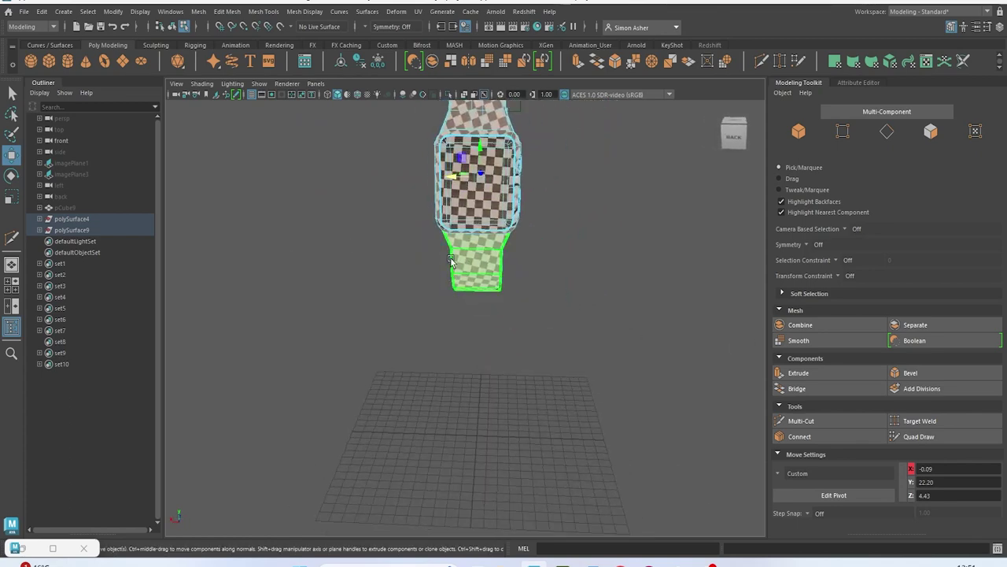
Turn off the checker pattern in the UV layout and return to the plain shaded watch model
{"action": "left_click", "coordinate": [53, 547]}
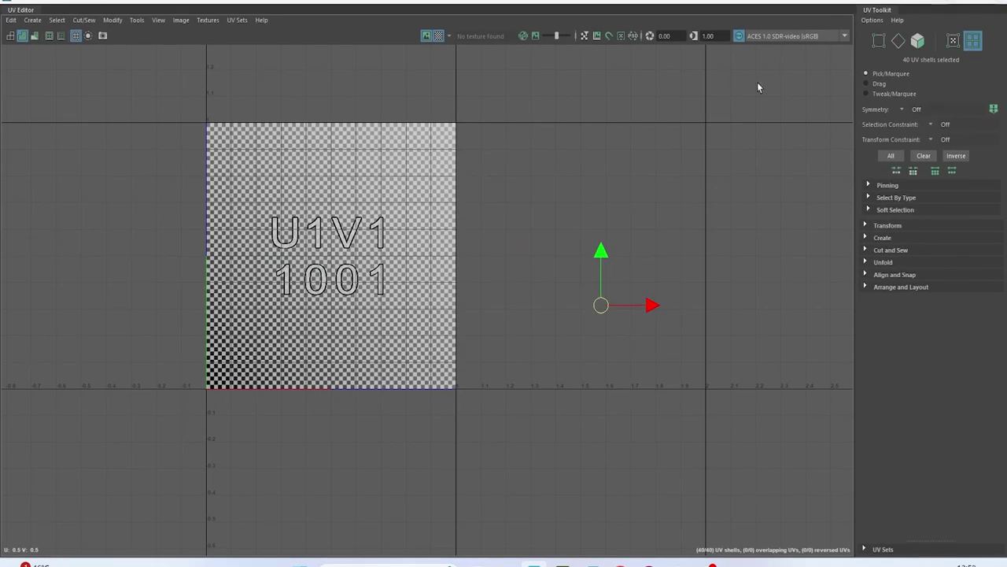
{"action": "left_click", "coordinate": [439, 36]}
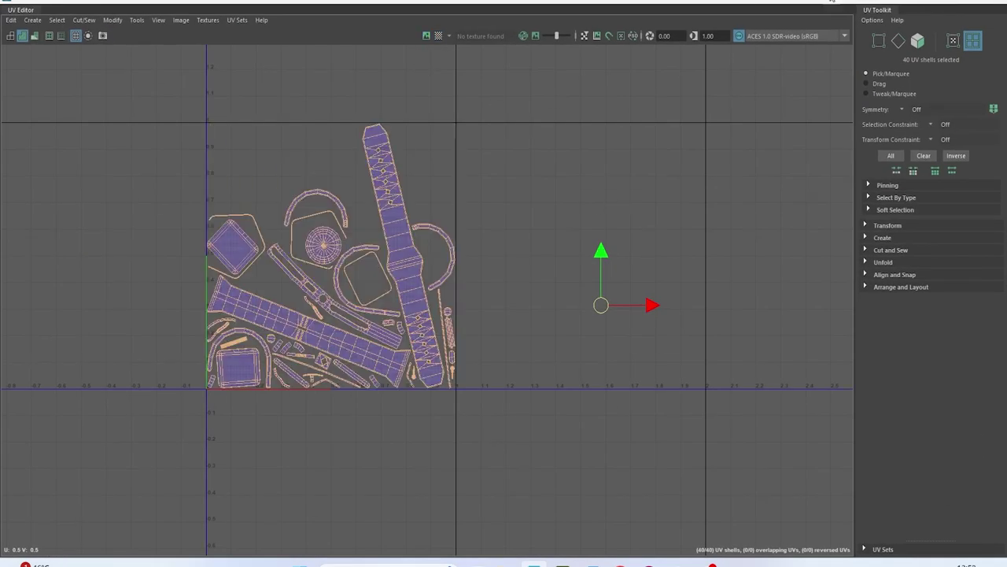
{"action": "left_click", "coordinate": [926, 3]}
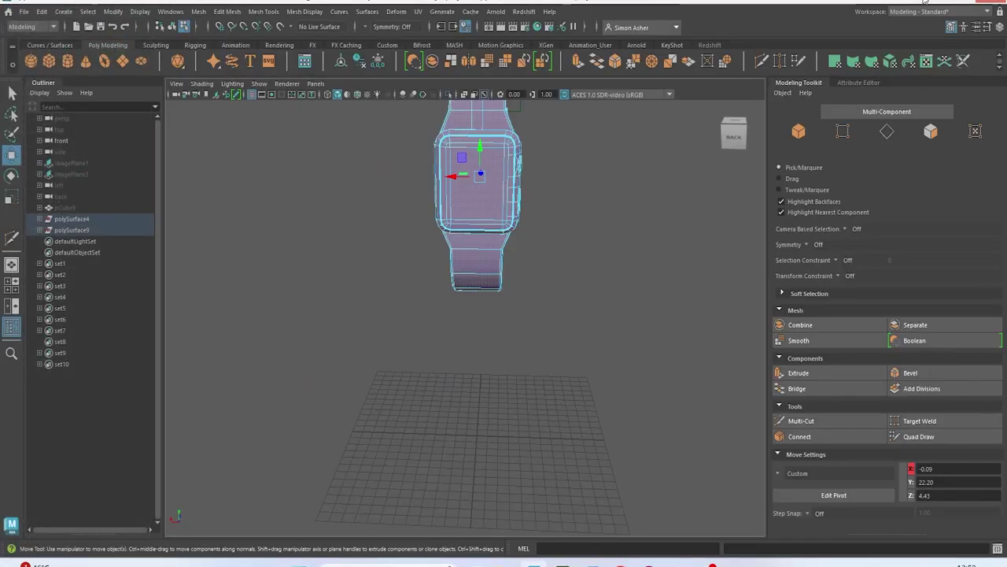
Clear the selection and save the scene under its current name
{"action": "left_click", "coordinate": [344, 243]}
{"action": "left_click", "coordinate": [23, 11]}
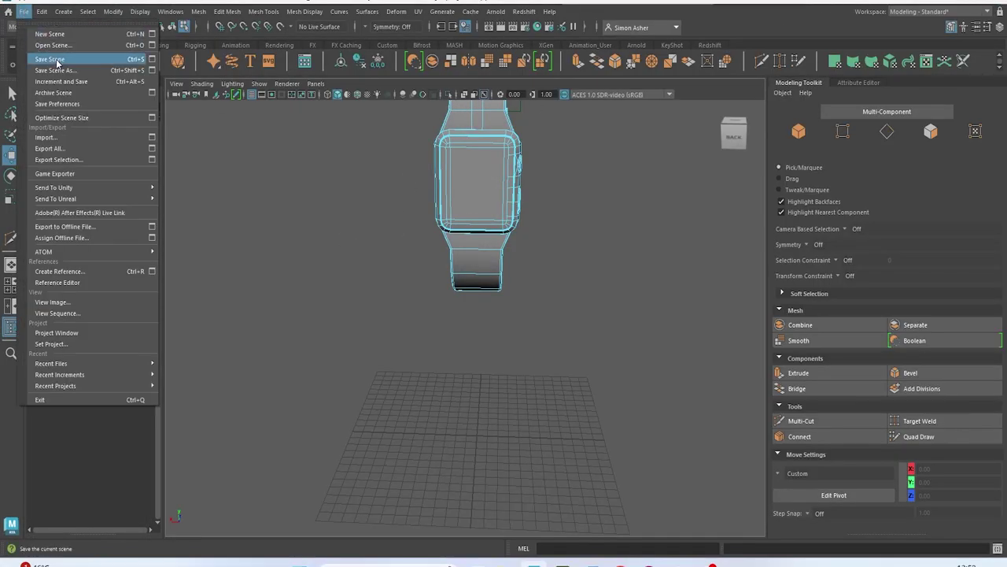
{"action": "left_click", "coordinate": [55, 62]}
Unhide imagePlane1 so the reference image shows in the scene together with the watch
{"action": "left_click", "coordinate": [75, 163]}
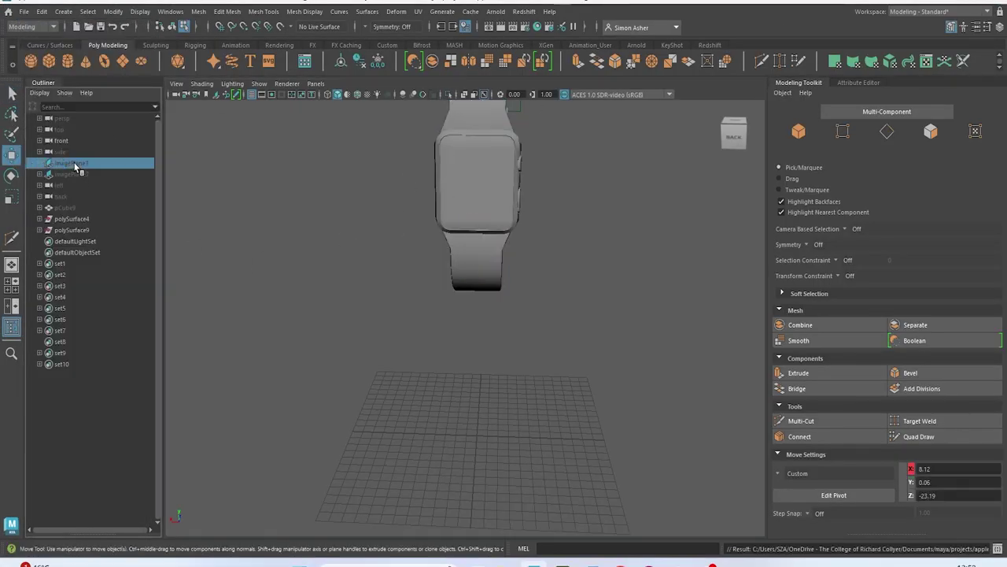
{"action": "scroll", "coordinate": [397, 305], "scroll_direction": "down", "scroll_amount": 3}
{"action": "mouse_move", "coordinate": [397, 306]}
{"action": "left_mouse_down", "text": "alt"}
{"action": "mouse_move", "coordinate": [315, 296]}
{"action": "mouse_move", "coordinate": [398, 304]}
{"action": "left_mouse_up", "text": "alt"}
{"action": "middle_click_drag", "start_coordinate": [398, 304], "coordinate": [338, 391], "text": "alt"}
{"action": "right_click_drag", "start_coordinate": [338, 391], "coordinate": [407, 391], "text": "alt"}
{"action": "middle_click_drag", "start_coordinate": [407, 391], "coordinate": [513, 288], "text": "alt"}
Switch to object selection and apply Smooth to the upper strap piece that holds the buckle
{"action": "right_click_drag", "start_coordinate": [359, 263], "coordinate": [354, 84]}
{"action": "right_click", "coordinate": [333, 183]}
{"action": "right_click_drag", "start_coordinate": [366, 240], "coordinate": [400, 222]}
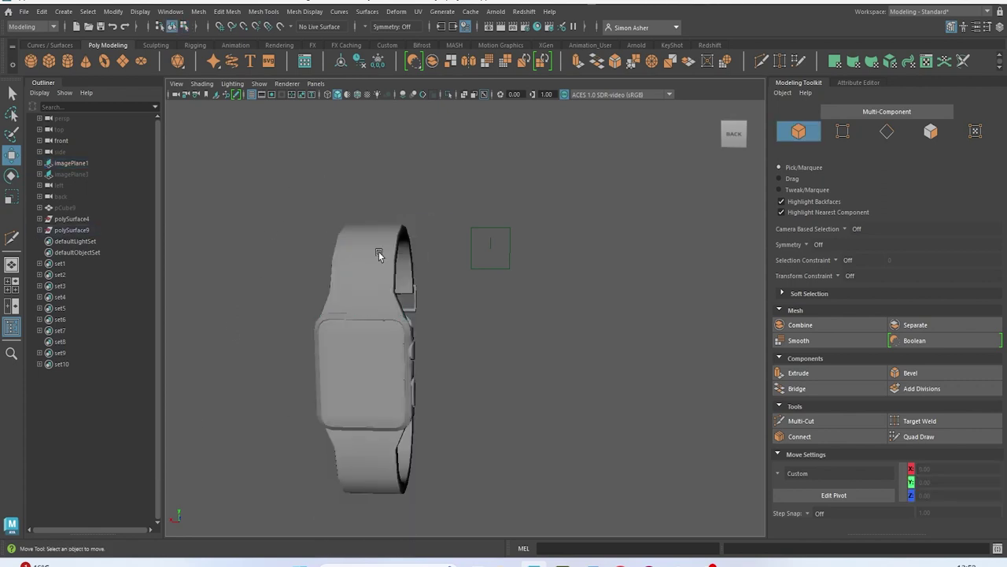
{"action": "left_click", "coordinate": [379, 254]}
{"action": "left_click", "coordinate": [199, 11]}
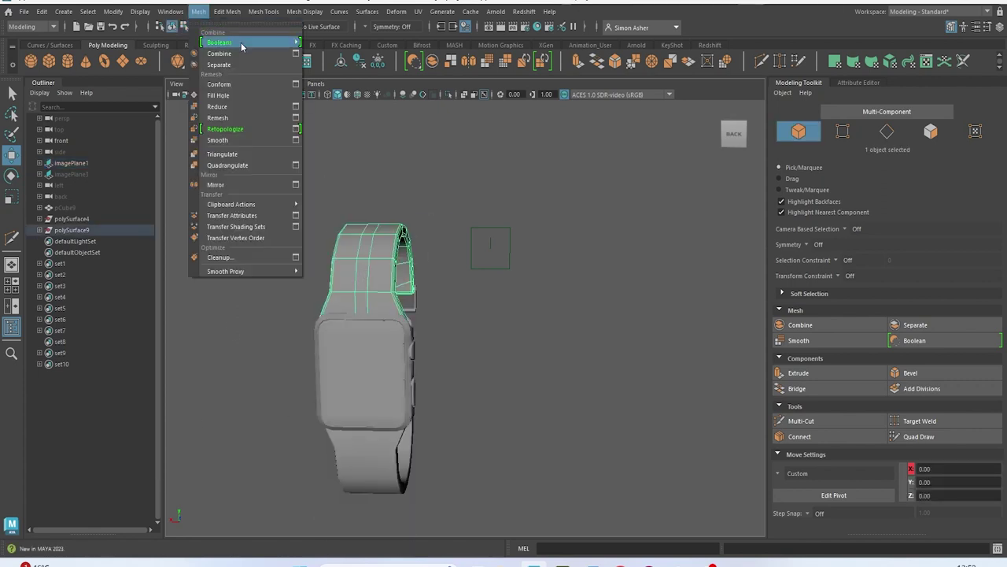
{"action": "left_click", "coordinate": [239, 140]}
Set the upper strap's Smooth divisions to 2, then clear the selection and check the rounded shape
{"action": "scroll", "coordinate": [319, 263], "scroll_direction": "up", "scroll_amount": 4}
{"action": "middle_click_drag", "start_coordinate": [319, 263], "coordinate": [387, 281], "text": "alt"}
{"action": "left_click", "coordinate": [528, 182]}
{"action": "left_click_drag", "start_coordinate": [528, 182], "coordinate": [632, 191], "text": "alt"}
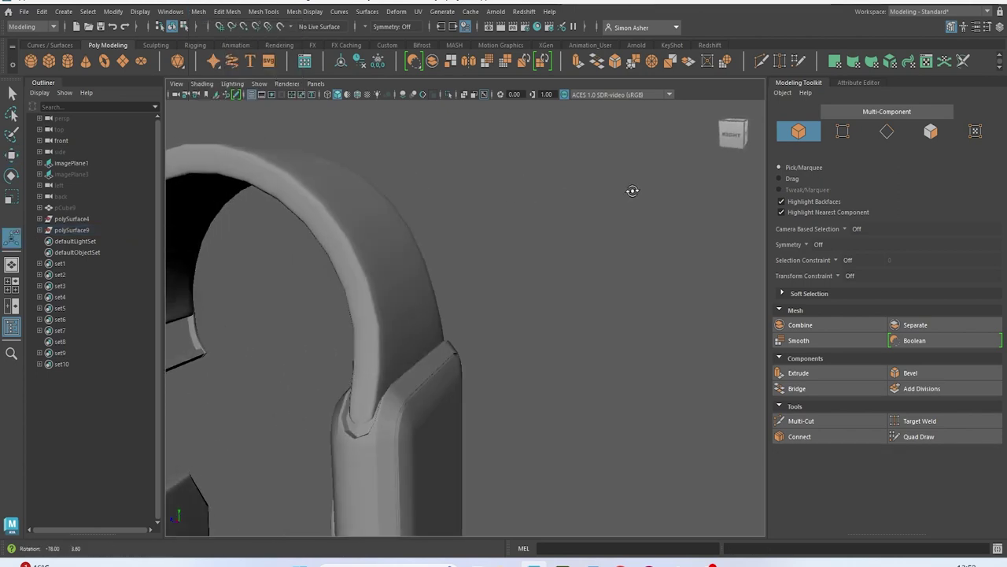
{"action": "middle_click_drag", "start_coordinate": [394, 271], "coordinate": [491, 264], "text": "alt"}
{"action": "left_click", "coordinate": [509, 233]}
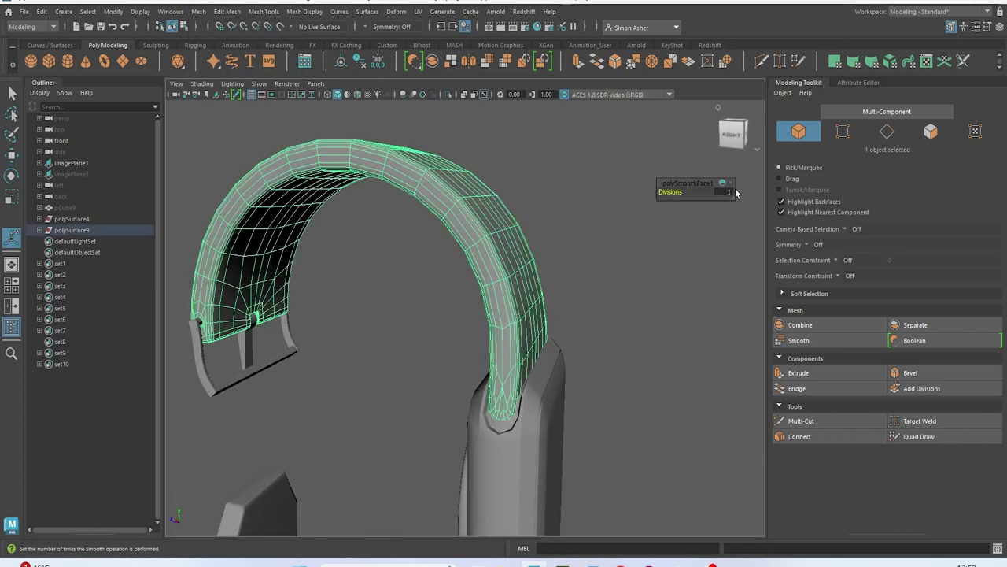
{"action": "type", "text": "2"}
{"action": "key", "text": "Return"}
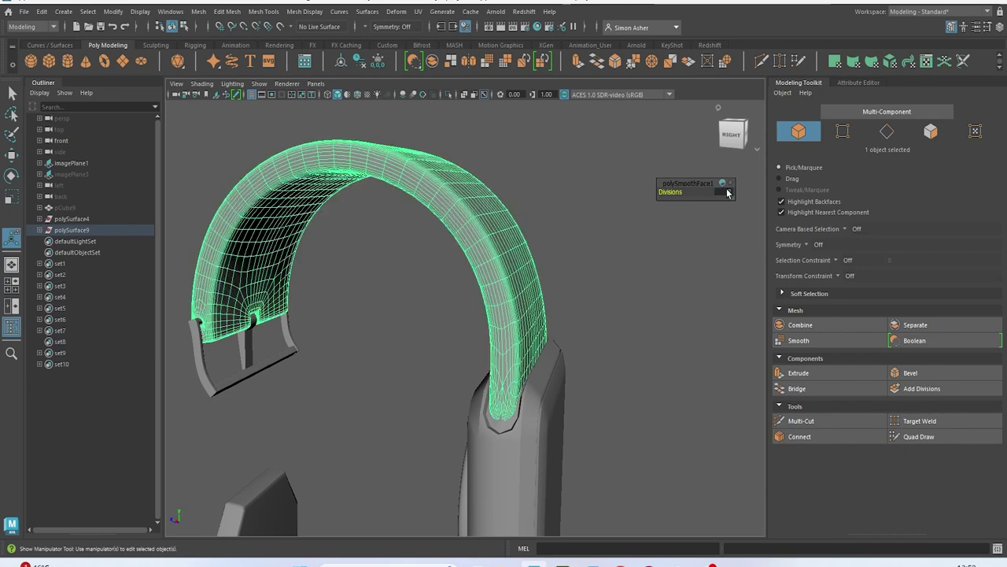
{"action": "left_click_drag", "start_coordinate": [642, 273], "coordinate": [576, 289], "text": "alt"}
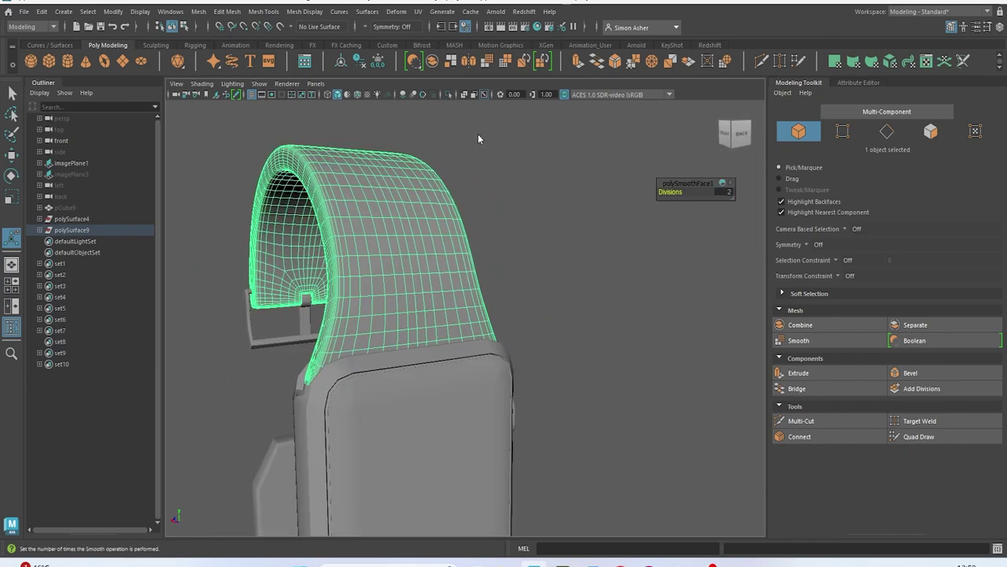
{"action": "left_click", "coordinate": [497, 137]}
{"action": "left_click_drag", "start_coordinate": [497, 137], "coordinate": [548, 170], "text": "alt"}
{"action": "left_click", "coordinate": [502, 253]}
Smooth the watch case mesh with its divisions set to 2, then deselect it
{"action": "left_click_drag", "start_coordinate": [673, 314], "coordinate": [467, 203], "text": "alt"}
{"action": "left_click", "coordinate": [468, 202]}
{"action": "left_click", "coordinate": [198, 11]}
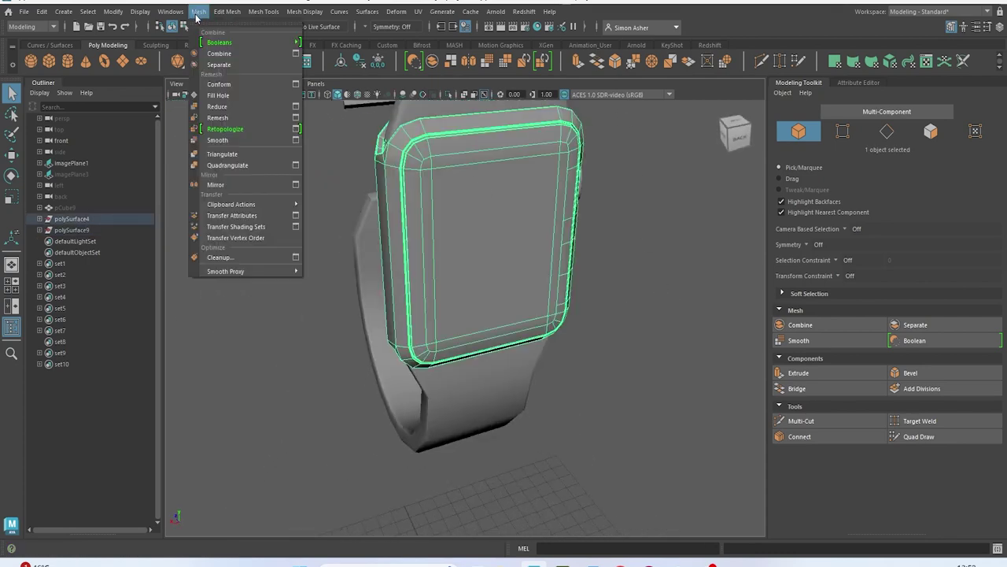
{"action": "left_click", "coordinate": [270, 143]}
{"action": "left_click_drag", "start_coordinate": [265, 142], "coordinate": [233, 153], "text": "alt"}
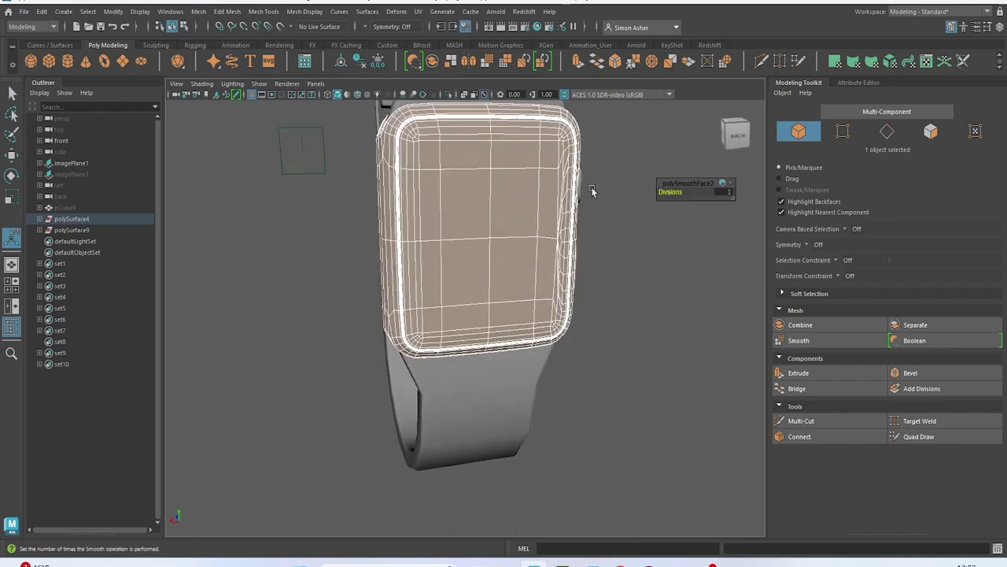
{"action": "left_click", "coordinate": [621, 150]}
{"action": "left_click_drag", "start_coordinate": [543, 146], "coordinate": [624, 157], "text": "alt"}
{"action": "left_click", "coordinate": [489, 203]}
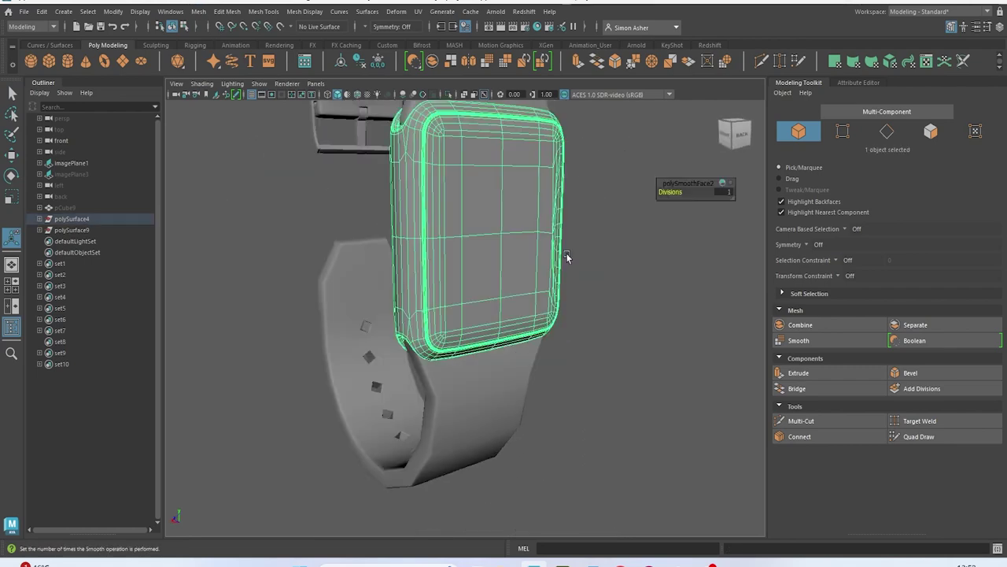
{"action": "key", "text": "Return"}
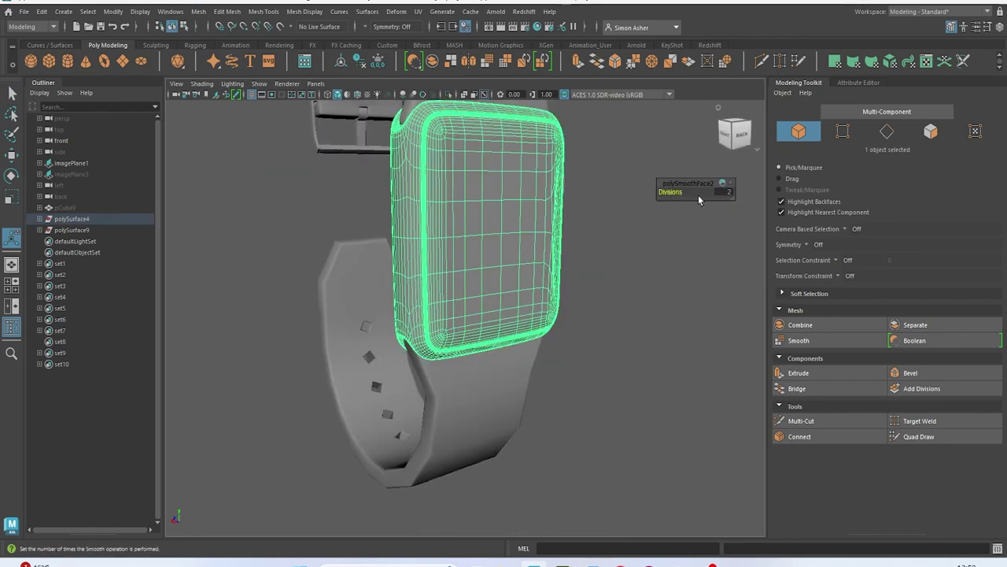
{"action": "left_click", "coordinate": [679, 277]}
Smooth the lower strap piece with the holes using 2 divisions, then deselect it
{"action": "middle_click_drag", "start_coordinate": [526, 205], "coordinate": [546, 260], "text": "alt"}
{"action": "scroll", "coordinate": [547, 261], "scroll_direction": "up", "scroll_amount": 4}
{"action": "mouse_move", "coordinate": [547, 261]}
{"action": "left_mouse_down", "text": "alt"}
{"action": "mouse_move", "coordinate": [516, 231]}
{"action": "mouse_move", "coordinate": [538, 216]}
{"action": "mouse_move", "coordinate": [582, 209]}
{"action": "mouse_move", "coordinate": [540, 260]}
{"action": "left_mouse_up", "text": "alt"}
{"action": "scroll", "coordinate": [539, 261], "scroll_direction": "down", "scroll_amount": 5}
{"action": "left_click", "coordinate": [491, 453]}
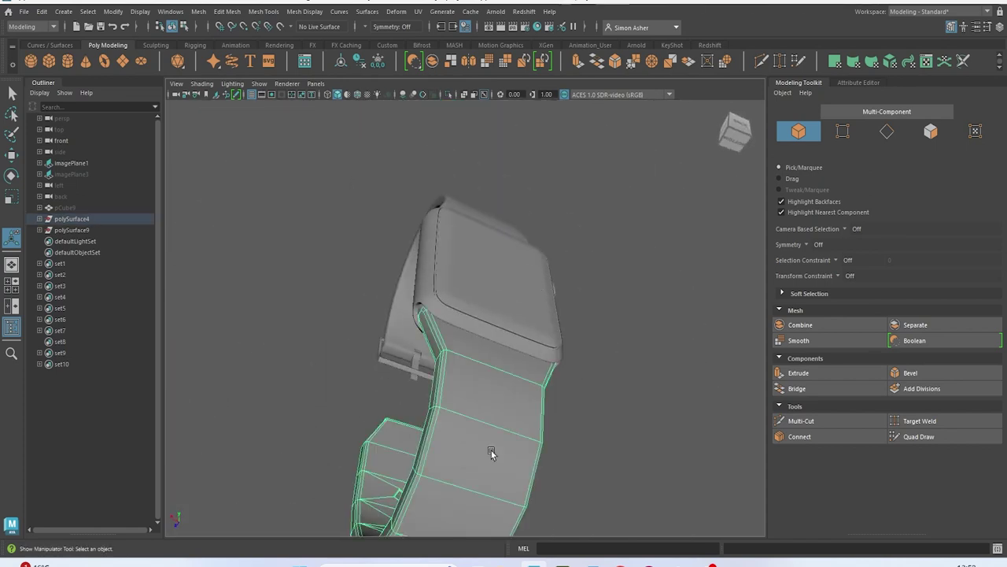
{"action": "left_click", "coordinate": [199, 11]}
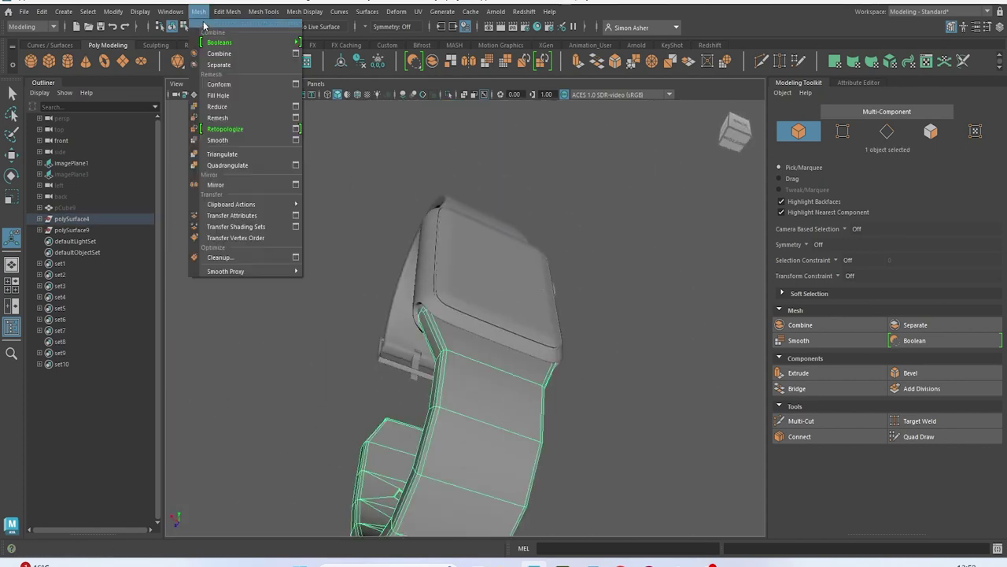
{"action": "left_click", "coordinate": [245, 140]}
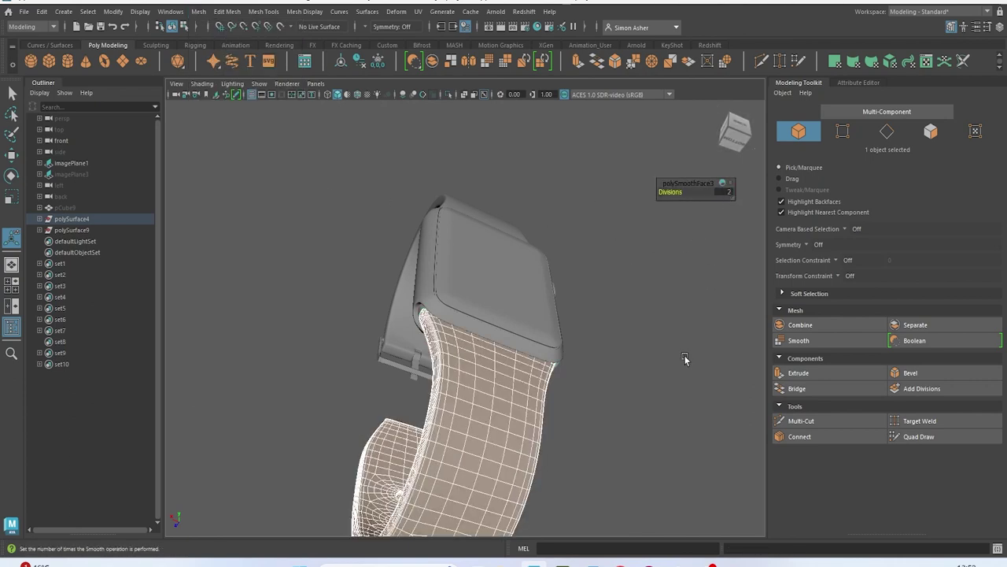
{"action": "left_click", "coordinate": [619, 315]}
Apply Smooth to the round crown on the side of the watch case, check its mesh and deselect it
{"action": "left_click_drag", "start_coordinate": [619, 315], "coordinate": [477, 270], "text": "alt"}
{"action": "left_click", "coordinate": [443, 248]}
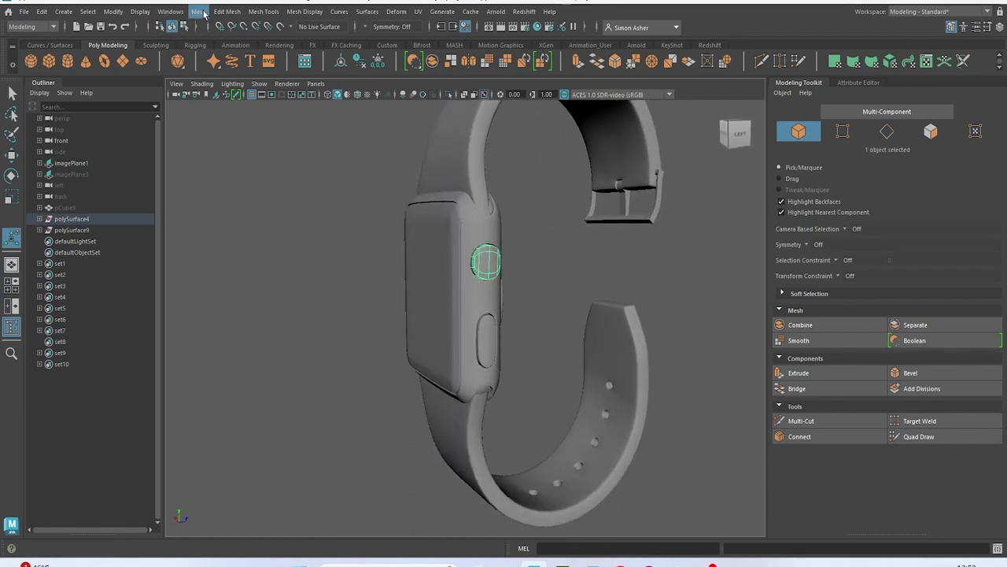
{"action": "left_click", "coordinate": [198, 14]}
{"action": "left_click", "coordinate": [224, 139]}
{"action": "scroll", "coordinate": [494, 251], "scroll_direction": "up", "scroll_amount": 2}
{"action": "left_click_drag", "start_coordinate": [493, 250], "coordinate": [744, 244], "text": "alt"}
{"action": "left_click", "coordinate": [653, 253]}
{"action": "left_click_drag", "start_coordinate": [653, 253], "coordinate": [465, 270], "text": "alt"}
{"action": "left_click", "coordinate": [463, 268]}
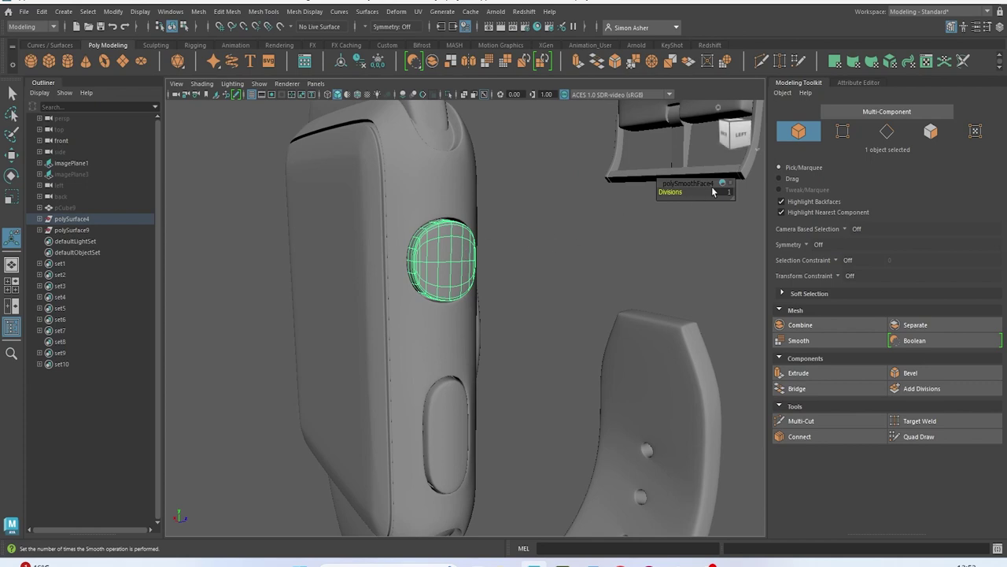
{"action": "left_click", "coordinate": [522, 380]}
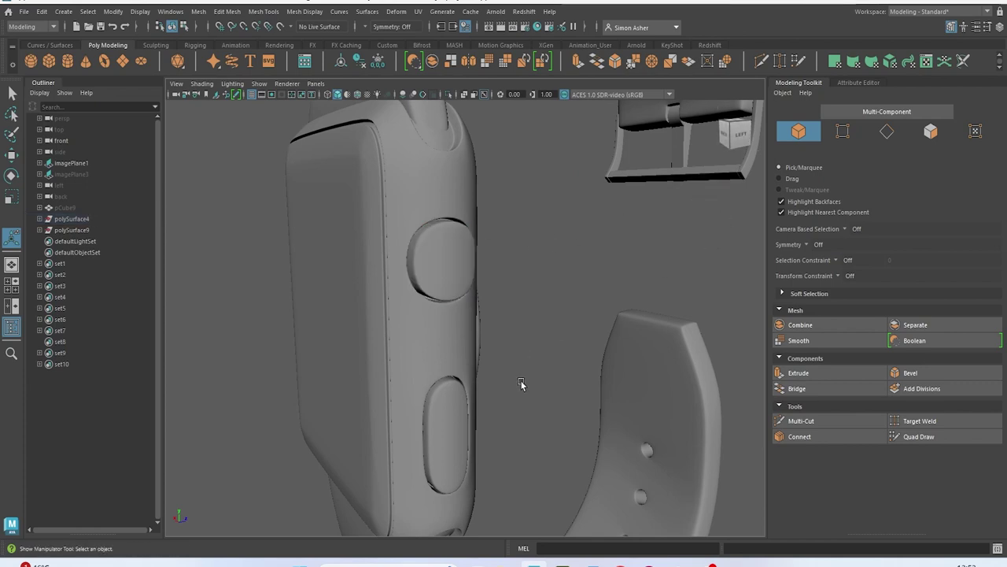
Apply Smooth to the elongated side button below the crown and deselect it
{"action": "left_click", "coordinate": [439, 425]}
{"action": "left_click", "coordinate": [198, 12]}
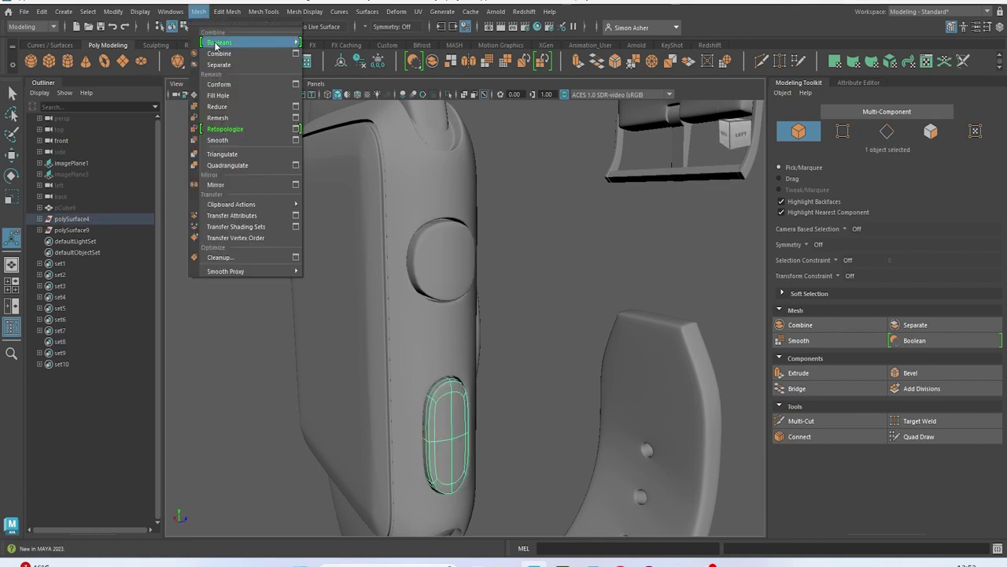
{"action": "left_click", "coordinate": [245, 142]}
{"action": "left_click", "coordinate": [582, 244]}
Apply Smooth to the round sensor disc on the back of the watch case and deselect it
{"action": "left_click_drag", "start_coordinate": [614, 294], "coordinate": [456, 189], "text": "alt"}
{"action": "left_click", "coordinate": [457, 189]}
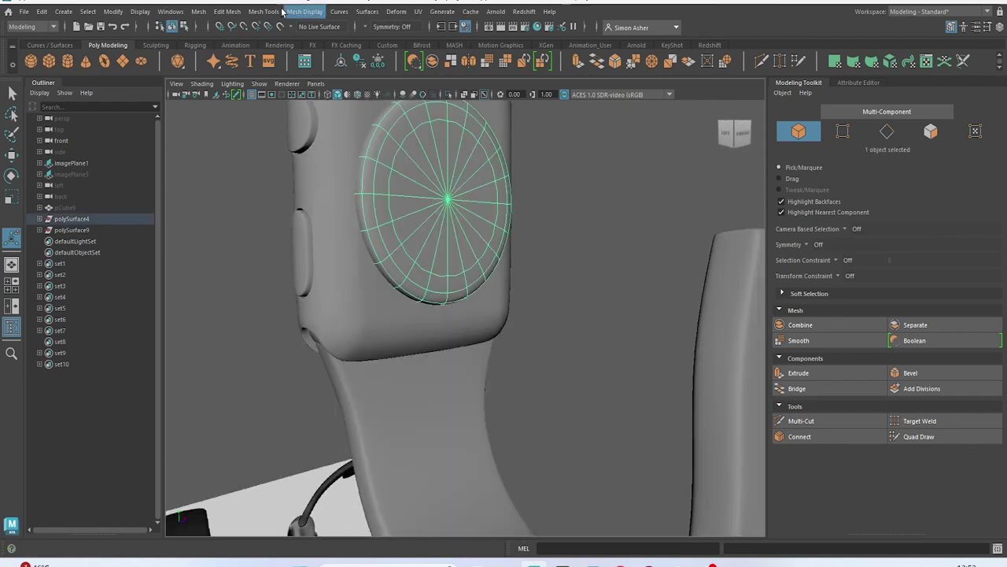
{"action": "left_click", "coordinate": [198, 11]}
{"action": "left_click", "coordinate": [236, 138]}
{"action": "left_click", "coordinate": [599, 247]}
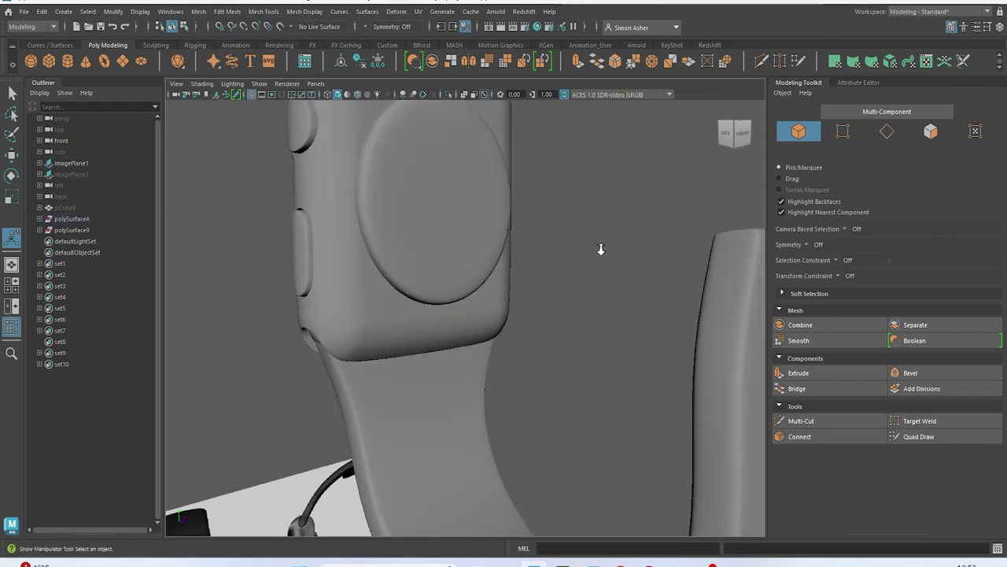
Smooth the buckle's side bar nearest the watch case and the buckle's lower crossbar
{"action": "scroll", "coordinate": [598, 247], "scroll_direction": "down", "scroll_amount": 5}
{"action": "left_click_drag", "start_coordinate": [600, 249], "coordinate": [546, 293], "text": "alt"}
{"action": "scroll", "coordinate": [546, 293], "scroll_direction": "up", "scroll_amount": 3}
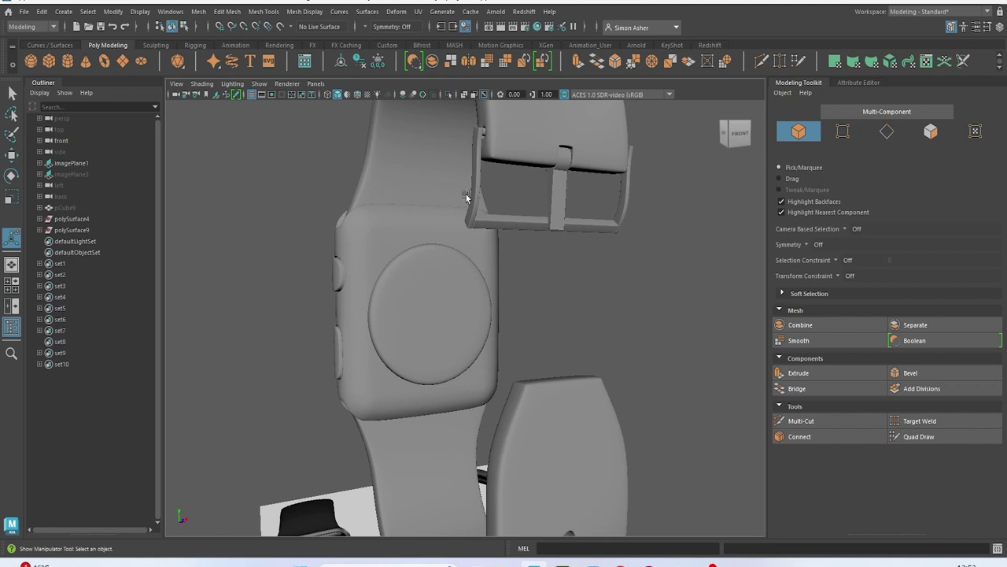
{"action": "left_click", "coordinate": [475, 180]}
{"action": "left_click", "coordinate": [199, 11]}
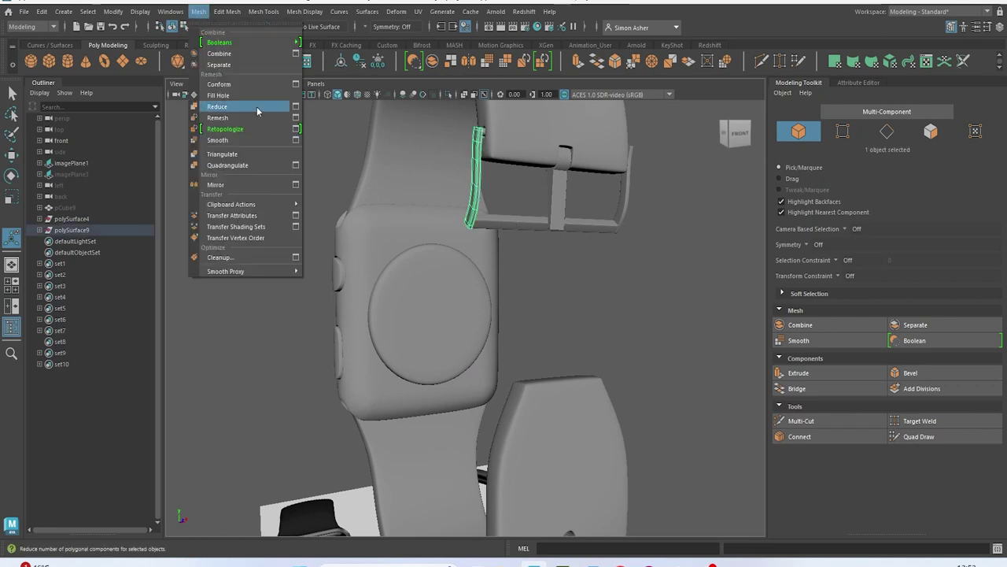
{"action": "left_click", "coordinate": [240, 142]}
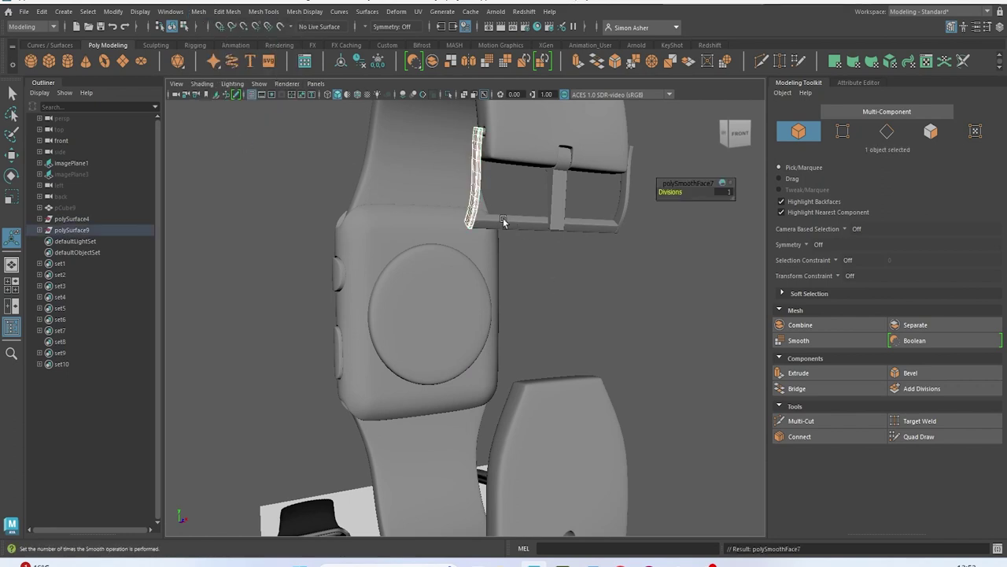
{"action": "left_click", "coordinate": [198, 11]}
{"action": "left_click", "coordinate": [228, 144]}
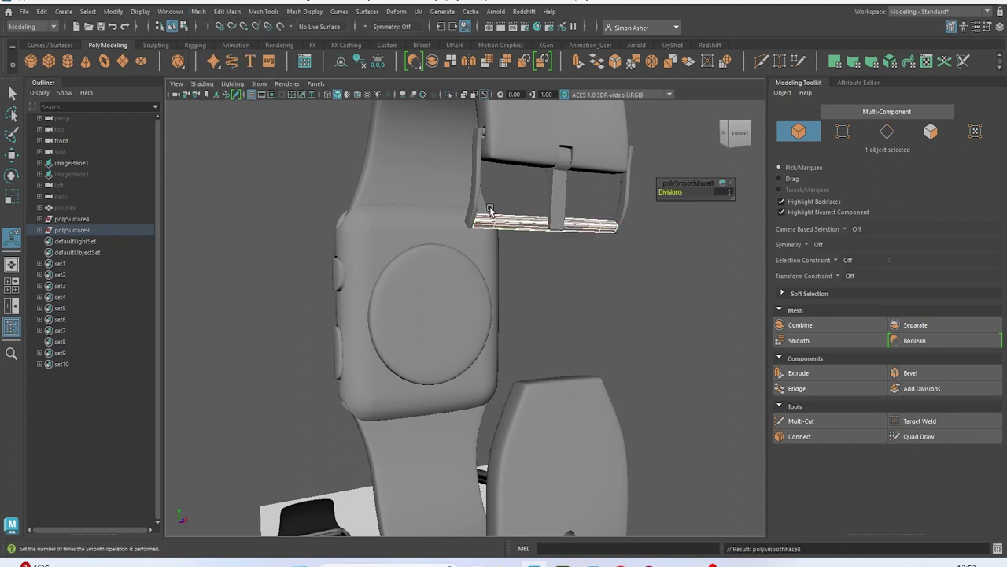
Smooth the buckle's central pin and its remaining side bar, then clear the selection
{"action": "left_click", "coordinate": [566, 198]}
{"action": "left_click", "coordinate": [197, 11]}
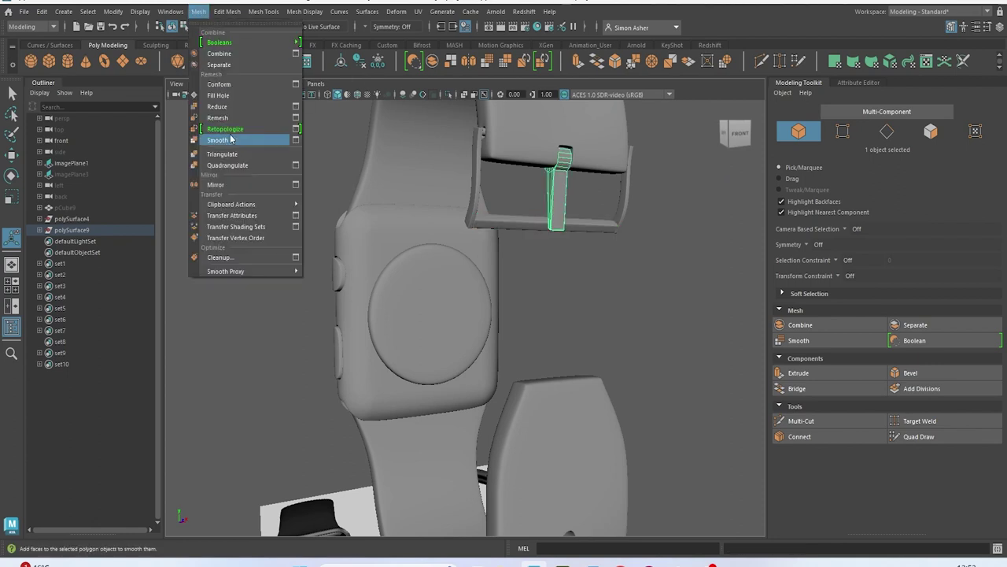
{"action": "left_click", "coordinate": [232, 141]}
{"action": "left_click", "coordinate": [629, 203]}
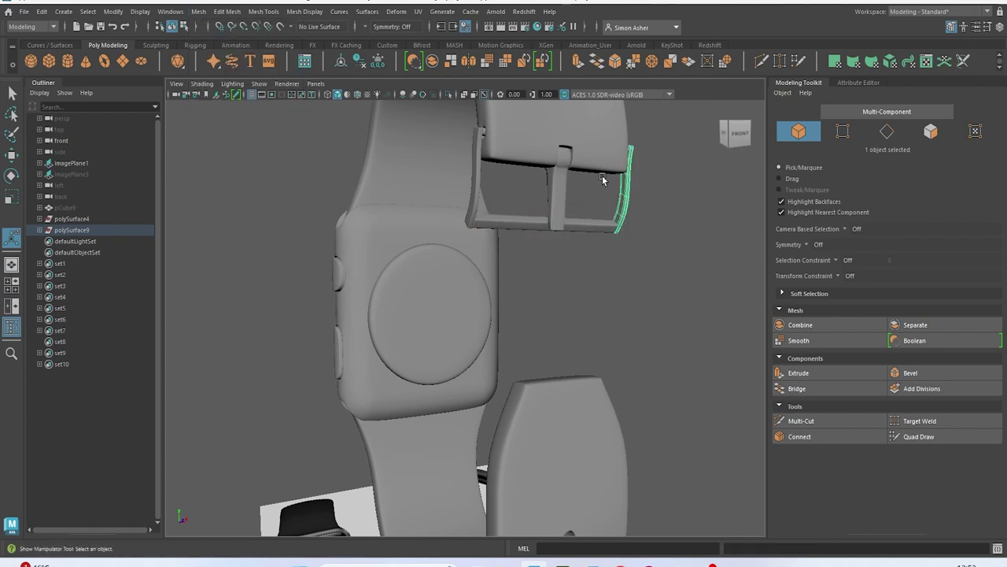
{"action": "left_click", "coordinate": [198, 12]}
{"action": "left_click", "coordinate": [233, 142]}
{"action": "left_click", "coordinate": [651, 281]}
{"action": "left_click_drag", "start_coordinate": [650, 281], "coordinate": [683, 280], "text": "alt"}
{"action": "scroll", "coordinate": [484, 366], "scroll_direction": "down", "scroll_amount": 6}
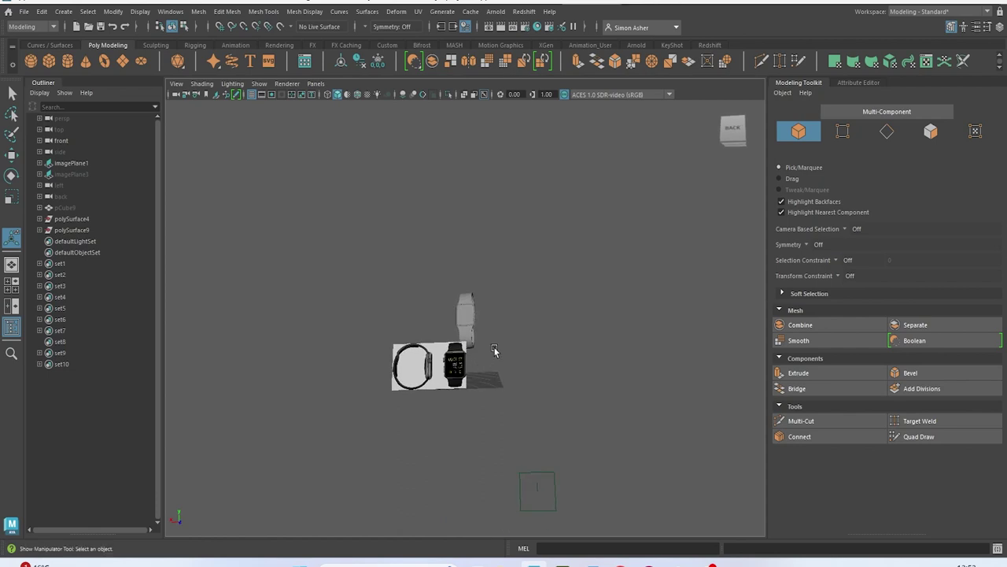
{"action": "scroll", "coordinate": [493, 353], "scroll_direction": "up", "scroll_amount": 3}
{"action": "scroll", "coordinate": [495, 349], "scroll_direction": "up", "scroll_amount": 4}
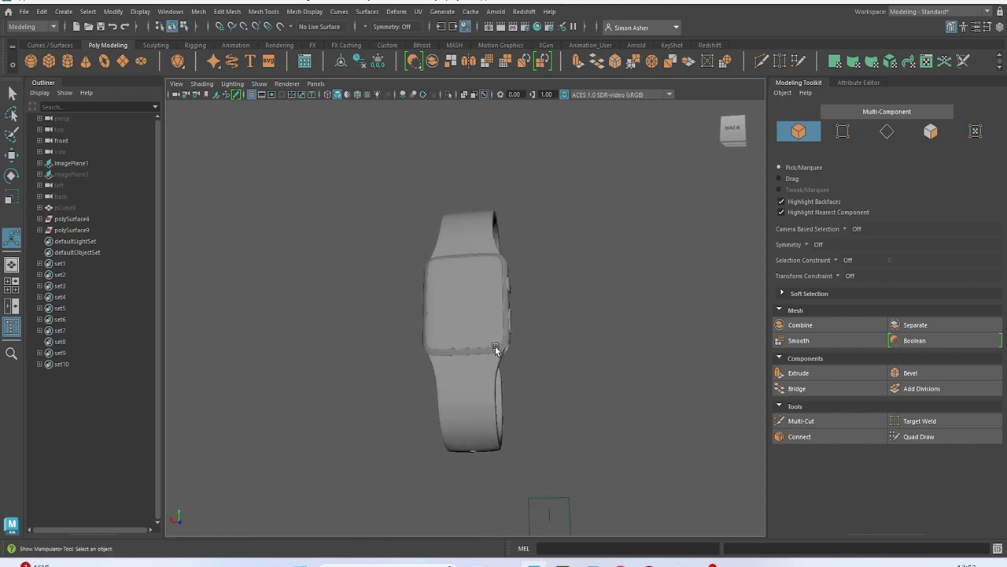
Select the upper and lower strap pieces together and assign them a new Blinn material
{"action": "left_click", "coordinate": [453, 222]}
{"action": "key", "text": "g"}
{"action": "left_click", "coordinate": [491, 394], "text": "shift"}
{"action": "left_click_drag", "start_coordinate": [491, 393], "coordinate": [450, 392], "text": "alt"}
{"action": "right_click_drag", "start_coordinate": [292, 205], "coordinate": [293, 210]}
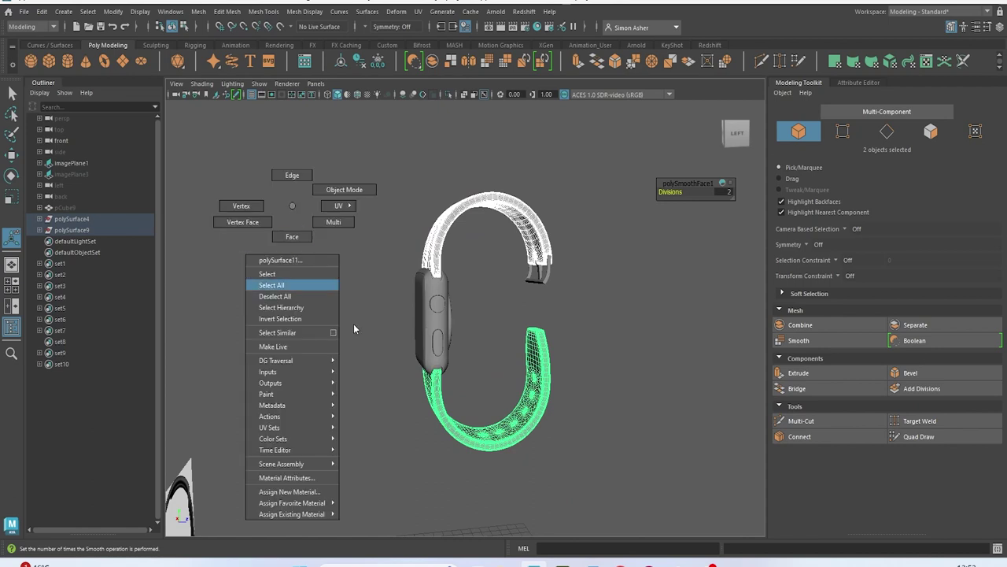
{"action": "mouse_move", "coordinate": [315, 491]}
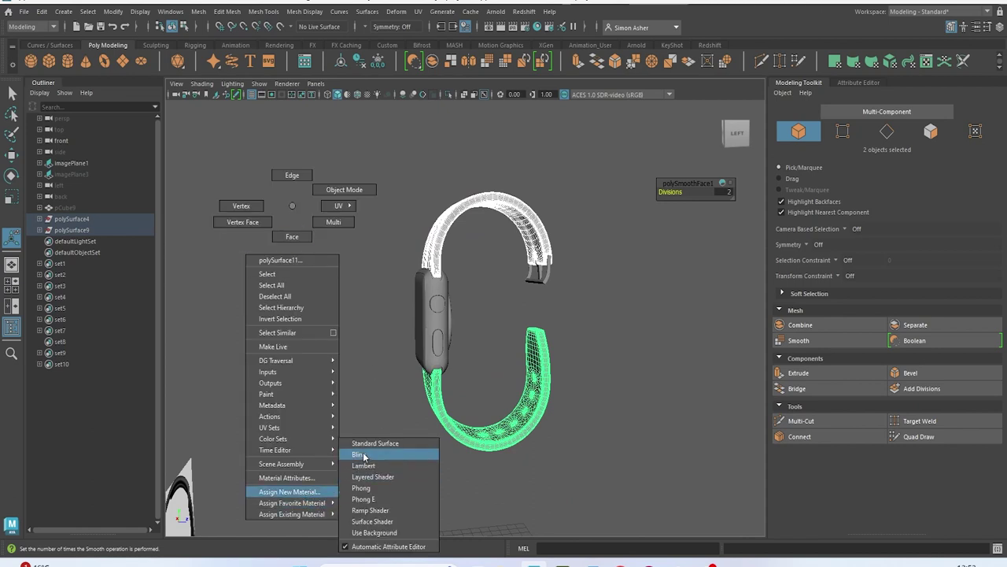
{"action": "left_click", "coordinate": [359, 455]}
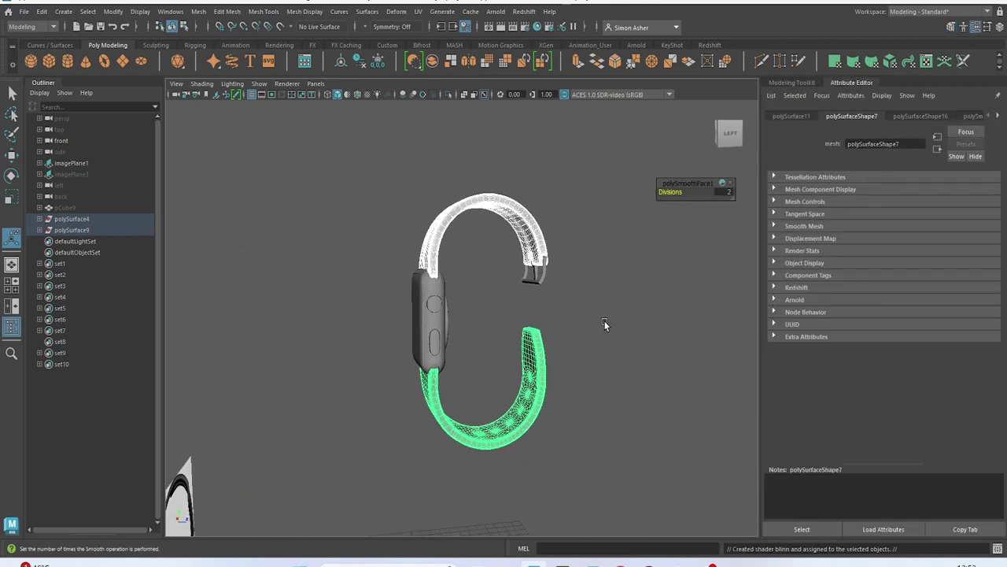
Name the strap material rubber_straps and set its color to near-black with a value of 0.027
{"action": "right_click", "coordinate": [604, 325]}
{"action": "left_click", "coordinate": [629, 509]}
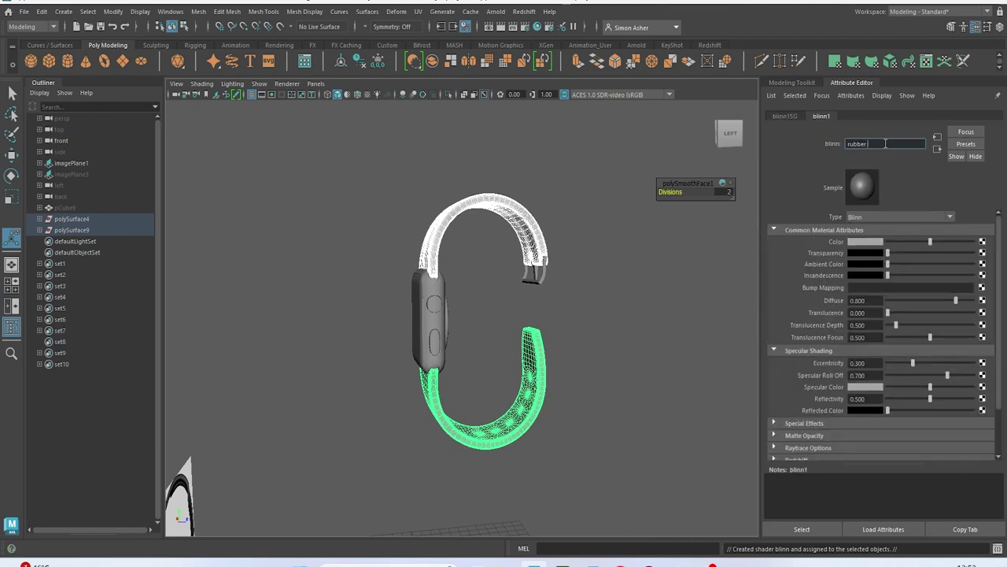
{"action": "left_click", "coordinate": [864, 243]}
{"action": "left_click", "coordinate": [887, 223]}
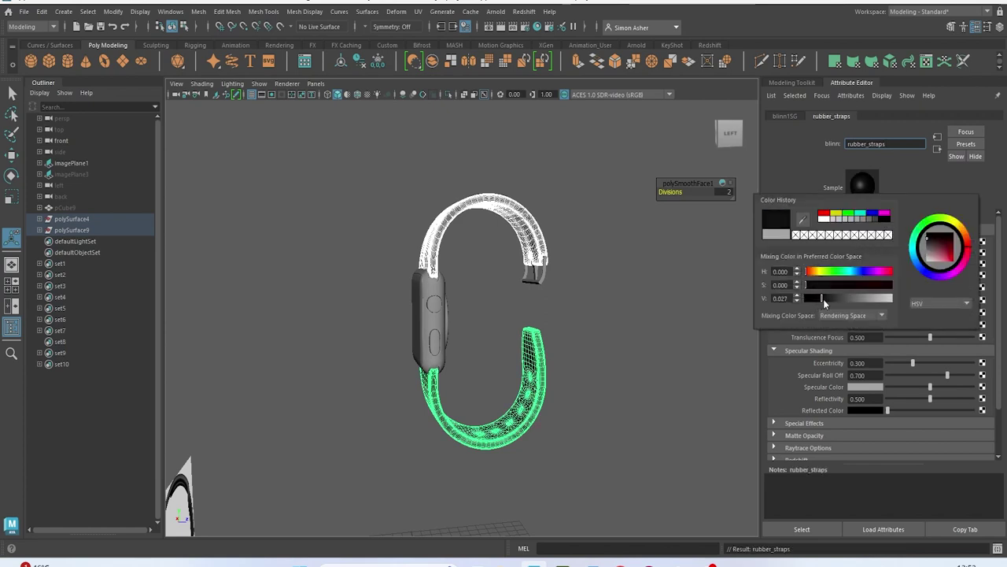
{"action": "left_click", "coordinate": [628, 263]}
Select all the buckle parts at the end of the upper strap and assign a new Blinn material named clip
{"action": "left_click_drag", "start_coordinate": [622, 276], "coordinate": [576, 352], "text": "alt"}
{"action": "scroll", "coordinate": [476, 349], "scroll_direction": "up", "scroll_amount": 8}
{"action": "left_click_drag", "start_coordinate": [474, 349], "coordinate": [479, 344], "text": "alt"}
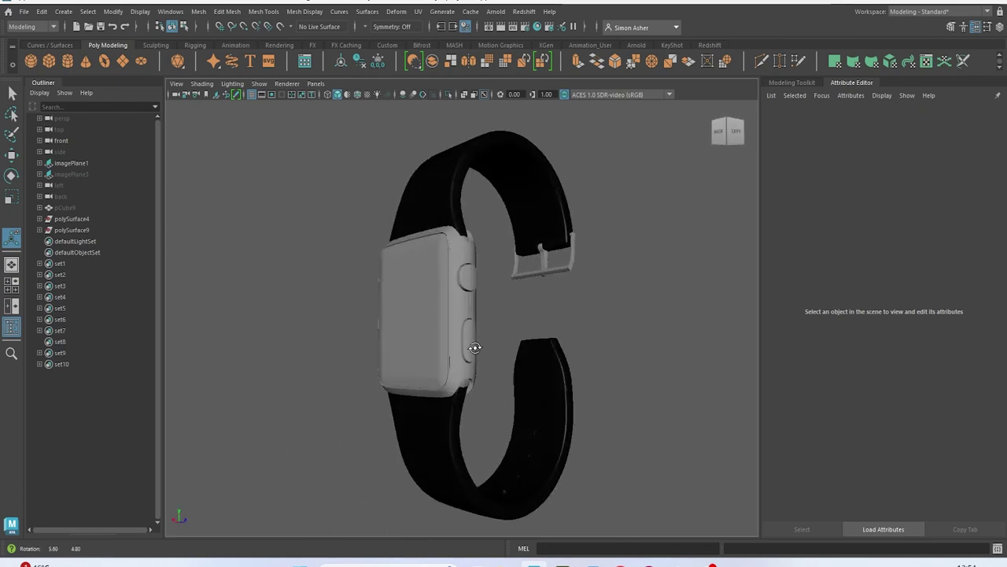
{"action": "scroll", "coordinate": [480, 344], "scroll_direction": "up", "scroll_amount": 3}
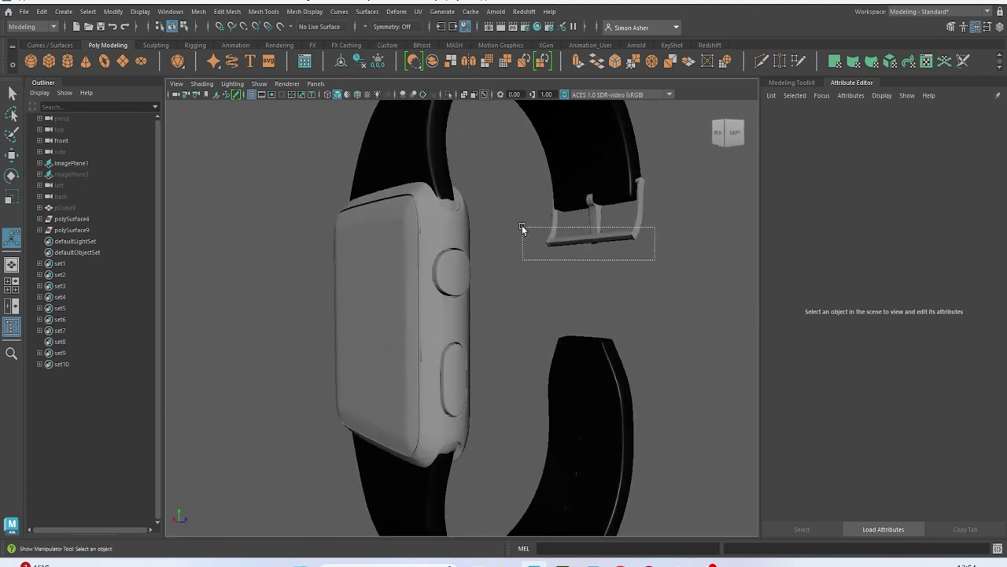
{"action": "left_click_drag", "start_coordinate": [522, 229], "coordinate": [522, 227]}
{"action": "right_click_drag", "start_coordinate": [674, 238], "coordinate": [674, 289]}
{"action": "mouse_move", "coordinate": [705, 536]}
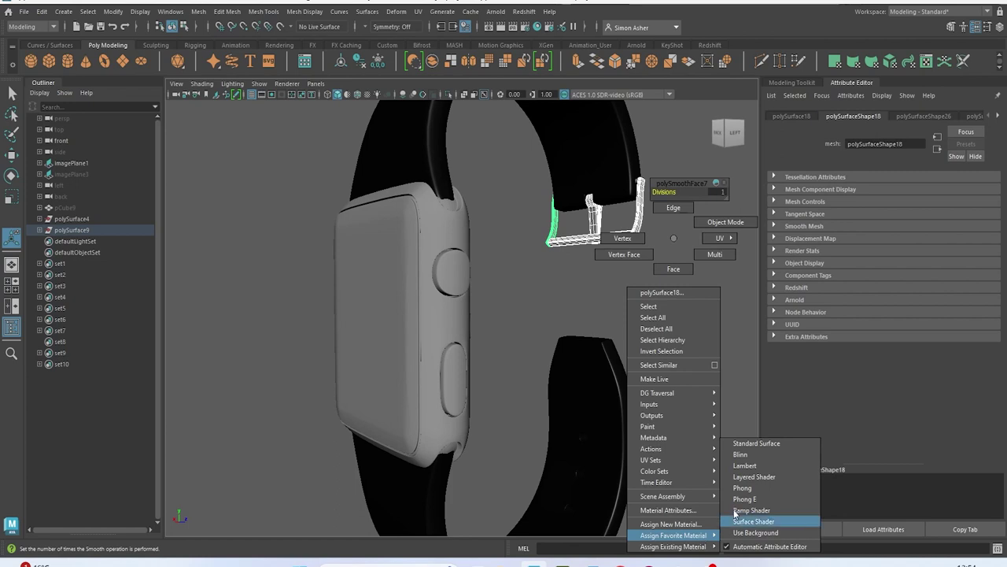
{"action": "left_click", "coordinate": [754, 458]}
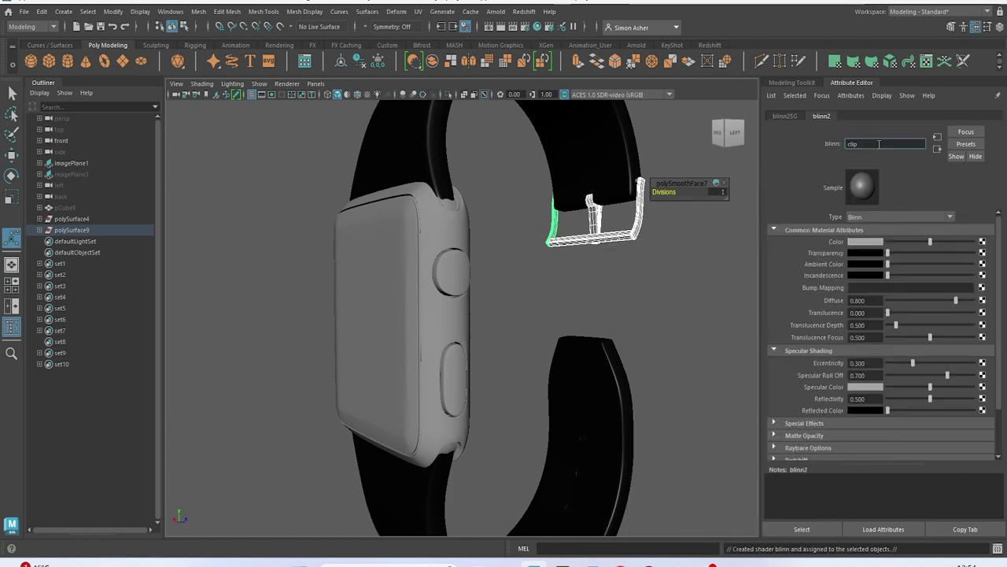
Set the clip material's color to a darker grey and deselect the buckle
{"action": "left_click", "coordinate": [868, 243]}
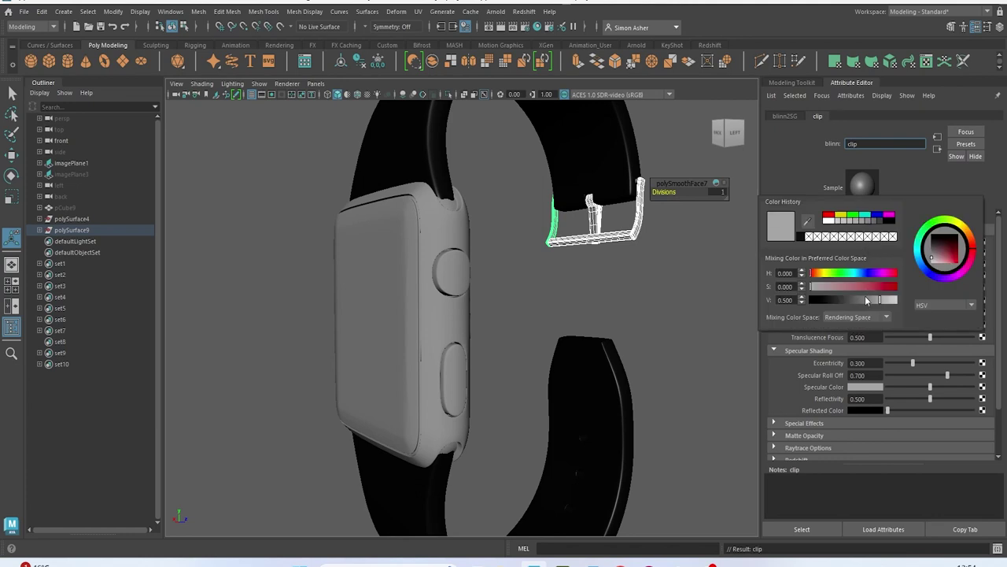
{"action": "left_click_drag", "start_coordinate": [877, 300], "coordinate": [869, 301]}
{"action": "left_click", "coordinate": [671, 287]}
Assign a new Blinn material named battery, in a darker grey, to the round sensor disc on the back of the case
{"action": "scroll", "coordinate": [671, 286], "scroll_direction": "down", "scroll_amount": 5}
{"action": "left_click_drag", "start_coordinate": [670, 288], "coordinate": [596, 285], "text": "alt"}
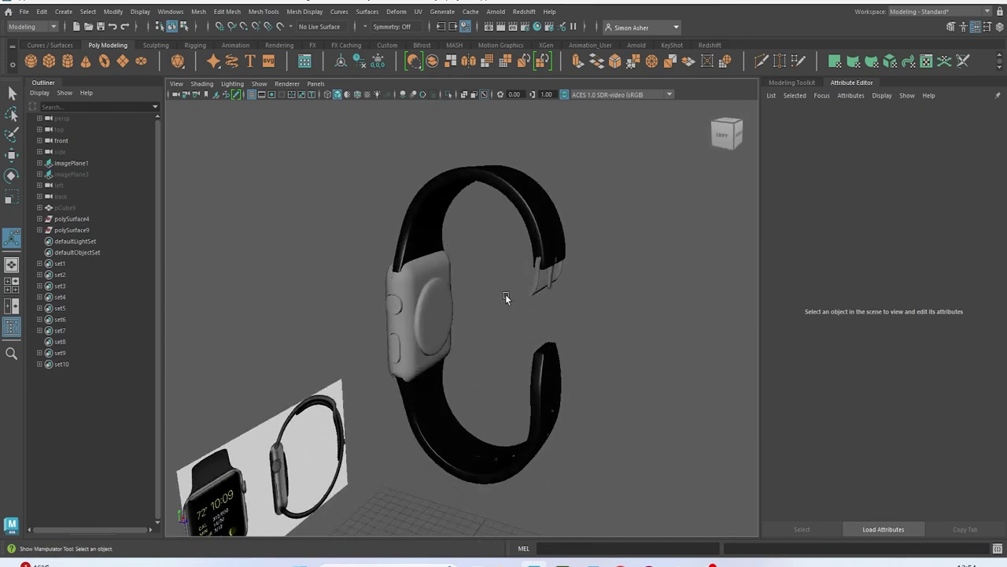
{"action": "left_click", "coordinate": [445, 312]}
{"action": "right_click_drag", "start_coordinate": [647, 309], "coordinate": [714, 454]}
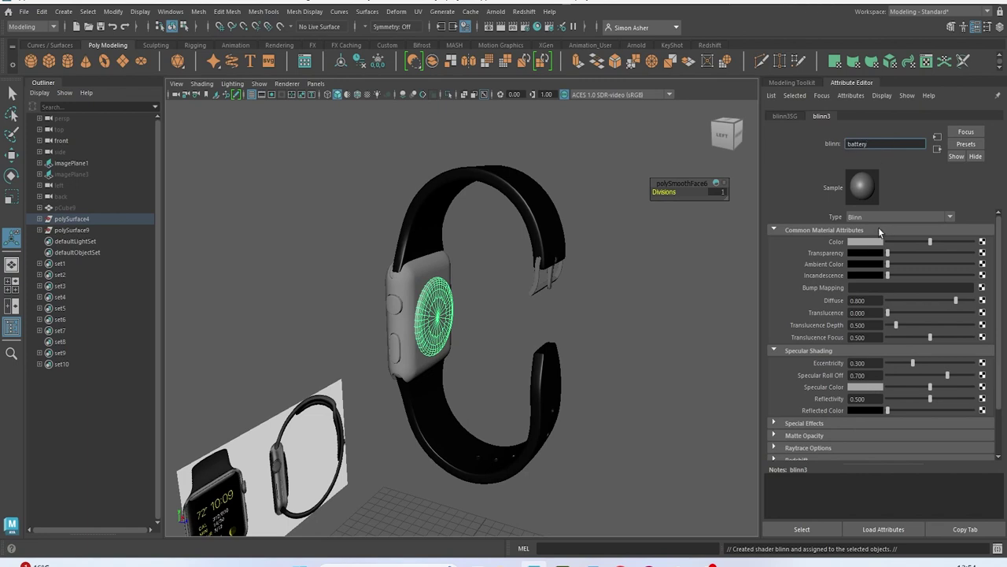
{"action": "left_click", "coordinate": [858, 244]}
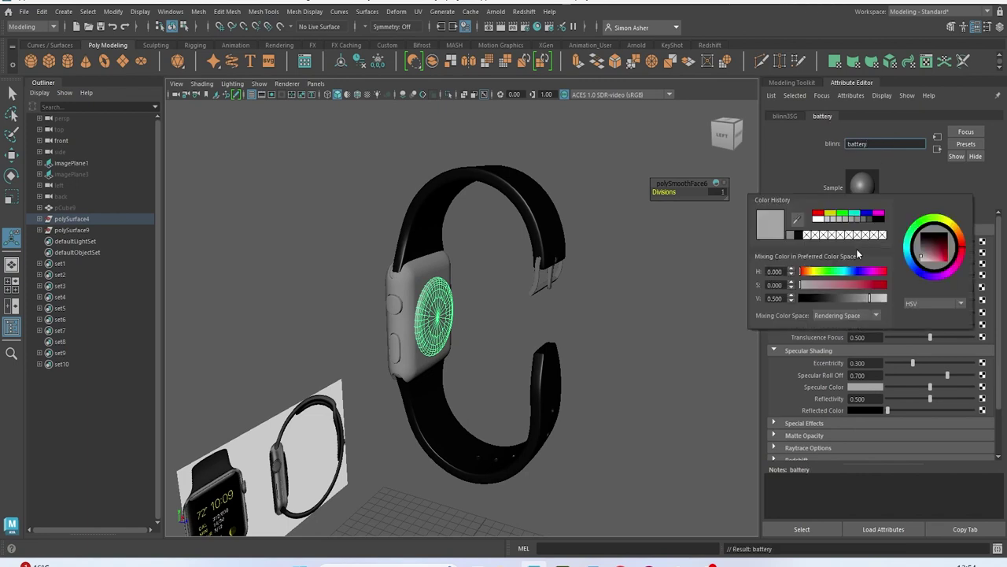
{"action": "left_click", "coordinate": [849, 298]}
{"action": "left_click", "coordinate": [668, 363]}
Assign a new Blinn material named buttons to the round crown, set its color to dark grey and deselect the crown
{"action": "left_click_drag", "start_coordinate": [565, 353], "coordinate": [623, 338], "text": "alt"}
{"action": "scroll", "coordinate": [472, 319], "scroll_direction": "up", "scroll_amount": 5}
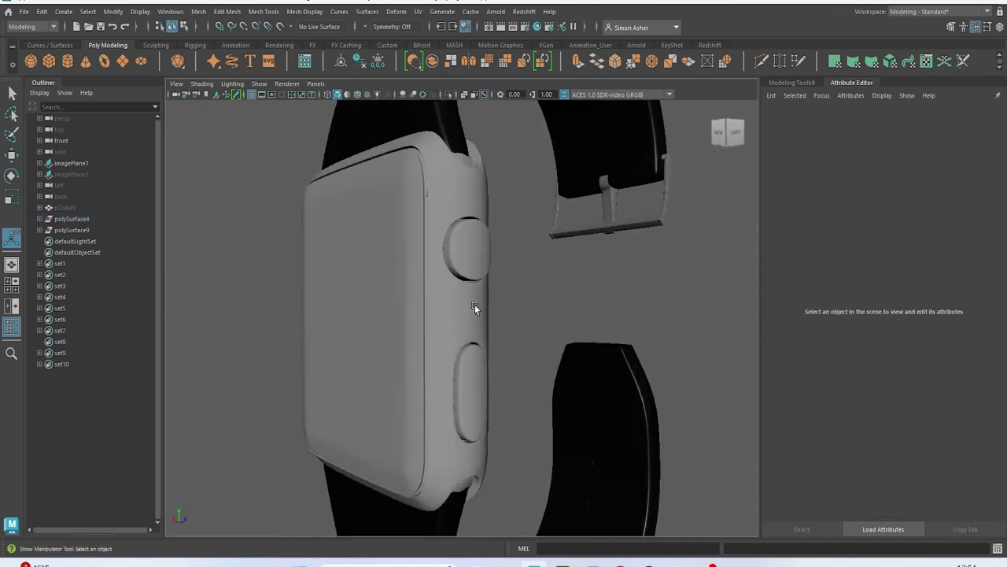
{"action": "left_click", "coordinate": [469, 260]}
{"action": "right_click_drag", "start_coordinate": [652, 237], "coordinate": [744, 452]}
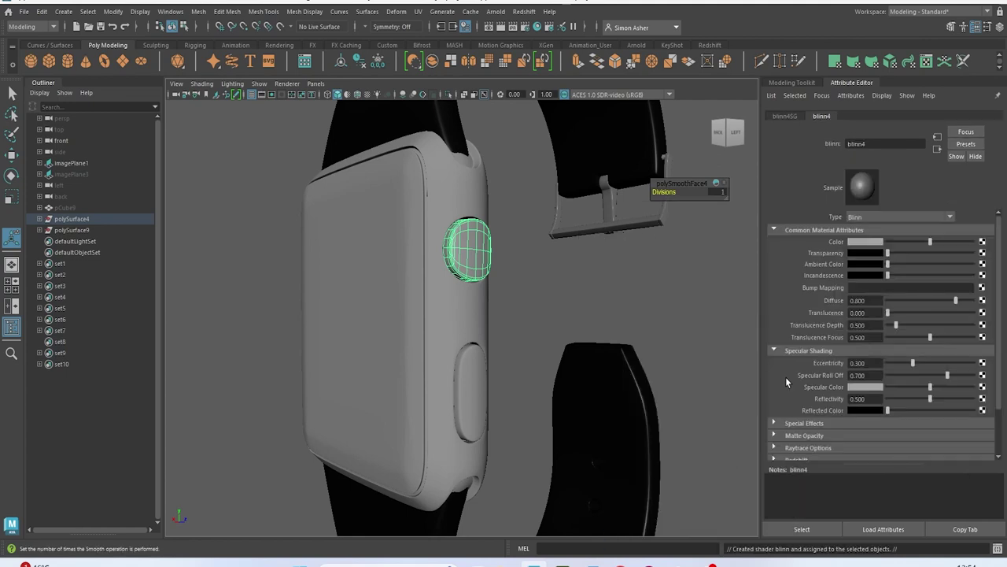
{"action": "left_click", "coordinate": [882, 144]}
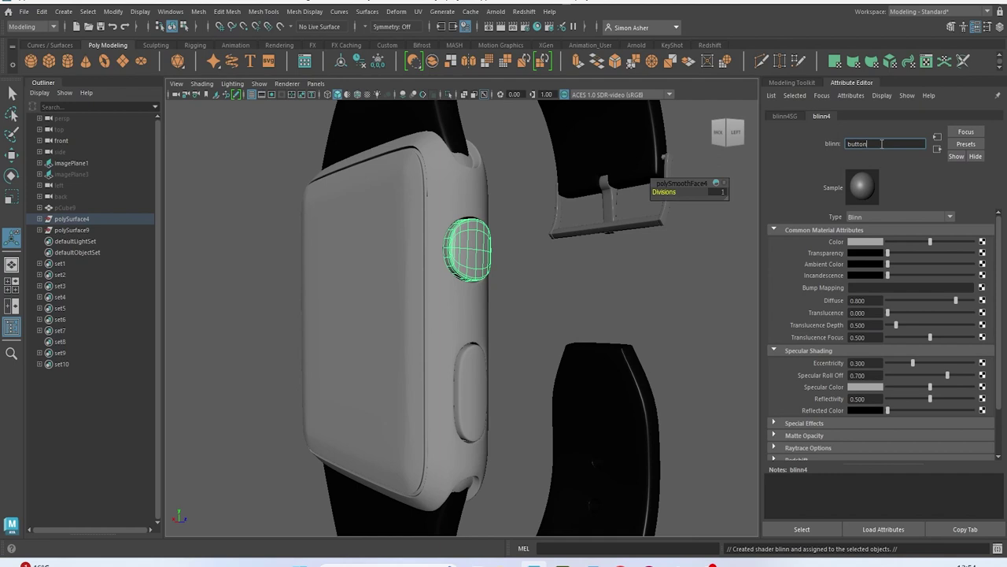
{"action": "left_click", "coordinate": [869, 244]}
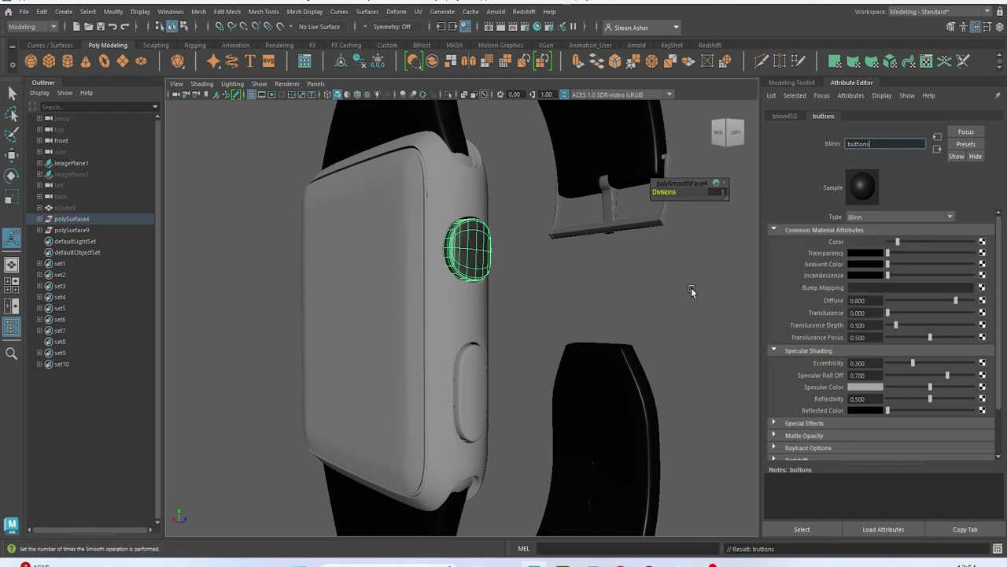
{"action": "left_click", "coordinate": [694, 287]}
Assign the existing buttons material to the elongated side button below the crown and deselect it
{"action": "left_click", "coordinate": [474, 377]}
{"action": "right_click_drag", "start_coordinate": [591, 237], "coordinate": [590, 295]}
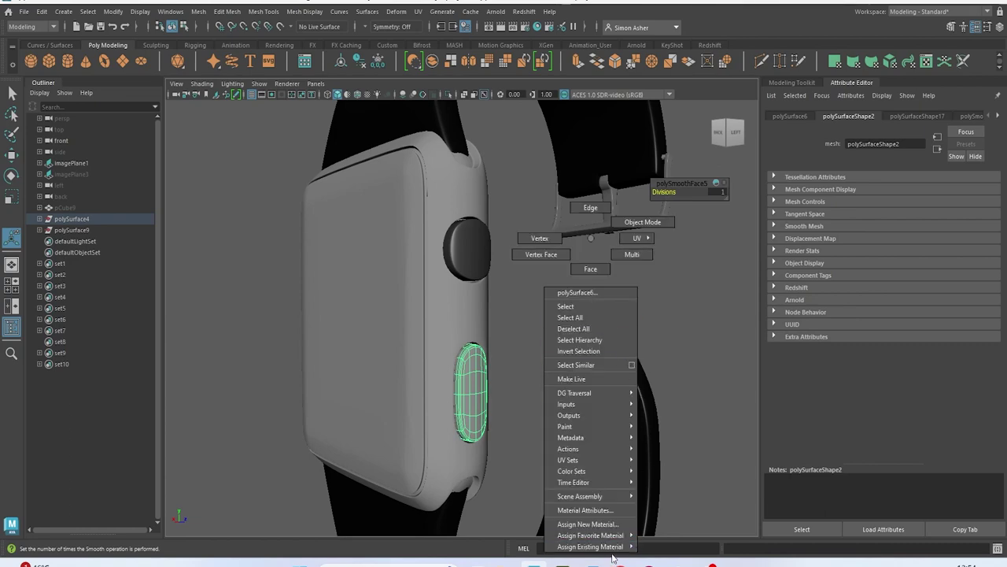
{"action": "mouse_move", "coordinate": [612, 546]}
{"action": "left_click", "coordinate": [680, 492]}
{"action": "left_click", "coordinate": [661, 324]}
Select the watch case and assign it a new Standard Surface material named mainbody
{"action": "right_click_drag", "start_coordinate": [661, 325], "coordinate": [610, 334], "text": "alt"}
{"action": "left_click_drag", "start_coordinate": [610, 333], "coordinate": [672, 345], "text": "alt"}
{"action": "left_click", "coordinate": [507, 349]}
{"action": "left_click_drag", "start_coordinate": [590, 343], "coordinate": [537, 277], "text": "alt"}
{"action": "right_click_drag", "start_coordinate": [307, 185], "coordinate": [397, 453]}
{"action": "double_click", "coordinate": [910, 145]}
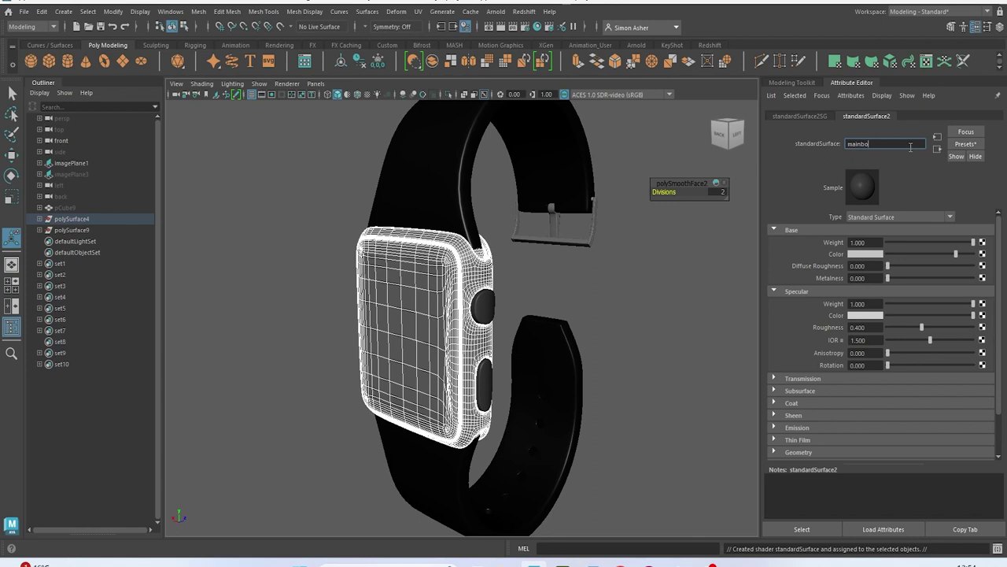
Set the mainbody base color to a dark maroon with saturation 0.202 and value 0.169, then deselect the case
{"action": "left_click", "coordinate": [879, 256]}
{"action": "left_click", "coordinate": [899, 232]}
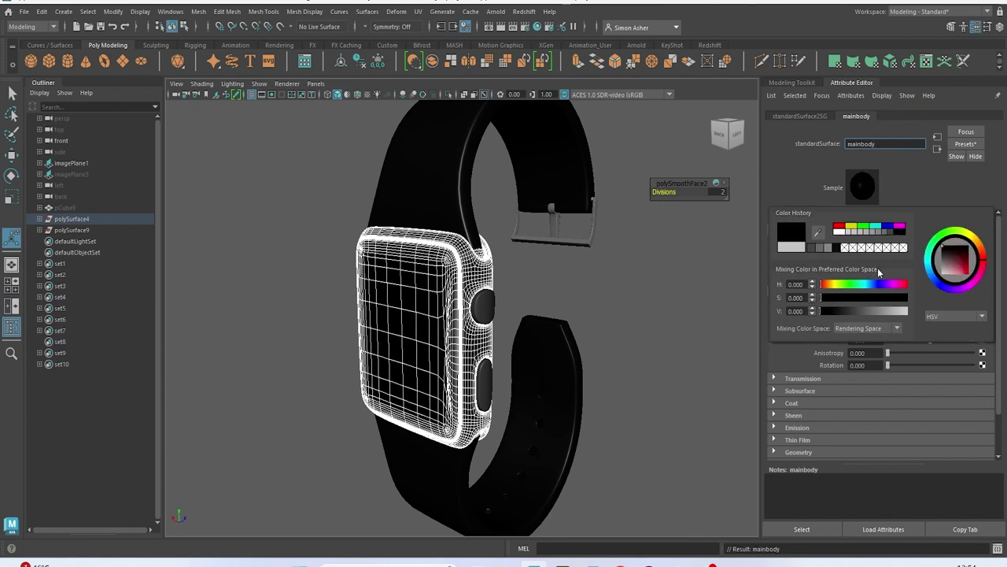
{"action": "left_click", "coordinate": [847, 298]}
{"action": "left_click", "coordinate": [862, 311]}
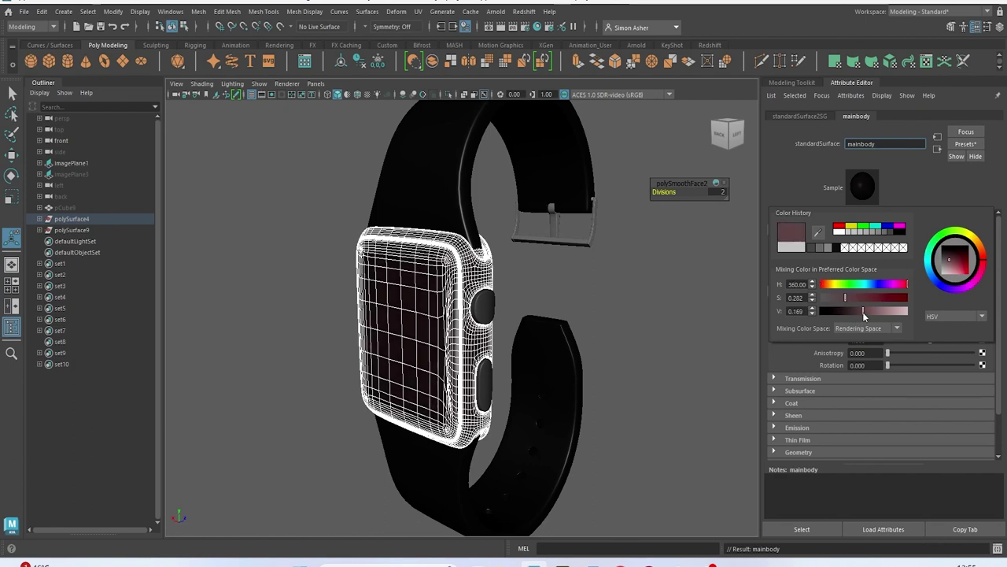
{"action": "left_click", "coordinate": [598, 316]}
Select the watch case, switch to face selection on it and clear any picked faces
{"action": "left_click_drag", "start_coordinate": [601, 286], "coordinate": [595, 324], "text": "alt"}
{"action": "left_click", "coordinate": [478, 338]}
{"action": "left_click_drag", "start_coordinate": [479, 338], "coordinate": [518, 329], "text": "alt"}
{"action": "scroll", "coordinate": [509, 312], "scroll_direction": "up", "scroll_amount": 4}
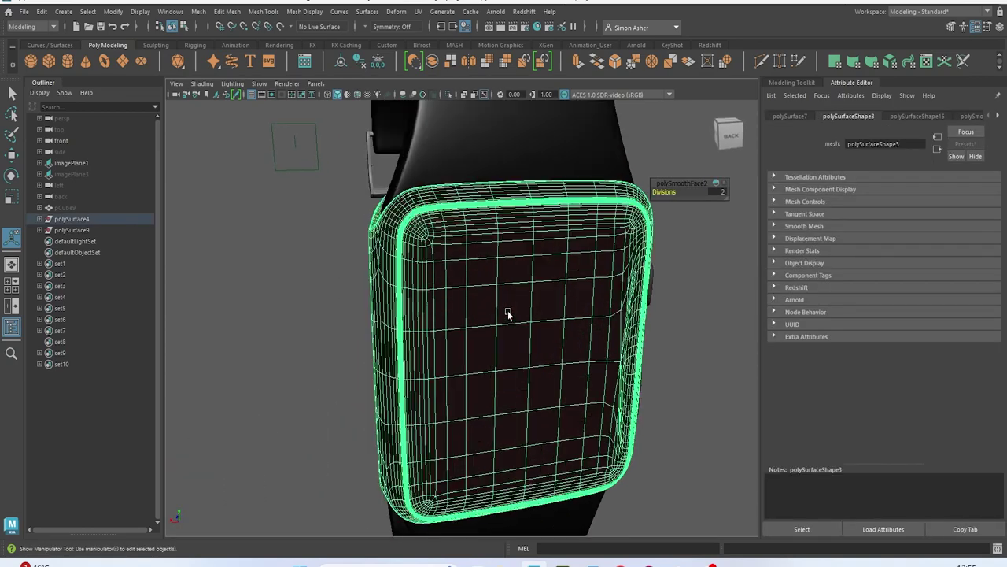
{"action": "right_click_drag", "start_coordinate": [505, 237], "coordinate": [505, 277]}
{"action": "left_click_drag", "start_coordinate": [505, 277], "coordinate": [508, 310], "text": "alt"}
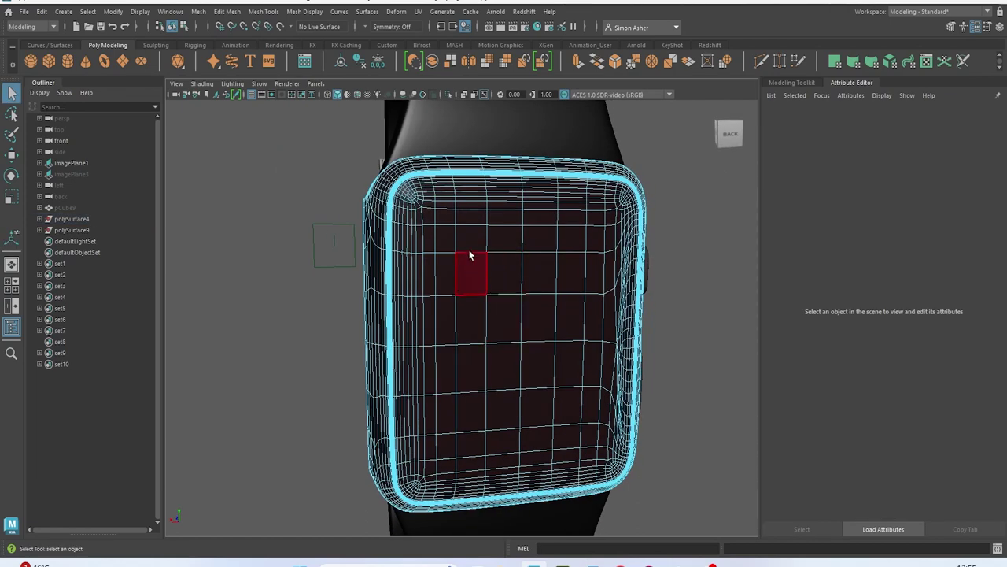
{"action": "left_click", "coordinate": [463, 203]}
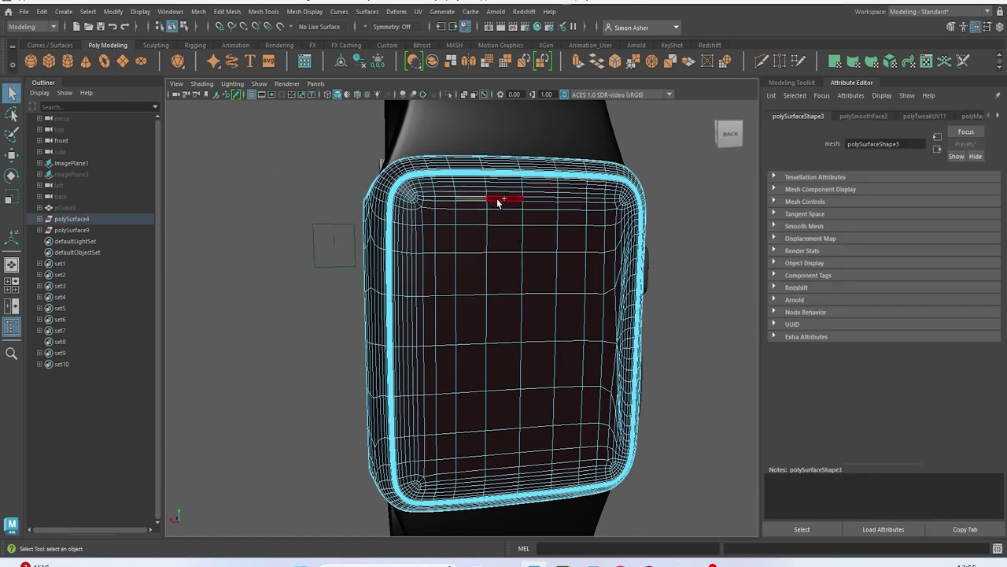
{"action": "left_click", "coordinate": [272, 212]}
{"action": "scroll", "coordinate": [337, 198], "scroll_direction": "up", "scroll_amount": 3}
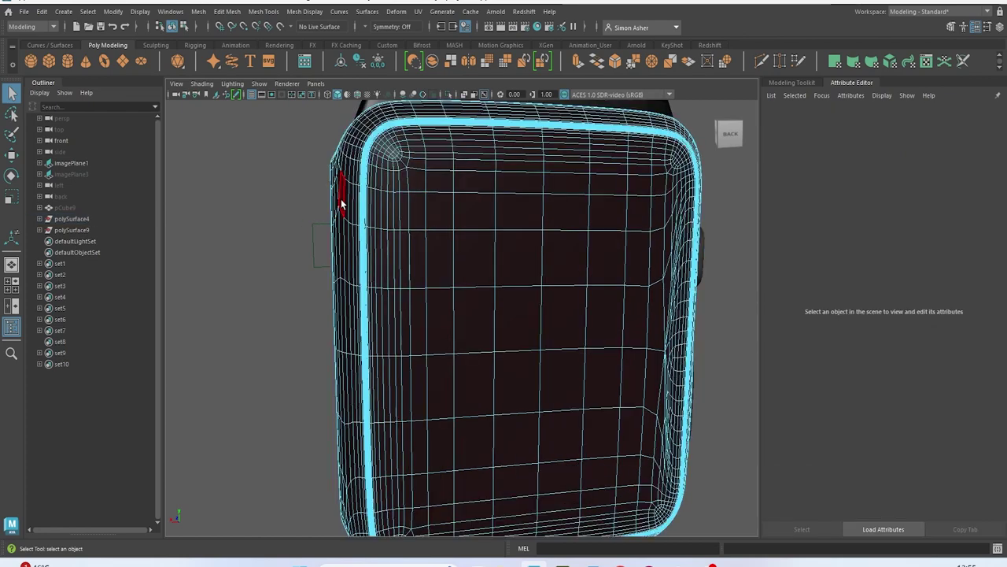
Select the face loop just inside the screen border and grow the selection until it covers the whole screen
{"action": "left_click", "coordinate": [422, 151]}
{"action": "double_click", "coordinate": [423, 151]}
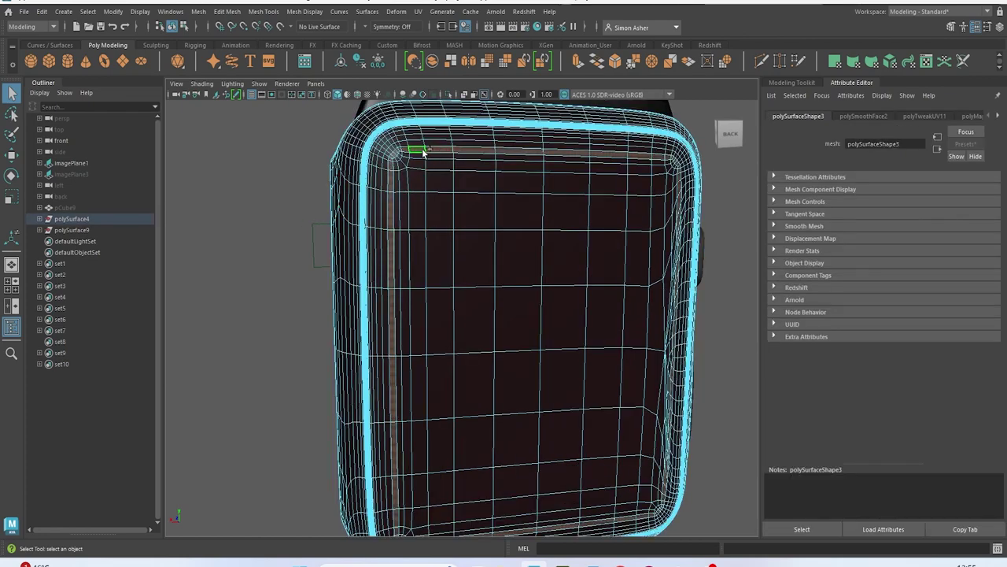
{"action": "key", "text": "greater"}
{"action": "key", "text": "greater"}
{"action": "key", "text": "greater"}
{"action": "key", "text": "greater"}
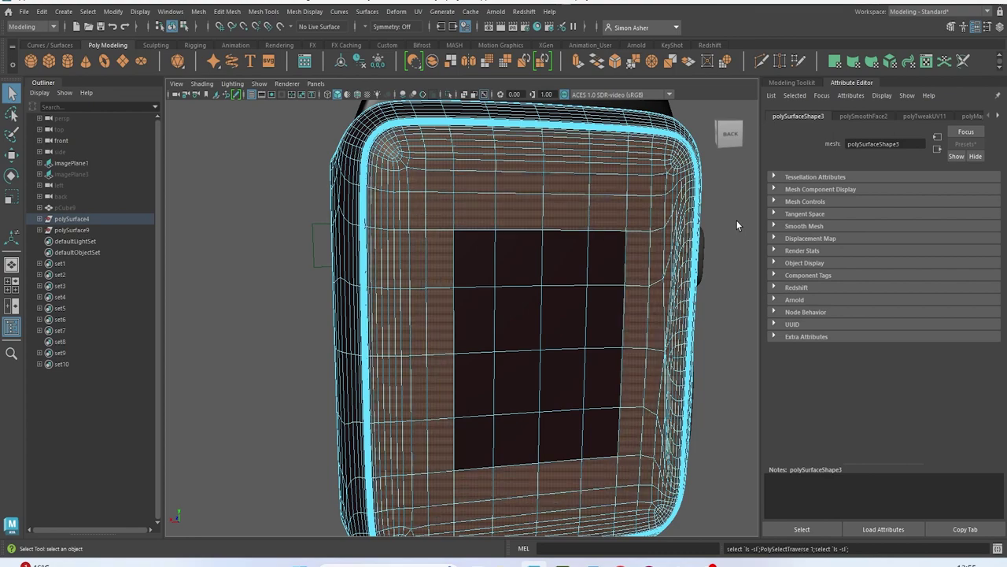
{"action": "key", "text": "greater"}
{"action": "key", "text": "greater"}
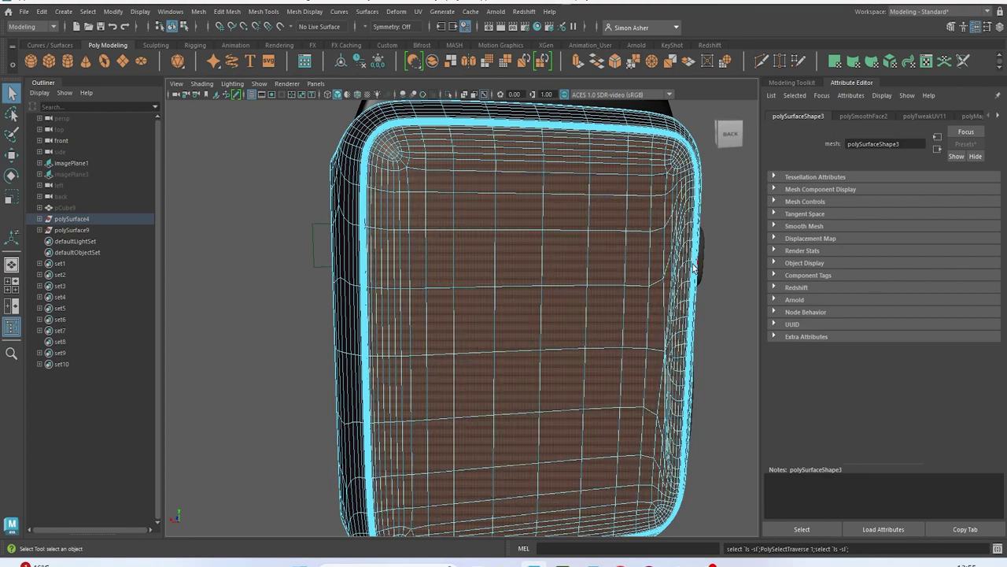
Check the screen's rounded corner up close and grow the face selection further toward the bezel groove
{"action": "left_click_drag", "start_coordinate": [630, 236], "coordinate": [695, 285], "text": "alt"}
{"action": "scroll", "coordinate": [458, 304], "scroll_direction": "up", "scroll_amount": 3}
{"action": "scroll", "coordinate": [450, 272], "scroll_direction": "up", "scroll_amount": 3}
{"action": "middle_click_drag", "start_coordinate": [465, 227], "coordinate": [497, 257], "text": "alt"}
{"action": "scroll", "coordinate": [497, 248], "scroll_direction": "up", "scroll_amount": 6}
{"action": "scroll", "coordinate": [496, 249], "scroll_direction": "down", "scroll_amount": 4}
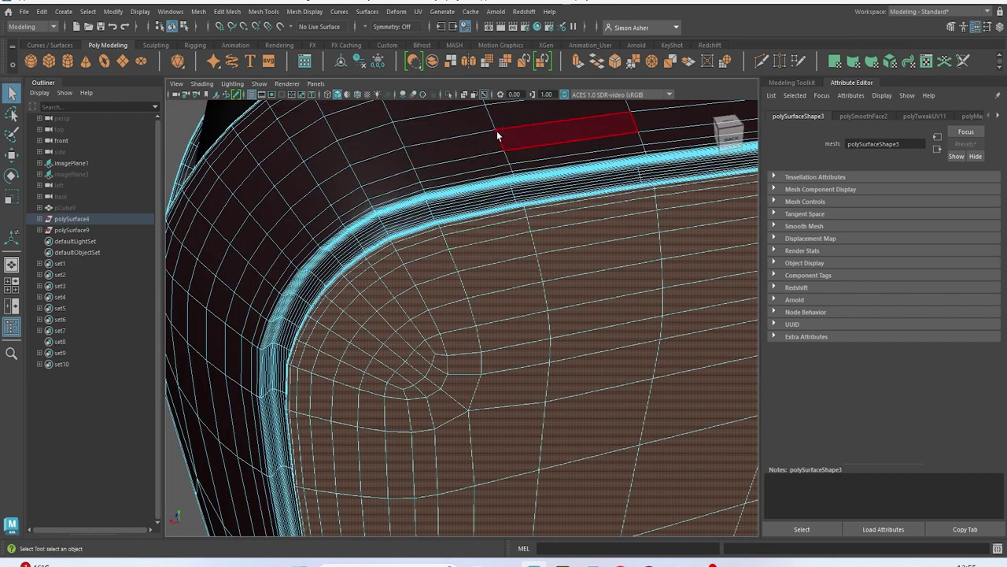
{"action": "key", "text": "shift+period"}
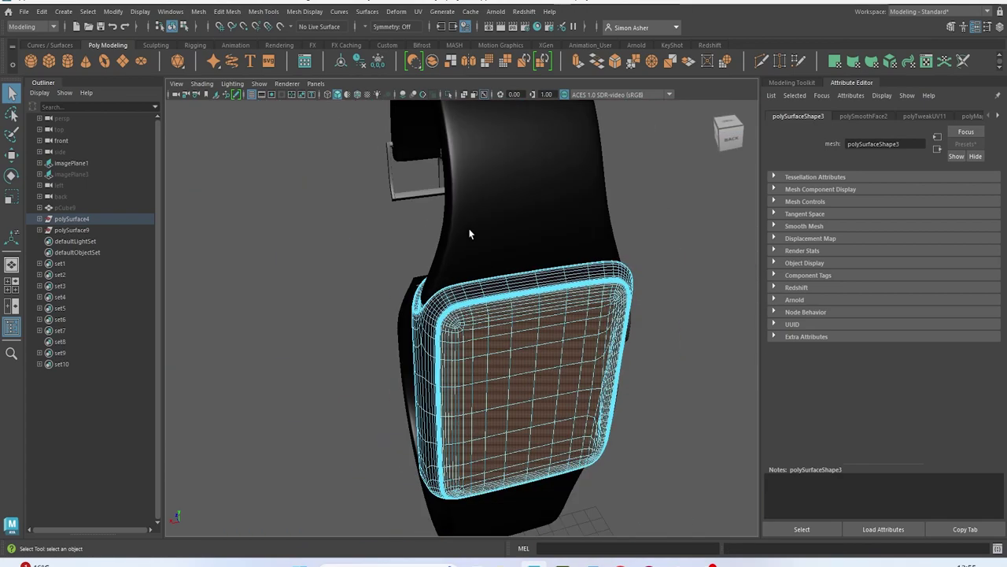
Assign a new Blinn material named screen to the selected screen faces
{"action": "left_click_drag", "start_coordinate": [469, 234], "coordinate": [435, 204], "text": "alt"}
{"action": "right_click_drag", "start_coordinate": [271, 193], "coordinate": [339, 454]}
{"action": "left_click", "coordinate": [901, 144]}
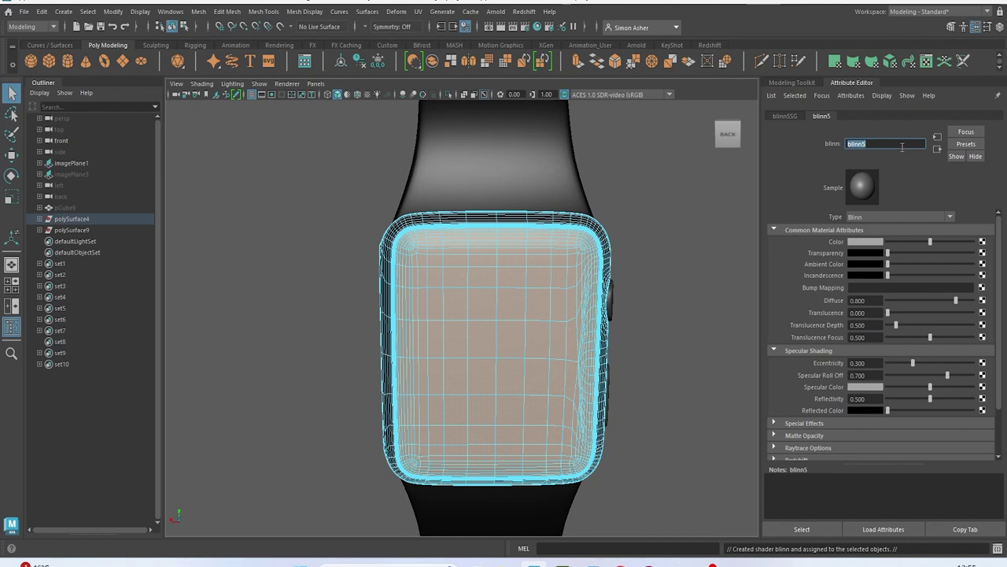
{"action": "type", "text": "screen"}
Set the screen material's color to a light grey, deselect the faces and return to object mode
{"action": "left_click", "coordinate": [870, 242]}
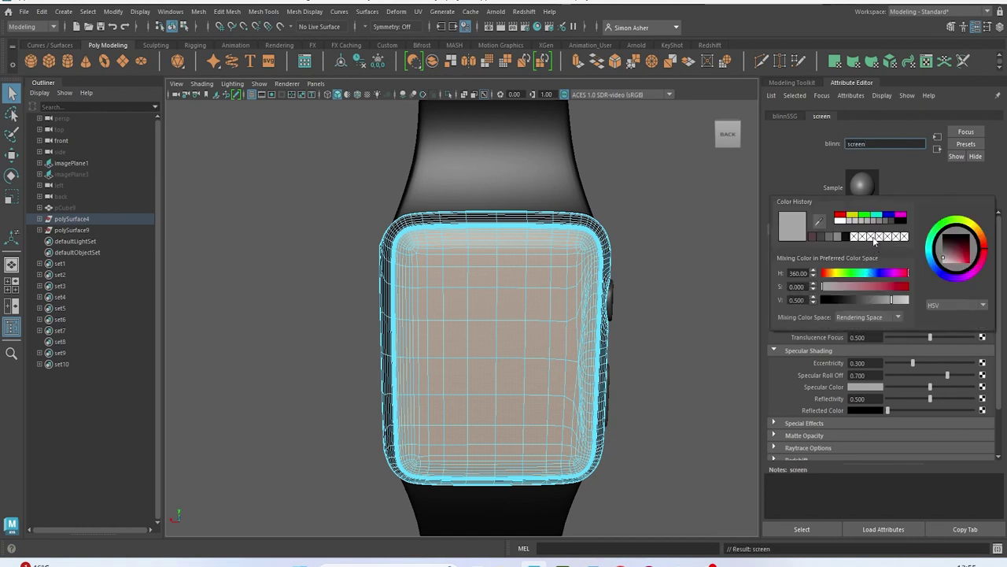
{"action": "left_click", "coordinate": [904, 301]}
{"action": "left_click_drag", "start_coordinate": [904, 302], "coordinate": [901, 303]}
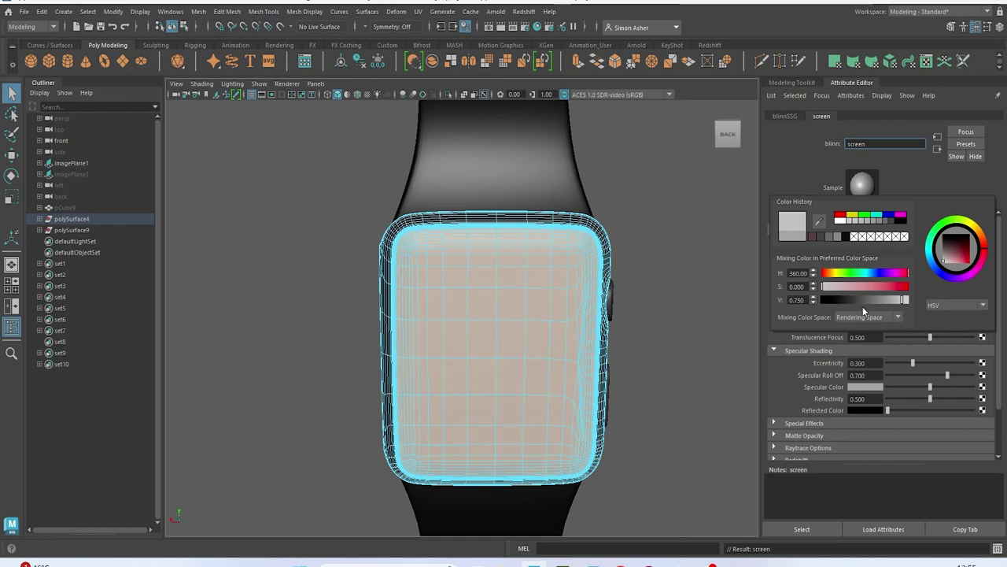
{"action": "left_click", "coordinate": [890, 300]}
{"action": "left_click", "coordinate": [649, 309]}
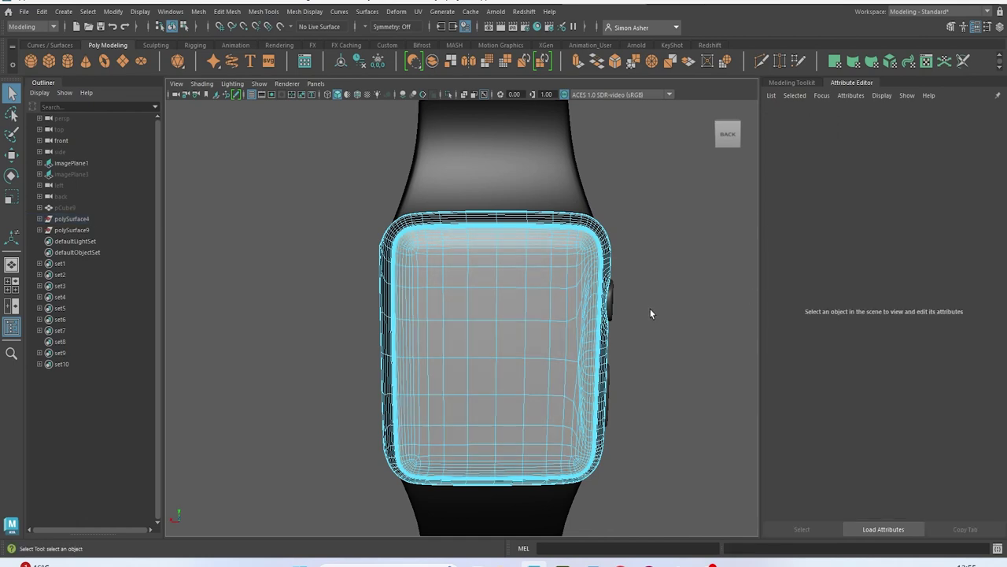
{"action": "right_click_drag", "start_coordinate": [647, 201], "coordinate": [674, 188]}
{"action": "left_click", "coordinate": [674, 193]}
{"action": "mouse_move", "coordinate": [654, 281]}
{"action": "left_mouse_down", "text": "alt"}
{"action": "mouse_move", "coordinate": [430, 267]}
{"action": "mouse_move", "coordinate": [674, 285]}
{"action": "mouse_move", "coordinate": [656, 288]}
{"action": "mouse_move", "coordinate": [633, 332]}
{"action": "mouse_move", "coordinate": [612, 335]}
{"action": "mouse_move", "coordinate": [398, 270]}
{"action": "mouse_move", "coordinate": [411, 261]}
{"action": "mouse_move", "coordinate": [659, 280]}
{"action": "left_mouse_up", "text": "alt"}
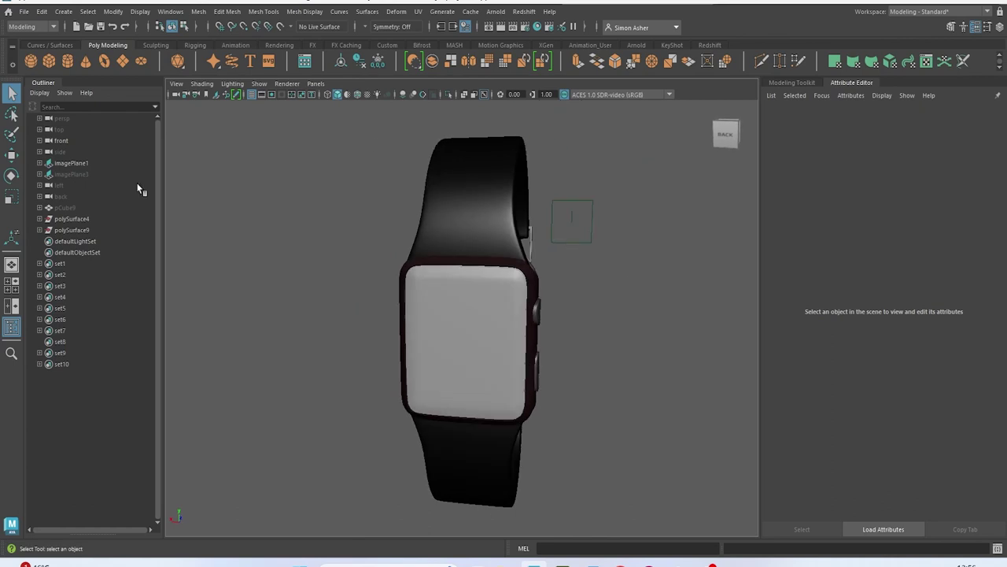
Save the scene before and after freezing the transformations of the whole watch model
{"action": "left_click", "coordinate": [23, 13]}
{"action": "left_click", "coordinate": [48, 58]}
{"action": "scroll", "coordinate": [251, 286], "scroll_direction": "down", "scroll_amount": 2}
{"action": "left_click_drag", "start_coordinate": [354, 131], "coordinate": [657, 465]}
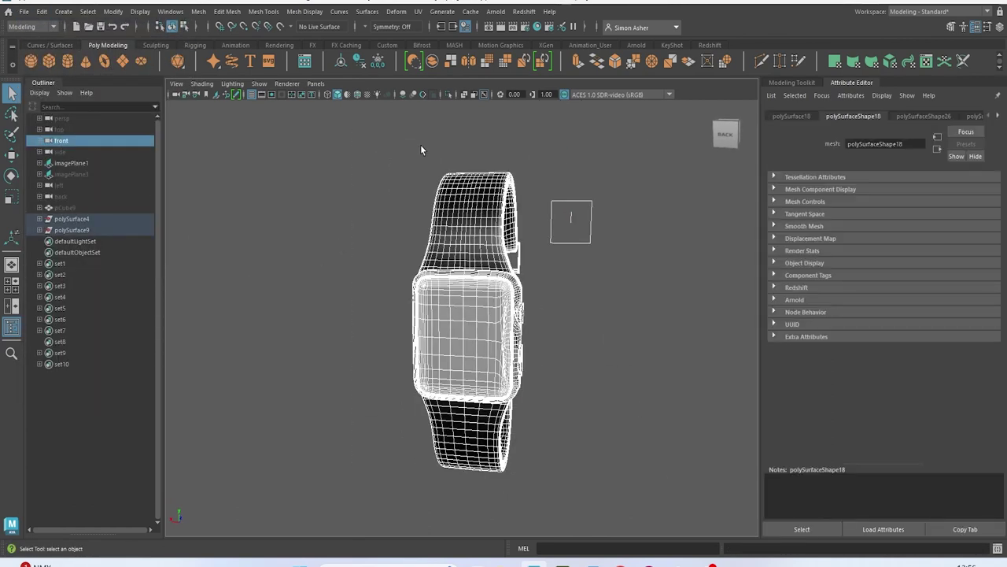
{"action": "left_click", "coordinate": [377, 65]}
{"action": "left_click", "coordinate": [338, 264]}
{"action": "scroll", "coordinate": [338, 264], "scroll_direction": "down", "scroll_amount": 3}
{"action": "left_click_drag", "start_coordinate": [338, 263], "coordinate": [384, 263], "text": "alt"}
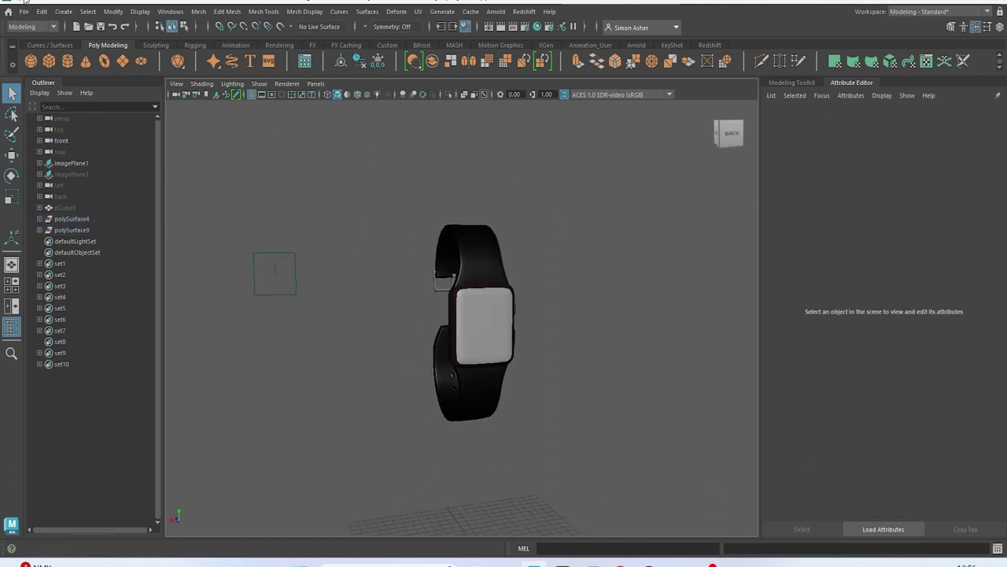
{"action": "left_click", "coordinate": [27, 11]}
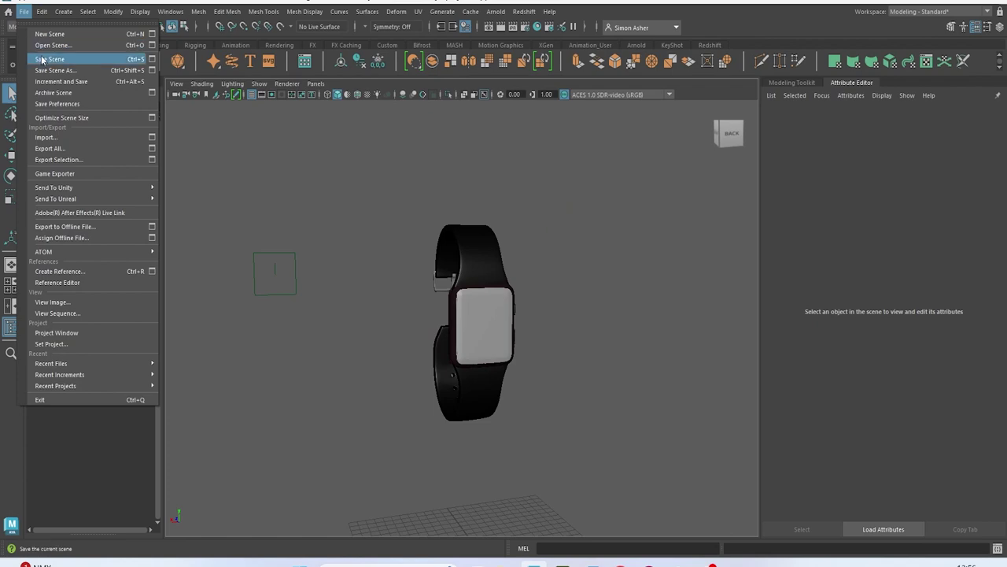
{"action": "left_click", "coordinate": [47, 59]}
Select the whole watch and examine its UV layout in the UV Editor
{"action": "left_click_drag", "start_coordinate": [373, 178], "coordinate": [498, 272]}
{"action": "left_click", "coordinate": [418, 11]}
{"action": "left_click", "coordinate": [434, 34]}
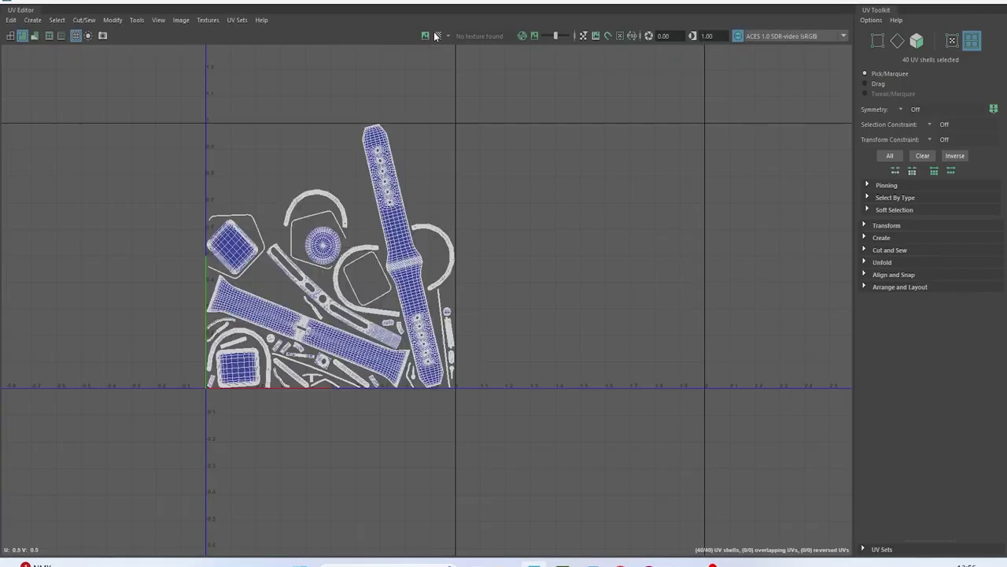
{"action": "left_click", "coordinate": [994, 4]}
{"action": "left_click", "coordinate": [398, 155]}
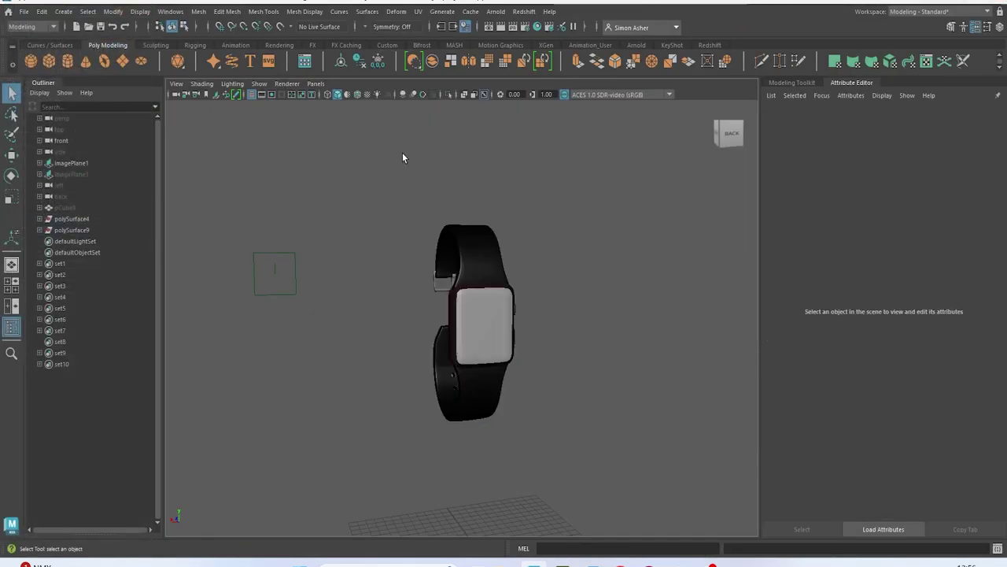
Export the whole scene with the watch as an FBX file named "apple watch to texture" on the Desktop
{"action": "left_click_drag", "start_coordinate": [371, 180], "coordinate": [590, 390]}
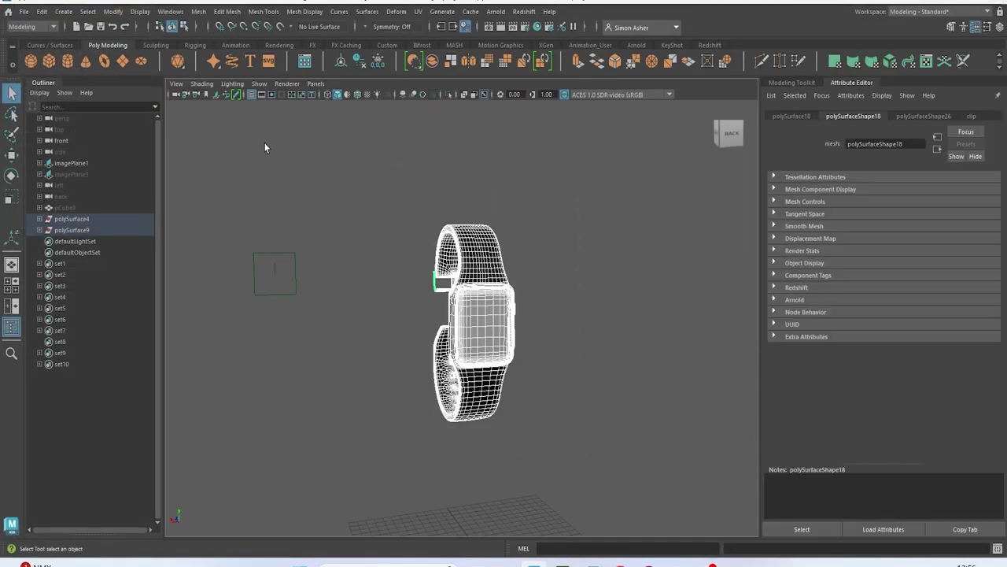
{"action": "left_click", "coordinate": [24, 11]}
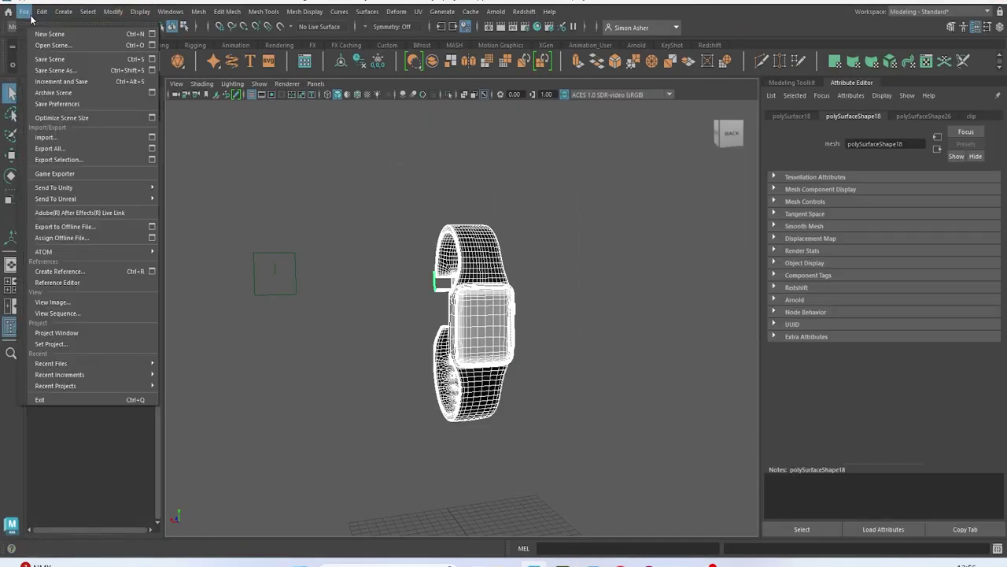
{"action": "left_click", "coordinate": [85, 148]}
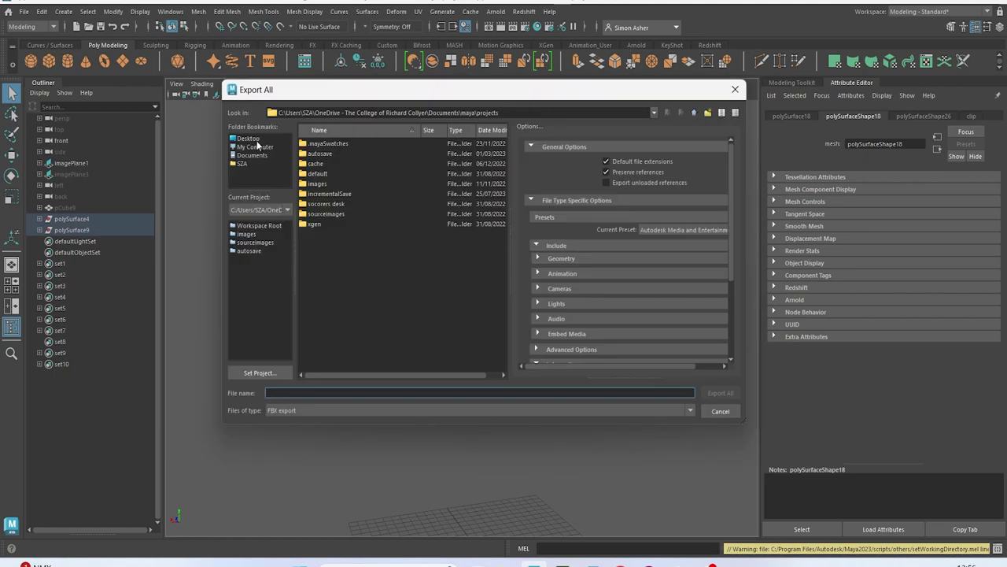
{"action": "left_click", "coordinate": [248, 140]}
{"action": "left_click", "coordinate": [364, 391]}
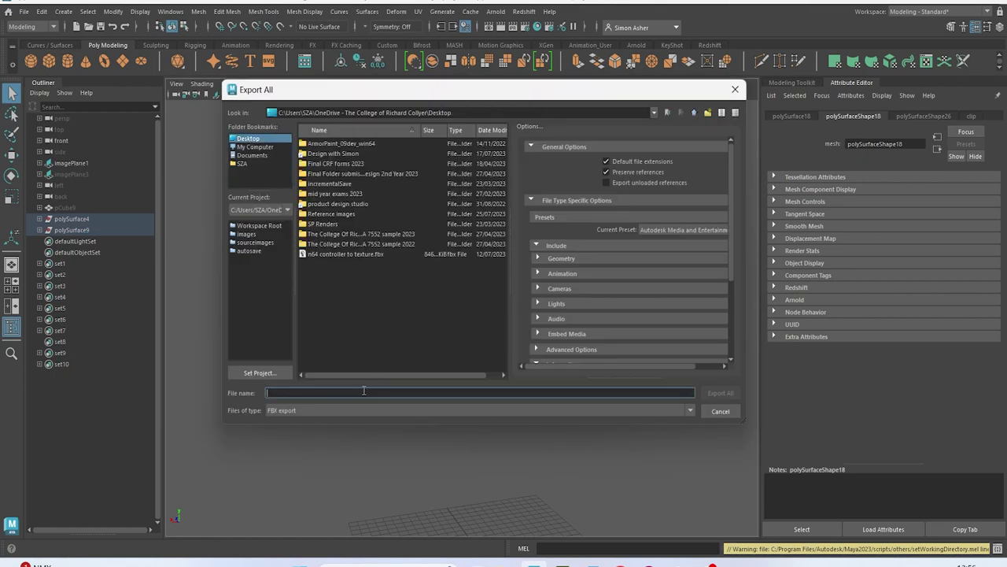
{"action": "type", "text": "apple wa"}
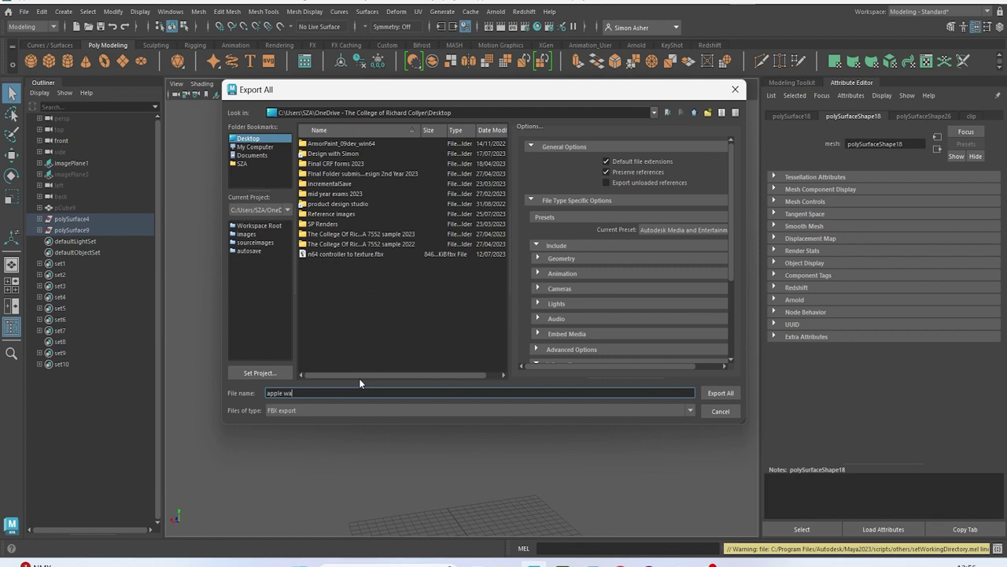
{"action": "type", "text": "tch to texture"}
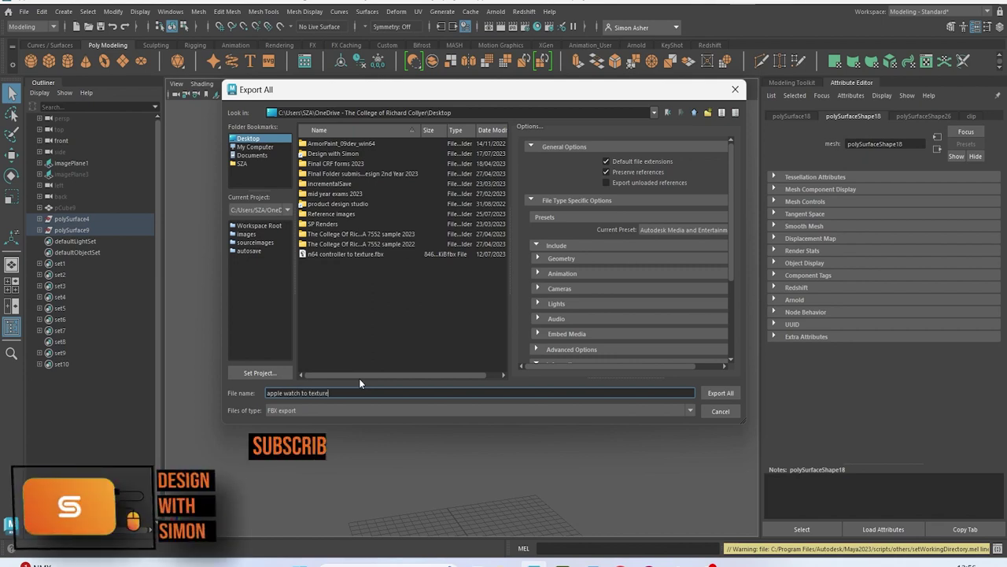
{"action": "key", "text": "Return"}
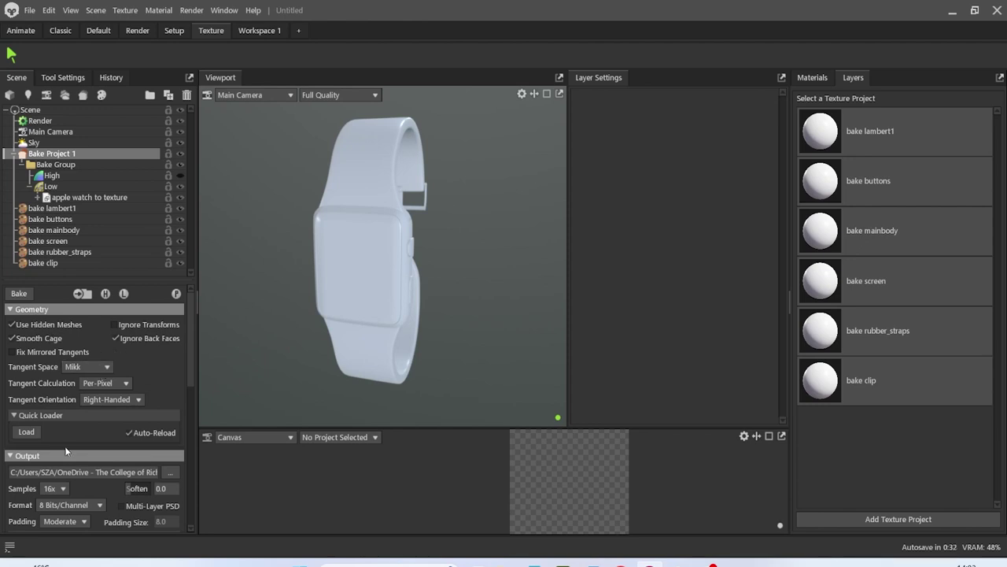
In Marmoset Toolbag, review the bake project's output, texture set and map settings and the scene's render settings
{"action": "scroll", "coordinate": [125, 400], "scroll_direction": "down", "scroll_amount": 5}
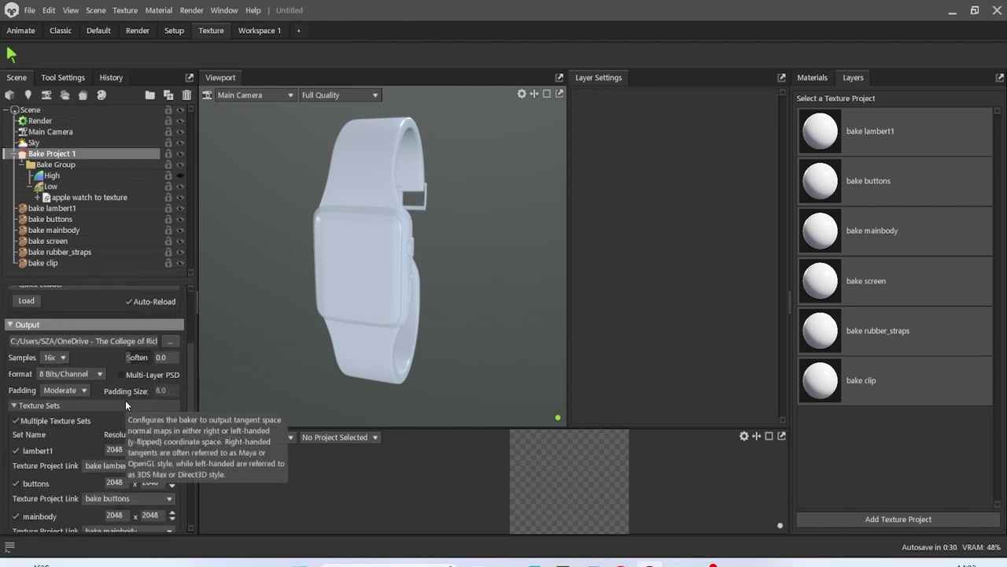
{"action": "scroll", "coordinate": [126, 400], "scroll_direction": "down", "scroll_amount": 2}
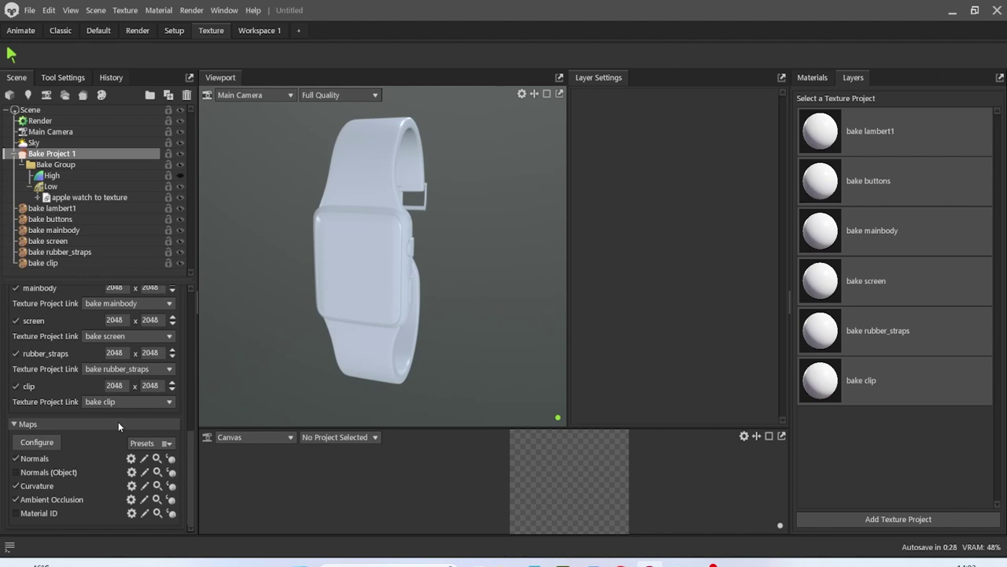
{"action": "scroll", "coordinate": [118, 422], "scroll_direction": "up", "scroll_amount": 8}
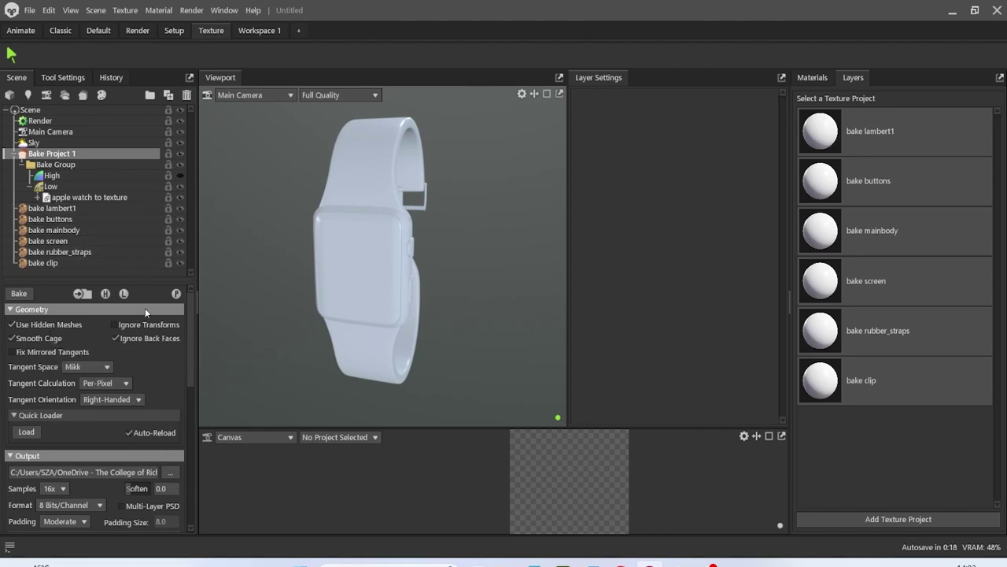
{"action": "left_click_drag", "start_coordinate": [338, 281], "coordinate": [290, 264]}
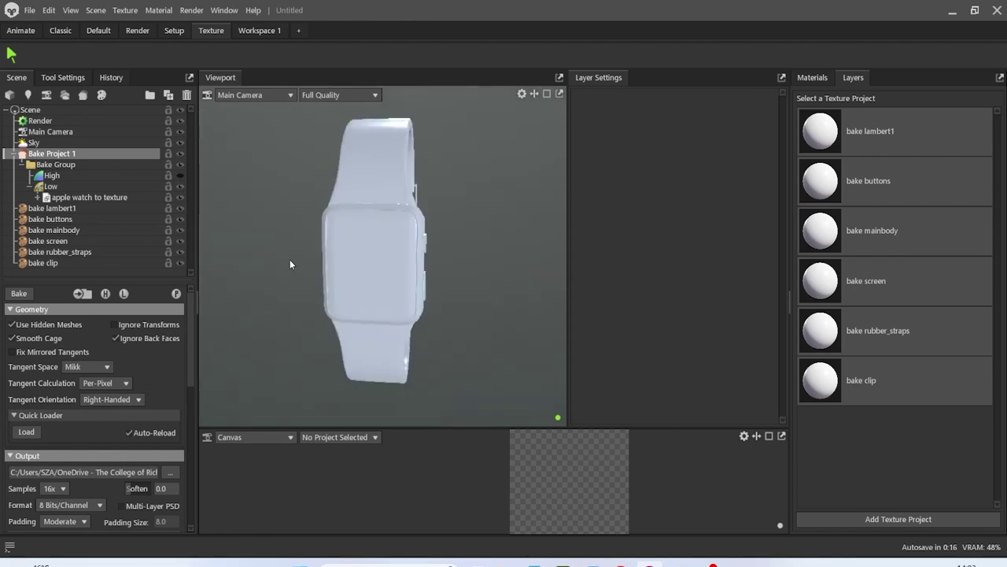
{"action": "left_click", "coordinate": [61, 122]}
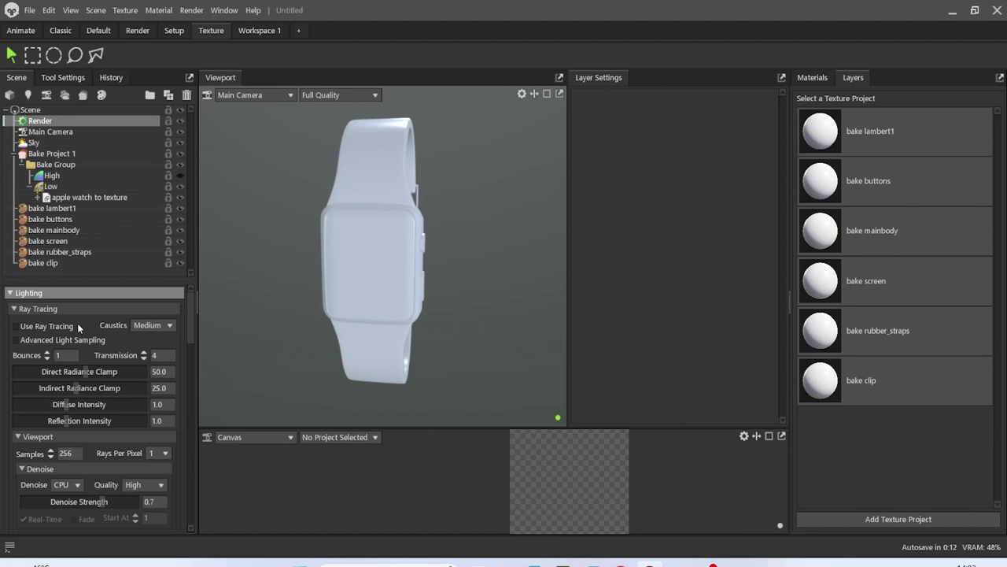
{"action": "scroll", "coordinate": [84, 355], "scroll_direction": "down", "scroll_amount": 5}
{"action": "scroll", "coordinate": [83, 361], "scroll_direction": "up", "scroll_amount": 5}
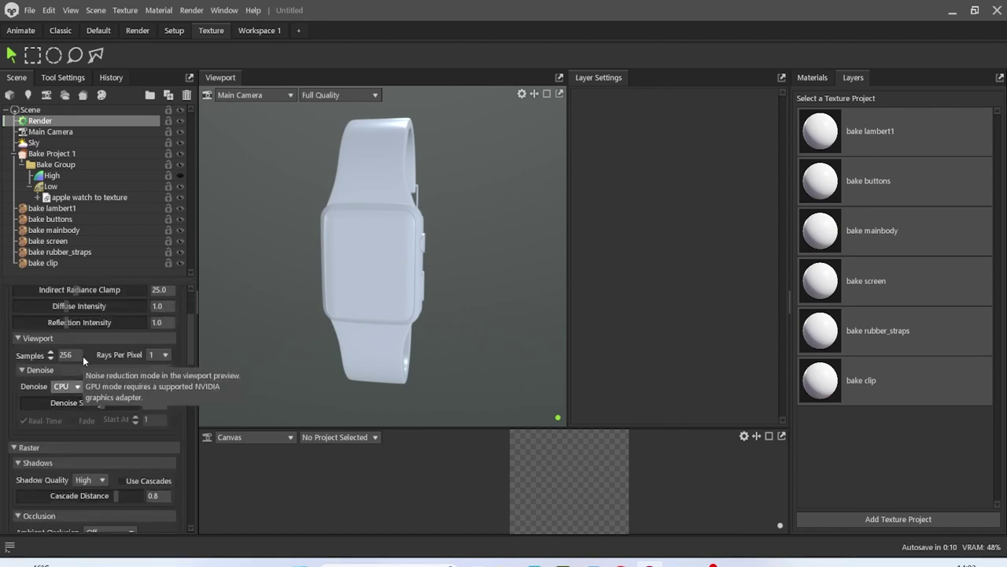
Find a Three Point sky preset in the library and apply it as the scene's sky lighting
{"action": "left_click", "coordinate": [35, 142]}
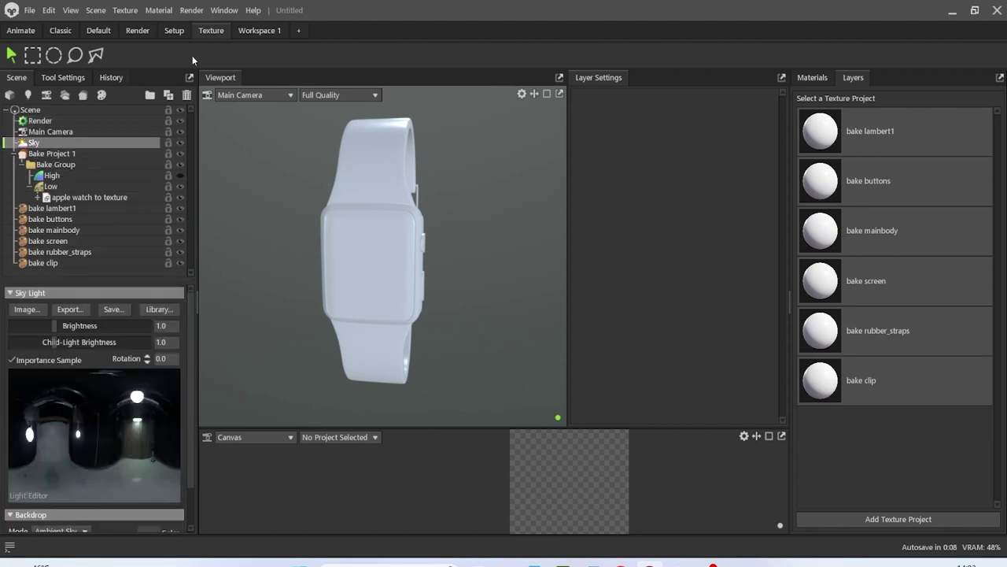
{"action": "left_click", "coordinate": [236, 10]}
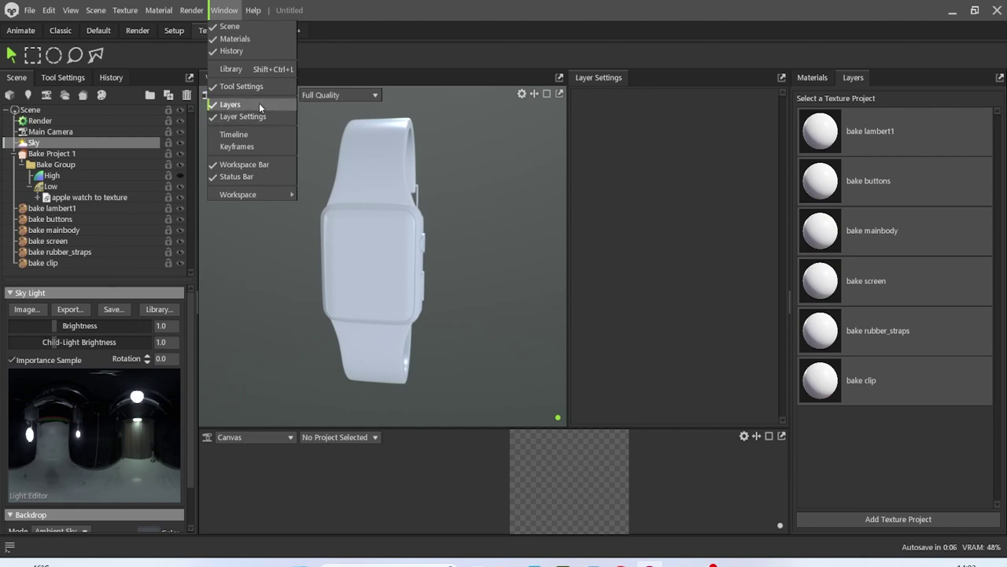
{"action": "left_click", "coordinate": [244, 69]}
{"action": "left_click", "coordinate": [493, 187]}
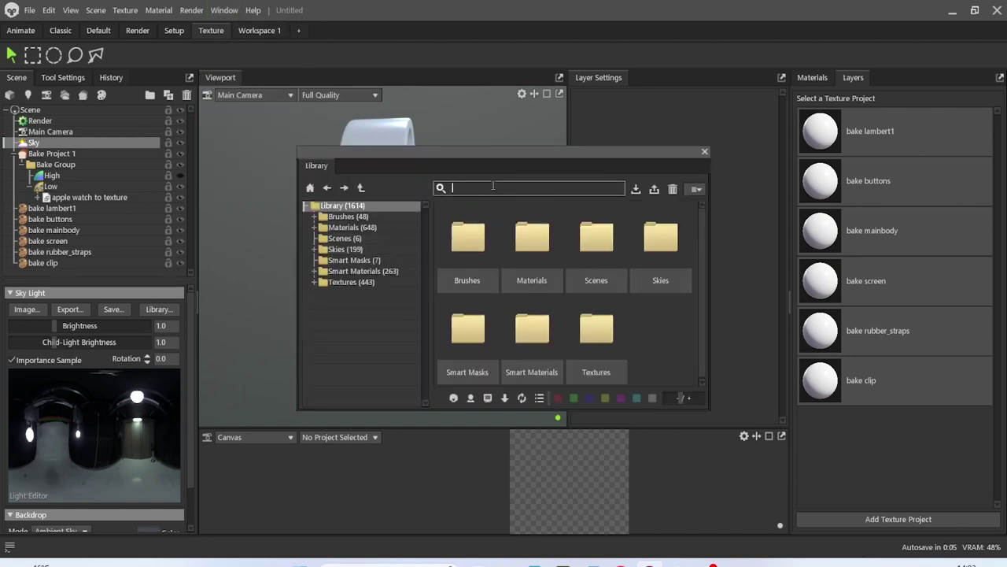
{"action": "type", "text": "three"}
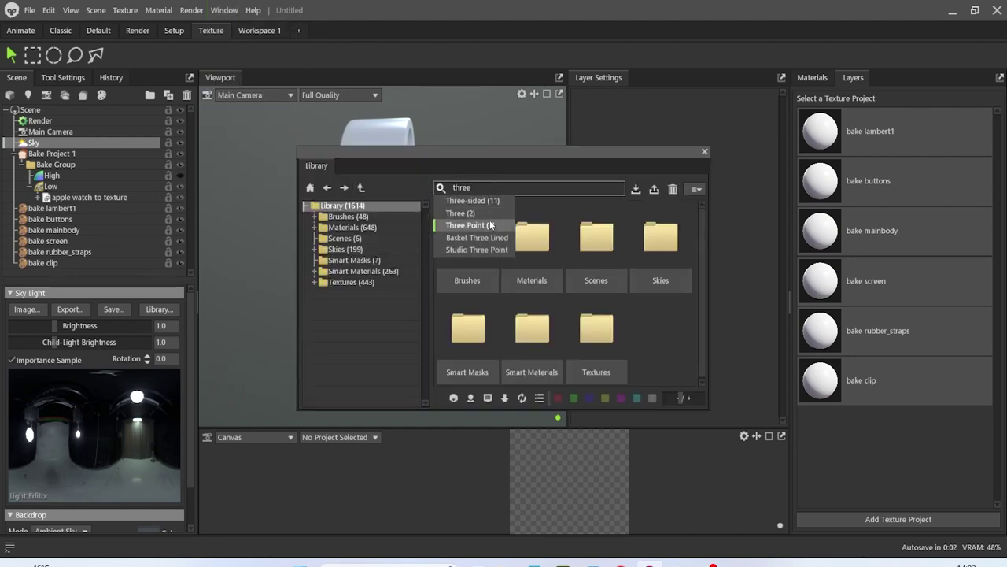
{"action": "left_click", "coordinate": [483, 223]}
{"action": "double_click", "coordinate": [479, 230]}
{"action": "left_click", "coordinate": [705, 151]}
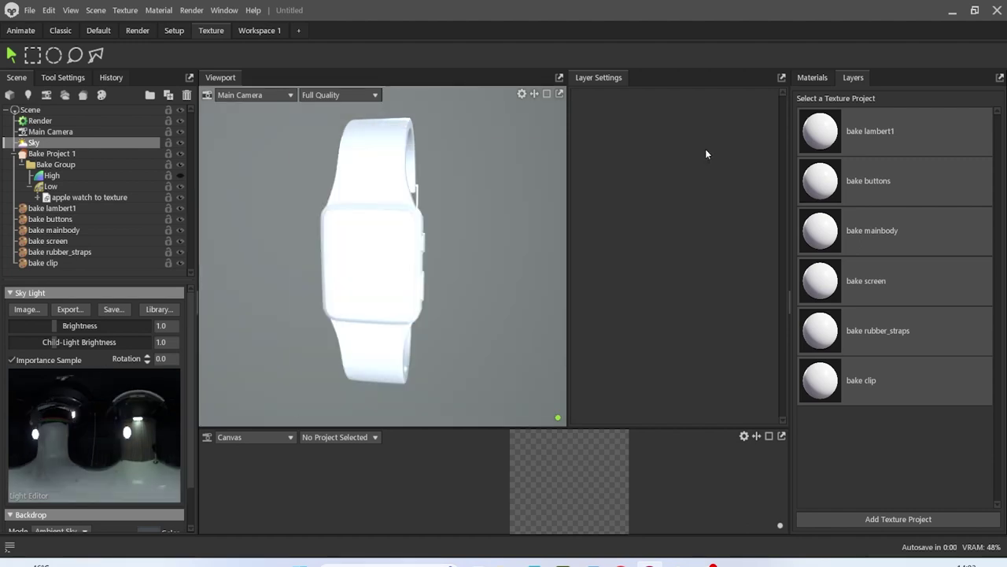
Set the render's ambient occlusion to Ray Traced
{"action": "left_click", "coordinate": [40, 121]}
{"action": "scroll", "coordinate": [102, 374], "scroll_direction": "down", "scroll_amount": 5}
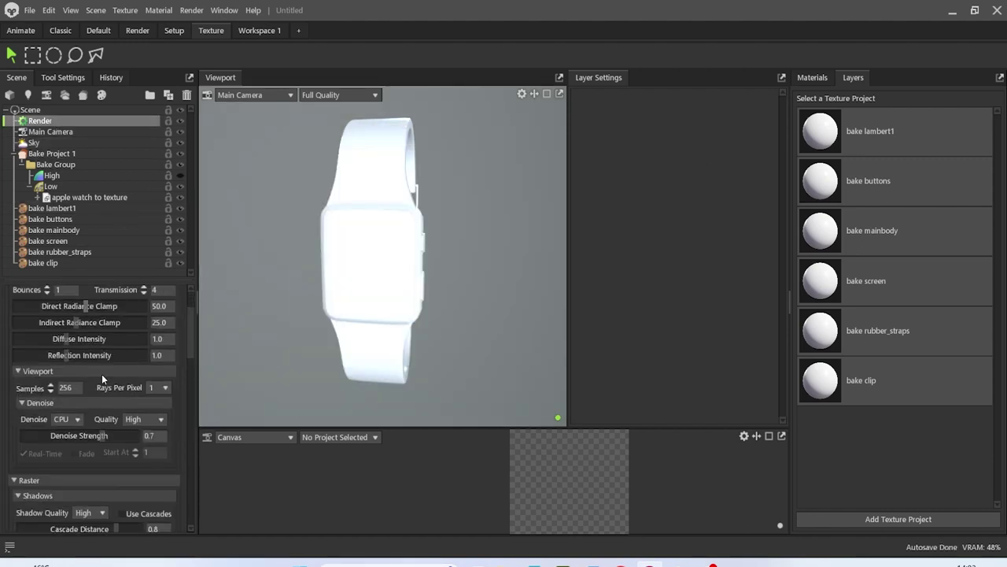
{"action": "scroll", "coordinate": [98, 381], "scroll_direction": "down", "scroll_amount": 2}
{"action": "left_click", "coordinate": [125, 434]}
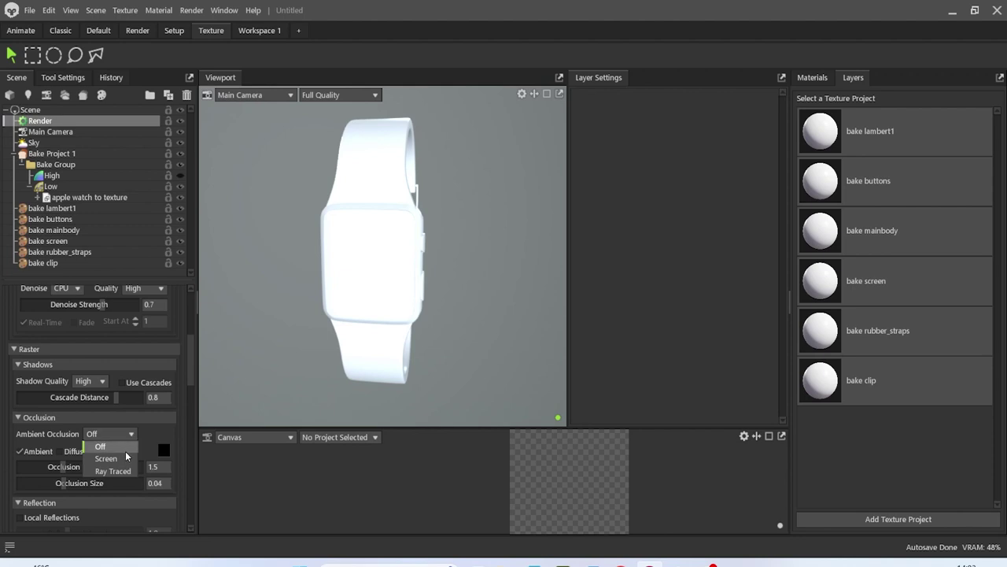
{"action": "left_click", "coordinate": [125, 467]}
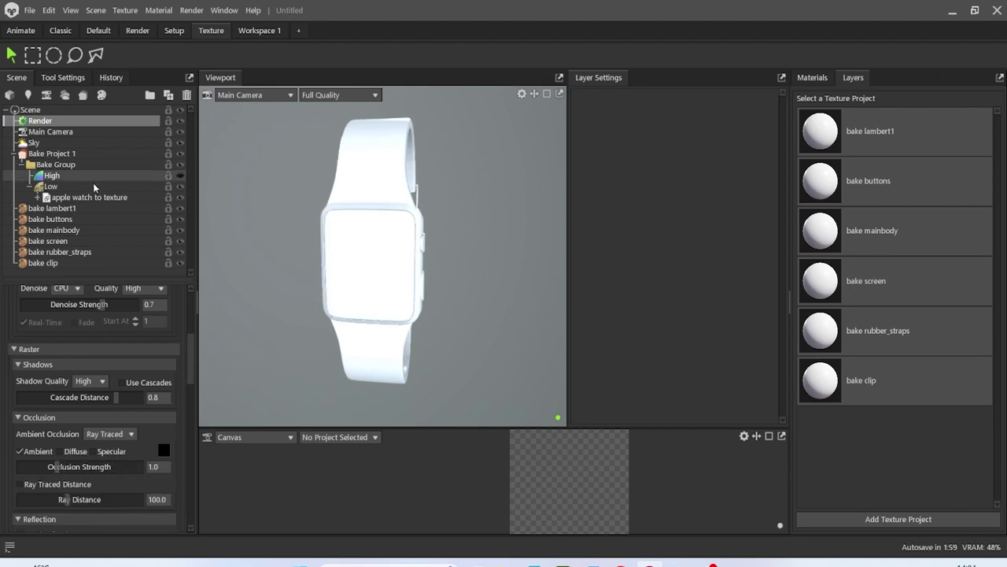
Lower the sky light brightness to about 0.33 so the watch is less overexposed
{"action": "left_click", "coordinate": [34, 143]}
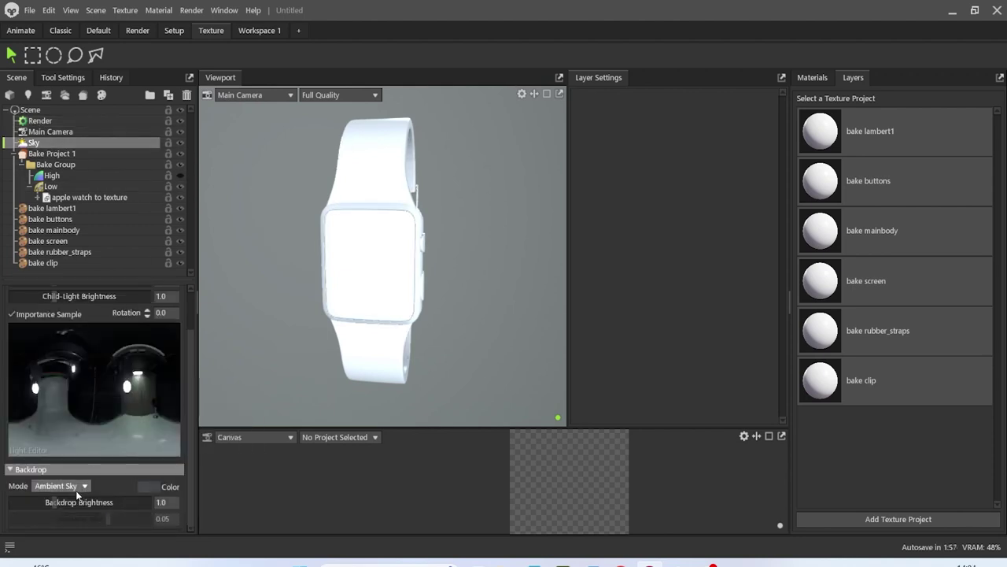
{"action": "scroll", "coordinate": [44, 402], "scroll_direction": "up", "scroll_amount": 2}
{"action": "mouse_move", "coordinate": [51, 325]}
{"action": "left_mouse_down"}
{"action": "mouse_move", "coordinate": [39, 325]}
{"action": "mouse_move", "coordinate": [47, 334]}
{"action": "left_mouse_up"}
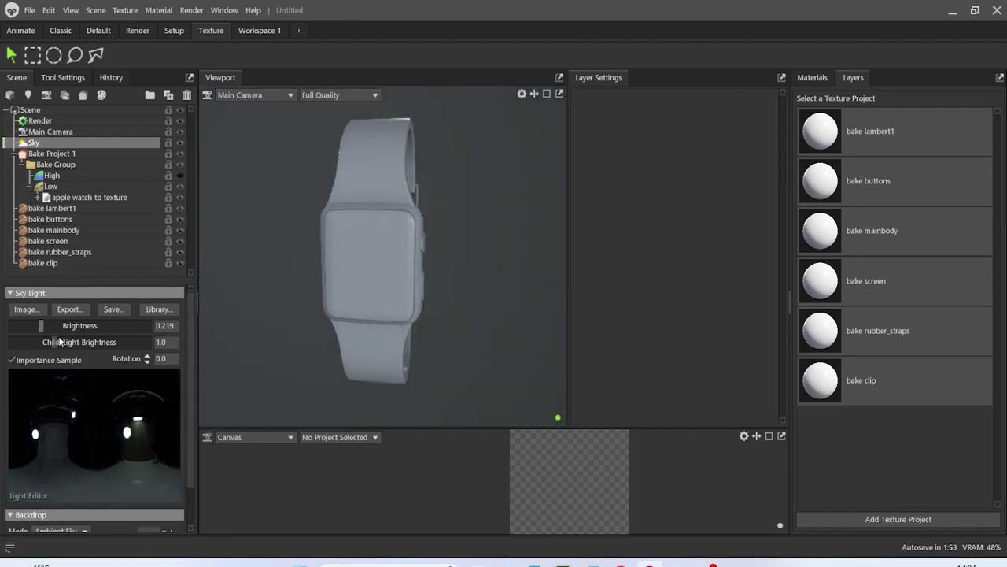
{"action": "left_click_drag", "start_coordinate": [265, 331], "coordinate": [279, 301]}
{"action": "left_click_drag", "start_coordinate": [40, 325], "coordinate": [45, 326]}
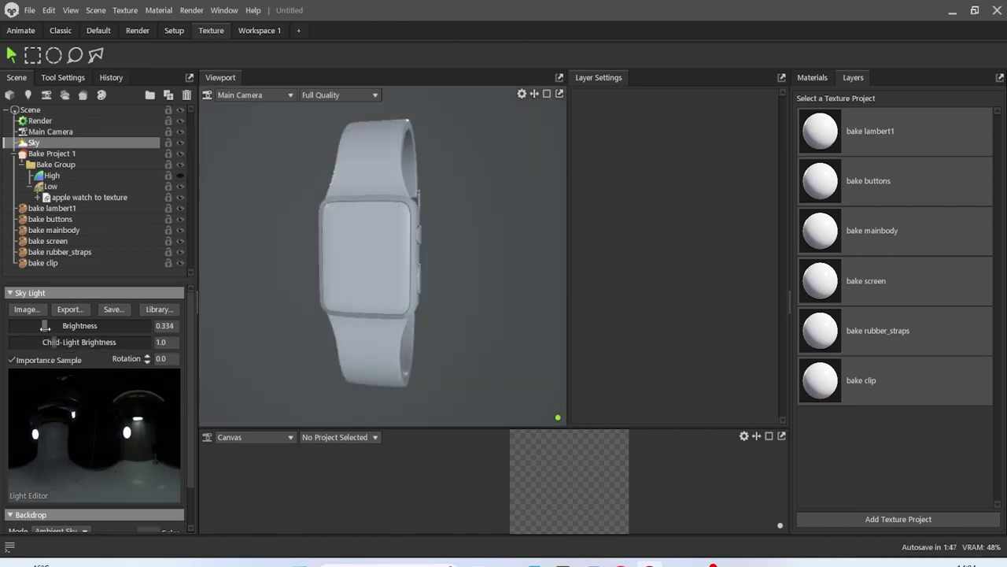
Turn the render's ambient occlusion off and reposition the watch in the viewport
{"action": "left_click", "coordinate": [53, 122]}
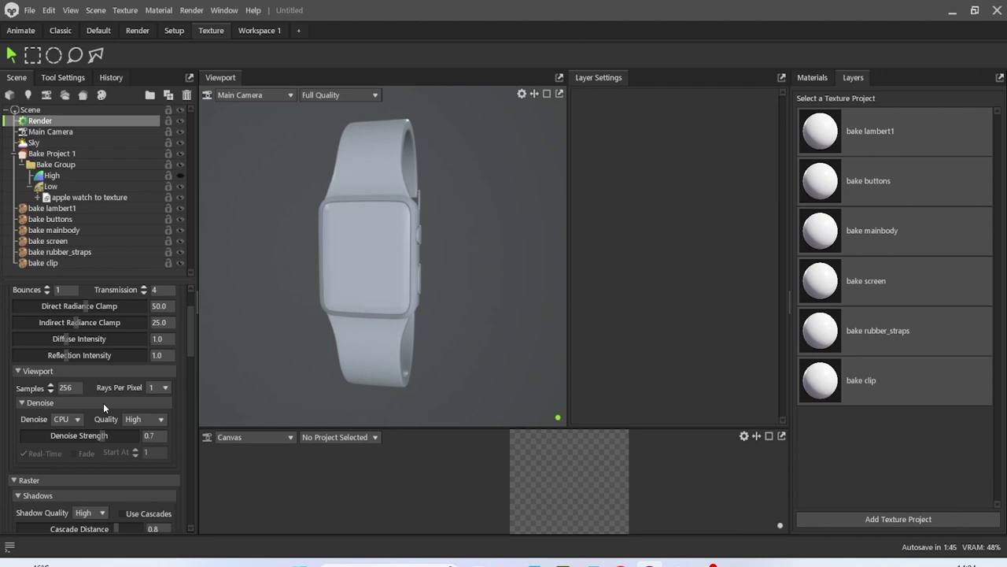
{"action": "scroll", "coordinate": [103, 403], "scroll_direction": "down", "scroll_amount": 4}
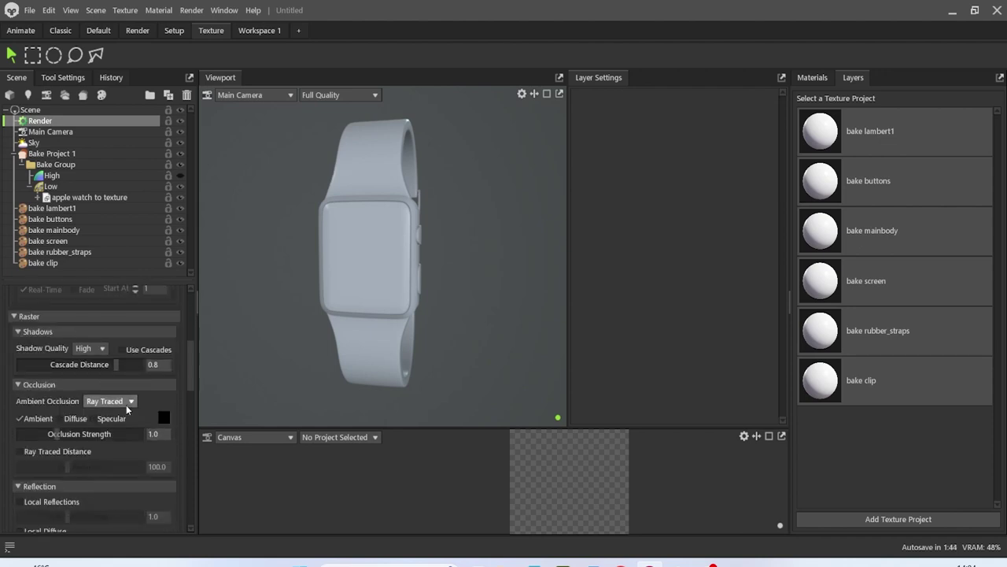
{"action": "left_click", "coordinate": [131, 403]}
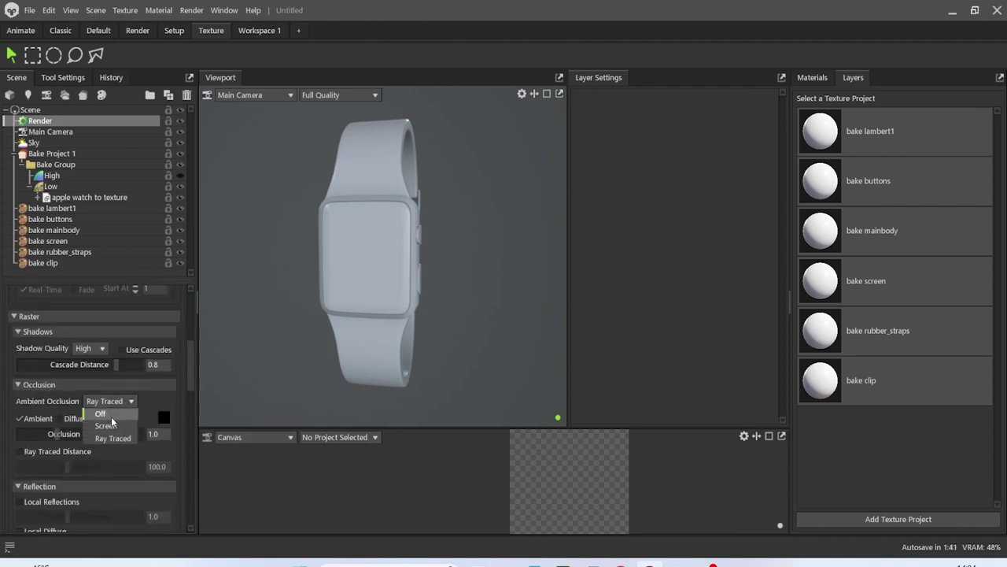
{"action": "left_click", "coordinate": [101, 412]}
{"action": "middle_click_drag", "start_coordinate": [392, 269], "coordinate": [401, 292]}
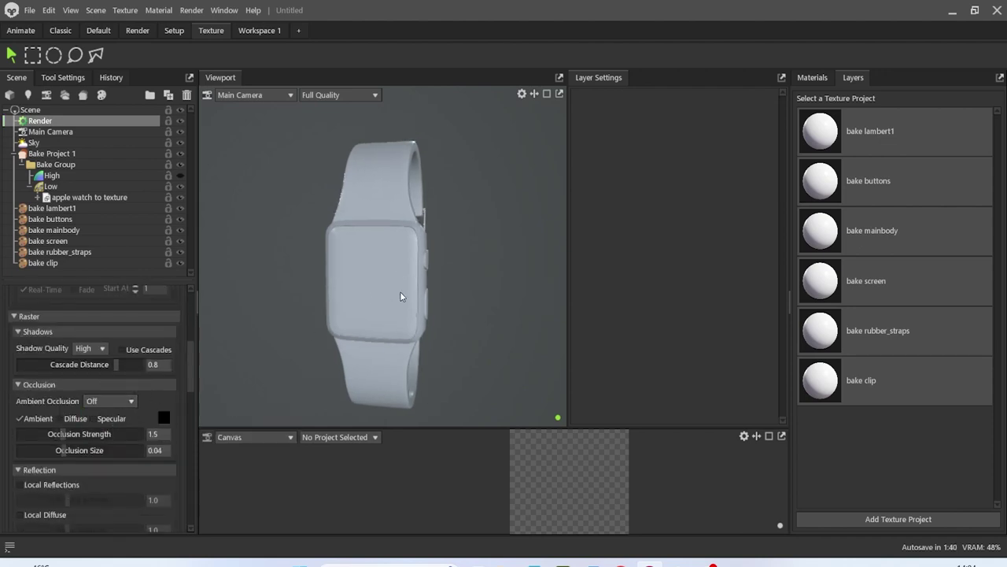
Save the scene as "apple watch"
{"action": "left_click", "coordinate": [30, 11]}
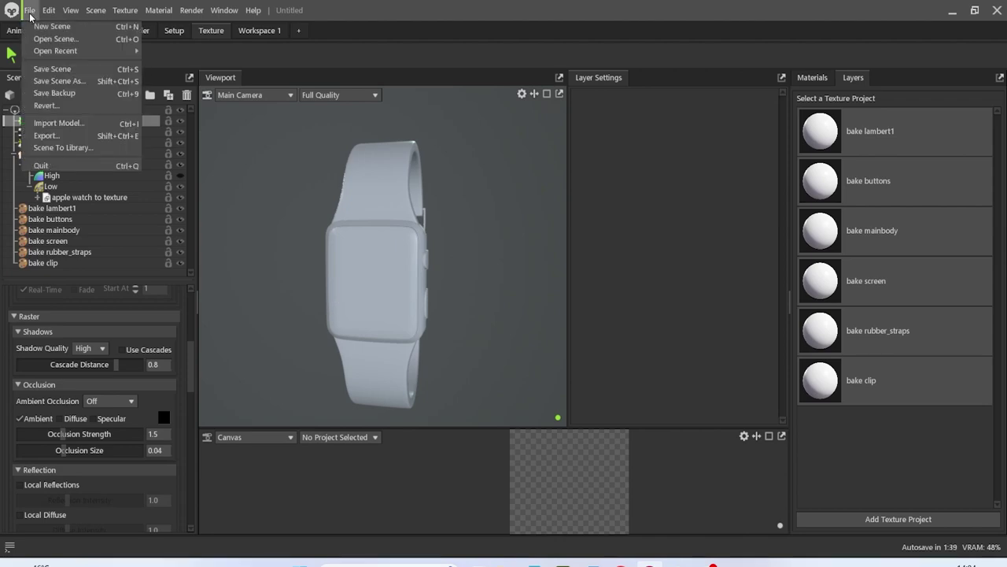
{"action": "left_click", "coordinate": [67, 70]}
{"action": "type", "text": "a"}
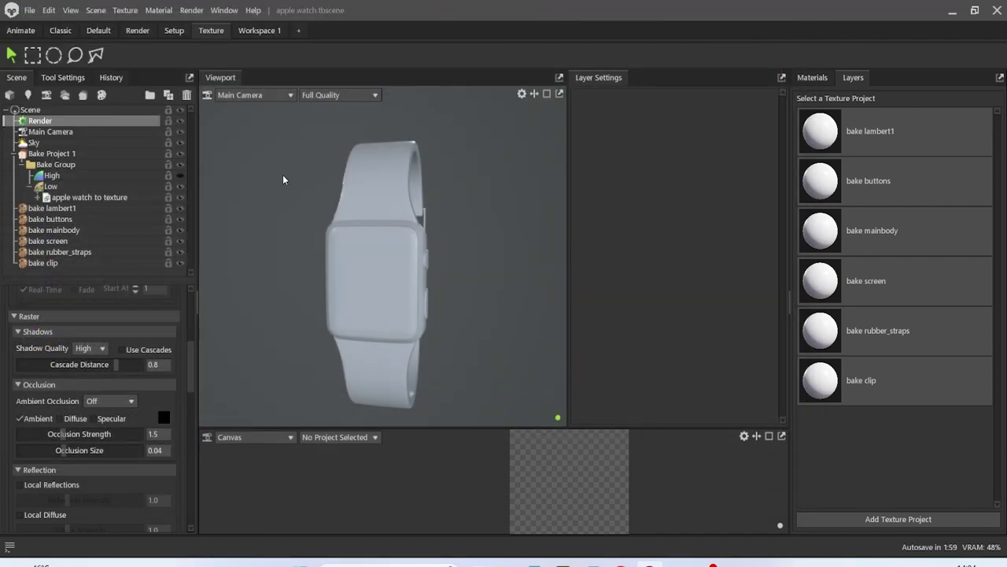
Open the asset Library and search it for "rubber" materials, keeping it as a floating window
{"action": "left_click", "coordinate": [225, 11]}
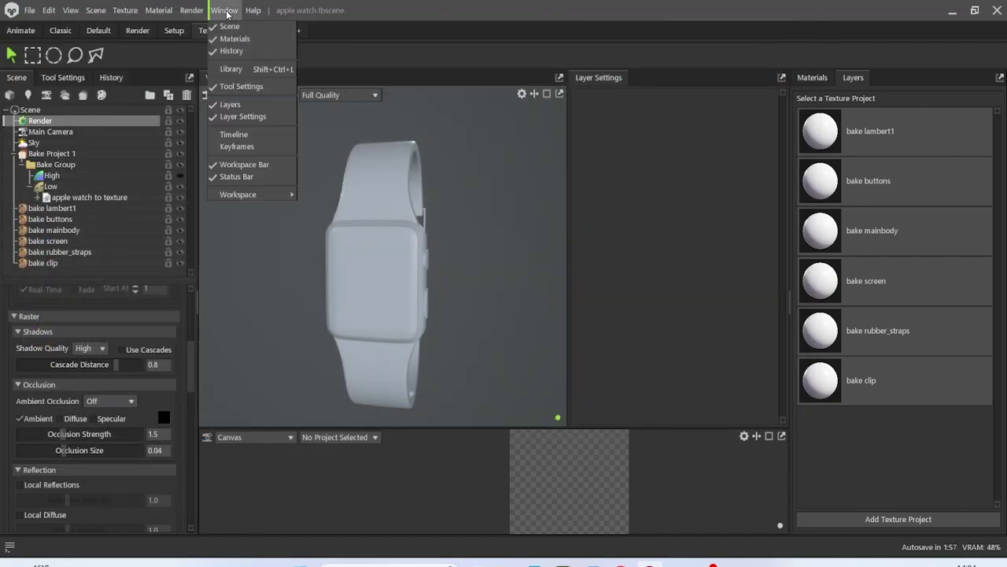
{"action": "left_click", "coordinate": [262, 70]}
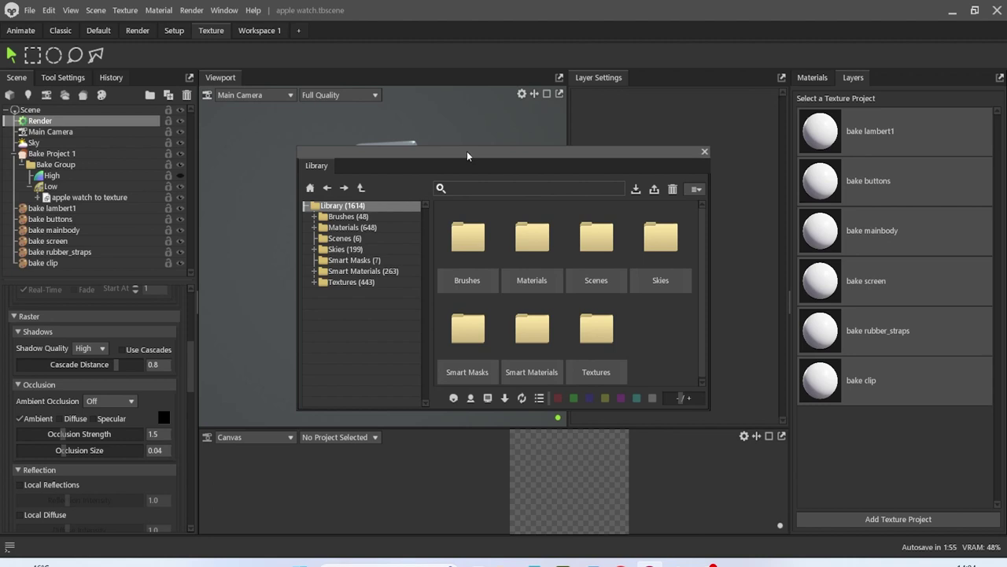
{"action": "left_click_drag", "start_coordinate": [467, 155], "coordinate": [497, 139]}
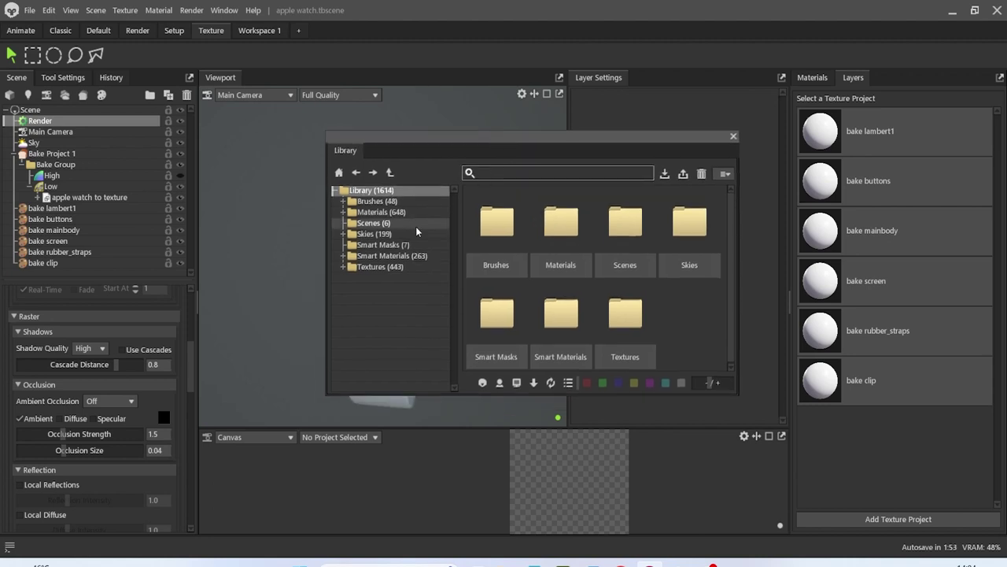
{"action": "left_click", "coordinate": [534, 173]}
{"action": "type", "text": "rubber"}
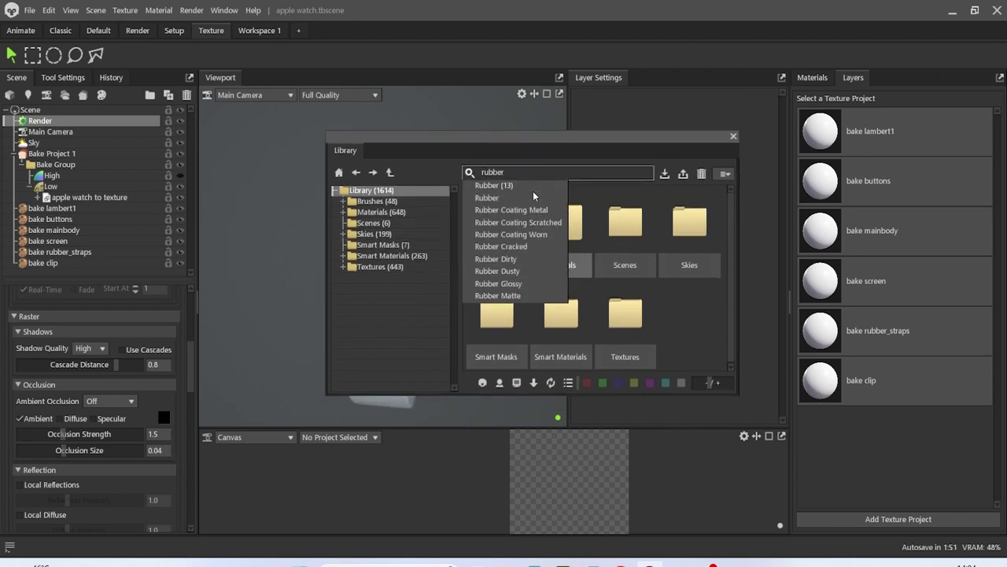
{"action": "key", "text": "Return"}
{"action": "left_click_drag", "start_coordinate": [479, 138], "coordinate": [571, 118]}
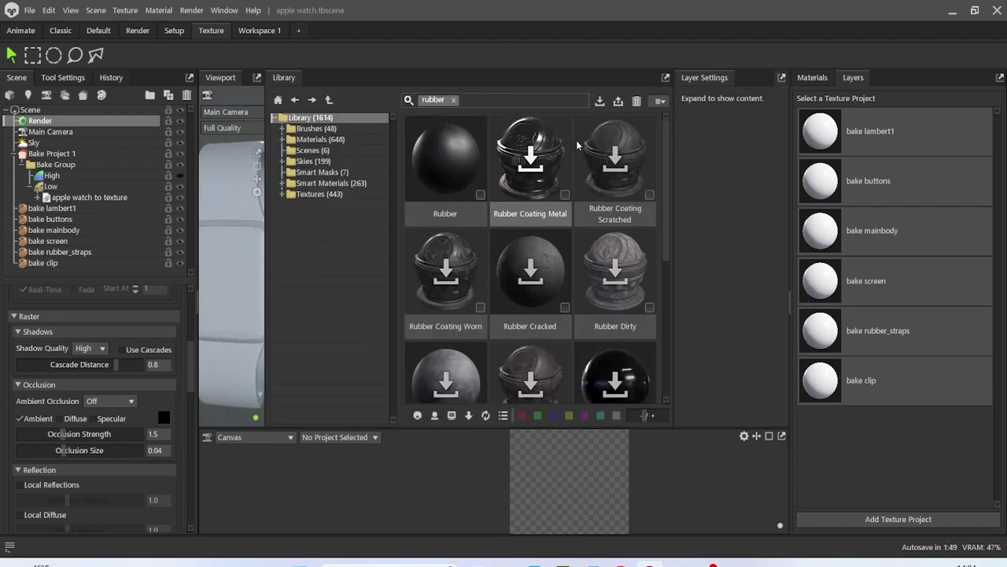
{"action": "left_click_drag", "start_coordinate": [302, 75], "coordinate": [529, 103]}
Add the Rubber library material as a layer of the bake rubber_straps texture project and close the Library
{"action": "left_click_drag", "start_coordinate": [708, 219], "coordinate": [115, 255]}
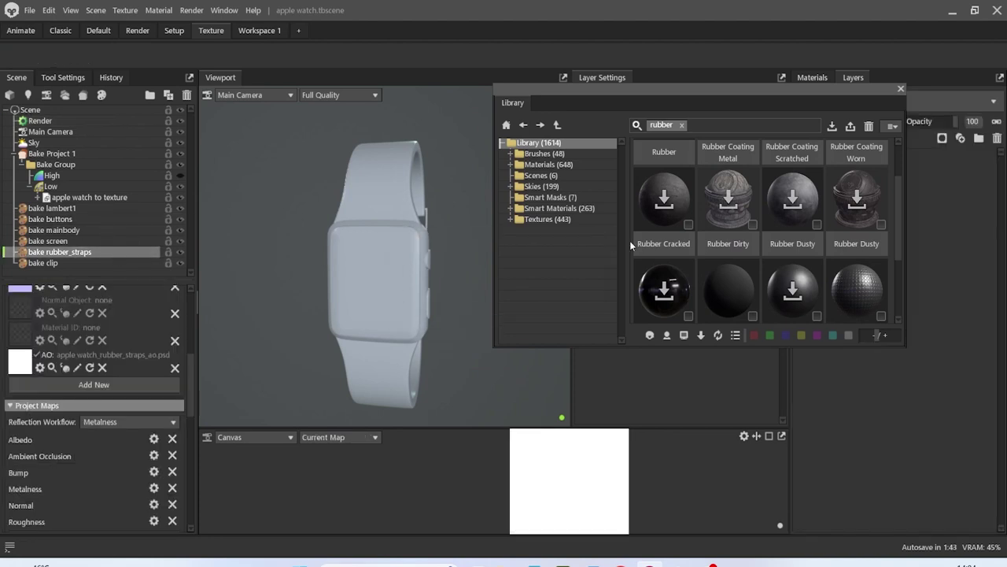
{"action": "scroll", "coordinate": [710, 202], "scroll_direction": "down", "scroll_amount": 1}
{"action": "scroll", "coordinate": [780, 236], "scroll_direction": "up", "scroll_amount": 2}
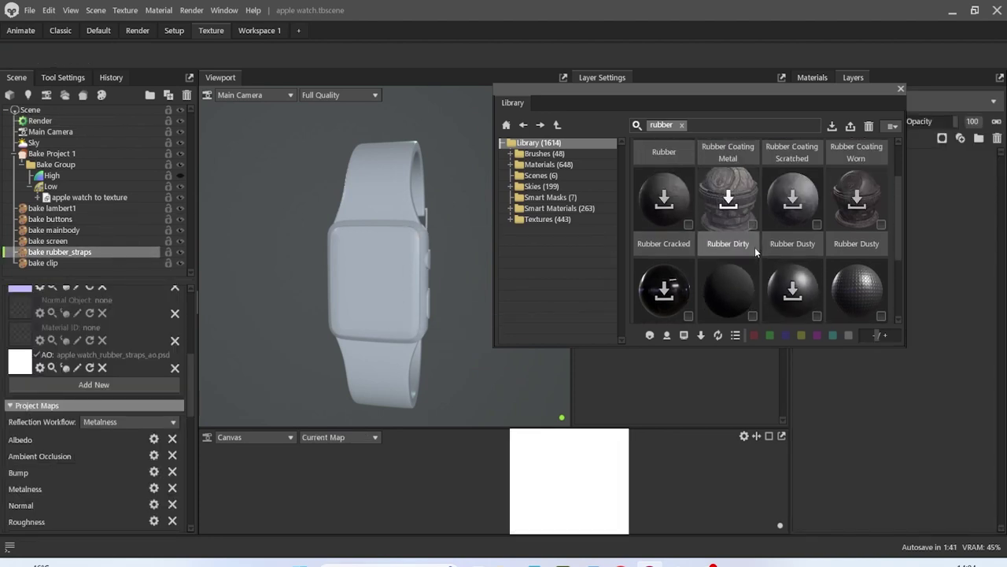
{"action": "scroll", "coordinate": [756, 230], "scroll_direction": "down", "scroll_amount": 2}
{"action": "scroll", "coordinate": [757, 230], "scroll_direction": "up", "scroll_amount": 2}
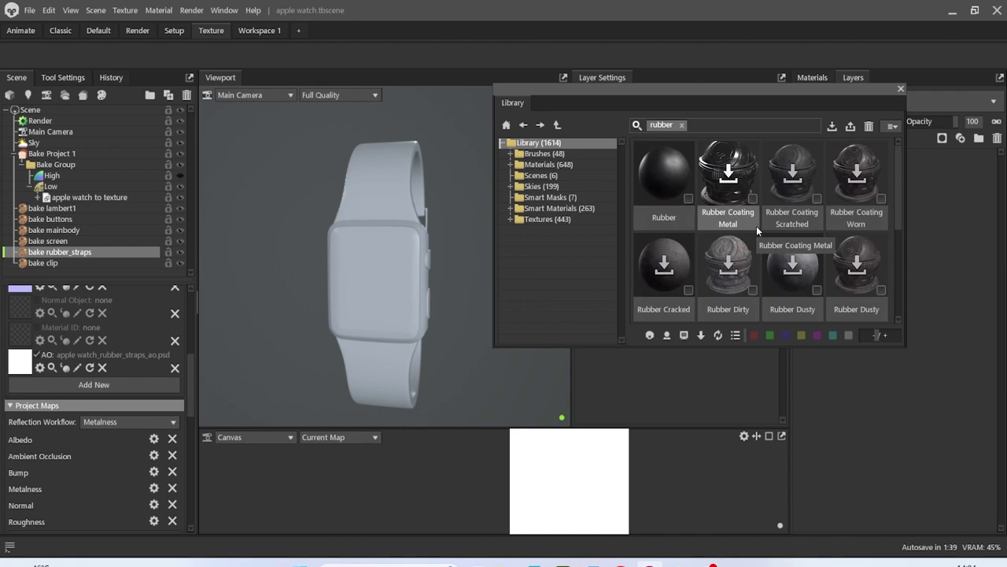
{"action": "left_click_drag", "start_coordinate": [706, 96], "coordinate": [558, 284]}
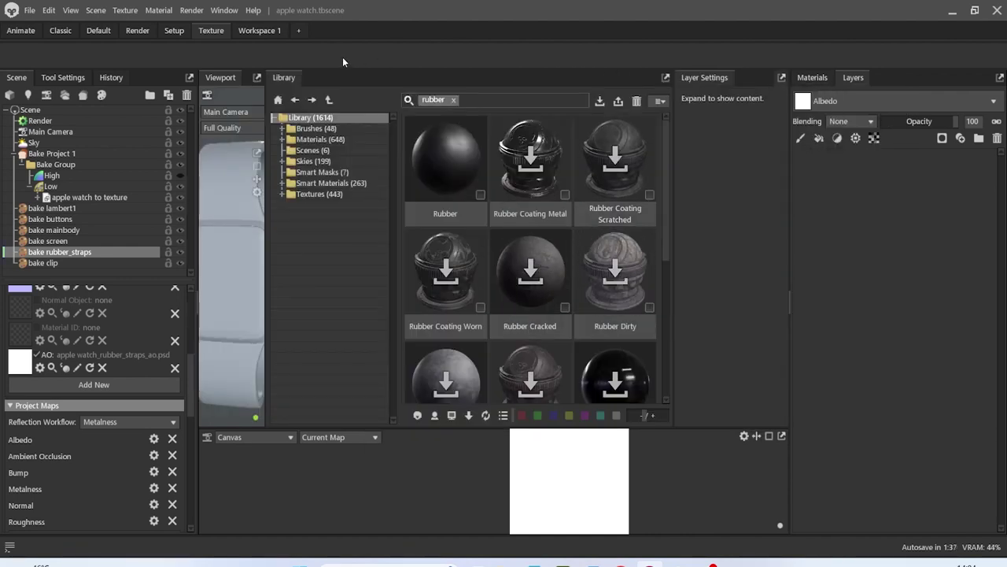
{"action": "left_click_drag", "start_coordinate": [293, 76], "coordinate": [389, 258]}
{"action": "left_click_drag", "start_coordinate": [552, 327], "coordinate": [891, 206]}
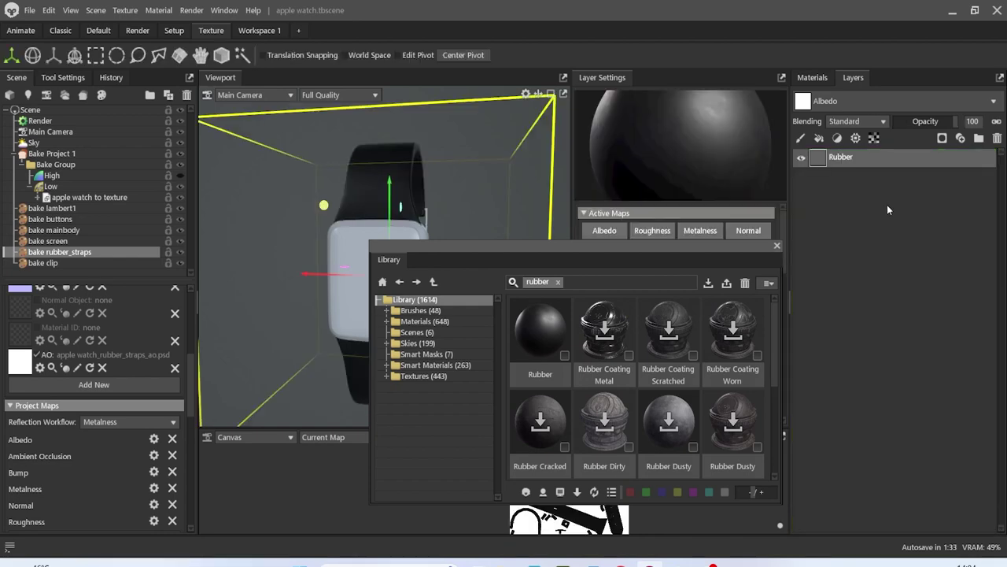
{"action": "left_click", "coordinate": [776, 247]}
{"action": "left_click_drag", "start_coordinate": [504, 260], "coordinate": [455, 271]}
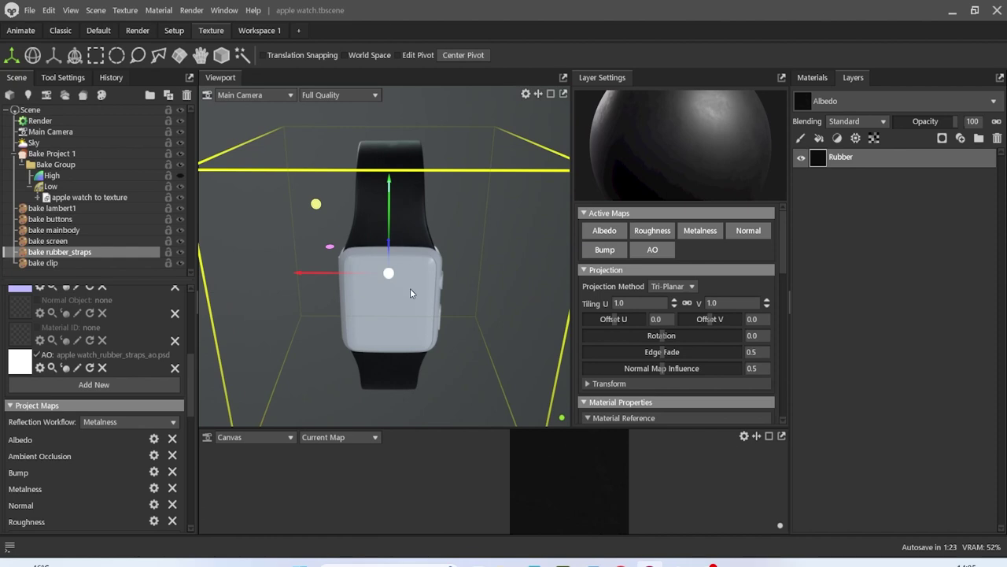
Search the Library for "rubber" again and add Rubber Matte as a second layer on the straps
{"action": "left_click", "coordinate": [225, 11]}
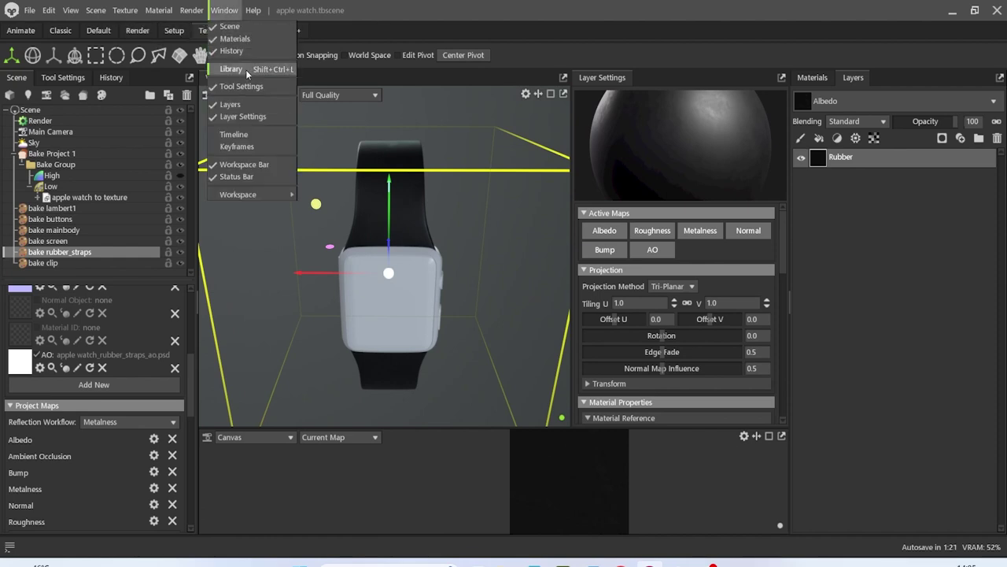
{"action": "left_click", "coordinate": [246, 70]}
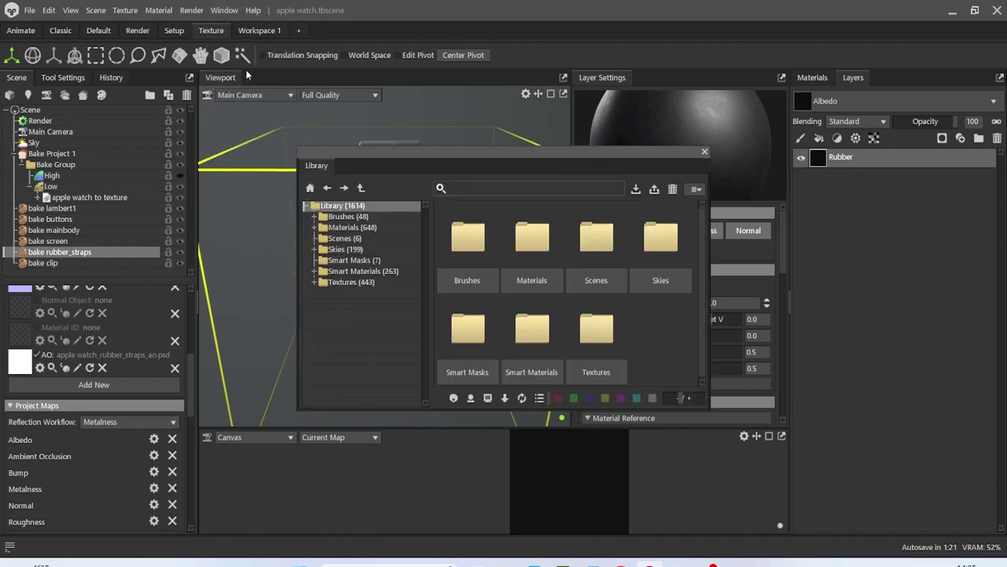
{"action": "left_click", "coordinate": [454, 188]}
{"action": "type", "text": "rubber"}
{"action": "key", "text": "Return"}
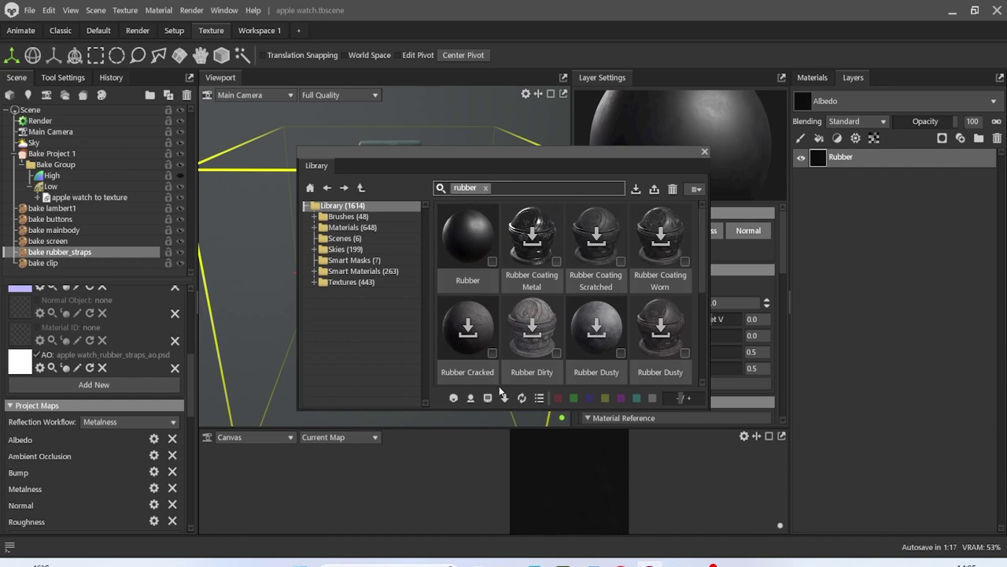
{"action": "scroll", "coordinate": [513, 318], "scroll_direction": "down", "scroll_amount": 2}
{"action": "left_click_drag", "start_coordinate": [512, 318], "coordinate": [905, 244]}
{"action": "left_click", "coordinate": [704, 151]}
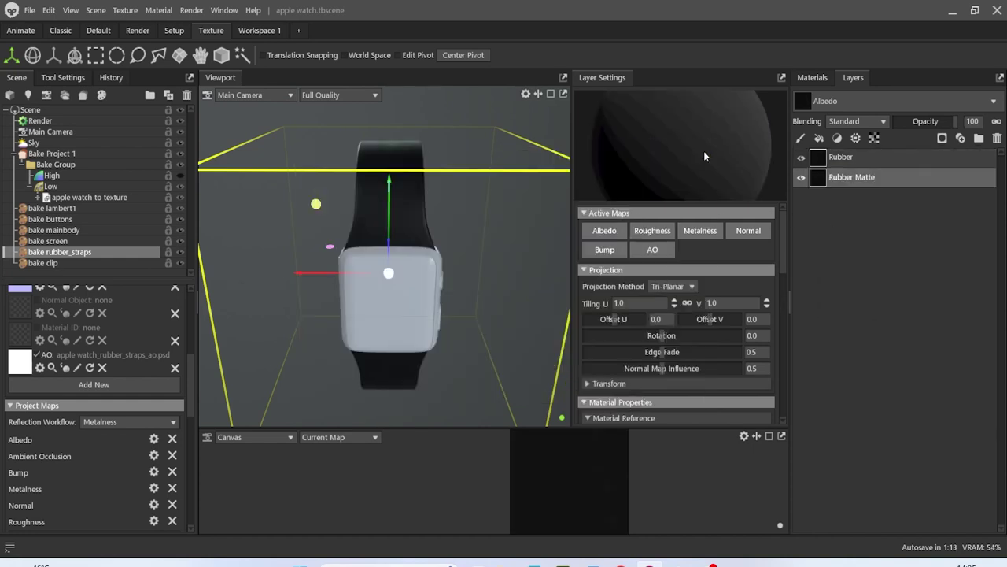
{"action": "left_click_drag", "start_coordinate": [524, 247], "coordinate": [559, 236]}
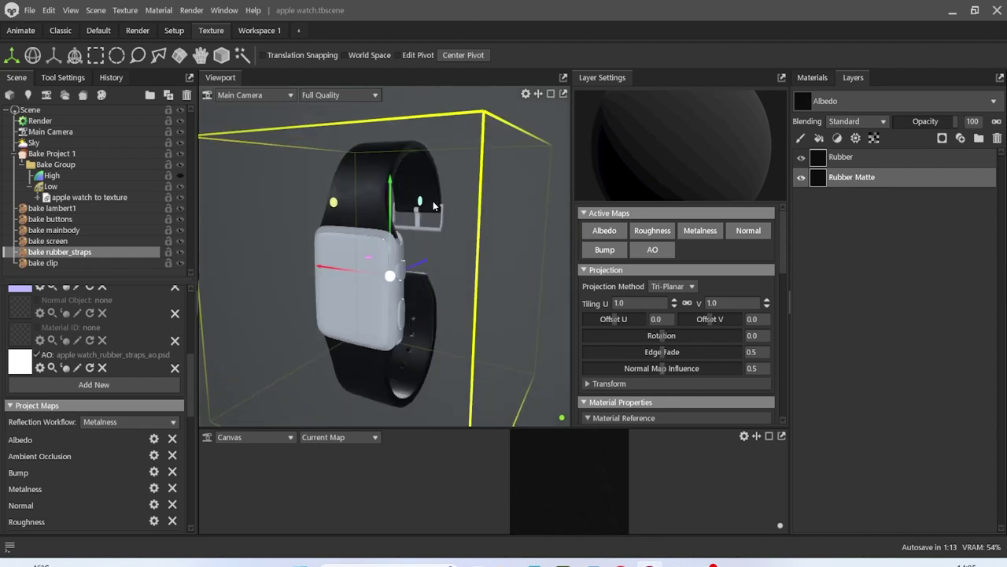
Hide the Rubber layer so only Rubber Matte shows on the straps, and inspect the lower strap up close
{"action": "left_click", "coordinate": [801, 157]}
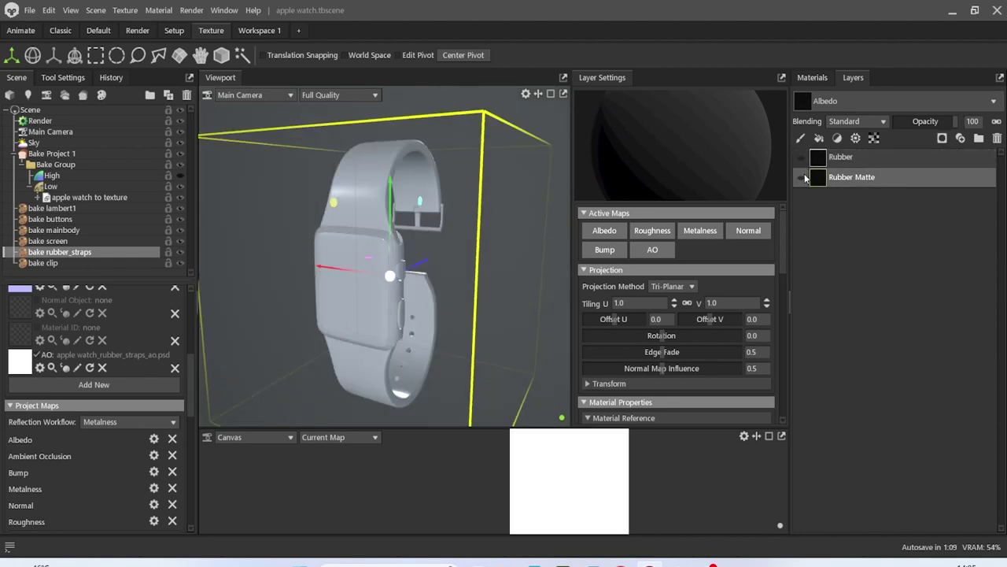
{"action": "left_click_drag", "start_coordinate": [370, 268], "coordinate": [127, 267]}
{"action": "scroll", "coordinate": [408, 371], "scroll_direction": "up", "scroll_amount": 2}
{"action": "left_click_drag", "start_coordinate": [408, 375], "coordinate": [330, 197]}
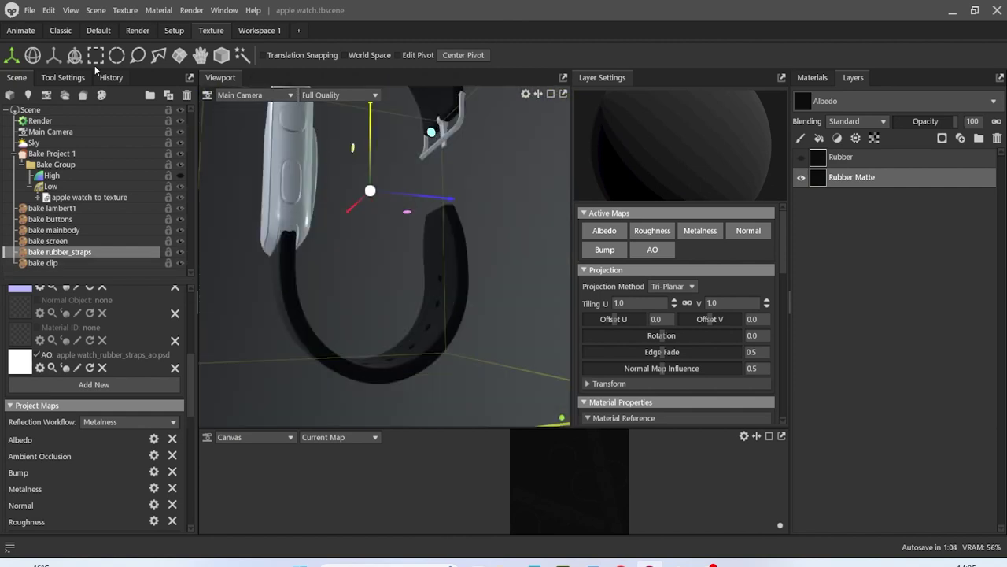
Set the render's ambient occlusion to Screen and check its effect on the straps
{"action": "left_click", "coordinate": [40, 121]}
{"action": "scroll", "coordinate": [98, 394], "scroll_direction": "up", "scroll_amount": 5}
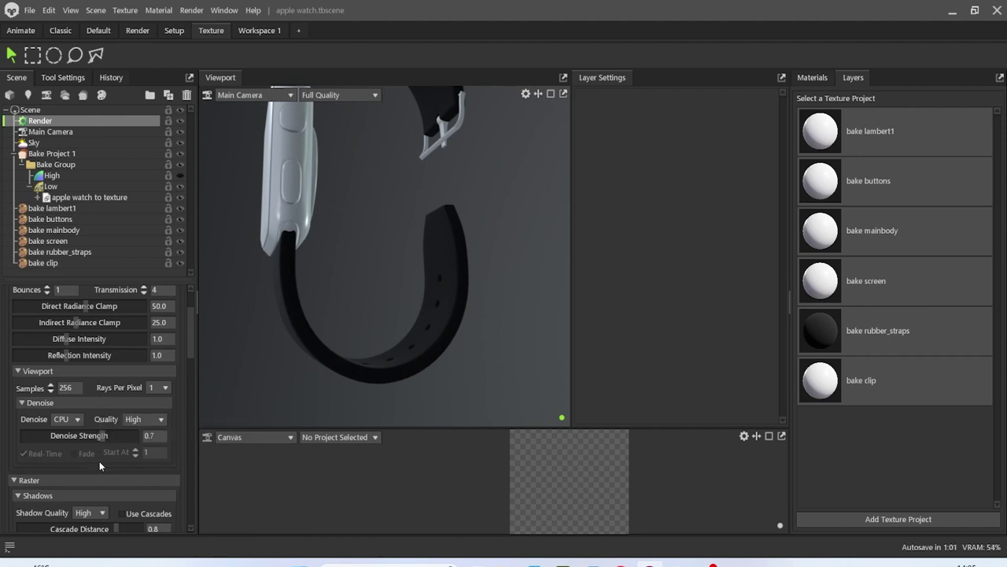
{"action": "scroll", "coordinate": [102, 468], "scroll_direction": "up", "scroll_amount": 2}
{"action": "scroll", "coordinate": [105, 473], "scroll_direction": "down", "scroll_amount": 5}
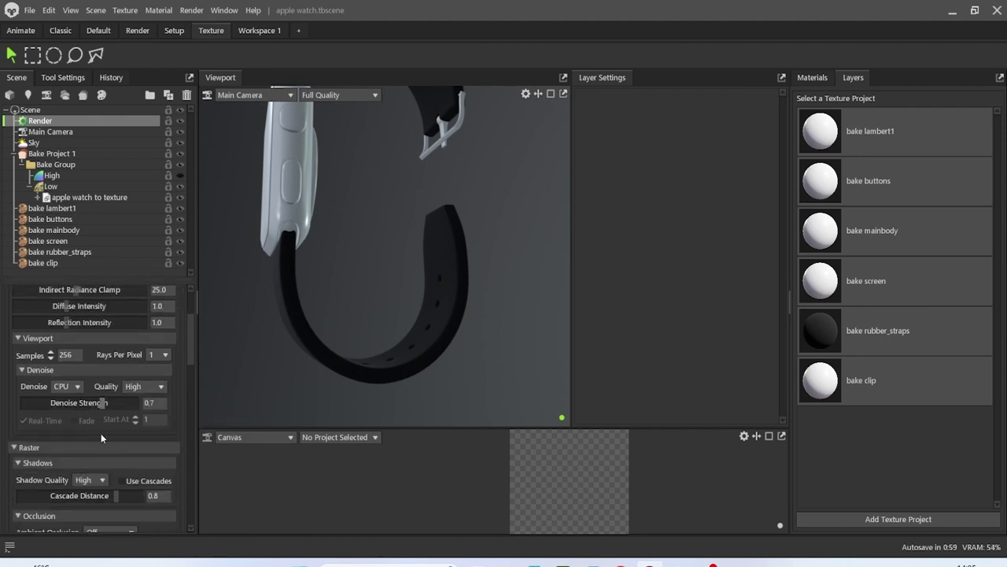
{"action": "left_click", "coordinate": [93, 466]}
{"action": "left_click_drag", "start_coordinate": [266, 313], "coordinate": [330, 337]}
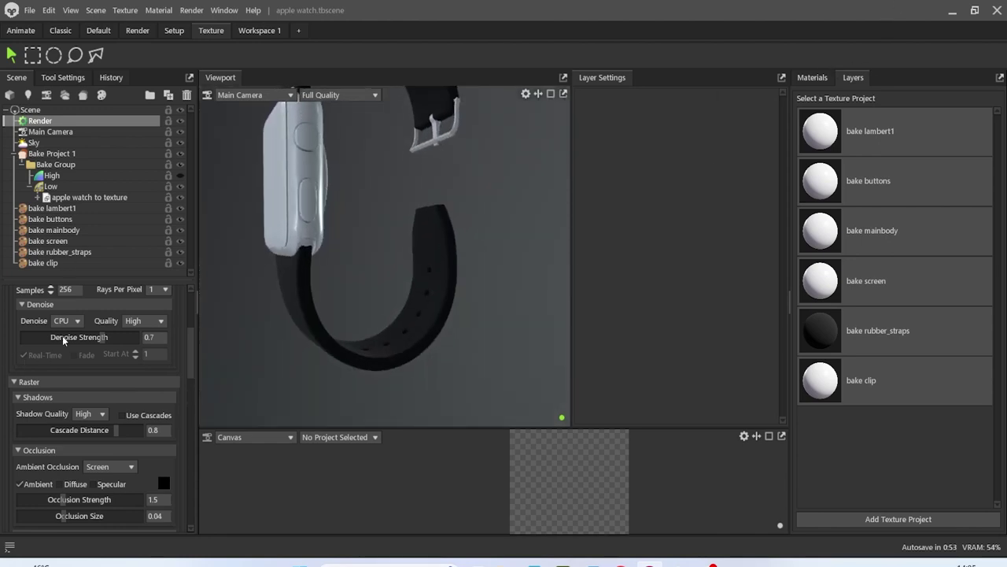
Show the Rubber layer and hide the Rubber Matte layer in the bake rubber_straps project
{"action": "left_click", "coordinate": [87, 252]}
{"action": "left_click", "coordinate": [802, 179]}
{"action": "left_click", "coordinate": [802, 179]}
{"action": "left_click_drag", "start_coordinate": [417, 220], "coordinate": [614, 189]}
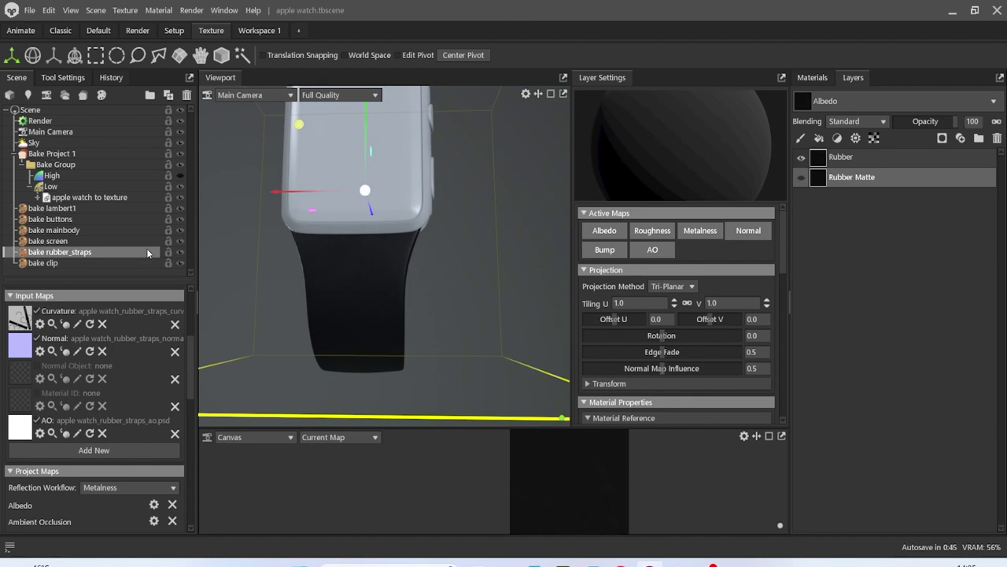
Turn the render's ambient occlusion off and bring the whole watch back into view
{"action": "left_click", "coordinate": [39, 121]}
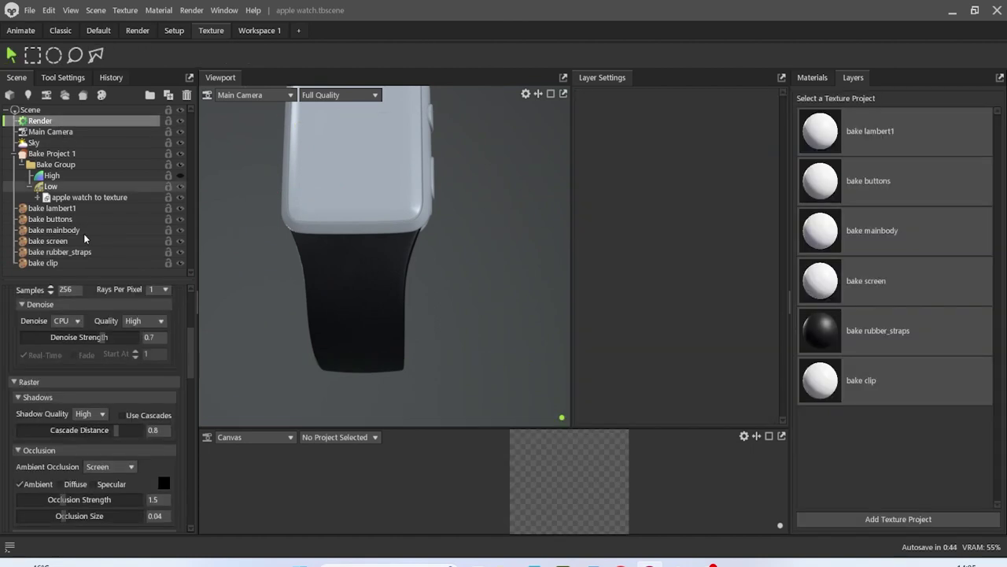
{"action": "scroll", "coordinate": [108, 438], "scroll_direction": "down", "scroll_amount": 1}
{"action": "left_click", "coordinate": [122, 435]}
{"action": "left_click", "coordinate": [118, 447]}
{"action": "scroll", "coordinate": [299, 190], "scroll_direction": "down", "scroll_amount": 3}
{"action": "middle_click_drag", "start_coordinate": [377, 271], "coordinate": [377, 378]}
{"action": "left_click_drag", "start_coordinate": [425, 337], "coordinate": [297, 353]}
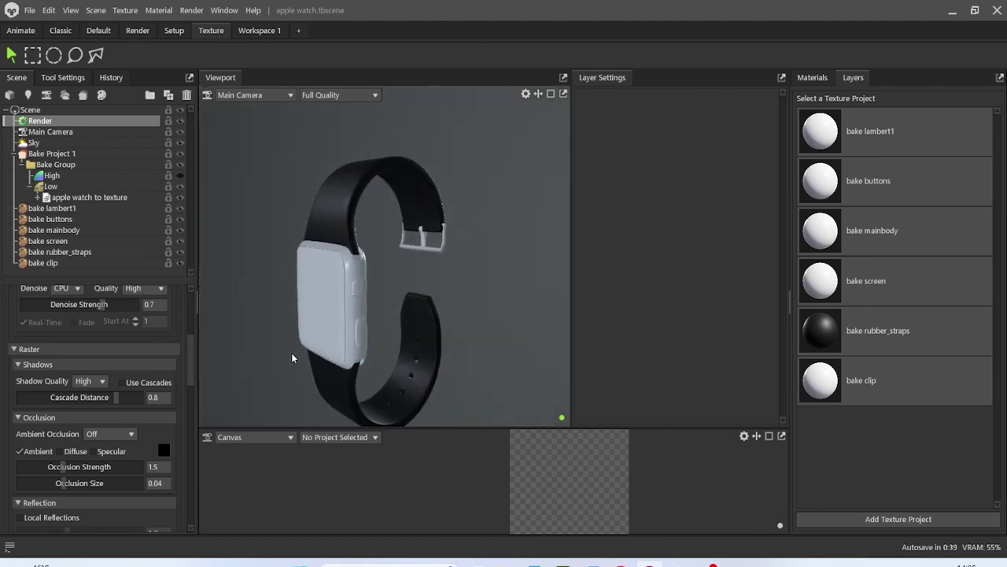
Select the bake mainbody texture project and browse the Library's Metal materials for it
{"action": "left_click", "coordinate": [224, 10]}
{"action": "left_click", "coordinate": [252, 69]}
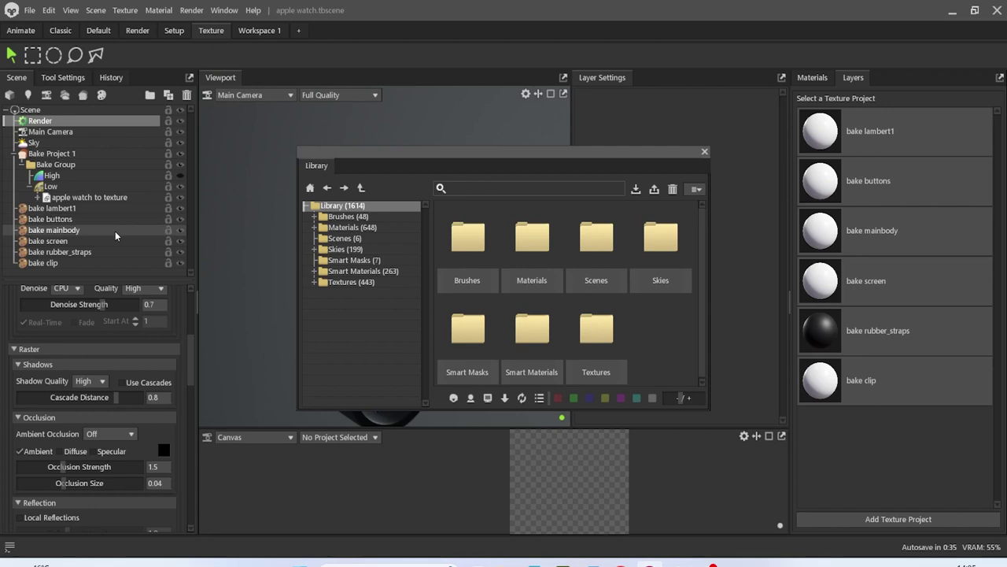
{"action": "left_click", "coordinate": [84, 229]}
{"action": "left_click", "coordinate": [355, 228]}
{"action": "left_click", "coordinate": [312, 227]}
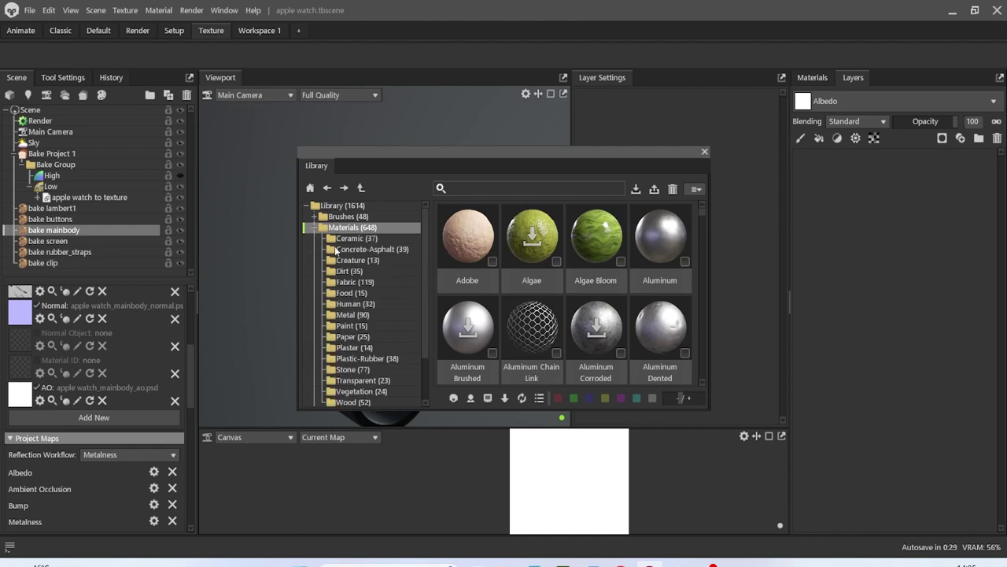
{"action": "scroll", "coordinate": [382, 292], "scroll_direction": "down", "scroll_amount": 1}
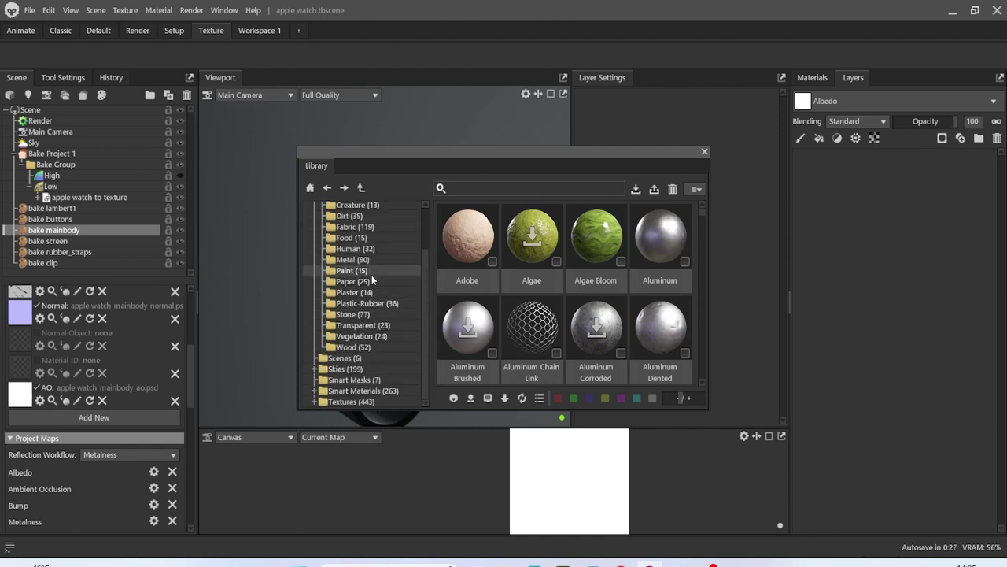
{"action": "left_click", "coordinate": [364, 259]}
{"action": "scroll", "coordinate": [606, 288], "scroll_direction": "down", "scroll_amount": 3}
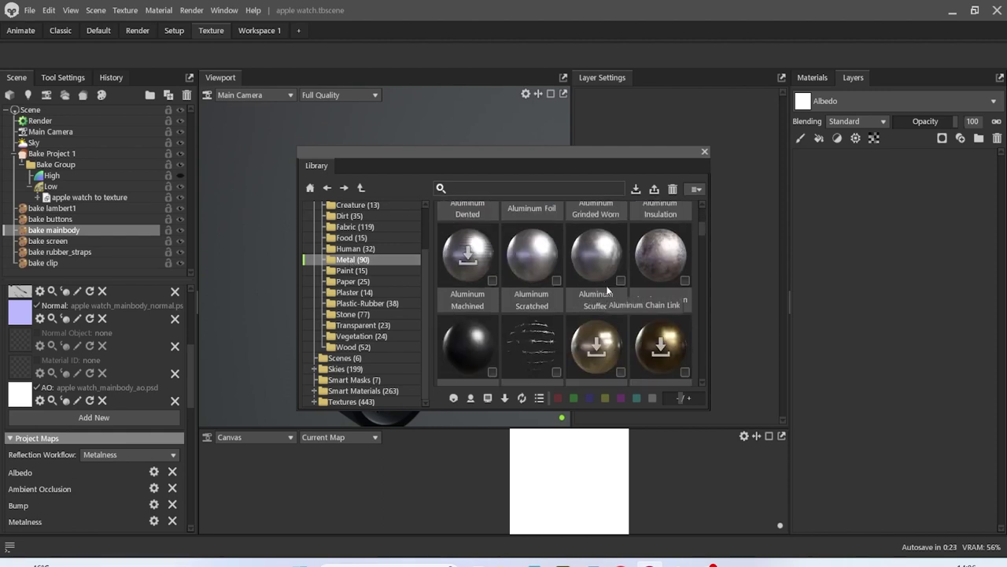
Add the Anodized metal material as a layer on the watch's main body and inspect the case up close
{"action": "scroll", "coordinate": [606, 285], "scroll_direction": "down", "scroll_amount": 1}
{"action": "left_click_drag", "start_coordinate": [533, 151], "coordinate": [712, 232]}
{"action": "left_click_drag", "start_coordinate": [660, 346], "coordinate": [840, 191]}
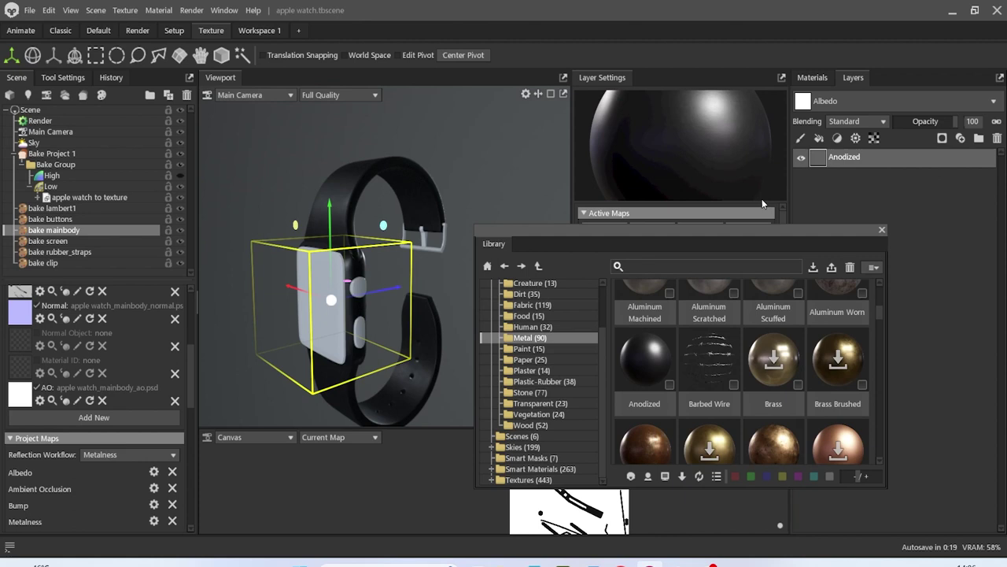
{"action": "scroll", "coordinate": [348, 320], "scroll_direction": "up", "scroll_amount": 5}
{"action": "middle_click_drag", "start_coordinate": [351, 319], "coordinate": [363, 225]}
{"action": "scroll", "coordinate": [364, 225], "scroll_direction": "up", "scroll_amount": 1}
{"action": "left_click_drag", "start_coordinate": [363, 225], "coordinate": [447, 246]}
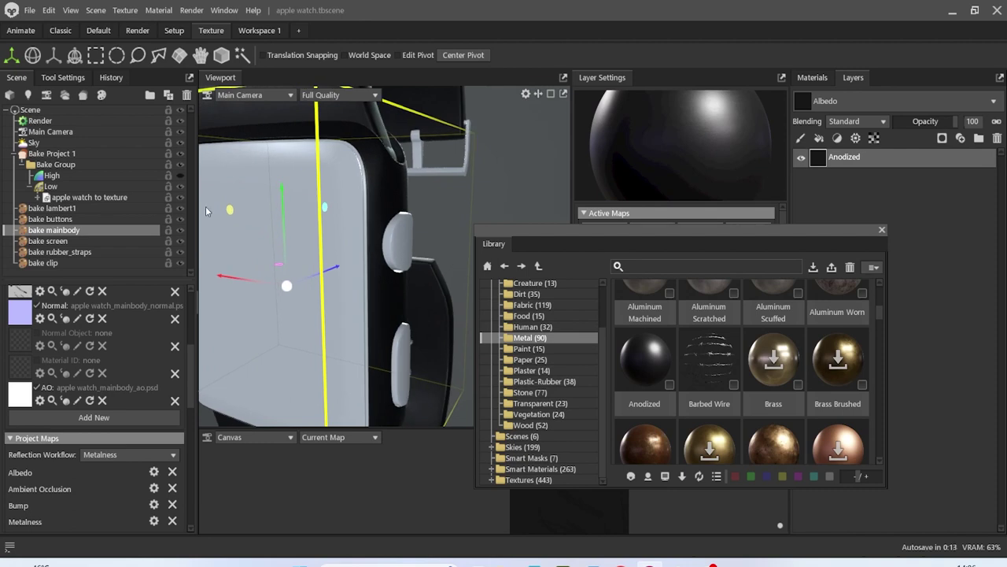
Add the Anodized material as a layer of the bake buttons texture project and save the scene
{"action": "left_click", "coordinate": [74, 221]}
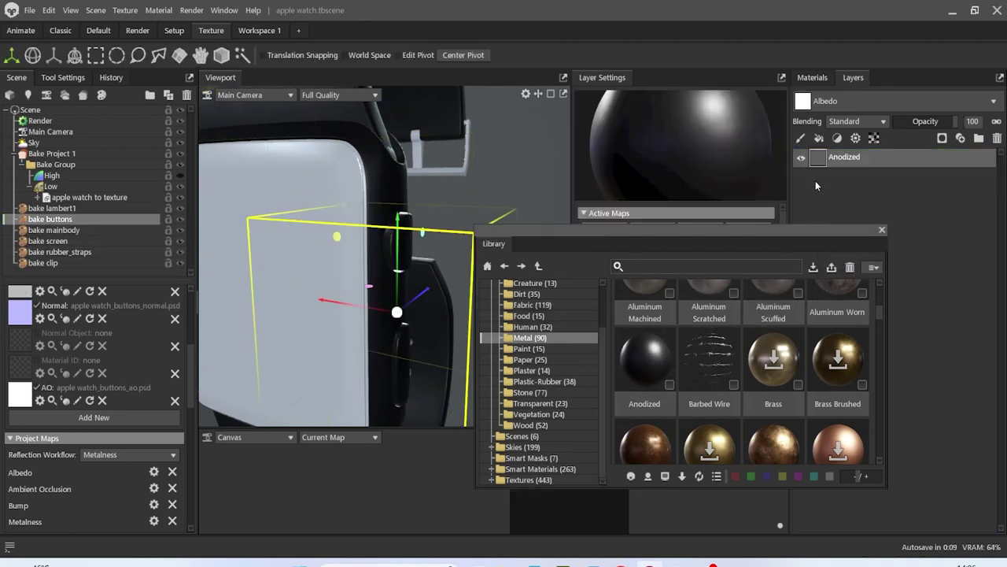
{"action": "left_click", "coordinate": [29, 9]}
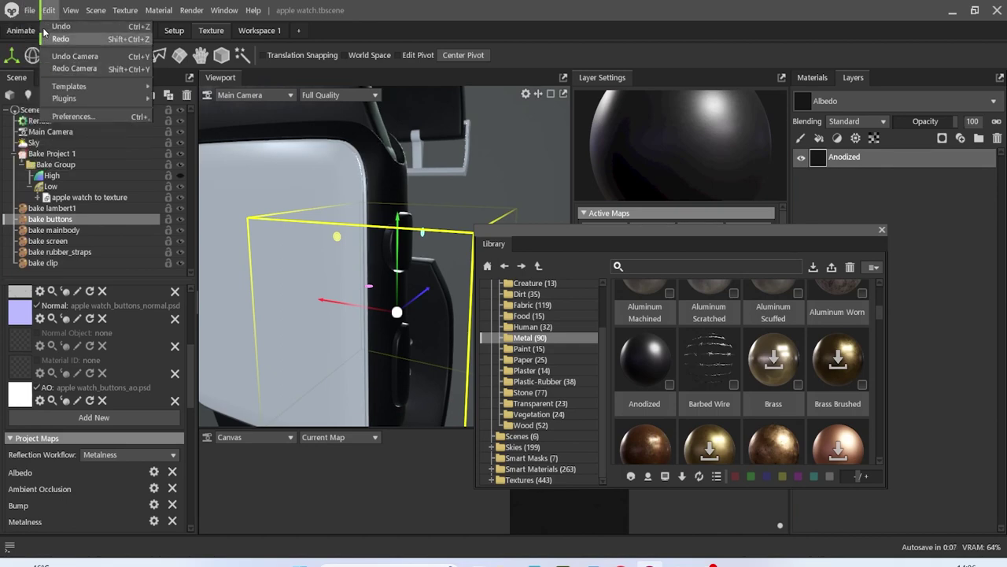
{"action": "left_click", "coordinate": [59, 69]}
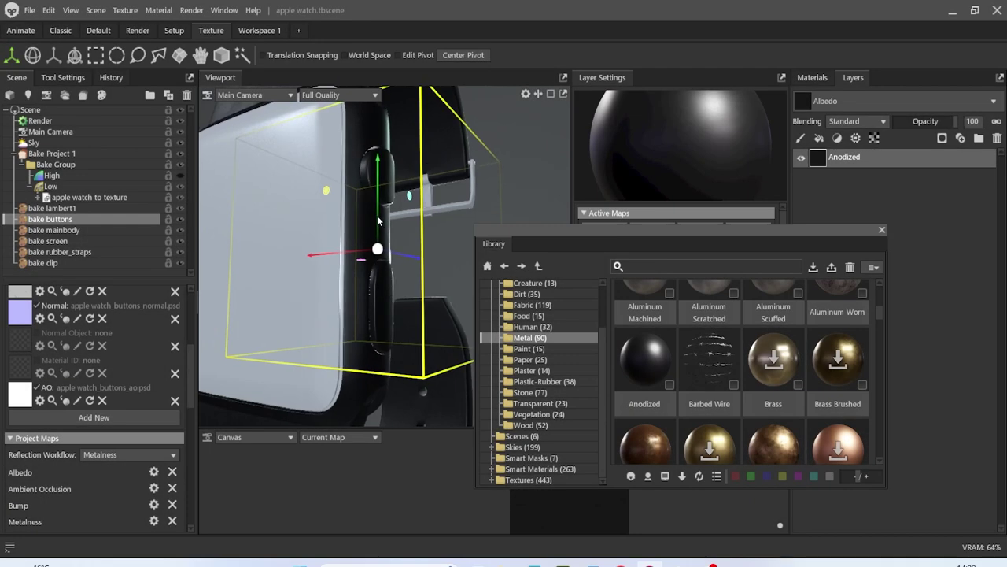
Add the Plastic Glossy material from the Library's Plastic-Rubber category as a layer of the bake screen texture project and close the Library
{"action": "left_click_drag", "start_coordinate": [377, 221], "coordinate": [387, 275], "text": "alt"}
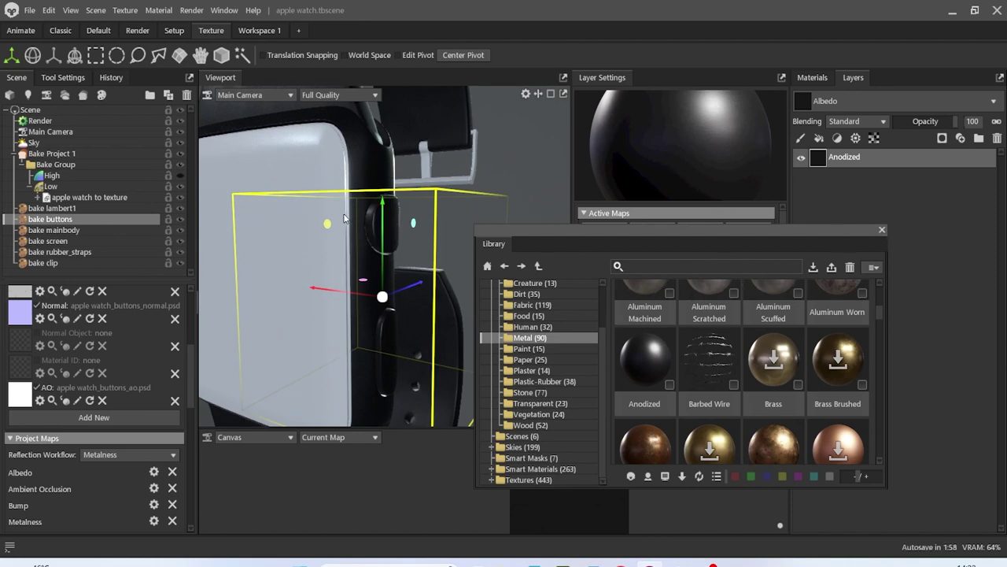
{"action": "left_click", "coordinate": [78, 242]}
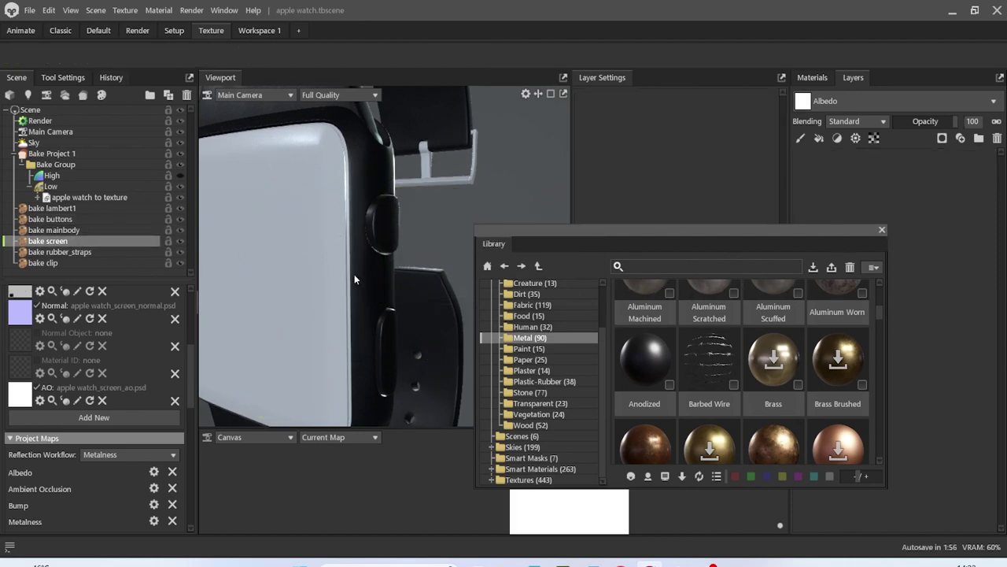
{"action": "left_click_drag", "start_coordinate": [381, 280], "coordinate": [472, 303]}
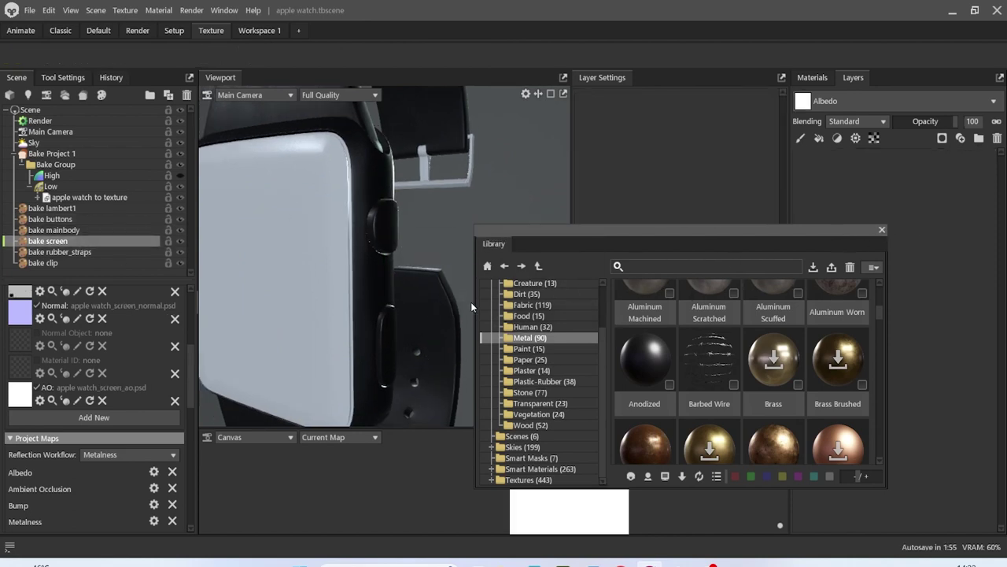
{"action": "left_click", "coordinate": [545, 380]}
{"action": "scroll", "coordinate": [701, 344], "scroll_direction": "down", "scroll_amount": 4}
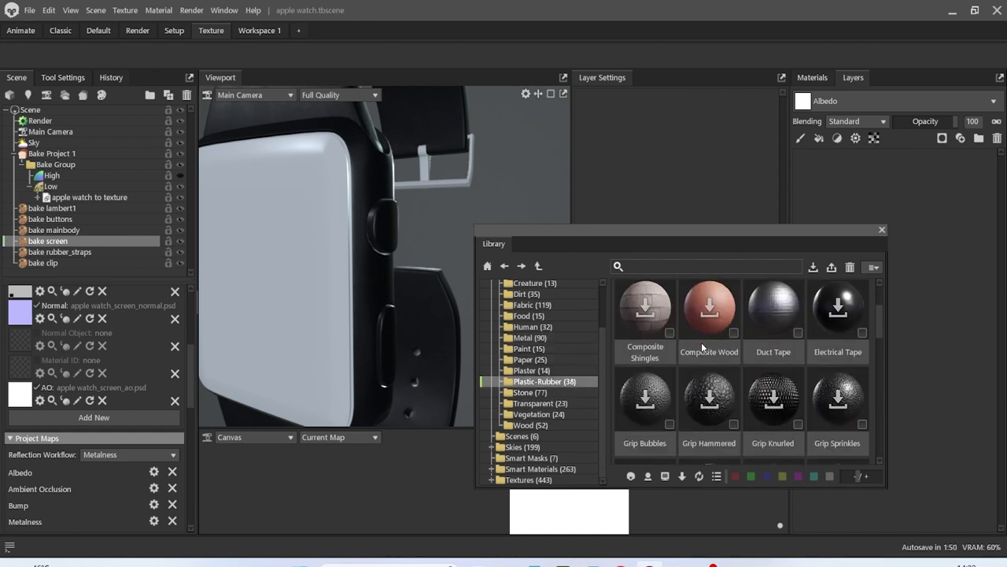
{"action": "scroll", "coordinate": [703, 347], "scroll_direction": "down", "scroll_amount": 2}
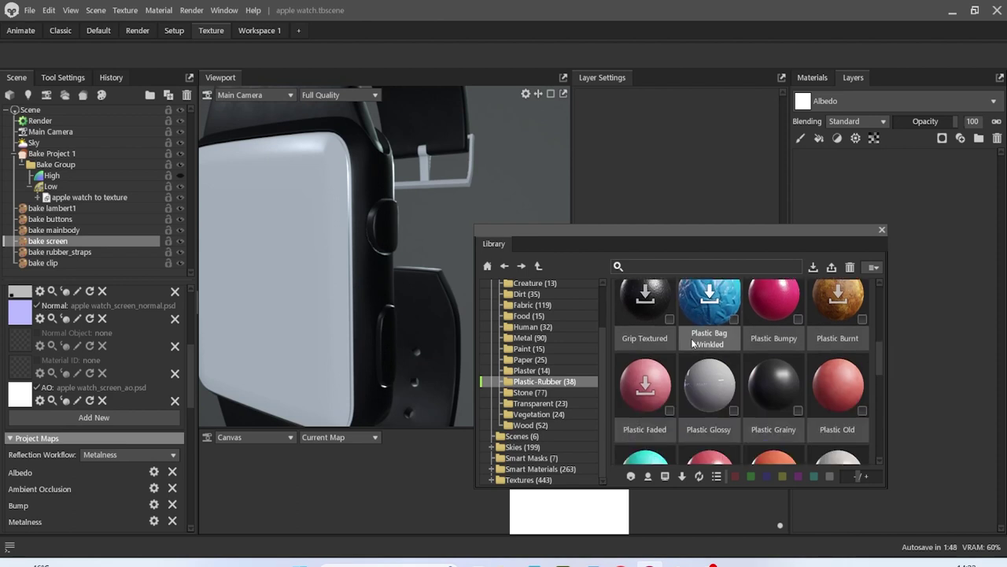
{"action": "left_click_drag", "start_coordinate": [821, 272], "coordinate": [858, 173]}
{"action": "right_click_drag", "start_coordinate": [303, 186], "coordinate": [435, 271]}
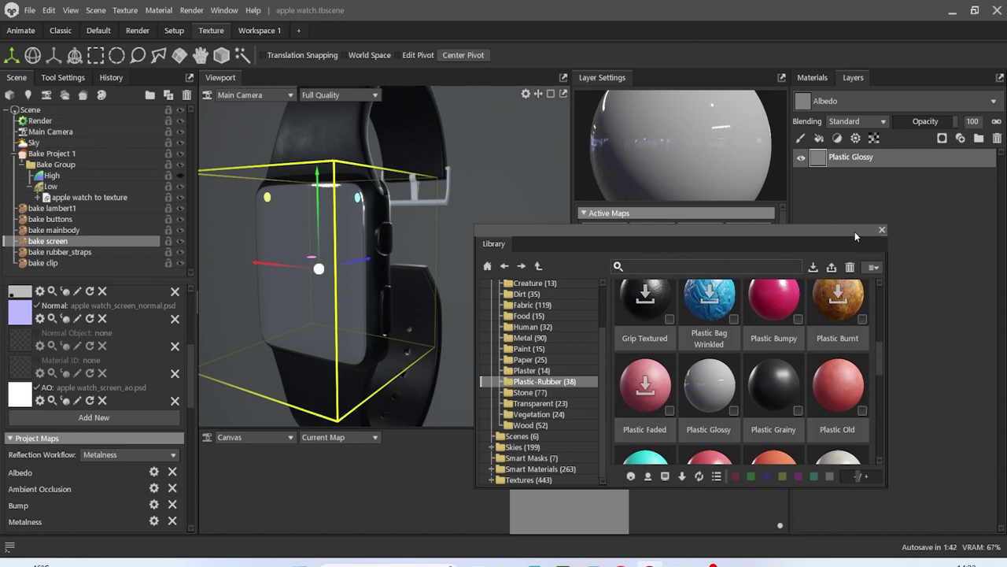
{"action": "left_click_drag", "start_coordinate": [855, 232], "coordinate": [854, 271]}
{"action": "left_click", "coordinate": [881, 271]}
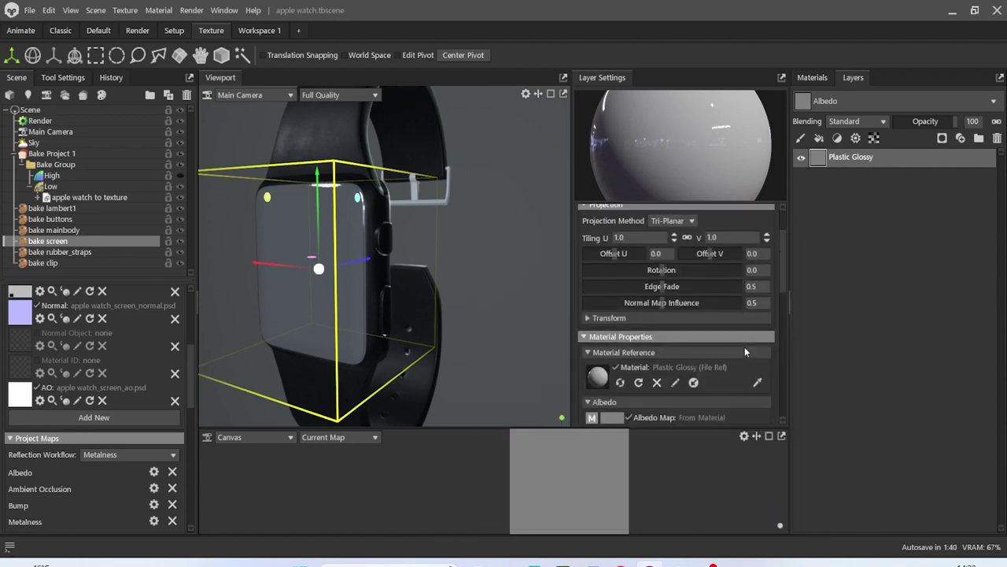
Set the albedo colour of the screen's Plastic Glossy layer to black
{"action": "scroll", "coordinate": [744, 347], "scroll_direction": "down", "scroll_amount": 4}
{"action": "left_click", "coordinate": [732, 332]}
{"action": "left_click_drag", "start_coordinate": [394, 279], "coordinate": [328, 383]}
{"action": "left_click", "coordinate": [640, 194]}
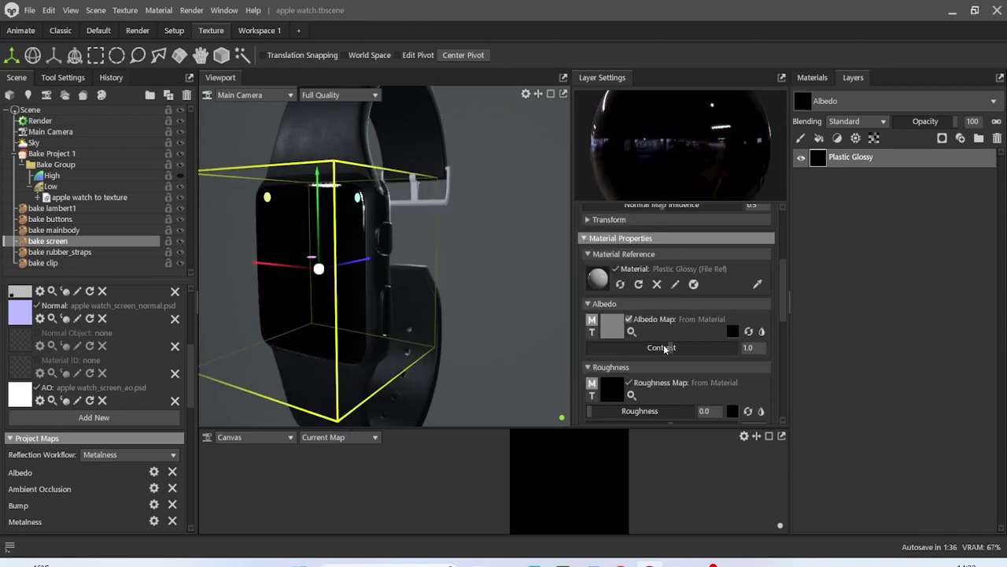
Raise the metalness of the screen's Plastic Glossy layer to 1.0 and check the watch face from the front
{"action": "scroll", "coordinate": [683, 369], "scroll_direction": "down", "scroll_amount": 3}
{"action": "left_click_drag", "start_coordinate": [590, 360], "coordinate": [689, 362]}
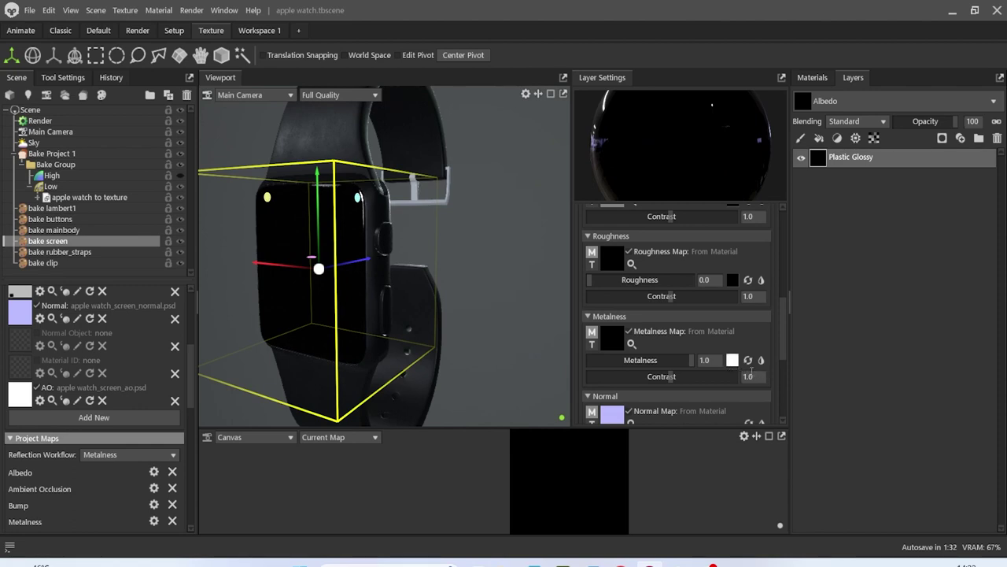
{"action": "scroll", "coordinate": [732, 364], "scroll_direction": "down", "scroll_amount": 4}
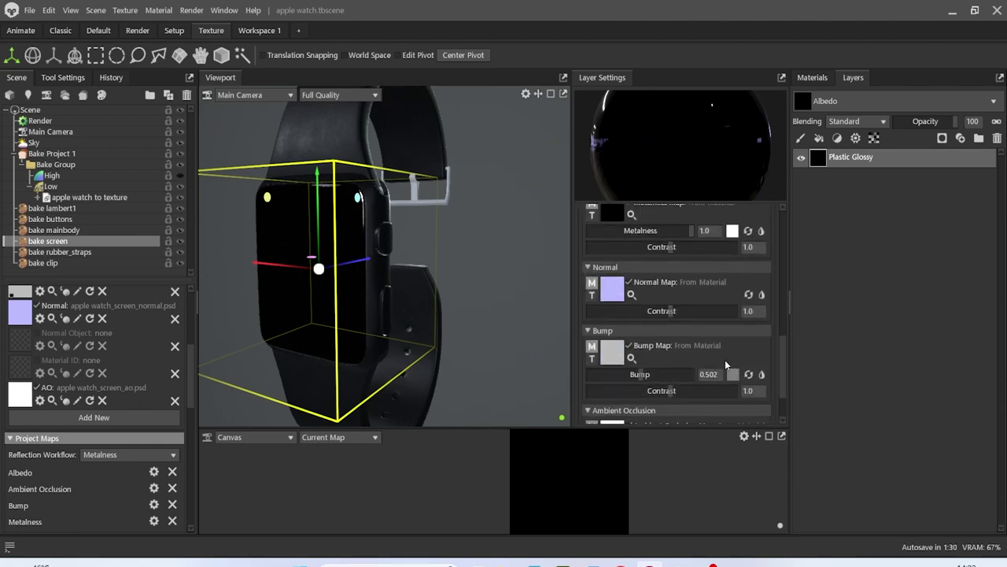
{"action": "scroll", "coordinate": [720, 356], "scroll_direction": "up", "scroll_amount": 1}
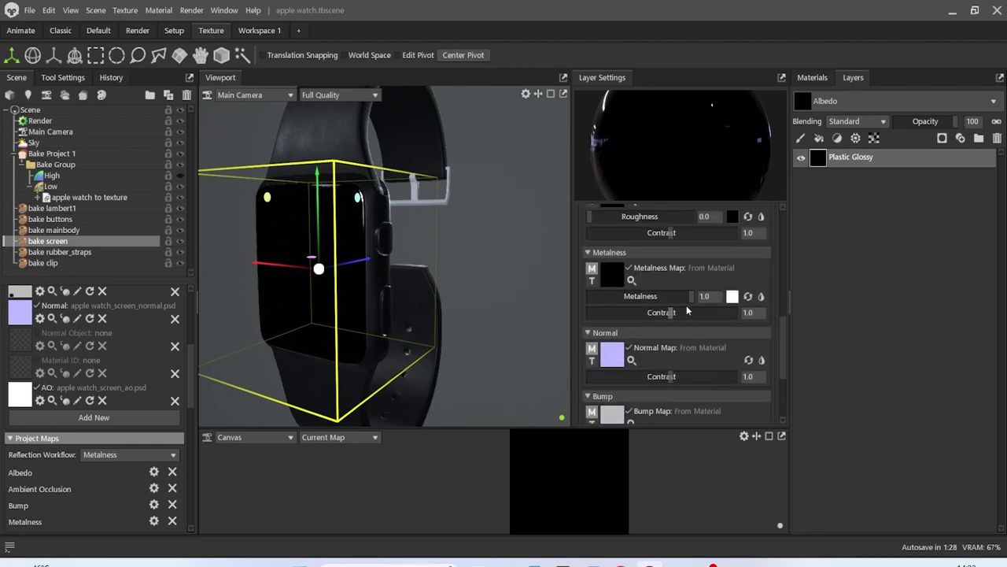
{"action": "left_click_drag", "start_coordinate": [512, 197], "coordinate": [441, 253]}
{"action": "scroll", "coordinate": [661, 281], "scroll_direction": "up", "scroll_amount": 4}
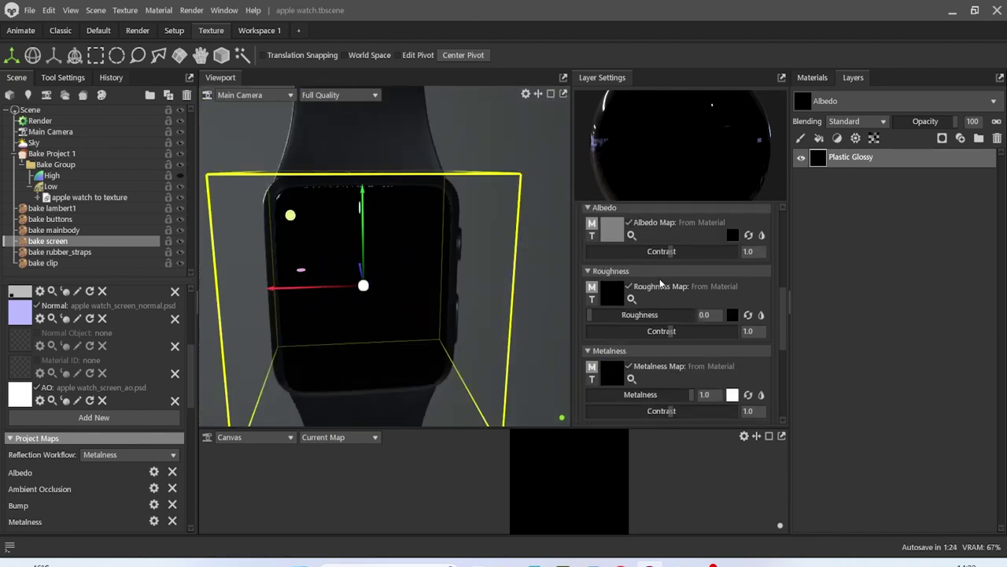
Try a lighter albedo colour on the screen's Plastic Glossy layer and return it to black
{"action": "left_click", "coordinate": [732, 268]}
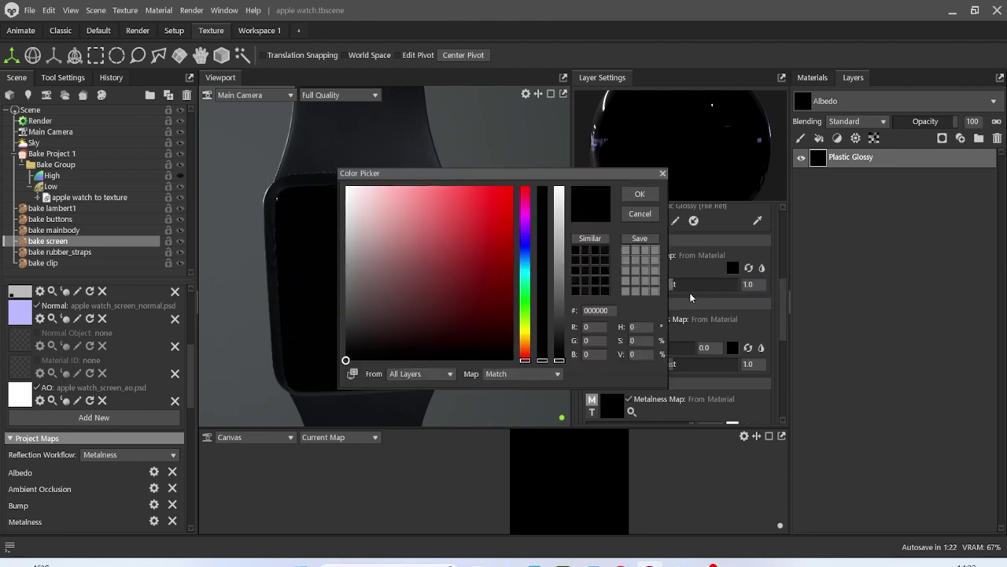
{"action": "left_click_drag", "start_coordinate": [435, 297], "coordinate": [560, 176]}
{"action": "left_click_drag", "start_coordinate": [443, 234], "coordinate": [400, 224]}
{"action": "left_click", "coordinate": [566, 214]}
{"action": "mouse_move", "coordinate": [565, 215]}
{"action": "left_mouse_down"}
{"action": "mouse_move", "coordinate": [600, 232]}
{"action": "mouse_move", "coordinate": [522, 294]}
{"action": "mouse_move", "coordinate": [504, 376]}
{"action": "left_mouse_up"}
{"action": "left_click", "coordinate": [832, 196]}
Add the Anodized material from the Library's Metal category as a layer of the bake clip texture project and close the Library
{"action": "left_click_drag", "start_coordinate": [346, 235], "coordinate": [432, 221]}
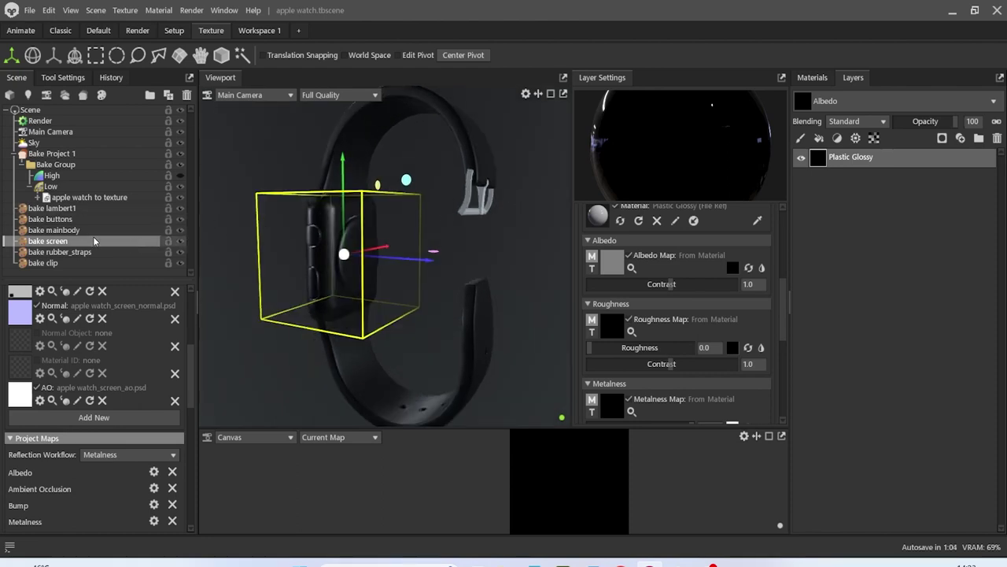
{"action": "left_click", "coordinate": [82, 264]}
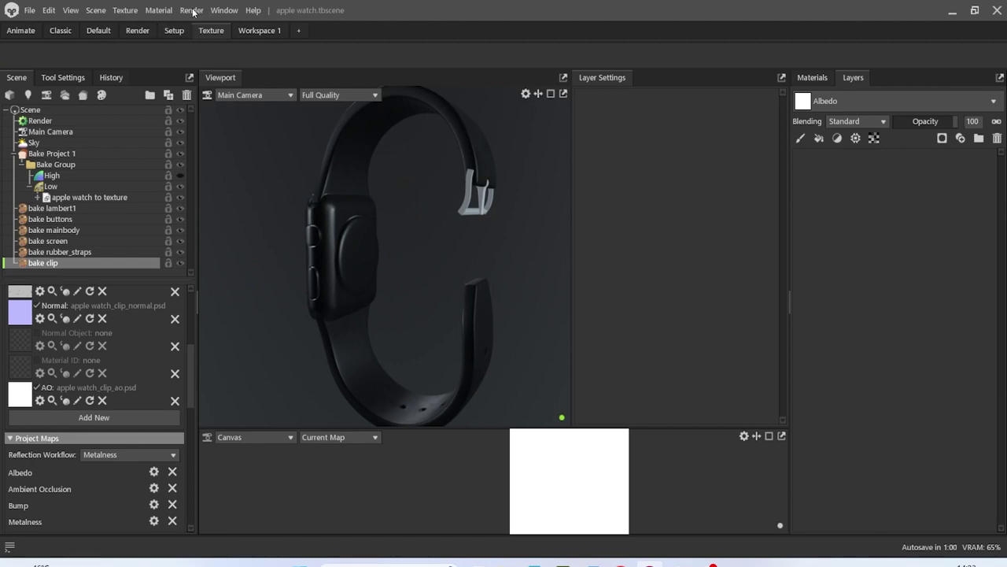
{"action": "left_click", "coordinate": [219, 11]}
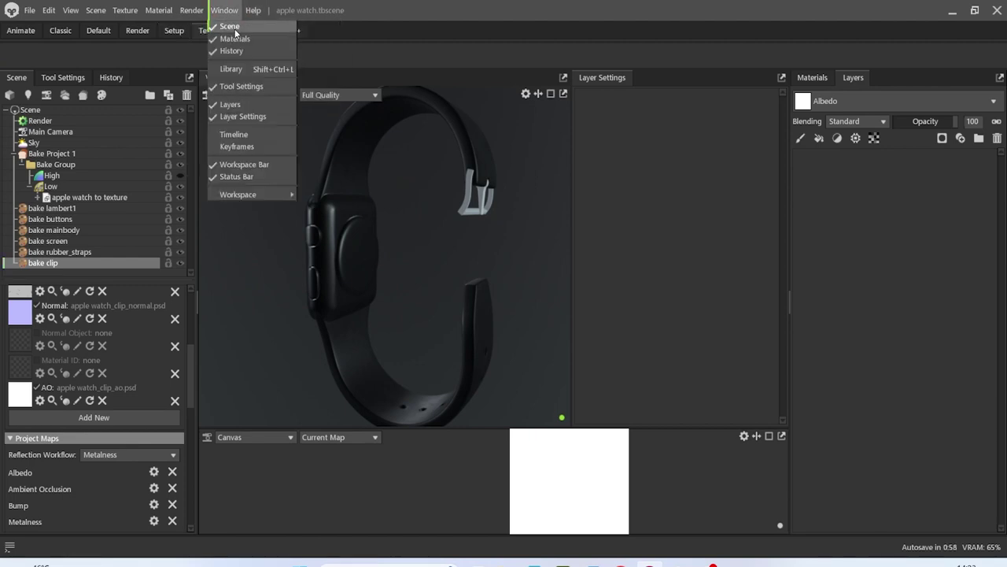
{"action": "left_click", "coordinate": [232, 70]}
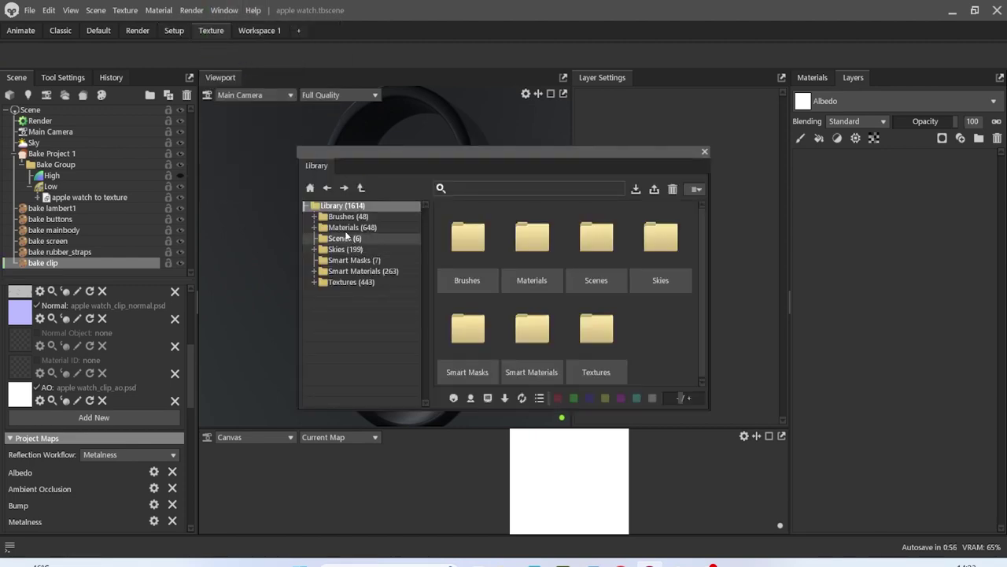
{"action": "left_click", "coordinate": [314, 228]}
{"action": "left_click", "coordinate": [353, 315]}
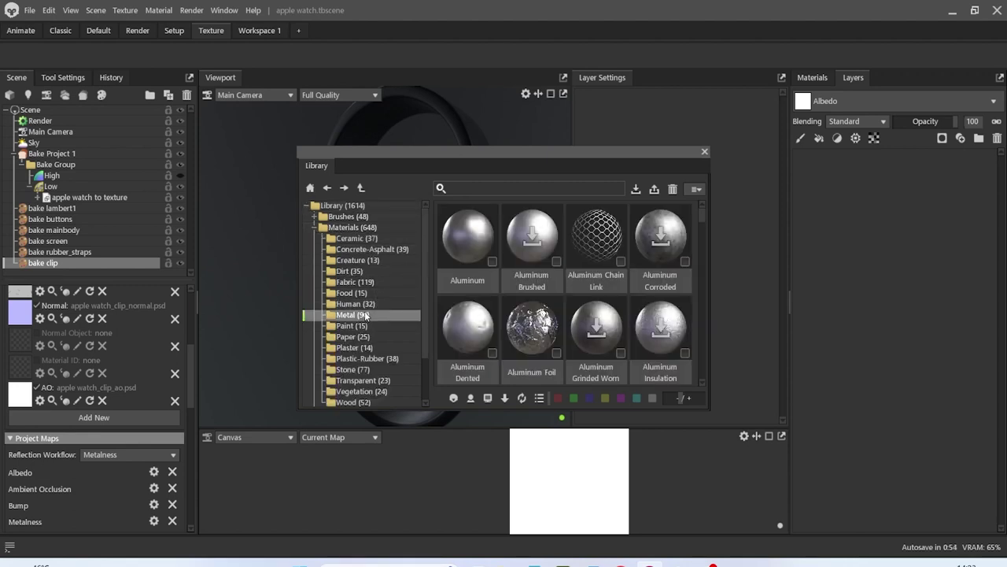
{"action": "scroll", "coordinate": [531, 272], "scroll_direction": "down", "scroll_amount": 5}
{"action": "left_click_drag", "start_coordinate": [467, 250], "coordinate": [866, 236]}
{"action": "left_click_drag", "start_coordinate": [639, 150], "coordinate": [728, 280]}
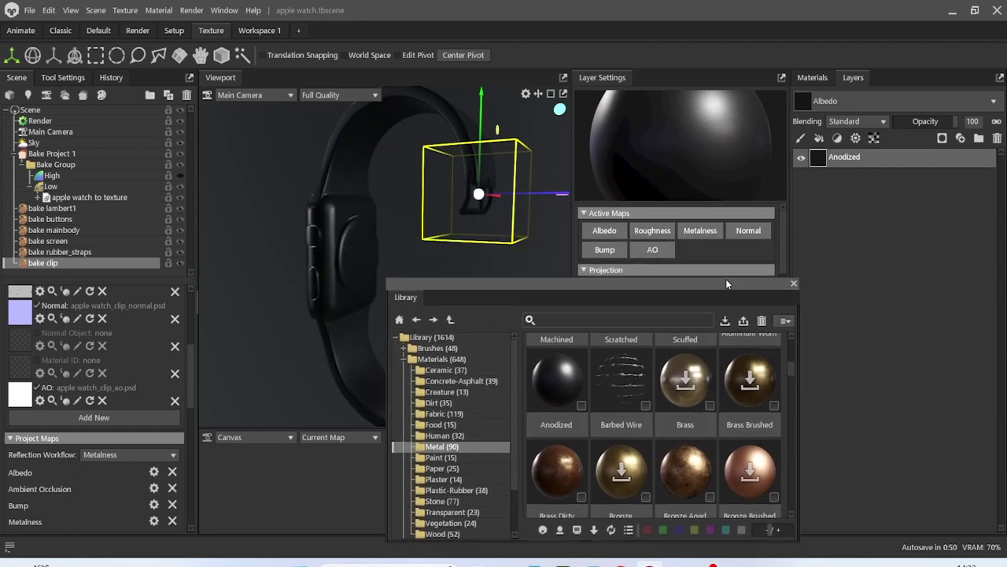
{"action": "left_click_drag", "start_coordinate": [447, 212], "coordinate": [594, 236]}
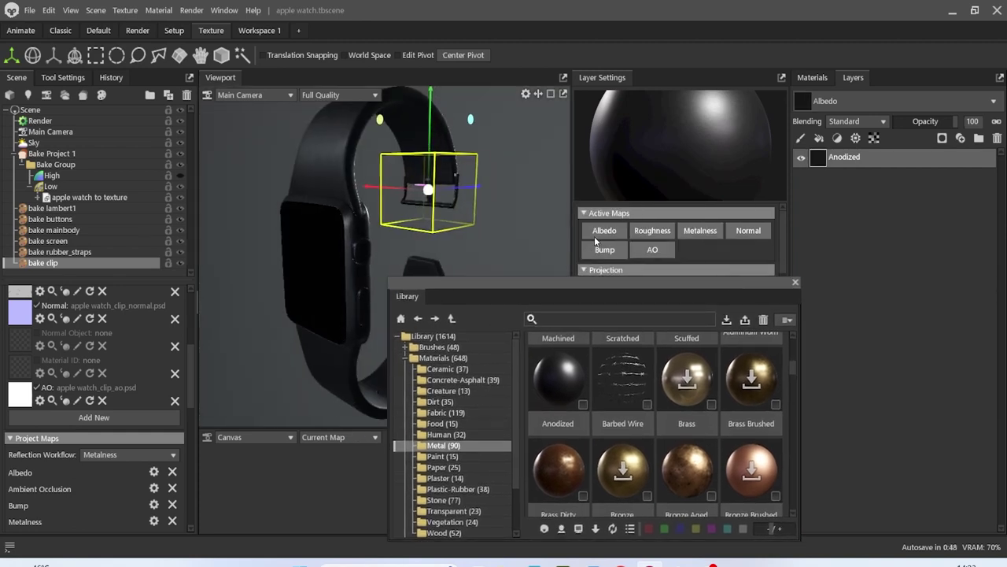
{"action": "left_click", "coordinate": [795, 281]}
Set the albedo colour of the clip's Anodized layer to grey 555555 and inspect the watch
{"action": "scroll", "coordinate": [617, 321], "scroll_direction": "down", "scroll_amount": 6}
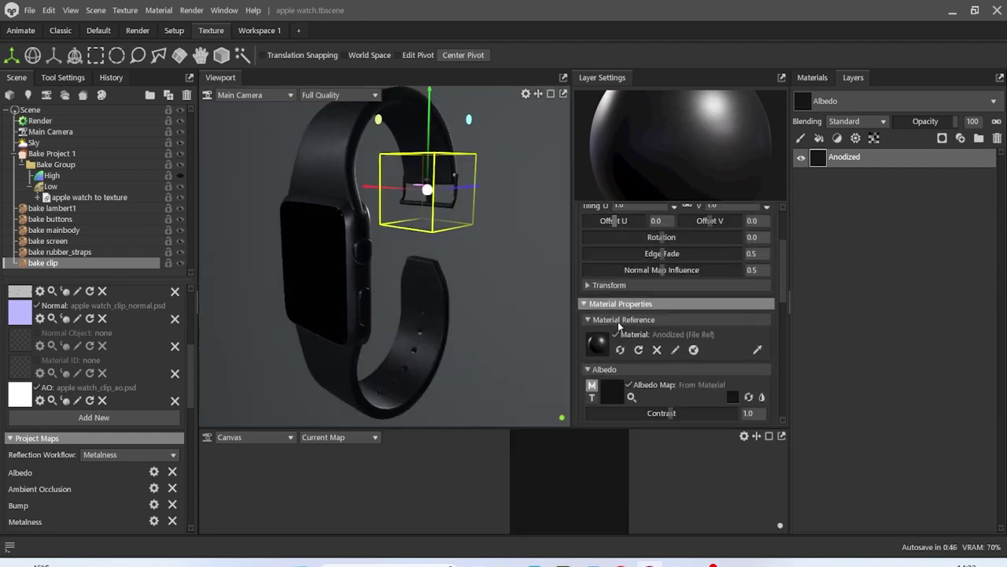
{"action": "left_click", "coordinate": [733, 332]}
{"action": "mouse_move", "coordinate": [532, 277]}
{"action": "left_mouse_down"}
{"action": "mouse_move", "coordinate": [525, 257]}
{"action": "mouse_move", "coordinate": [521, 299]}
{"action": "left_mouse_up"}
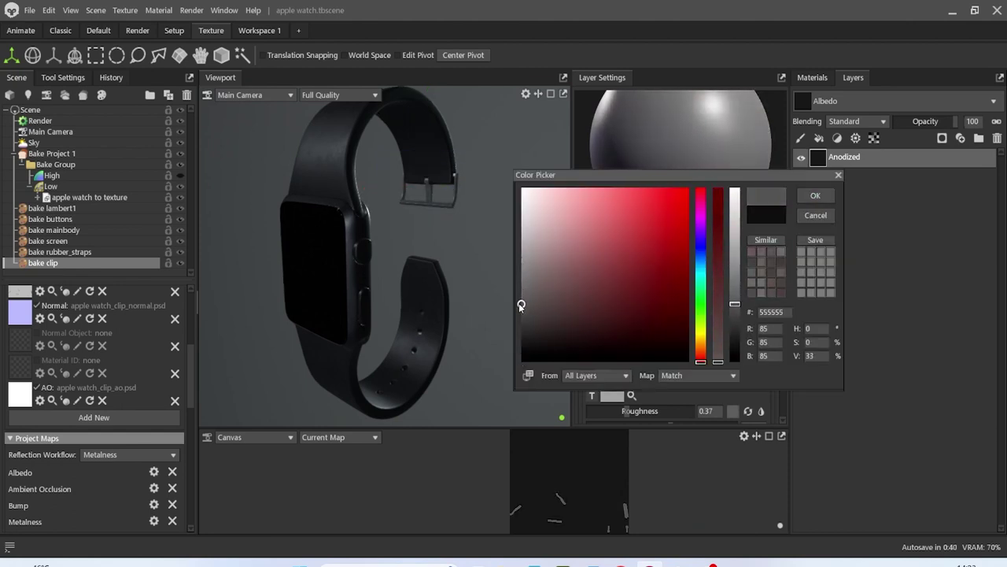
{"action": "left_click", "coordinate": [813, 197]}
{"action": "left_click_drag", "start_coordinate": [431, 235], "coordinate": [346, 213]}
{"action": "left_click_drag", "start_coordinate": [213, 170], "coordinate": [319, 306]}
Select the scene's Render object, view the watch from the front and save the scene
{"action": "left_click", "coordinate": [41, 120]}
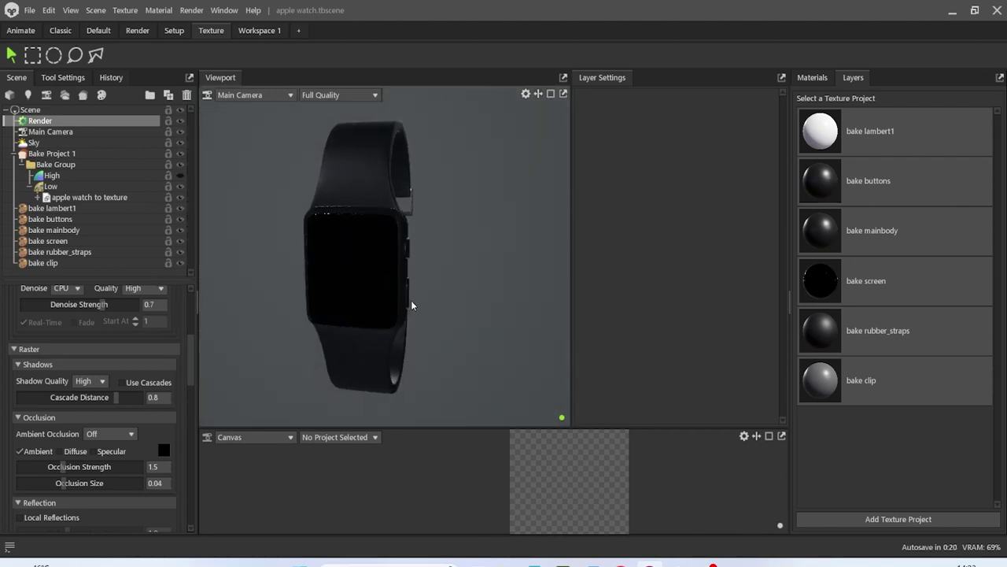
{"action": "left_click_drag", "start_coordinate": [410, 306], "coordinate": [462, 290]}
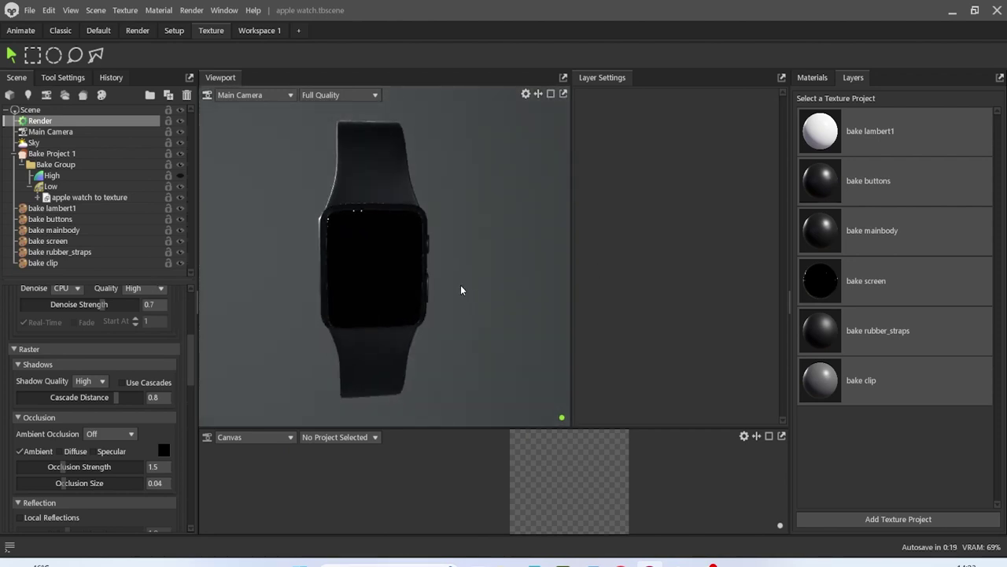
{"action": "left_click", "coordinate": [34, 13]}
{"action": "left_click", "coordinate": [51, 70]}
Try ray traced ambient occlusion in the render settings and turn ambient occlusion off again
{"action": "left_click", "coordinate": [131, 433]}
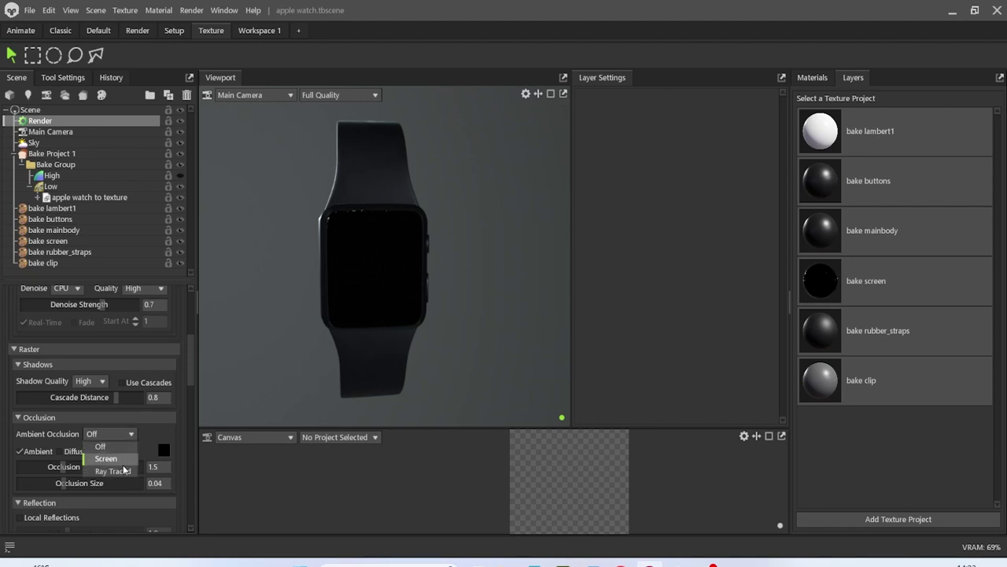
{"action": "left_click", "coordinate": [124, 470]}
{"action": "left_click", "coordinate": [129, 434]}
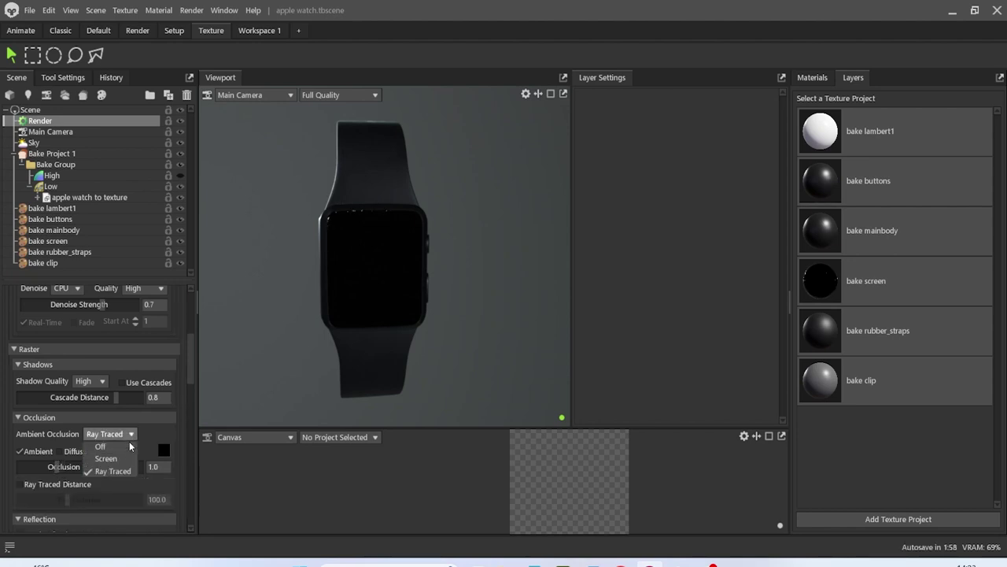
{"action": "left_click", "coordinate": [129, 446]}
Add a paint layer above Plastic Glossy in the bake screen texture project, keeping its albedo colour white
{"action": "left_click", "coordinate": [91, 240]}
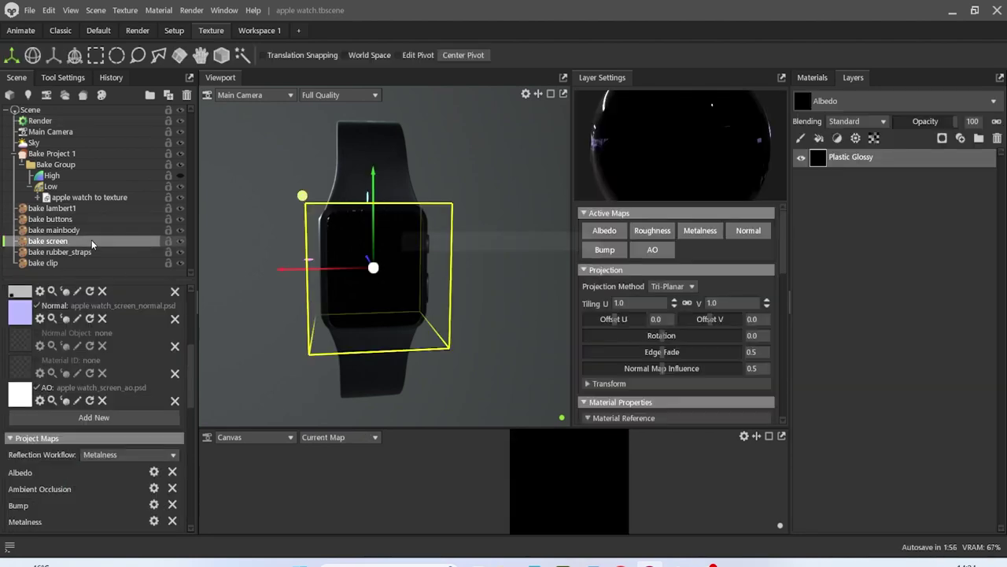
{"action": "left_click", "coordinate": [799, 138]}
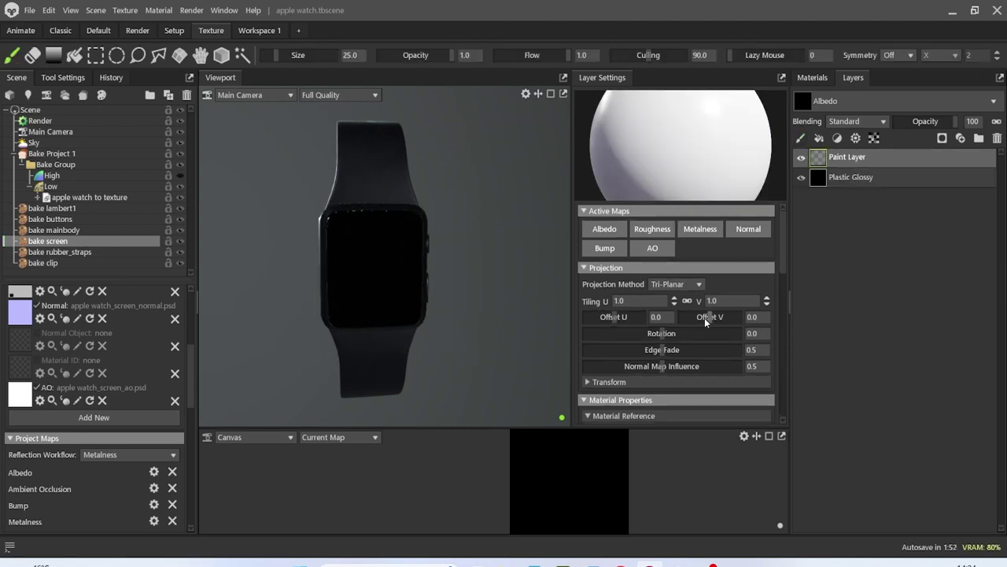
{"action": "scroll", "coordinate": [701, 318], "scroll_direction": "down", "scroll_amount": 4}
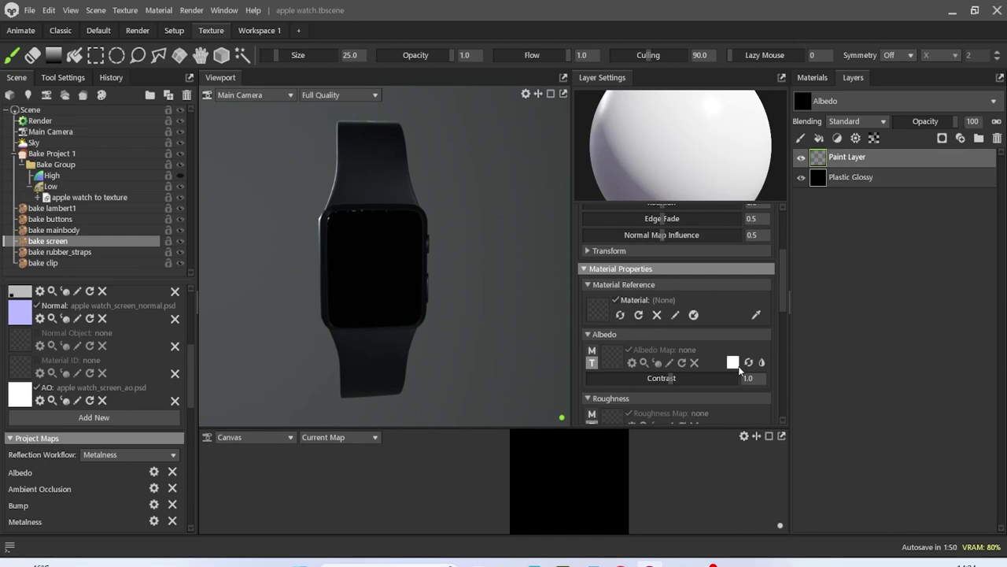
{"action": "left_click", "coordinate": [734, 363]}
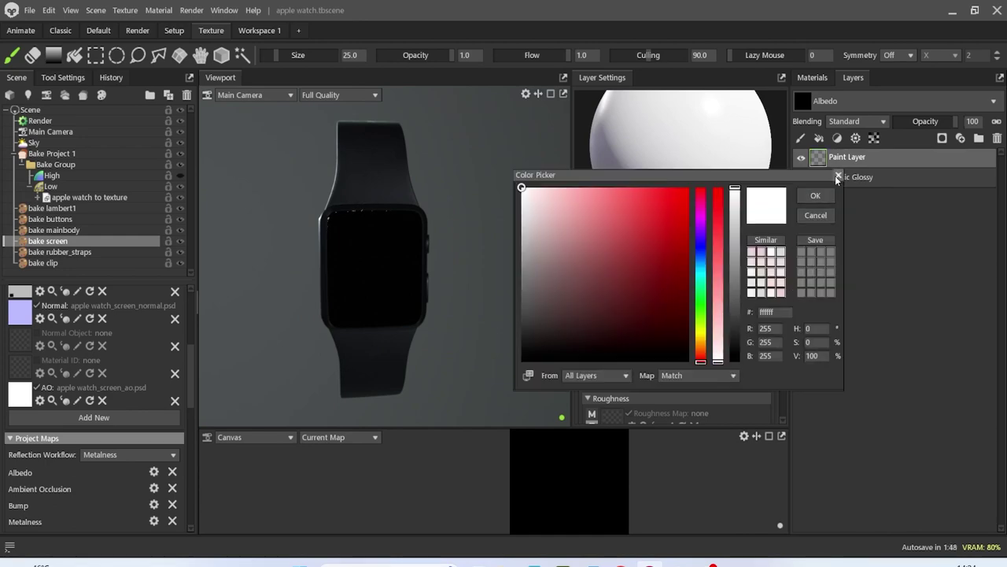
{"action": "left_click", "coordinate": [825, 195]}
Load the watch face image 3KUFVa5.png from the Desktop's Reference images folder as the paint layer's albedo map
{"action": "left_click", "coordinate": [610, 360]}
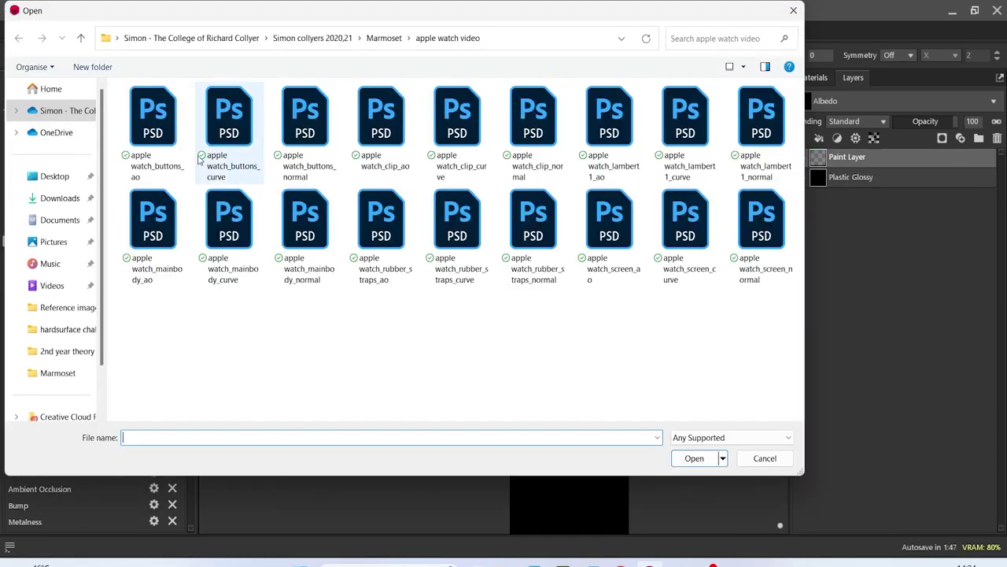
{"action": "left_click", "coordinate": [65, 180]}
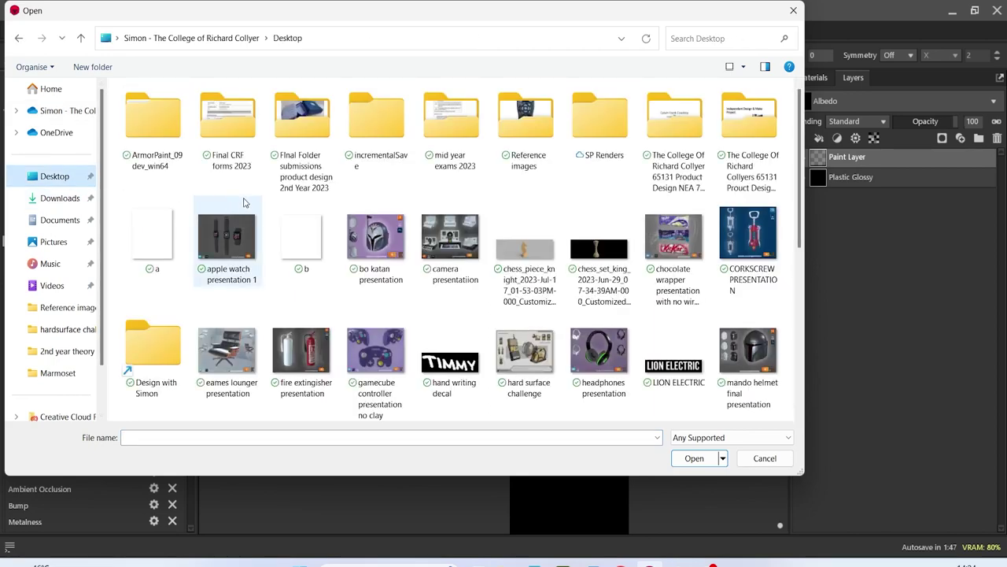
{"action": "double_click", "coordinate": [529, 142]}
{"action": "double_click", "coordinate": [158, 240]}
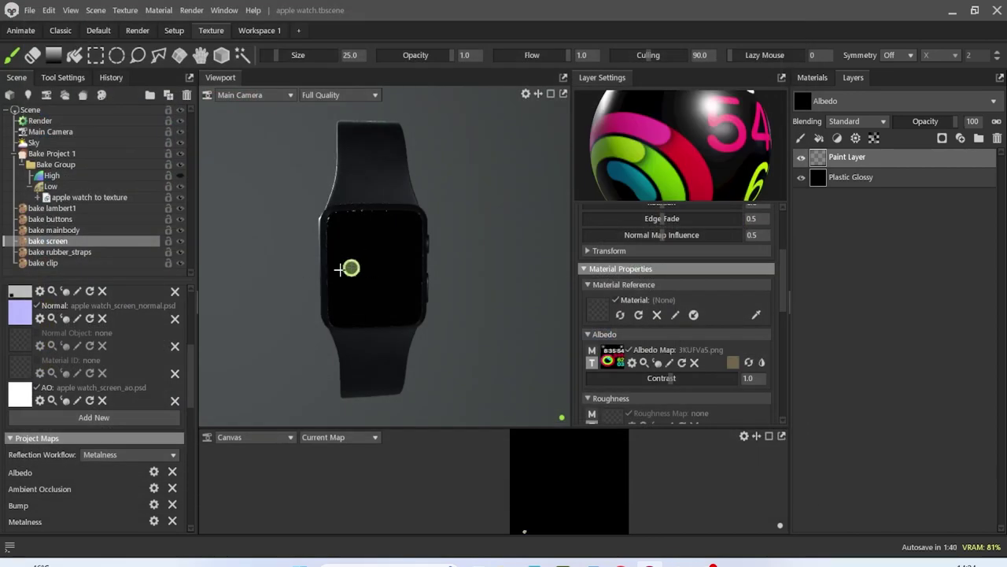
Set the paint layer's projection method to Fit To Brush
{"action": "scroll", "coordinate": [694, 315], "scroll_direction": "up", "scroll_amount": 4}
{"action": "left_click", "coordinate": [698, 284]}
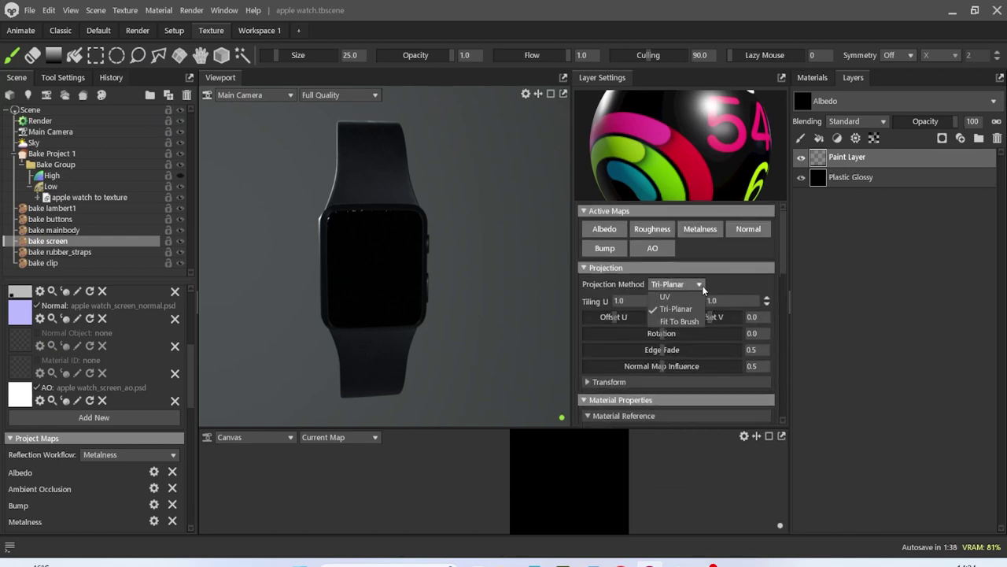
{"action": "left_click", "coordinate": [679, 321]}
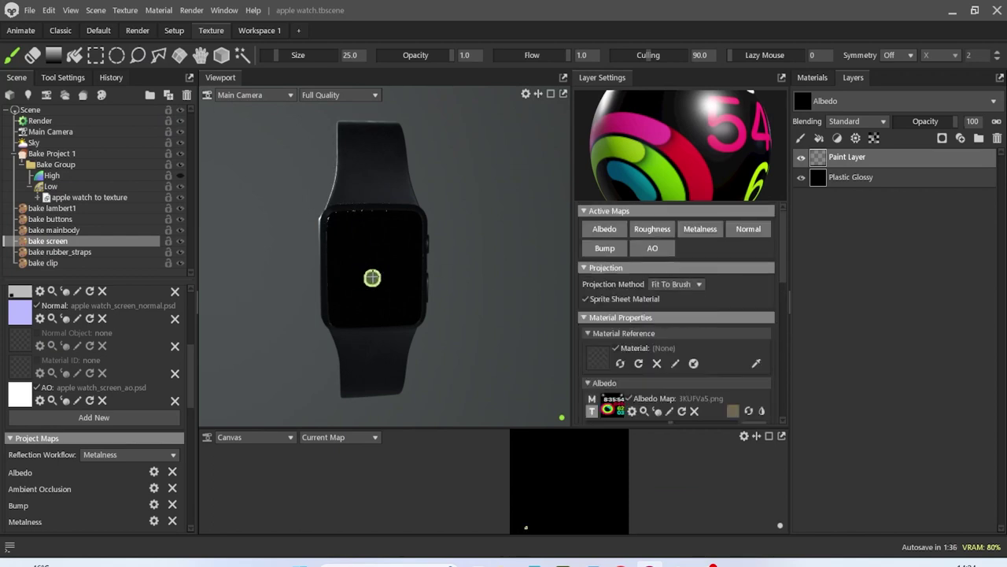
Load the watch face image 3KUFVa5.png as the brush tip texture and enlarge the brush to size 160
{"action": "scroll", "coordinate": [371, 277], "scroll_direction": "up", "scroll_amount": 5}
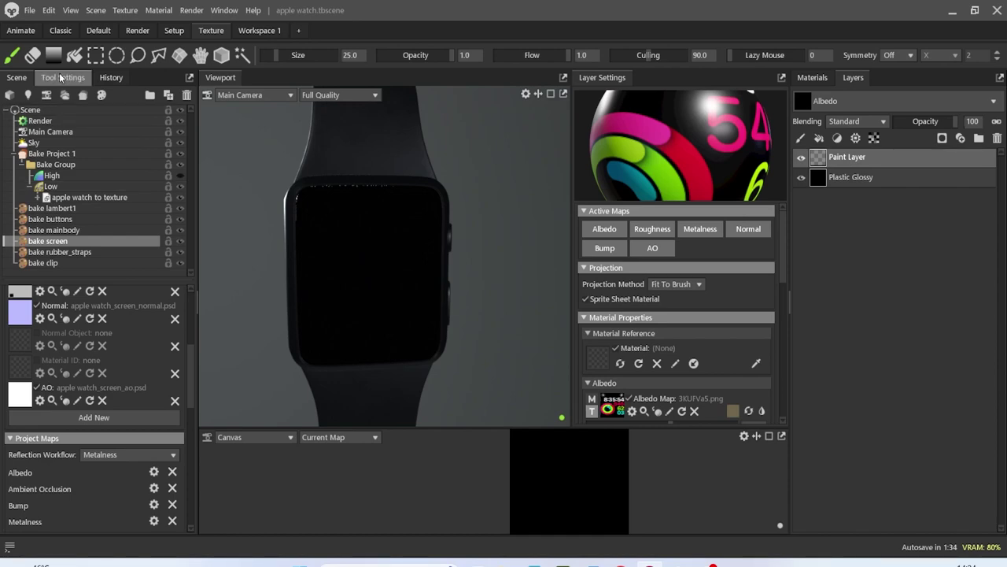
{"action": "left_click", "coordinate": [60, 77]}
{"action": "left_click", "coordinate": [20, 230]}
{"action": "double_click", "coordinate": [147, 237]}
{"action": "scroll", "coordinate": [360, 263], "scroll_direction": "up", "scroll_amount": 2}
{"action": "right_click_drag", "start_coordinate": [351, 287], "coordinate": [418, 287], "text": "ctrl"}
{"action": "left_click_drag", "start_coordinate": [409, 287], "coordinate": [370, 279], "text": "alt"}
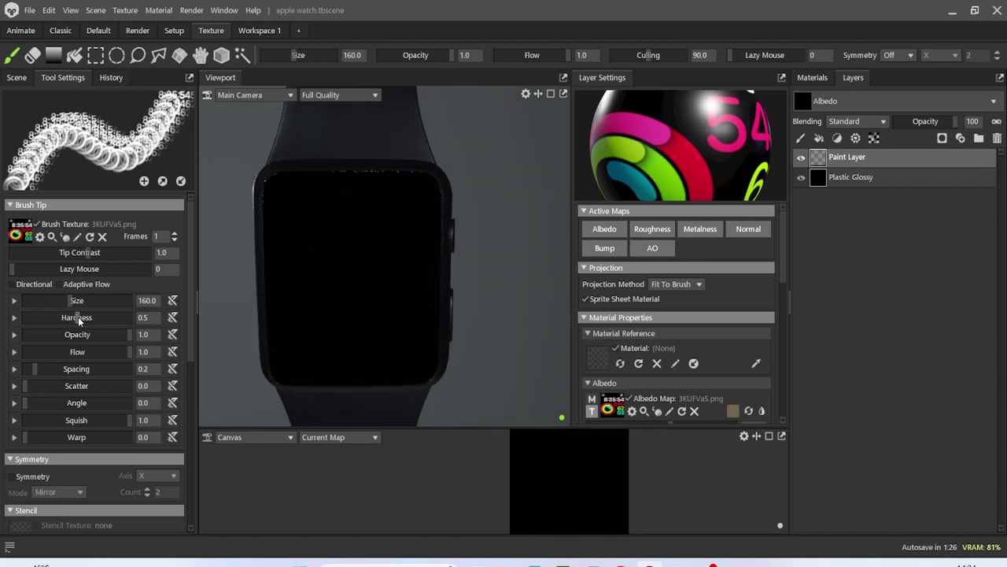
Set the brush tip's hardness to 1.0 and its angle to 265.5 so the watch face lines up with the screen
{"action": "left_click_drag", "start_coordinate": [78, 317], "coordinate": [195, 325]}
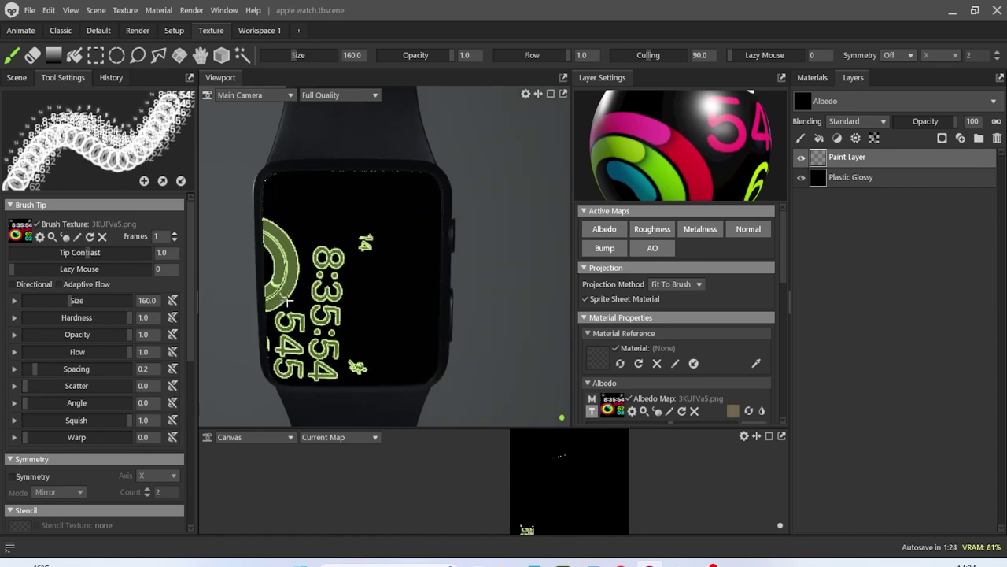
{"action": "middle_click_drag", "start_coordinate": [355, 266], "coordinate": [254, 289], "text": "alt"}
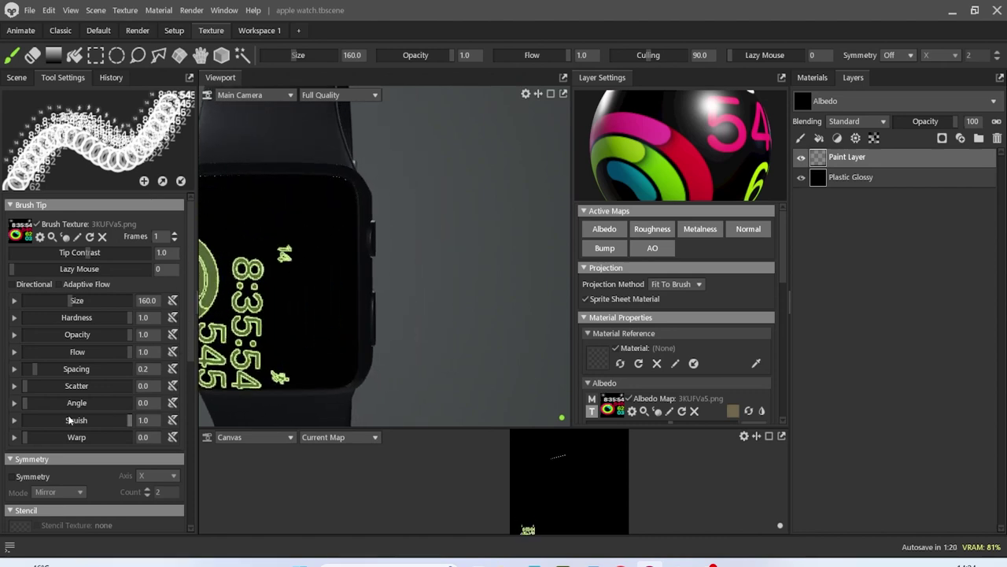
{"action": "left_click_drag", "start_coordinate": [48, 400], "coordinate": [102, 408]}
{"action": "middle_click_drag", "start_coordinate": [247, 329], "coordinate": [310, 306], "text": "alt"}
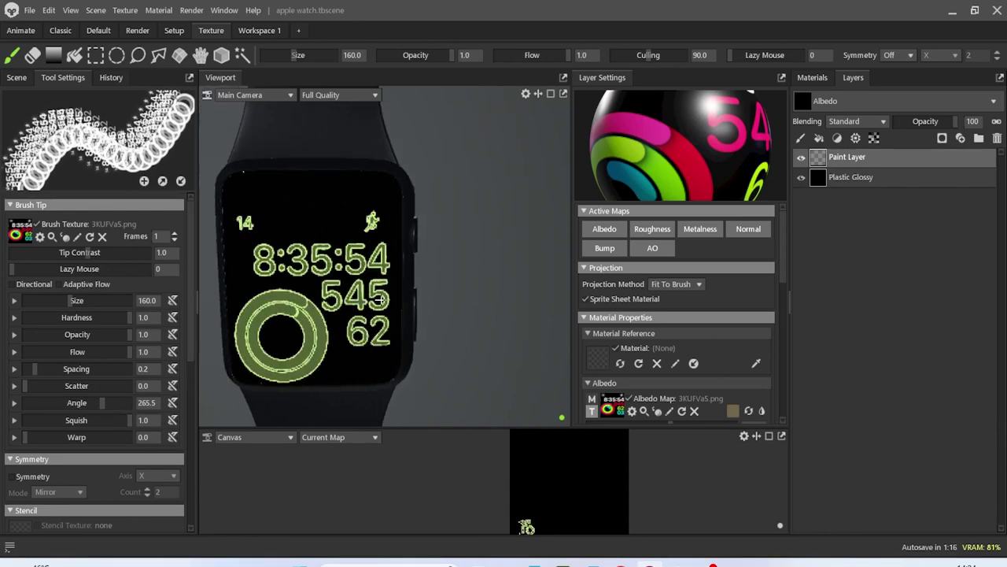
Try stamping the watch face image onto the watch screen, undo the stamp and realign the view with the brush
{"action": "left_click", "coordinate": [321, 282]}
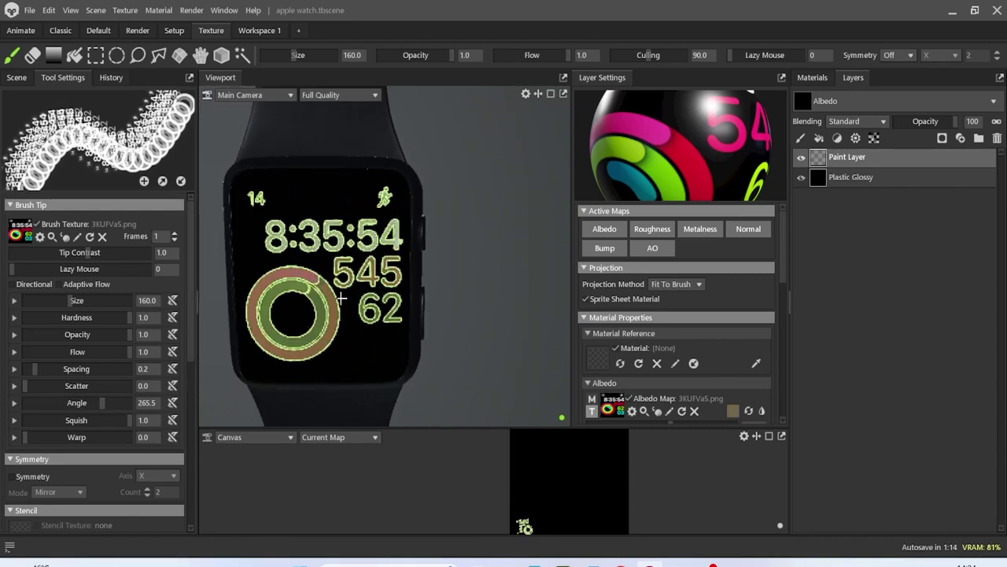
{"action": "mouse_move", "coordinate": [422, 343]}
{"action": "left_mouse_down", "text": "alt"}
{"action": "mouse_move", "coordinate": [479, 347]}
{"action": "mouse_move", "coordinate": [389, 379]}
{"action": "mouse_move", "coordinate": [411, 335]}
{"action": "mouse_move", "coordinate": [399, 317]}
{"action": "mouse_move", "coordinate": [417, 307]}
{"action": "left_mouse_up", "text": "alt"}
{"action": "key", "text": "ctrl+z"}
{"action": "scroll", "coordinate": [359, 285], "scroll_direction": "up", "scroll_amount": 2}
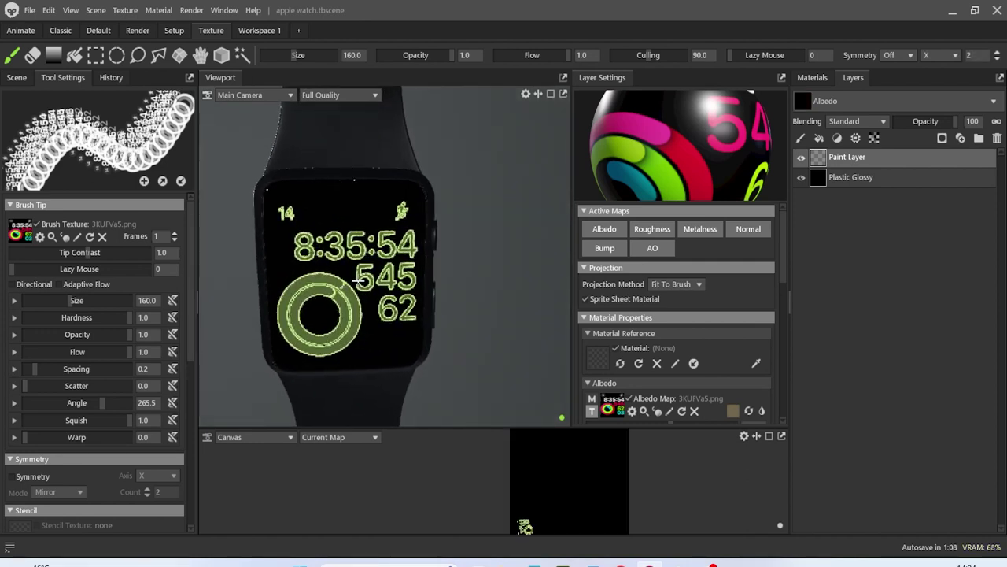
{"action": "mouse_move", "coordinate": [360, 262]}
{"action": "middle_mouse_down"}
{"action": "mouse_move", "coordinate": [286, 310]}
{"action": "mouse_move", "coordinate": [283, 235]}
{"action": "middle_mouse_up"}
{"action": "left_click_drag", "start_coordinate": [281, 235], "coordinate": [344, 258], "text": "alt"}
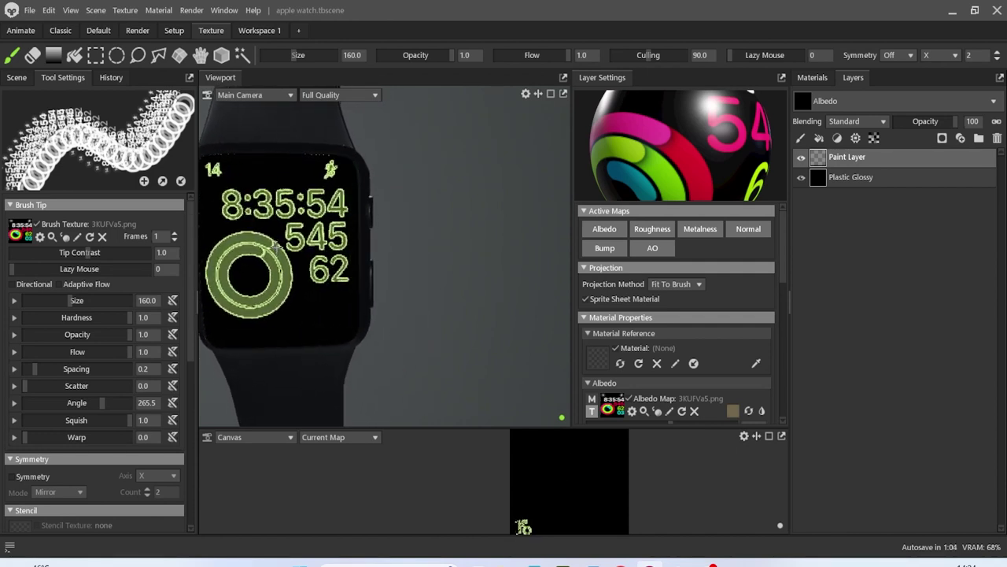
{"action": "left_click_drag", "start_coordinate": [103, 402], "coordinate": [103, 402]}
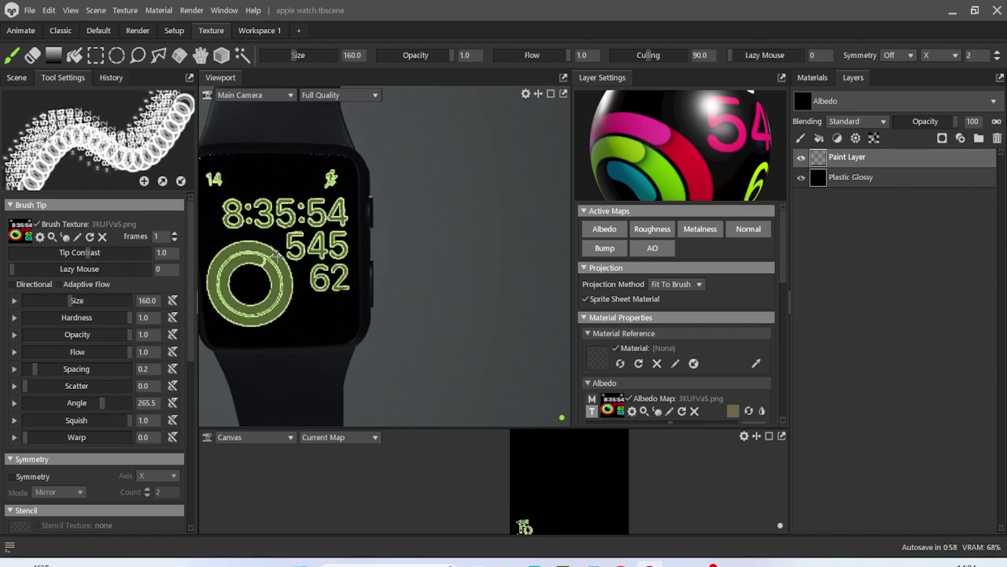
{"action": "scroll", "coordinate": [275, 257], "scroll_direction": "down", "scroll_amount": 1}
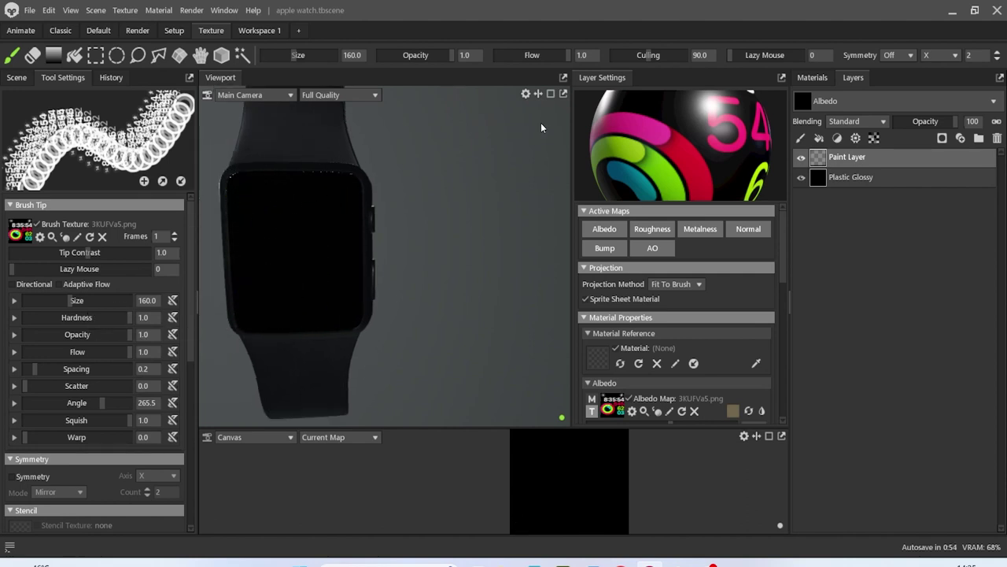
Add an Emissive map to the project maps of the bake screen texture project
{"action": "left_click", "coordinate": [16, 79]}
{"action": "scroll", "coordinate": [94, 337], "scroll_direction": "down", "scroll_amount": 5}
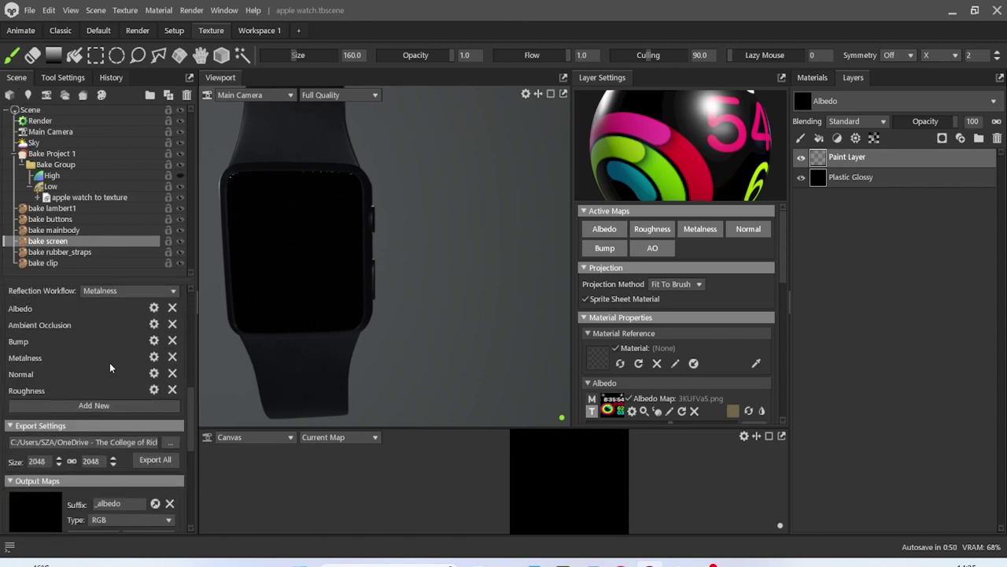
{"action": "left_click", "coordinate": [95, 404]}
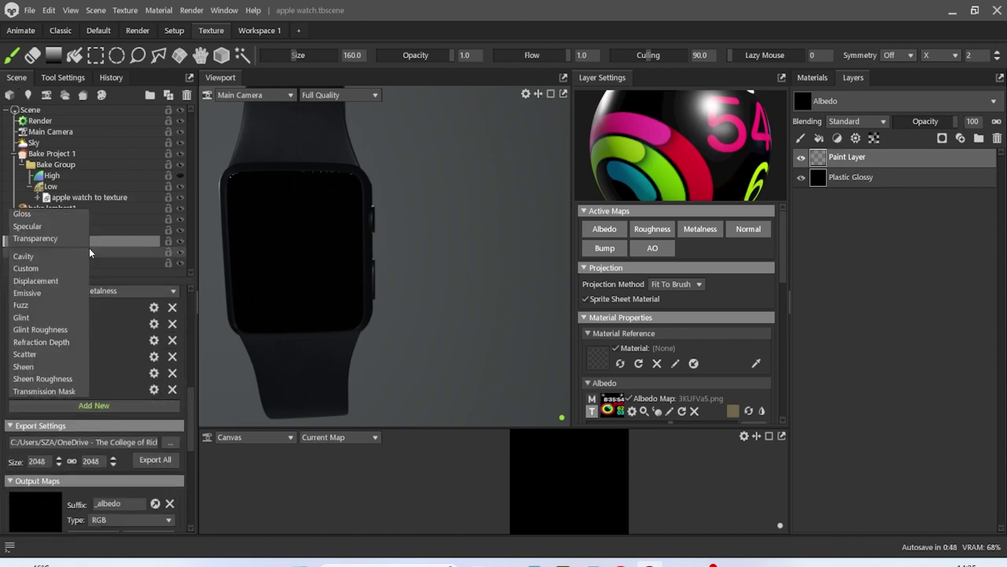
{"action": "left_click", "coordinate": [52, 293]}
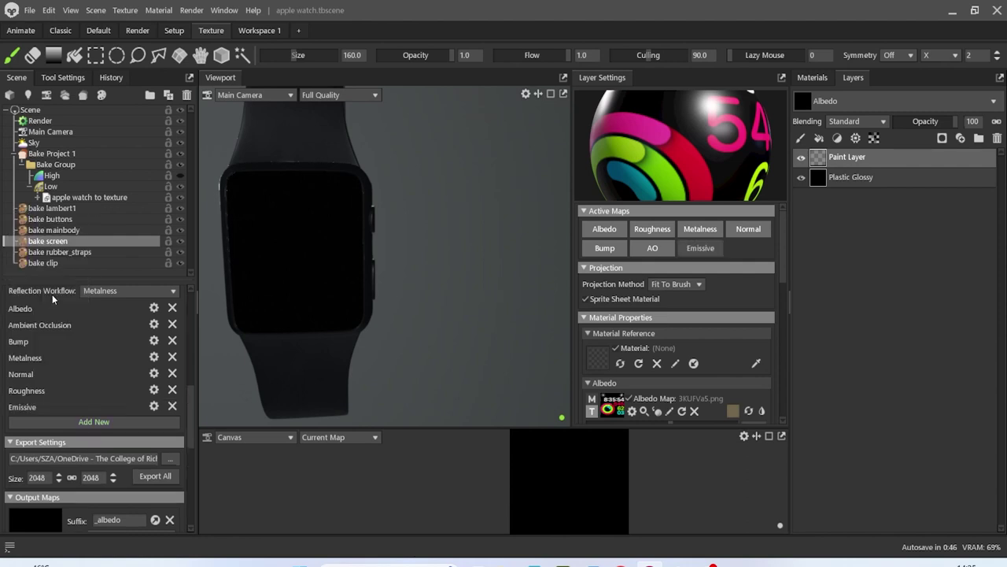
Set the paint layer's emissive colour to white (ffffff) and undo the trial stamp on the watch screen
{"action": "scroll", "coordinate": [714, 344], "scroll_direction": "down", "scroll_amount": 8}
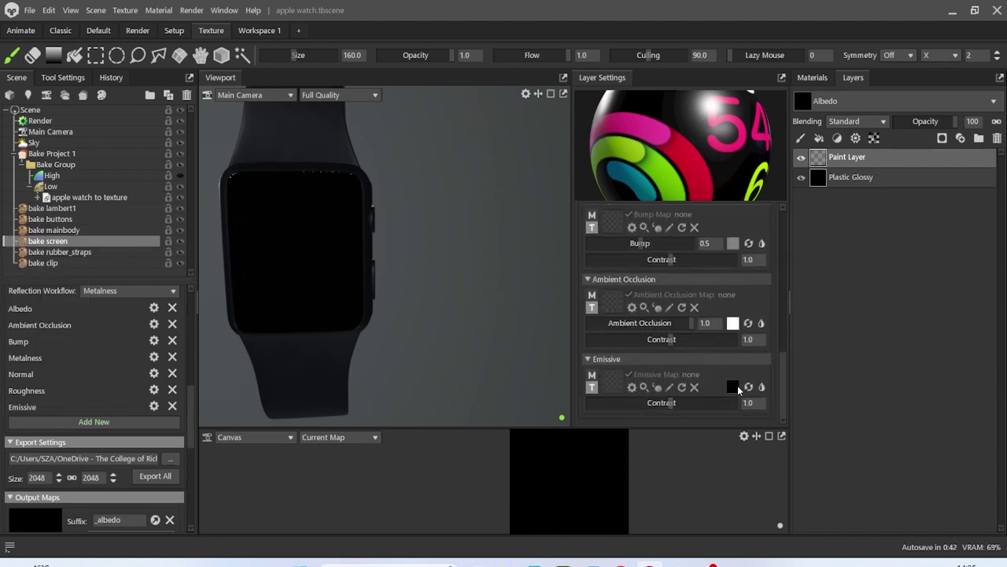
{"action": "left_click", "coordinate": [732, 386]}
{"action": "left_click", "coordinate": [378, 244]}
{"action": "left_click_drag", "start_coordinate": [379, 245], "coordinate": [344, 185]}
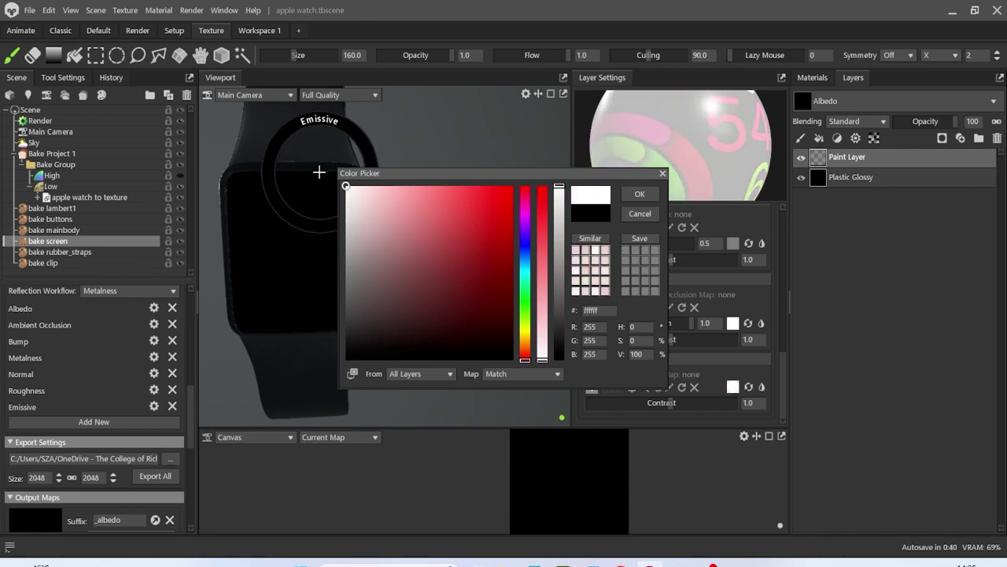
{"action": "left_click", "coordinate": [640, 193]}
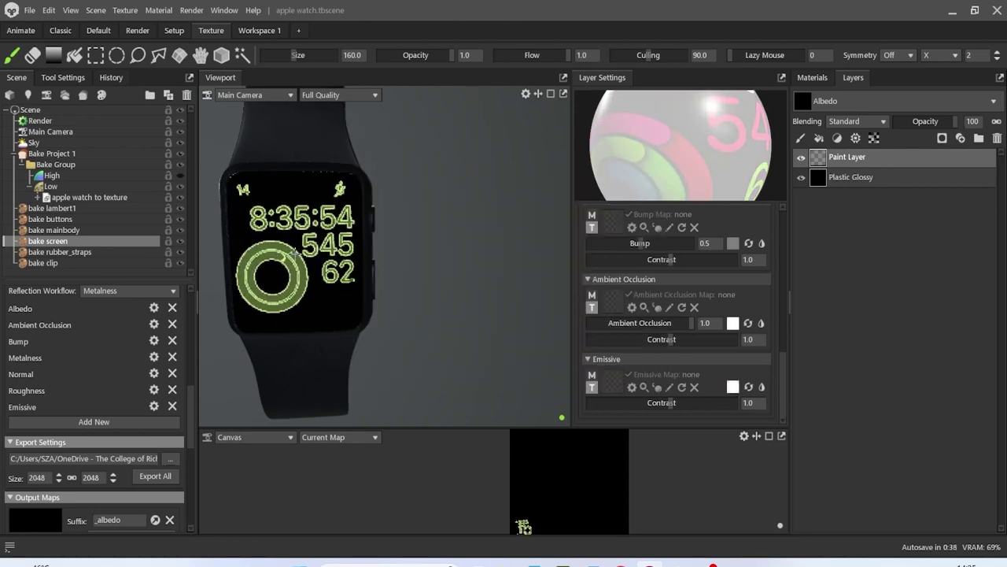
{"action": "key", "text": "ctrl+z"}
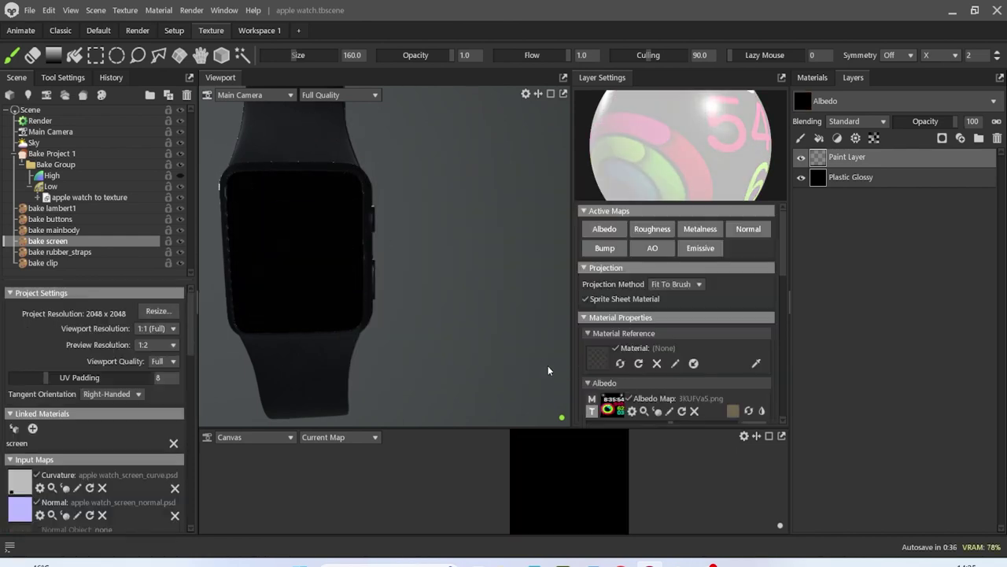
Load the watch face image 3KUFVa5.png as the paint layer's emissive map
{"action": "scroll", "coordinate": [693, 336], "scroll_direction": "down", "scroll_amount": 5}
{"action": "scroll", "coordinate": [693, 337], "scroll_direction": "down", "scroll_amount": 3}
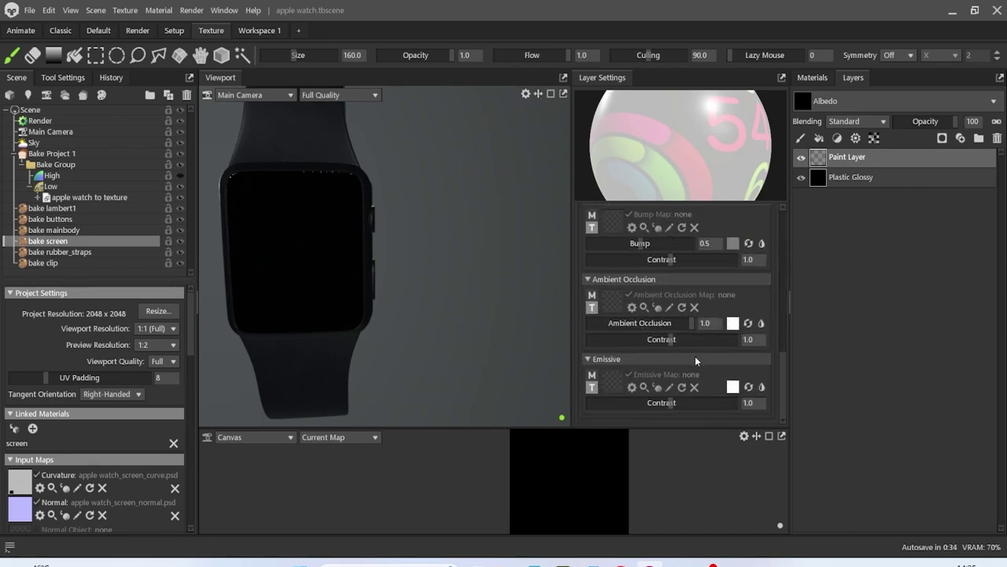
{"action": "left_click", "coordinate": [614, 384]}
{"action": "double_click", "coordinate": [149, 233]}
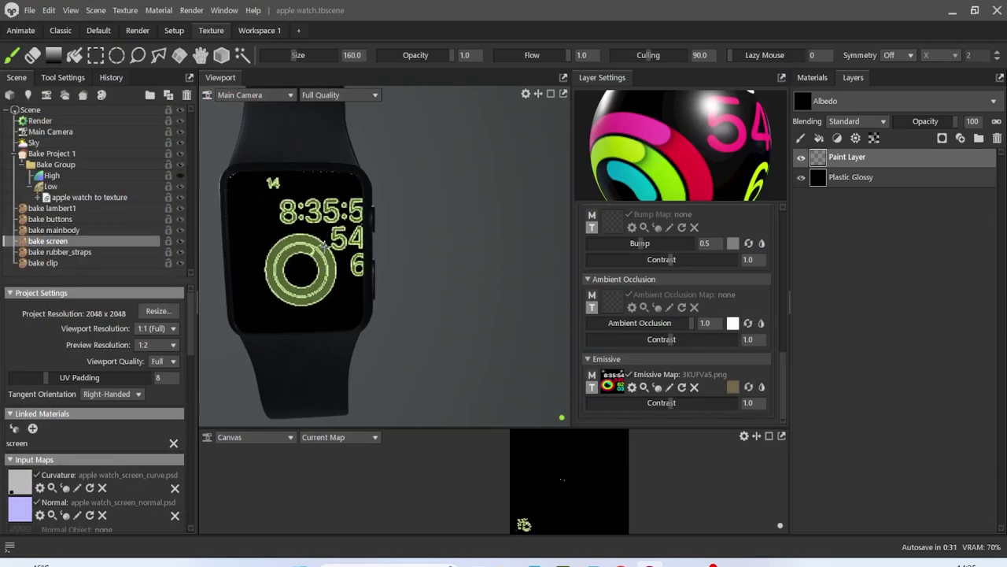
Try stamping the emissive watch face onto the screen, inspect its alignment and undo the stamp
{"action": "left_click", "coordinate": [296, 257]}
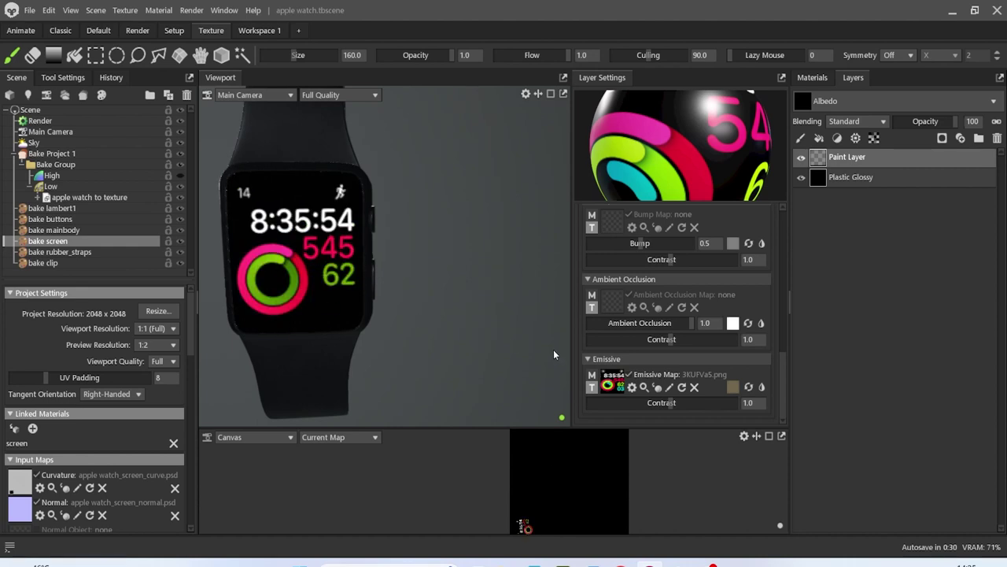
{"action": "scroll", "coordinate": [437, 271], "scroll_direction": "down", "scroll_amount": 1}
{"action": "mouse_move", "coordinate": [437, 271]}
{"action": "left_mouse_down", "text": "alt"}
{"action": "mouse_move", "coordinate": [359, 309]}
{"action": "mouse_move", "coordinate": [342, 304]}
{"action": "mouse_move", "coordinate": [437, 271]}
{"action": "left_mouse_up", "text": "alt"}
{"action": "key", "text": "ctrl+z"}
{"action": "scroll", "coordinate": [334, 258], "scroll_direction": "up", "scroll_amount": 1}
{"action": "mouse_move", "coordinate": [411, 262]}
{"action": "middle_mouse_down", "text": "alt"}
{"action": "mouse_move", "coordinate": [329, 265]}
{"action": "mouse_move", "coordinate": [336, 259]}
{"action": "middle_mouse_up", "text": "alt"}
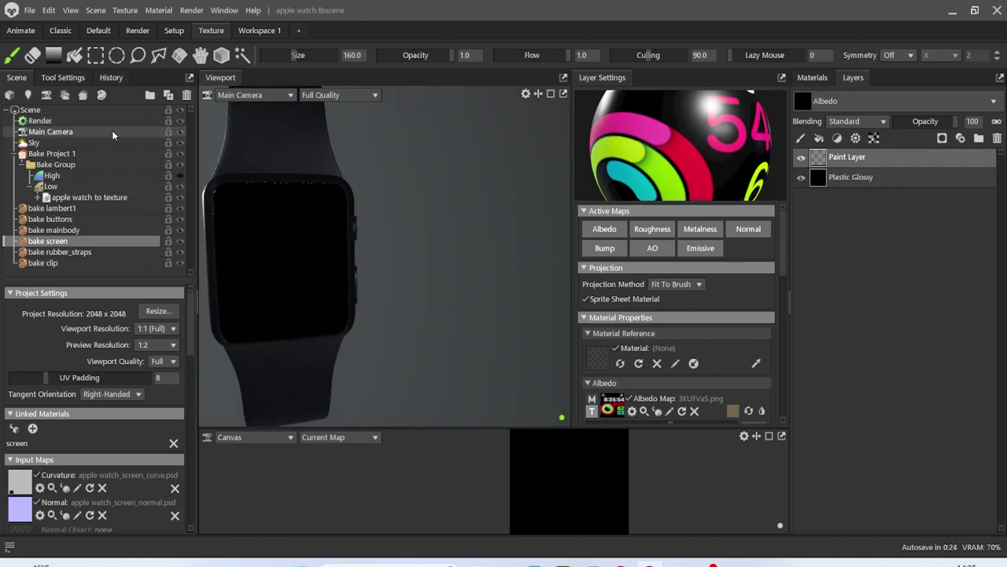
Face the watch screen straight on and set the brush tip's angle to 265.6
{"action": "left_click", "coordinate": [63, 77]}
{"action": "scroll", "coordinate": [244, 285], "scroll_direction": "up", "scroll_amount": 2}
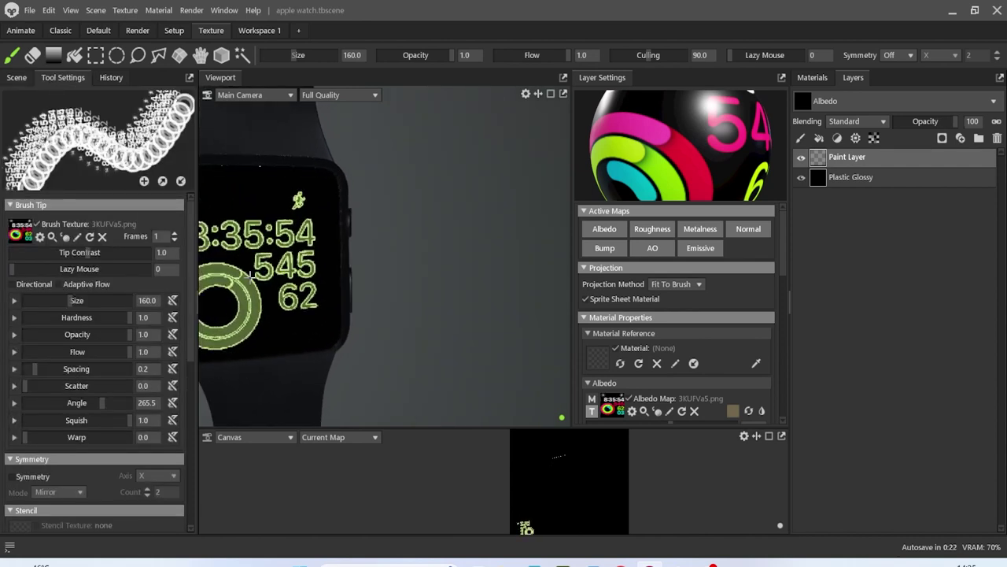
{"action": "middle_click_drag", "start_coordinate": [250, 274], "coordinate": [432, 332], "text": "alt"}
{"action": "left_click_drag", "start_coordinate": [378, 326], "coordinate": [337, 298], "text": "alt"}
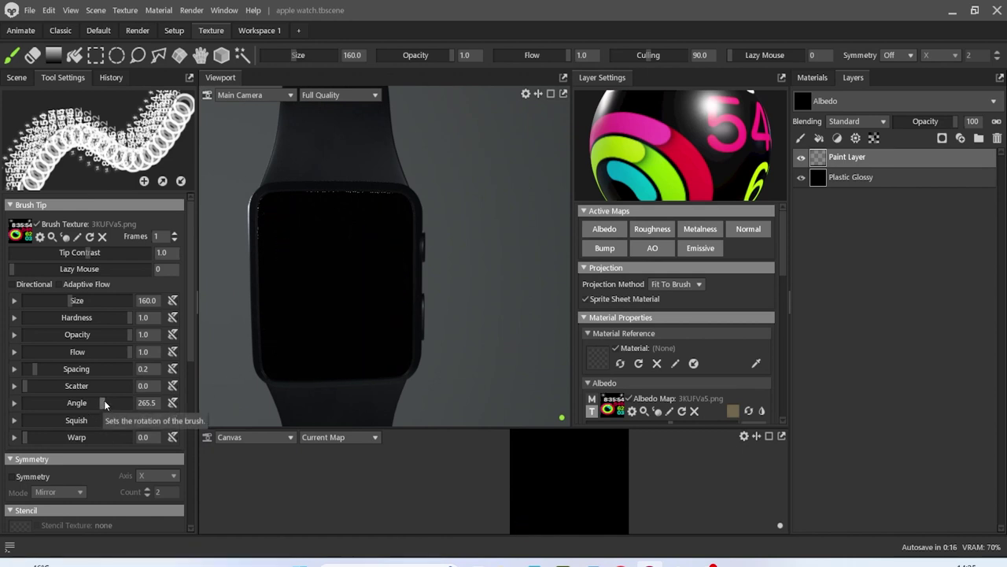
{"action": "left_click_drag", "start_coordinate": [101, 401], "coordinate": [103, 402]}
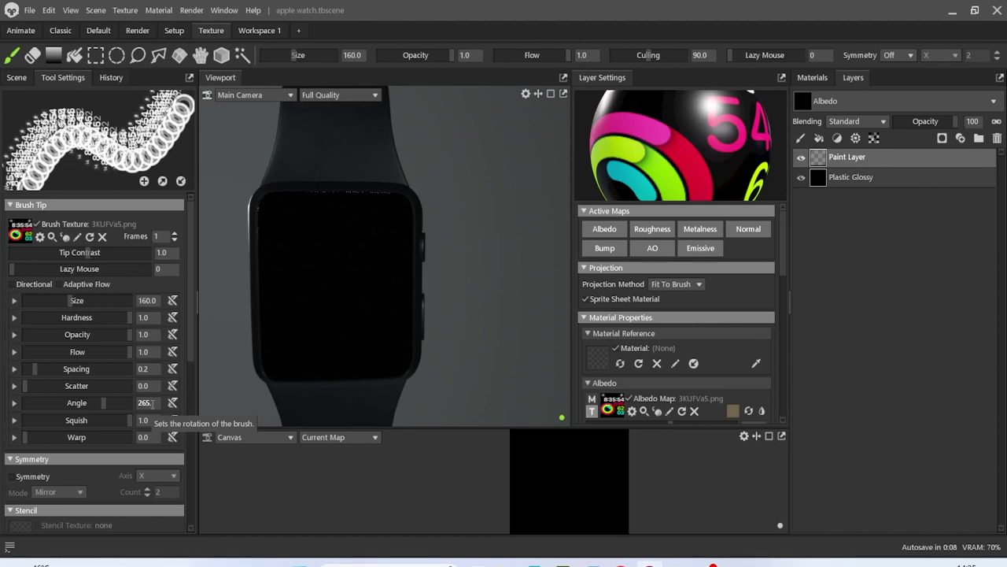
{"action": "type", "text": "6"}
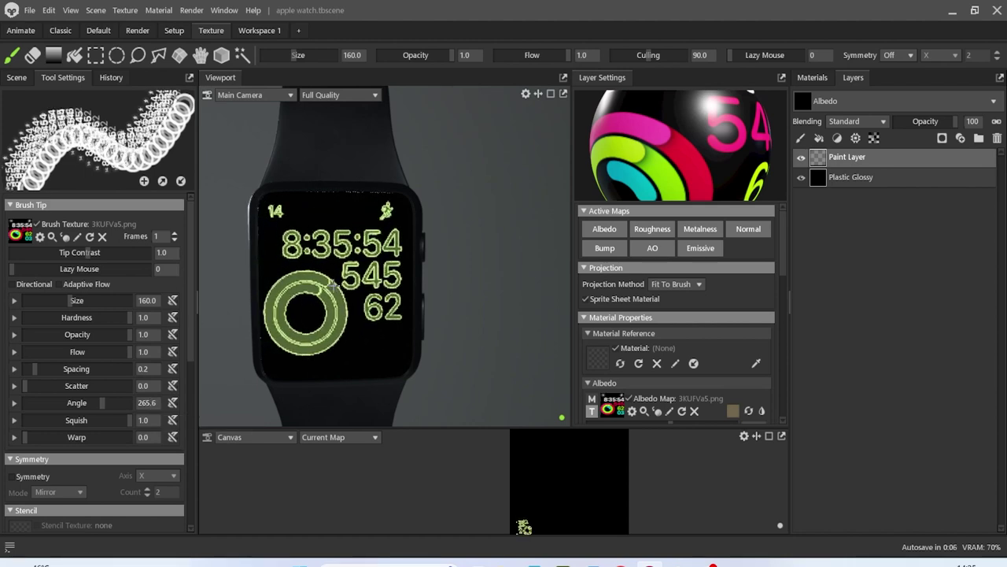
Stamp the watch face image once, centred on the watch screen, and check it from an angled view
{"action": "left_click", "coordinate": [334, 285]}
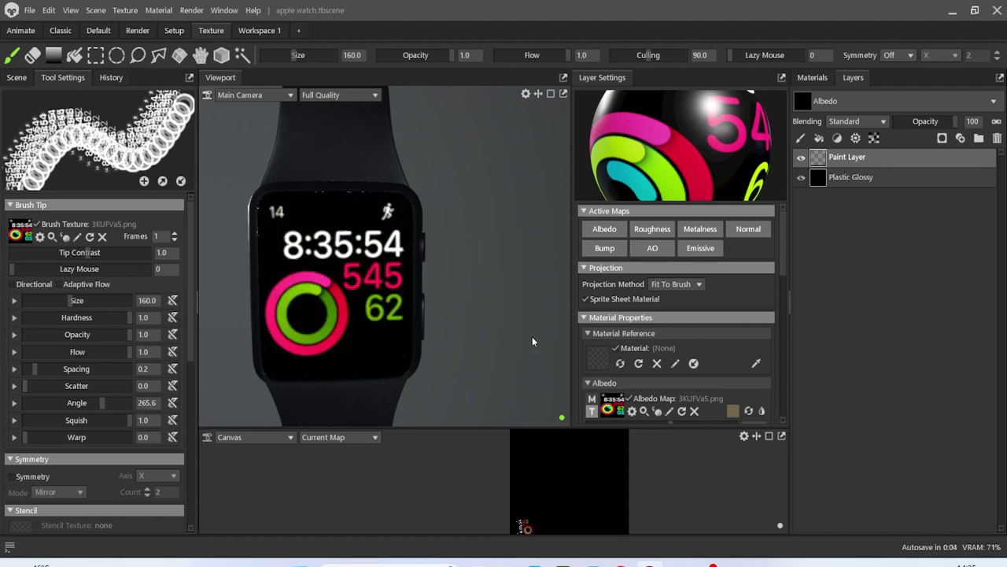
{"action": "scroll", "coordinate": [463, 266], "scroll_direction": "down", "scroll_amount": 3}
{"action": "mouse_move", "coordinate": [436, 280]}
{"action": "left_mouse_down", "text": "alt"}
{"action": "mouse_move", "coordinate": [381, 291]}
{"action": "mouse_move", "coordinate": [353, 307]}
{"action": "mouse_move", "coordinate": [357, 319]}
{"action": "mouse_move", "coordinate": [428, 311]}
{"action": "mouse_move", "coordinate": [446, 261]}
{"action": "mouse_move", "coordinate": [254, 272]}
{"action": "mouse_move", "coordinate": [358, 291]}
{"action": "mouse_move", "coordinate": [444, 287]}
{"action": "left_mouse_up", "text": "alt"}
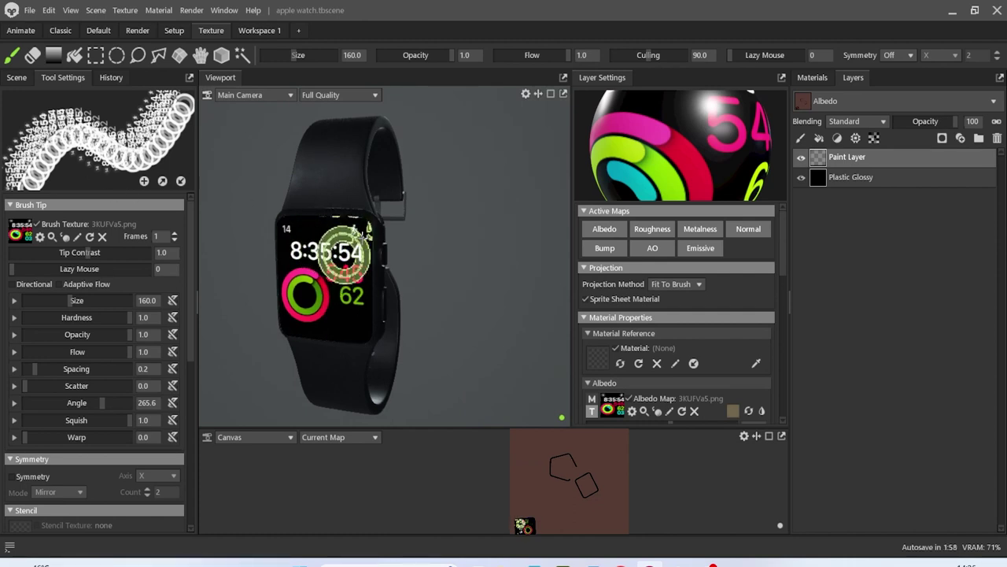
{"action": "left_click_drag", "start_coordinate": [402, 237], "coordinate": [378, 256], "text": "alt"}
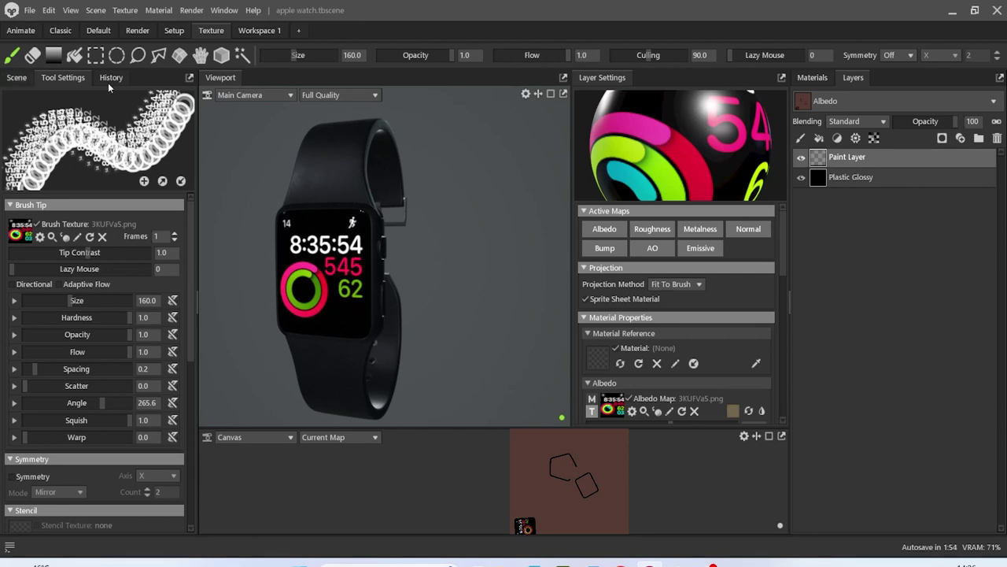
Toggle the visibility of the bake lambert1 texture project and save the scene
{"action": "left_click", "coordinate": [16, 77]}
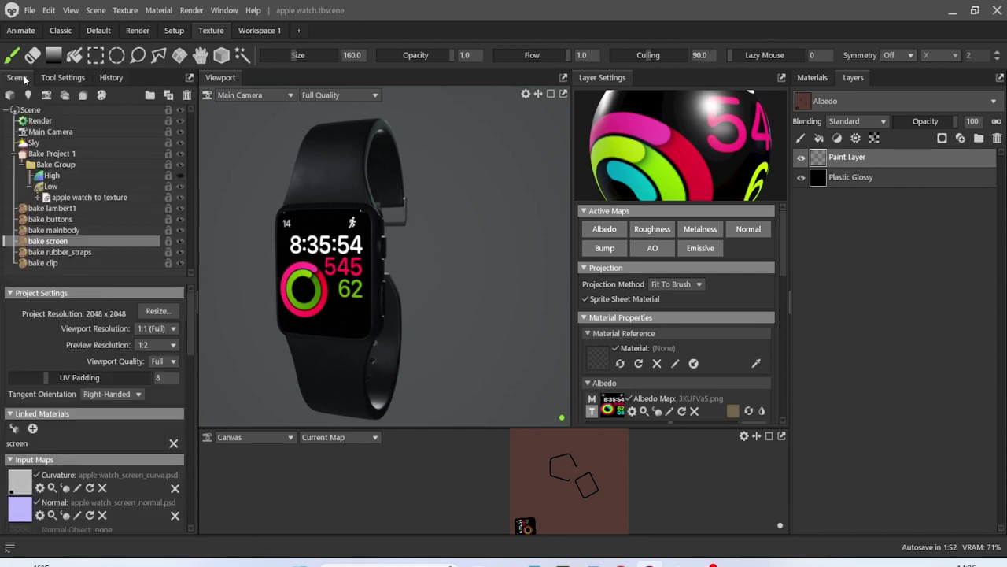
{"action": "left_click", "coordinate": [68, 208]}
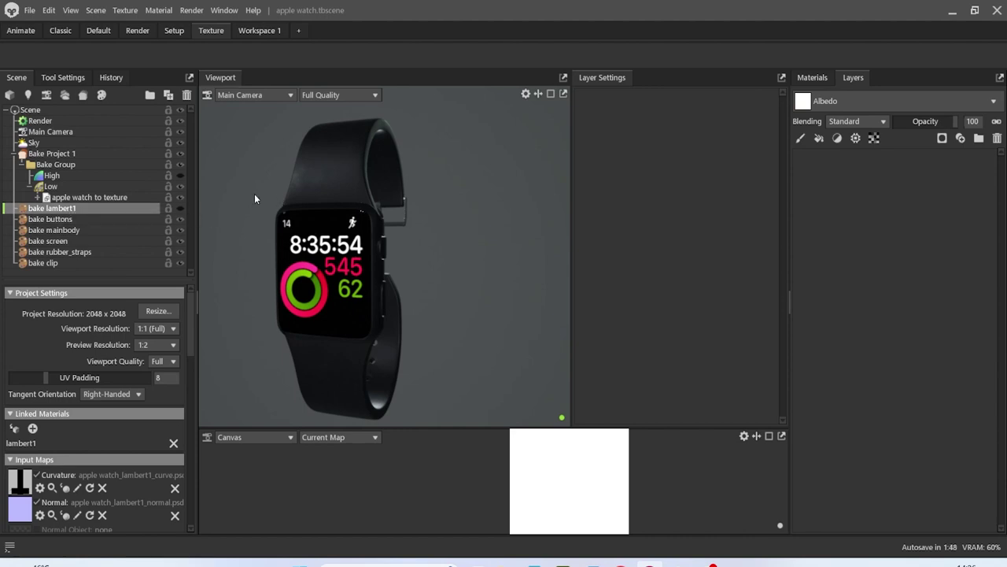
{"action": "left_click", "coordinate": [181, 209]}
{"action": "left_click_drag", "start_coordinate": [391, 214], "coordinate": [335, 246]}
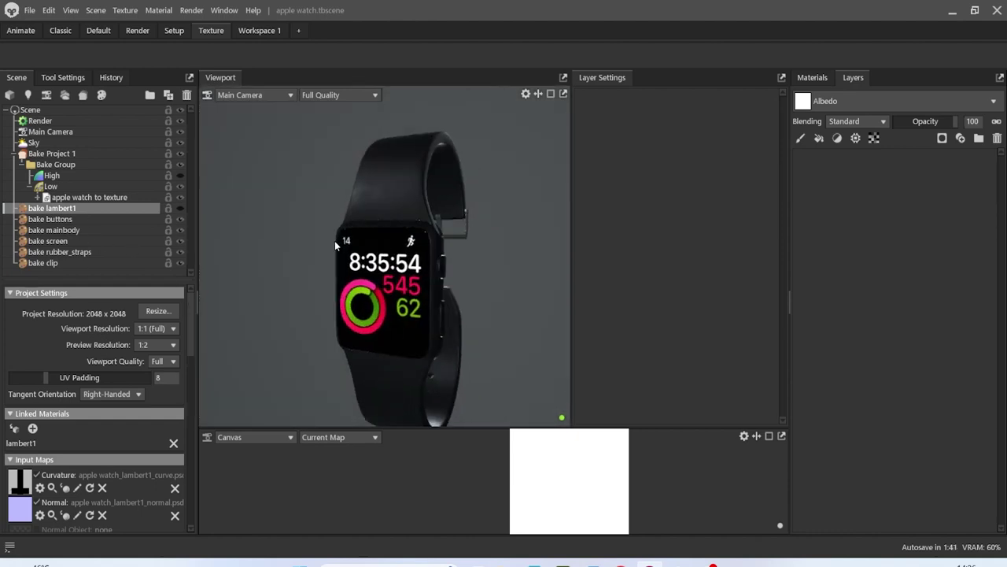
{"action": "left_click", "coordinate": [29, 12]}
{"action": "left_click", "coordinate": [62, 77]}
Try the Rubber Matte layer in place of Rubber on the bake rubber_straps project and switch back to the Rubber layer
{"action": "left_click", "coordinate": [118, 253]}
{"action": "left_click", "coordinate": [801, 157]}
{"action": "left_click", "coordinate": [802, 177]}
{"action": "left_click_drag", "start_coordinate": [472, 236], "coordinate": [378, 239]}
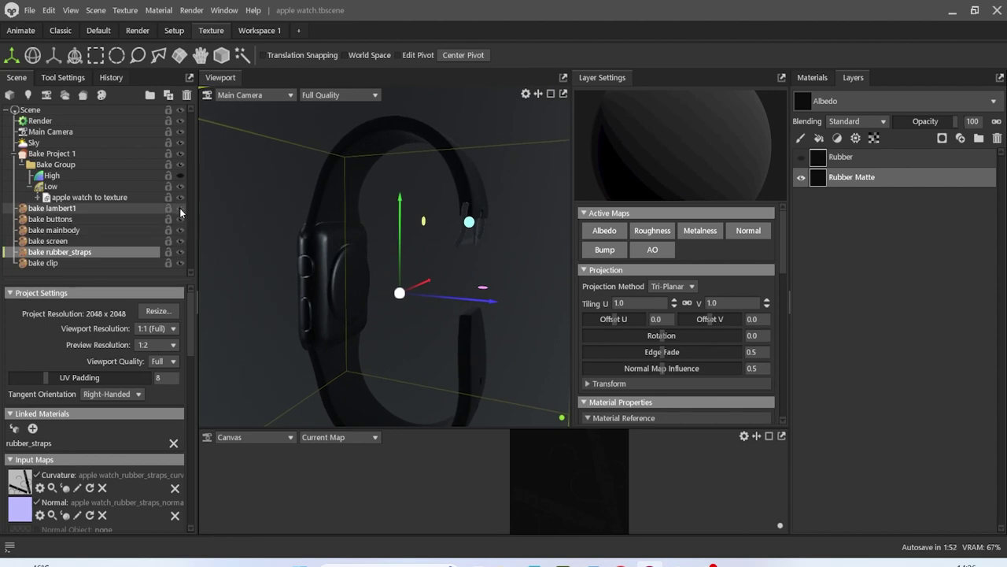
{"action": "left_click_drag", "start_coordinate": [357, 245], "coordinate": [711, 186]}
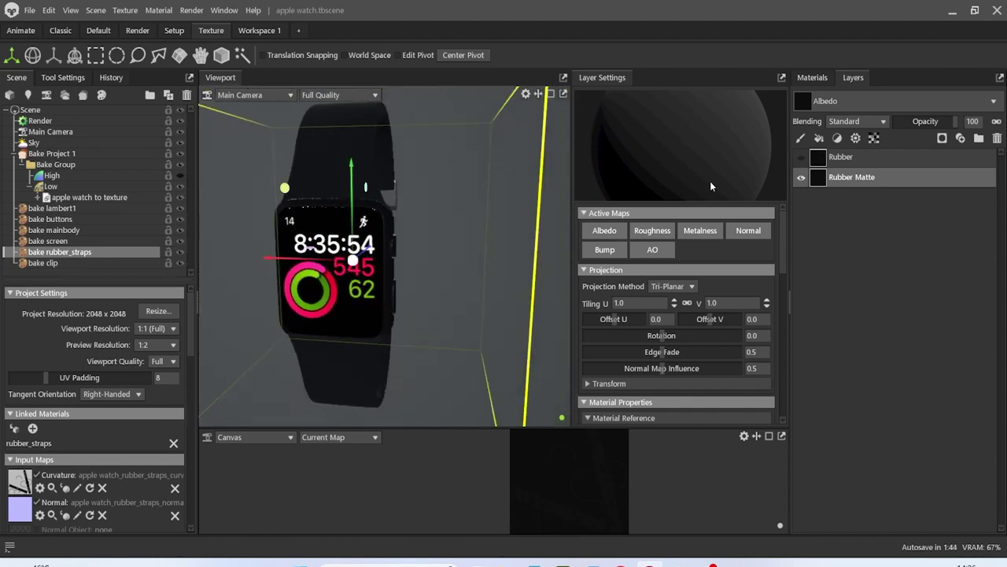
{"action": "left_click", "coordinate": [801, 178]}
{"action": "left_click", "coordinate": [801, 157]}
{"action": "left_click_drag", "start_coordinate": [340, 267], "coordinate": [246, 260]}
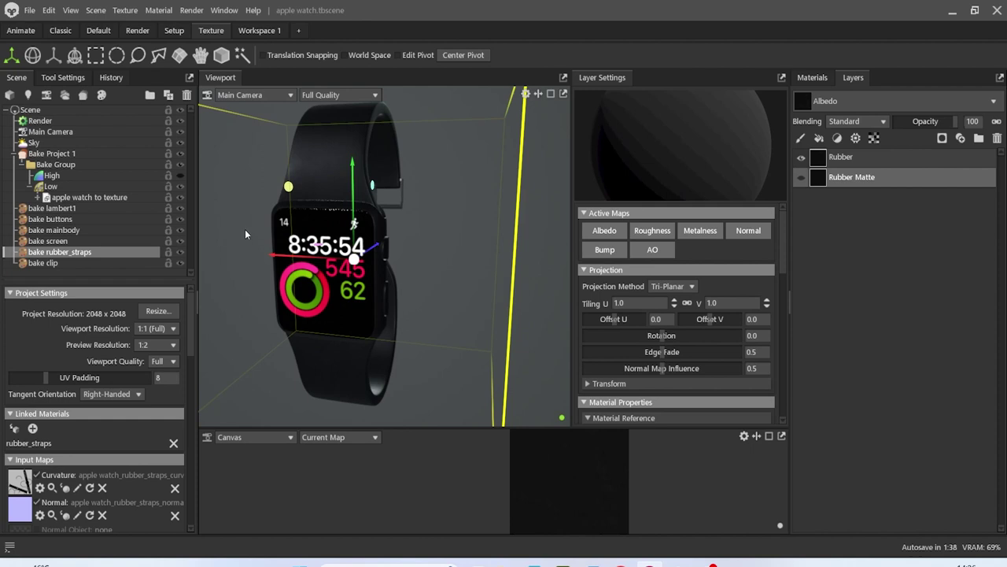
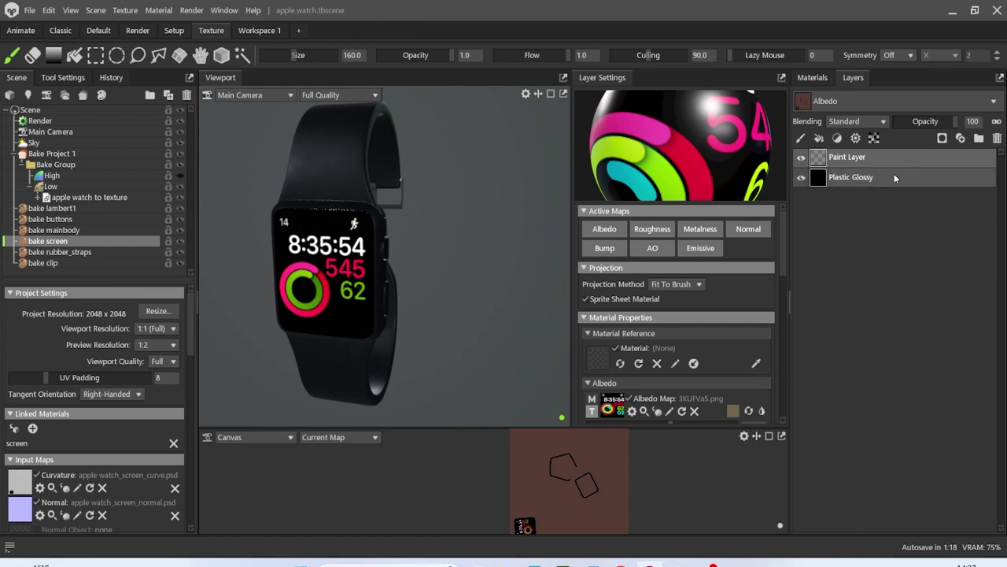
Add a second paint layer to the bake screen project and place it above the watch face Paint Layer
{"action": "left_click", "coordinate": [895, 177]}
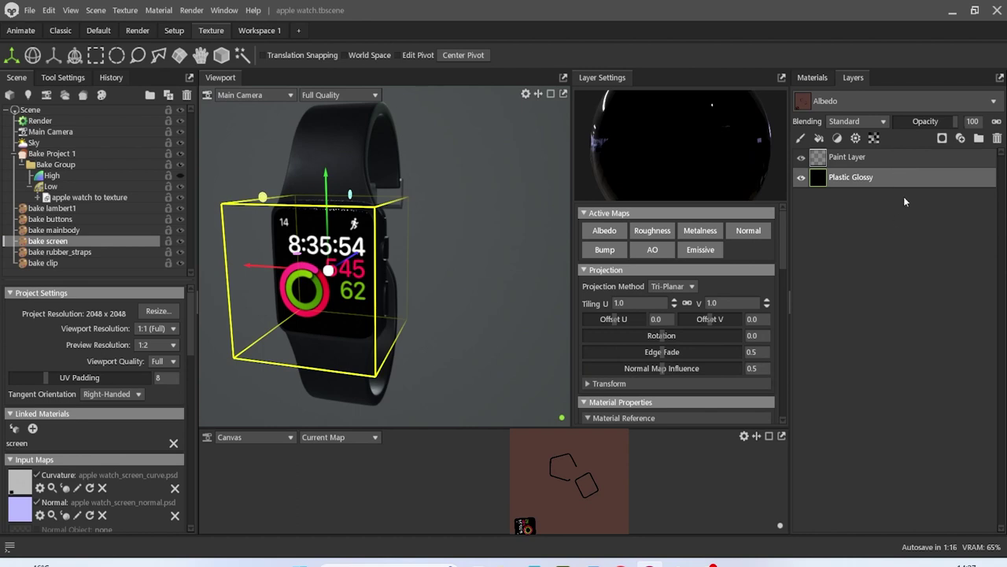
{"action": "left_click", "coordinate": [803, 139]}
{"action": "left_click", "coordinate": [803, 138]}
{"action": "left_click_drag", "start_coordinate": [858, 180], "coordinate": [859, 146]}
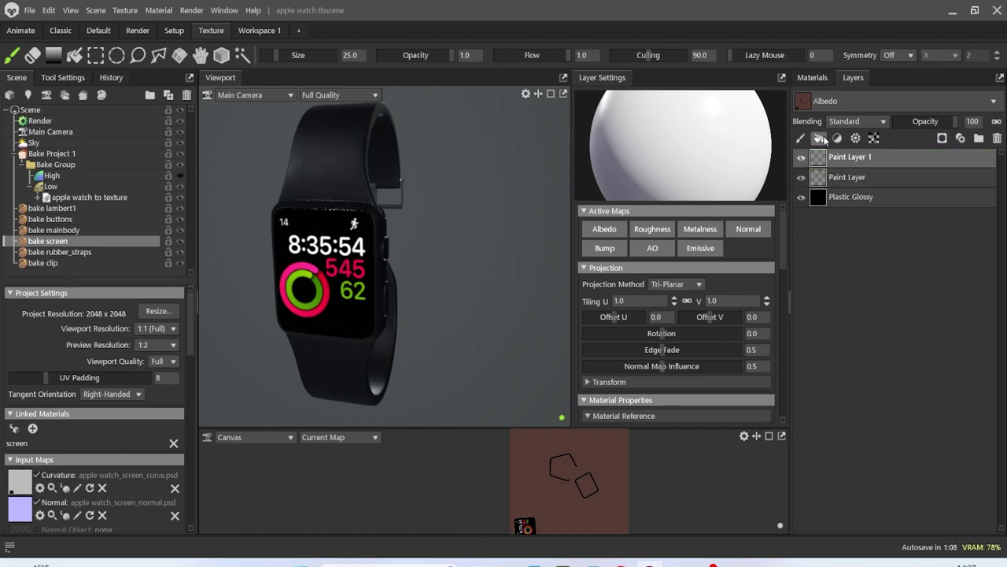
Try a Dirt processor layer on top of the bake screen project's layers and undo it
{"action": "left_click", "coordinate": [839, 139]}
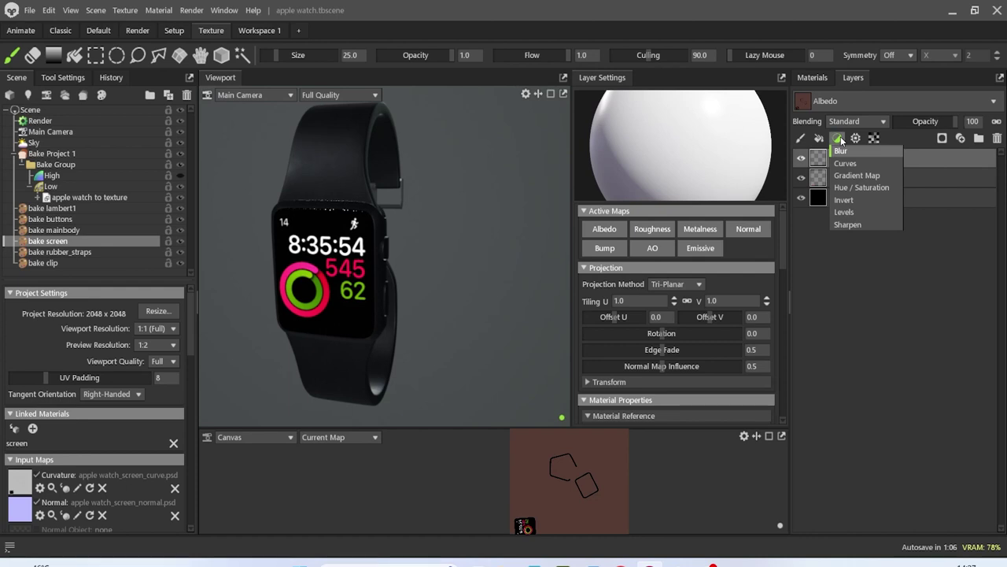
{"action": "left_click", "coordinate": [858, 139]}
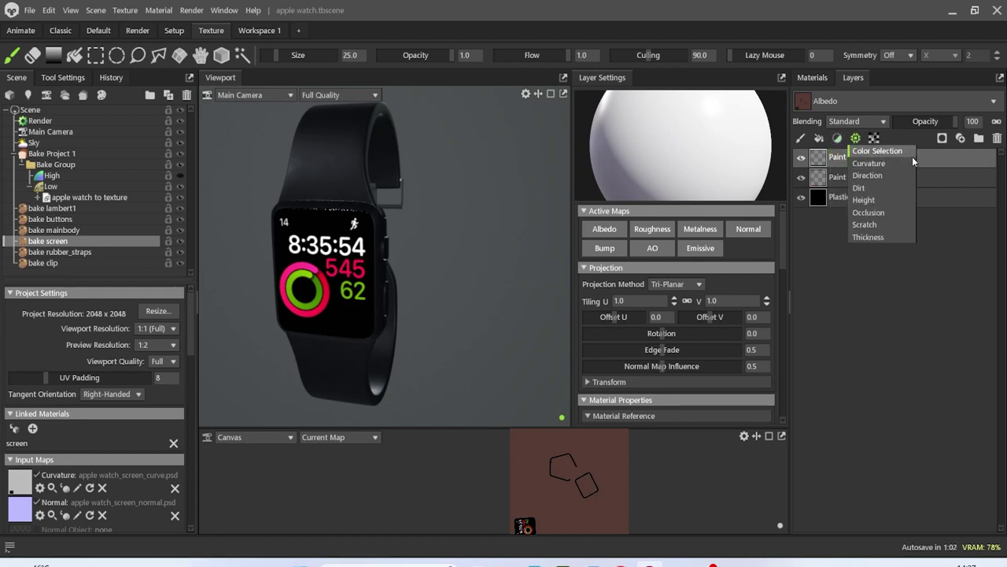
{"action": "left_click", "coordinate": [883, 187]}
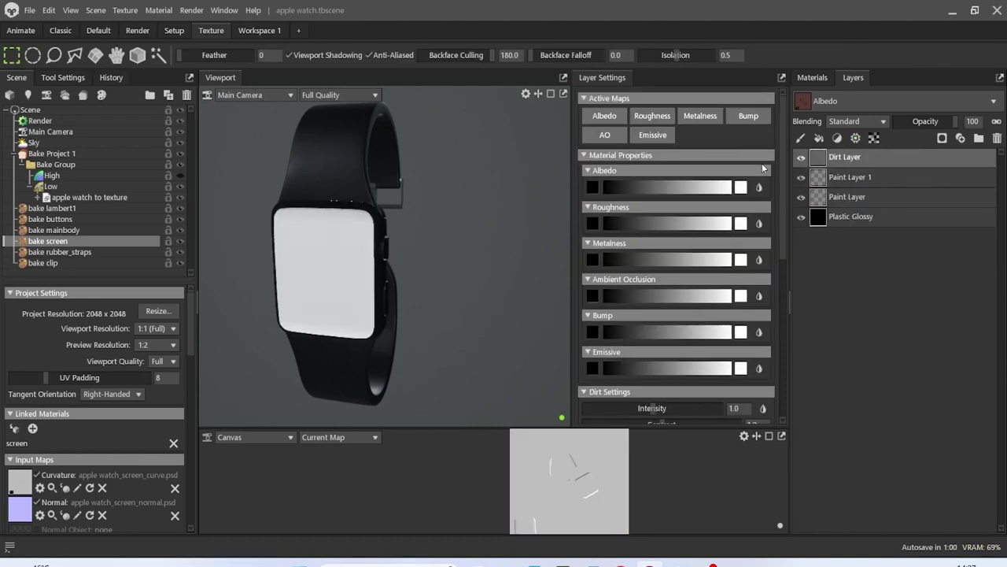
{"action": "key", "text": "ctrl+z"}
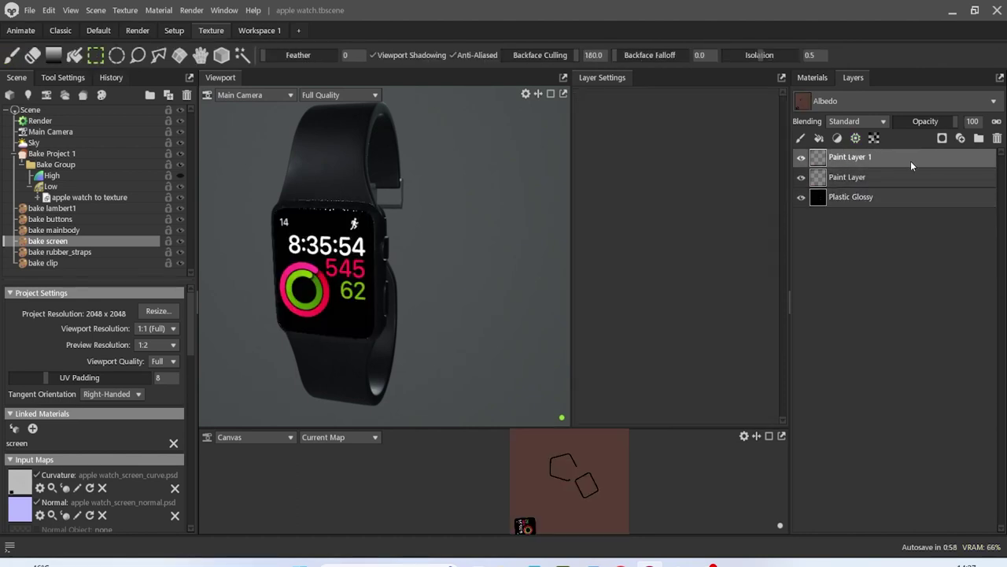
Add a black mask to Paint Layer 1 and attach a Dirt processor to that mask
{"action": "left_click", "coordinate": [943, 138]}
{"action": "left_click", "coordinate": [905, 188]}
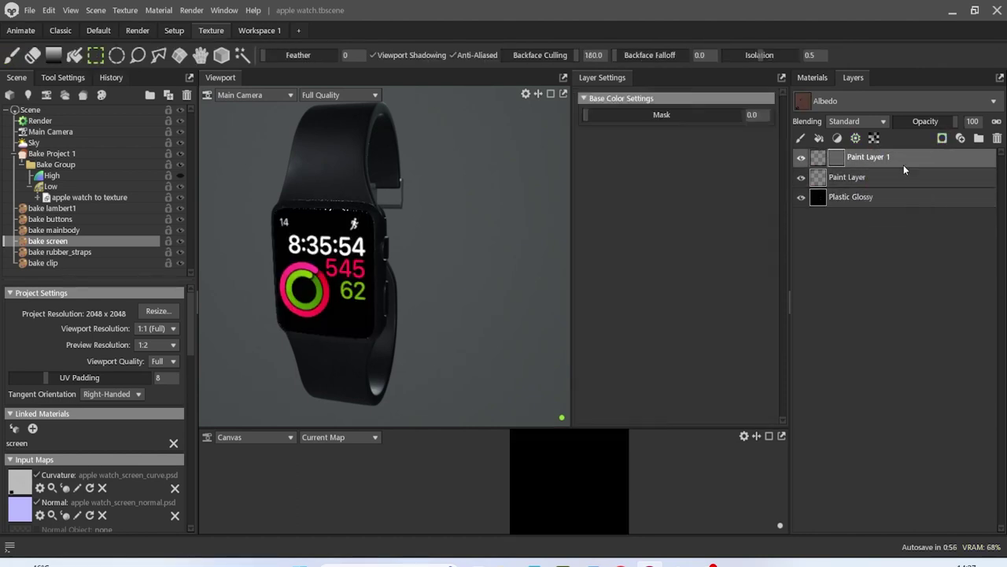
{"action": "left_click", "coordinate": [855, 138]}
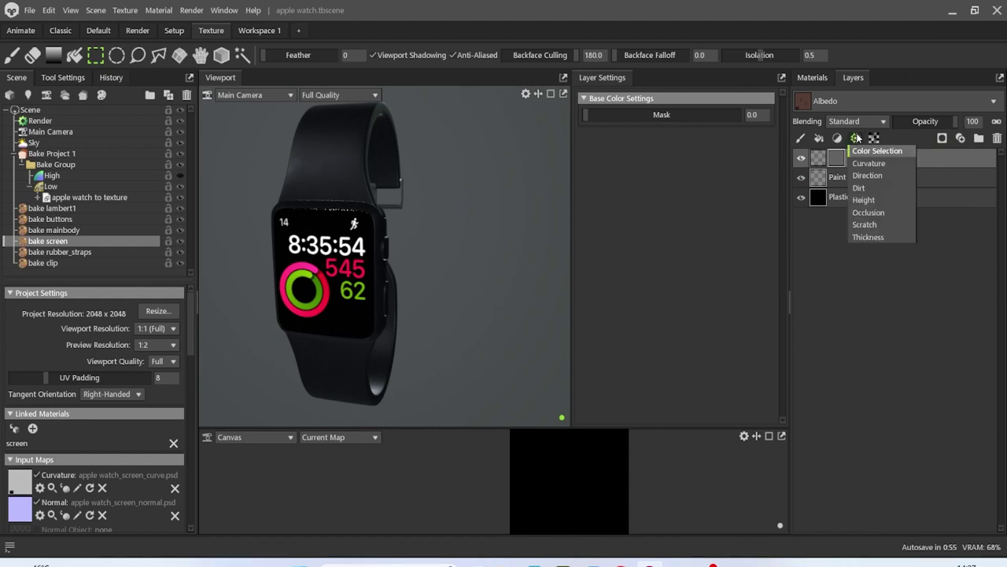
{"action": "left_click", "coordinate": [884, 188]}
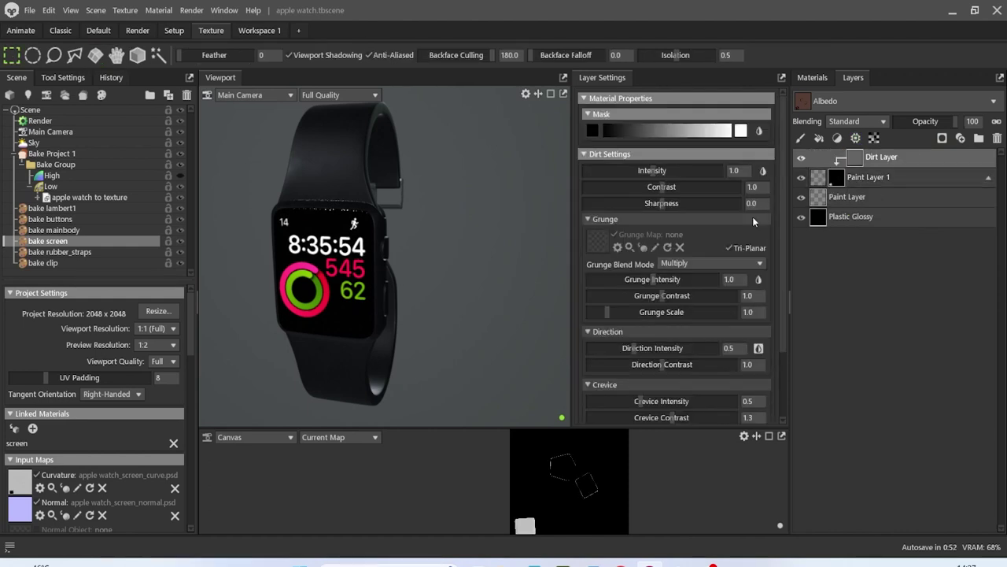
Find the Fingerprint Medium texture in the library and assign it as Paint Layer 1's Dirt grunge map
{"action": "left_click", "coordinate": [190, 10]}
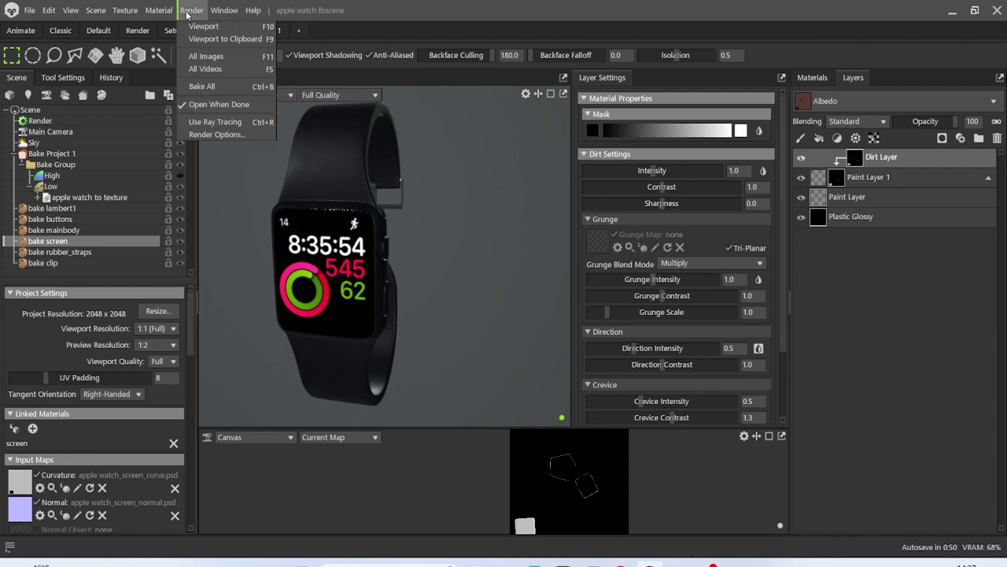
{"action": "mouse_move", "coordinate": [224, 10]}
{"action": "left_click", "coordinate": [236, 69]}
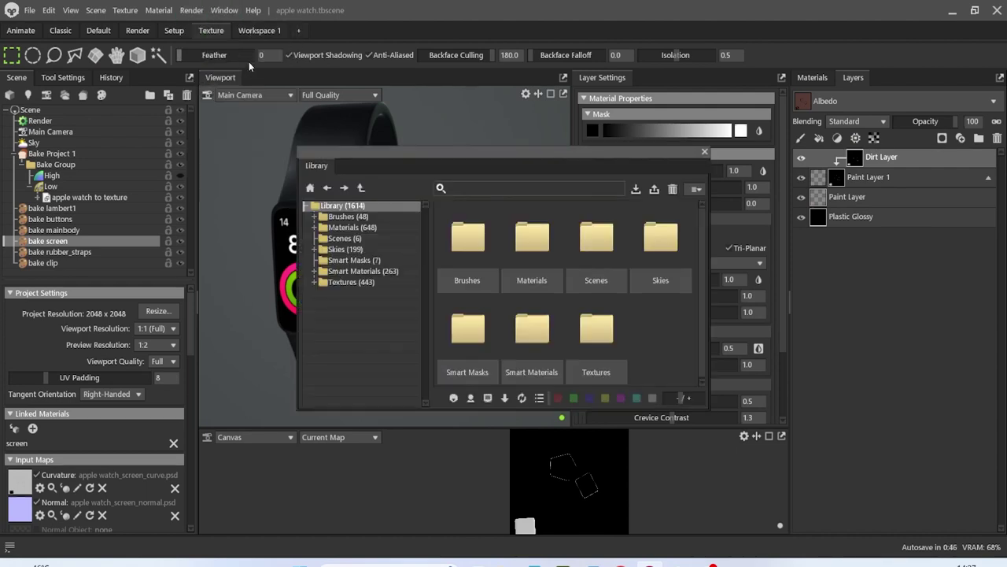
{"action": "type", "text": "fing"}
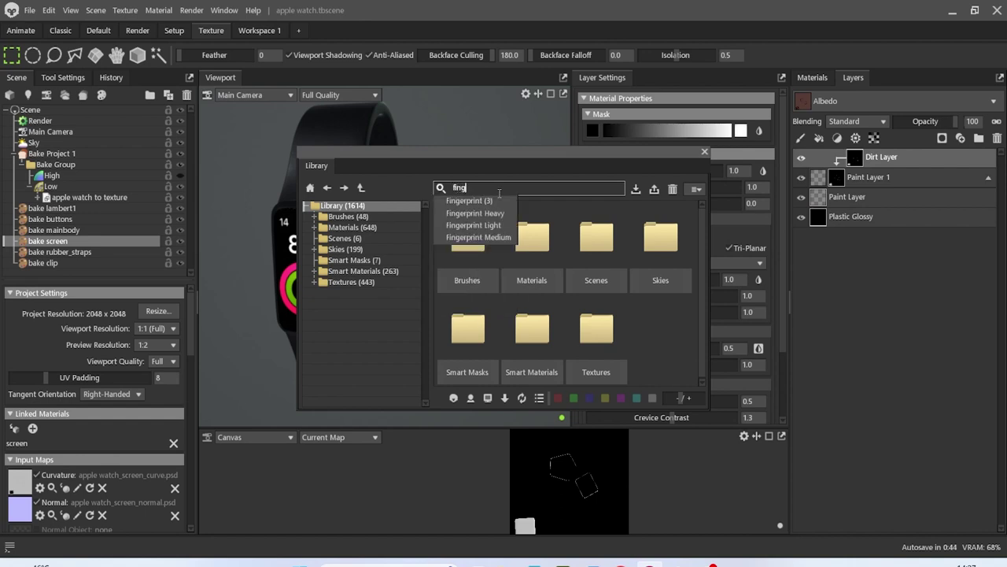
{"action": "left_click", "coordinate": [478, 237]}
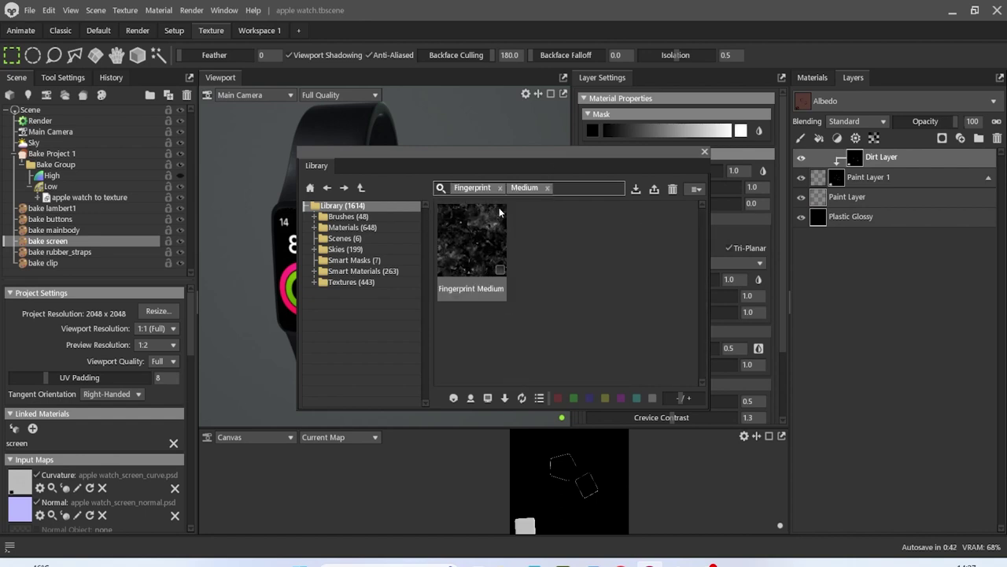
{"action": "left_click_drag", "start_coordinate": [567, 155], "coordinate": [410, 255]}
{"action": "left_click_drag", "start_coordinate": [339, 335], "coordinate": [598, 242]}
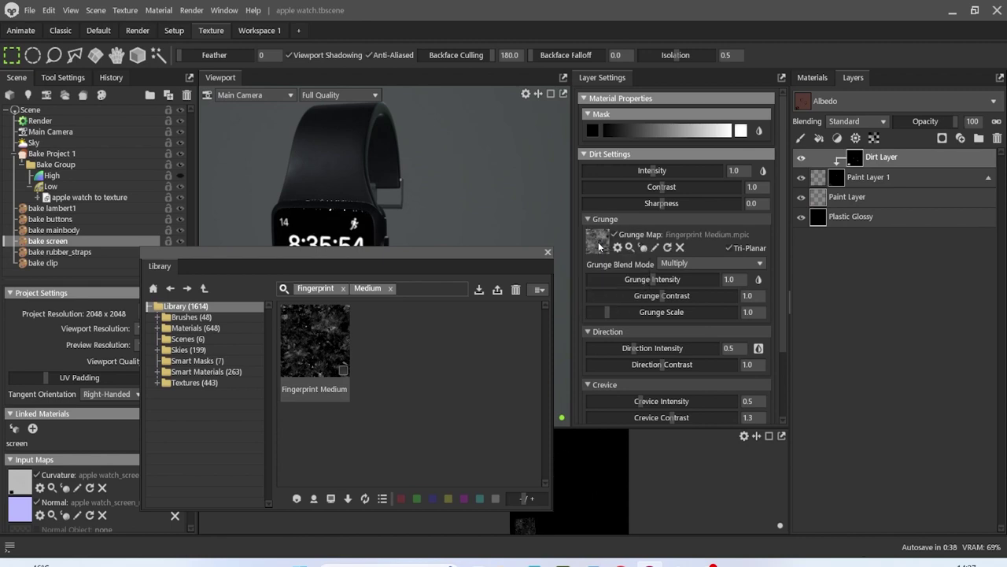
{"action": "left_click", "coordinate": [549, 252]}
Inspect the watch screen up close, then delete the Dirt Layer and Paint Layer 1
{"action": "left_click_drag", "start_coordinate": [373, 318], "coordinate": [340, 300], "text": "alt"}
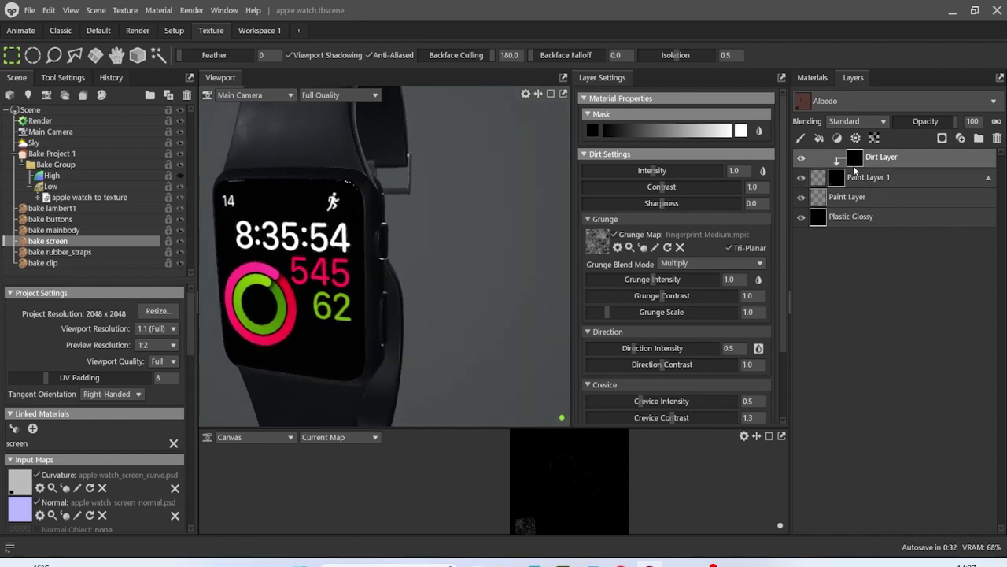
{"action": "key", "text": "Delete"}
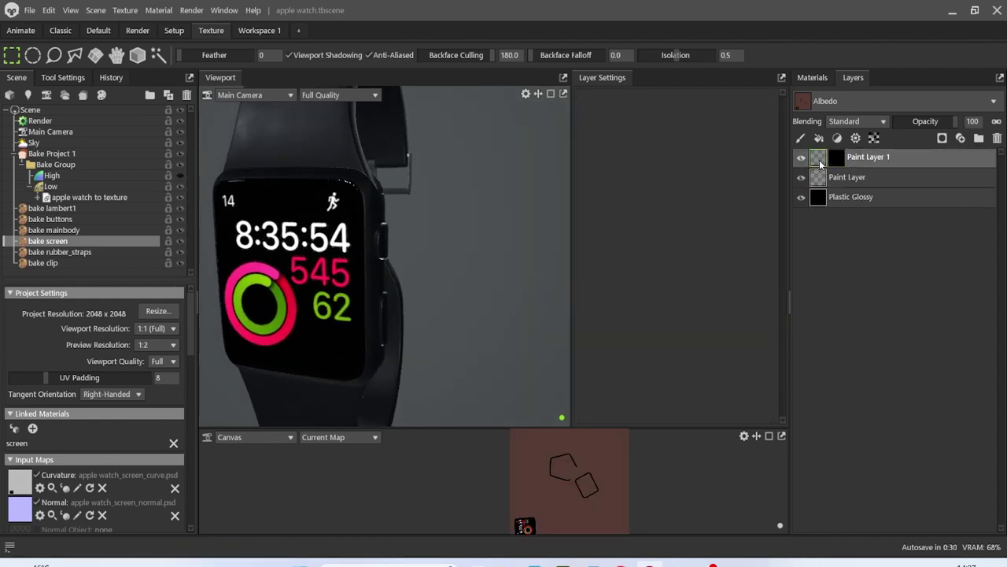
{"action": "left_click", "coordinate": [907, 153]}
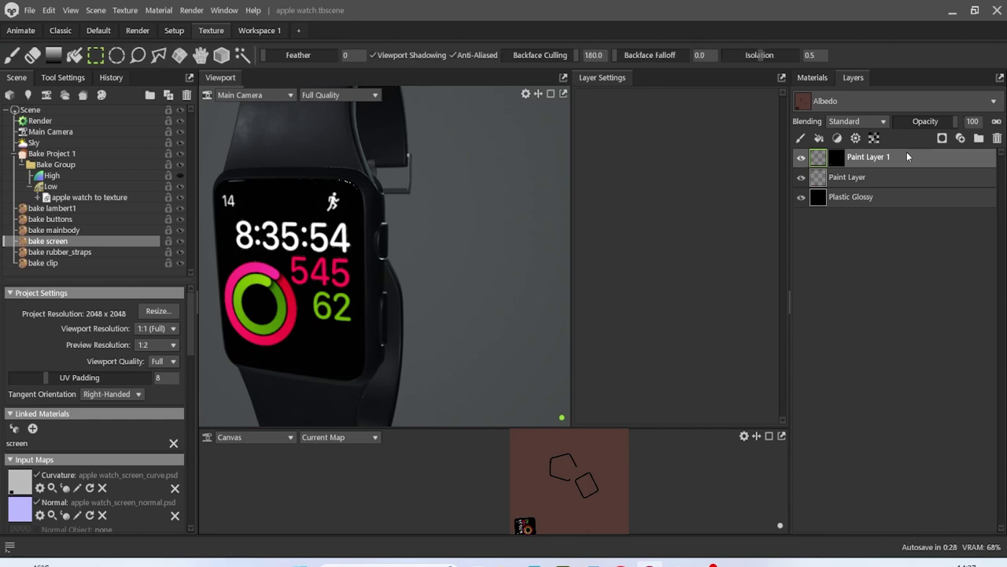
{"action": "key", "text": "Delete"}
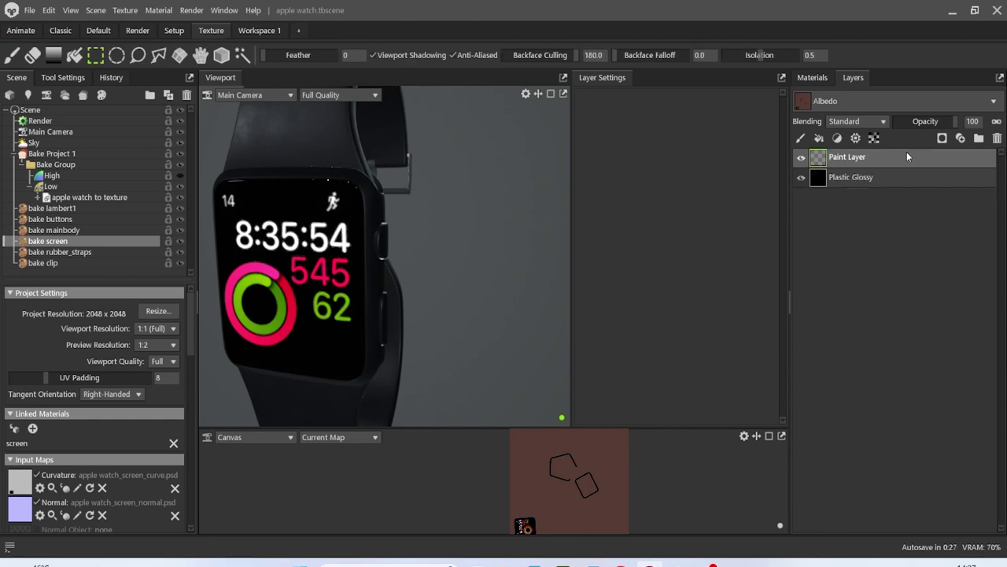
Add a fill layer above the watch face Paint Layer and change its albedo colour to mid grey
{"action": "left_click", "coordinate": [820, 139]}
{"action": "scroll", "coordinate": [700, 337], "scroll_direction": "down", "scroll_amount": 3}
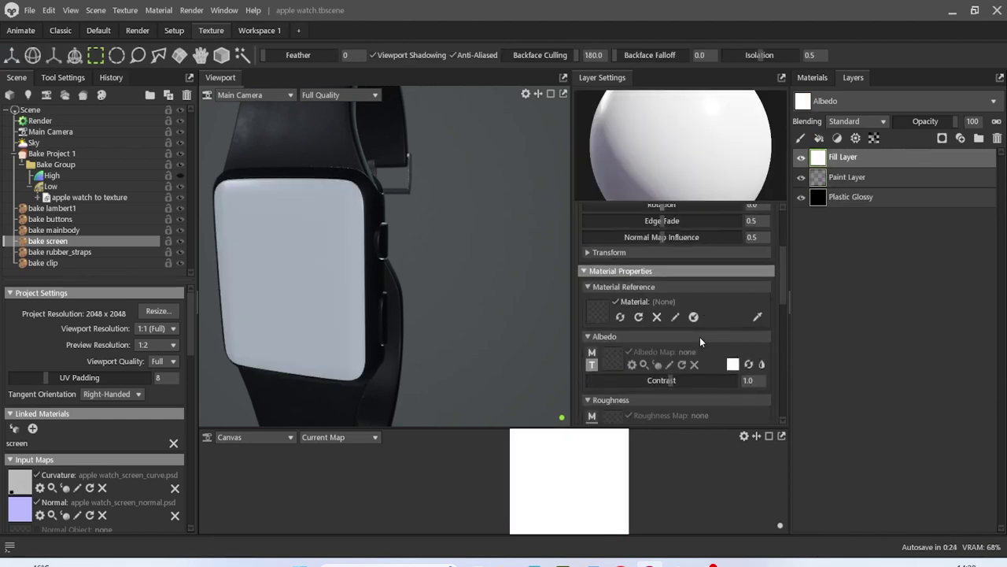
{"action": "scroll", "coordinate": [700, 337], "scroll_direction": "down", "scroll_amount": 3}
{"action": "left_click", "coordinate": [733, 265]}
{"action": "left_click", "coordinate": [358, 265]}
{"action": "left_click_drag", "start_coordinate": [358, 265], "coordinate": [345, 260]}
{"action": "left_click", "coordinate": [640, 193]}
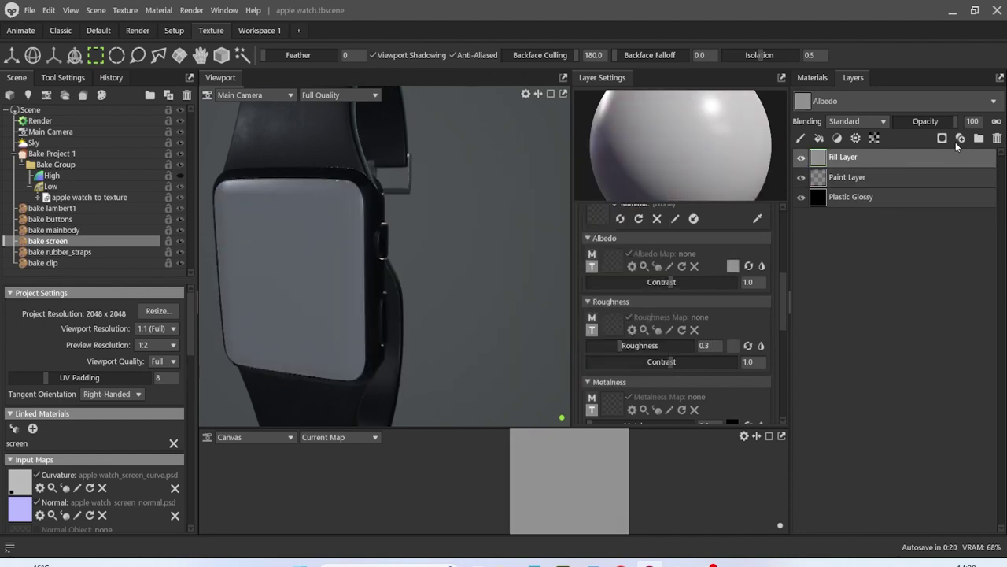
Add a black mask to the grey fill layer and attach a Dirt processor to that mask
{"action": "left_click", "coordinate": [942, 138]}
{"action": "left_click", "coordinate": [944, 173]}
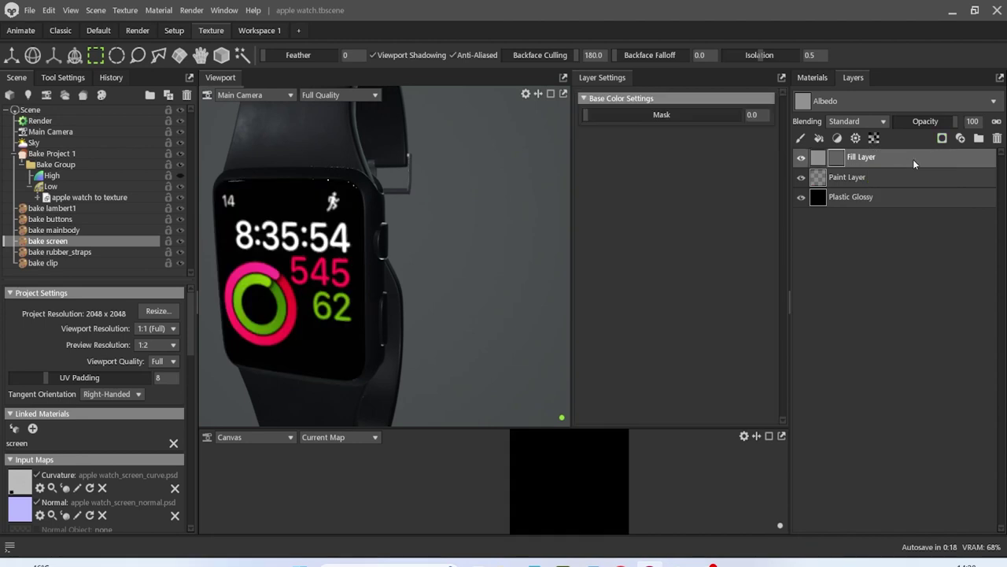
{"action": "left_click", "coordinate": [856, 138]}
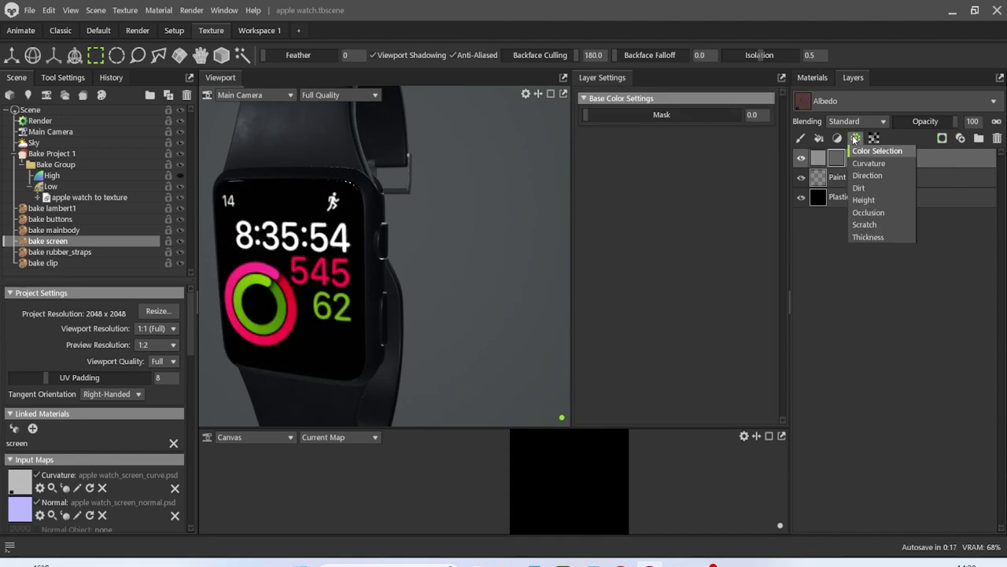
{"action": "left_click", "coordinate": [893, 186]}
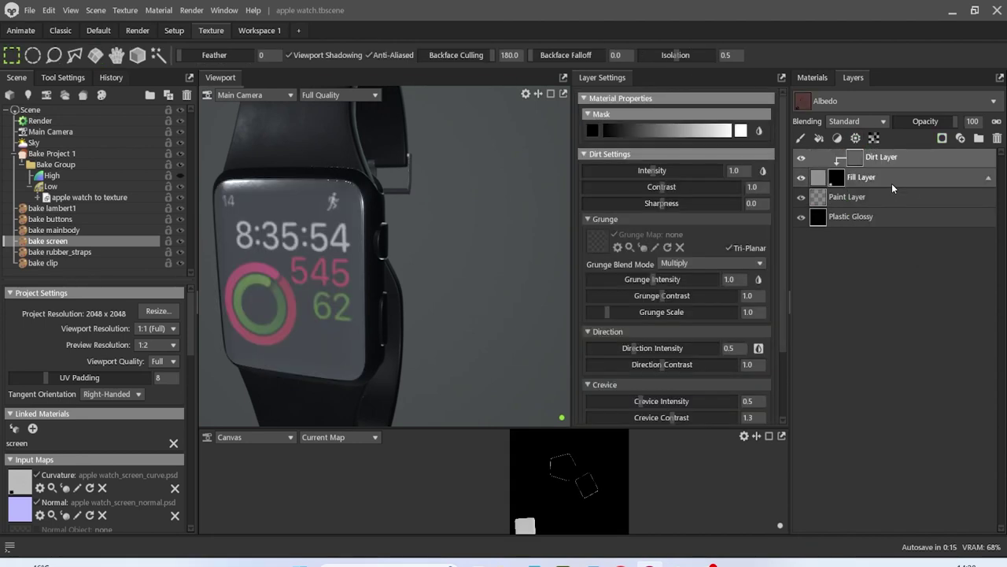
Assign the library's Fingerprint Medium texture as the fill layer's Dirt grunge map and check the smudges from an angled view
{"action": "left_click", "coordinate": [225, 10]}
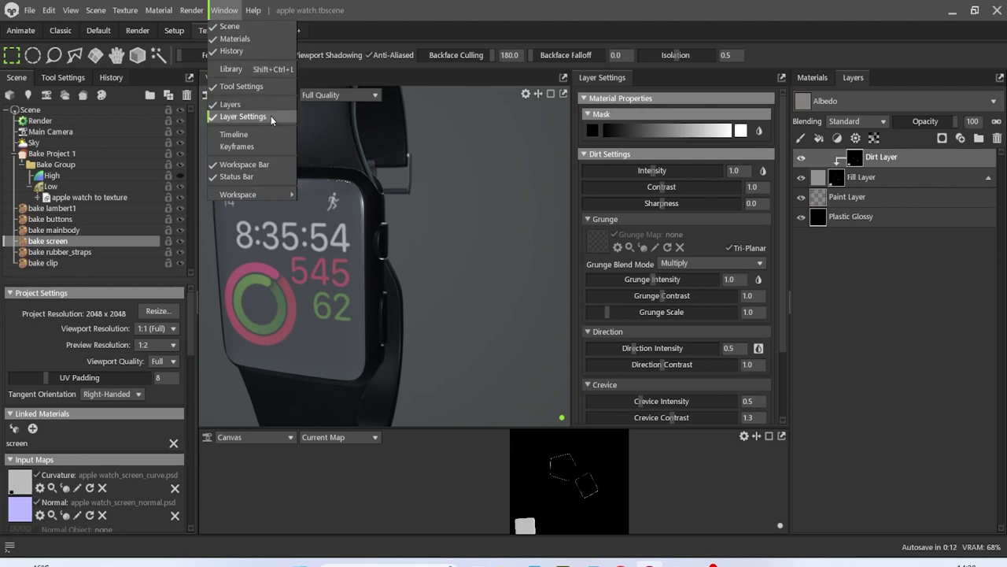
{"action": "left_click", "coordinate": [252, 69]}
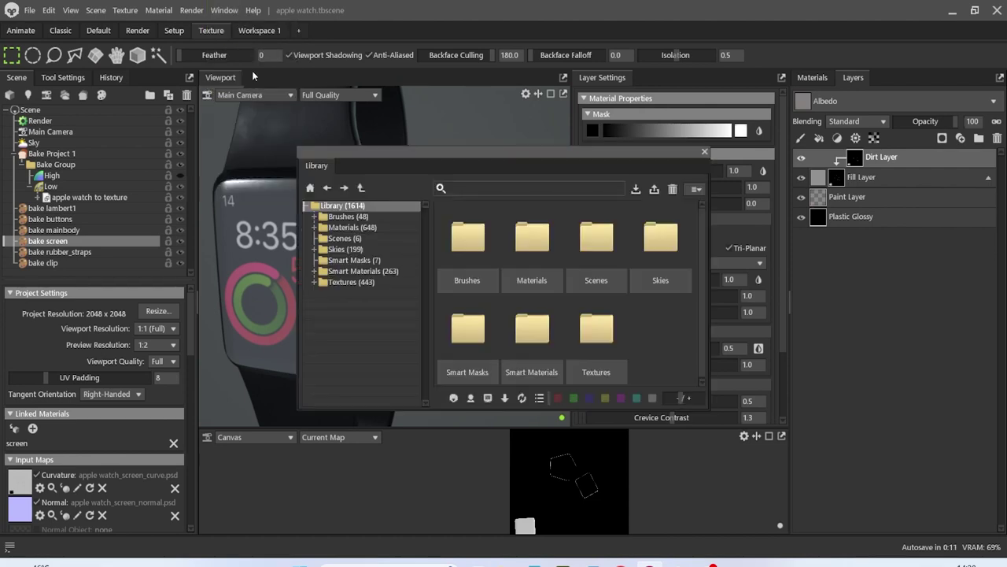
{"action": "left_click", "coordinate": [495, 188]}
{"action": "type", "text": "fing"}
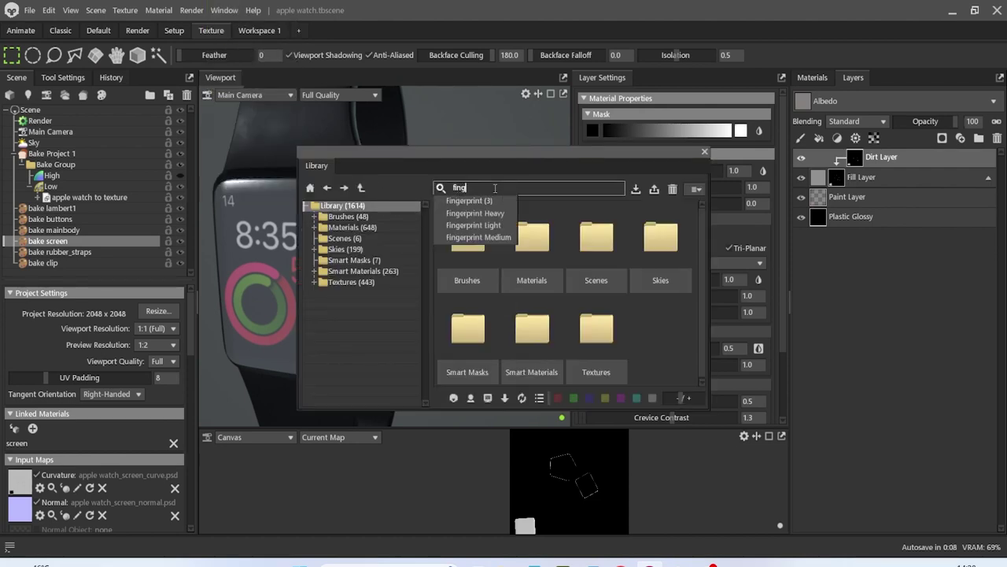
{"action": "left_click", "coordinate": [478, 237]}
{"action": "left_click_drag", "start_coordinate": [473, 240], "coordinate": [492, 238]}
{"action": "left_click_drag", "start_coordinate": [542, 149], "coordinate": [398, 218]}
{"action": "left_click_drag", "start_coordinate": [343, 302], "coordinate": [597, 238]}
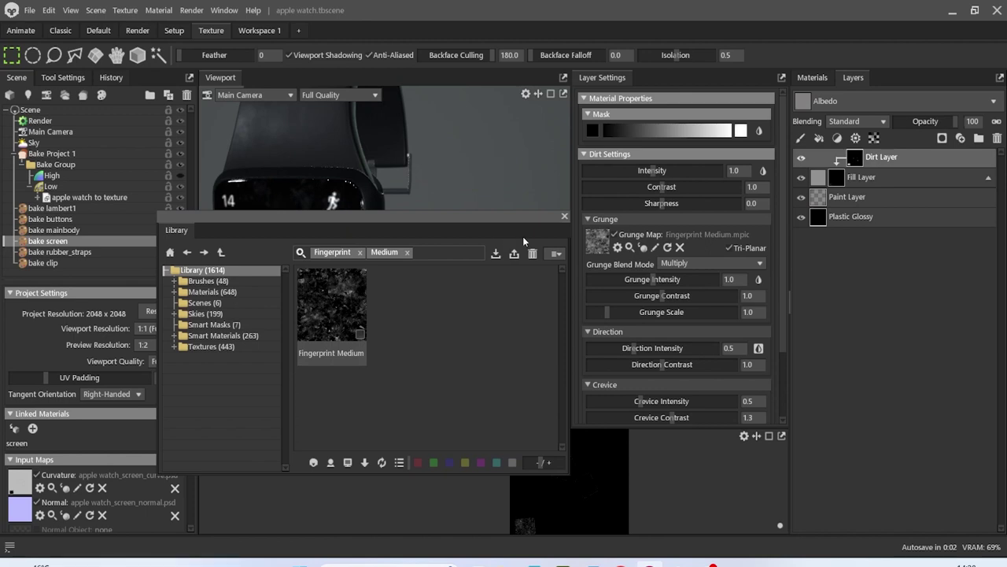
{"action": "left_click", "coordinate": [565, 215]}
{"action": "left_click_drag", "start_coordinate": [422, 261], "coordinate": [401, 189]}
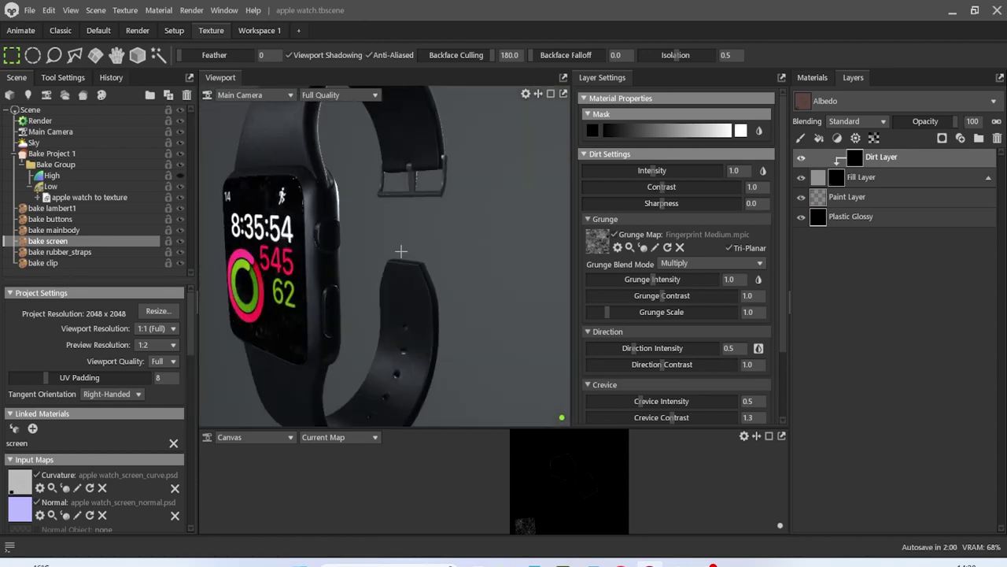
Select the bake buttons texture project and search the library for rust materials
{"action": "left_click", "coordinate": [84, 220]}
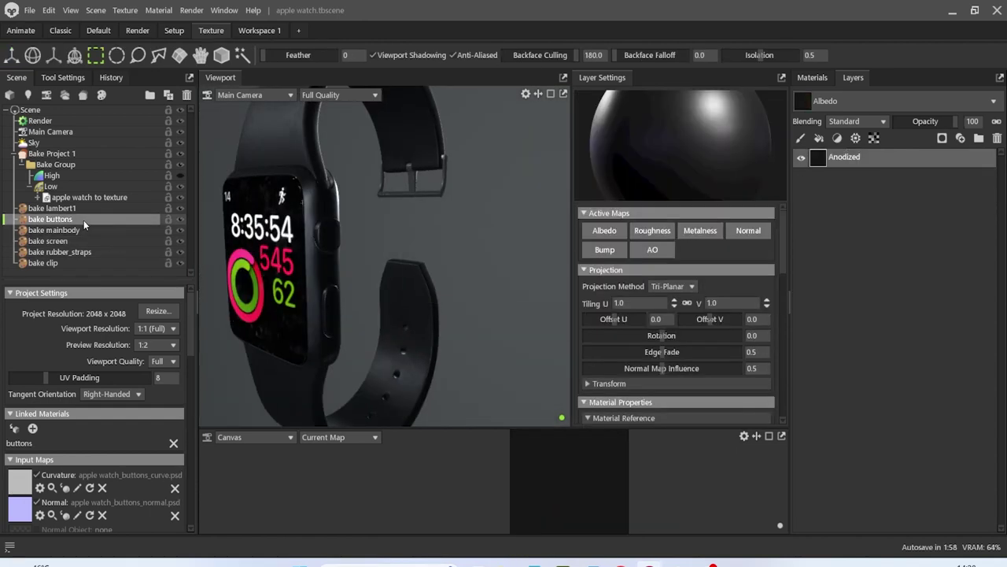
{"action": "left_click", "coordinate": [221, 11]}
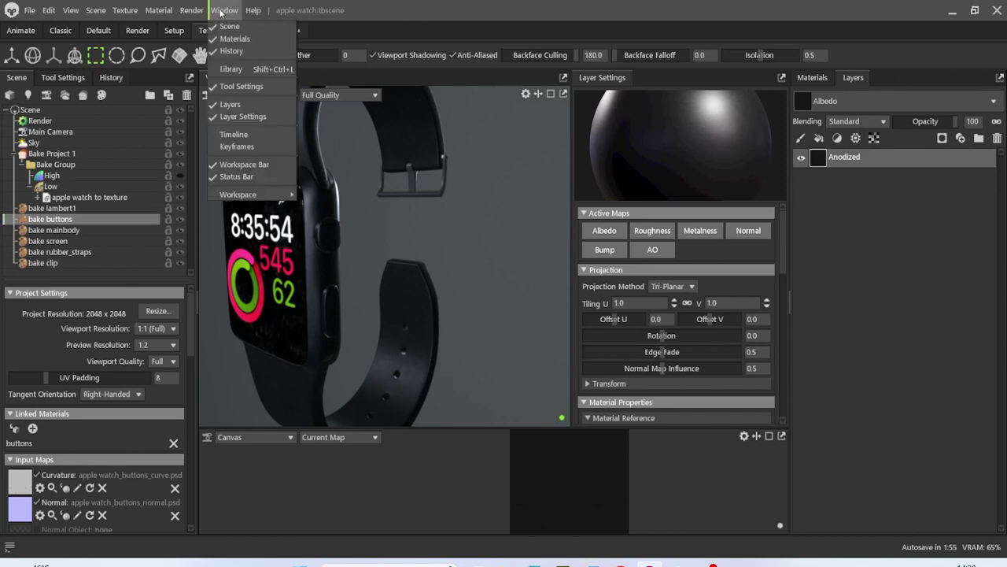
{"action": "left_click", "coordinate": [242, 67]}
{"action": "left_click", "coordinate": [525, 189]}
{"action": "type", "text": "rust"}
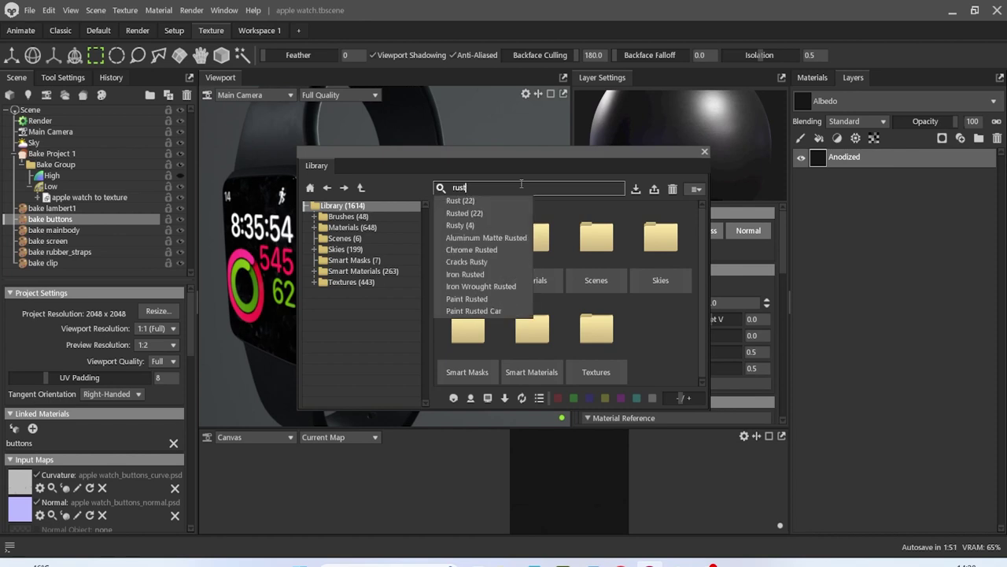
{"action": "key", "text": "Return"}
{"action": "scroll", "coordinate": [606, 322], "scroll_direction": "down", "scroll_amount": 6}
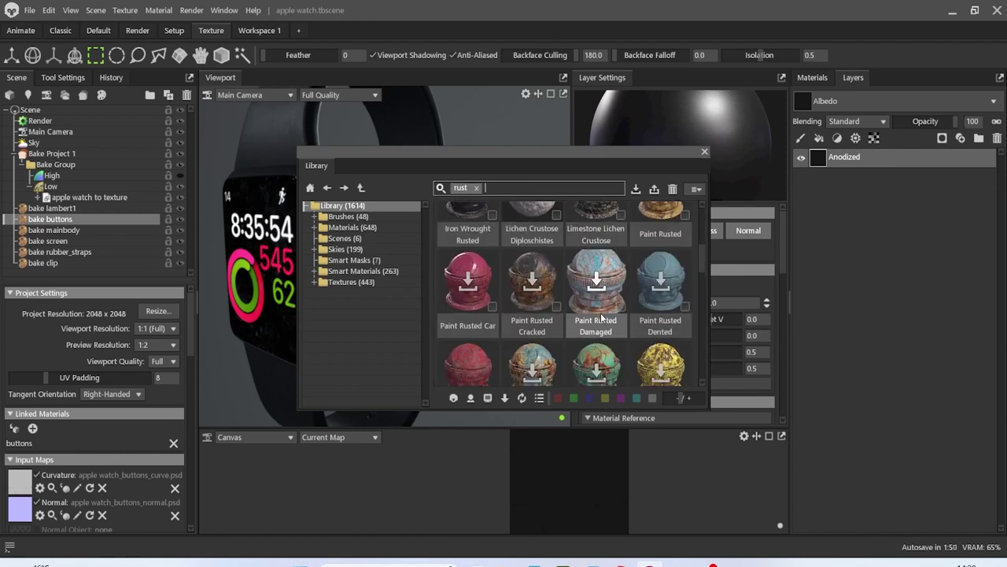
{"action": "scroll", "coordinate": [647, 271], "scroll_direction": "down", "scroll_amount": 3}
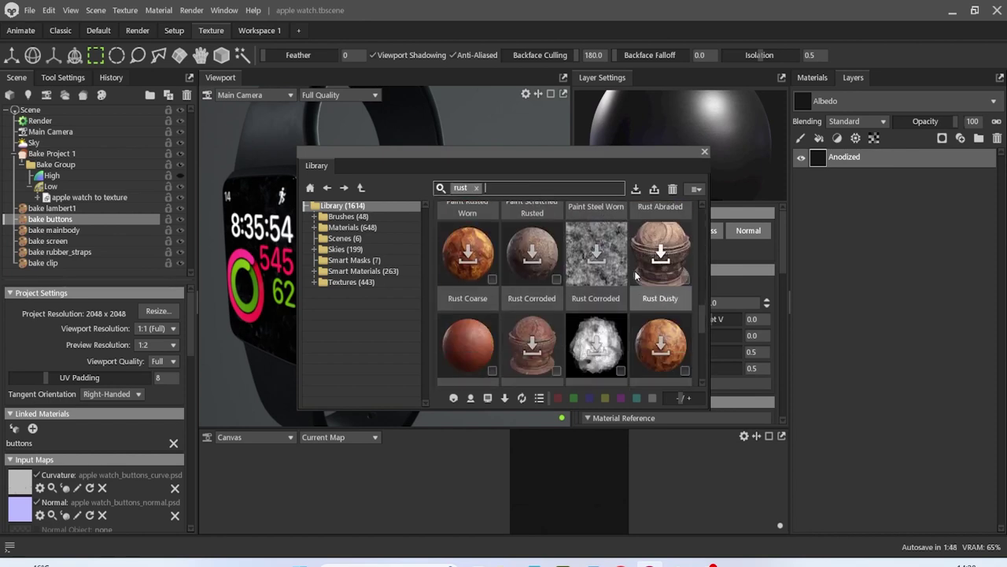
Add the Rust Fine material as a layer above Anodized on the bake buttons project and inspect the buttons up close
{"action": "left_click_drag", "start_coordinate": [467, 279], "coordinate": [876, 273]}
{"action": "left_click_drag", "start_coordinate": [851, 180], "coordinate": [854, 148]}
{"action": "left_click", "coordinate": [704, 151]}
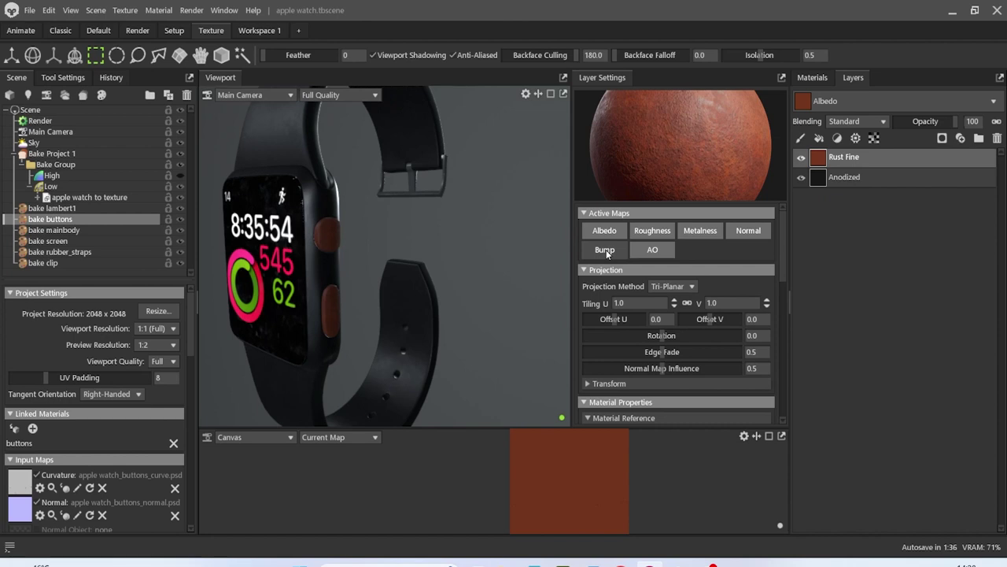
{"action": "scroll", "coordinate": [301, 285], "scroll_direction": "up", "scroll_amount": 3}
{"action": "left_click_drag", "start_coordinate": [298, 284], "coordinate": [347, 283], "text": "alt"}
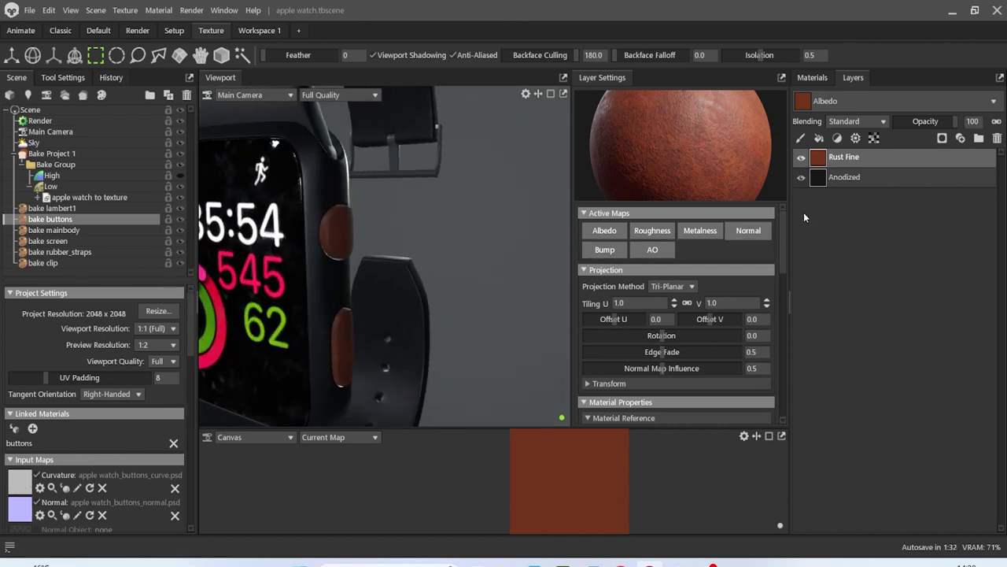
Add a black mask to the Rust Fine layer and attach a Dirt processor to that mask
{"action": "left_click", "coordinate": [942, 138]}
{"action": "left_click", "coordinate": [932, 193]}
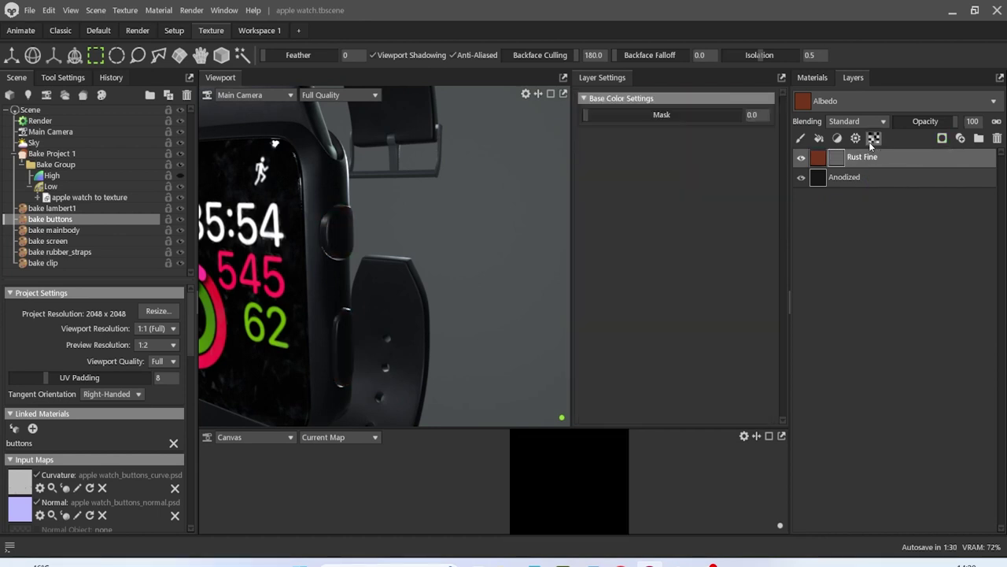
{"action": "left_click", "coordinate": [857, 140]}
{"action": "left_click", "coordinate": [882, 188]}
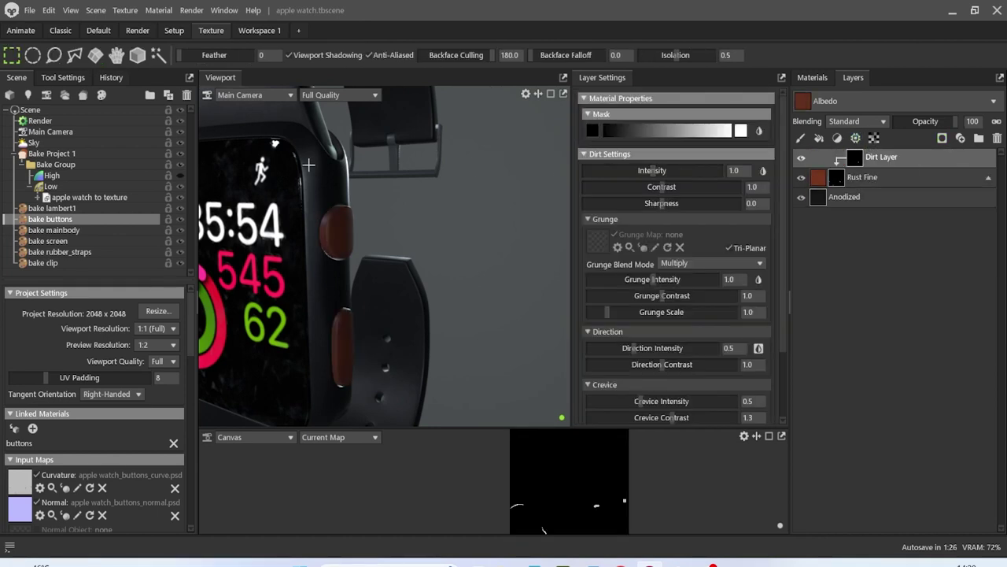
Assign the library's Fingerprint Medium texture as the grunge map of the Rust Fine mask's Dirt processor
{"action": "left_click", "coordinate": [225, 10]}
{"action": "left_click", "coordinate": [252, 74]}
{"action": "left_click", "coordinate": [483, 184]}
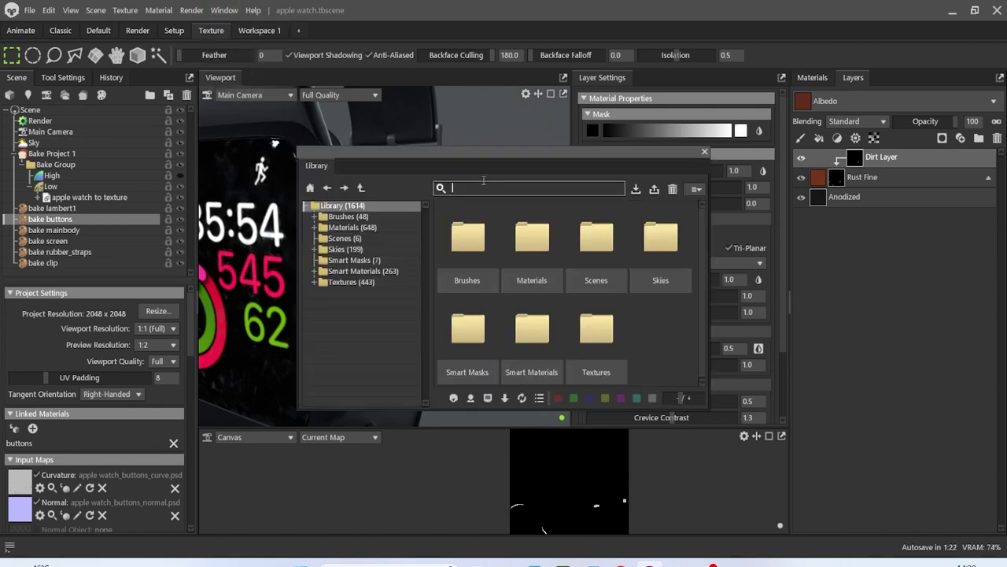
{"action": "type", "text": "fing"}
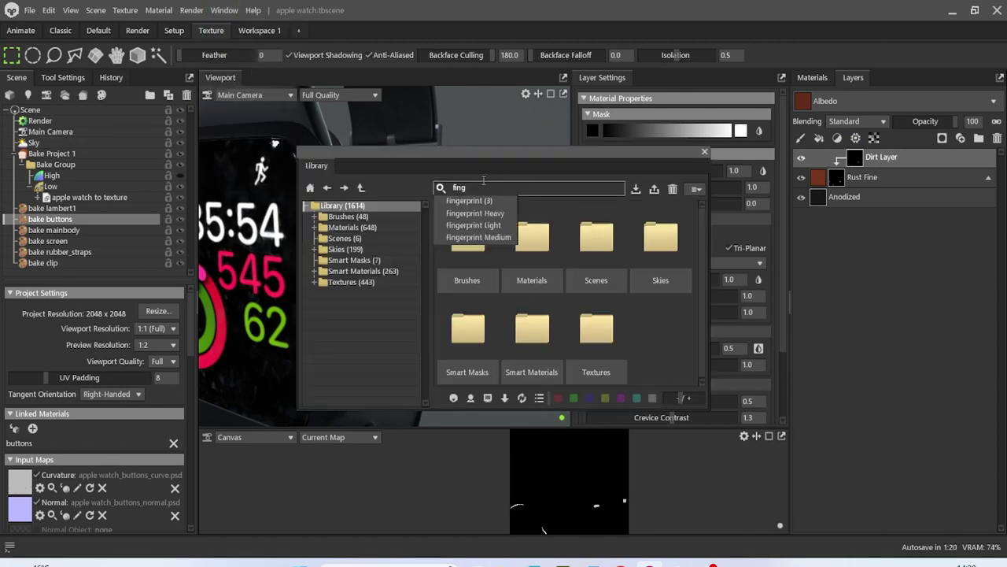
{"action": "left_click", "coordinate": [508, 237]}
{"action": "left_click_drag", "start_coordinate": [597, 167], "coordinate": [413, 277]}
{"action": "left_click_drag", "start_coordinate": [299, 347], "coordinate": [600, 246]}
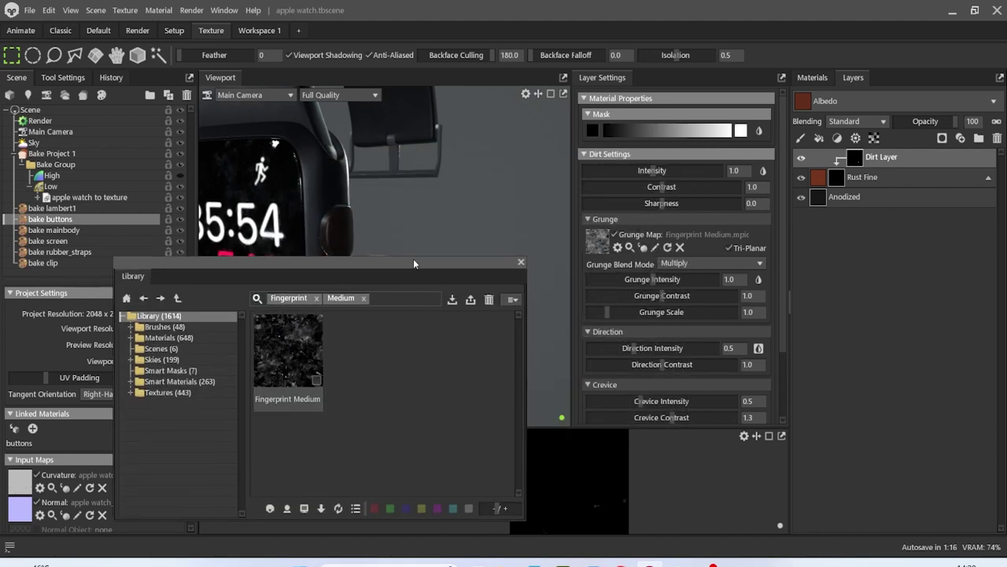
{"action": "left_click", "coordinate": [521, 262]}
Lower the Dirt intensity on the rust mask to 0.115 and check the buttons and the whole watch
{"action": "left_click_drag", "start_coordinate": [473, 261], "coordinate": [498, 239], "text": "alt"}
{"action": "left_click_drag", "start_coordinate": [643, 179], "coordinate": [592, 176]}
{"action": "left_click_drag", "start_coordinate": [376, 227], "coordinate": [335, 265]}
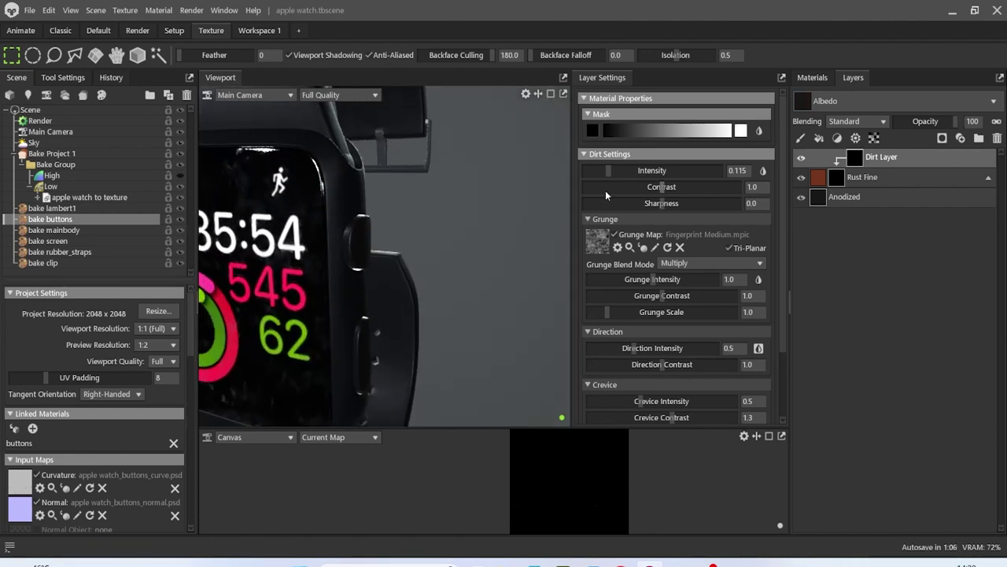
{"action": "scroll", "coordinate": [414, 229], "scroll_direction": "down", "scroll_amount": 3}
{"action": "left_click_drag", "start_coordinate": [429, 255], "coordinate": [469, 254], "text": "alt"}
{"action": "scroll", "coordinate": [524, 250], "scroll_direction": "down", "scroll_amount": 3}
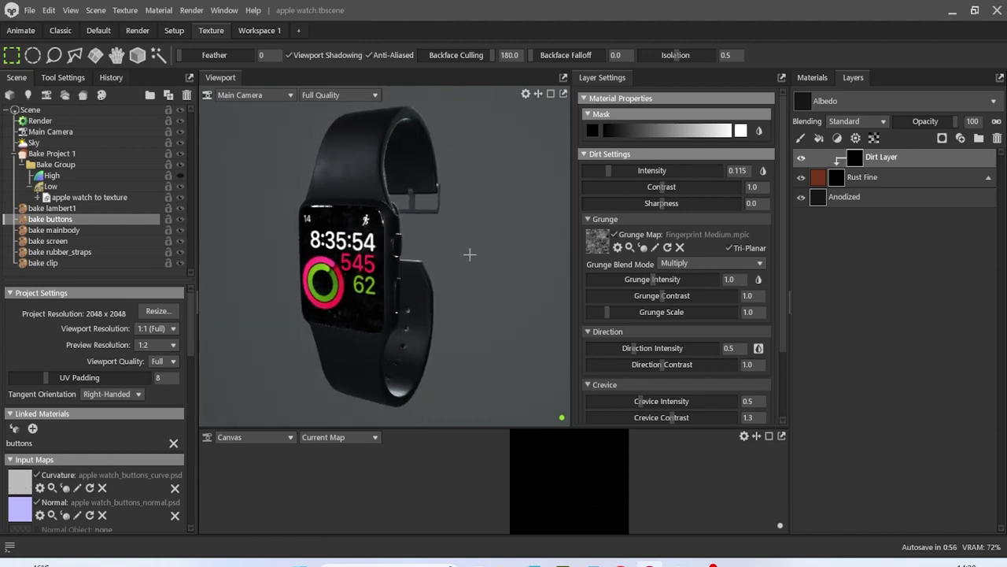
{"action": "left_click_drag", "start_coordinate": [470, 255], "coordinate": [500, 259]}
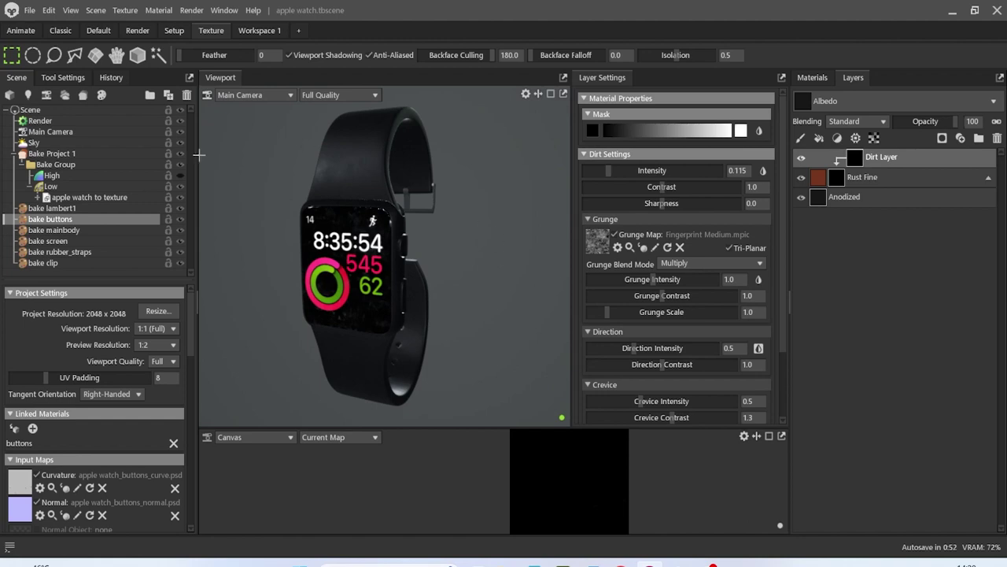
Save the scene and review the Render object's lighting and ray tracing settings
{"action": "left_click", "coordinate": [33, 11]}
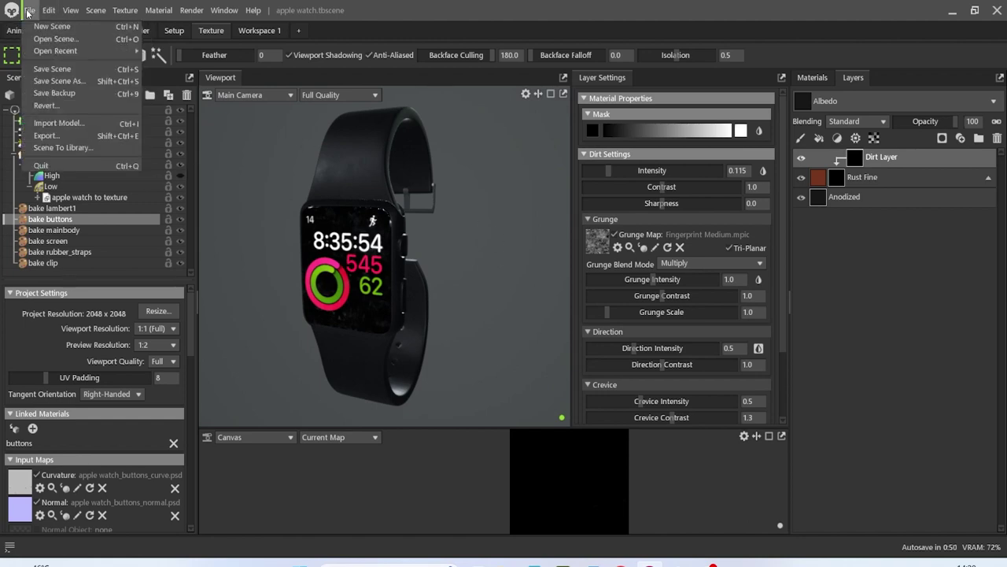
{"action": "left_click", "coordinate": [51, 67]}
{"action": "left_click", "coordinate": [61, 118]}
{"action": "scroll", "coordinate": [112, 396], "scroll_direction": "down", "scroll_amount": 6}
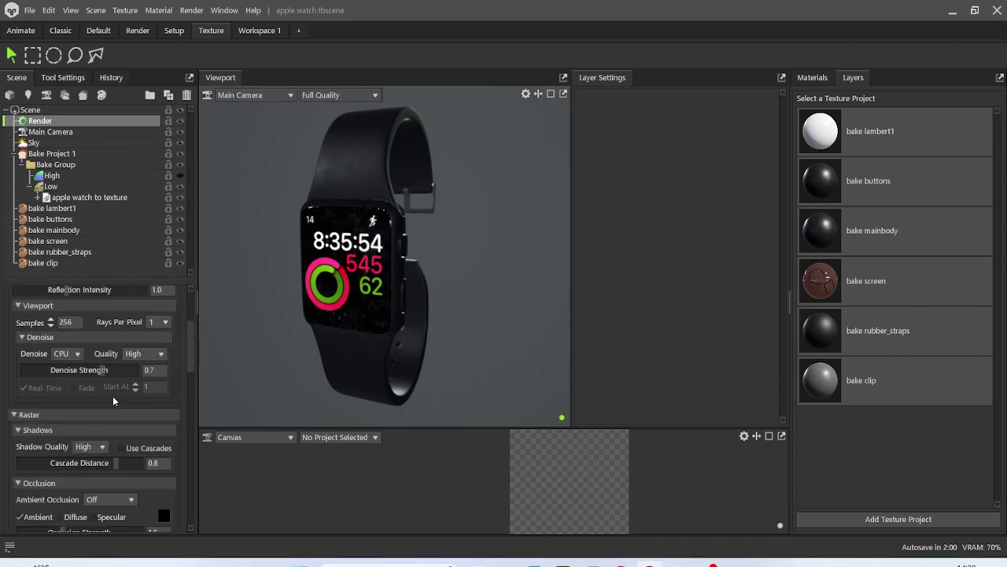
{"action": "scroll", "coordinate": [113, 396], "scroll_direction": "up", "scroll_amount": 6}
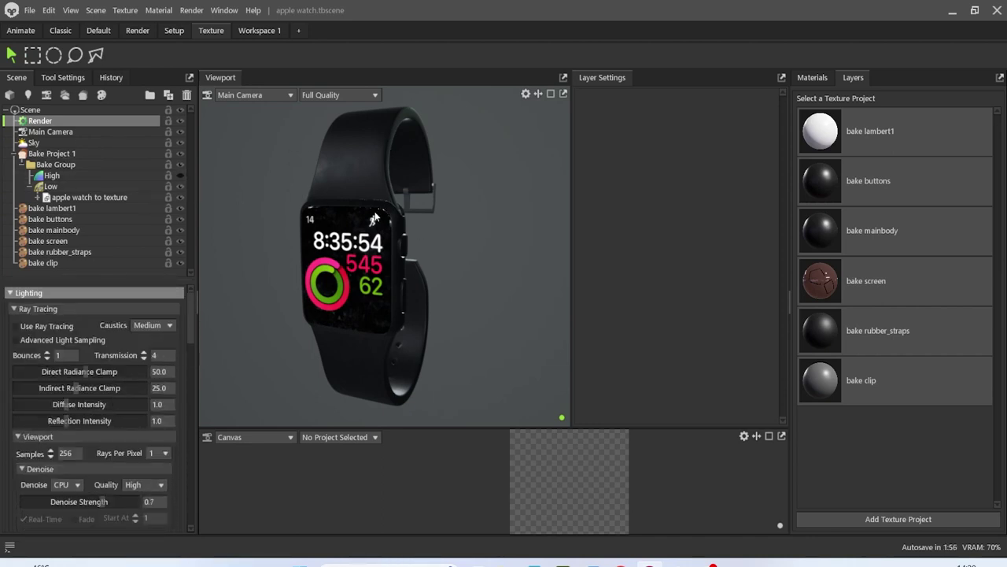
Select the bake clip texture project and browse the library's Materials category for an aluminum finish
{"action": "left_click", "coordinate": [90, 262]}
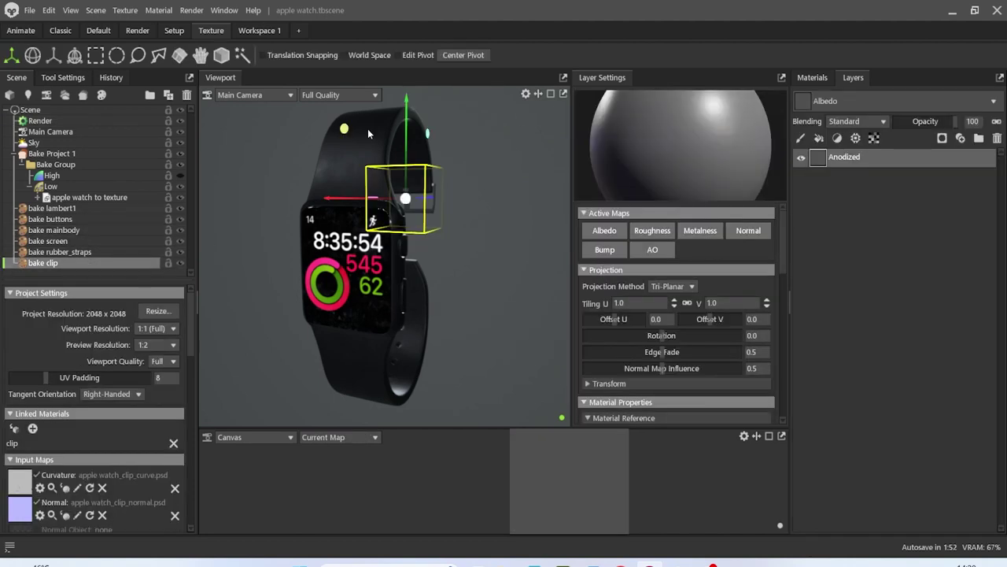
{"action": "left_click", "coordinate": [221, 11]}
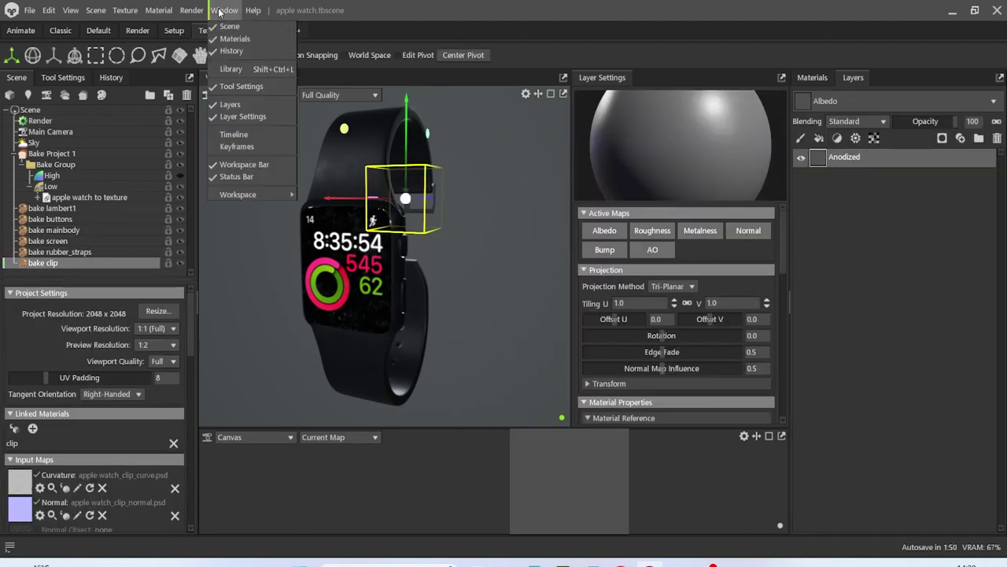
{"action": "left_click", "coordinate": [246, 70]}
{"action": "left_click", "coordinate": [311, 225]}
{"action": "scroll", "coordinate": [538, 277], "scroll_direction": "down", "scroll_amount": 5}
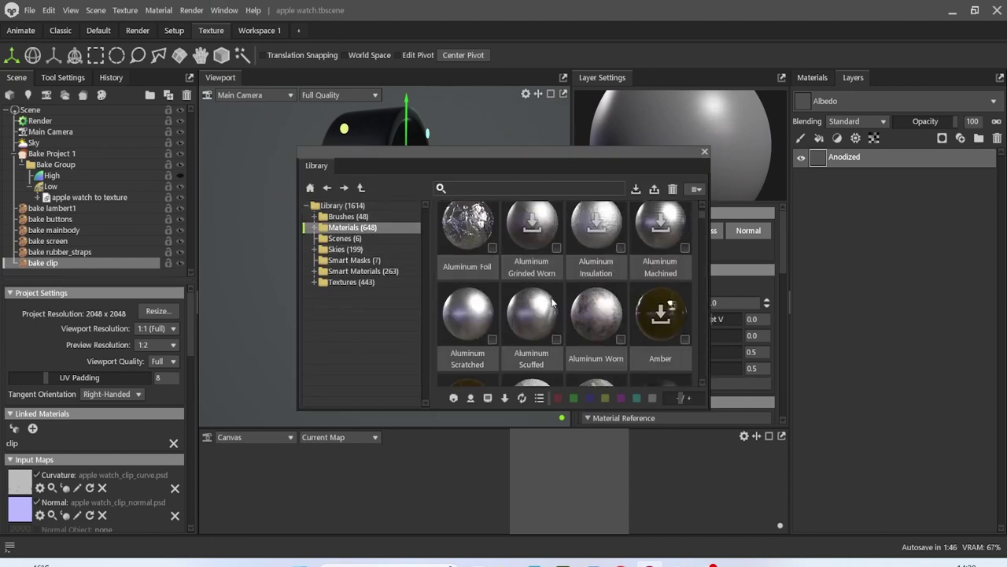
{"action": "scroll", "coordinate": [538, 277], "scroll_direction": "down", "scroll_amount": 5}
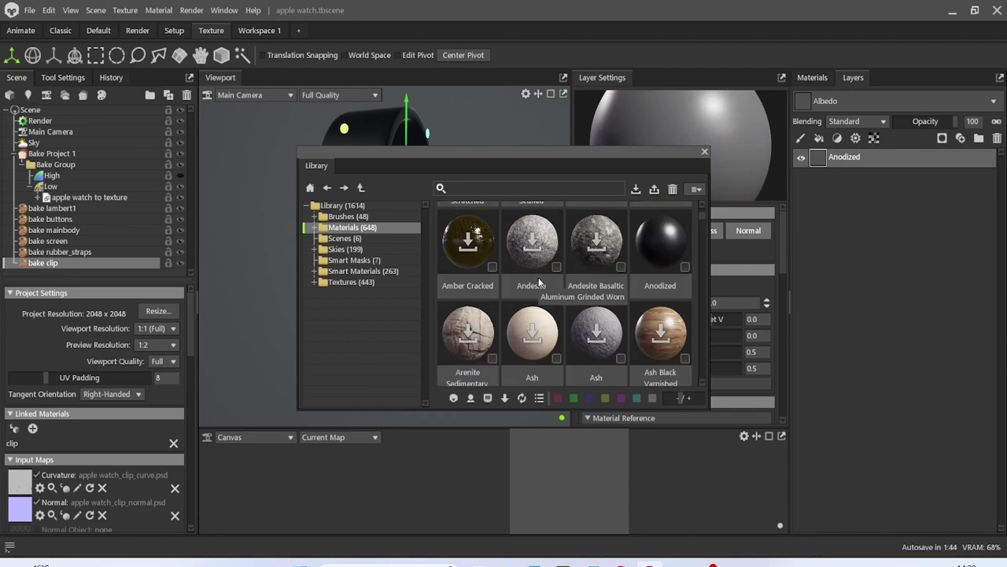
{"action": "scroll", "coordinate": [538, 277], "scroll_direction": "up", "scroll_amount": 3}
{"action": "scroll", "coordinate": [539, 280], "scroll_direction": "up", "scroll_amount": 3}
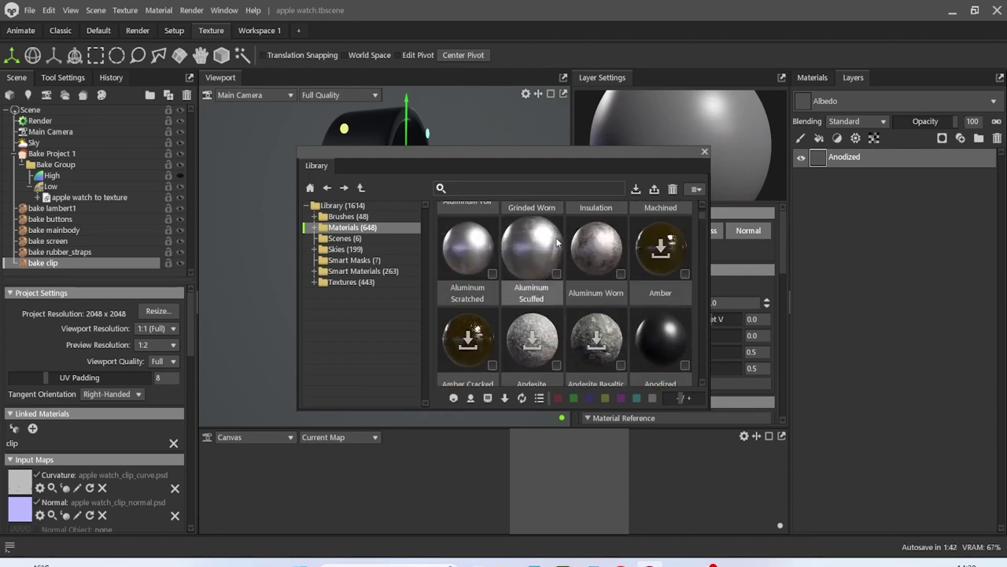
Add the Aluminum Scratched material above Anodized on the bake clip project and inspect the clip on the model
{"action": "left_click_drag", "start_coordinate": [572, 149], "coordinate": [573, 273]}
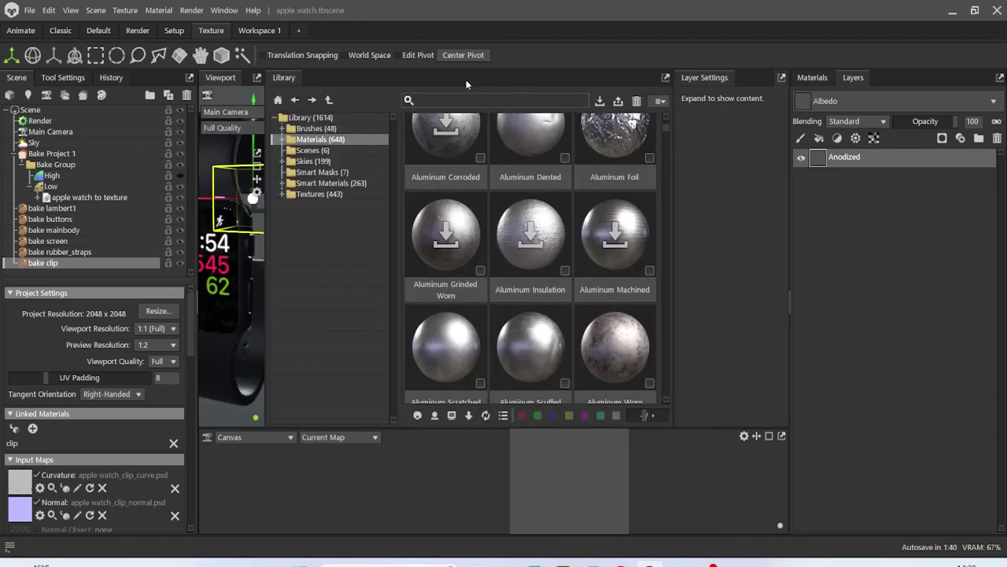
{"action": "left_click_drag", "start_coordinate": [292, 81], "coordinate": [434, 239]}
{"action": "left_click_drag", "start_coordinate": [578, 318], "coordinate": [917, 232]}
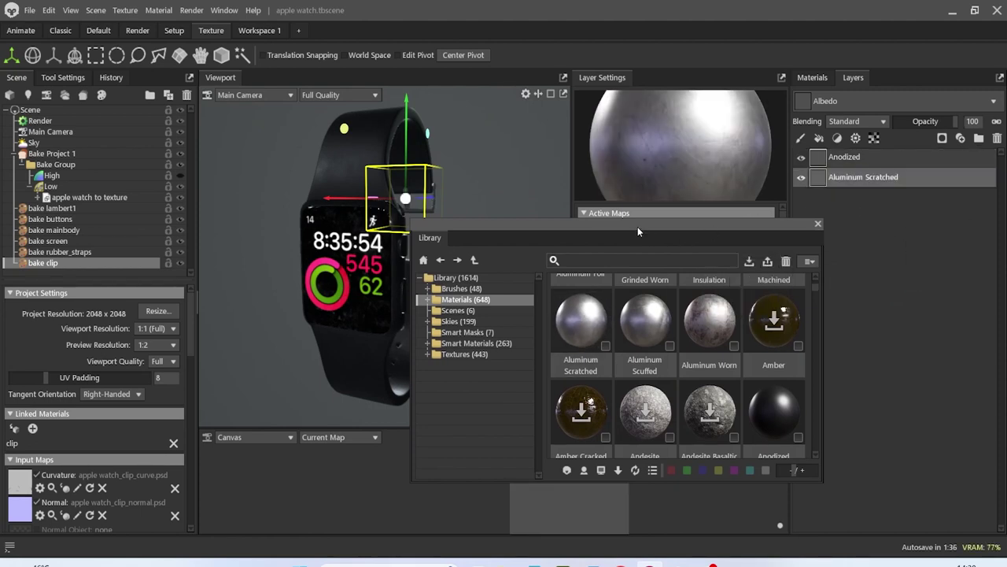
{"action": "left_click_drag", "start_coordinate": [637, 226], "coordinate": [633, 249]}
{"action": "left_click_drag", "start_coordinate": [864, 170], "coordinate": [866, 154]}
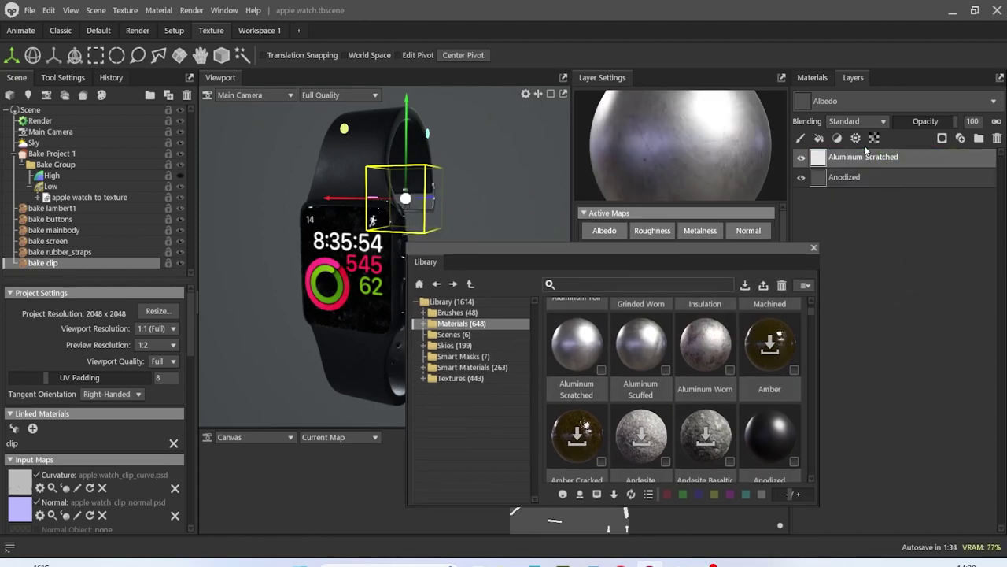
{"action": "scroll", "coordinate": [444, 185], "scroll_direction": "up", "scroll_amount": 3}
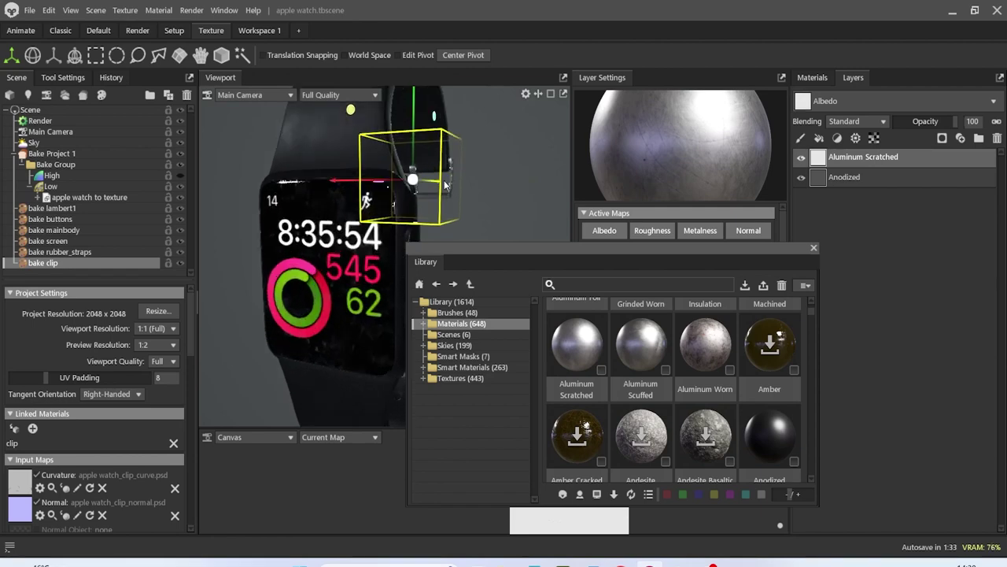
{"action": "left_click_drag", "start_coordinate": [444, 185], "coordinate": [190, 190]}
{"action": "left_click_drag", "start_coordinate": [344, 191], "coordinate": [473, 197]}
{"action": "scroll", "coordinate": [473, 197], "scroll_direction": "down", "scroll_amount": 4}
{"action": "middle_click_drag", "start_coordinate": [473, 198], "coordinate": [385, 185]}
{"action": "left_click_drag", "start_coordinate": [384, 183], "coordinate": [378, 168]}
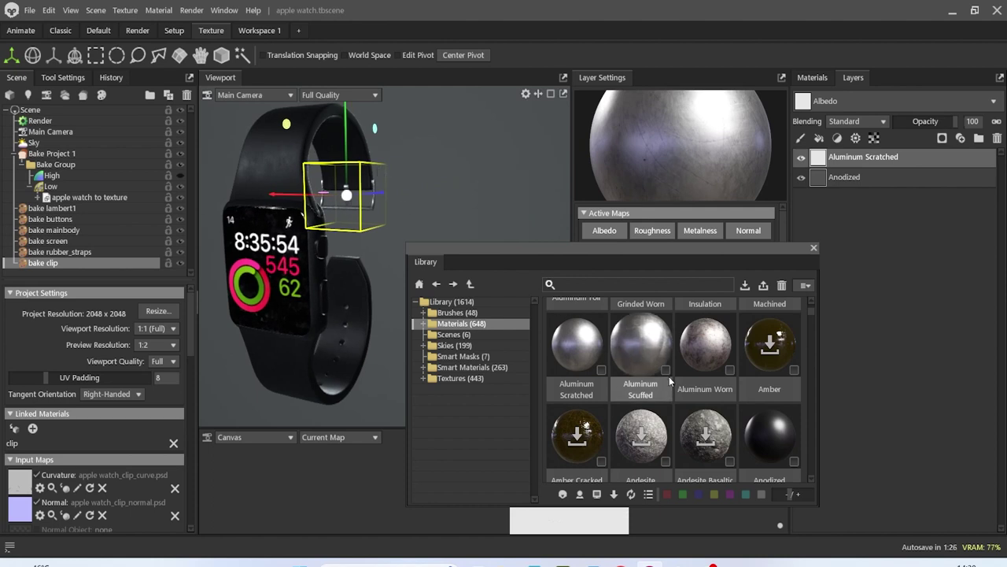
Browse the library's Metal materials and add Powder Coated as a layer above Aluminum Scratched on the clip
{"action": "scroll", "coordinate": [655, 363], "scroll_direction": "down", "scroll_amount": 5}
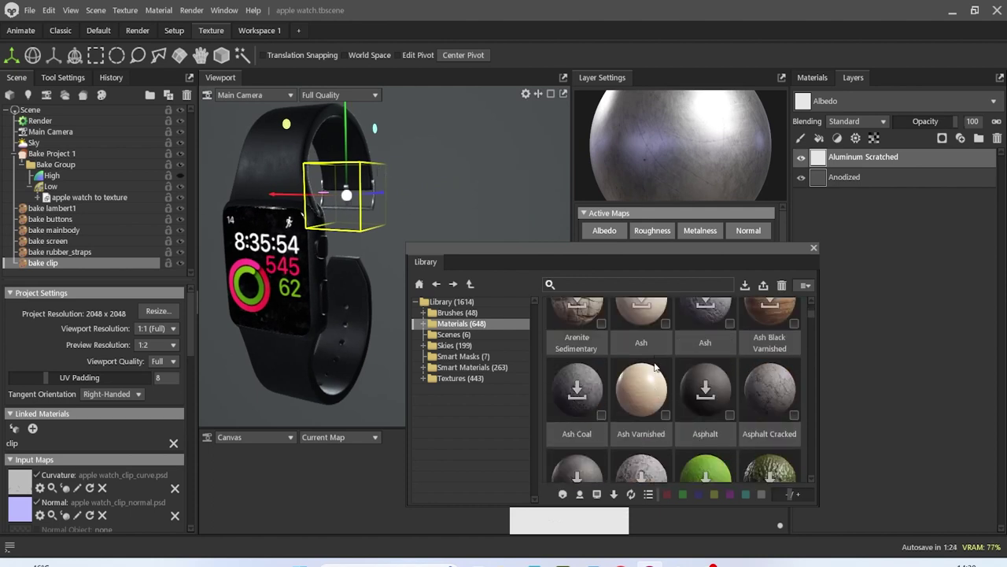
{"action": "scroll", "coordinate": [655, 365], "scroll_direction": "down", "scroll_amount": 5}
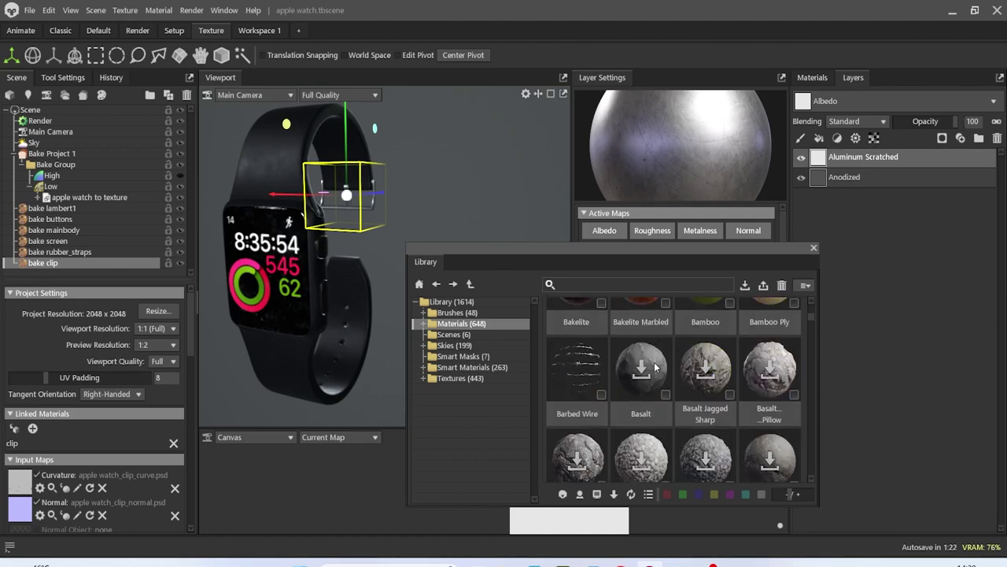
{"action": "scroll", "coordinate": [655, 365], "scroll_direction": "down", "scroll_amount": 3}
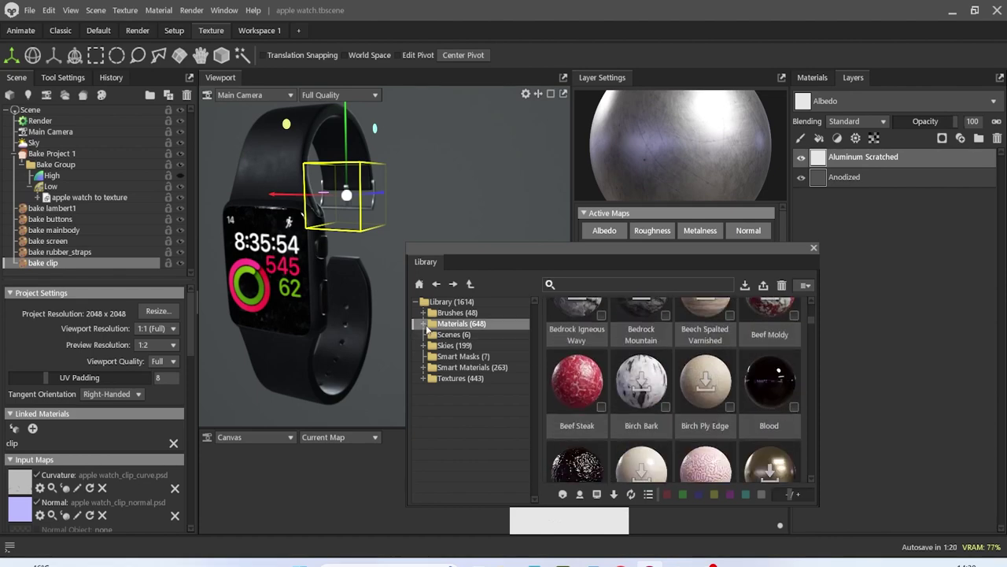
{"action": "left_click", "coordinate": [422, 323]}
{"action": "left_click", "coordinate": [476, 409]}
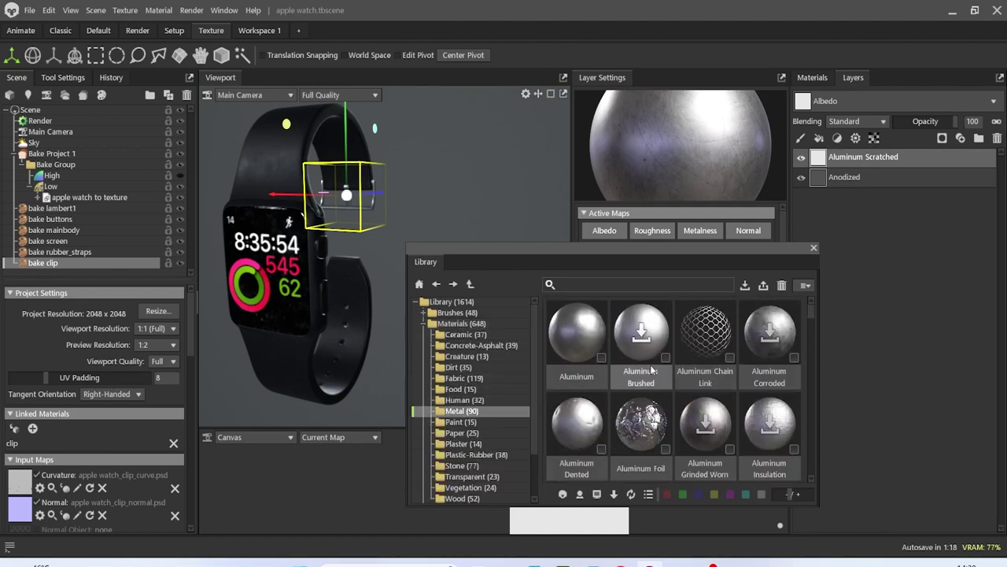
{"action": "scroll", "coordinate": [668, 372], "scroll_direction": "down", "scroll_amount": 5}
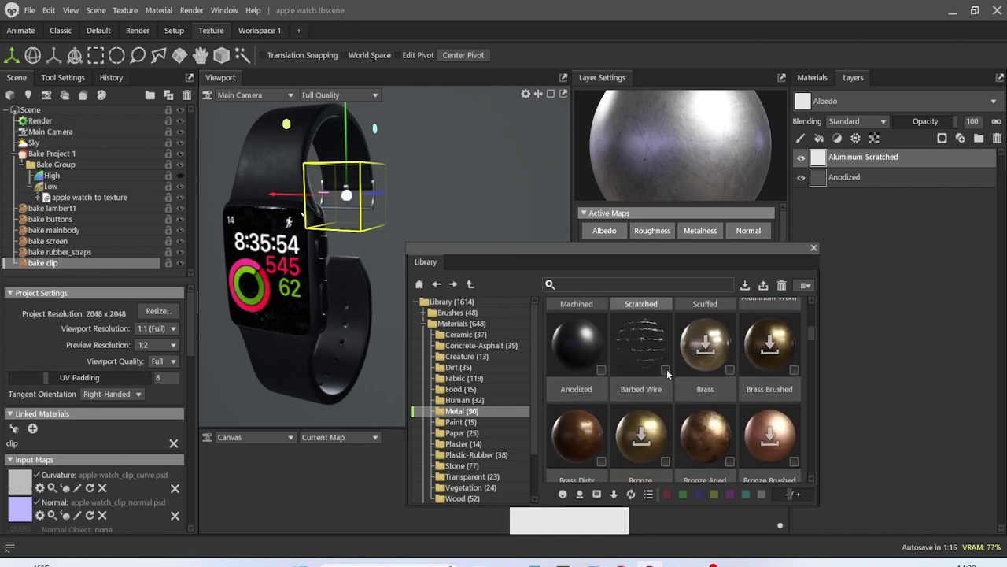
{"action": "scroll", "coordinate": [667, 369], "scroll_direction": "down", "scroll_amount": 5}
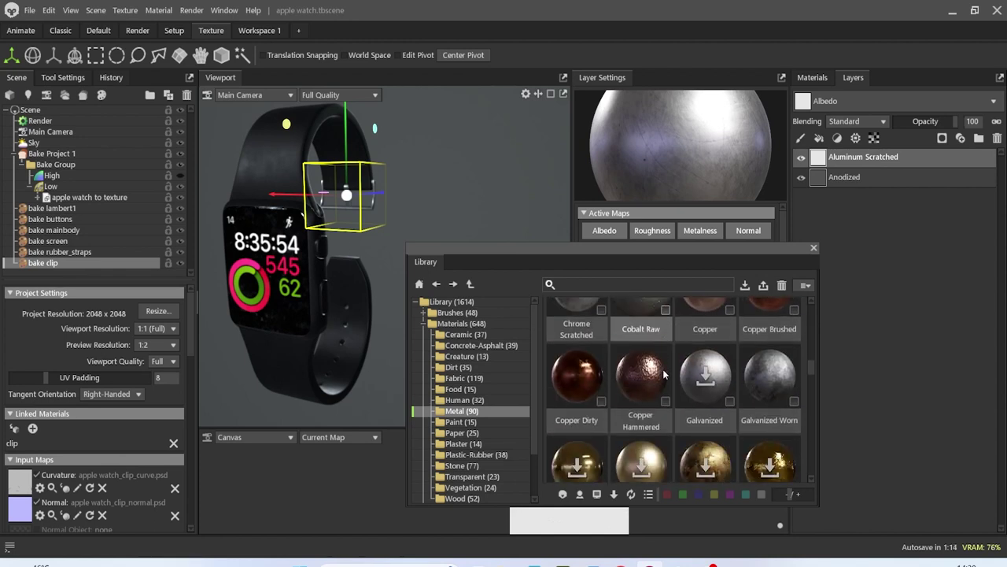
{"action": "scroll", "coordinate": [661, 373], "scroll_direction": "down", "scroll_amount": 5}
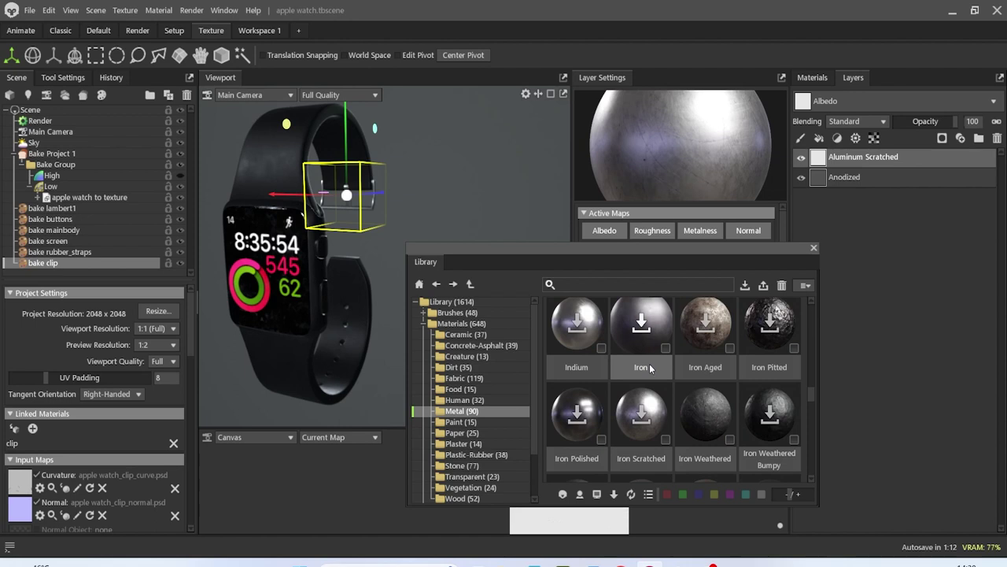
{"action": "scroll", "coordinate": [649, 367], "scroll_direction": "down", "scroll_amount": 3}
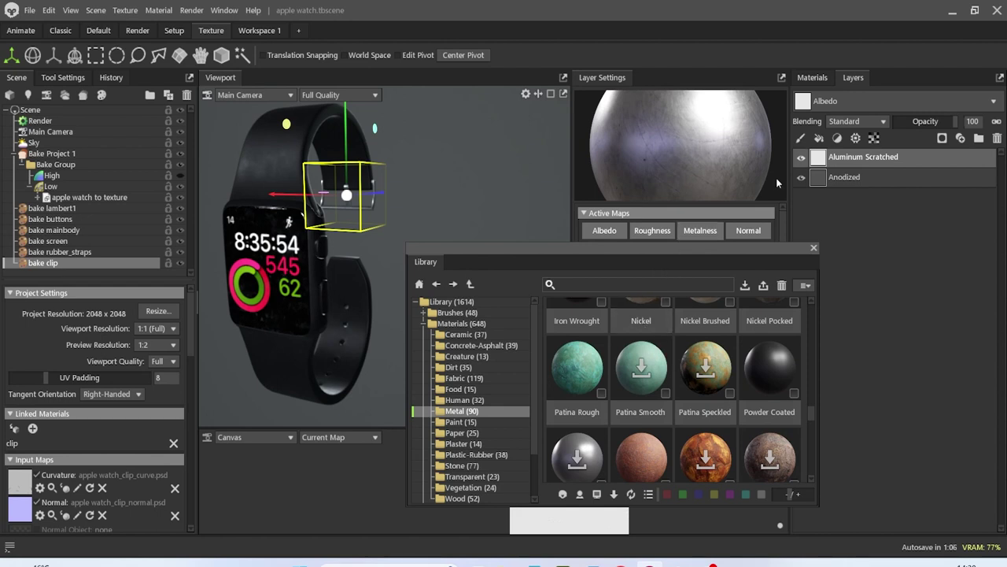
{"action": "mouse_move", "coordinate": [778, 372]}
{"action": "left_mouse_down"}
{"action": "mouse_move", "coordinate": [875, 287]}
{"action": "mouse_move", "coordinate": [866, 197]}
{"action": "mouse_move", "coordinate": [885, 196]}
{"action": "mouse_move", "coordinate": [885, 166]}
{"action": "mouse_move", "coordinate": [862, 152]}
{"action": "left_mouse_up"}
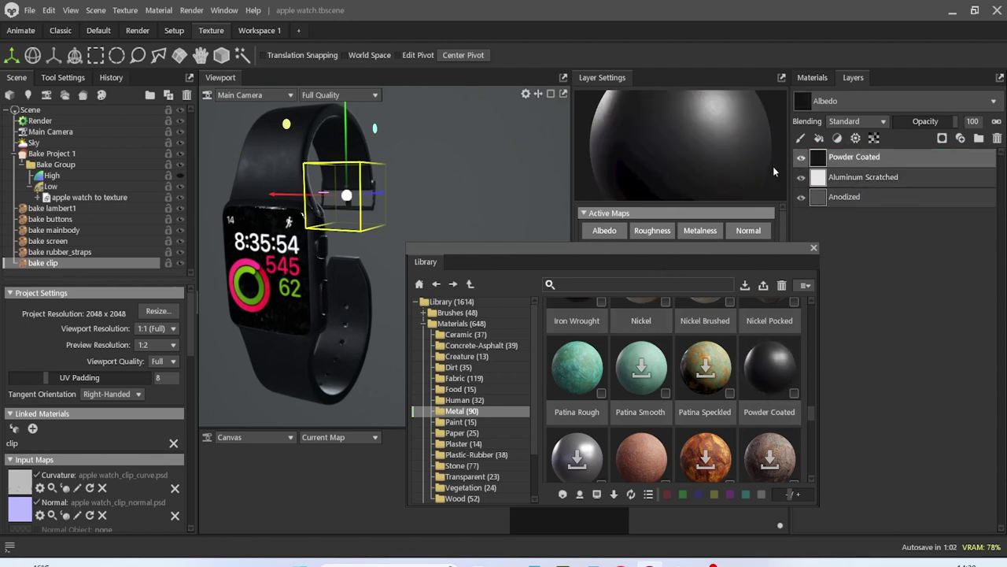
Compare the three clip layers by toggling their visibility, leave only Anodized visible, and close the library
{"action": "left_click", "coordinate": [803, 203]}
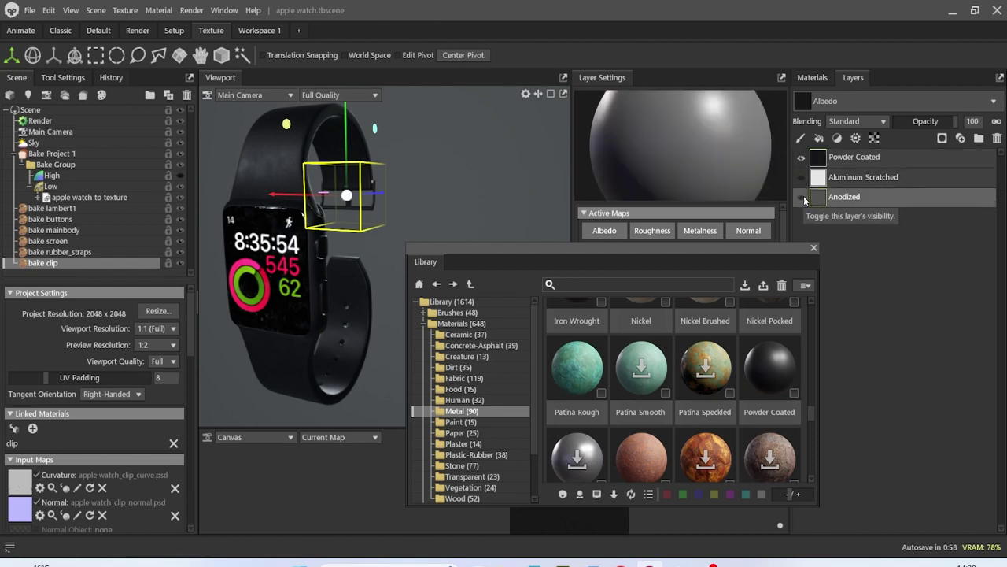
{"action": "left_click", "coordinate": [809, 179]}
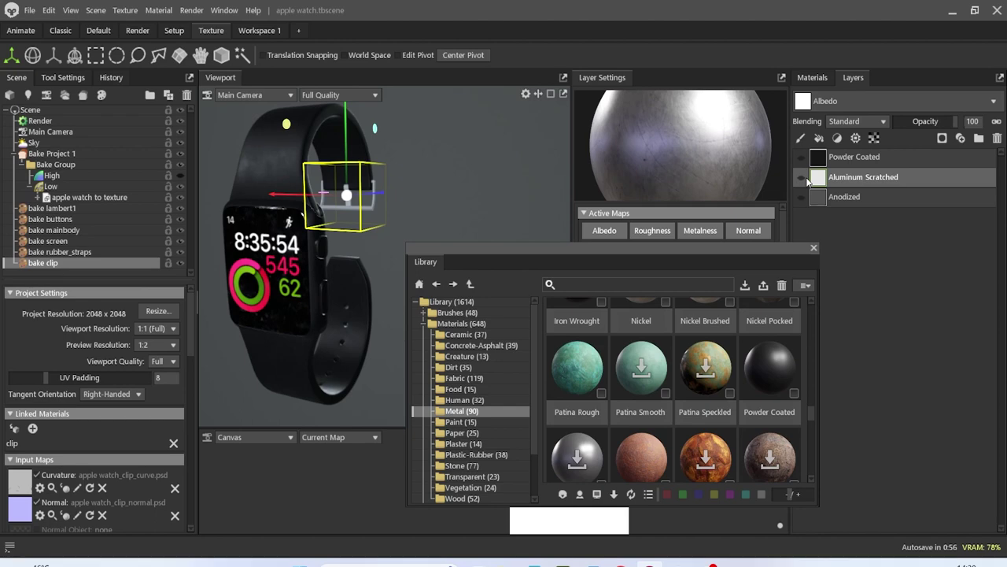
{"action": "left_click", "coordinate": [801, 157]}
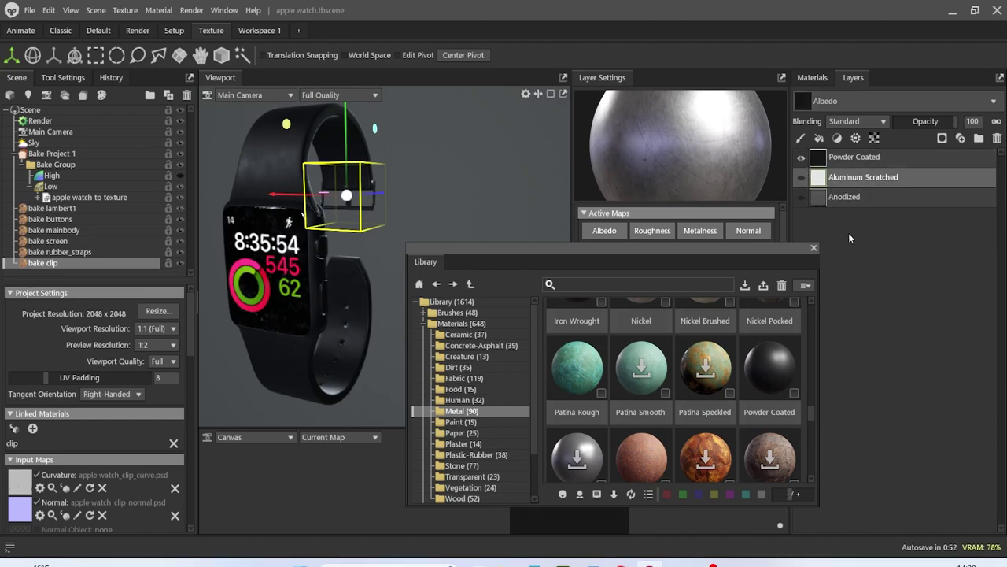
{"action": "left_click", "coordinate": [802, 178]}
{"action": "left_click", "coordinate": [801, 197]}
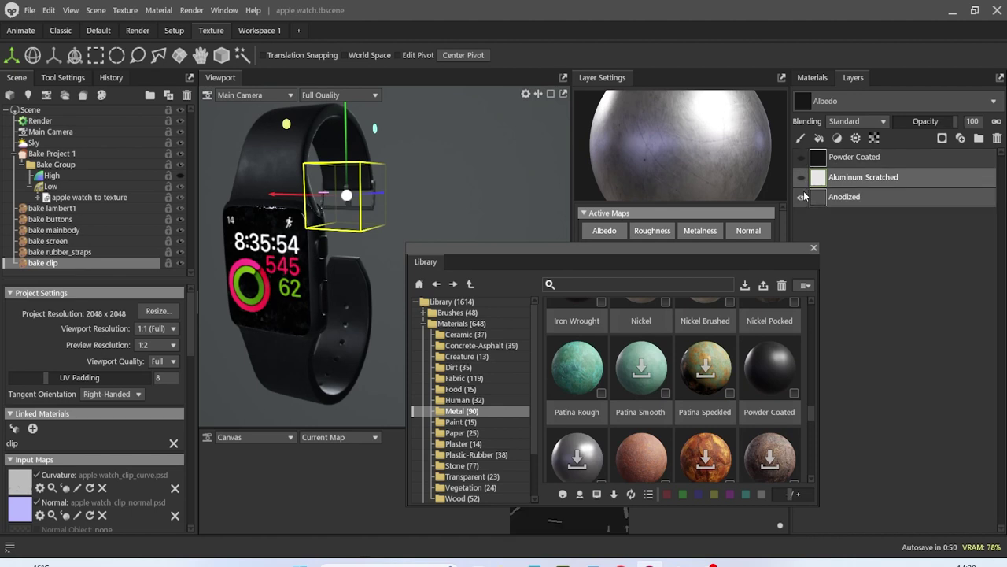
{"action": "left_click", "coordinate": [814, 247]}
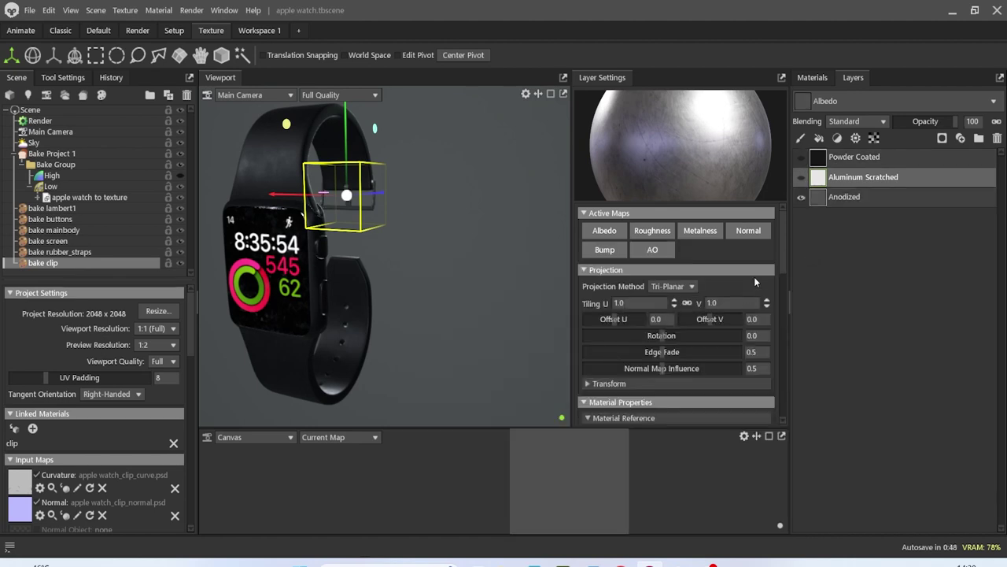
Set the Aluminum Scratched layer's albedo color to black (000000) and turn off its albedo map
{"action": "scroll", "coordinate": [731, 295], "scroll_direction": "down", "scroll_amount": 5}
{"action": "left_click", "coordinate": [732, 364]}
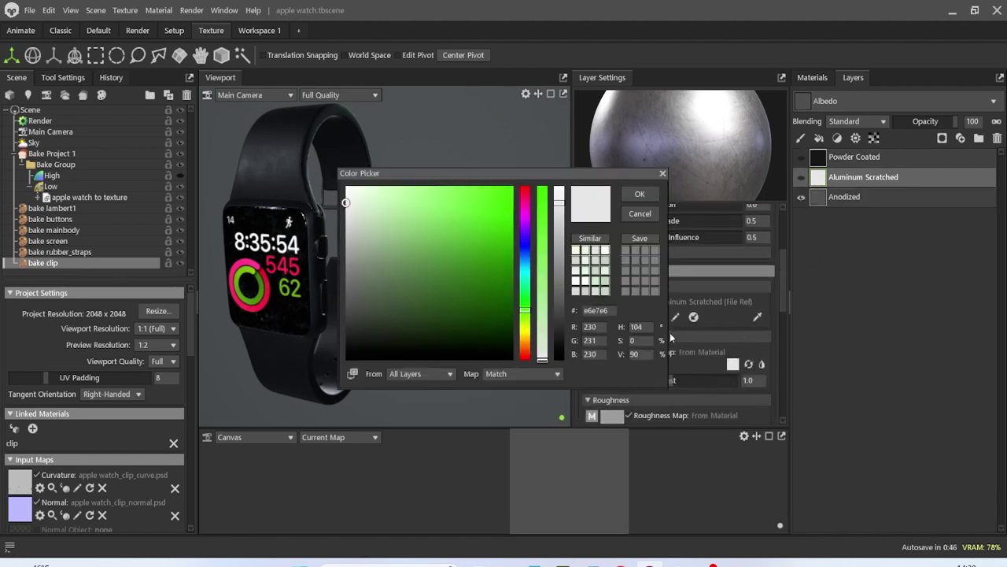
{"action": "left_click_drag", "start_coordinate": [370, 257], "coordinate": [347, 367]}
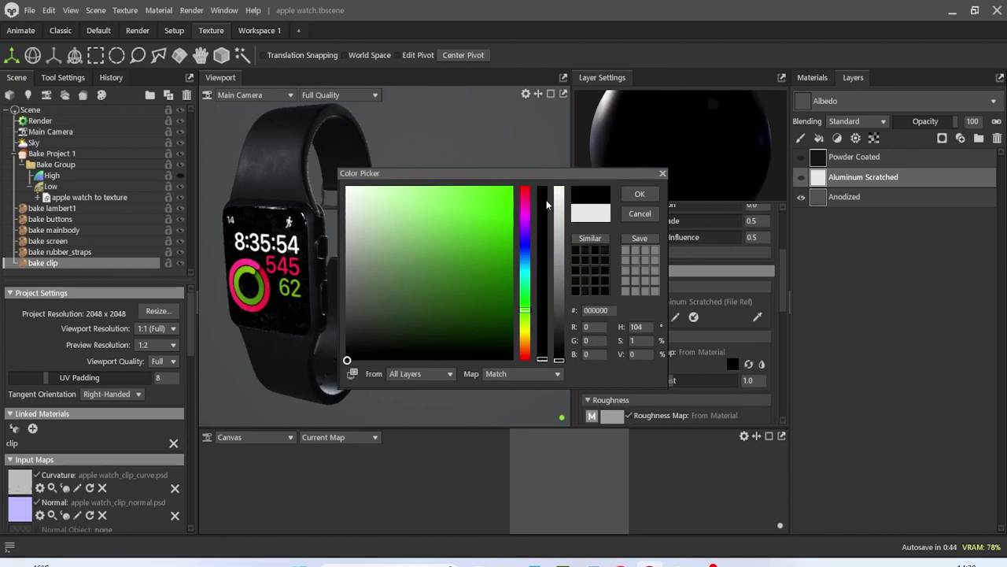
{"action": "left_click", "coordinate": [635, 195]}
{"action": "left_click_drag", "start_coordinate": [408, 227], "coordinate": [109, 212]}
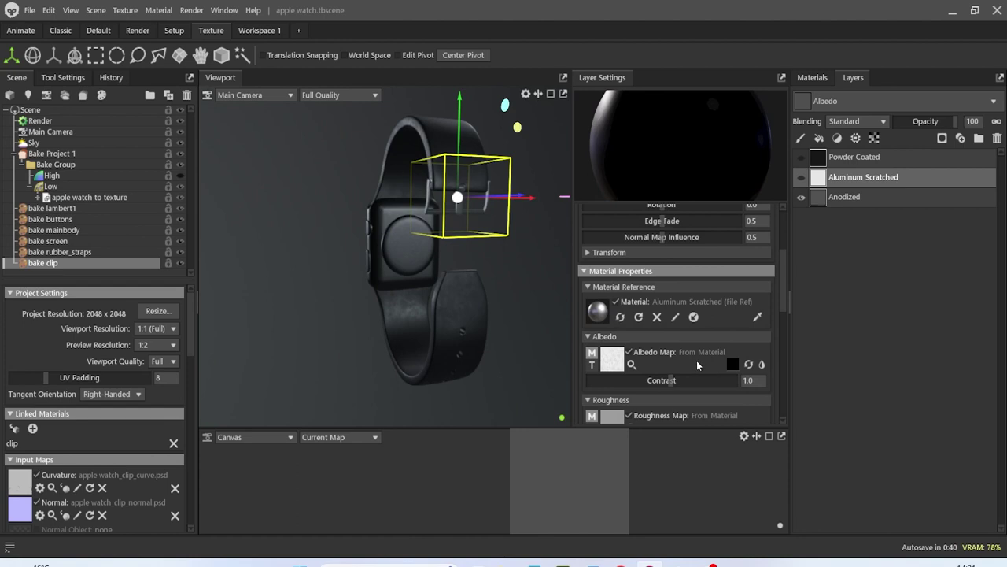
{"action": "scroll", "coordinate": [654, 354], "scroll_direction": "down", "scroll_amount": 2}
{"action": "scroll", "coordinate": [653, 353], "scroll_direction": "up", "scroll_amount": 1}
{"action": "left_click", "coordinate": [630, 320]}
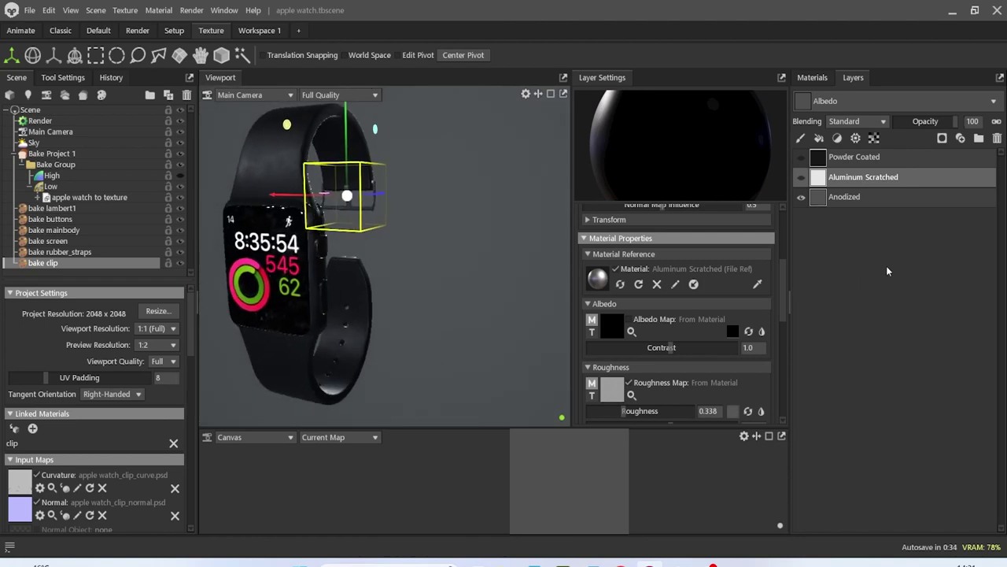
Set the Anodized layer's albedo color to black and inspect the clip on the watch model
{"action": "left_click", "coordinate": [869, 196]}
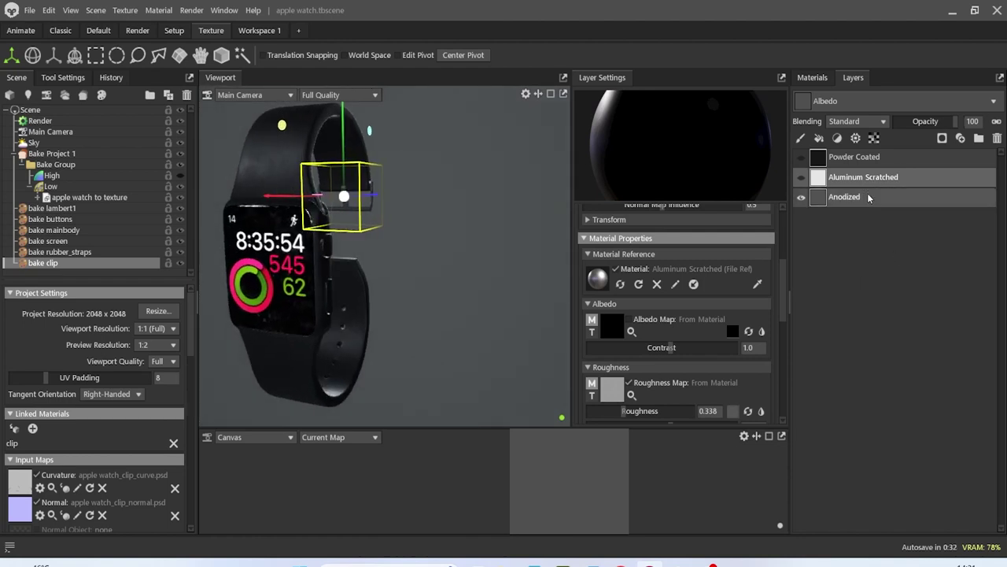
{"action": "left_click", "coordinate": [733, 331]}
{"action": "left_click_drag", "start_coordinate": [385, 313], "coordinate": [360, 362]}
{"action": "left_click", "coordinate": [639, 193]}
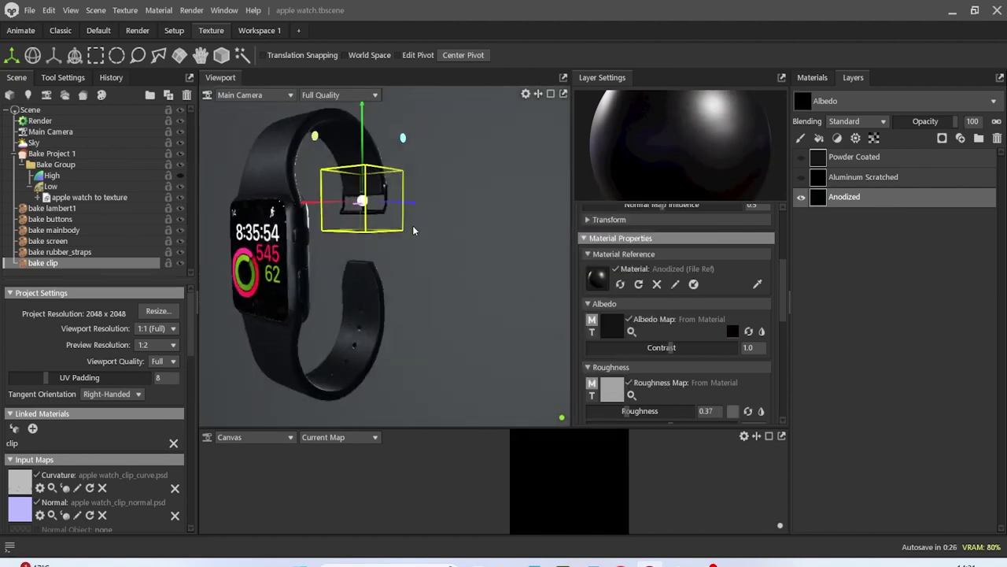
{"action": "left_click_drag", "start_coordinate": [484, 250], "coordinate": [459, 243]}
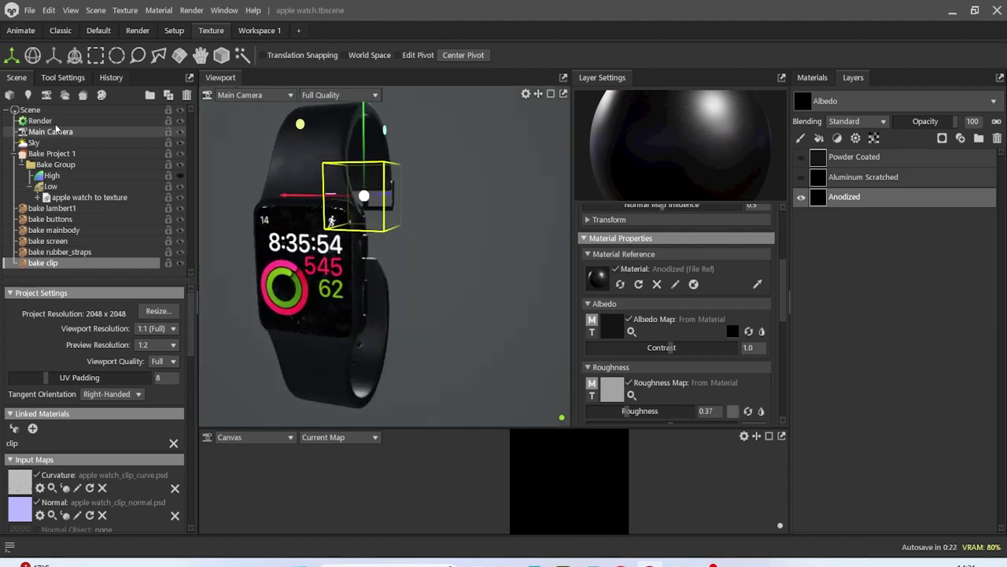
Save the scene and enable ray tracing in the scene's render settings
{"action": "left_click", "coordinate": [54, 122]}
{"action": "scroll", "coordinate": [466, 234], "scroll_direction": "down", "scroll_amount": 1}
{"action": "left_click_drag", "start_coordinate": [466, 233], "coordinate": [436, 229]}
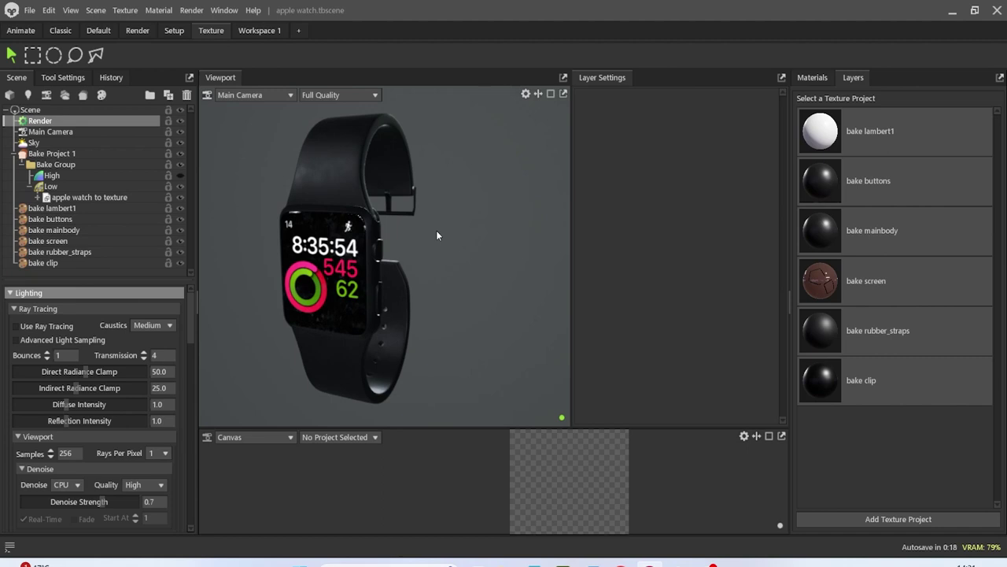
{"action": "left_click", "coordinate": [29, 11]}
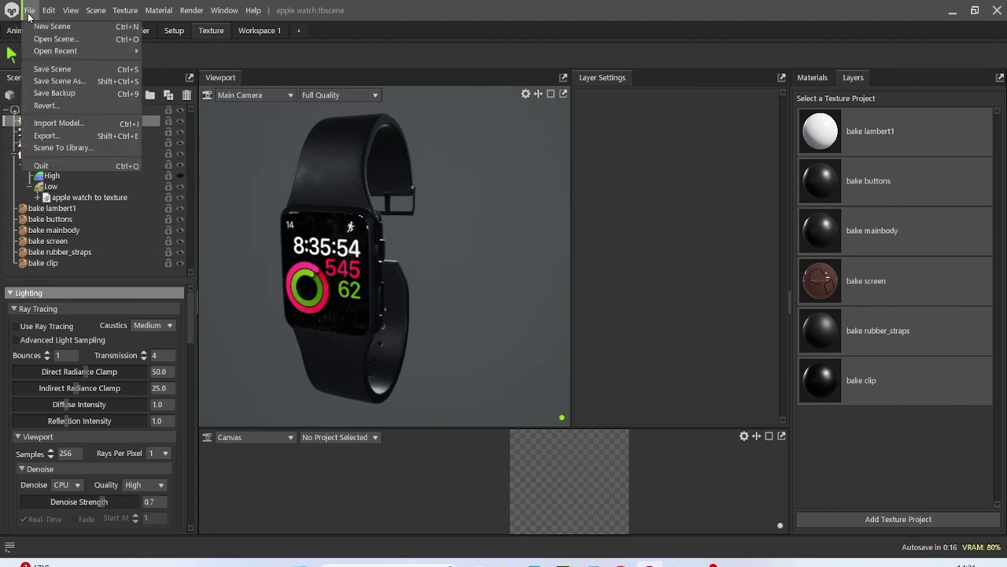
{"action": "left_click", "coordinate": [51, 69]}
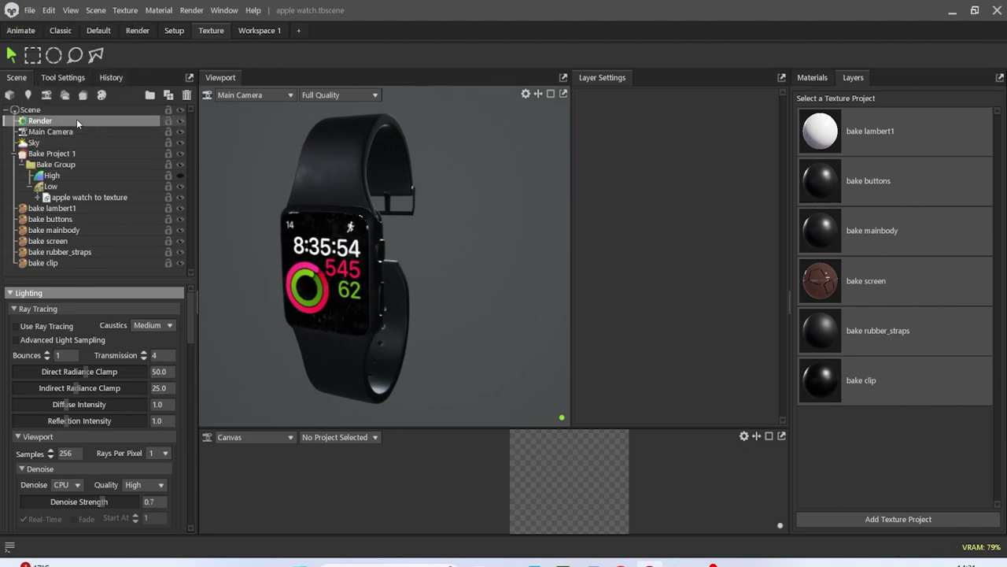
{"action": "left_click", "coordinate": [33, 328]}
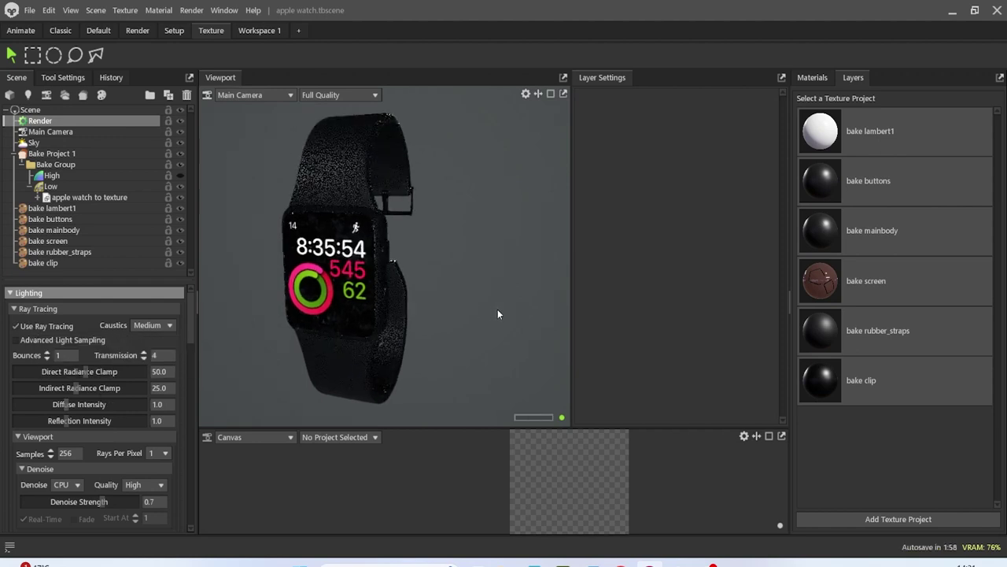